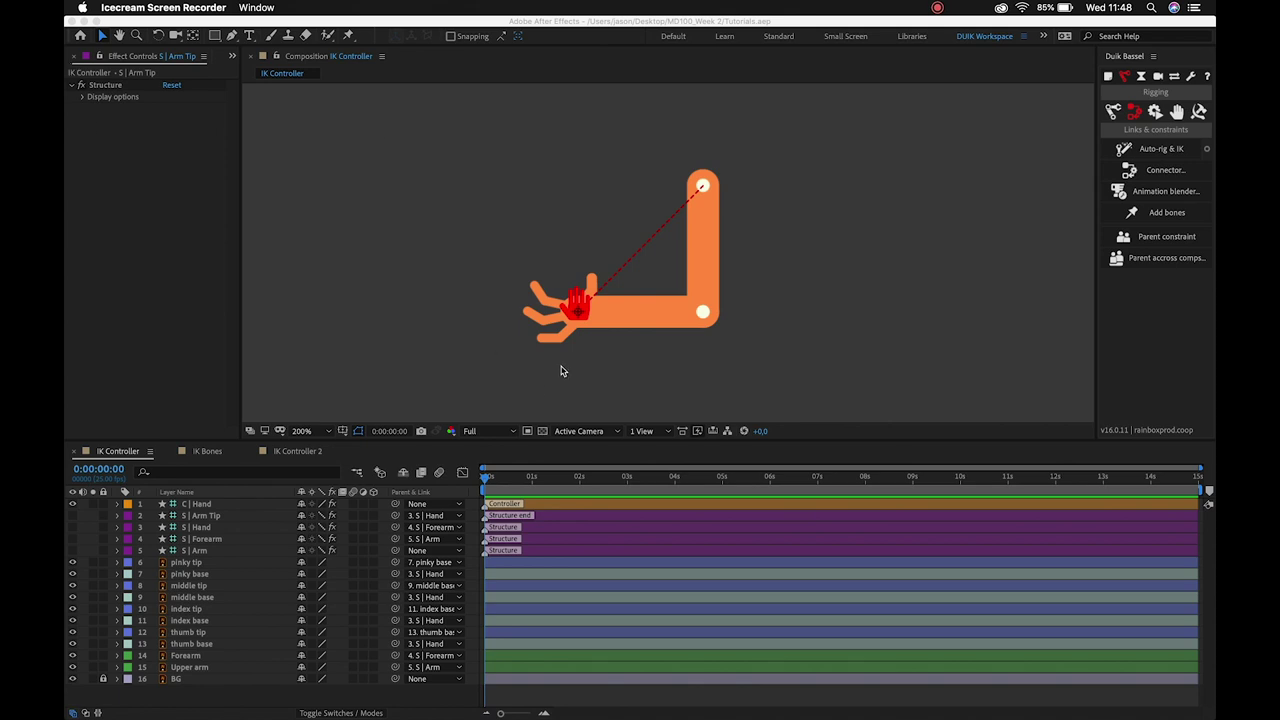
Drag the C | Hand controller up-left to test the arm's IK, then undo the move.
{"action": "left_click", "coordinate": [581, 318]}
{"action": "left_click", "coordinate": [578, 314]}
{"action": "left_click", "coordinate": [568, 320]}
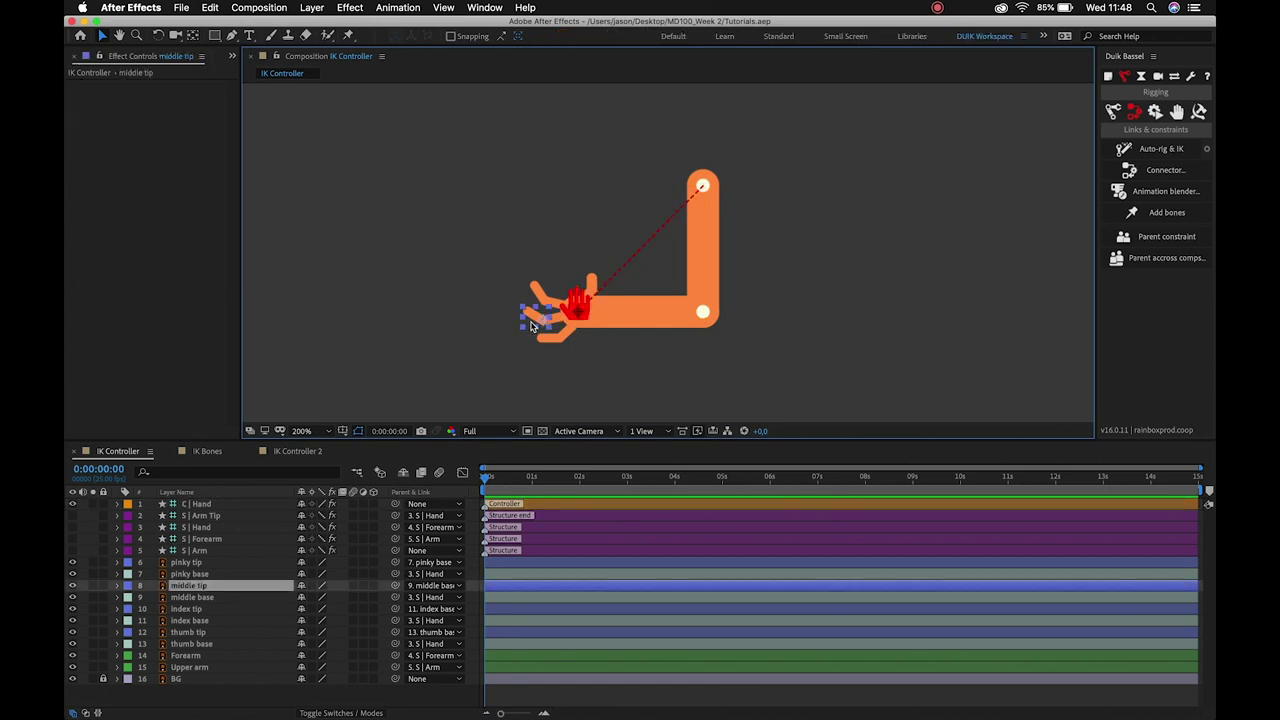
{"action": "left_click", "coordinate": [466, 323]}
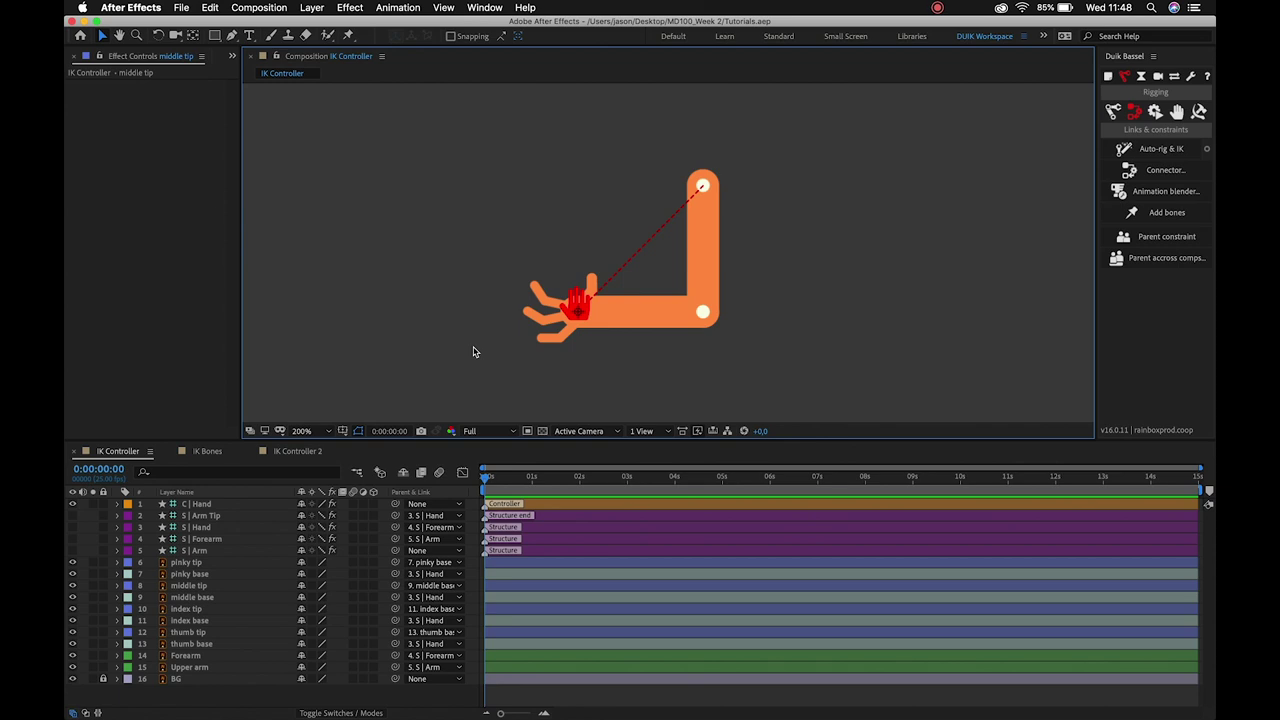
{"action": "left_click", "coordinate": [587, 329]}
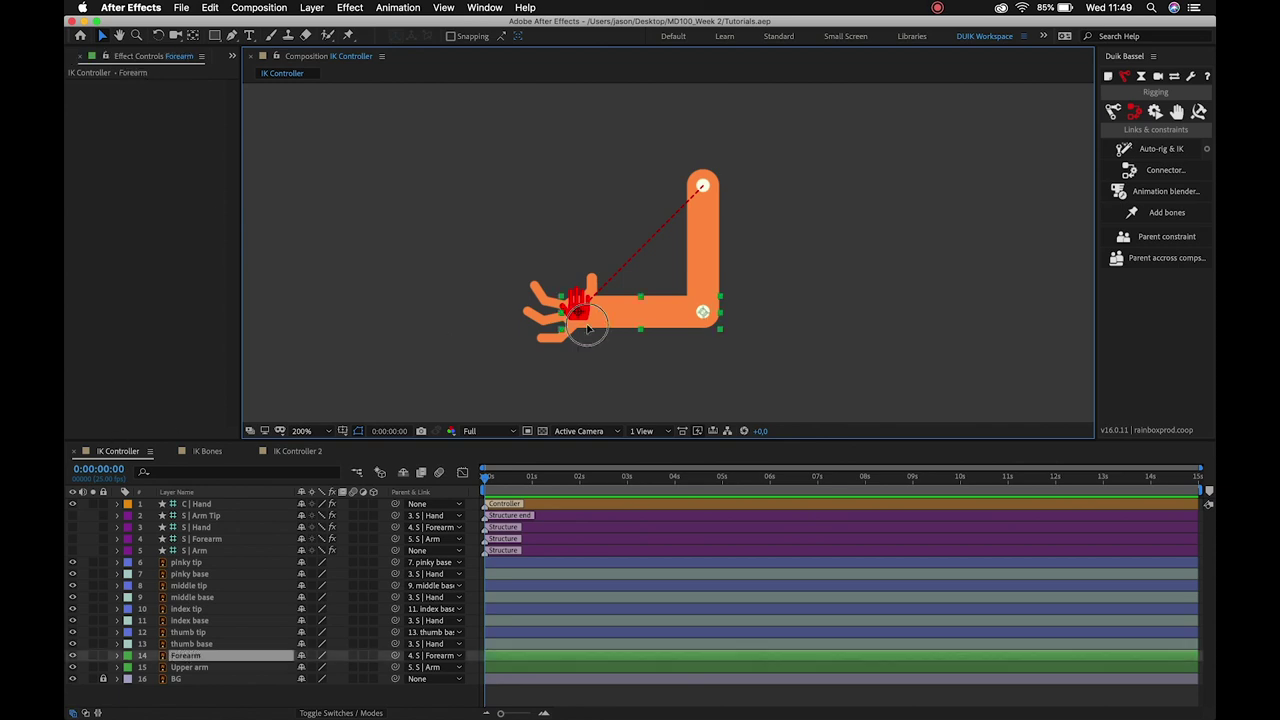
{"action": "left_click", "coordinate": [467, 317]}
{"action": "mouse_move", "coordinate": [573, 314]}
{"action": "left_mouse_down"}
{"action": "mouse_move", "coordinate": [527, 280]}
{"action": "mouse_move", "coordinate": [345, 248]}
{"action": "left_mouse_up"}
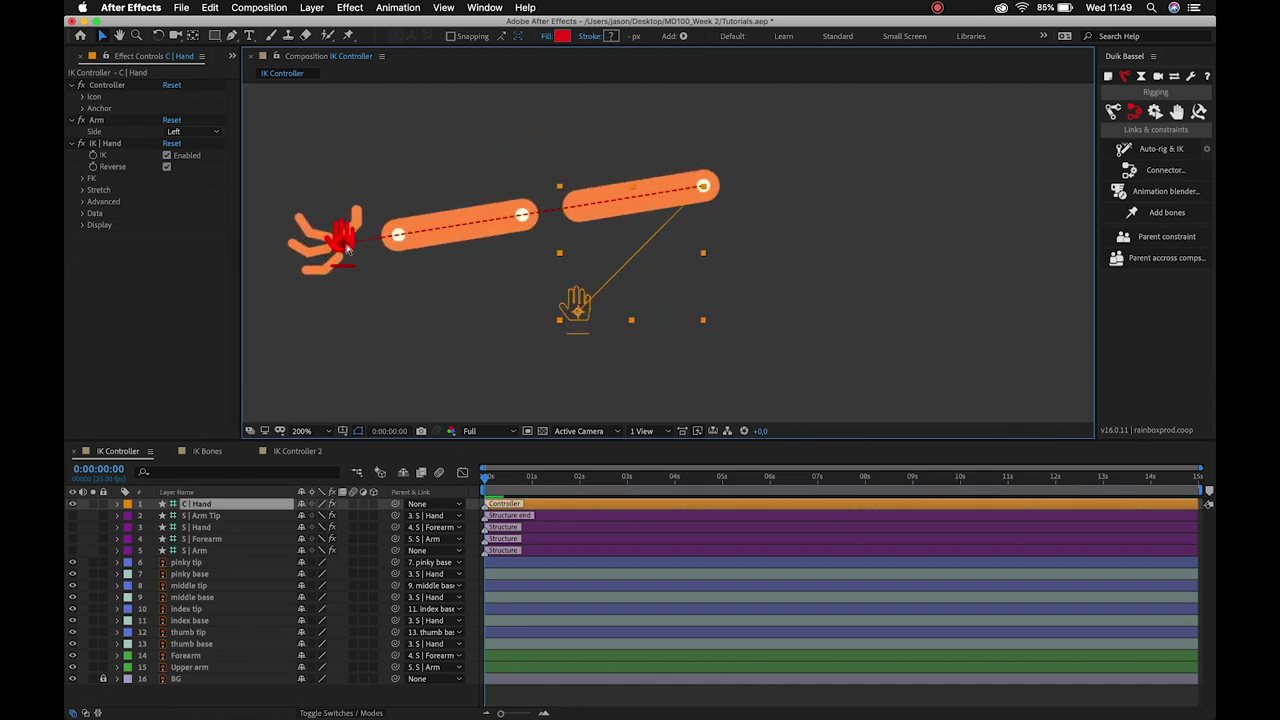
{"action": "key", "text": "super+z"}
Expand the IK Stretch settings of the hand controller's IK | Hand effect.
{"action": "left_click", "coordinate": [85, 190]}
{"action": "left_click", "coordinate": [84, 190]}
{"action": "left_click", "coordinate": [160, 206]}
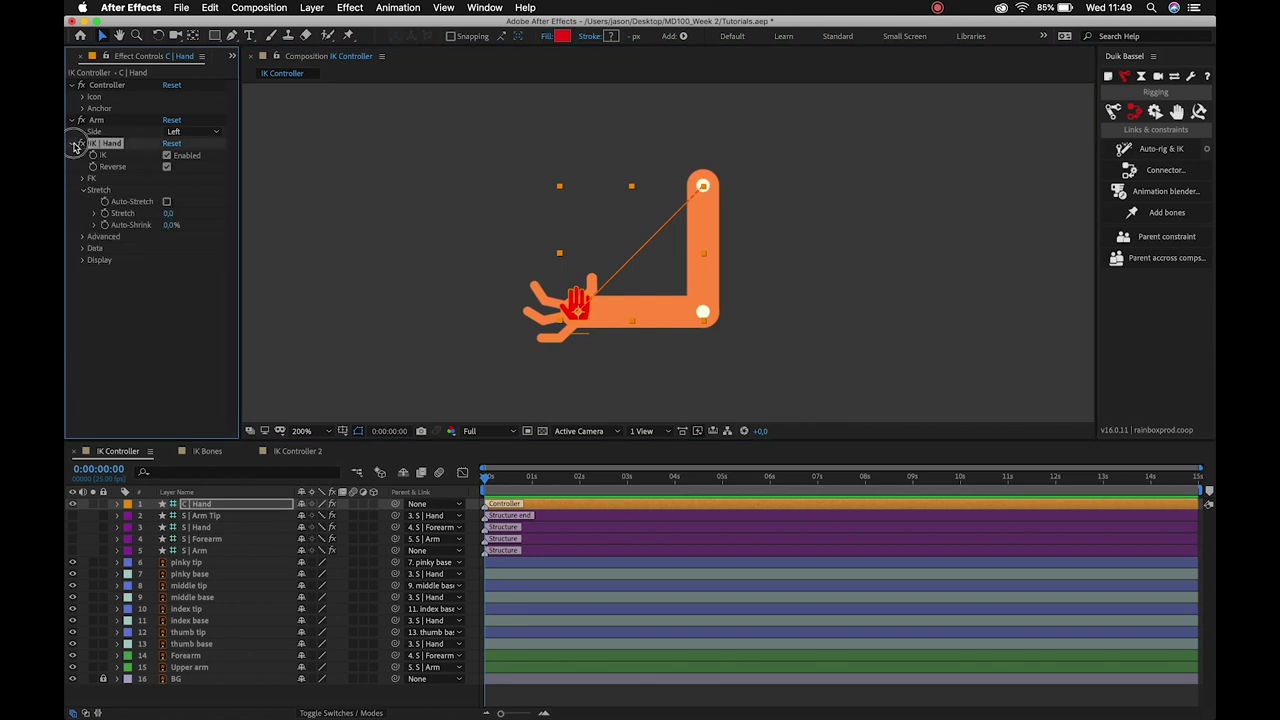
{"action": "left_click", "coordinate": [409, 218]}
In IK Bones, pull the elbow bone to test the bend, undo it, then switch to IK Controller 2.
{"action": "left_click", "coordinate": [205, 453]}
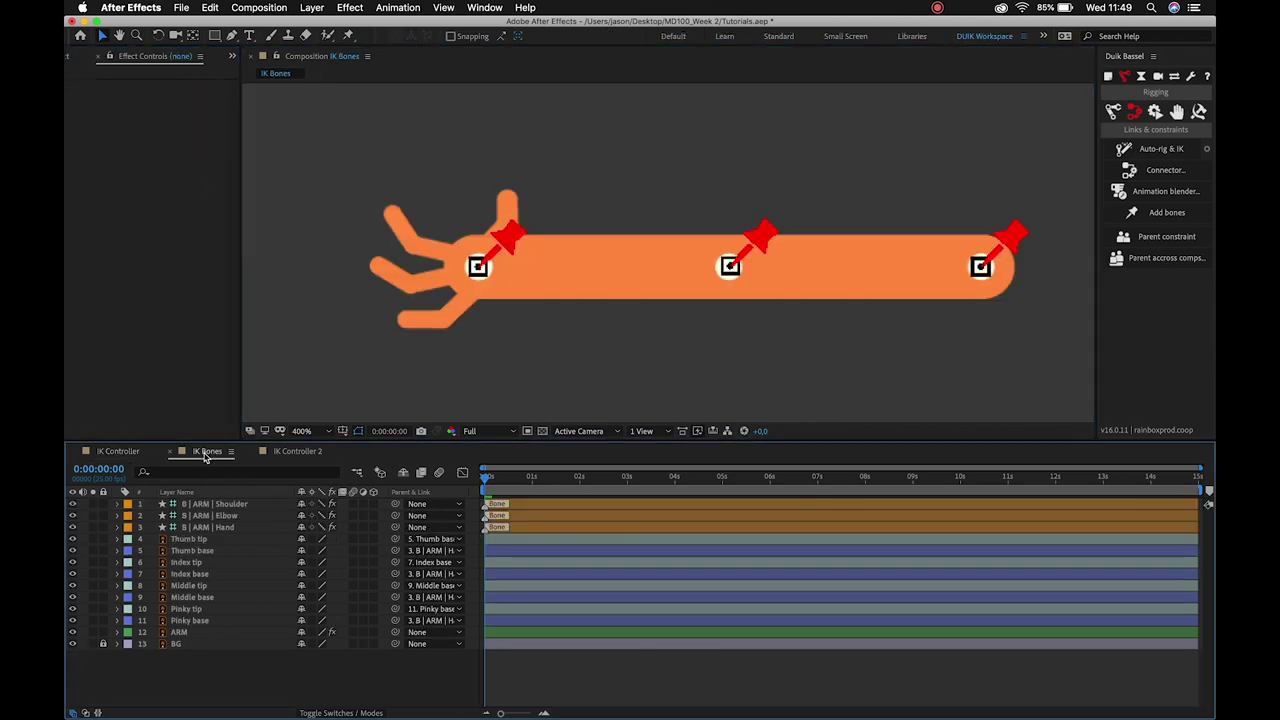
{"action": "scroll", "coordinate": [565, 305], "scroll_direction": "down", "scroll_amount": 1}
{"action": "scroll", "coordinate": [580, 308], "scroll_direction": "down", "scroll_amount": 1}
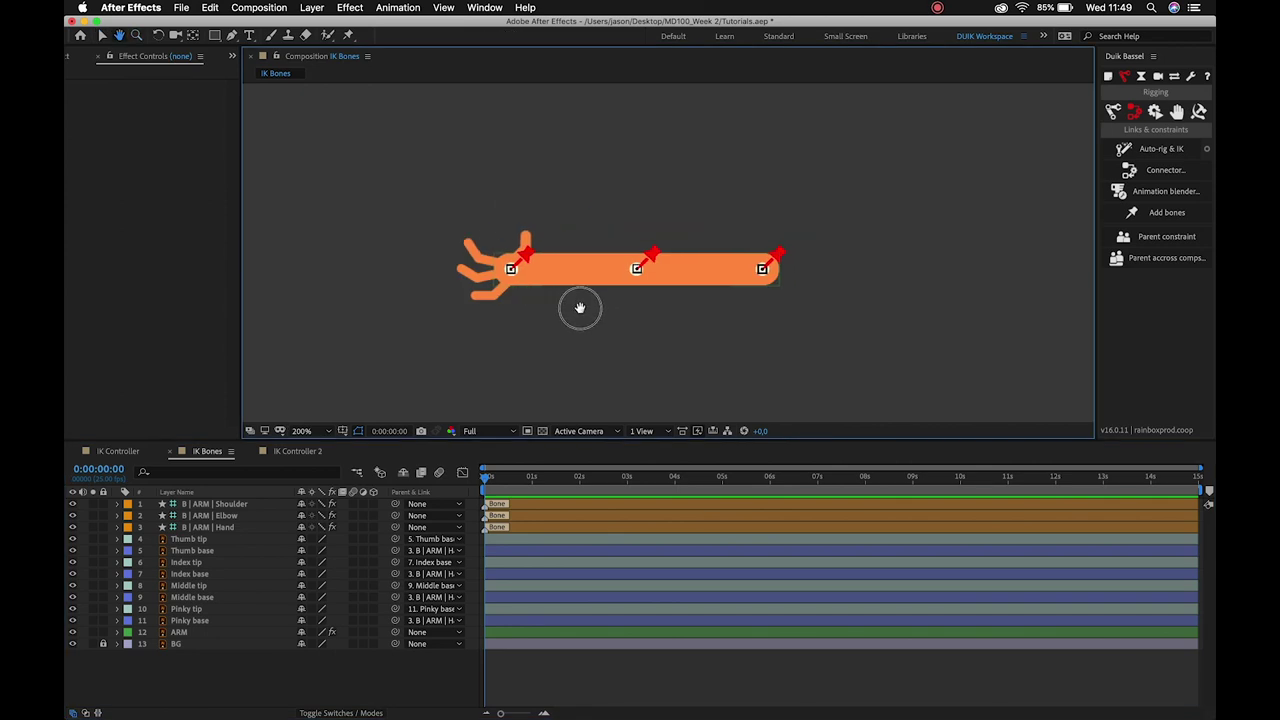
{"action": "key", "text": "v"}
{"action": "mouse_move", "coordinate": [648, 256]}
{"action": "left_mouse_down"}
{"action": "mouse_move", "coordinate": [650, 207]}
{"action": "mouse_move", "coordinate": [634, 366]}
{"action": "left_mouse_up"}
{"action": "key", "text": "ctrl+z"}
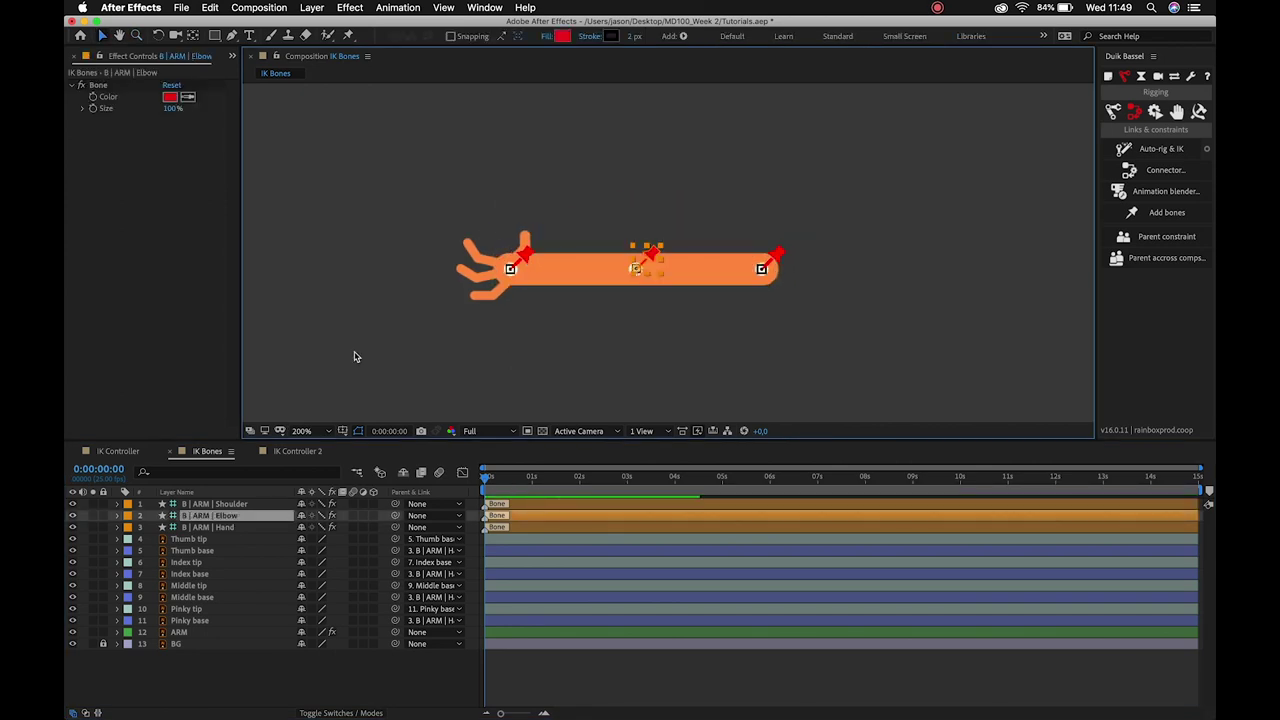
{"action": "left_click", "coordinate": [297, 451]}
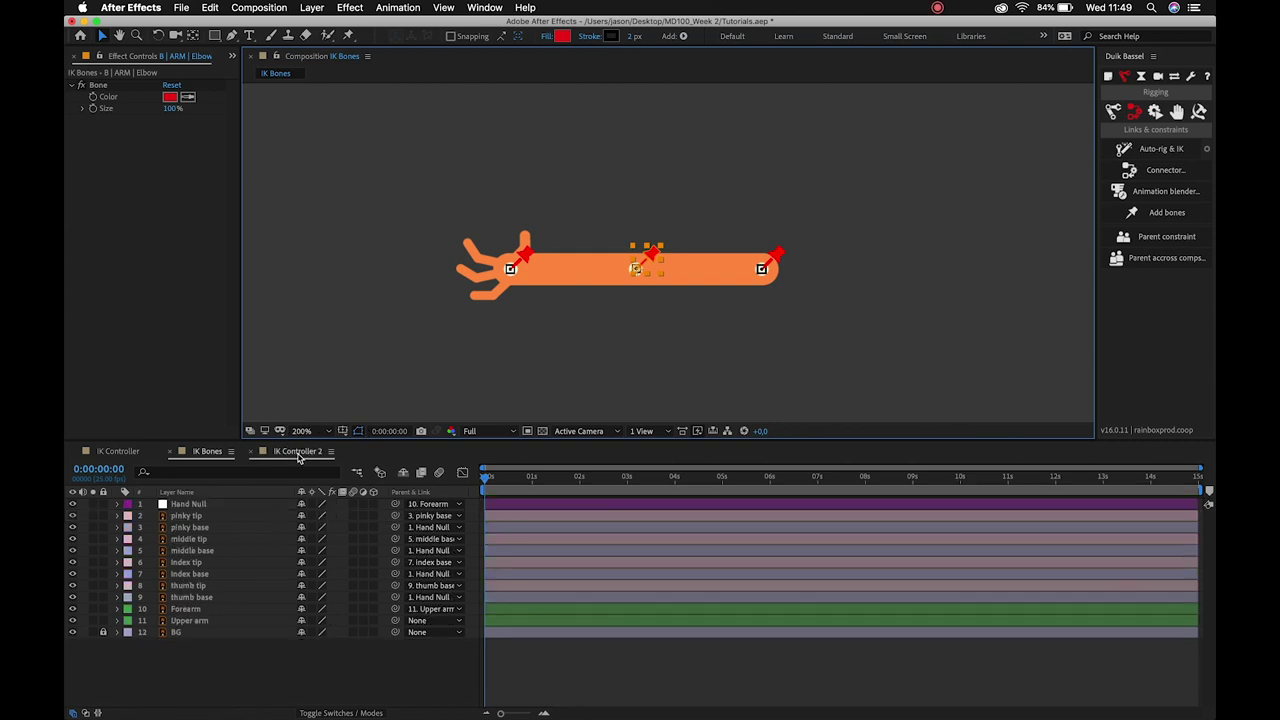
Rotate the Upper arm layer to 45° to test the parenting, undo it, and return to IK Controller.
{"action": "left_click", "coordinate": [598, 189], "text": "alt"}
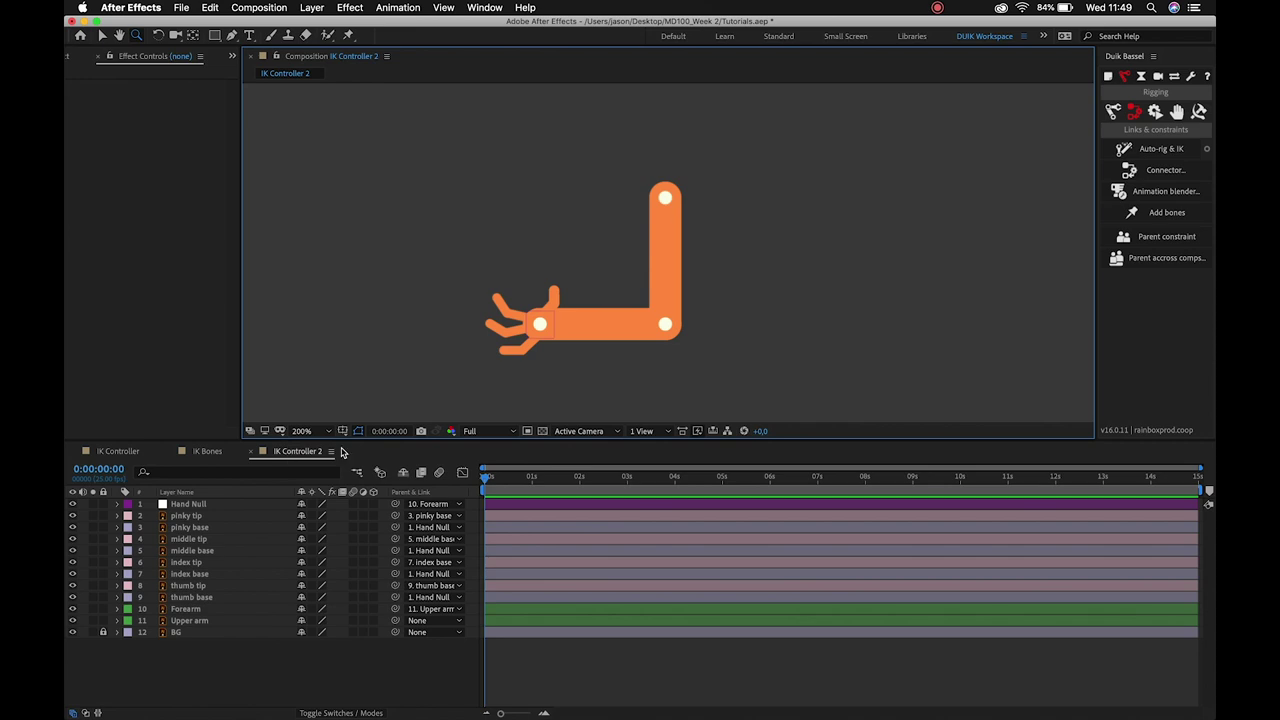
{"action": "key", "text": "v"}
{"action": "left_click", "coordinate": [541, 325]}
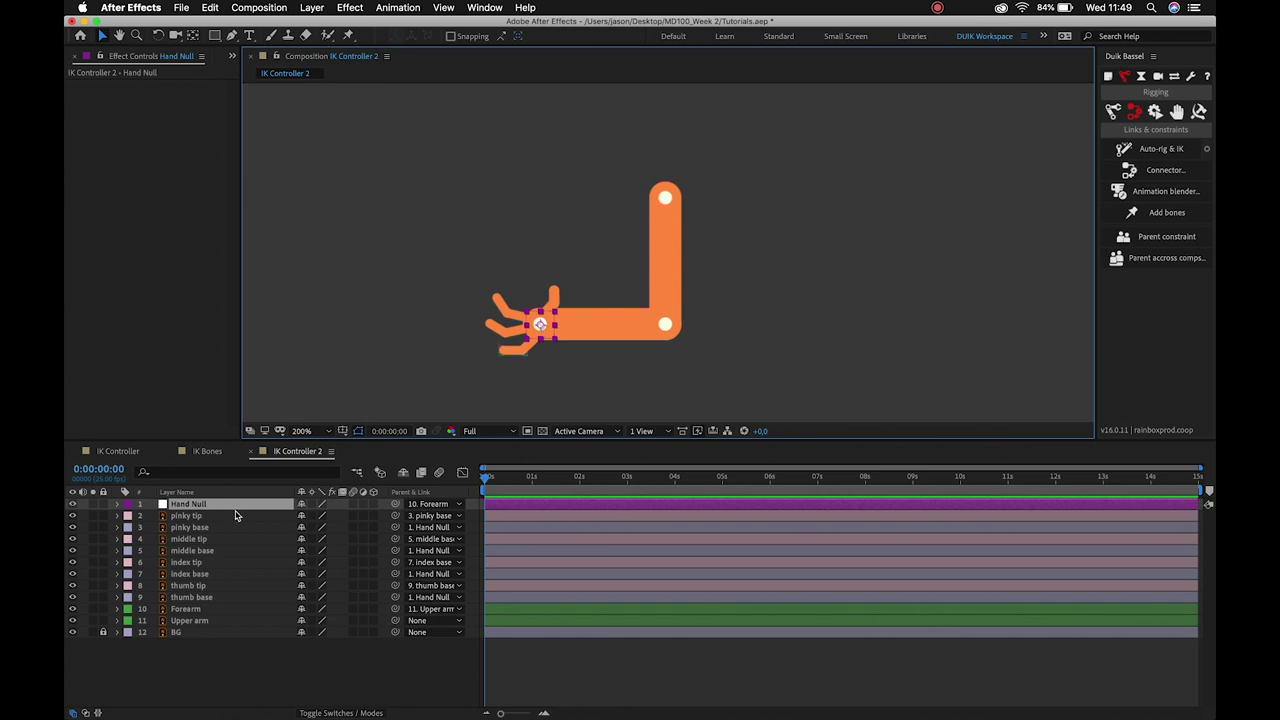
{"action": "left_click", "coordinate": [224, 620]}
{"action": "key", "text": "r"}
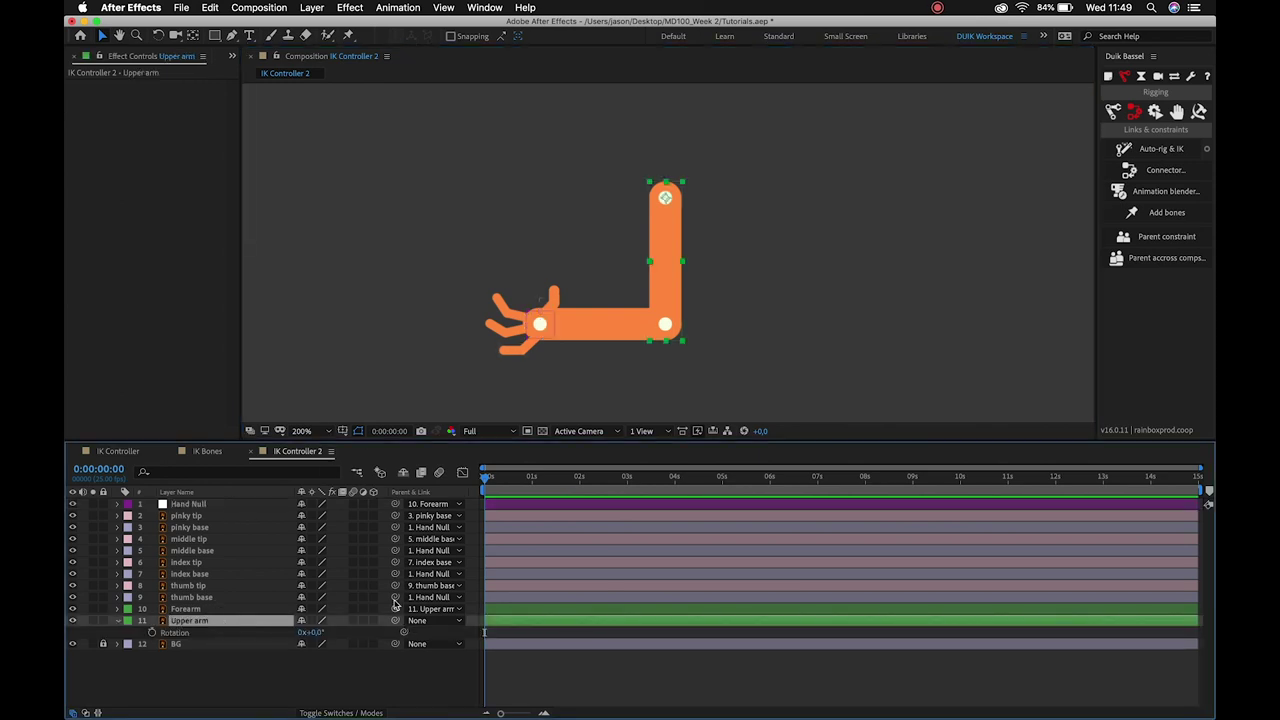
{"action": "mouse_move", "coordinate": [314, 633]}
{"action": "left_mouse_down"}
{"action": "mouse_move", "coordinate": [347, 625]}
{"action": "mouse_move", "coordinate": [323, 615]}
{"action": "left_mouse_up"}
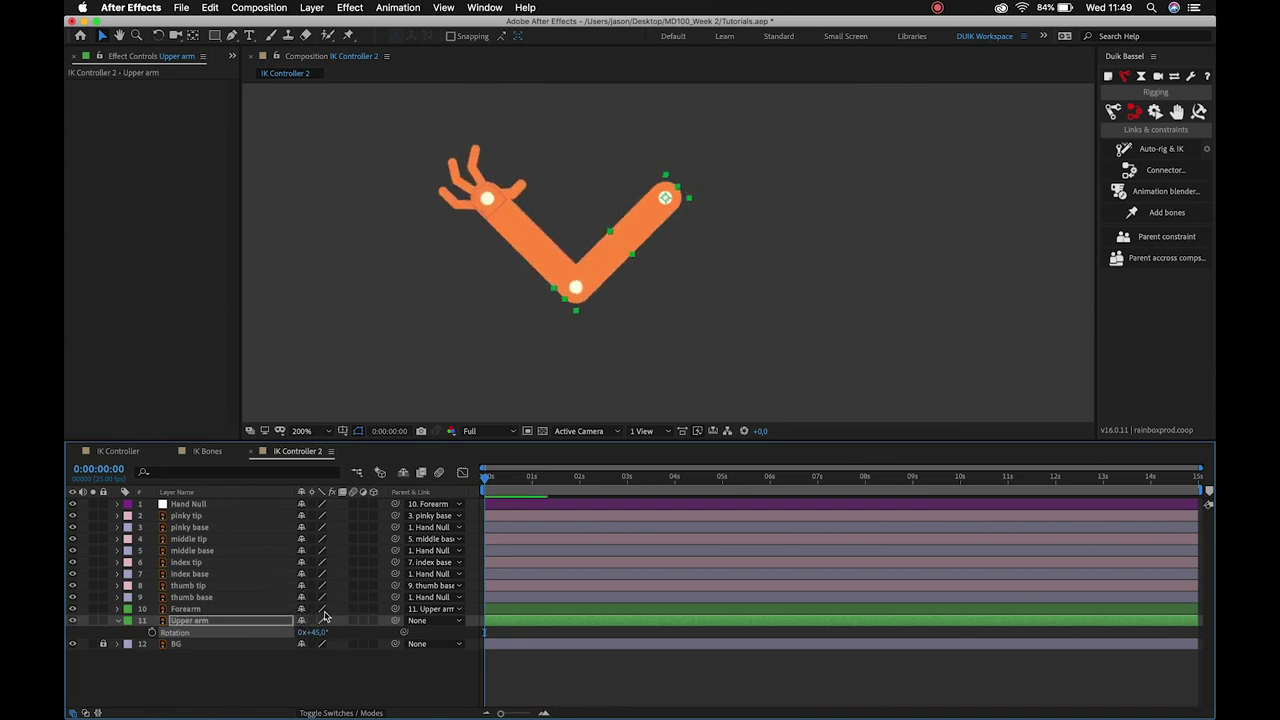
{"action": "key", "text": "super+z"}
{"action": "left_click", "coordinate": [264, 671]}
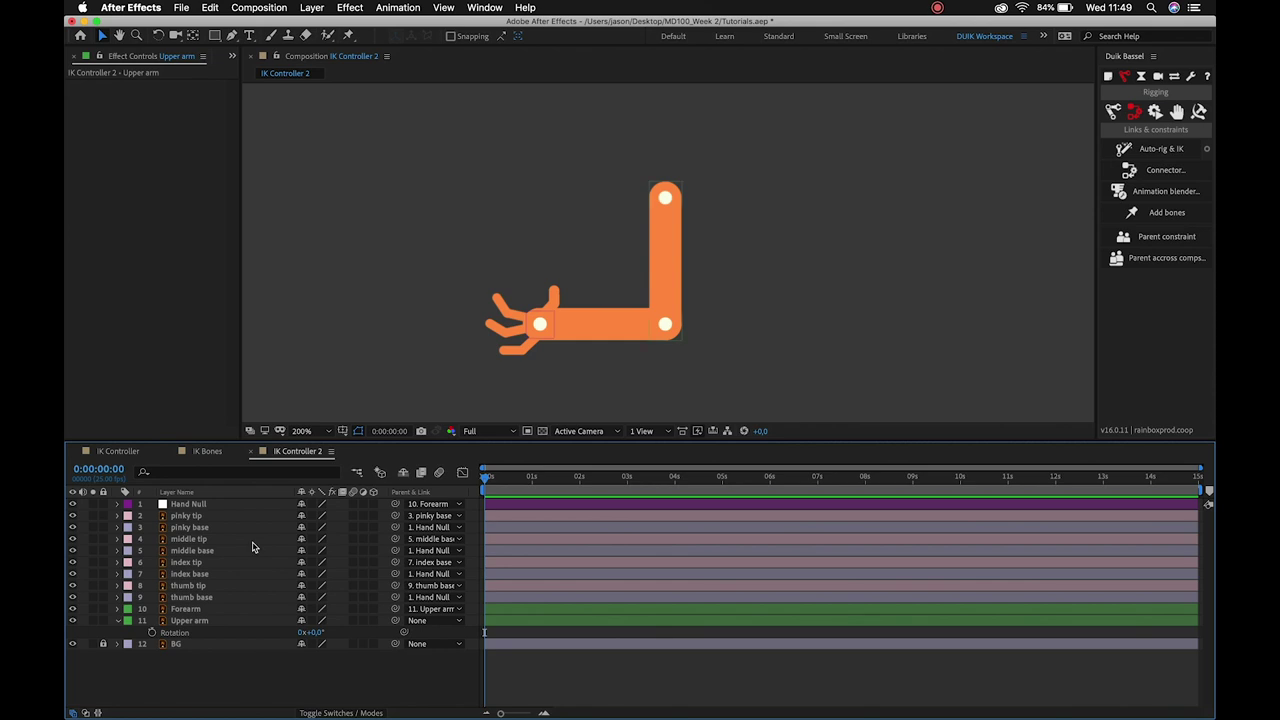
{"action": "left_click", "coordinate": [208, 451]}
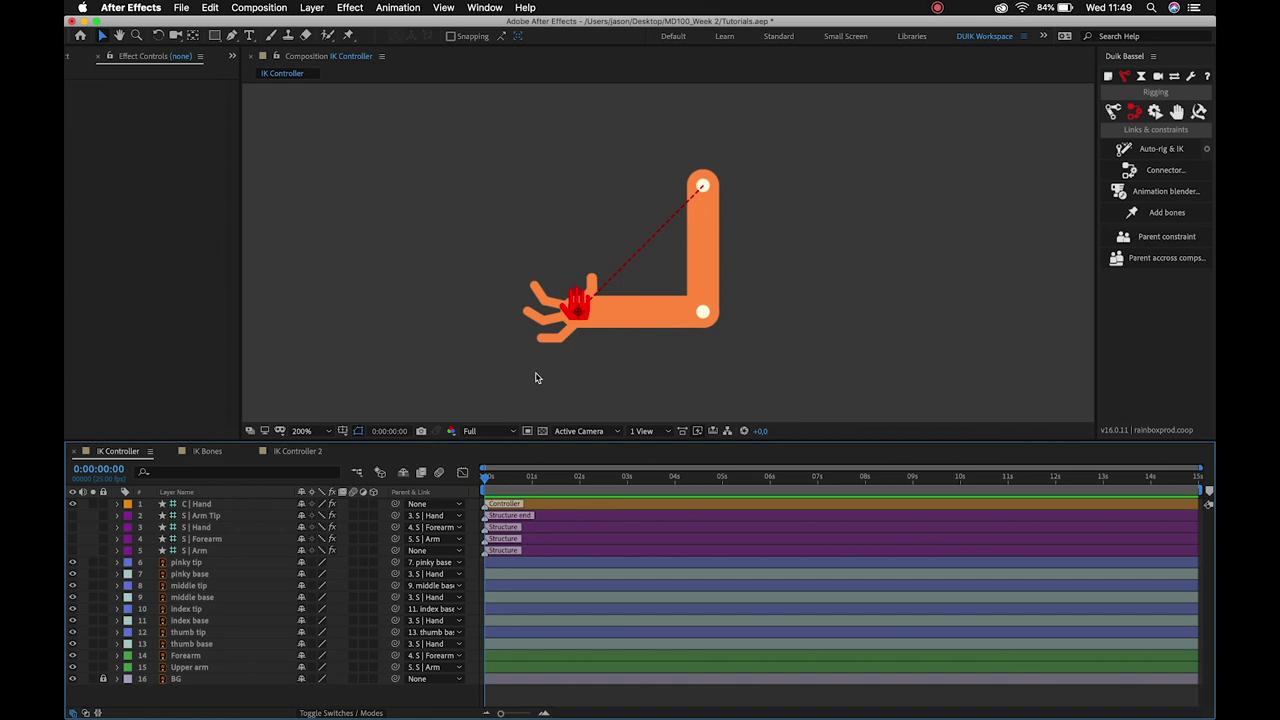
Hide the arm structures via Duik's Select structures and Show/hide, then test-drag the hand controller and undo.
{"action": "left_click", "coordinate": [1113, 111]}
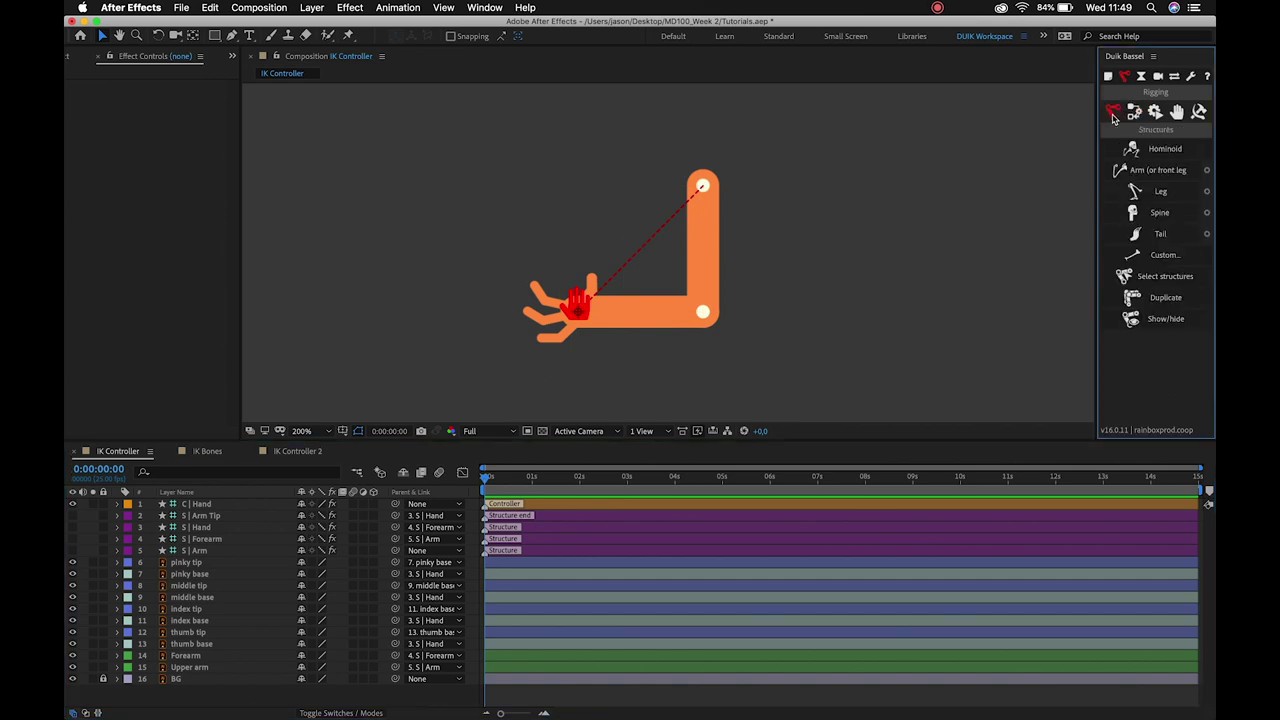
{"action": "left_click", "coordinate": [1150, 276]}
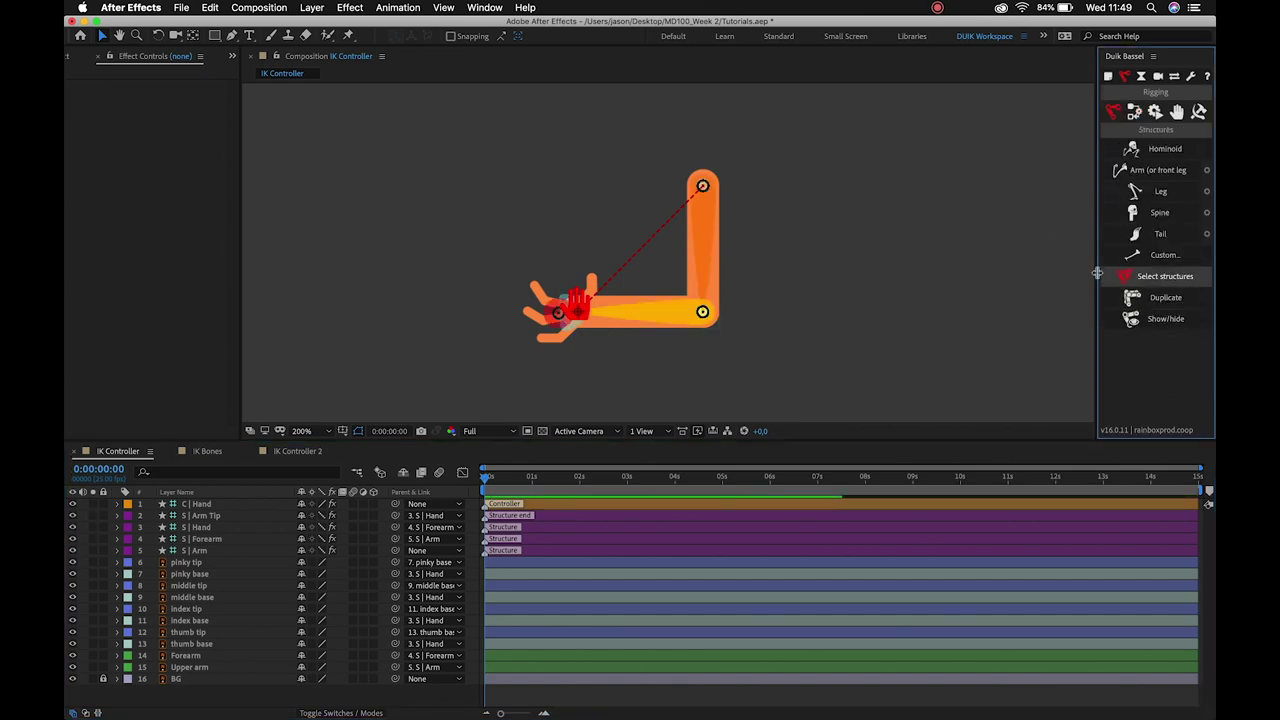
{"action": "left_click", "coordinate": [1166, 320]}
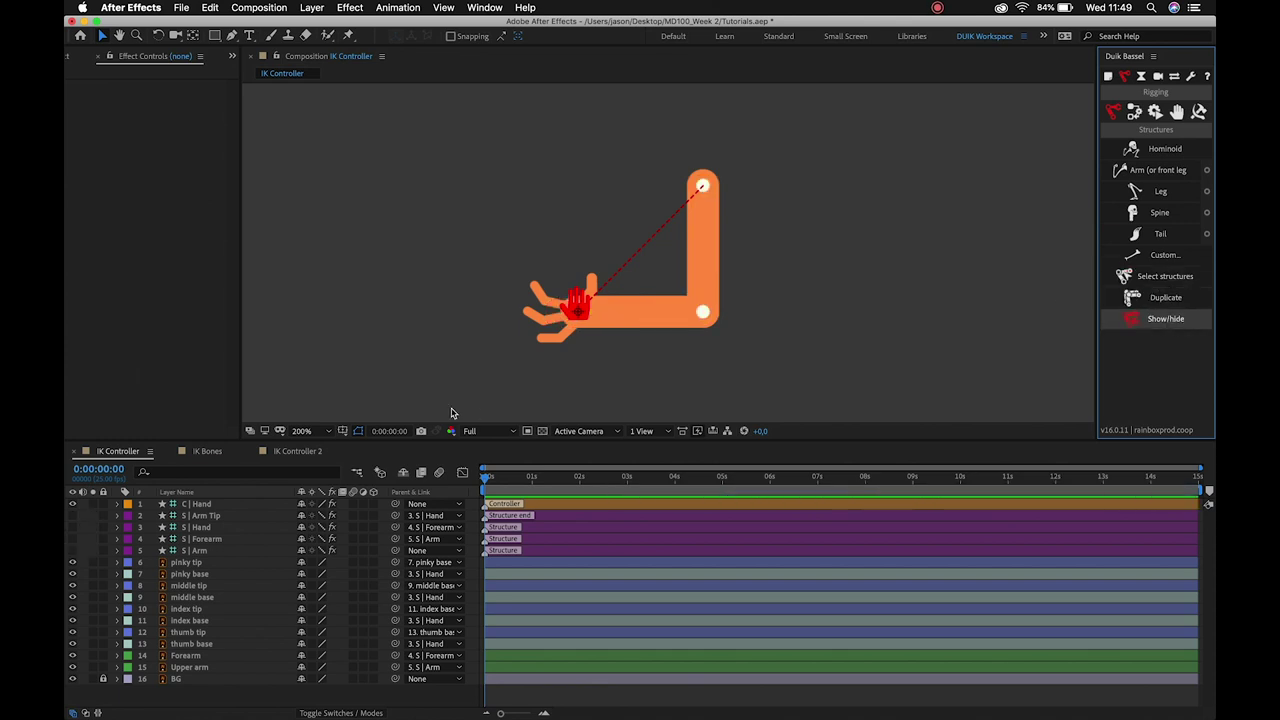
{"action": "left_click", "coordinate": [205, 504]}
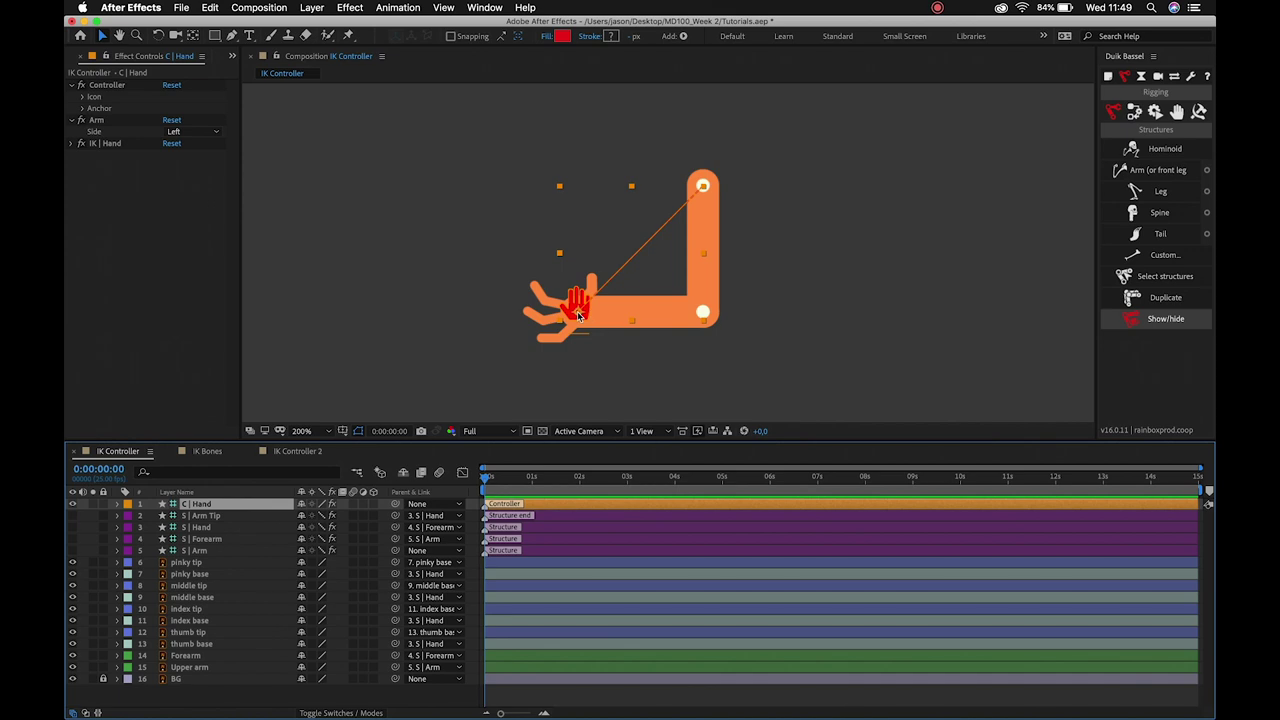
{"action": "left_click_drag", "start_coordinate": [578, 318], "coordinate": [528, 208]}
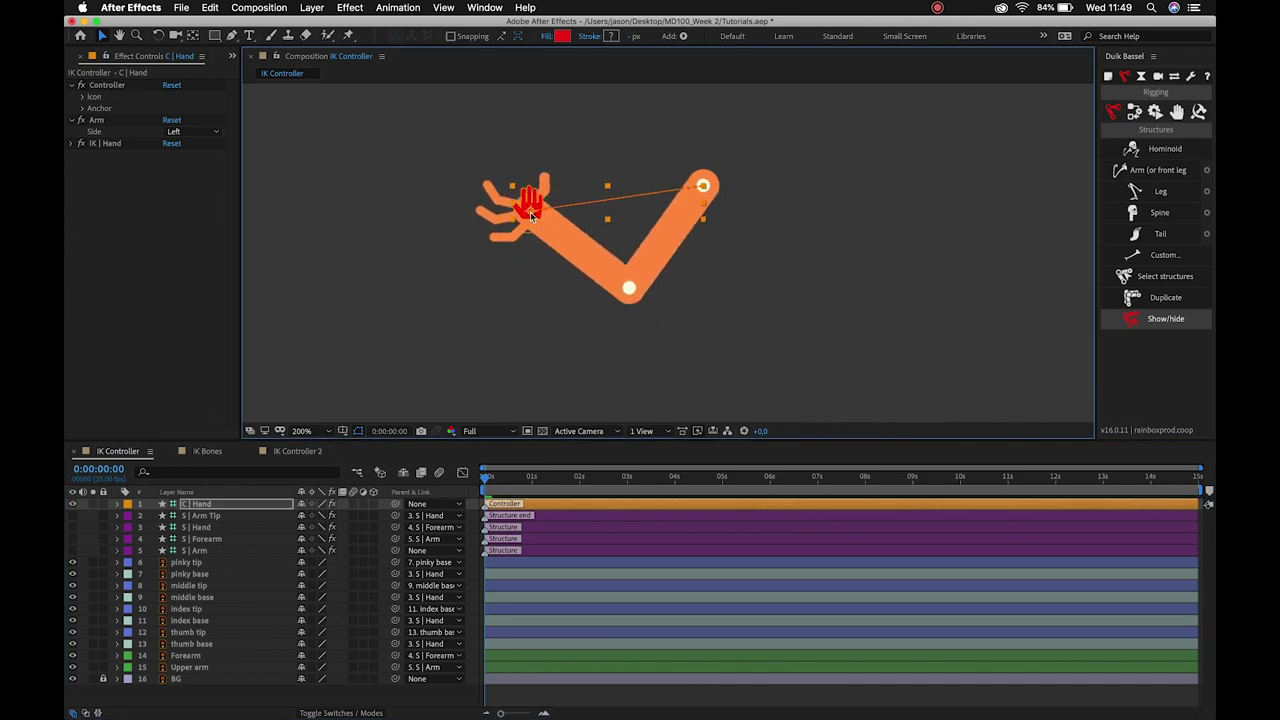
{"action": "key", "text": "ctrl+z"}
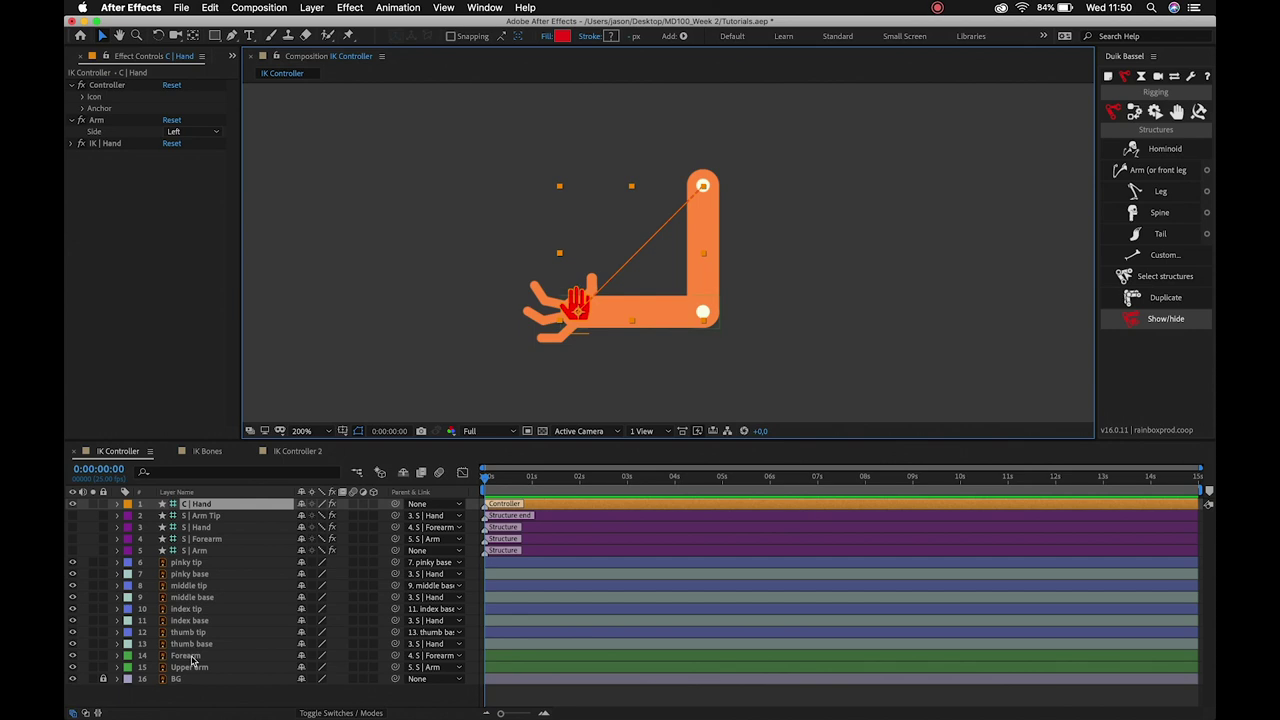
Make Forearm, Upper arm and the four S layers shy, lock the structures, and hide shy layers.
{"action": "left_click", "coordinate": [193, 656]}
{"action": "left_click", "coordinate": [194, 667], "text": "ctrl"}
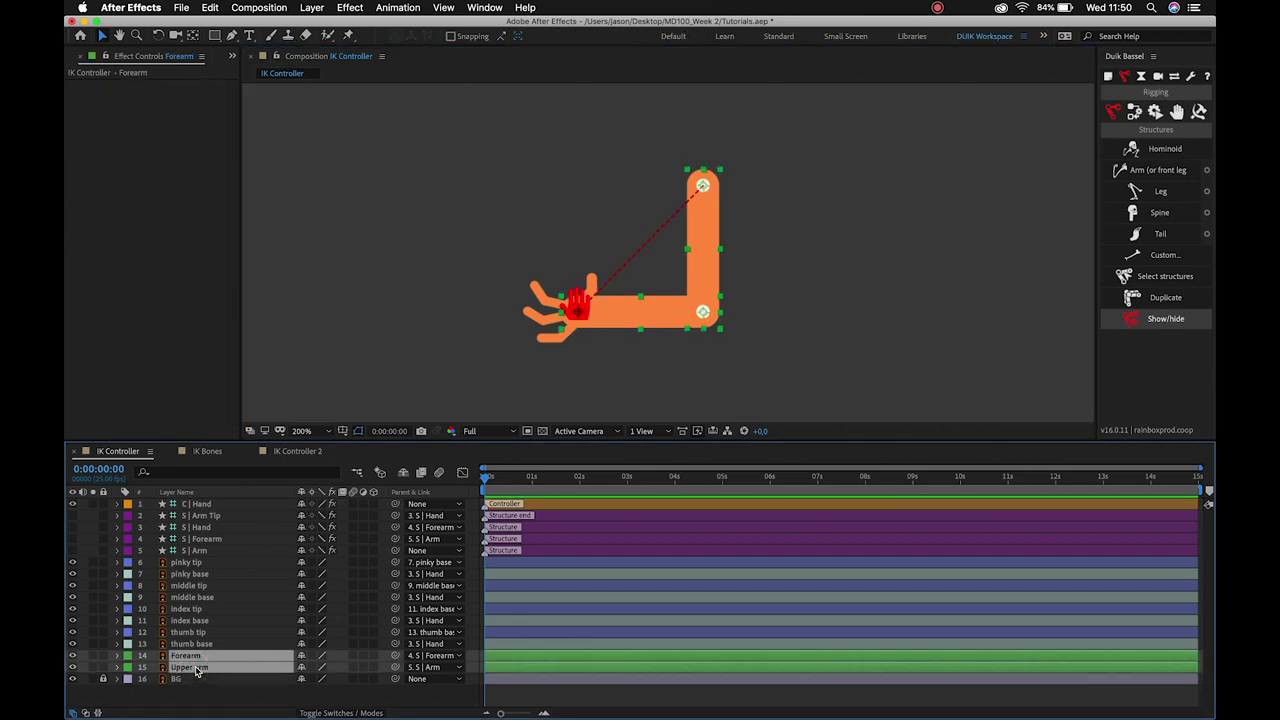
{"action": "left_click", "coordinate": [189, 518], "text": "ctrl"}
{"action": "left_click", "coordinate": [197, 528], "text": "ctrl"}
{"action": "left_click", "coordinate": [199, 540], "text": "ctrl"}
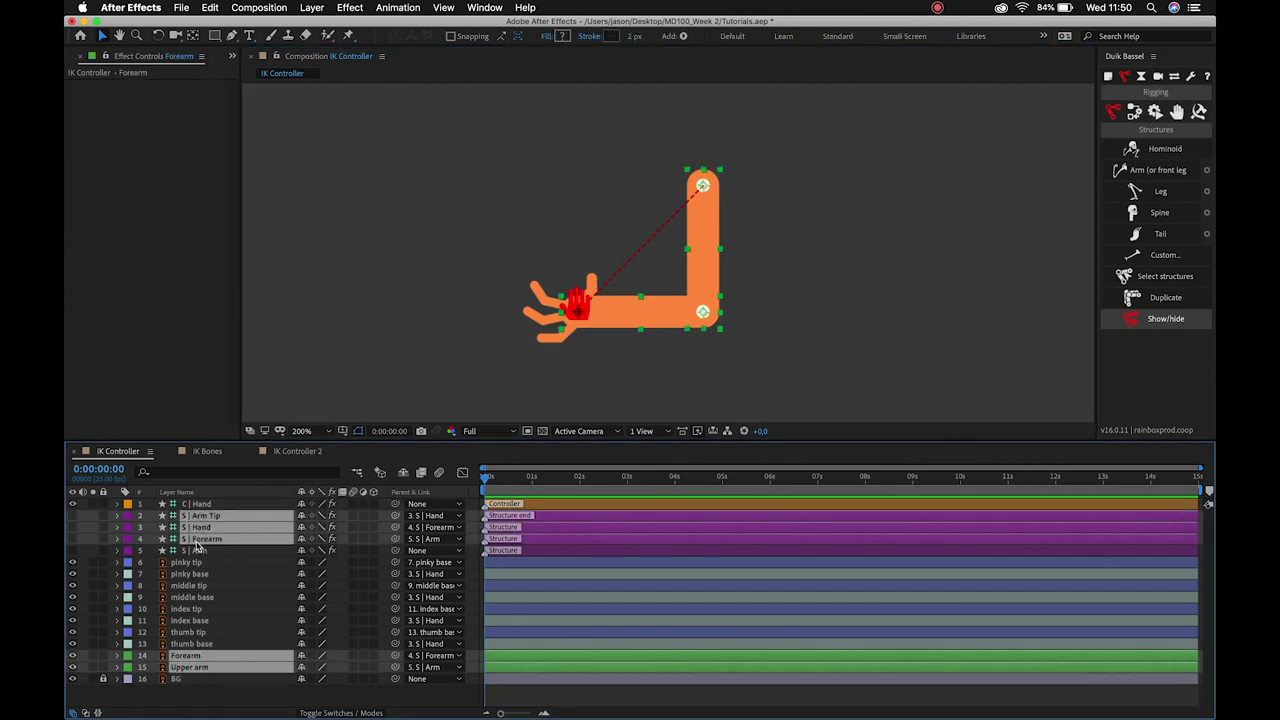
{"action": "left_click", "coordinate": [199, 551], "text": "ctrl"}
{"action": "left_click", "coordinate": [306, 518]}
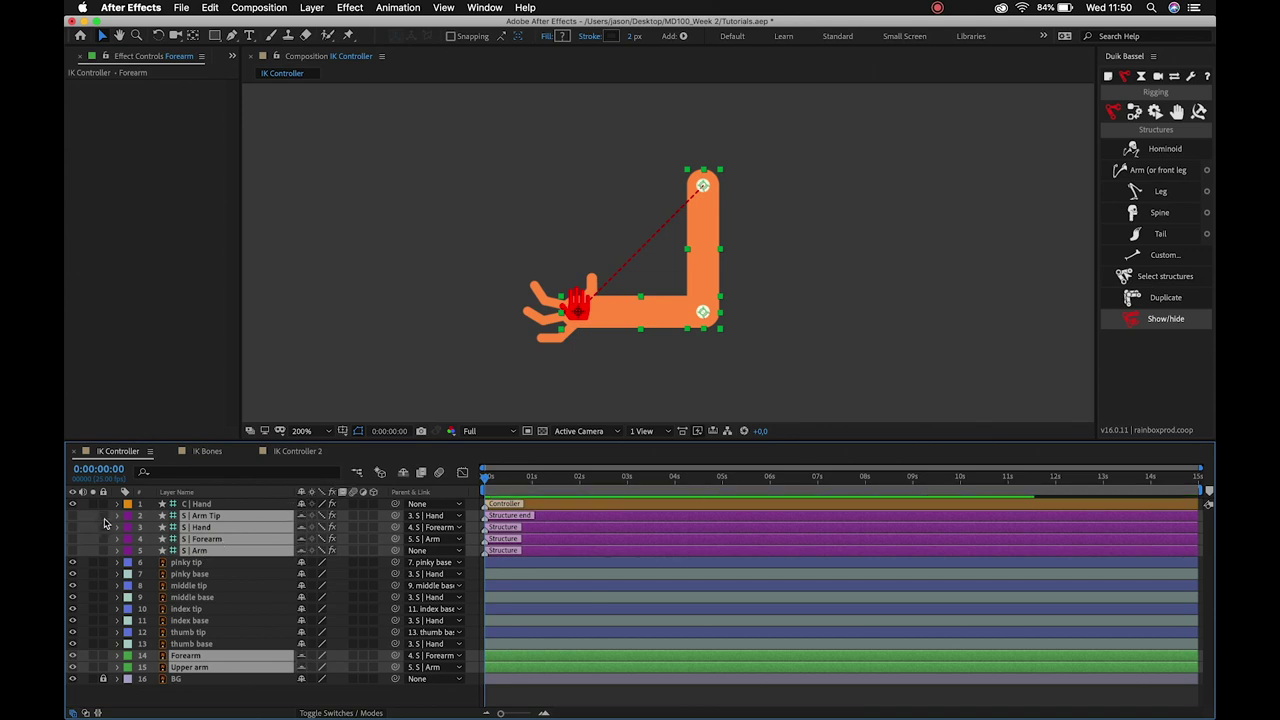
{"action": "left_click_drag", "start_coordinate": [103, 516], "coordinate": [104, 522]}
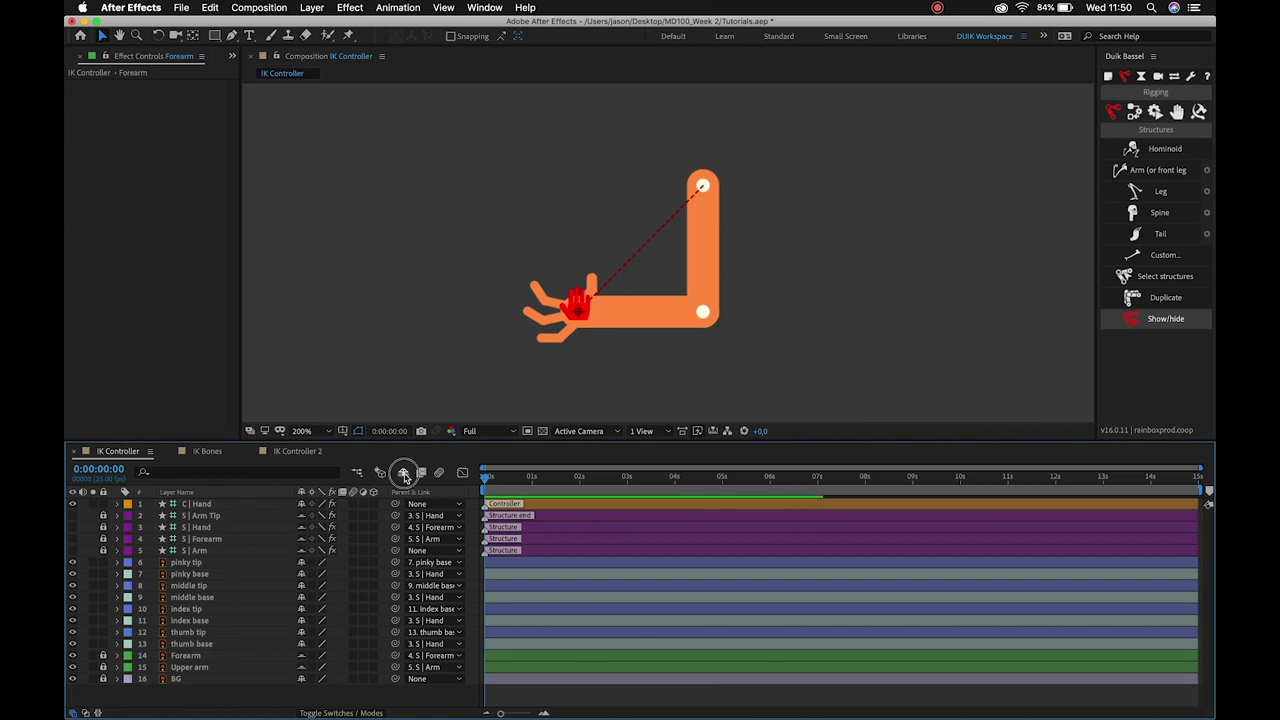
{"action": "left_click", "coordinate": [403, 472]}
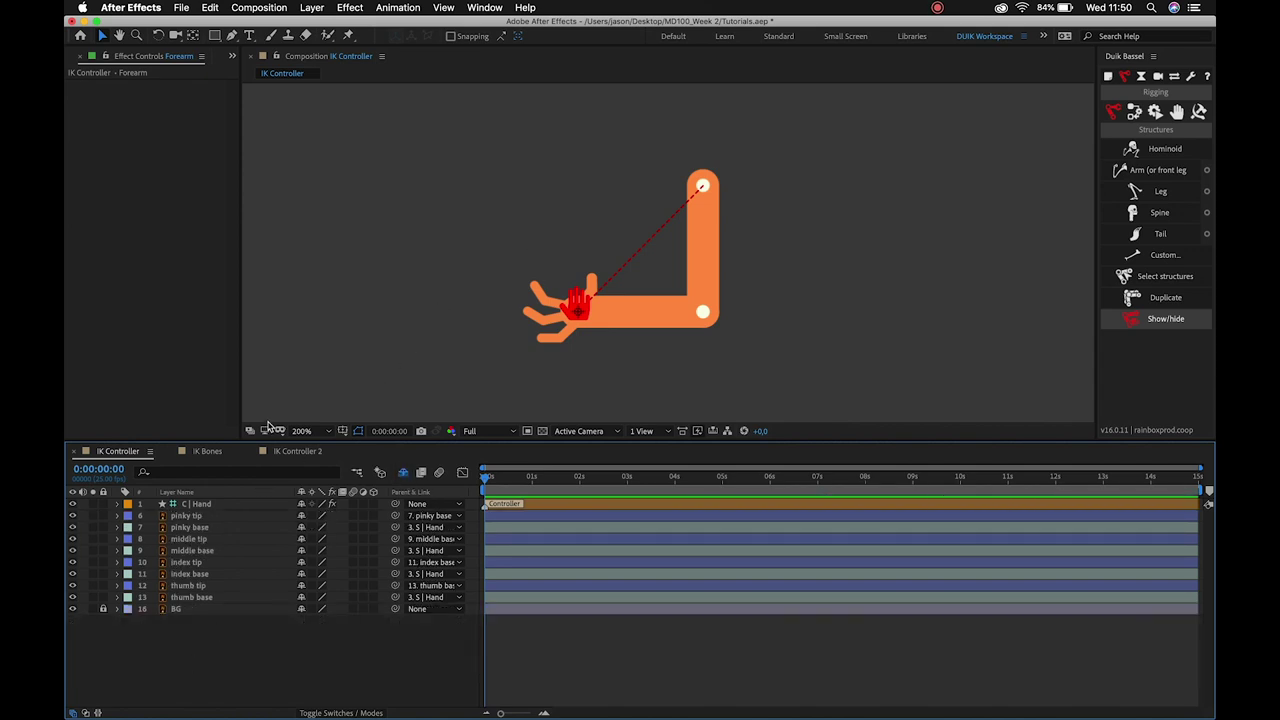
Turn on Position keyframing for the C | Hand controller.
{"action": "left_click", "coordinate": [223, 505]}
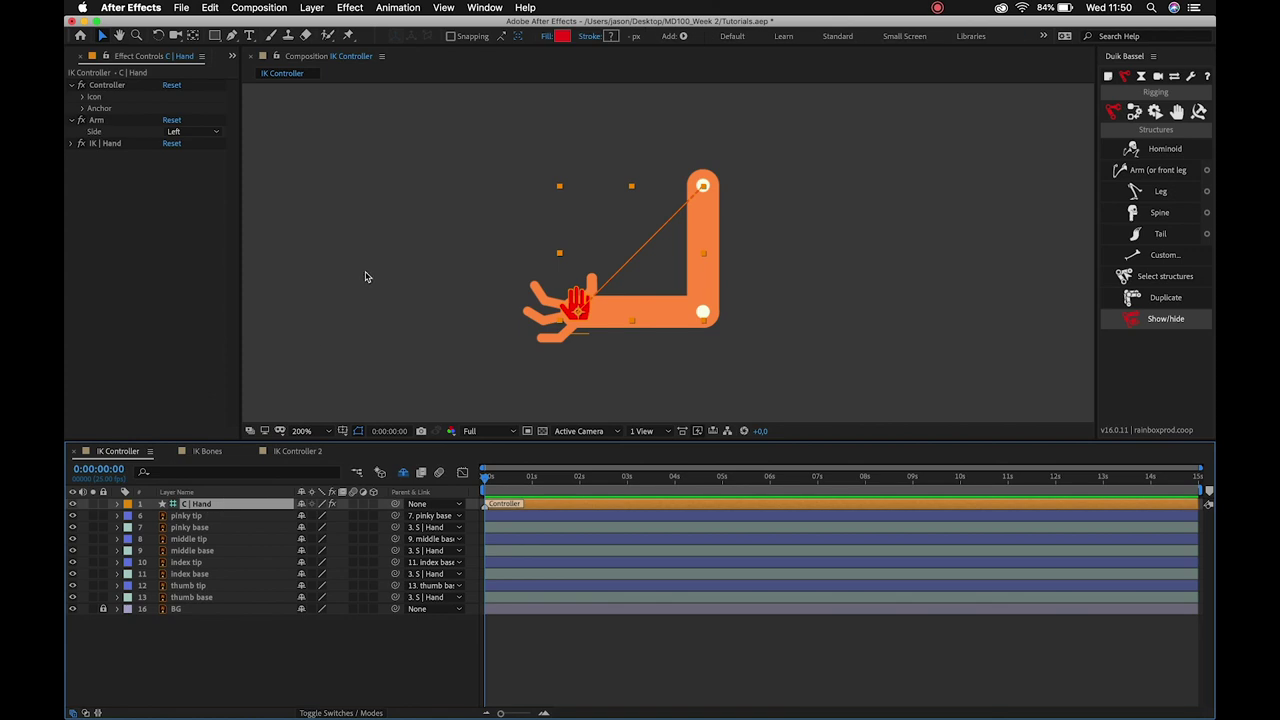
{"action": "key", "text": "p"}
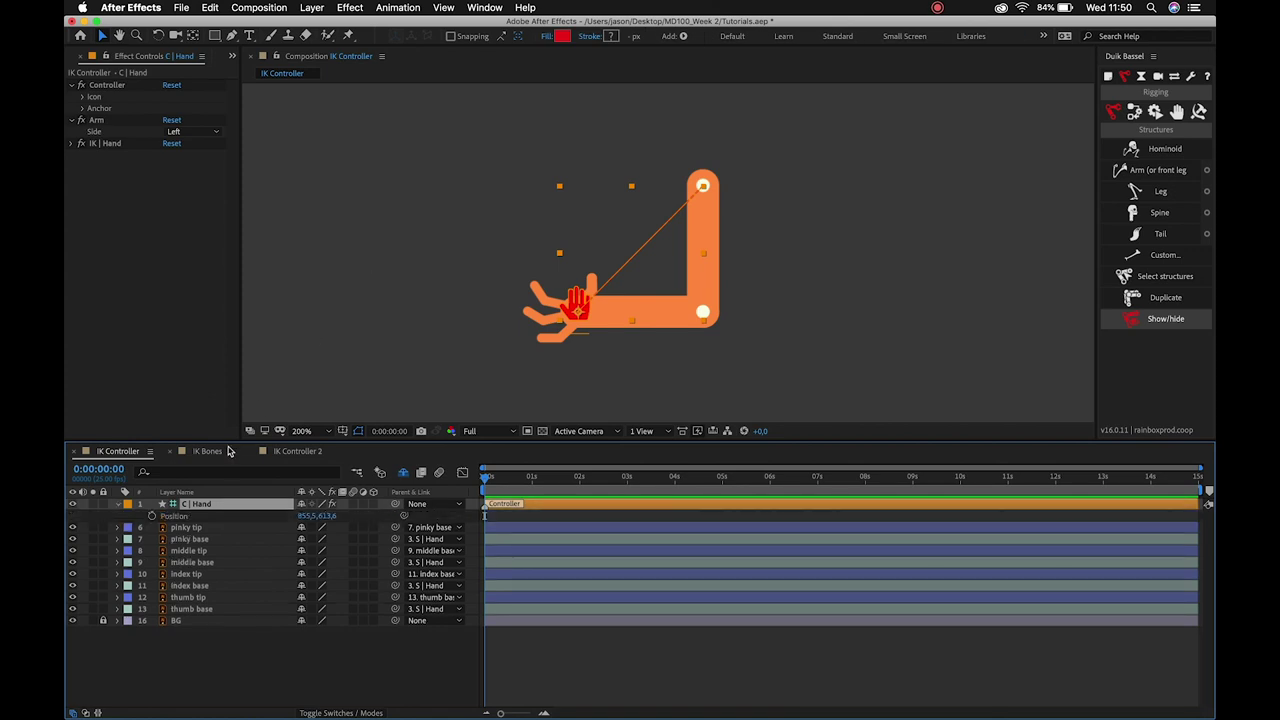
{"action": "left_click", "coordinate": [152, 517]}
{"action": "left_click", "coordinate": [253, 686]}
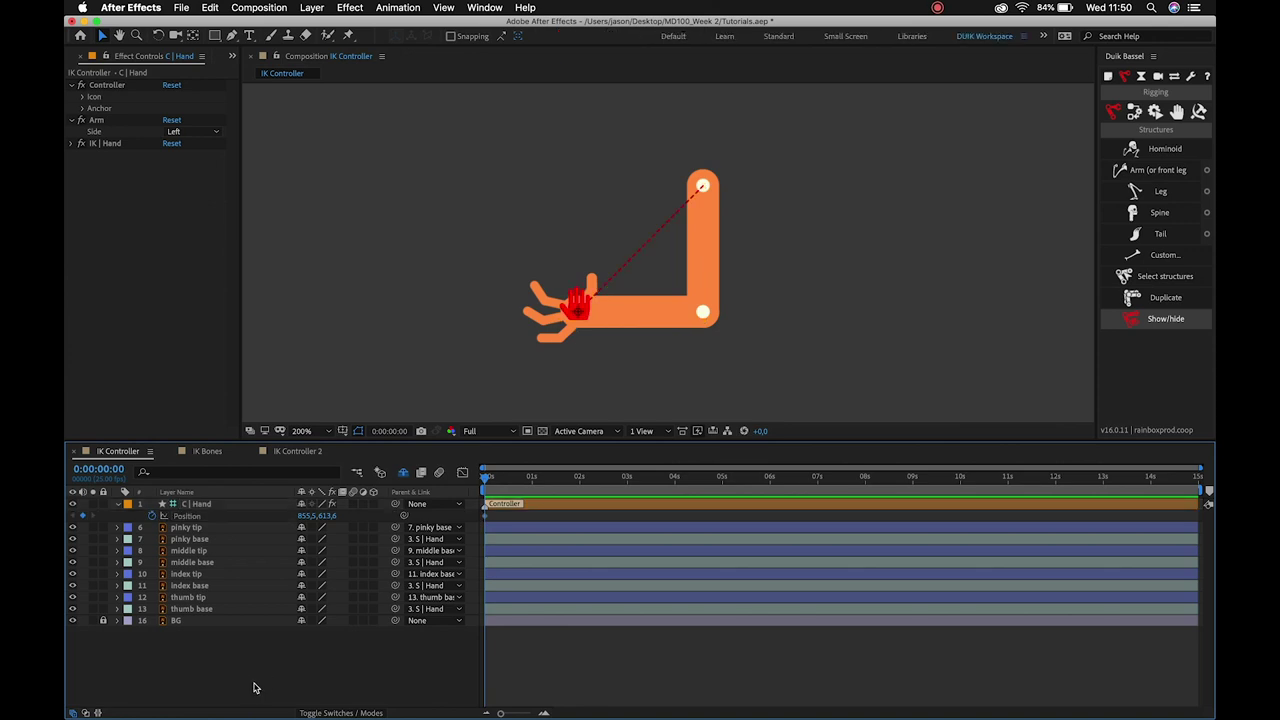
Set the composition duration to 0:00:05:00 in Composition Settings.
{"action": "key", "text": "super+k"}
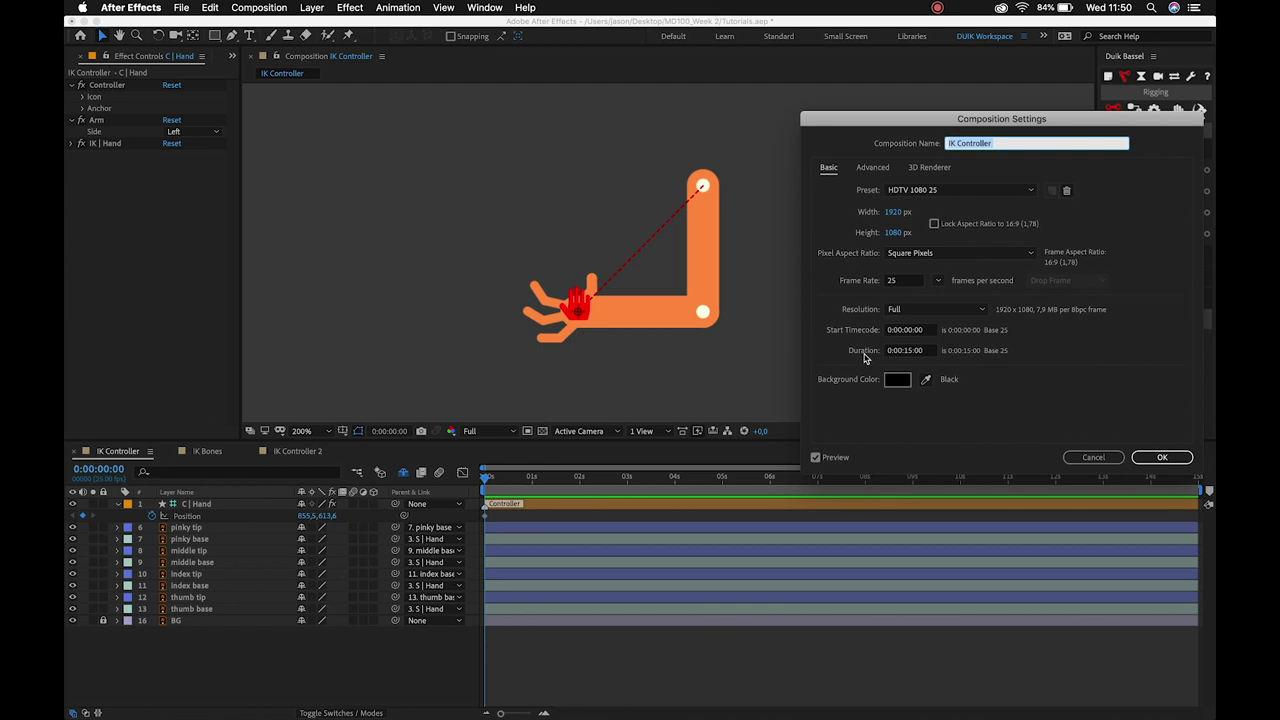
{"action": "left_click", "coordinate": [910, 351]}
{"action": "type", "text": "0:00:1"}
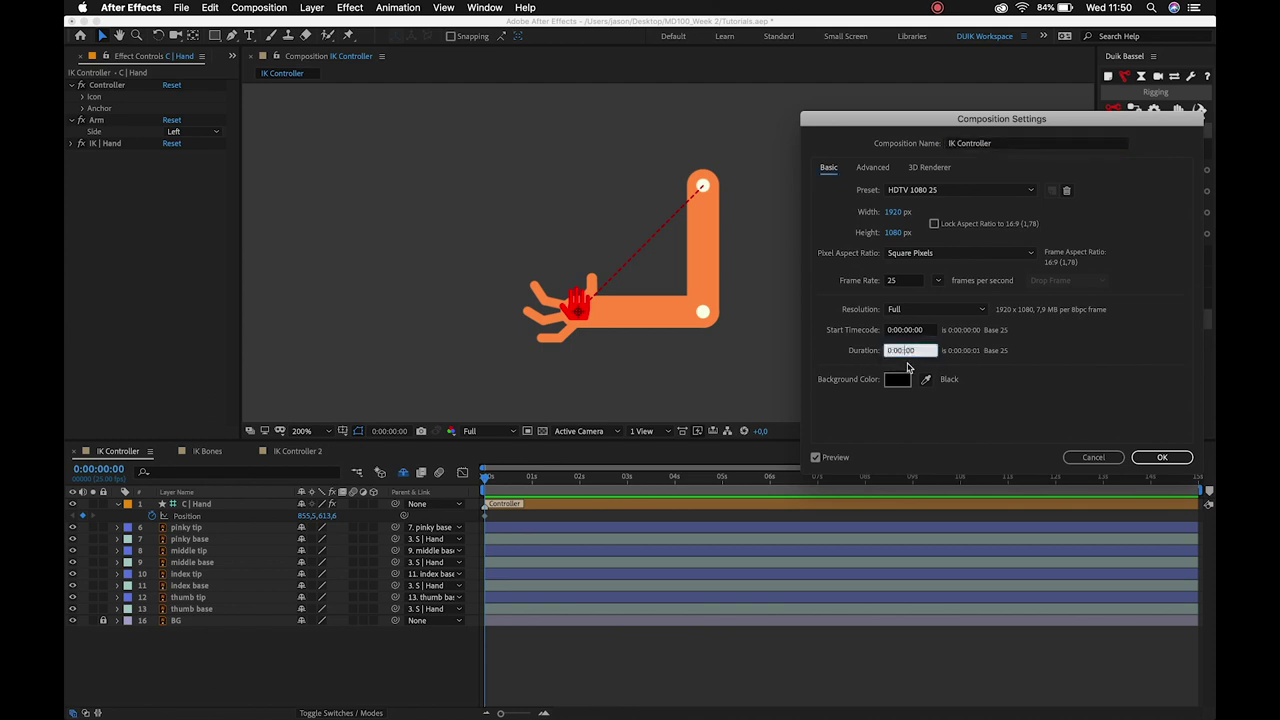
{"action": "type", "text": "05:00"}
{"action": "key", "text": "Return"}
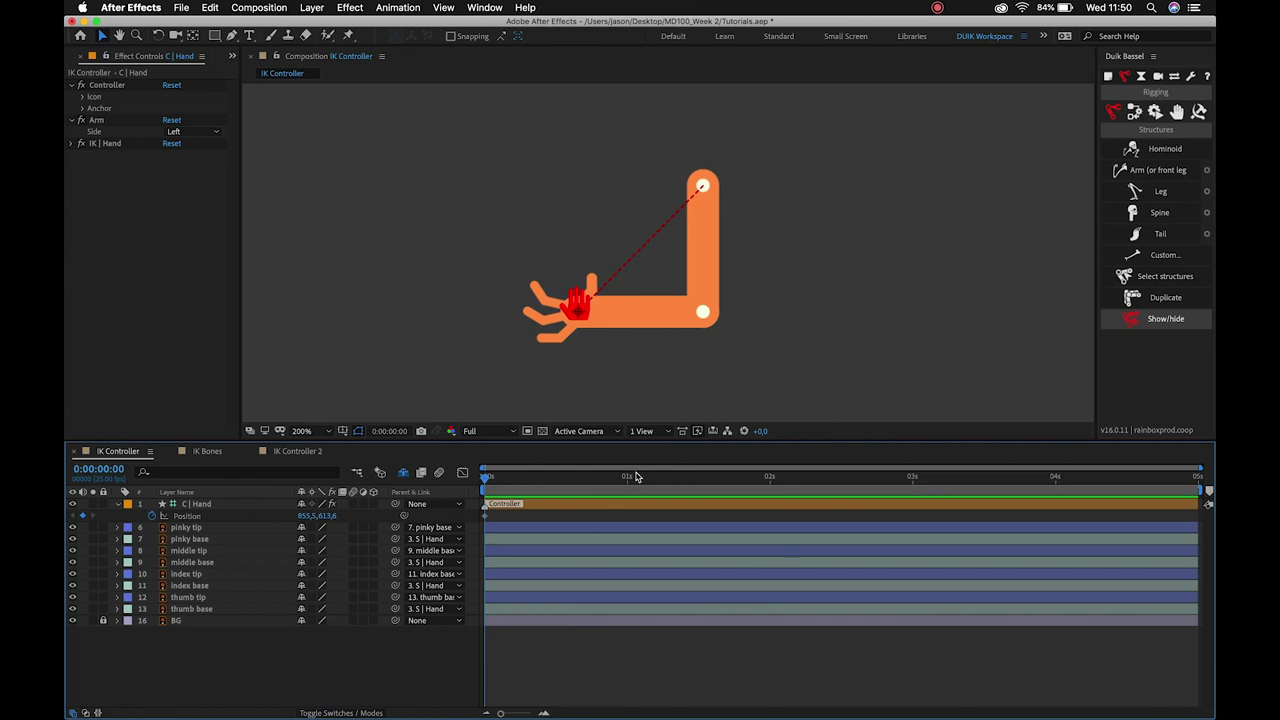
Select the C | Hand controller layer in the IK Controller timeline.
{"action": "left_click", "coordinate": [486, 520]}
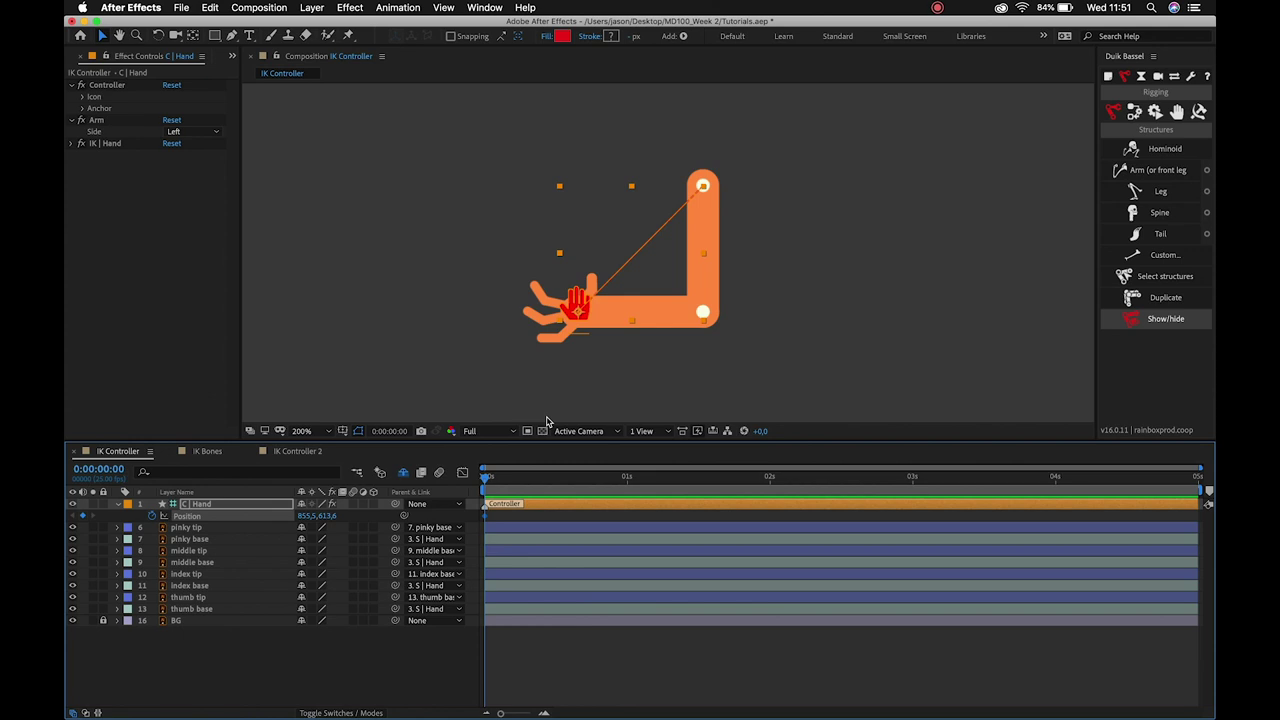
Keyframe the hand controller up-left at 10 frames and slightly lower at 20 frames to bend the arm.
{"action": "key", "text": "space"}
{"action": "left_click_drag", "start_coordinate": [580, 318], "coordinate": [549, 194]}
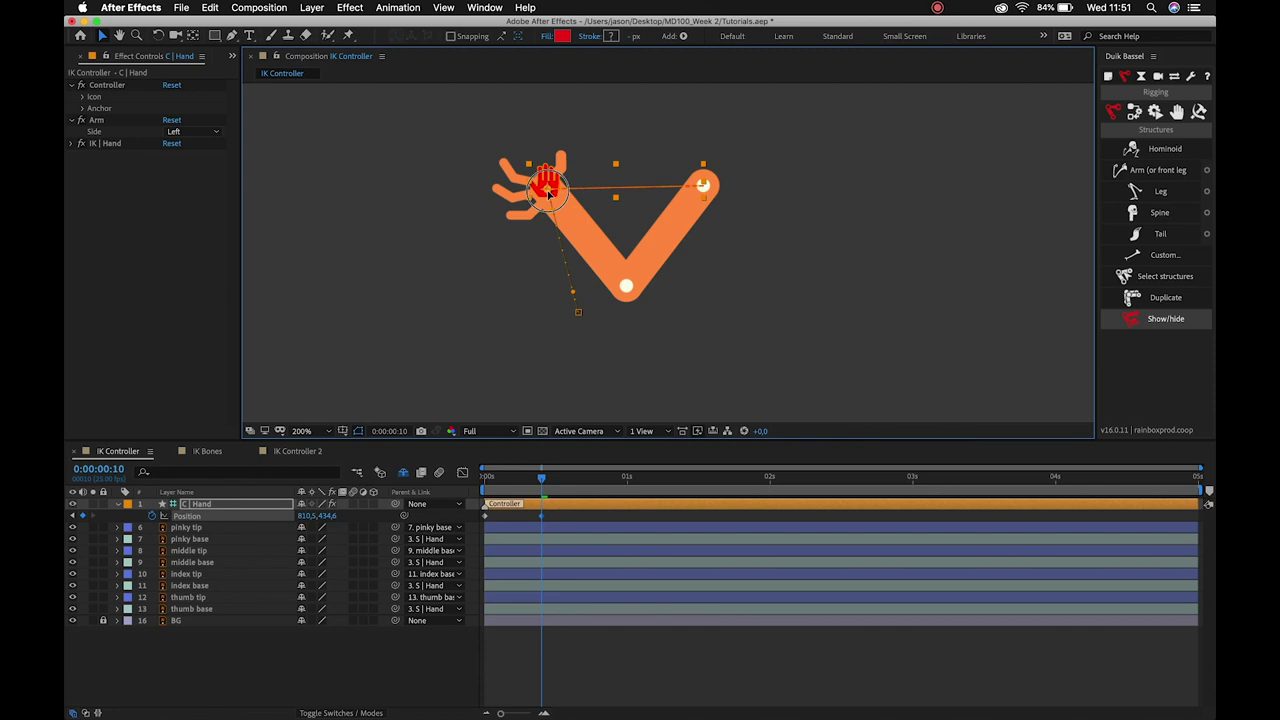
{"action": "left_click_drag", "start_coordinate": [548, 193], "coordinate": [579, 193]}
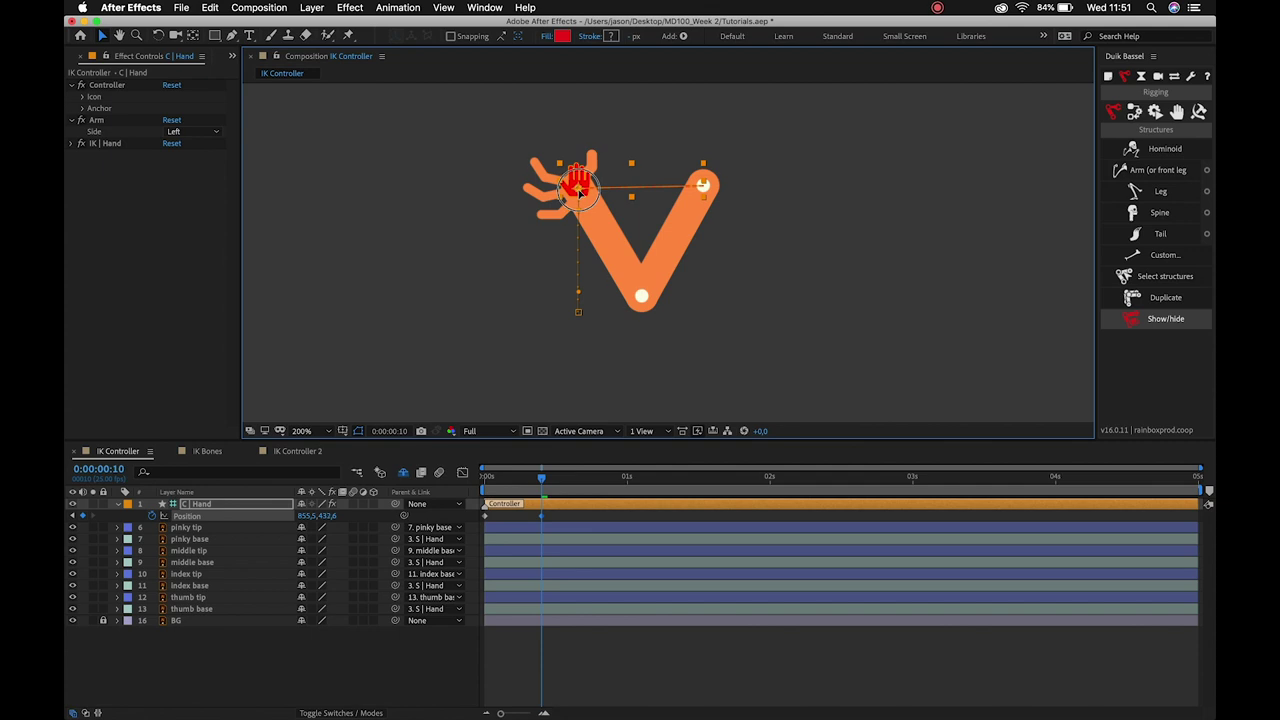
{"action": "left_click_drag", "start_coordinate": [579, 191], "coordinate": [548, 172]}
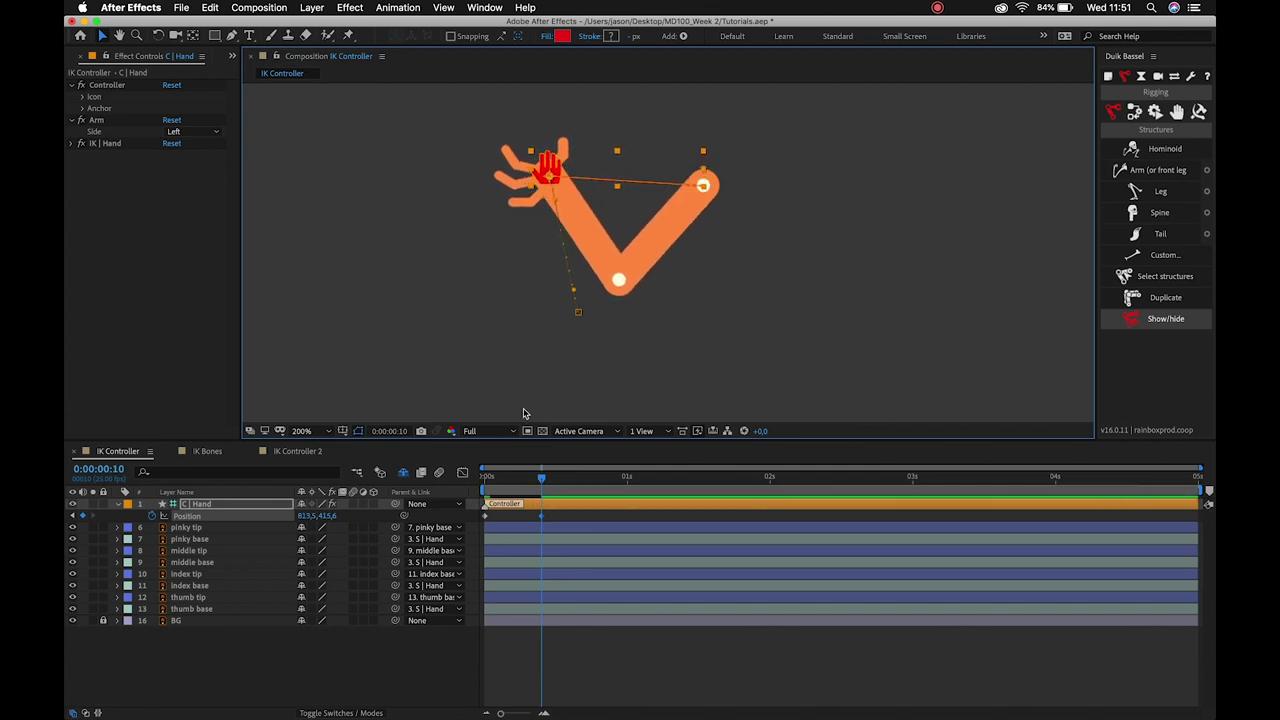
{"action": "key", "text": "shift+Page_Down"}
{"action": "left_click_drag", "start_coordinate": [551, 179], "coordinate": [541, 206]}
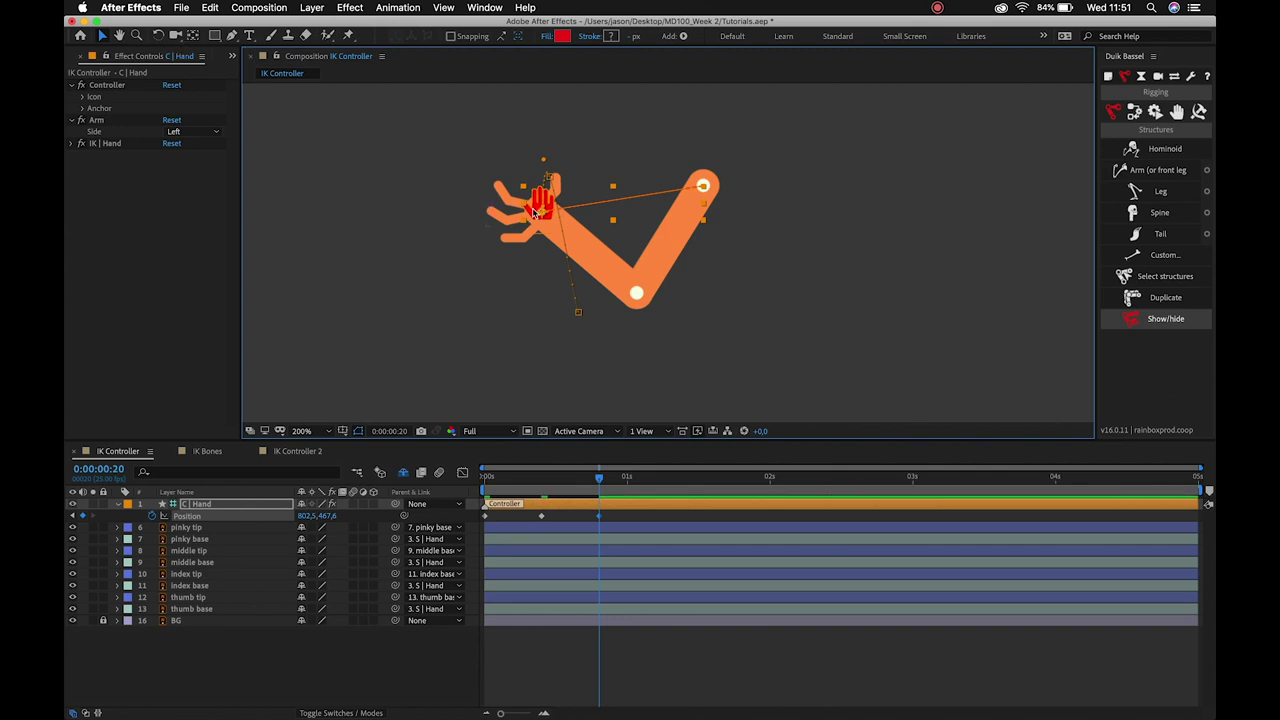
Zoom to 400% on the hand, adjust the motion path vertex, then zoom back to 200%.
{"action": "key", "text": "z"}
{"action": "left_click", "coordinate": [574, 207]}
{"action": "left_click_drag", "start_coordinate": [574, 207], "coordinate": [522, 177]}
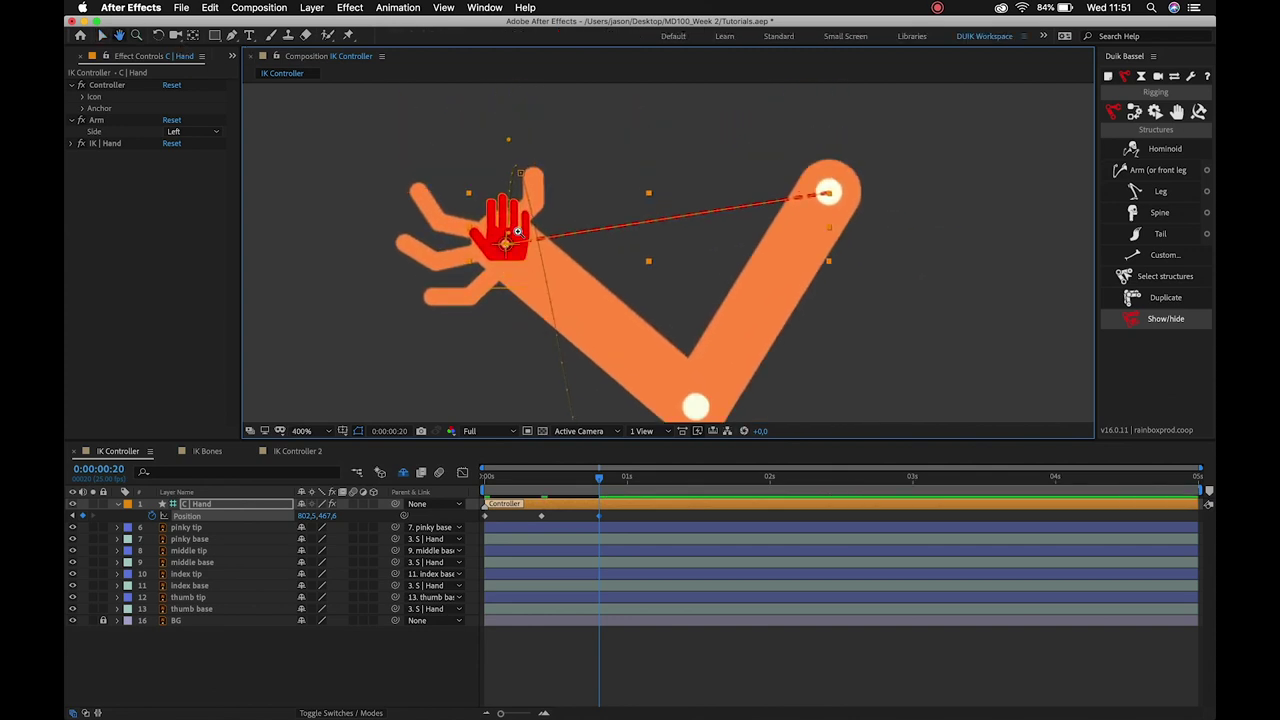
{"action": "key", "text": "v"}
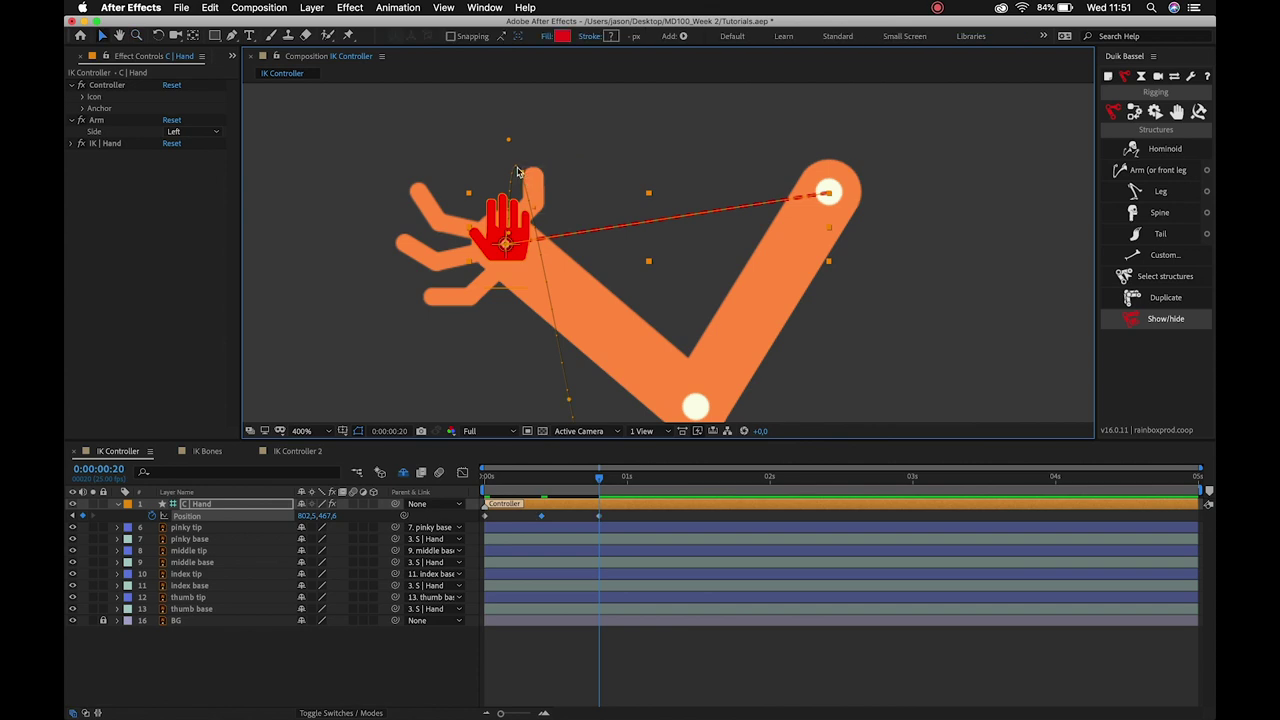
{"action": "left_click_drag", "start_coordinate": [232, 35], "coordinate": [310, 92]}
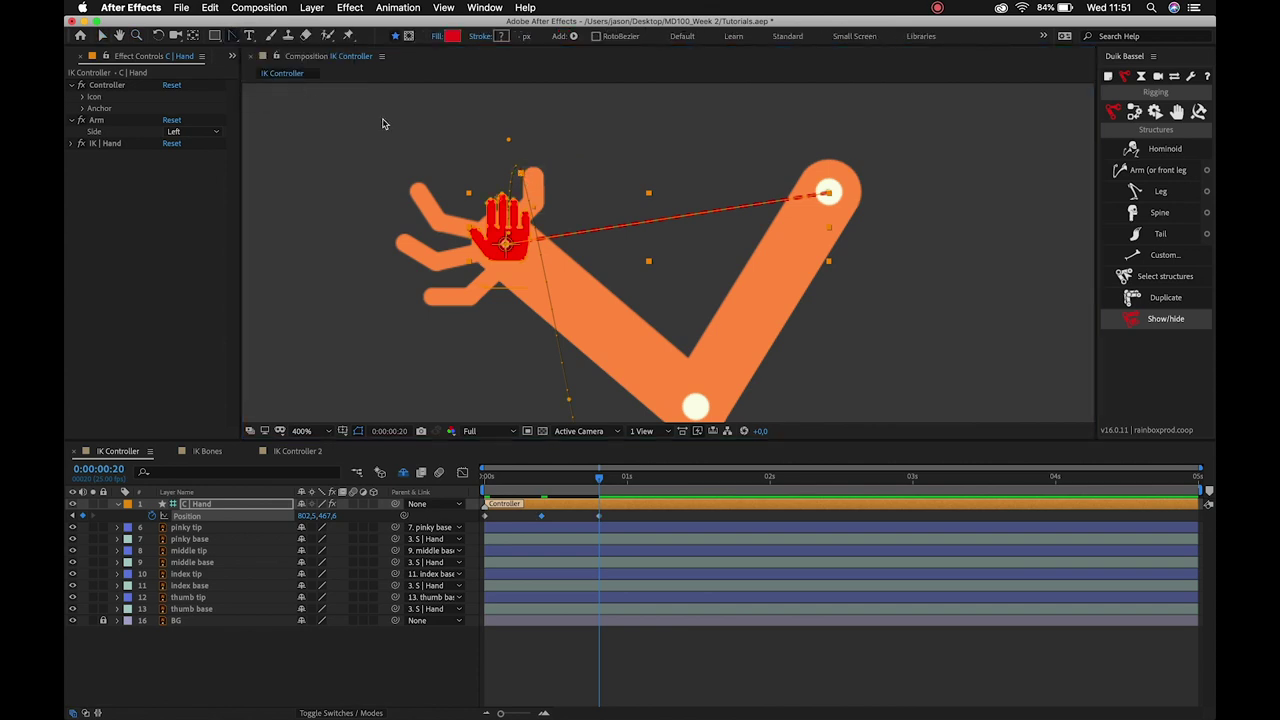
{"action": "left_click_drag", "start_coordinate": [522, 178], "coordinate": [563, 275]}
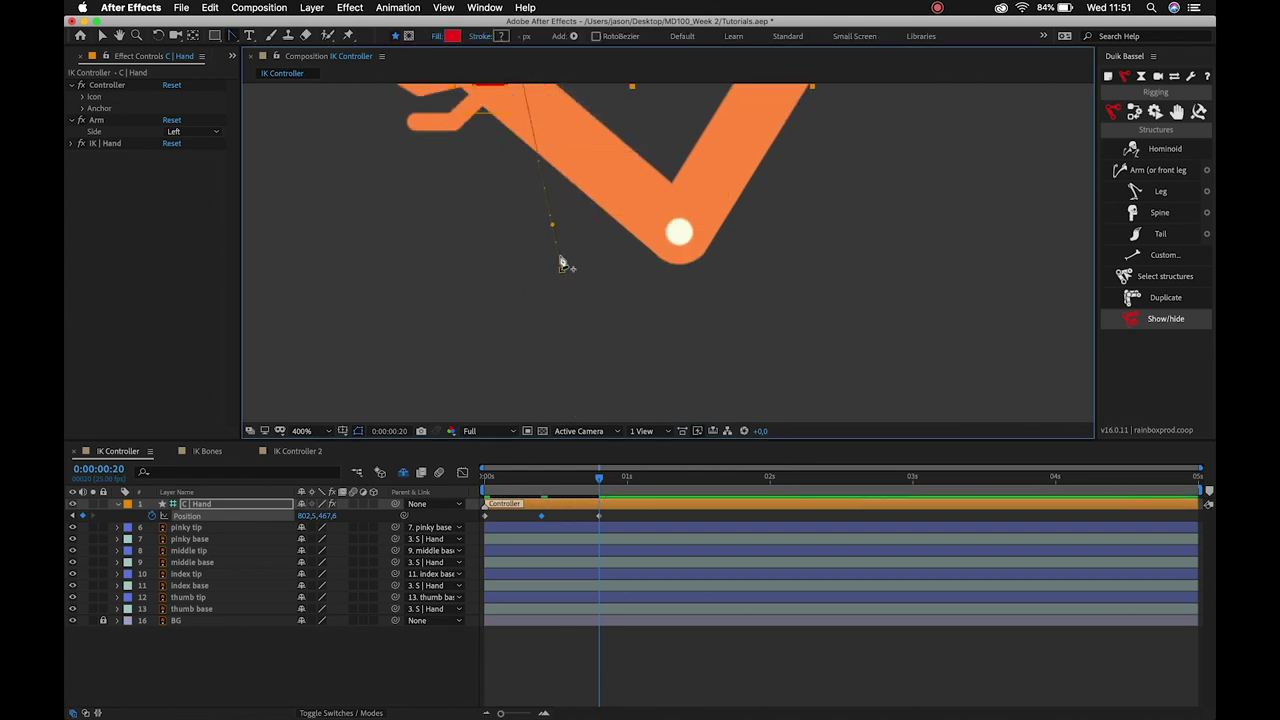
{"action": "scroll", "coordinate": [270, 110], "scroll_direction": "up", "scroll_amount": 3}
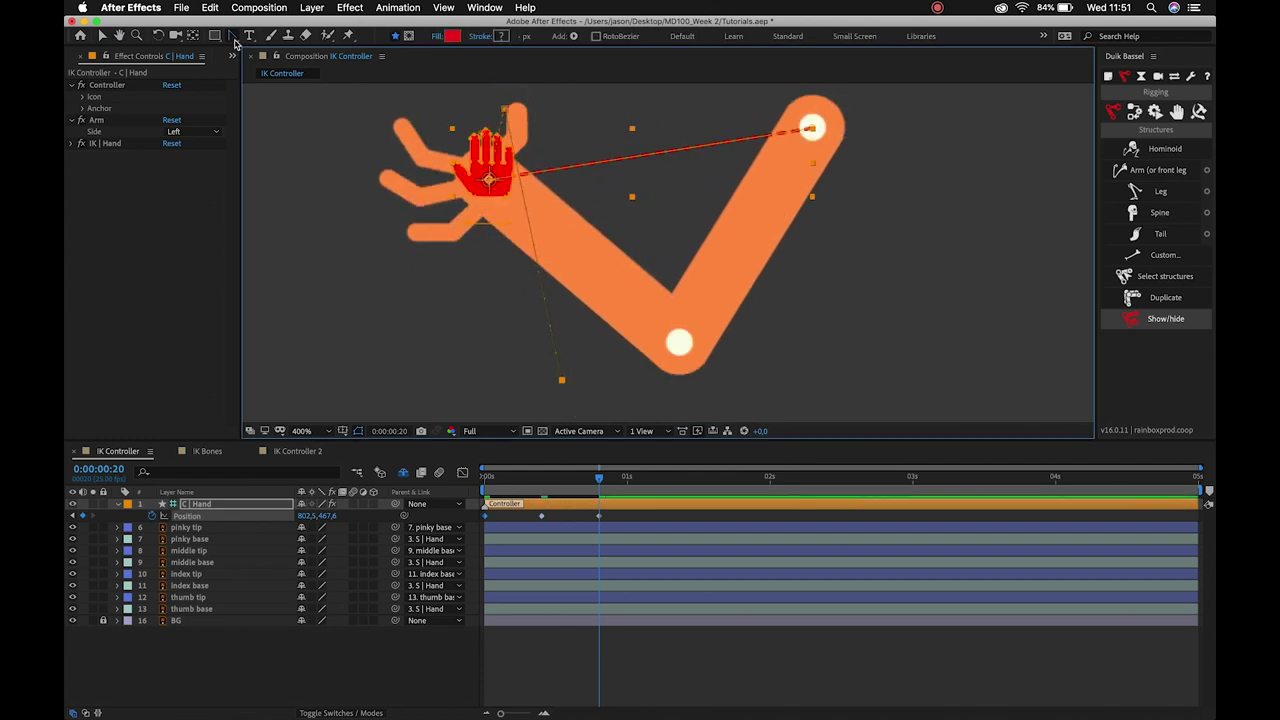
{"action": "left_click_drag", "start_coordinate": [234, 38], "coordinate": [290, 85]}
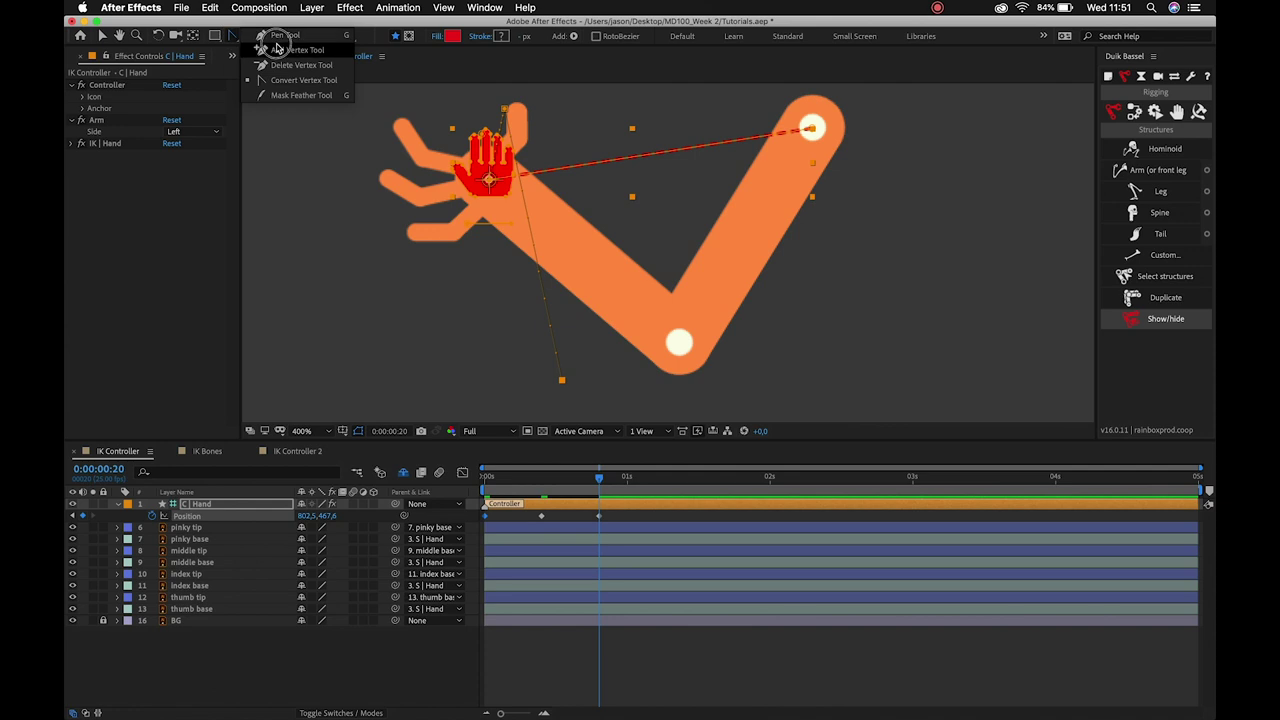
{"action": "left_click", "coordinate": [103, 37]}
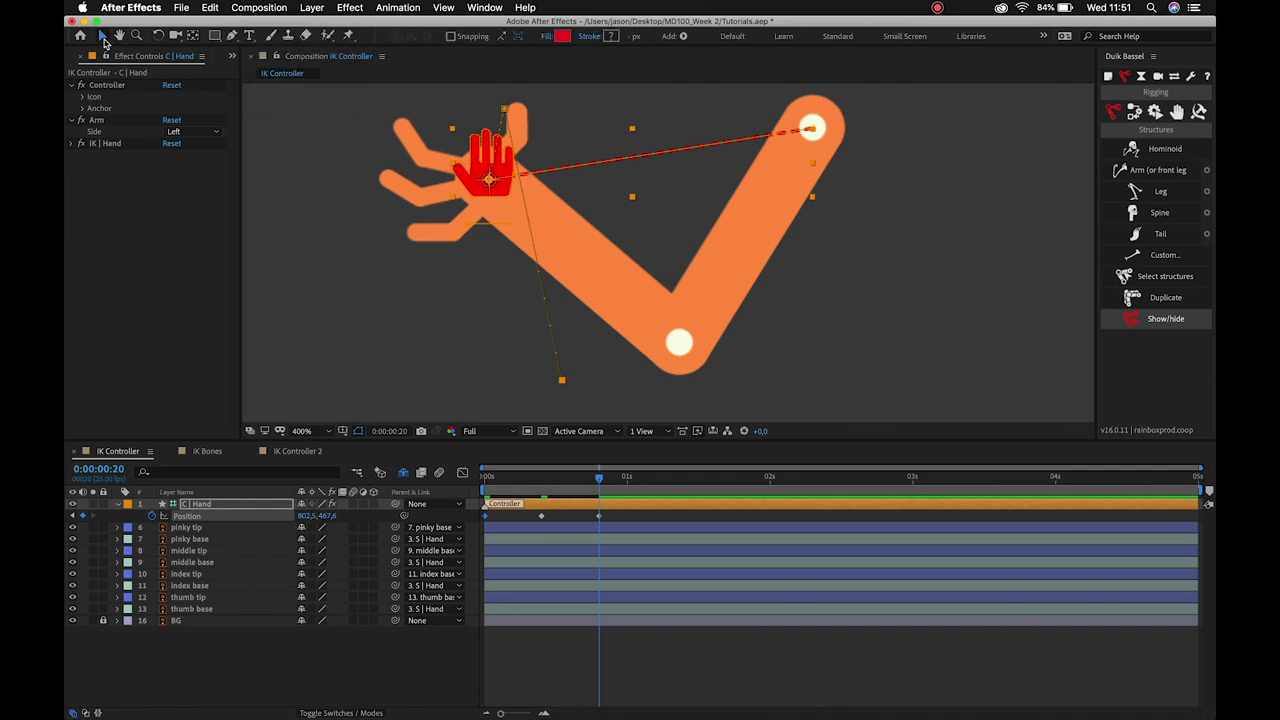
{"action": "key", "text": "comma"}
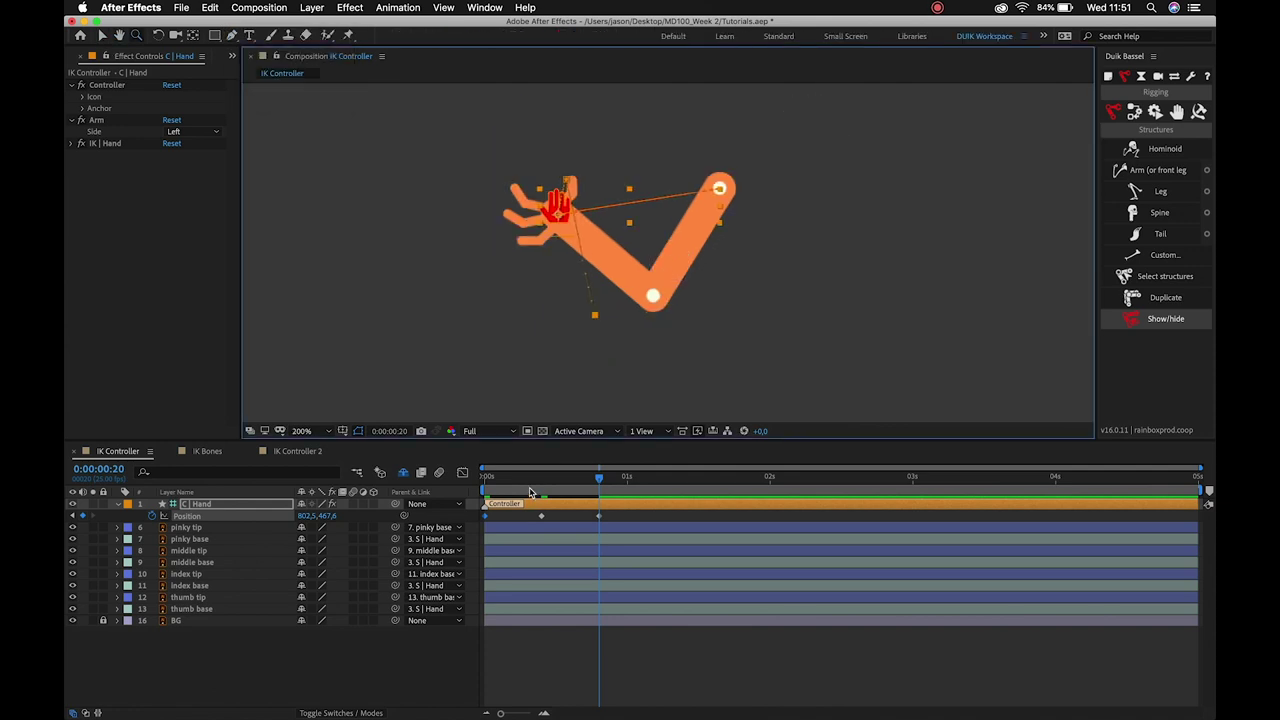
Play back the arm bend from the start, then widen the left panel to show the Project list.
{"action": "left_click", "coordinate": [455, 485]}
{"action": "key", "text": "Home"}
{"action": "left_click_drag", "start_coordinate": [486, 478], "coordinate": [601, 490]}
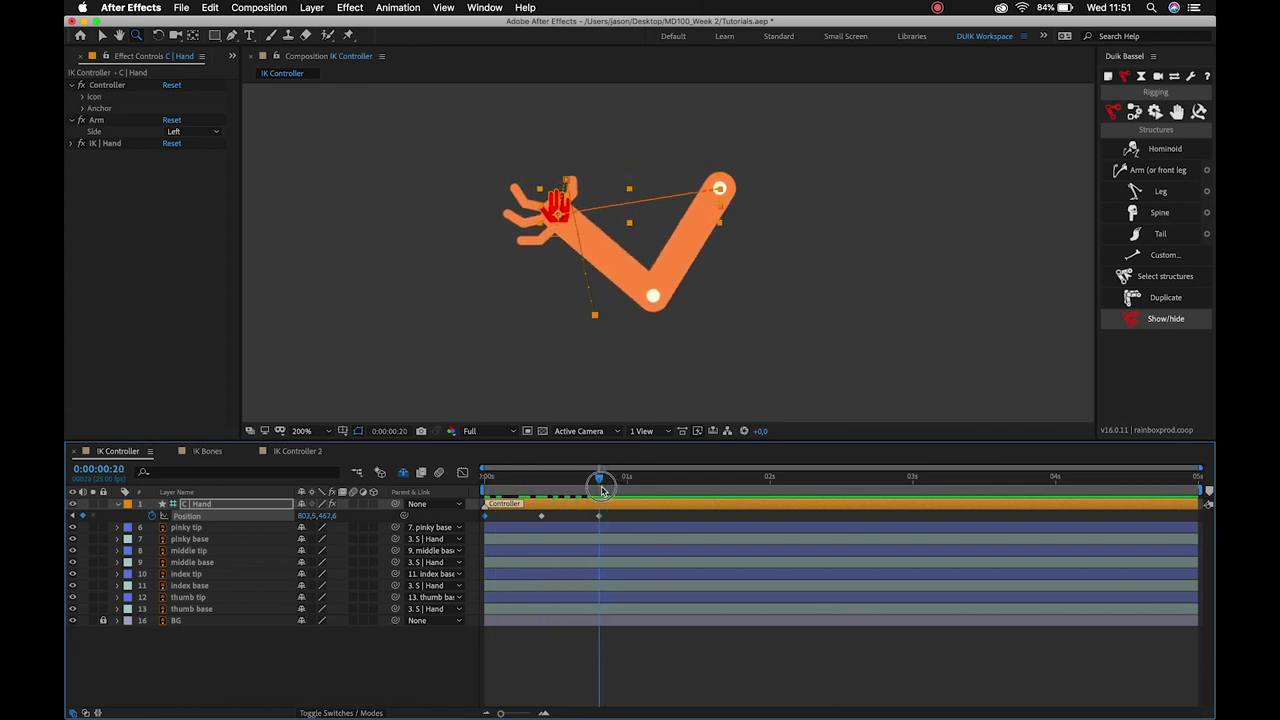
{"action": "key", "text": "space"}
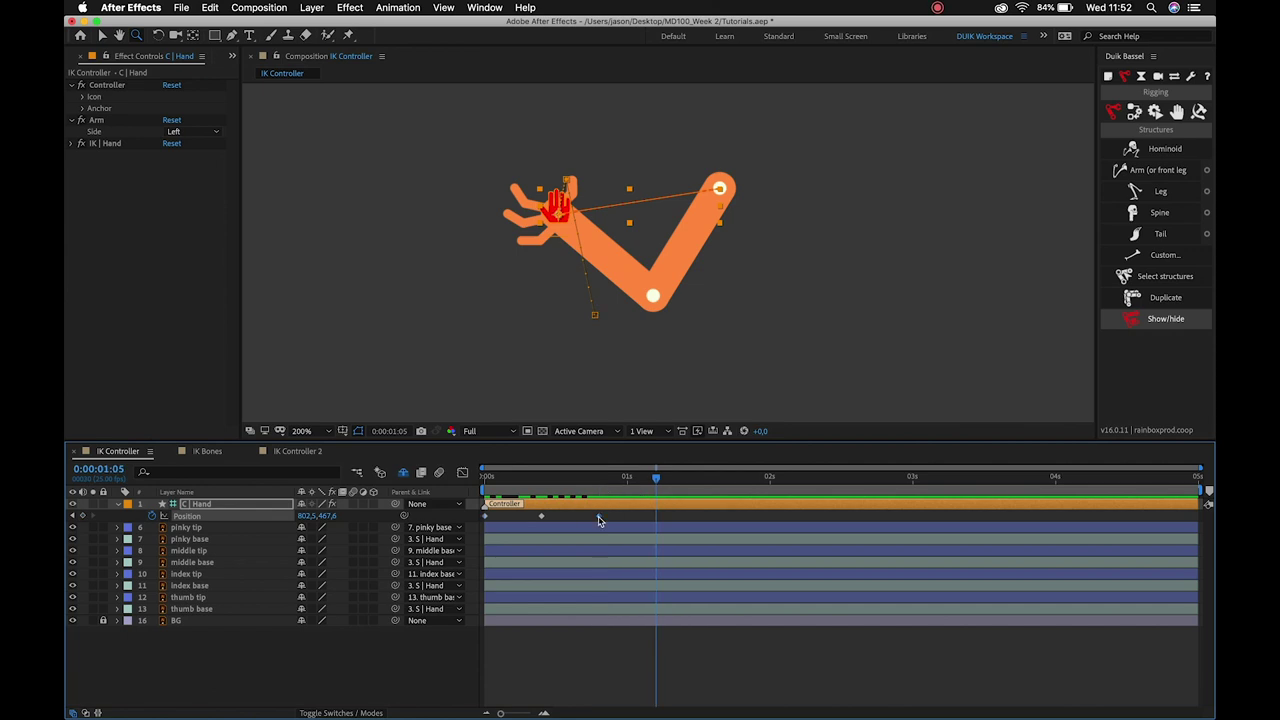
{"action": "left_click", "coordinate": [600, 478]}
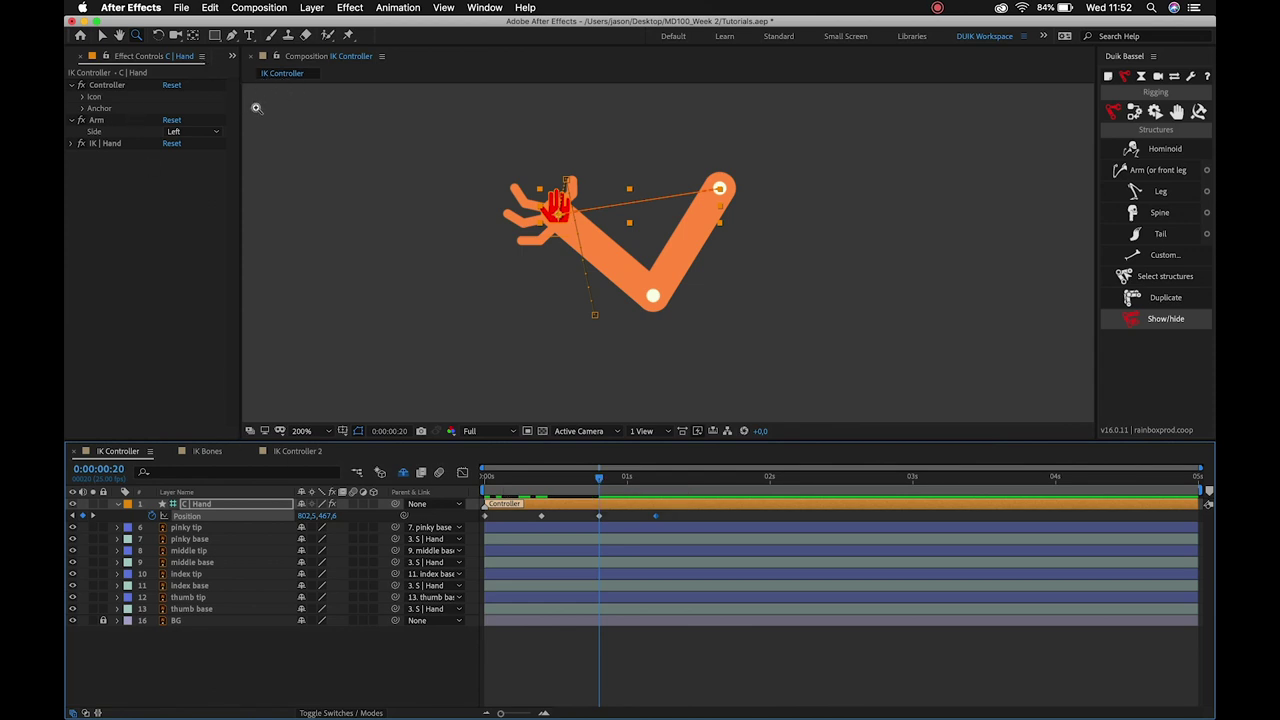
{"action": "left_click_drag", "start_coordinate": [240, 107], "coordinate": [288, 107]}
{"action": "left_click", "coordinate": [85, 60]}
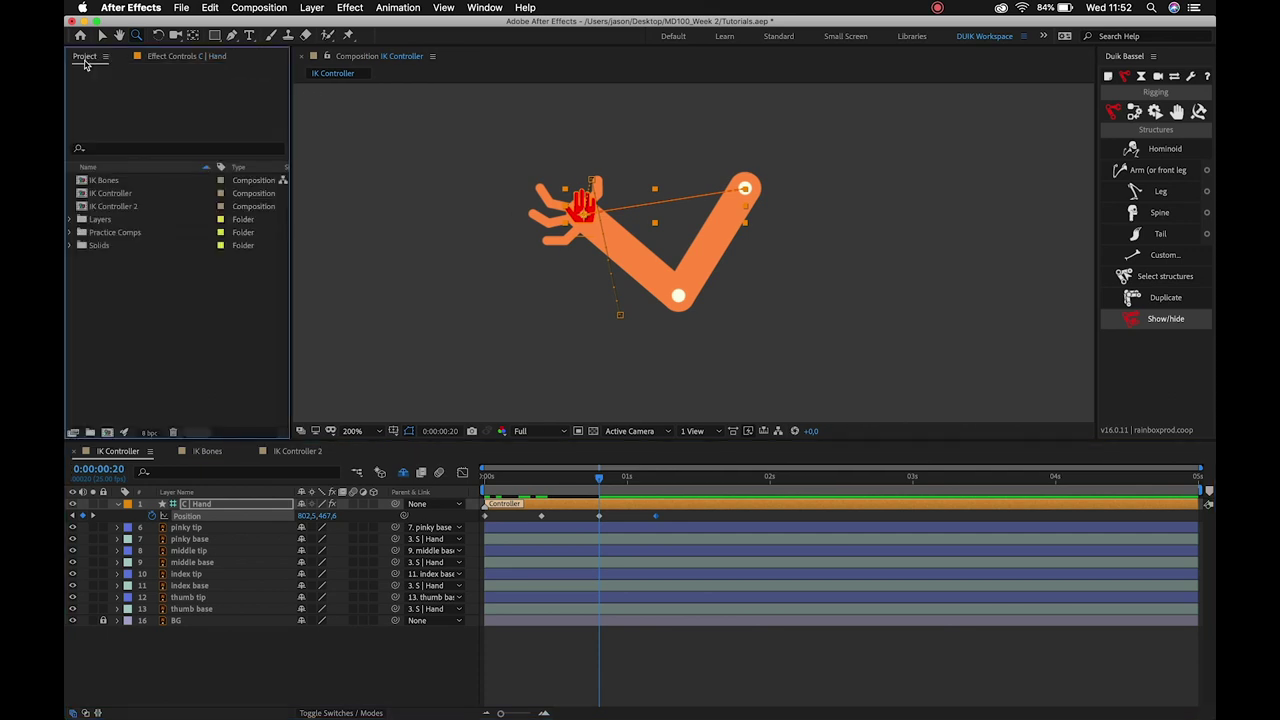
Expand Practice Comps and play the practice FK Arm composition from the start.
{"action": "left_click", "coordinate": [71, 233]}
{"action": "left_click", "coordinate": [120, 246]}
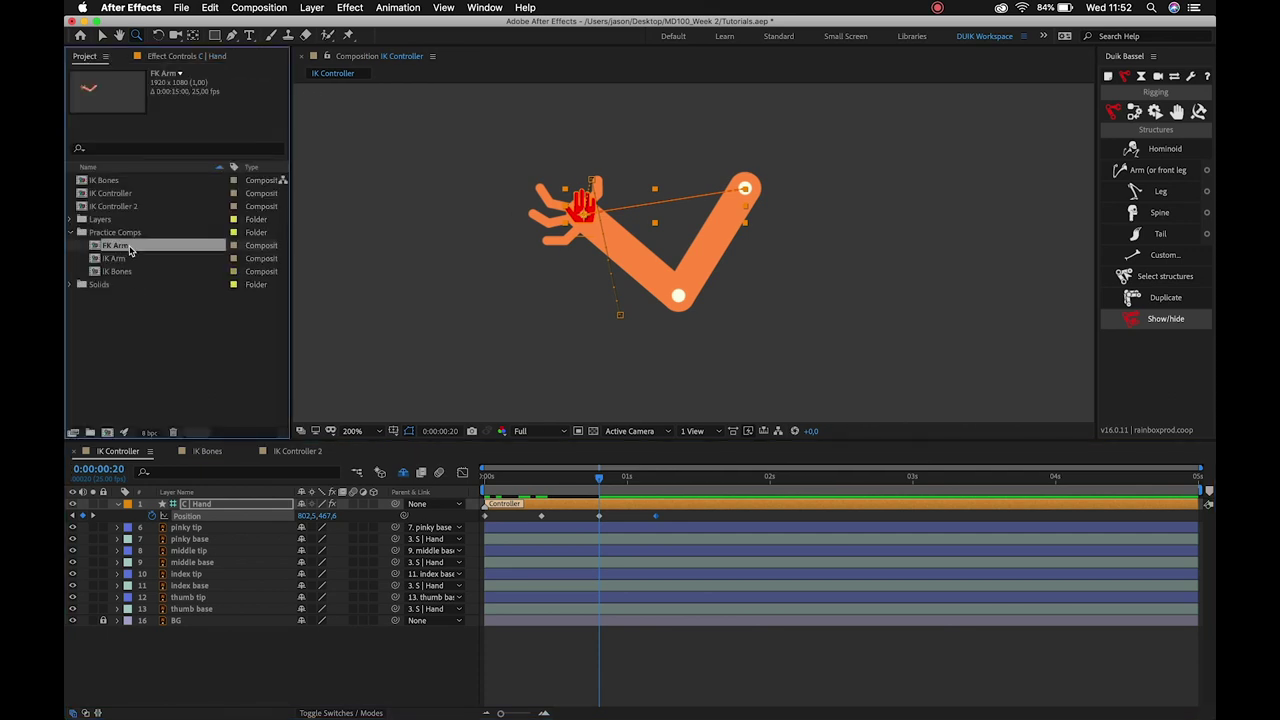
{"action": "double_click", "coordinate": [129, 250]}
{"action": "key", "text": "Home"}
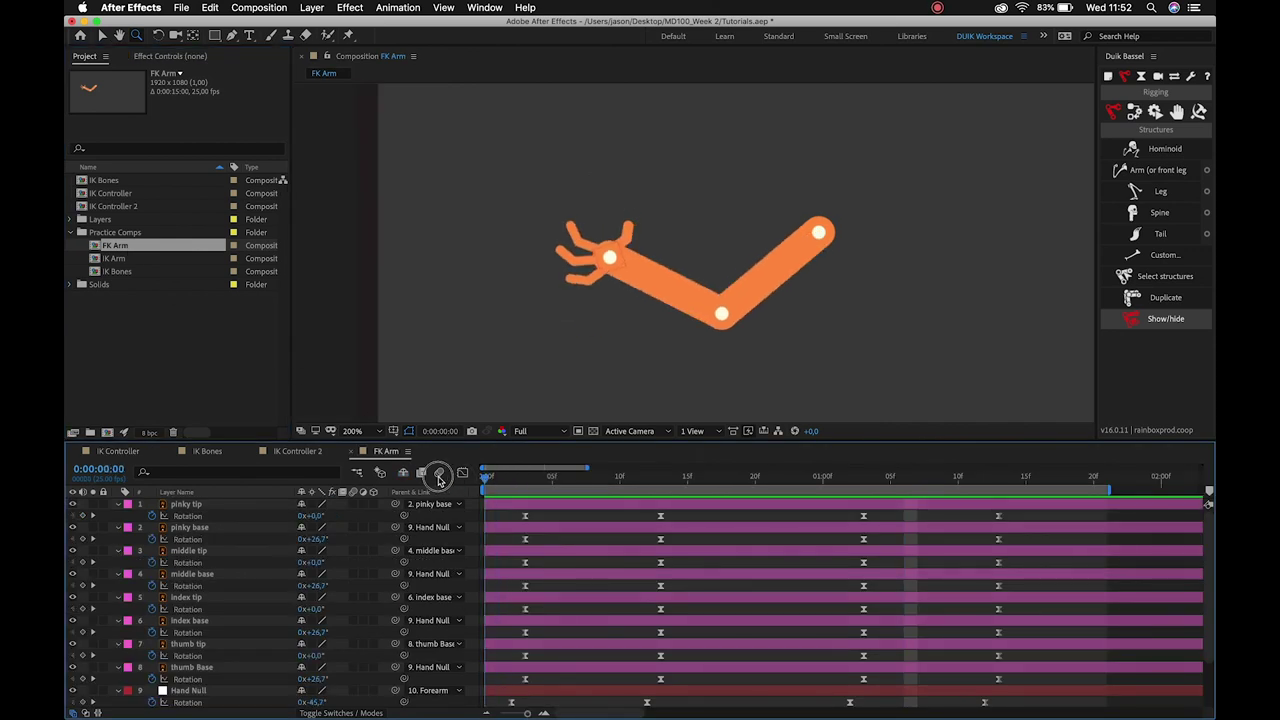
{"action": "key", "text": "space"}
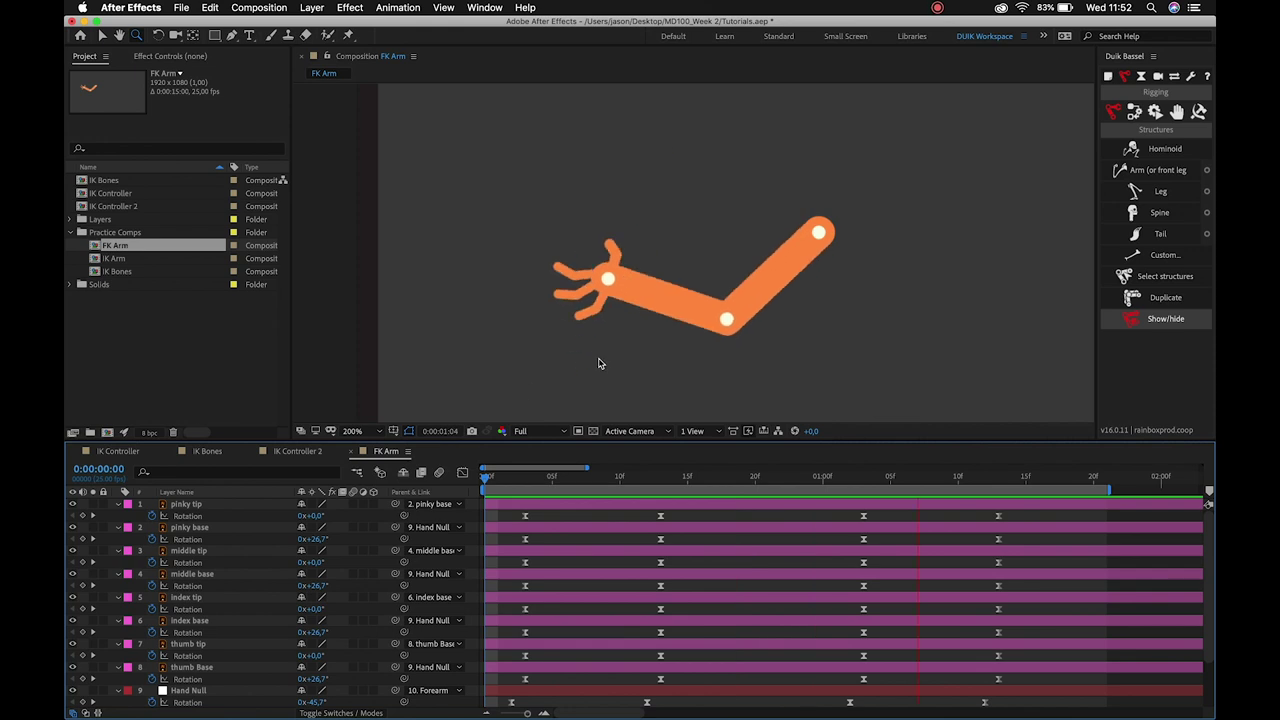
Rename the IK Controller 2 composition to 'FK Arm' in the Project panel.
{"action": "left_click", "coordinate": [300, 451]}
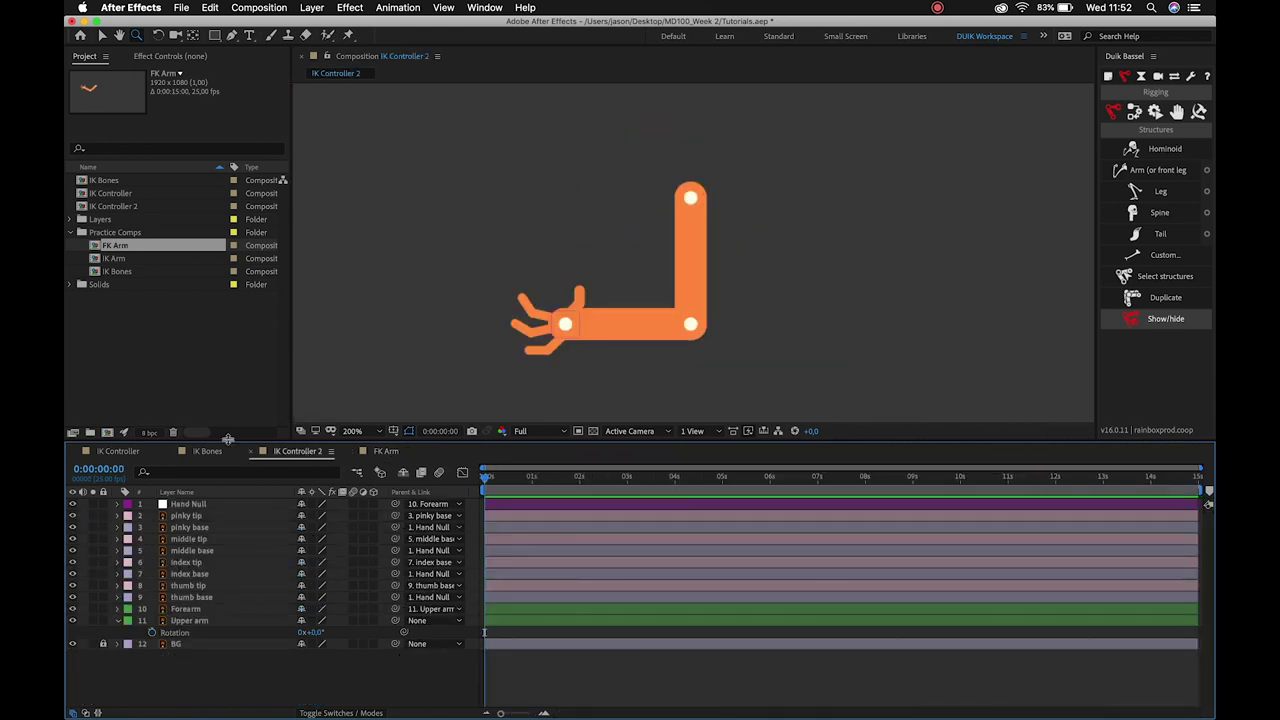
{"action": "left_click", "coordinate": [125, 205]}
{"action": "left_click", "coordinate": [126, 207]}
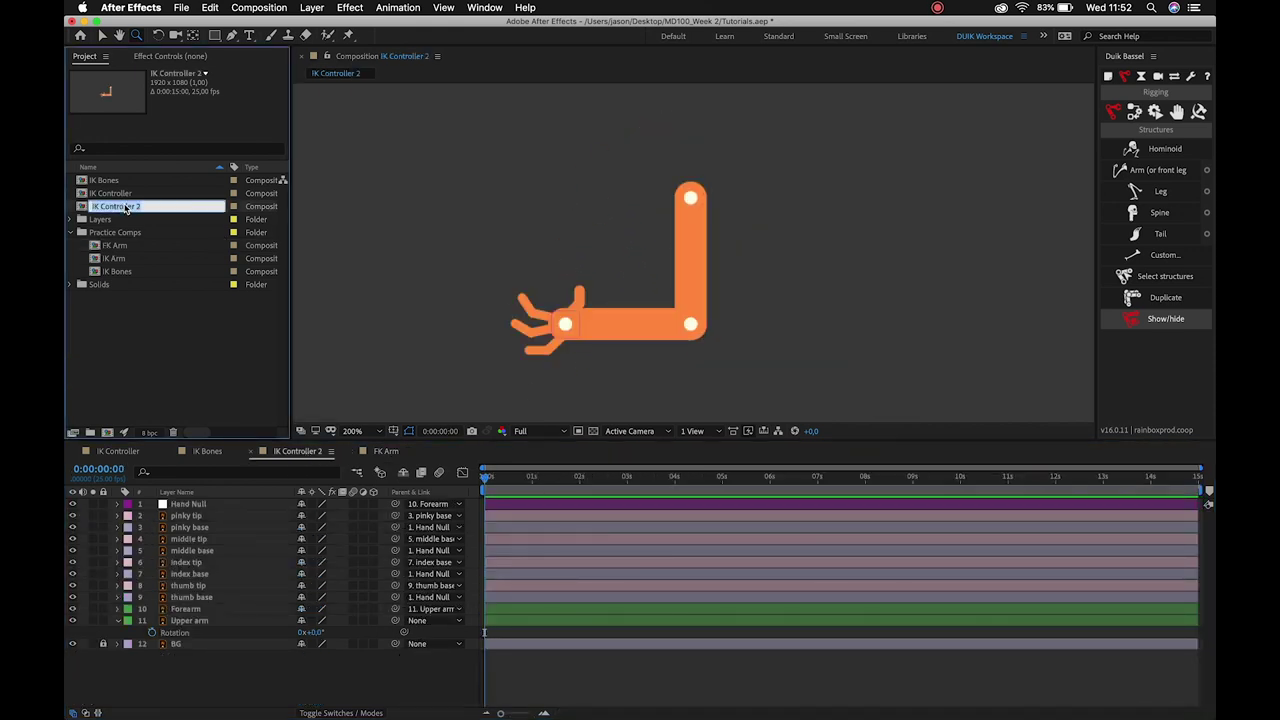
{"action": "type", "text": "FK Arm"}
{"action": "key", "text": "Return"}
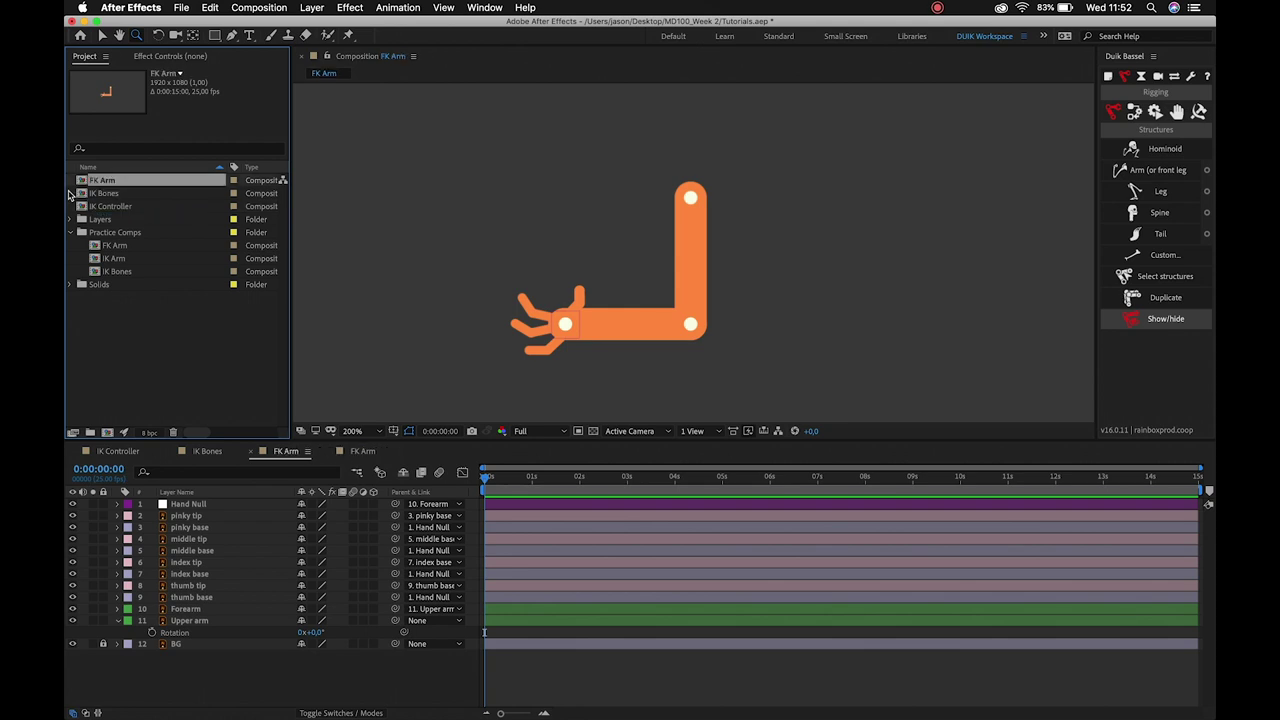
{"action": "left_click", "coordinate": [127, 246]}
Open the IK Arm practice composition and preview its animation.
{"action": "left_click", "coordinate": [127, 258]}
{"action": "left_click", "coordinate": [130, 271]}
{"action": "left_click", "coordinate": [125, 261]}
{"action": "double_click", "coordinate": [122, 260]}
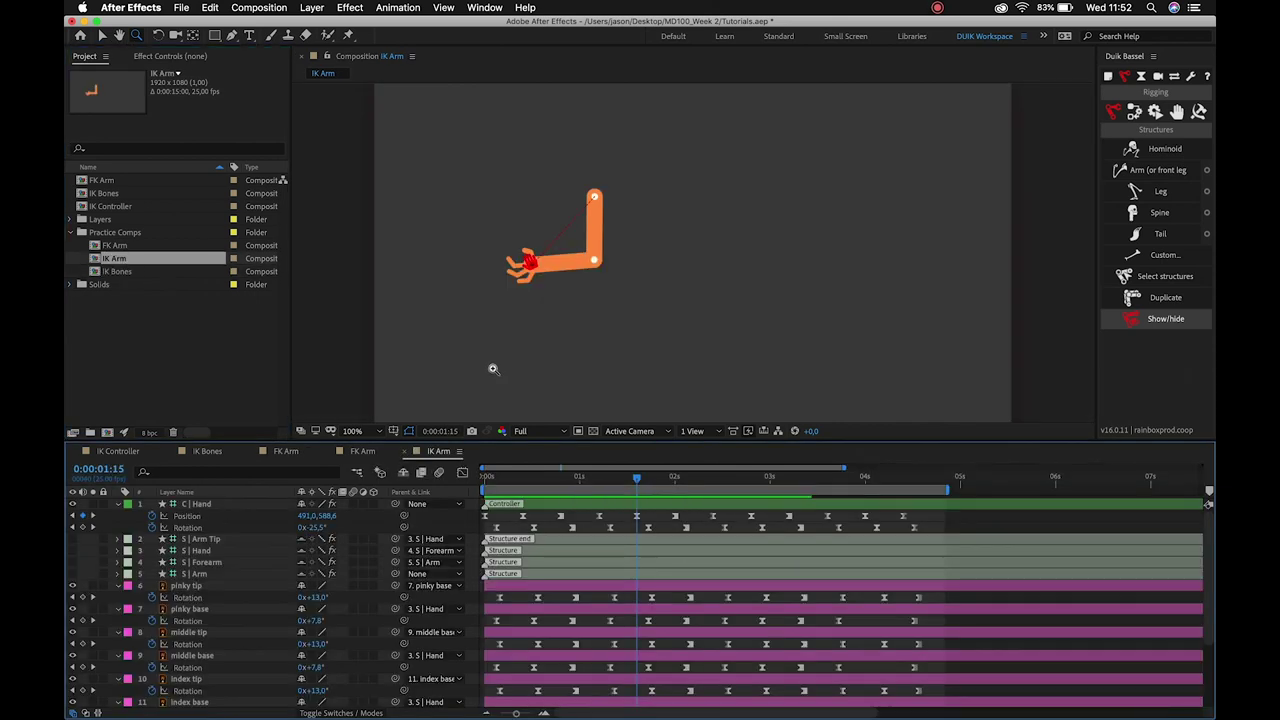
{"action": "key", "text": "space"}
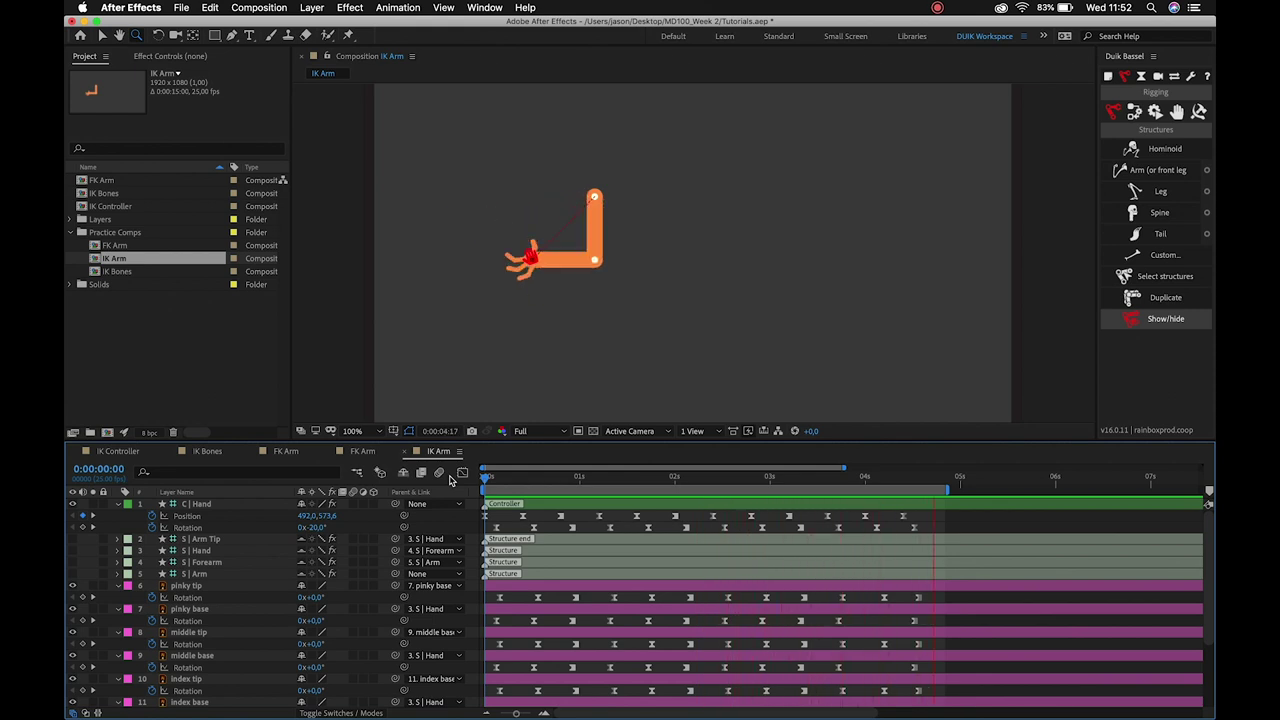
{"action": "key", "text": "space"}
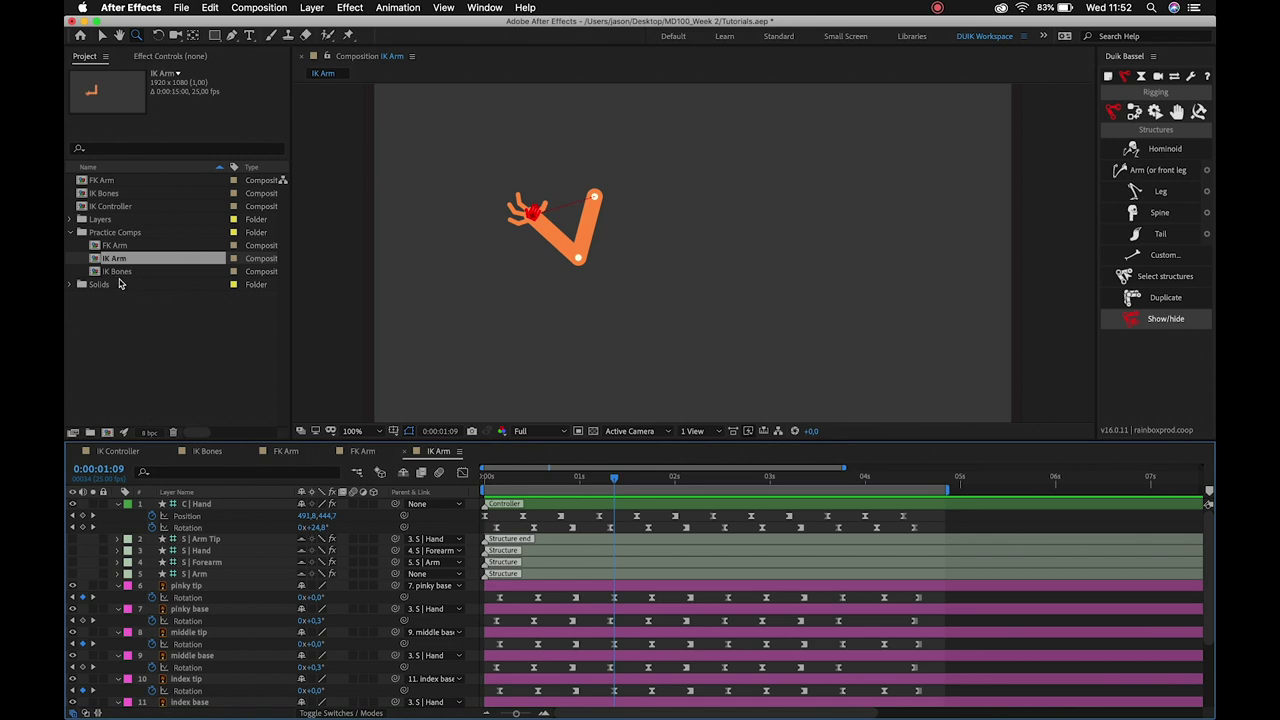
Preview the IK Bones practice comp, close both practice tabs, and return to IK Controller.
{"action": "double_click", "coordinate": [118, 271]}
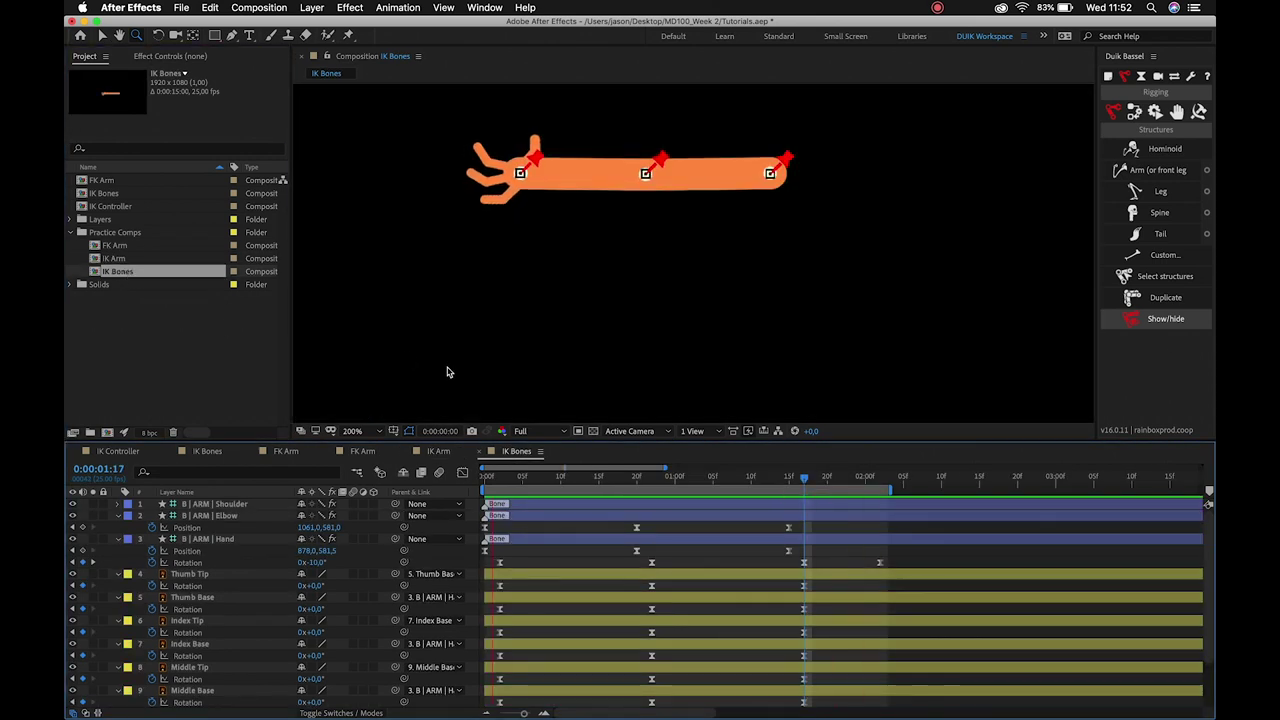
{"action": "key", "text": "space"}
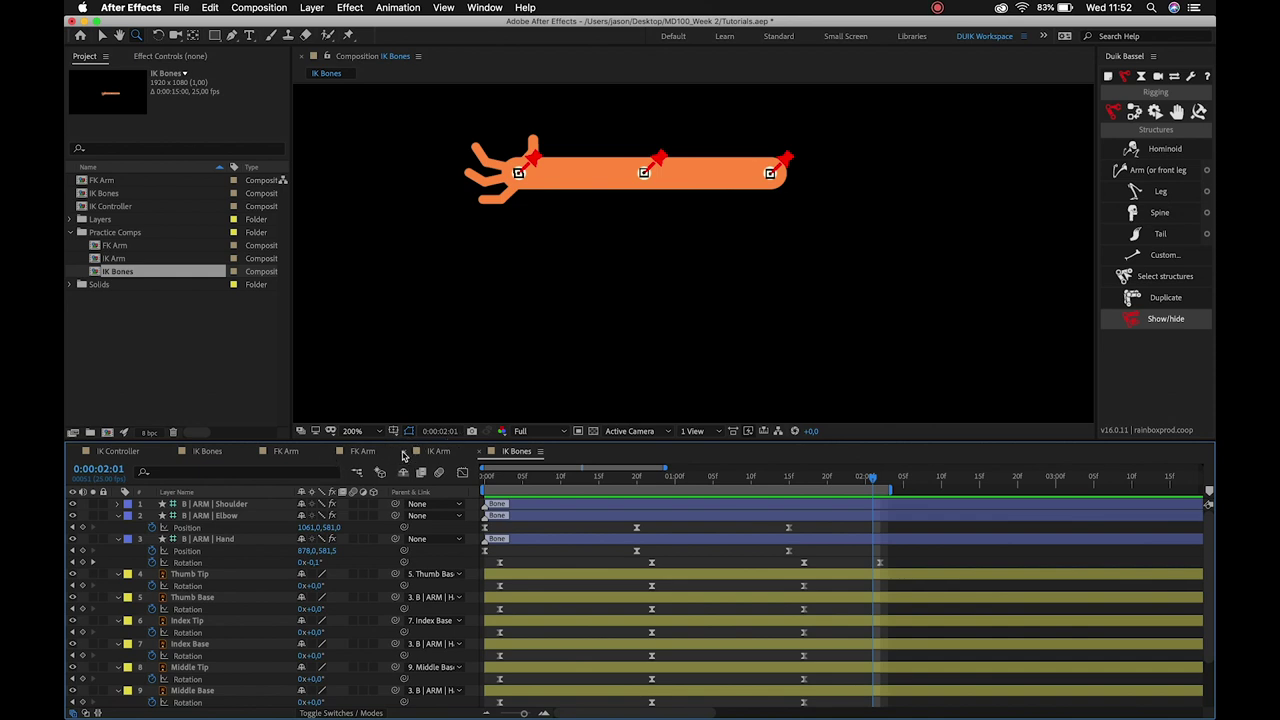
{"action": "left_click", "coordinate": [405, 456]}
{"action": "left_click", "coordinate": [327, 458]}
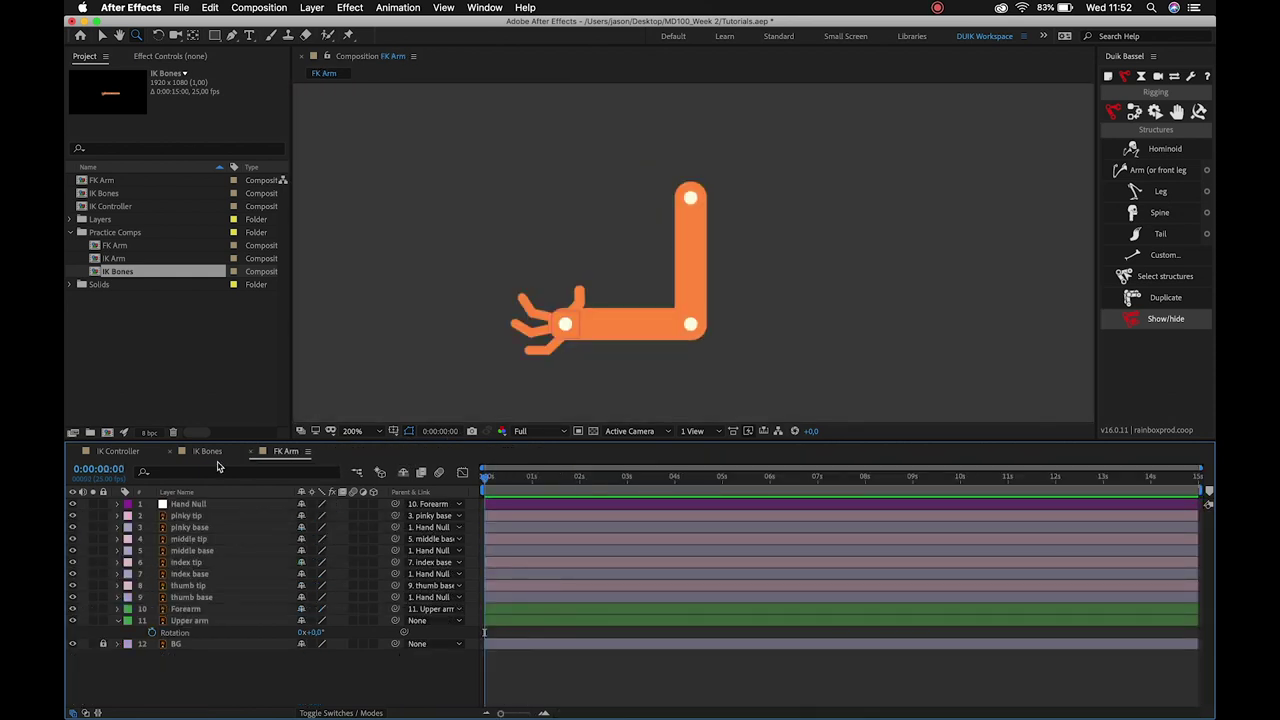
{"action": "left_click", "coordinate": [118, 451]}
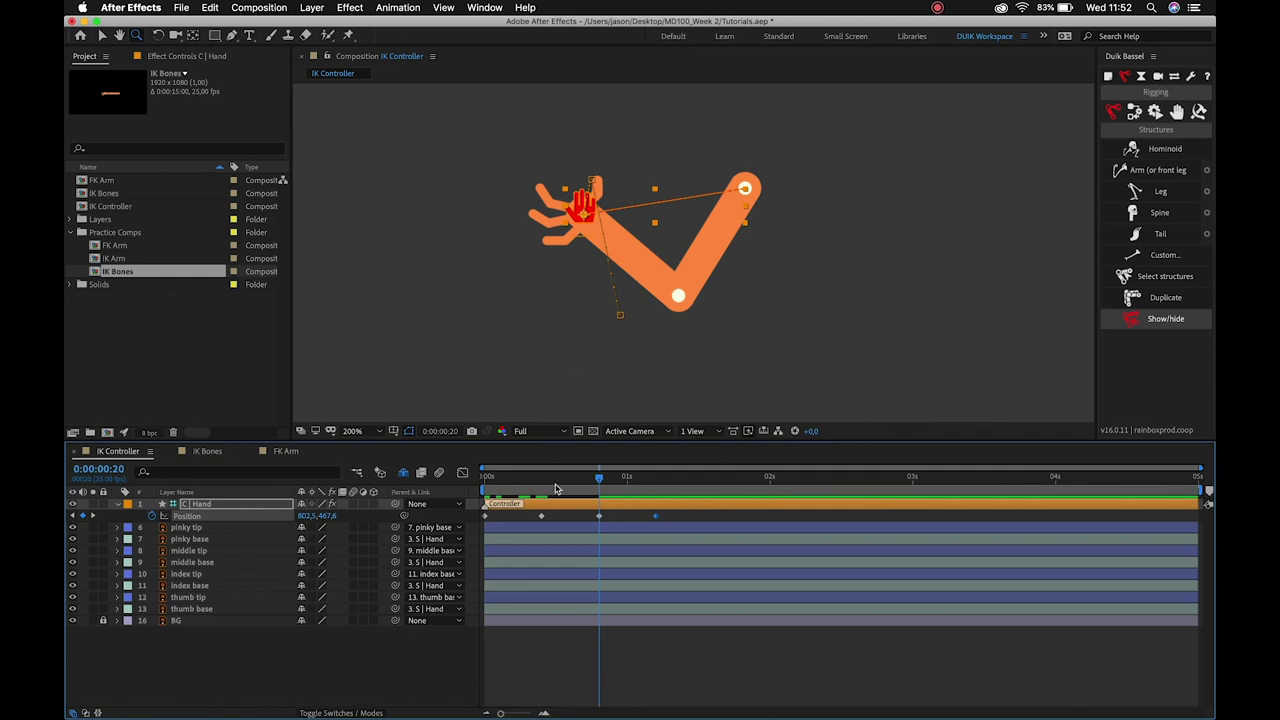
Preview the animation, then at 1:15 move the hand controller right to re-bend the arm.
{"action": "left_click_drag", "start_coordinate": [558, 494], "coordinate": [485, 490]}
{"action": "key", "text": "space"}
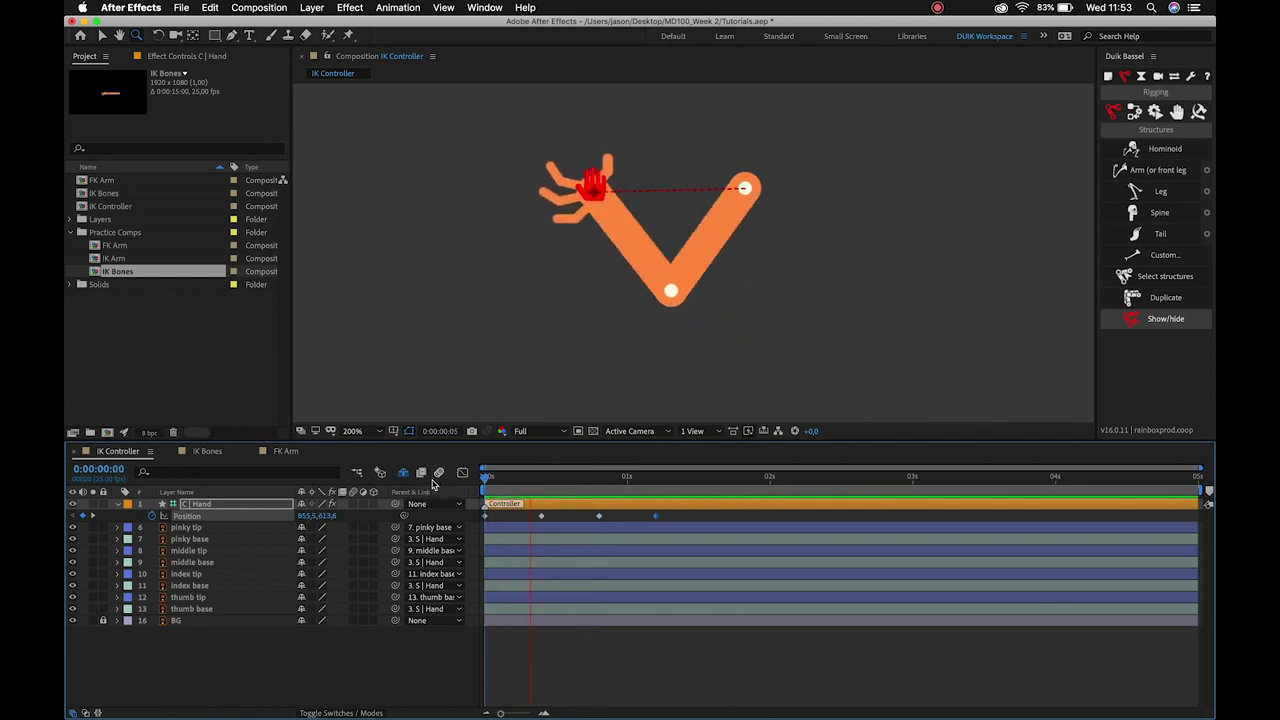
{"action": "left_click", "coordinate": [657, 478]}
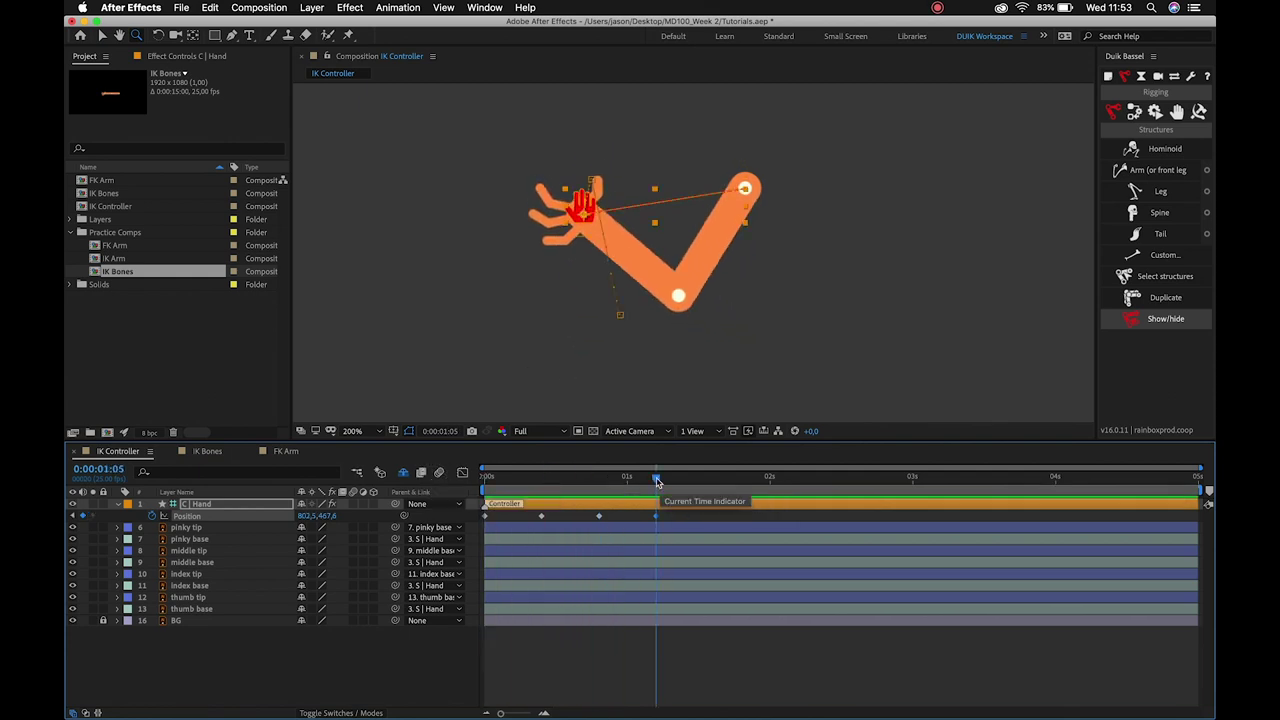
{"action": "key", "text": "shift+Page_Down"}
{"action": "key", "text": "v"}
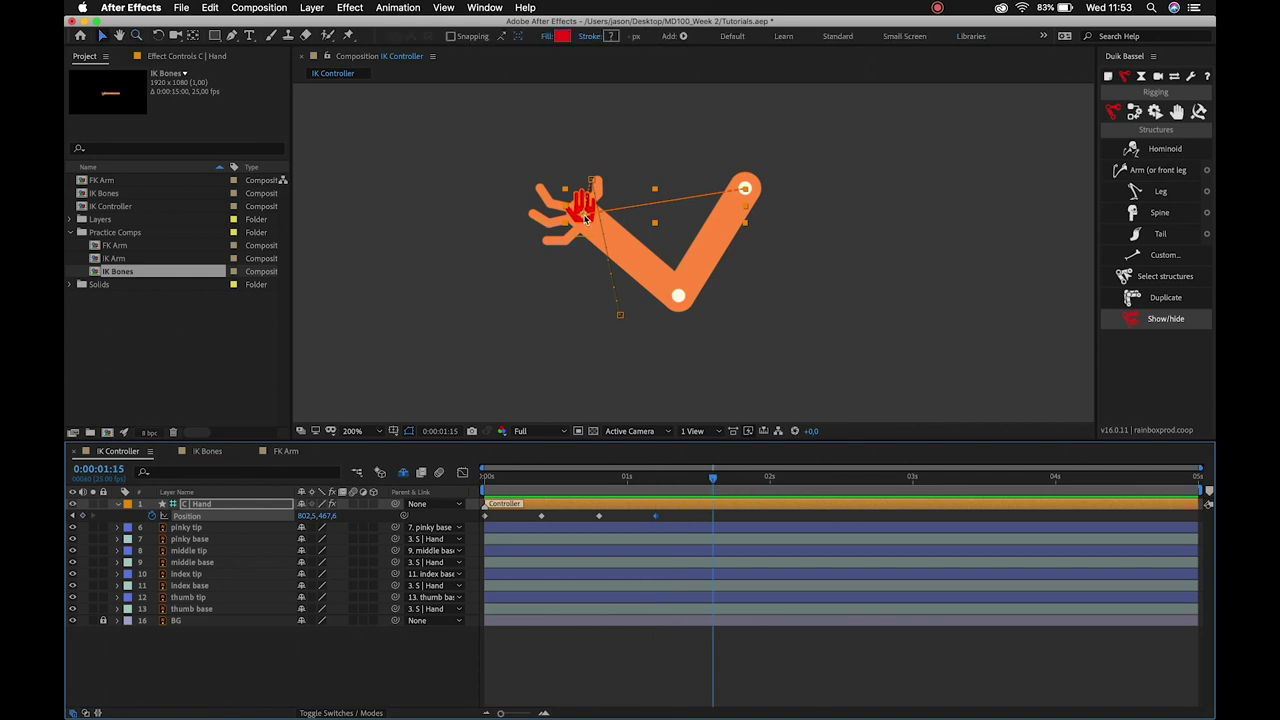
{"action": "left_click_drag", "start_coordinate": [587, 219], "coordinate": [658, 216]}
At 2:00 nudge the hand controller left, preview, and check the keyframes around 2:10.
{"action": "key", "text": "shift+Page_Down"}
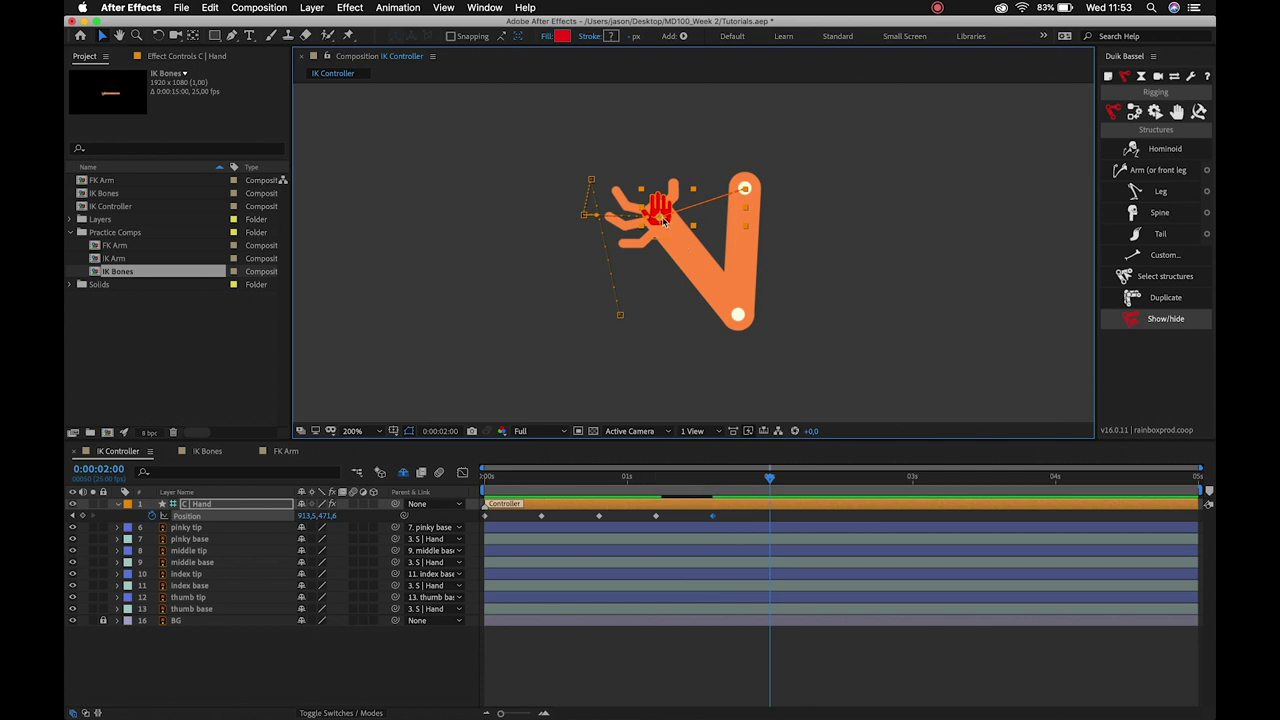
{"action": "key", "text": "shift+Left"}
{"action": "key", "text": "shift+Left"}
{"action": "key", "text": "shift+Left"}
{"action": "key", "text": "shift+Left"}
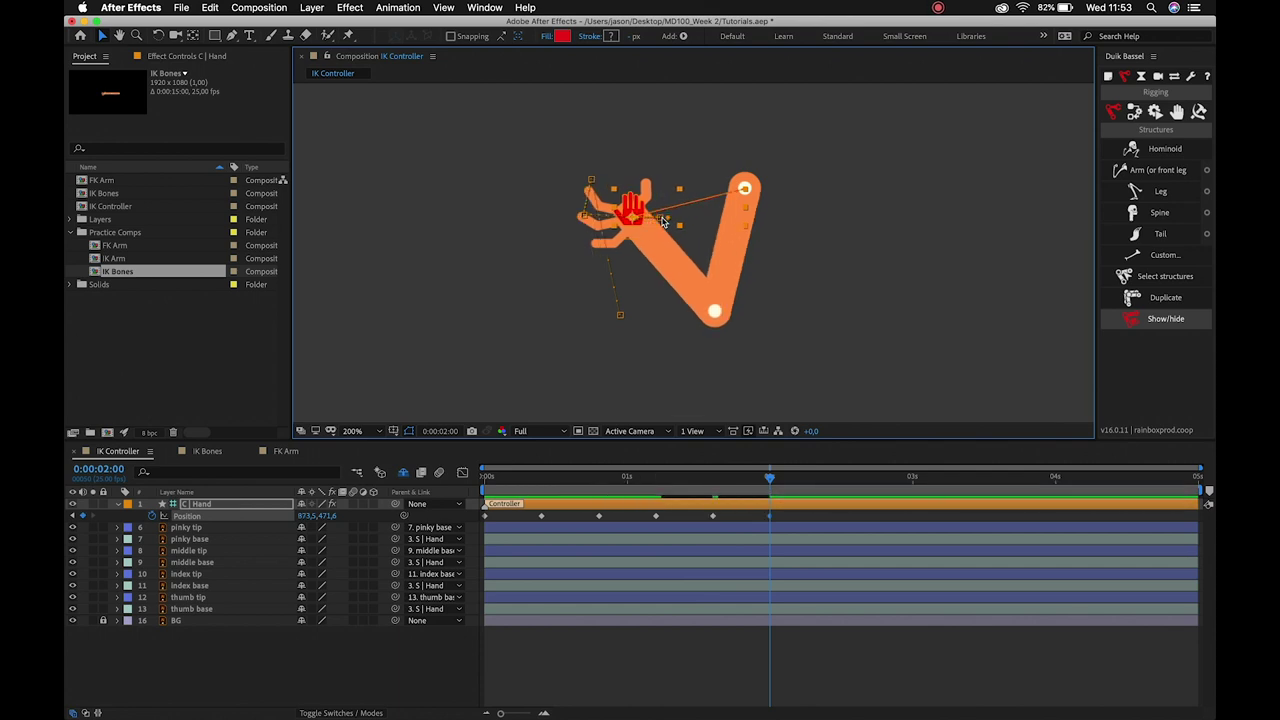
{"action": "key", "text": "space"}
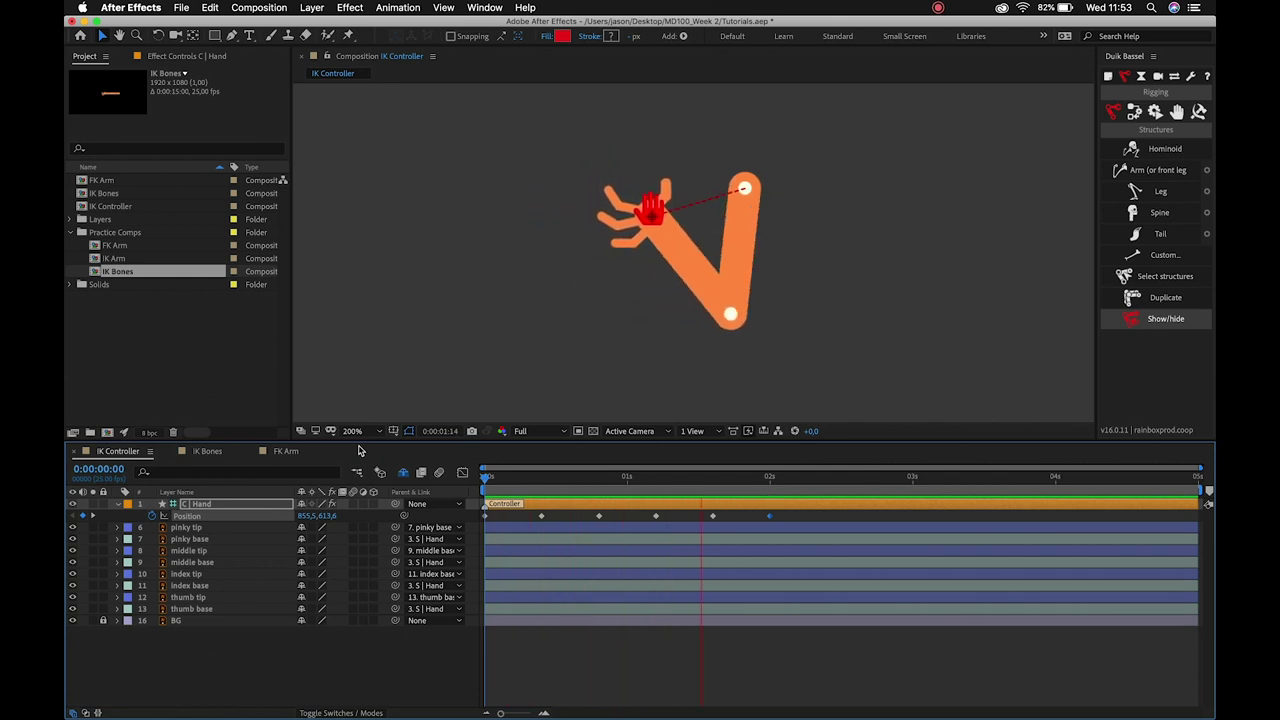
{"action": "key", "text": "space"}
{"action": "left_click", "coordinate": [770, 477]}
{"action": "key", "text": "shift+Page_Down"}
{"action": "left_click", "coordinate": [806, 517]}
{"action": "left_click", "coordinate": [770, 517]}
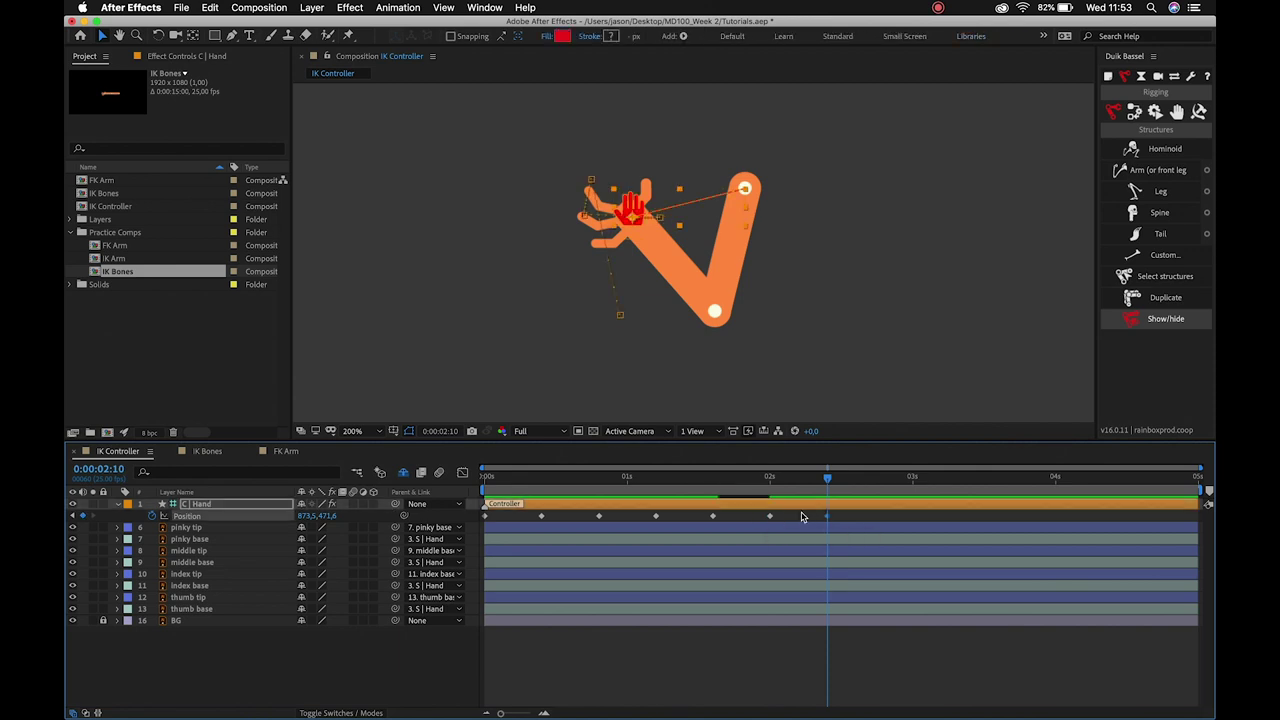
{"action": "left_click", "coordinate": [780, 519]}
{"action": "left_click", "coordinate": [828, 518]}
Keyframe the hand controller left at 2:20 and slightly right at 3:05, then move to 3:15.
{"action": "key", "text": "shift+Page_Up"}
{"action": "key", "text": "shift+Page_Down"}
{"action": "key", "text": "shift+Page_Down"}
{"action": "left_click_drag", "start_coordinate": [636, 222], "coordinate": [531, 216]}
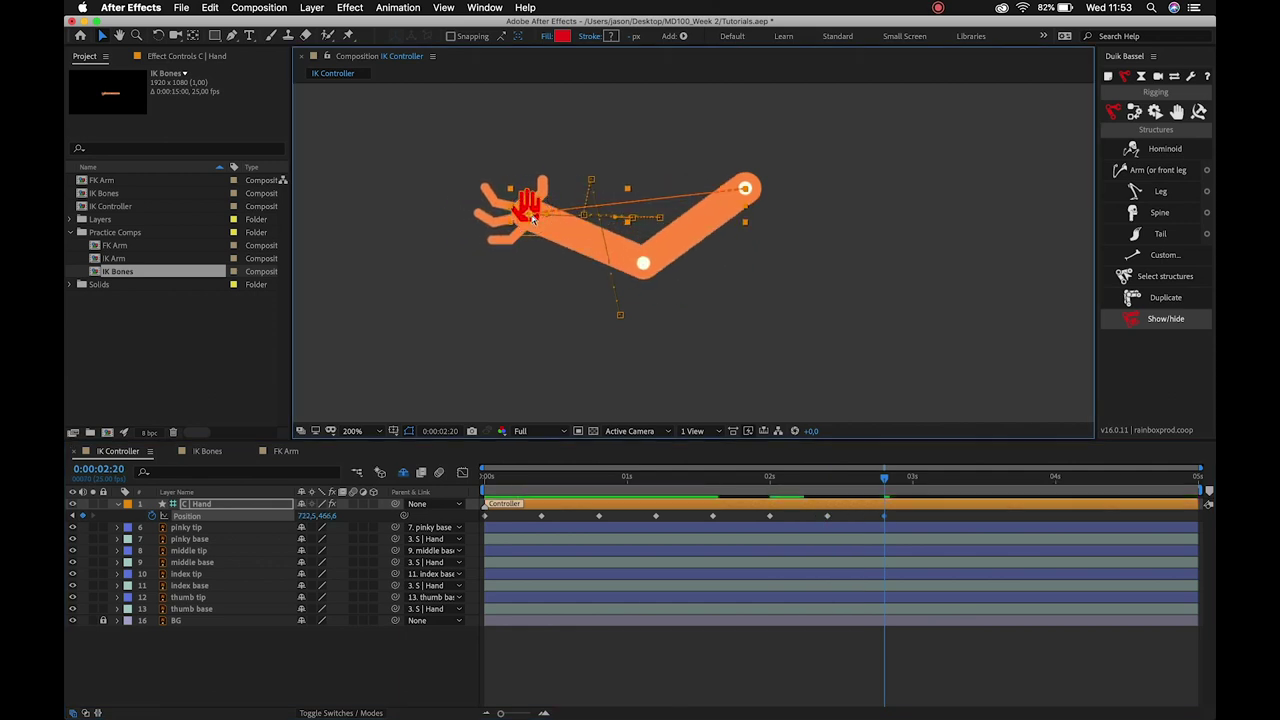
{"action": "key", "text": "shift+Page_Down"}
{"action": "left_click_drag", "start_coordinate": [531, 216], "coordinate": [536, 218]}
{"action": "key", "text": "shift+Right"}
{"action": "key", "text": "shift+Right"}
{"action": "key", "text": "shift+Right"}
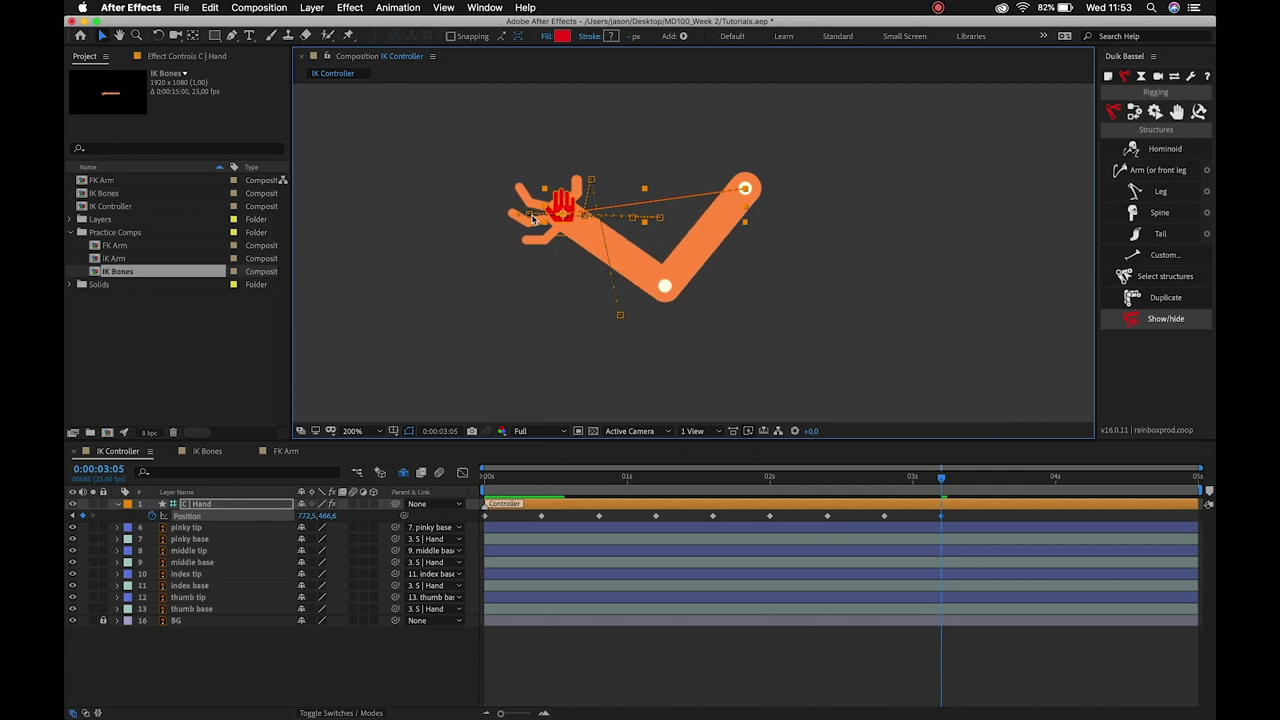
{"action": "key", "text": "shift+Page_Down"}
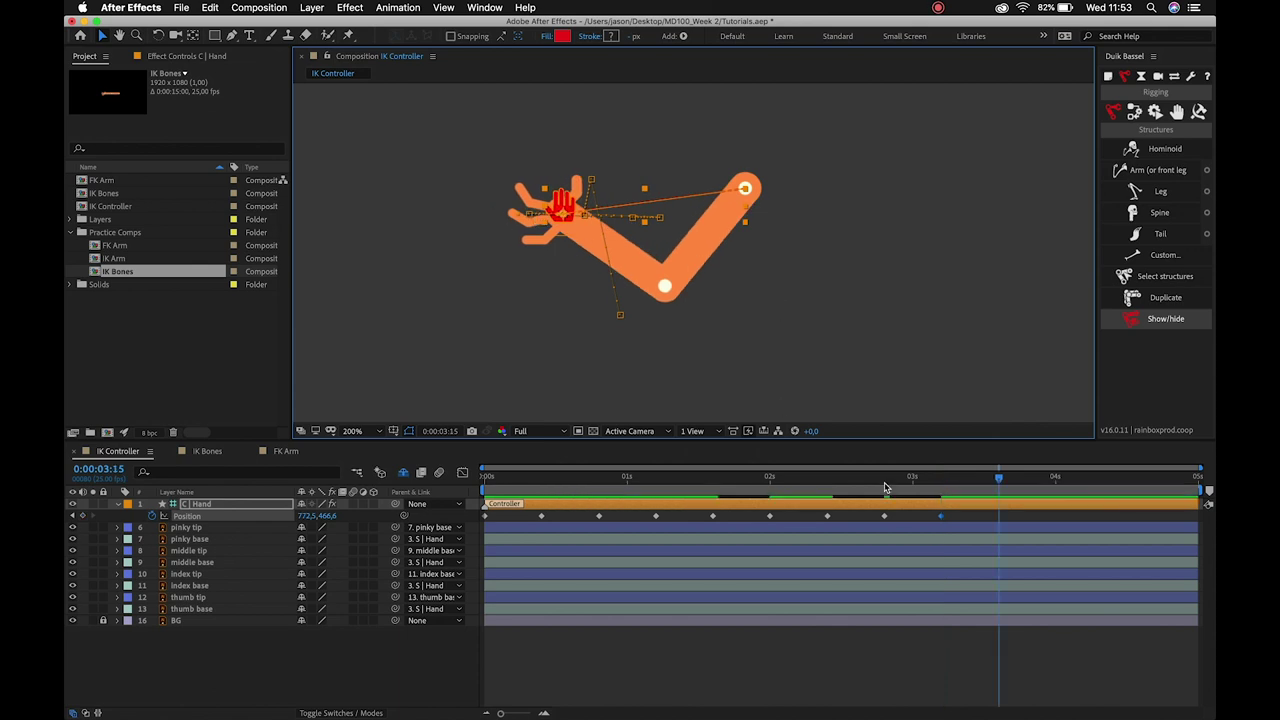
{"action": "left_click", "coordinate": [948, 479]}
{"action": "left_click_drag", "start_coordinate": [948, 481], "coordinate": [997, 489]}
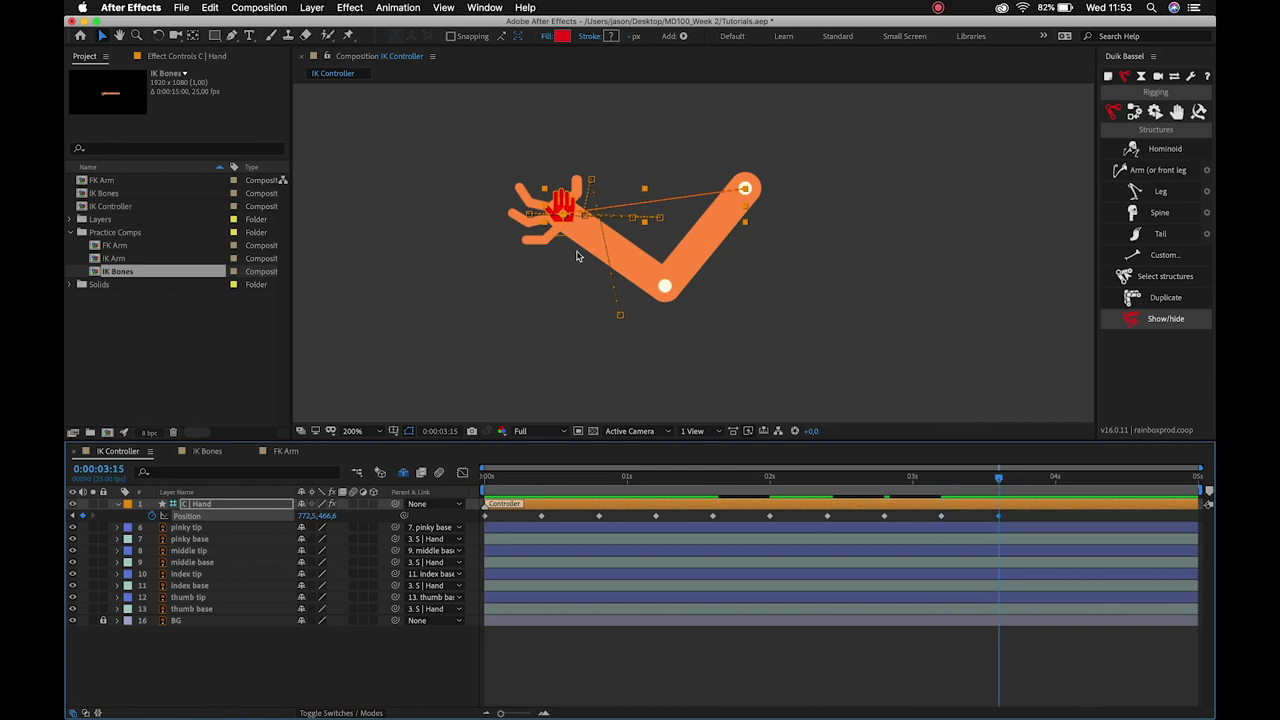
Pull the hand controller down at 4:00, nudge it up 50 pixels at 4:10, and preview.
{"action": "key", "text": "shift+Page_Down"}
{"action": "left_click_drag", "start_coordinate": [564, 222], "coordinate": [581, 348]}
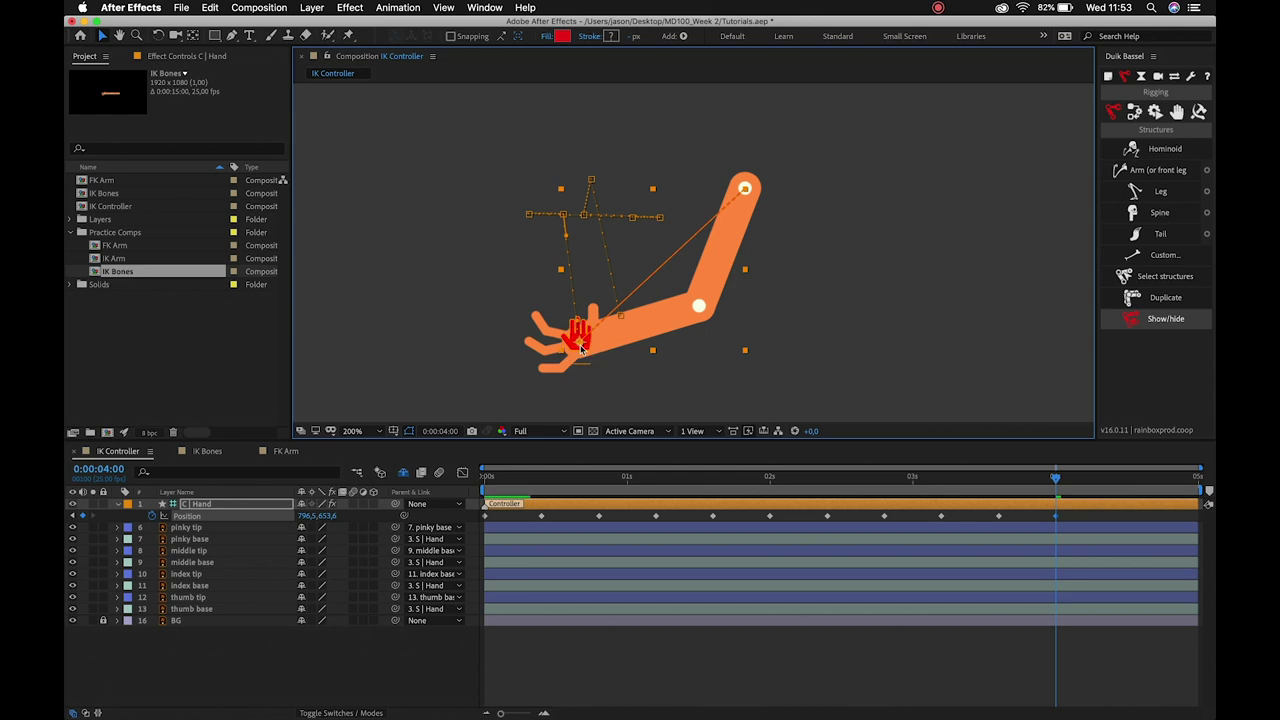
{"action": "key", "text": "shift+Page_Down"}
{"action": "key", "text": "shift+Up"}
{"action": "key", "text": "shift+Up"}
{"action": "key", "text": "shift+Up"}
{"action": "key", "text": "shift+Up"}
{"action": "key", "text": "shift+Up"}
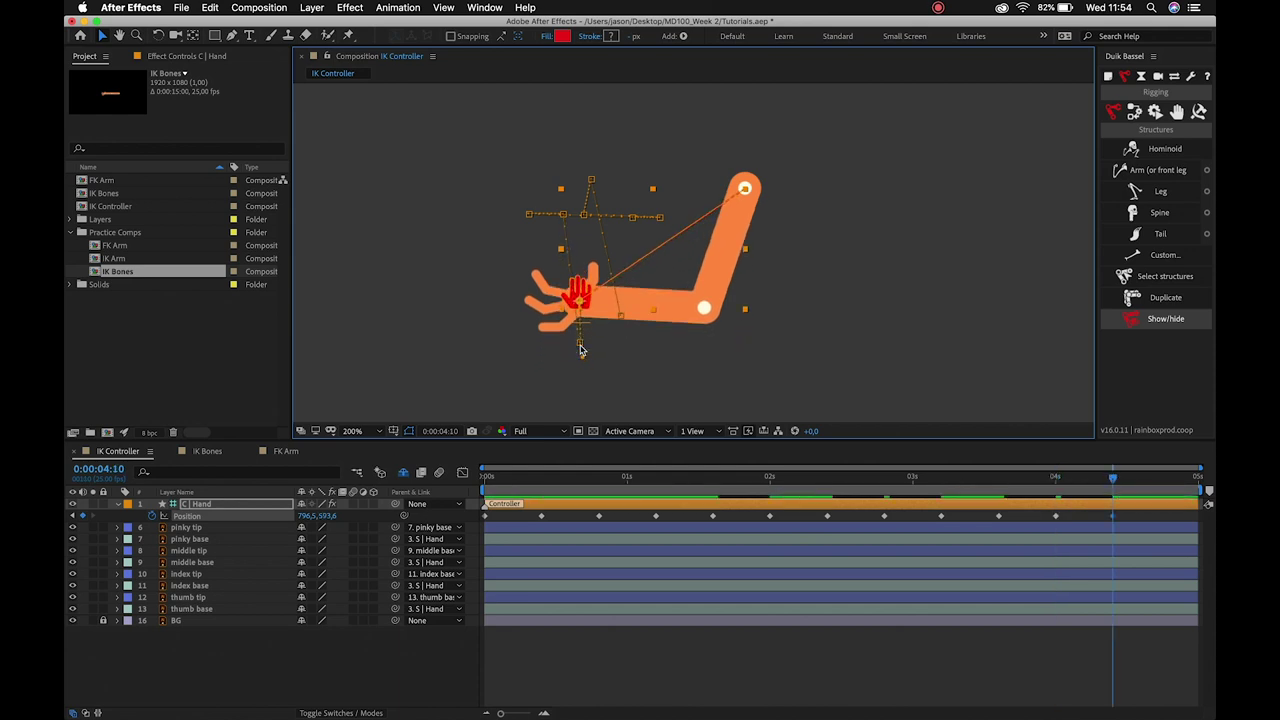
{"action": "key", "text": "space"}
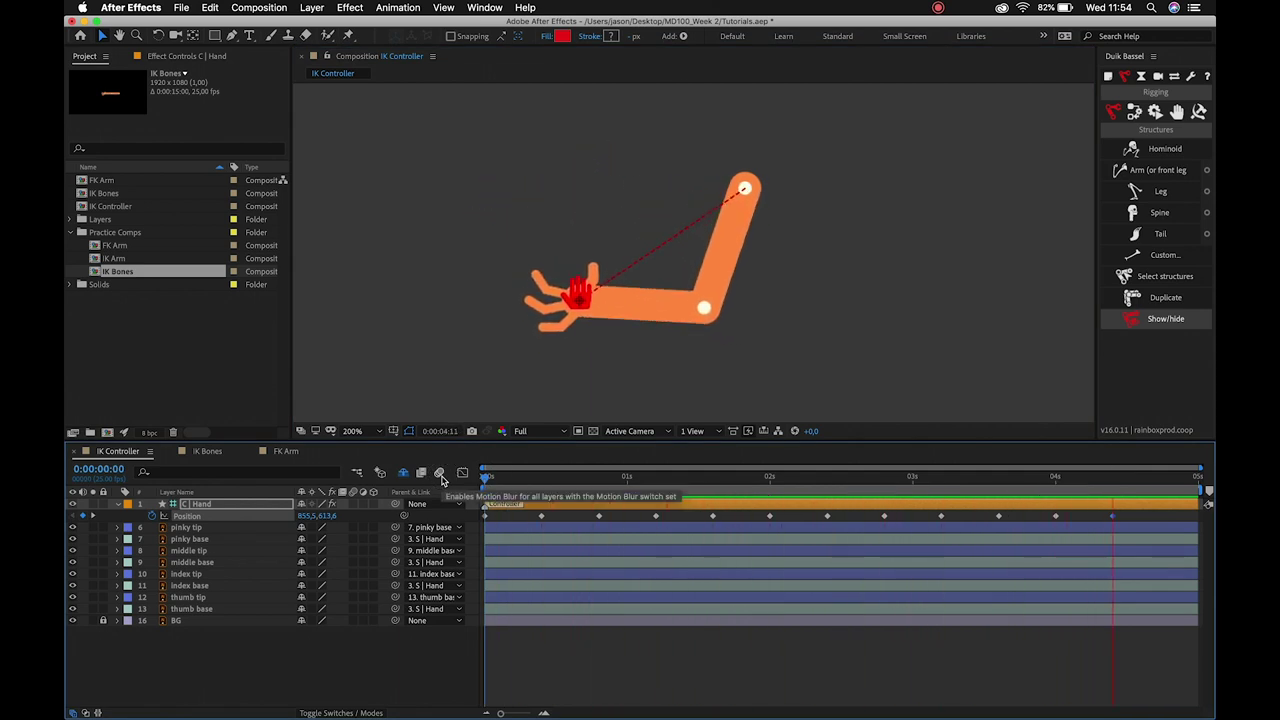
Preview the arm animation, stop at 4:14, zoom to 400% and pick the Convert Vertex Tool.
{"action": "key", "text": "space"}
{"action": "left_click", "coordinate": [1110, 488]}
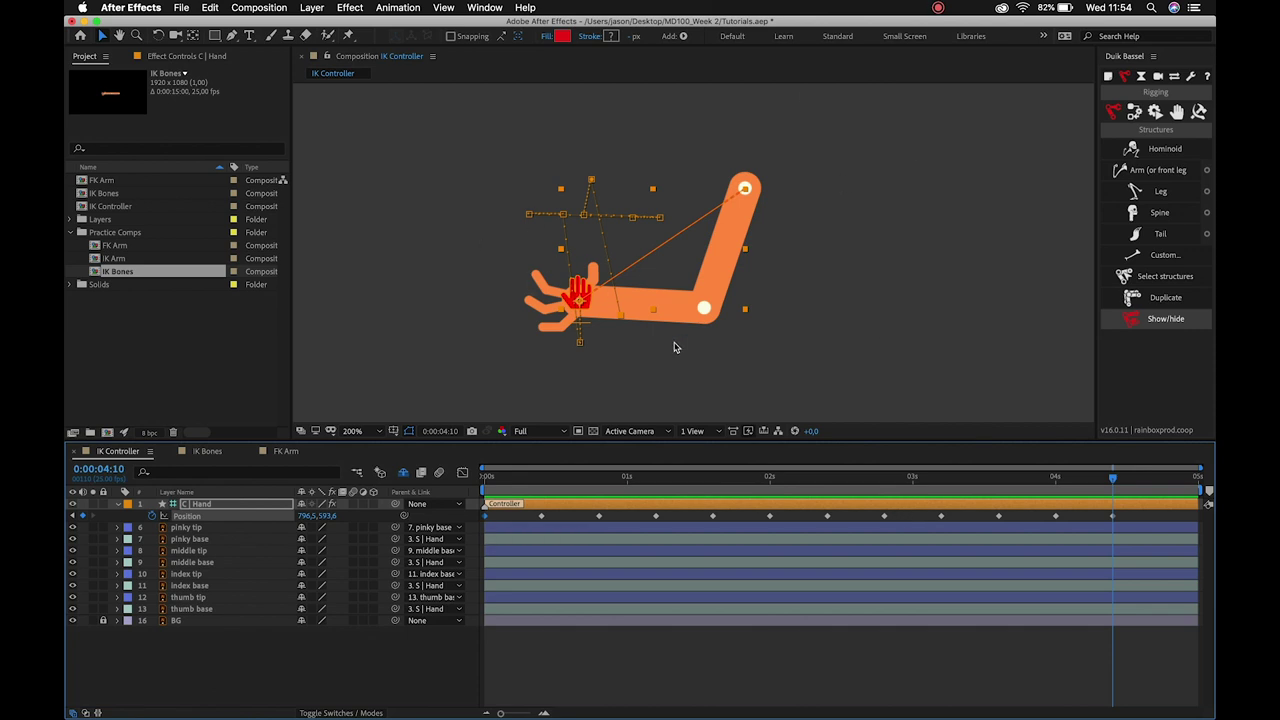
{"action": "left_click_drag", "start_coordinate": [1055, 482], "coordinate": [838, 484]}
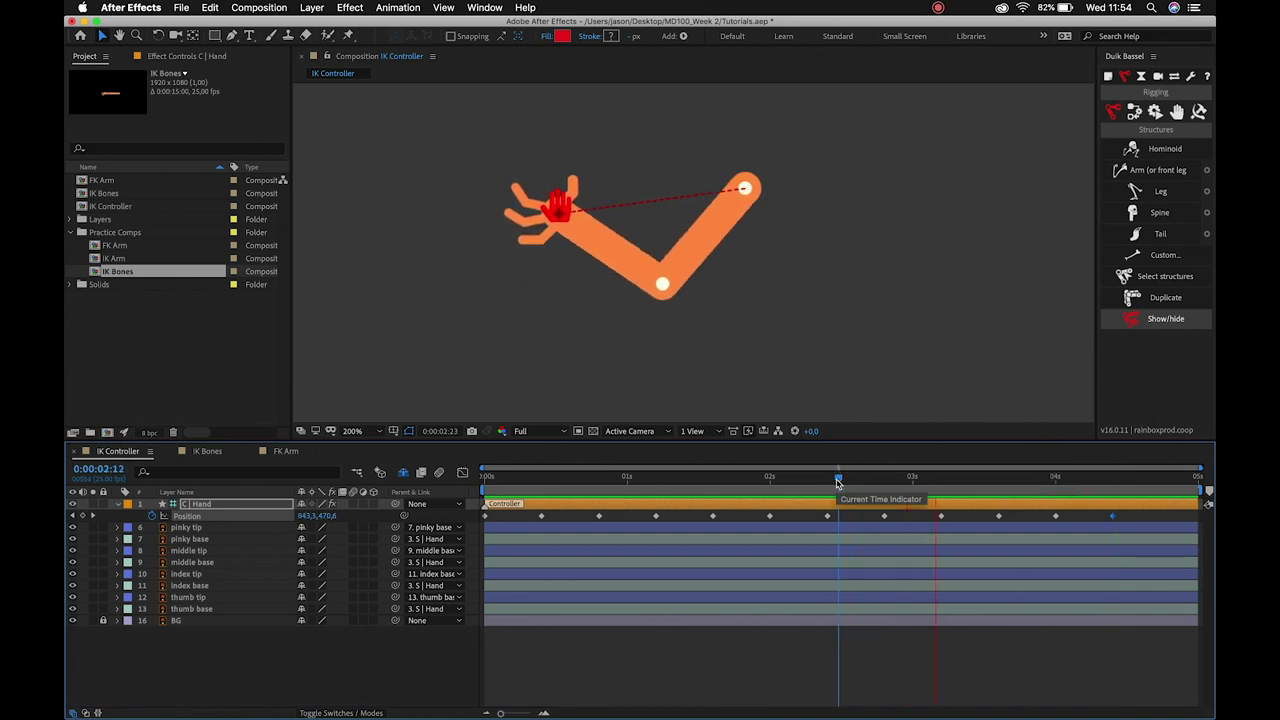
{"action": "key", "text": "space"}
{"action": "key", "text": "space"}
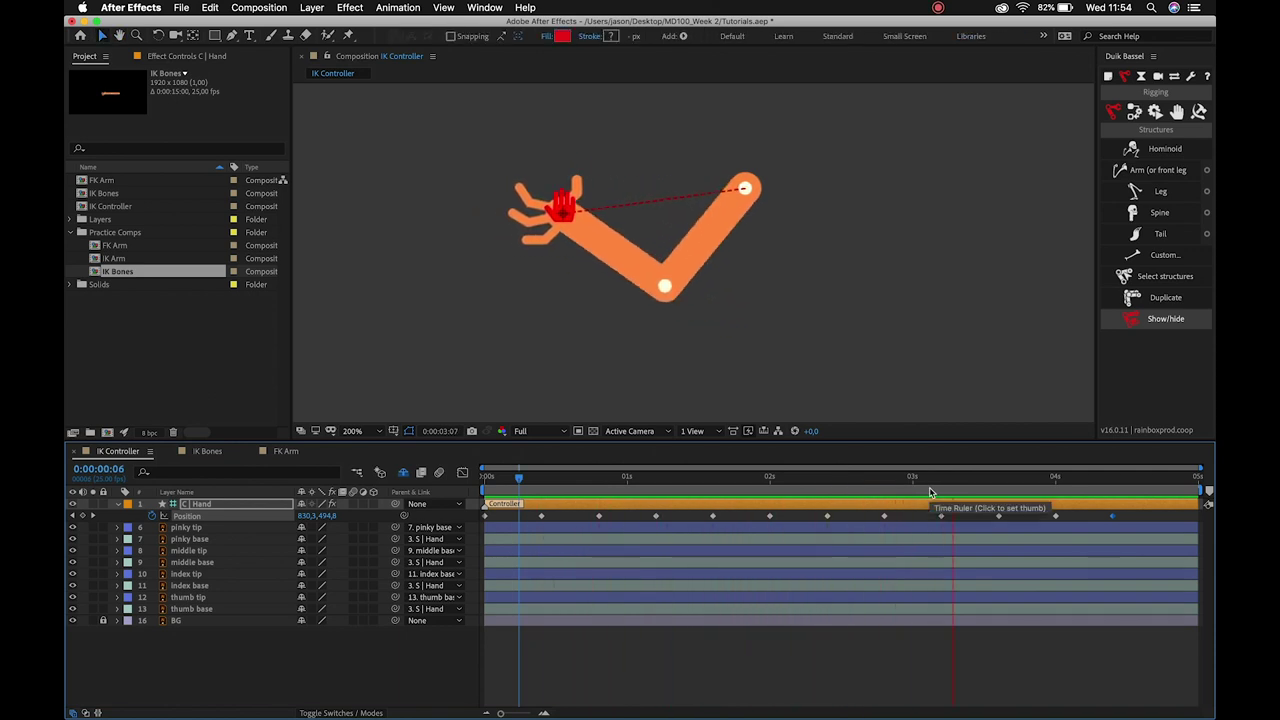
{"action": "key", "text": "space"}
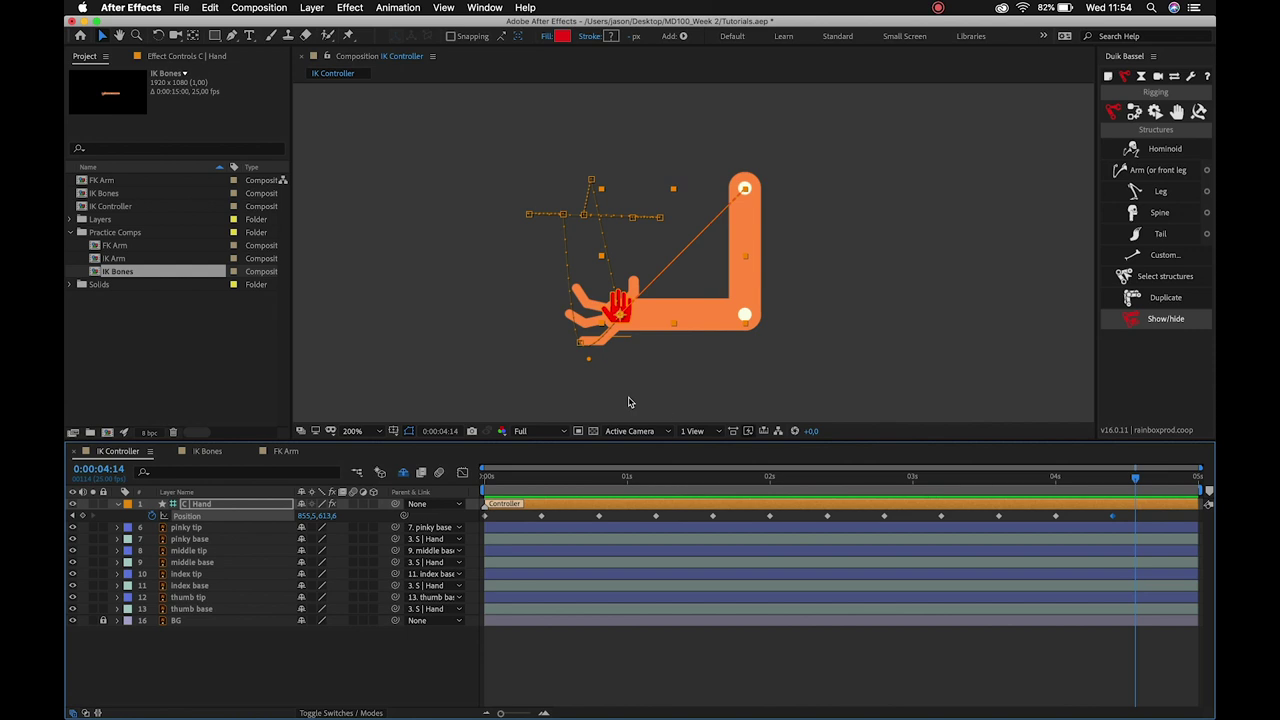
{"action": "scroll", "coordinate": [590, 320], "scroll_direction": "up", "scroll_amount": 2}
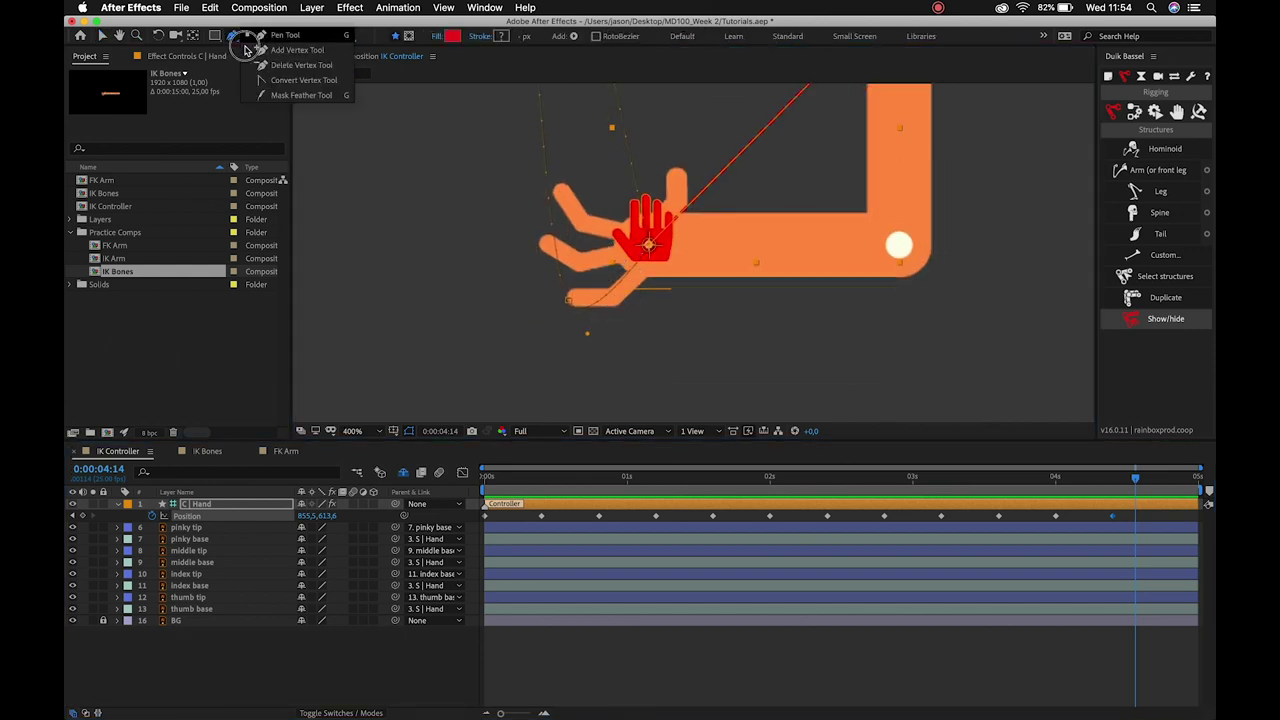
{"action": "left_click_drag", "start_coordinate": [237, 40], "coordinate": [287, 86]}
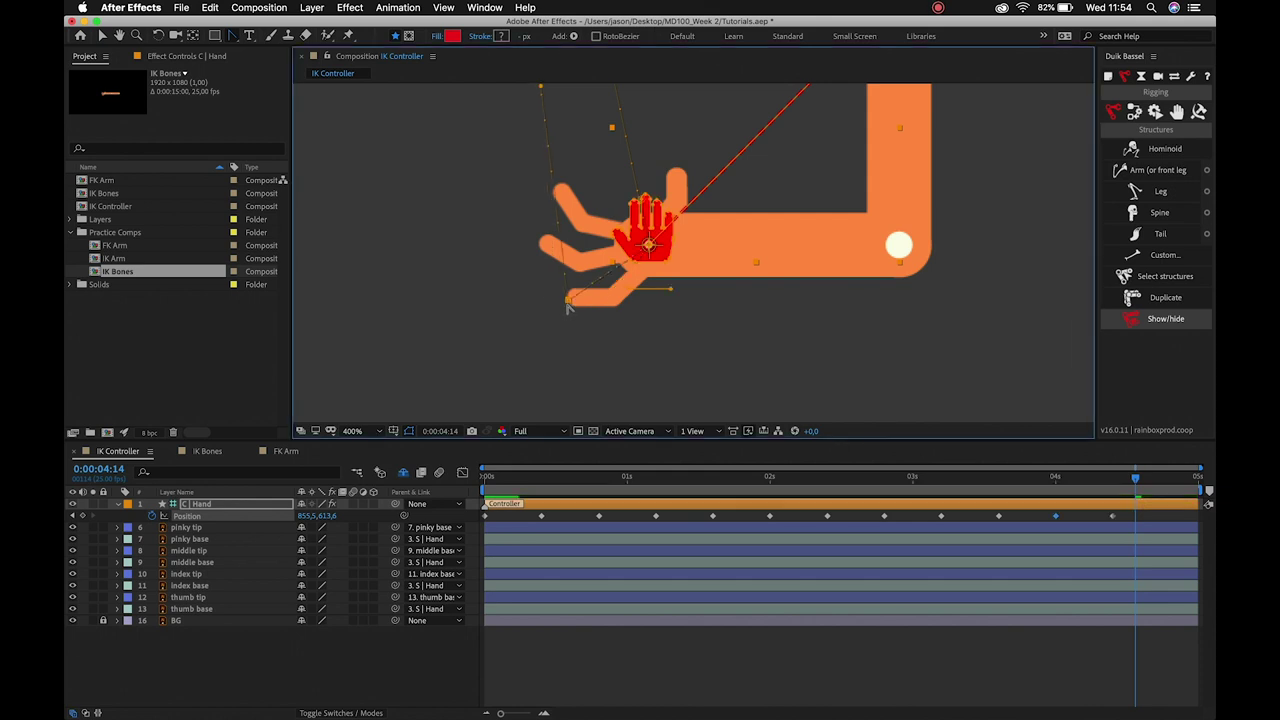
Convert the hand's first, 2-second and later motion-path vertices into curves.
{"action": "key", "text": "h"}
{"action": "left_click_drag", "start_coordinate": [549, 95], "coordinate": [549, 230]}
{"action": "key", "text": "g"}
{"action": "left_click", "coordinate": [591, 108]}
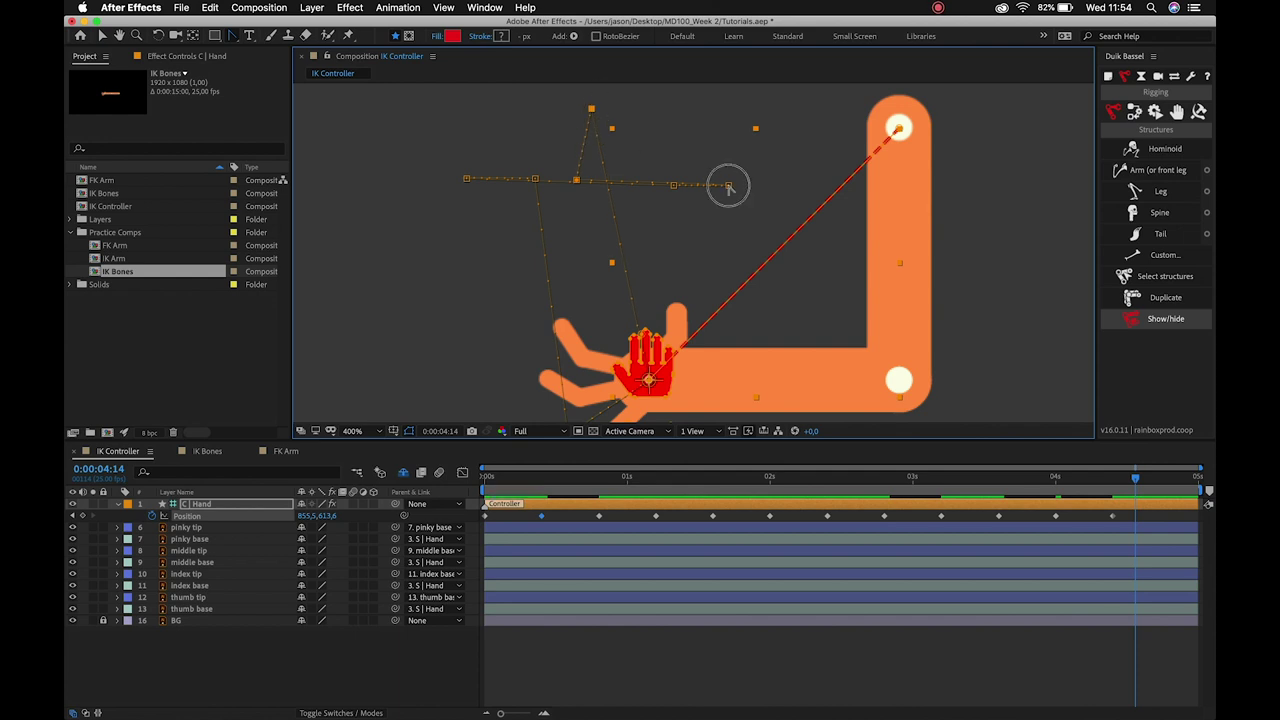
{"action": "left_click", "coordinate": [674, 186]}
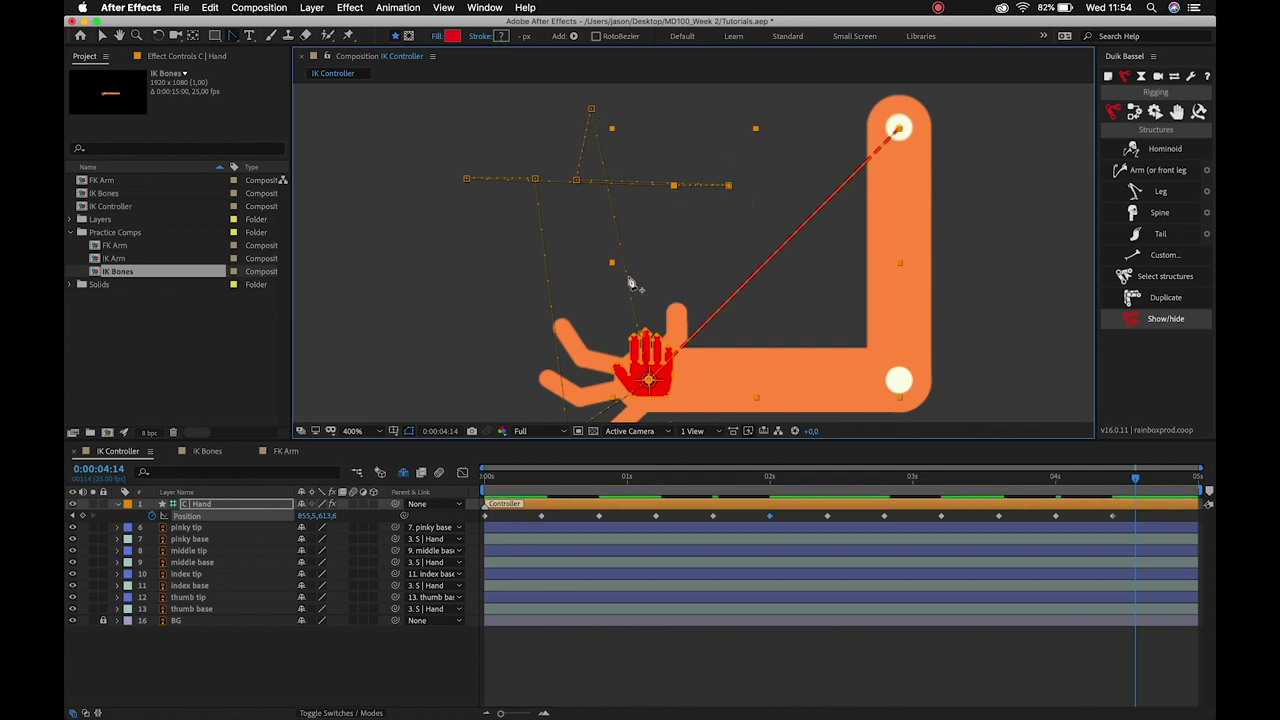
{"action": "scroll", "coordinate": [630, 275], "scroll_direction": "down", "scroll_amount": 2}
{"action": "left_click", "coordinate": [648, 340]}
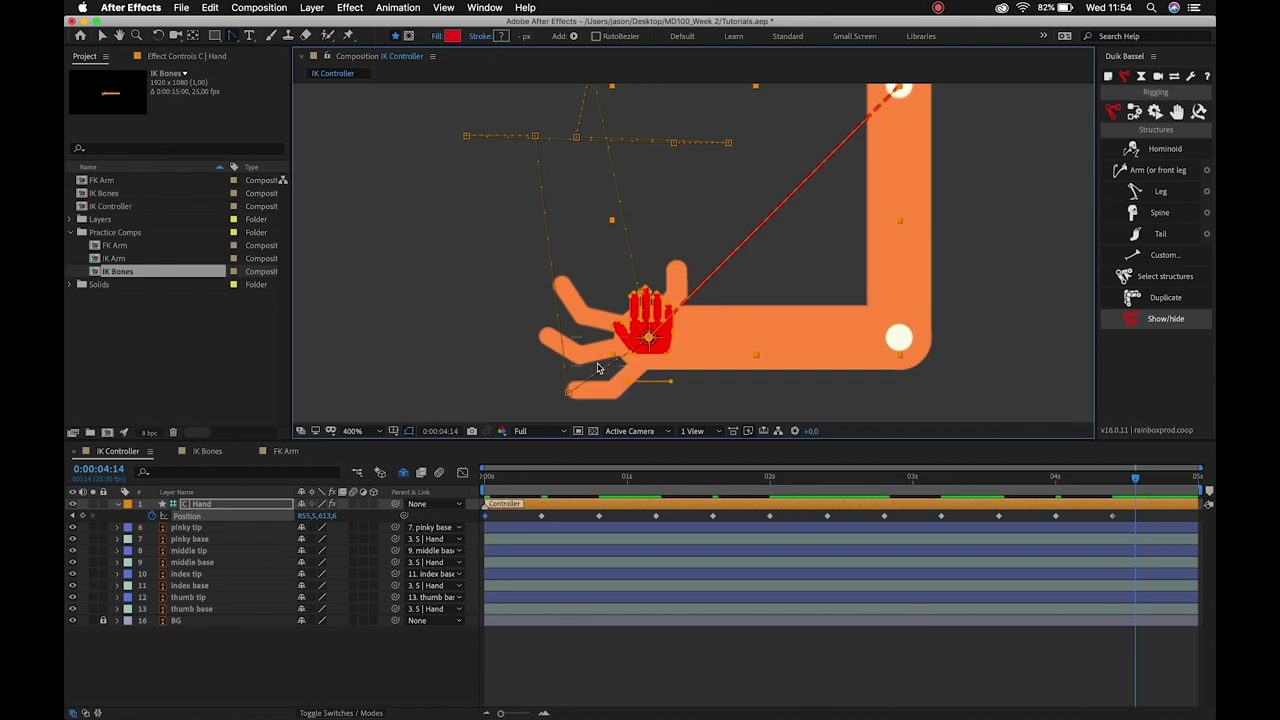
Zoom back to 200%, rewind to frame 0 and select all C | Hand Position keyframes.
{"action": "left_click", "coordinate": [533, 249], "text": "alt"}
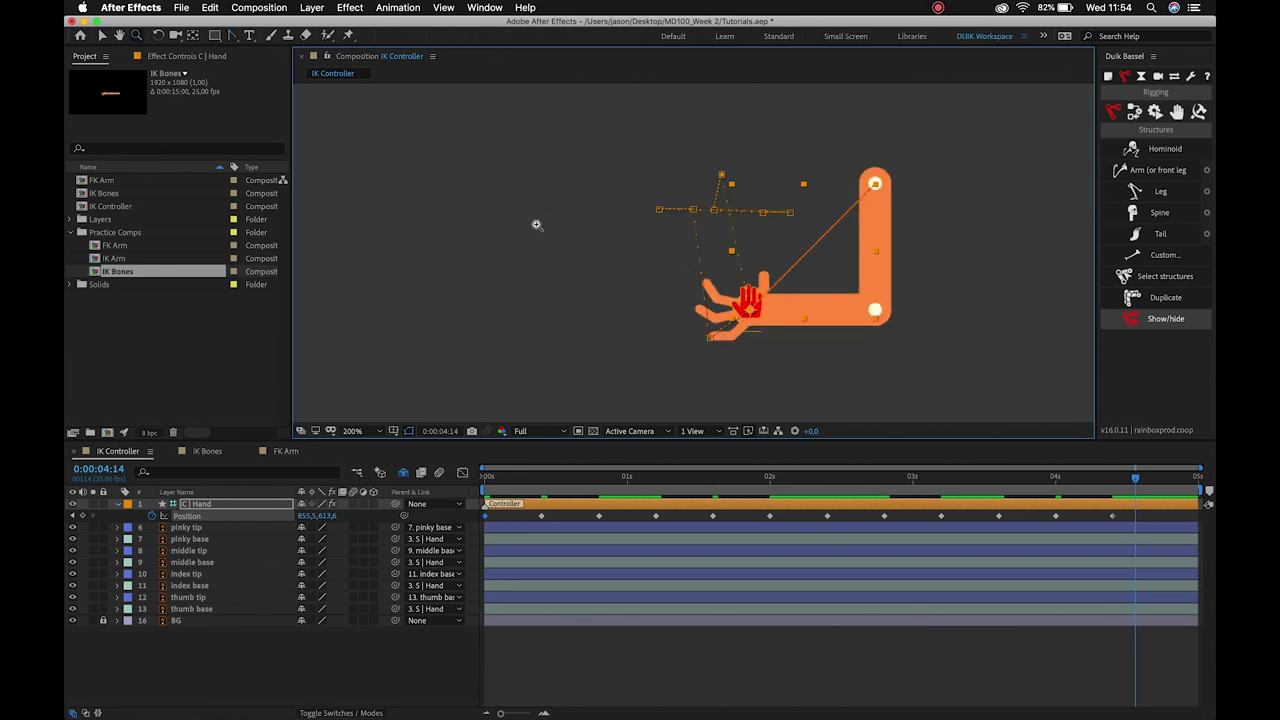
{"action": "key", "text": "v"}
{"action": "left_click", "coordinate": [547, 670]}
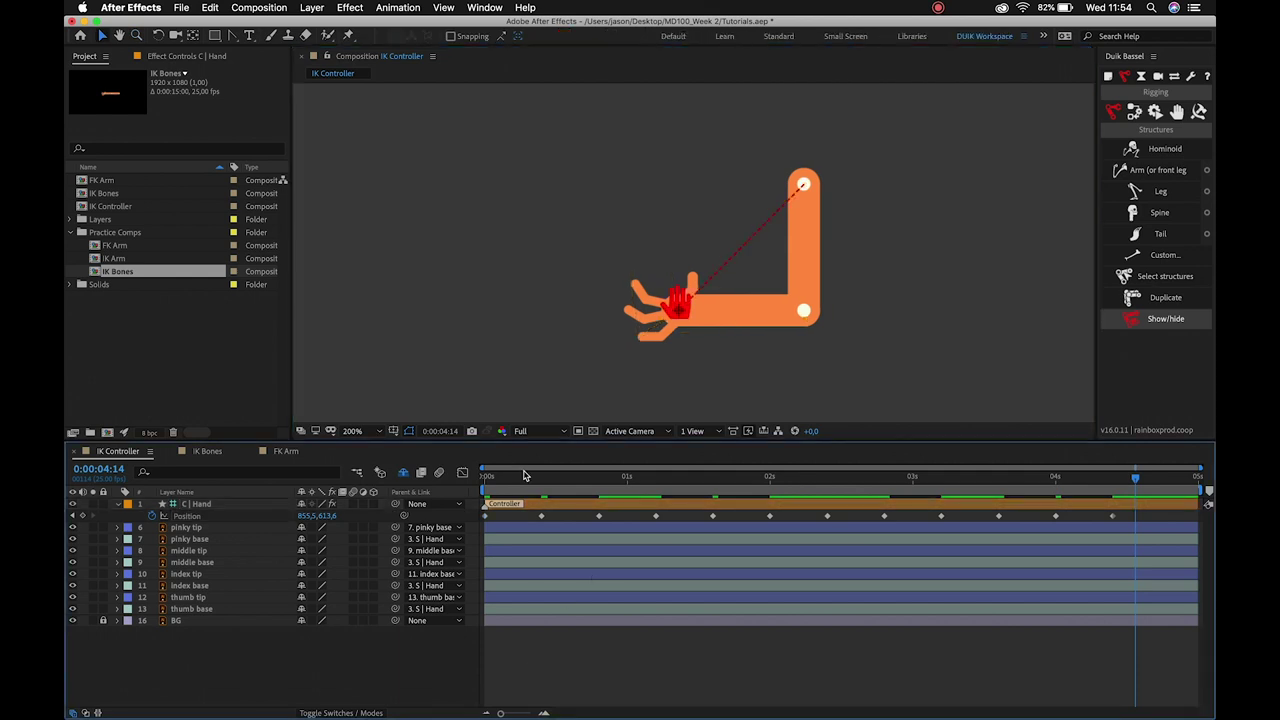
{"action": "left_click_drag", "start_coordinate": [513, 485], "coordinate": [484, 485]}
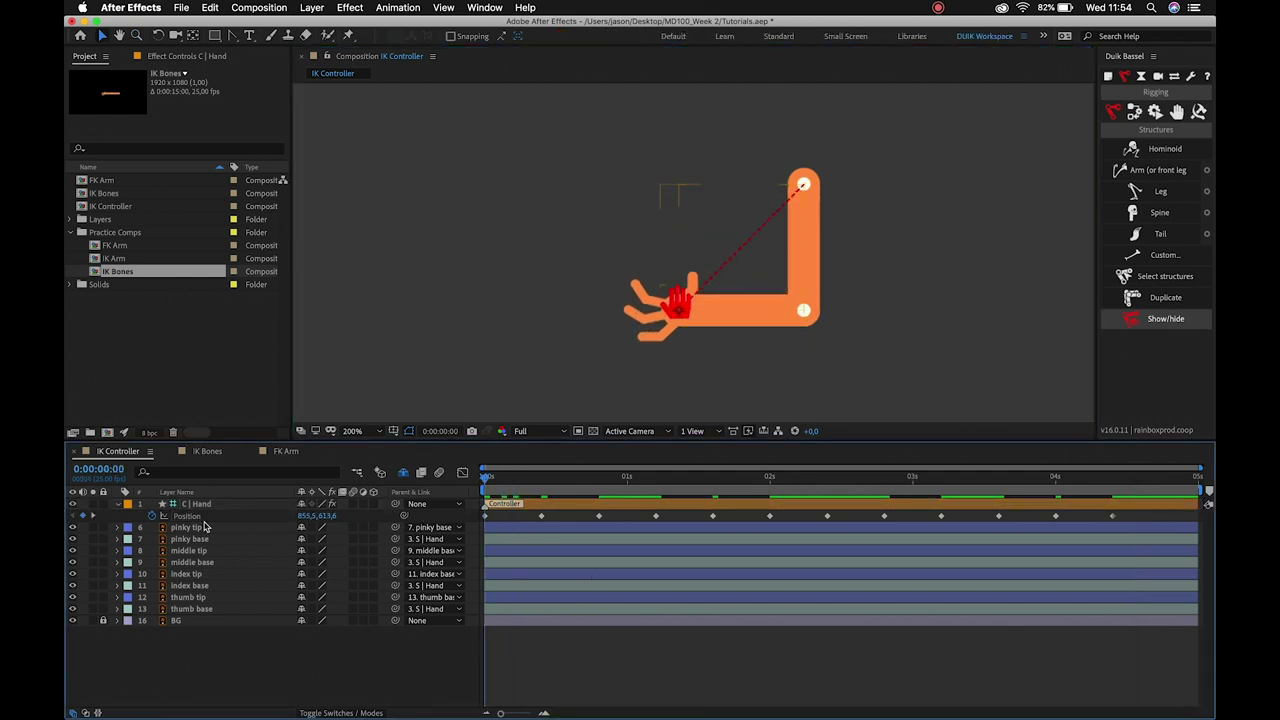
{"action": "left_click", "coordinate": [191, 517]}
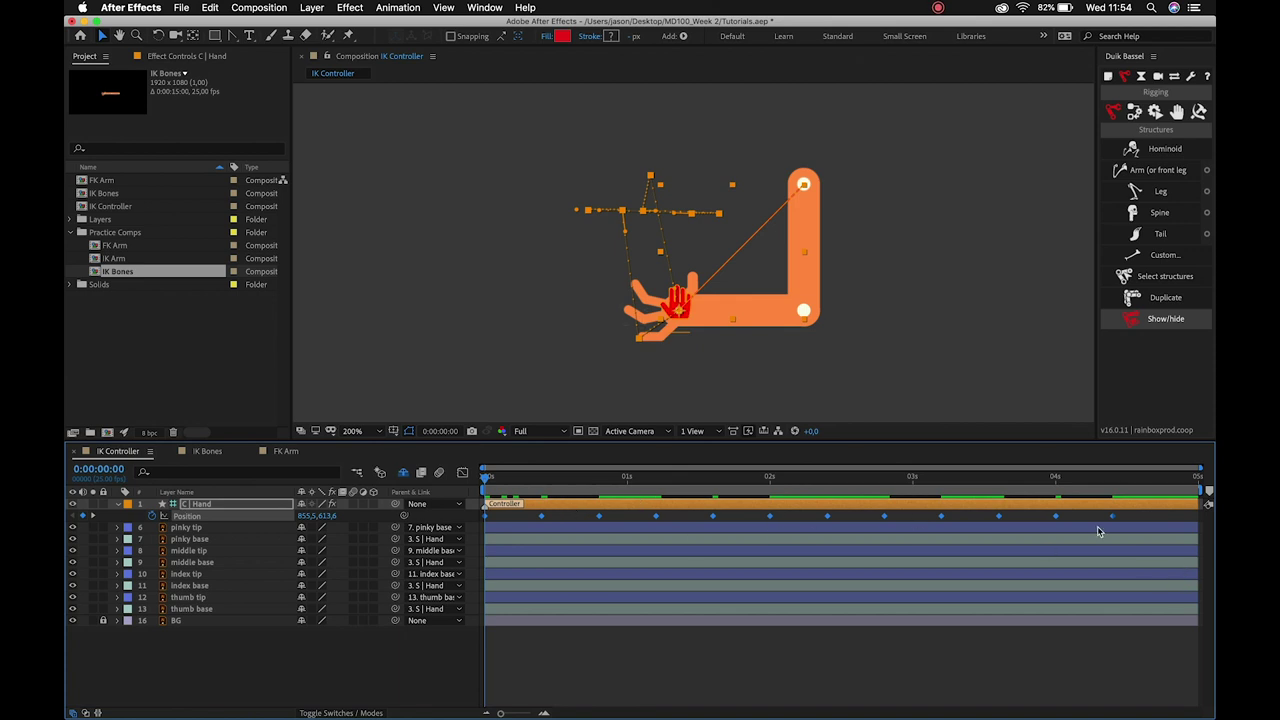
Easy-ease all C | Hand Position keyframes with F9, preview, and stop on the 0:00:00:20 keyframe.
{"action": "key", "text": "F9"}
{"action": "left_click", "coordinate": [536, 517]}
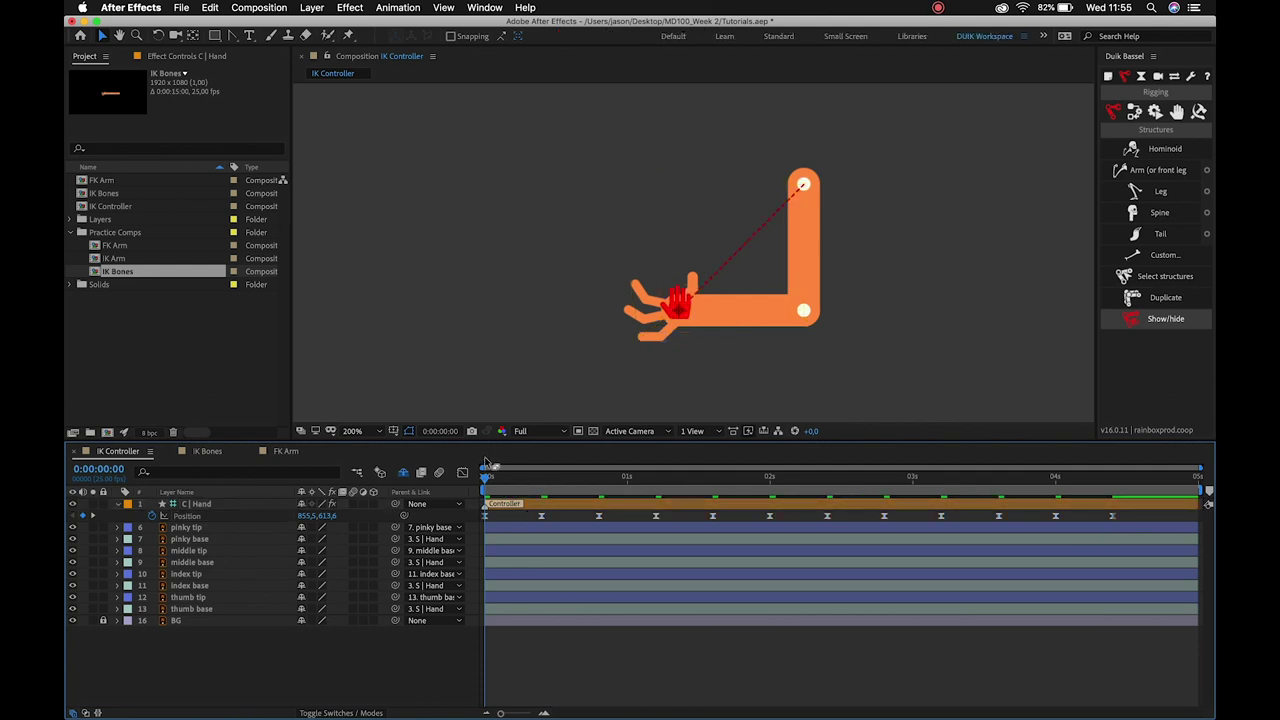
{"action": "key", "text": "space"}
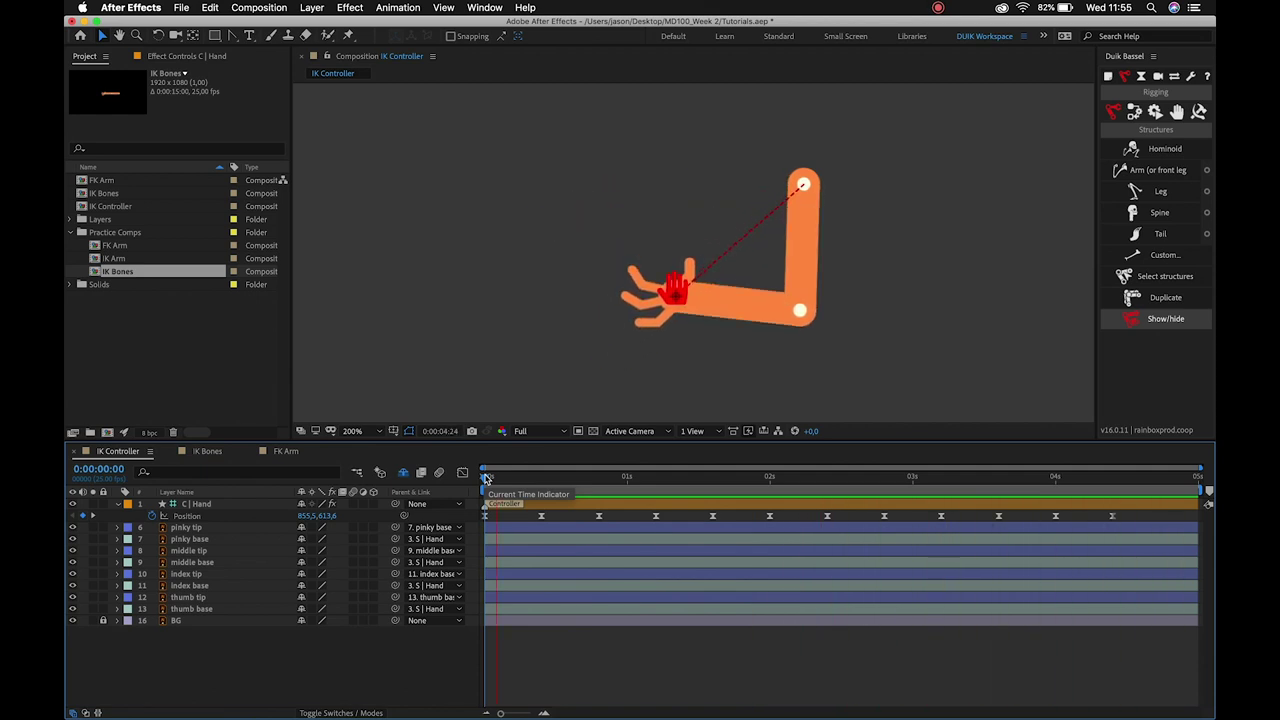
{"action": "mouse_move", "coordinate": [563, 486]}
{"action": "left_mouse_down"}
{"action": "mouse_move", "coordinate": [547, 486]}
{"action": "mouse_move", "coordinate": [598, 510]}
{"action": "left_mouse_up"}
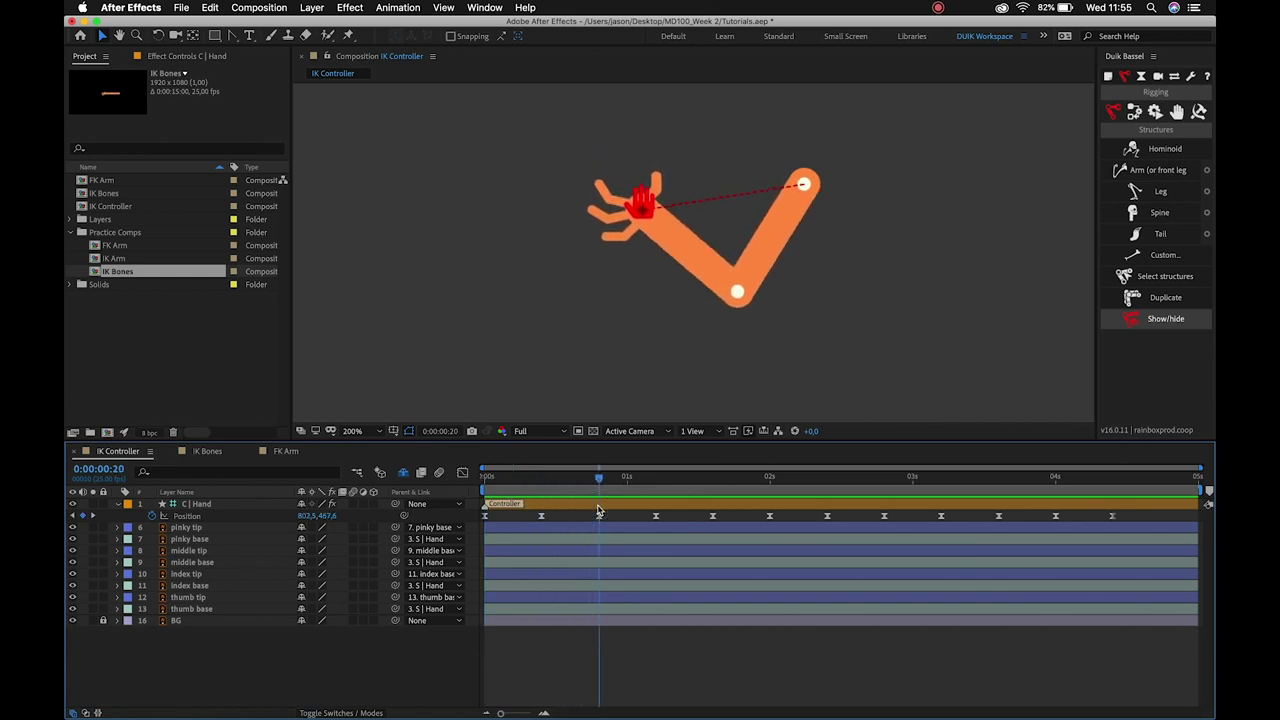
{"action": "left_click", "coordinate": [600, 518]}
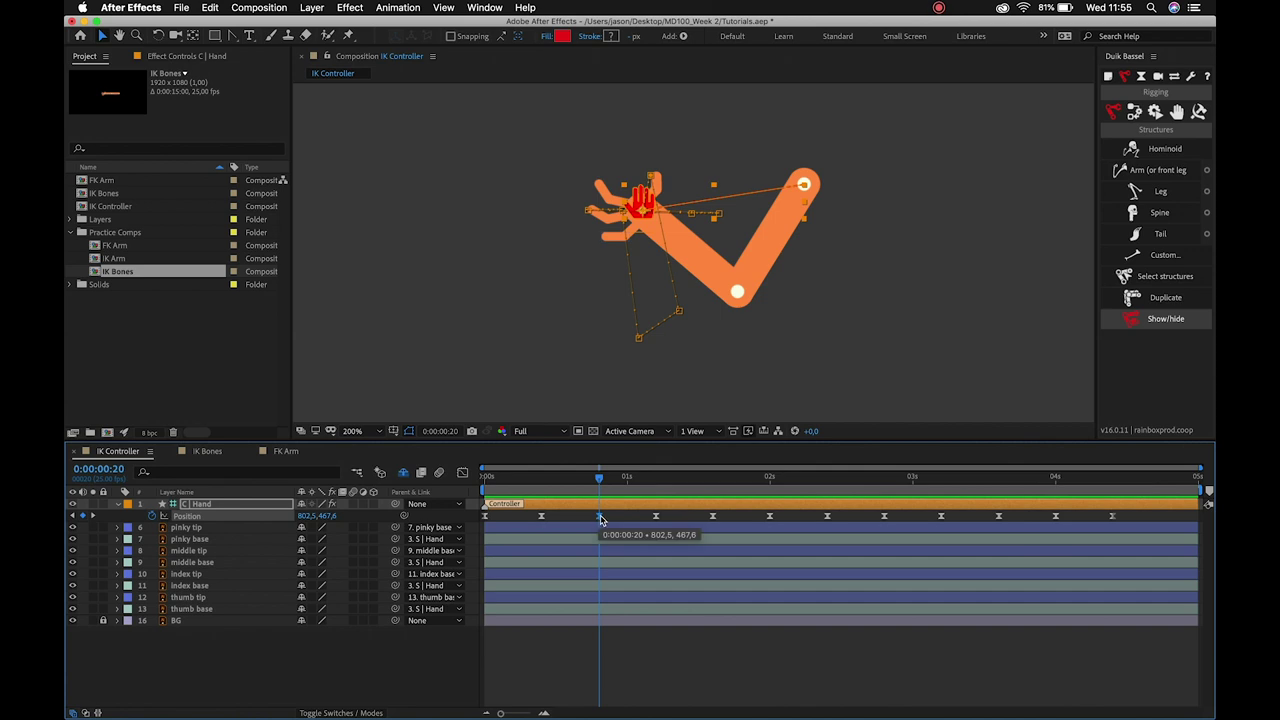
Make the C | Hand Position keyframes at 0:00:00:20 and 0:00:02:00 hold keyframes.
{"action": "right_click", "coordinate": [601, 519]}
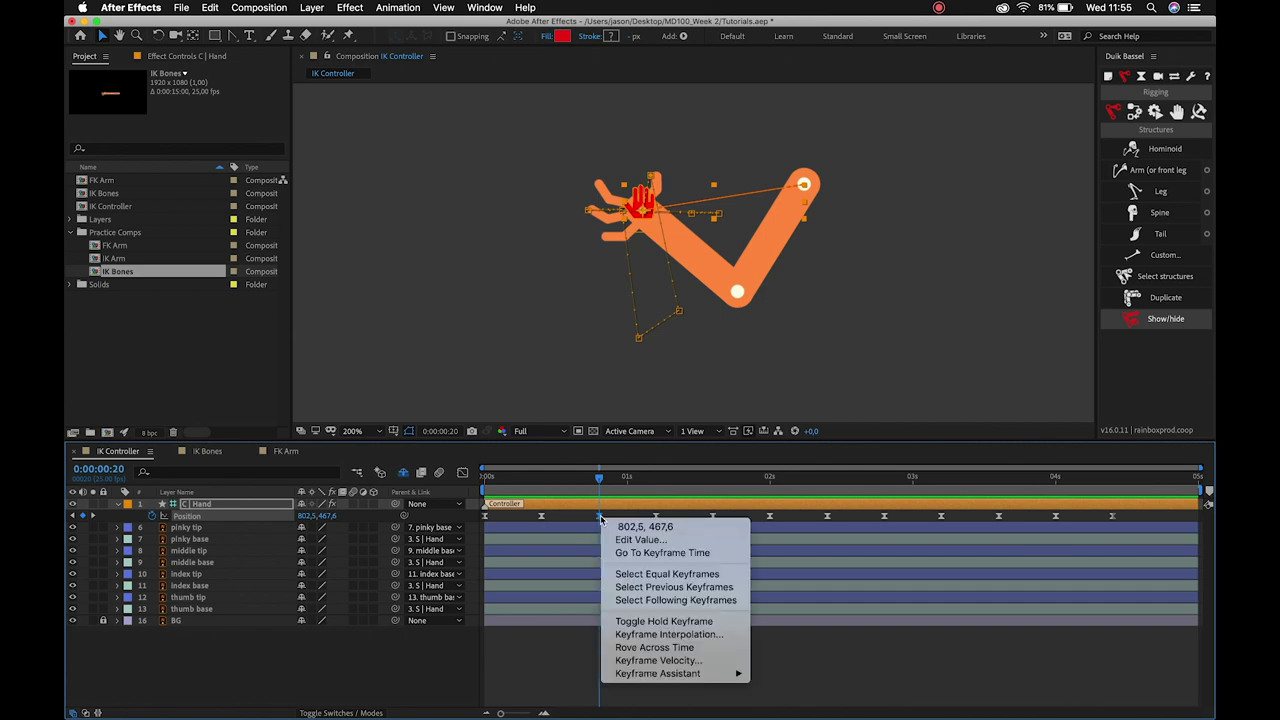
{"action": "left_click", "coordinate": [640, 621]}
{"action": "left_click_drag", "start_coordinate": [600, 481], "coordinate": [770, 494]}
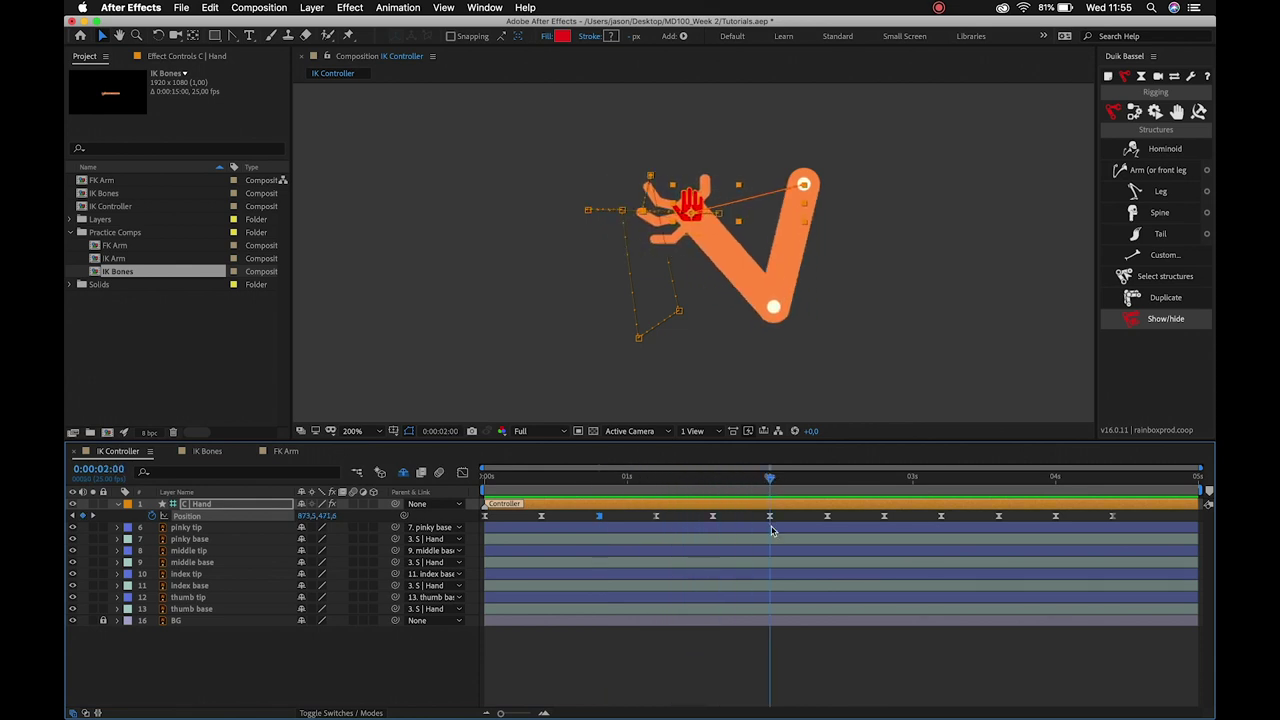
{"action": "right_click", "coordinate": [770, 517]}
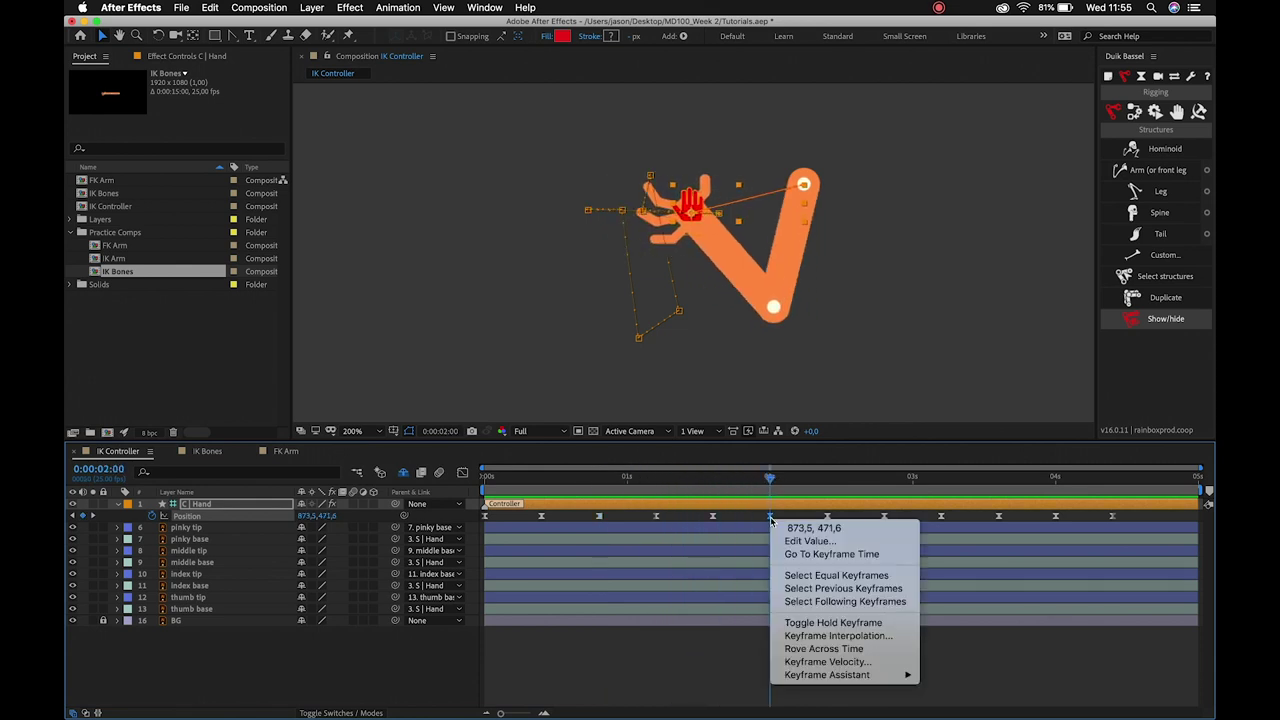
{"action": "left_click", "coordinate": [785, 622]}
Make the keyframe just after 0:00:03:00 a hold keyframe, then move time to 0:00:04:10.
{"action": "left_click_drag", "start_coordinate": [490, 479], "coordinate": [938, 519]}
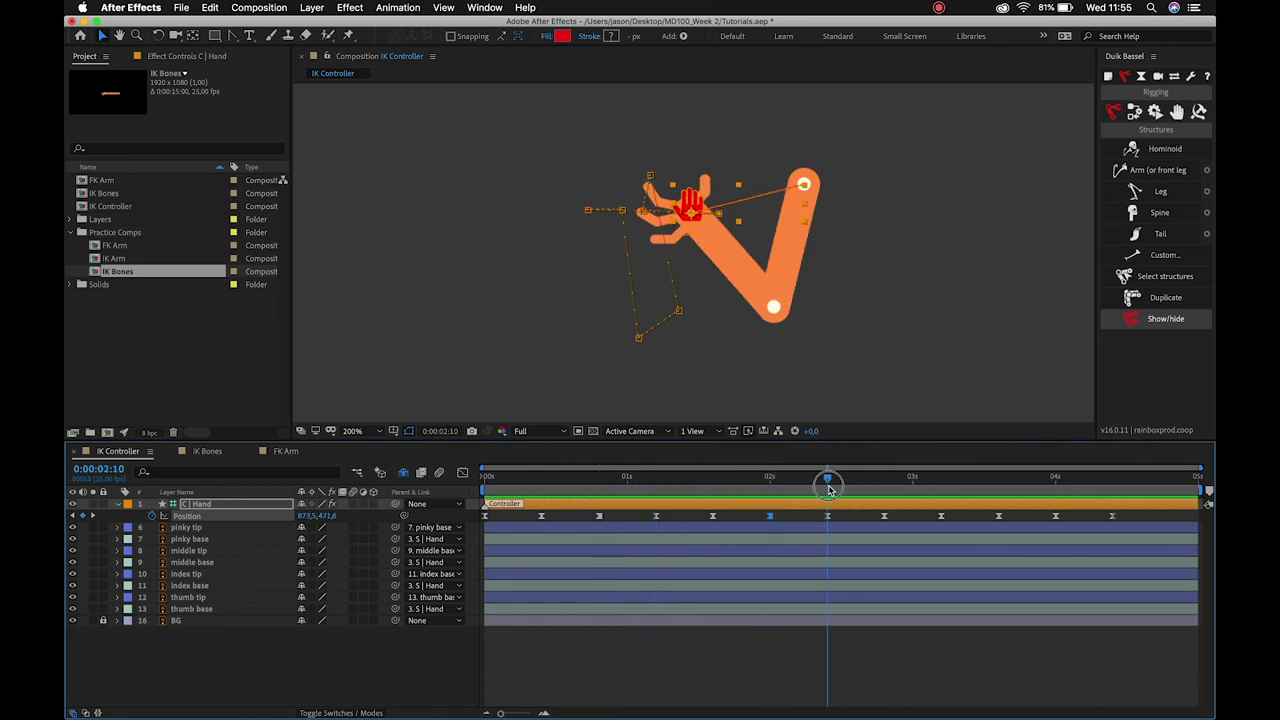
{"action": "left_click", "coordinate": [939, 516]}
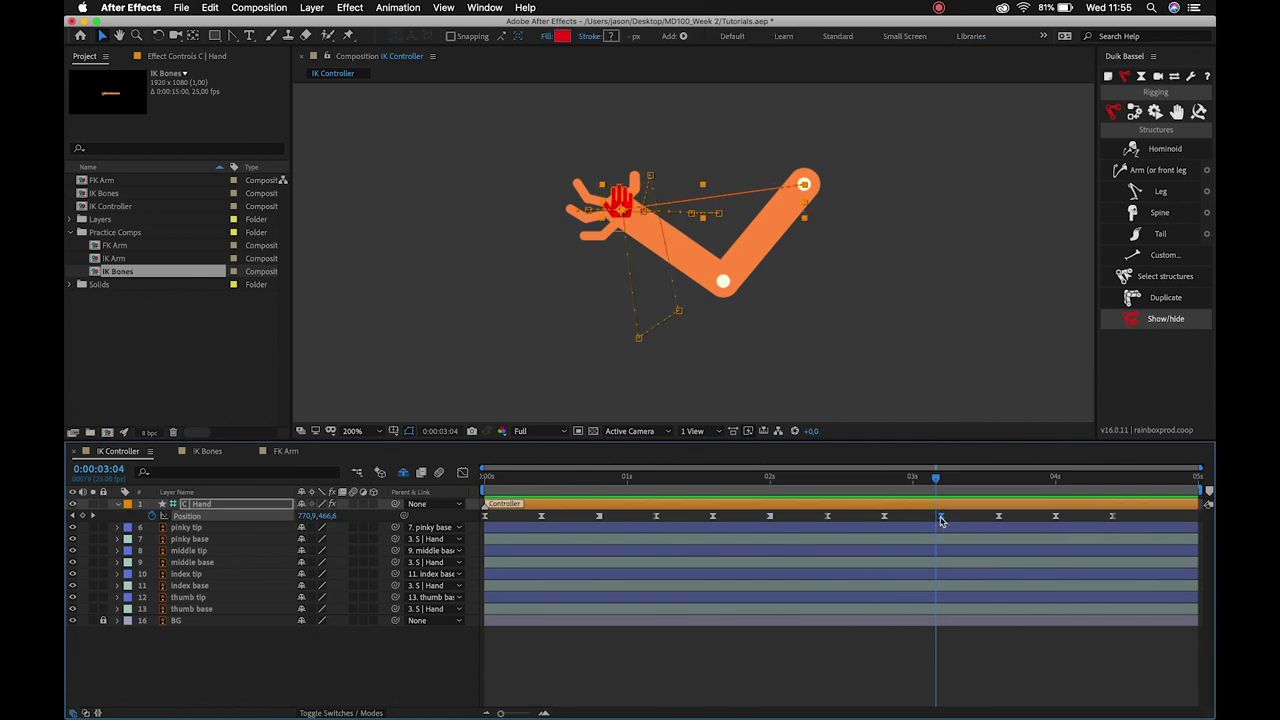
{"action": "right_click", "coordinate": [941, 521]}
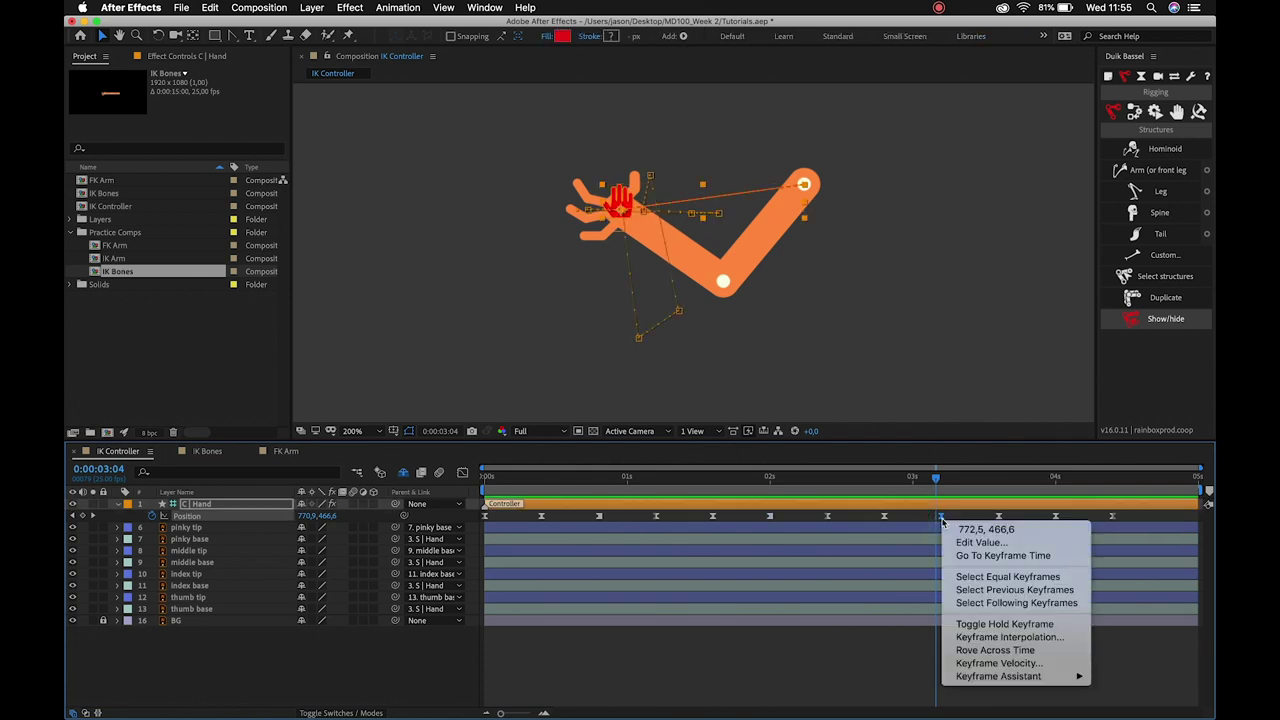
{"action": "left_click", "coordinate": [965, 625]}
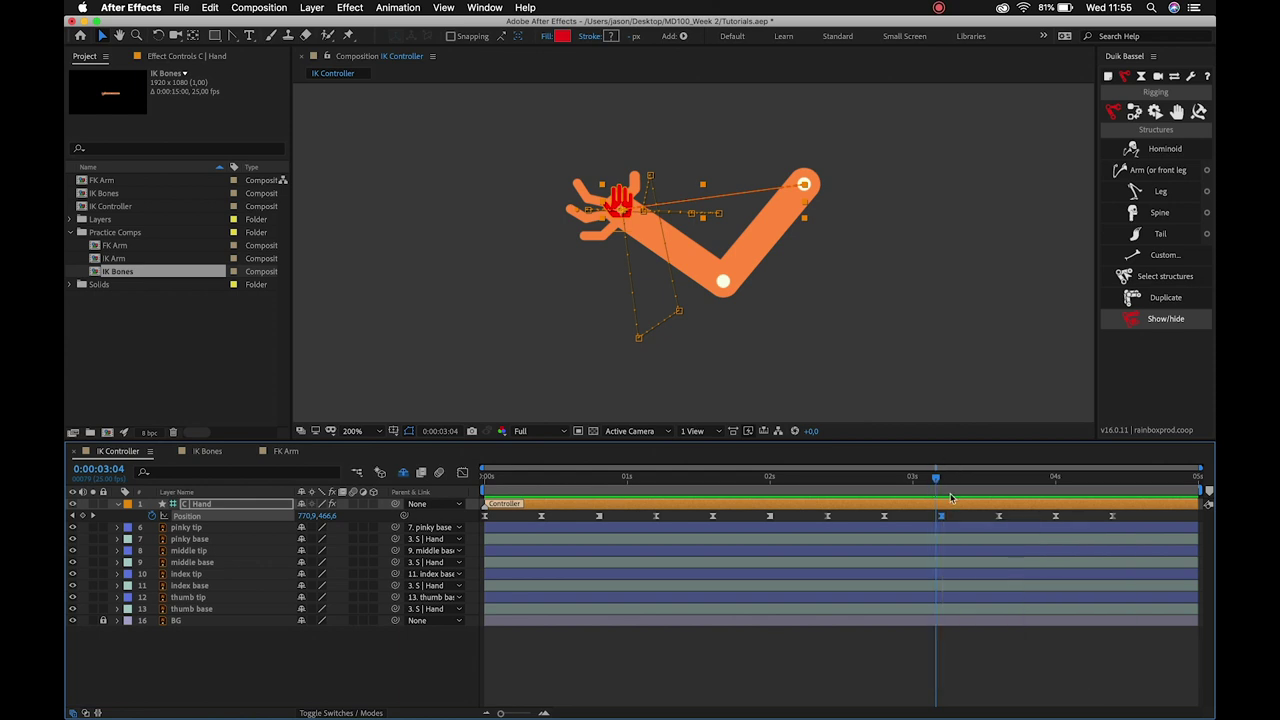
{"action": "key", "text": "F2"}
{"action": "left_click_drag", "start_coordinate": [934, 478], "coordinate": [1112, 503]}
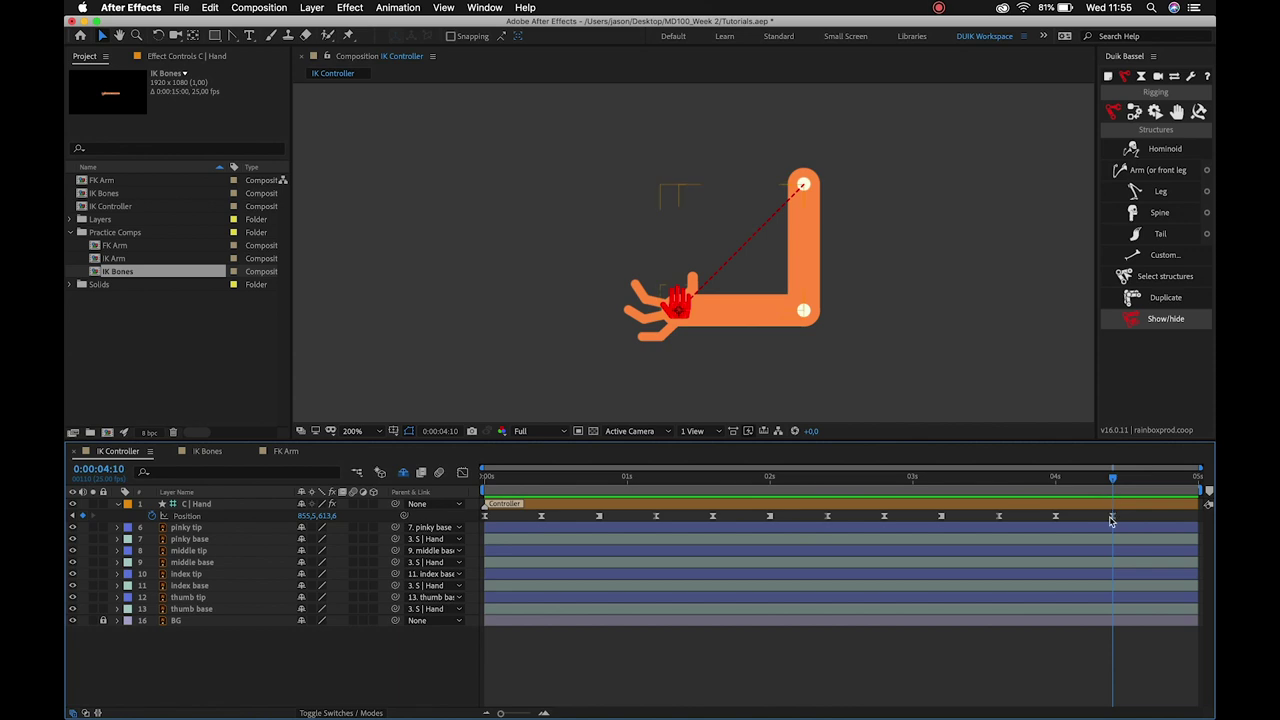
Make the 0:00:04:10 Position keyframe a hold keyframe and play the arm animation back.
{"action": "left_click", "coordinate": [1112, 516]}
{"action": "right_click", "coordinate": [1112, 516]}
{"action": "left_click", "coordinate": [1050, 576]}
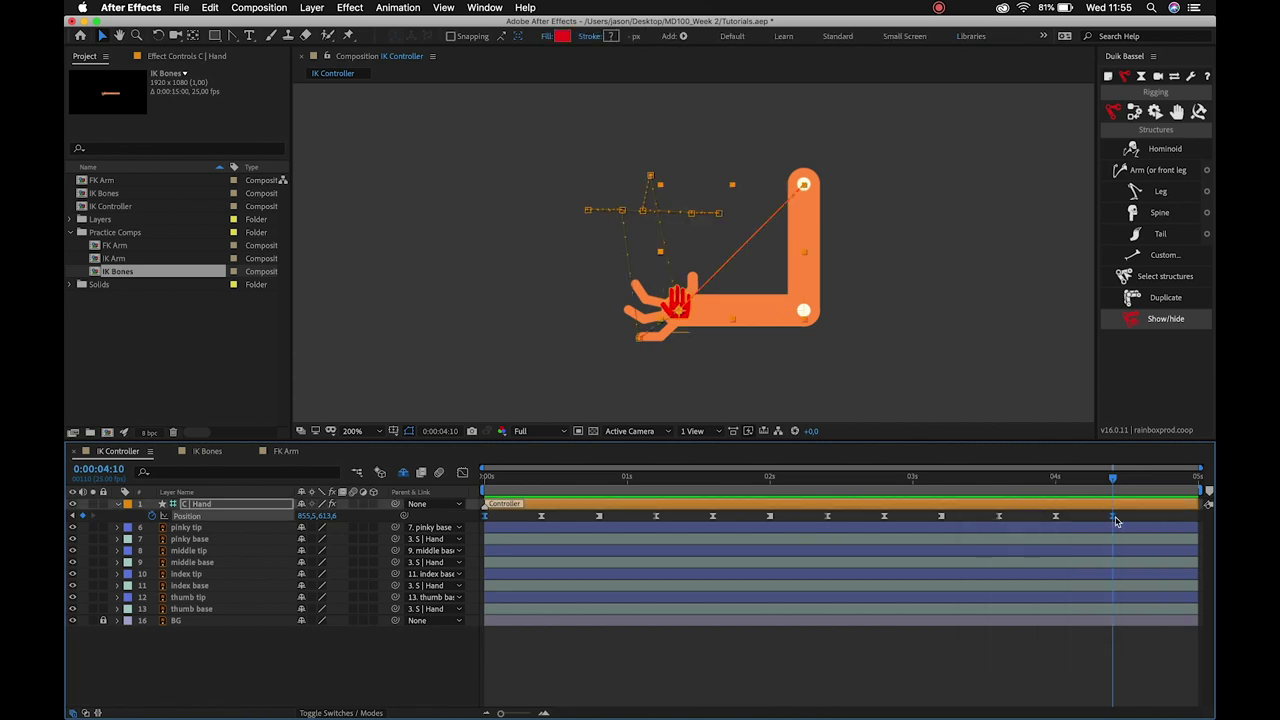
{"action": "right_click", "coordinate": [1114, 518]}
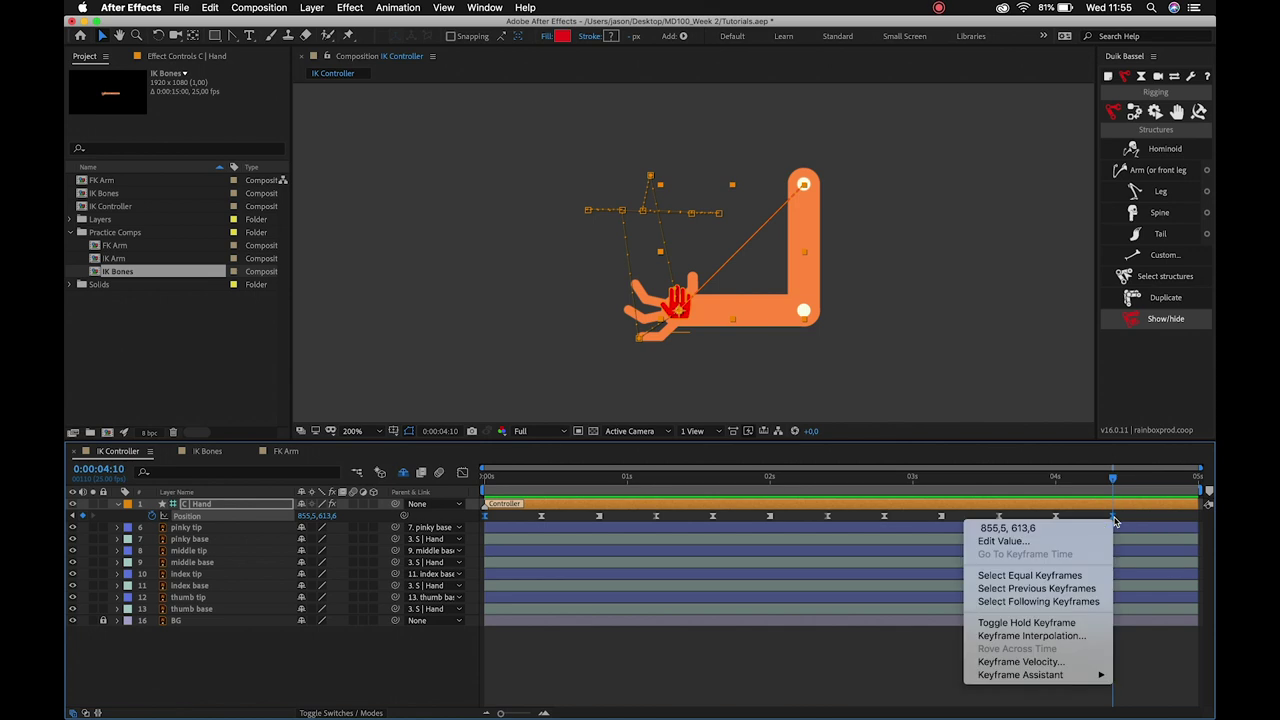
{"action": "left_click", "coordinate": [1027, 625]}
{"action": "left_click_drag", "start_coordinate": [1064, 472], "coordinate": [328, 481]}
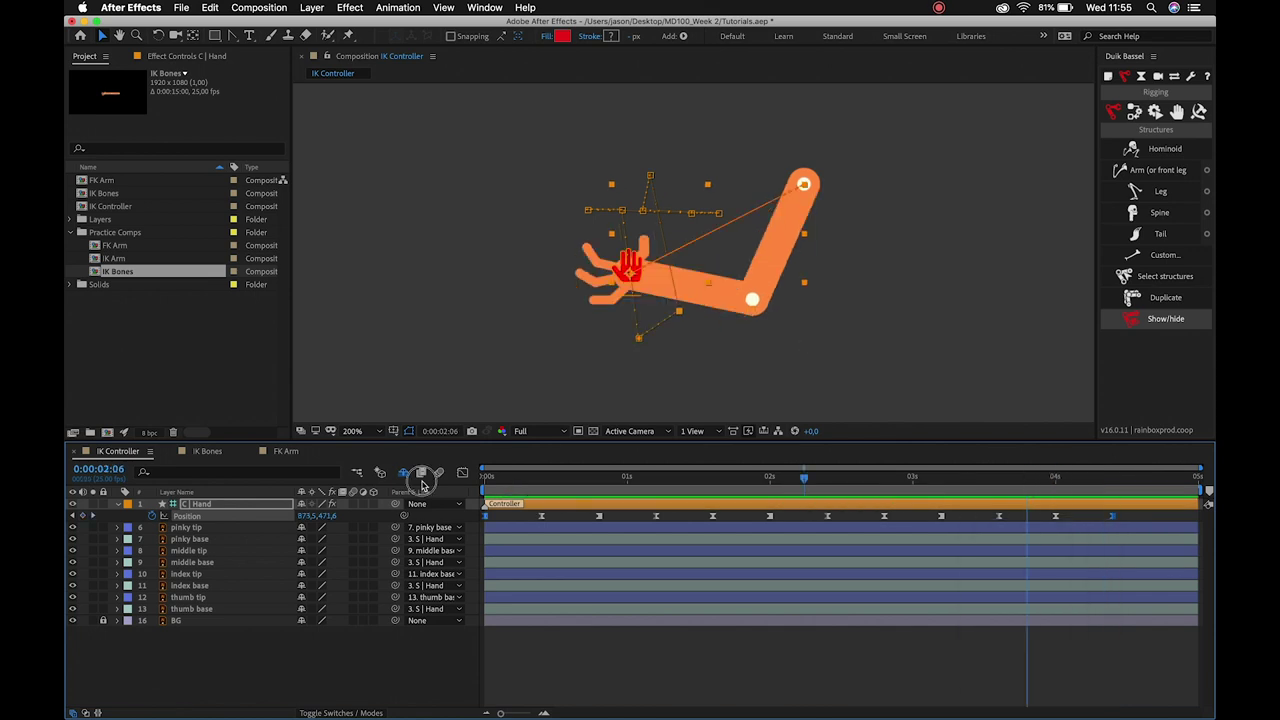
{"action": "key", "text": "space"}
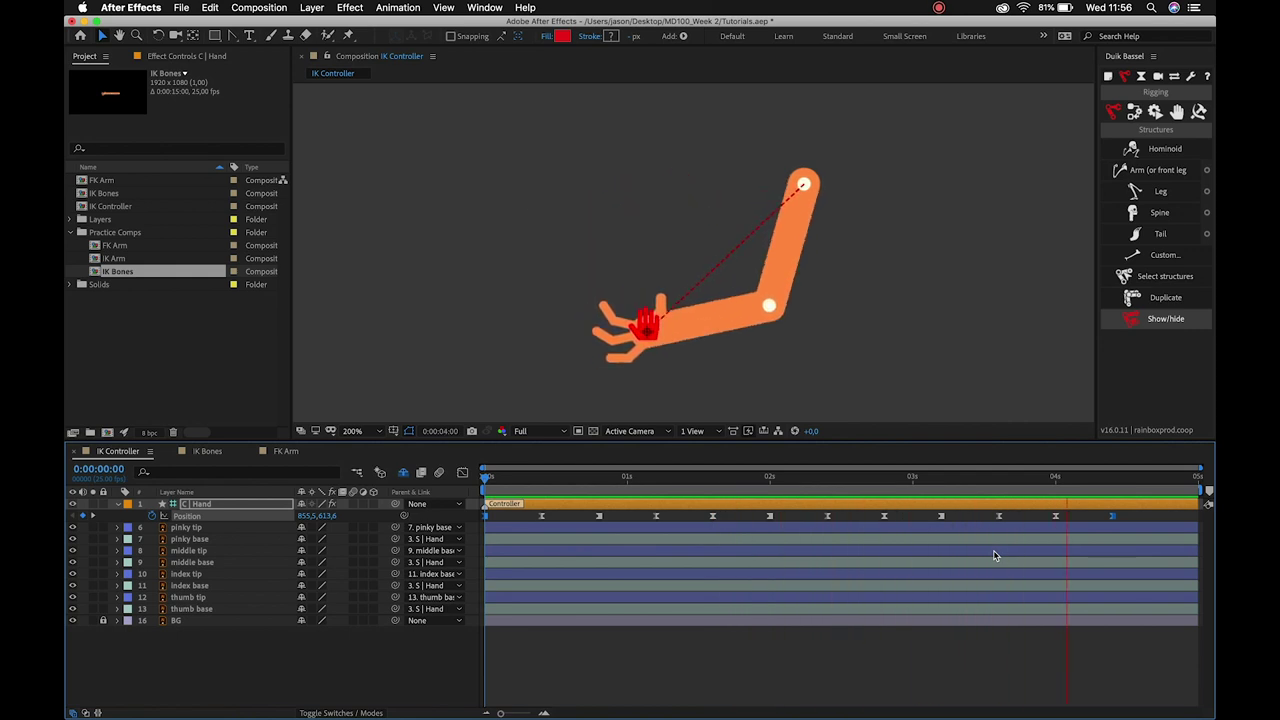
{"action": "key", "text": "space"}
{"action": "key", "text": "space"}
{"action": "key", "text": "space"}
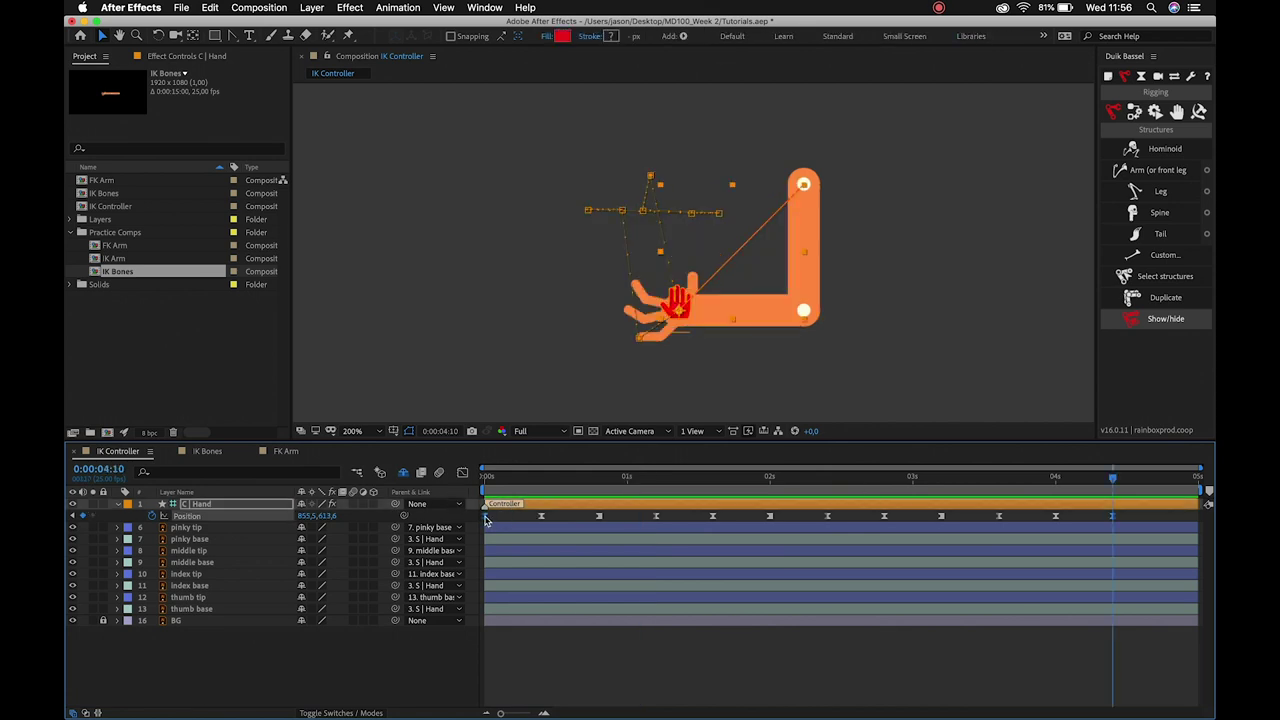
{"action": "key", "text": "space"}
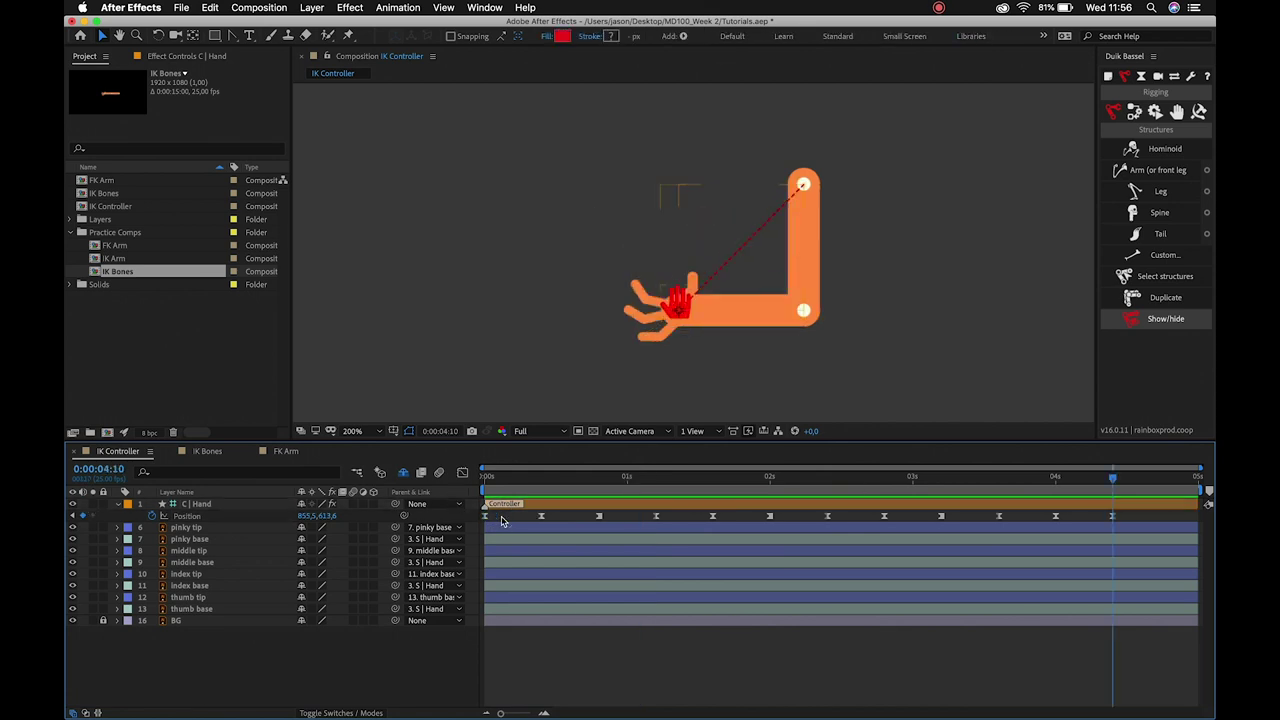
{"action": "key", "text": "space"}
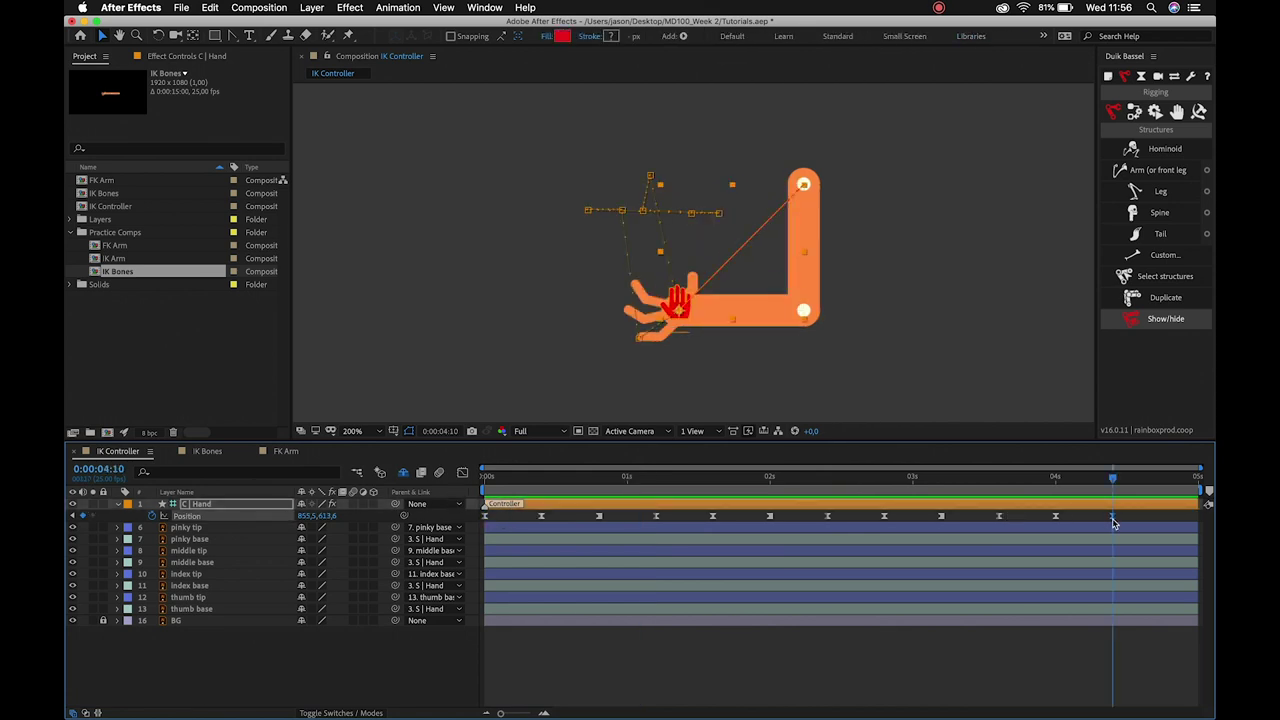
Reapply Toggle Hold Keyframe on the 4:10 keyframe and preview again from the start.
{"action": "right_click", "coordinate": [1115, 523]}
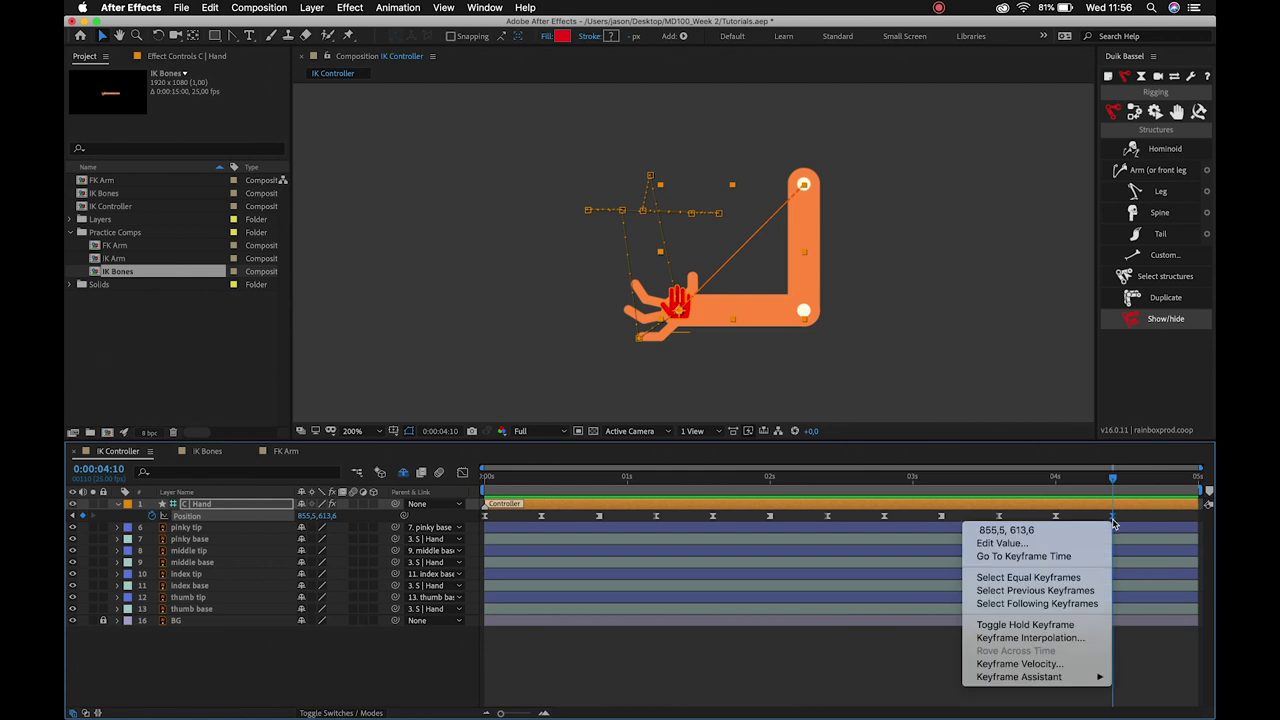
{"action": "left_click", "coordinate": [1030, 617]}
{"action": "left_click_drag", "start_coordinate": [498, 478], "coordinate": [484, 478]}
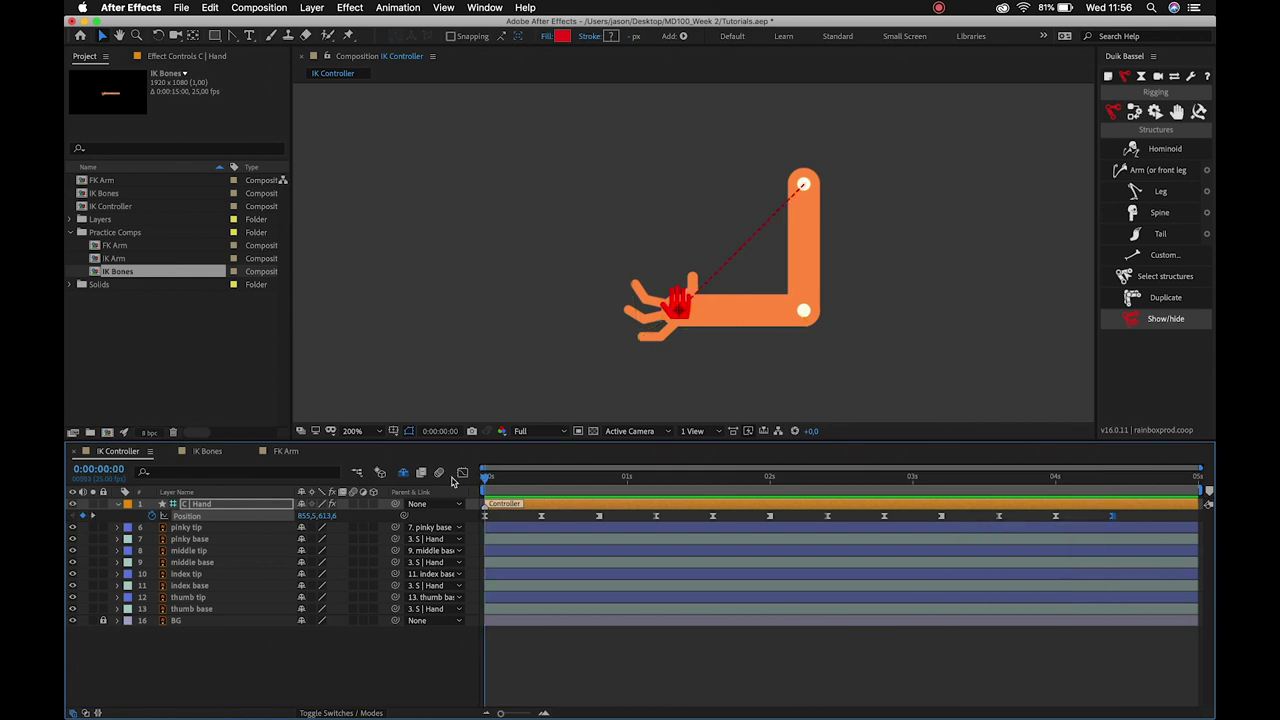
{"action": "key", "text": "space"}
{"action": "key", "text": "space"}
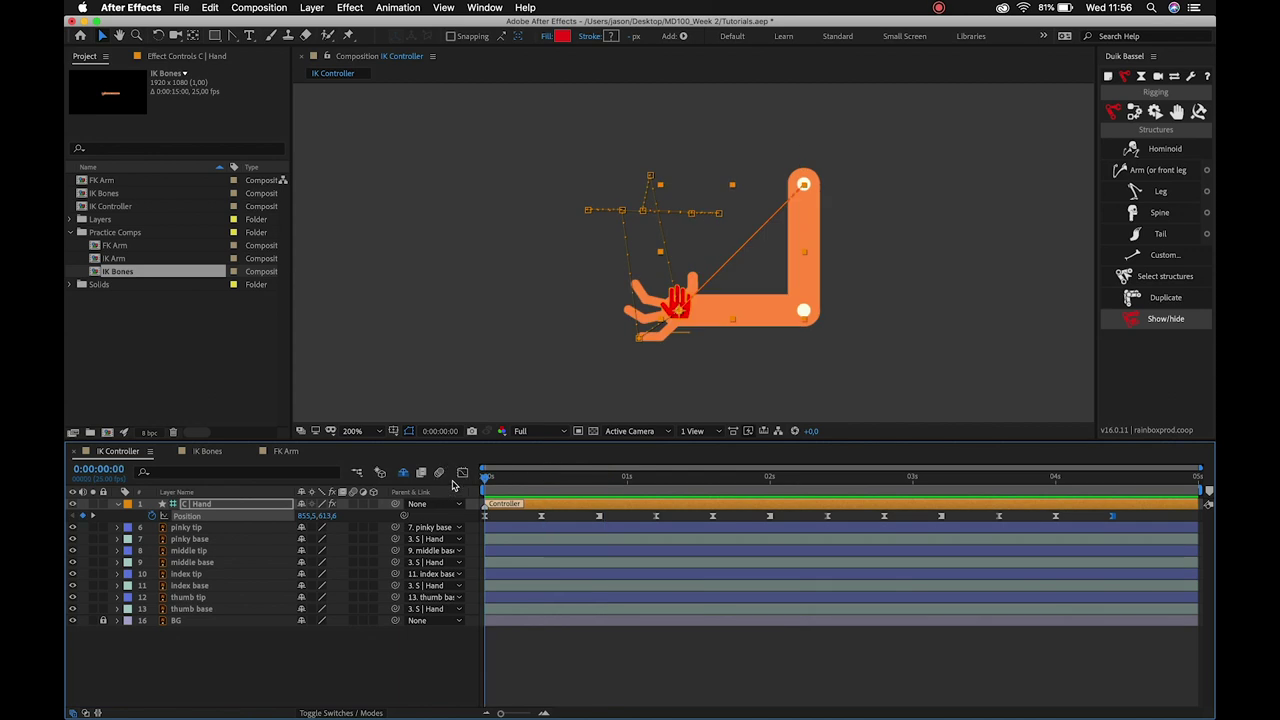
{"action": "key", "text": "F2"}
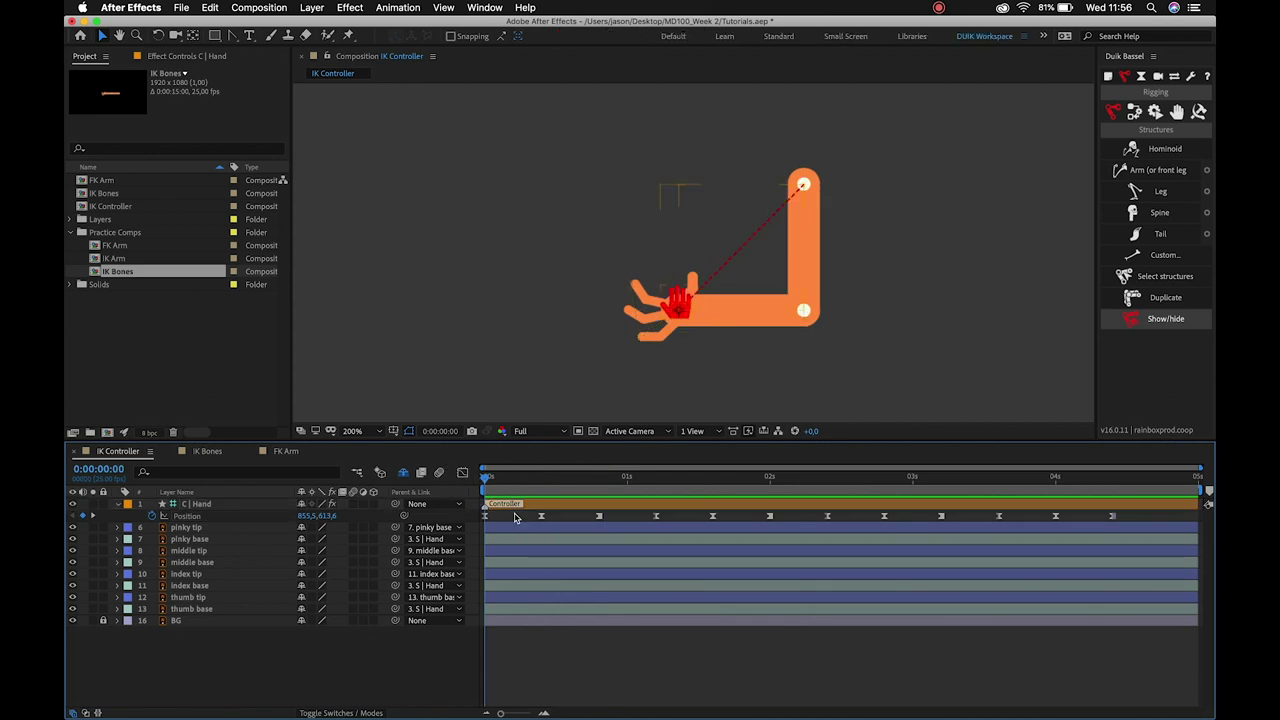
Set the time to 0:00:00:10 and select the C | Hand Position keyframe reading 813.5, 415.6.
{"action": "left_click_drag", "start_coordinate": [486, 477], "coordinate": [539, 478]}
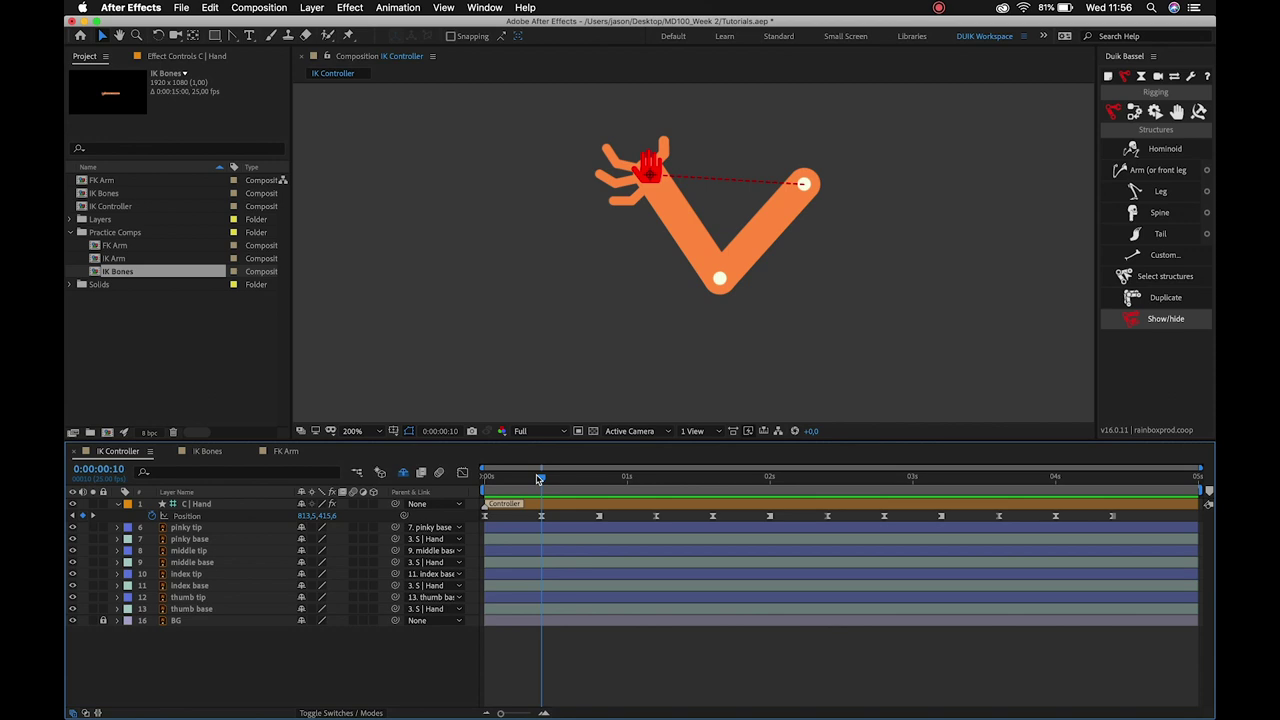
{"action": "left_click_drag", "start_coordinate": [538, 479], "coordinate": [466, 477]}
{"action": "left_click", "coordinate": [537, 492]}
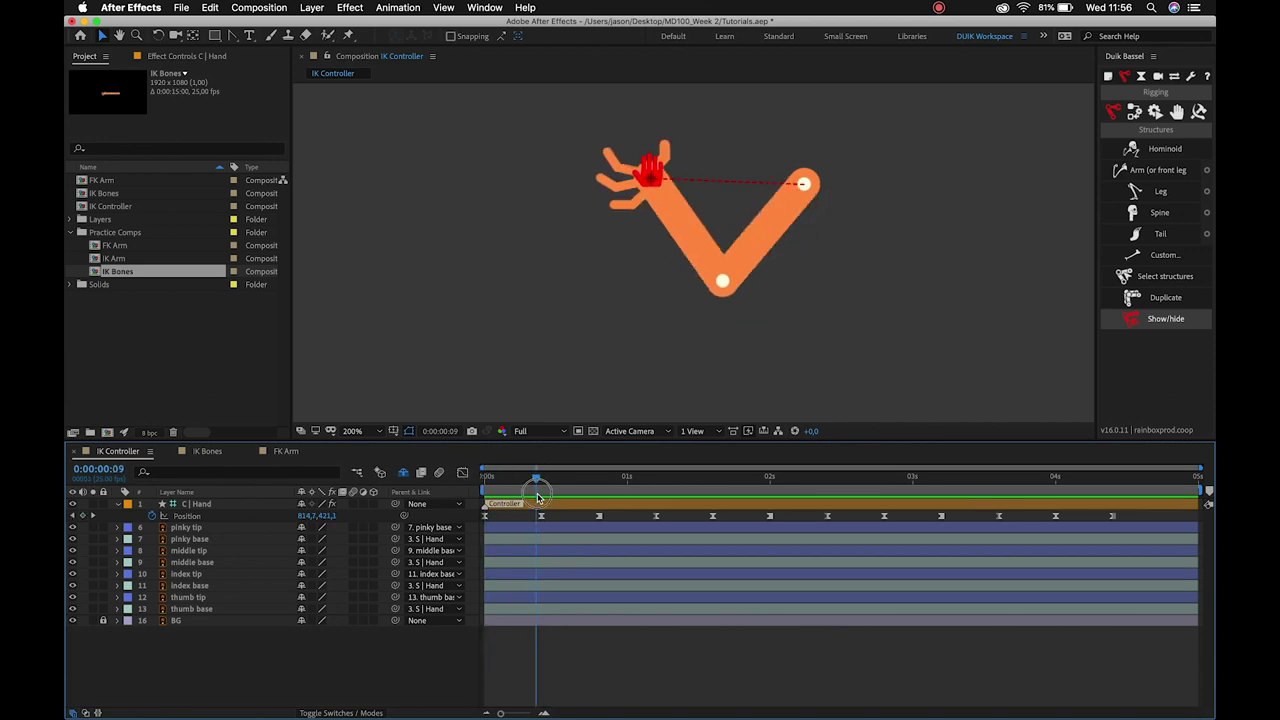
{"action": "left_click_drag", "start_coordinate": [537, 497], "coordinate": [542, 497]}
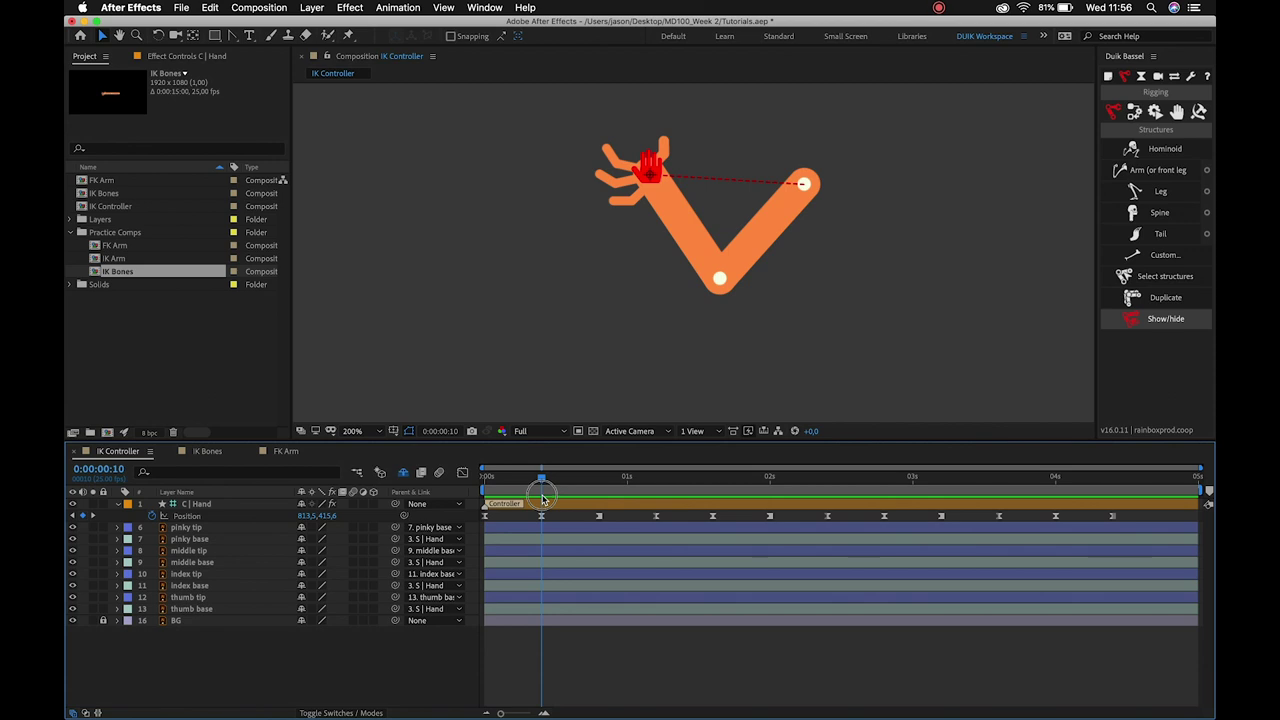
{"action": "left_click", "coordinate": [541, 516]}
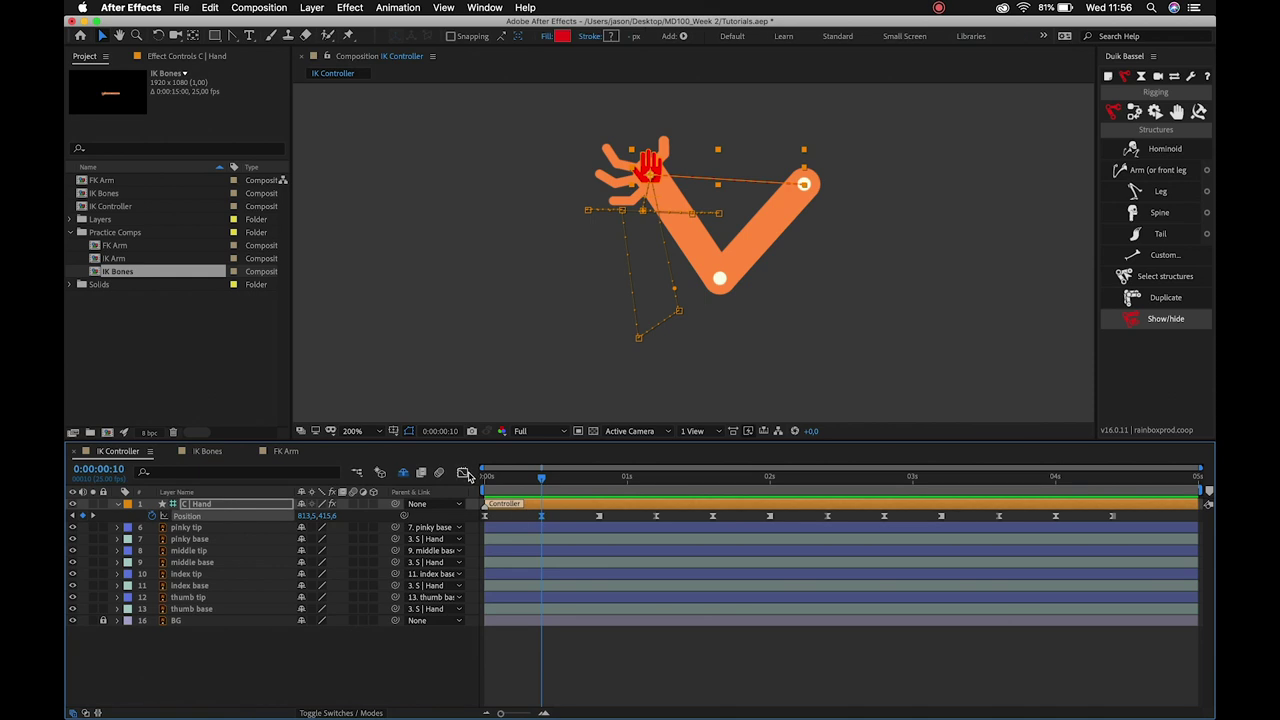
Show the C | Hand Position speed graph in the Graph Editor.
{"action": "left_click", "coordinate": [465, 474]}
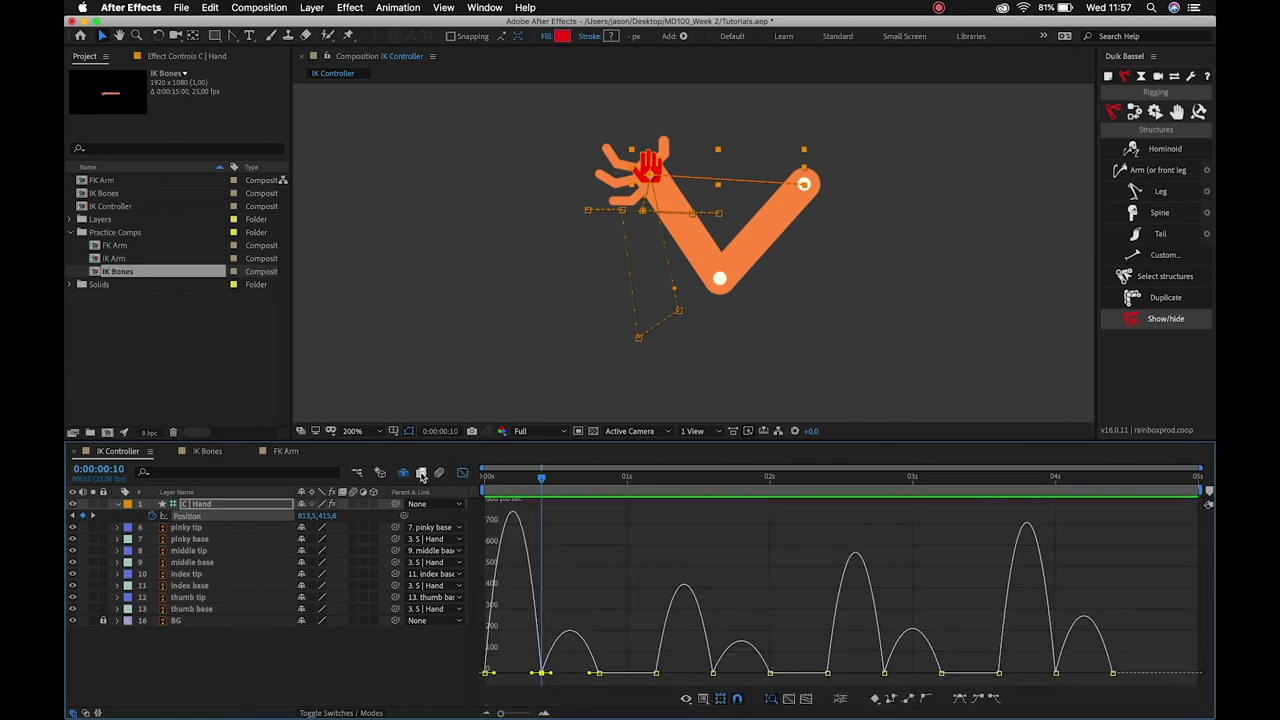
{"action": "left_click", "coordinate": [463, 476]}
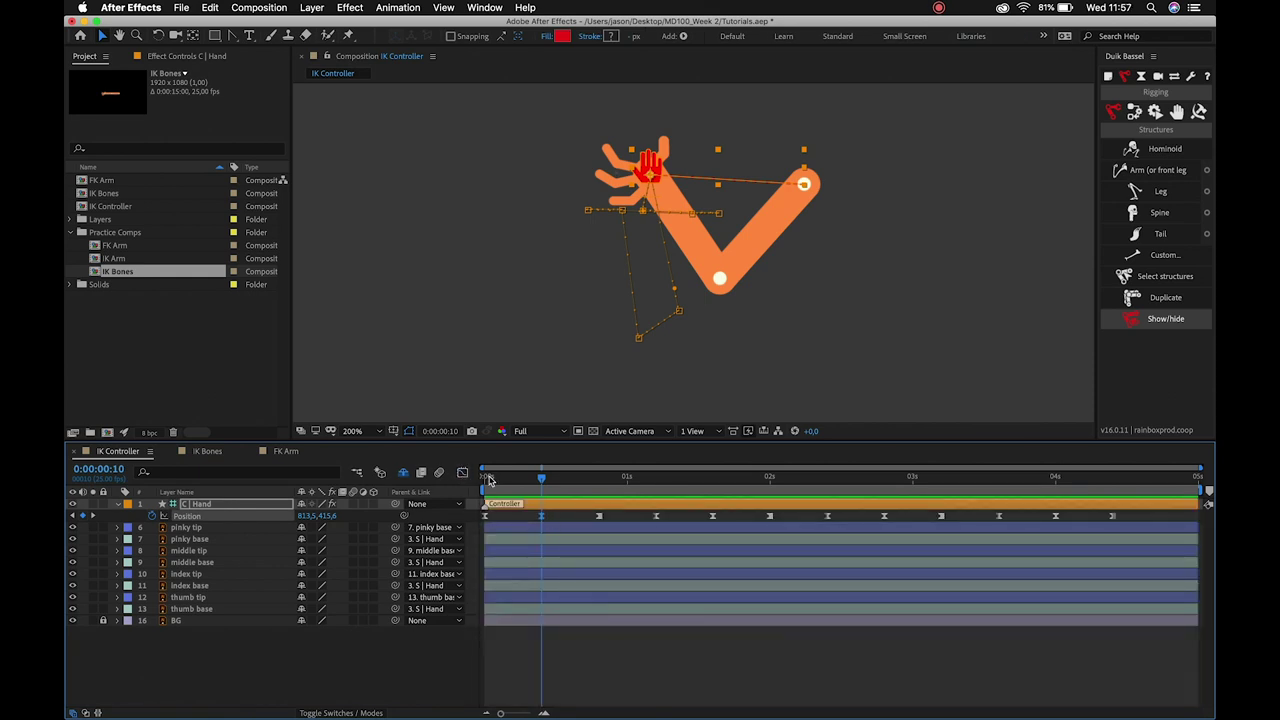
{"action": "left_click", "coordinate": [463, 474]}
{"action": "right_click", "coordinate": [584, 571]}
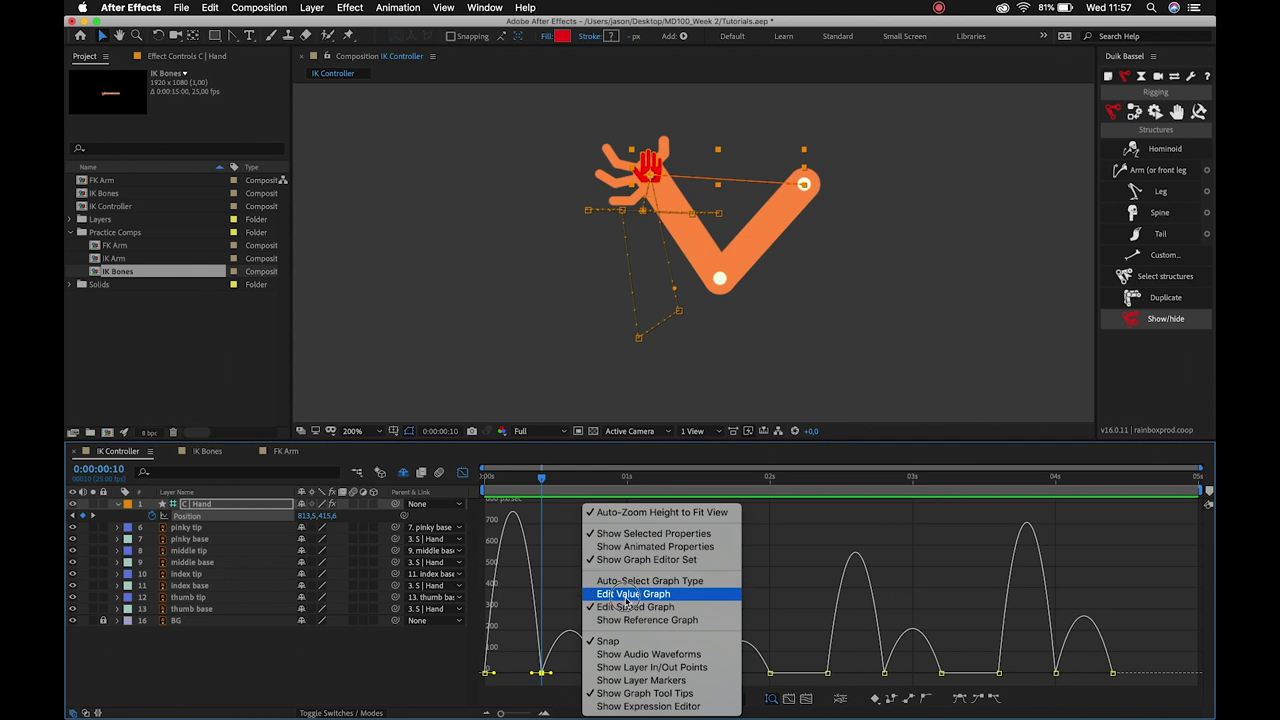
{"action": "left_click", "coordinate": [630, 593]}
{"action": "right_click", "coordinate": [608, 596]}
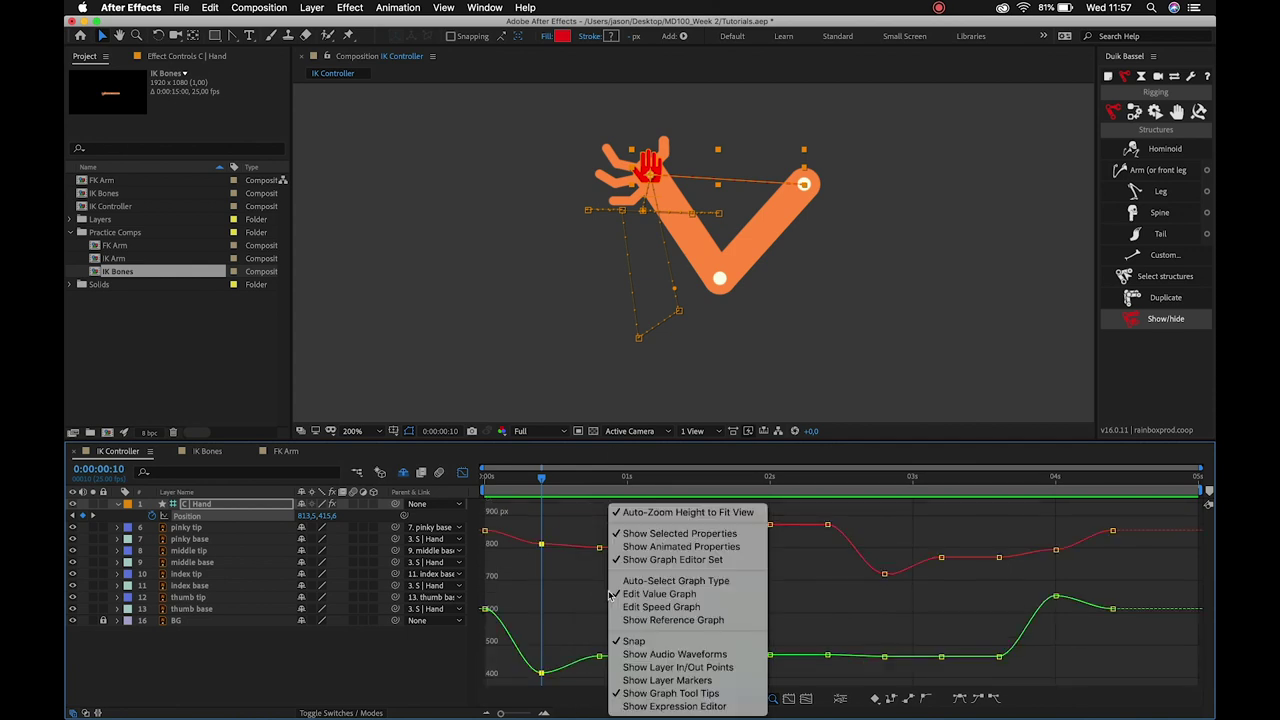
{"action": "left_click", "coordinate": [640, 610]}
{"action": "left_click", "coordinate": [595, 574]}
Drag influence handles of the first and 0:00:00:10 keyframes to sharpen their ease, then preview.
{"action": "mouse_move", "coordinate": [541, 478]}
{"action": "left_mouse_down"}
{"action": "mouse_move", "coordinate": [602, 519]}
{"action": "mouse_move", "coordinate": [468, 457]}
{"action": "left_mouse_up"}
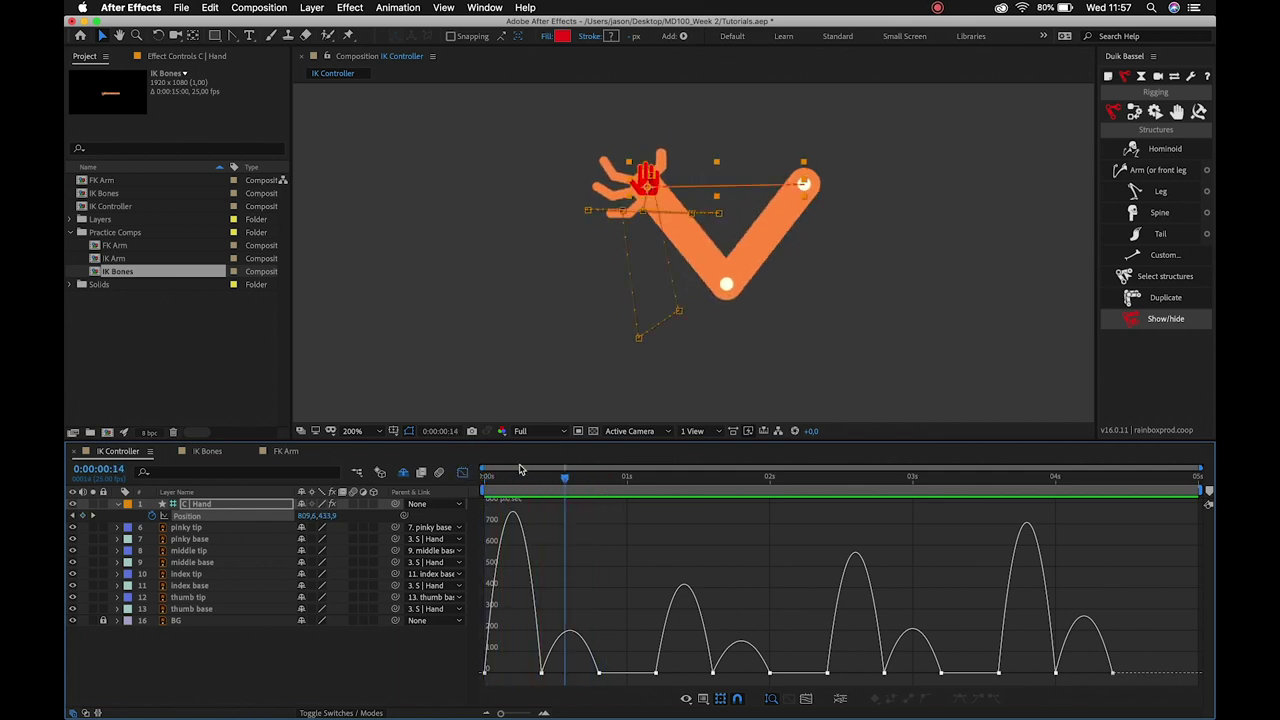
{"action": "left_click", "coordinate": [490, 477]}
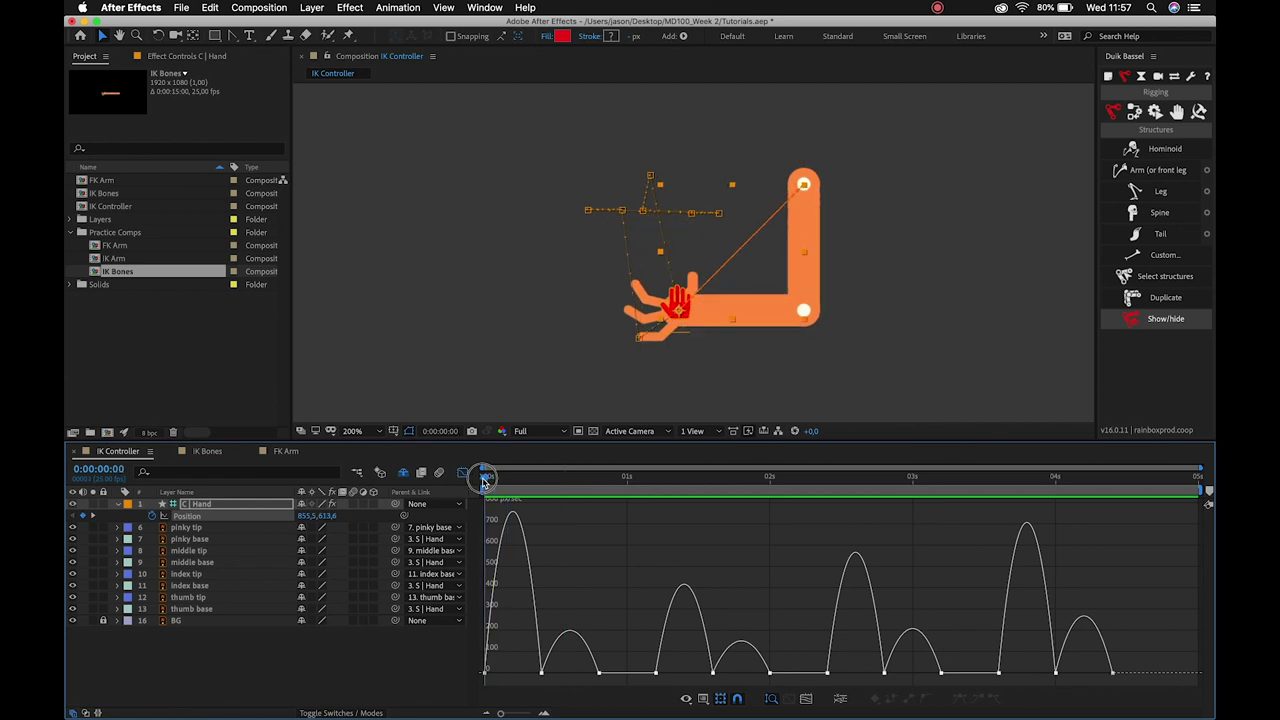
{"action": "left_click", "coordinate": [490, 673]}
{"action": "left_click_drag", "start_coordinate": [492, 673], "coordinate": [508, 673]}
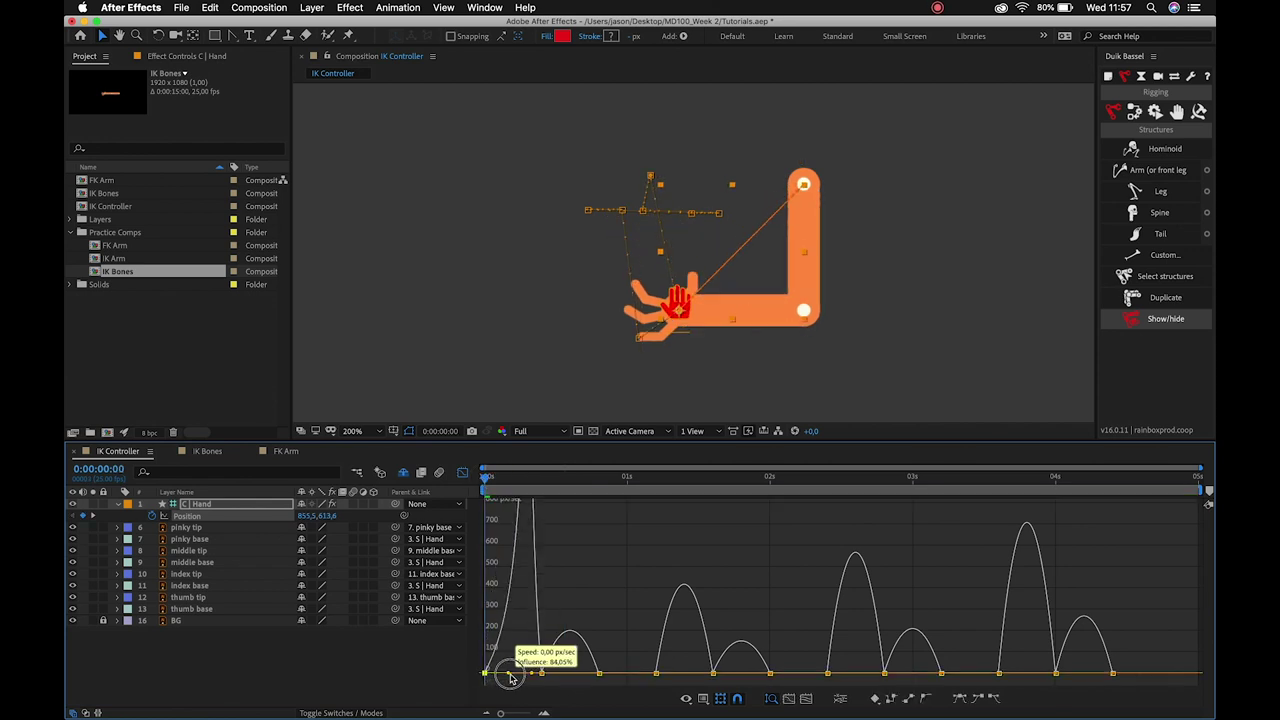
{"action": "left_click", "coordinate": [542, 673]}
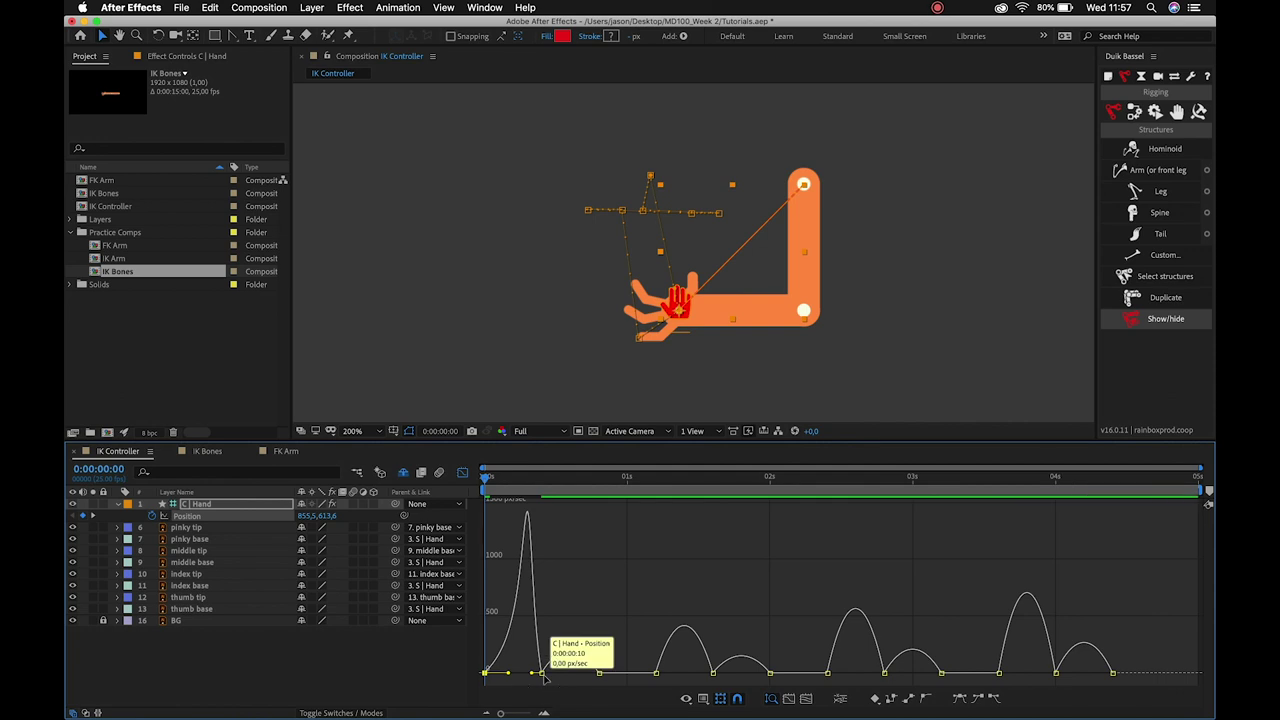
{"action": "left_click_drag", "start_coordinate": [592, 674], "coordinate": [573, 674]}
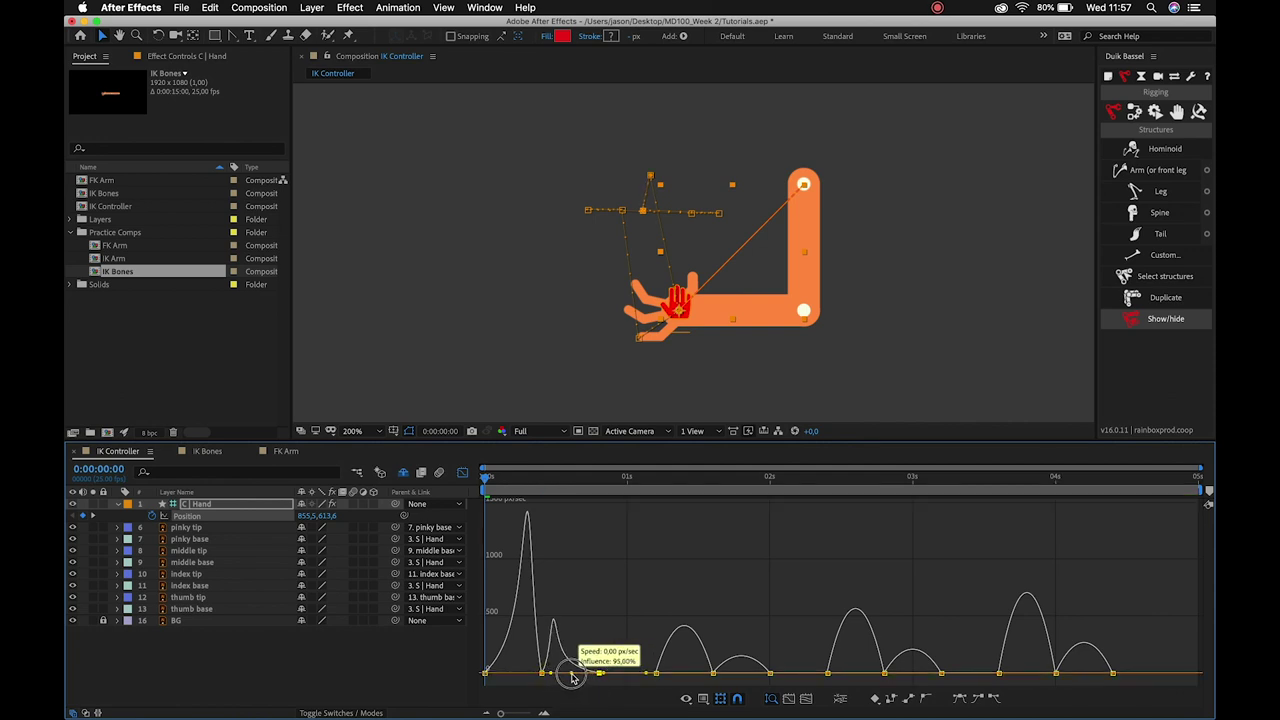
{"action": "key", "text": "space"}
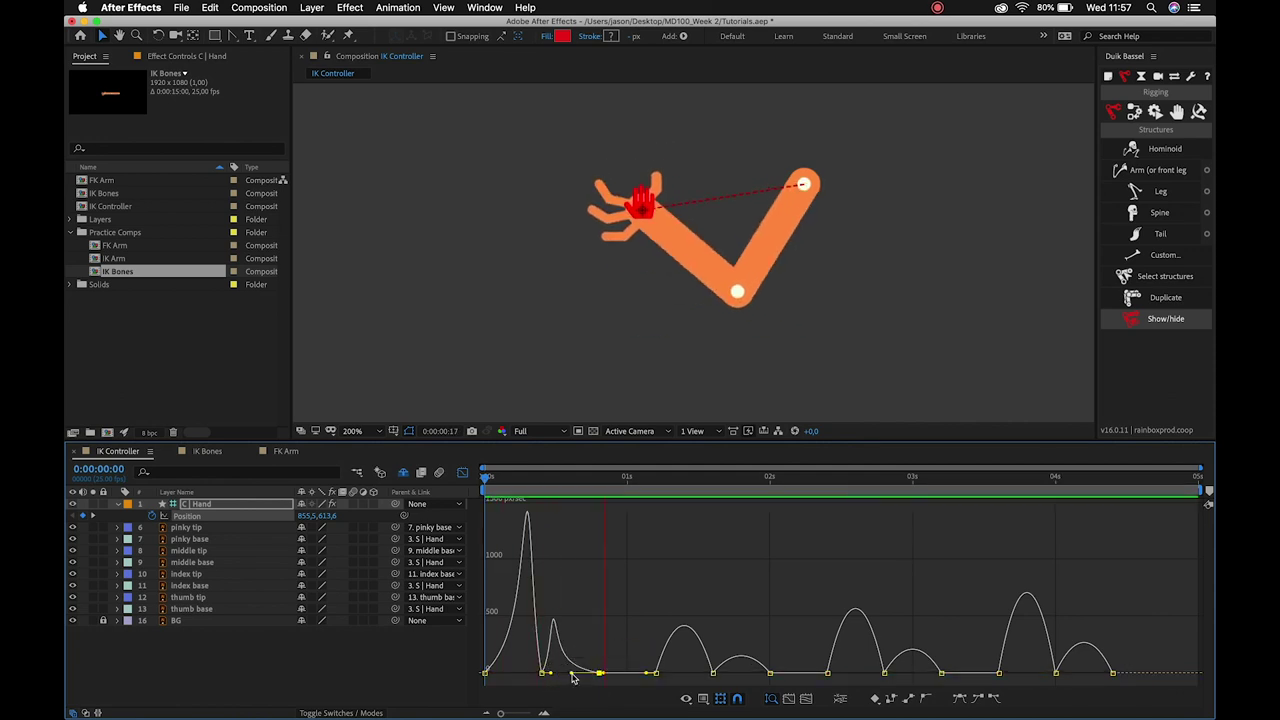
{"action": "left_click", "coordinate": [491, 485]}
{"action": "key", "text": "space"}
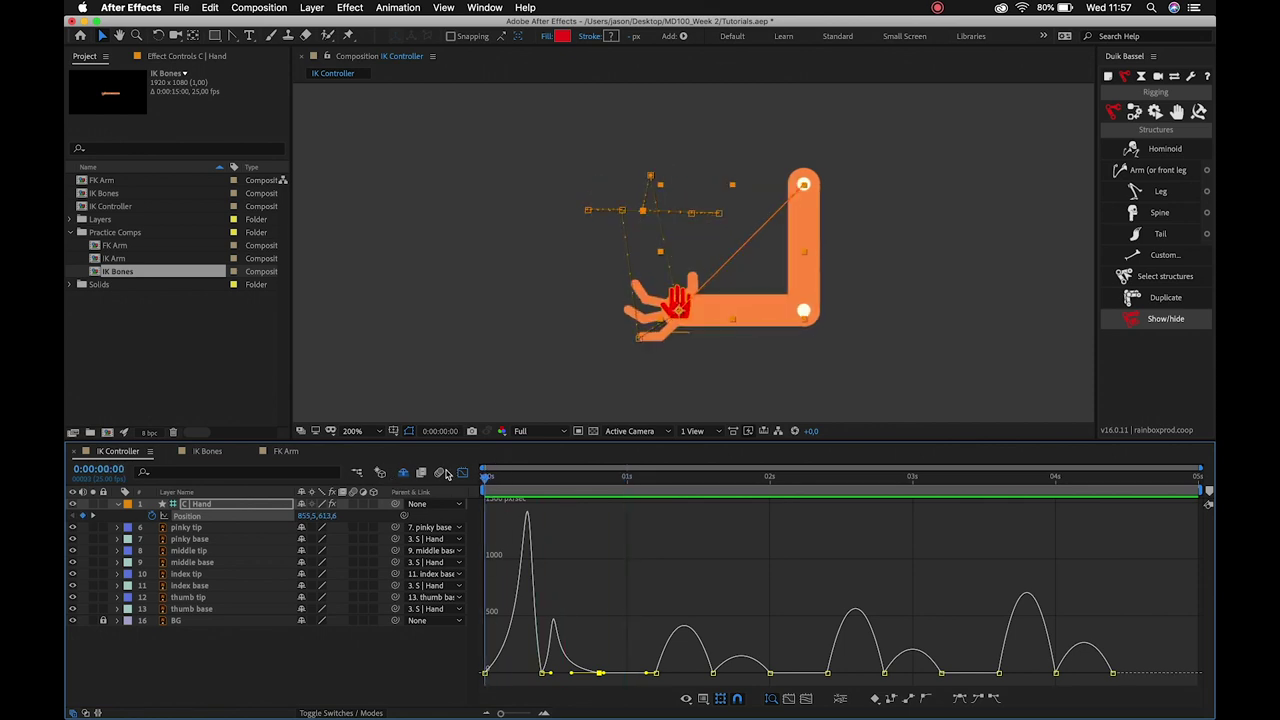
{"action": "left_click", "coordinate": [519, 476]}
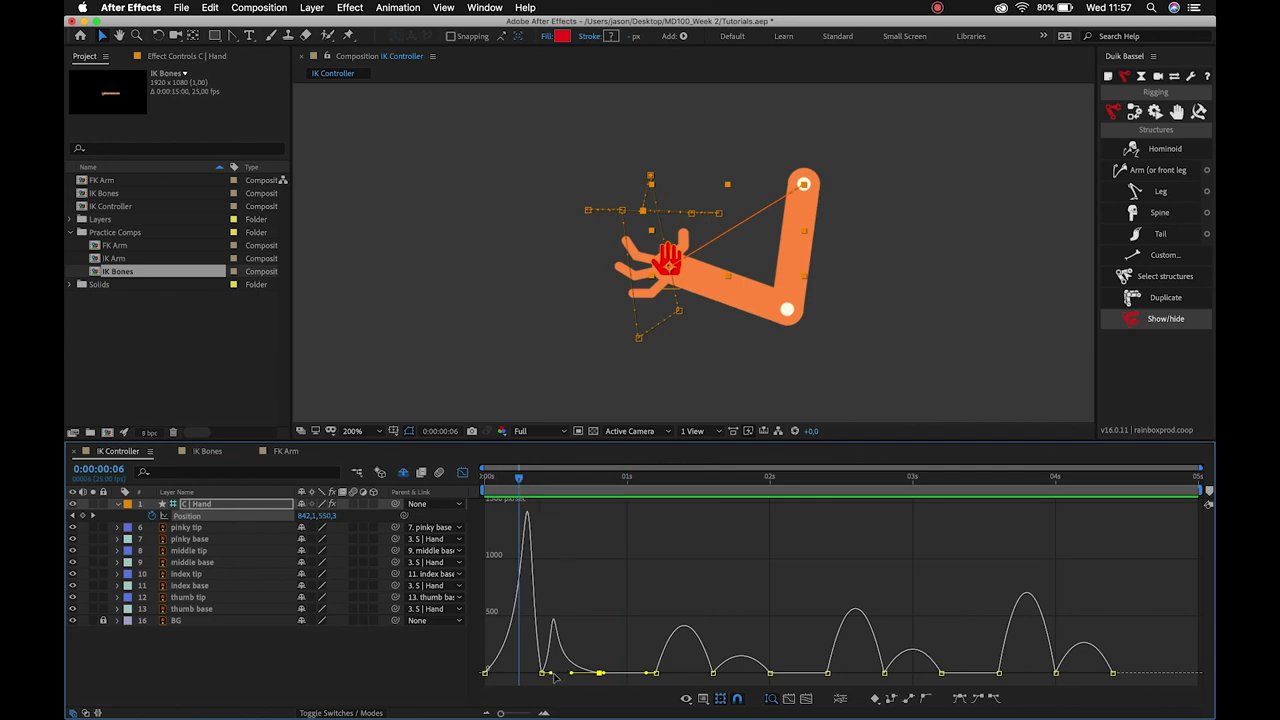
Reshape the small early speed peak into a taller one, previewing the arm repeatedly.
{"action": "left_click_drag", "start_coordinate": [541, 673], "coordinate": [522, 672]}
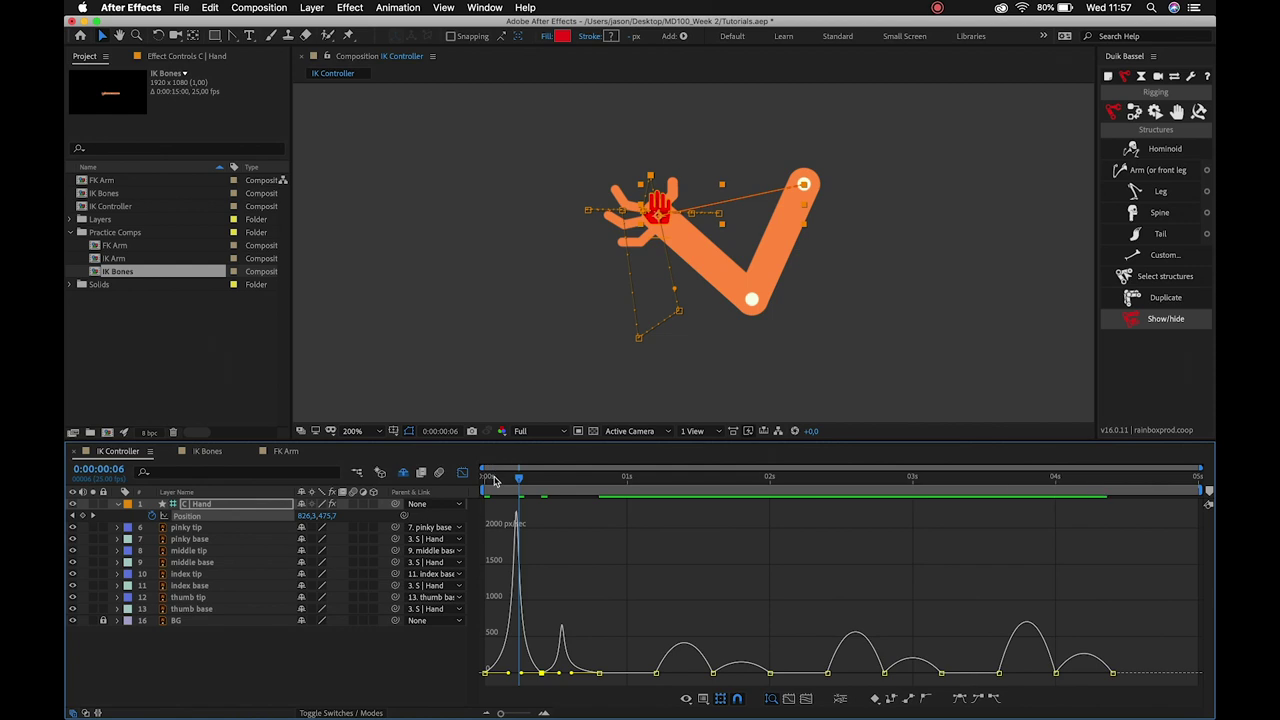
{"action": "left_click", "coordinate": [487, 477]}
{"action": "key", "text": "space"}
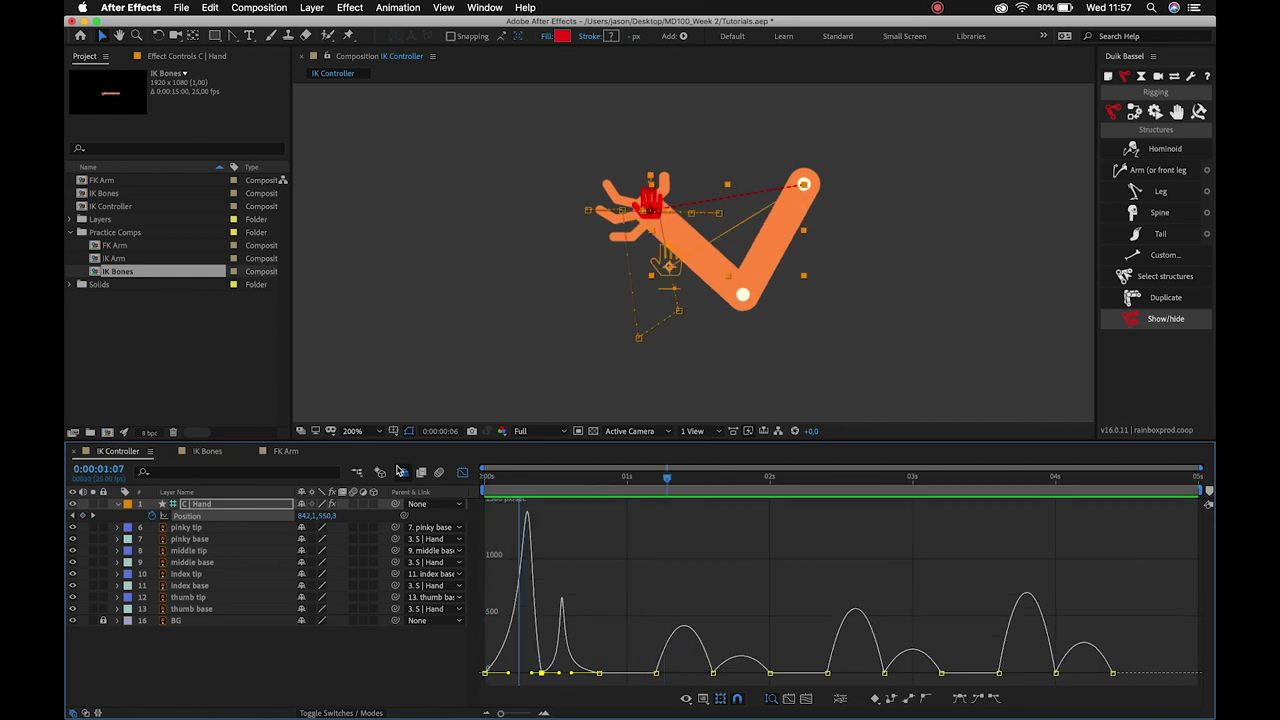
{"action": "key", "text": "space"}
{"action": "left_click_drag", "start_coordinate": [557, 676], "coordinate": [541, 673]}
{"action": "key", "text": "space"}
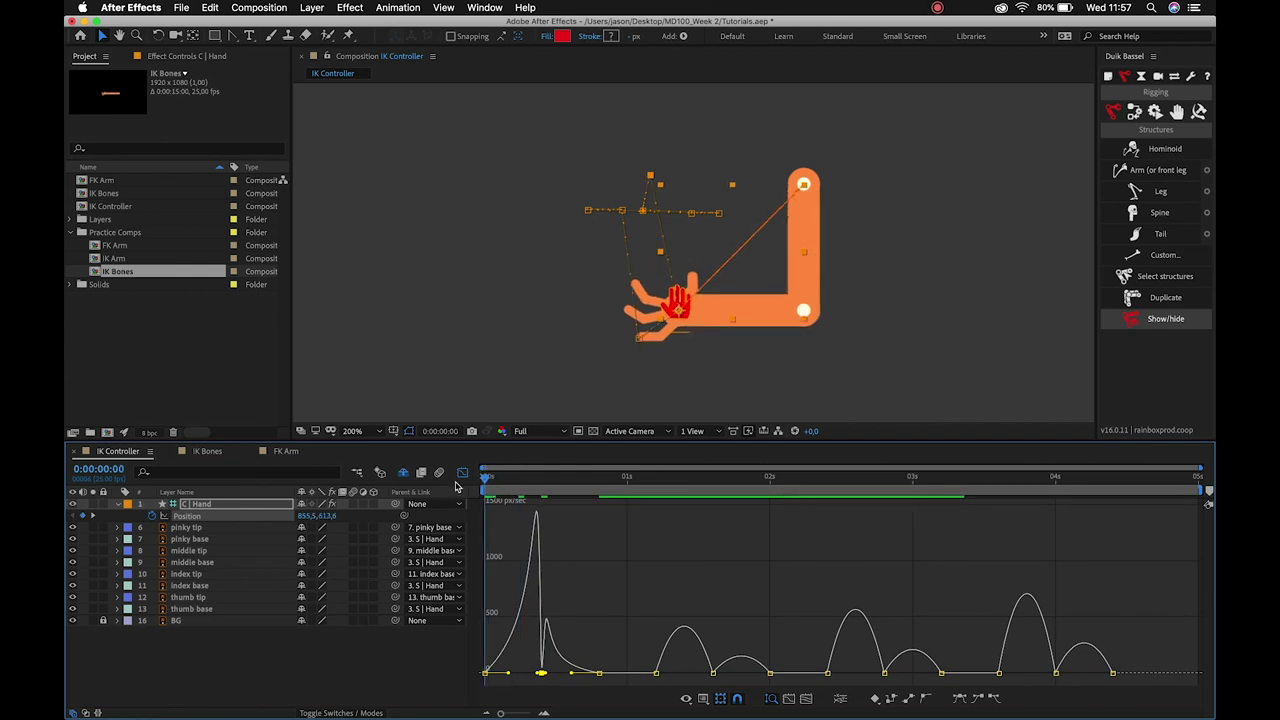
{"action": "key", "text": "space"}
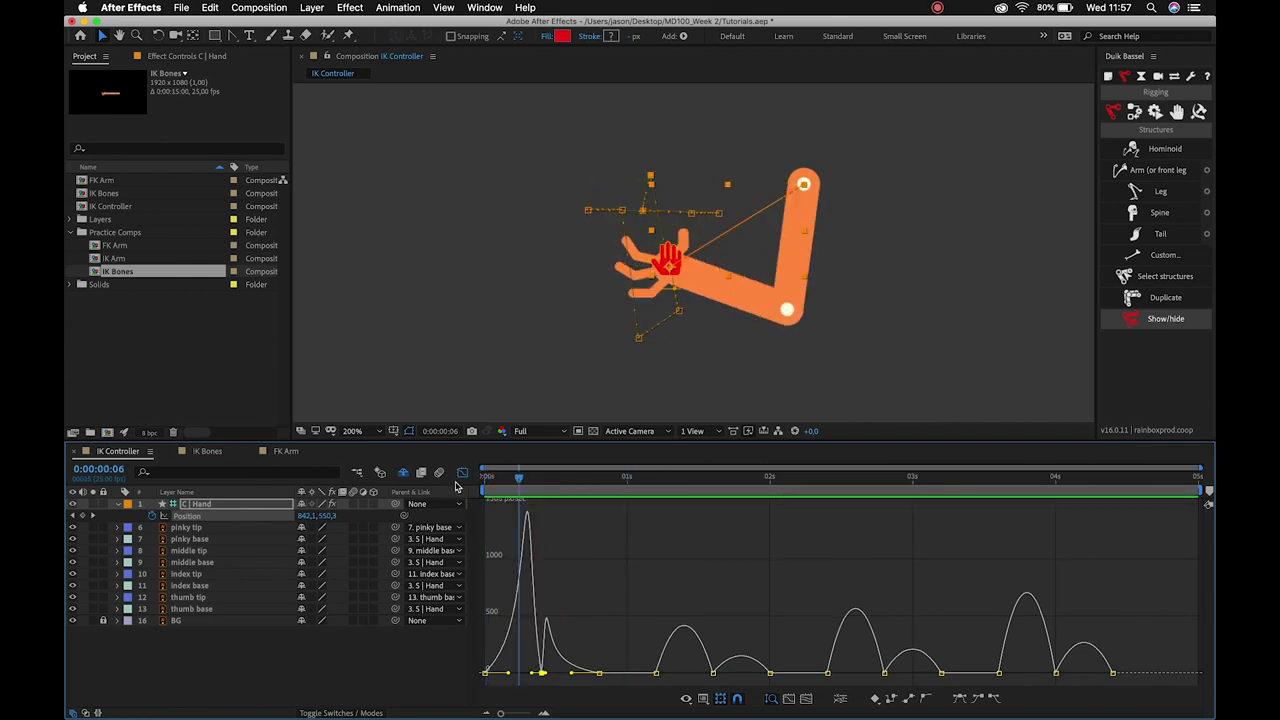
{"action": "key", "text": "space"}
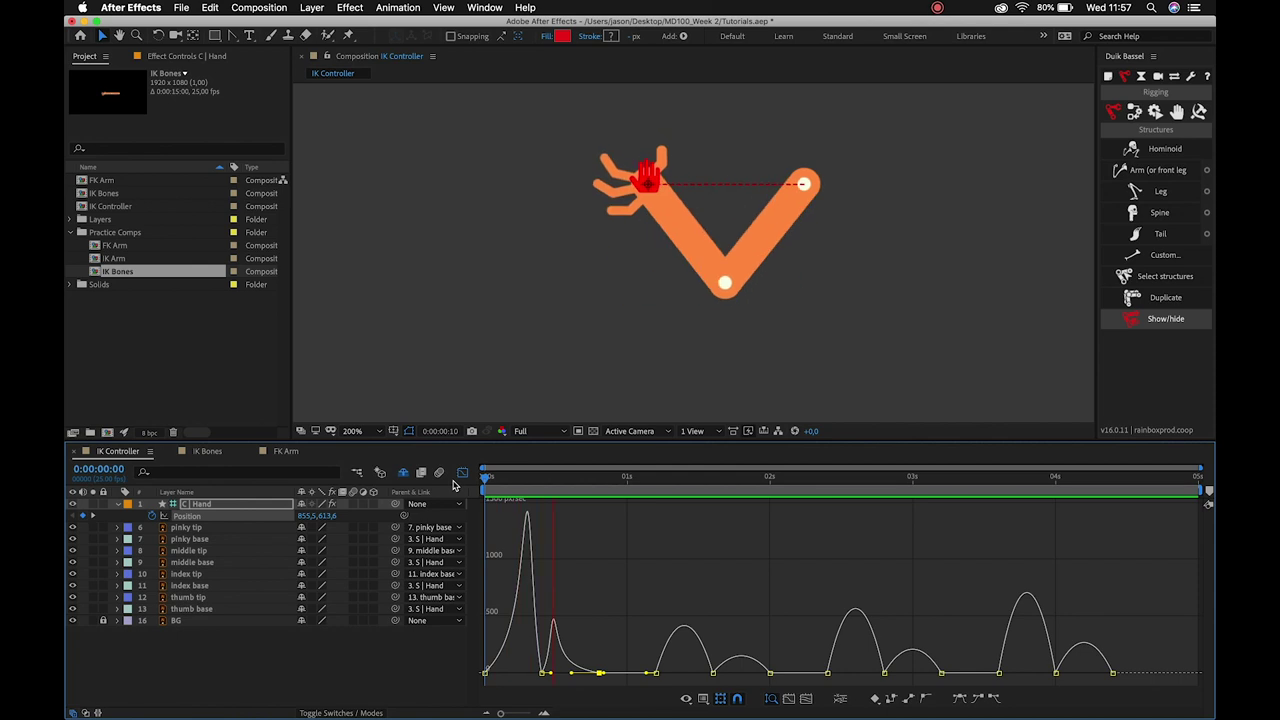
{"action": "key", "text": "space"}
{"action": "key", "text": "space"}
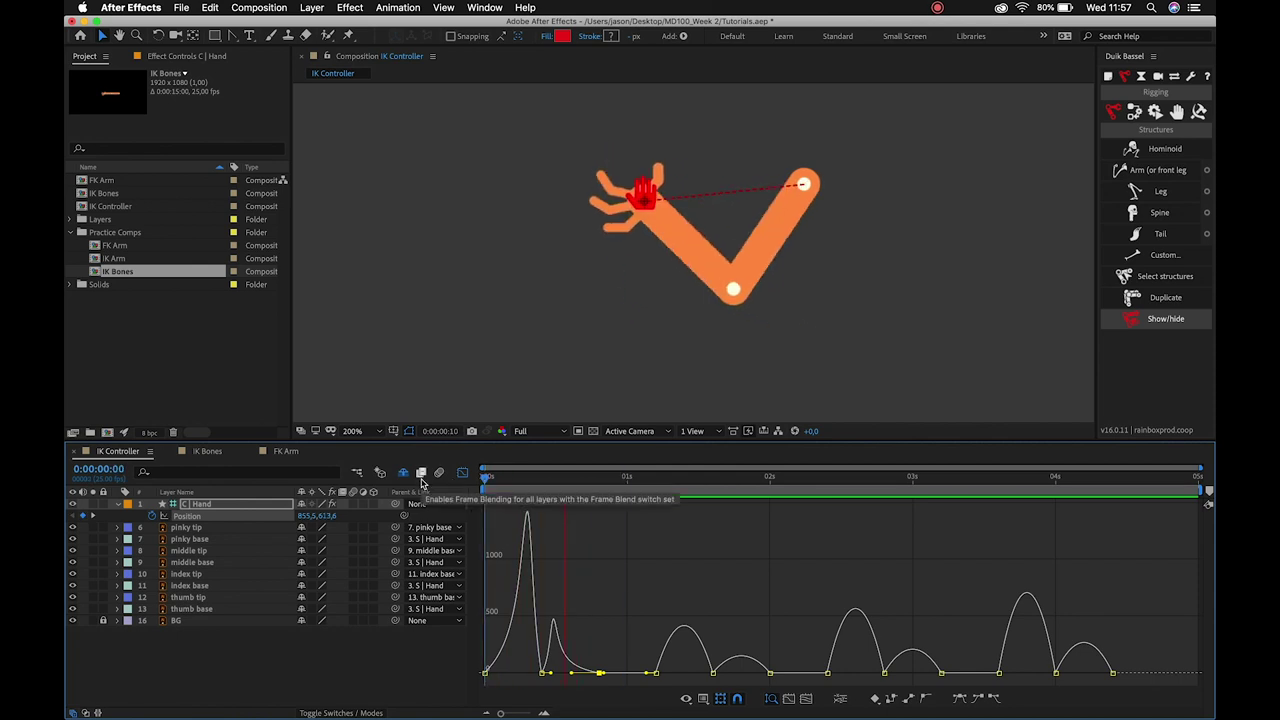
{"action": "key", "text": "space"}
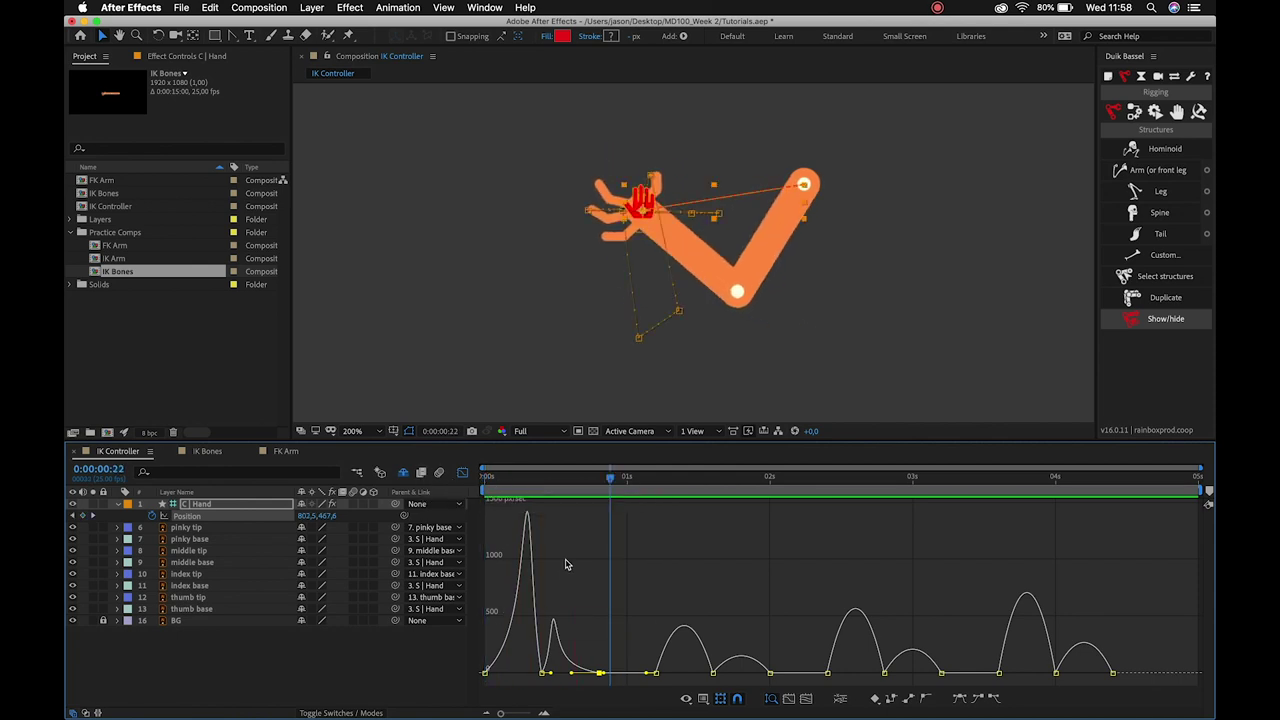
{"action": "key", "text": "space"}
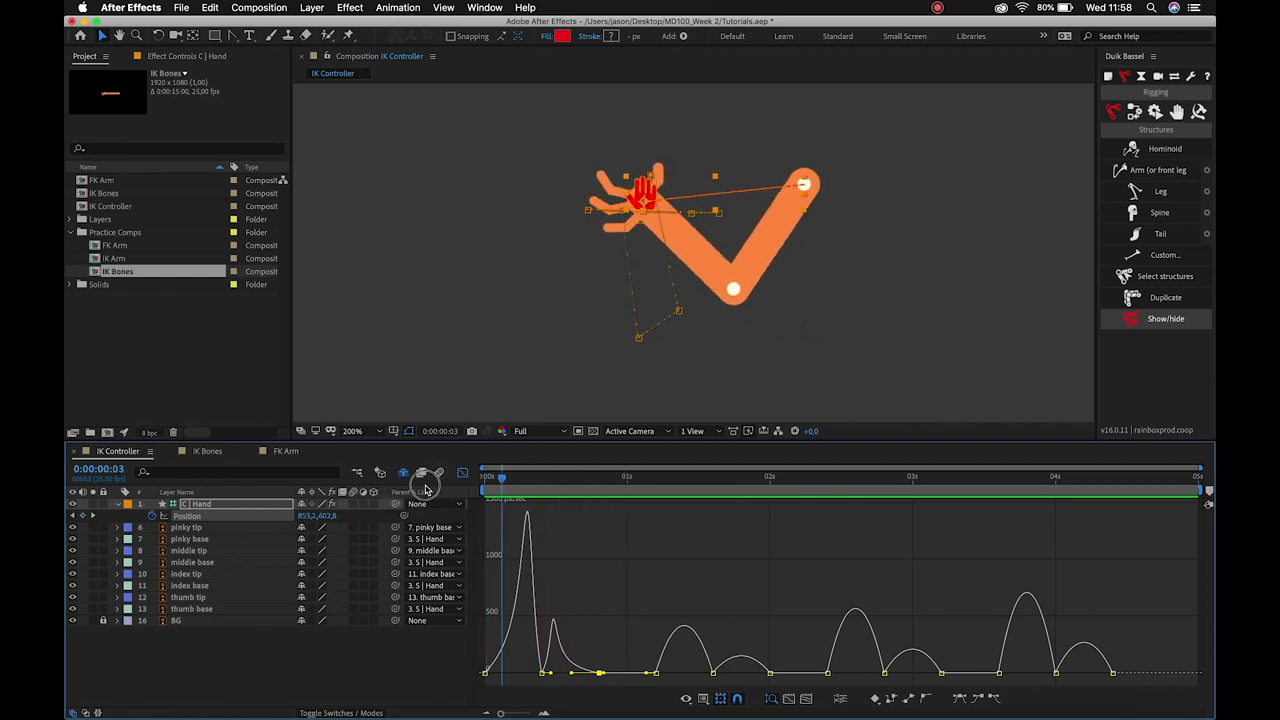
At 0:00:01:05, strengthen the ease on the next two hand position moves.
{"action": "key", "text": "space"}
{"action": "left_click", "coordinate": [657, 481]}
{"action": "left_click_drag", "start_coordinate": [662, 673], "coordinate": [745, 677]}
{"action": "left_click", "coordinate": [766, 675]}
{"action": "left_click_drag", "start_coordinate": [771, 674], "coordinate": [850, 674]}
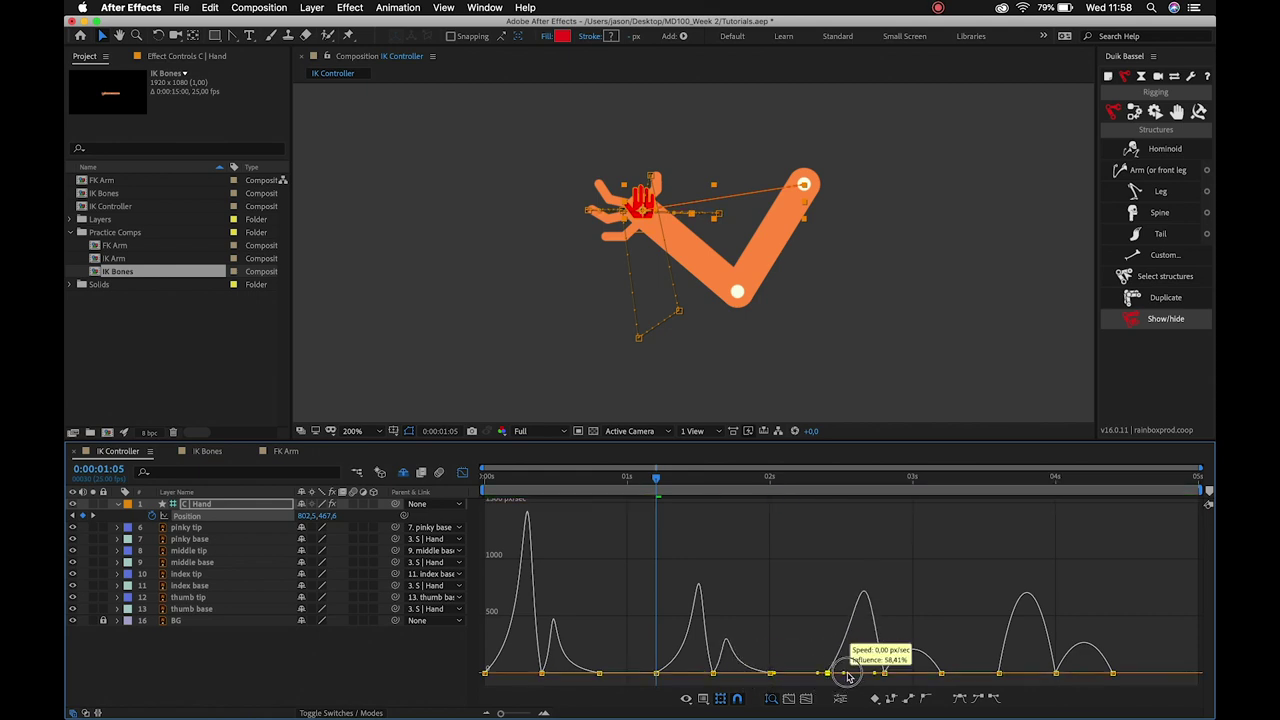
Sharpen the speed peaks around the 3:00, 3:15 and final keyframes near 4 seconds.
{"action": "left_click", "coordinate": [942, 674]}
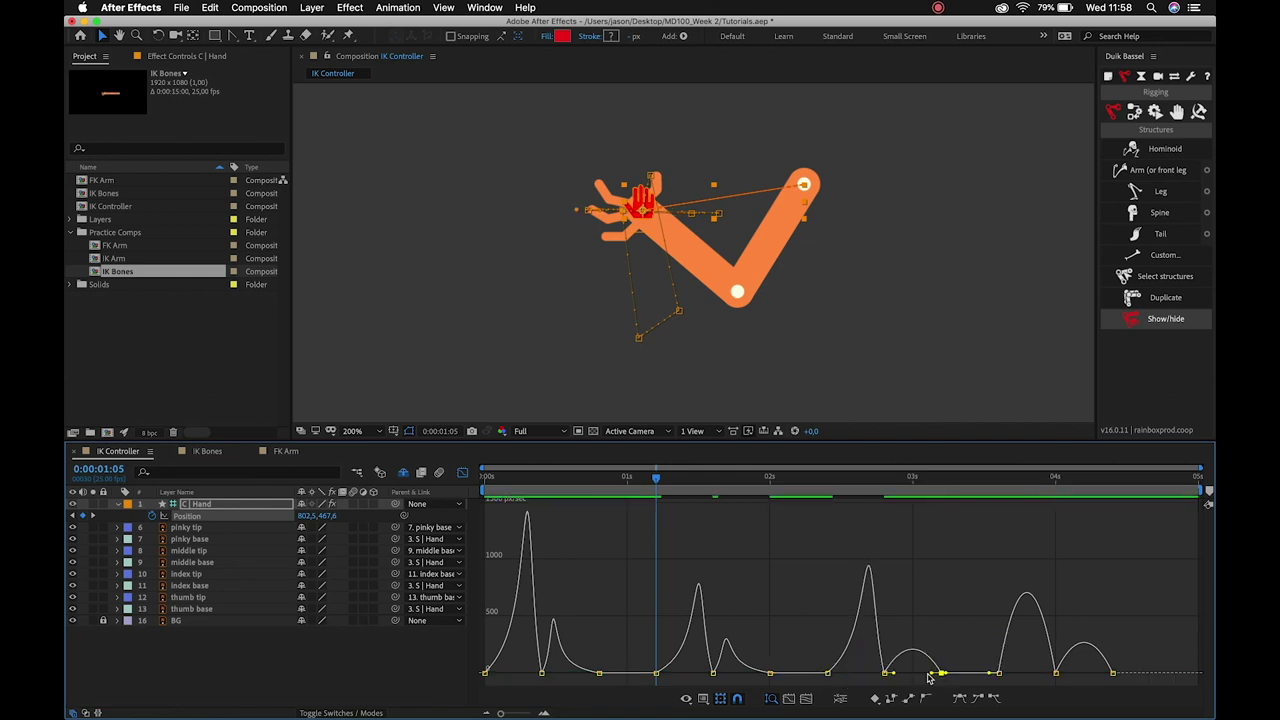
{"action": "left_click_drag", "start_coordinate": [931, 676], "coordinate": [918, 674]}
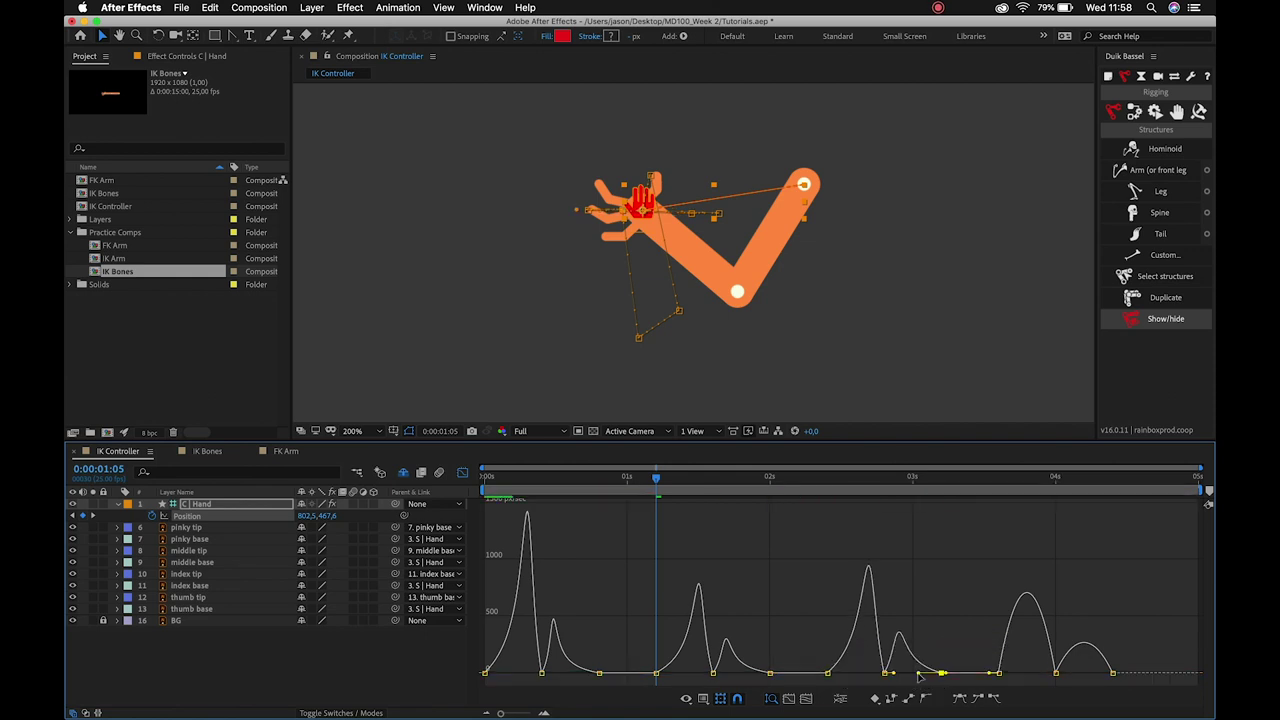
{"action": "left_click", "coordinate": [999, 674]}
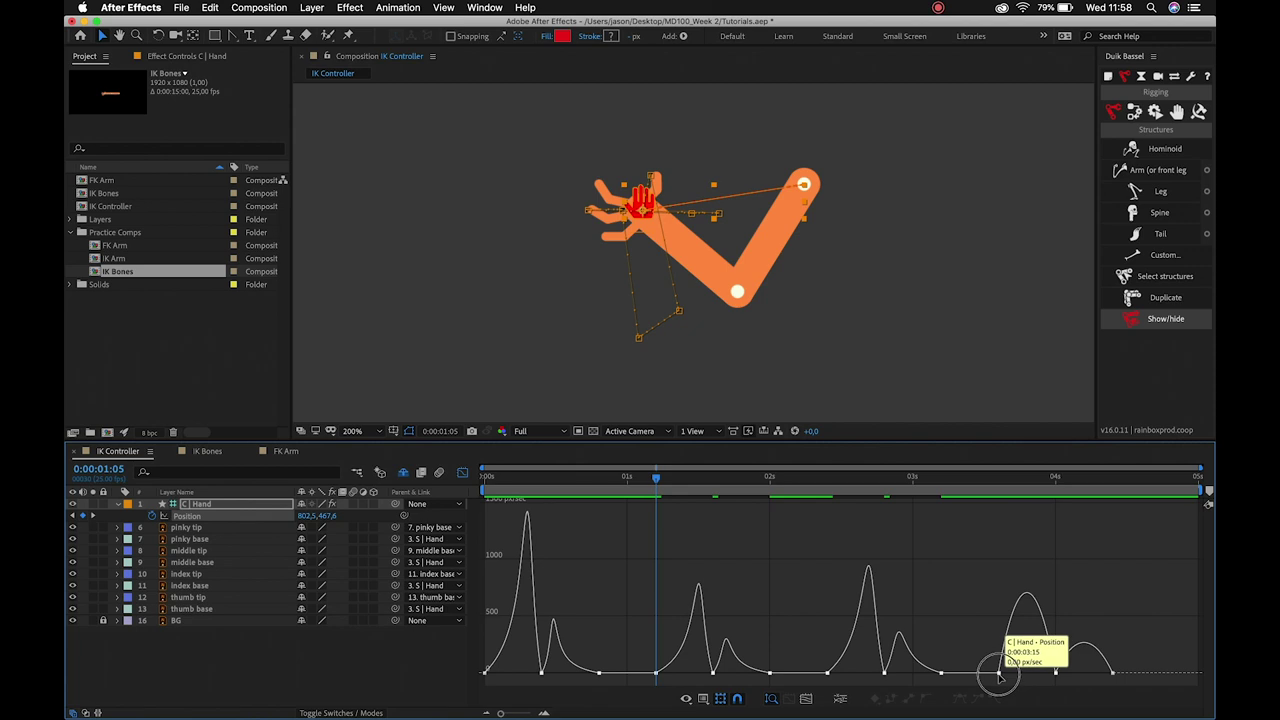
{"action": "left_click_drag", "start_coordinate": [1008, 675], "coordinate": [1016, 673]}
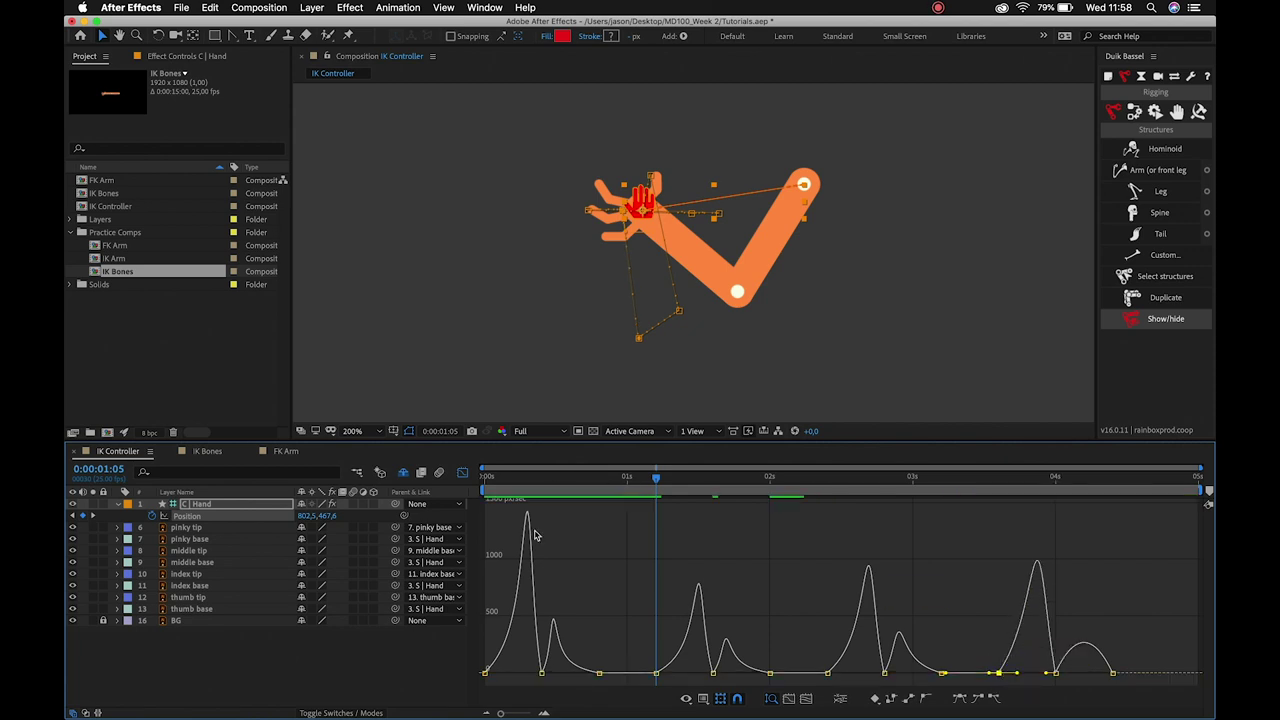
{"action": "left_click_drag", "start_coordinate": [1018, 675], "coordinate": [1021, 674]}
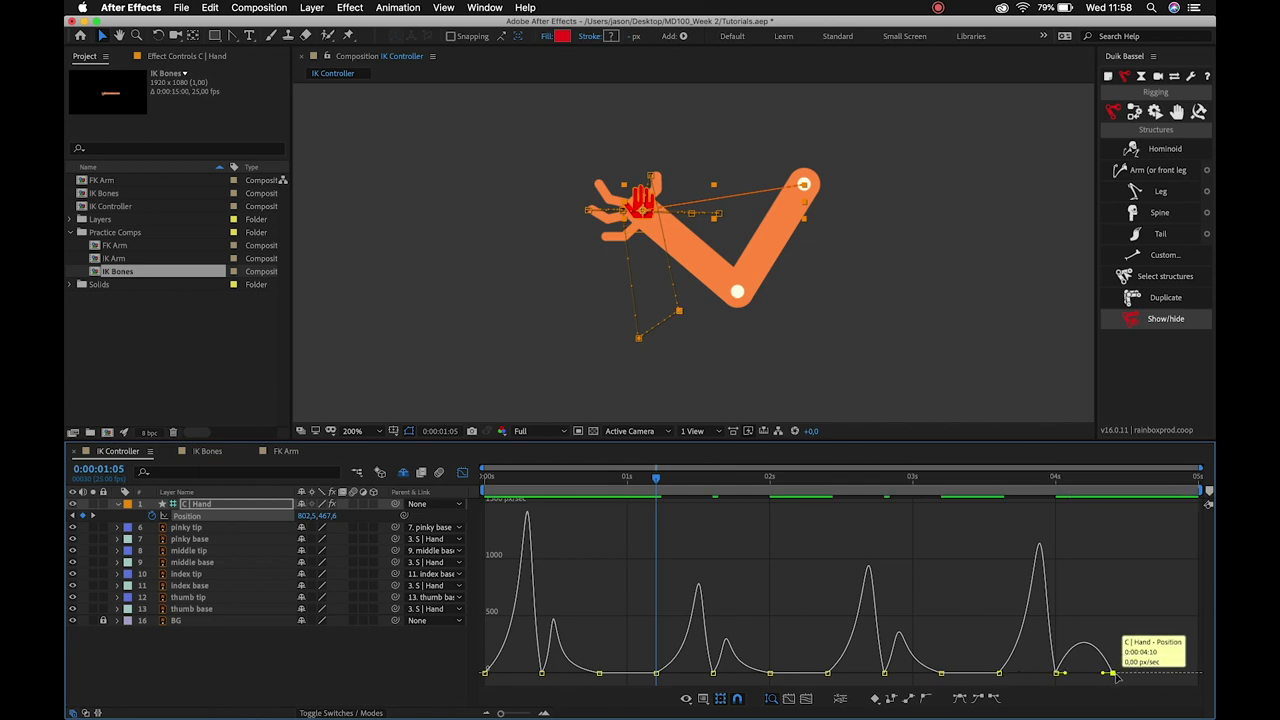
{"action": "left_click_drag", "start_coordinate": [1112, 674], "coordinate": [1088, 674]}
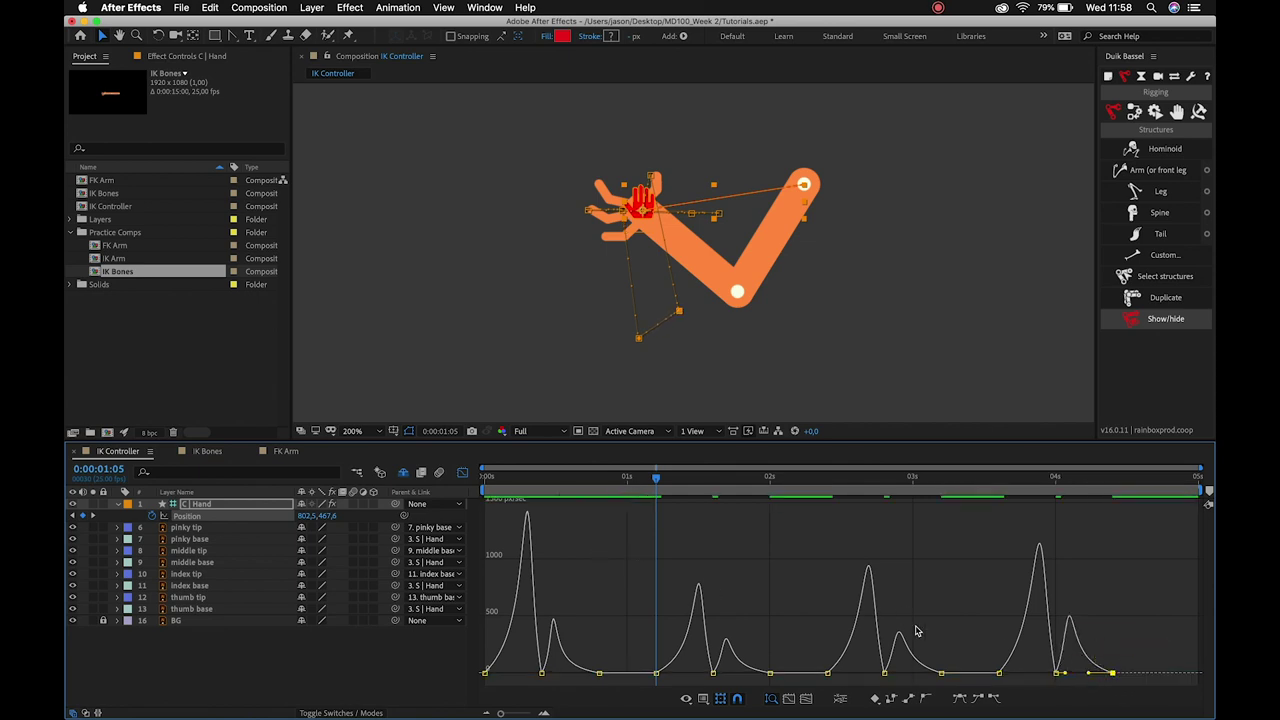
{"action": "left_click_drag", "start_coordinate": [1089, 676], "coordinate": [1093, 673]}
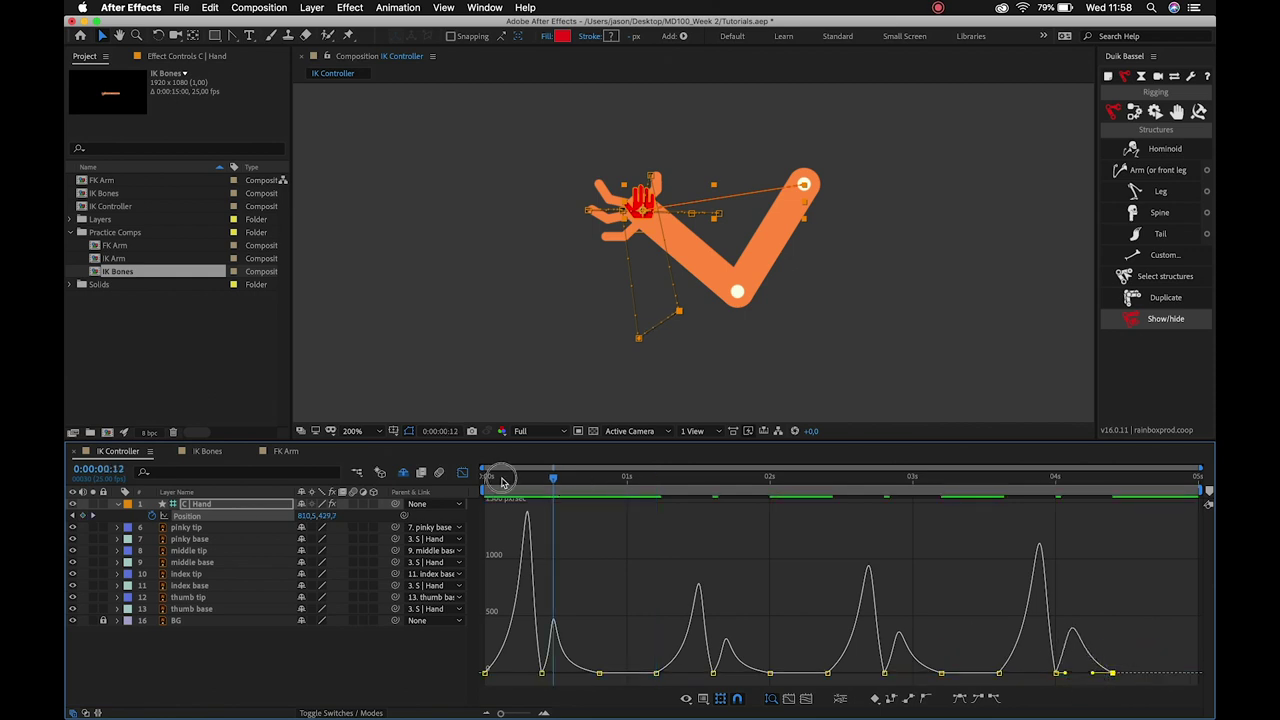
Play the eased animation, check the motion around 3:15, and return to the layer bar view.
{"action": "key", "text": "space"}
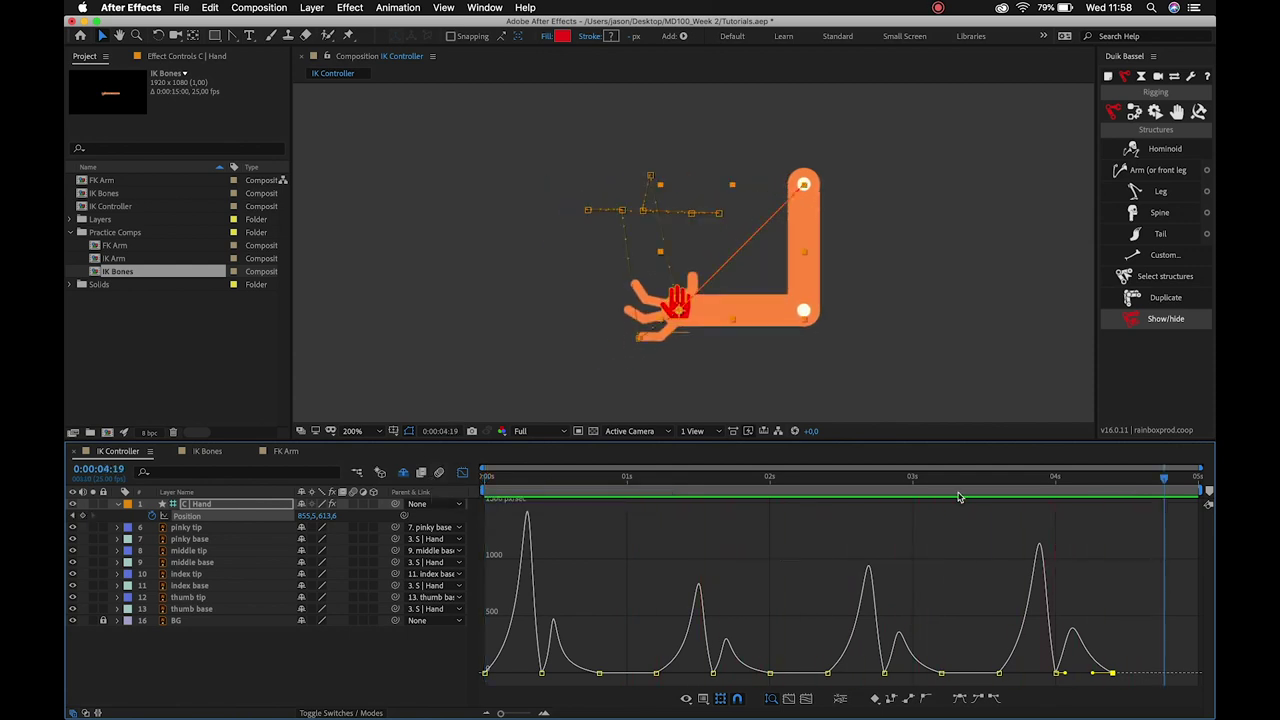
{"action": "mouse_move", "coordinate": [1010, 476]}
{"action": "left_mouse_down"}
{"action": "mouse_move", "coordinate": [998, 477]}
{"action": "mouse_move", "coordinate": [1073, 503]}
{"action": "mouse_move", "coordinate": [1001, 503]}
{"action": "left_mouse_up"}
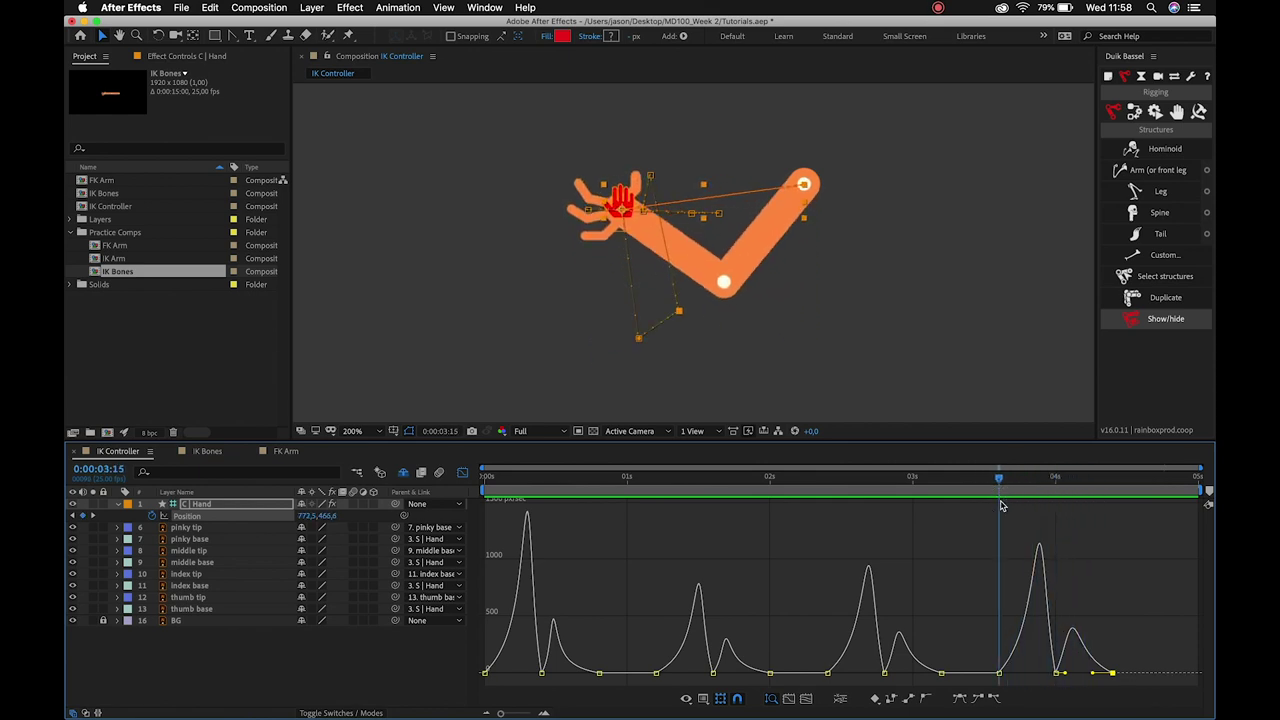
{"action": "key", "text": "space"}
{"action": "left_click", "coordinate": [810, 477]}
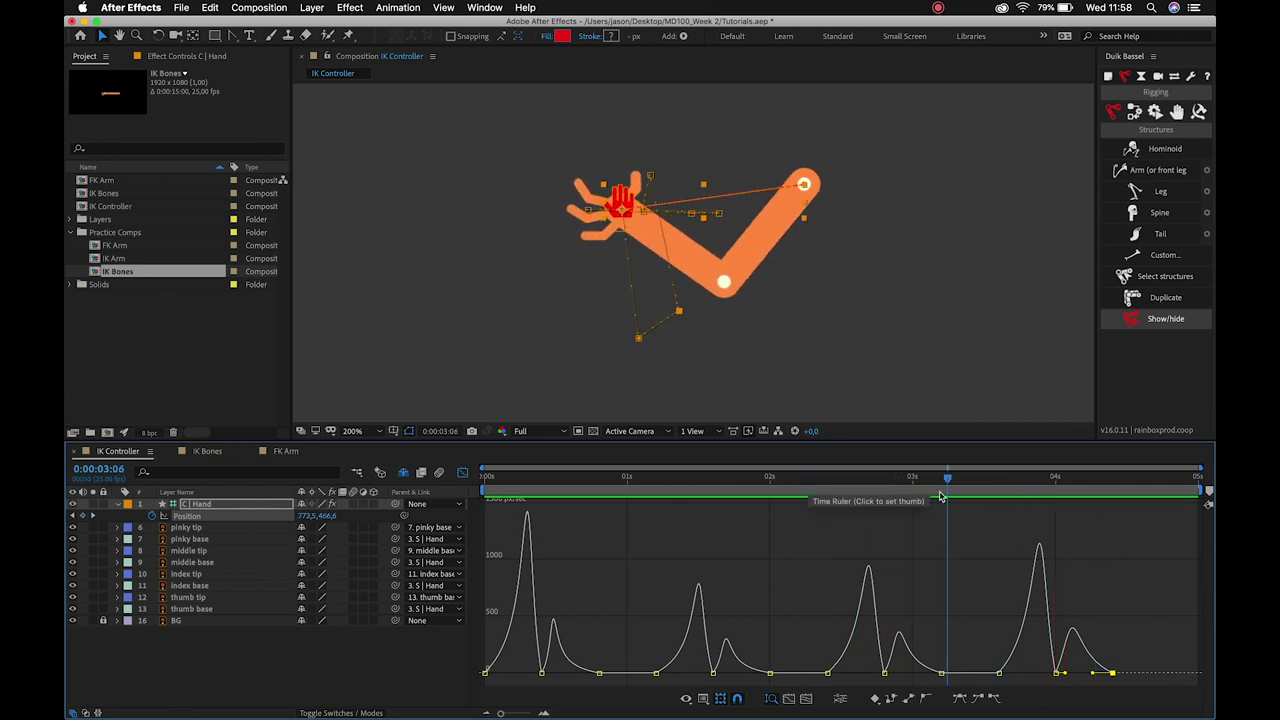
{"action": "left_click_drag", "start_coordinate": [991, 480], "coordinate": [1000, 482]}
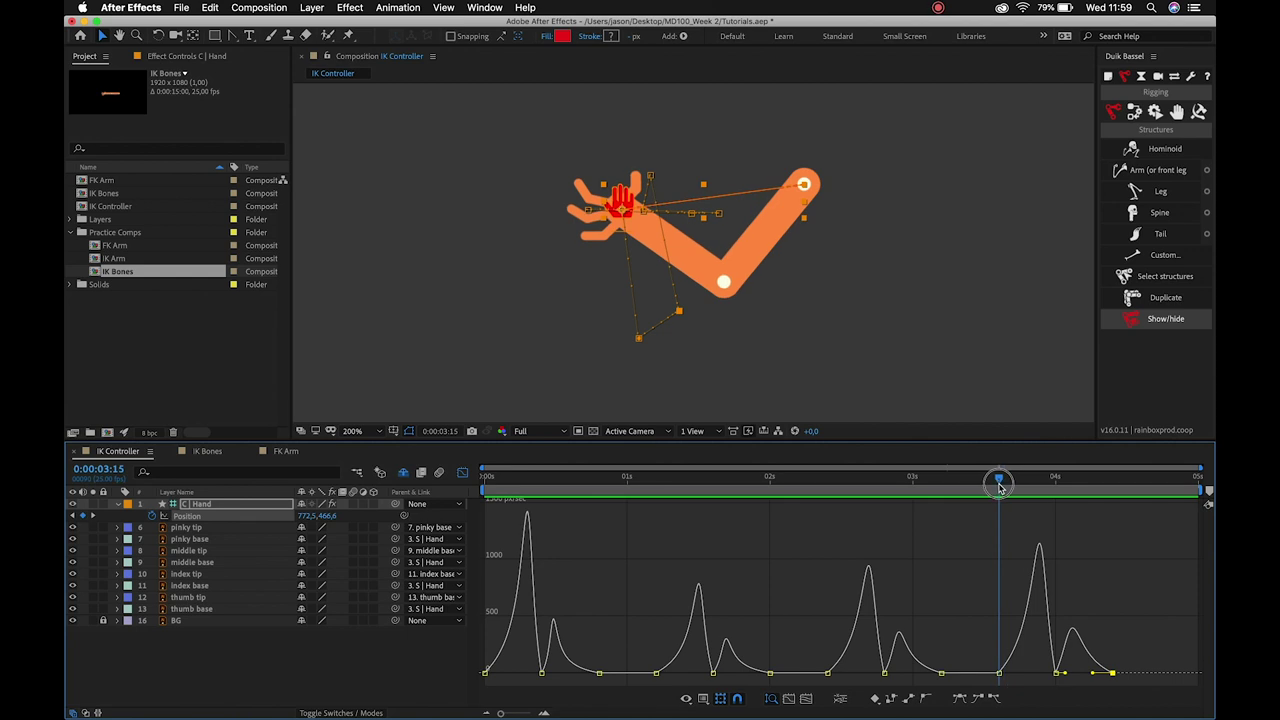
{"action": "left_click", "coordinate": [462, 474]}
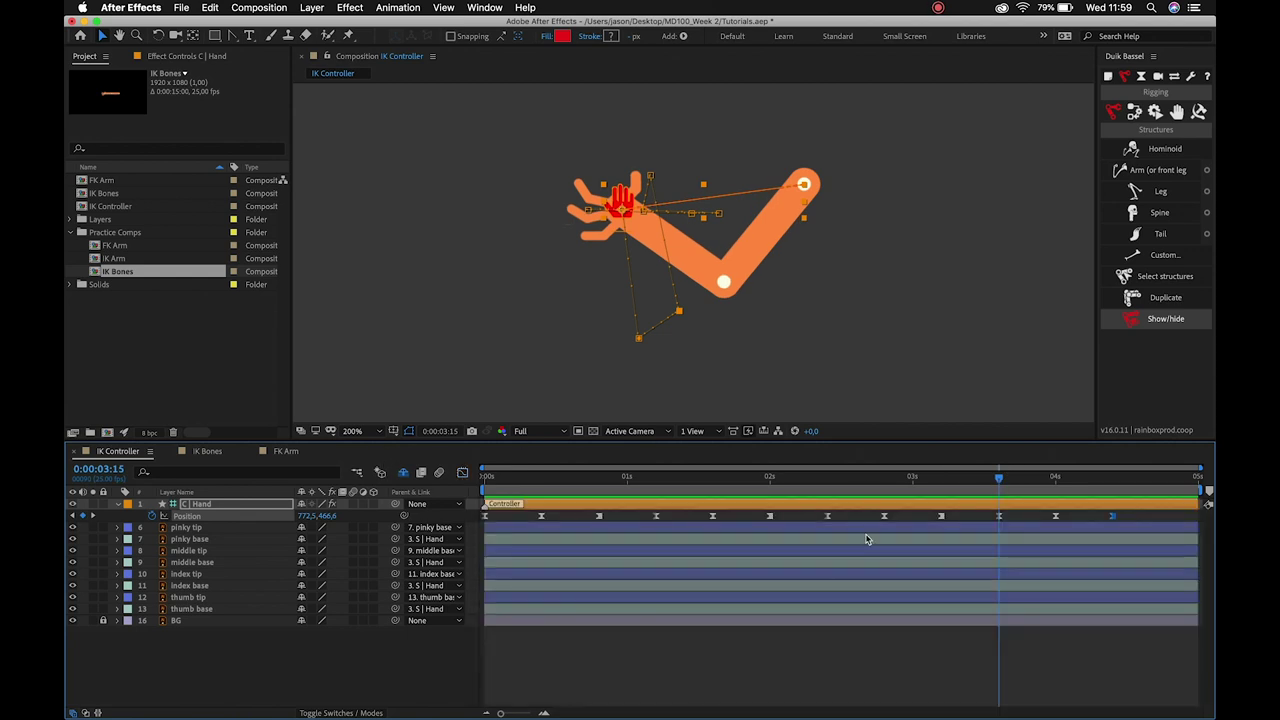
Preview the arm, then at 4:10 pull the hand controller up and right to bend it.
{"action": "left_click_drag", "start_coordinate": [497, 478], "coordinate": [432, 484]}
{"action": "key", "text": "space"}
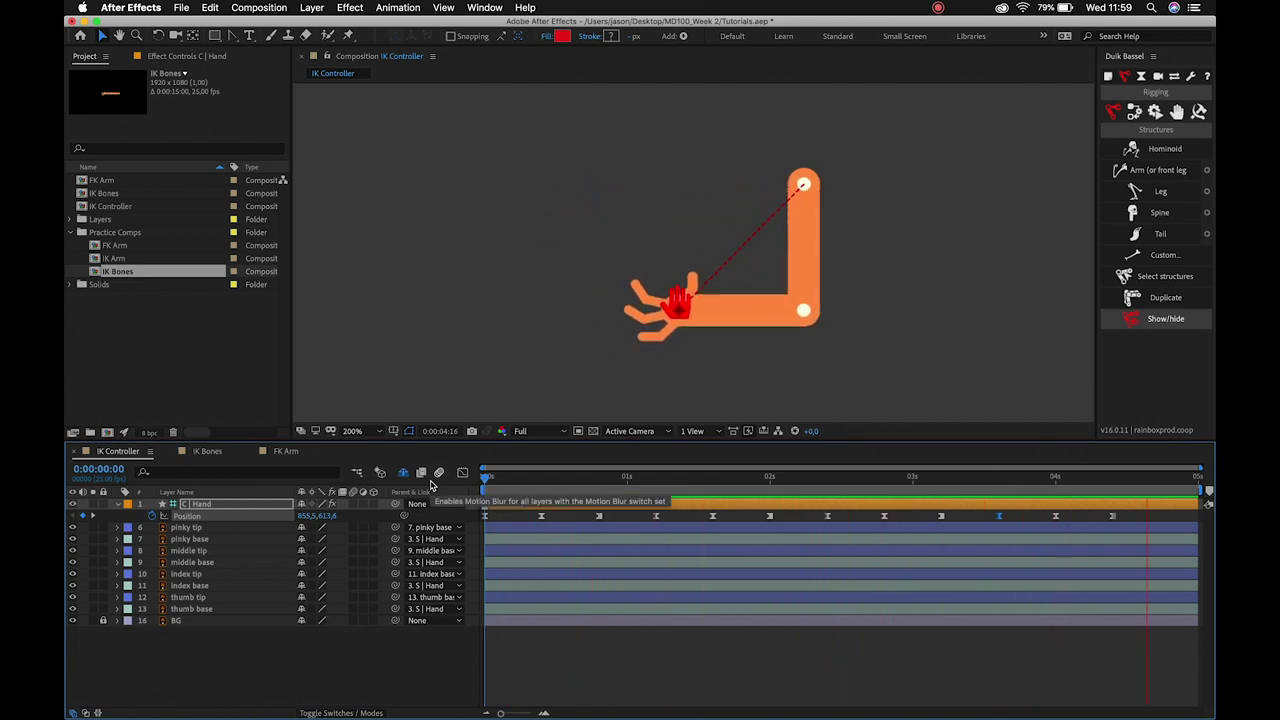
{"action": "key", "text": "space"}
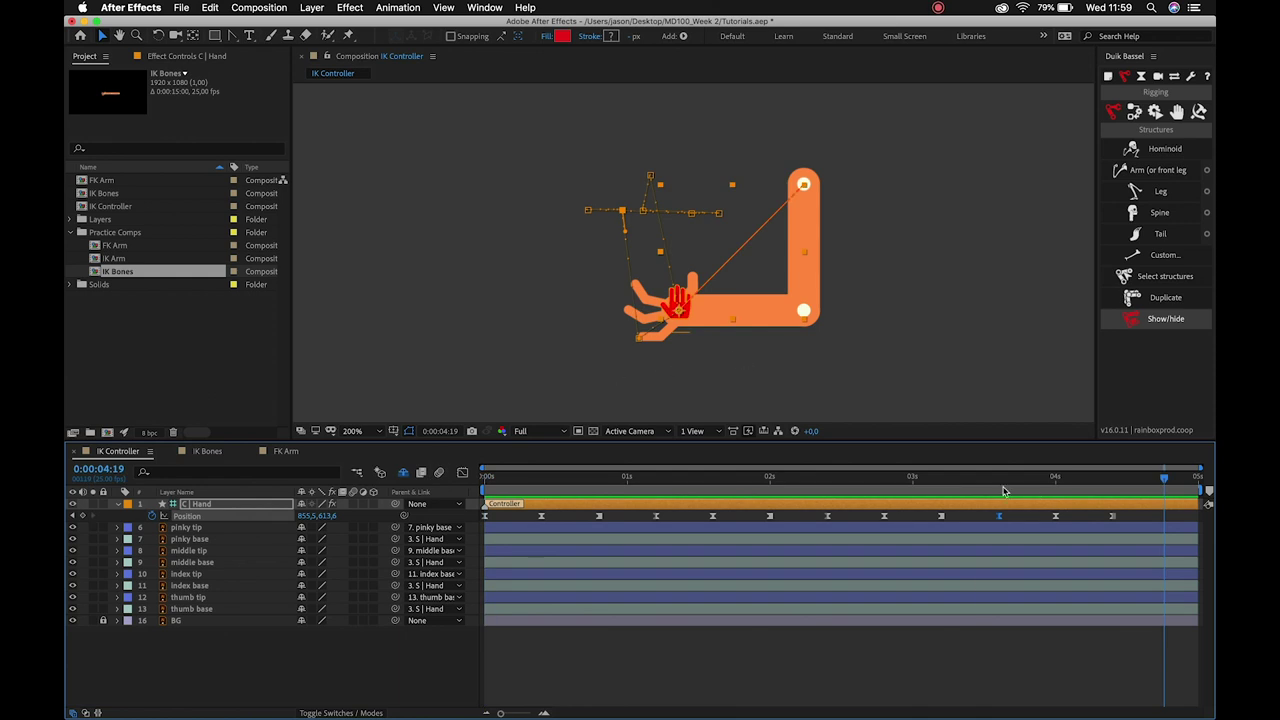
{"action": "left_click", "coordinate": [999, 481]}
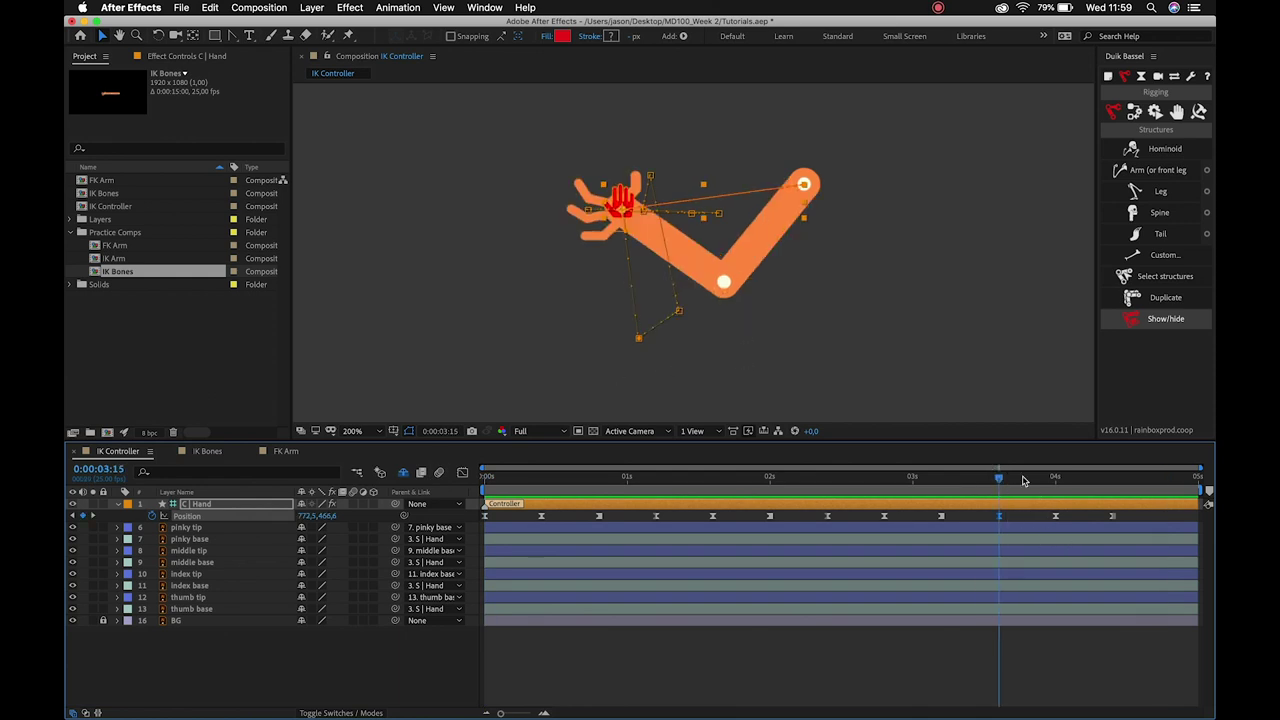
{"action": "left_click_drag", "start_coordinate": [999, 481], "coordinate": [1056, 492]}
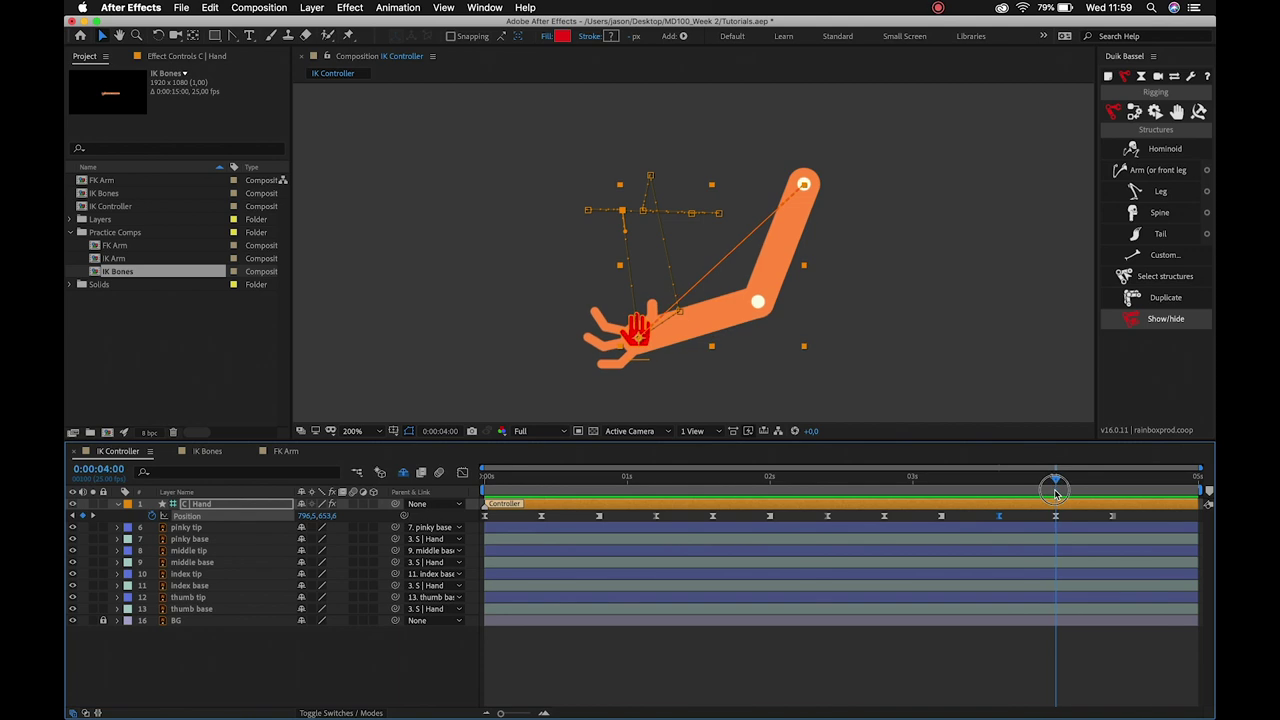
{"action": "left_click", "coordinate": [1057, 516]}
{"action": "mouse_move", "coordinate": [1056, 480]}
{"action": "left_mouse_down"}
{"action": "mouse_move", "coordinate": [1112, 482]}
{"action": "mouse_move", "coordinate": [1056, 479]}
{"action": "left_mouse_up"}
{"action": "mouse_move", "coordinate": [640, 345]}
{"action": "left_mouse_down"}
{"action": "mouse_move", "coordinate": [668, 312]}
{"action": "mouse_move", "coordinate": [680, 321]}
{"action": "left_mouse_up"}
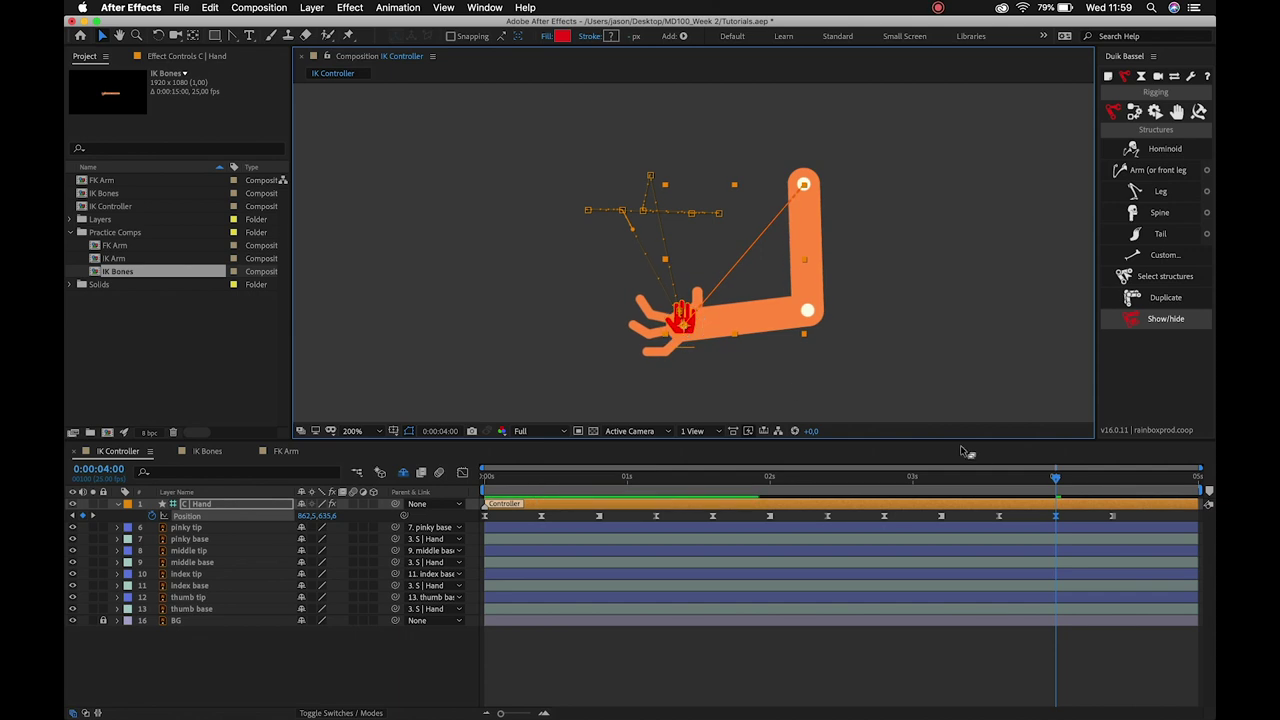
Preview again from the start, save Tutorials.aep, and lock the C | Hand layer.
{"action": "left_click", "coordinate": [896, 480]}
{"action": "key", "text": "space"}
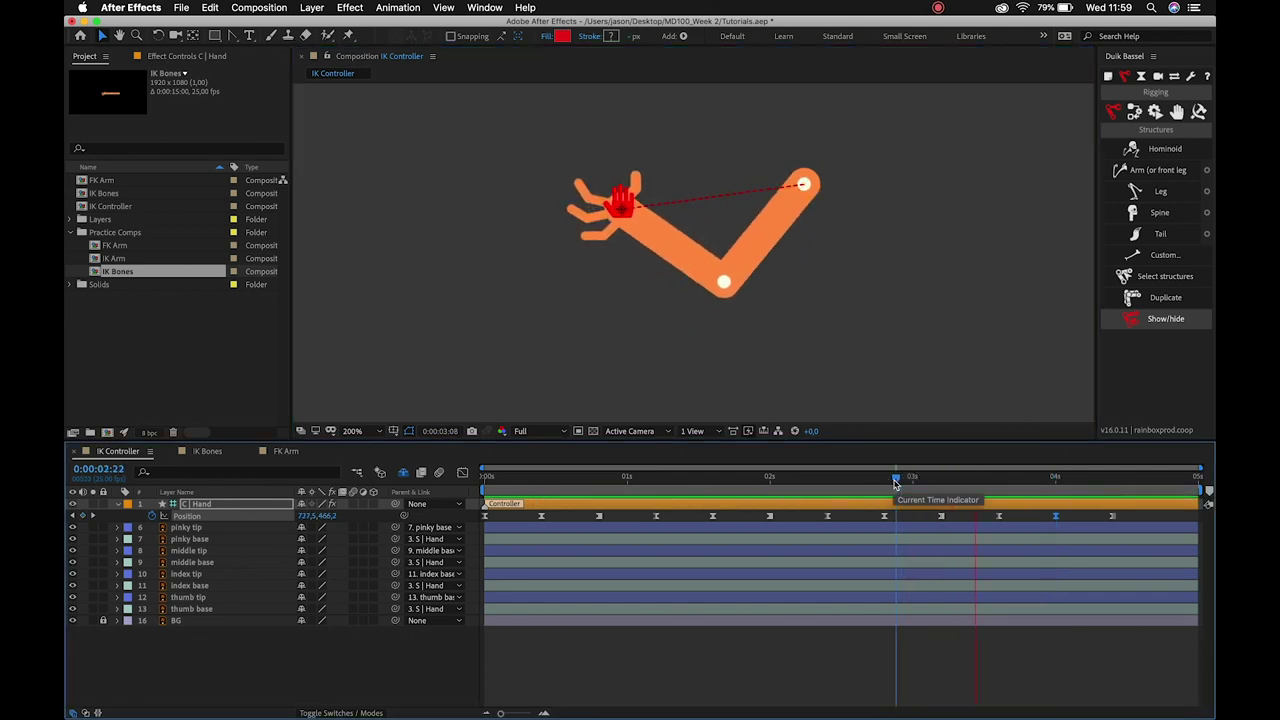
{"action": "left_click_drag", "start_coordinate": [896, 484], "coordinate": [1056, 482]}
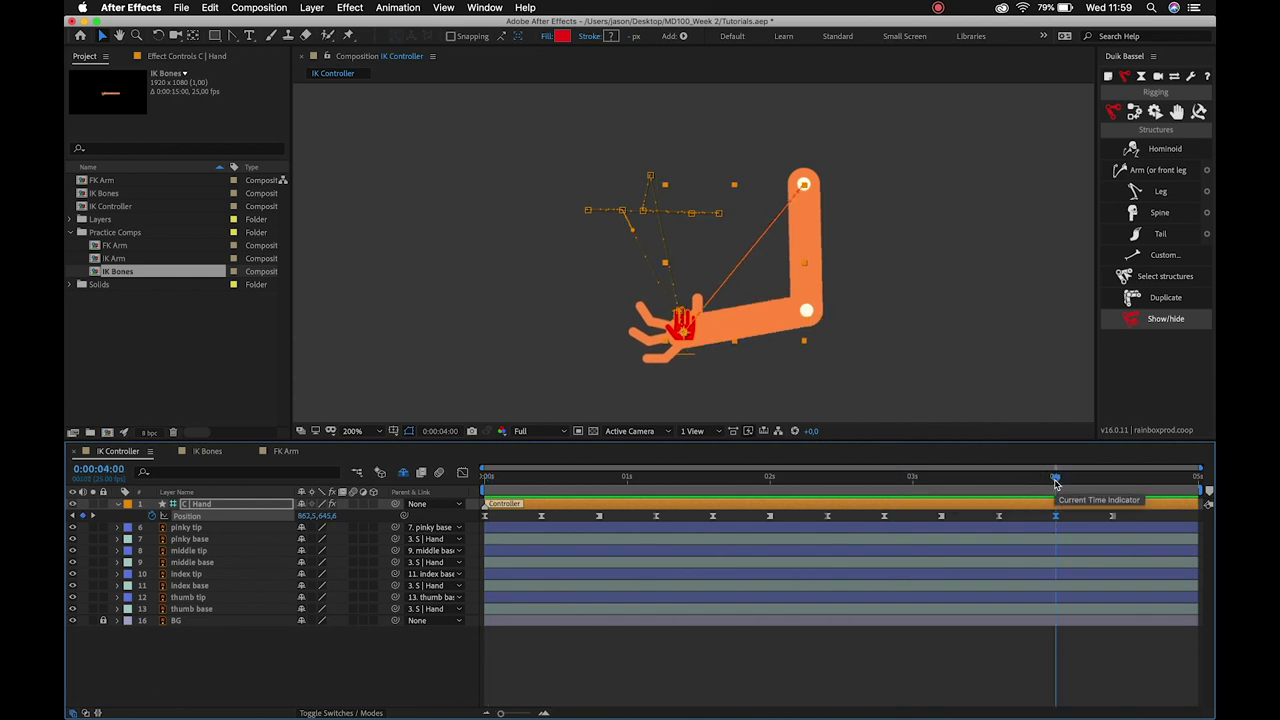
{"action": "key", "text": "Home"}
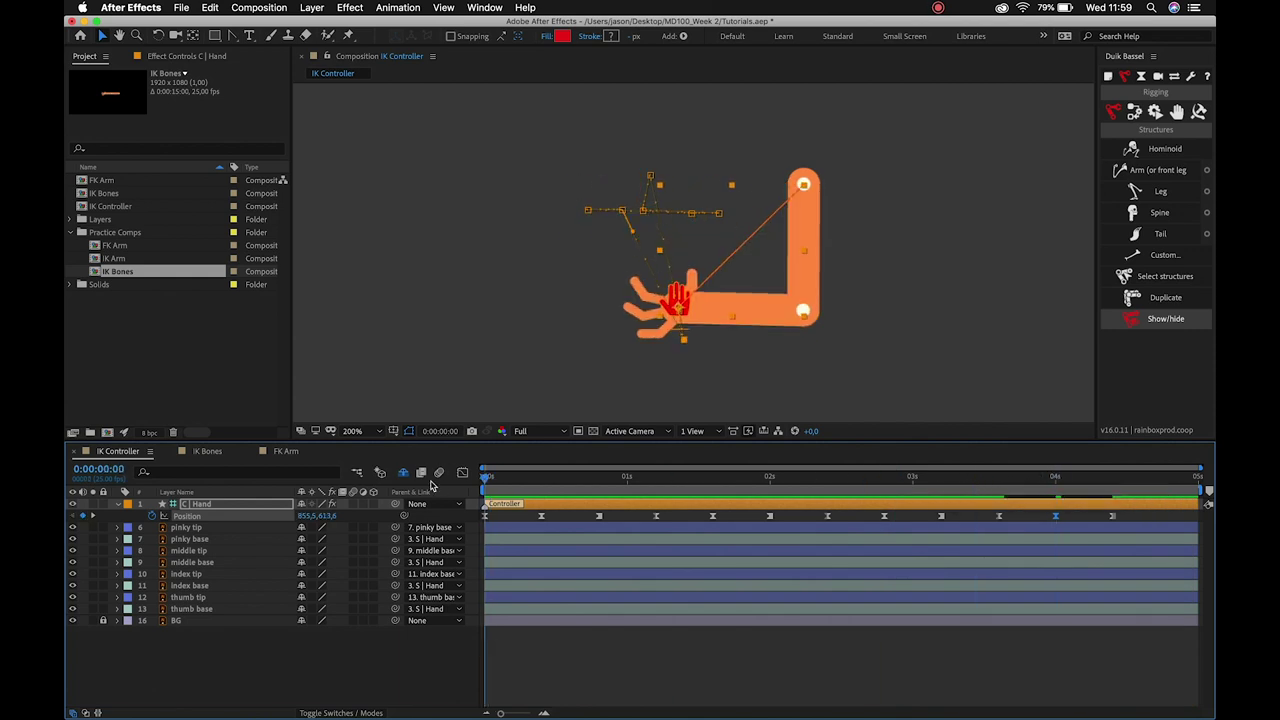
{"action": "key", "text": "space"}
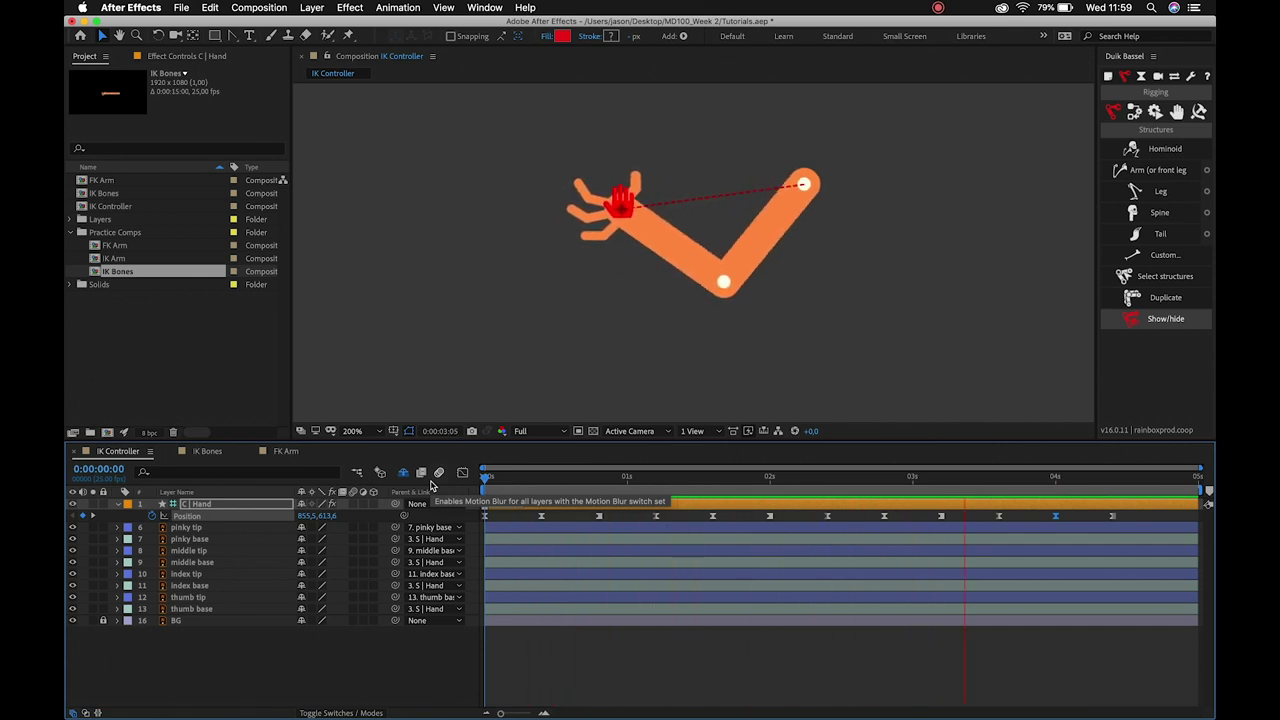
{"action": "key", "text": "space"}
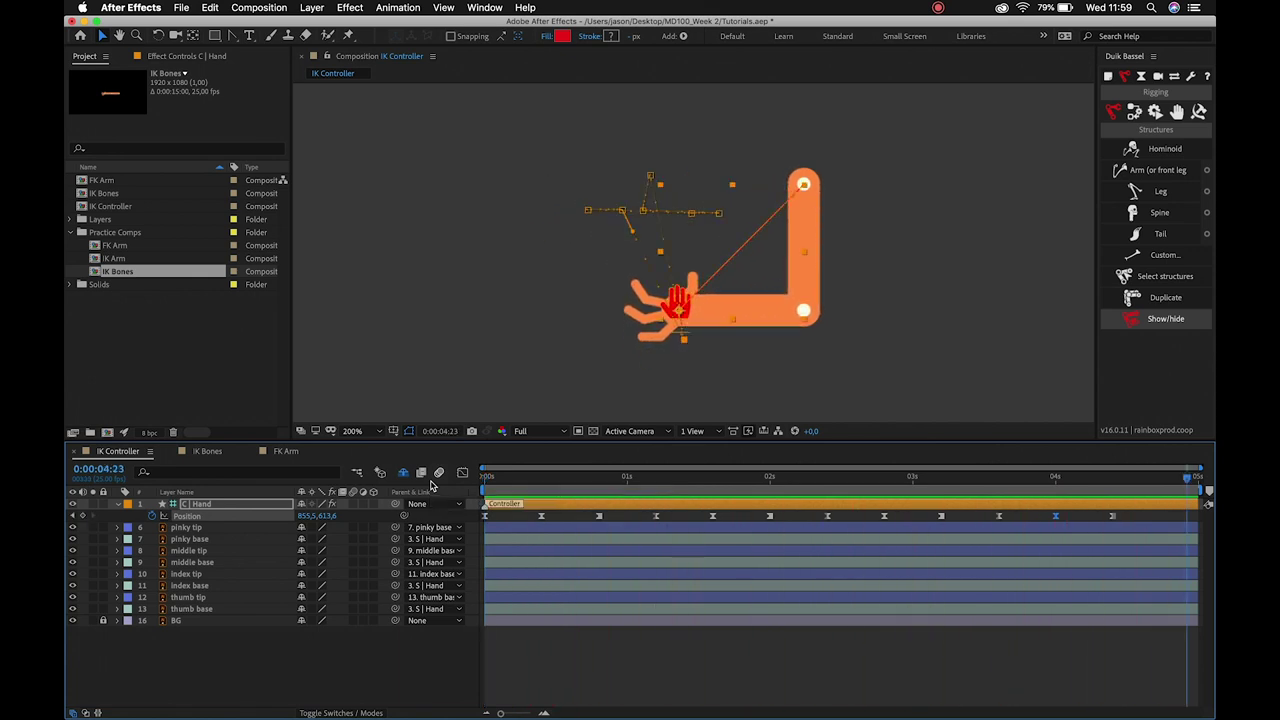
{"action": "key", "text": "cmd+s"}
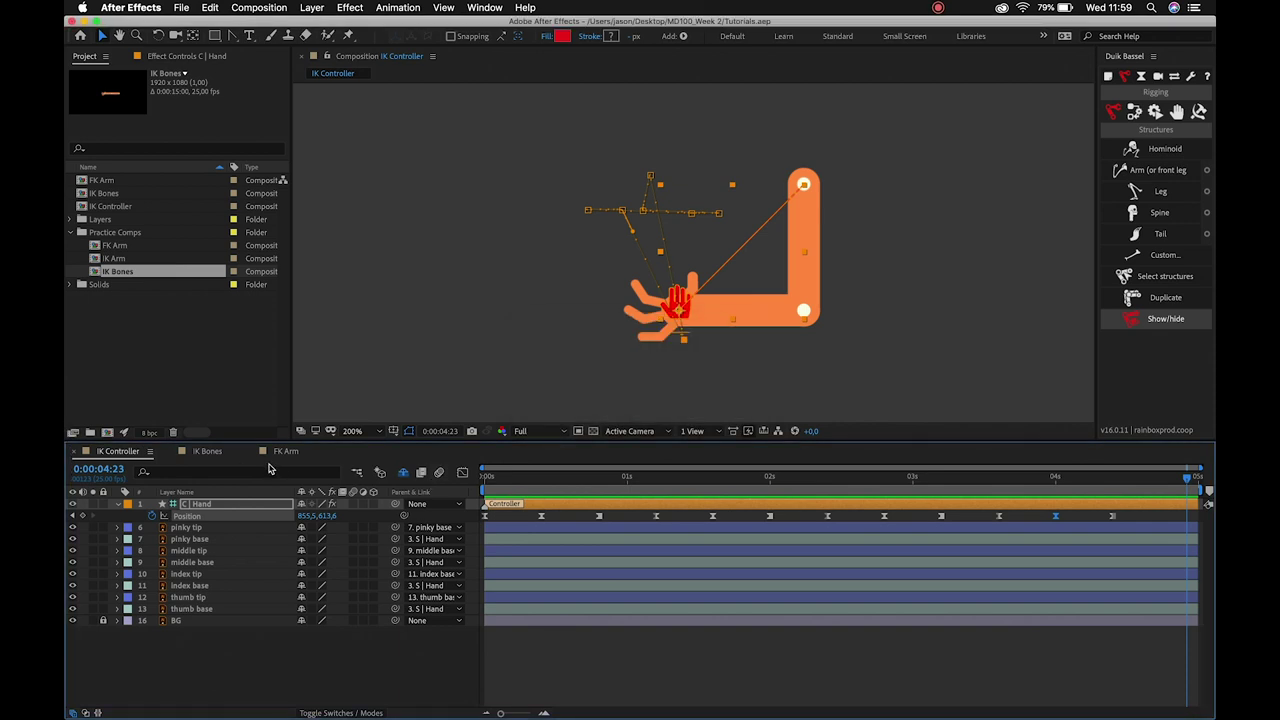
{"action": "left_click_drag", "start_coordinate": [503, 481], "coordinate": [477, 481]}
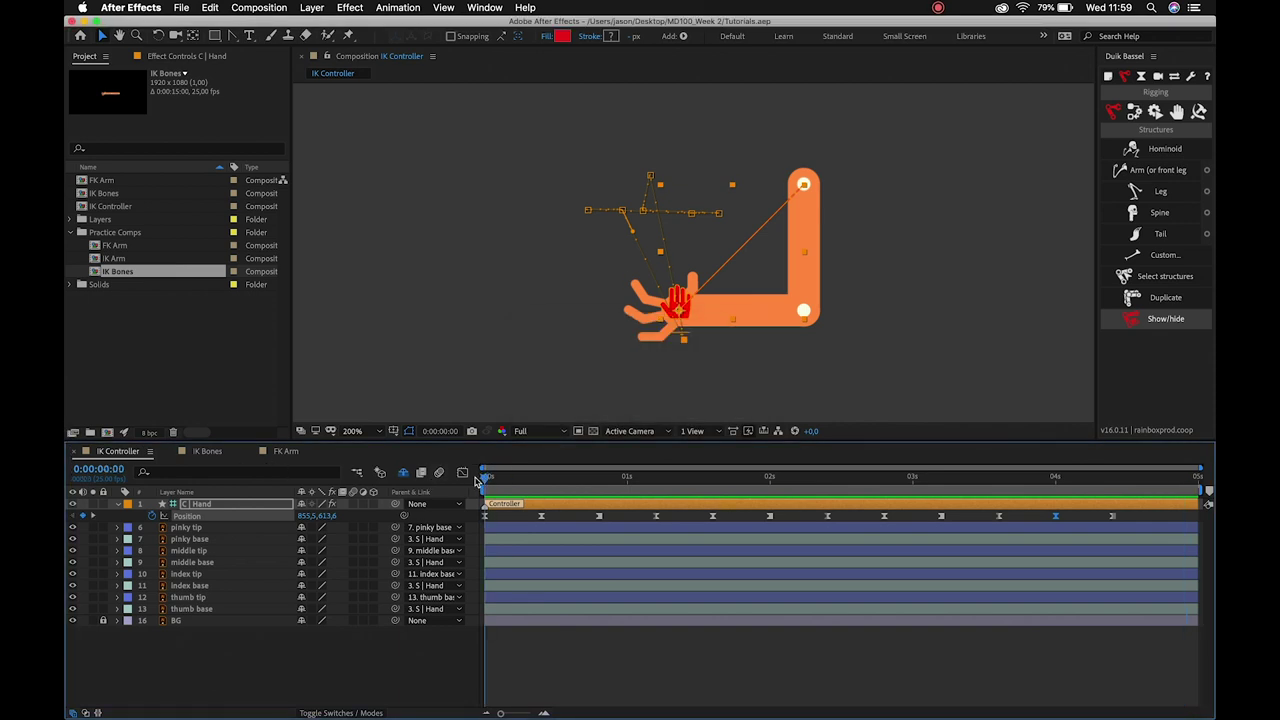
{"action": "left_click", "coordinate": [102, 503]}
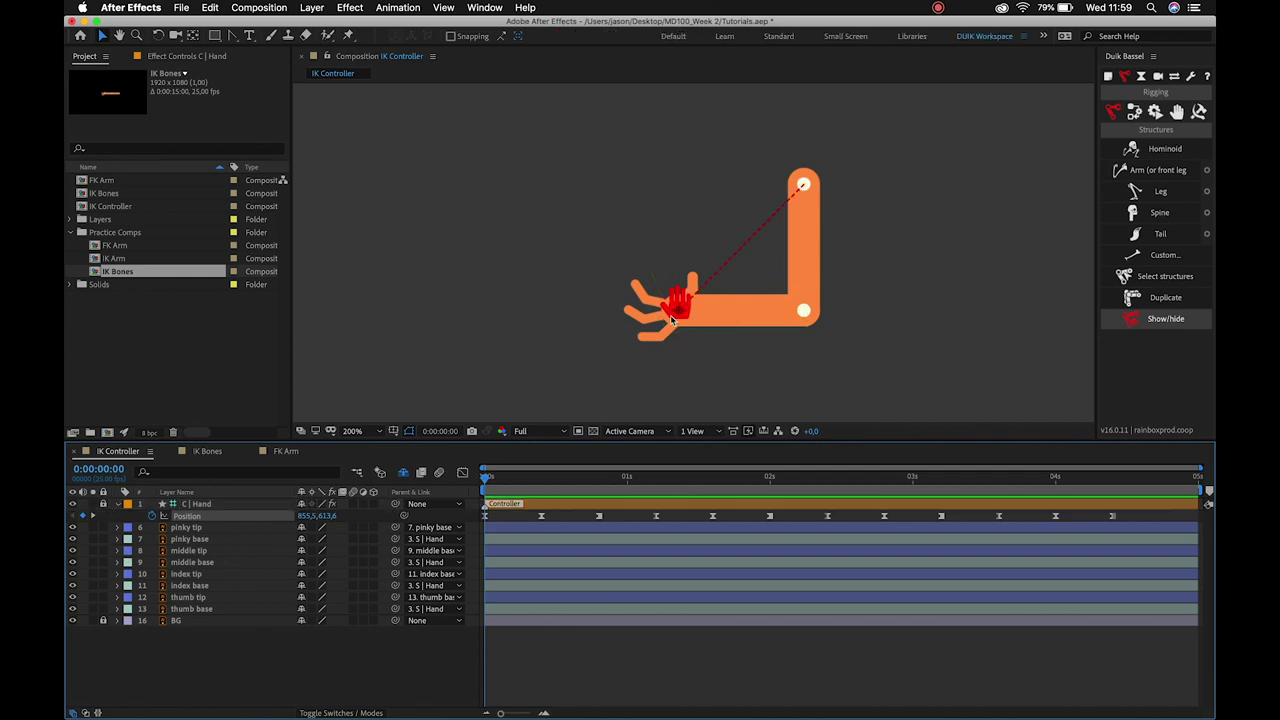
Hide the C | Hand controller in the viewer and check the arm pose over the first frames.
{"action": "left_click", "coordinate": [73, 504]}
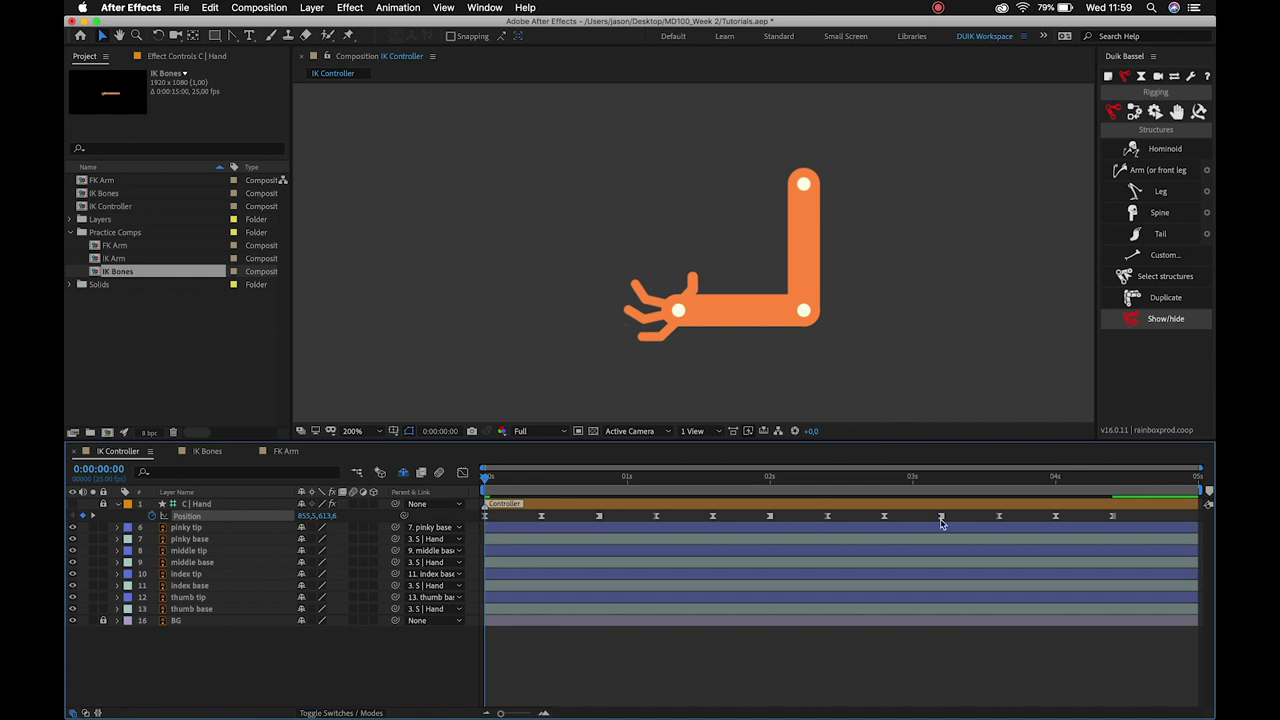
{"action": "left_click", "coordinate": [521, 479]}
{"action": "mouse_move", "coordinate": [524, 481]}
{"action": "left_mouse_down"}
{"action": "mouse_move", "coordinate": [563, 480]}
{"action": "mouse_move", "coordinate": [480, 478]}
{"action": "left_mouse_up"}
Make the pinky, middle, index and thumb tip layers shy to remove them from the timeline list.
{"action": "left_click", "coordinate": [229, 531]}
{"action": "left_click", "coordinate": [230, 541]}
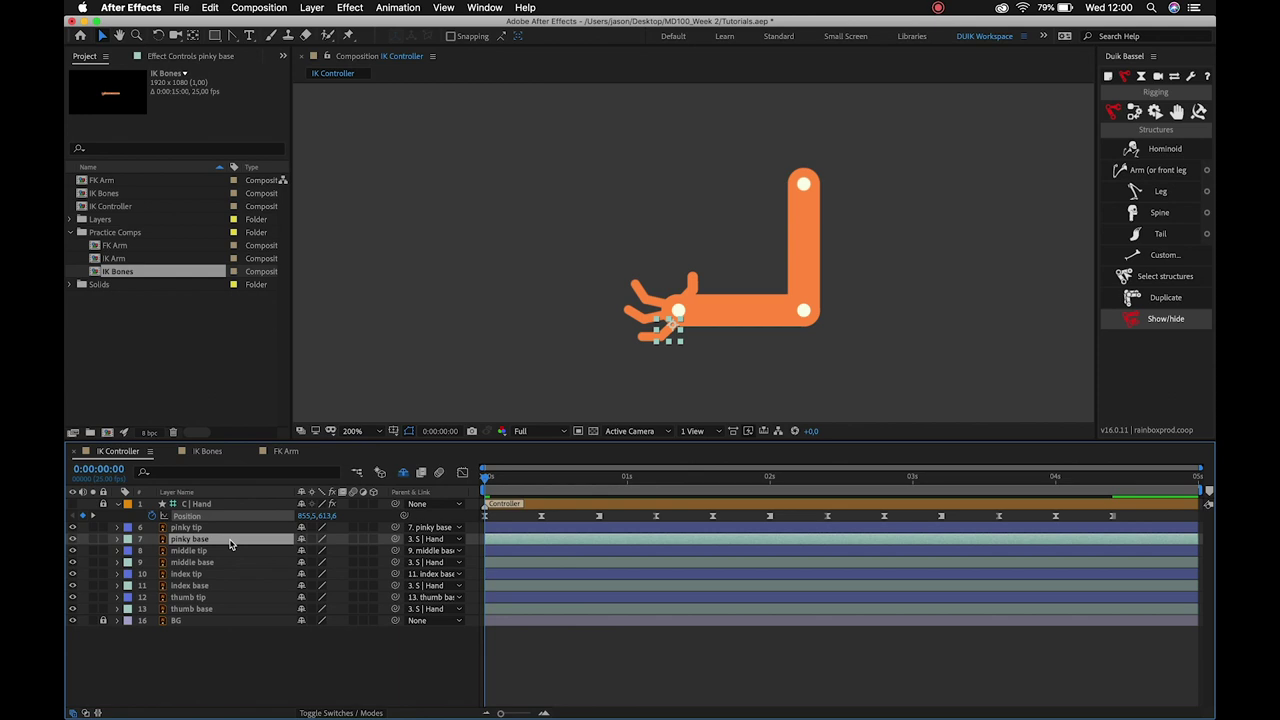
{"action": "left_click", "coordinate": [217, 530]}
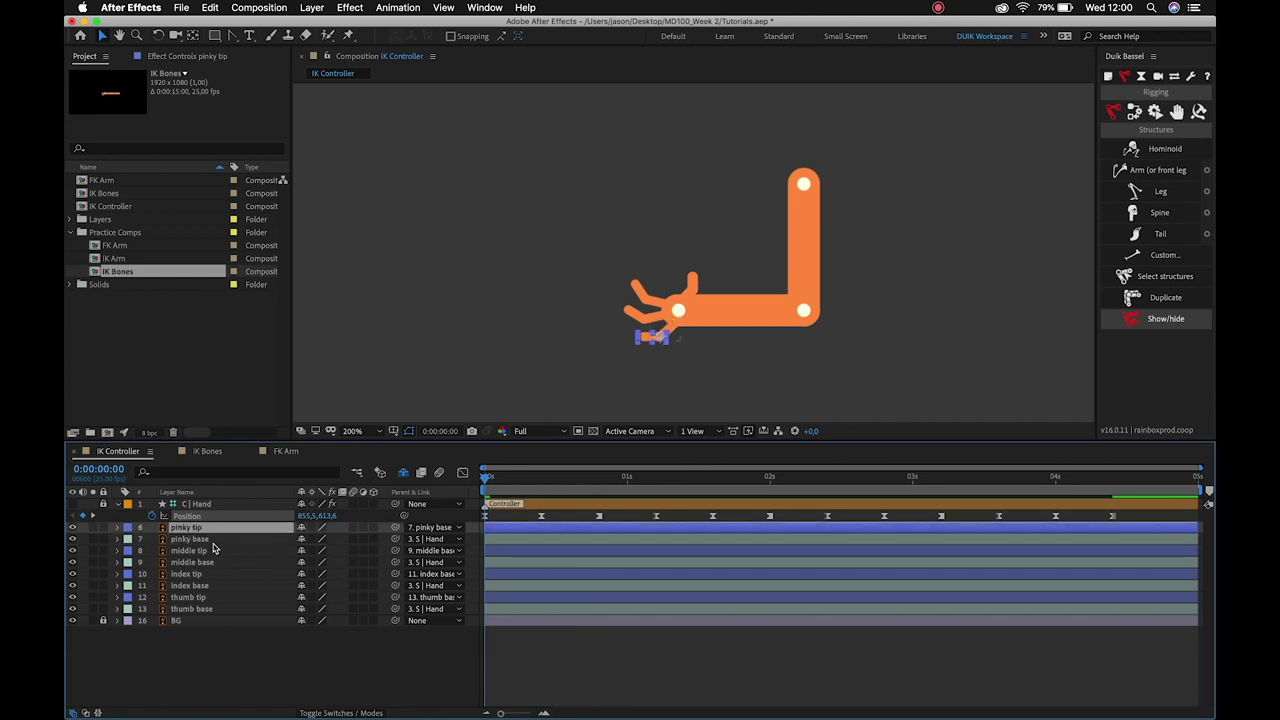
{"action": "left_click", "coordinate": [212, 550], "text": "super"}
{"action": "left_click", "coordinate": [214, 576], "text": "super"}
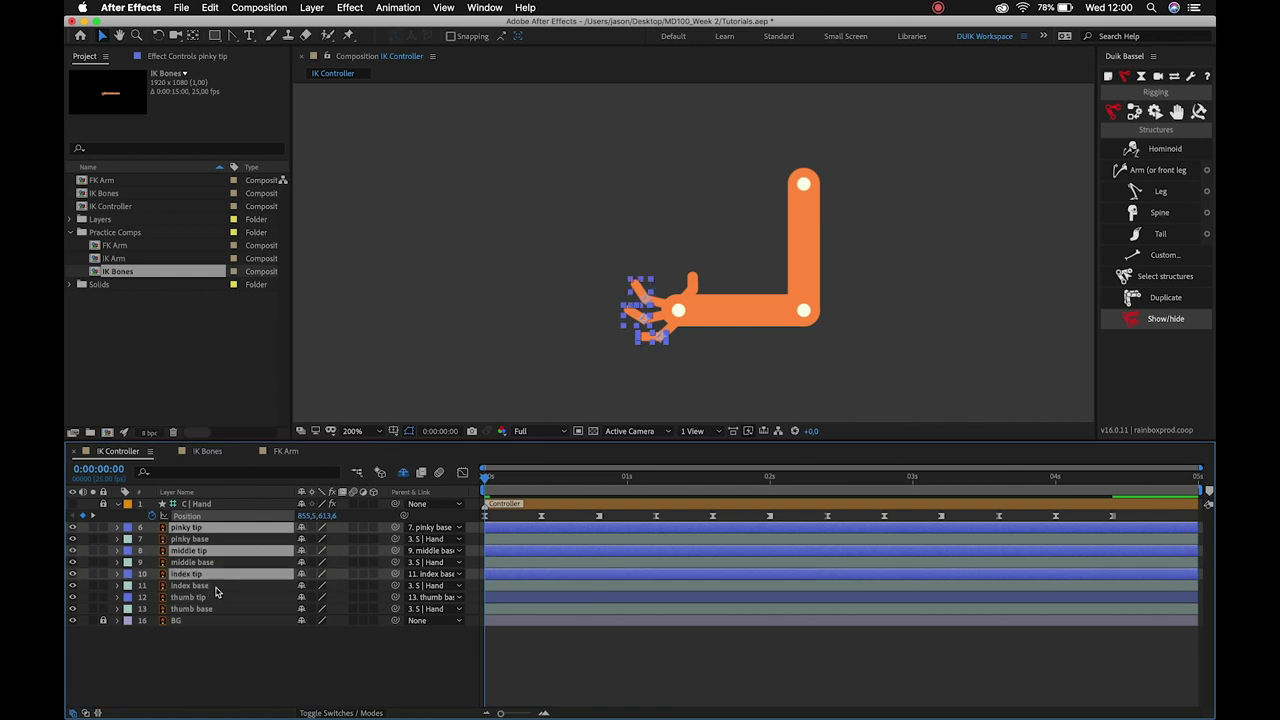
{"action": "left_click", "coordinate": [214, 598], "text": "super"}
{"action": "left_click", "coordinate": [302, 528]}
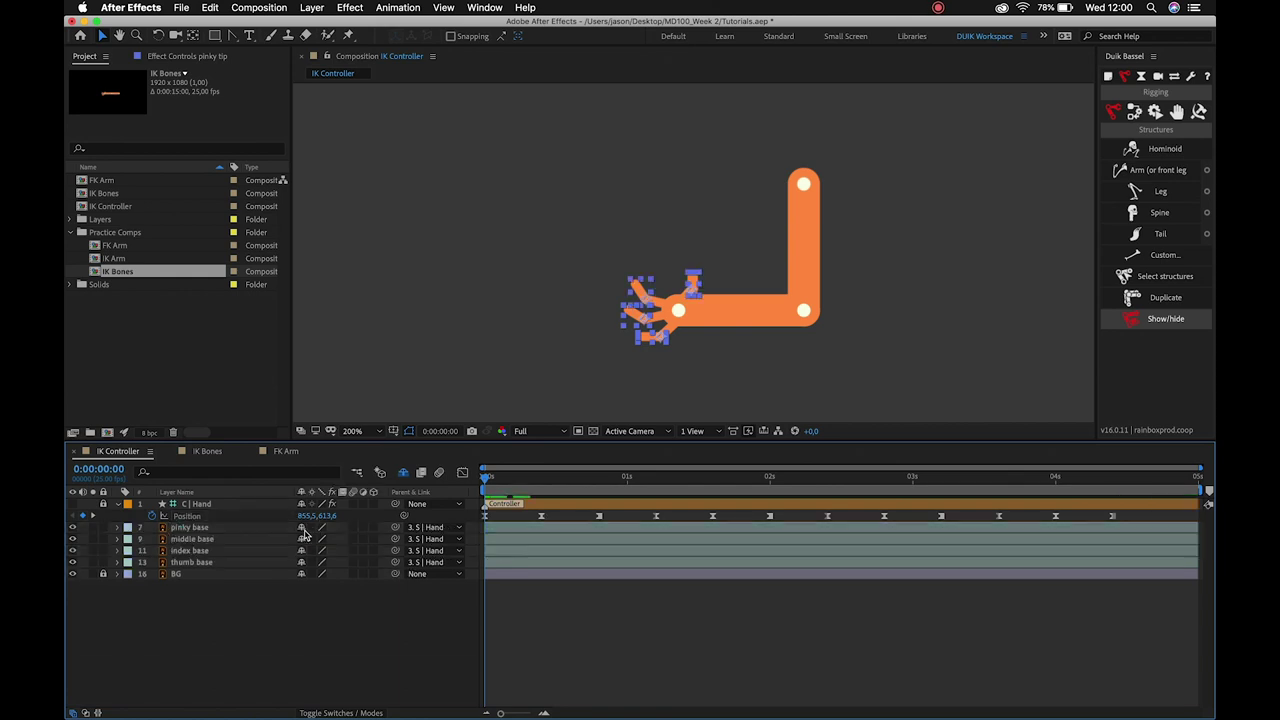
{"action": "left_click", "coordinate": [294, 615]}
Zoom in on the hand and move to 0:00:00:20 to see the bent arm.
{"action": "key", "text": "z"}
{"action": "left_click", "coordinate": [632, 366]}
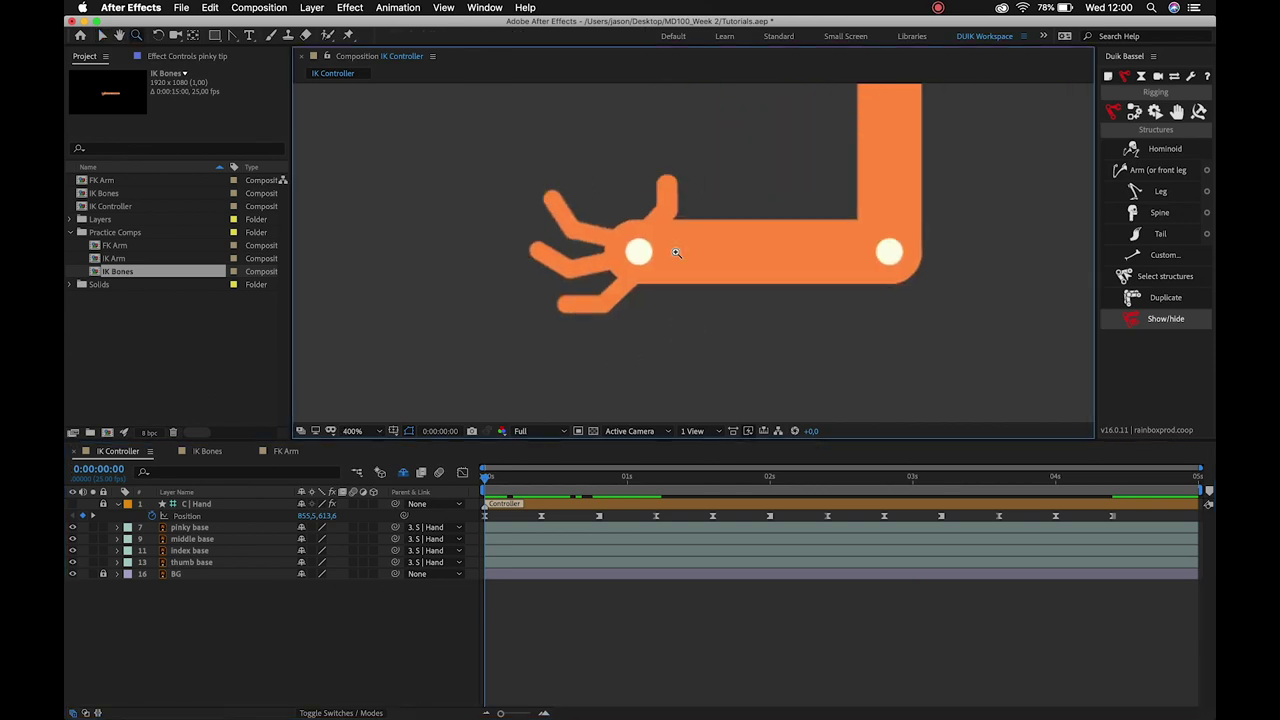
{"action": "key", "text": "v"}
{"action": "left_click_drag", "start_coordinate": [487, 483], "coordinate": [543, 480]}
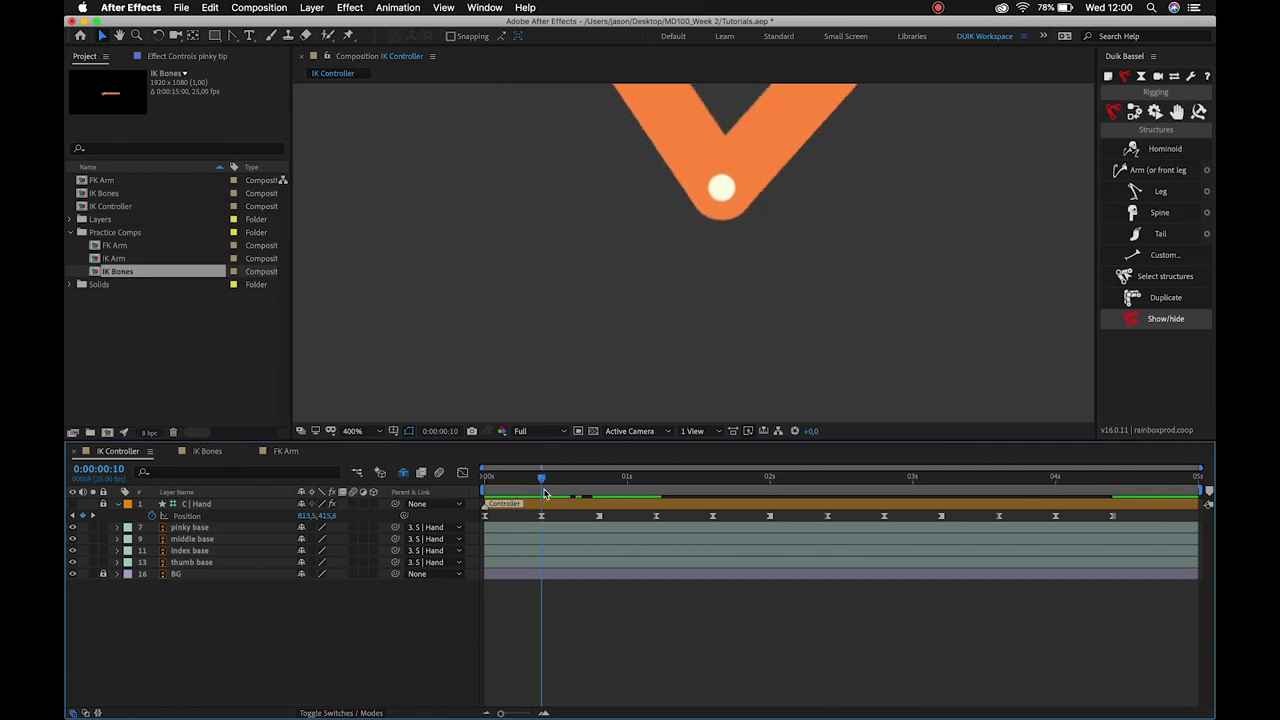
{"action": "scroll", "coordinate": [612, 316], "scroll_direction": "down", "scroll_amount": 1}
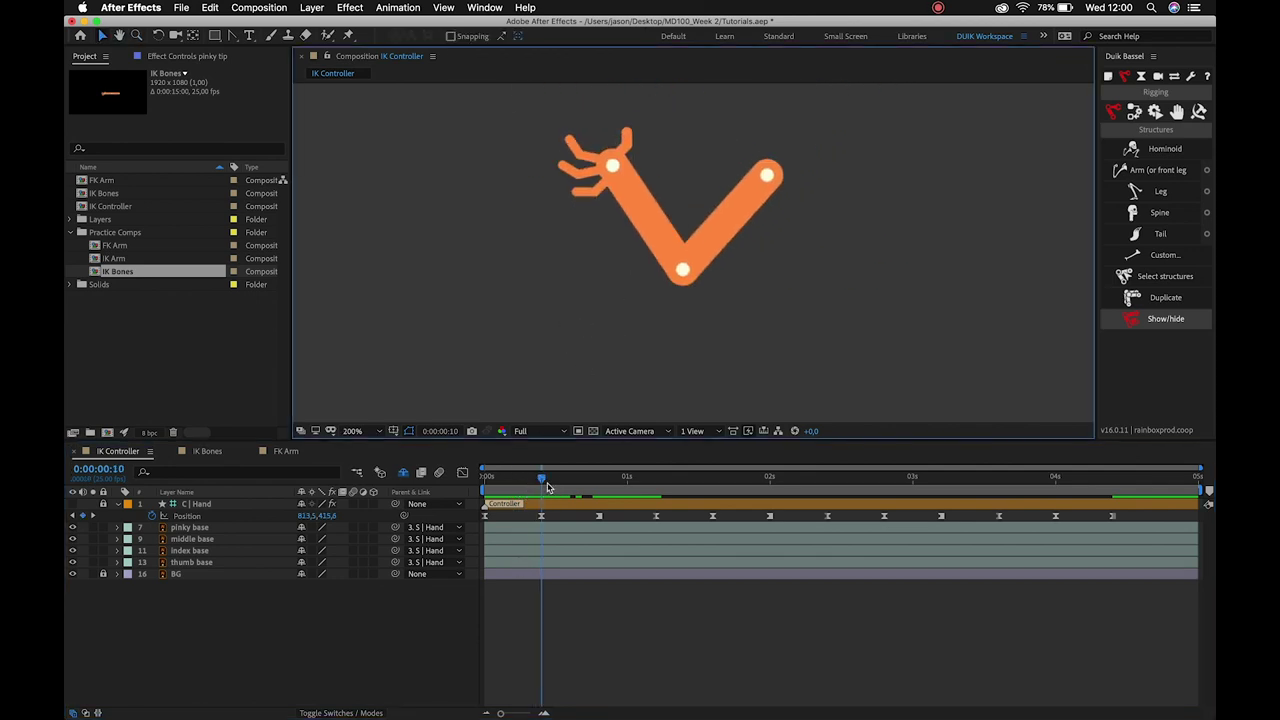
{"action": "left_click_drag", "start_coordinate": [547, 487], "coordinate": [601, 491]}
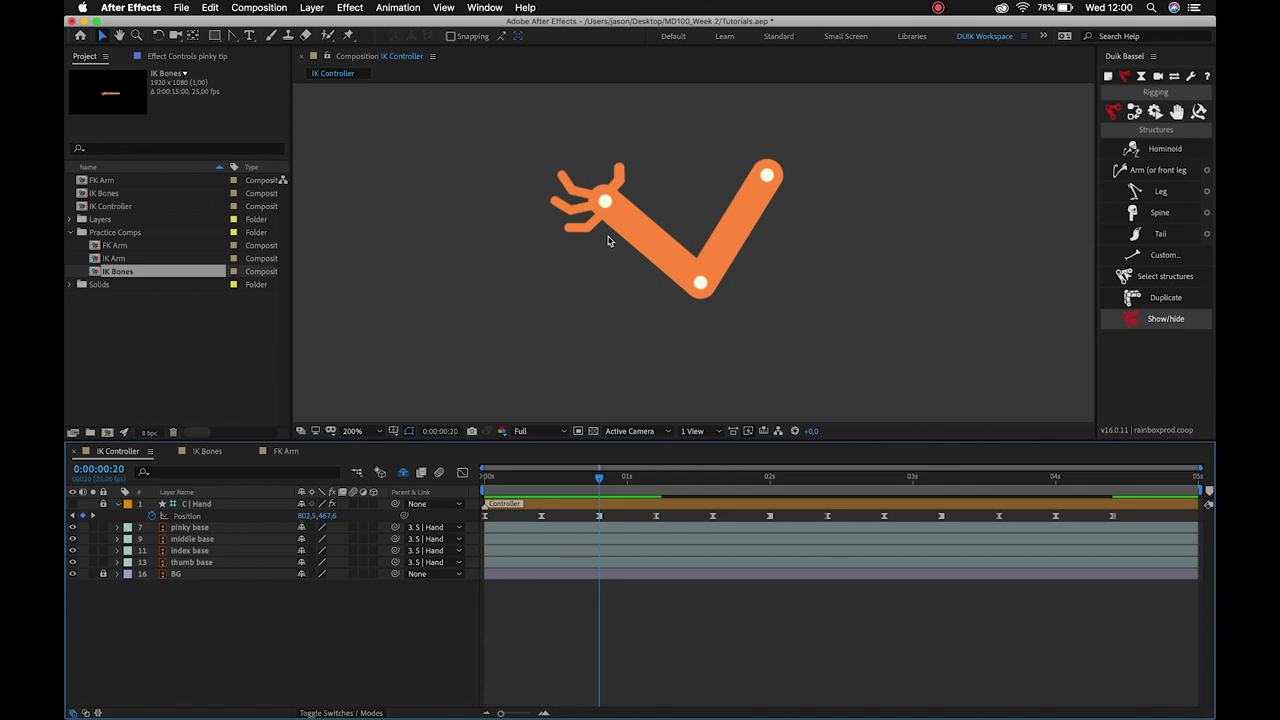
{"action": "left_click", "coordinate": [190, 527]}
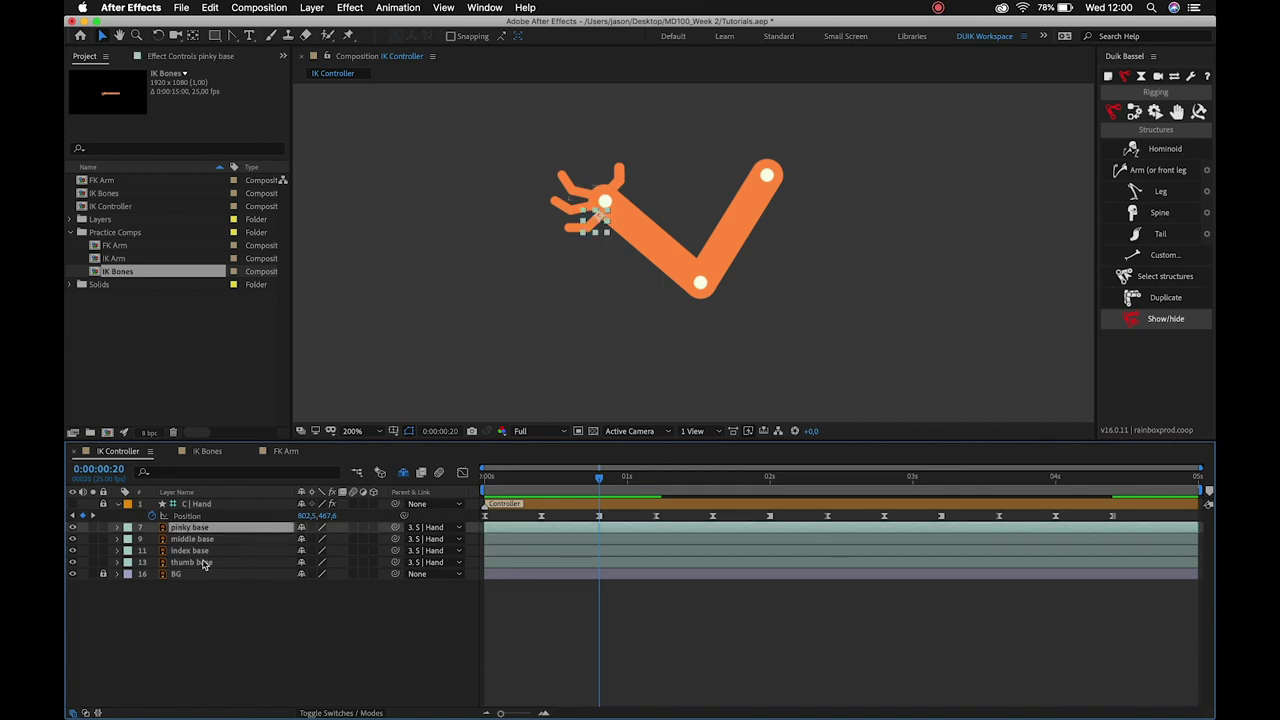
Set 0° Rotation keyframes at 0:00:00:00 on the pinky, middle, index and thumb bases using Alt+Shift+R.
{"action": "left_click", "coordinate": [210, 563]}
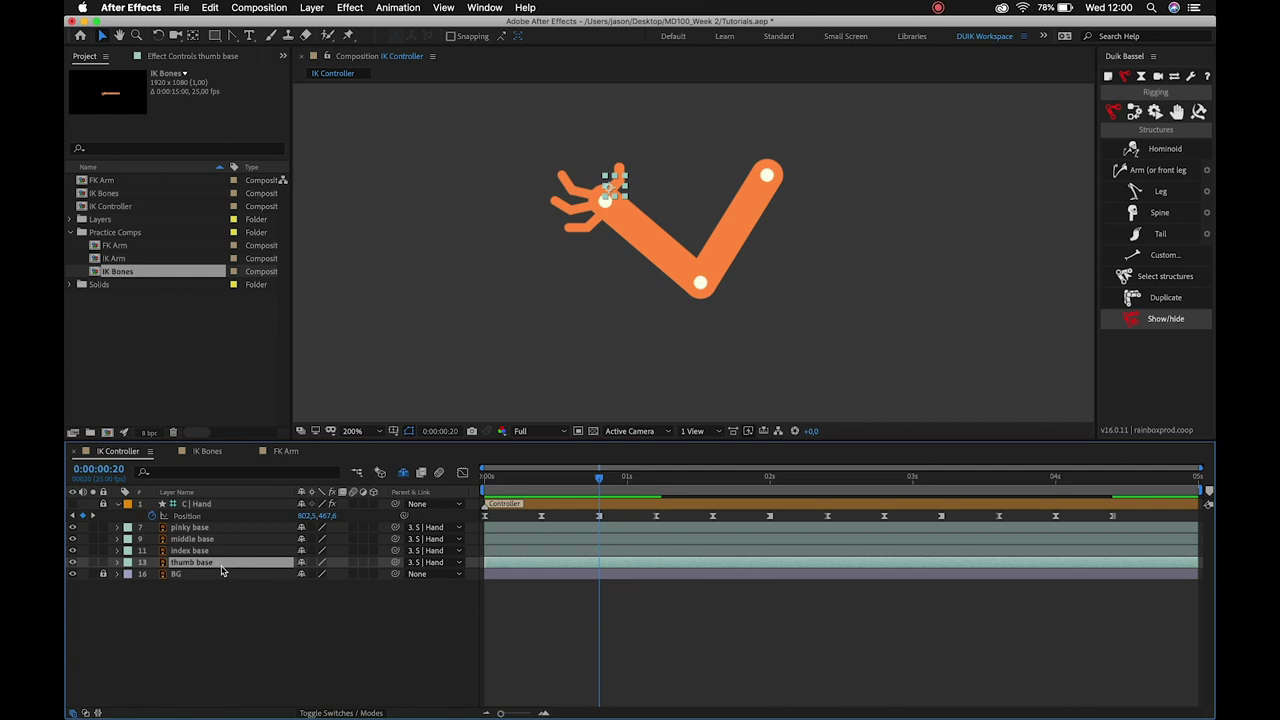
{"action": "left_click", "coordinate": [236, 531], "text": "shift"}
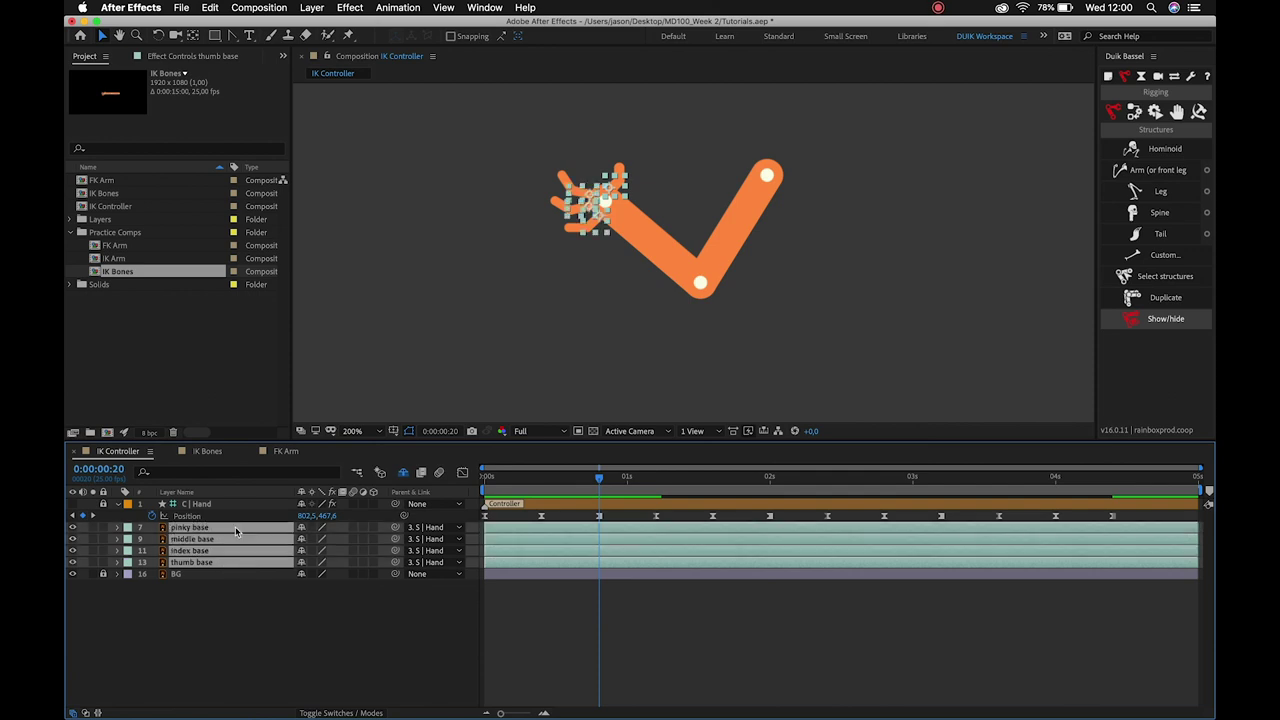
{"action": "key", "text": "alt+shift+r"}
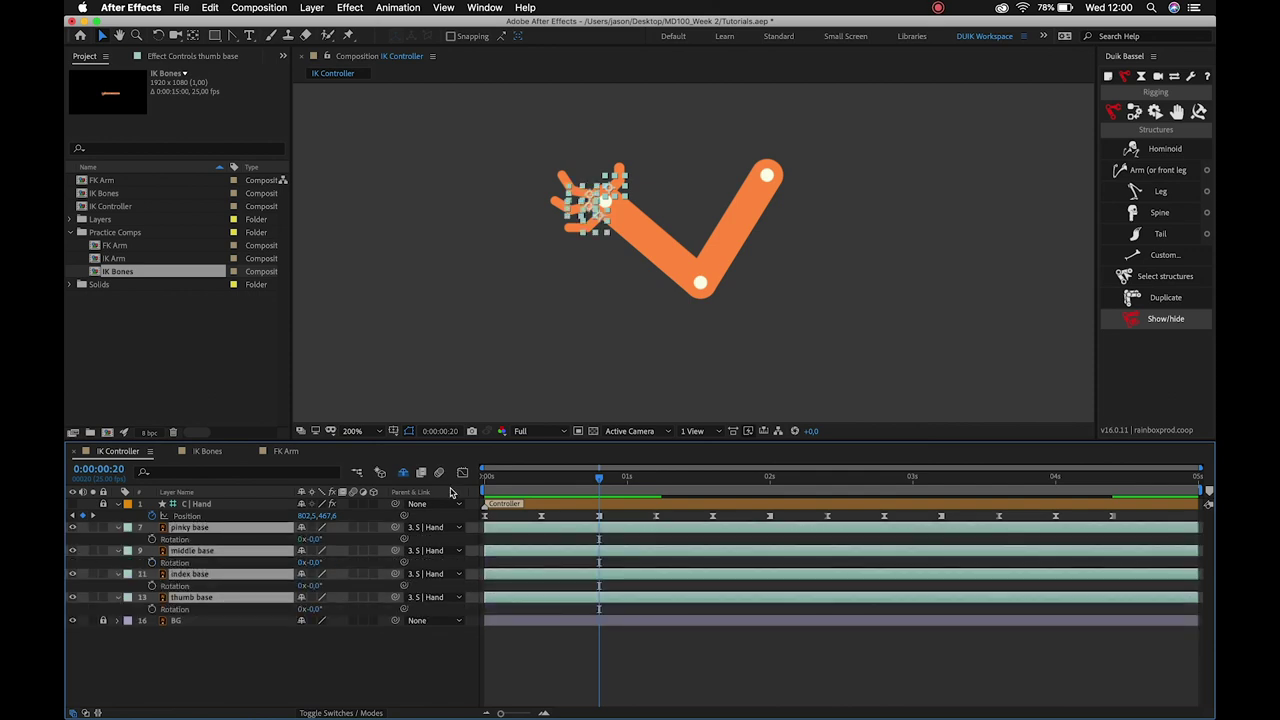
{"action": "left_click", "coordinate": [488, 476]}
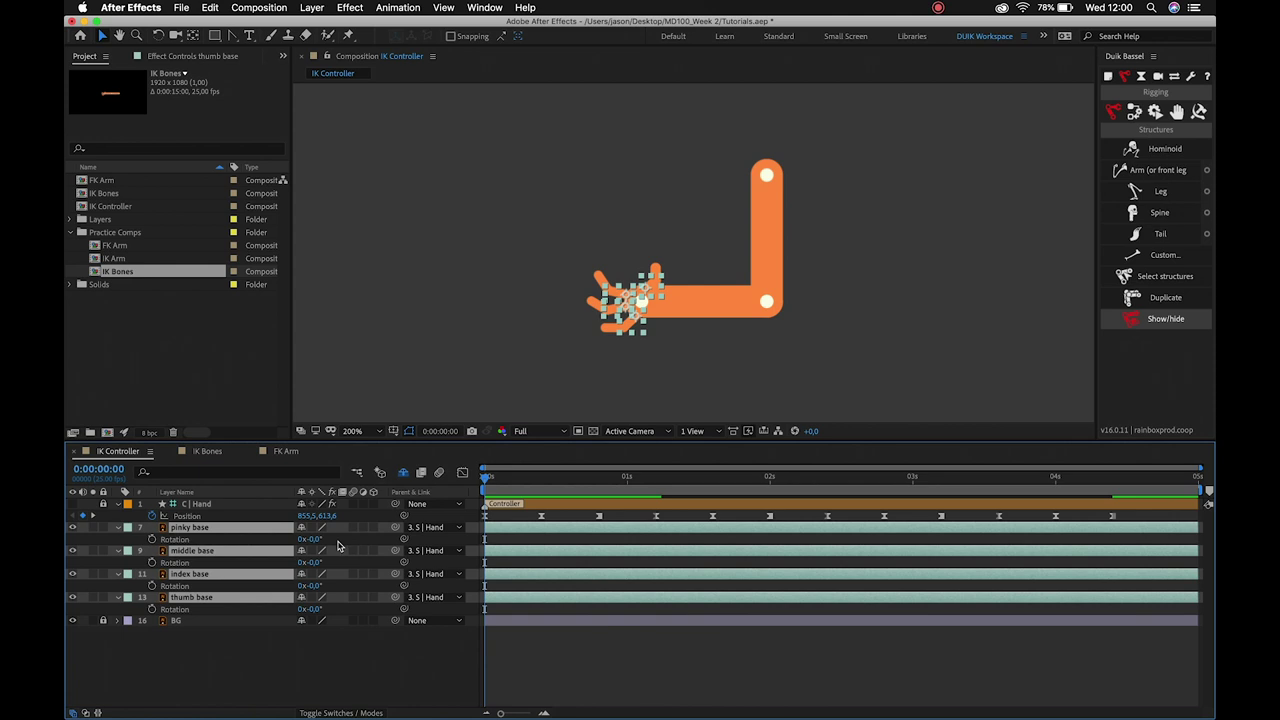
{"action": "left_click", "coordinate": [152, 540]}
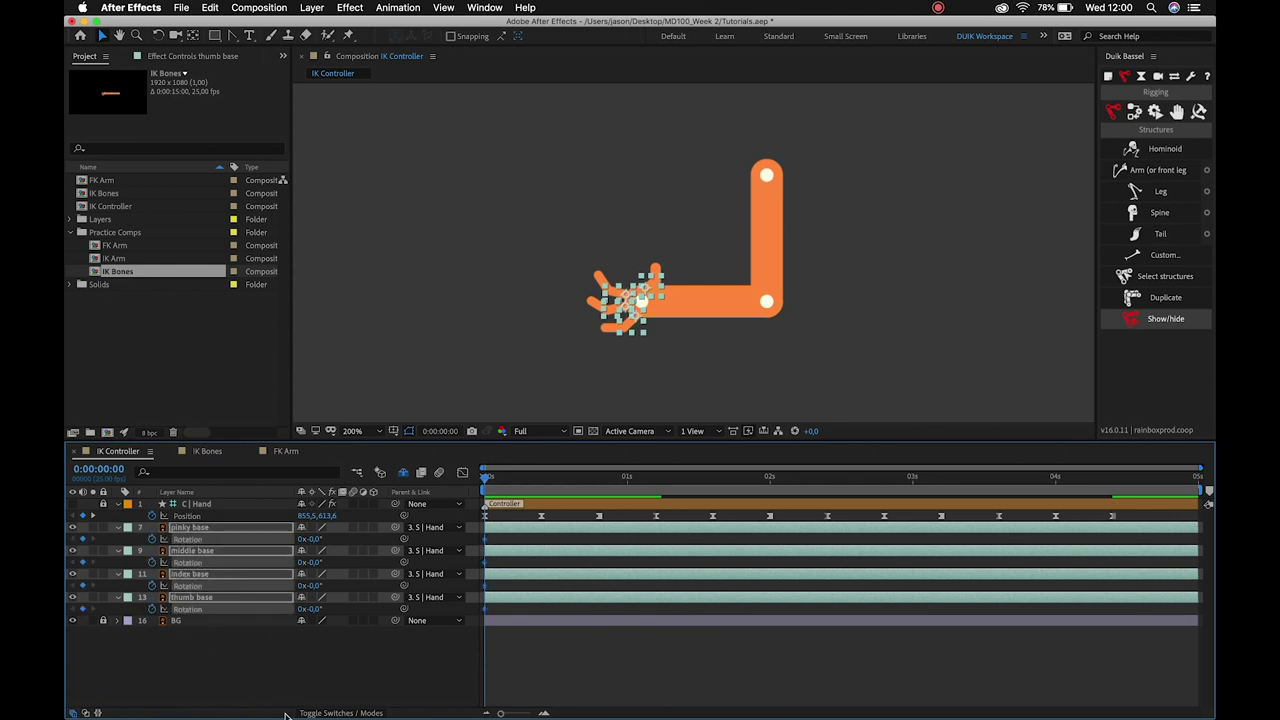
{"action": "left_click", "coordinate": [314, 682]}
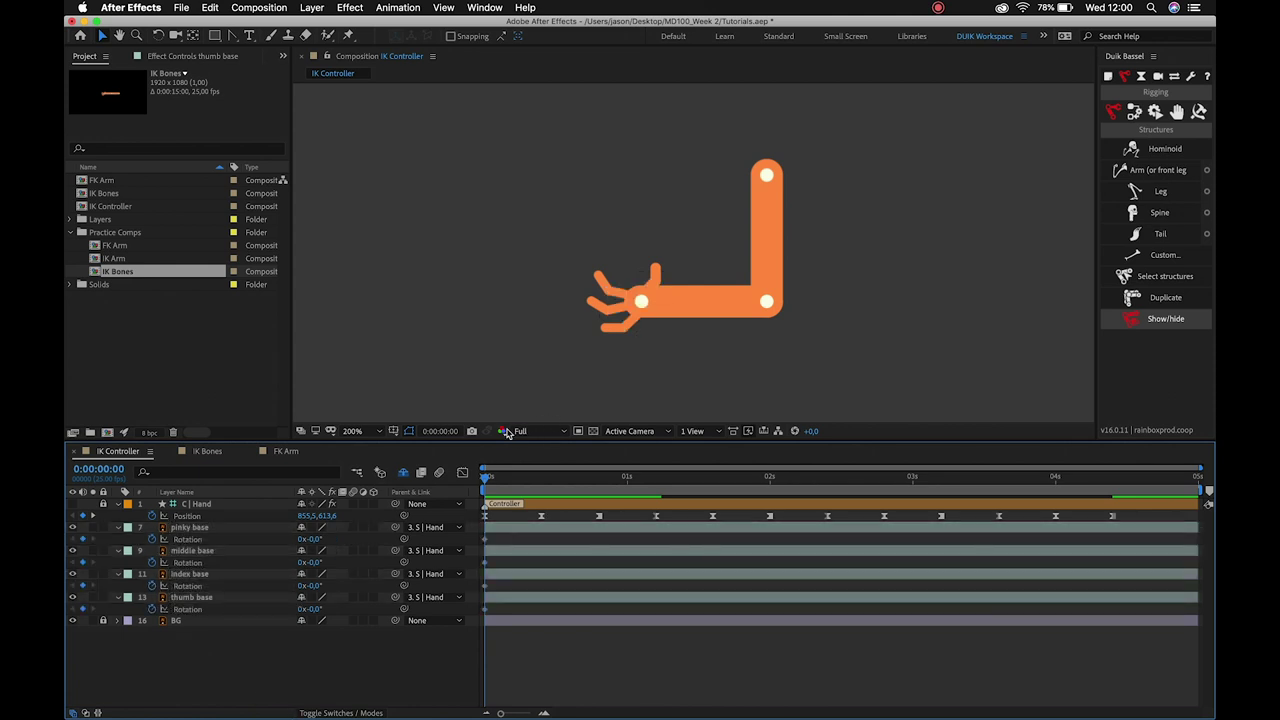
At 0:00:00:10, rotate the pinky, middle and index bases to -16°.
{"action": "left_click_drag", "start_coordinate": [484, 480], "coordinate": [542, 486]}
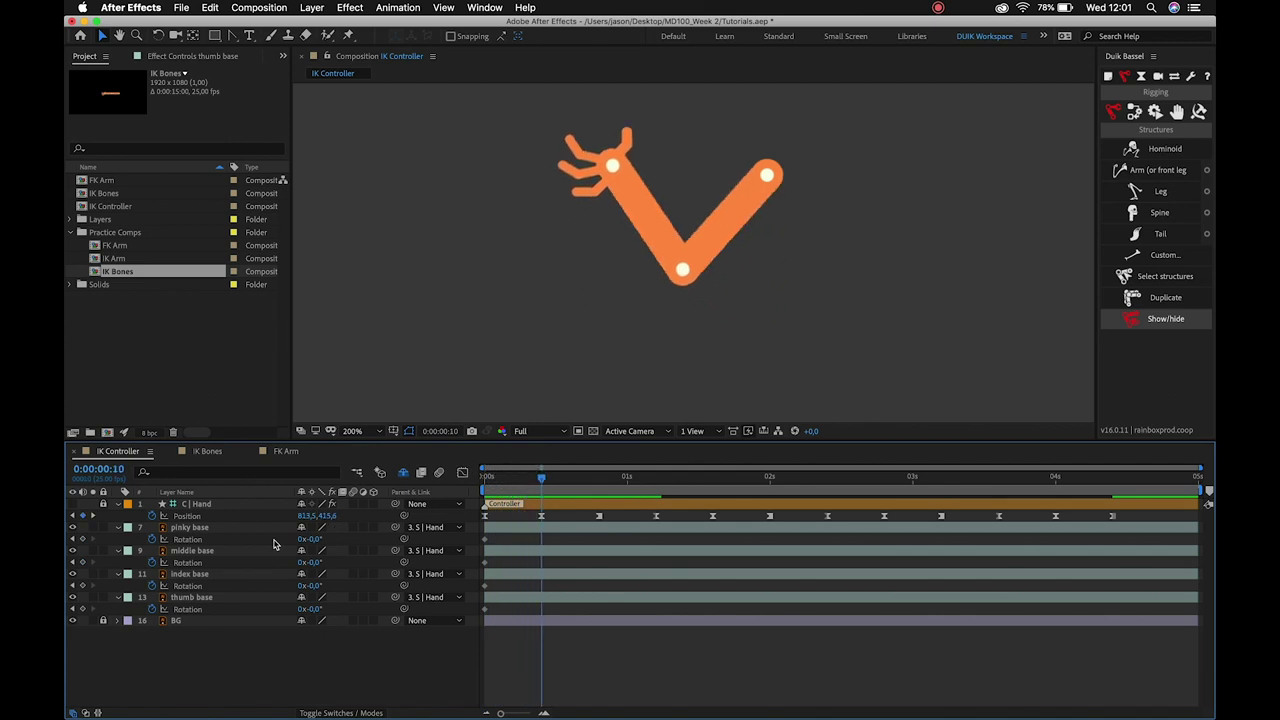
{"action": "left_click_drag", "start_coordinate": [313, 540], "coordinate": [304, 542]}
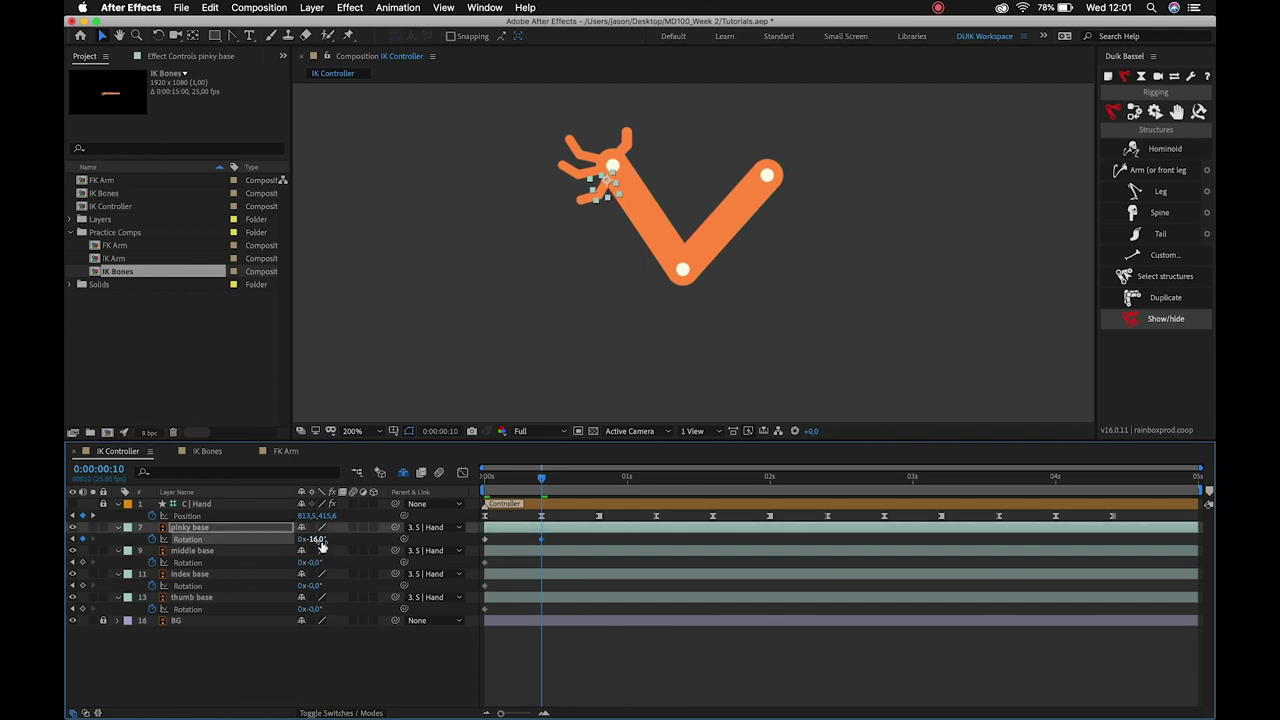
{"action": "left_click", "coordinate": [316, 563]}
{"action": "key", "text": "Return"}
{"action": "left_click", "coordinate": [316, 586]}
{"action": "key", "text": "Return"}
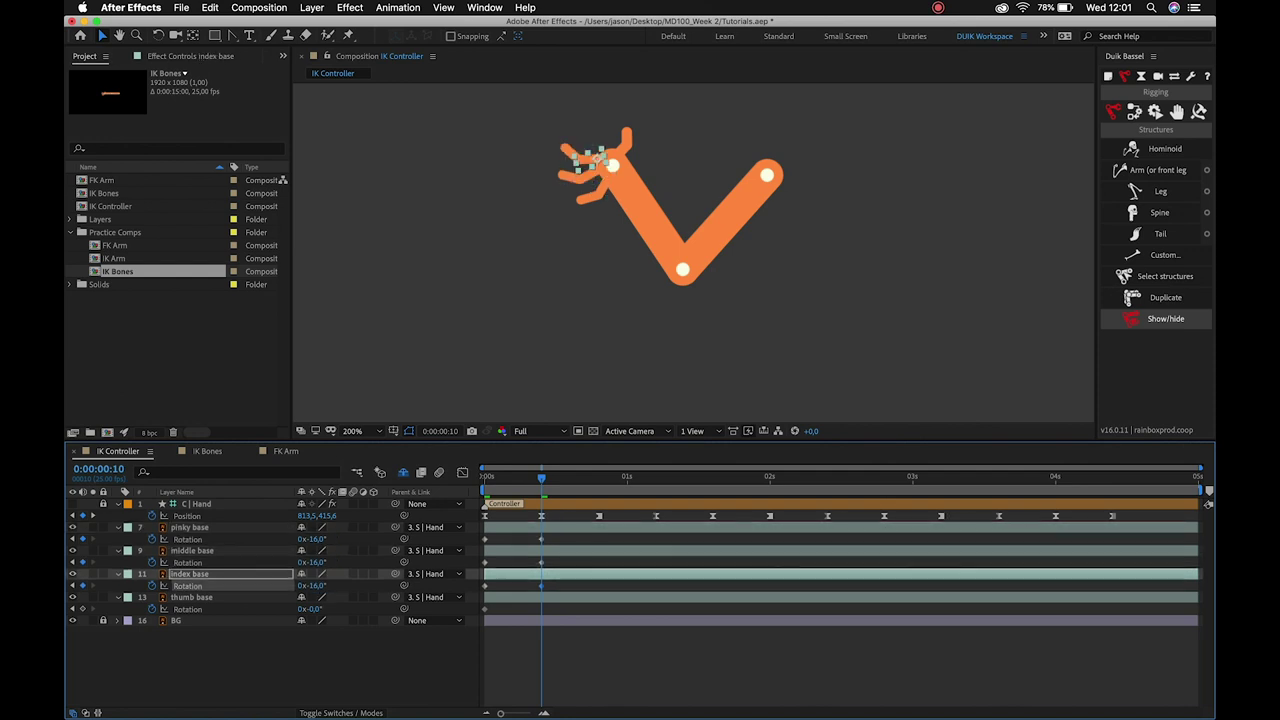
Set the thumb base rotation to 16° at 0:00:00:10.
{"action": "left_click_drag", "start_coordinate": [311, 609], "coordinate": [330, 612]}
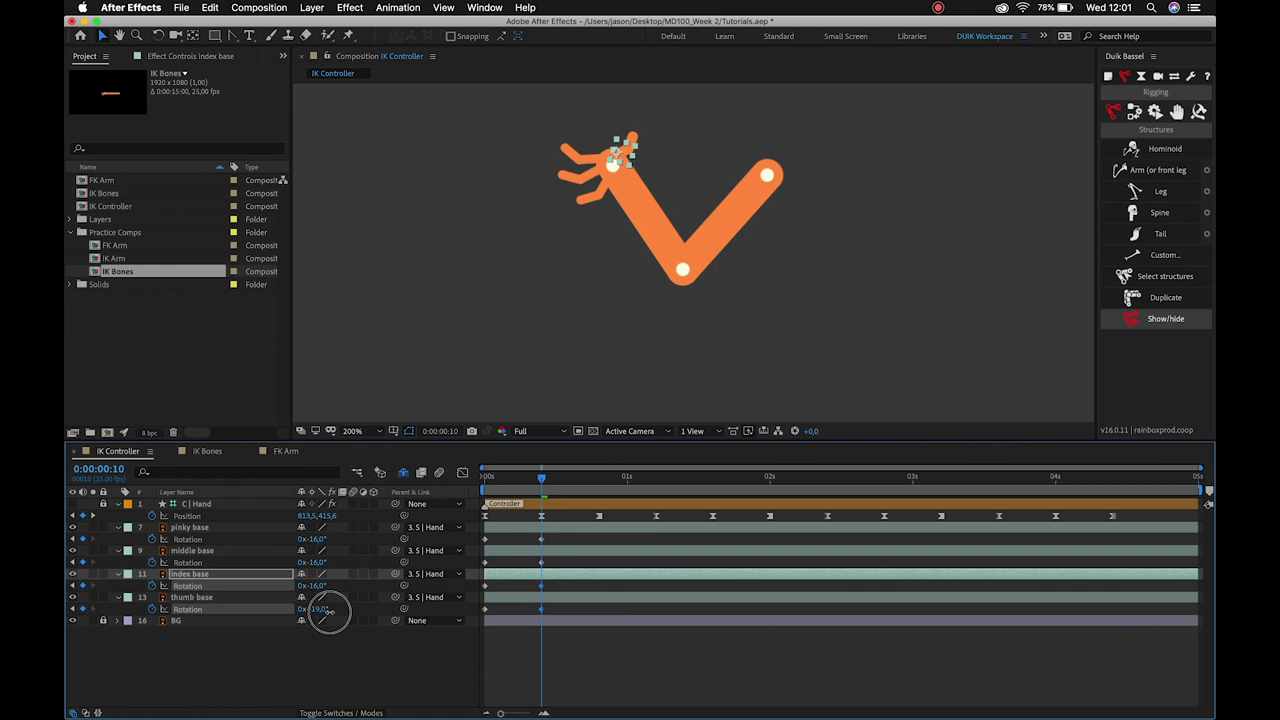
{"action": "left_click_drag", "start_coordinate": [329, 613], "coordinate": [332, 612]}
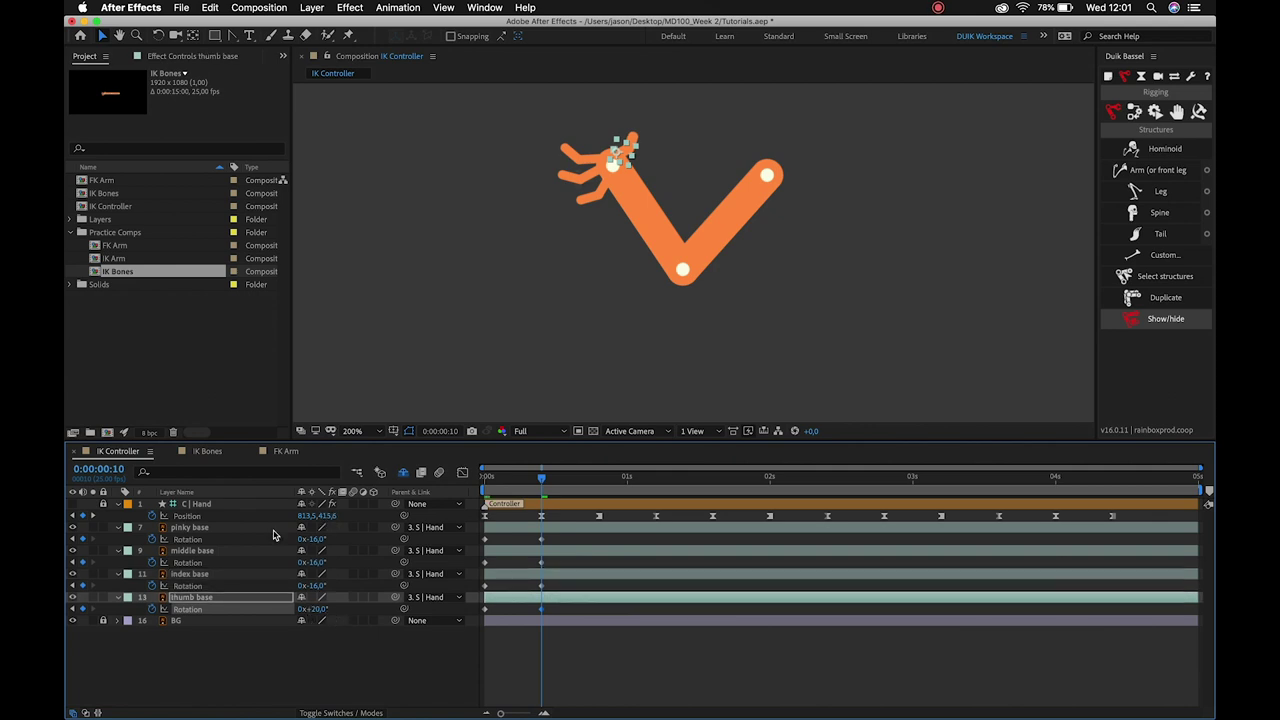
{"action": "left_click", "coordinate": [190, 527]}
{"action": "left_click", "coordinate": [225, 553]}
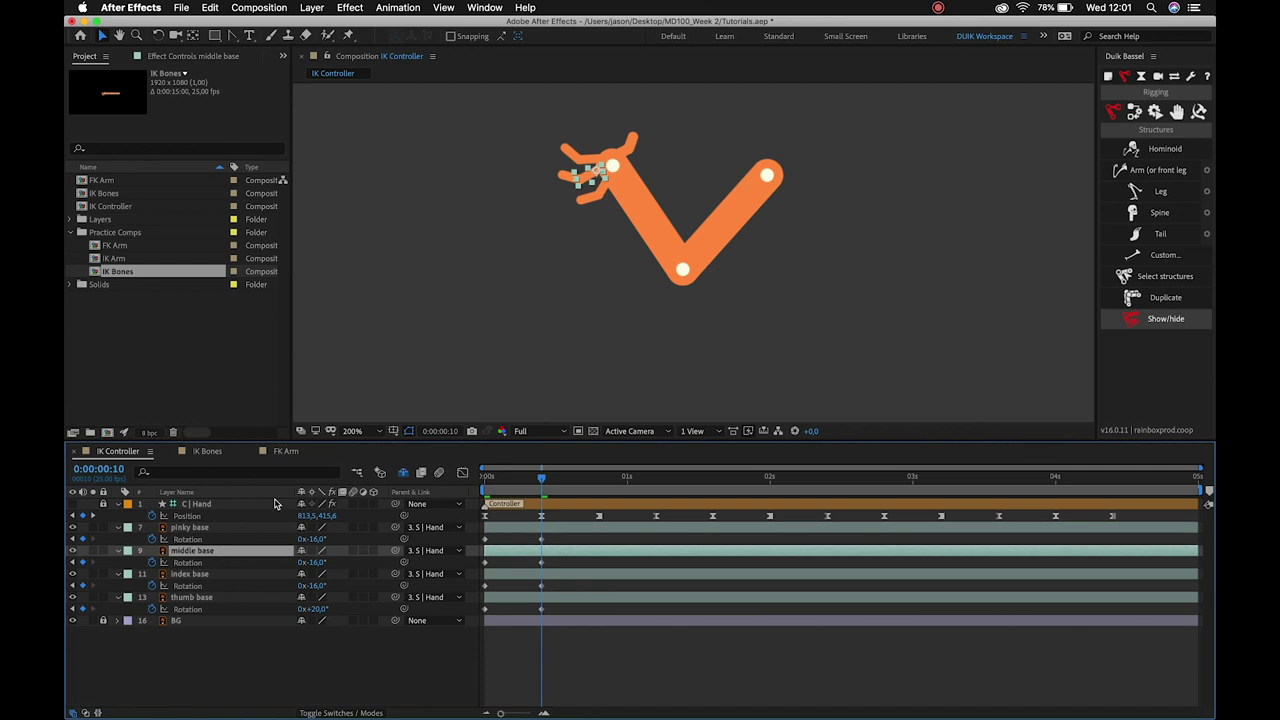
{"action": "scroll", "coordinate": [629, 166], "scroll_direction": "up", "scroll_amount": 2}
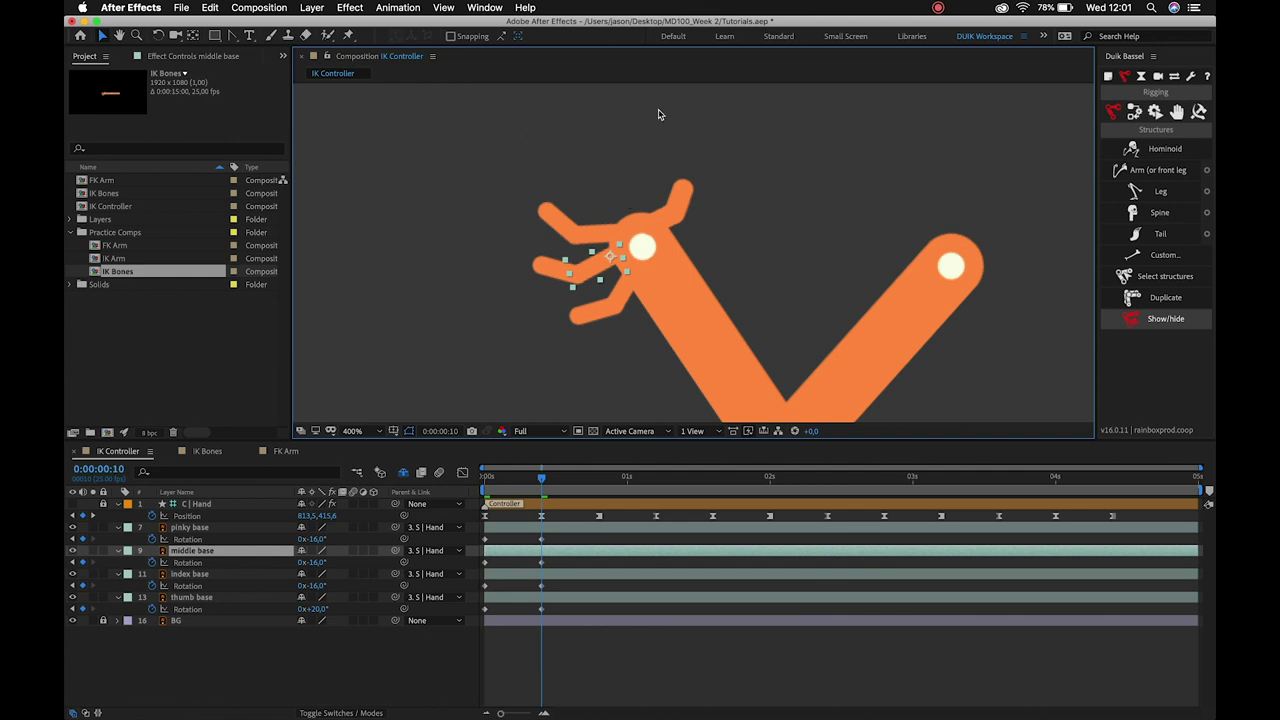
{"action": "left_click", "coordinate": [316, 609]}
{"action": "key", "text": "Return"}
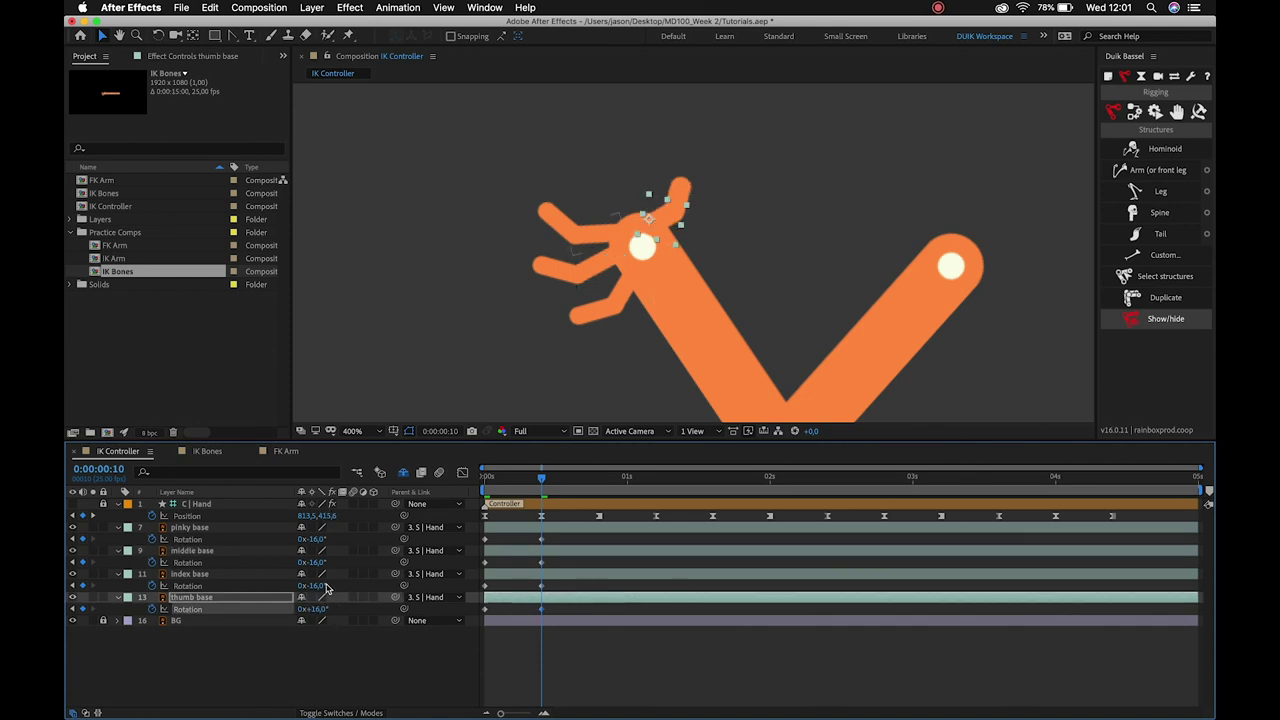
Preview the arm motion and move to 0:00:00:20, where the arm forms a V.
{"action": "left_click_drag", "start_coordinate": [501, 482], "coordinate": [482, 484]}
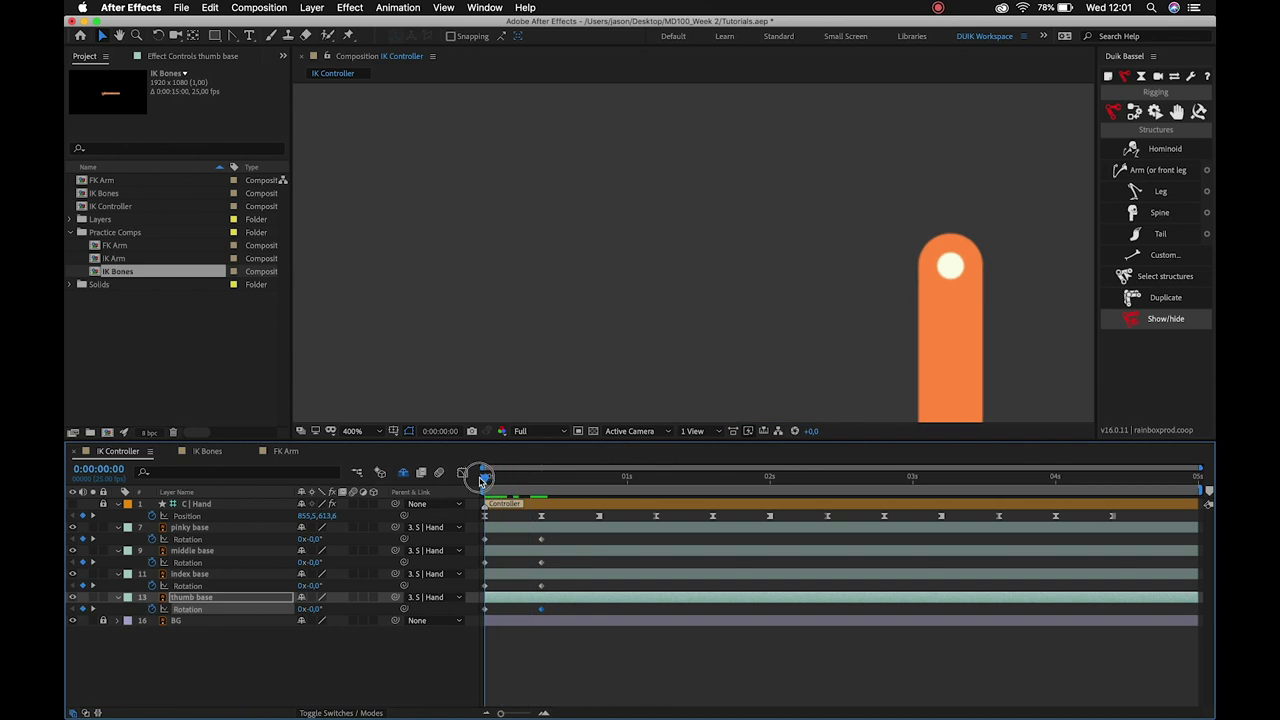
{"action": "mouse_move", "coordinate": [603, 263]}
{"action": "left_mouse_down"}
{"action": "mouse_move", "coordinate": [530, 343]}
{"action": "mouse_move", "coordinate": [571, 300]}
{"action": "left_mouse_up"}
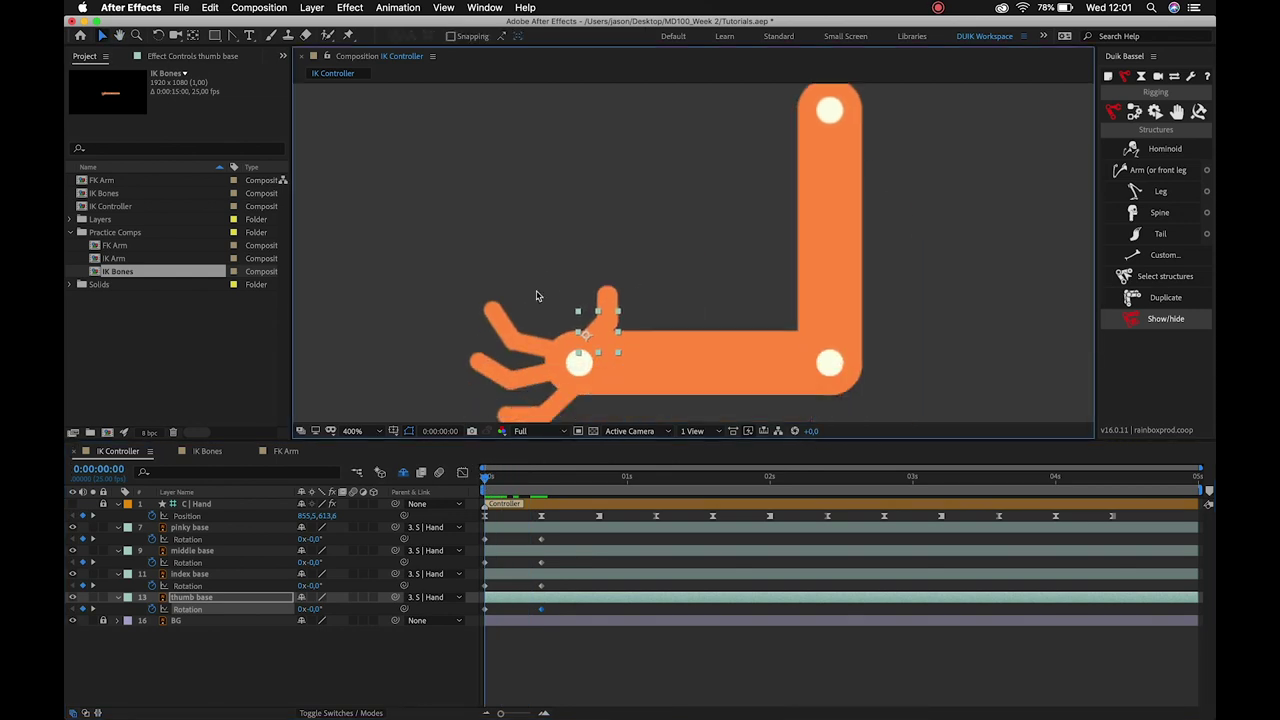
{"action": "scroll", "coordinate": [537, 289], "scroll_direction": "down", "scroll_amount": 2}
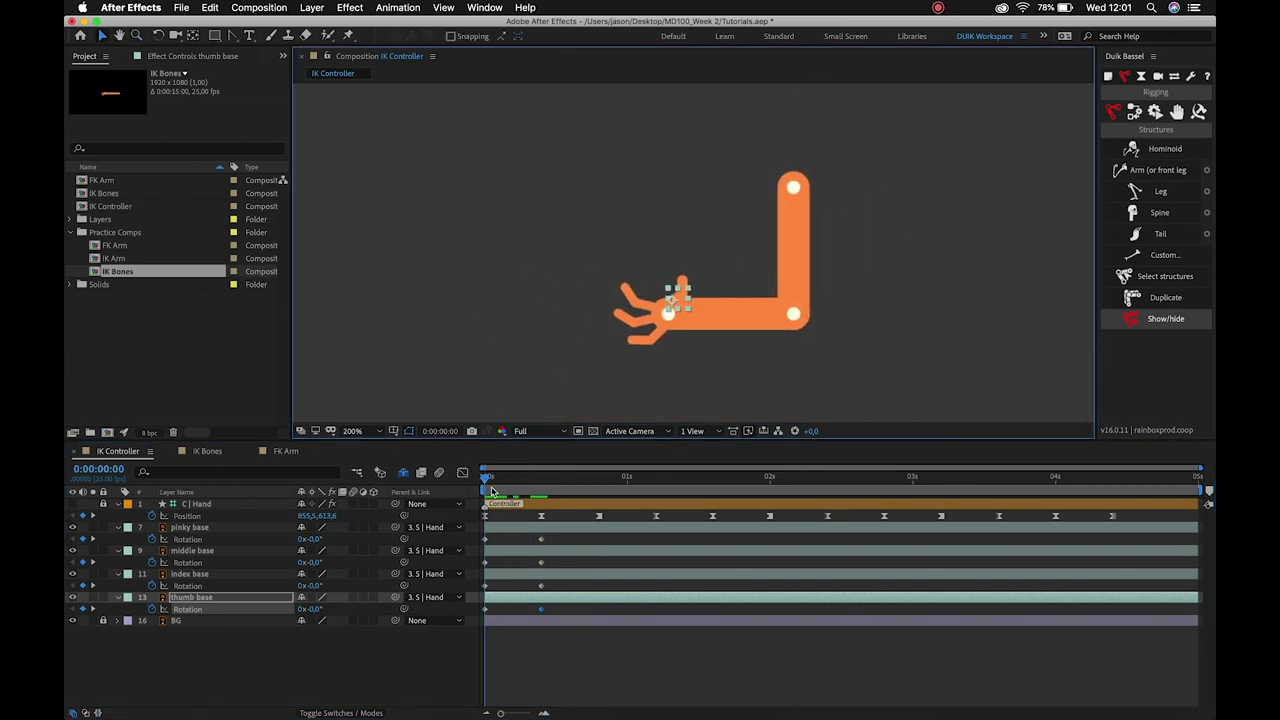
{"action": "mouse_move", "coordinate": [491, 490]}
{"action": "left_mouse_down"}
{"action": "mouse_move", "coordinate": [543, 508]}
{"action": "mouse_move", "coordinate": [490, 515]}
{"action": "mouse_move", "coordinate": [596, 541]}
{"action": "left_mouse_up"}
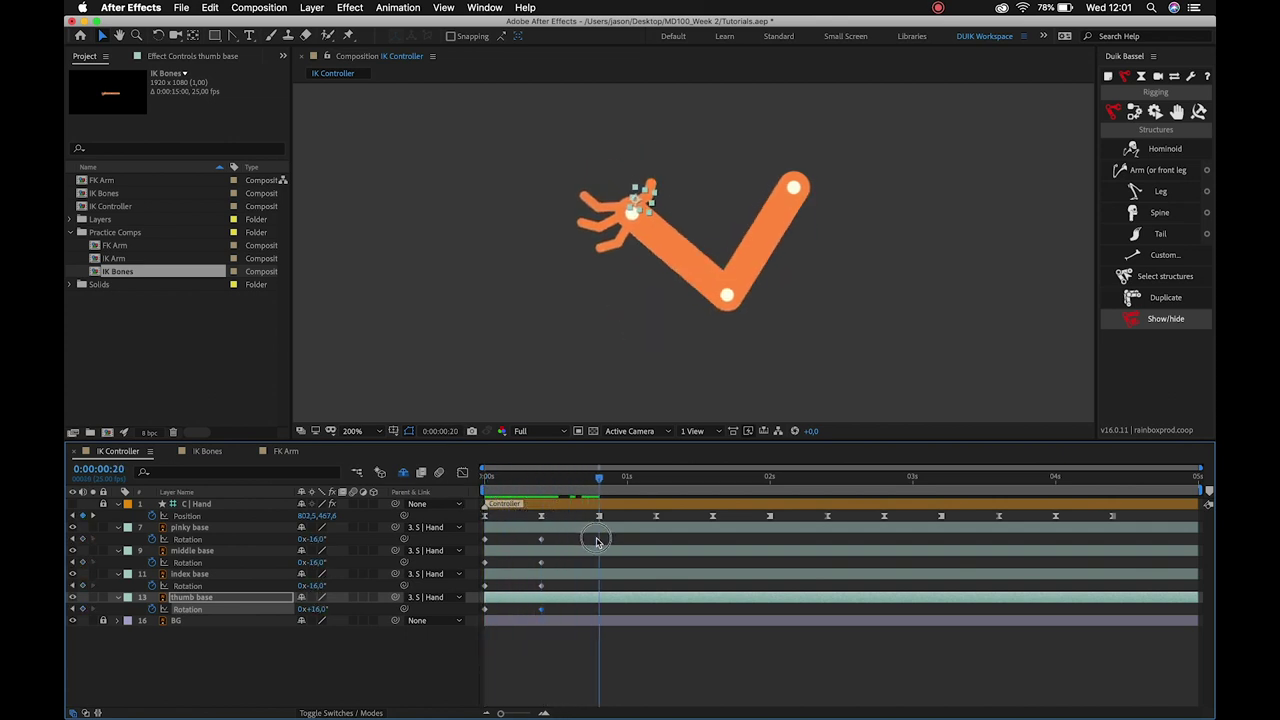
{"action": "mouse_move", "coordinate": [549, 484]}
{"action": "left_mouse_down"}
{"action": "mouse_move", "coordinate": [508, 503]}
{"action": "mouse_move", "coordinate": [540, 514]}
{"action": "left_mouse_up"}
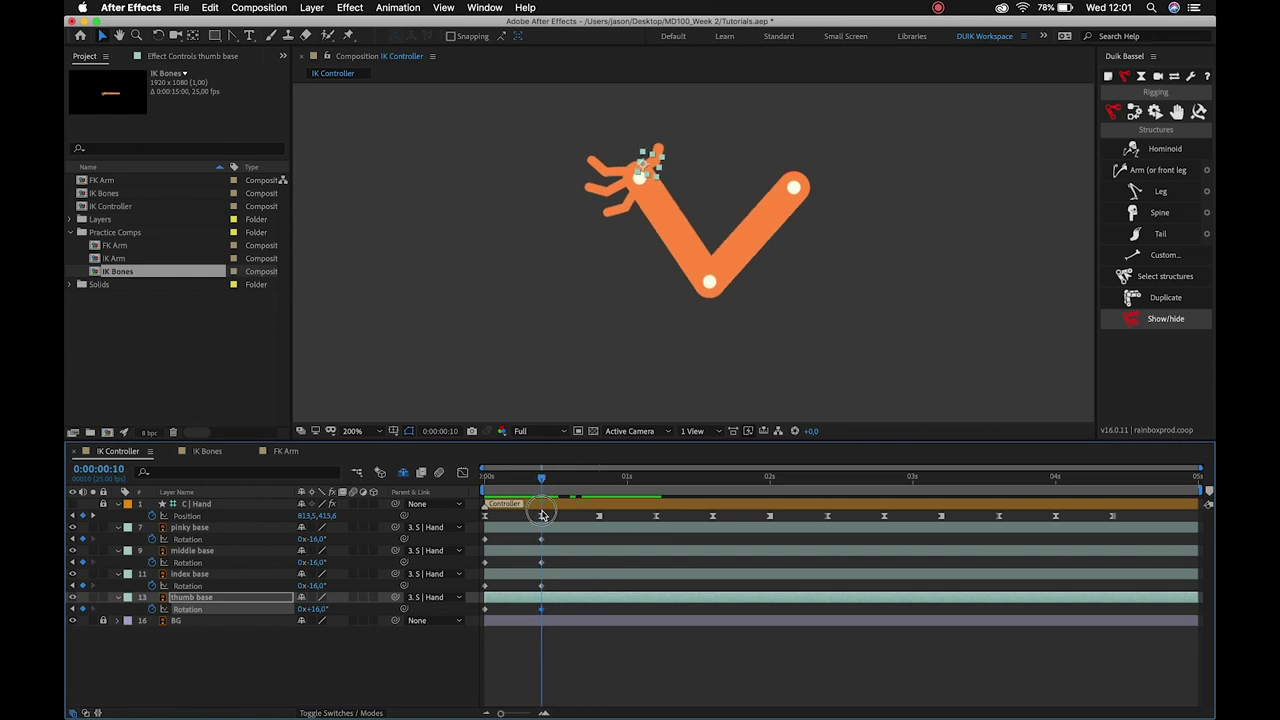
{"action": "left_click_drag", "start_coordinate": [541, 514], "coordinate": [599, 522]}
{"action": "left_click_drag", "start_coordinate": [548, 483], "coordinate": [601, 494]}
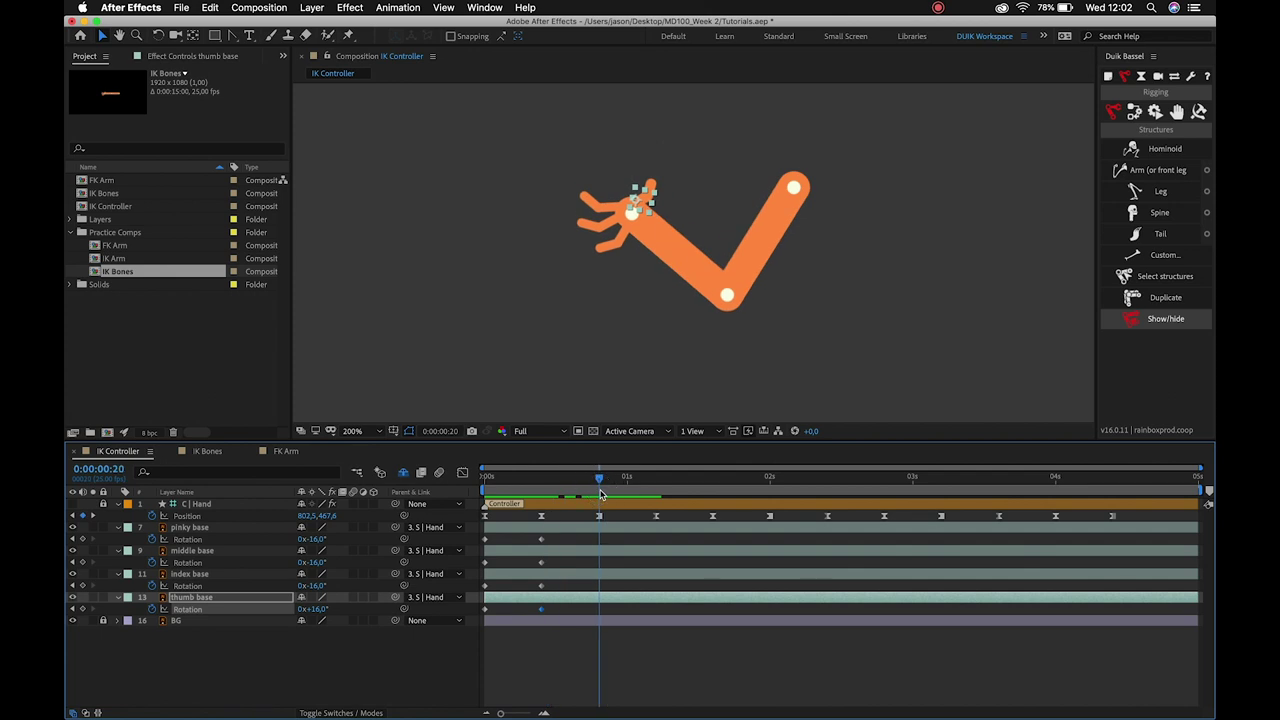
Key the thumb base to -20° and the index, middle and pinky bases to +20°.
{"action": "left_click_drag", "start_coordinate": [313, 609], "coordinate": [292, 608]}
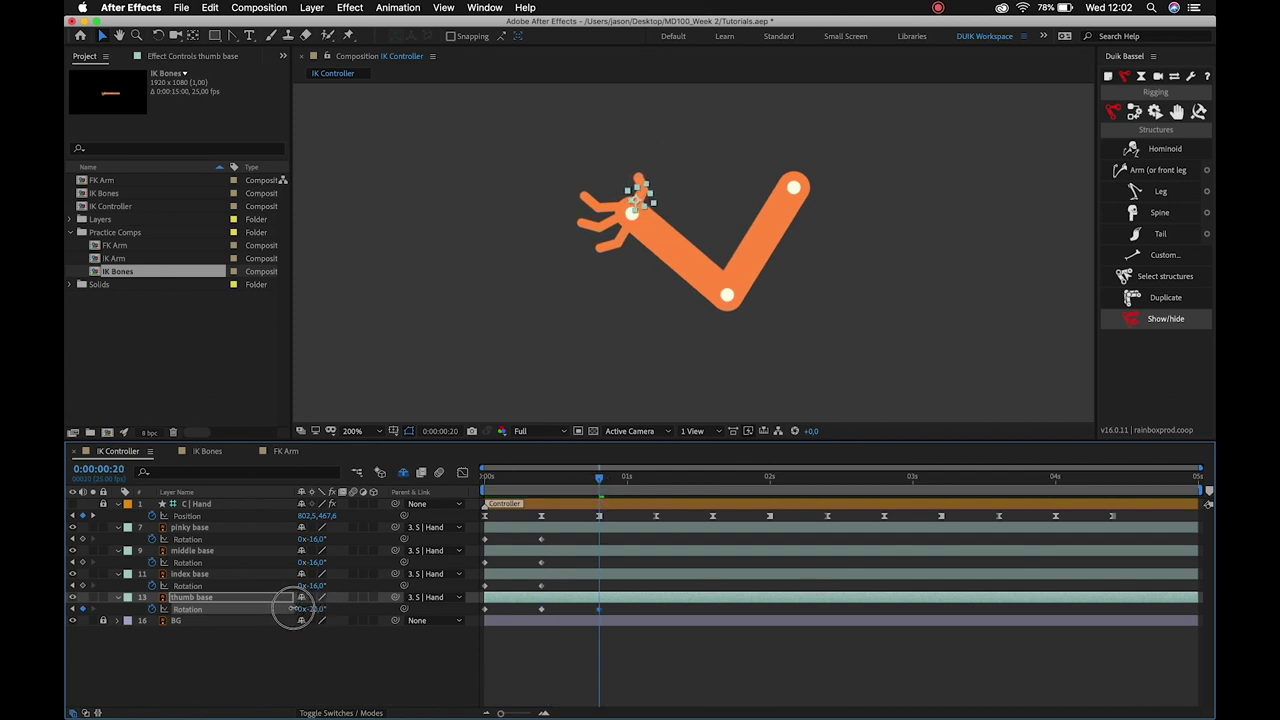
{"action": "left_click_drag", "start_coordinate": [317, 586], "coordinate": [342, 585]}
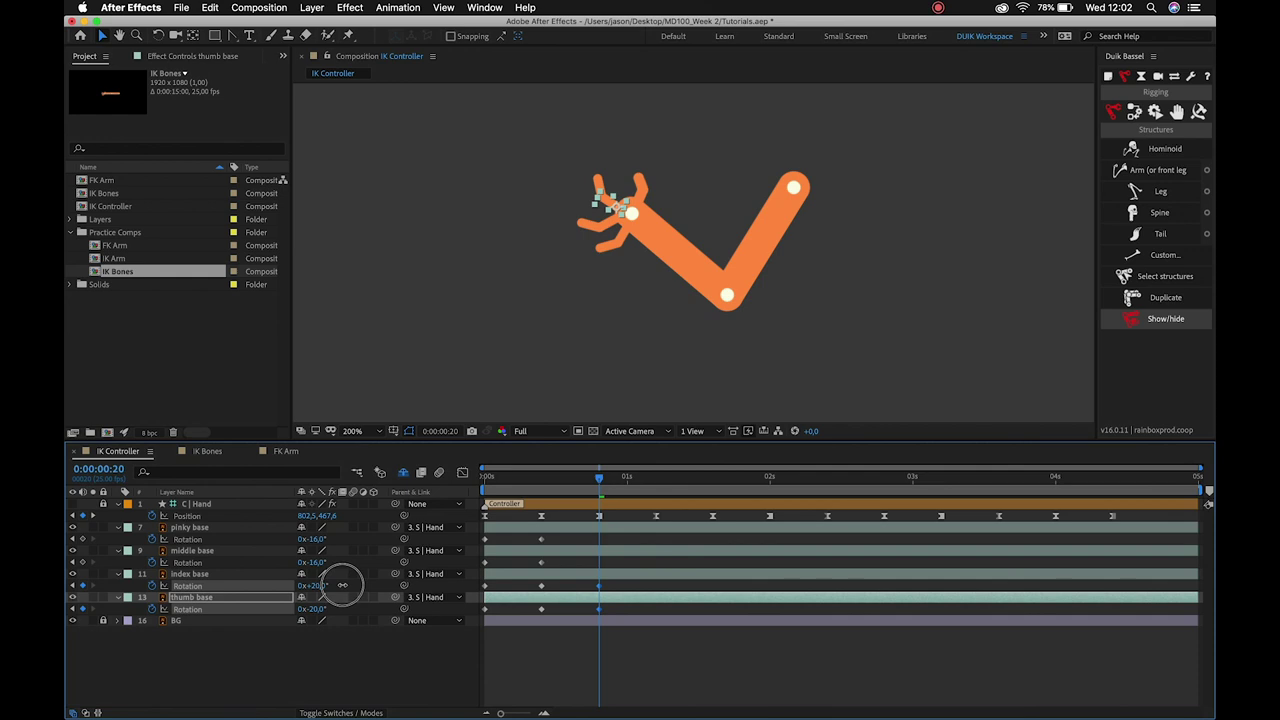
{"action": "left_click", "coordinate": [317, 562]}
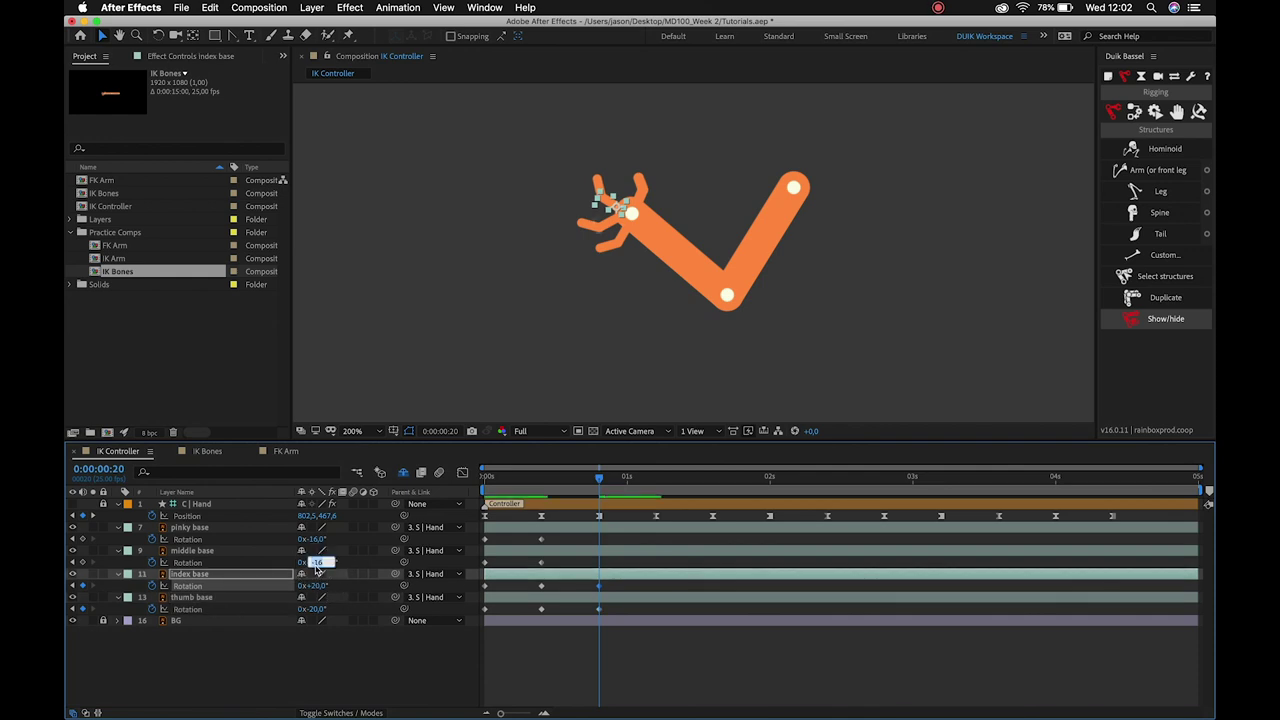
{"action": "type", "text": "20"}
{"action": "key", "text": "Return"}
{"action": "left_click", "coordinate": [318, 540]}
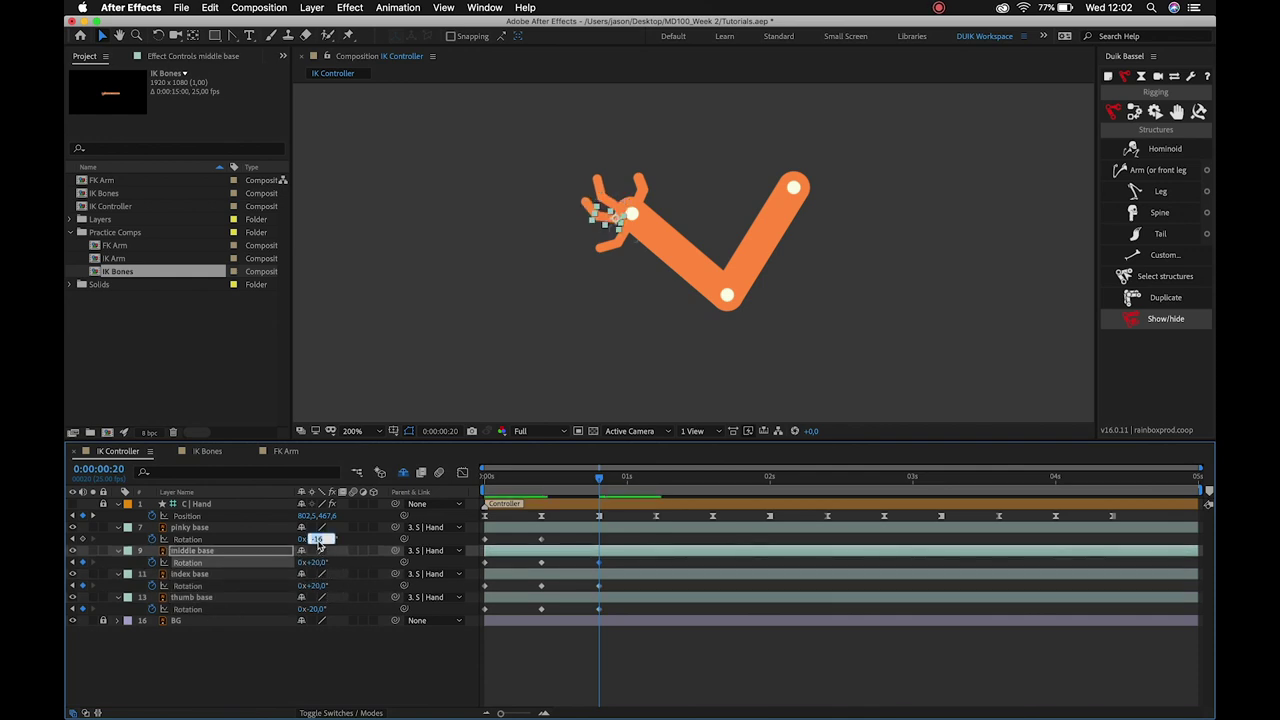
{"action": "key", "text": "Return"}
{"action": "mouse_move", "coordinate": [543, 474]}
{"action": "left_mouse_down"}
{"action": "mouse_move", "coordinate": [543, 497]}
{"action": "mouse_move", "coordinate": [599, 505]}
{"action": "left_mouse_up"}
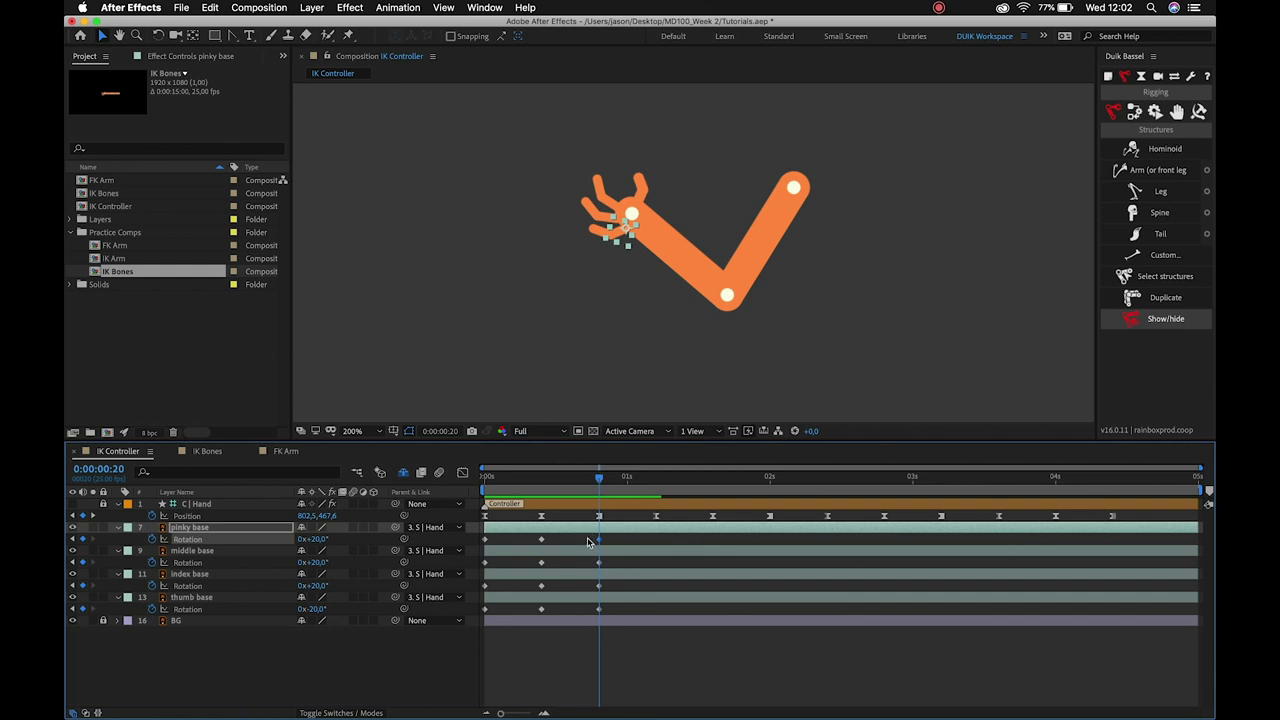
Move the time indicator to 0:00:01:05 and select the pinky base's latest Rotation keyframe.
{"action": "left_click_drag", "start_coordinate": [600, 479], "coordinate": [657, 495]}
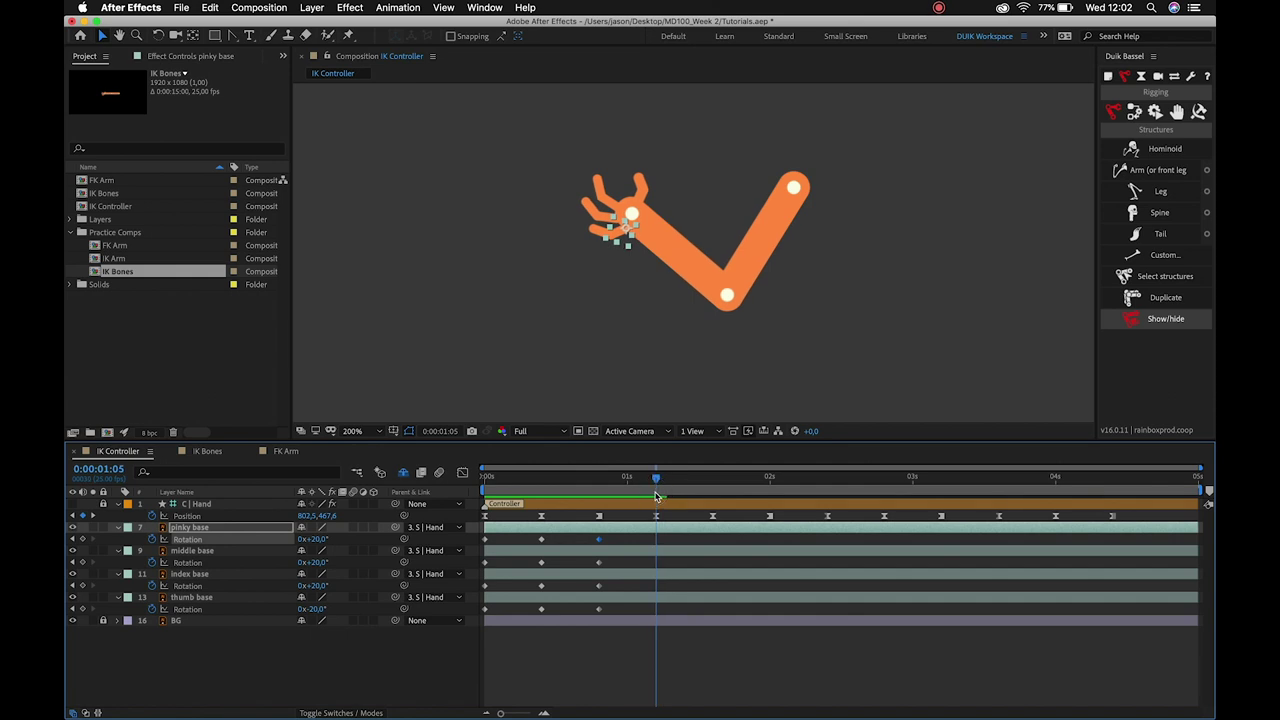
{"action": "left_click_drag", "start_coordinate": [258, 505], "coordinate": [254, 508]}
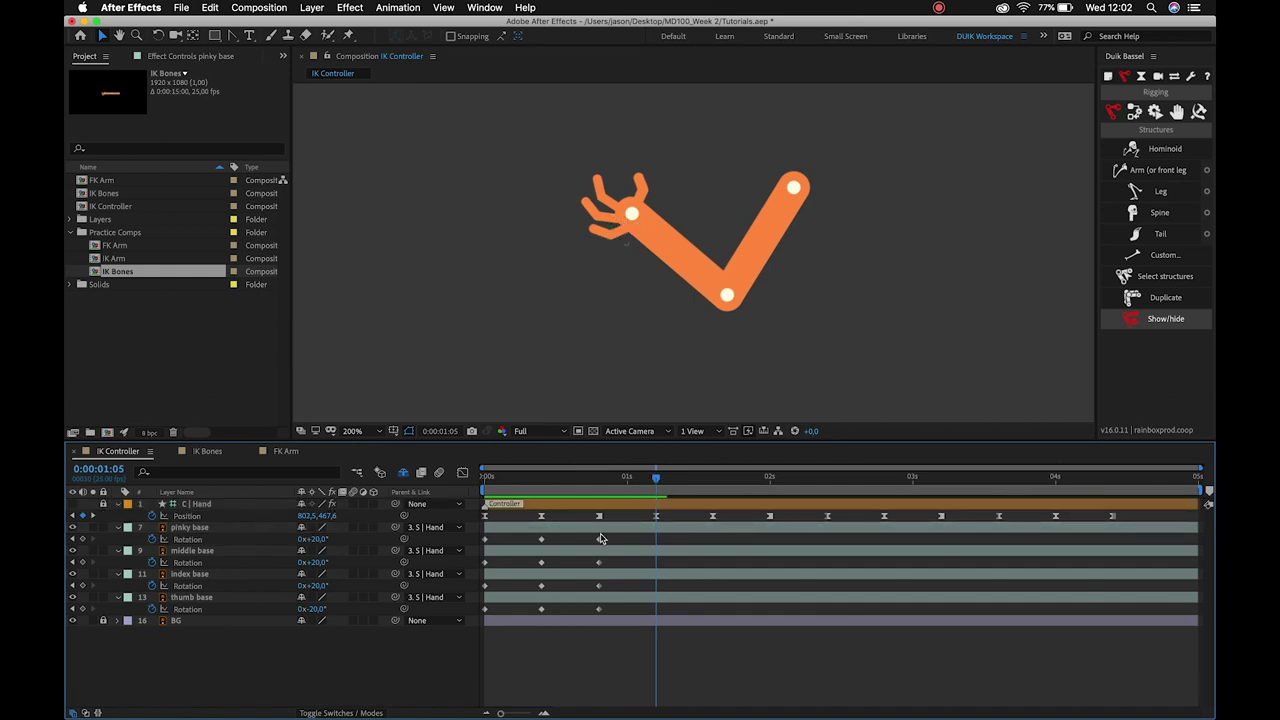
{"action": "left_click", "coordinate": [599, 541]}
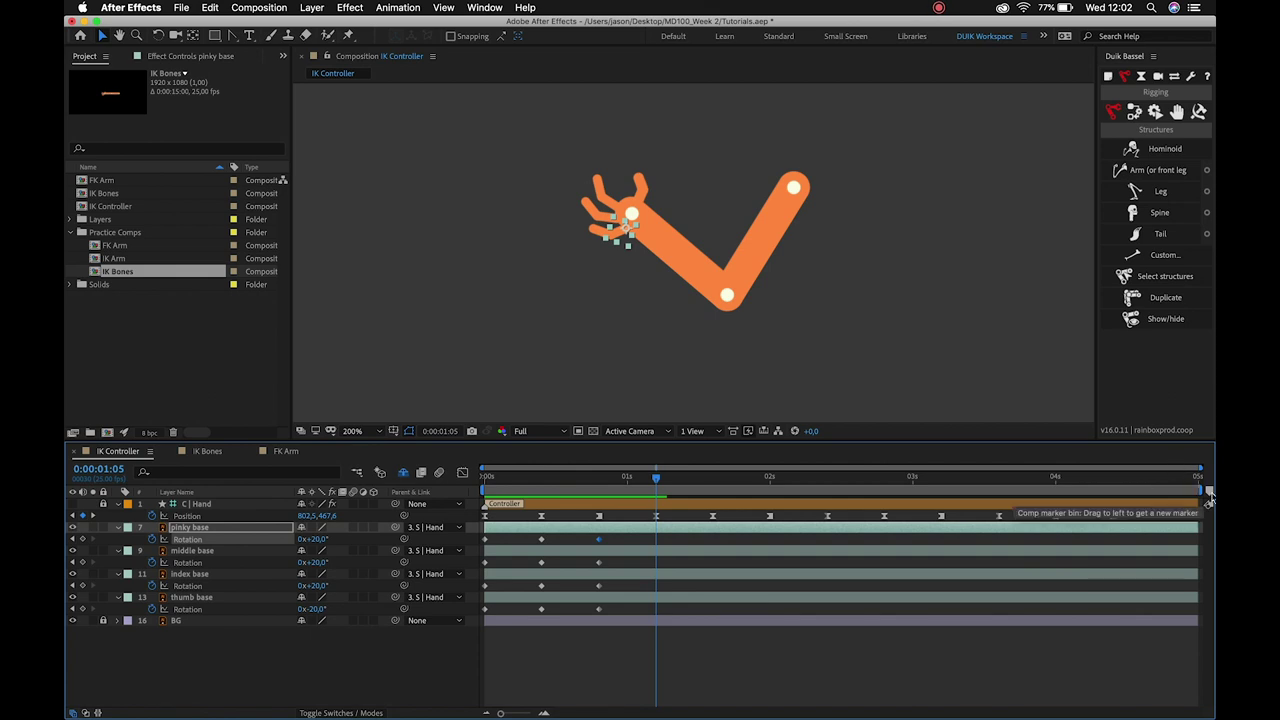
Drag four composition markers to 0:00:00:20, 2 seconds, near 3 seconds and near 4 seconds.
{"action": "mouse_move", "coordinate": [1209, 496]}
{"action": "left_mouse_down"}
{"action": "mouse_move", "coordinate": [658, 502]}
{"action": "mouse_move", "coordinate": [600, 522]}
{"action": "left_mouse_up"}
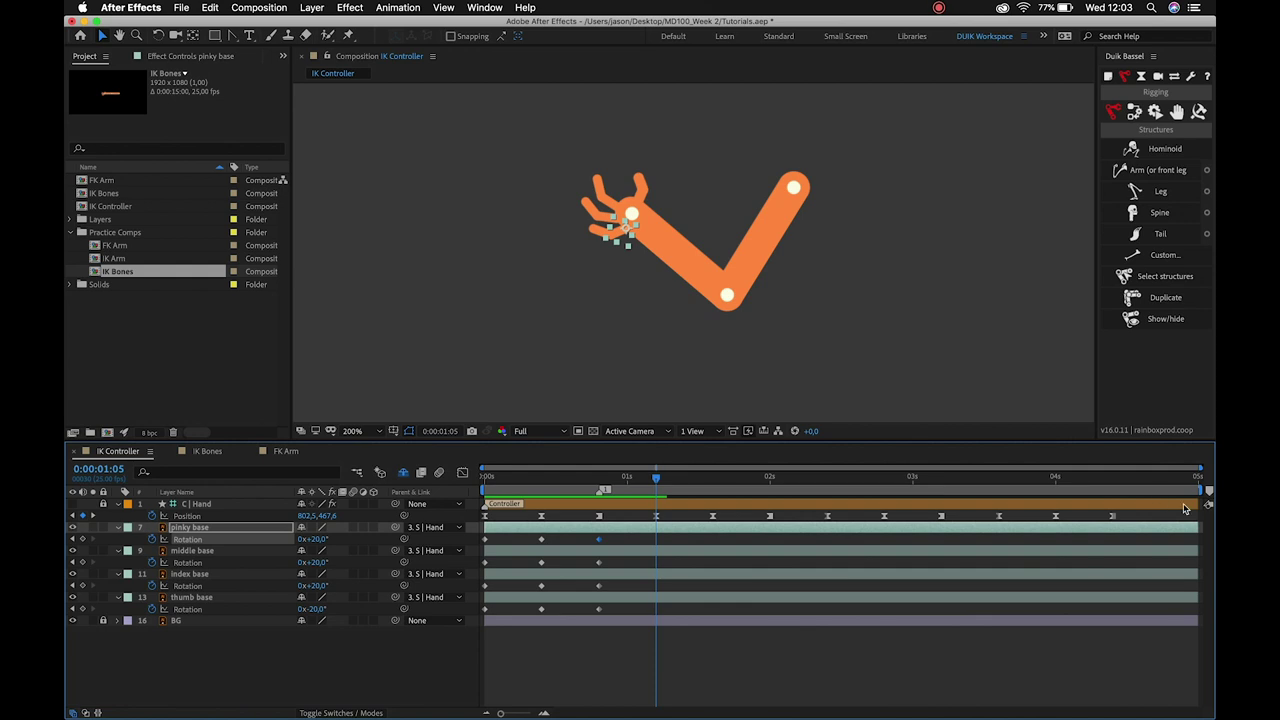
{"action": "left_click_drag", "start_coordinate": [1209, 496], "coordinate": [772, 521]}
{"action": "left_click_drag", "start_coordinate": [1209, 492], "coordinate": [945, 520]}
{"action": "left_click_drag", "start_coordinate": [1209, 496], "coordinate": [1117, 521]}
Name the four markers Cycle 1, Cycle 2, Cycle 3 and Cycle 4.
{"action": "double_click", "coordinate": [602, 490]}
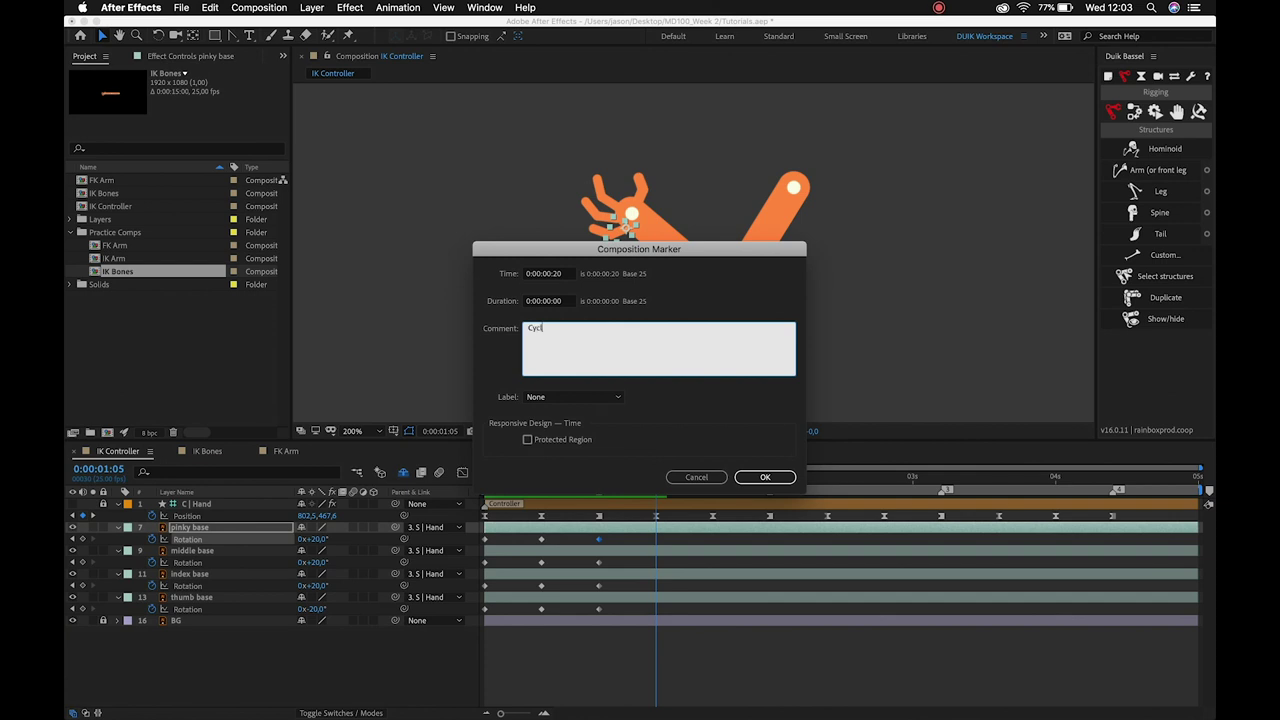
{"action": "left_click", "coordinate": [765, 477]}
{"action": "double_click", "coordinate": [772, 490]}
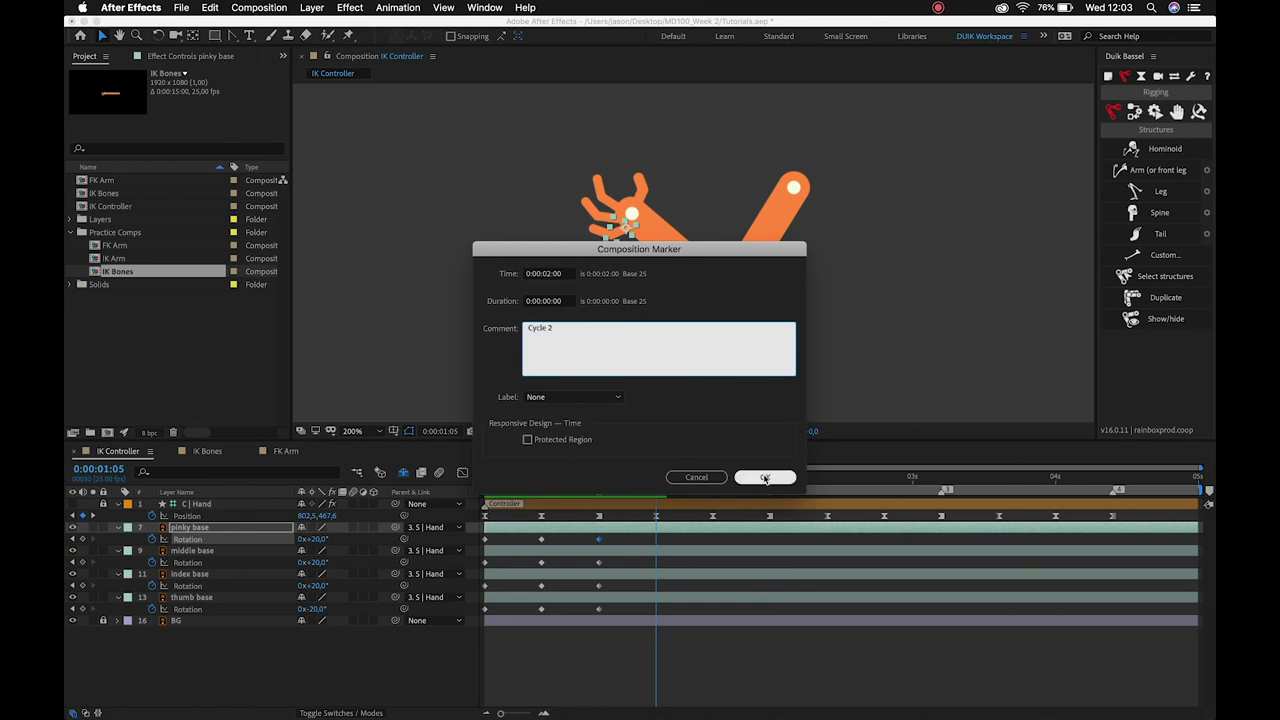
{"action": "left_click", "coordinate": [765, 477]}
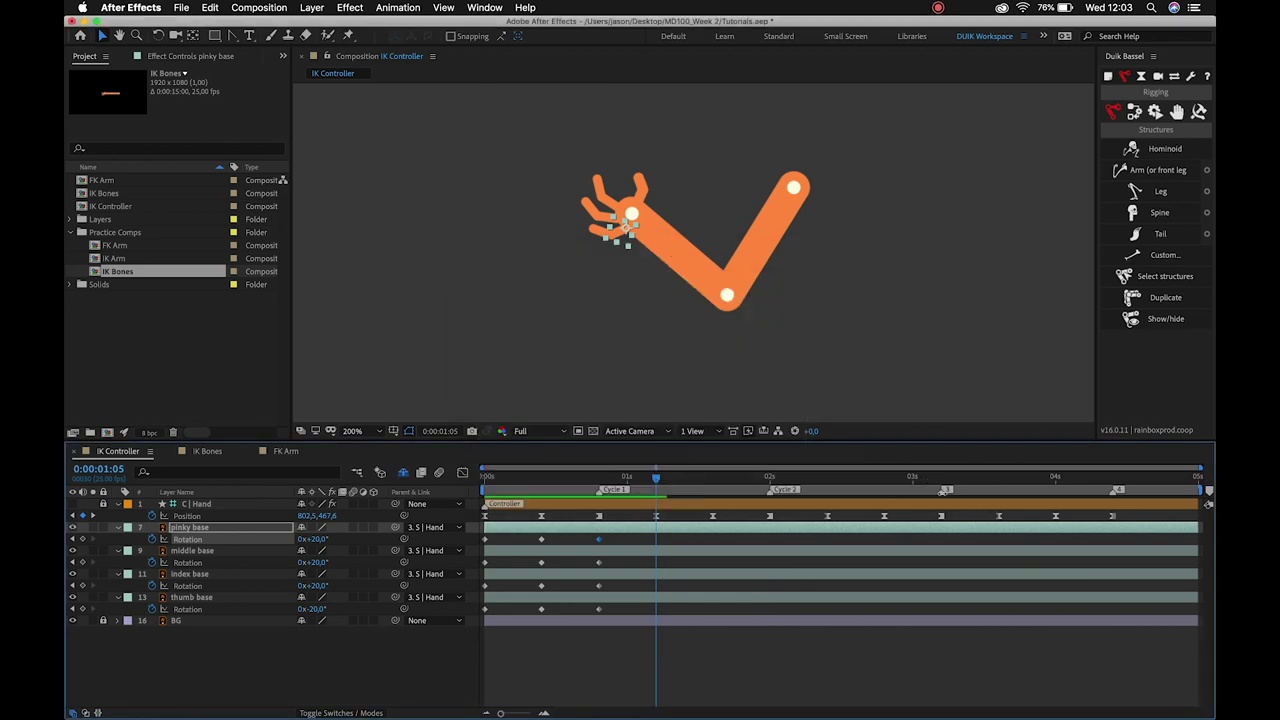
{"action": "double_click", "coordinate": [944, 490]}
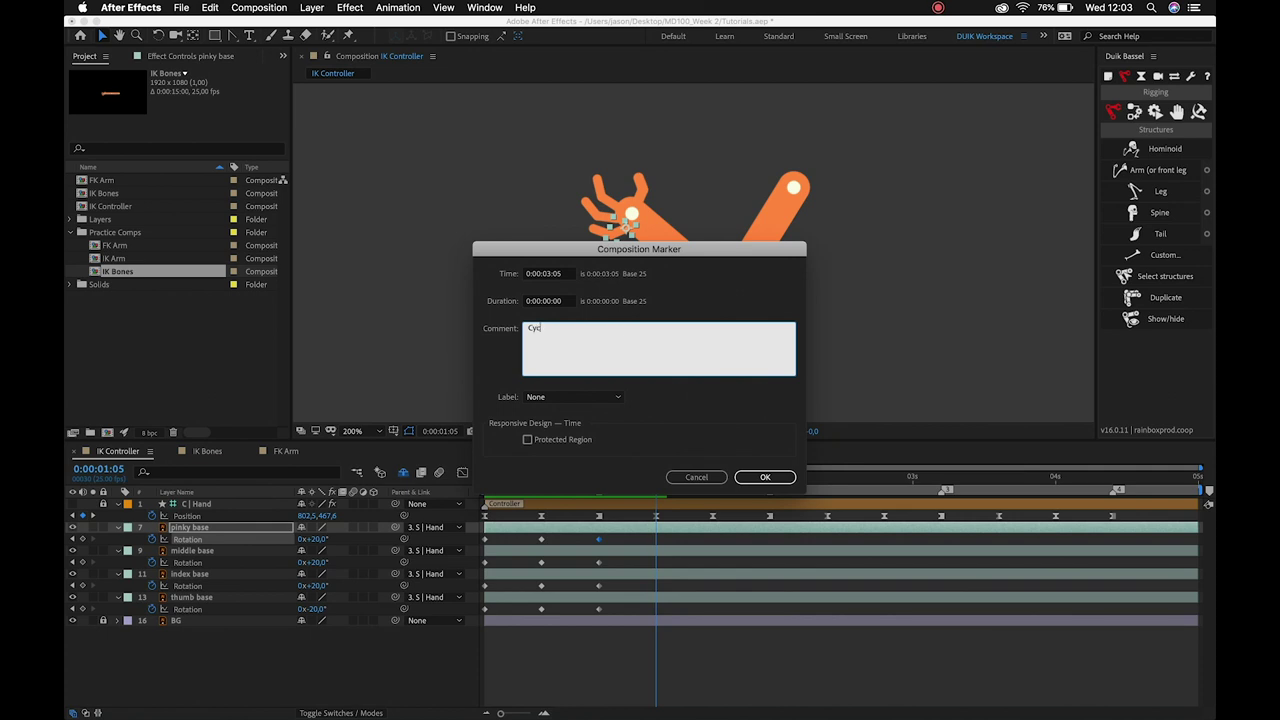
{"action": "type", "text": "Cycle 3"}
{"action": "left_click", "coordinate": [765, 477]}
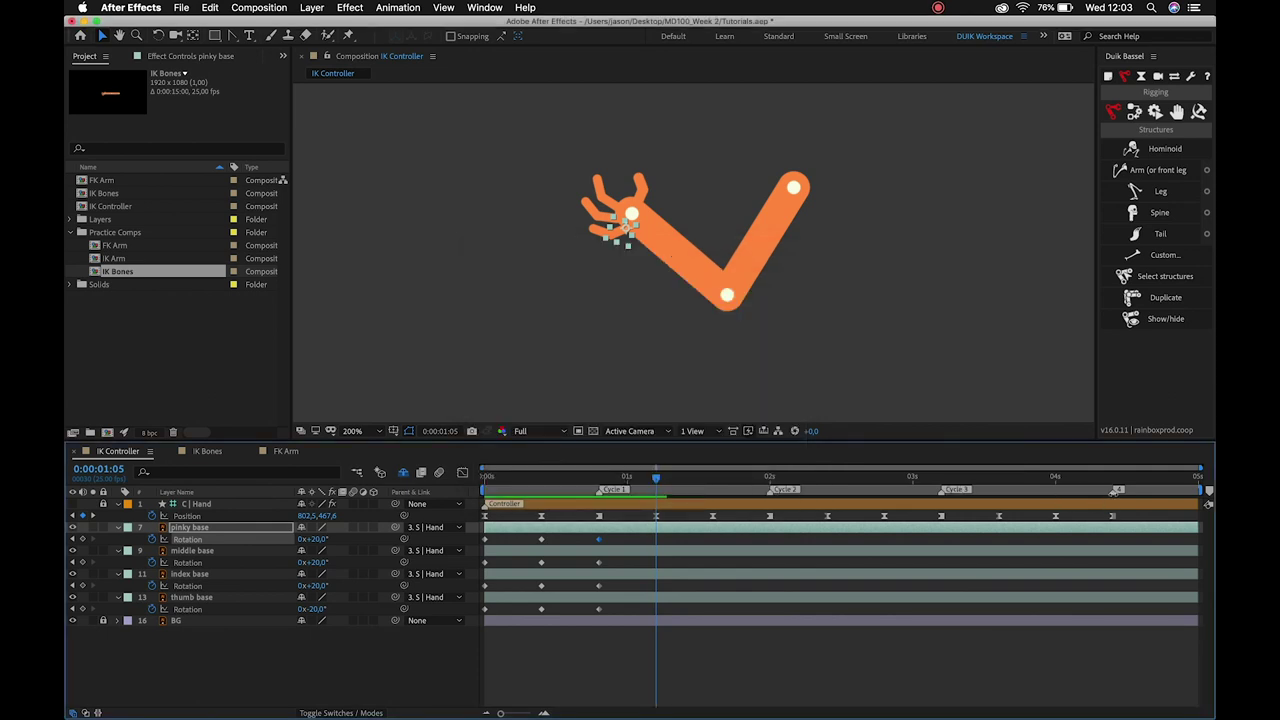
{"action": "double_click", "coordinate": [1114, 491]}
{"action": "type", "text": "Cycle 4"}
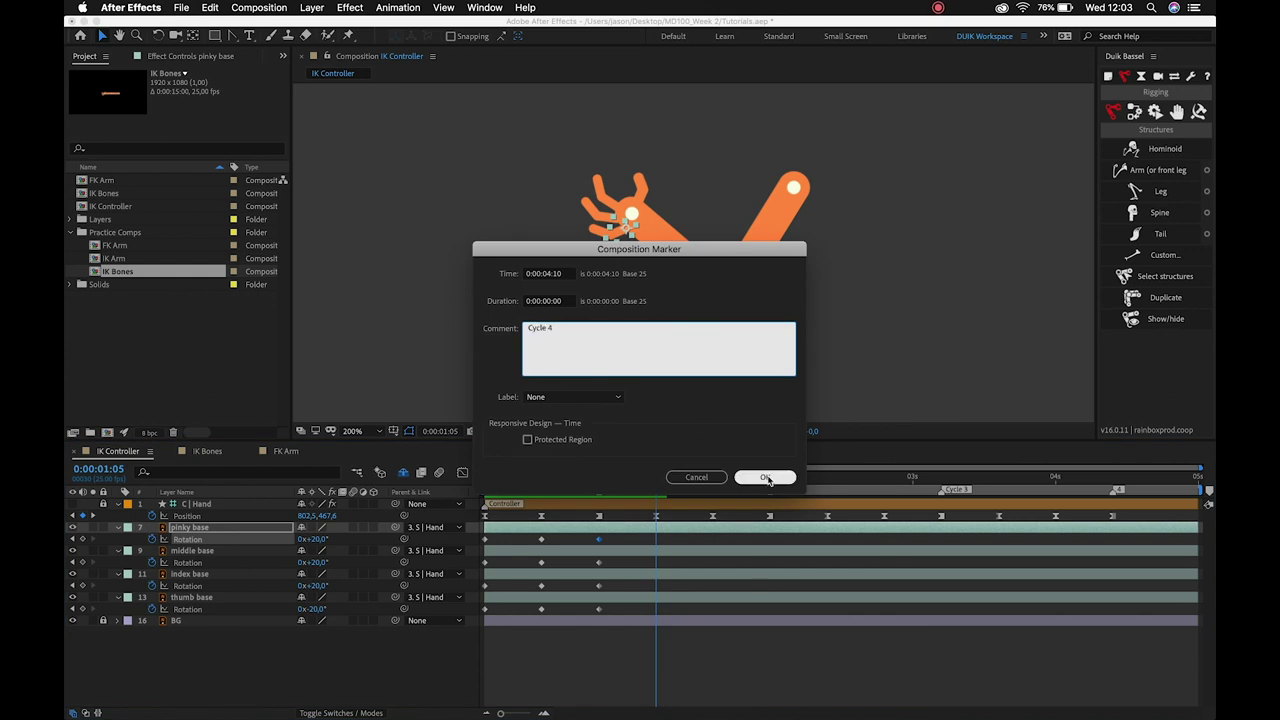
{"action": "left_click", "coordinate": [765, 477]}
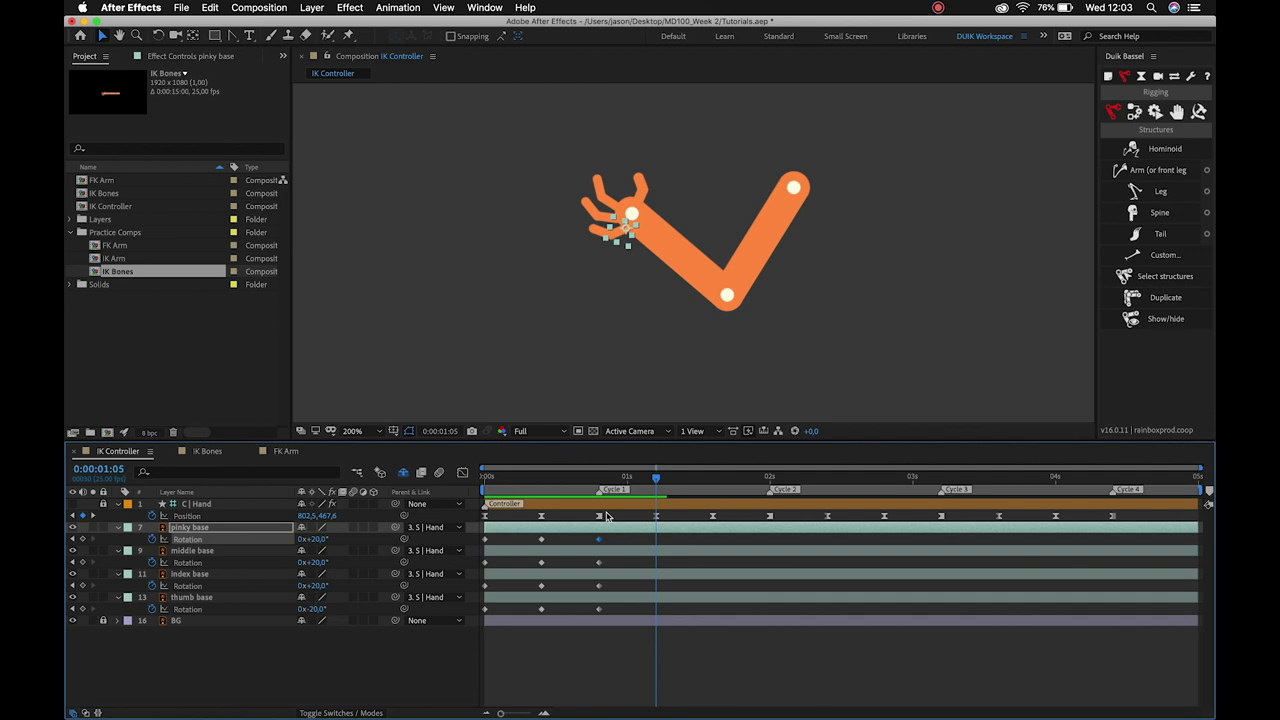
Paste the middle base's Rotation keyframe at 0:00:01:05, undoing an accidental layer duplicate.
{"action": "left_click_drag", "start_coordinate": [655, 478], "coordinate": [599, 478]}
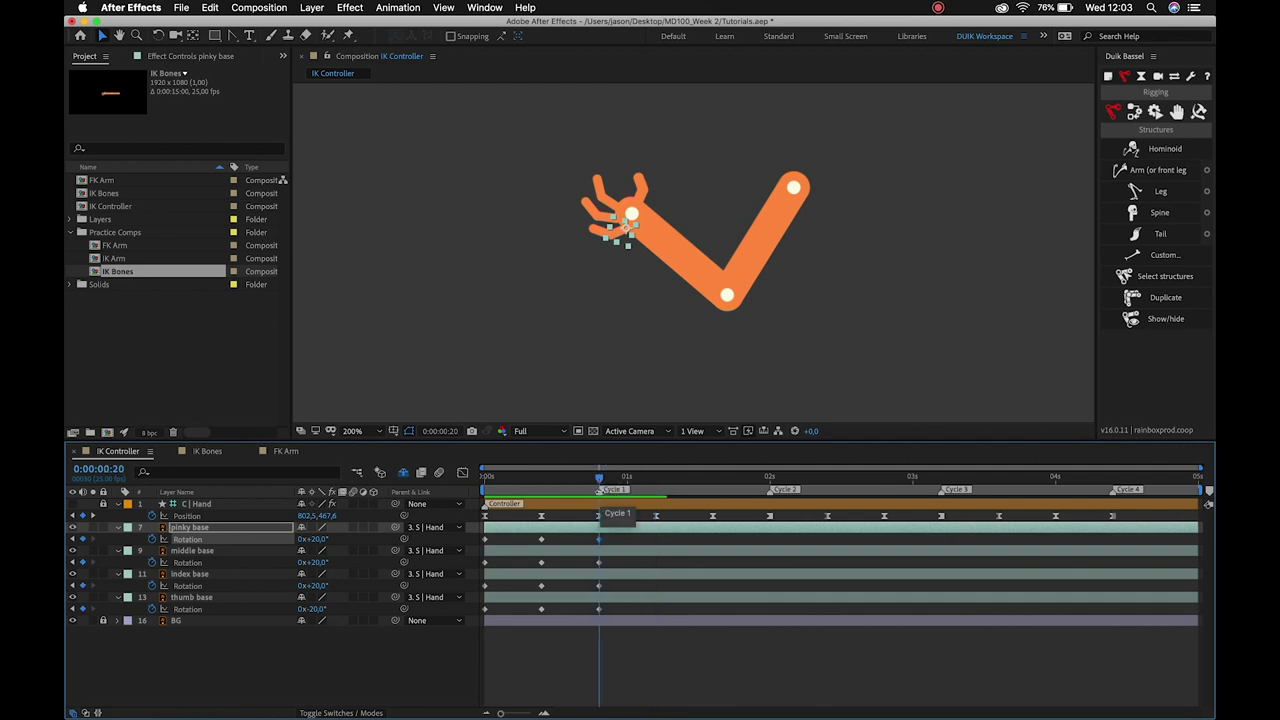
{"action": "left_click", "coordinate": [656, 480]}
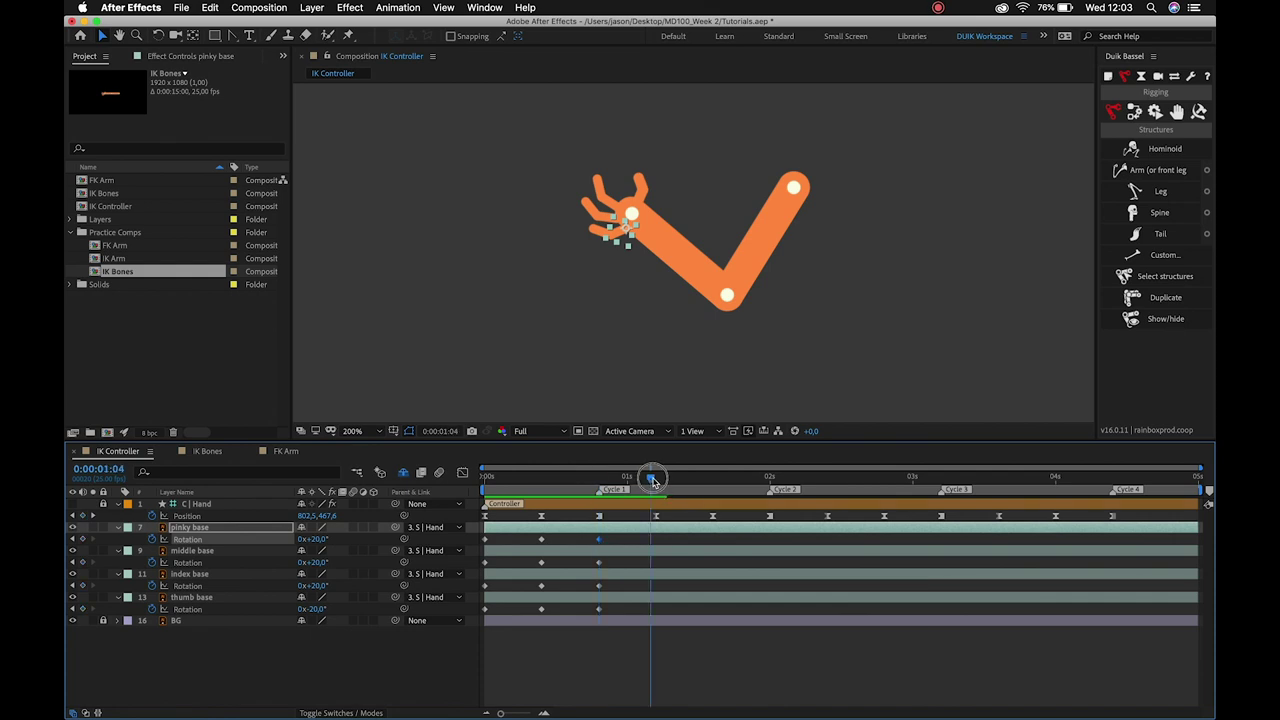
{"action": "left_click", "coordinate": [599, 562]}
{"action": "key", "text": "ctrl+c"}
{"action": "key", "text": "ctrl+v"}
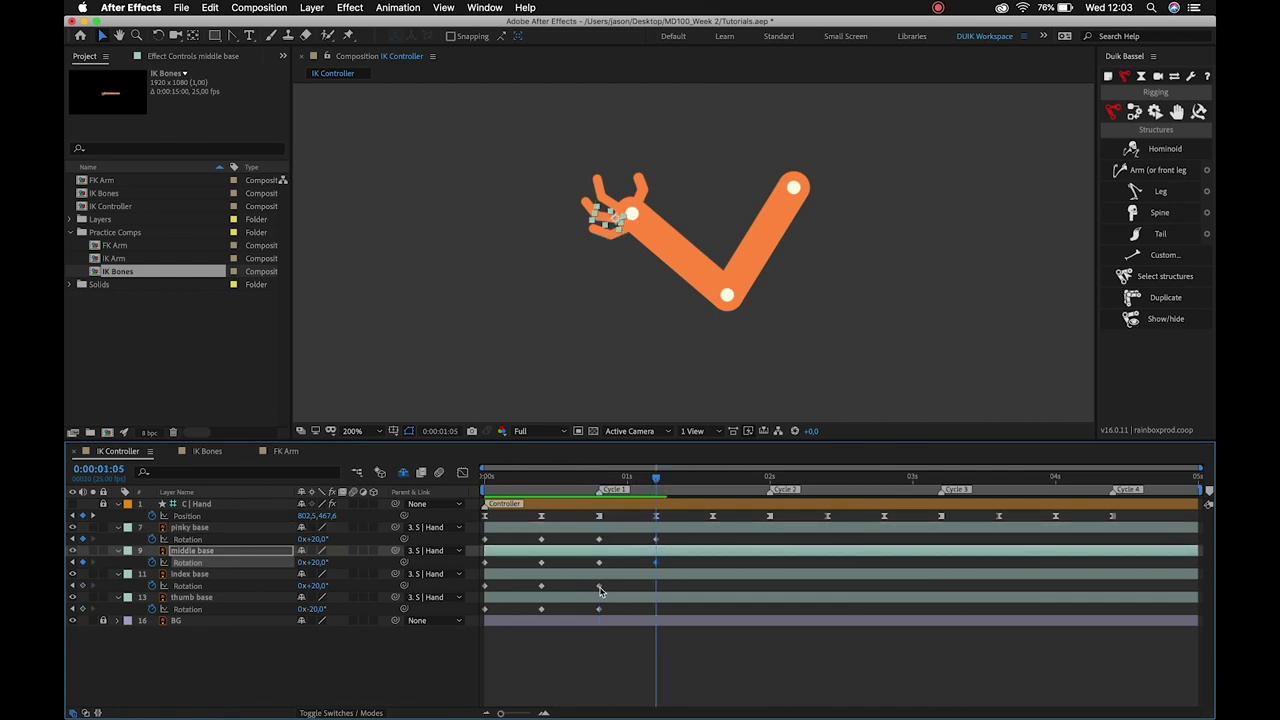
{"action": "left_click_drag", "start_coordinate": [599, 588], "coordinate": [604, 612]}
{"action": "key", "text": "ctrl+d"}
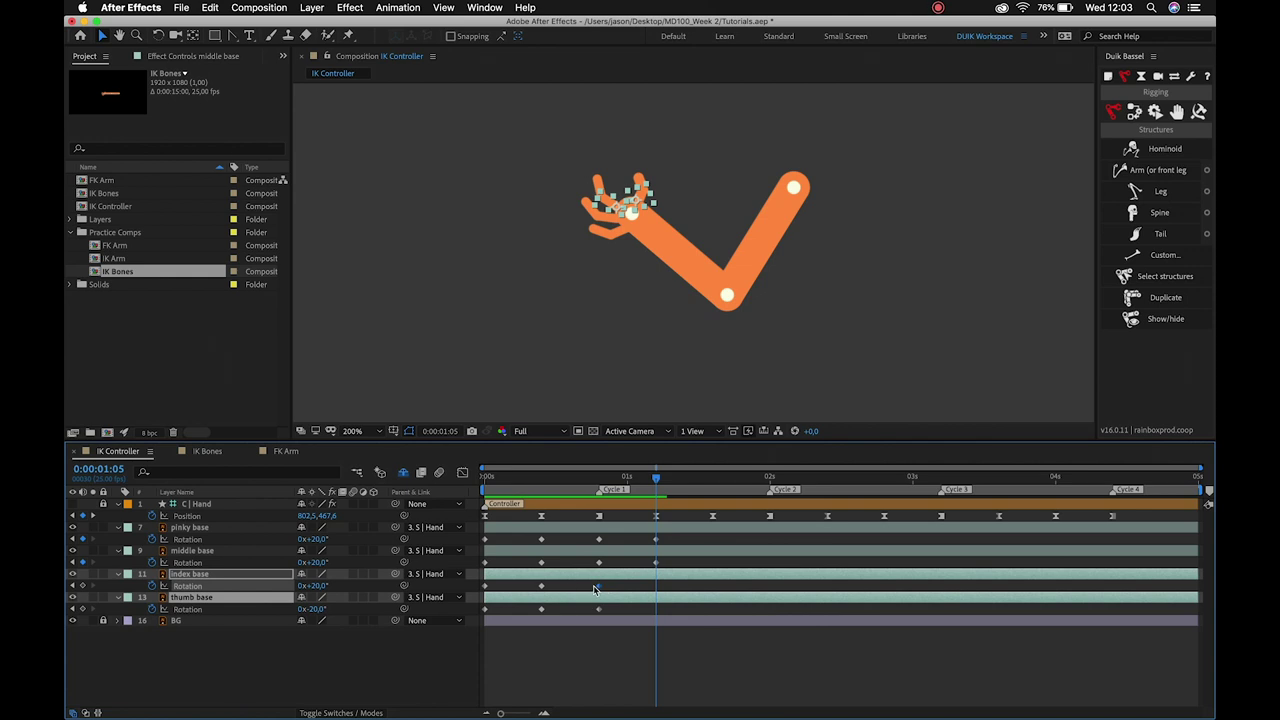
{"action": "key", "text": "ctrl+z"}
At 0:00:01:15, uncurl the pinky and thumb bases.
{"action": "left_click", "coordinate": [600, 588]}
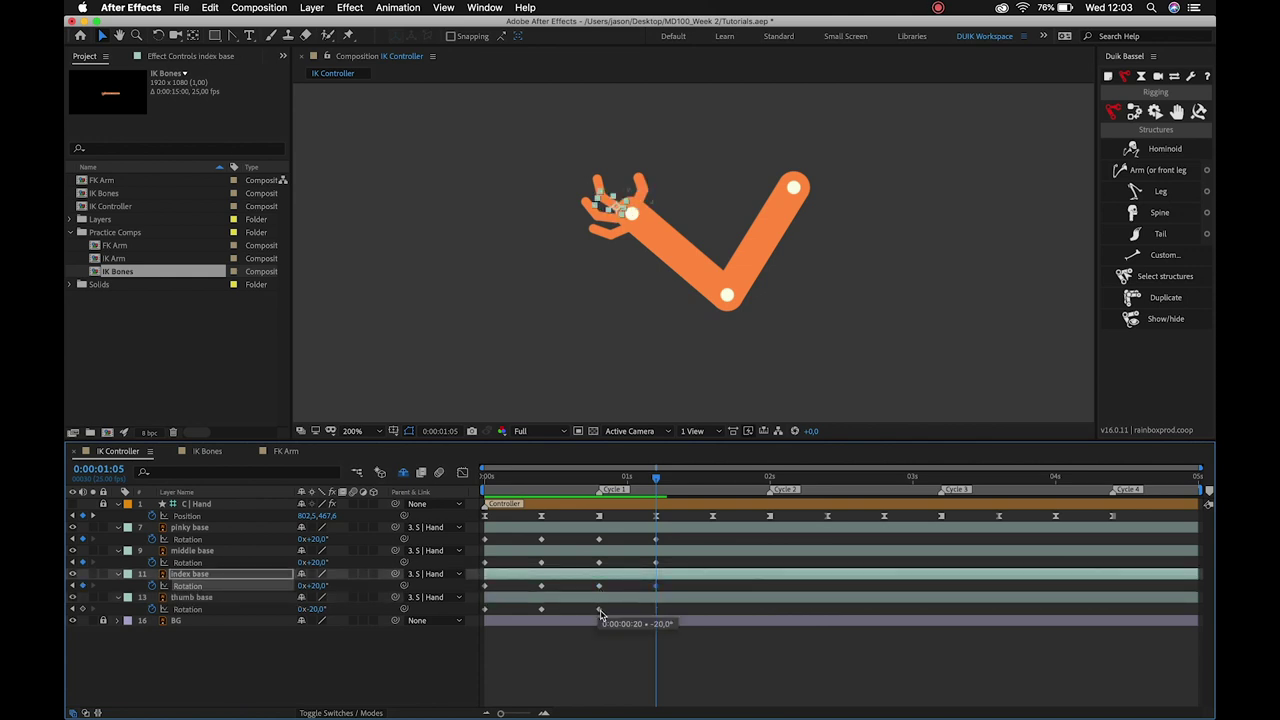
{"action": "left_click", "coordinate": [600, 611]}
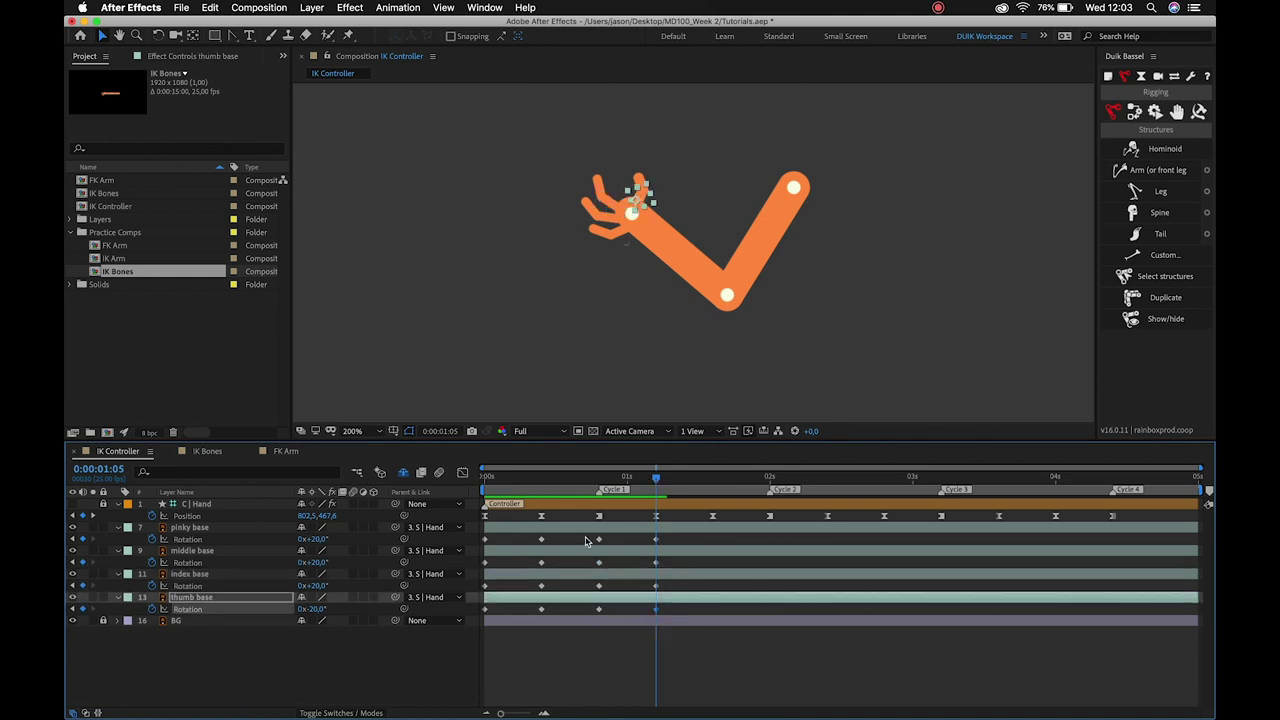
{"action": "left_click_drag", "start_coordinate": [586, 541], "coordinate": [605, 620]}
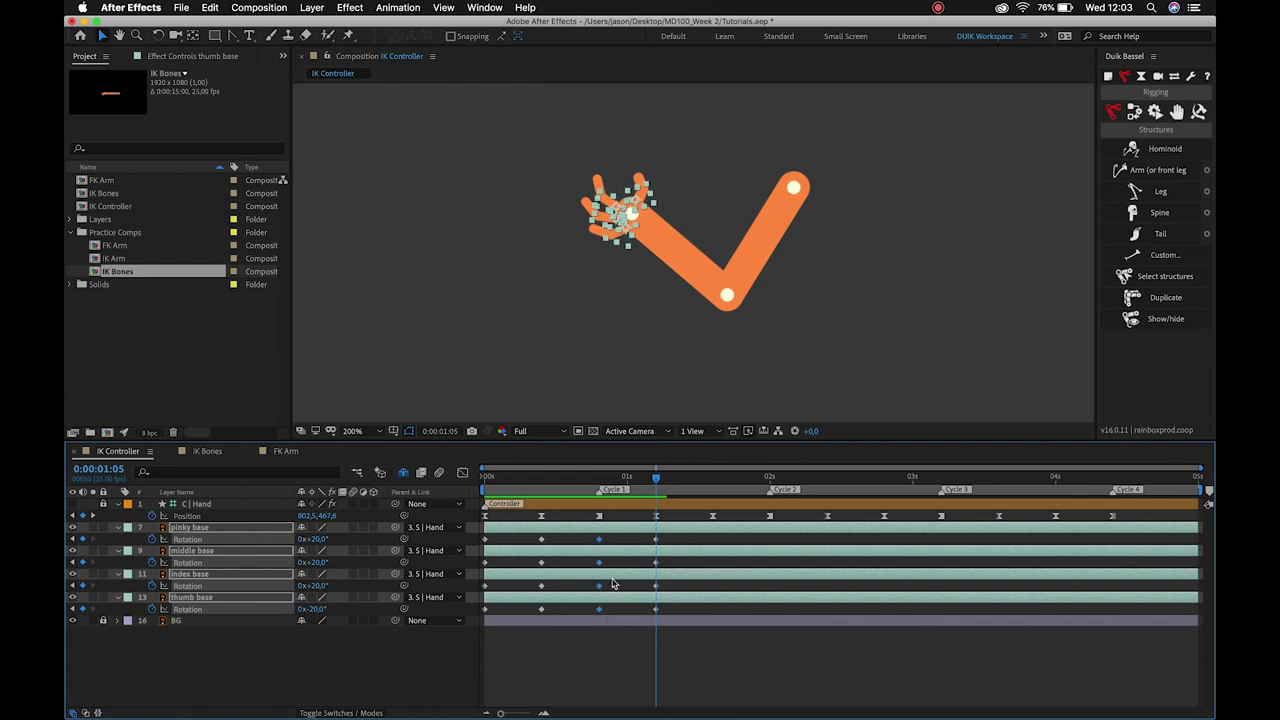
{"action": "left_click_drag", "start_coordinate": [666, 491], "coordinate": [712, 491]}
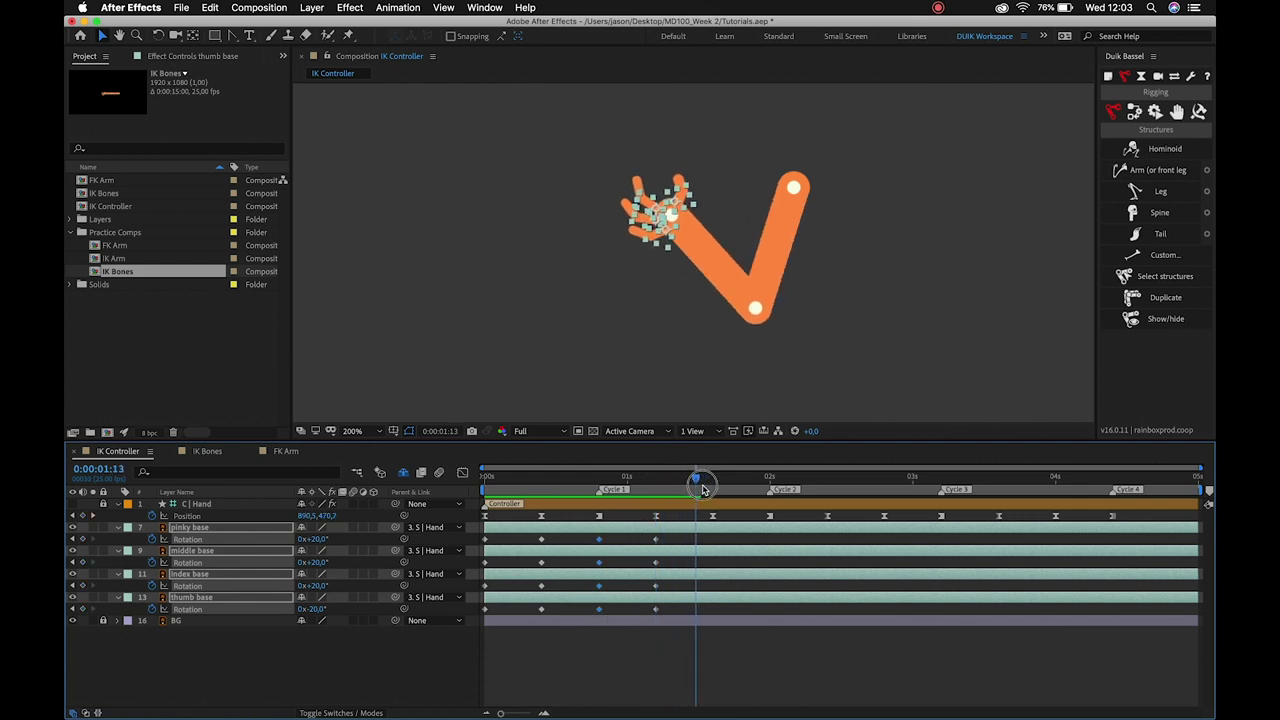
{"action": "key", "text": "F2"}
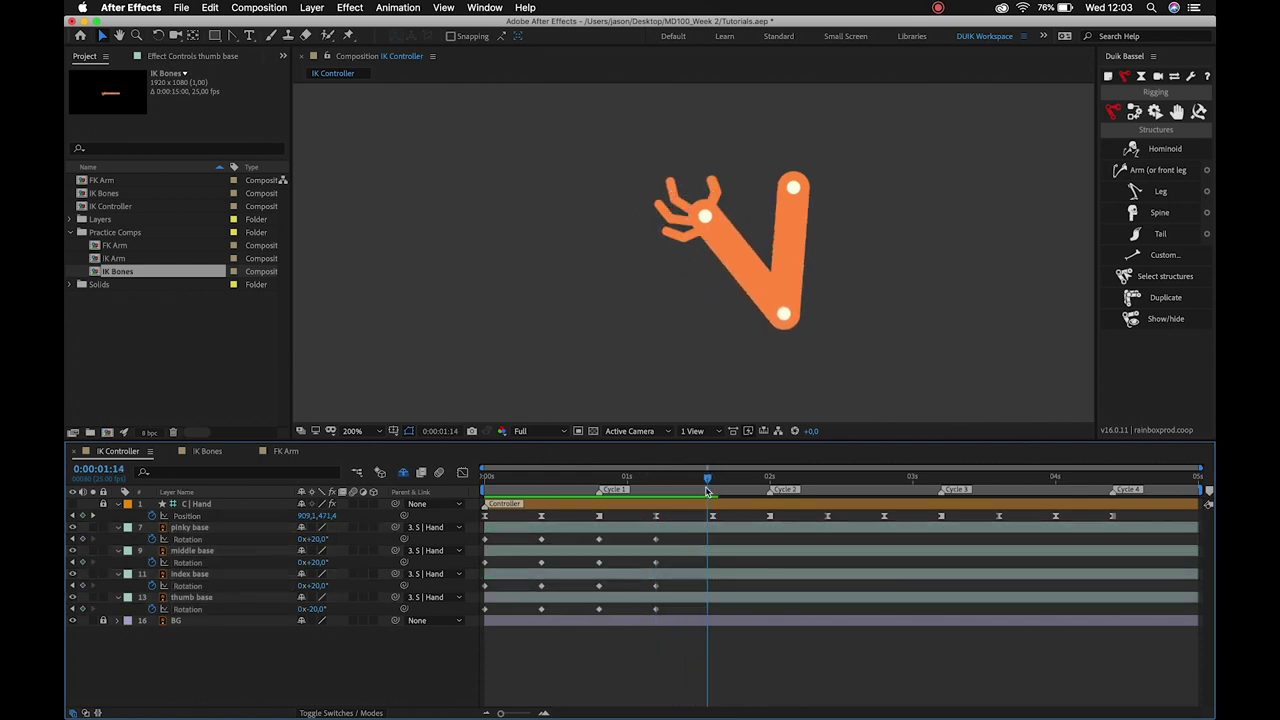
{"action": "left_click_drag", "start_coordinate": [712, 484], "coordinate": [714, 485]}
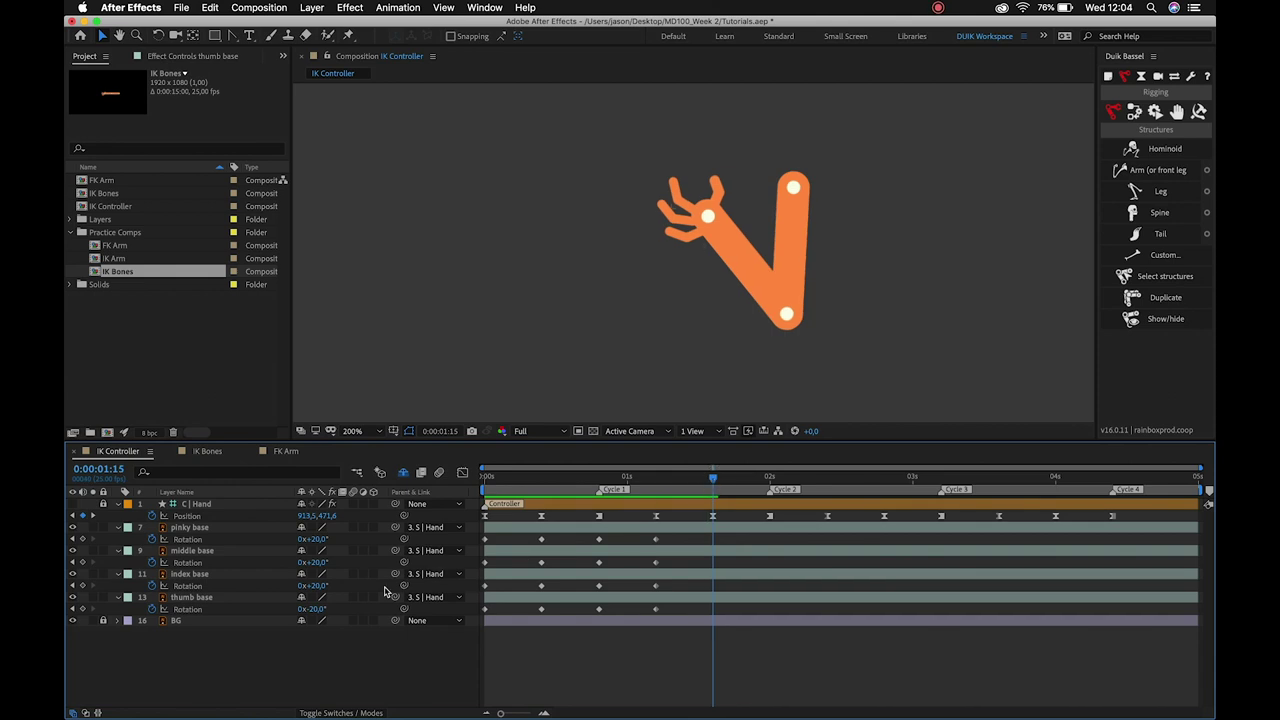
{"action": "mouse_move", "coordinate": [319, 539]}
{"action": "left_mouse_down"}
{"action": "mouse_move", "coordinate": [305, 539]}
{"action": "mouse_move", "coordinate": [298, 586]}
{"action": "left_mouse_up"}
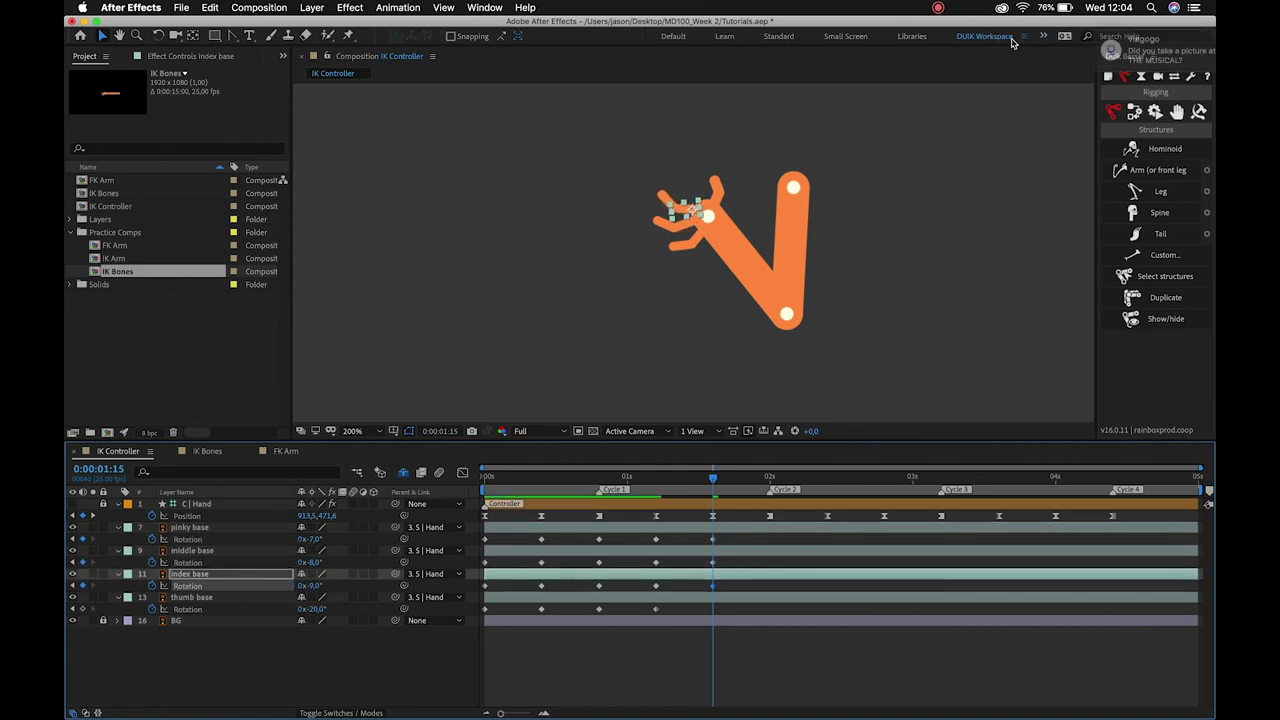
{"action": "left_click_drag", "start_coordinate": [318, 610], "coordinate": [295, 608]}
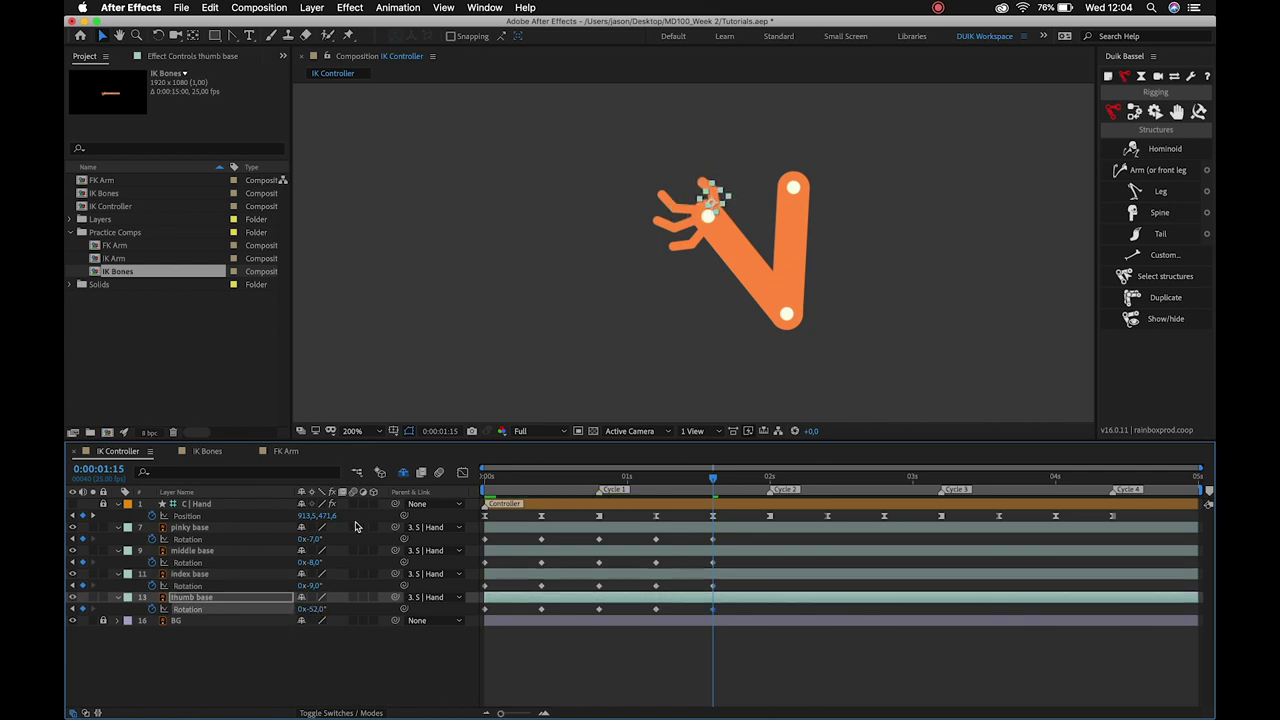
Open the thumb base to +8° at the Cycle 2 marker (2:00).
{"action": "mouse_move", "coordinate": [718, 487]}
{"action": "left_mouse_down"}
{"action": "mouse_move", "coordinate": [698, 487]}
{"action": "mouse_move", "coordinate": [713, 492]}
{"action": "left_mouse_up"}
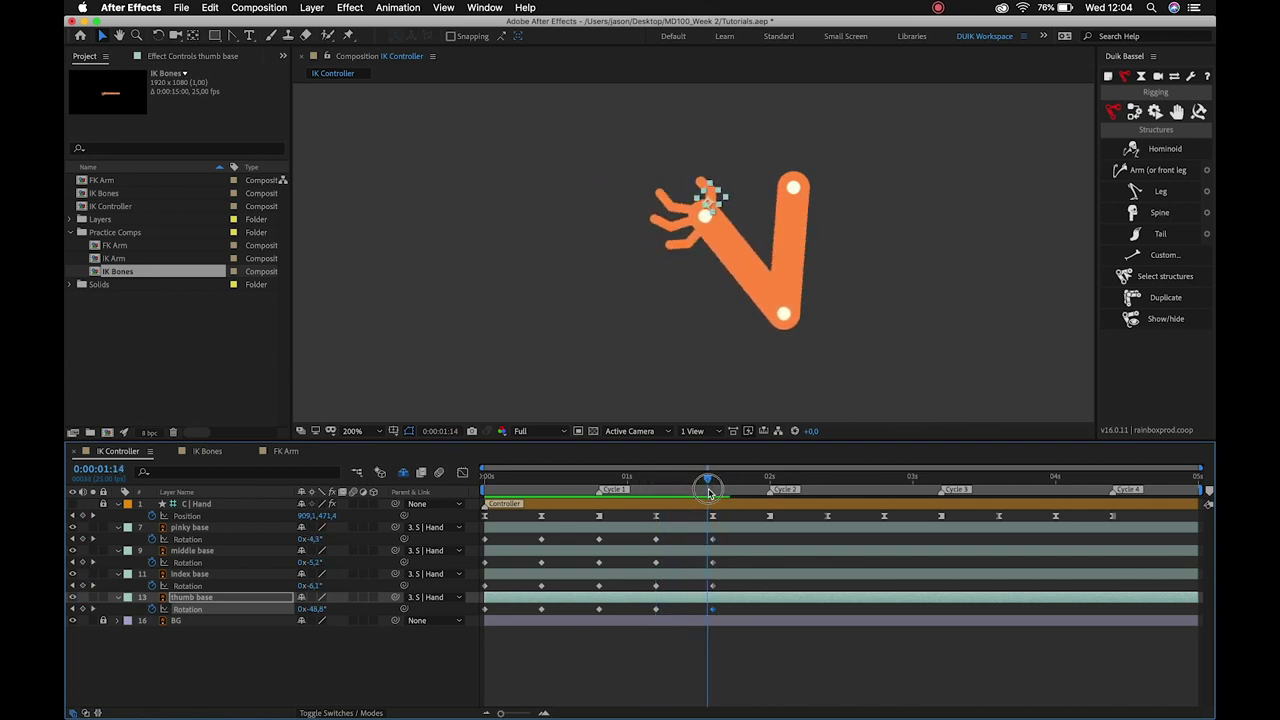
{"action": "left_click_drag", "start_coordinate": [713, 492], "coordinate": [770, 497]}
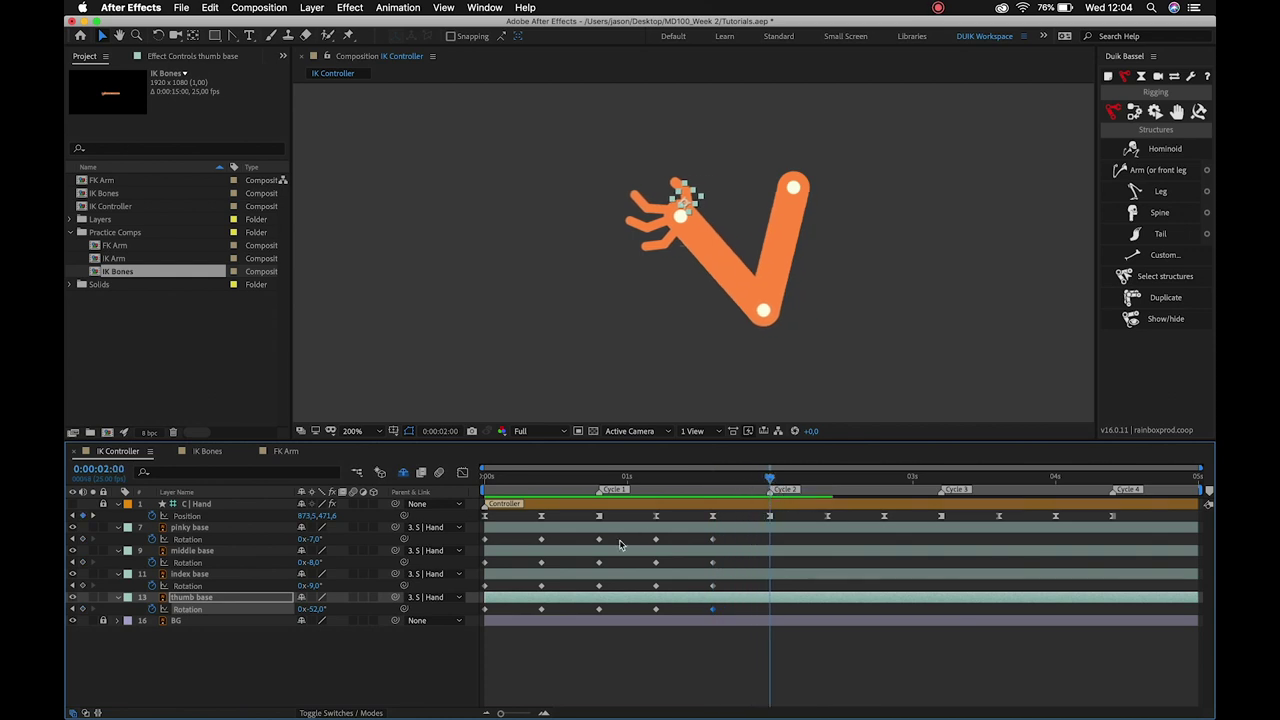
{"action": "left_click_drag", "start_coordinate": [312, 609], "coordinate": [365, 615]}
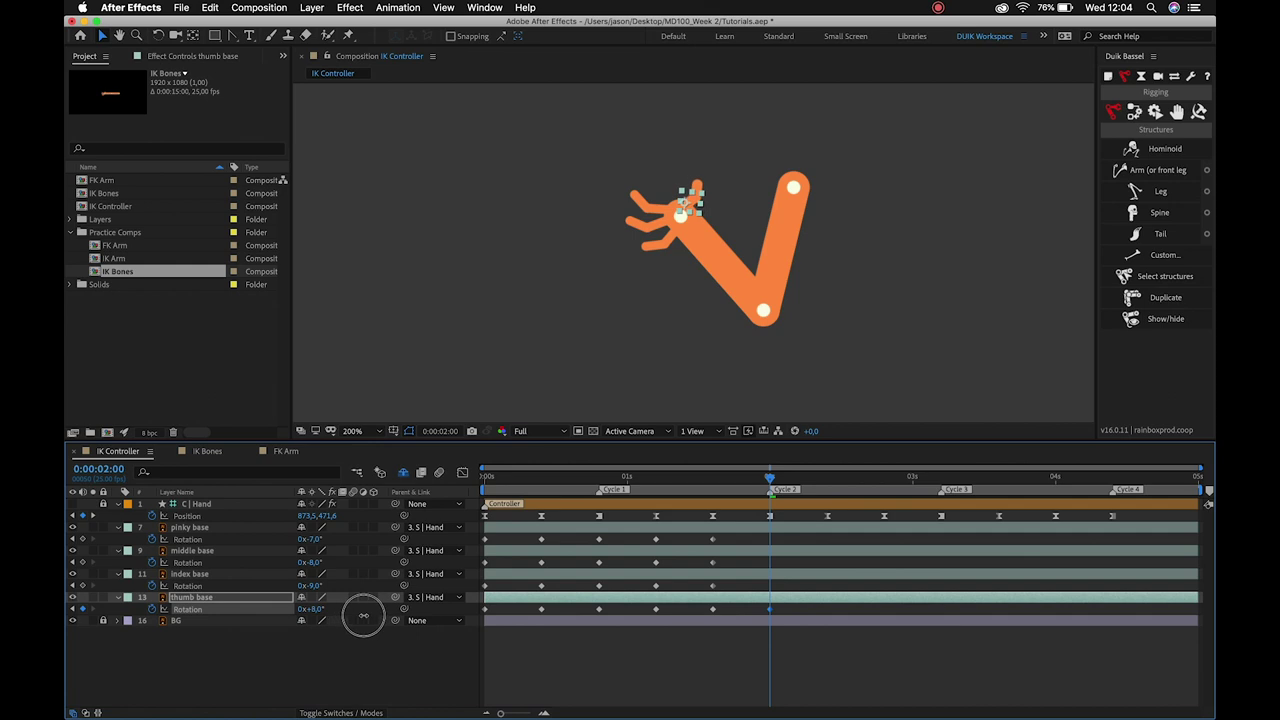
Rotate the index, middle and pinky bases to +30° at 2:00 and preview the animation.
{"action": "left_click_drag", "start_coordinate": [312, 585], "coordinate": [340, 585]}
{"action": "left_click", "coordinate": [315, 563]}
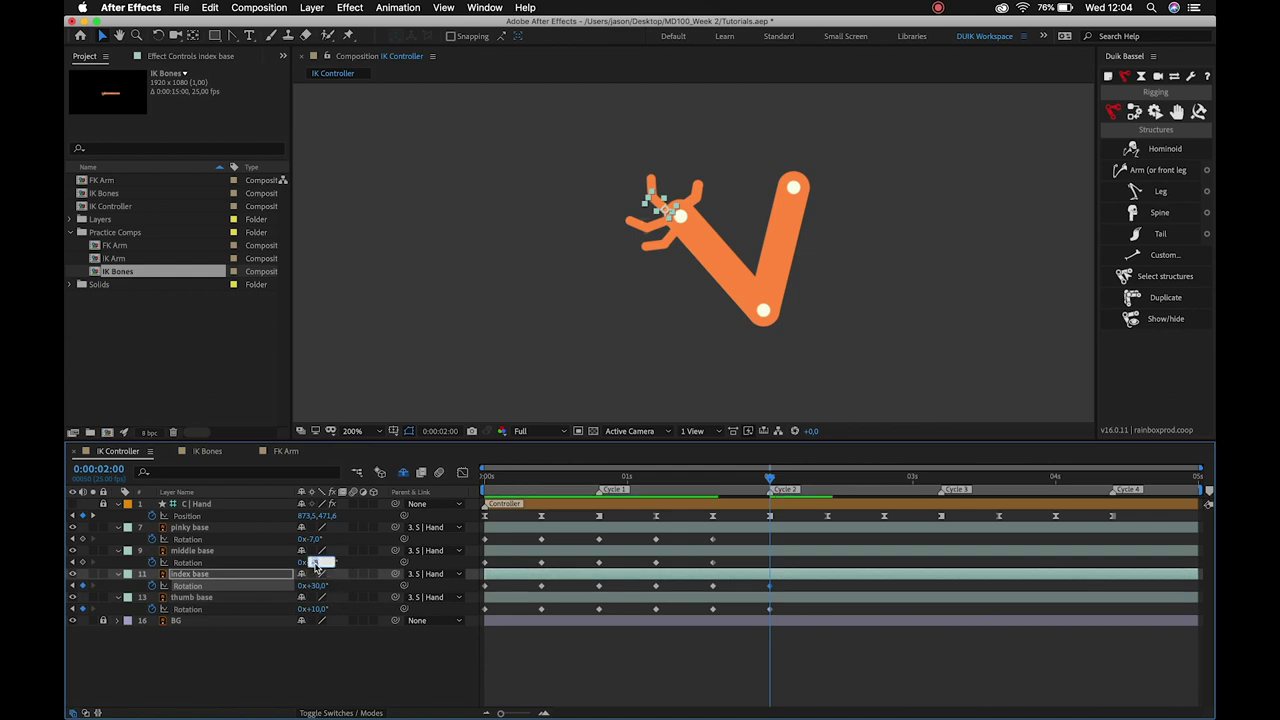
{"action": "type", "text": "30"}
{"action": "key", "text": "Return"}
{"action": "left_click", "coordinate": [315, 539]}
{"action": "type", "text": "30"}
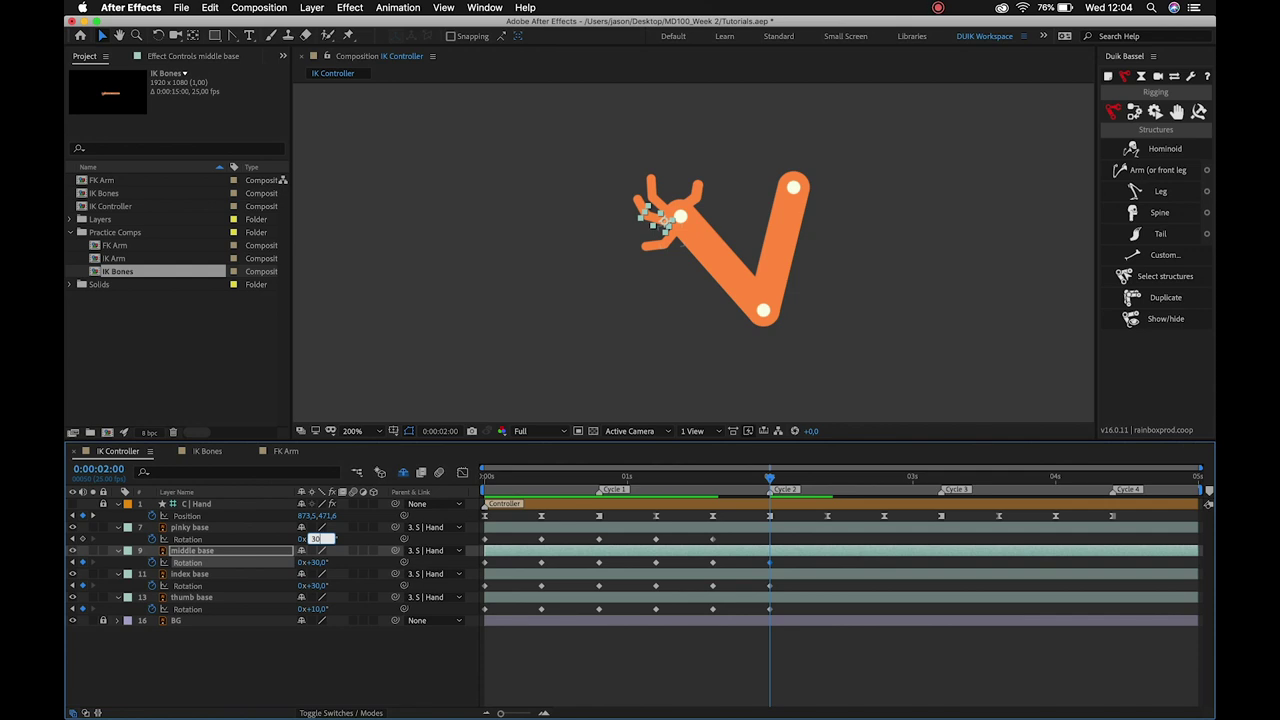
{"action": "key", "text": "Return"}
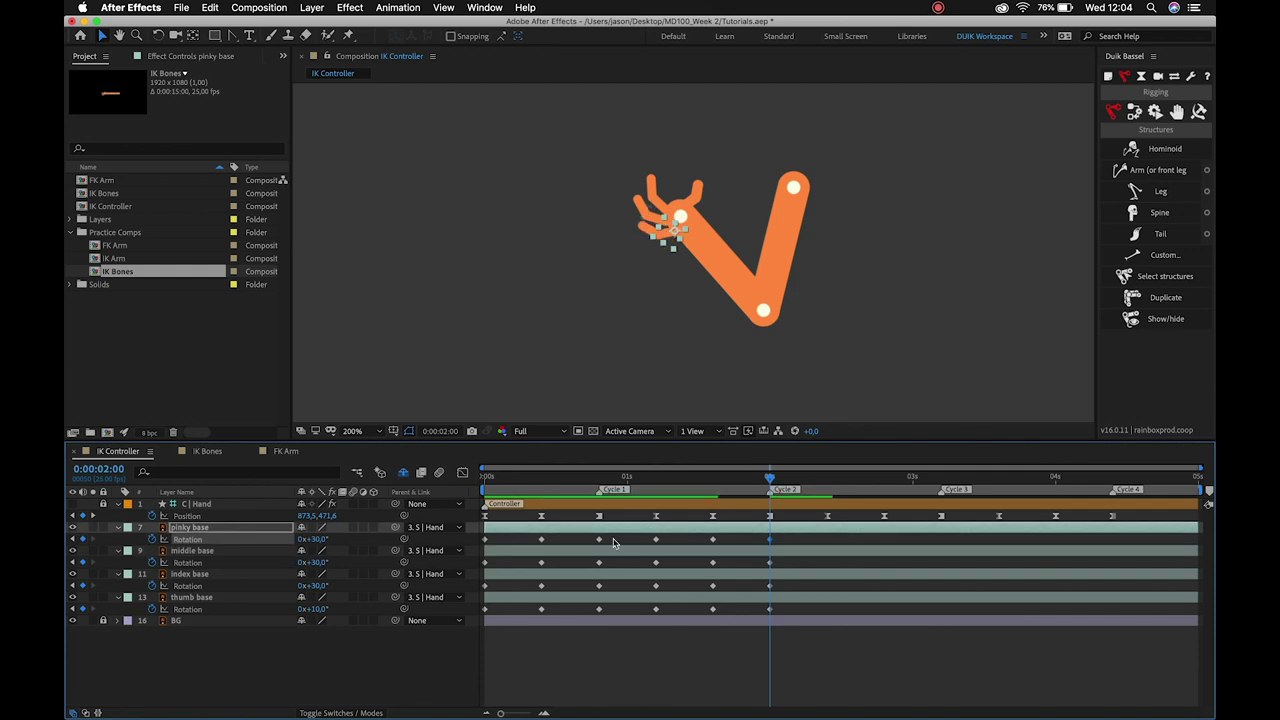
{"action": "key", "text": "space"}
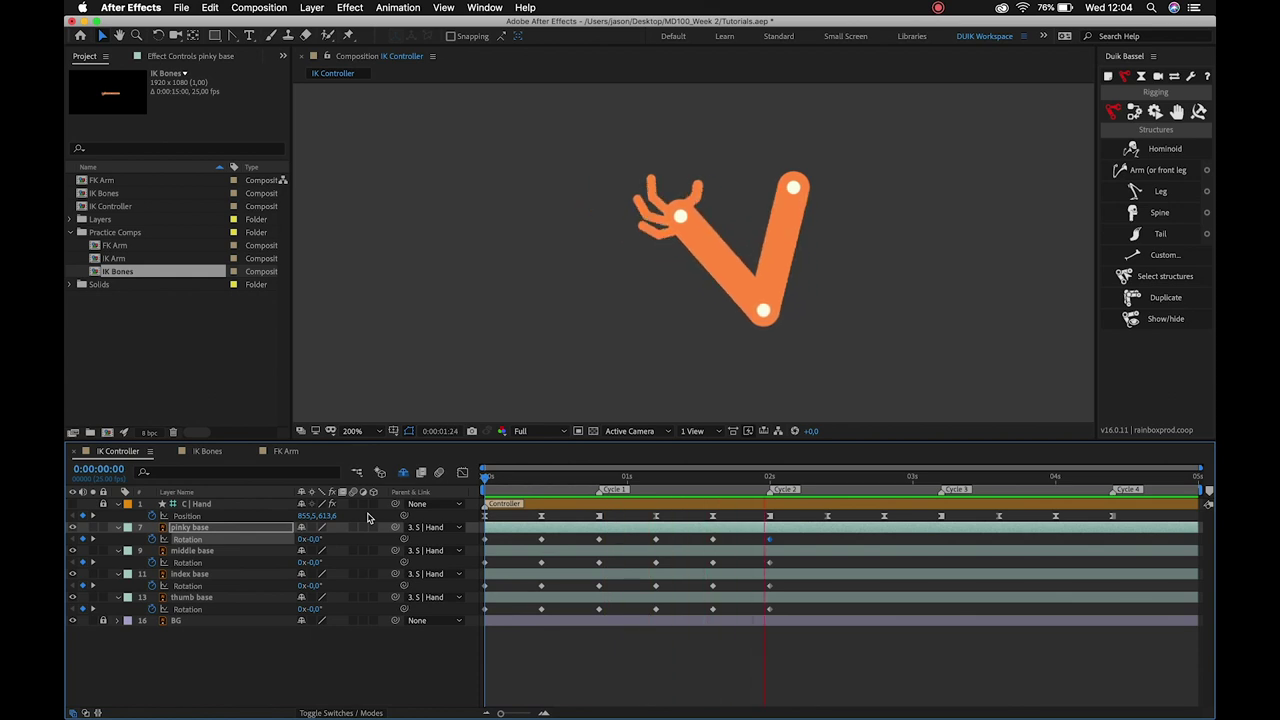
{"action": "key", "text": "space"}
Hold the hand pose with 2:10 Rotation keyframes: pinky, middle, index +30°, thumb +10°.
{"action": "left_click_drag", "start_coordinate": [753, 484], "coordinate": [769, 482]}
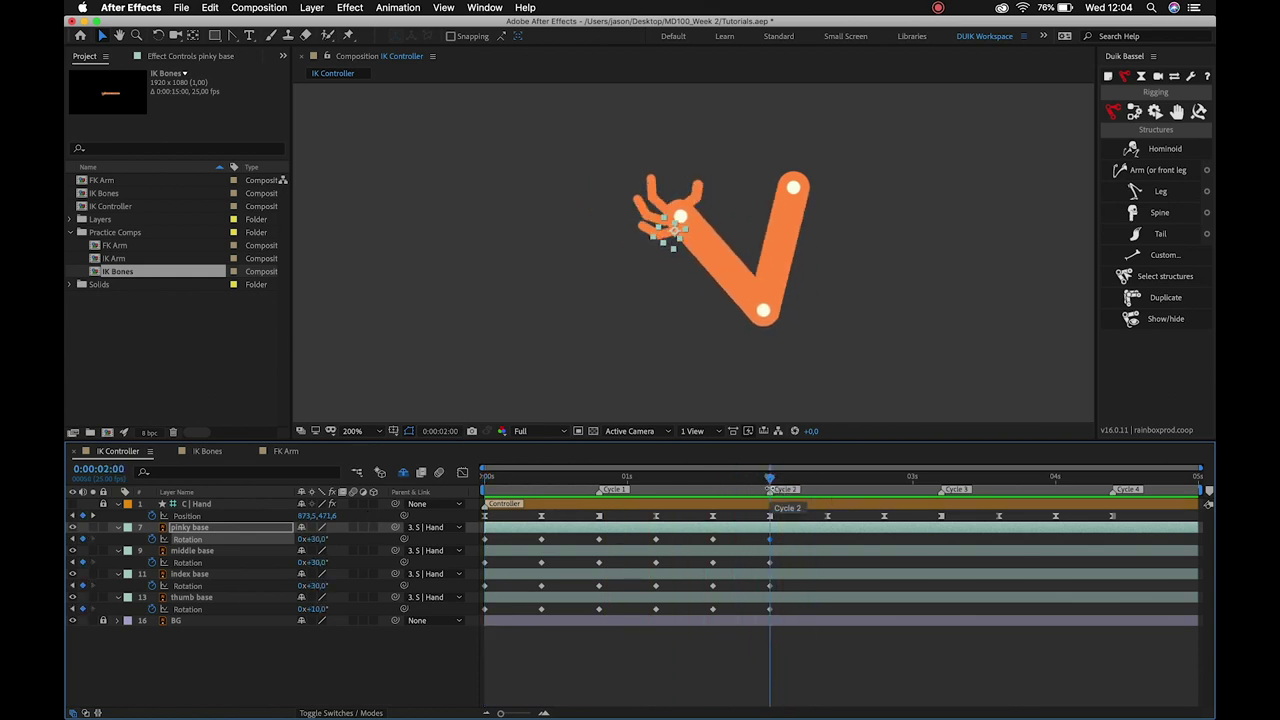
{"action": "left_click_drag", "start_coordinate": [770, 482], "coordinate": [828, 488]}
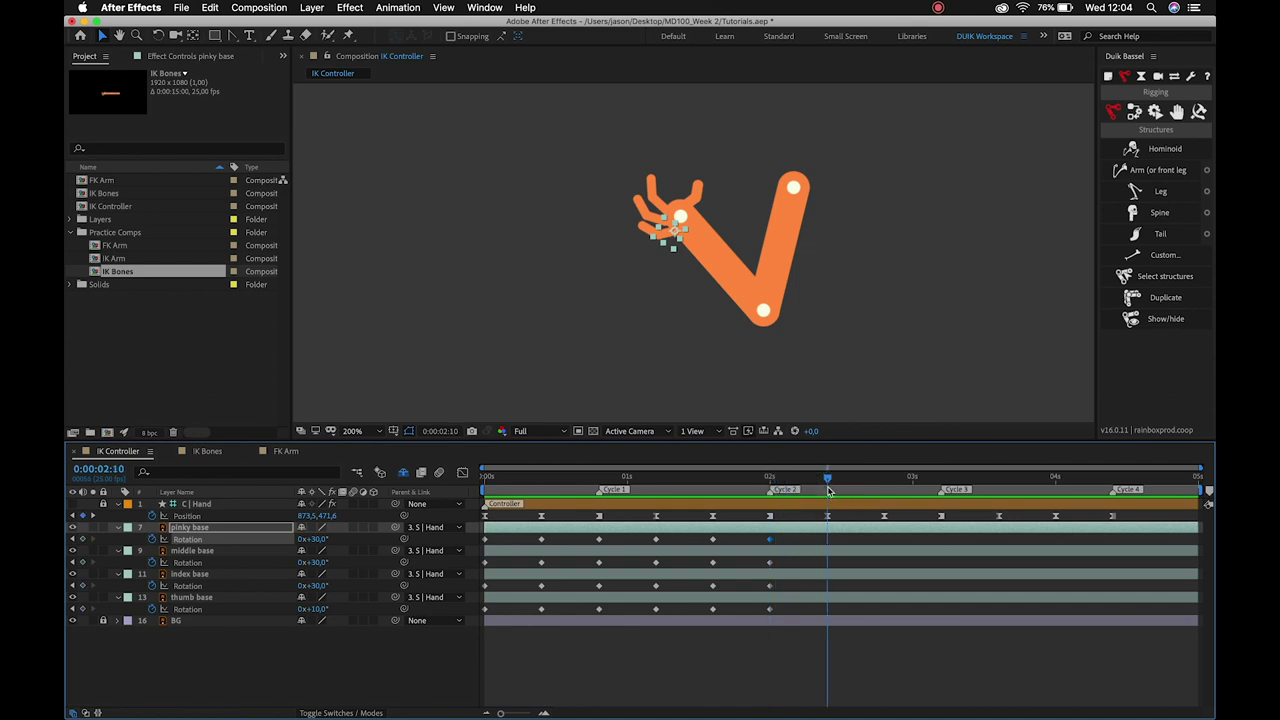
{"action": "left_click", "coordinate": [770, 566]}
{"action": "key", "text": "ctrl+v"}
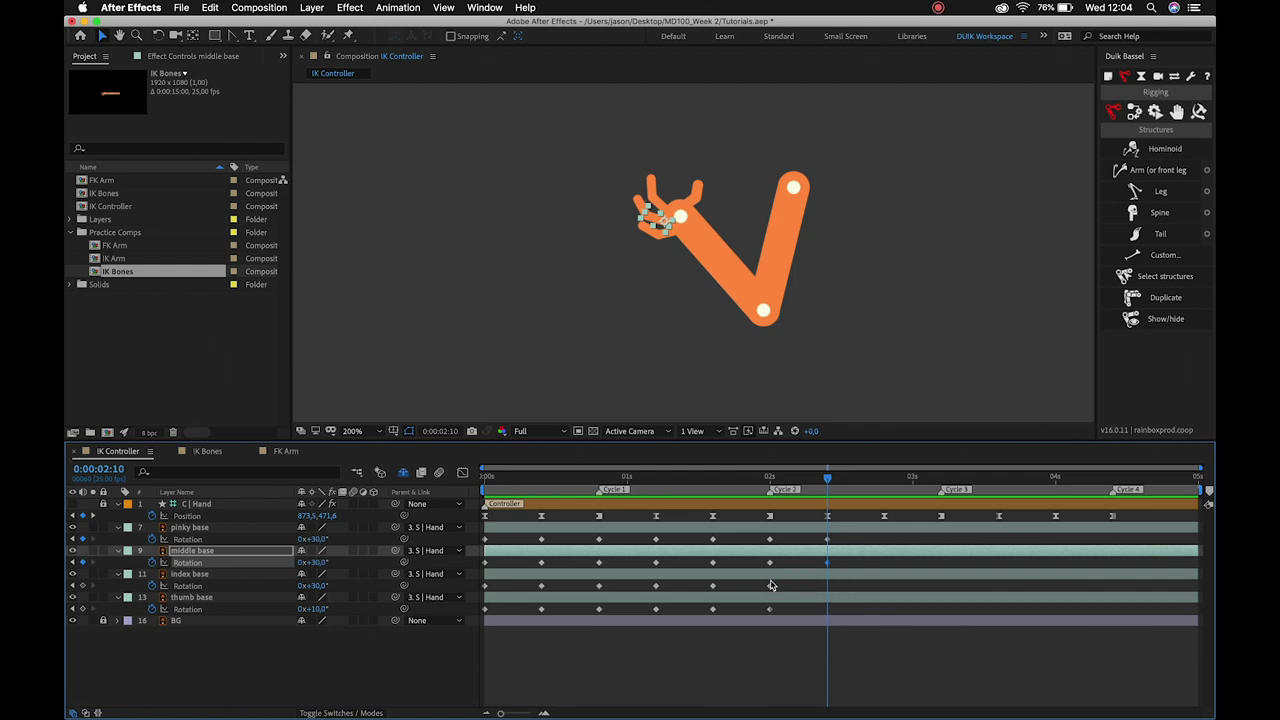
{"action": "left_click", "coordinate": [770, 586]}
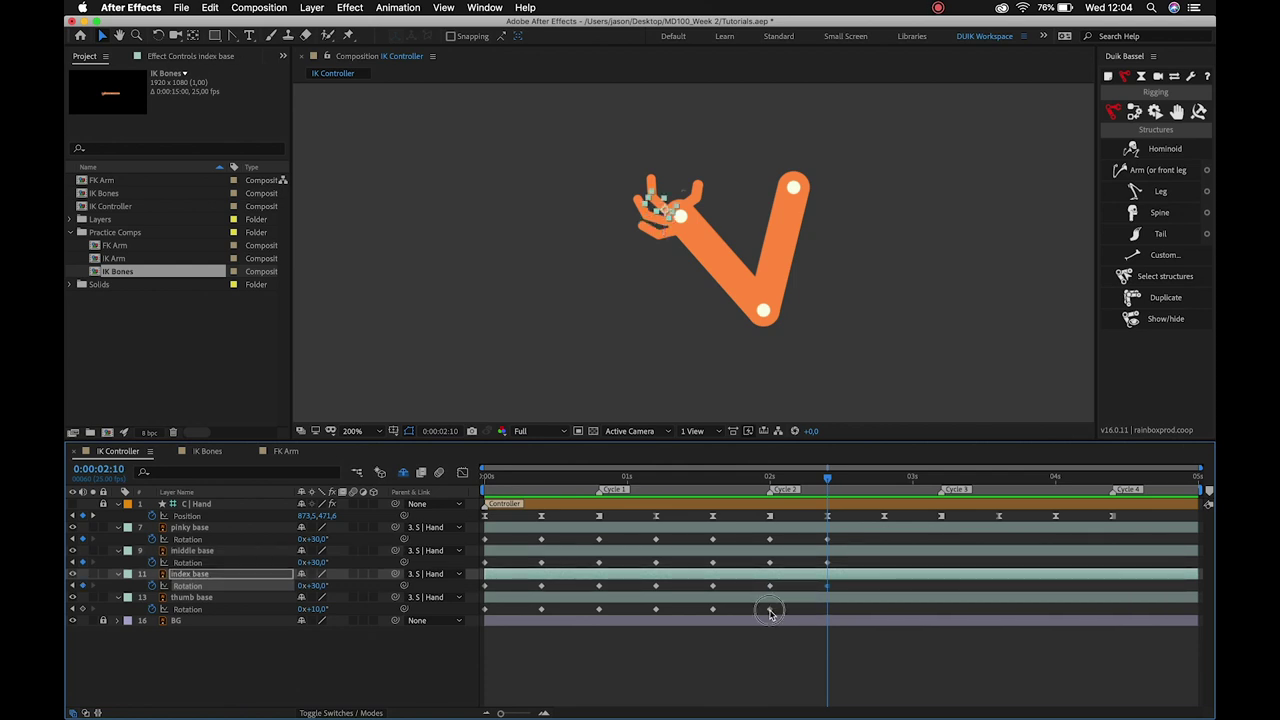
{"action": "left_click", "coordinate": [770, 610]}
{"action": "left_click_drag", "start_coordinate": [828, 477], "coordinate": [885, 481]}
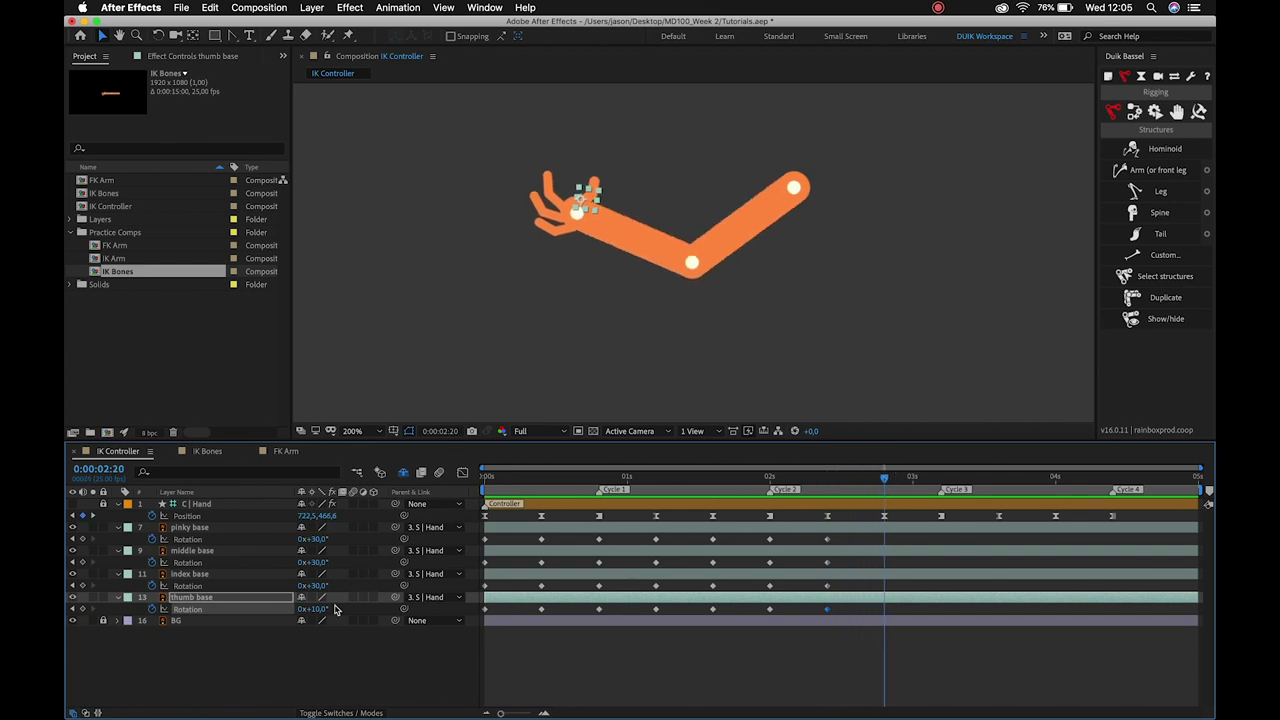
At 2:20, curl the fingers tighter: thumb base further, pinky up, middle base to +55°.
{"action": "mouse_move", "coordinate": [316, 609]}
{"action": "left_mouse_down"}
{"action": "mouse_move", "coordinate": [327, 617]}
{"action": "mouse_move", "coordinate": [341, 593]}
{"action": "mouse_move", "coordinate": [336, 561]}
{"action": "left_mouse_up"}
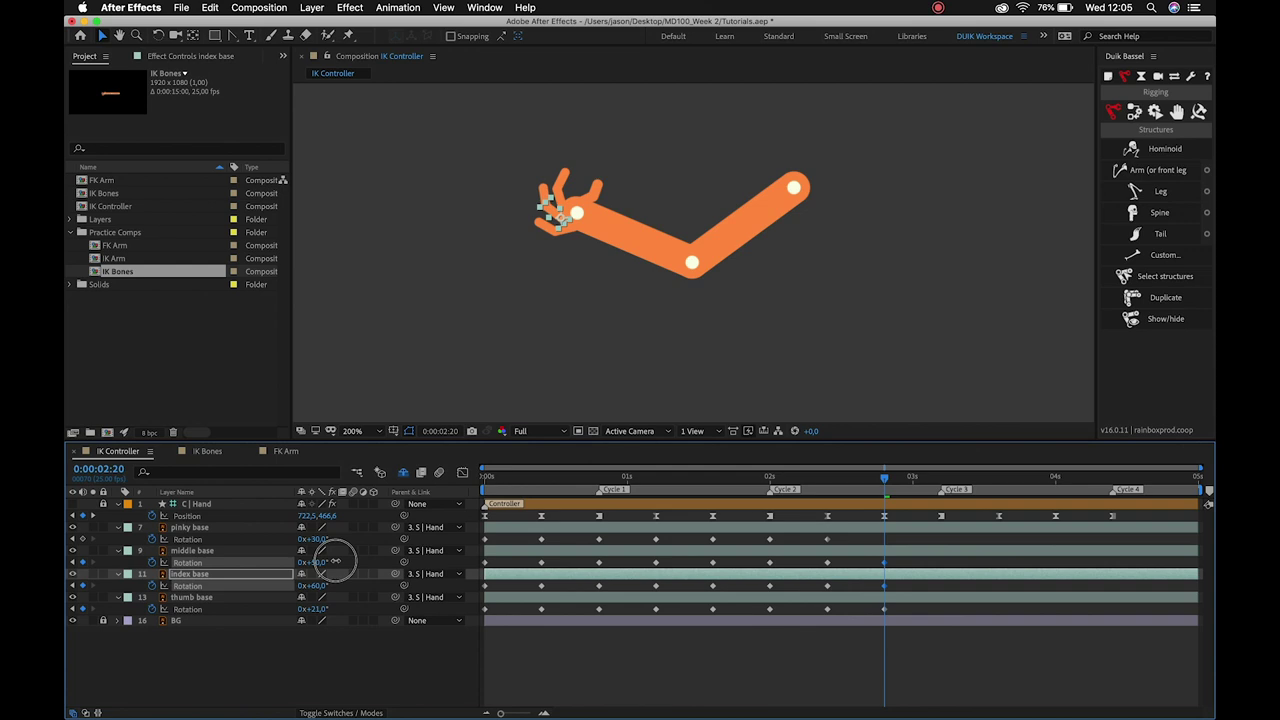
{"action": "left_click", "coordinate": [335, 561]}
{"action": "left_click_drag", "start_coordinate": [318, 539], "coordinate": [331, 538]}
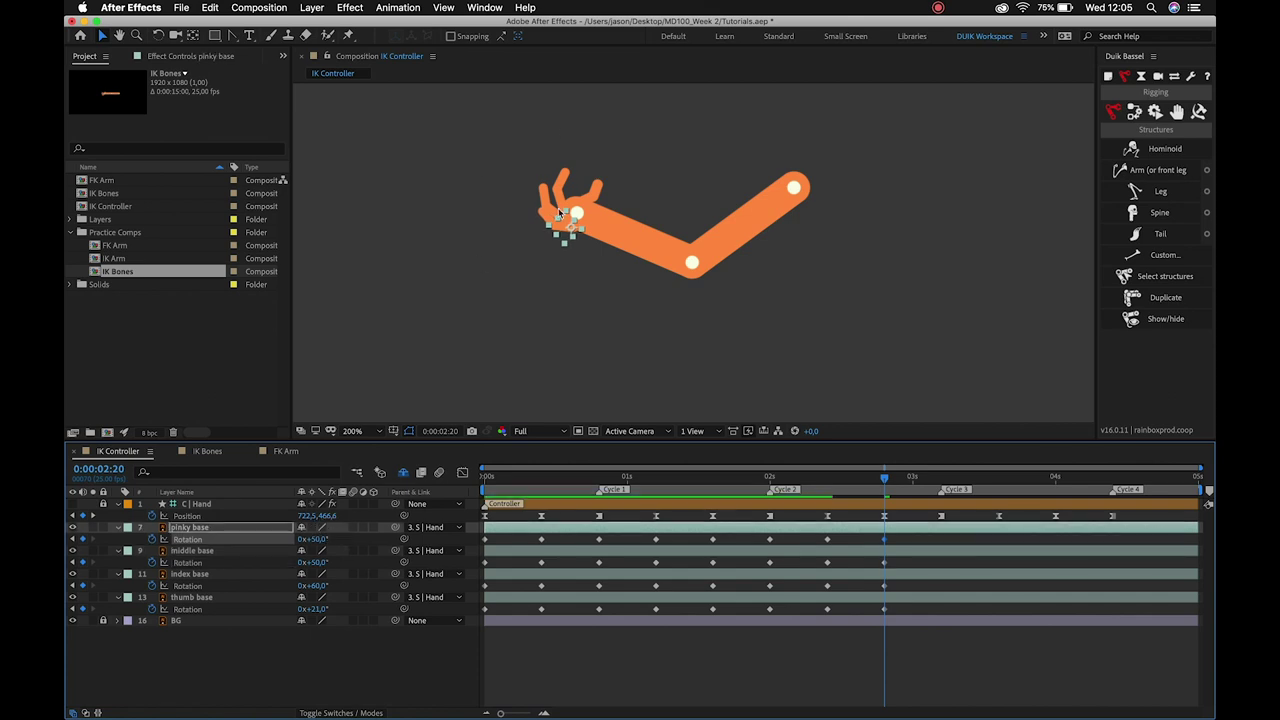
{"action": "left_click", "coordinate": [318, 563]}
{"action": "key", "text": "Return"}
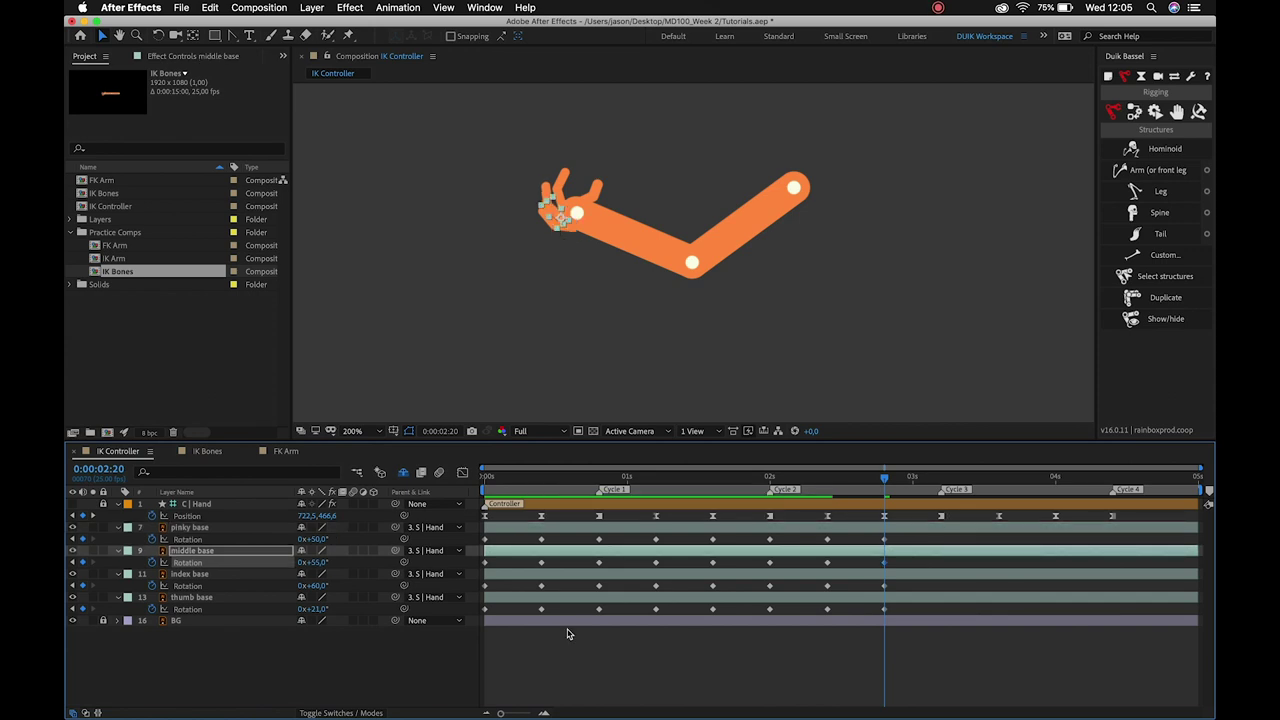
{"action": "left_click", "coordinate": [816, 477]}
{"action": "left_click_drag", "start_coordinate": [816, 480], "coordinate": [897, 505]}
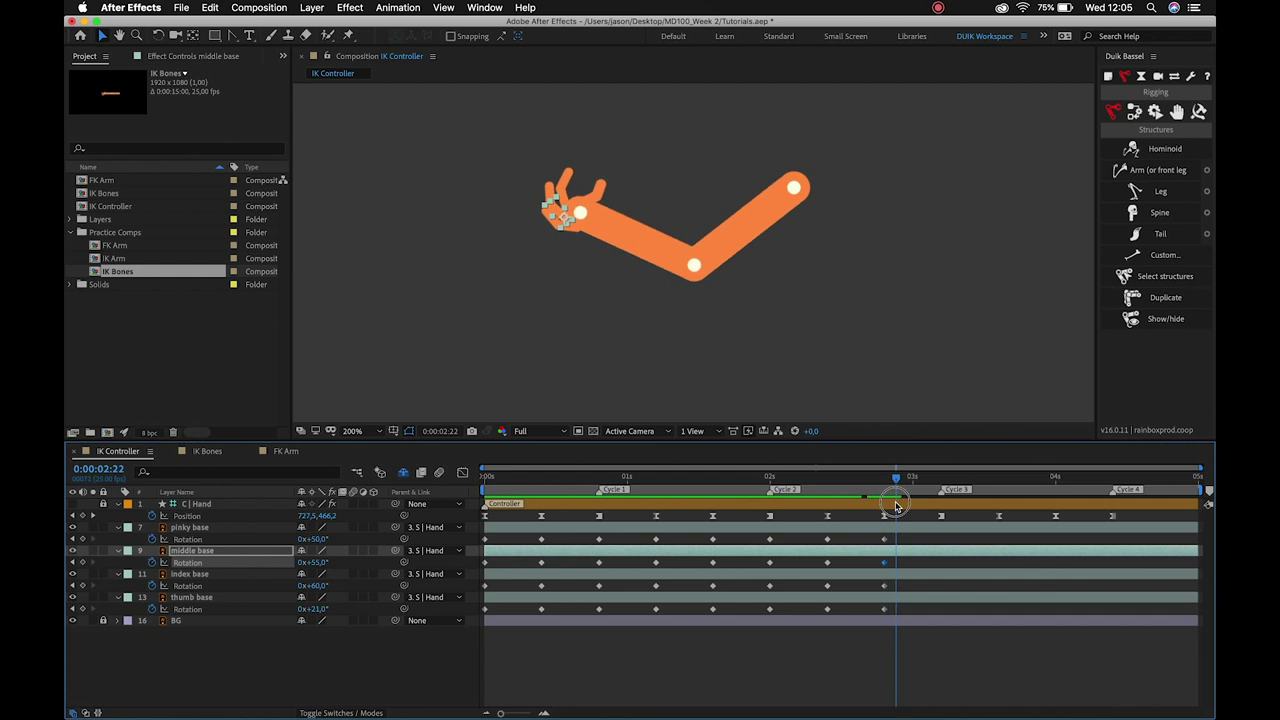
{"action": "left_click_drag", "start_coordinate": [897, 505], "coordinate": [941, 510]}
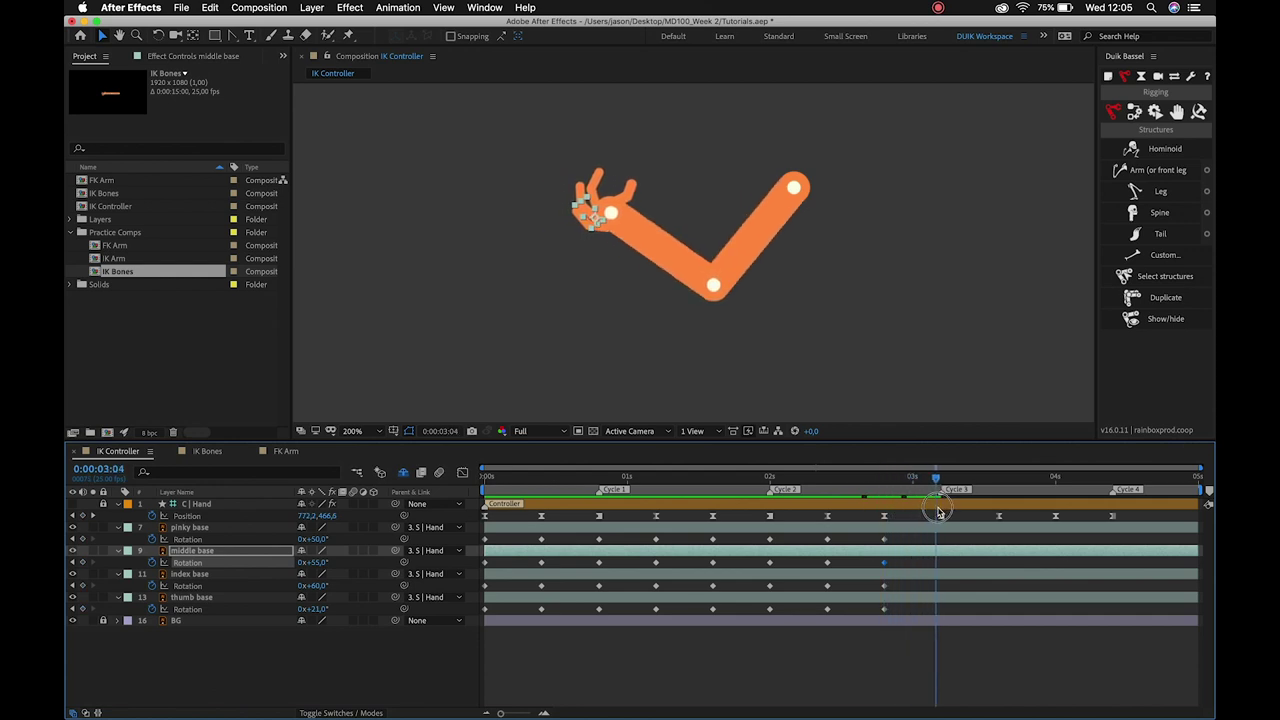
At the Cycle 3 marker (3:05), set the pinky base to +25° and middle base to +30°.
{"action": "left_click_drag", "start_coordinate": [312, 539], "coordinate": [290, 539]}
{"action": "left_click", "coordinate": [316, 540]}
{"action": "key", "text": "Return"}
{"action": "left_click", "coordinate": [318, 563]}
{"action": "type", "text": "0"}
{"action": "key", "text": "Return"}
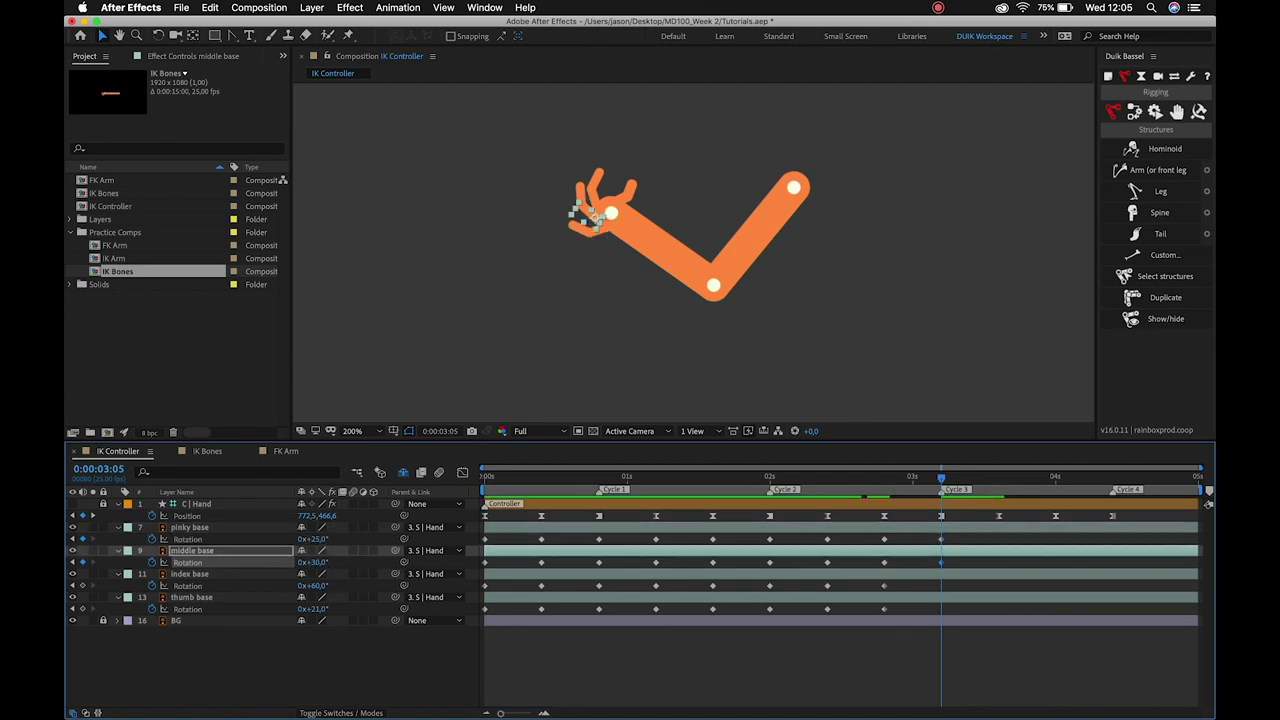
Set the index base to +35° and thumb base to +10°, then preview from 2:10.
{"action": "left_click", "coordinate": [318, 586]}
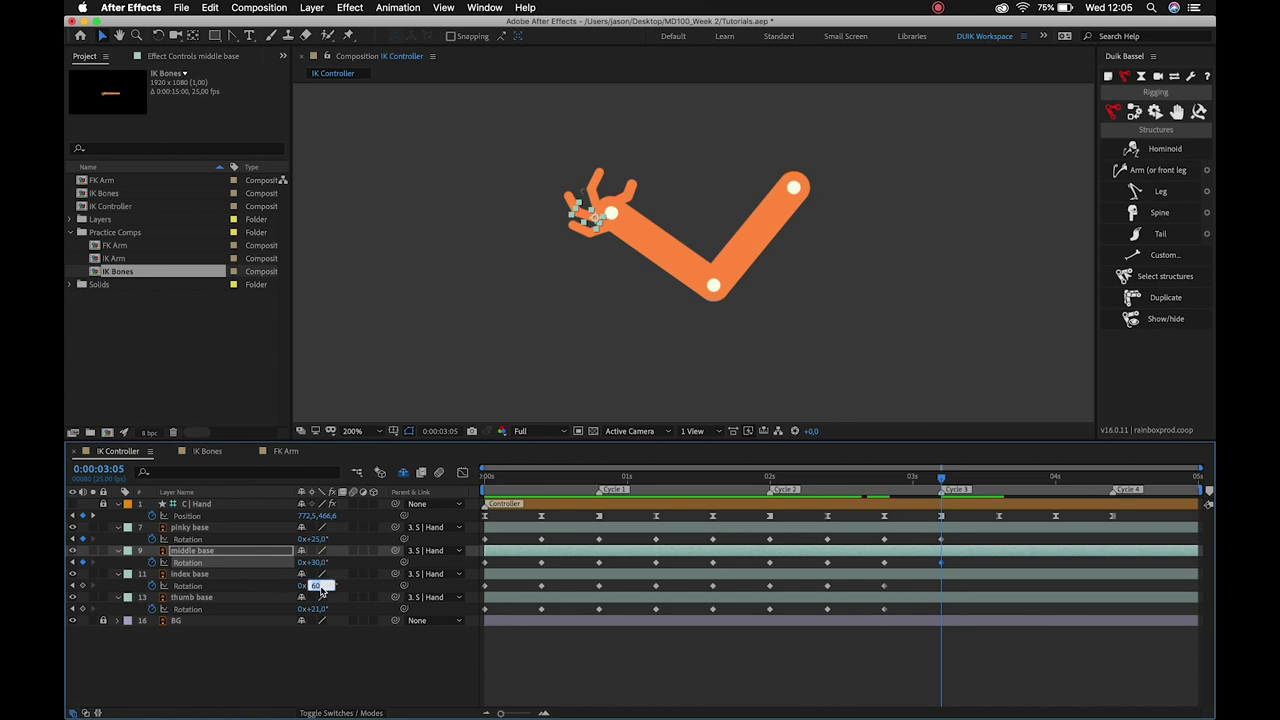
{"action": "type", "text": "35"}
{"action": "key", "text": "Return"}
{"action": "left_click", "coordinate": [304, 609]}
{"action": "type", "text": "10"}
{"action": "key", "text": "Return"}
{"action": "left_click", "coordinate": [827, 480]}
{"action": "key", "text": "space"}
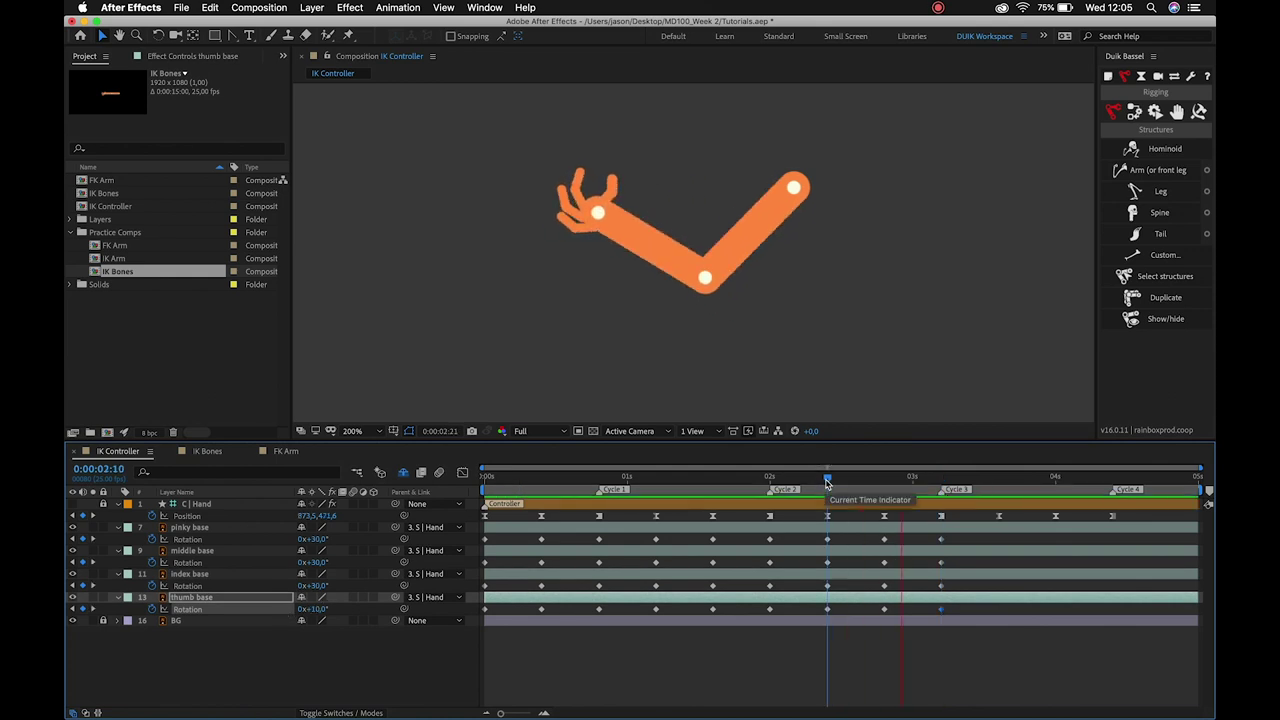
Hold the pinky, middle and index Cycle 3 Rotation poses with pasted keyframes at 3:15.
{"action": "left_click", "coordinate": [771, 480]}
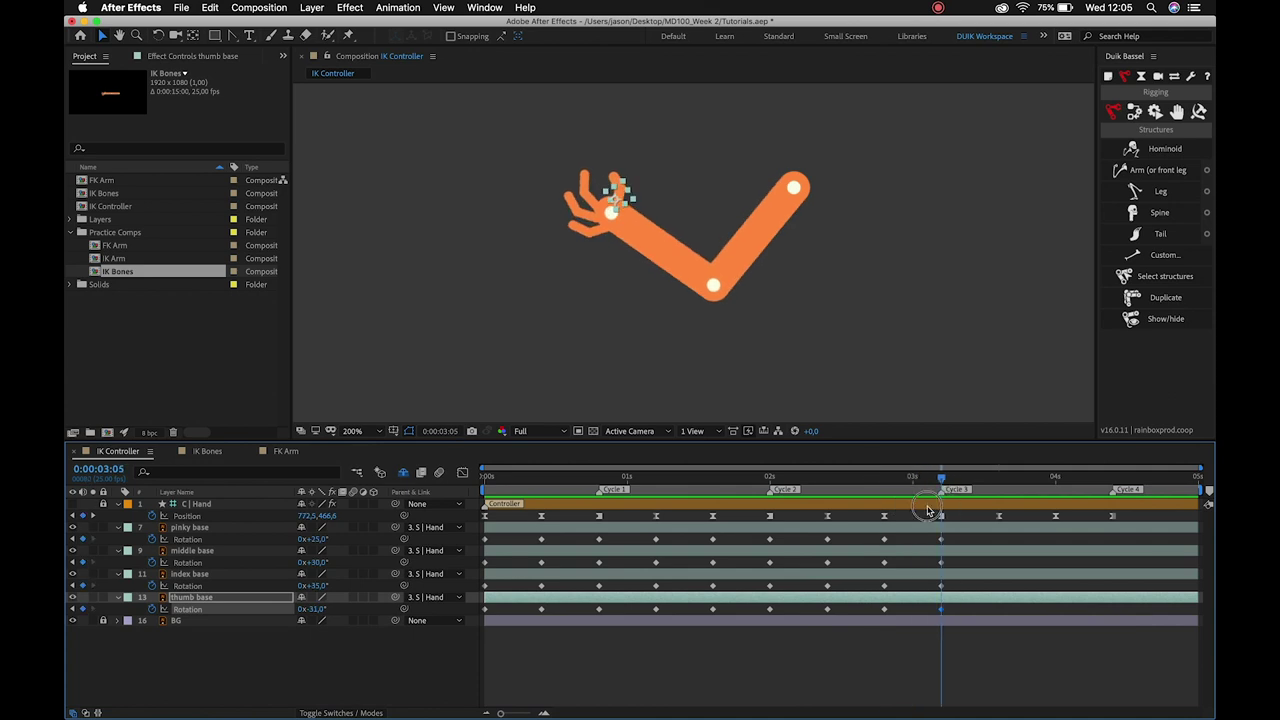
{"action": "left_click", "coordinate": [829, 490]}
{"action": "mouse_move", "coordinate": [829, 492]}
{"action": "left_mouse_down"}
{"action": "mouse_move", "coordinate": [891, 503]}
{"action": "mouse_move", "coordinate": [942, 482]}
{"action": "mouse_move", "coordinate": [997, 512]}
{"action": "left_mouse_up"}
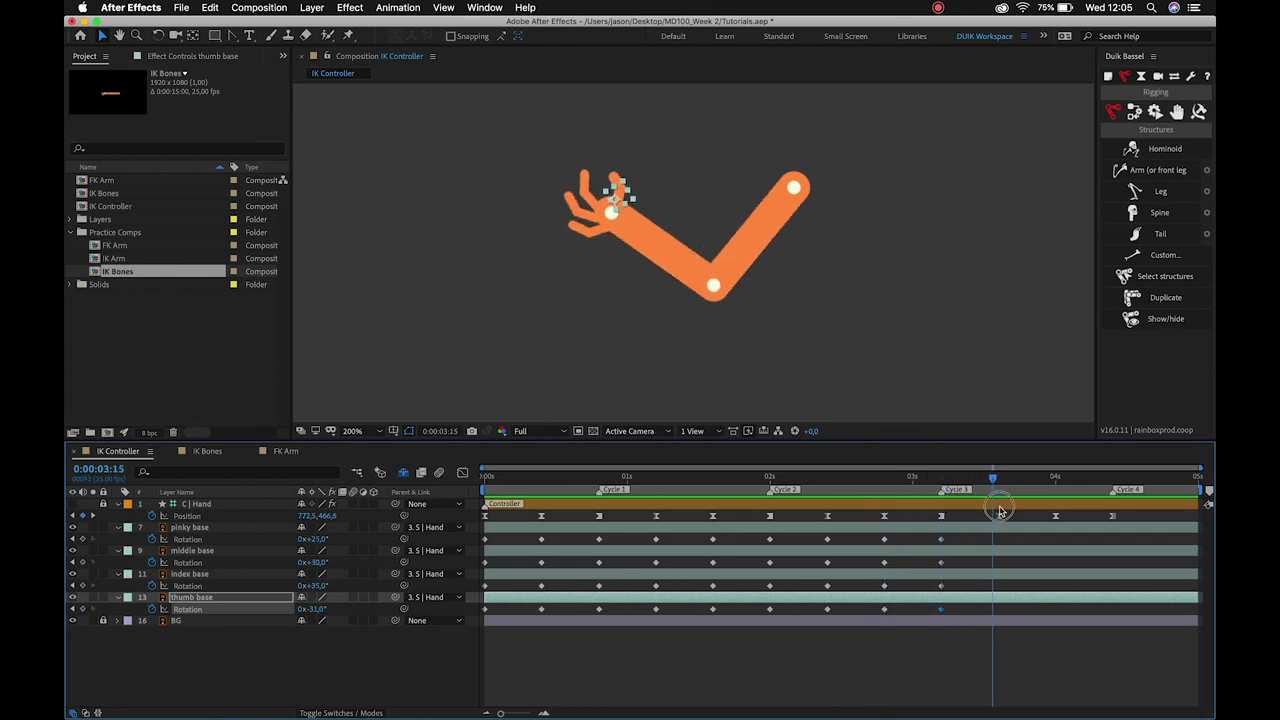
{"action": "left_click", "coordinate": [941, 540]}
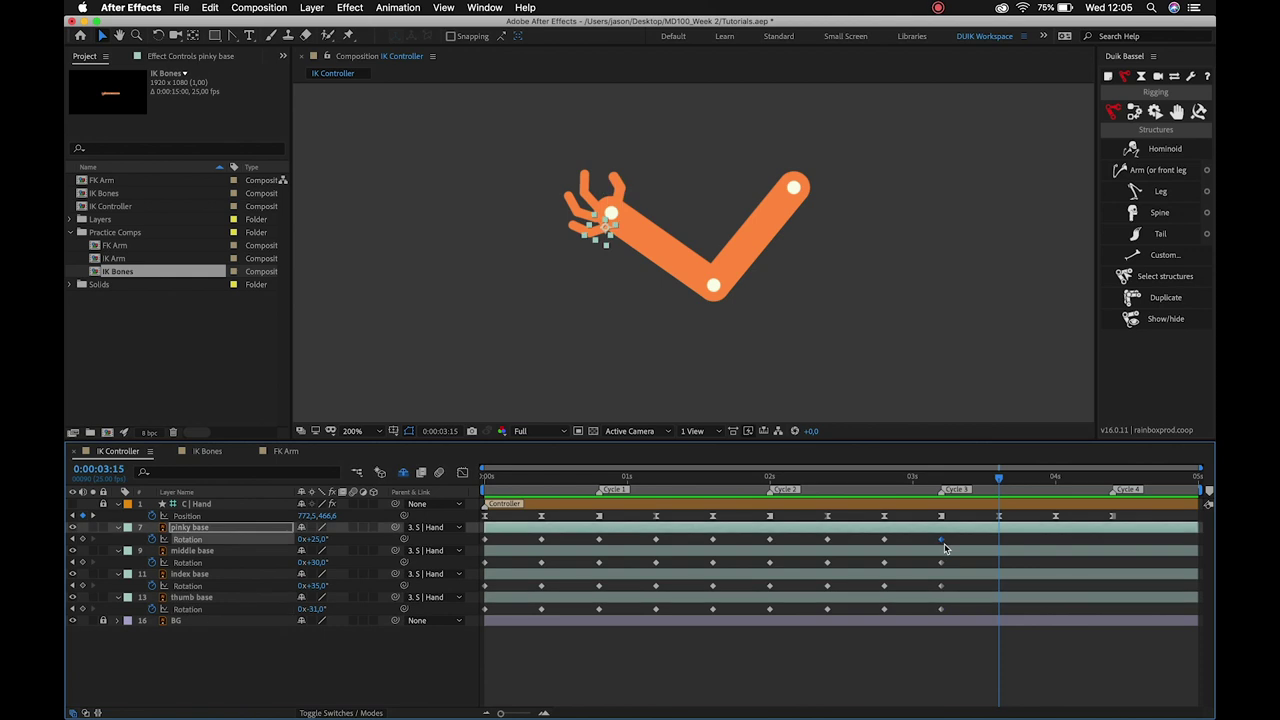
{"action": "key", "text": "ctrl+c"}
{"action": "key", "text": "ctrl+v"}
{"action": "left_click", "coordinate": [941, 563]}
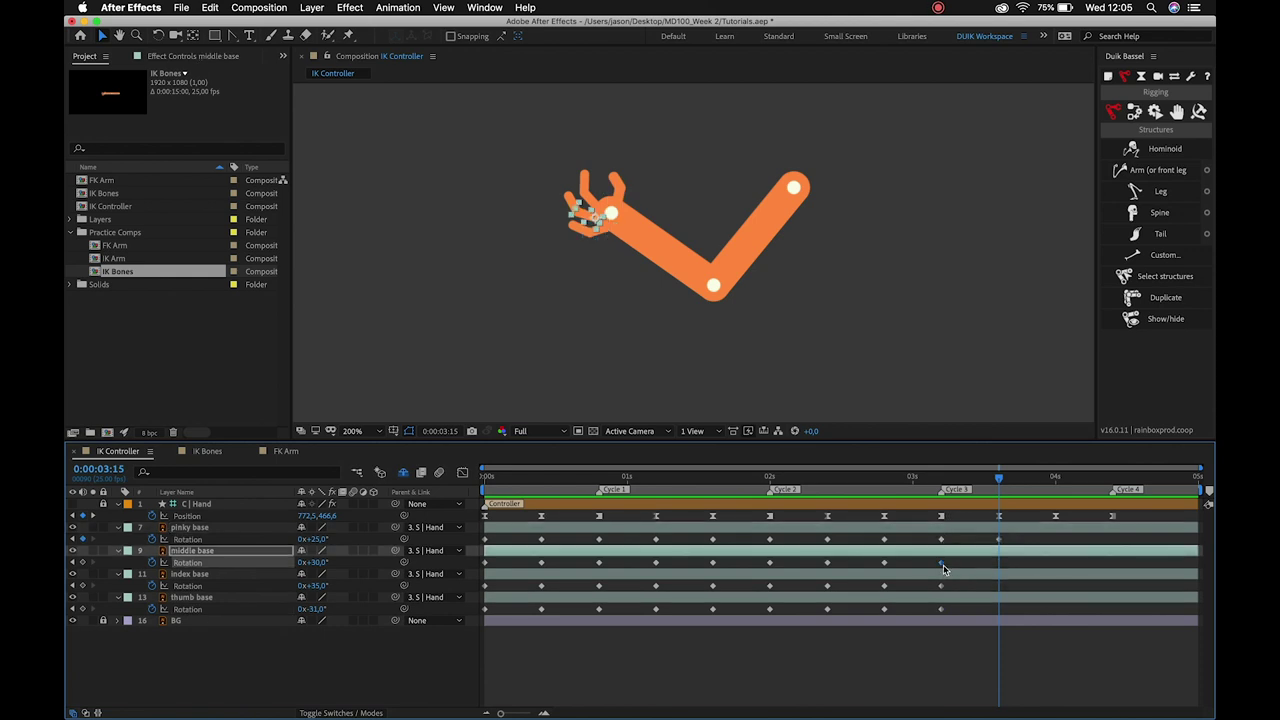
{"action": "left_click", "coordinate": [941, 587]}
{"action": "key", "text": "ctrl+c"}
{"action": "key", "text": "ctrl+v"}
Copy the thumb's Cycle 3 keyframe to 3:15, then swing the thumb base to -53° at 4:00.
{"action": "left_click", "coordinate": [941, 610]}
{"action": "key", "text": "ctrl+c"}
{"action": "key", "text": "ctrl+v"}
{"action": "left_click_drag", "start_coordinate": [999, 479], "coordinate": [1055, 482]}
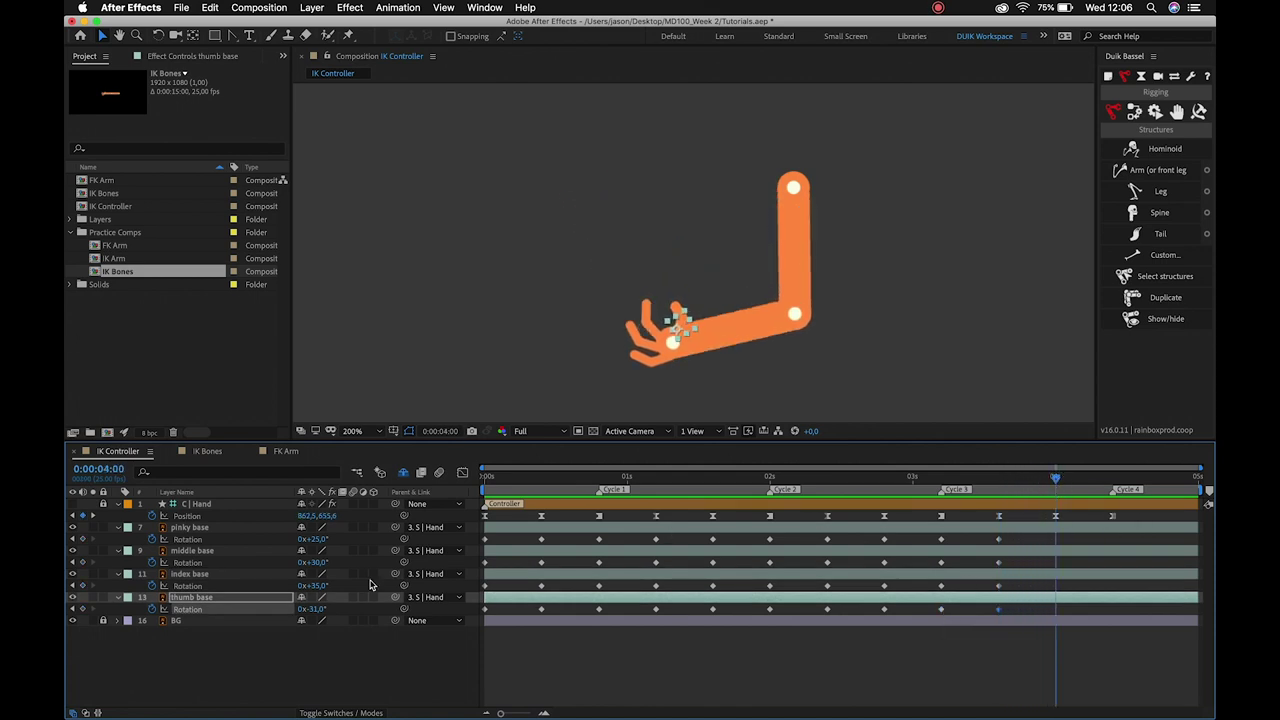
{"action": "left_click_drag", "start_coordinate": [329, 609], "coordinate": [304, 614]}
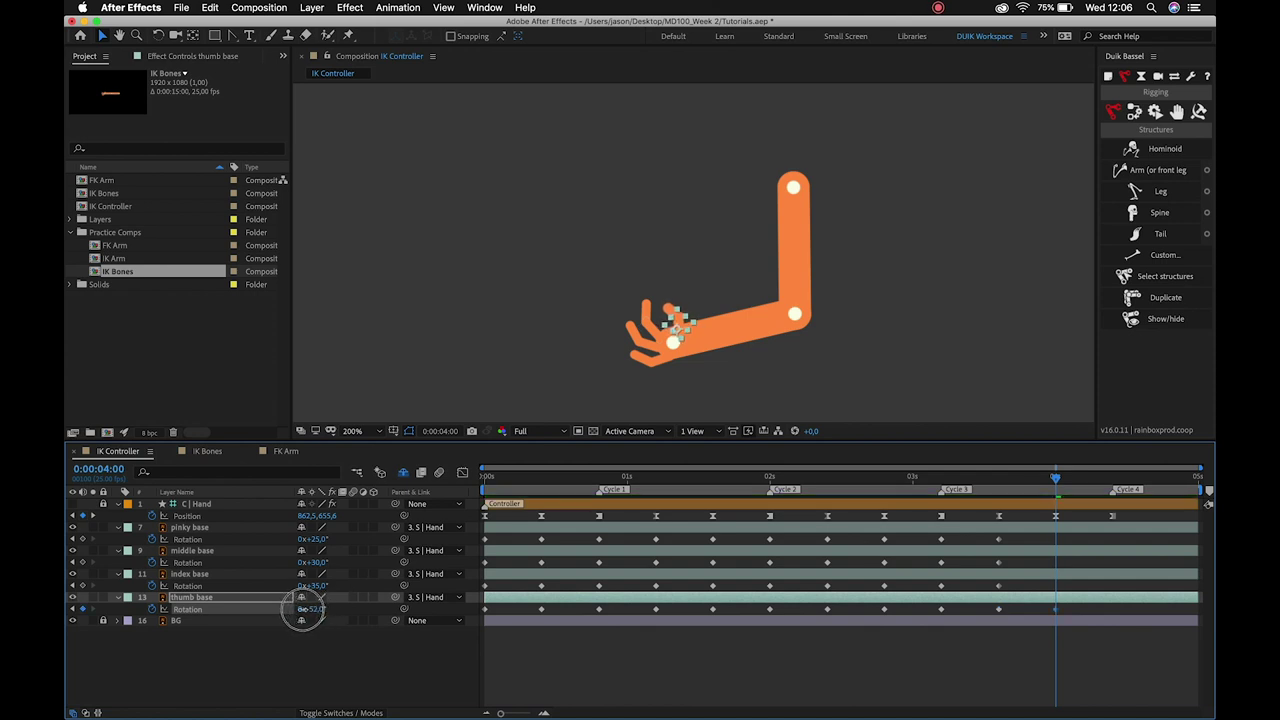
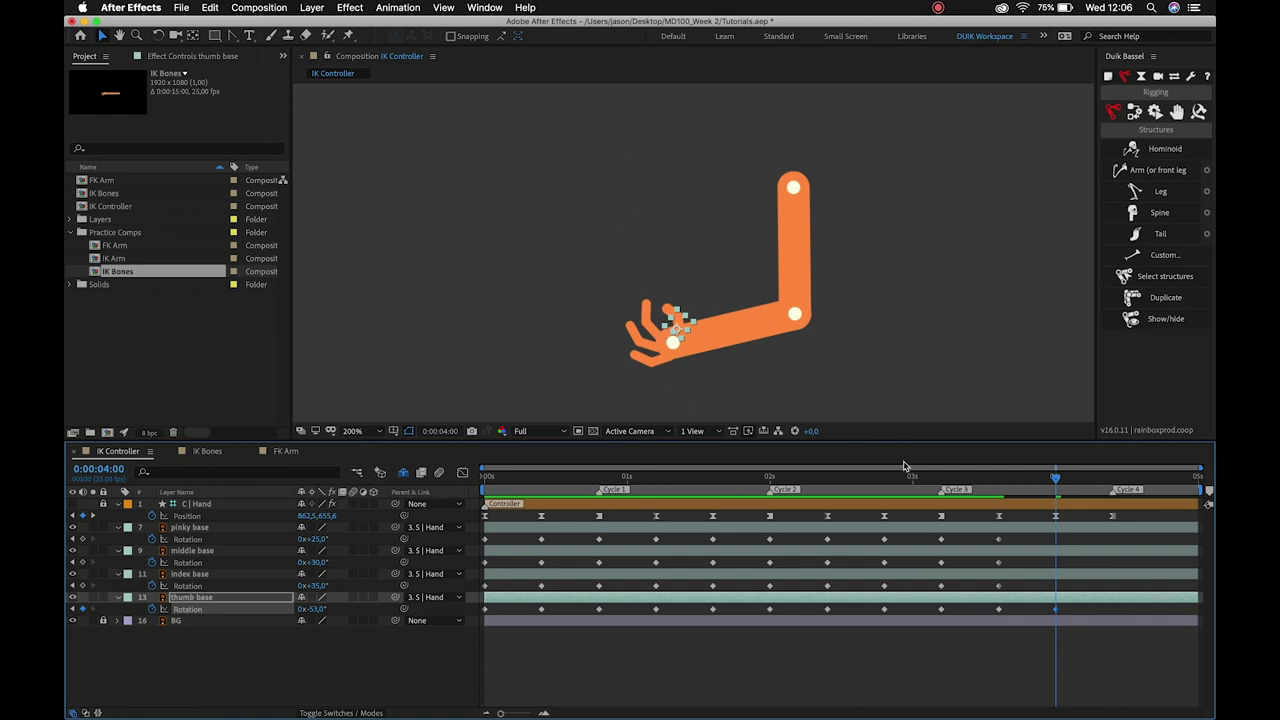
Review the arm pose up to 4 seconds and draw a no-fill, solid-stroke guide line above the hand.
{"action": "left_click", "coordinate": [999, 480]}
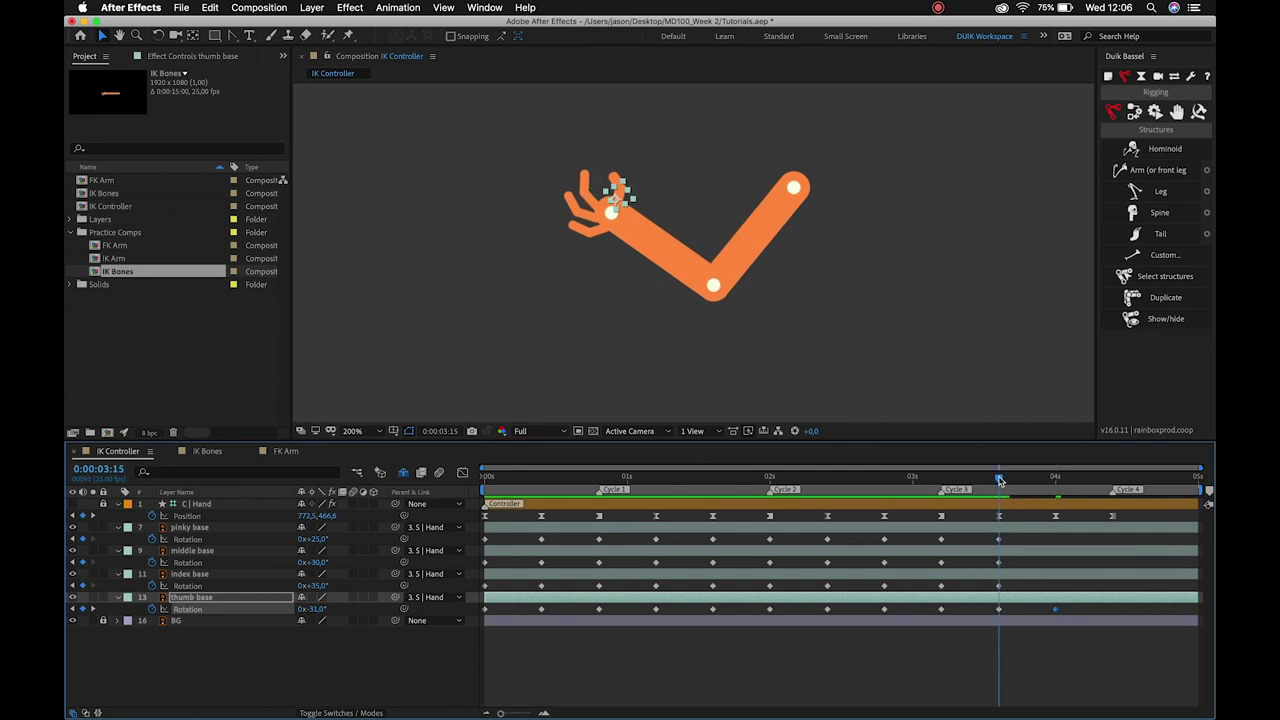
{"action": "left_click_drag", "start_coordinate": [999, 480], "coordinate": [1055, 497]}
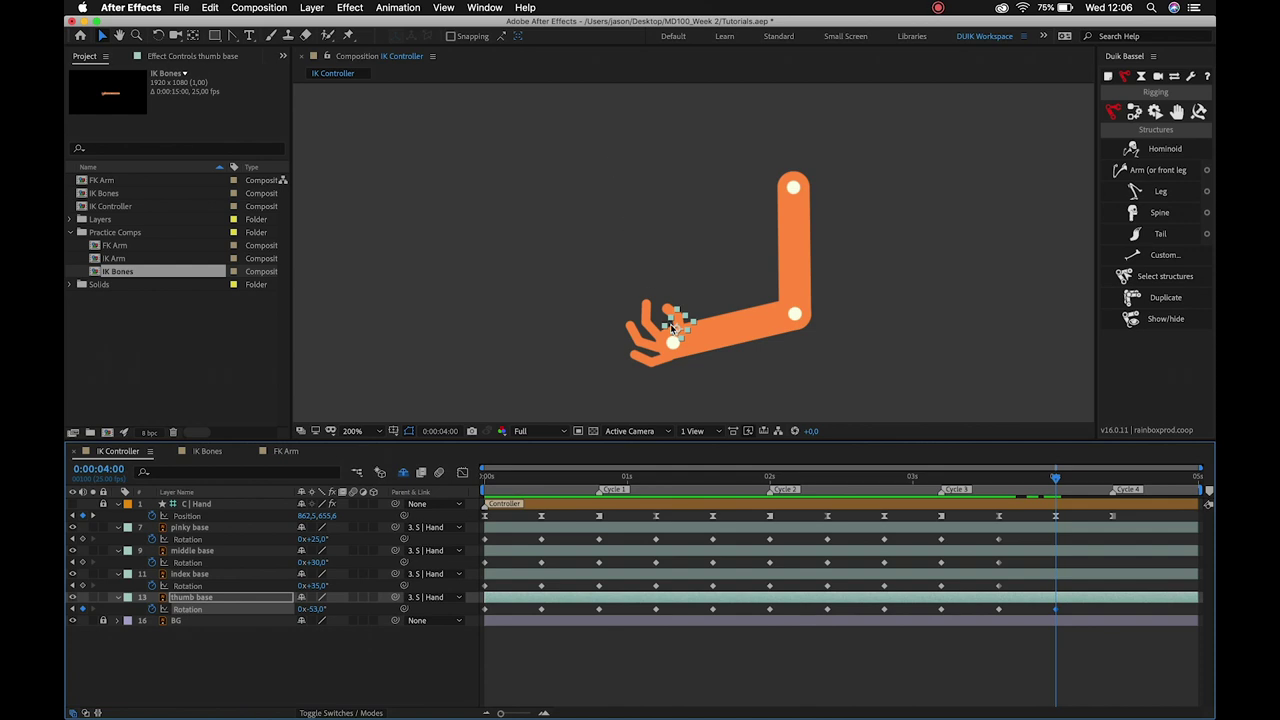
{"action": "left_click", "coordinate": [330, 653]}
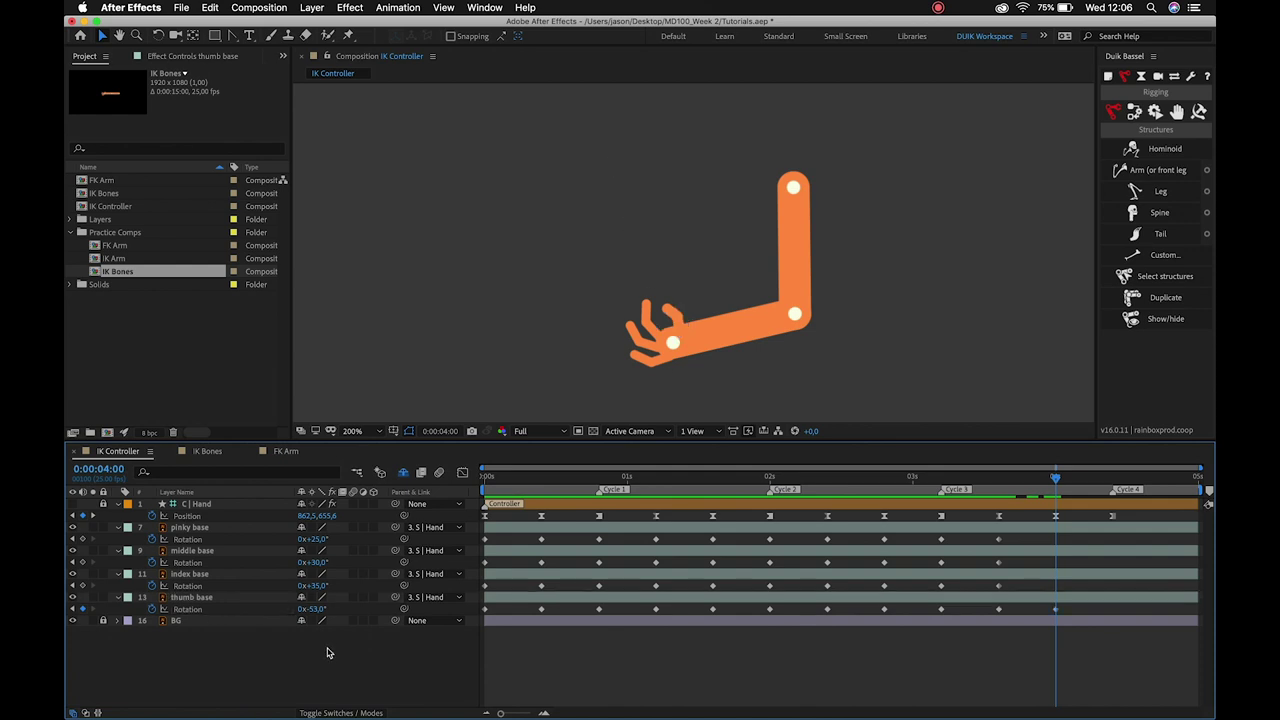
{"action": "left_click", "coordinate": [231, 35]}
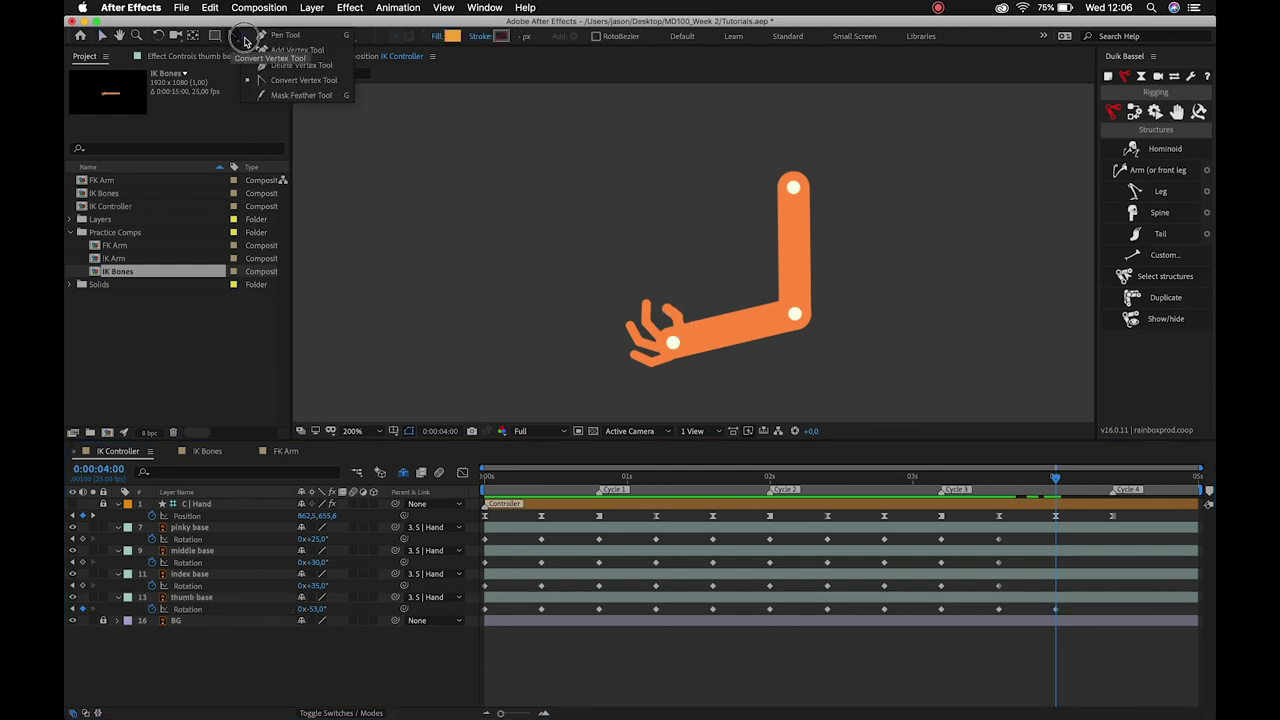
{"action": "left_click", "coordinate": [435, 42]}
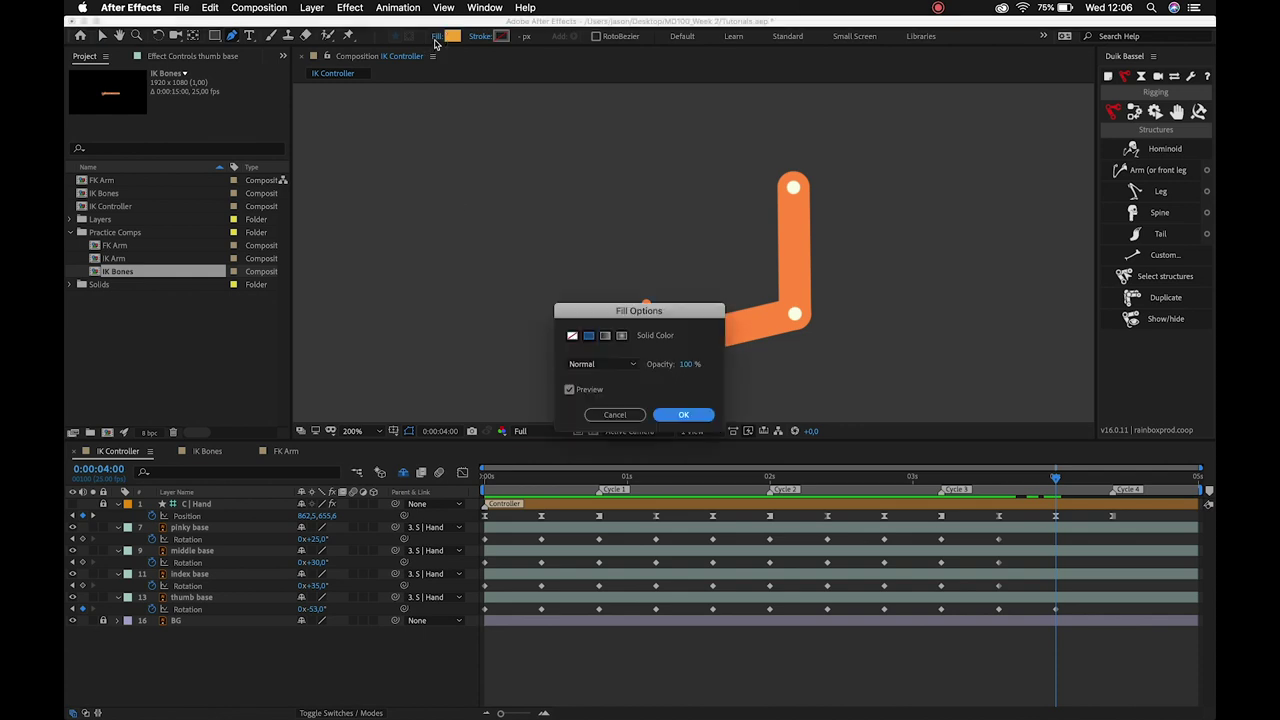
{"action": "left_click", "coordinate": [572, 335]}
{"action": "left_click", "coordinate": [683, 414]}
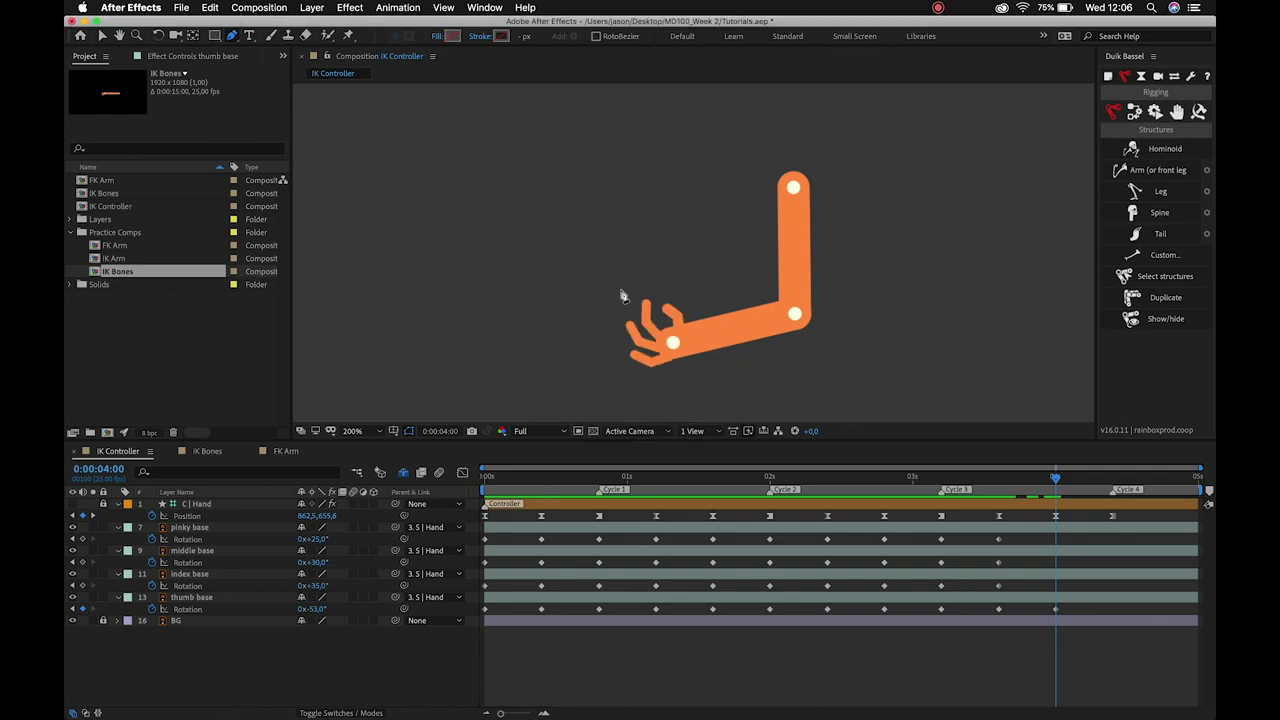
{"action": "left_click", "coordinate": [497, 37]}
{"action": "left_click", "coordinate": [589, 335]}
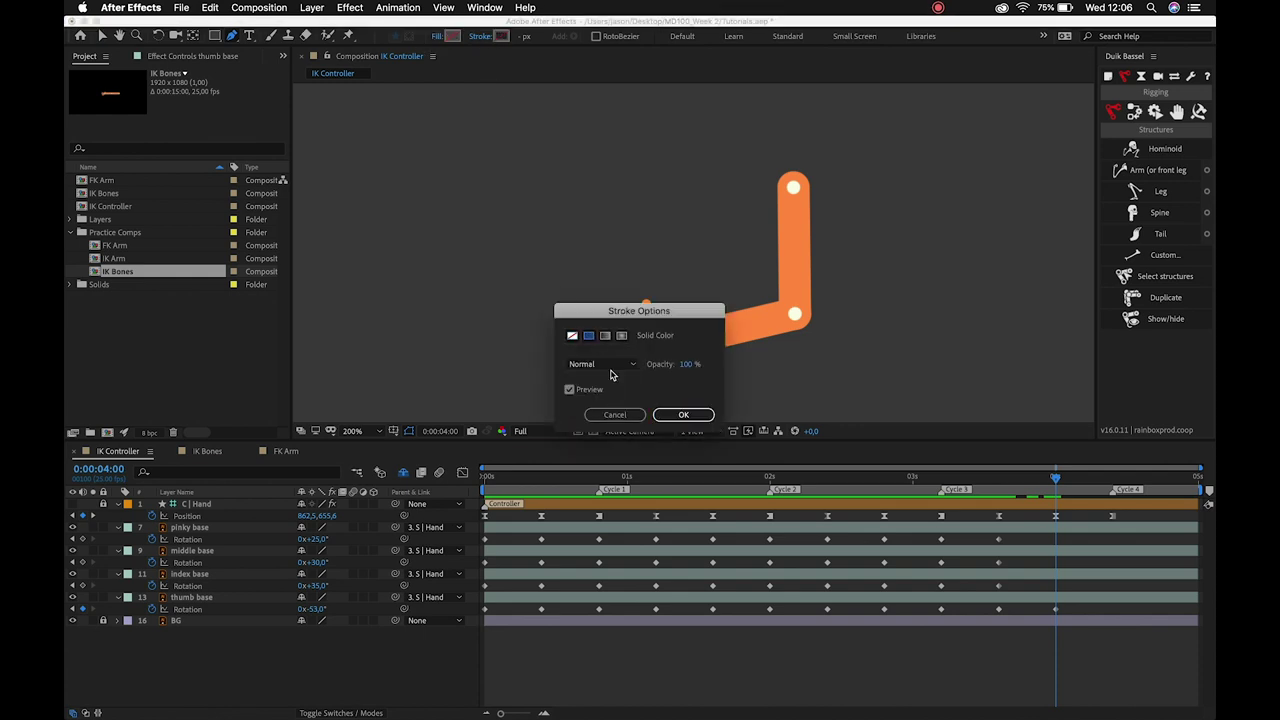
{"action": "left_click", "coordinate": [683, 414]}
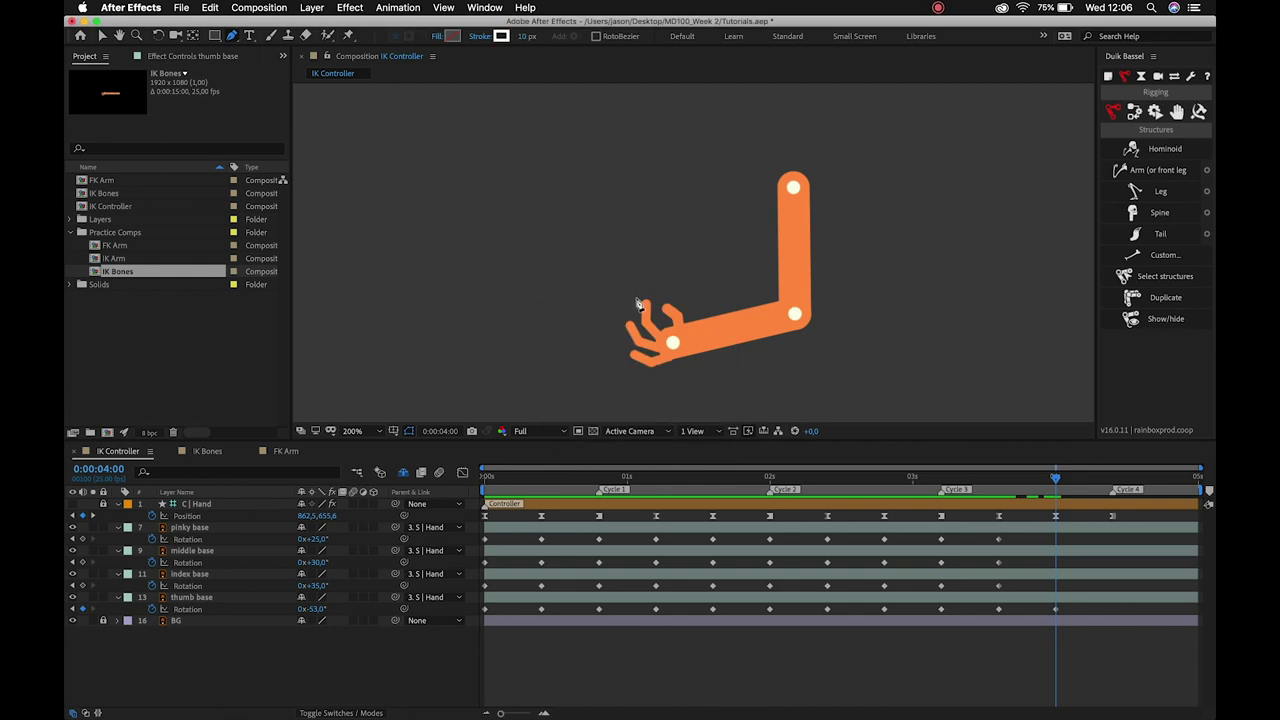
{"action": "left_click", "coordinate": [637, 297]}
{"action": "left_click", "coordinate": [587, 168]}
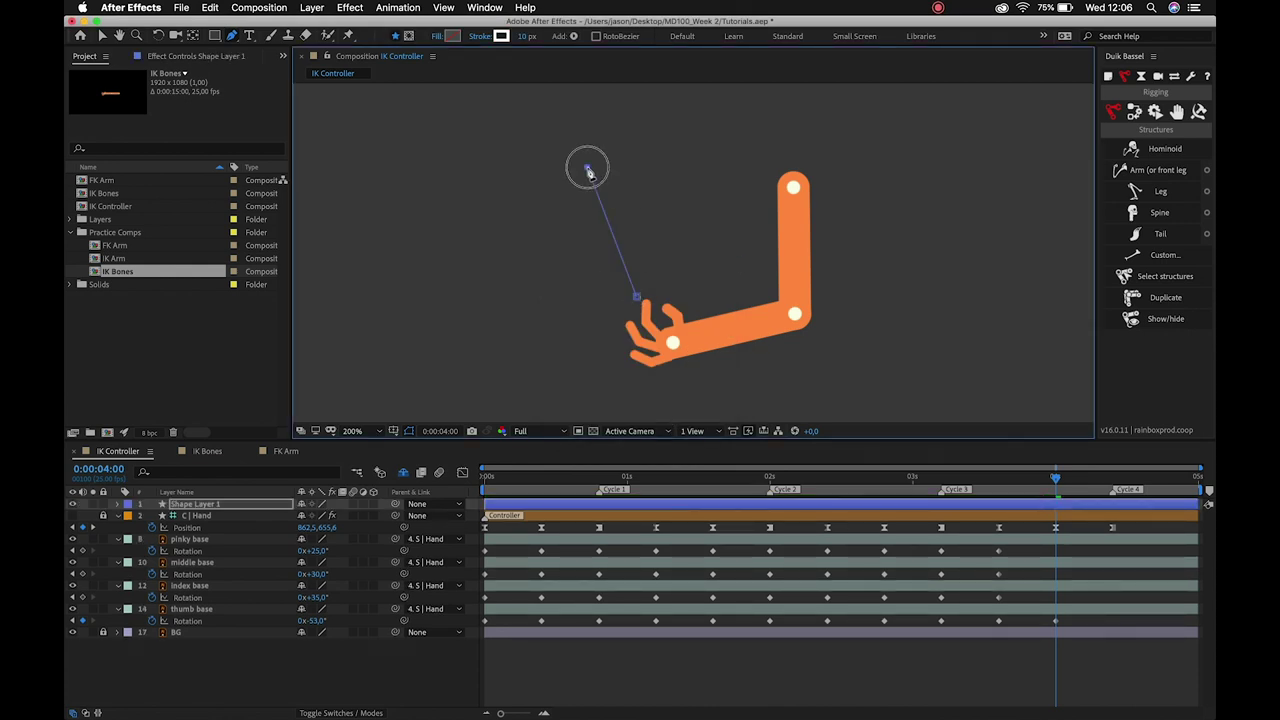
{"action": "left_click", "coordinate": [252, 663]}
Compare the arm motion against the guide line, delete it, and key the index finger rotation at 4:00.
{"action": "mouse_move", "coordinate": [1057, 479]}
{"action": "left_mouse_down"}
{"action": "mouse_move", "coordinate": [1062, 516]}
{"action": "mouse_move", "coordinate": [1016, 478]}
{"action": "left_mouse_up"}
{"action": "mouse_move", "coordinate": [1037, 523]}
{"action": "left_mouse_down"}
{"action": "mouse_move", "coordinate": [1064, 544]}
{"action": "mouse_move", "coordinate": [1056, 535]}
{"action": "left_mouse_up"}
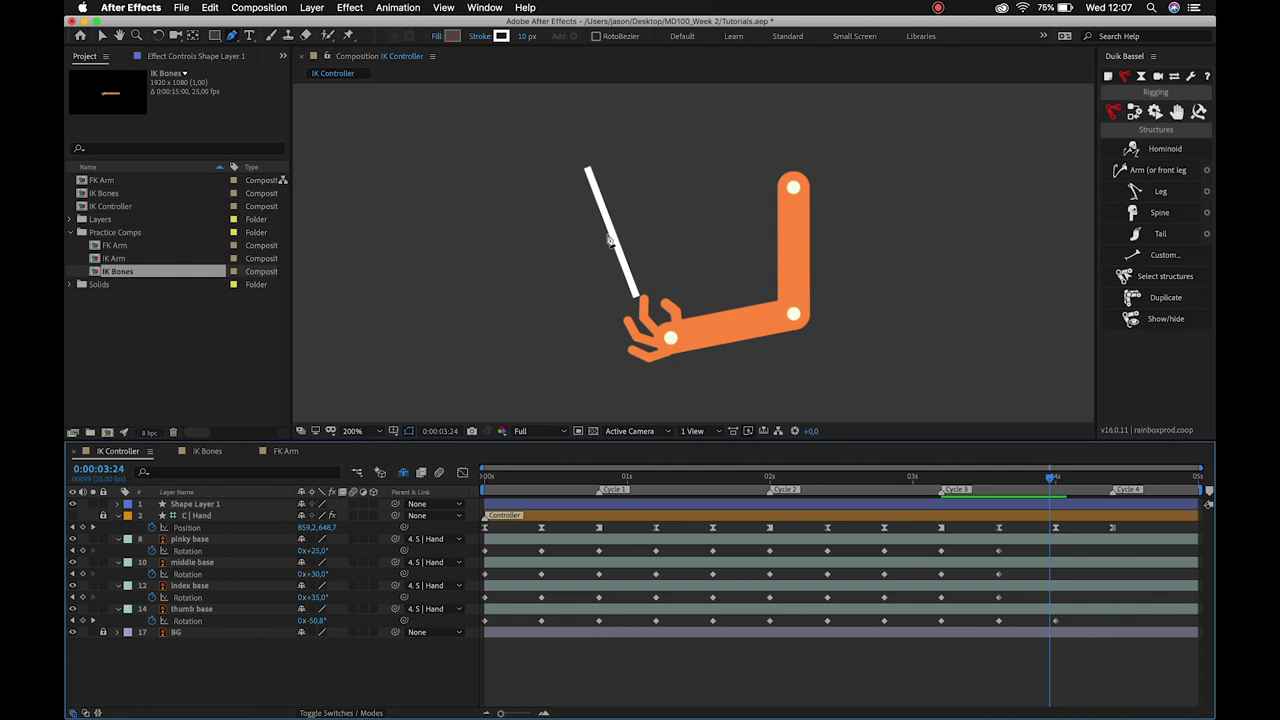
{"action": "left_click", "coordinate": [195, 504]}
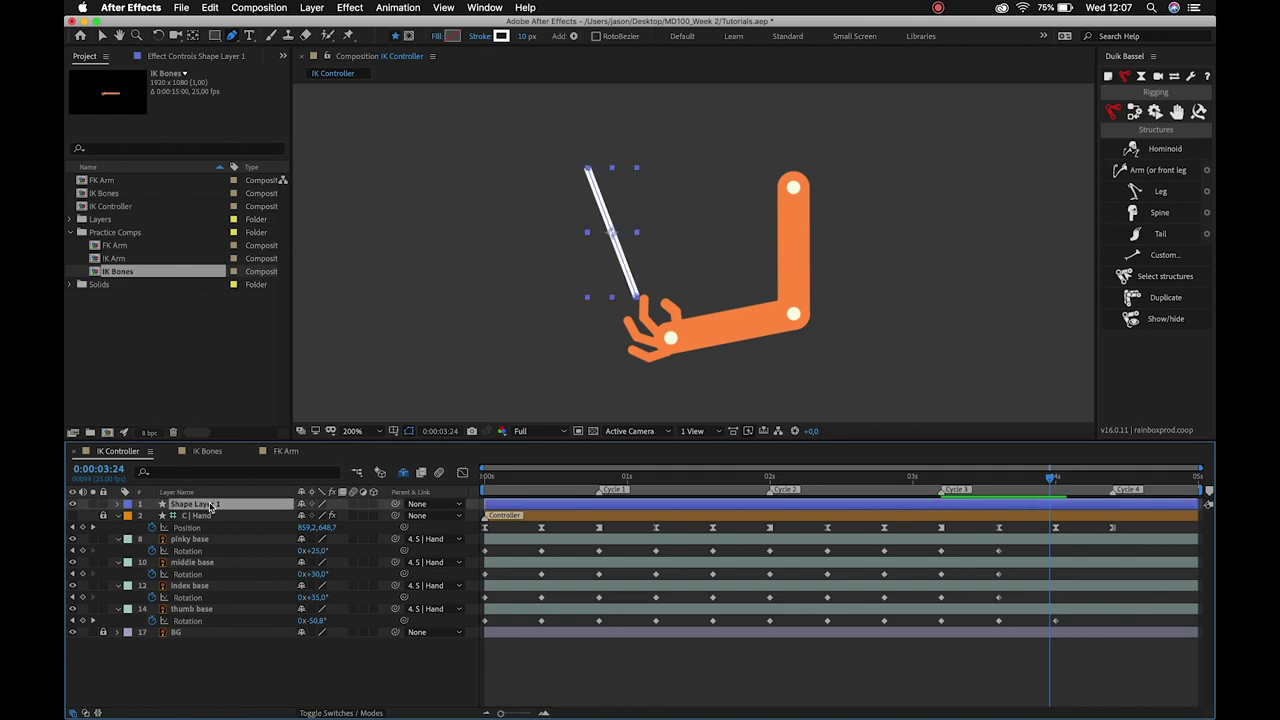
{"action": "key", "text": "Delete"}
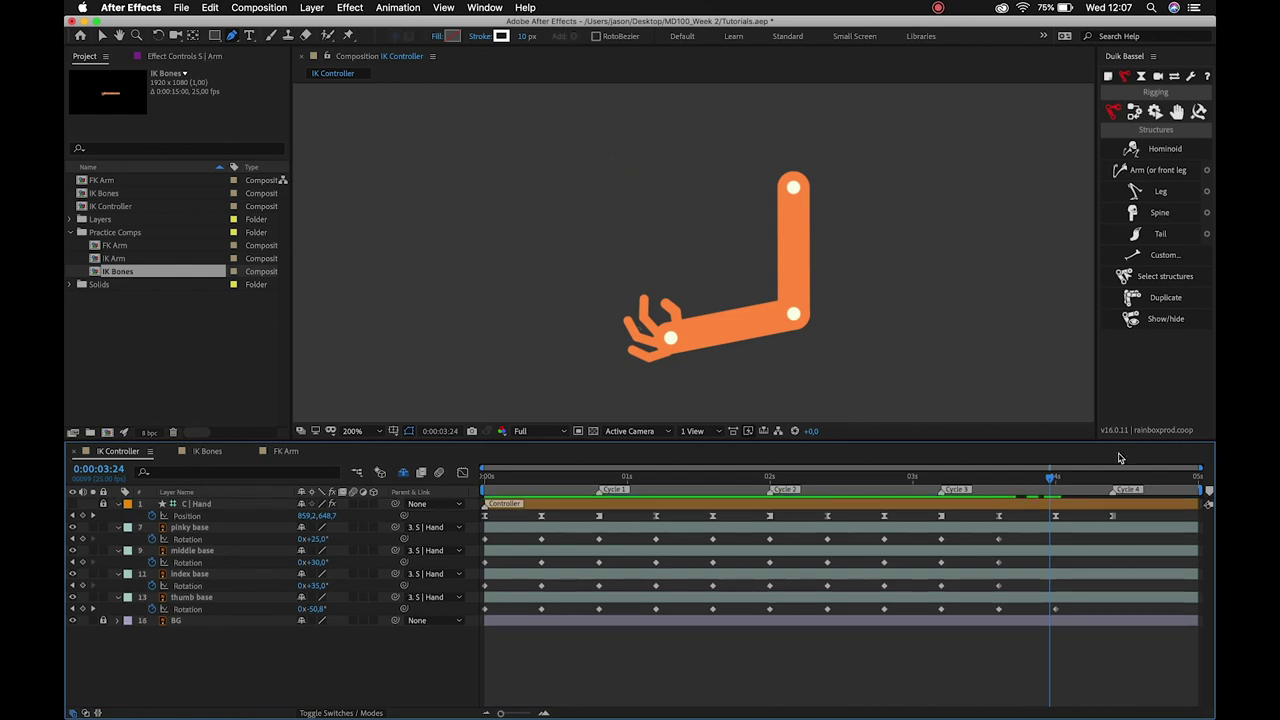
{"action": "key", "text": "Page_Down"}
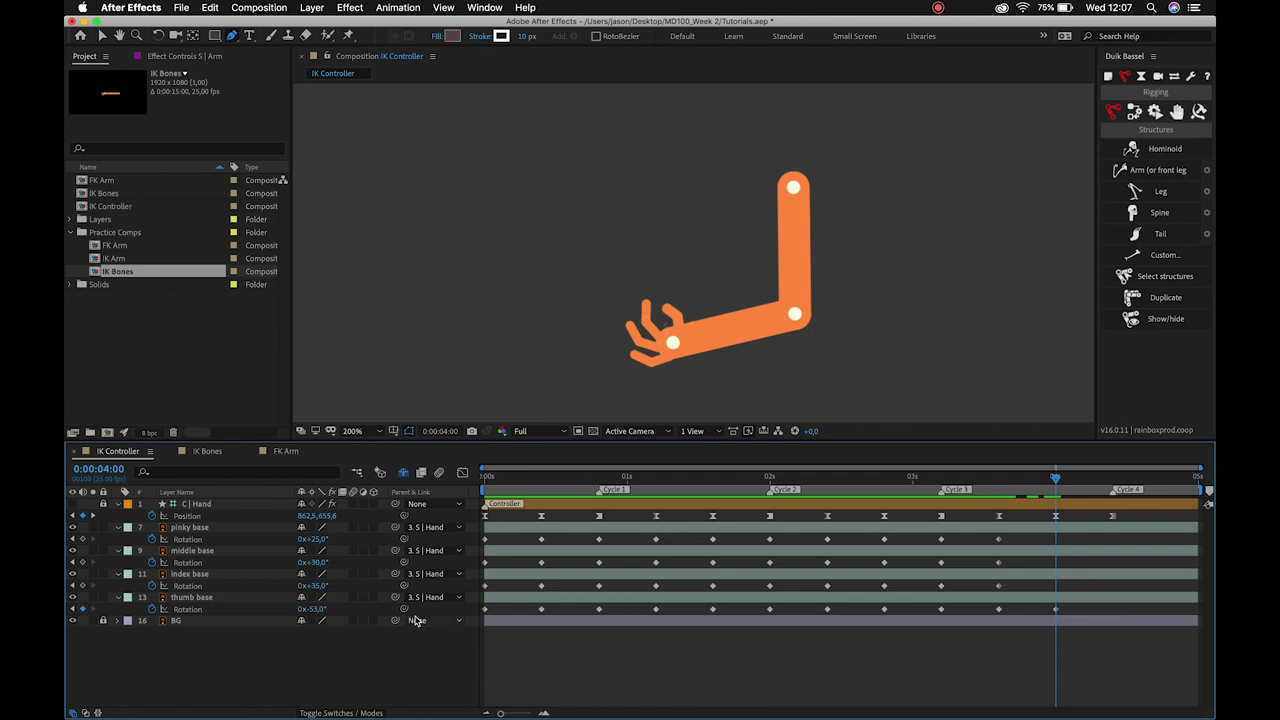
{"action": "mouse_move", "coordinate": [313, 585]}
{"action": "left_mouse_down"}
{"action": "mouse_move", "coordinate": [340, 562]}
{"action": "mouse_move", "coordinate": [333, 541]}
{"action": "left_mouse_up"}
At 4:10, paste each first rotation keyframe for the pinky, middle, index and thumb so they return to 0°.
{"action": "left_click", "coordinate": [1114, 479]}
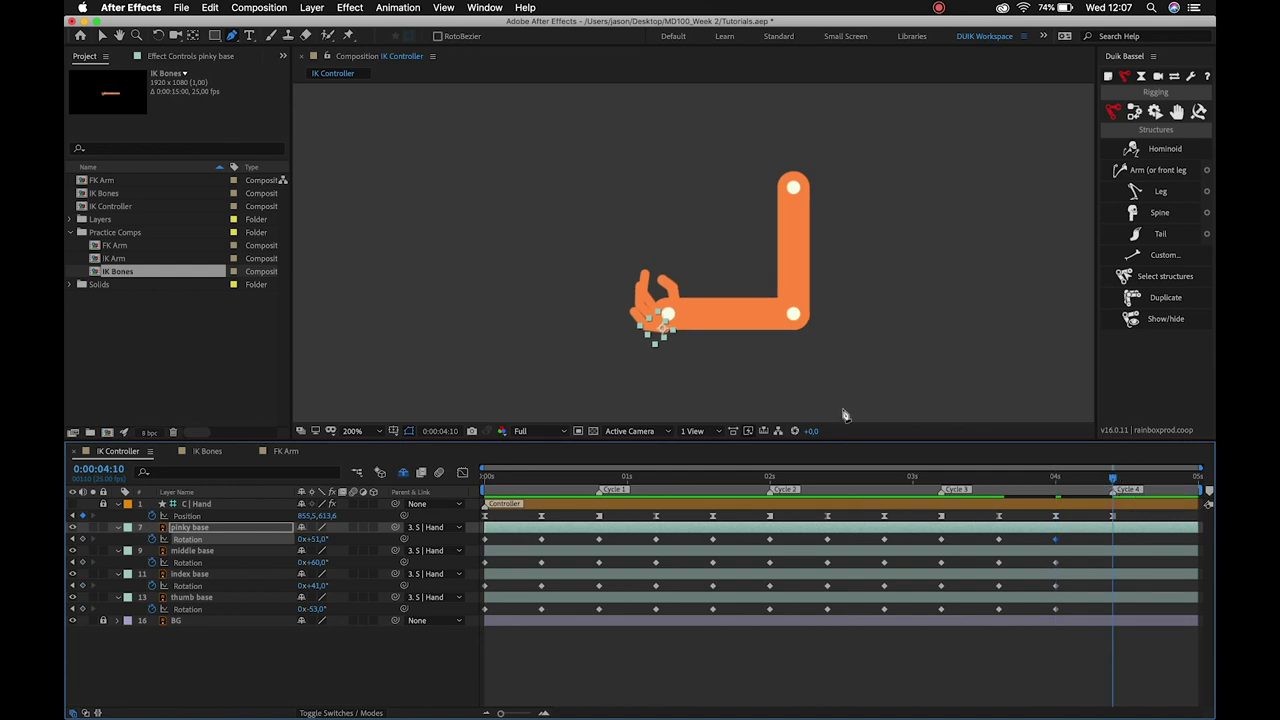
{"action": "left_click", "coordinate": [484, 478]}
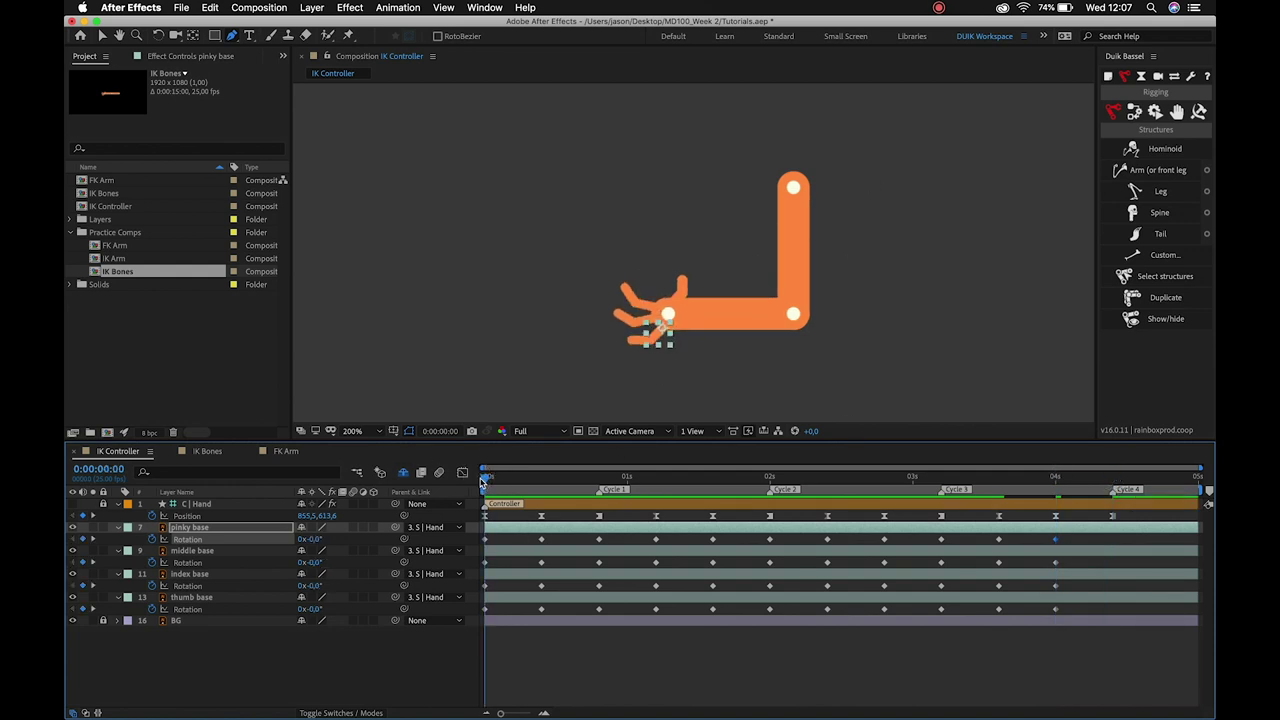
{"action": "left_click", "coordinate": [1114, 479]}
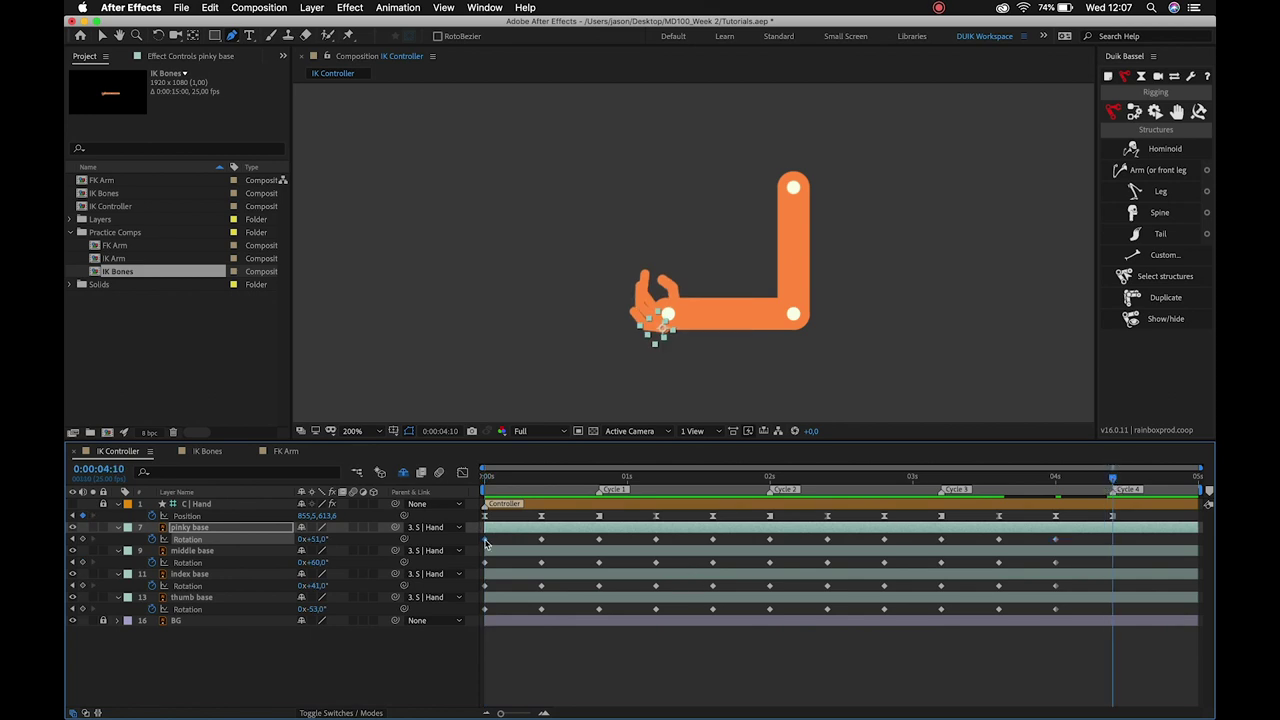
{"action": "key", "text": "ctrl+c"}
{"action": "key", "text": "ctrl+v"}
{"action": "left_click", "coordinate": [486, 562]}
{"action": "key", "text": "ctrl+c"}
{"action": "key", "text": "ctrl+v"}
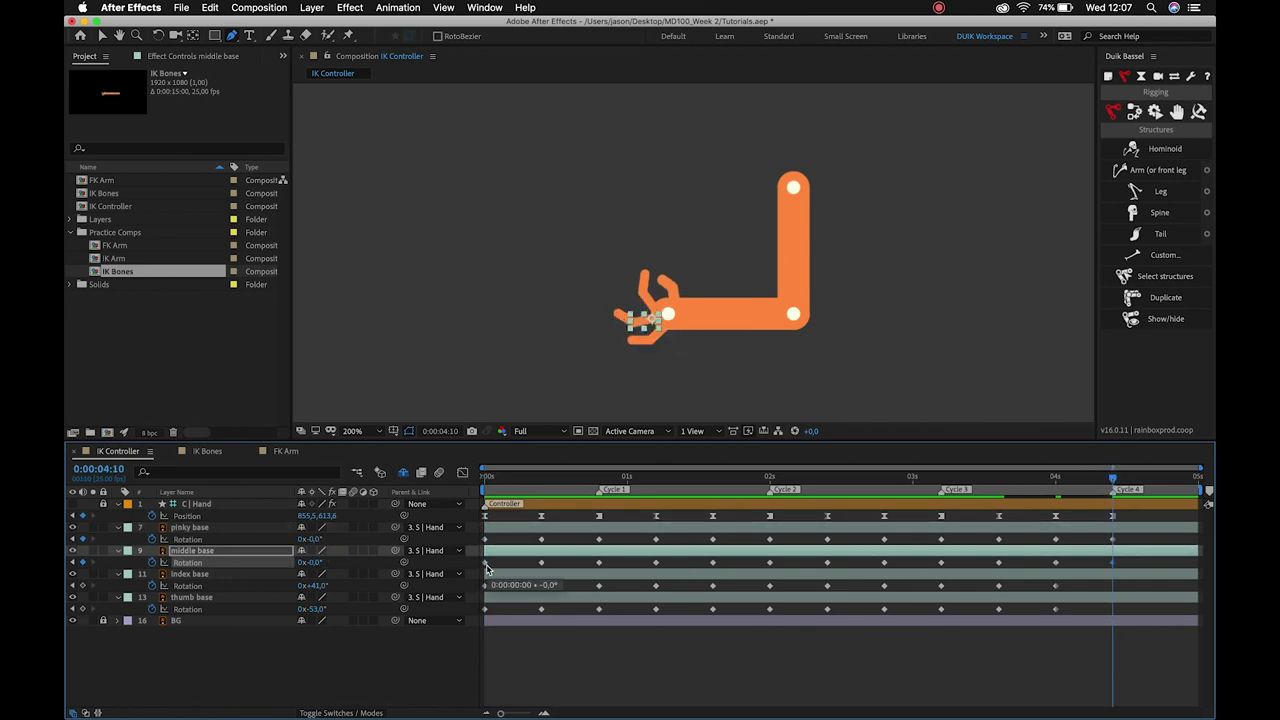
{"action": "left_click", "coordinate": [486, 585]}
{"action": "key", "text": "ctrl+c"}
{"action": "key", "text": "ctrl+v"}
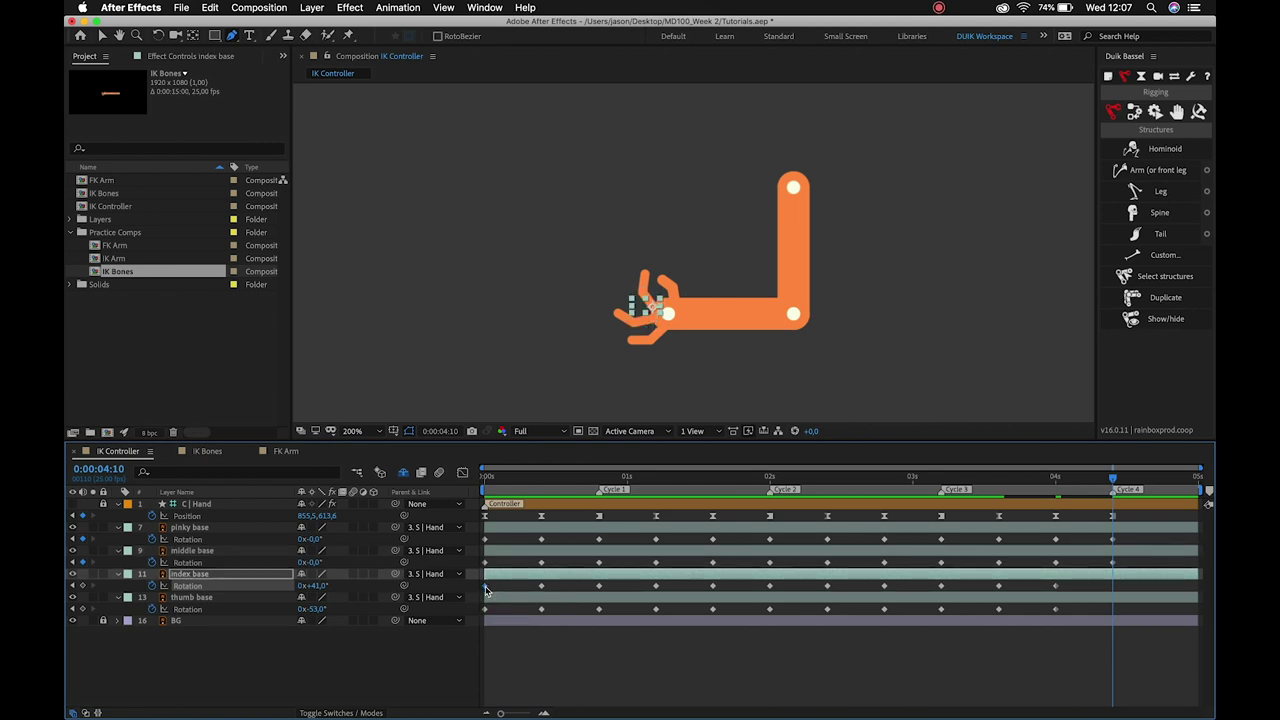
{"action": "left_click", "coordinate": [486, 608]}
{"action": "key", "text": "ctrl+c"}
{"action": "key", "text": "ctrl+v"}
{"action": "left_click_drag", "start_coordinate": [563, 473], "coordinate": [486, 473]}
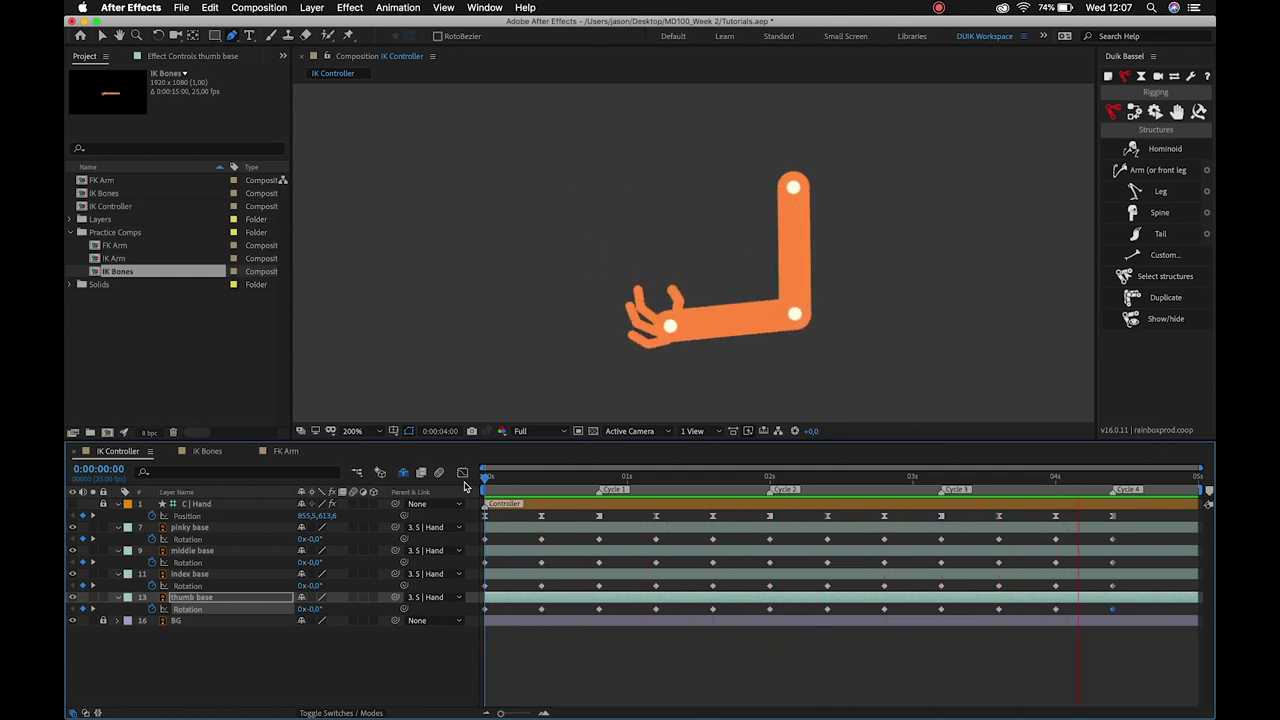
Apply Easy Ease (F9) to every finger rotation keyframe.
{"action": "key", "text": "space"}
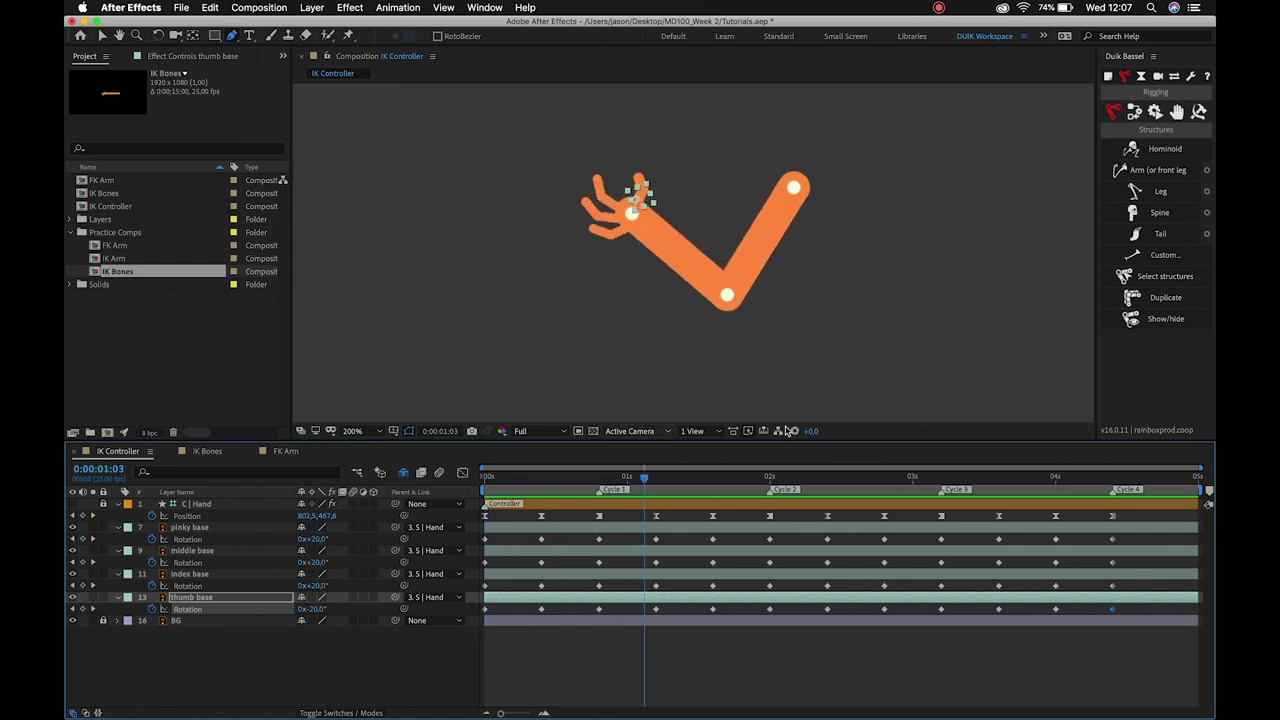
{"action": "mouse_move", "coordinate": [1124, 541]}
{"action": "left_mouse_down"}
{"action": "mouse_move", "coordinate": [480, 617]}
{"action": "mouse_move", "coordinate": [474, 630]}
{"action": "left_mouse_up"}
{"action": "key", "text": "F9"}
Change the keyframe interpolation of four selected finger keyframe columns.
{"action": "left_click_drag", "start_coordinate": [592, 540], "coordinate": [617, 617]}
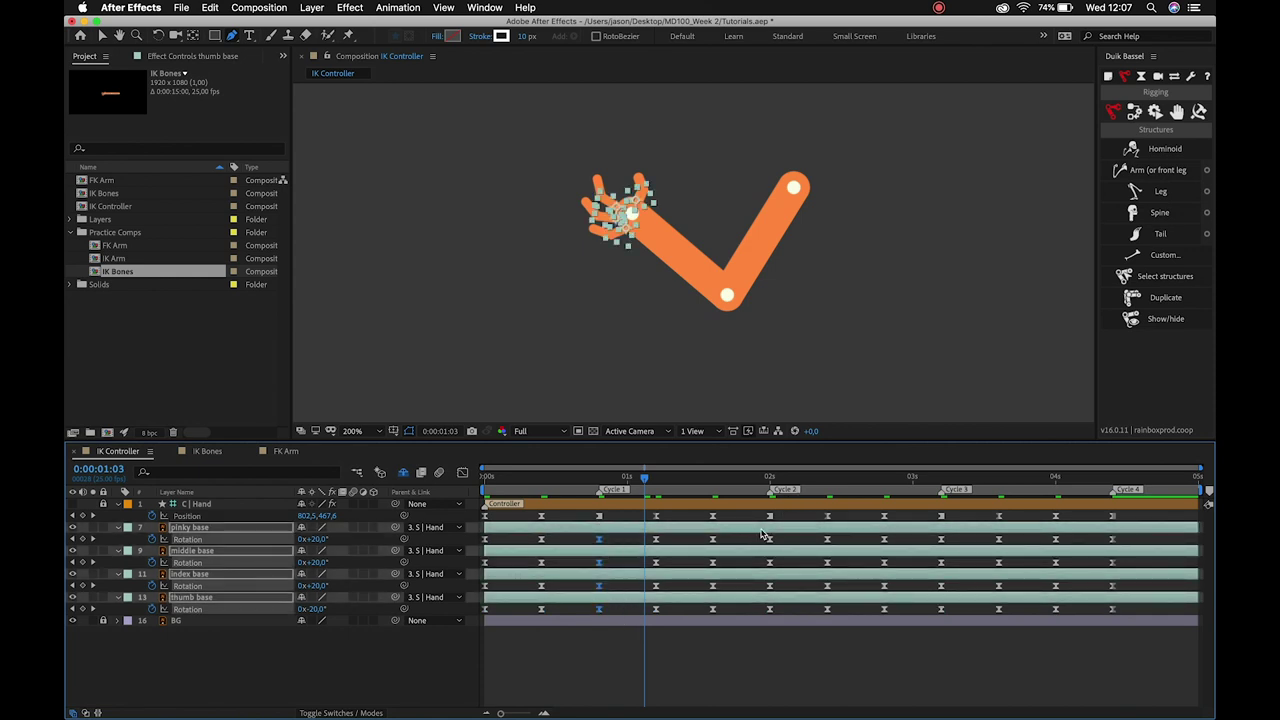
{"action": "left_click_drag", "start_coordinate": [764, 540], "coordinate": [788, 630], "text": "shift"}
{"action": "left_click_drag", "start_coordinate": [932, 540], "coordinate": [955, 640], "text": "shift"}
{"action": "left_click_drag", "start_coordinate": [1100, 534], "coordinate": [1126, 655], "text": "shift"}
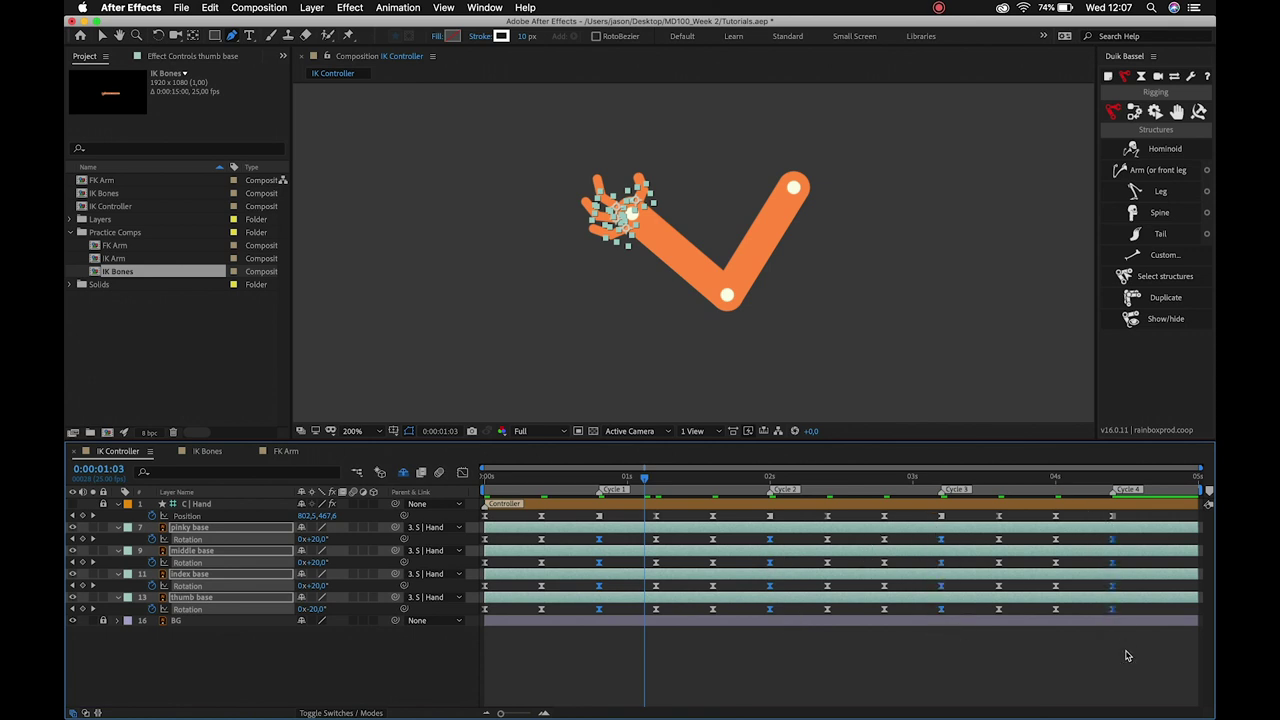
{"action": "right_click", "coordinate": [1113, 545]}
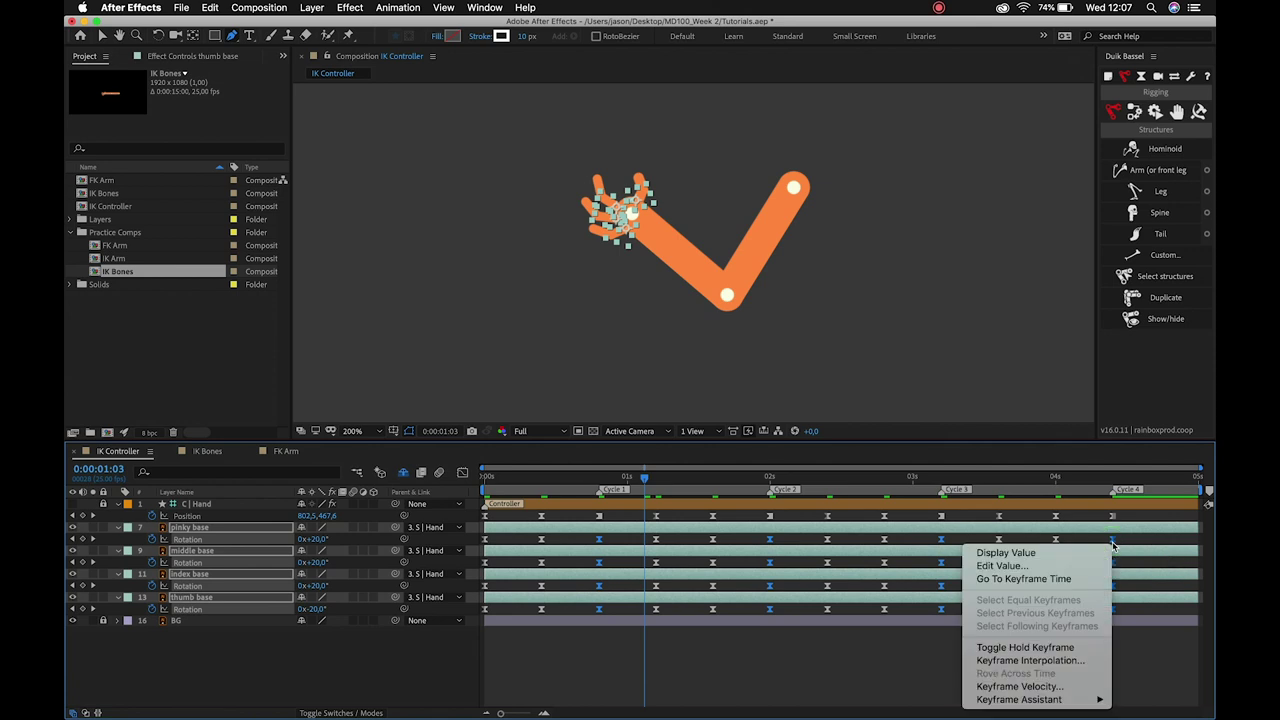
{"action": "left_click", "coordinate": [1047, 652]}
{"action": "left_click", "coordinate": [766, 680]}
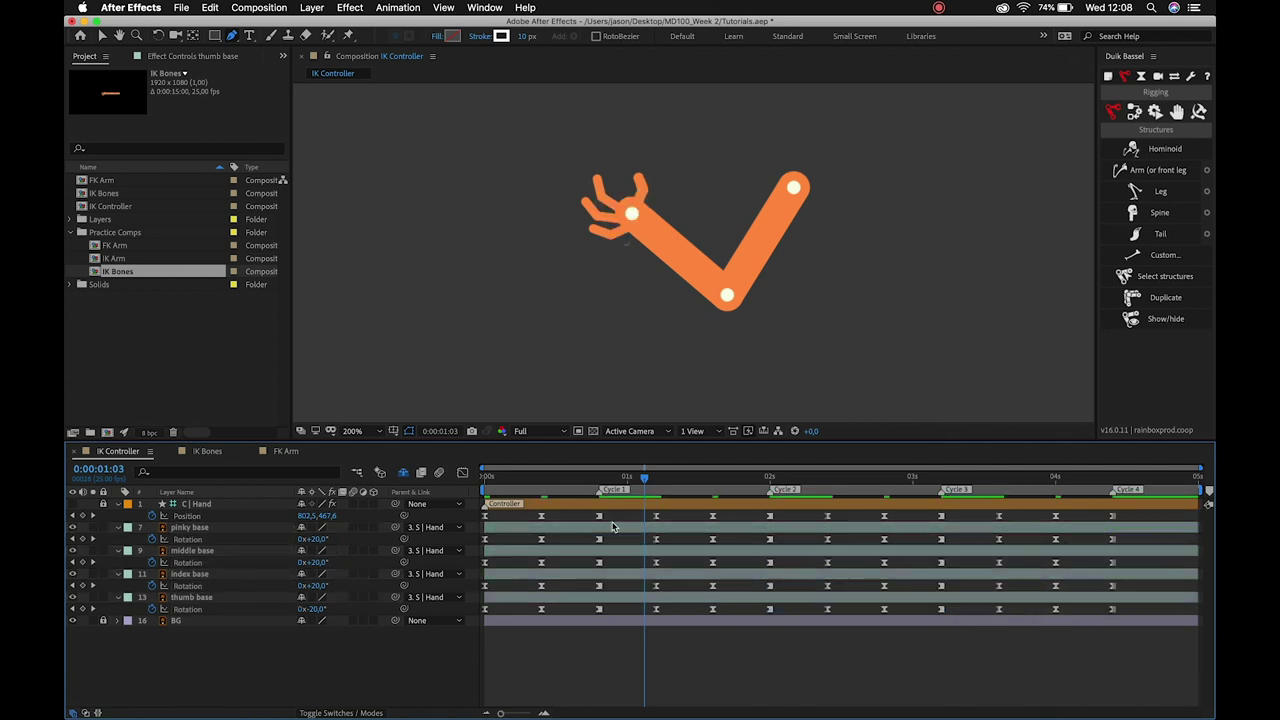
Preview the hand animation from the start, then select the pinky finger layer.
{"action": "left_click", "coordinate": [497, 481]}
{"action": "left_click_drag", "start_coordinate": [497, 481], "coordinate": [485, 478]}
{"action": "key", "text": "space"}
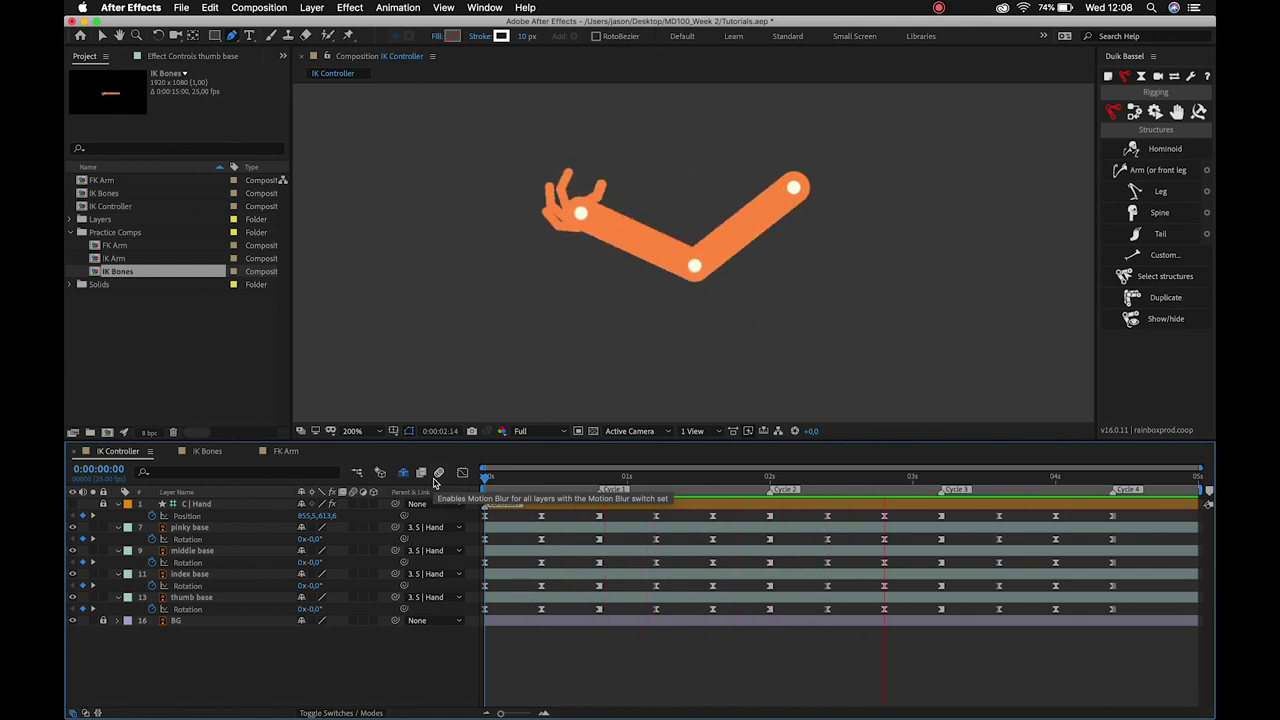
{"action": "key", "text": "space"}
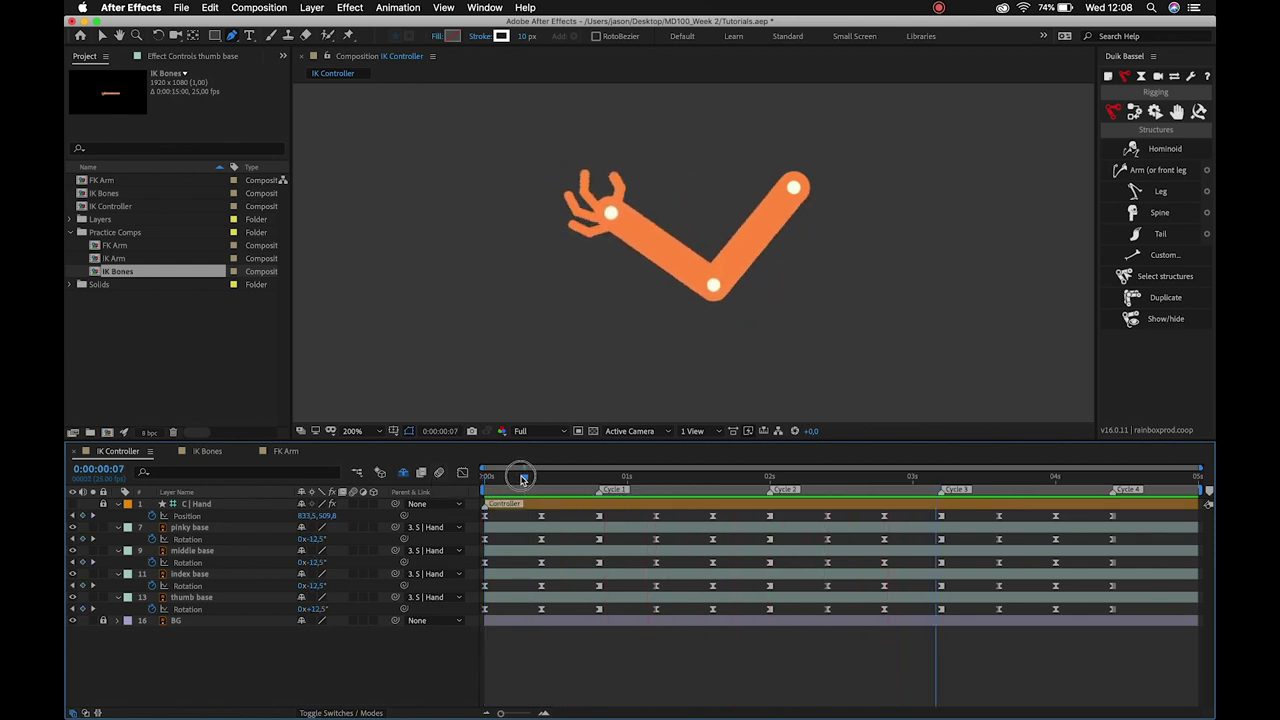
{"action": "left_click", "coordinate": [485, 478]}
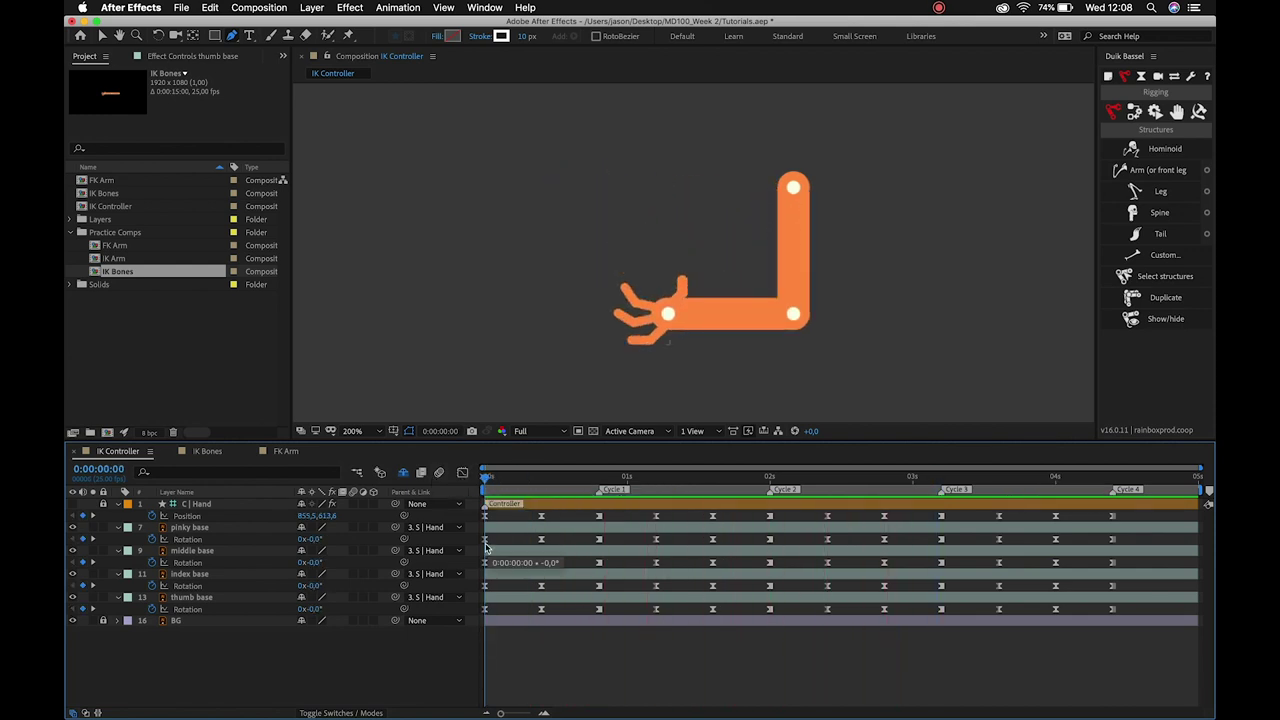
{"action": "left_click", "coordinate": [485, 541]}
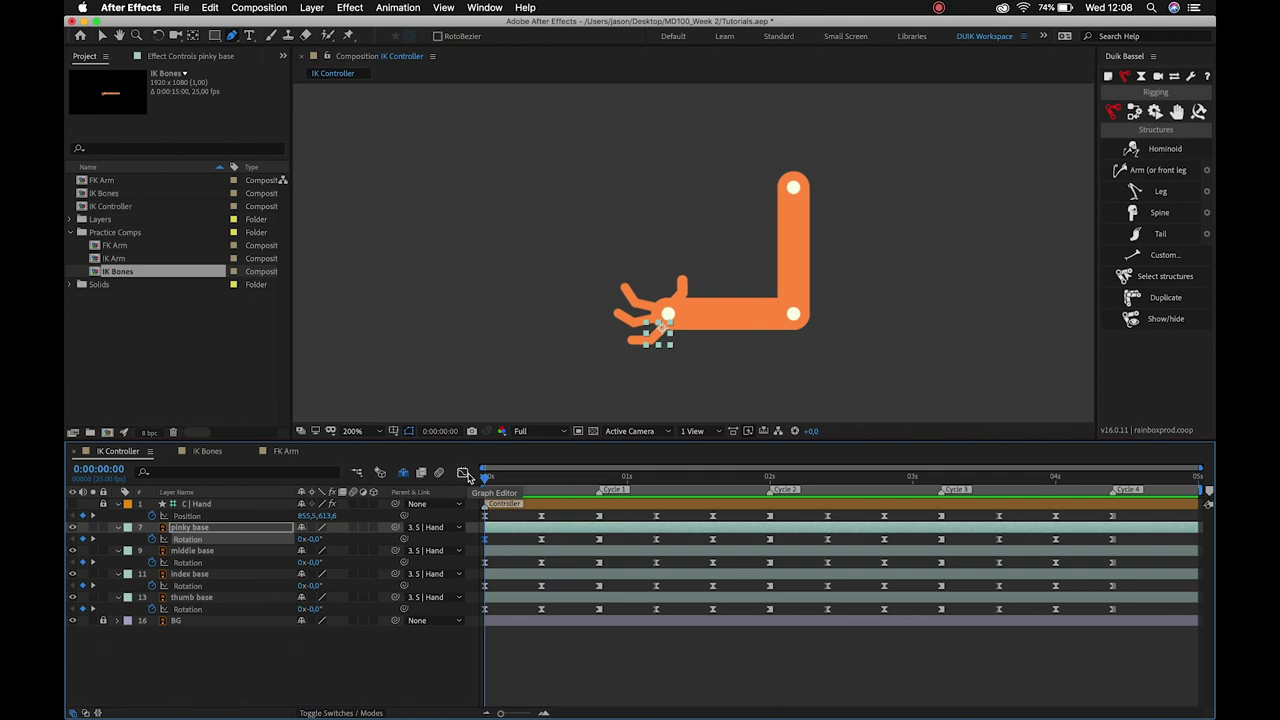
Soften the first keyframe's influence on all finger rotation speed curves in the Graph Editor.
{"action": "left_click_drag", "start_coordinate": [506, 541], "coordinate": [478, 628]}
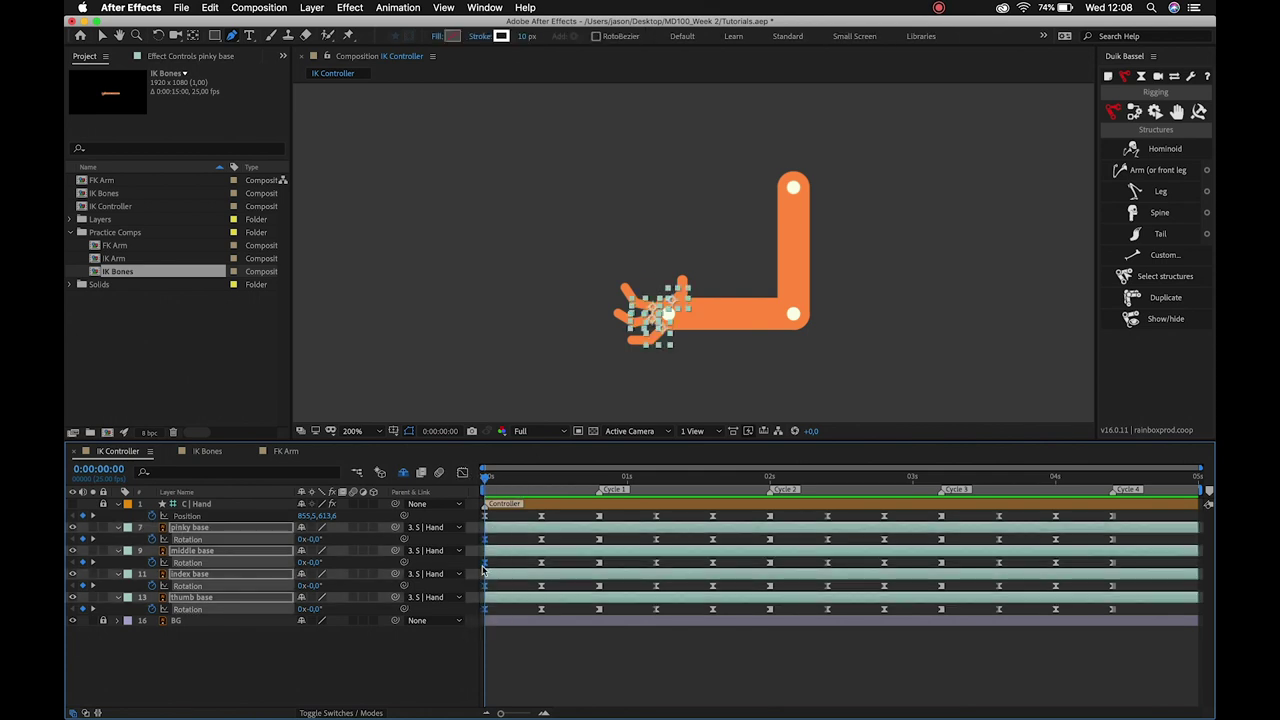
{"action": "left_click", "coordinate": [463, 473]}
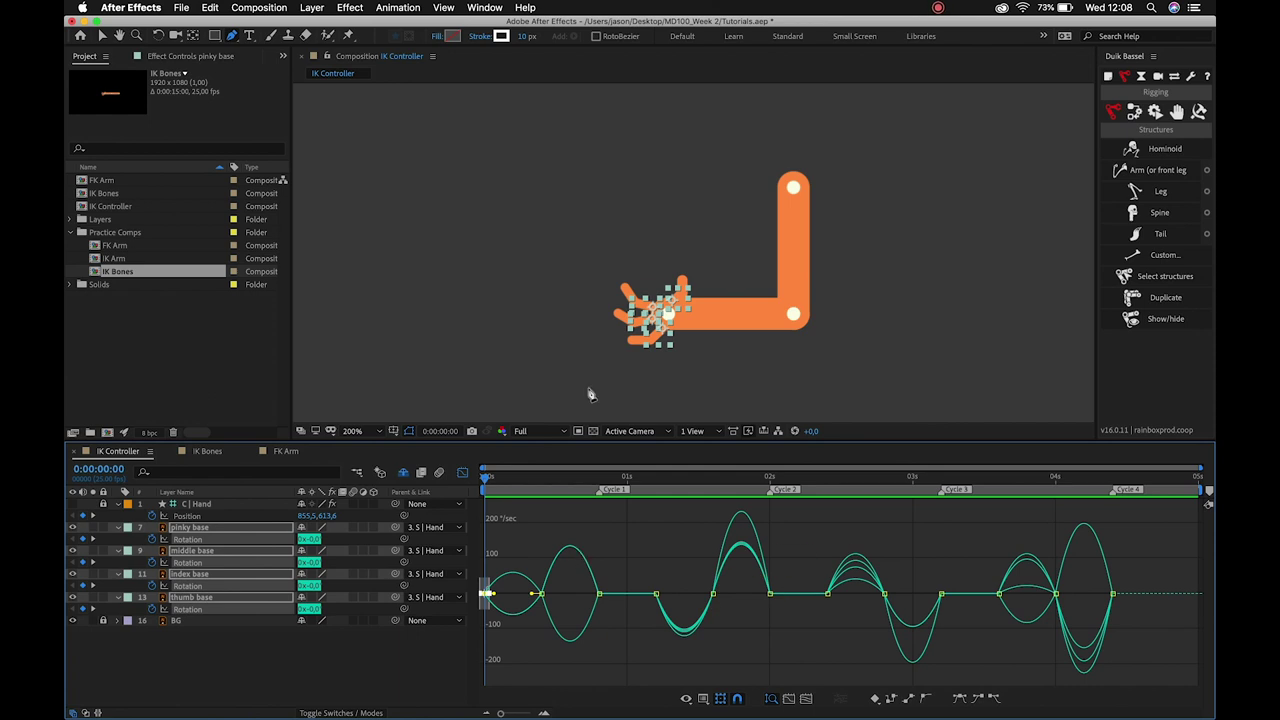
{"action": "left_click", "coordinate": [546, 712]}
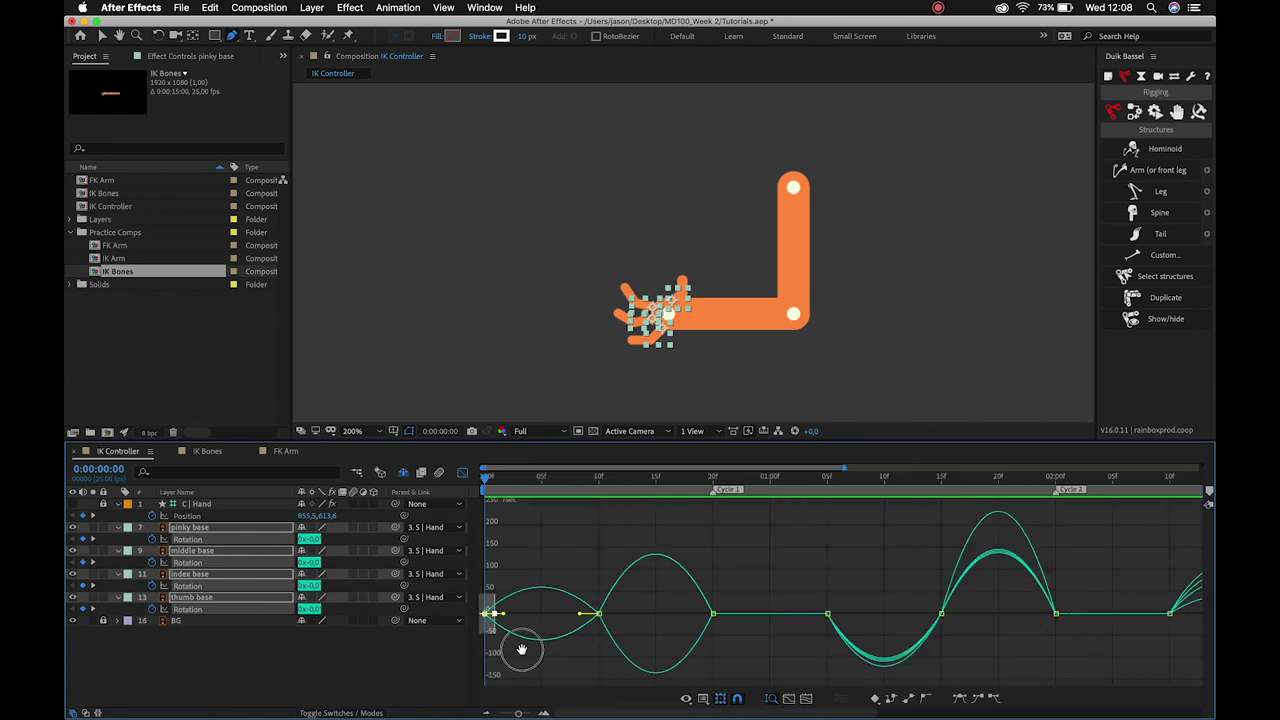
{"action": "left_click_drag", "start_coordinate": [500, 615], "coordinate": [507, 618]}
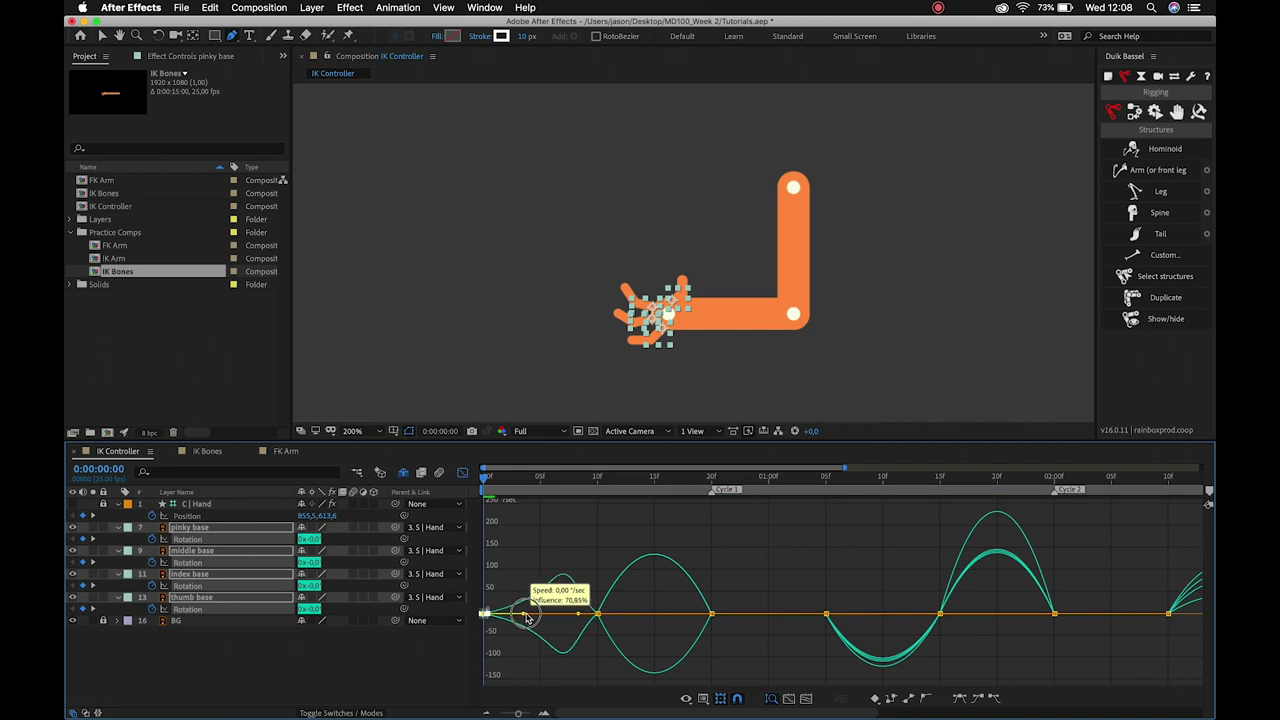
{"action": "left_click", "coordinate": [462, 475]}
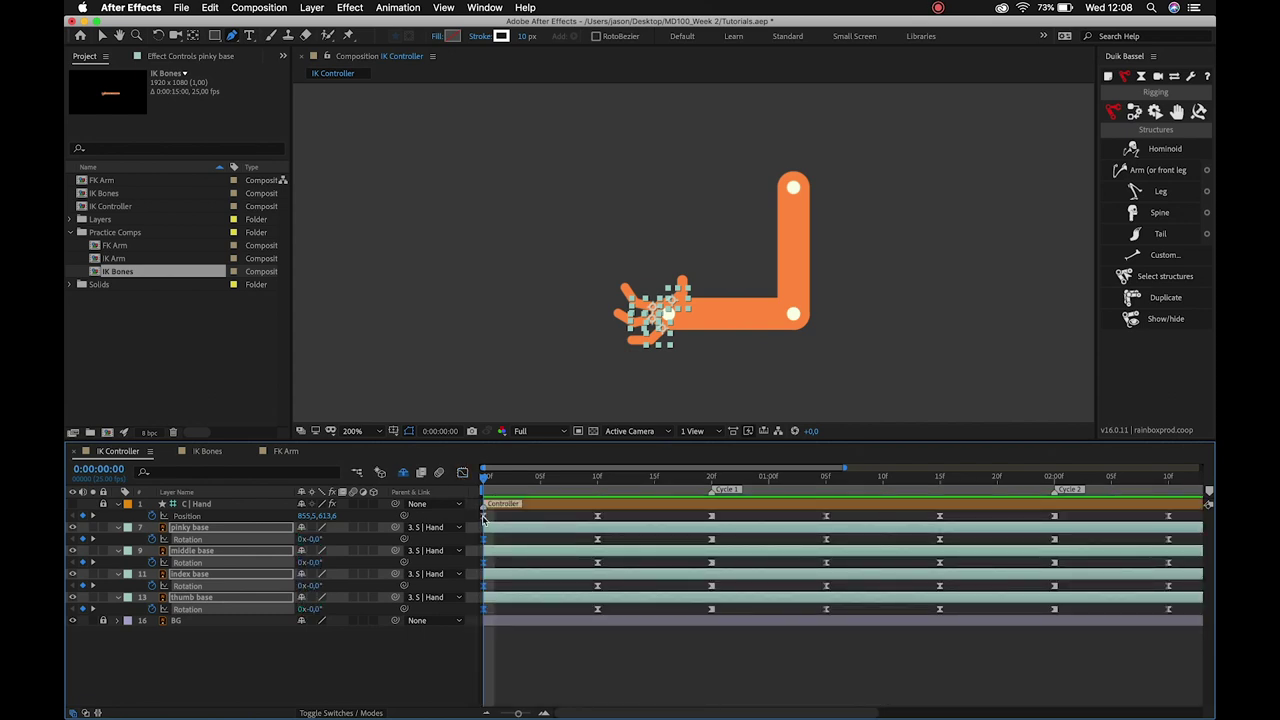
Show the speed graph for the hand controller's Position keyframes.
{"action": "left_click", "coordinate": [120, 462]}
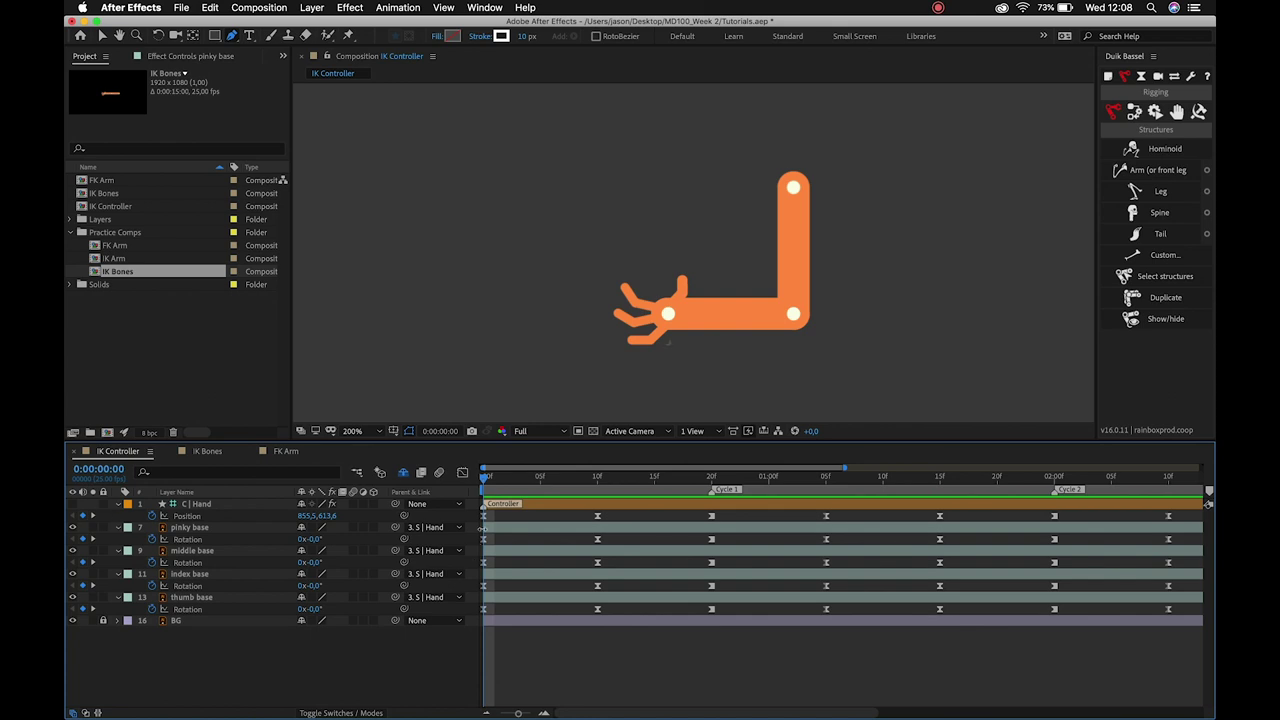
{"action": "left_click", "coordinate": [484, 516]}
{"action": "left_click", "coordinate": [463, 473]}
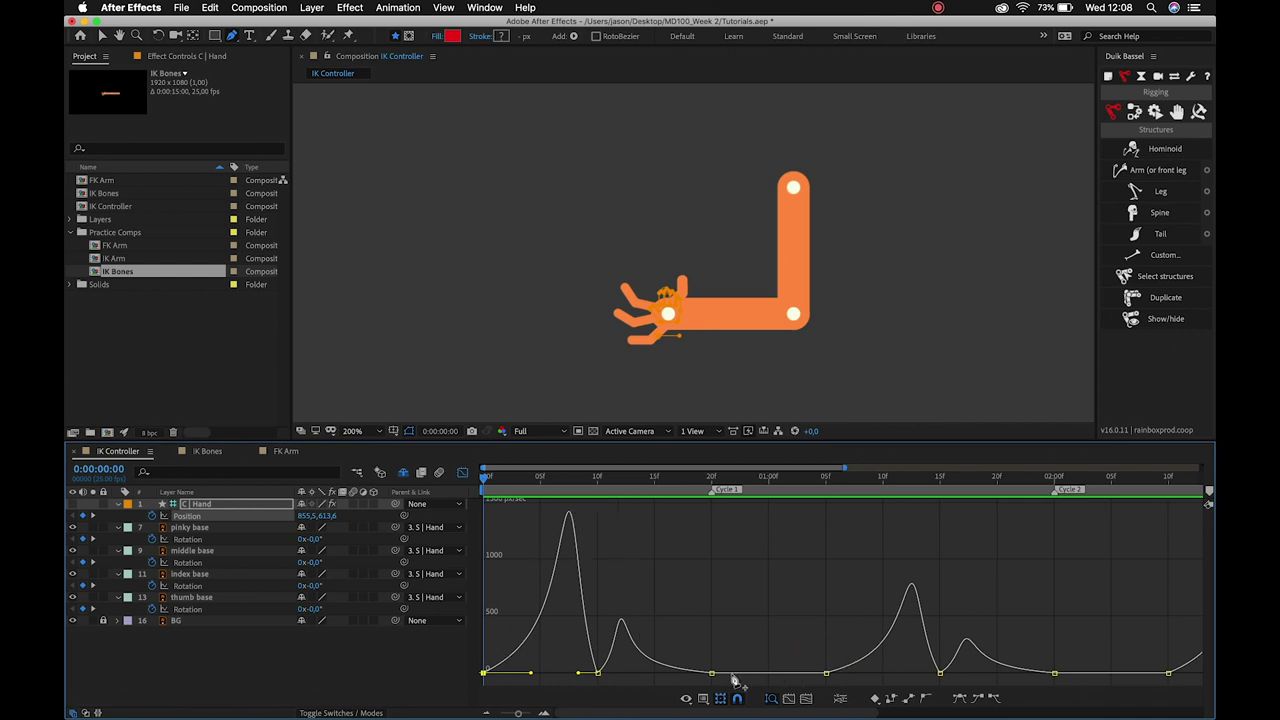
Strengthen the ease-out on the first keyframes of all four finger rotation curves.
{"action": "left_click", "coordinate": [466, 474]}
{"action": "left_click_drag", "start_coordinate": [495, 533], "coordinate": [470, 625]}
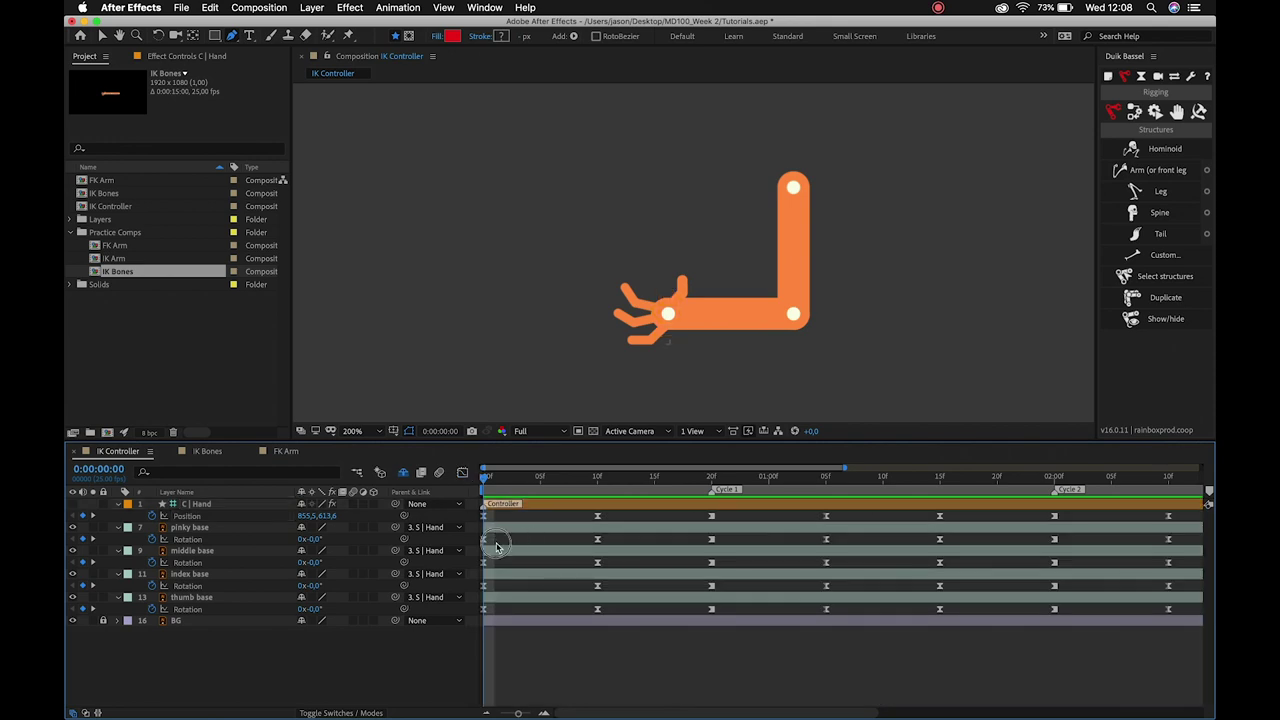
{"action": "left_click", "coordinate": [462, 472]}
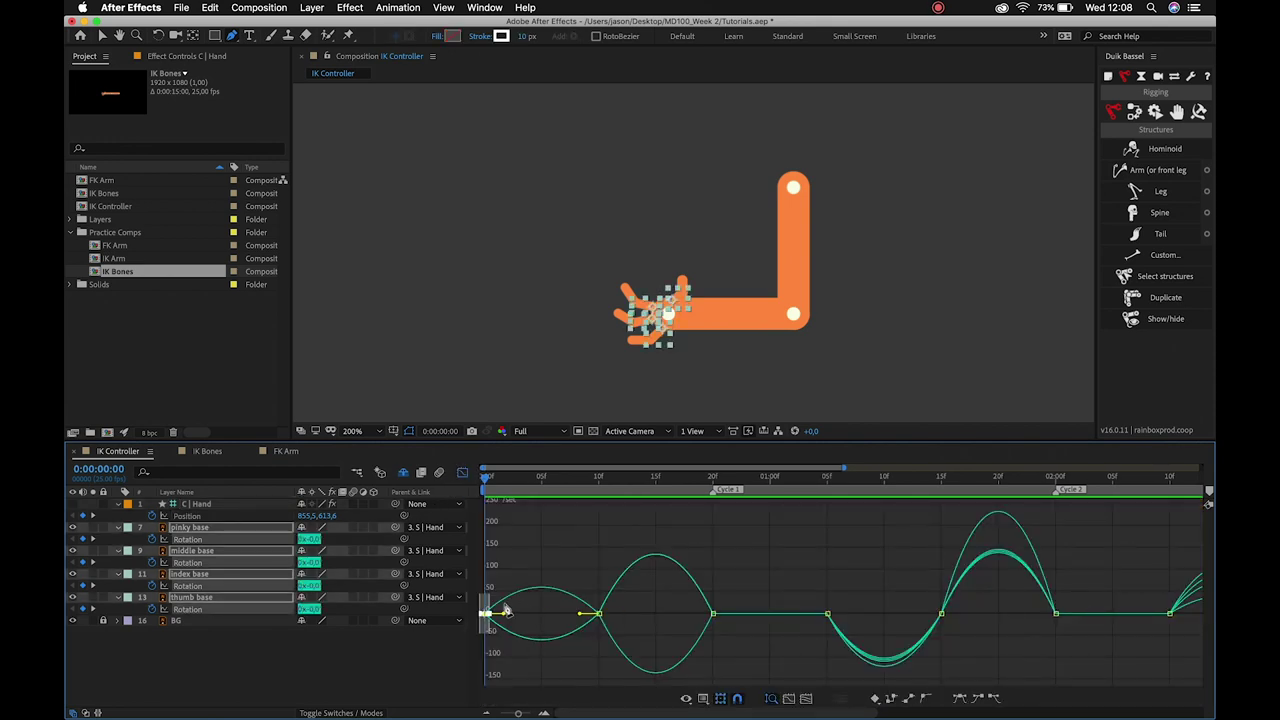
{"action": "left_click_drag", "start_coordinate": [503, 613], "coordinate": [582, 625]}
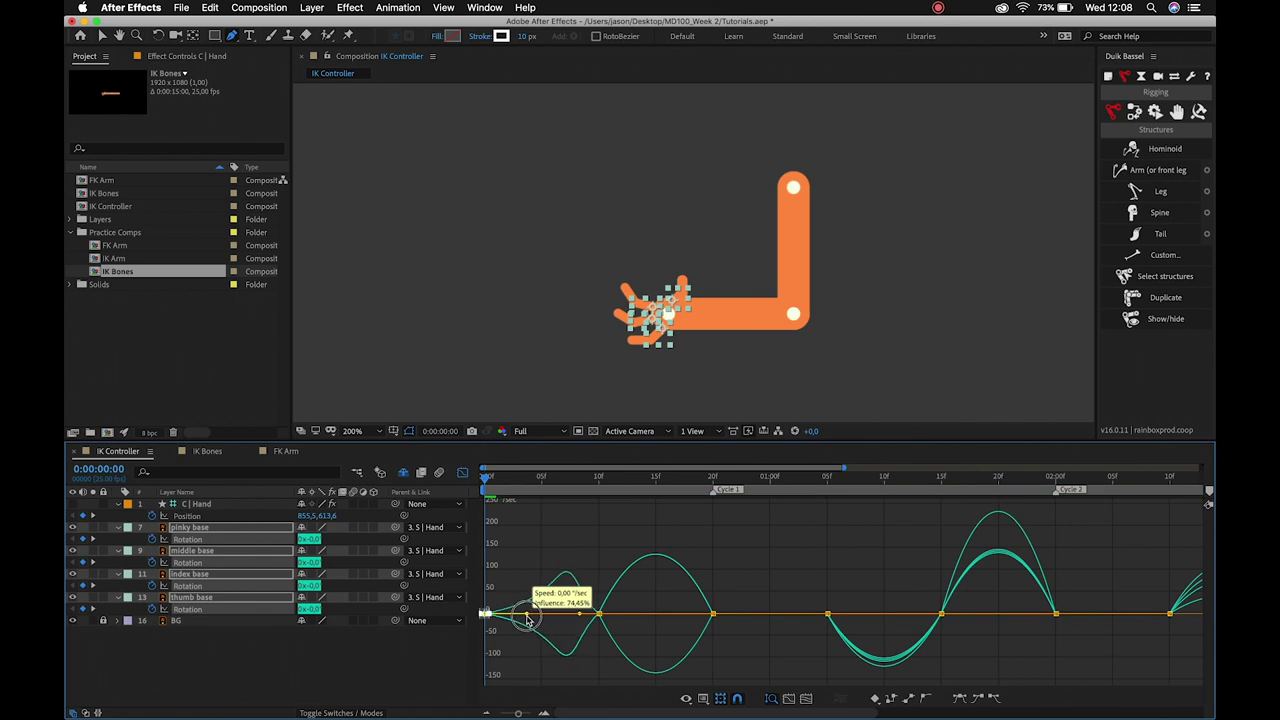
Preview the arm and select the mid-cycle finger keyframes around 1:05.
{"action": "mouse_move", "coordinate": [730, 597]}
{"action": "left_mouse_down"}
{"action": "mouse_move", "coordinate": [690, 648]}
{"action": "mouse_move", "coordinate": [674, 614]}
{"action": "left_mouse_up"}
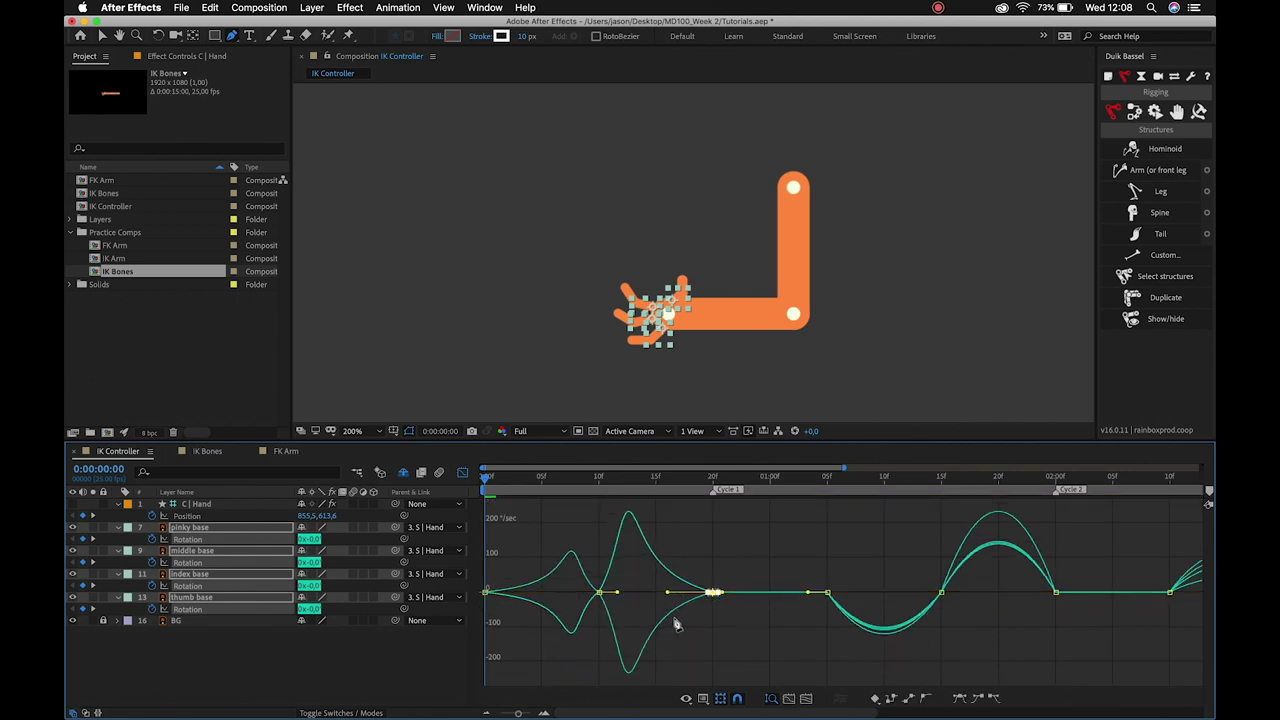
{"action": "left_click_drag", "start_coordinate": [858, 591], "coordinate": [686, 591]}
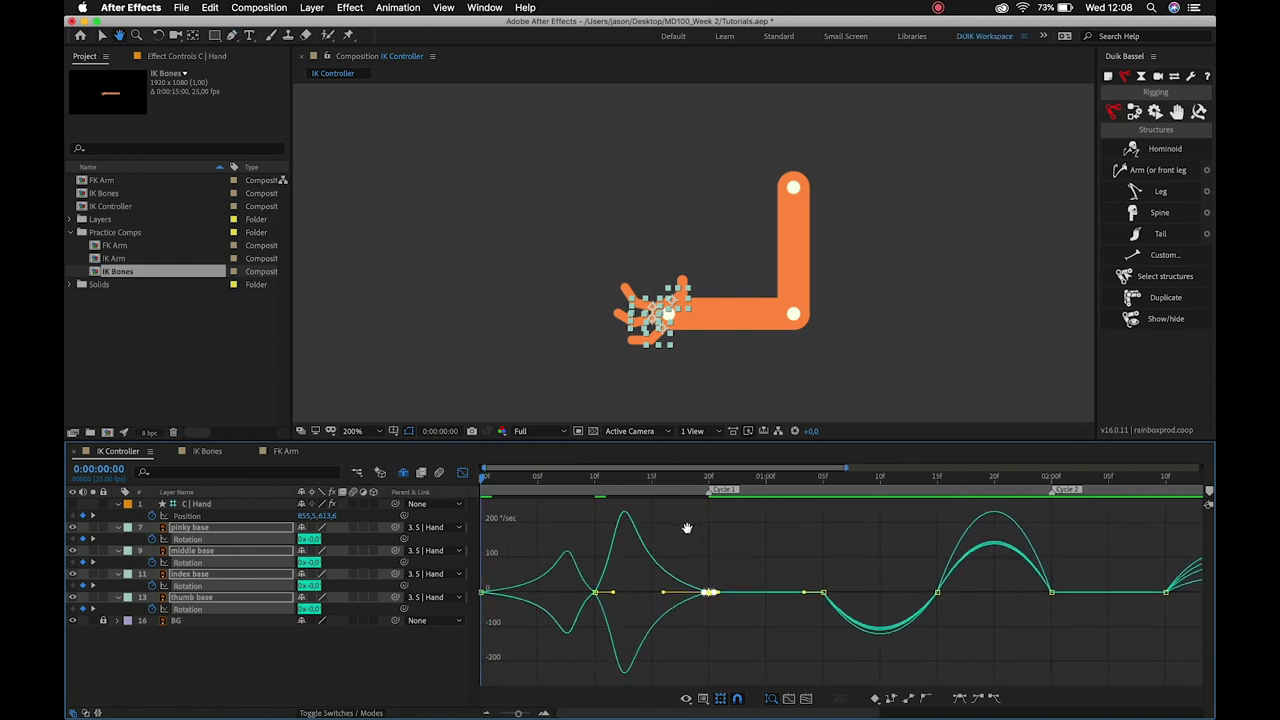
{"action": "key", "text": "space"}
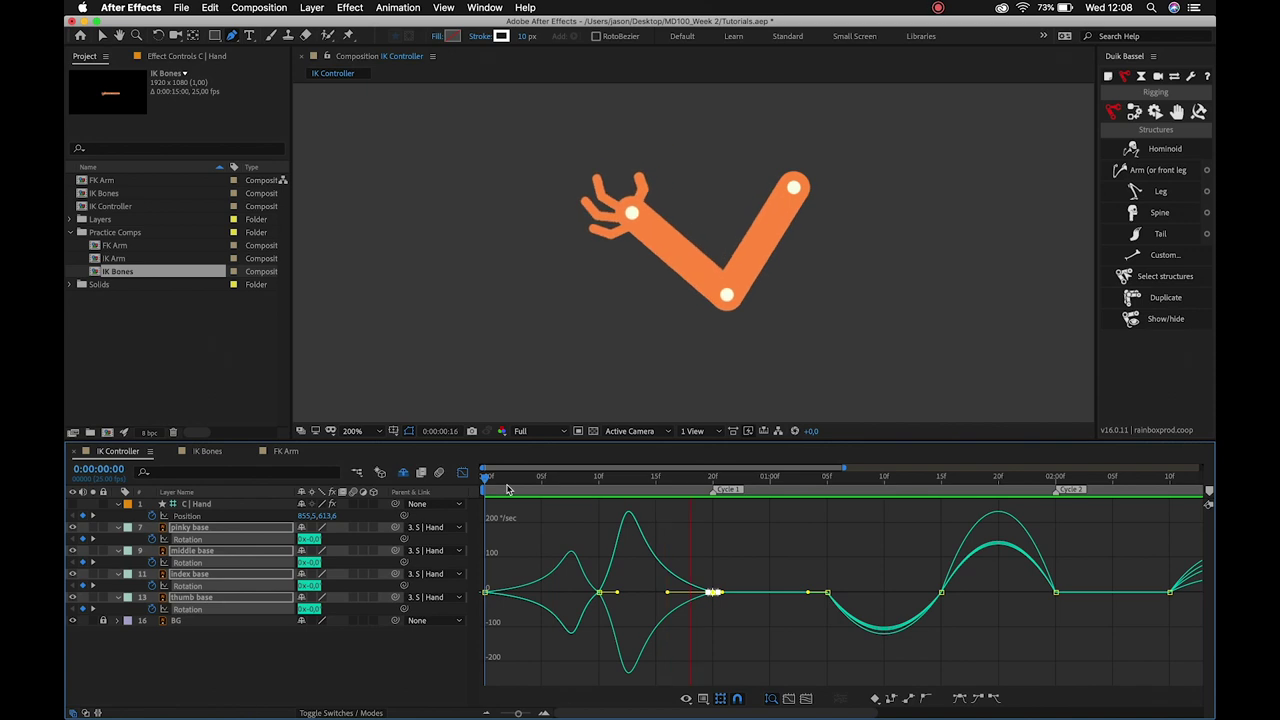
{"action": "left_click_drag", "start_coordinate": [886, 537], "coordinate": [754, 537]}
{"action": "mouse_move", "coordinate": [666, 480]}
{"action": "left_mouse_down"}
{"action": "mouse_move", "coordinate": [698, 484]}
{"action": "mouse_move", "coordinate": [737, 565]}
{"action": "mouse_move", "coordinate": [637, 561]}
{"action": "mouse_move", "coordinate": [637, 620]}
{"action": "mouse_move", "coordinate": [669, 597]}
{"action": "left_mouse_up"}
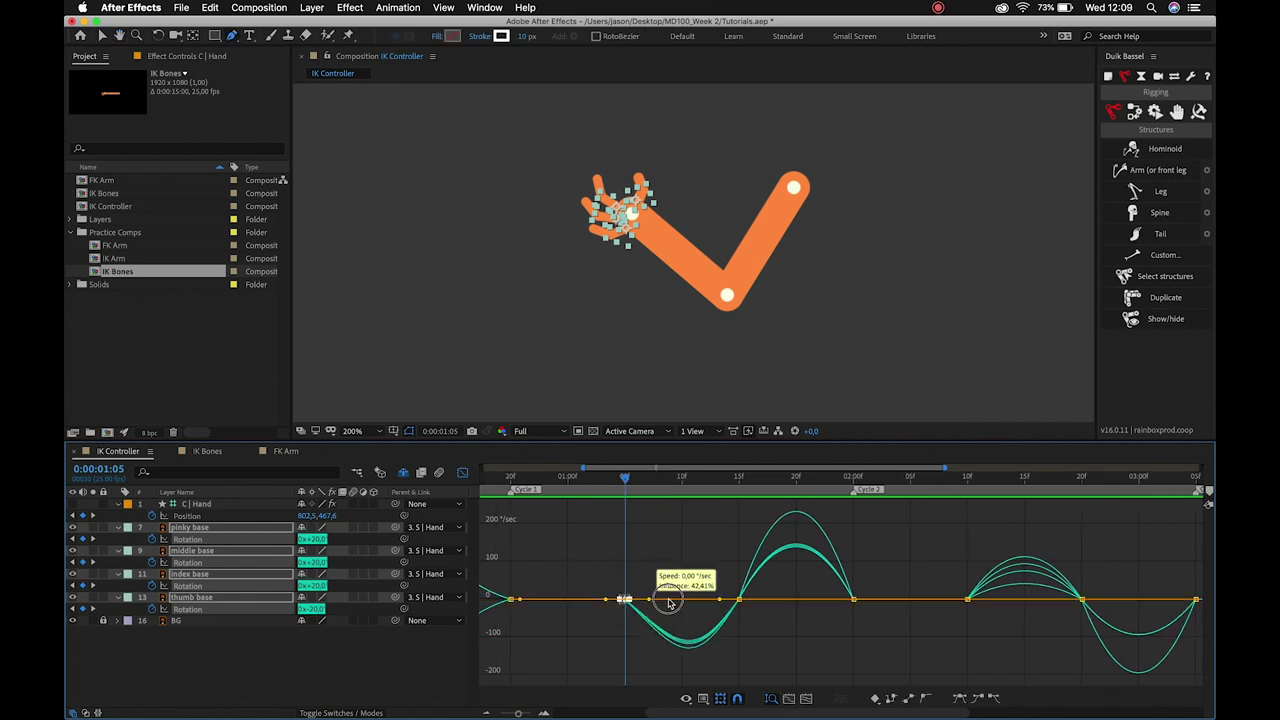
{"action": "left_click_drag", "start_coordinate": [868, 578], "coordinate": [836, 622]}
{"action": "mouse_move", "coordinate": [726, 587]}
{"action": "left_mouse_down"}
{"action": "mouse_move", "coordinate": [747, 611]}
{"action": "mouse_move", "coordinate": [782, 598]}
{"action": "left_mouse_up"}
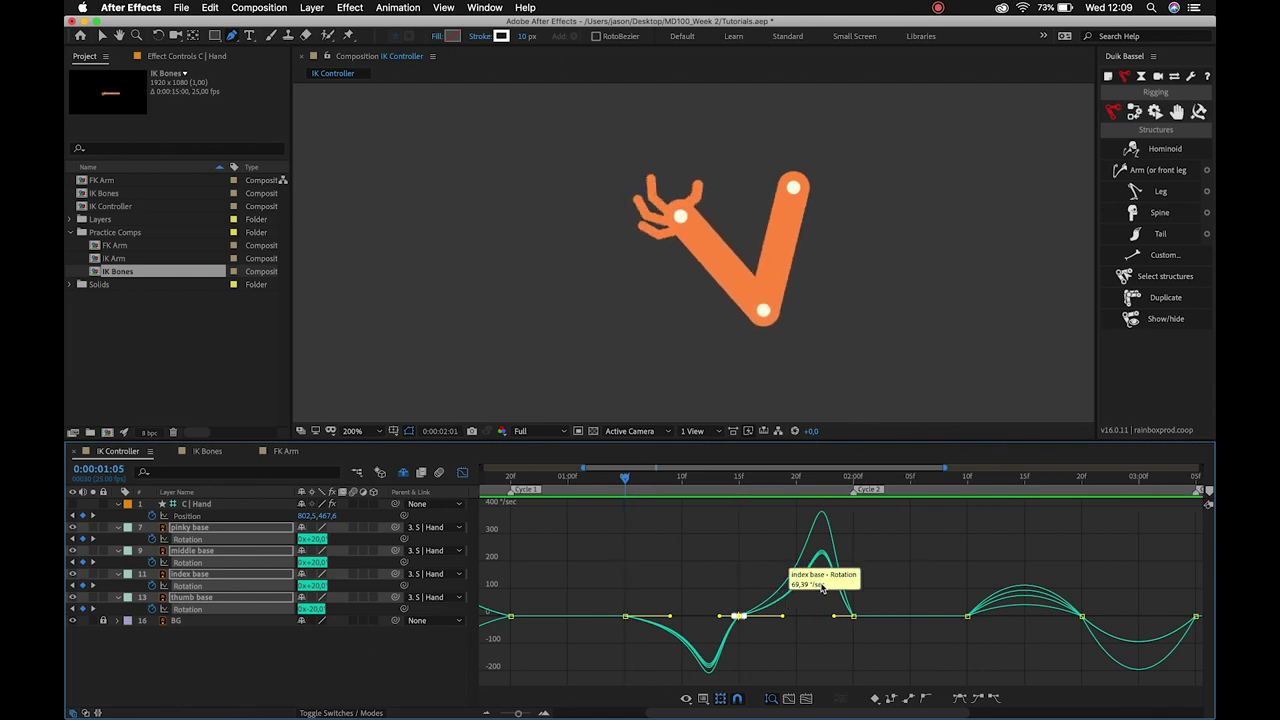
Strengthen the easing on the finger keyframes at 2:10.
{"action": "key", "text": "space"}
{"action": "left_click_drag", "start_coordinate": [805, 558], "coordinate": [655, 554]}
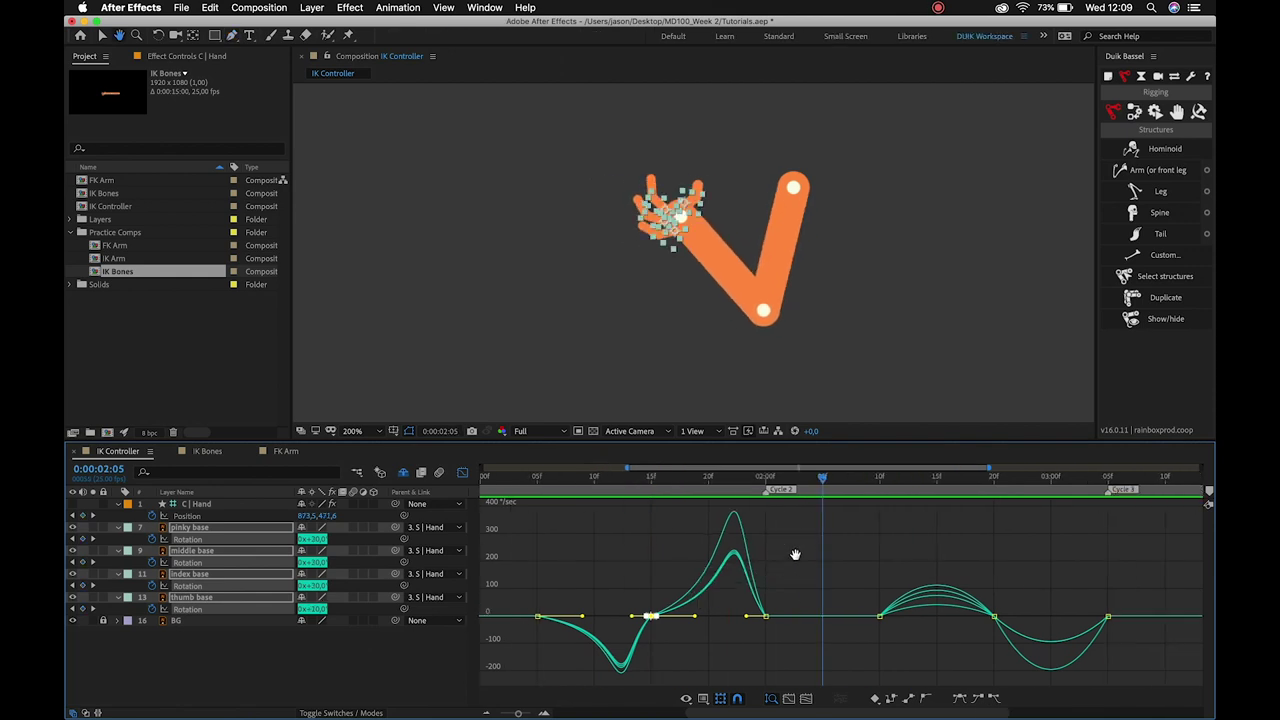
{"action": "left_click_drag", "start_coordinate": [680, 479], "coordinate": [737, 502]}
{"action": "mouse_move", "coordinate": [727, 584]}
{"action": "left_mouse_down"}
{"action": "mouse_move", "coordinate": [752, 642]}
{"action": "mouse_move", "coordinate": [816, 666]}
{"action": "left_mouse_up"}
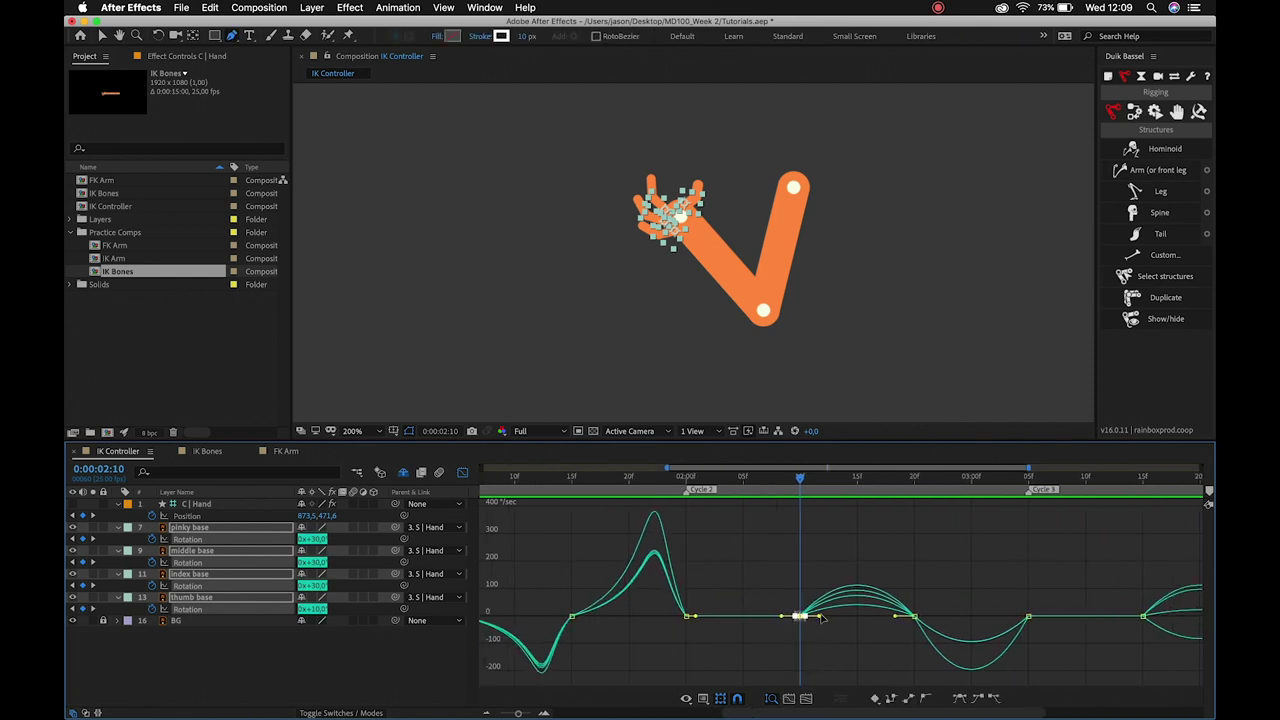
{"action": "mouse_move", "coordinate": [822, 617]}
{"action": "left_mouse_down"}
{"action": "mouse_move", "coordinate": [860, 606]}
{"action": "mouse_move", "coordinate": [812, 648]}
{"action": "mouse_move", "coordinate": [889, 622]}
{"action": "left_mouse_up"}
{"action": "scroll", "coordinate": [866, 608], "scroll_direction": "right", "scroll_amount": 3}
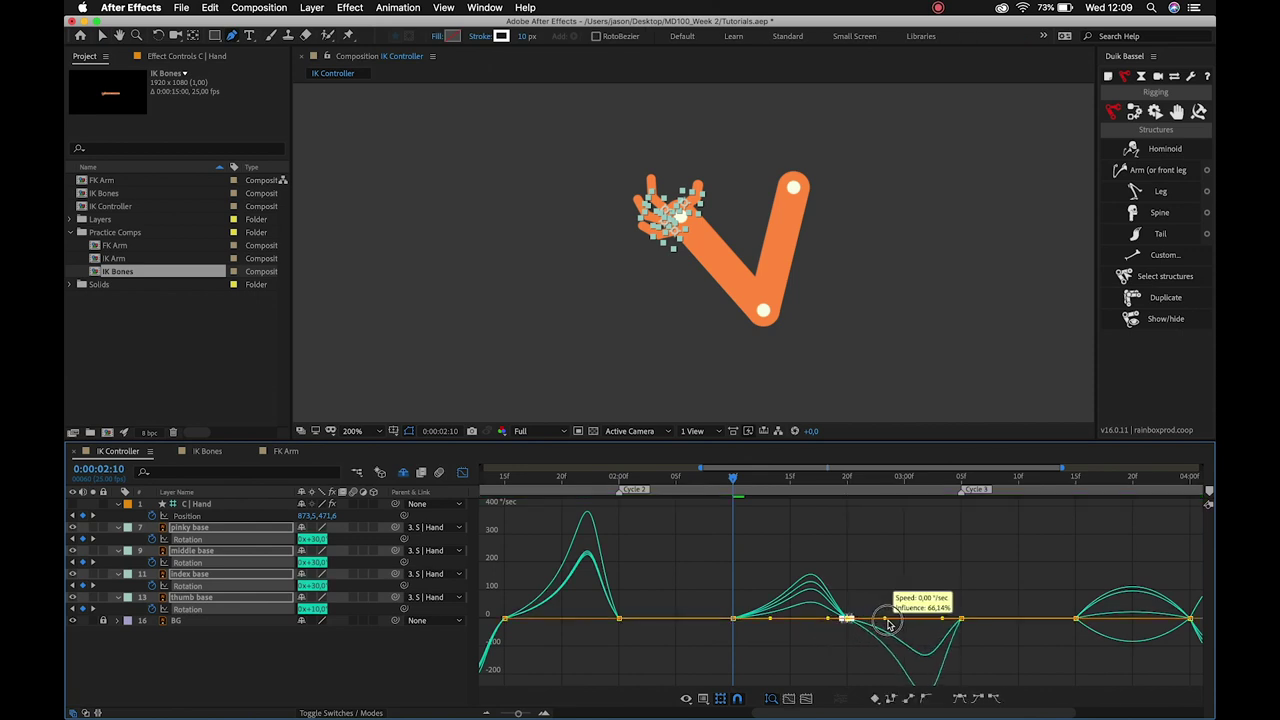
Stretch the third cycle's finger keyframe easing to about 84.5% influence and preview it.
{"action": "key", "text": "space"}
{"action": "mouse_move", "coordinate": [915, 622]}
{"action": "left_mouse_down"}
{"action": "mouse_move", "coordinate": [742, 625]}
{"action": "mouse_move", "coordinate": [640, 600]}
{"action": "left_mouse_up"}
{"action": "left_click", "coordinate": [795, 578]}
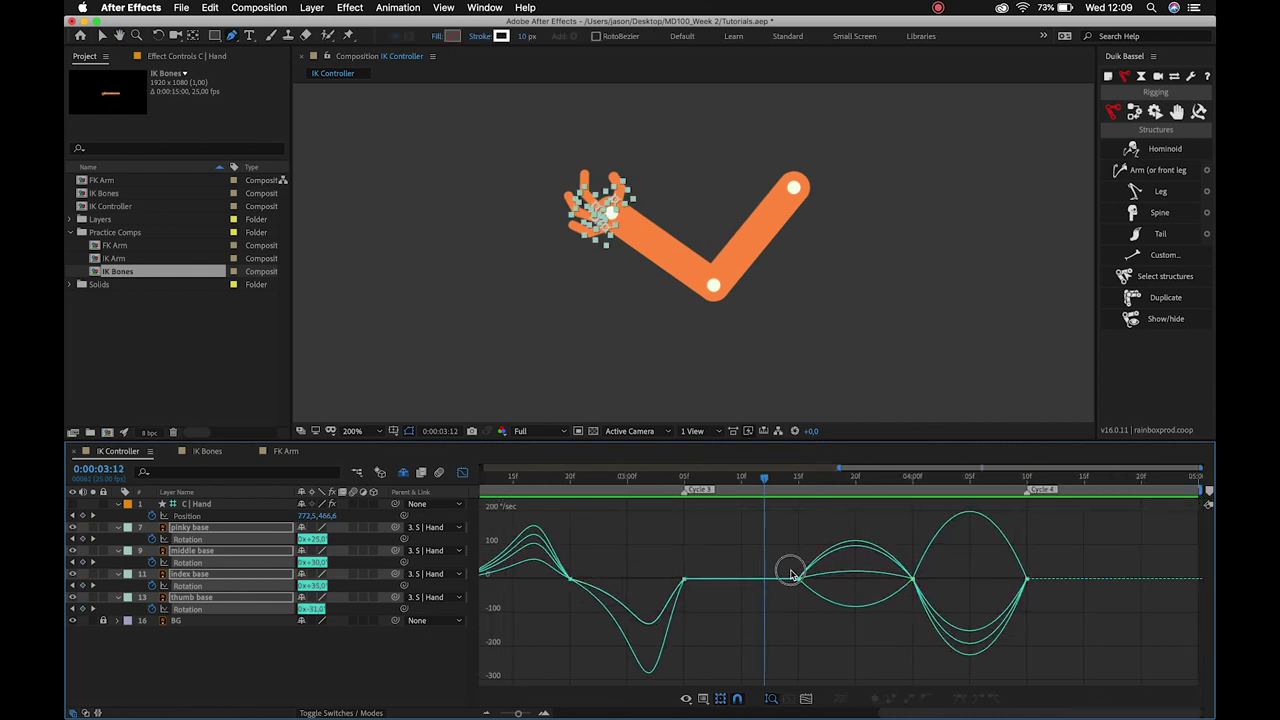
{"action": "left_click_drag", "start_coordinate": [799, 578], "coordinate": [875, 578]}
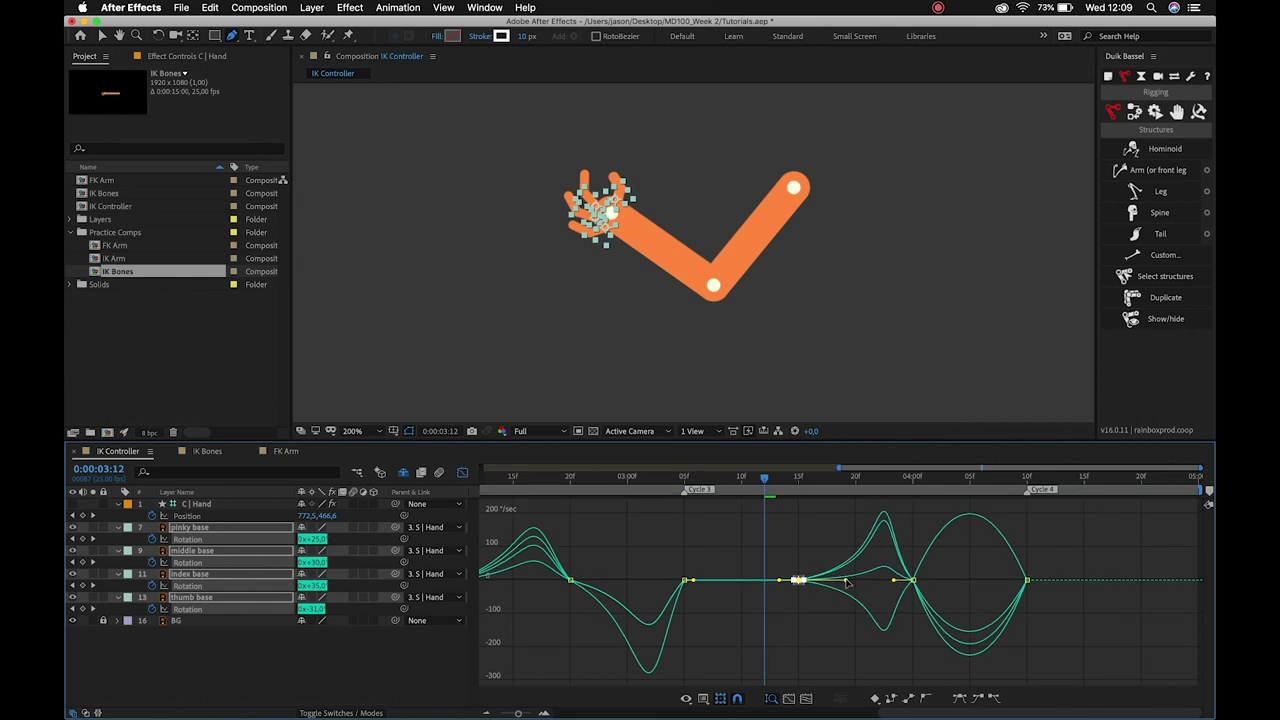
{"action": "left_click_drag", "start_coordinate": [975, 557], "coordinate": [1057, 621]}
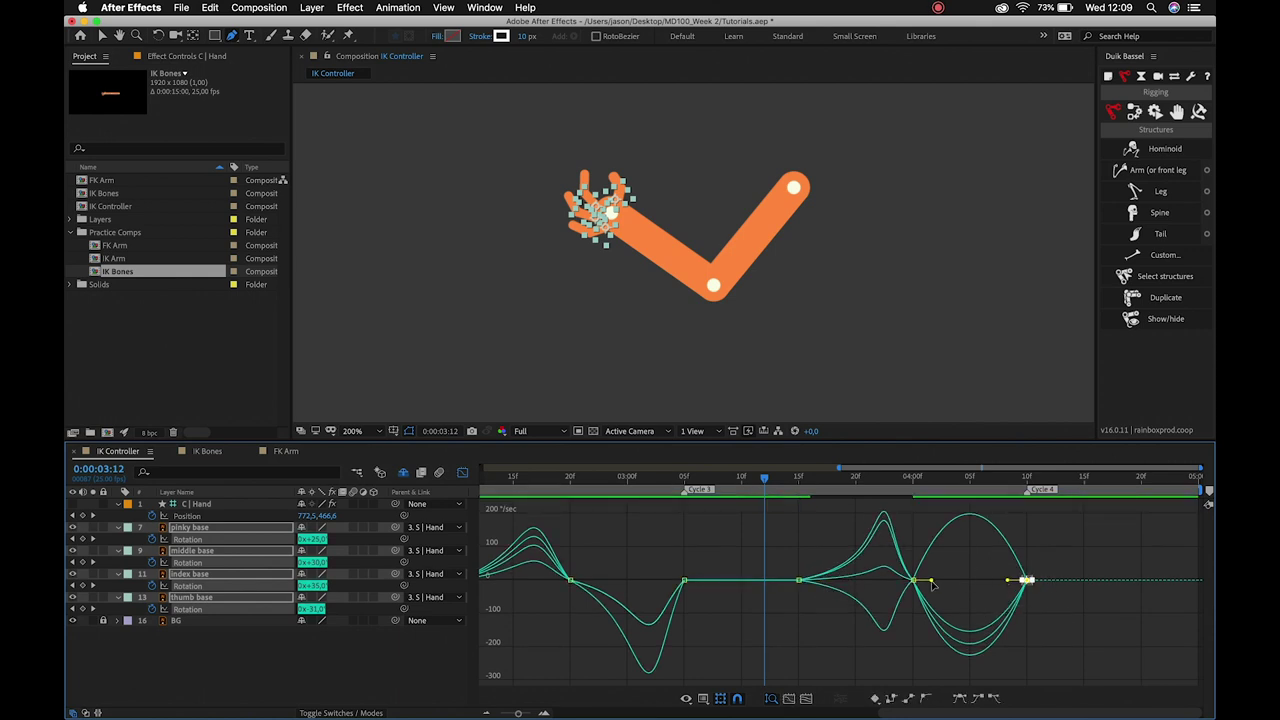
{"action": "left_click", "coordinate": [922, 615]}
{"action": "mouse_move", "coordinate": [908, 614]}
{"action": "left_mouse_down"}
{"action": "mouse_move", "coordinate": [937, 572]}
{"action": "mouse_move", "coordinate": [960, 585]}
{"action": "left_mouse_up"}
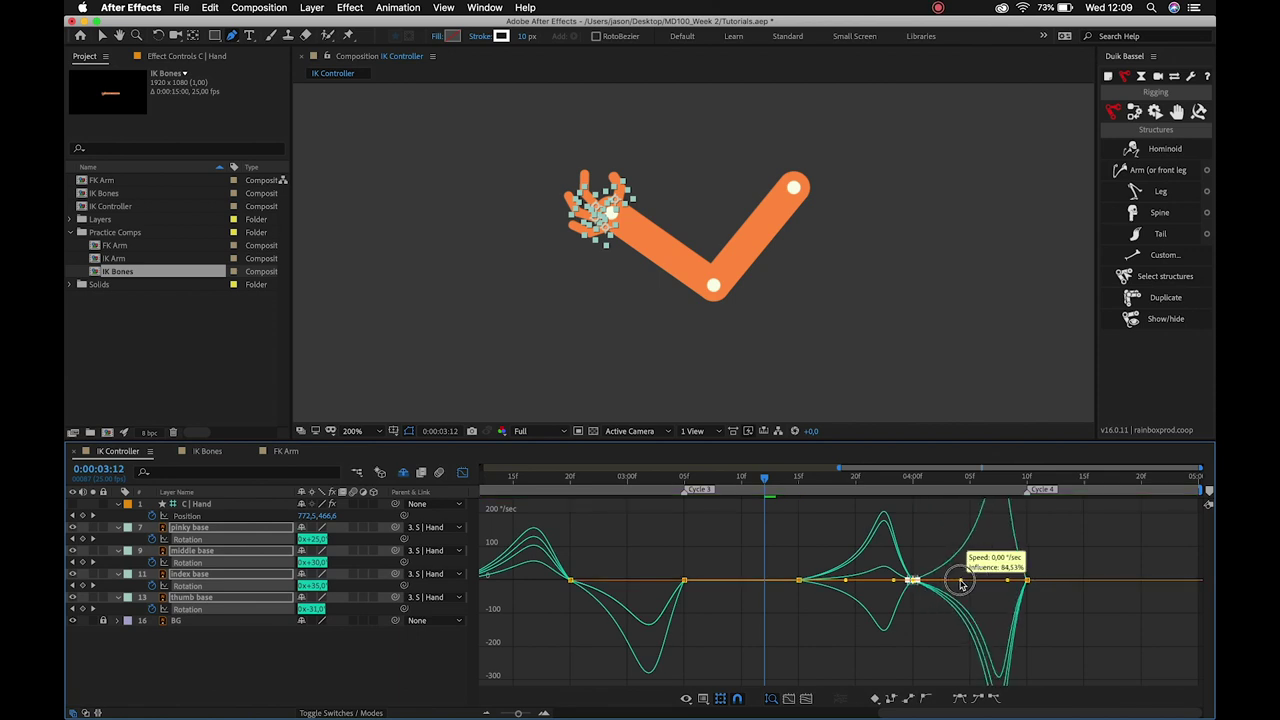
{"action": "key", "text": "space"}
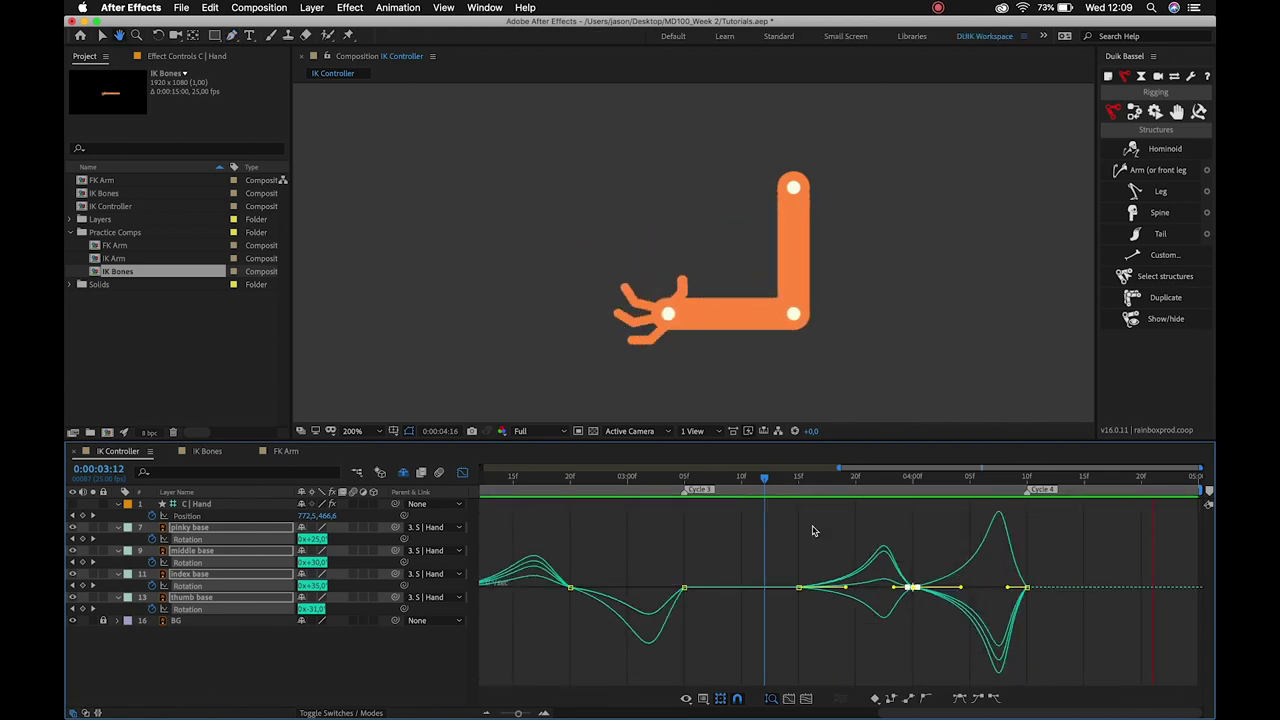
Zoom the keyframe timeline out to the full 5 seconds and preview the arm from frame 0.
{"action": "left_click", "coordinate": [463, 472]}
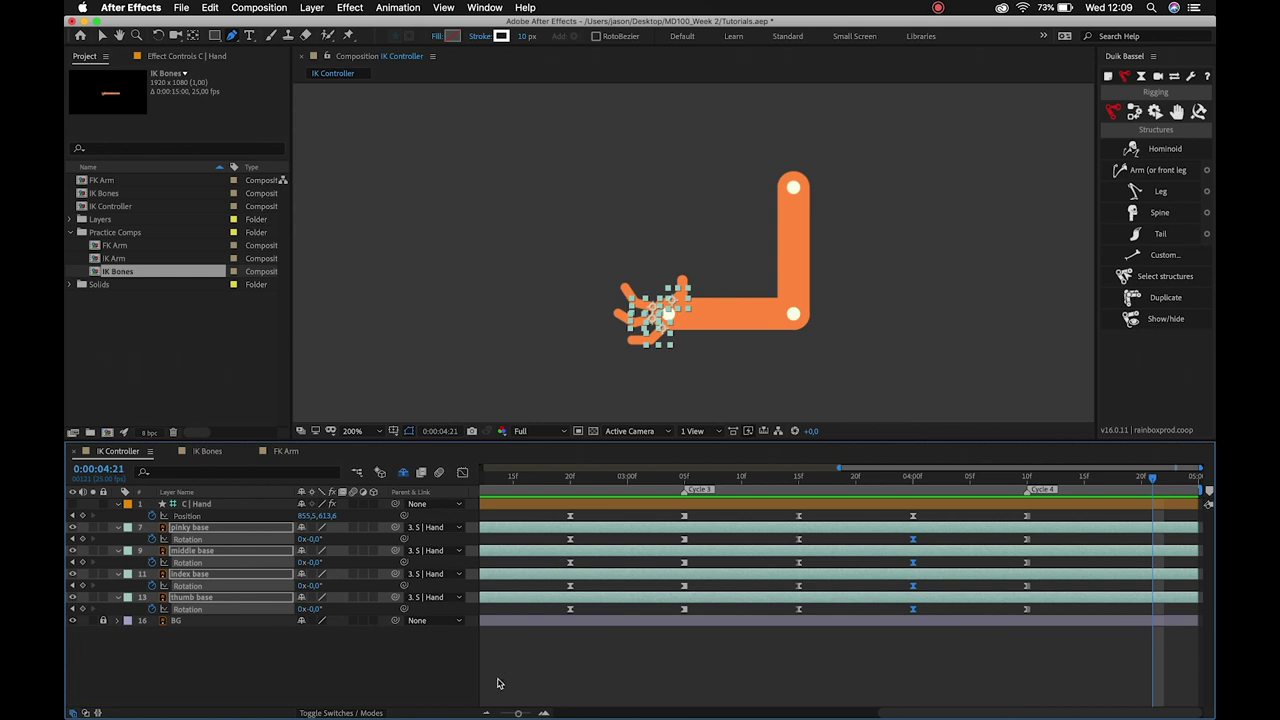
{"action": "left_click_drag", "start_coordinate": [518, 713], "coordinate": [497, 714]}
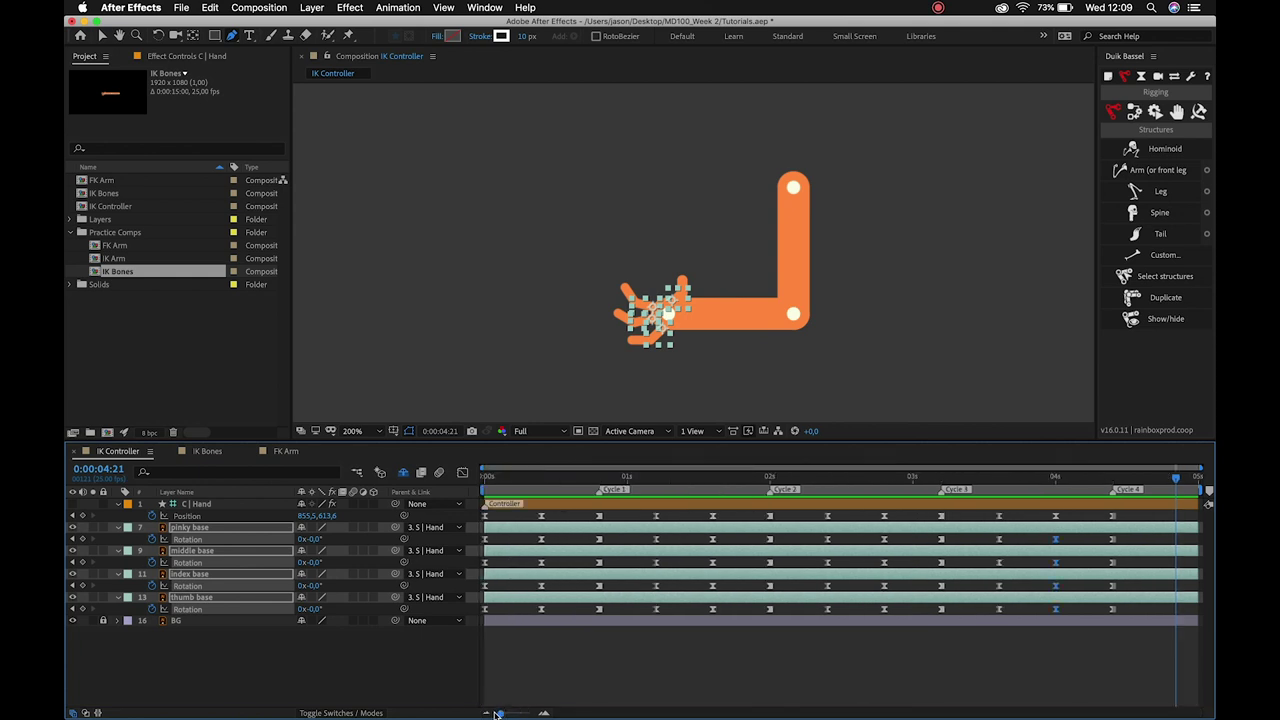
{"action": "left_click", "coordinate": [566, 655]}
{"action": "left_click", "coordinate": [484, 477]}
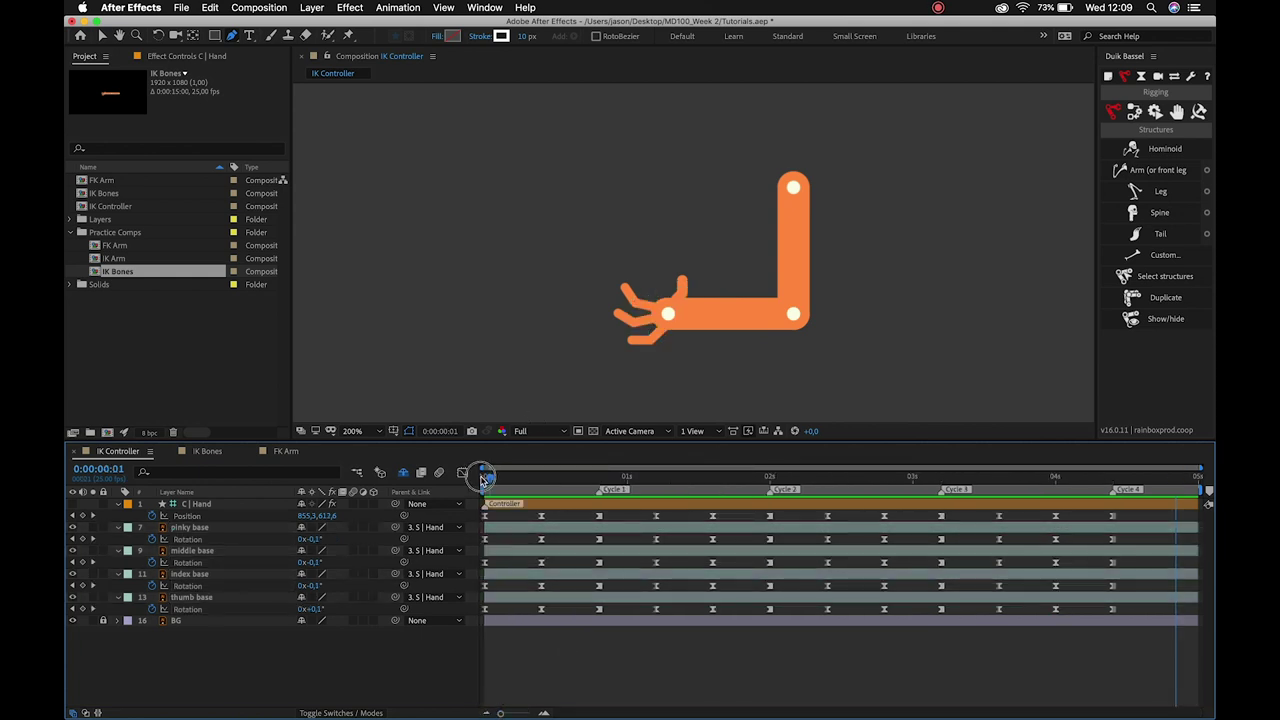
{"action": "key", "text": "space"}
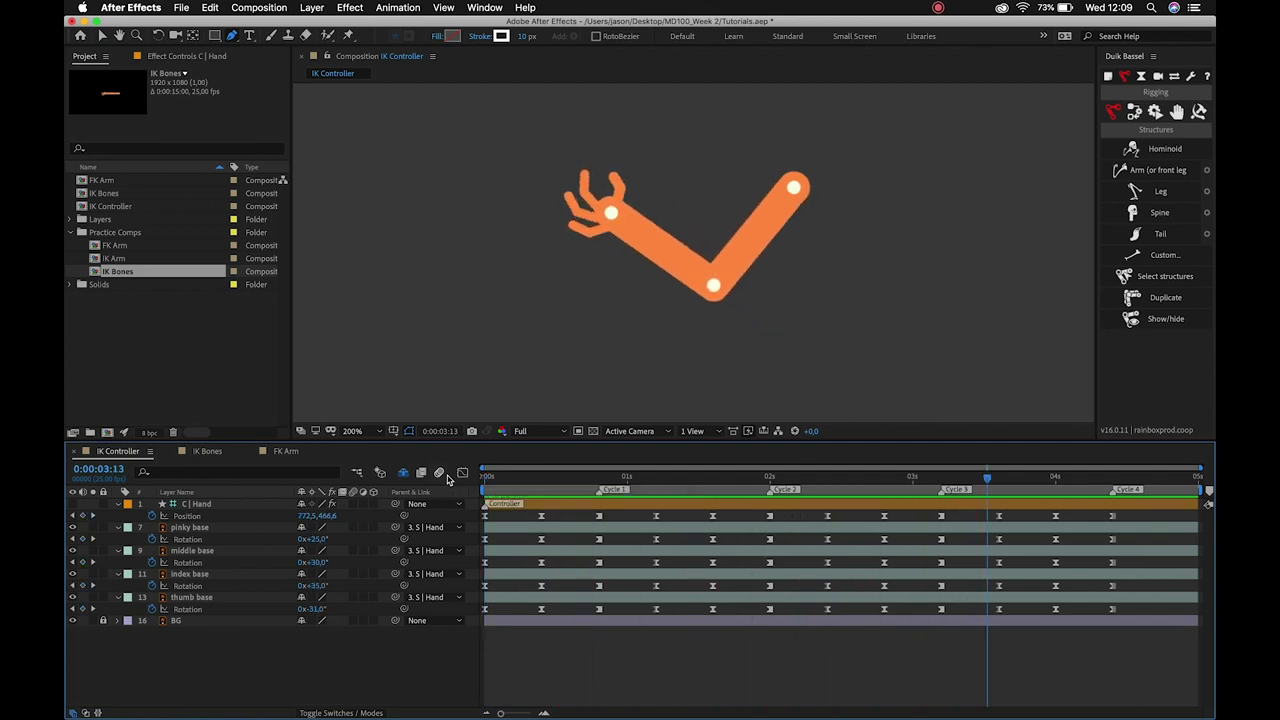
{"action": "left_click_drag", "start_coordinate": [504, 479], "coordinate": [483, 478]}
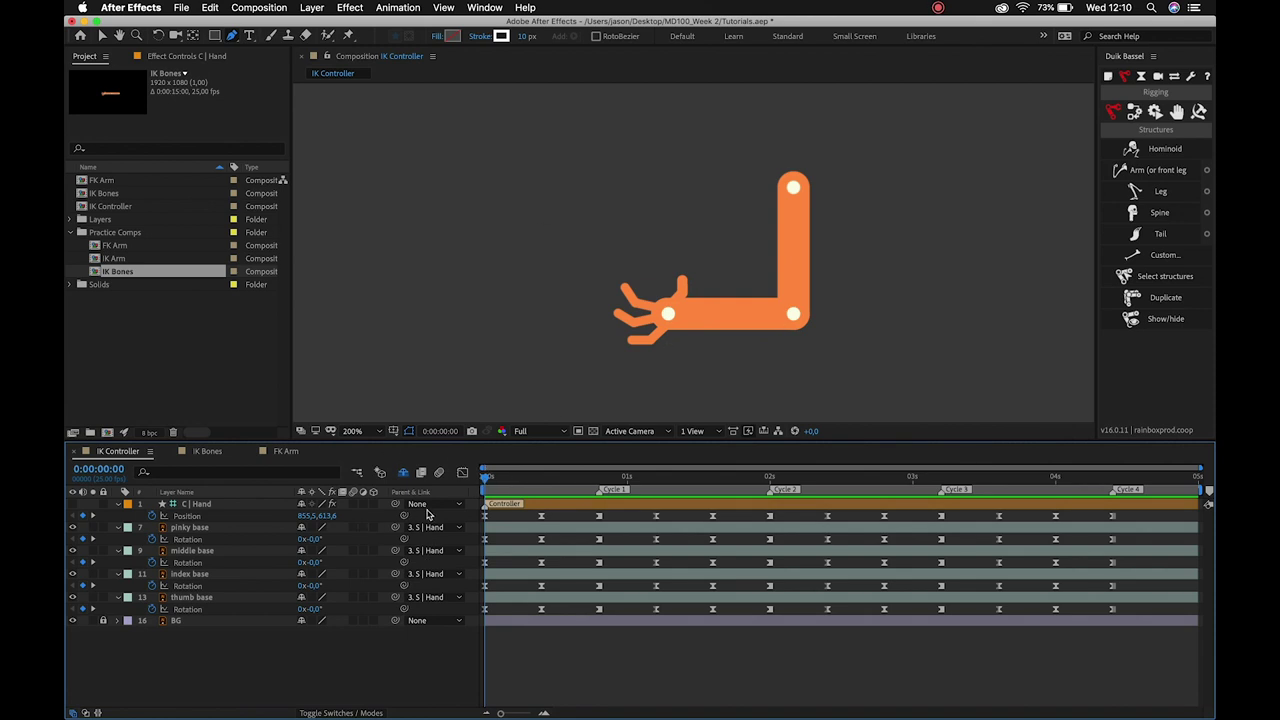
Un-shy the pinky, middle, index and thumb tip layers, then re-hide the other rig layers.
{"action": "left_click", "coordinate": [404, 474]}
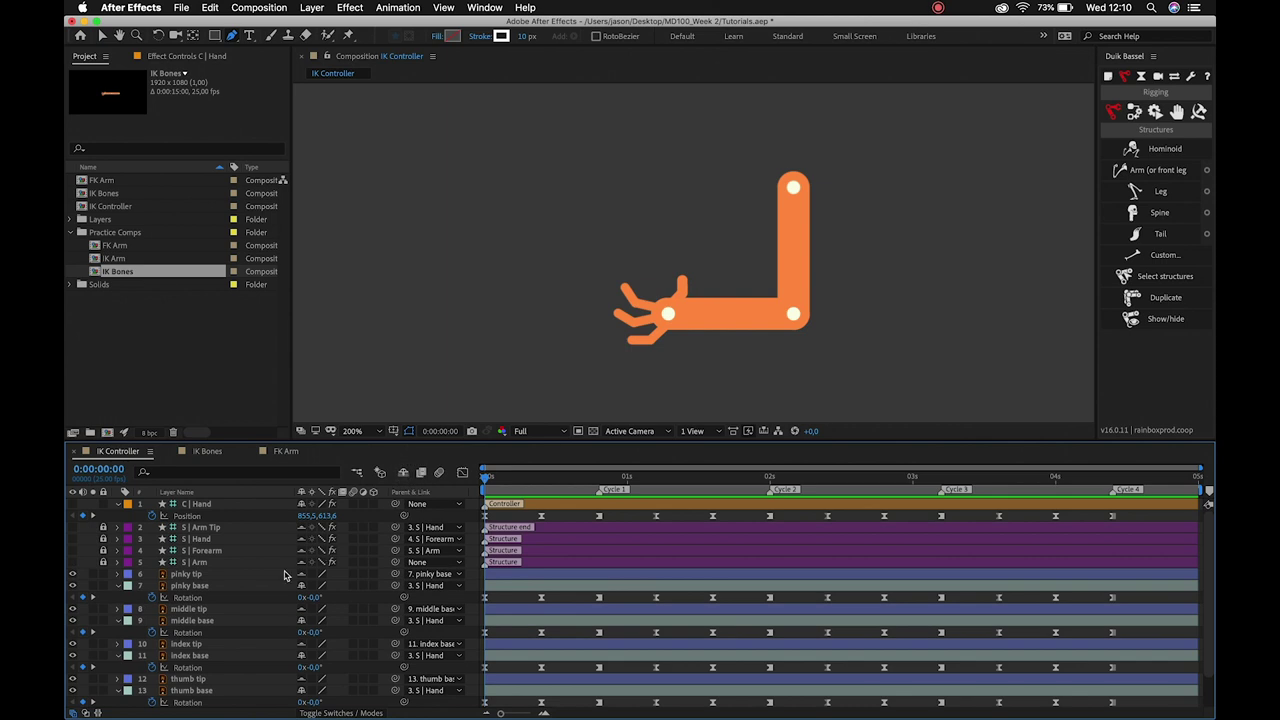
{"action": "scroll", "coordinate": [238, 598], "scroll_direction": "down", "scroll_amount": 3}
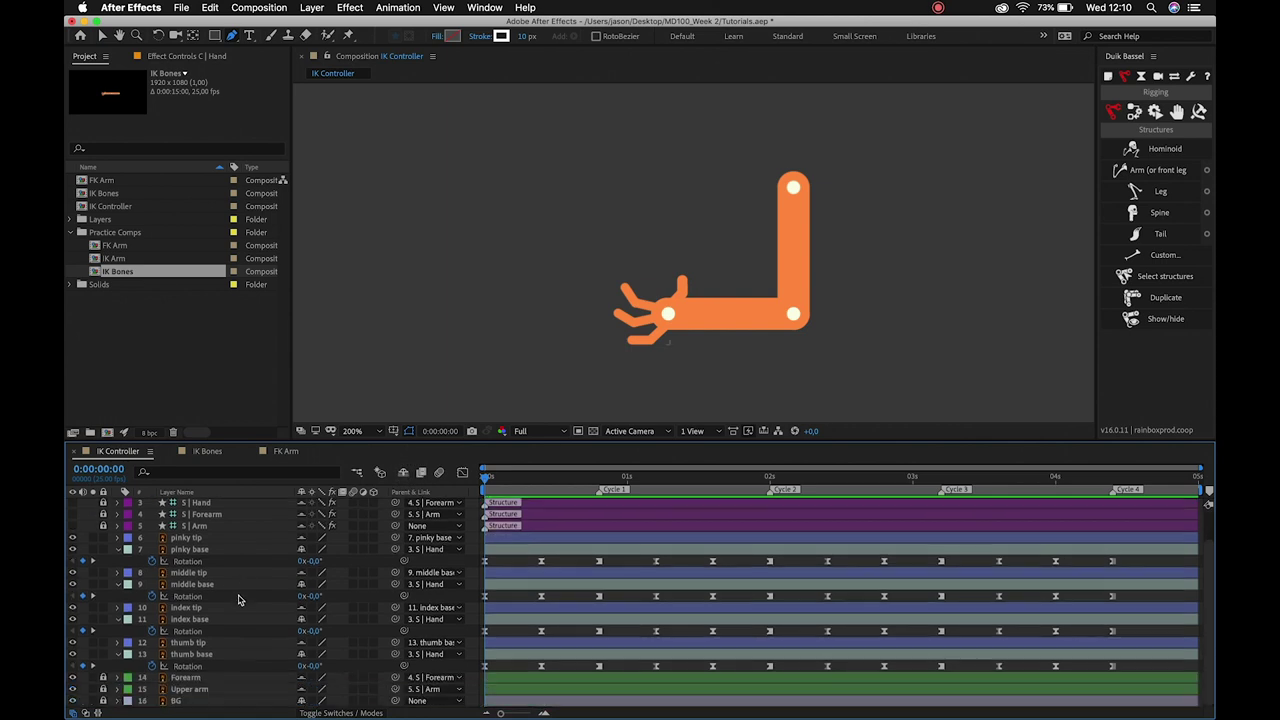
{"action": "left_click", "coordinate": [208, 552]}
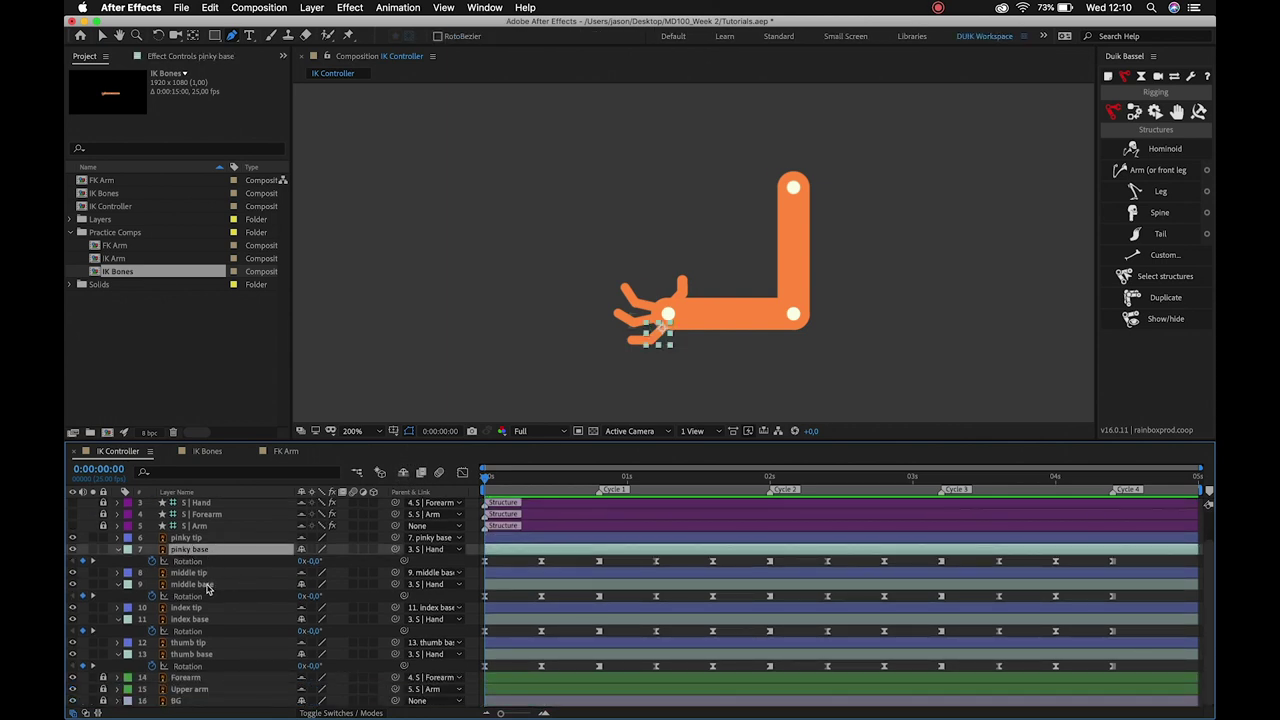
{"action": "left_click", "coordinate": [208, 586], "text": "super"}
{"action": "left_click", "coordinate": [208, 620], "text": "super"}
{"action": "left_click", "coordinate": [208, 655], "text": "super"}
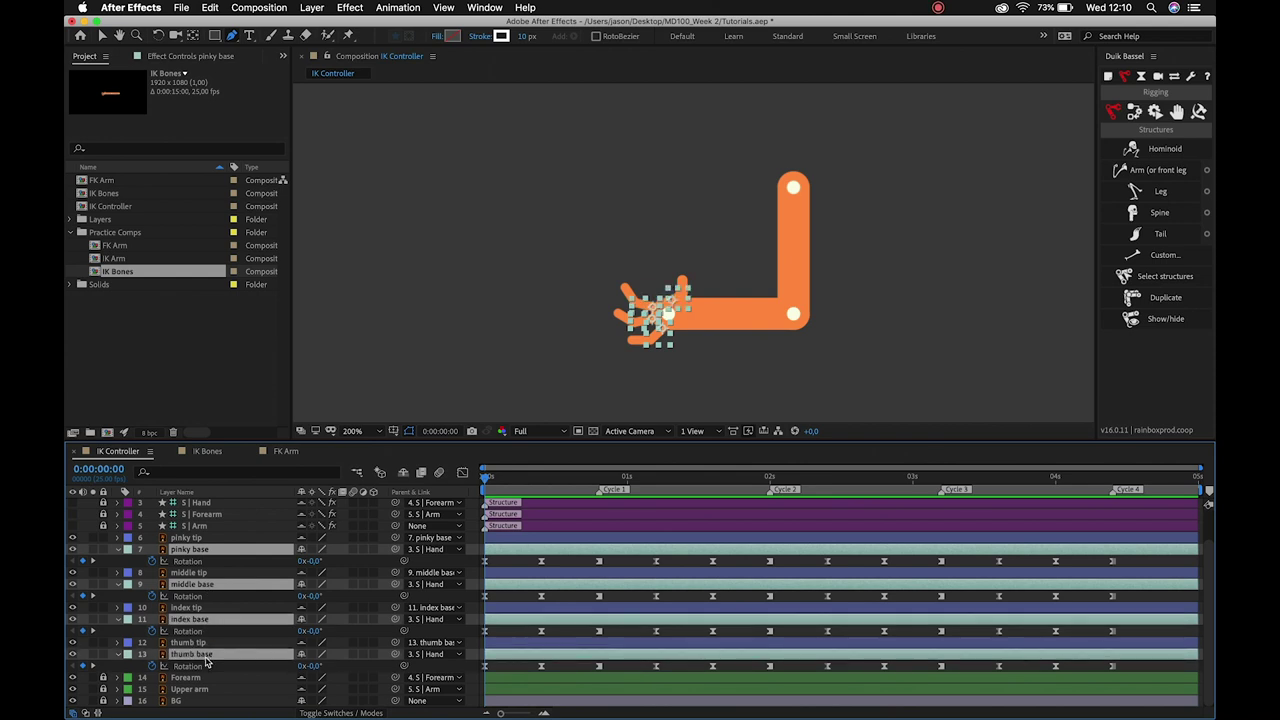
{"action": "left_click", "coordinate": [234, 644]}
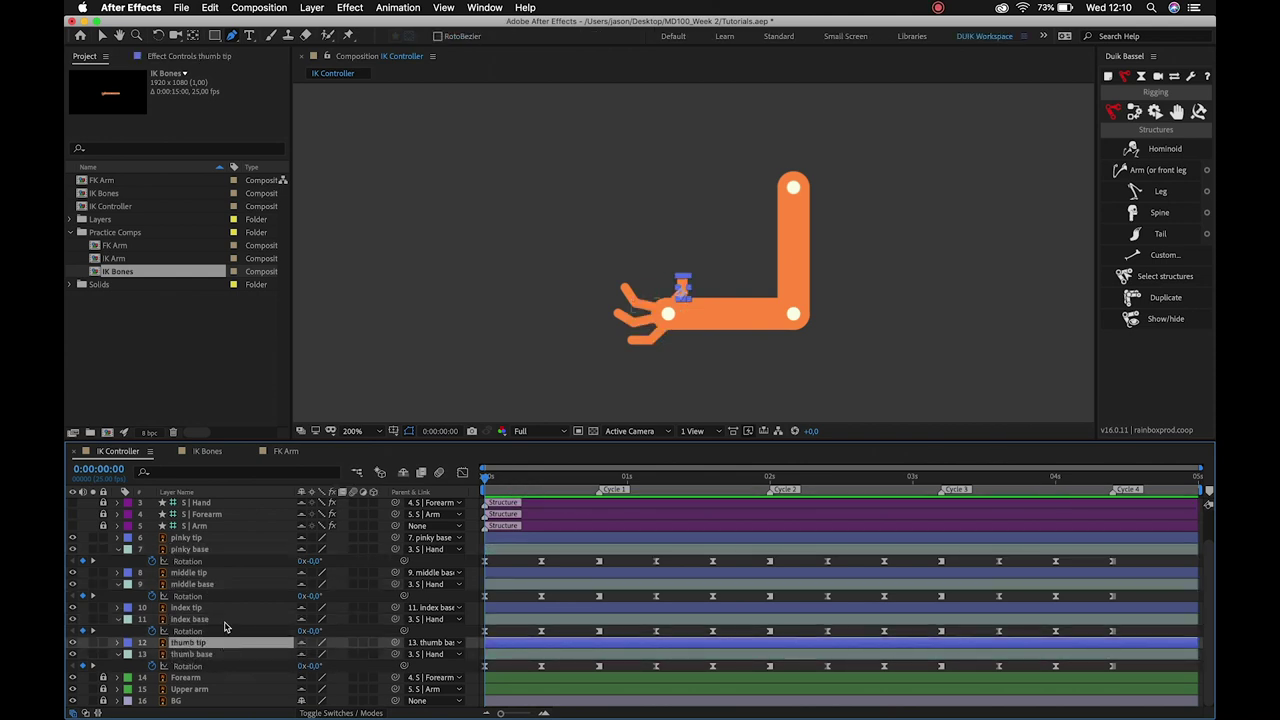
{"action": "left_click", "coordinate": [211, 609], "text": "super"}
{"action": "left_click", "coordinate": [201, 573], "text": "super"}
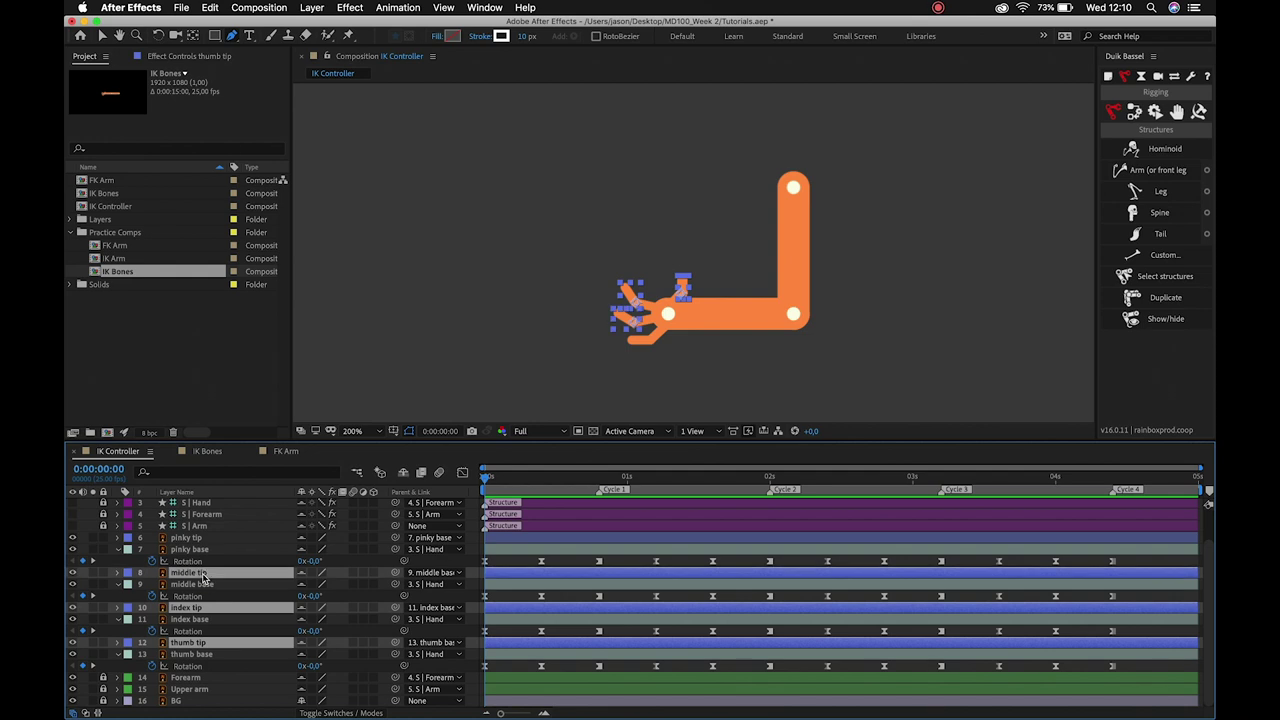
{"action": "left_click", "coordinate": [201, 539], "text": "super"}
{"action": "left_click", "coordinate": [302, 538]}
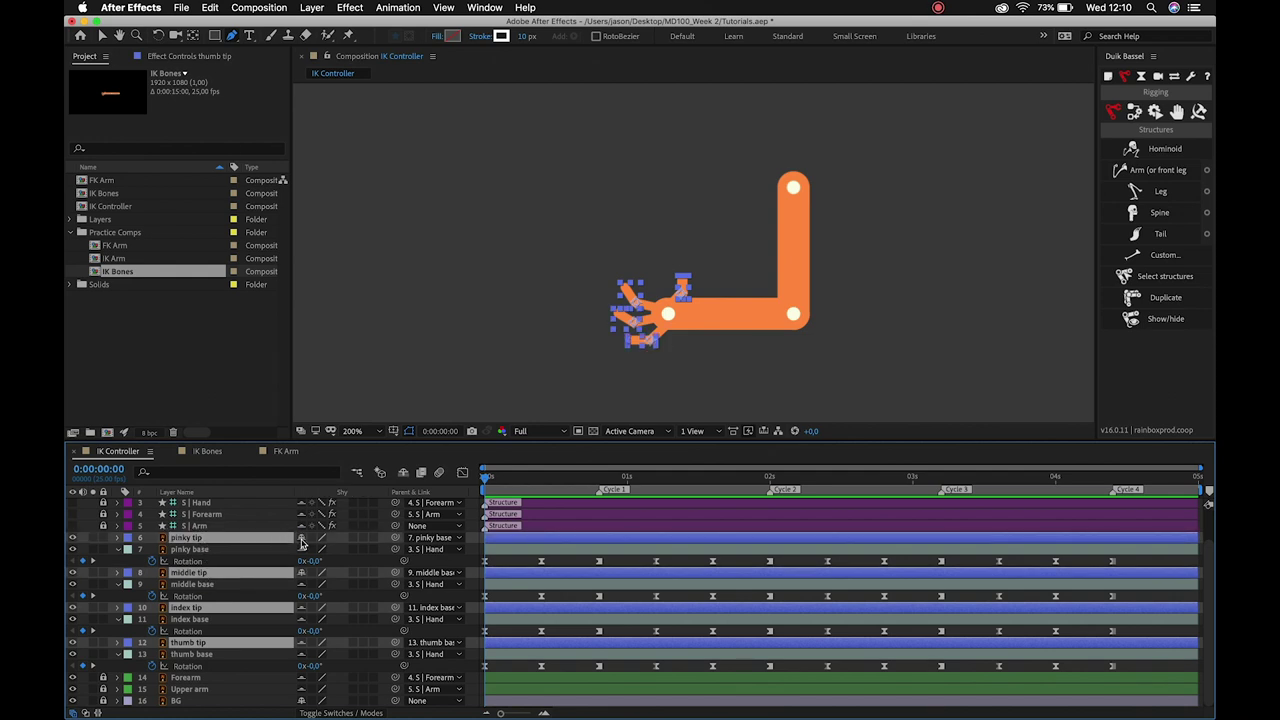
{"action": "left_click", "coordinate": [404, 473]}
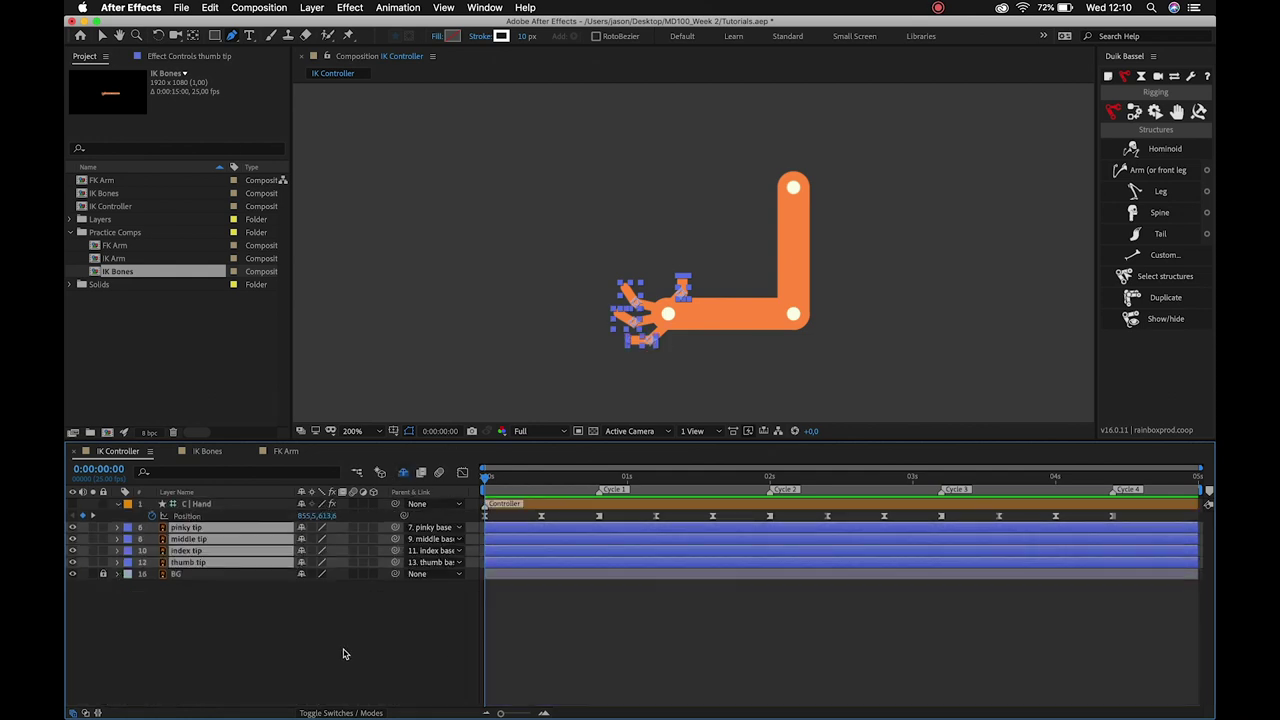
Add starting Rotation keyframes to the four finger tip layers.
{"action": "key", "text": "r"}
{"action": "left_click", "coordinate": [151, 562]}
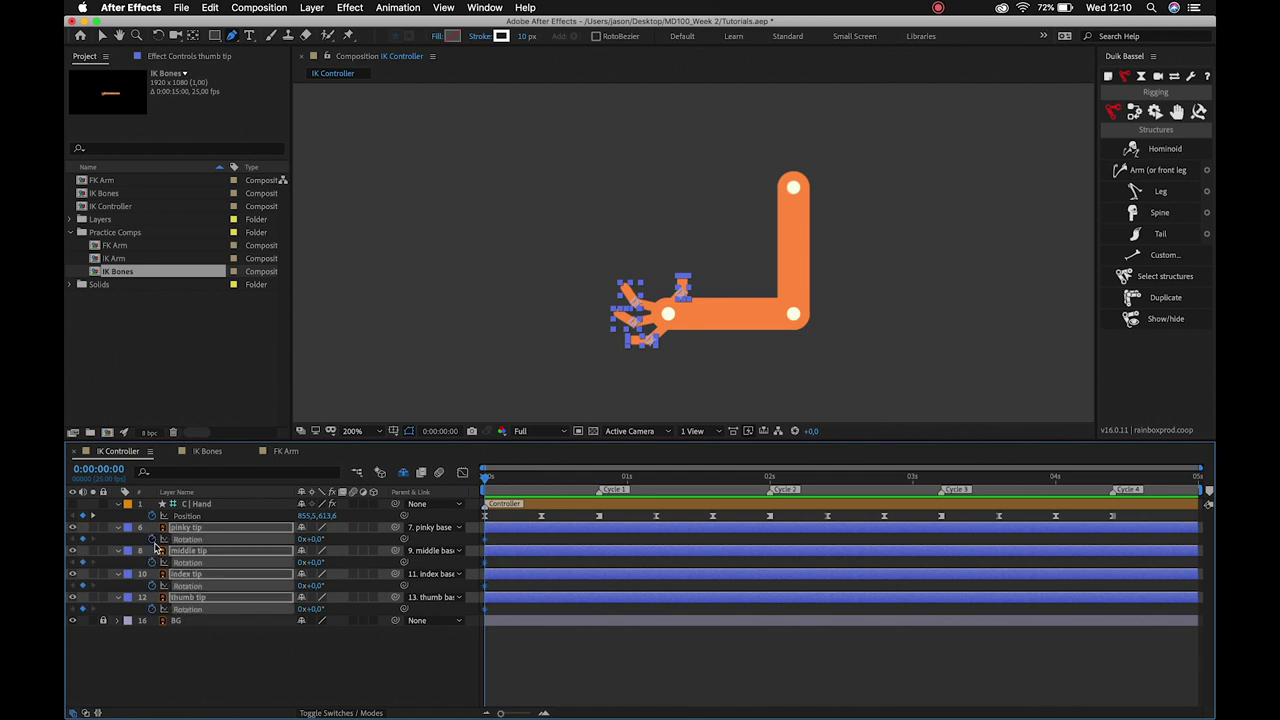
{"action": "left_click", "coordinate": [263, 692]}
{"action": "left_click_drag", "start_coordinate": [484, 479], "coordinate": [541, 497]}
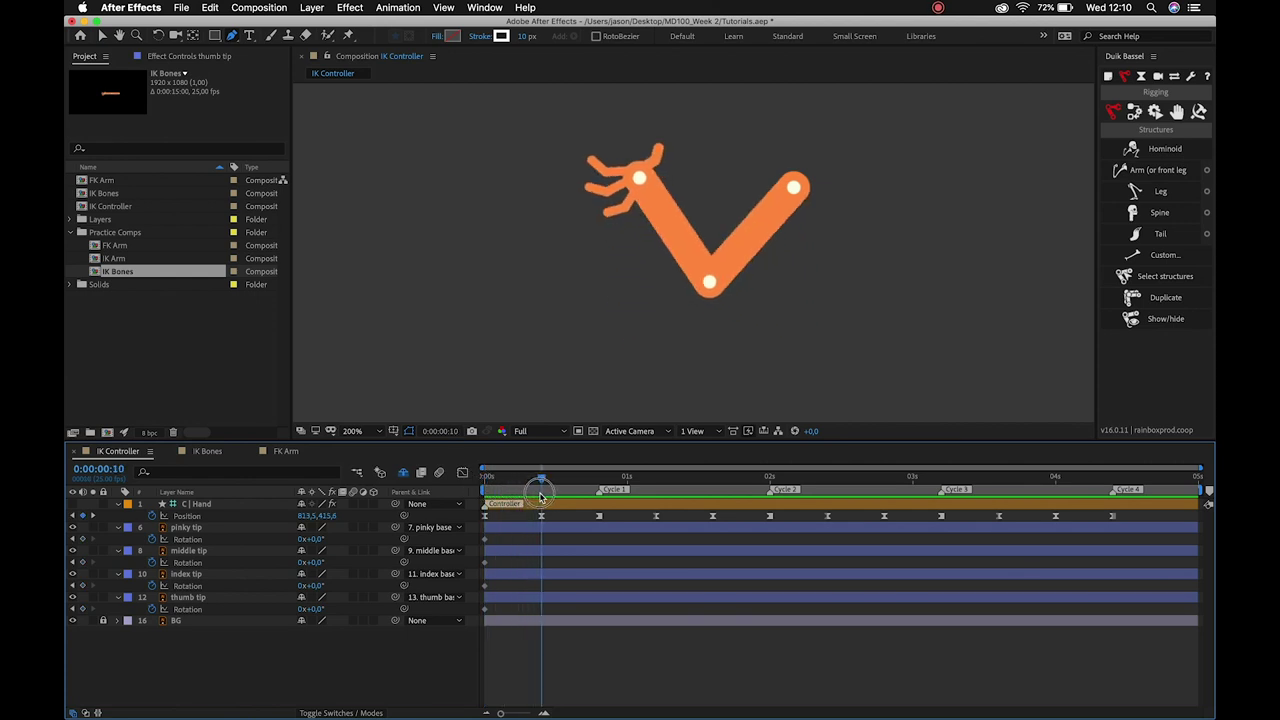
At 0:00:10, set the pinky, middle and index tips to -15° and the thumb tip to +14°.
{"action": "mouse_move", "coordinate": [318, 541]}
{"action": "left_mouse_down"}
{"action": "mouse_move", "coordinate": [324, 564]}
{"action": "mouse_move", "coordinate": [296, 568]}
{"action": "mouse_move", "coordinate": [321, 563]}
{"action": "left_mouse_up"}
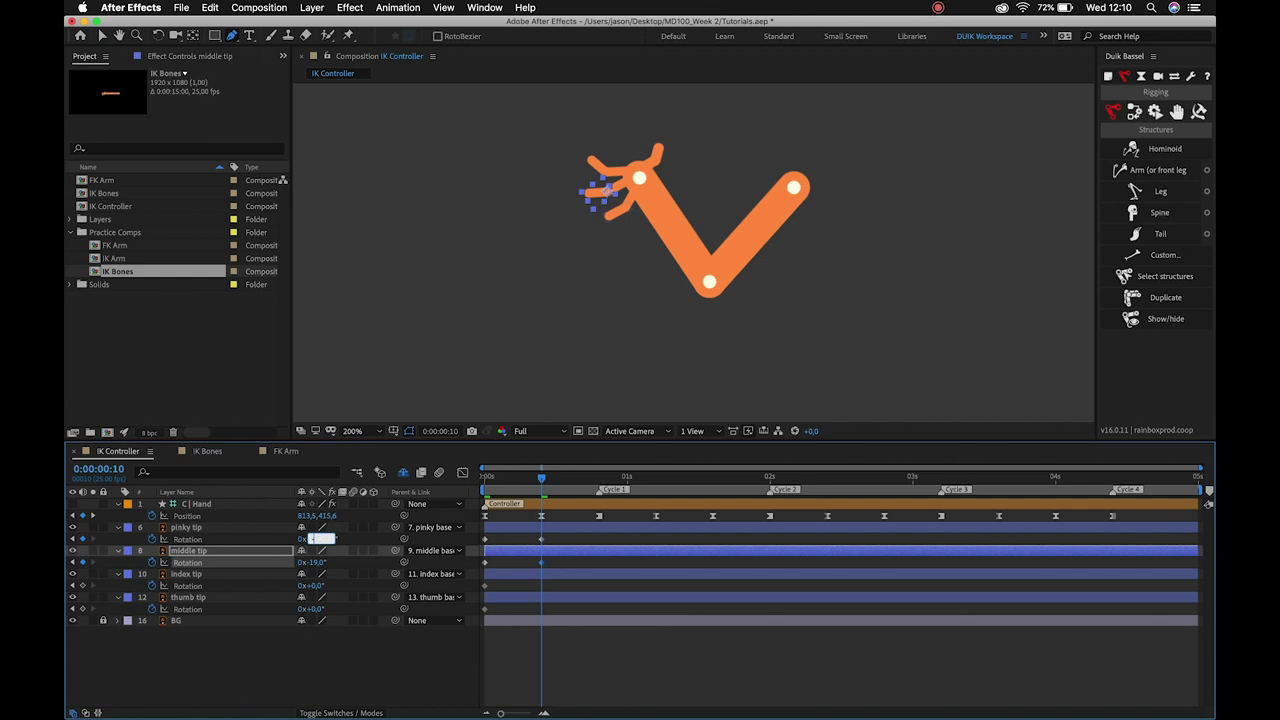
{"action": "left_click", "coordinate": [318, 563]}
{"action": "left_click", "coordinate": [318, 586]}
{"action": "key", "text": "Return"}
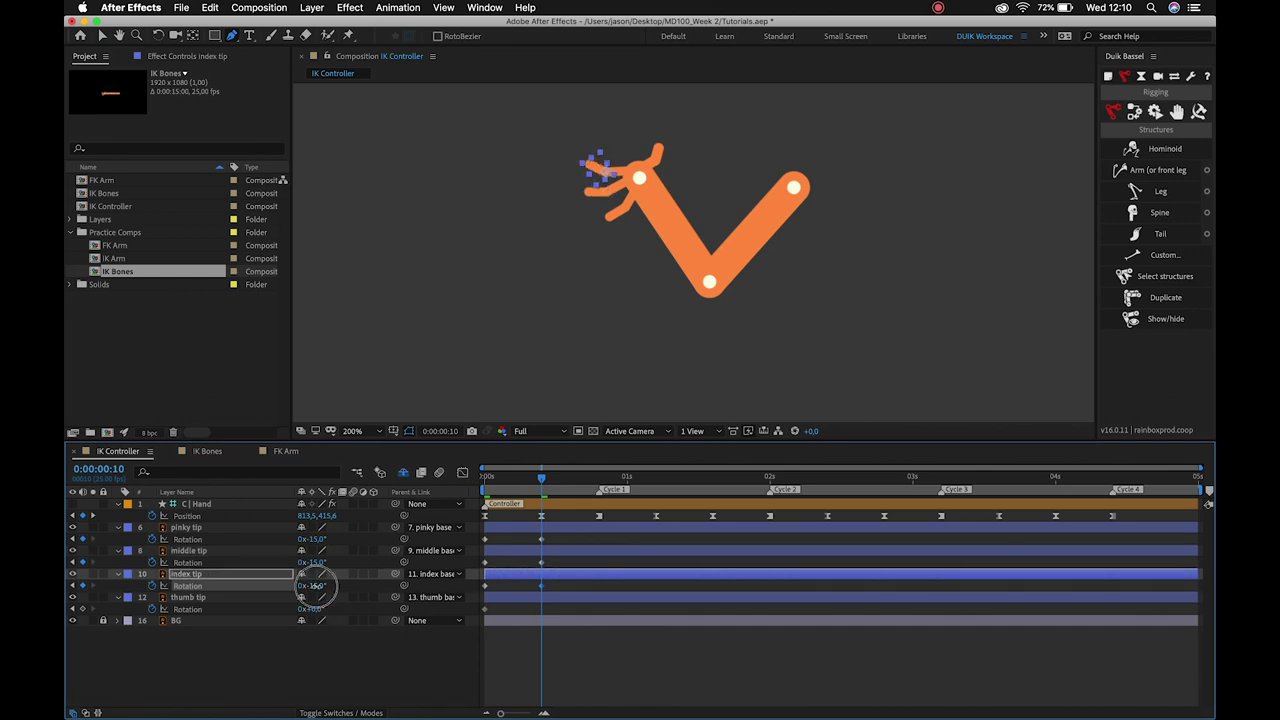
{"action": "left_click_drag", "start_coordinate": [316, 610], "coordinate": [334, 612]}
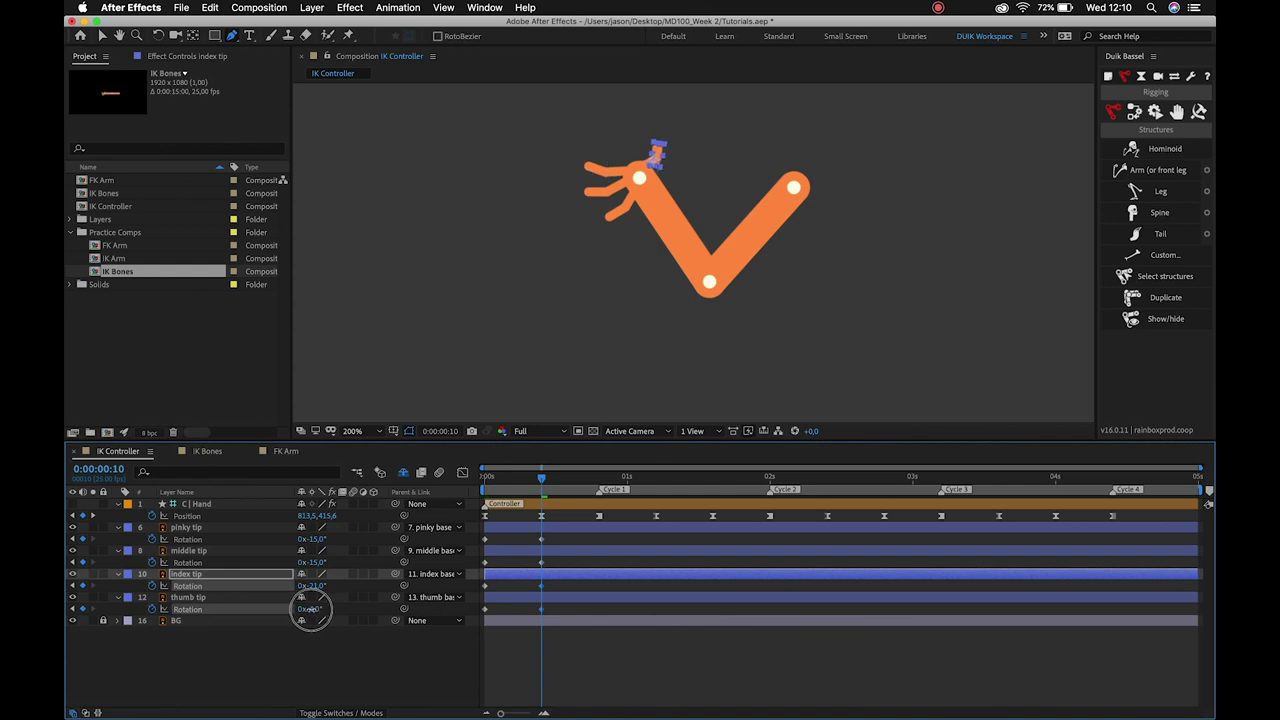
At 0:00:20, rotate the thumb tip to about -20° and the pinky tip to +15°, then preview.
{"action": "mouse_move", "coordinate": [541, 485]}
{"action": "left_mouse_down"}
{"action": "mouse_move", "coordinate": [529, 492]}
{"action": "mouse_move", "coordinate": [600, 512]}
{"action": "left_mouse_up"}
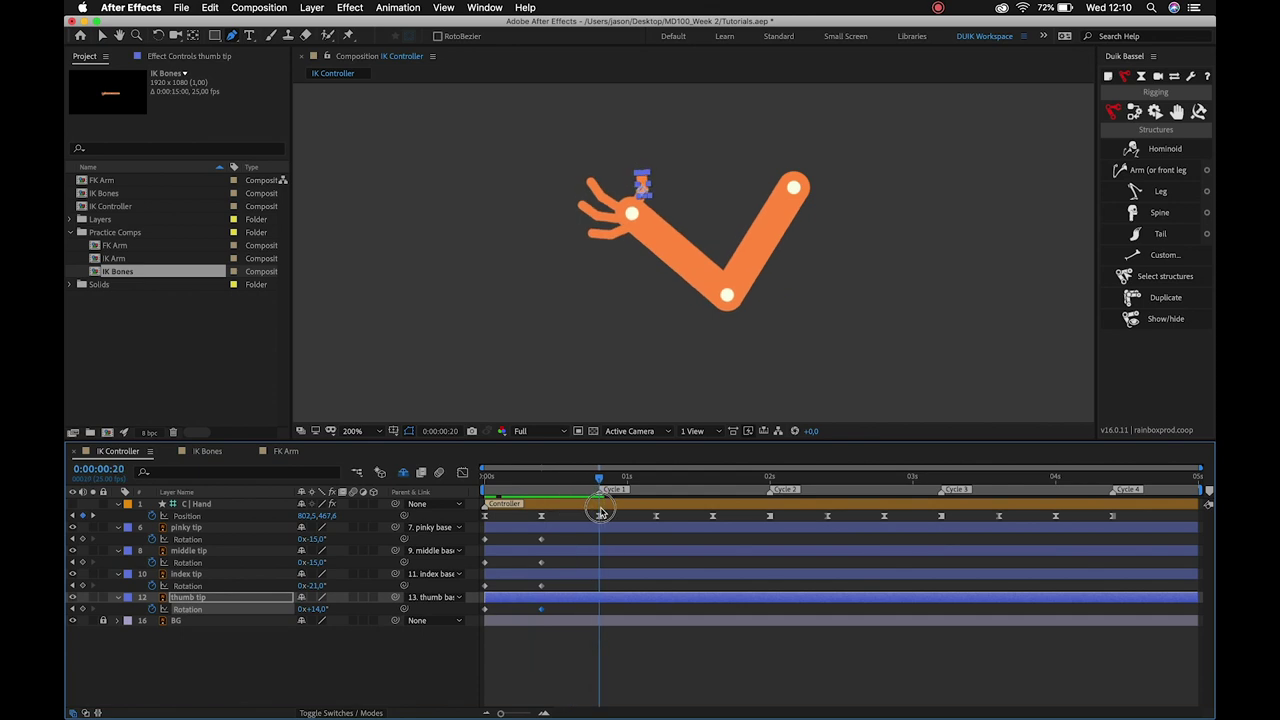
{"action": "mouse_move", "coordinate": [320, 608]}
{"action": "left_mouse_down"}
{"action": "mouse_move", "coordinate": [298, 614]}
{"action": "mouse_move", "coordinate": [340, 584]}
{"action": "mouse_move", "coordinate": [340, 562]}
{"action": "left_mouse_up"}
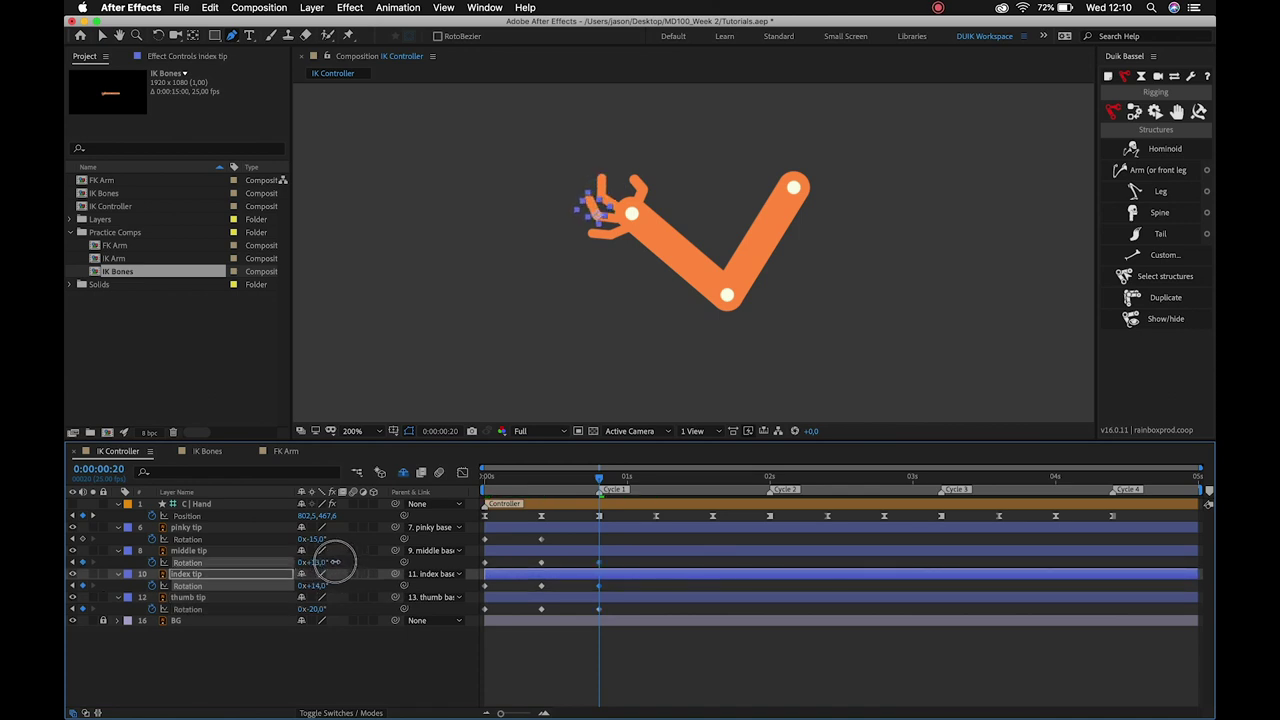
{"action": "left_click", "coordinate": [328, 551]}
{"action": "left_click_drag", "start_coordinate": [310, 539], "coordinate": [340, 539]}
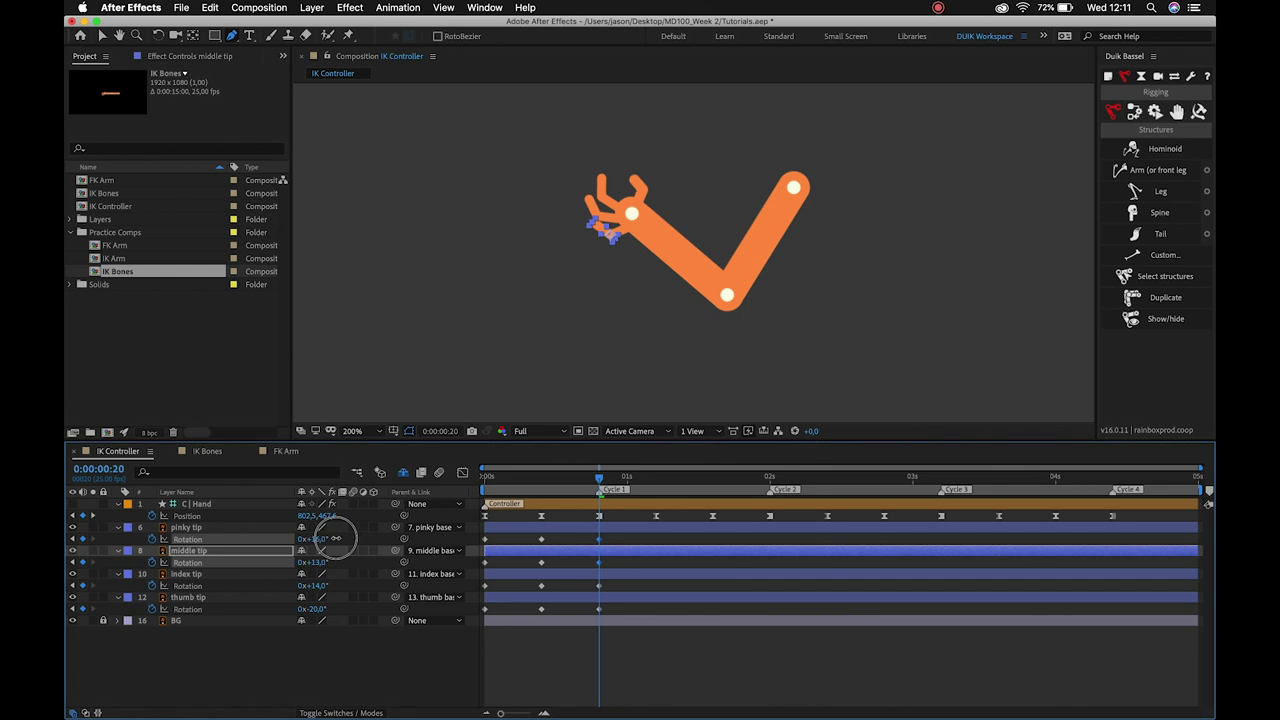
{"action": "left_click", "coordinate": [557, 529]}
{"action": "key", "text": "space"}
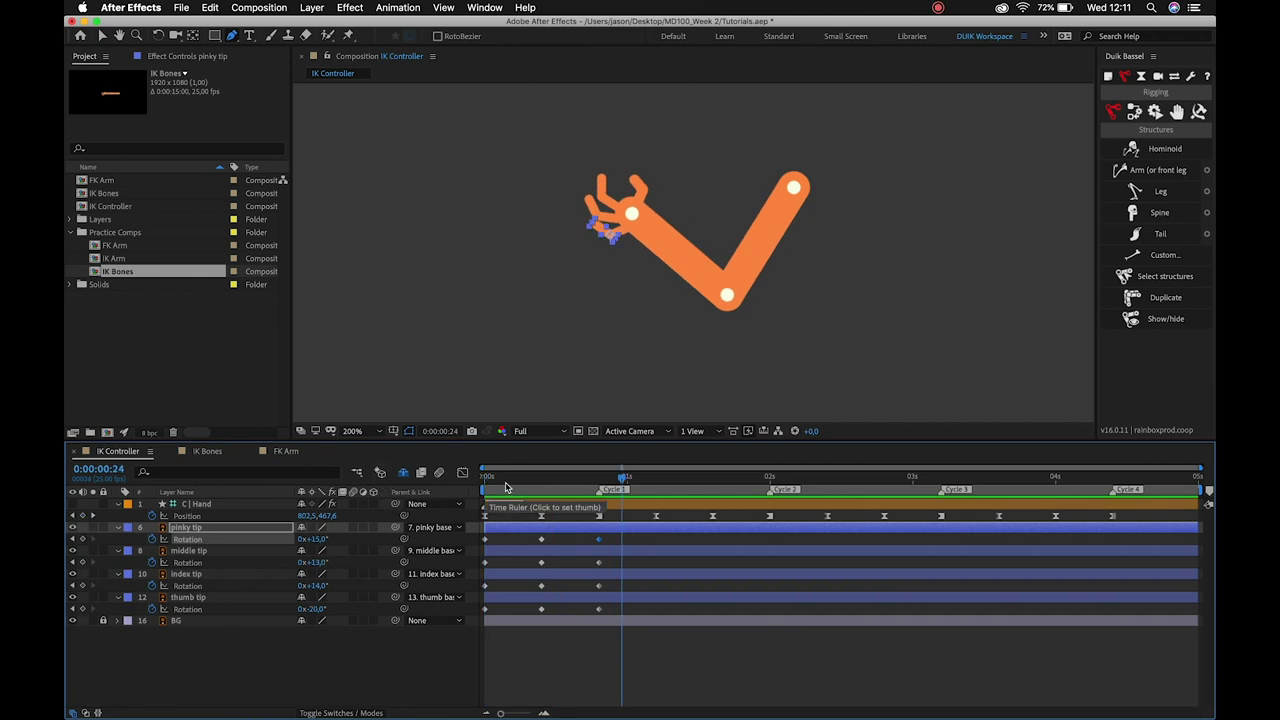
Select the tip keys at 0:01:05, then key the thumb tip at about -30° at 0:01:15.
{"action": "key", "text": "space"}
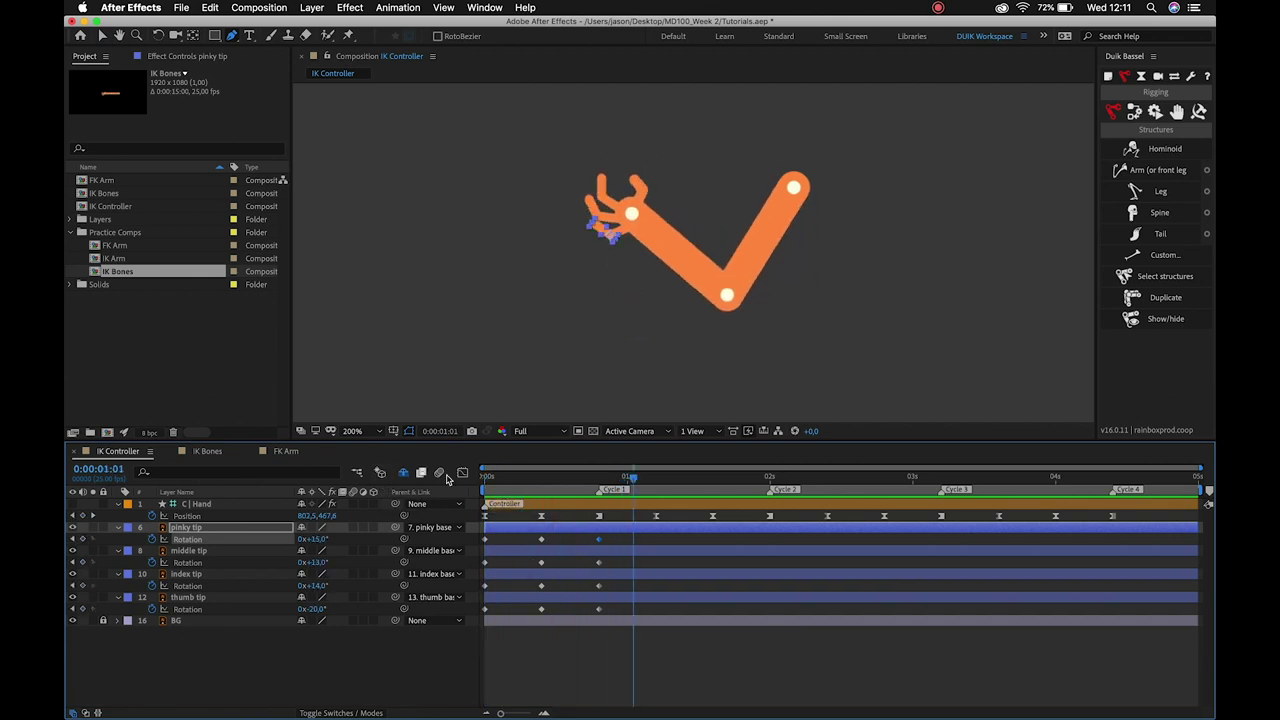
{"action": "key", "text": "space"}
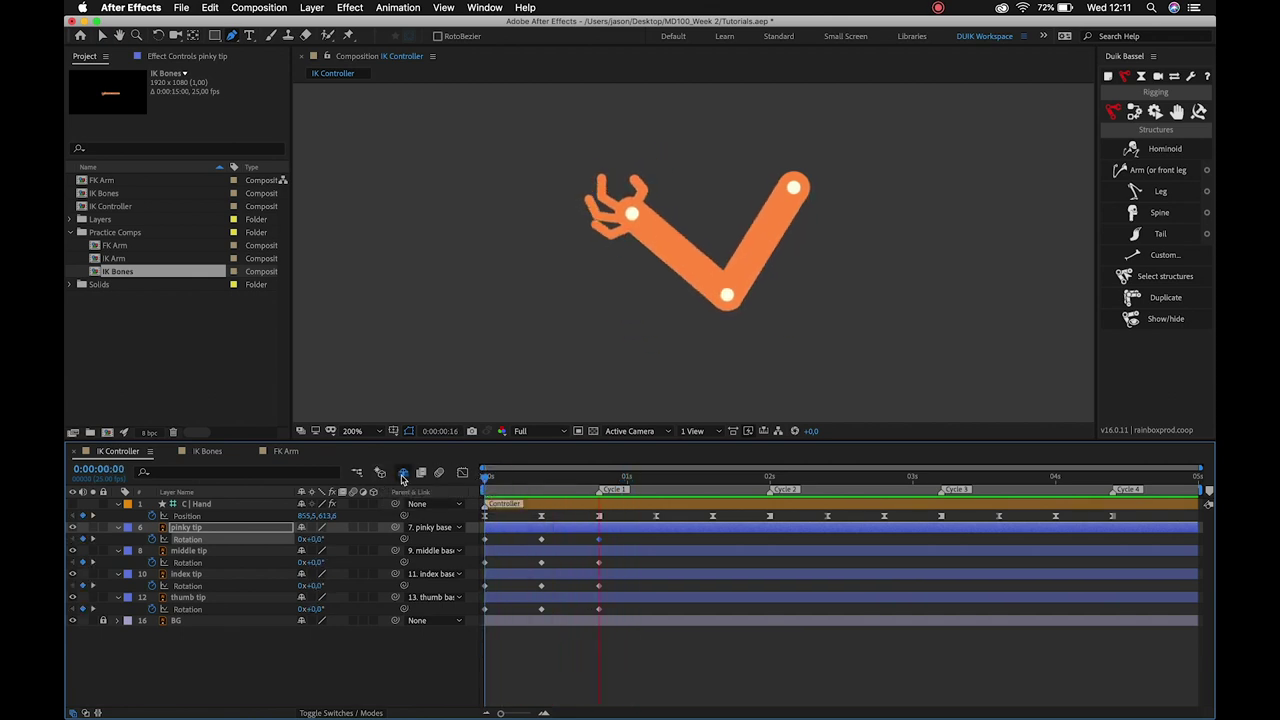
{"action": "left_click", "coordinate": [600, 480]}
{"action": "left_click_drag", "start_coordinate": [600, 480], "coordinate": [656, 480]}
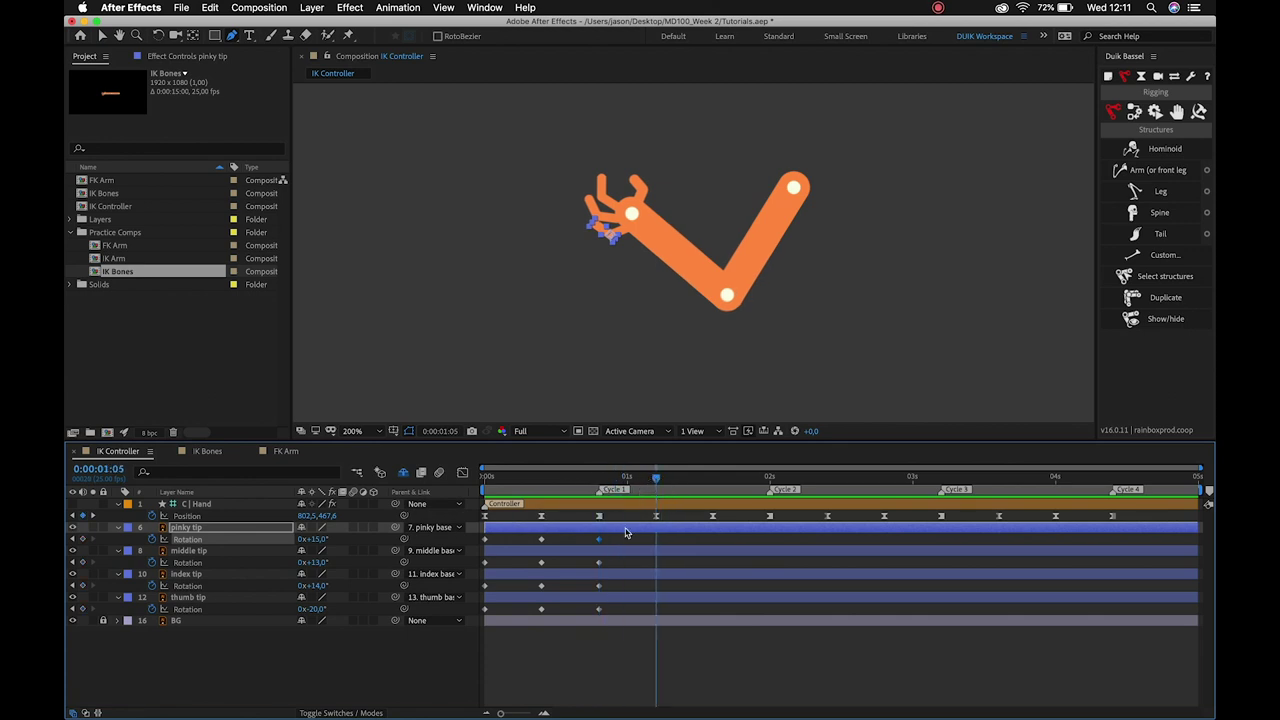
{"action": "left_click", "coordinate": [599, 564]}
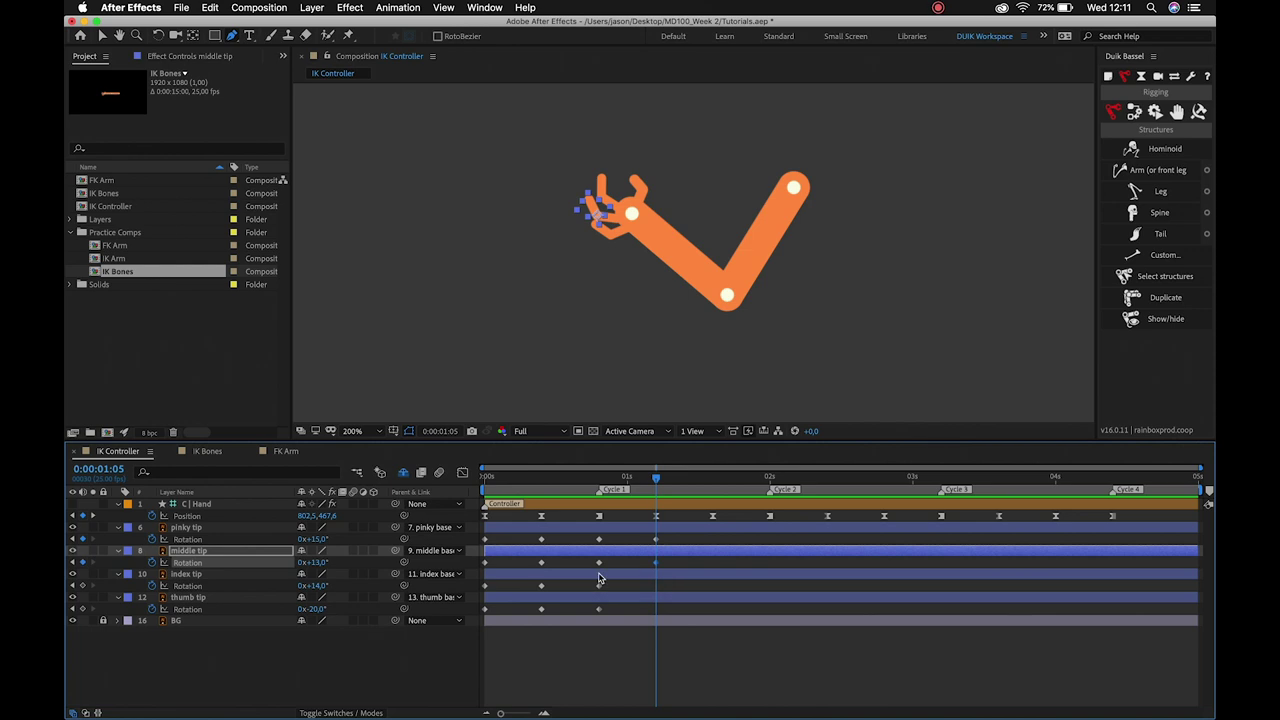
{"action": "left_click", "coordinate": [598, 586]}
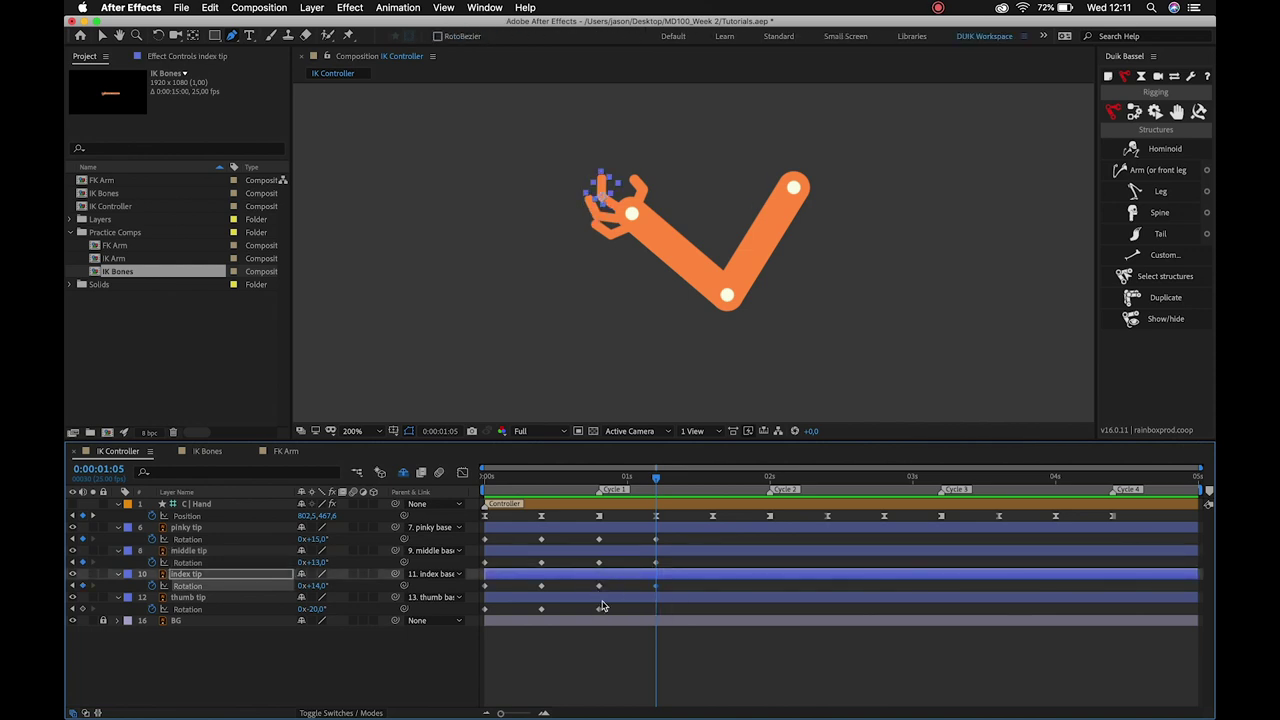
{"action": "left_click", "coordinate": [600, 609]}
{"action": "left_click_drag", "start_coordinate": [661, 483], "coordinate": [713, 495]}
{"action": "mouse_move", "coordinate": [318, 610]}
{"action": "left_mouse_down"}
{"action": "mouse_move", "coordinate": [296, 584]}
{"action": "mouse_move", "coordinate": [313, 560]}
{"action": "mouse_move", "coordinate": [298, 540]}
{"action": "left_mouse_up"}
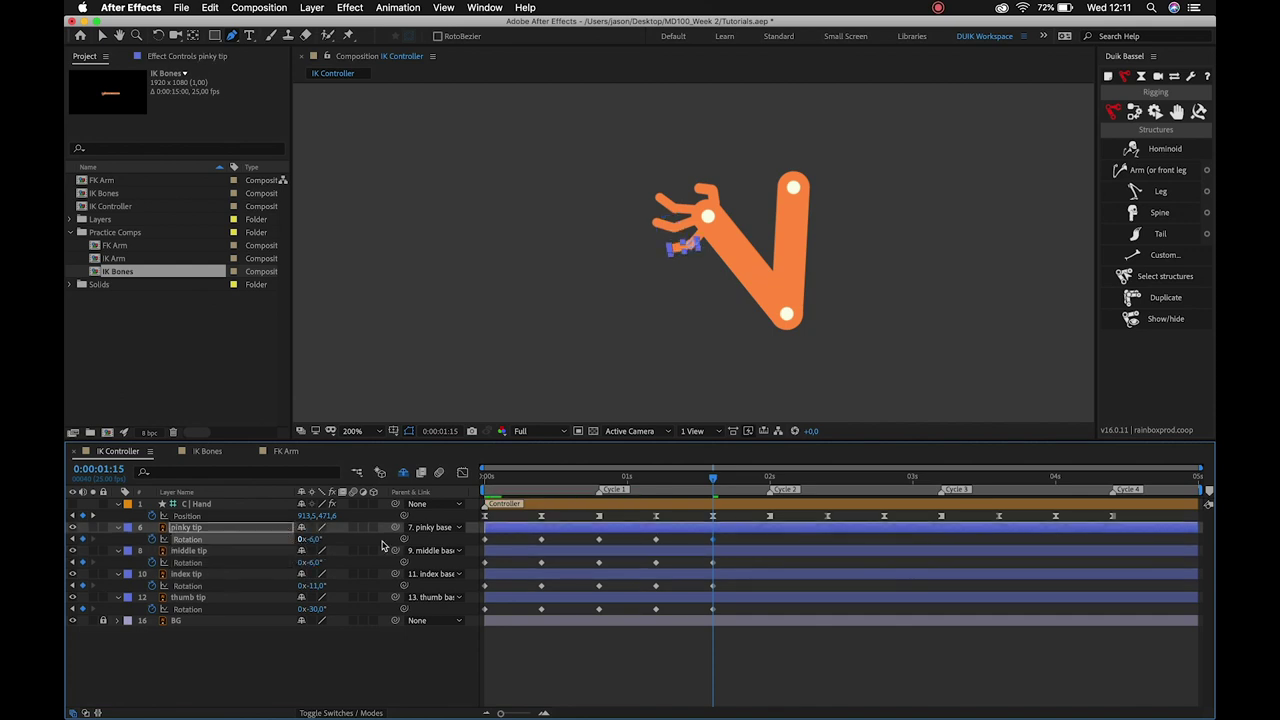
{"action": "left_click_drag", "start_coordinate": [712, 481], "coordinate": [769, 518]}
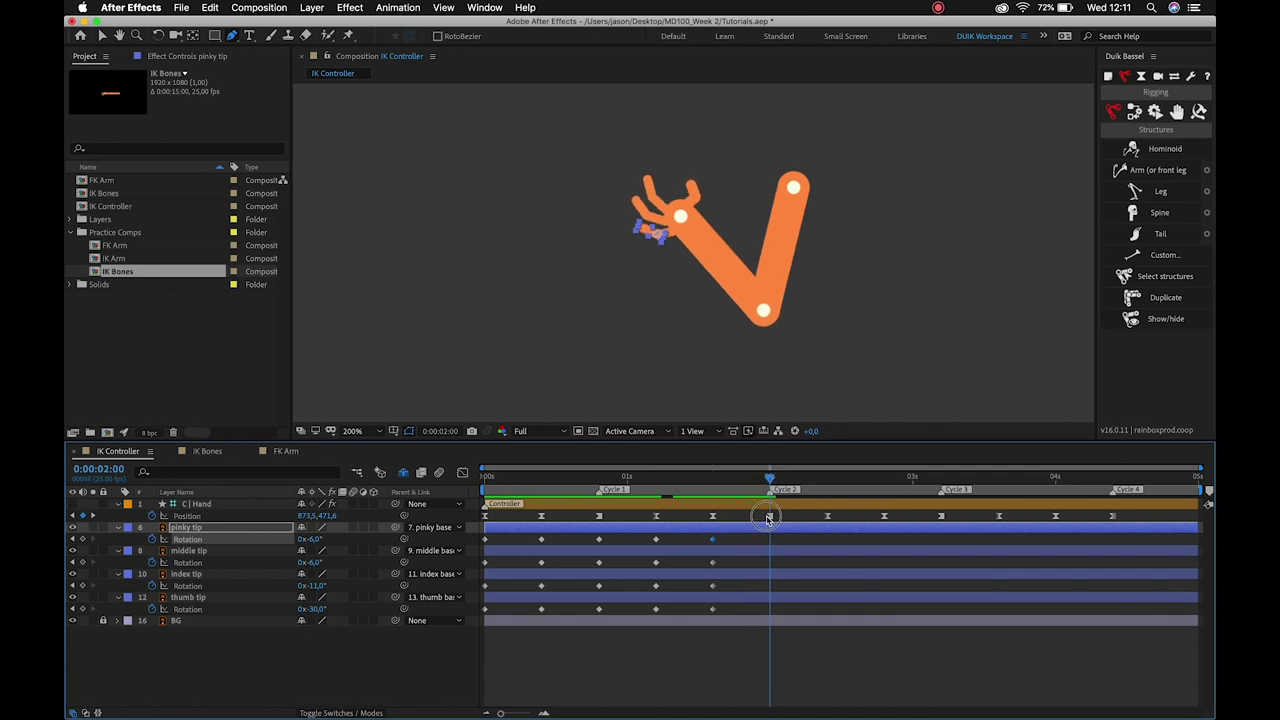
Key the pinky tip, review the motion into 0:02:00, and set the thumb tip near -6°.
{"action": "mouse_move", "coordinate": [313, 541]}
{"action": "left_mouse_down"}
{"action": "mouse_move", "coordinate": [334, 540]}
{"action": "mouse_move", "coordinate": [322, 585]}
{"action": "mouse_move", "coordinate": [337, 586]}
{"action": "mouse_move", "coordinate": [314, 614]}
{"action": "left_mouse_up"}
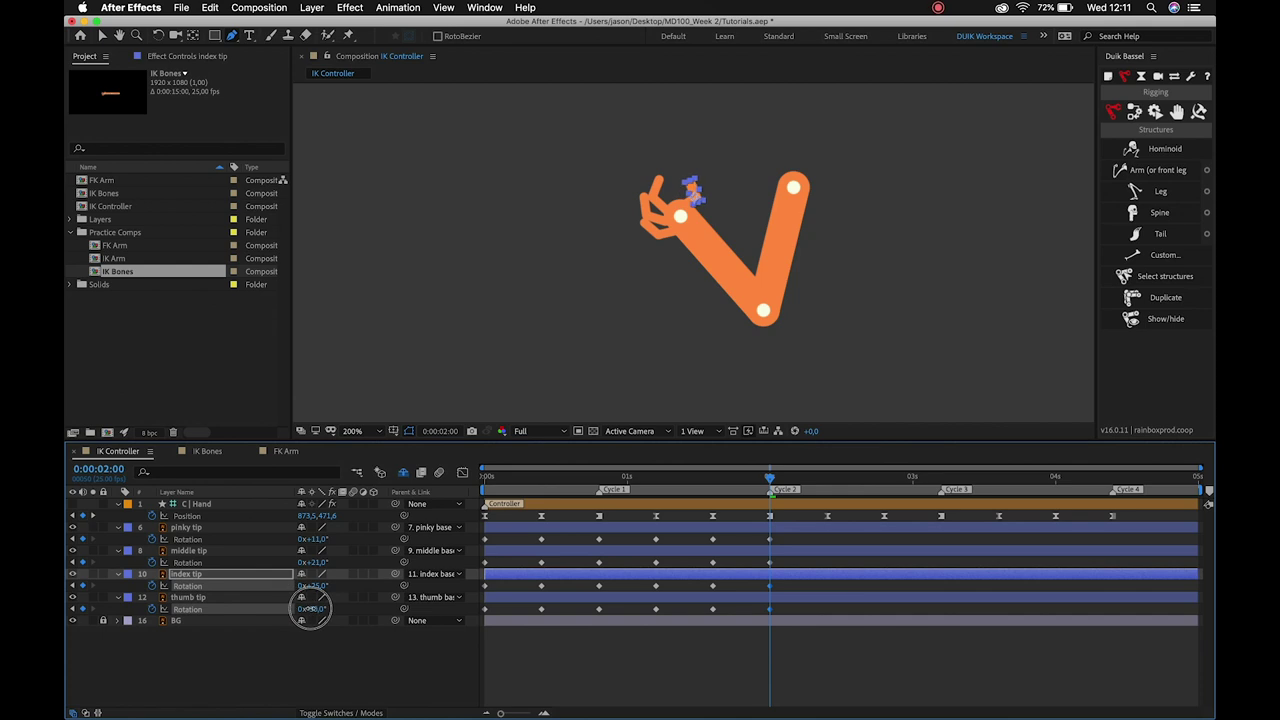
{"action": "mouse_move", "coordinate": [650, 481]}
{"action": "left_mouse_down"}
{"action": "mouse_move", "coordinate": [573, 481]}
{"action": "mouse_move", "coordinate": [655, 479]}
{"action": "mouse_move", "coordinate": [771, 505]}
{"action": "left_mouse_up"}
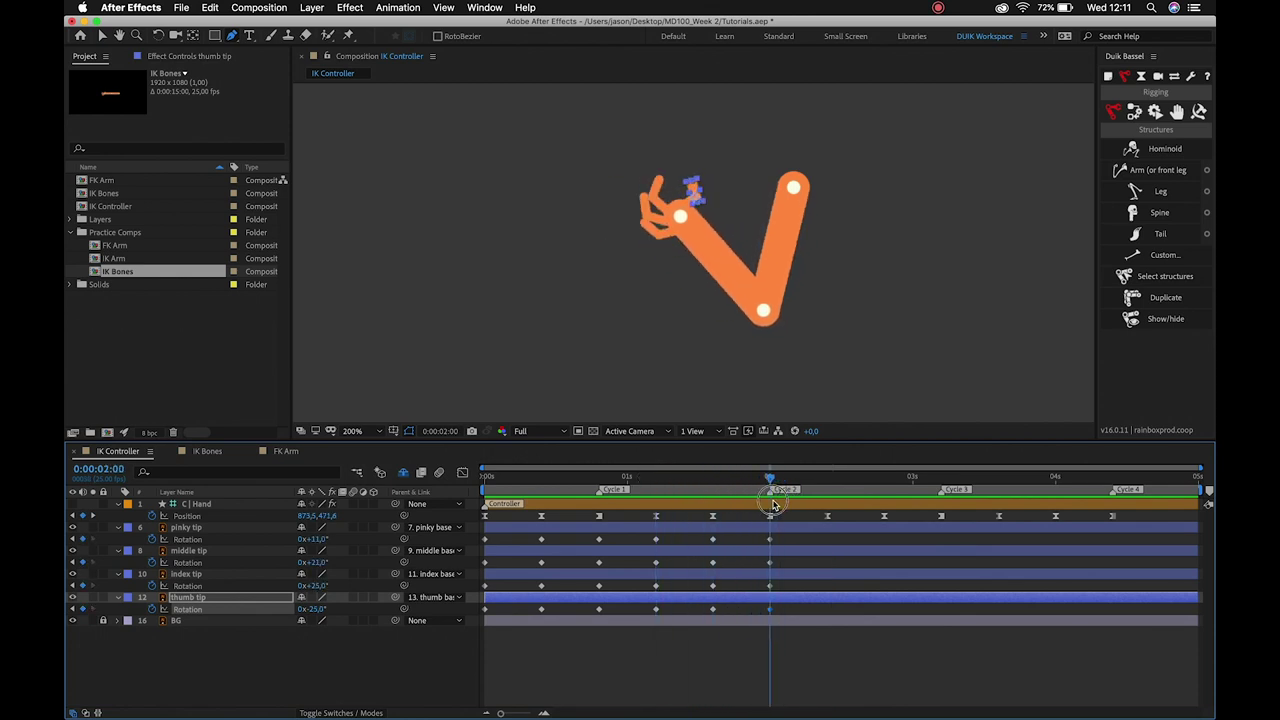
{"action": "mouse_move", "coordinate": [770, 503]}
{"action": "left_mouse_down"}
{"action": "mouse_move", "coordinate": [713, 508]}
{"action": "mouse_move", "coordinate": [663, 492]}
{"action": "mouse_move", "coordinate": [771, 529]}
{"action": "left_mouse_up"}
{"action": "mouse_move", "coordinate": [318, 610]}
{"action": "left_mouse_down"}
{"action": "mouse_move", "coordinate": [330, 612]}
{"action": "mouse_move", "coordinate": [298, 580]}
{"action": "mouse_move", "coordinate": [303, 540]}
{"action": "left_mouse_up"}
{"action": "left_click", "coordinate": [300, 580]}
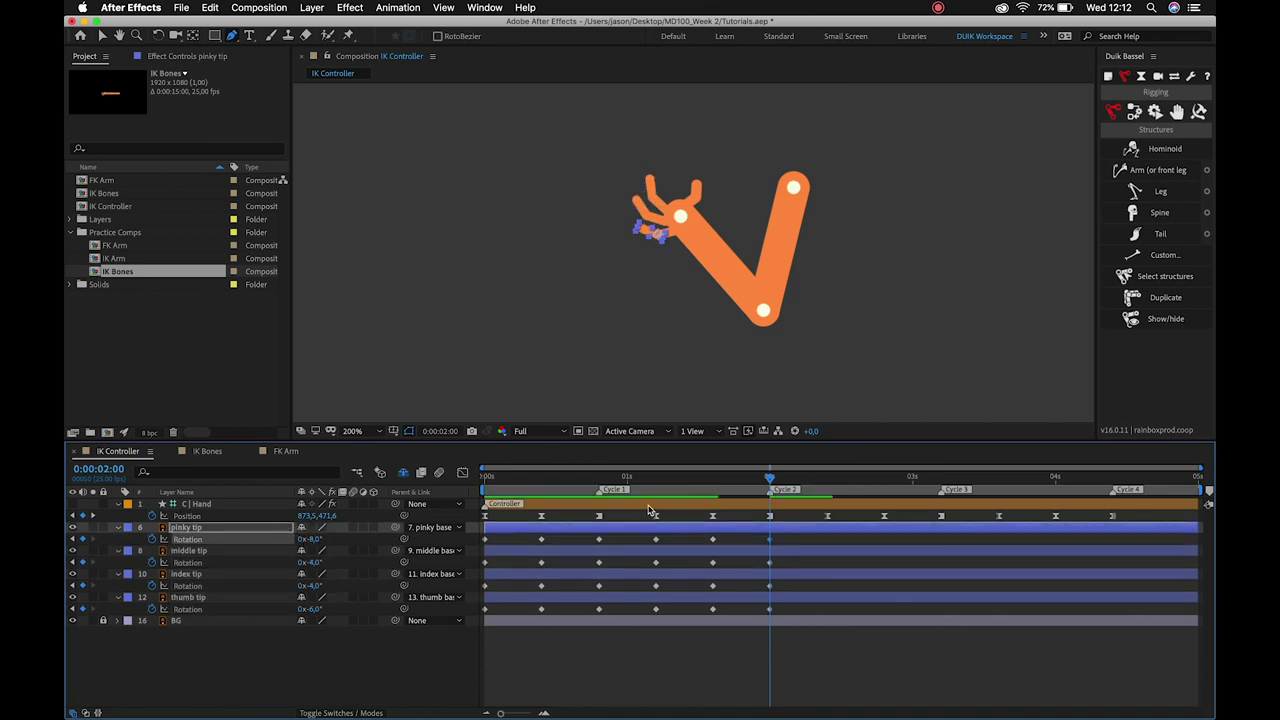
Key the middle and index tip rotations at 0:02:10 and check the pose around 0:02:20.
{"action": "left_click", "coordinate": [650, 482]}
{"action": "key", "text": "space"}
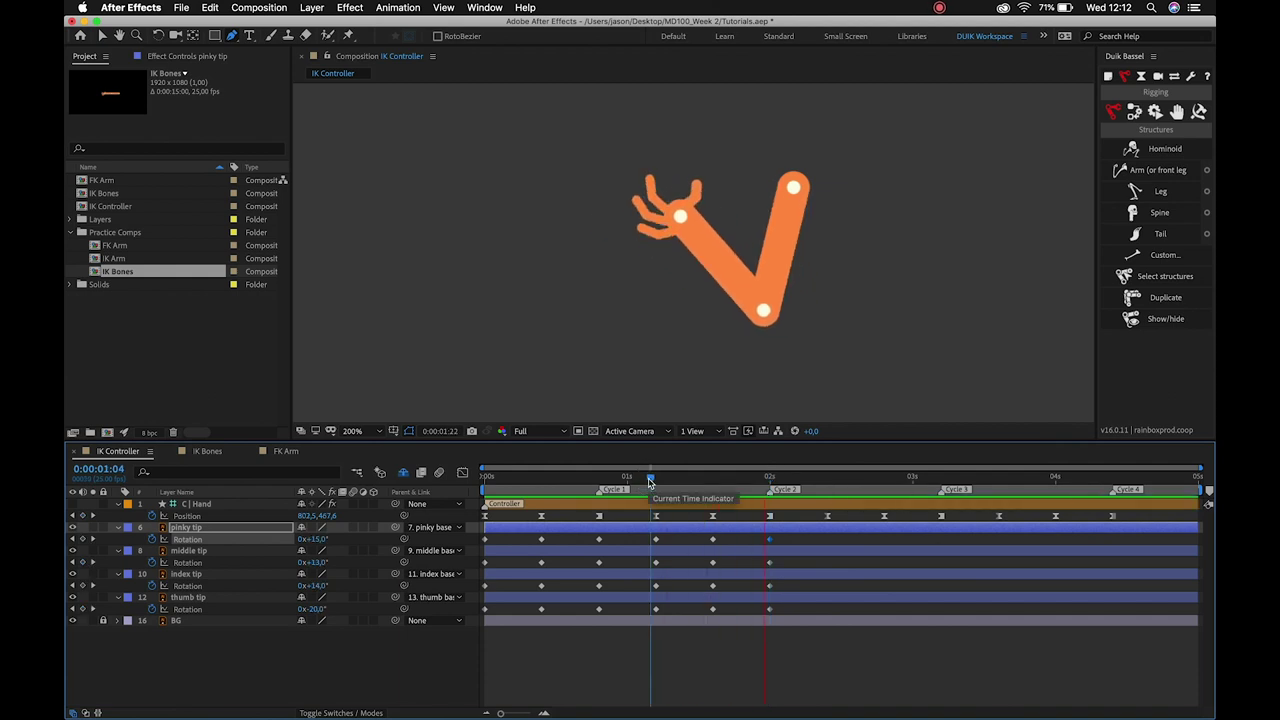
{"action": "left_click_drag", "start_coordinate": [650, 482], "coordinate": [829, 513]}
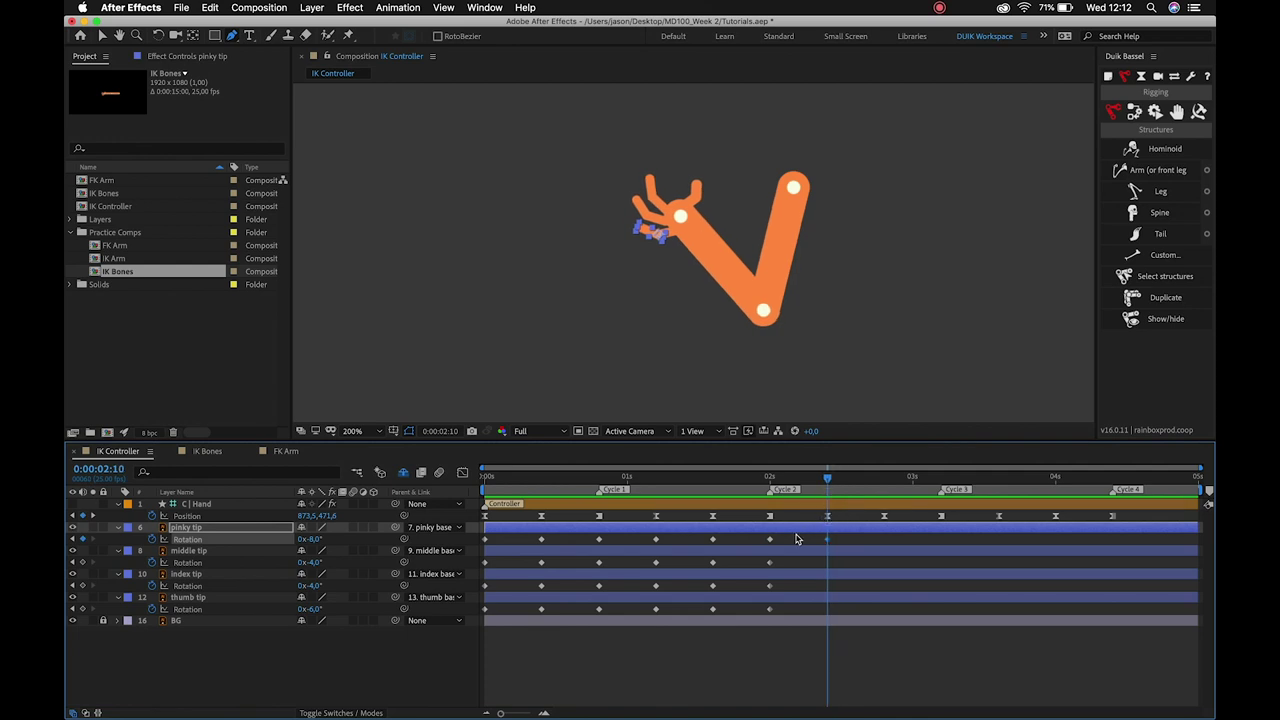
{"action": "left_click", "coordinate": [770, 562]}
{"action": "key", "text": "ctrl+c"}
{"action": "key", "text": "ctrl+v"}
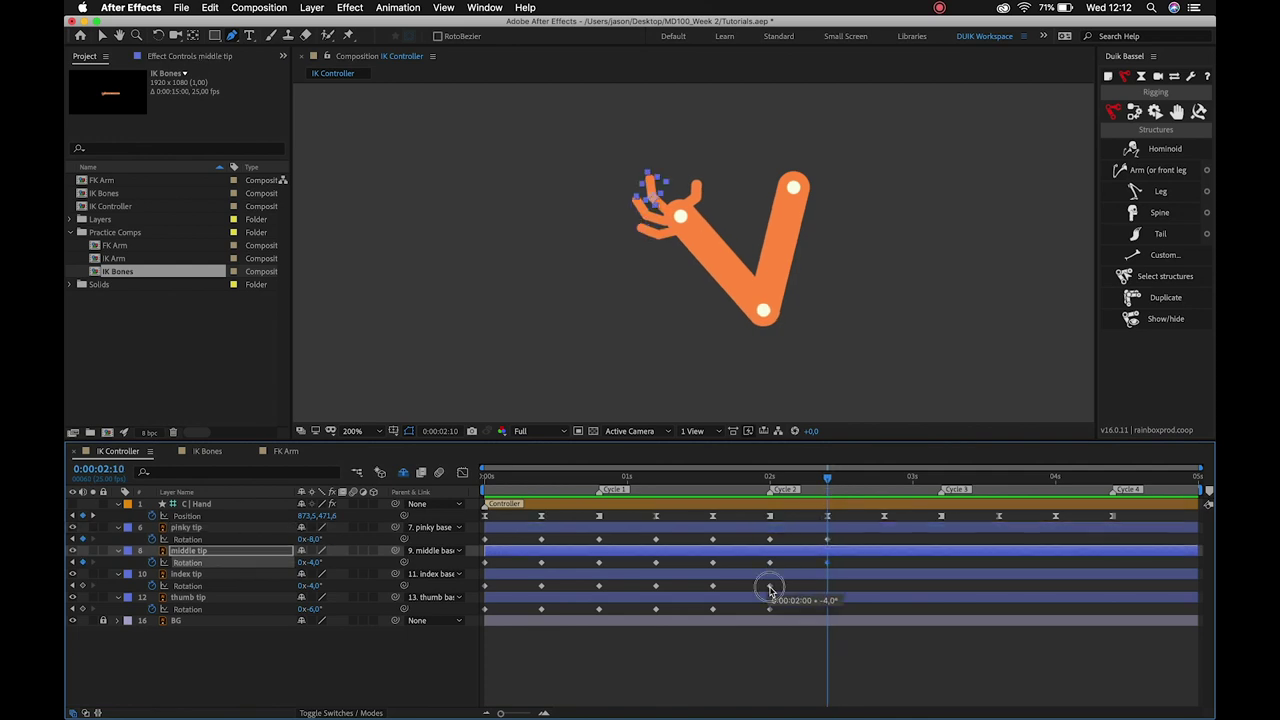
{"action": "left_click", "coordinate": [770, 585]}
{"action": "left_click", "coordinate": [769, 609]}
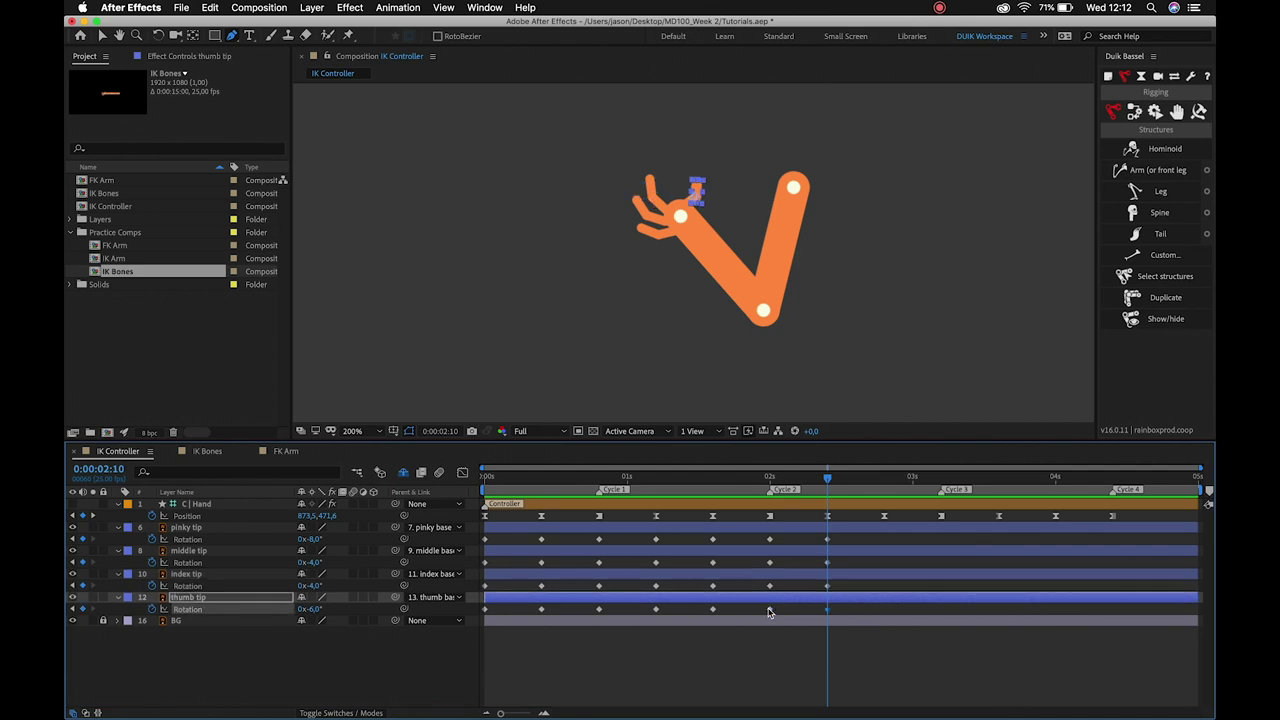
{"action": "left_click", "coordinate": [884, 478]}
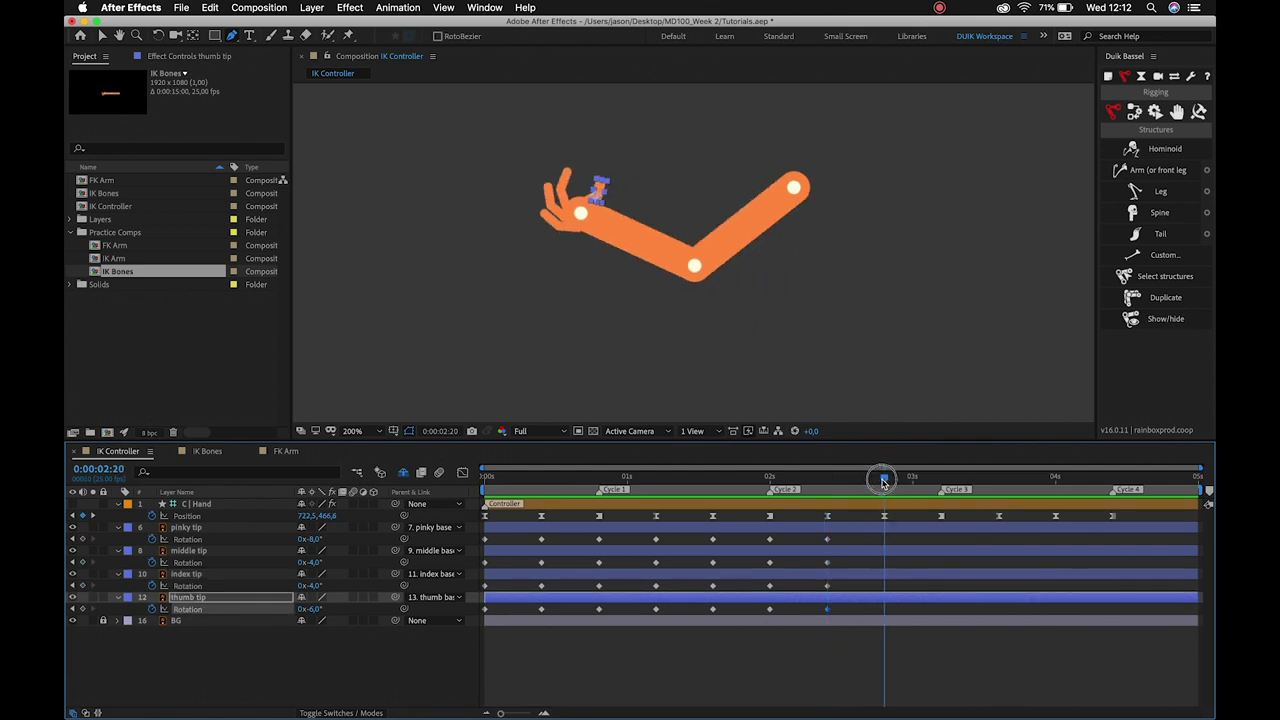
{"action": "mouse_move", "coordinate": [884, 484]}
{"action": "left_mouse_down"}
{"action": "mouse_move", "coordinate": [841, 498]}
{"action": "mouse_move", "coordinate": [884, 512]}
{"action": "left_mouse_up"}
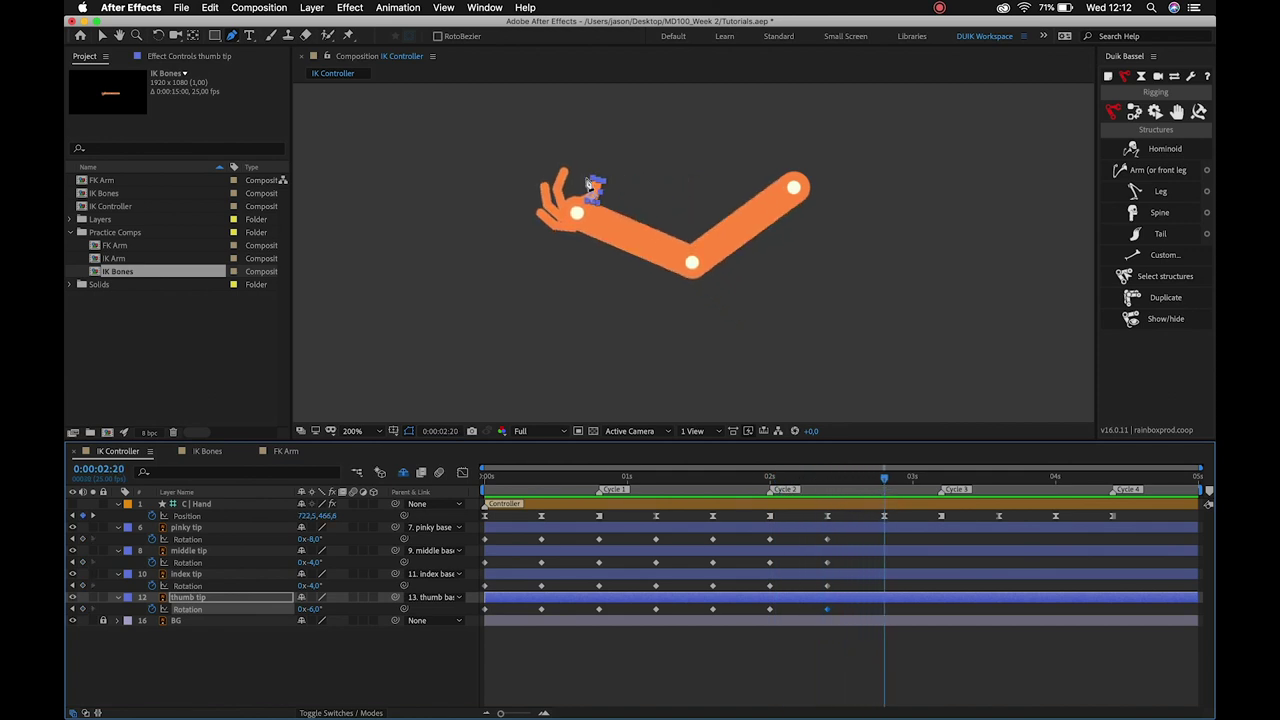
{"action": "left_click", "coordinate": [288, 648]}
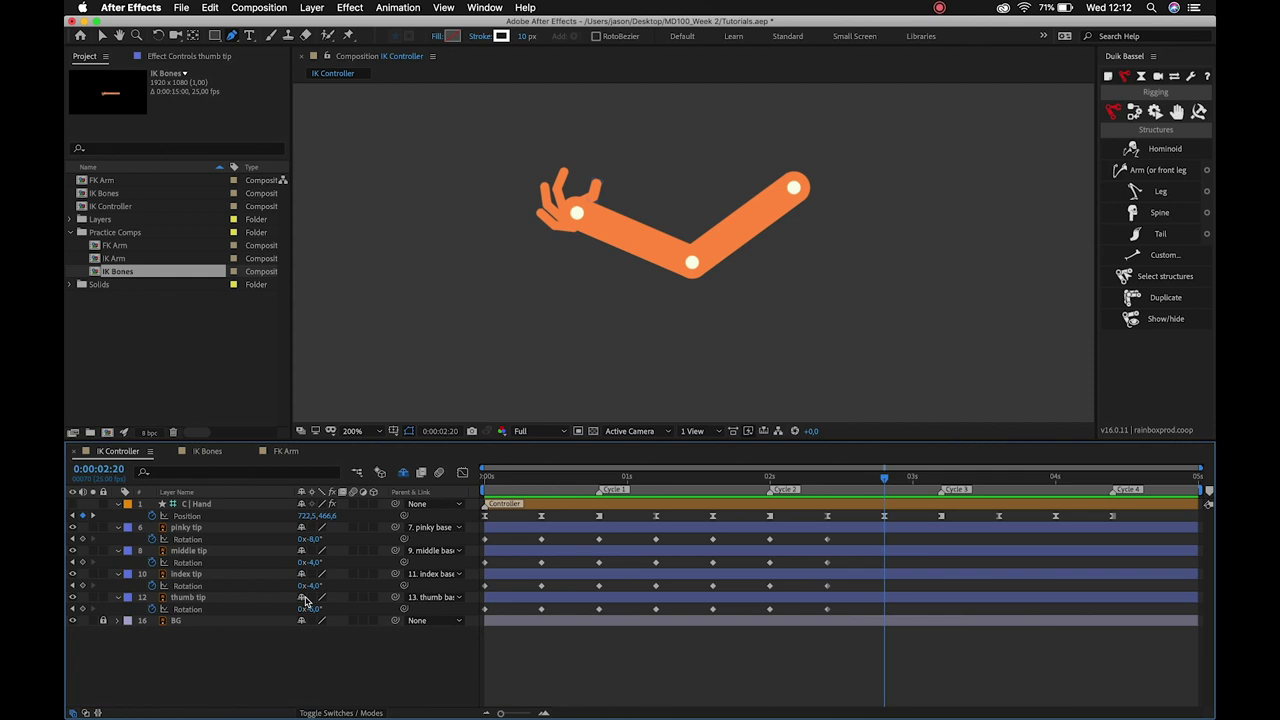
Key pinky tip +43°, middle +29° and thumb -20°, then thumb +20° at 0:03:05.
{"action": "left_click_drag", "start_coordinate": [322, 539], "coordinate": [292, 541]}
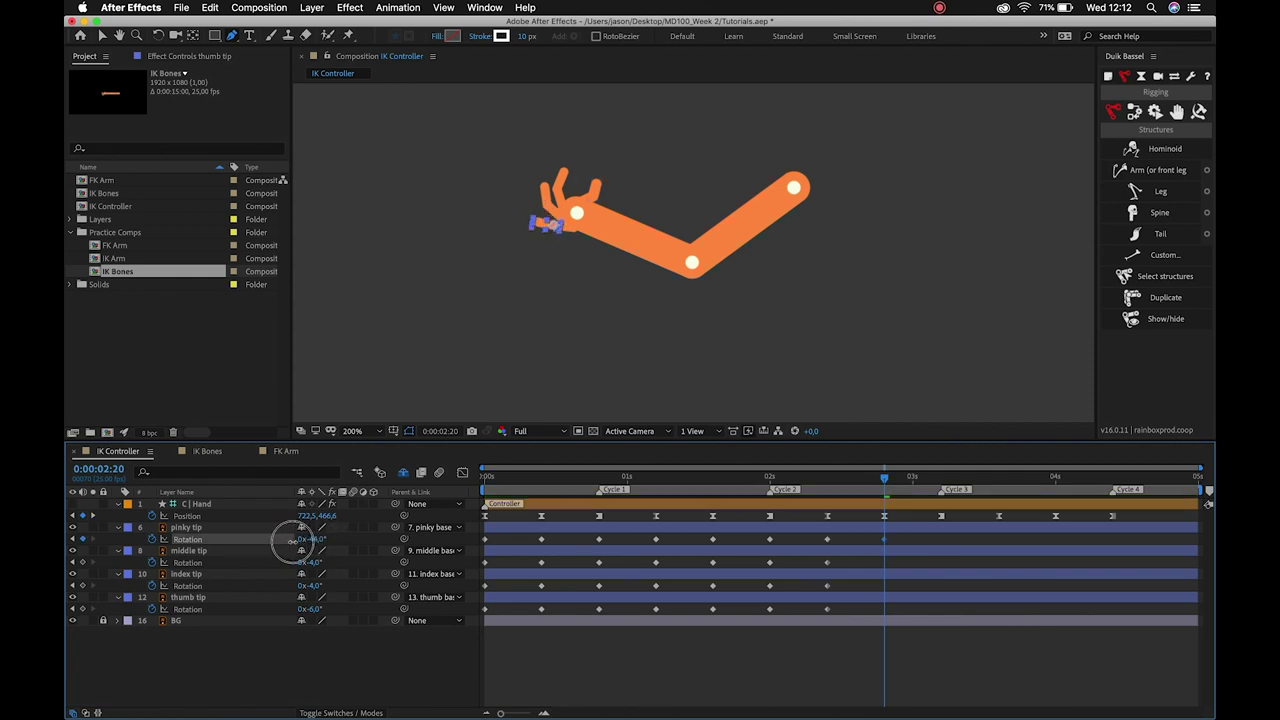
{"action": "left_click_drag", "start_coordinate": [293, 539], "coordinate": [278, 516]}
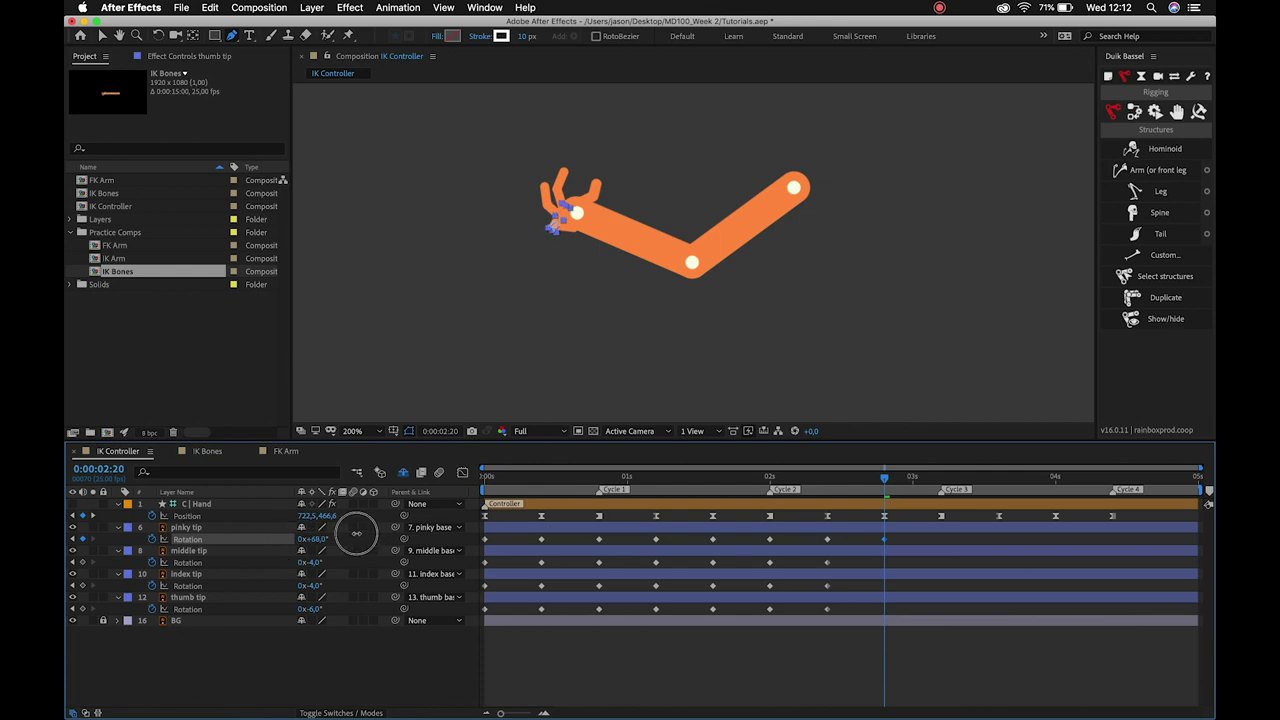
{"action": "key", "text": "super+z"}
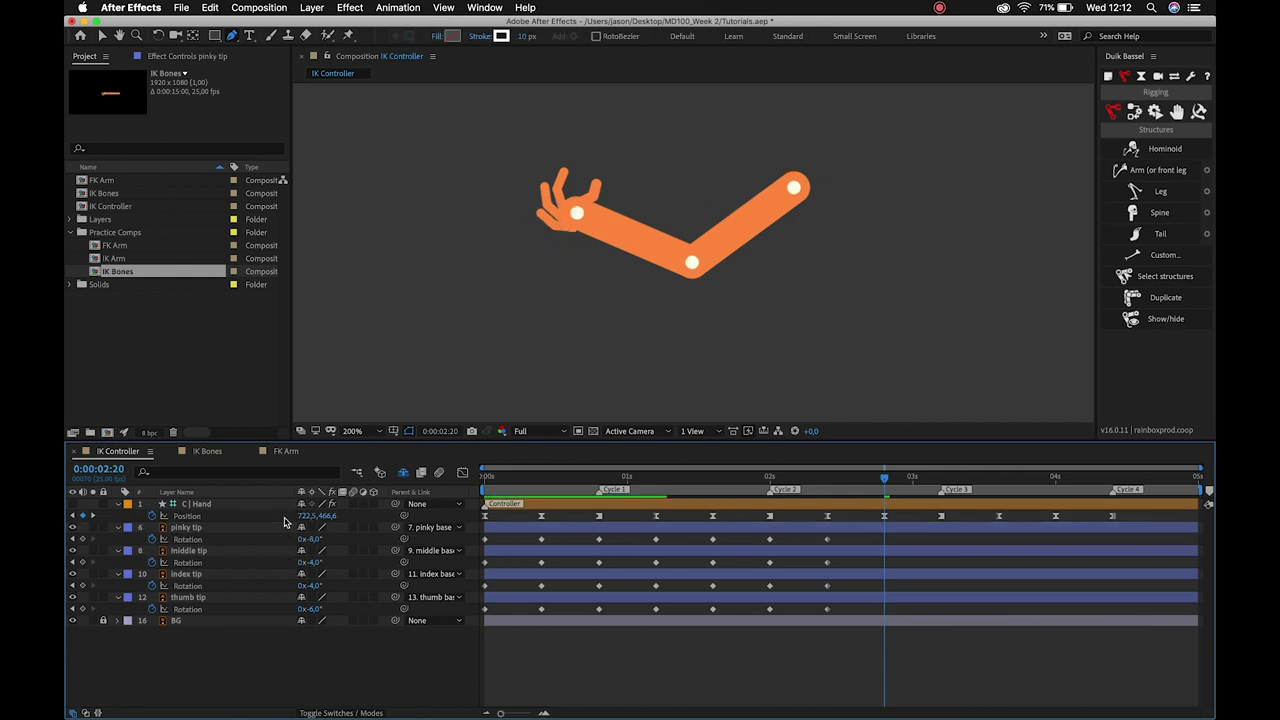
{"action": "mouse_move", "coordinate": [312, 562]}
{"action": "left_mouse_down"}
{"action": "mouse_move", "coordinate": [337, 566]}
{"action": "mouse_move", "coordinate": [338, 597]}
{"action": "left_mouse_up"}
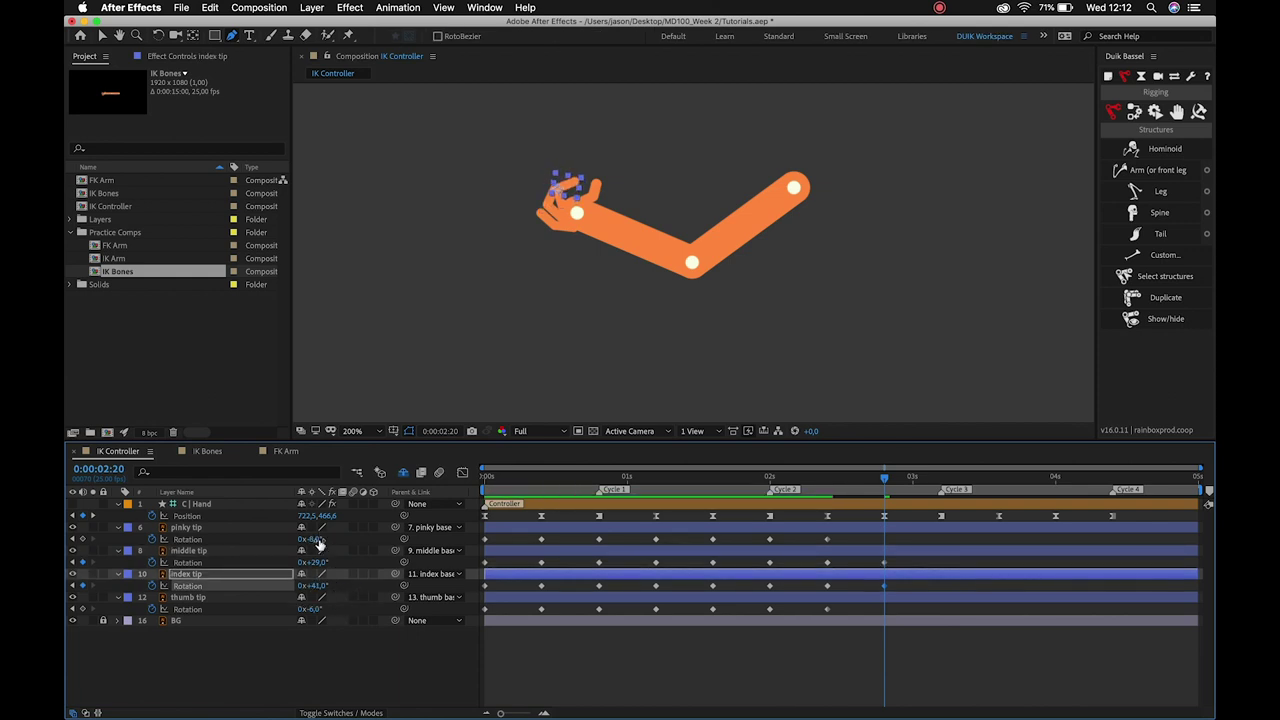
{"action": "left_click_drag", "start_coordinate": [316, 539], "coordinate": [360, 552]}
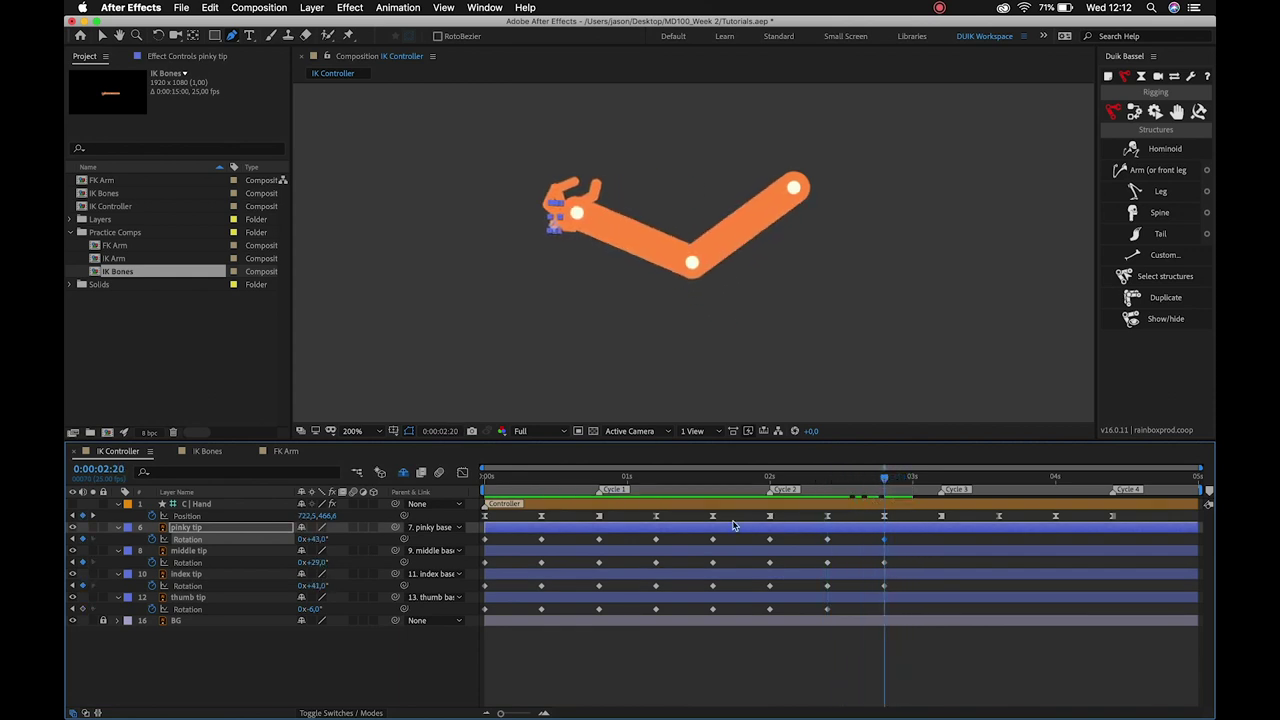
{"action": "left_click_drag", "start_coordinate": [306, 605], "coordinate": [304, 612]}
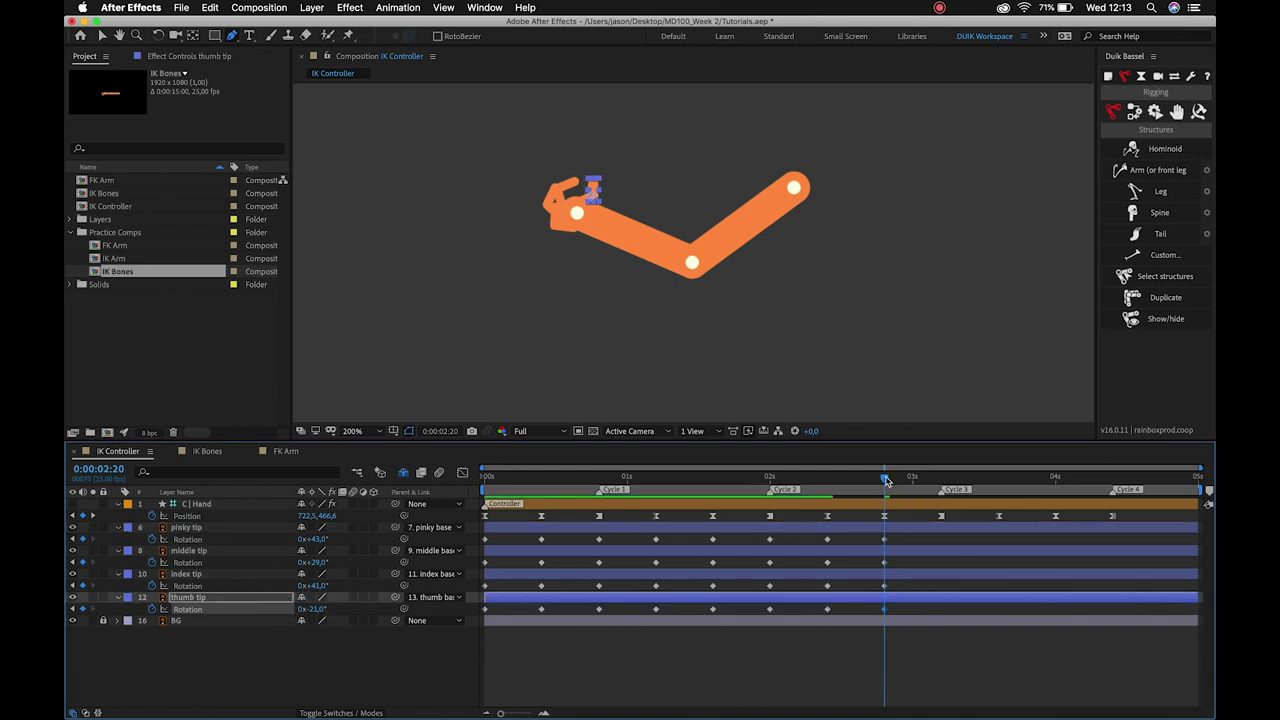
{"action": "left_click_drag", "start_coordinate": [886, 480], "coordinate": [940, 492]}
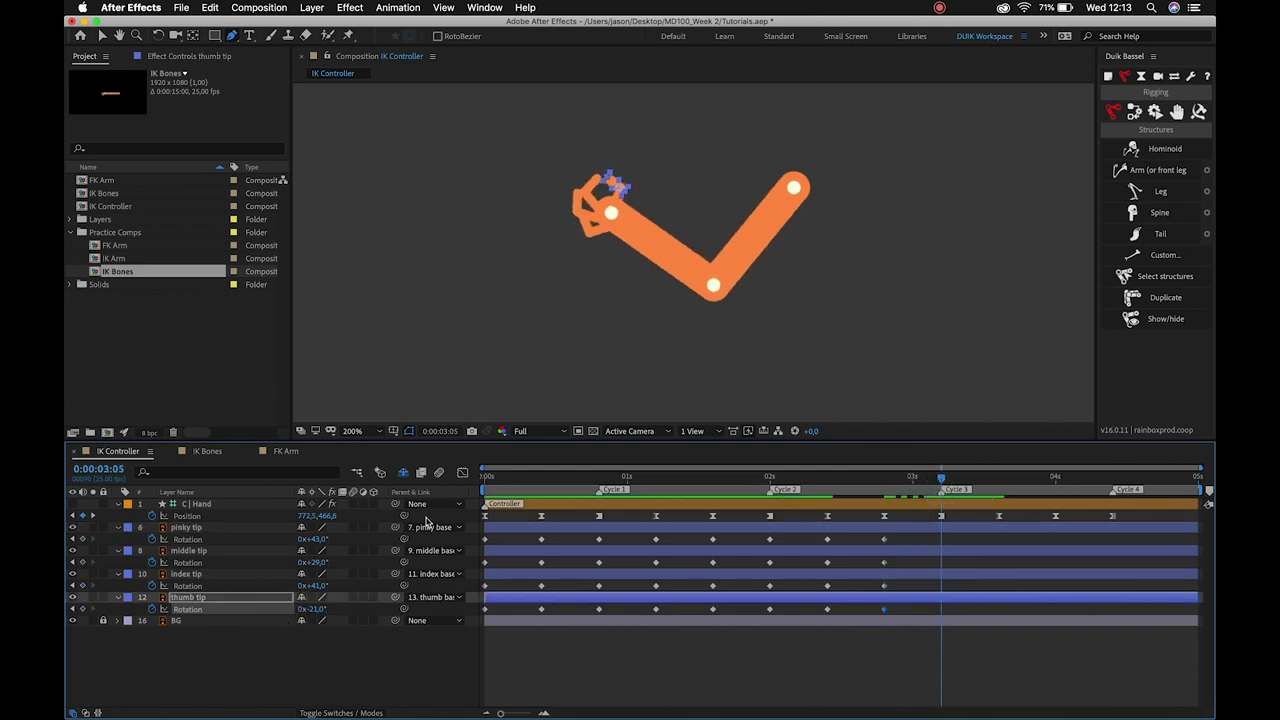
{"action": "mouse_move", "coordinate": [316, 611]}
{"action": "left_mouse_down"}
{"action": "mouse_move", "coordinate": [340, 607]}
{"action": "mouse_move", "coordinate": [288, 586]}
{"action": "mouse_move", "coordinate": [298, 541]}
{"action": "left_mouse_up"}
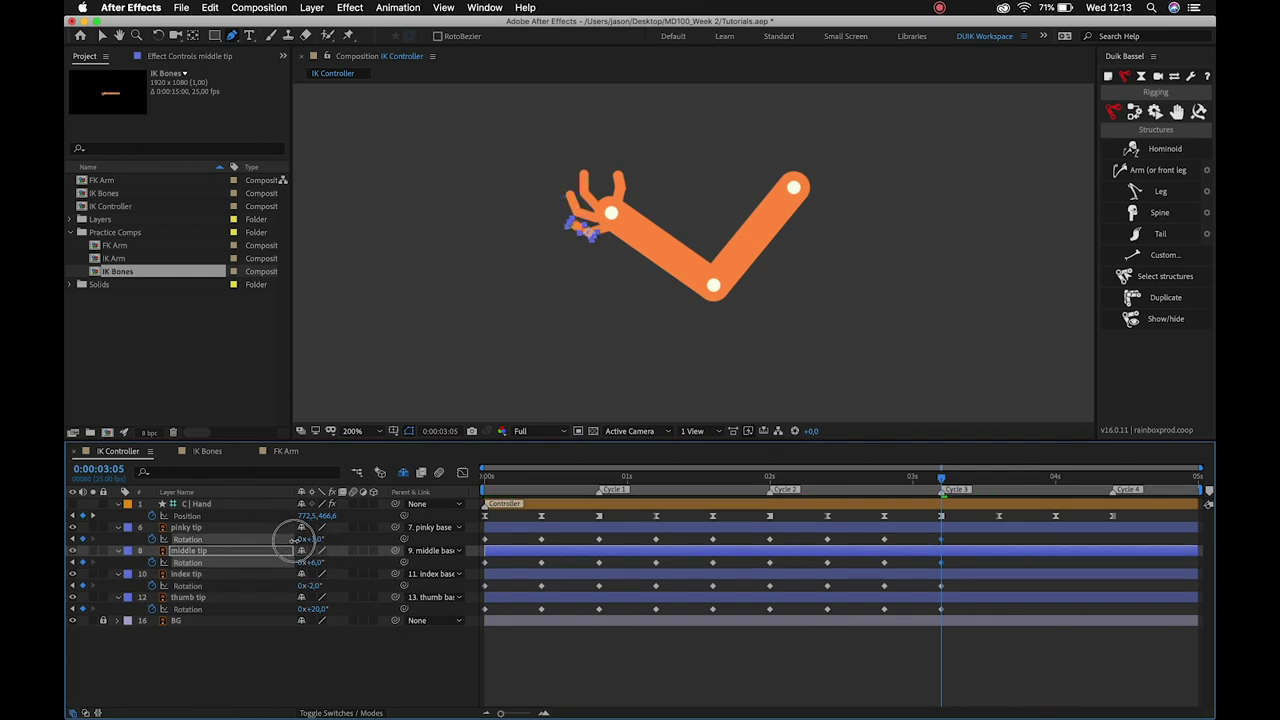
Review the 0:00:03:15 pose and select the middle, index and thumb rotation keys at 3:00.
{"action": "left_click", "coordinate": [754, 477]}
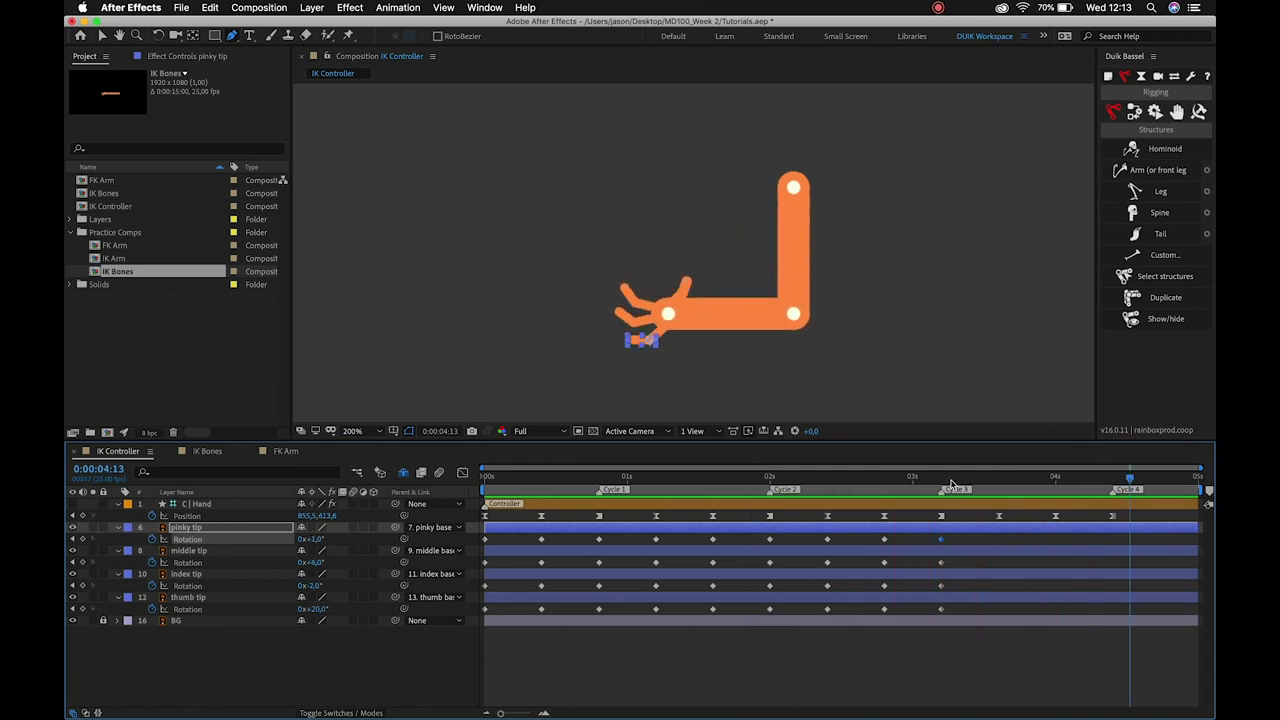
{"action": "left_click_drag", "start_coordinate": [951, 485], "coordinate": [1000, 497]}
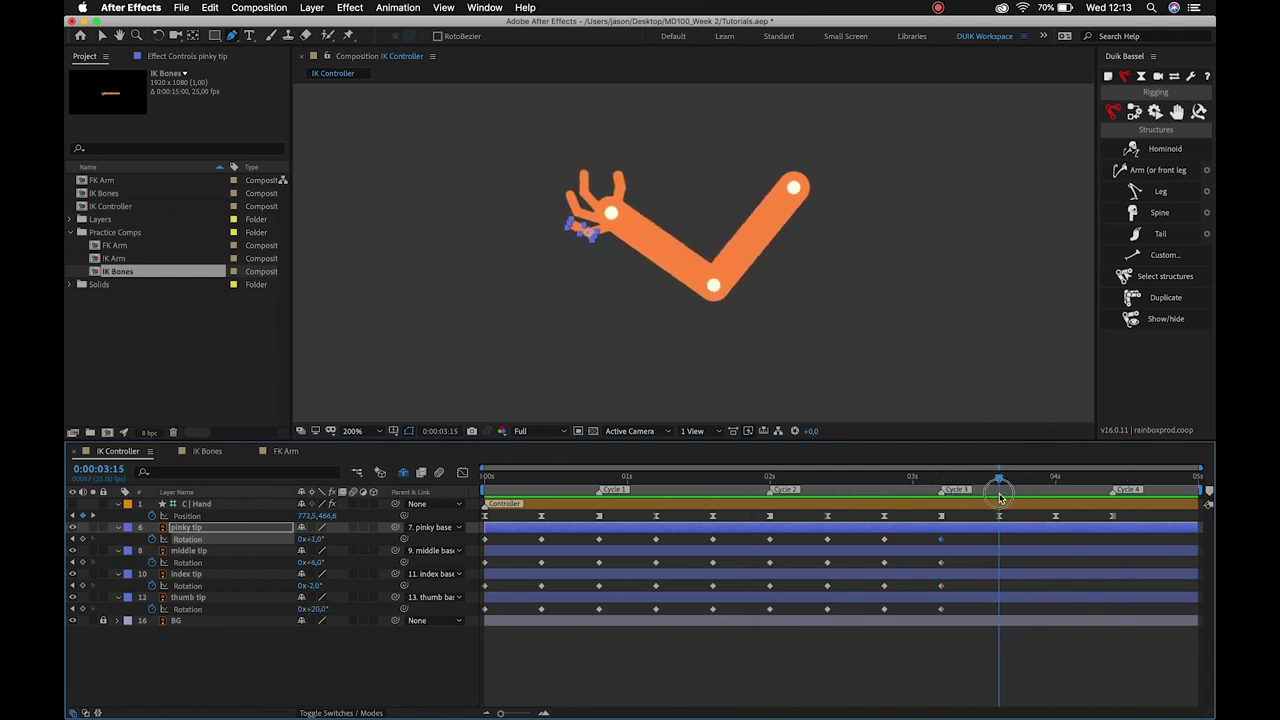
{"action": "left_click", "coordinate": [941, 564]}
{"action": "left_click", "coordinate": [941, 586]}
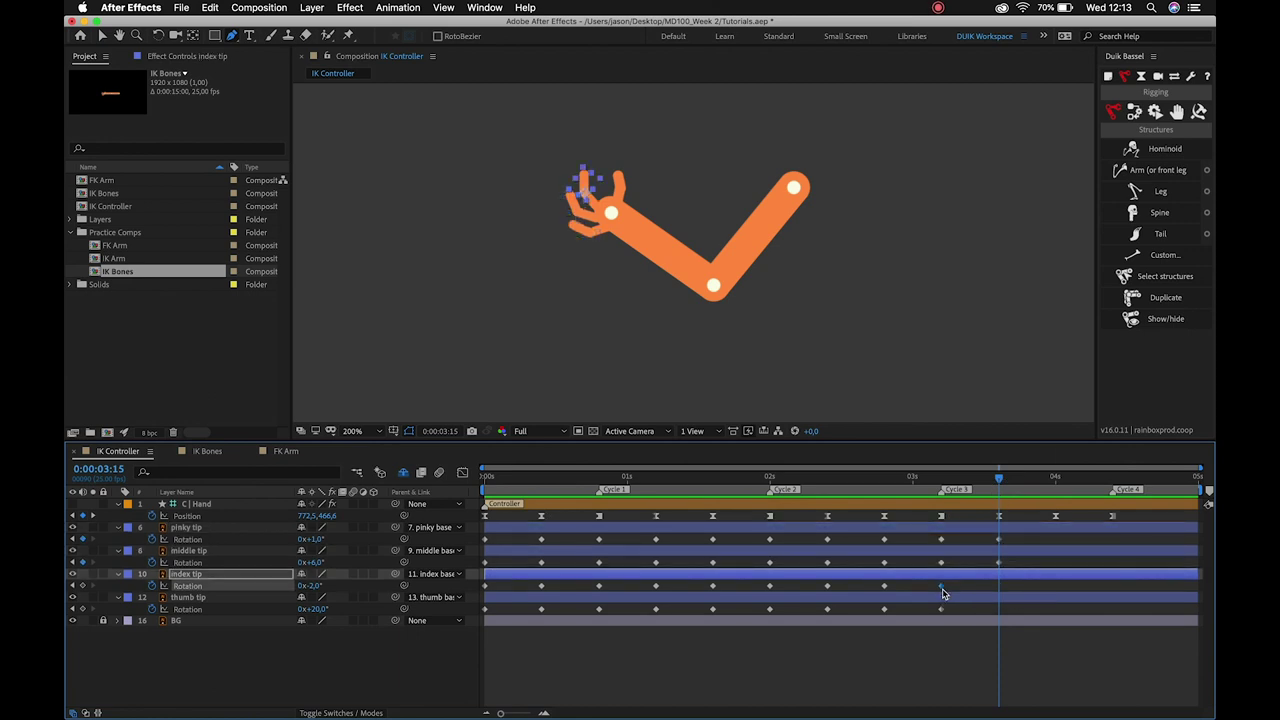
{"action": "left_click", "coordinate": [941, 609]}
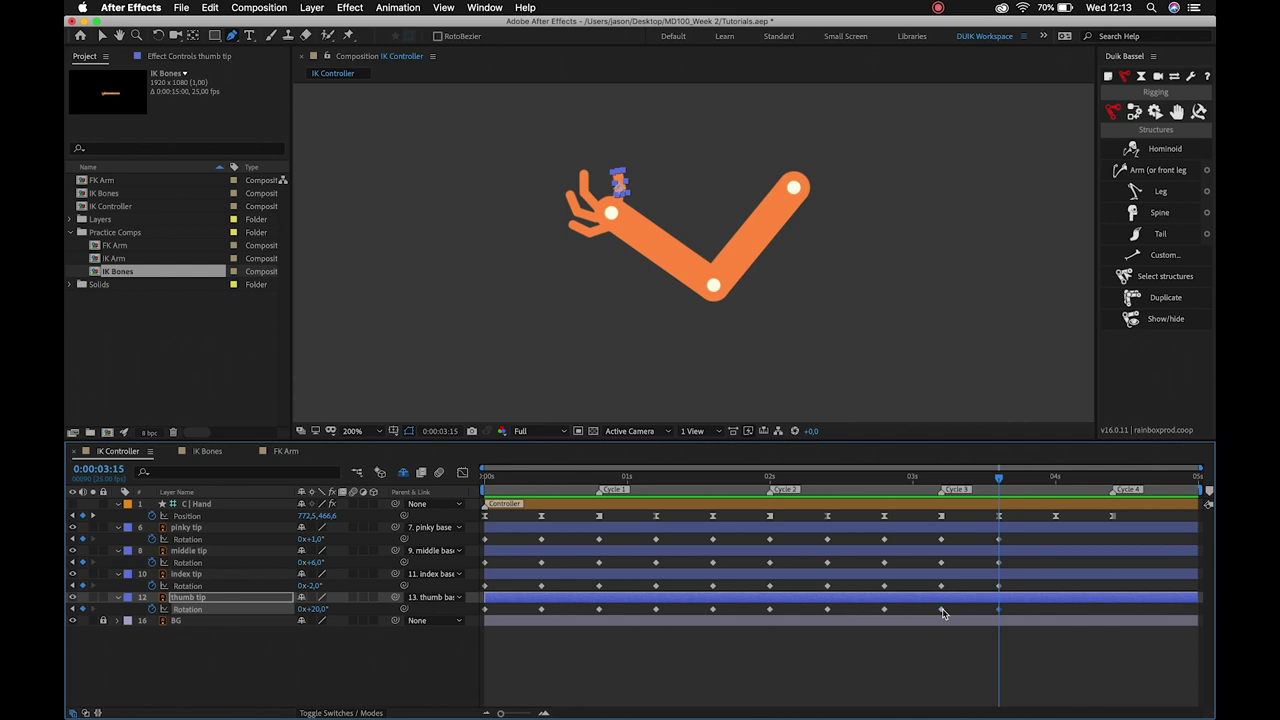
{"action": "left_click", "coordinate": [1056, 478]}
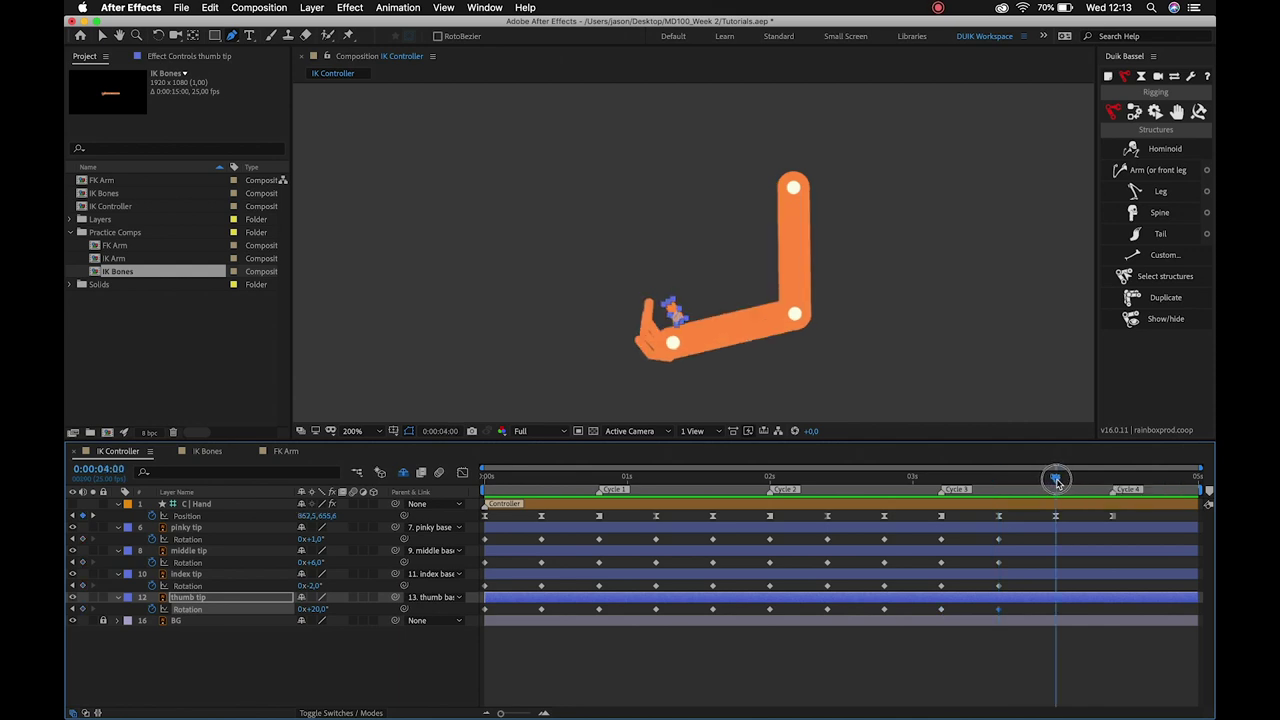
Zoom in on the hand and key the thumb and index tip rotations at 0:00:04:00.
{"action": "scroll", "coordinate": [686, 358], "scroll_direction": "up", "scroll_amount": 1}
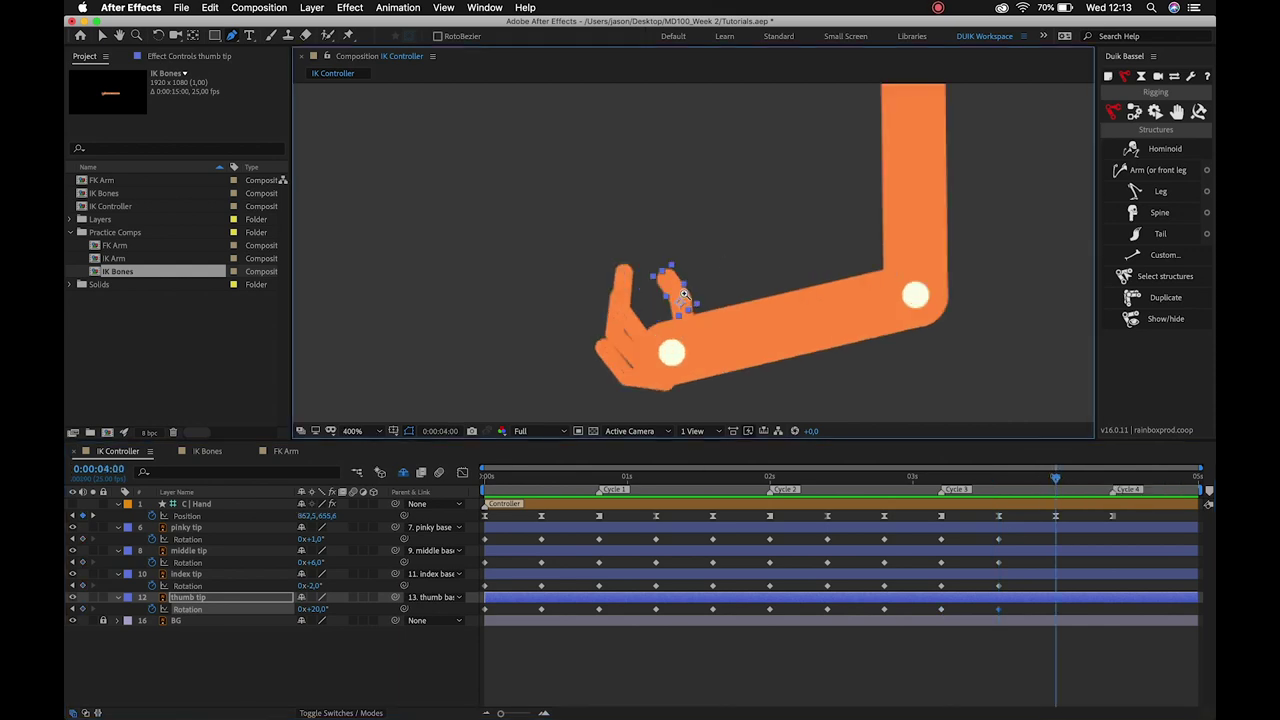
{"action": "key", "text": "v"}
{"action": "scroll", "coordinate": [686, 358], "scroll_direction": "up", "scroll_amount": 1}
{"action": "left_click_drag", "start_coordinate": [325, 605], "coordinate": [317, 610]}
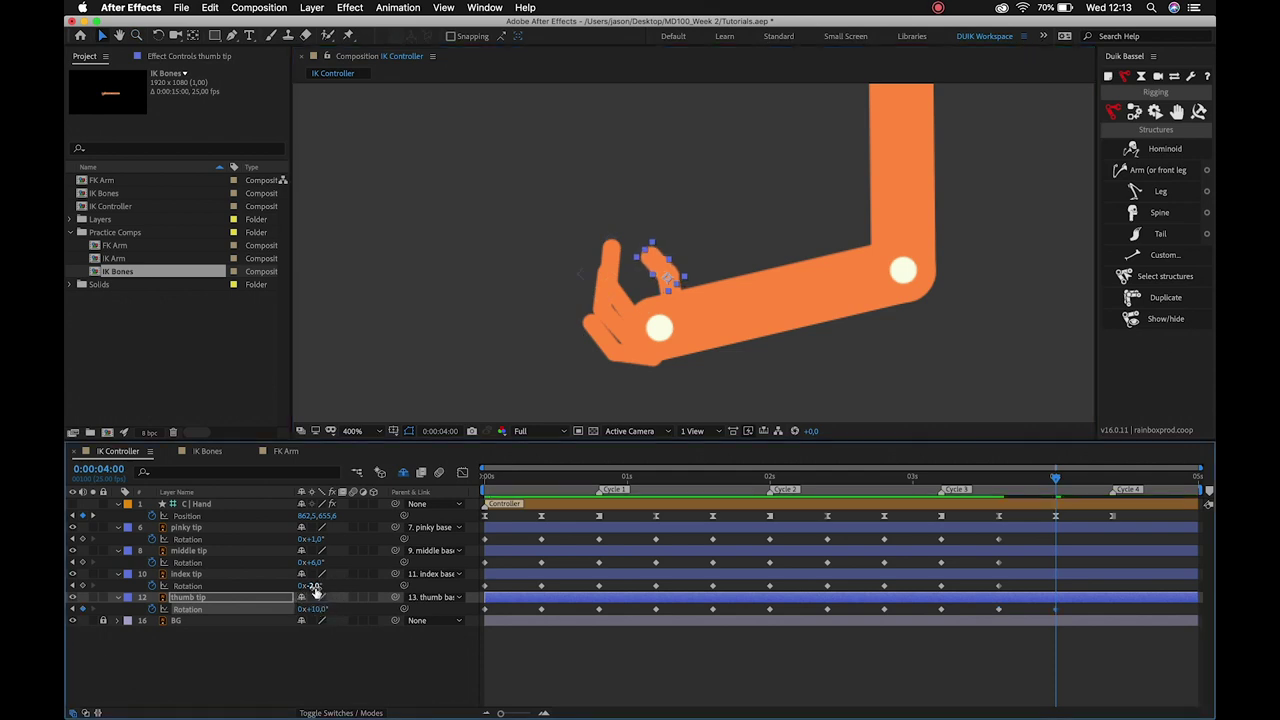
{"action": "mouse_move", "coordinate": [313, 585]}
{"action": "left_mouse_down"}
{"action": "mouse_move", "coordinate": [329, 593]}
{"action": "mouse_move", "coordinate": [313, 560]}
{"action": "mouse_move", "coordinate": [340, 540]}
{"action": "left_mouse_up"}
{"action": "key", "text": "z"}
{"action": "left_click", "coordinate": [750, 338], "text": "alt"}
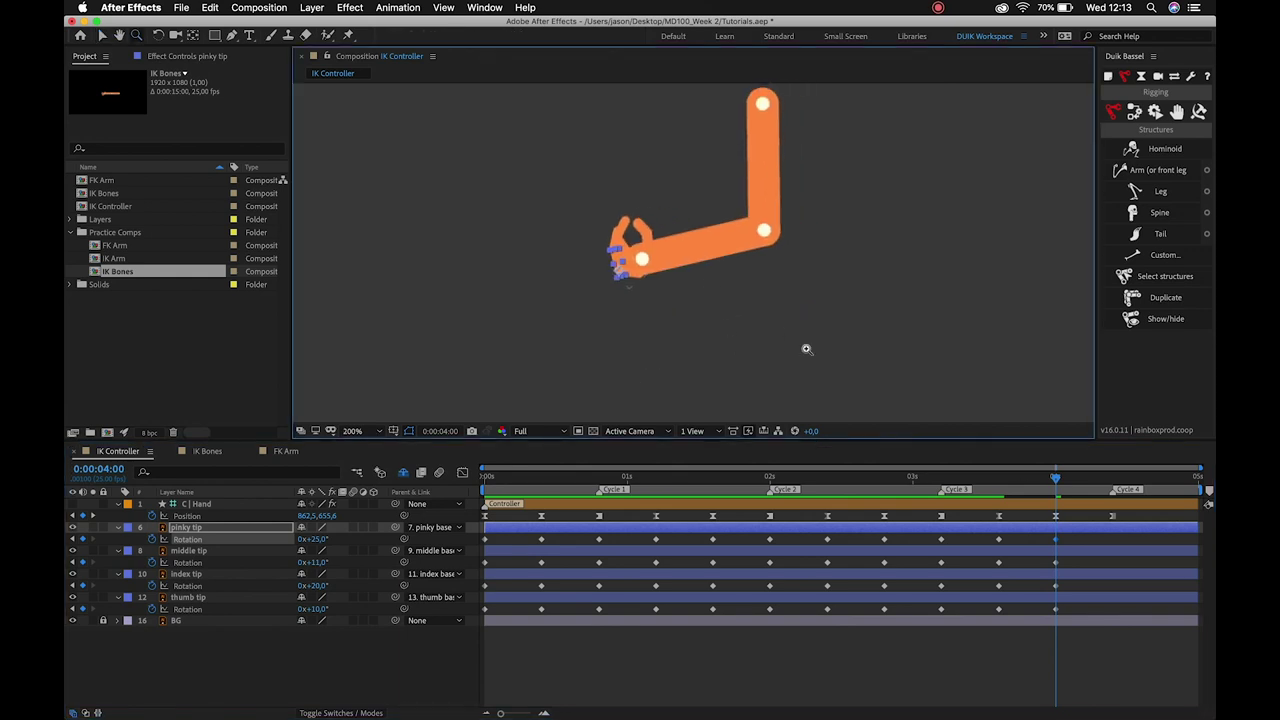
Return the pinky tip rotation to 0° at 0:00:04:10.
{"action": "left_click_drag", "start_coordinate": [1056, 476], "coordinate": [1112, 486]}
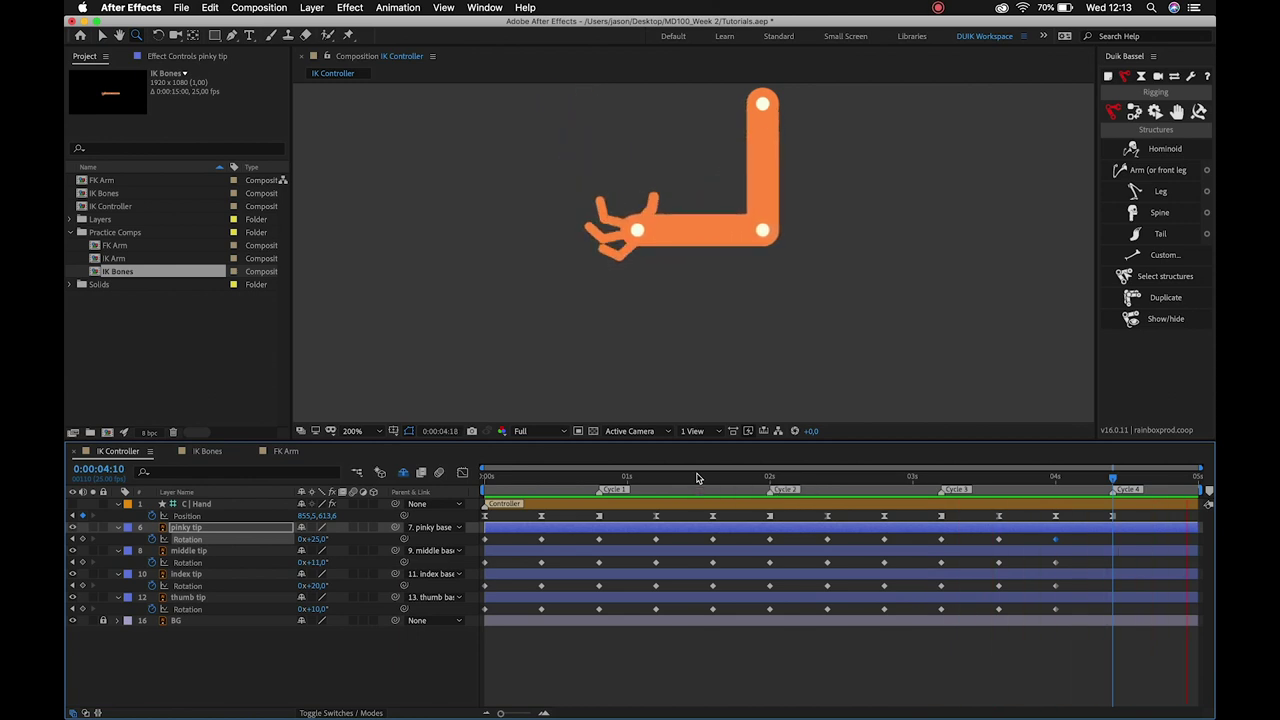
{"action": "left_click_drag", "start_coordinate": [1109, 486], "coordinate": [1115, 484]}
{"action": "key", "text": "ctrl+z"}
Zero the middle, index and thumb tip rotations at 0:00:04:10.
{"action": "left_click", "coordinate": [486, 562]}
{"action": "key", "text": "ctrl+c"}
{"action": "key", "text": "ctrl+v"}
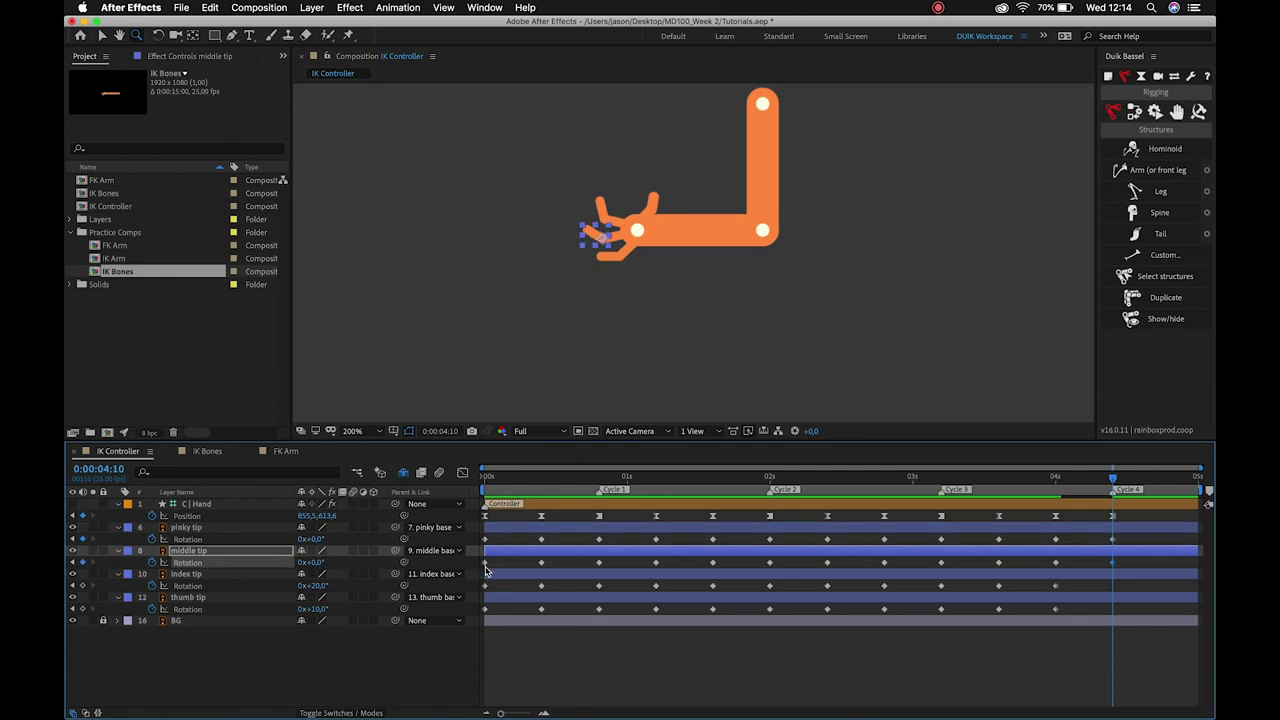
{"action": "left_click", "coordinate": [486, 585]}
{"action": "key", "text": "ctrl+v"}
{"action": "left_click", "coordinate": [486, 609]}
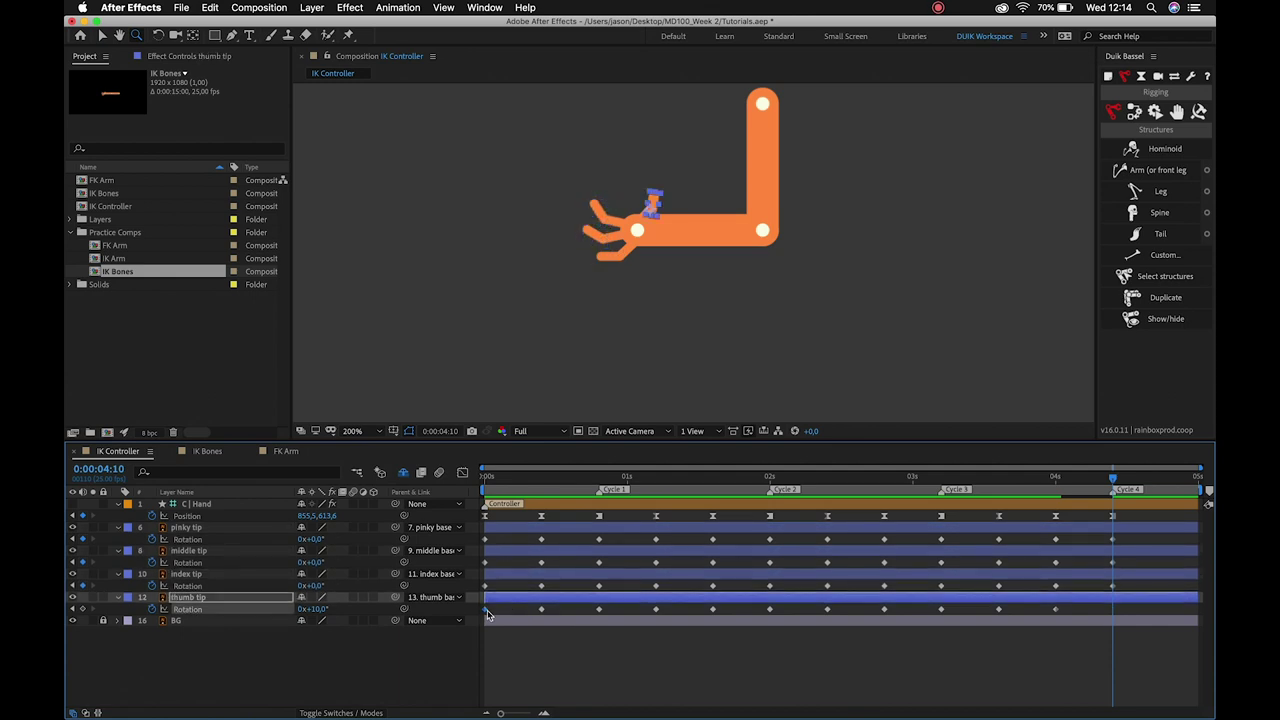
{"action": "key", "text": "ctrl+v"}
Apply Easy Ease to all finger tip rotation keyframes.
{"action": "left_click_drag", "start_coordinate": [1126, 537], "coordinate": [490, 614]}
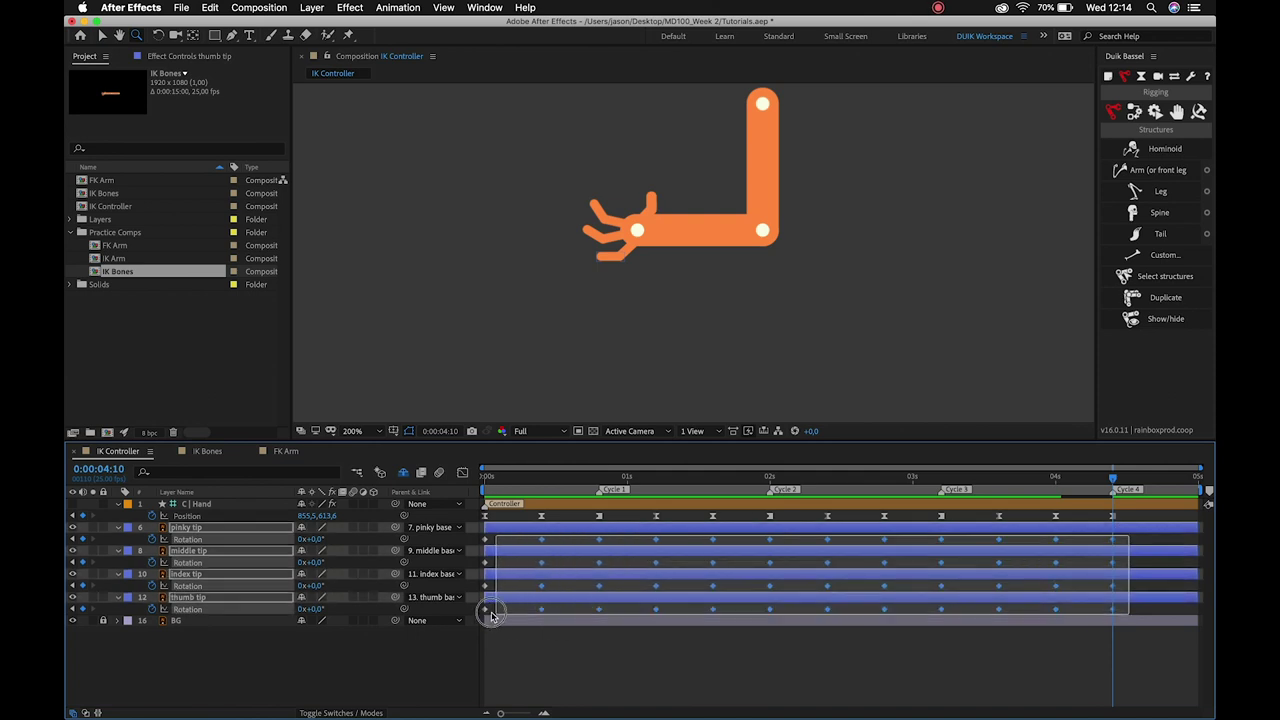
{"action": "key", "text": "F9"}
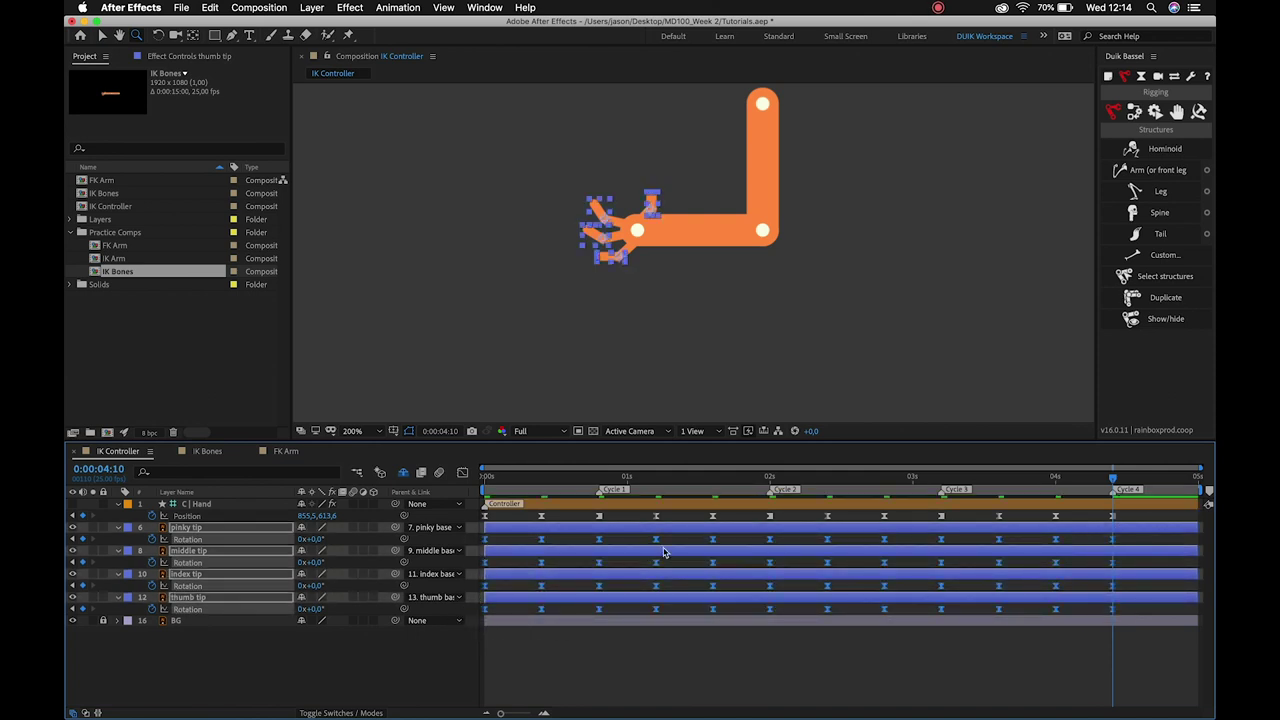
{"action": "left_click", "coordinate": [597, 540]}
Turn the finger keys at the Cycle 1–4 markers into hold keyframes.
{"action": "left_click_drag", "start_coordinate": [594, 557], "coordinate": [630, 610]}
{"action": "left_click_drag", "start_coordinate": [758, 548], "coordinate": [788, 636]}
{"action": "left_click_drag", "start_coordinate": [937, 540], "coordinate": [958, 627]}
{"action": "left_click_drag", "start_coordinate": [1104, 536], "coordinate": [1136, 636]}
{"action": "right_click", "coordinate": [1115, 544]}
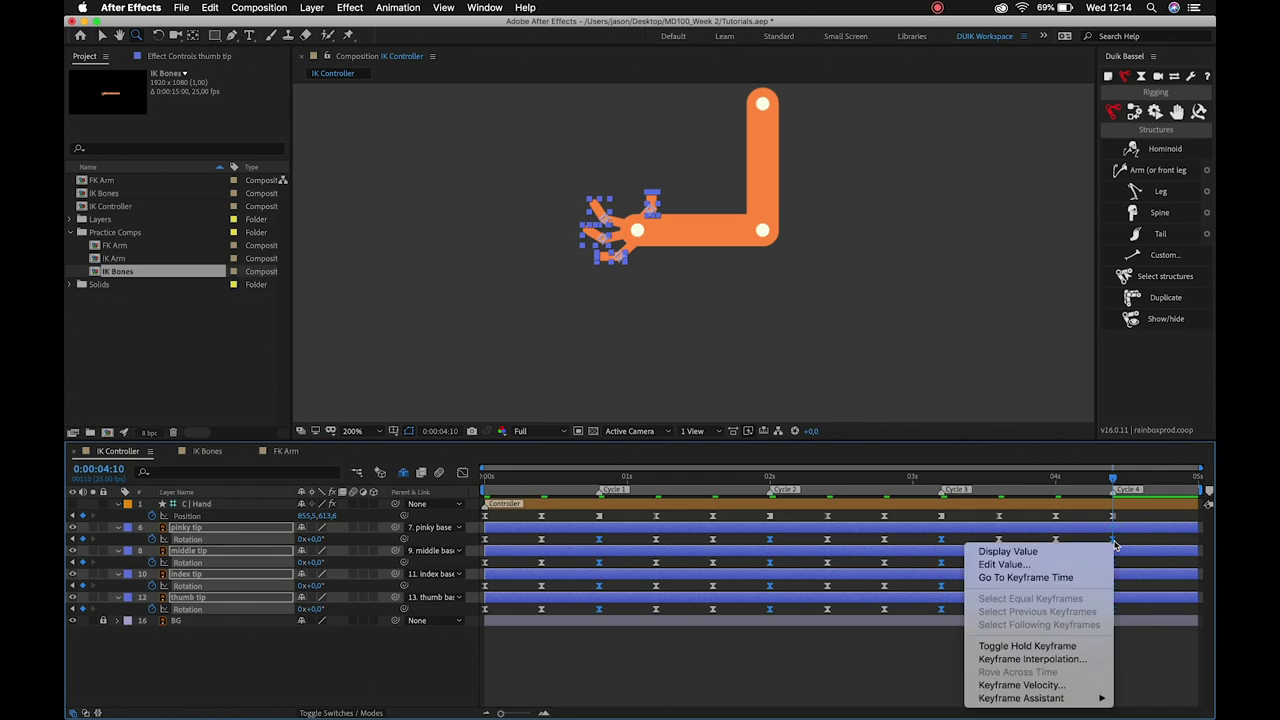
{"action": "left_click", "coordinate": [1055, 578]}
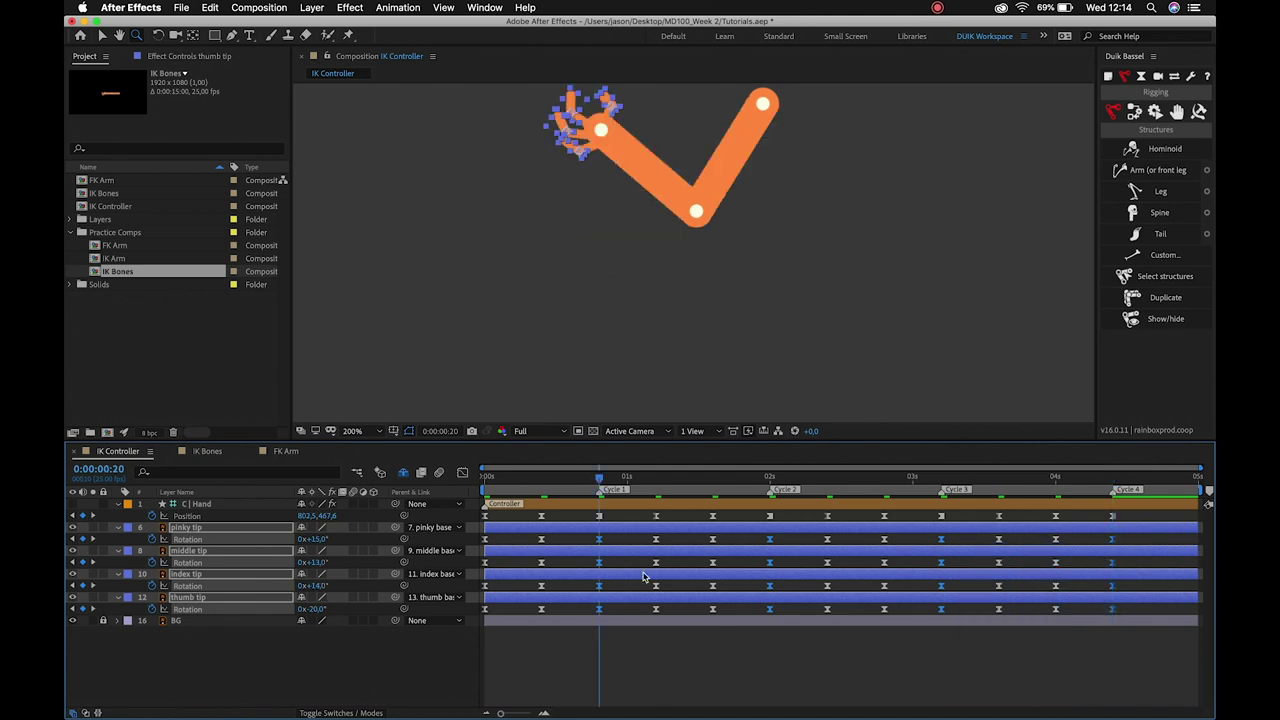
{"action": "right_click", "coordinate": [599, 545]}
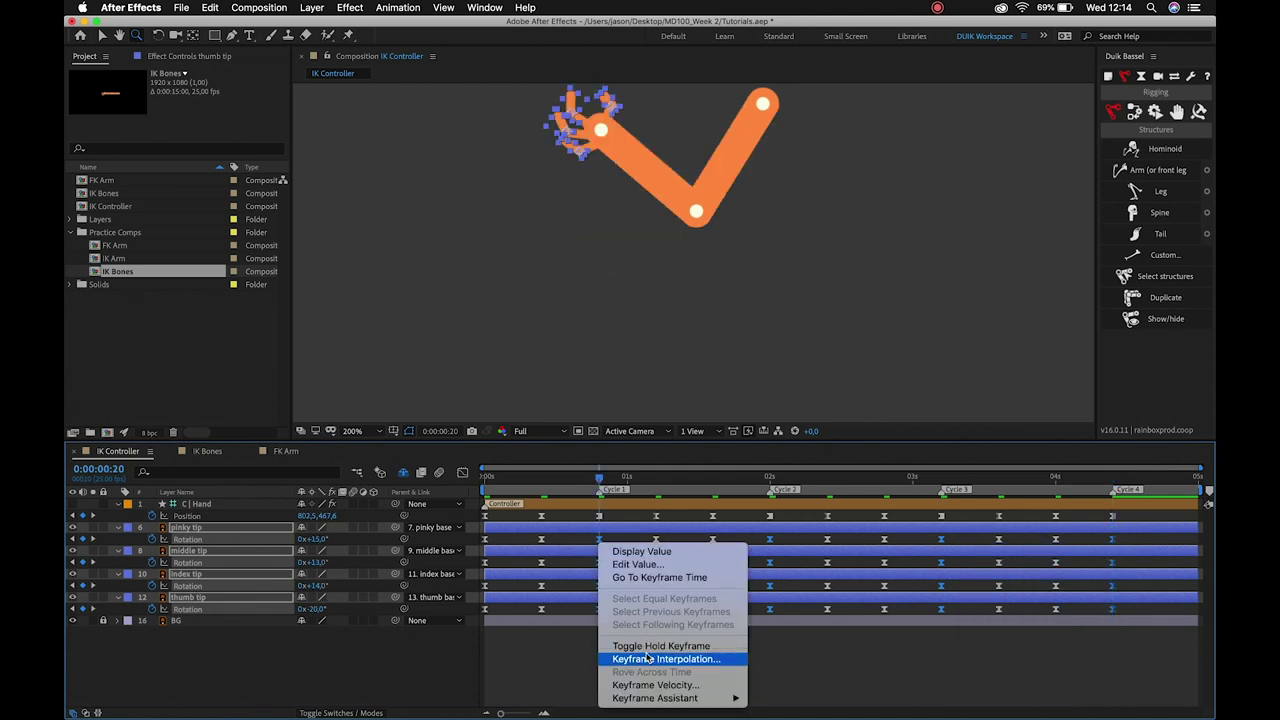
{"action": "left_click", "coordinate": [645, 646]}
Return to the timeline start and reveal the hidden shy rig layers.
{"action": "left_click", "coordinate": [525, 648]}
{"action": "left_click", "coordinate": [484, 476]}
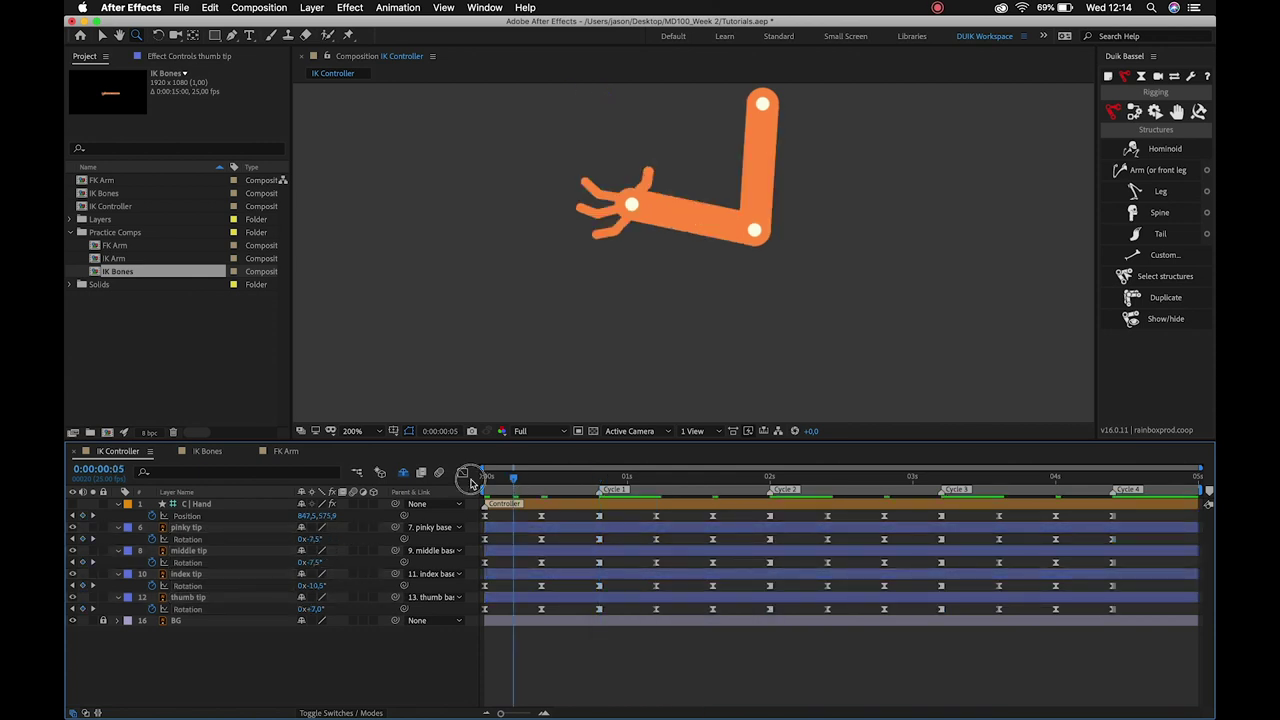
{"action": "left_click", "coordinate": [401, 474]}
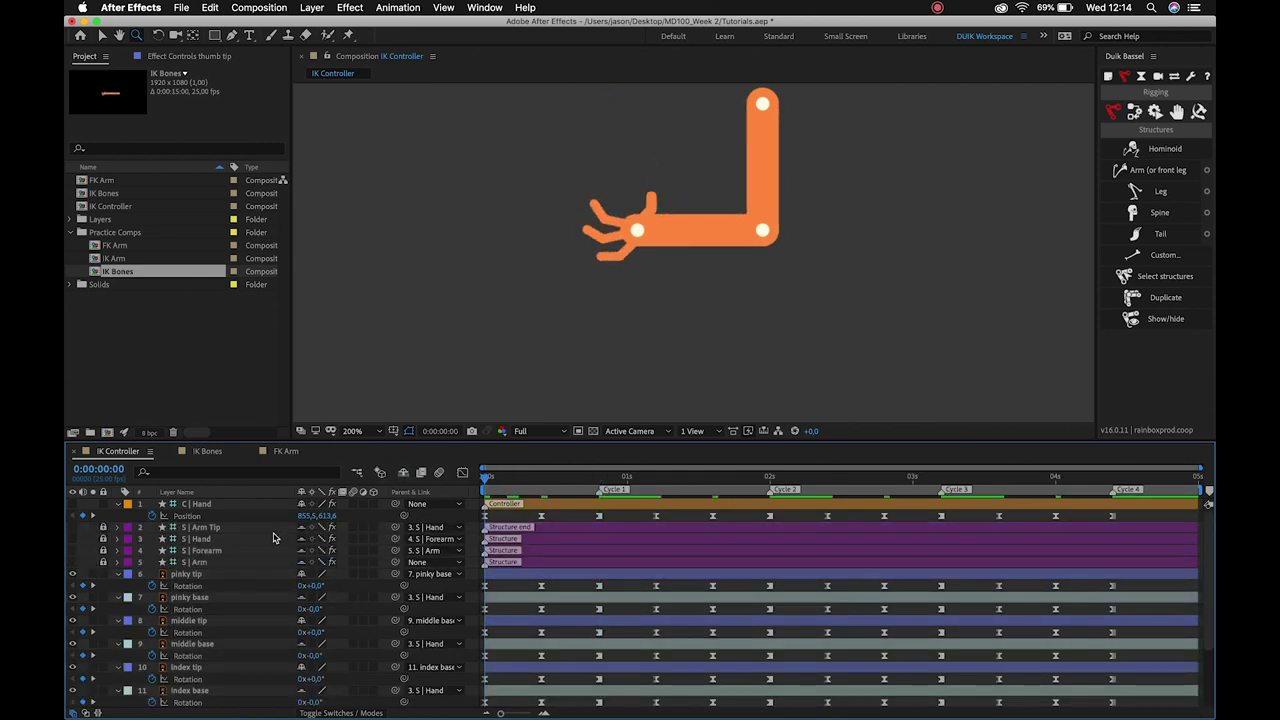
Hide the shy rig layers and enlarge the timeline so every finger layer shows.
{"action": "left_click", "coordinate": [190, 597]}
{"action": "scroll", "coordinate": [225, 600], "scroll_direction": "down", "scroll_amount": 5}
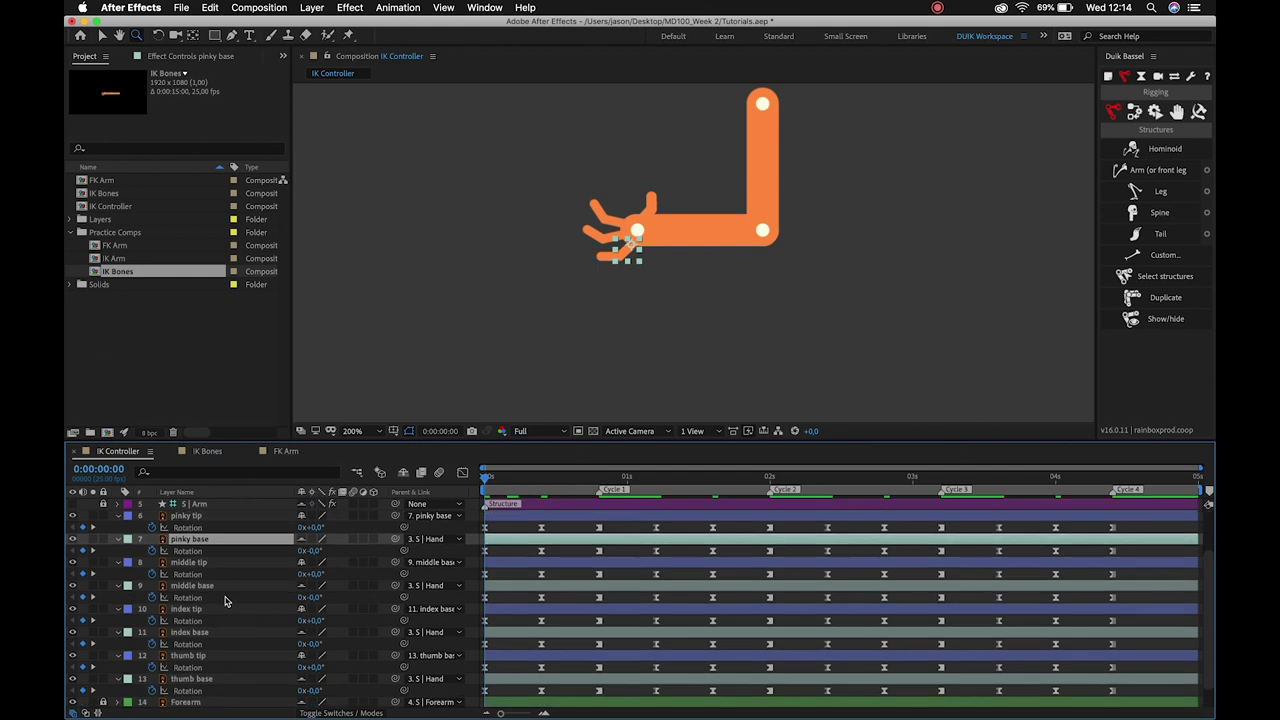
{"action": "left_click", "coordinate": [190, 654], "text": "shift"}
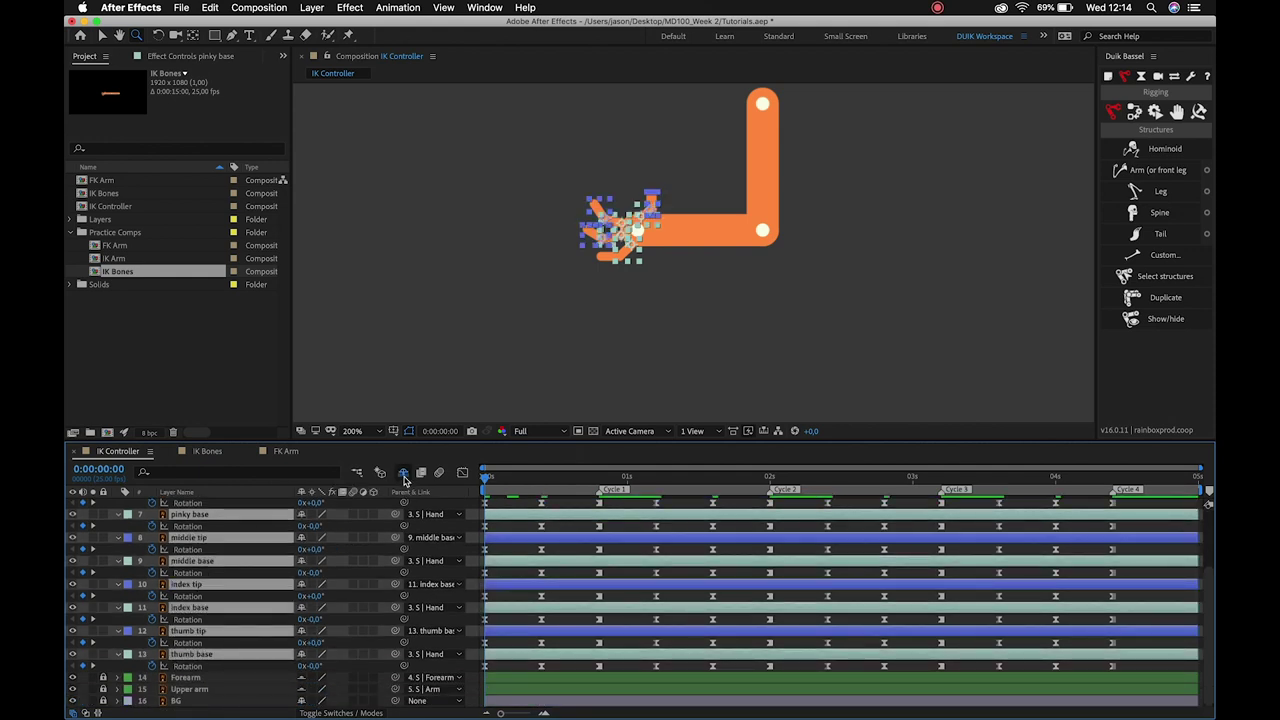
{"action": "left_click", "coordinate": [404, 474]}
{"action": "scroll", "coordinate": [524, 638], "scroll_direction": "up", "scroll_amount": 1}
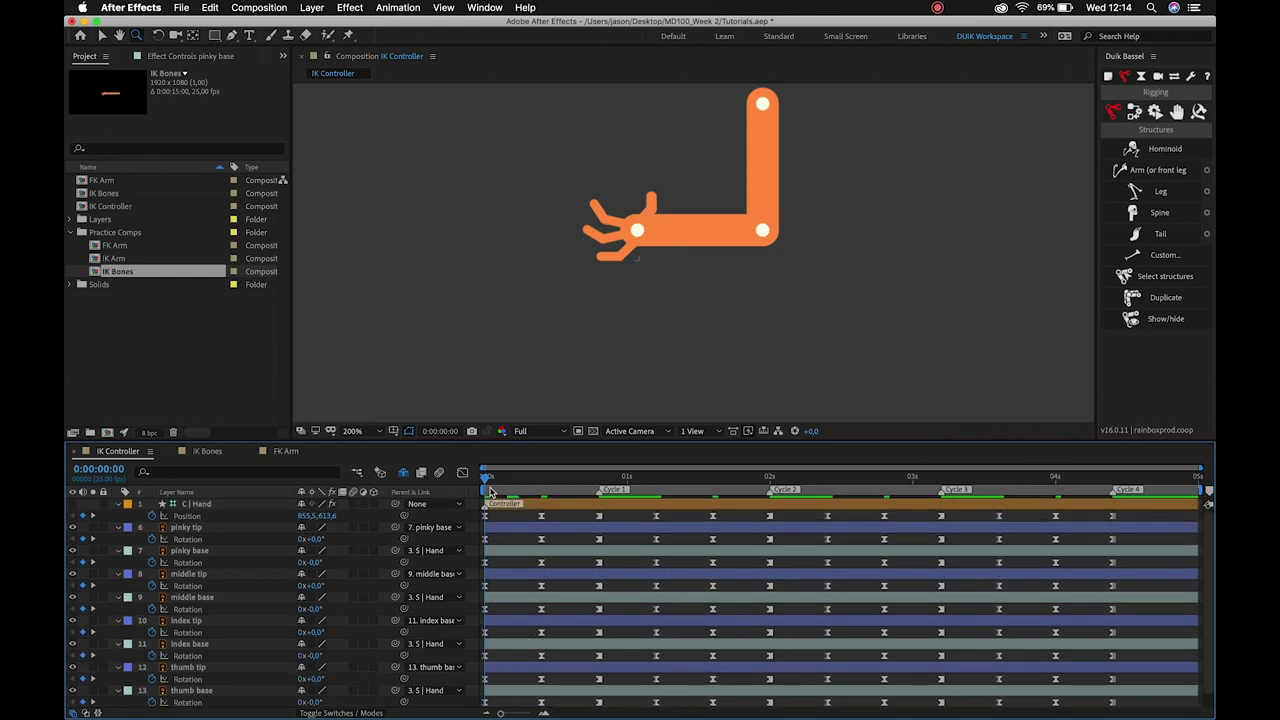
{"action": "left_click_drag", "start_coordinate": [474, 440], "coordinate": [474, 330]}
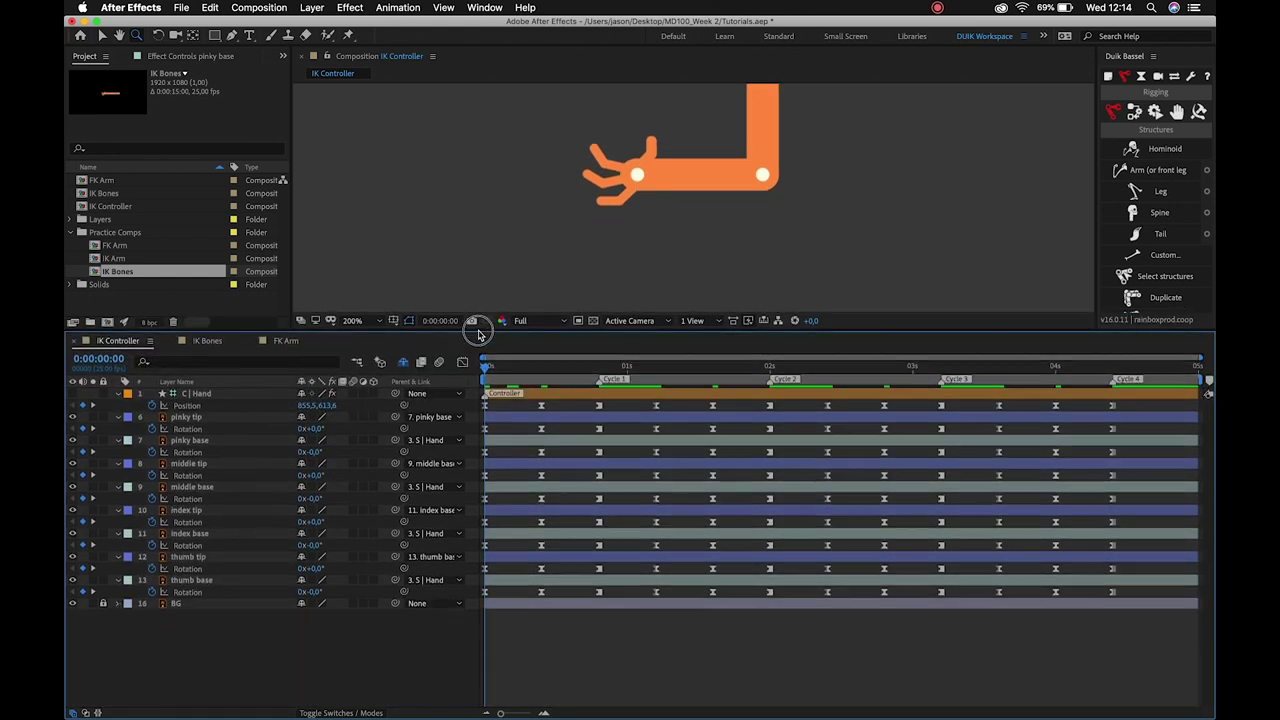
Preview the arm animation with the viewer zoomed out to 100%.
{"action": "key", "text": "space"}
{"action": "key", "text": "space"}
{"action": "left_click", "coordinate": [597, 197], "text": "alt"}
{"action": "key", "text": "v"}
{"action": "key", "text": "space"}
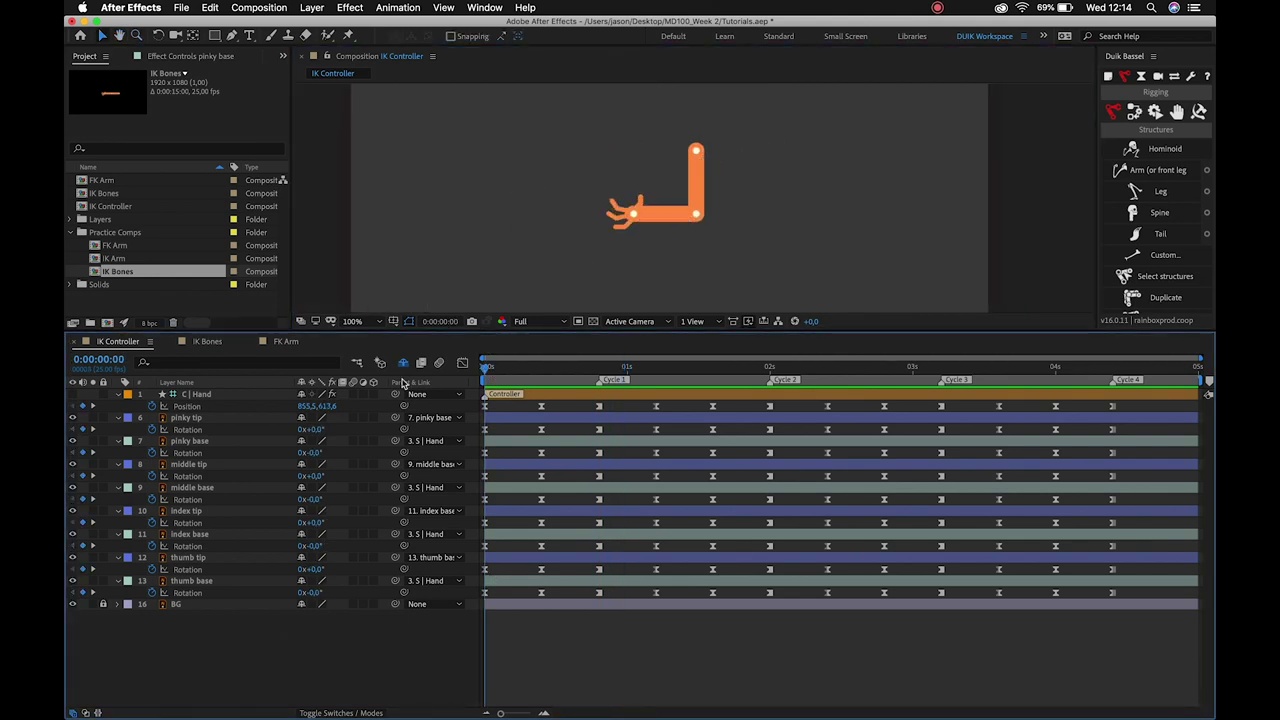
{"action": "key", "text": "space"}
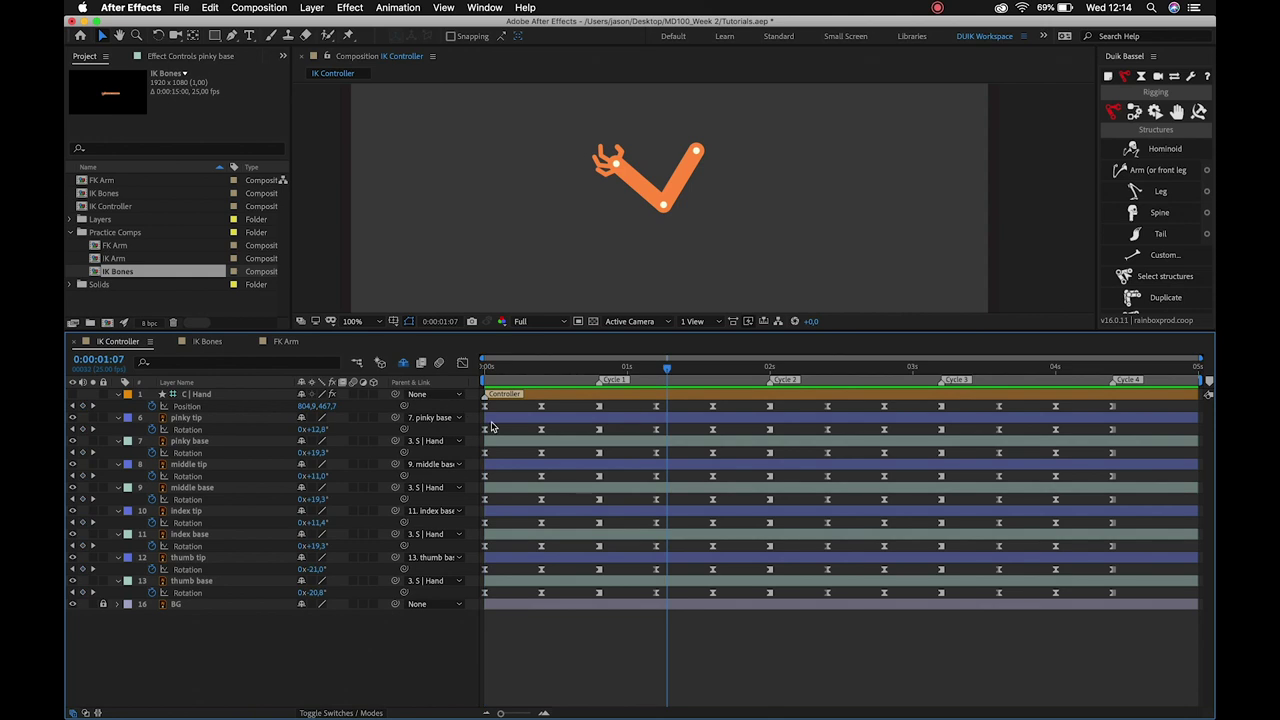
Lock the pinky, middle, index and thumb base layers, then select each tip's first rotation key.
{"action": "left_click", "coordinate": [205, 418]}
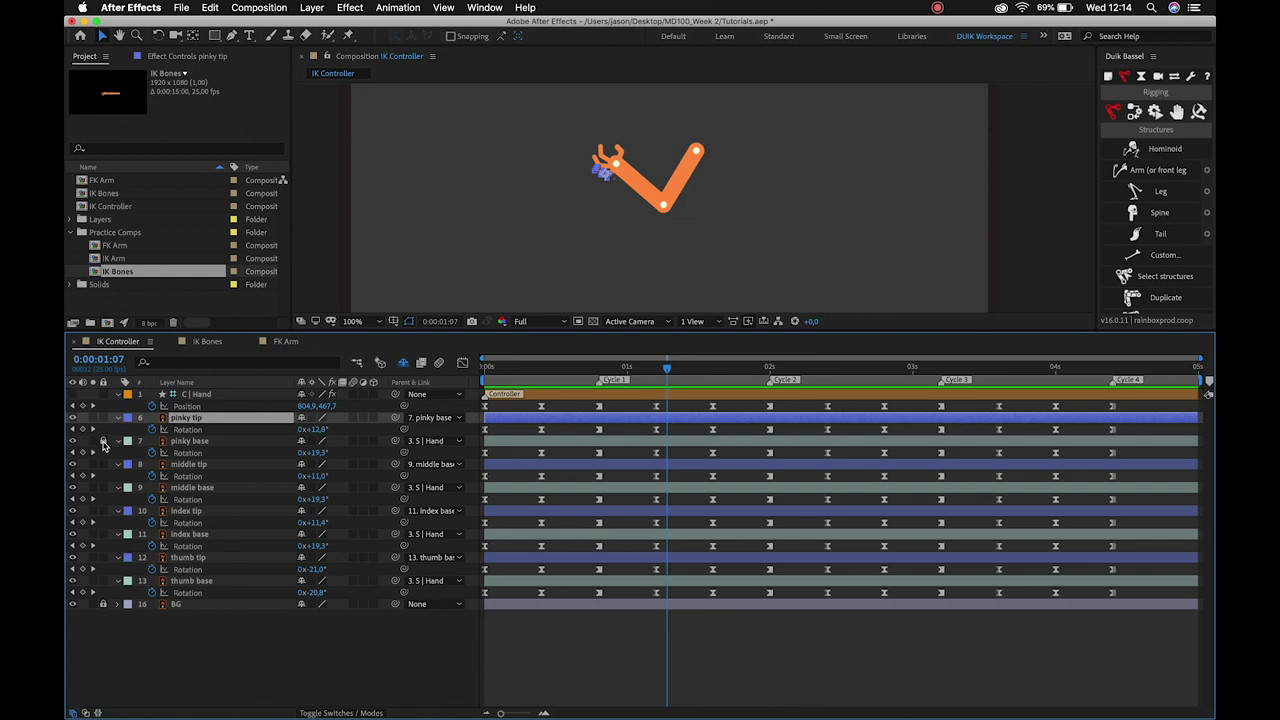
{"action": "right_click", "coordinate": [130, 446]}
{"action": "left_click", "coordinate": [177, 649]}
{"action": "left_click", "coordinate": [129, 537]}
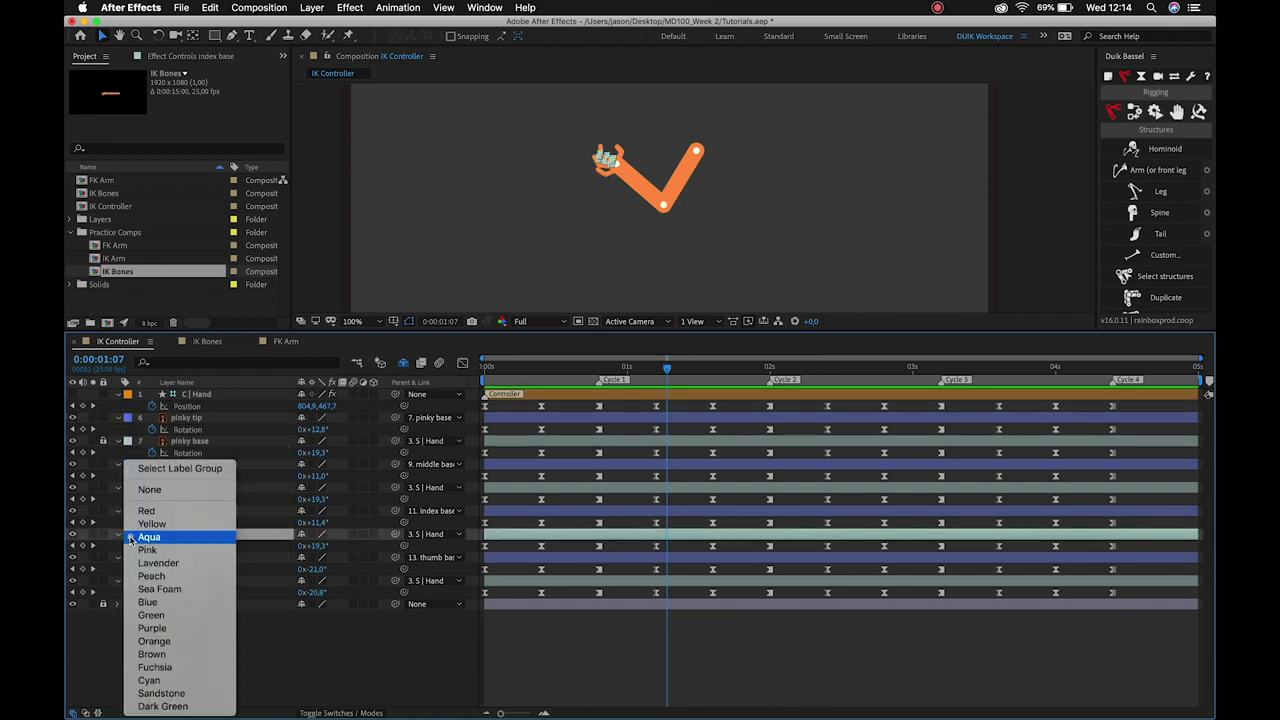
{"action": "left_click", "coordinate": [127, 467]}
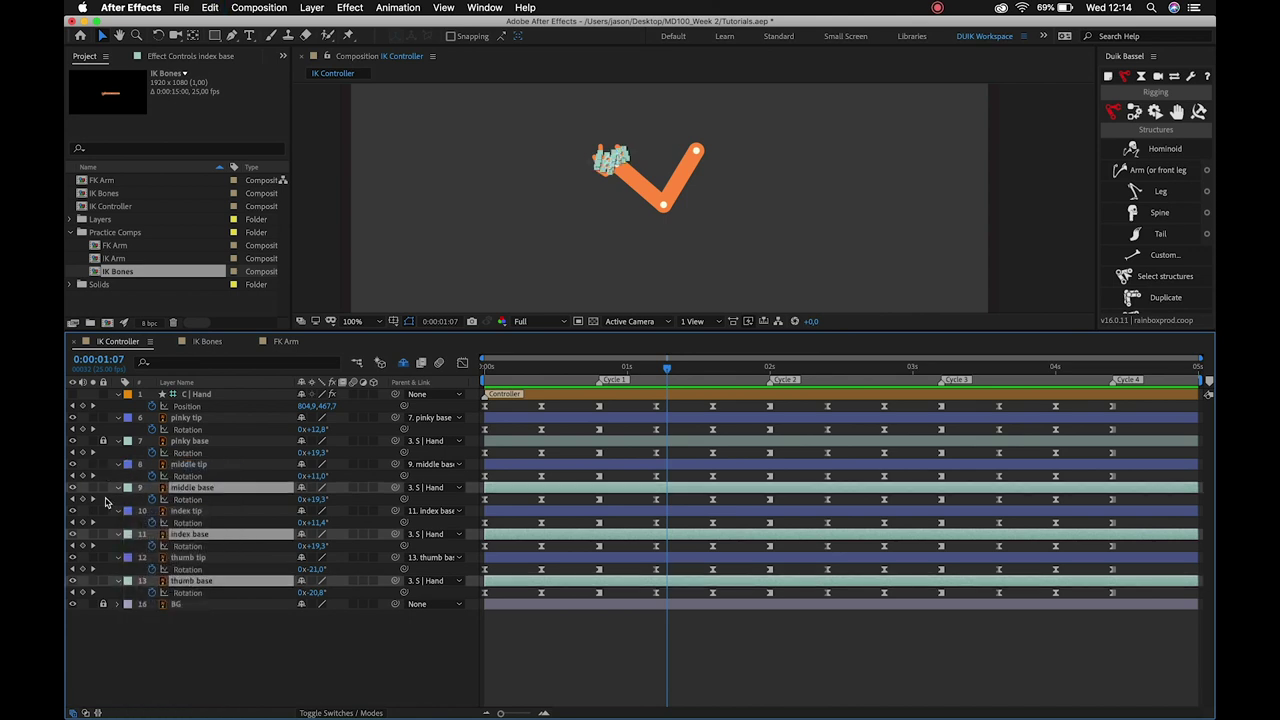
{"action": "left_click", "coordinate": [104, 488]}
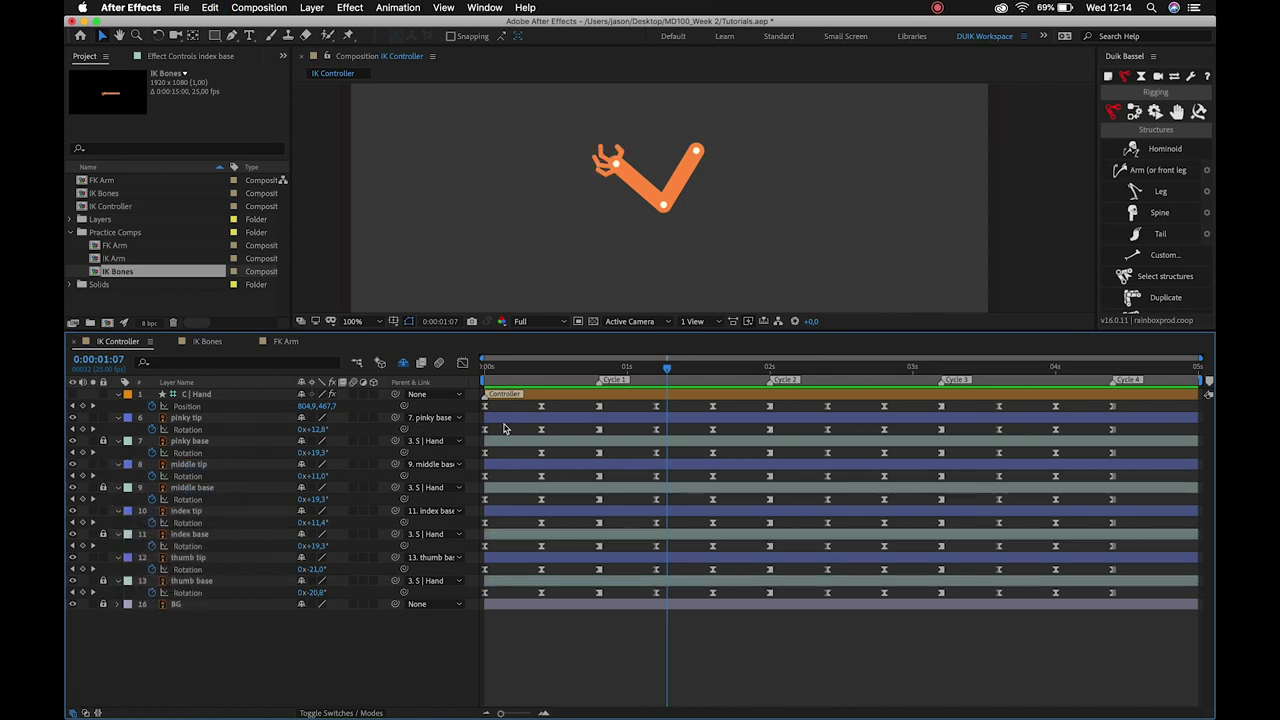
{"action": "left_click_drag", "start_coordinate": [504, 428], "coordinate": [476, 608]}
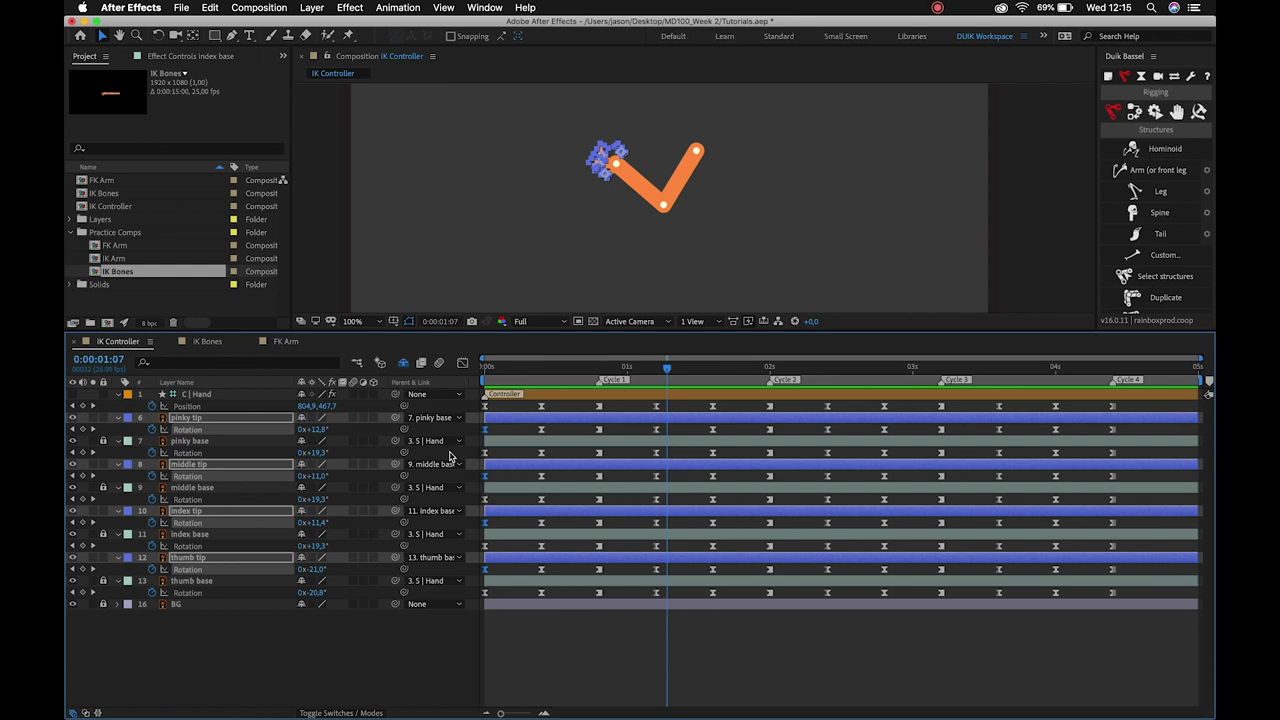
In the Graph Editor, widen the first finger keys' easing and sharpen the cycle 3 peaks.
{"action": "left_click", "coordinate": [462, 364]}
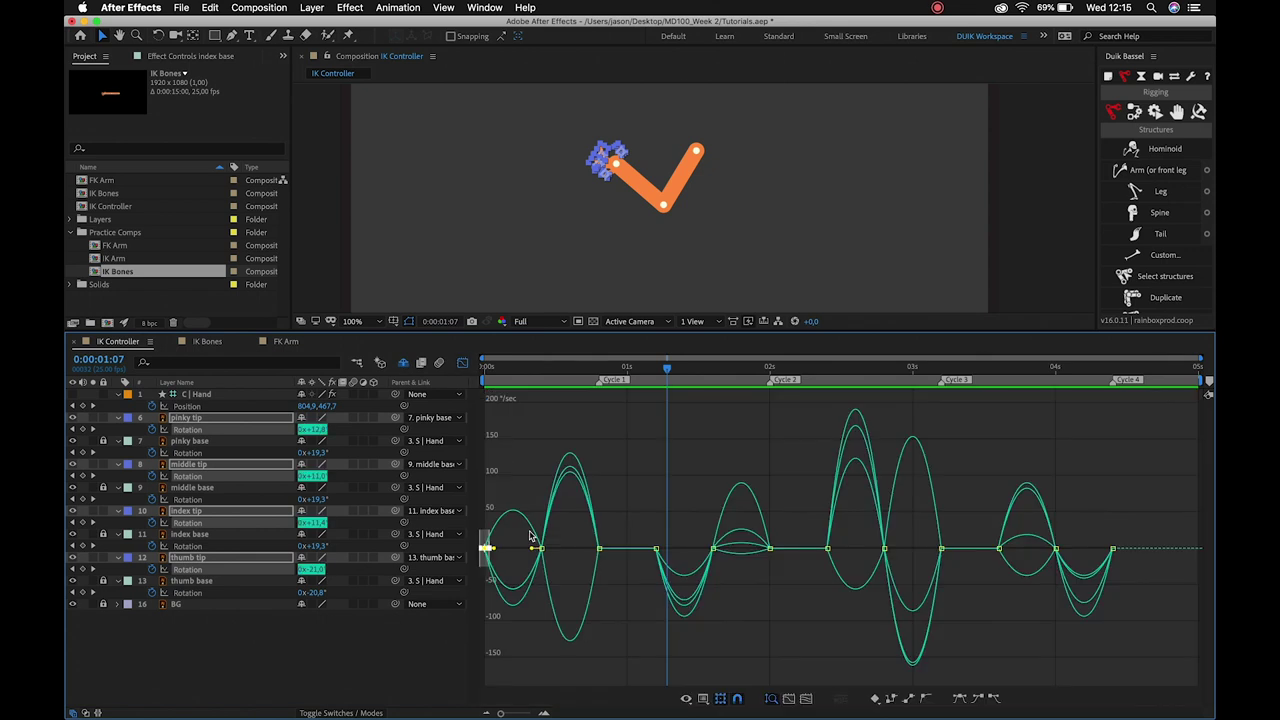
{"action": "mouse_move", "coordinate": [490, 549]}
{"action": "left_mouse_down"}
{"action": "mouse_move", "coordinate": [600, 556]}
{"action": "mouse_move", "coordinate": [578, 551]}
{"action": "mouse_move", "coordinate": [680, 540]}
{"action": "left_mouse_up"}
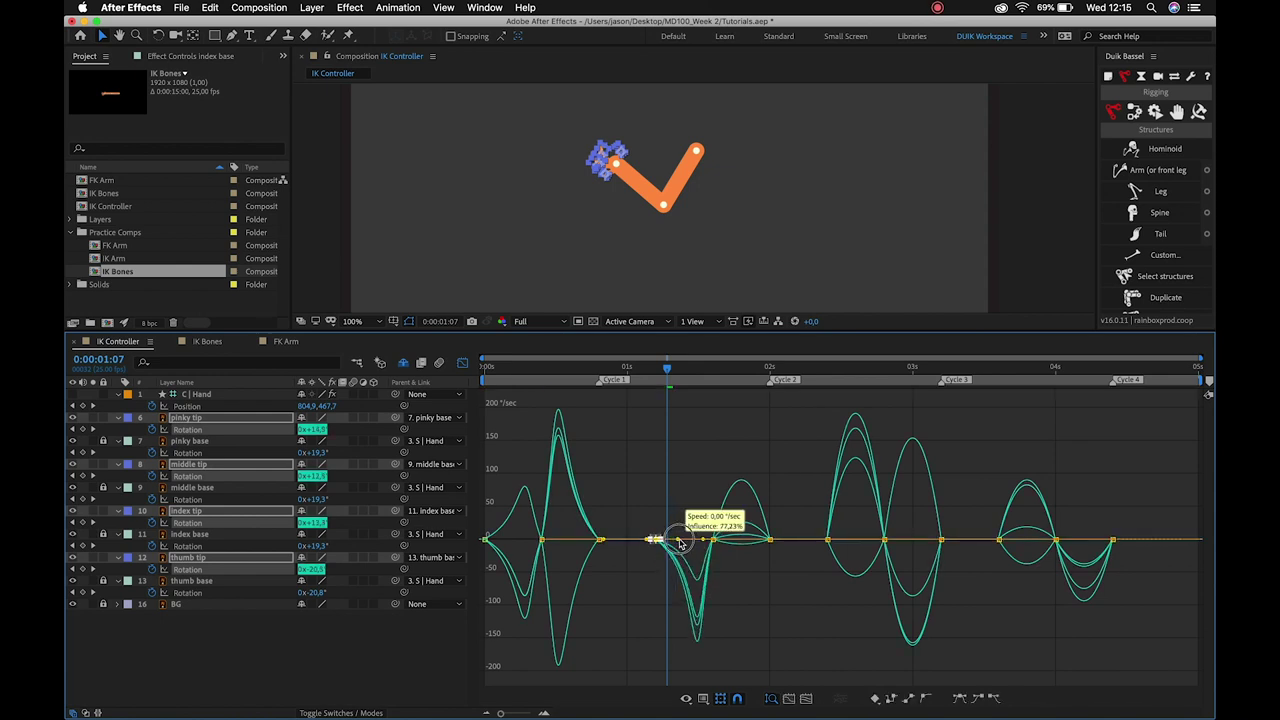
{"action": "left_click", "coordinate": [768, 541]}
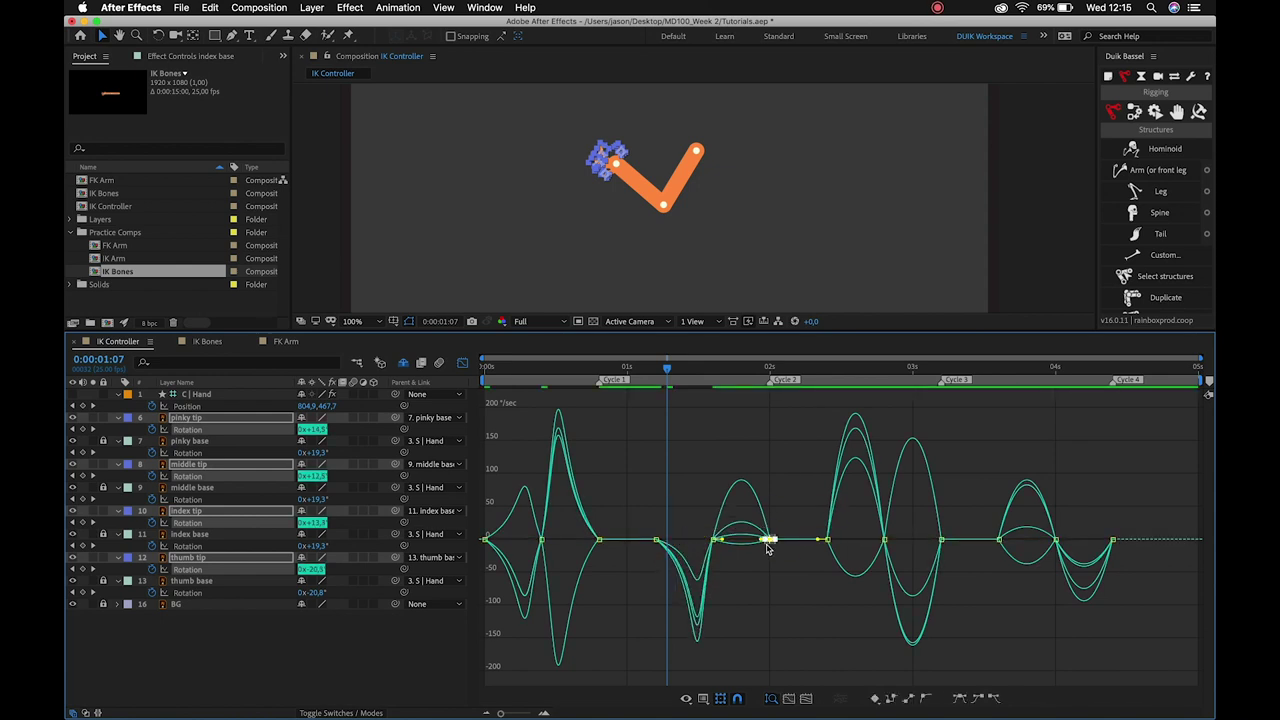
{"action": "left_click_drag", "start_coordinate": [762, 541], "coordinate": [745, 541]}
{"action": "left_click", "coordinate": [826, 540]}
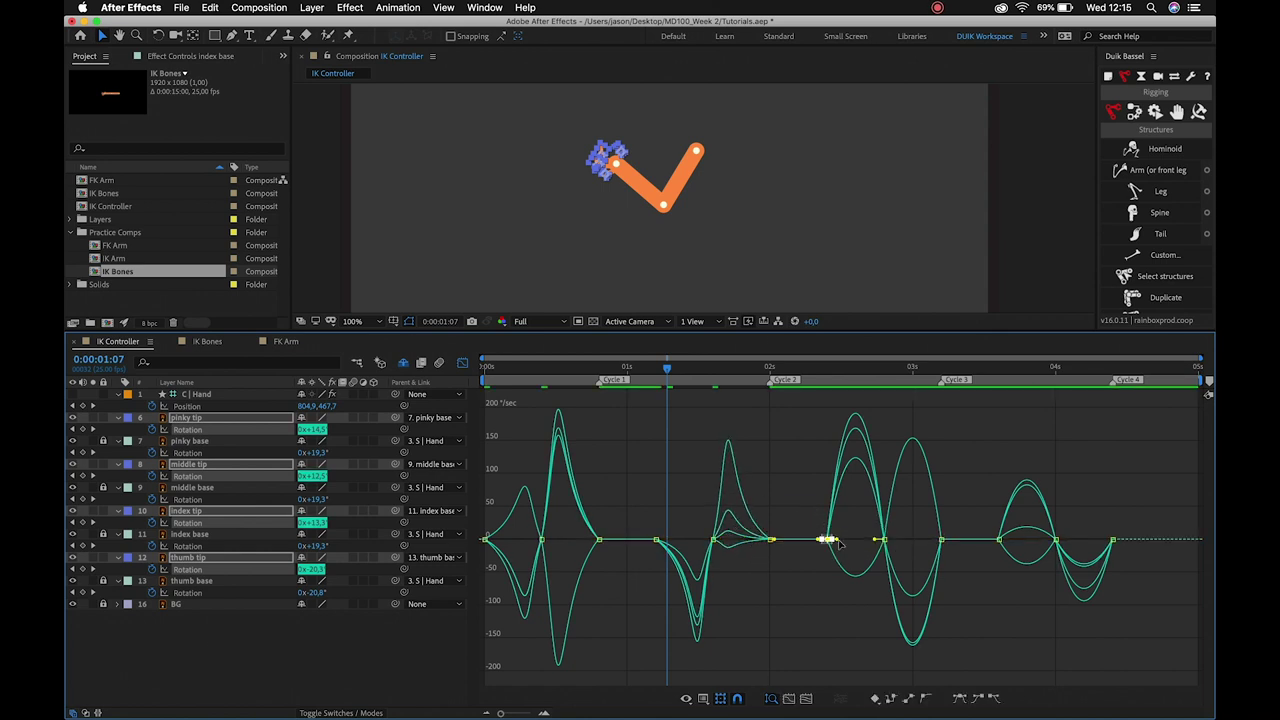
{"action": "left_click_drag", "start_coordinate": [840, 542], "coordinate": [872, 541]}
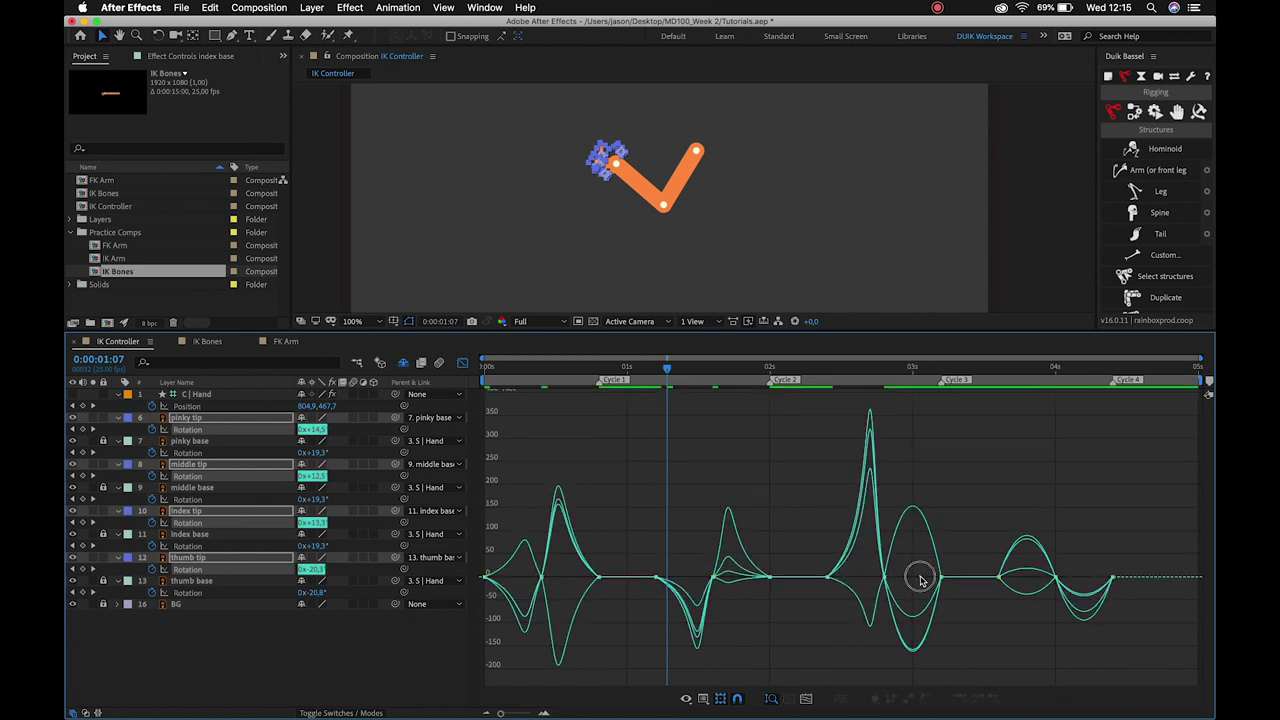
Stretch the final-cycle keyframe's outgoing easing, preview, and return to the layer bar view.
{"action": "mouse_move", "coordinate": [921, 580]}
{"action": "left_mouse_down"}
{"action": "mouse_move", "coordinate": [945, 585]}
{"action": "mouse_move", "coordinate": [920, 580]}
{"action": "left_mouse_up"}
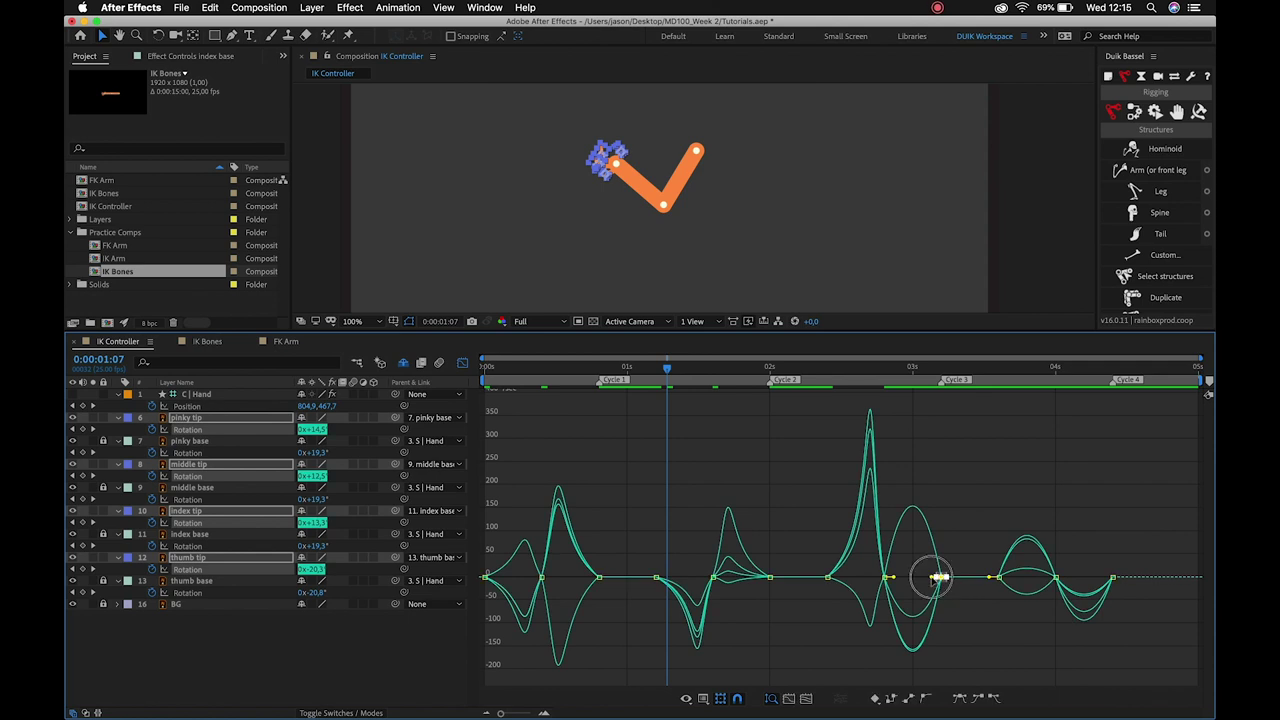
{"action": "left_click", "coordinate": [998, 554]}
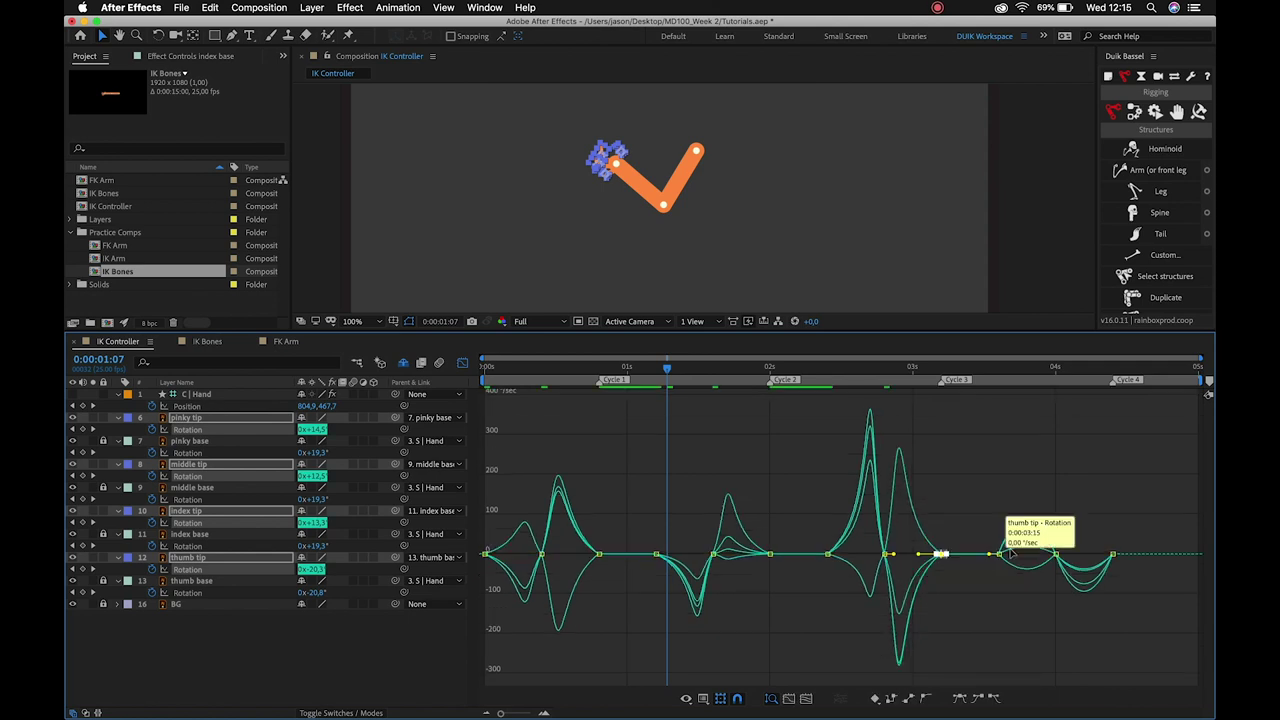
{"action": "left_click_drag", "start_coordinate": [1008, 556], "coordinate": [1020, 558]}
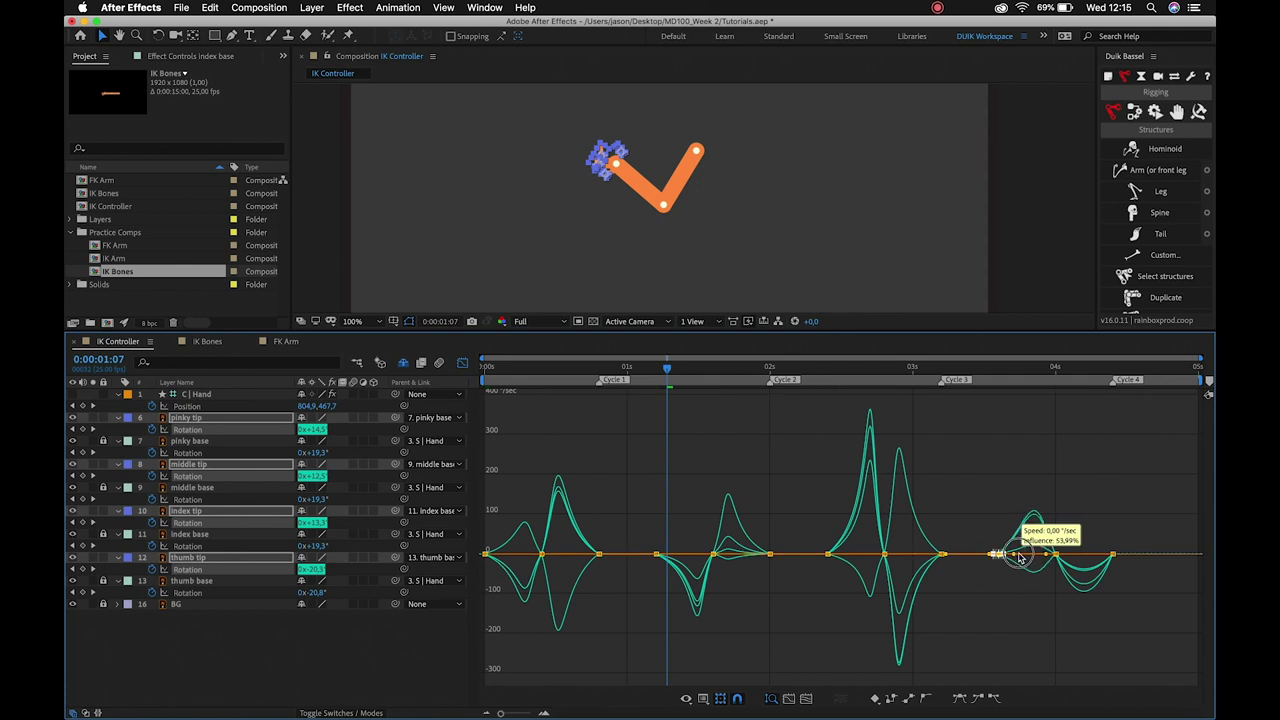
{"action": "mouse_move", "coordinate": [1088, 532]}
{"action": "left_mouse_down"}
{"action": "mouse_move", "coordinate": [1128, 570]}
{"action": "mouse_move", "coordinate": [1096, 556]}
{"action": "left_mouse_up"}
{"action": "key", "text": "space"}
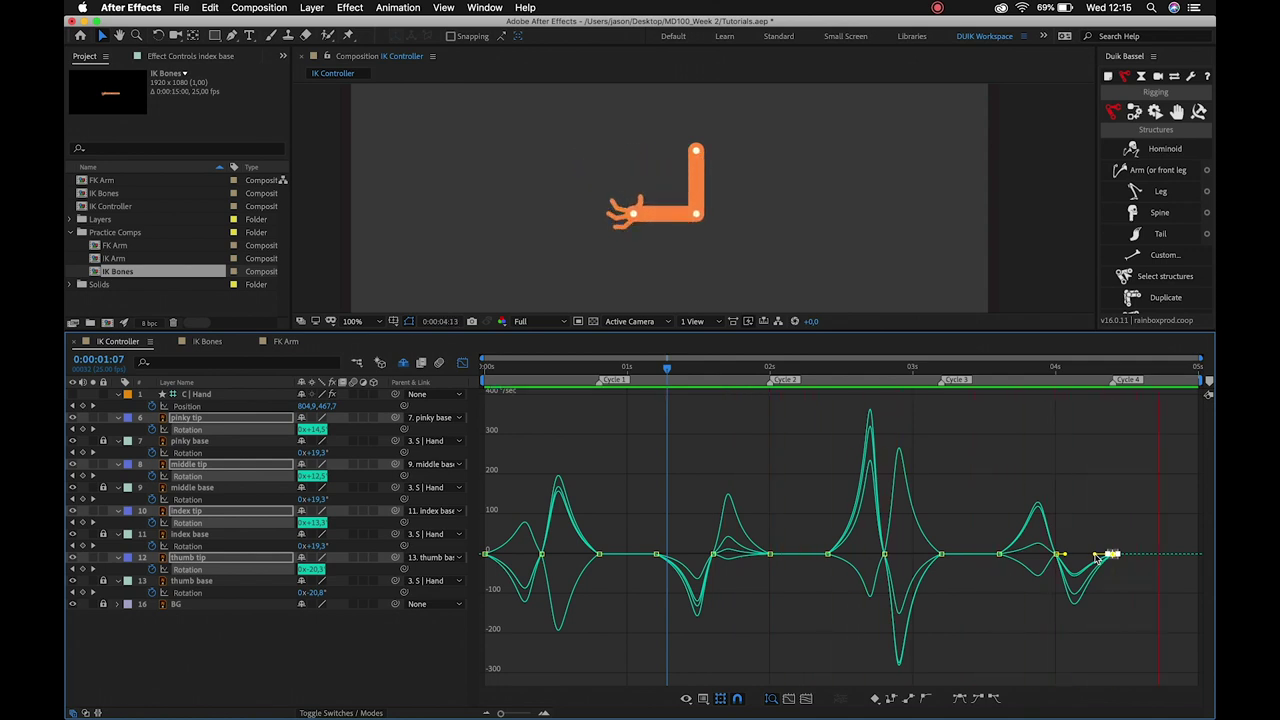
{"action": "key", "text": "space"}
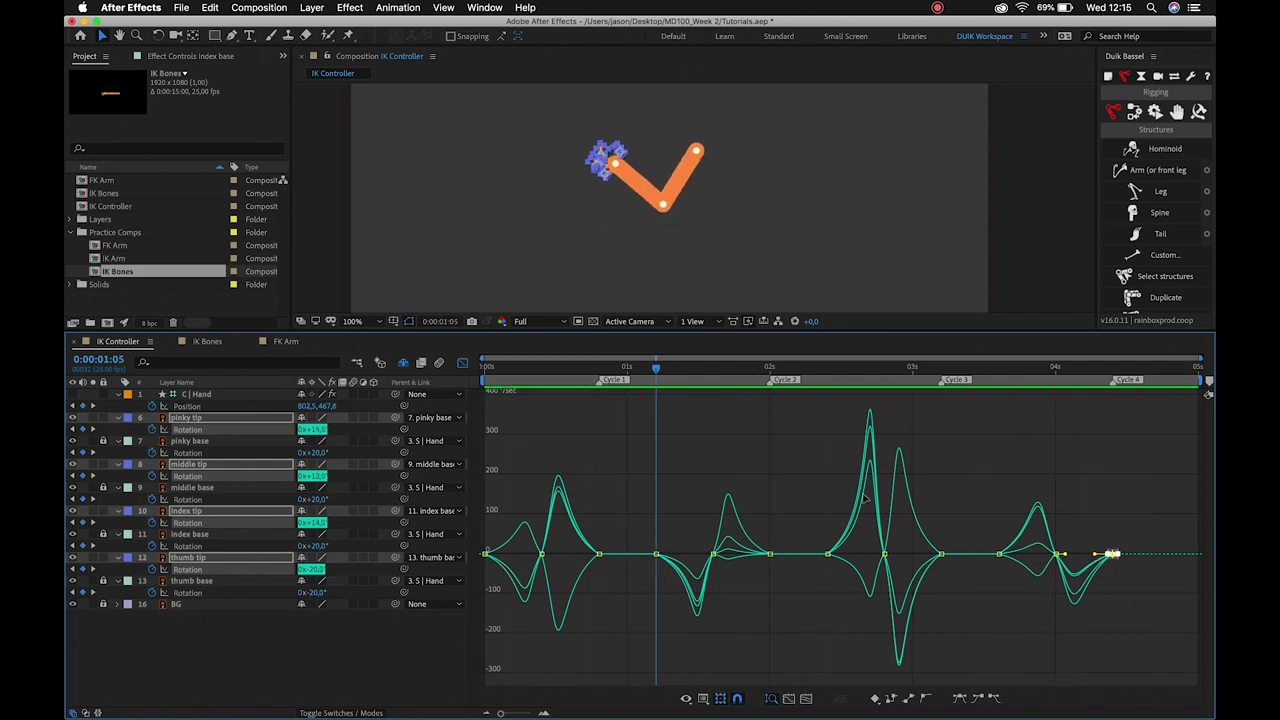
{"action": "left_click", "coordinate": [463, 363]}
{"action": "key", "text": "space"}
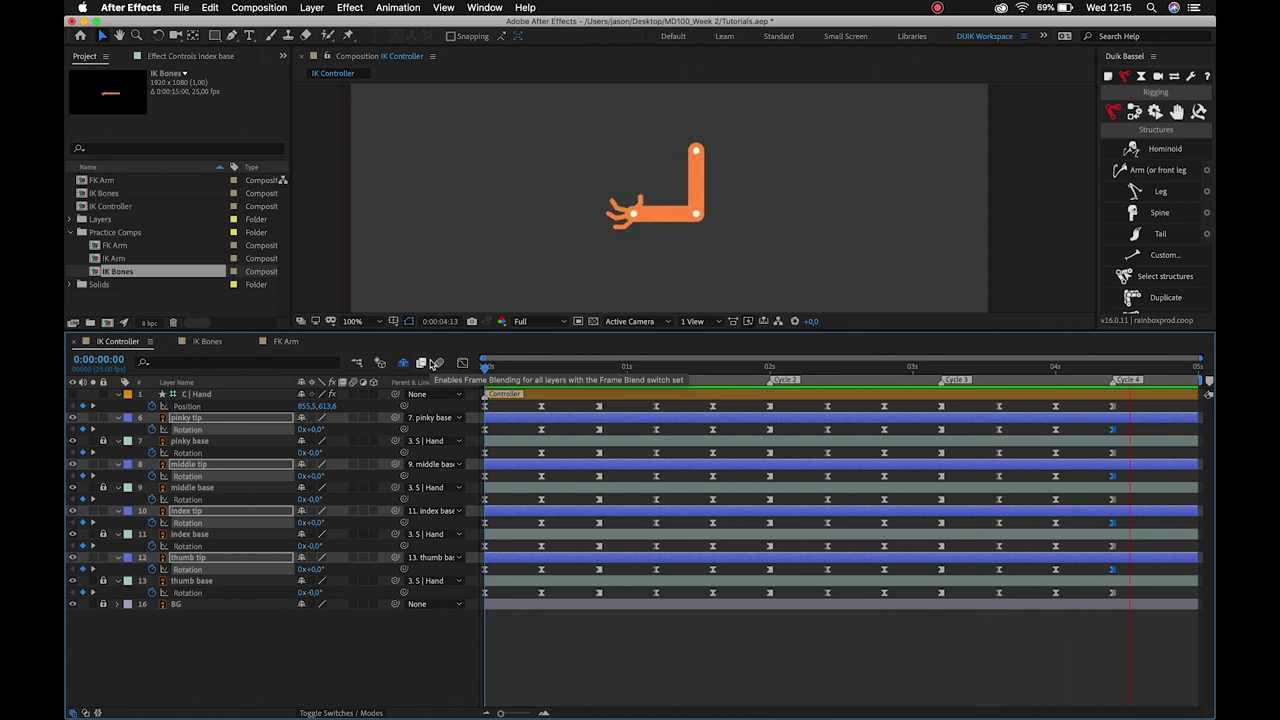
Check the opening arm pose and unlock the four finger base layers.
{"action": "key", "text": "space"}
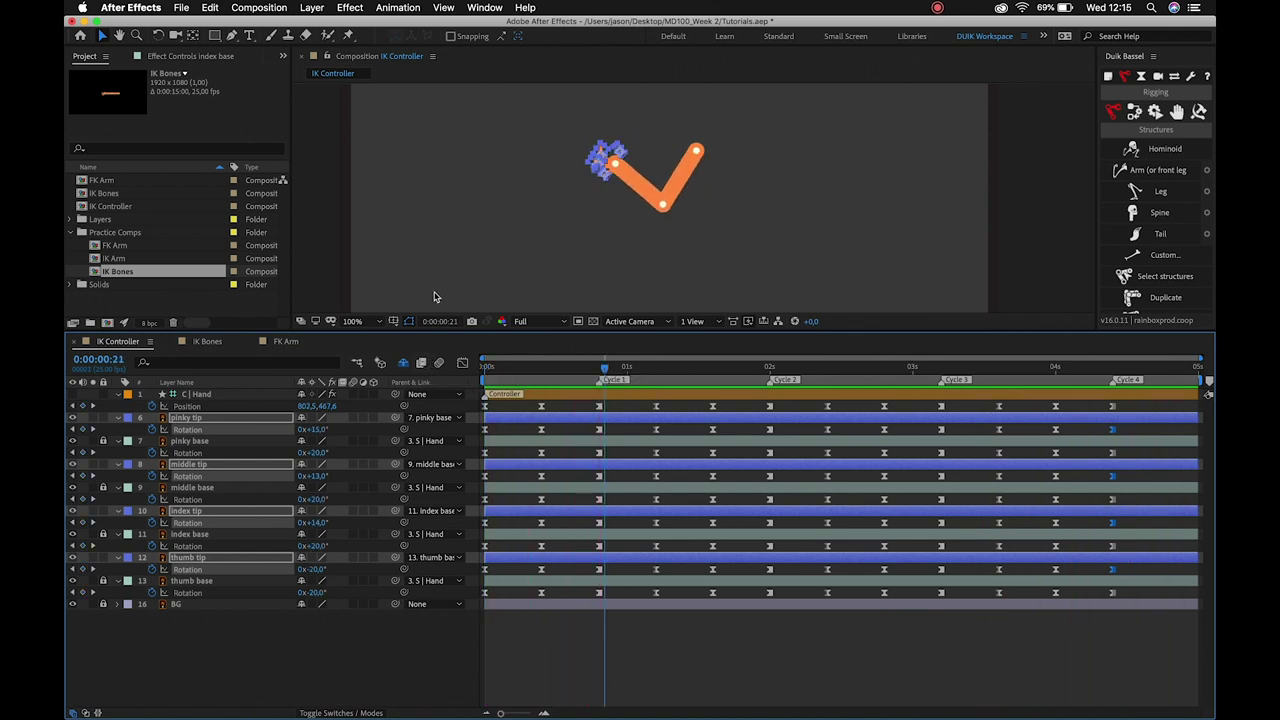
{"action": "left_click", "coordinate": [489, 369]}
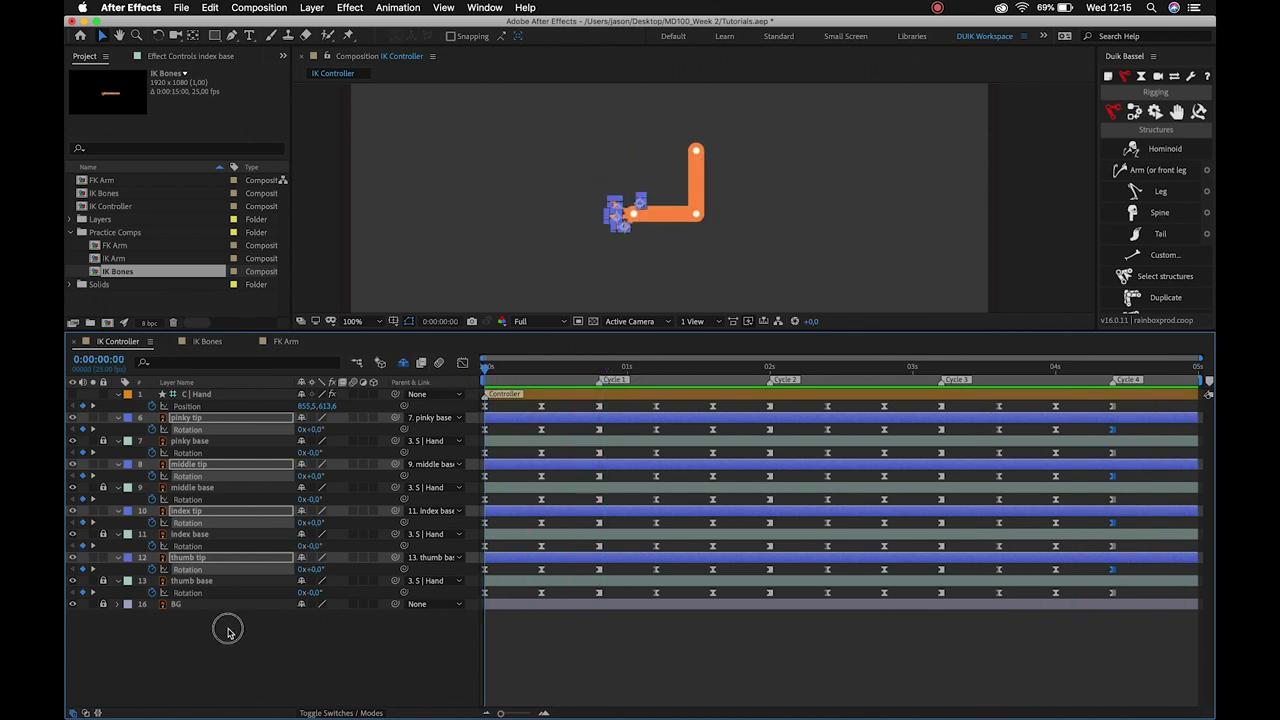
{"action": "left_click", "coordinate": [228, 630]}
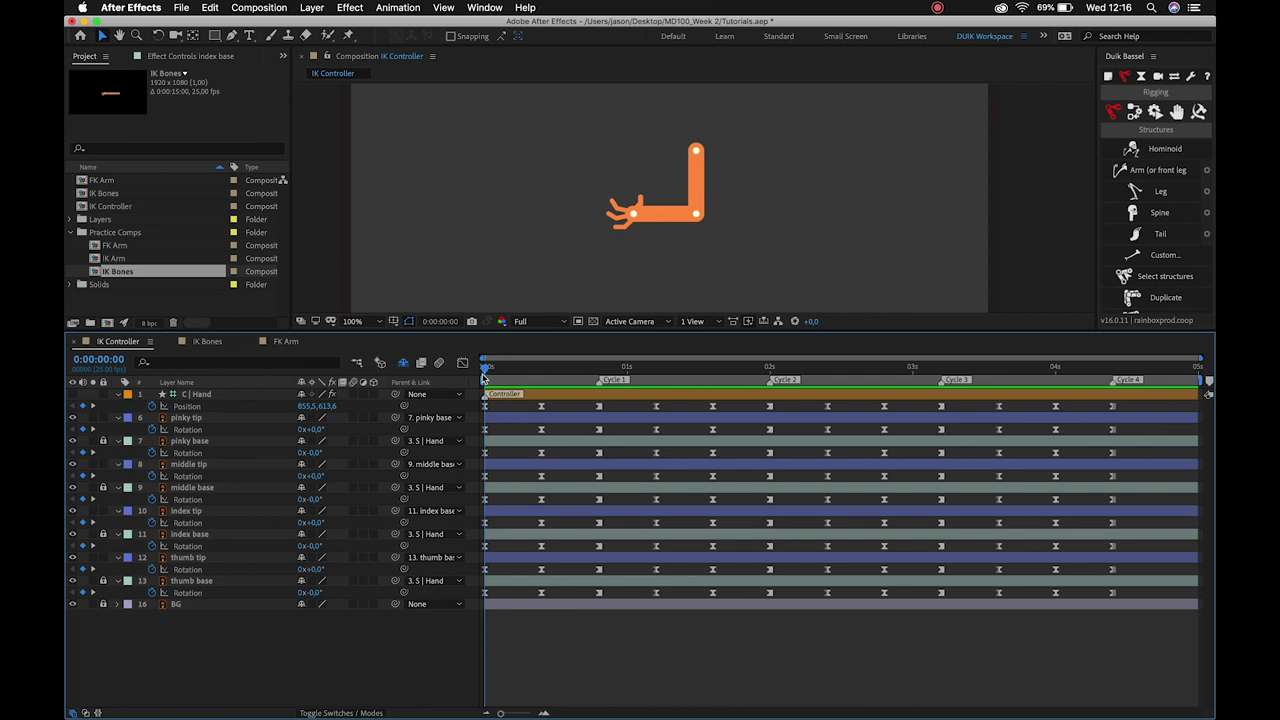
{"action": "mouse_move", "coordinate": [484, 372]}
{"action": "left_mouse_down"}
{"action": "mouse_move", "coordinate": [600, 376]}
{"action": "mouse_move", "coordinate": [489, 358]}
{"action": "left_mouse_up"}
{"action": "left_click_drag", "start_coordinate": [103, 441], "coordinate": [105, 585]}
Shift all finger rotation keyframes two frames later and preview the lagging fingers.
{"action": "left_click", "coordinate": [209, 418]}
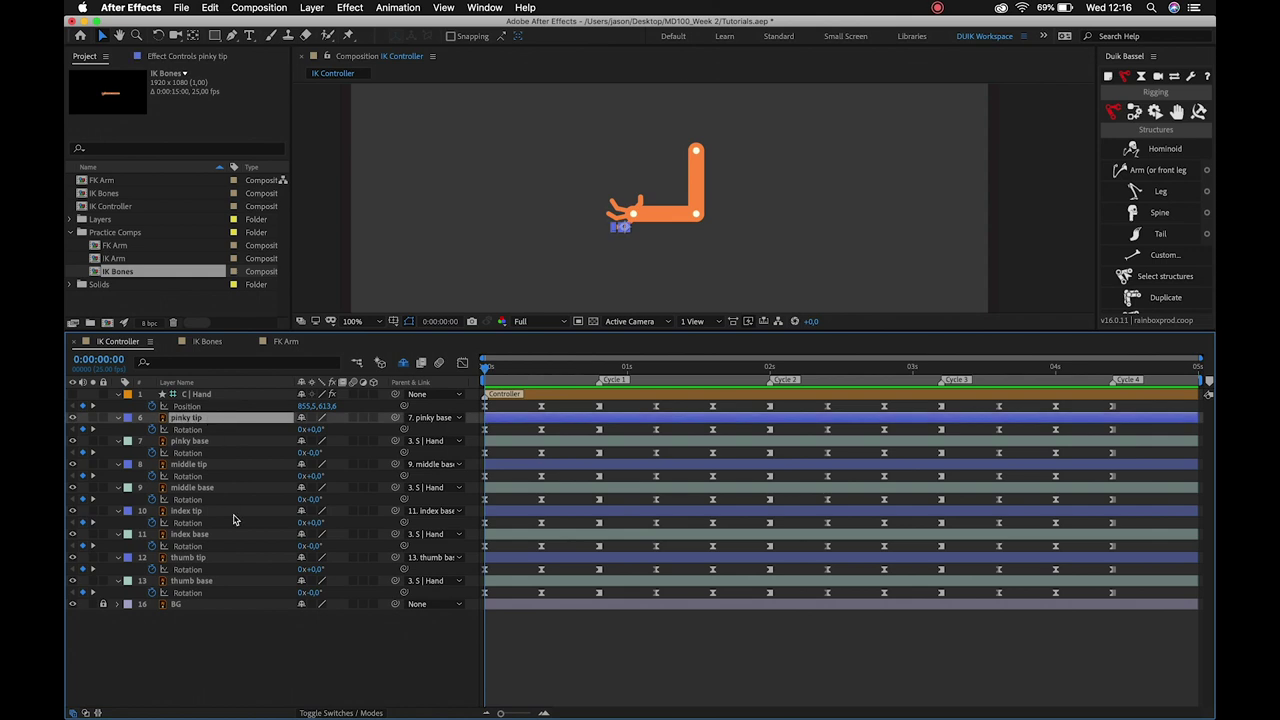
{"action": "left_click", "coordinate": [210, 583], "text": "shift"}
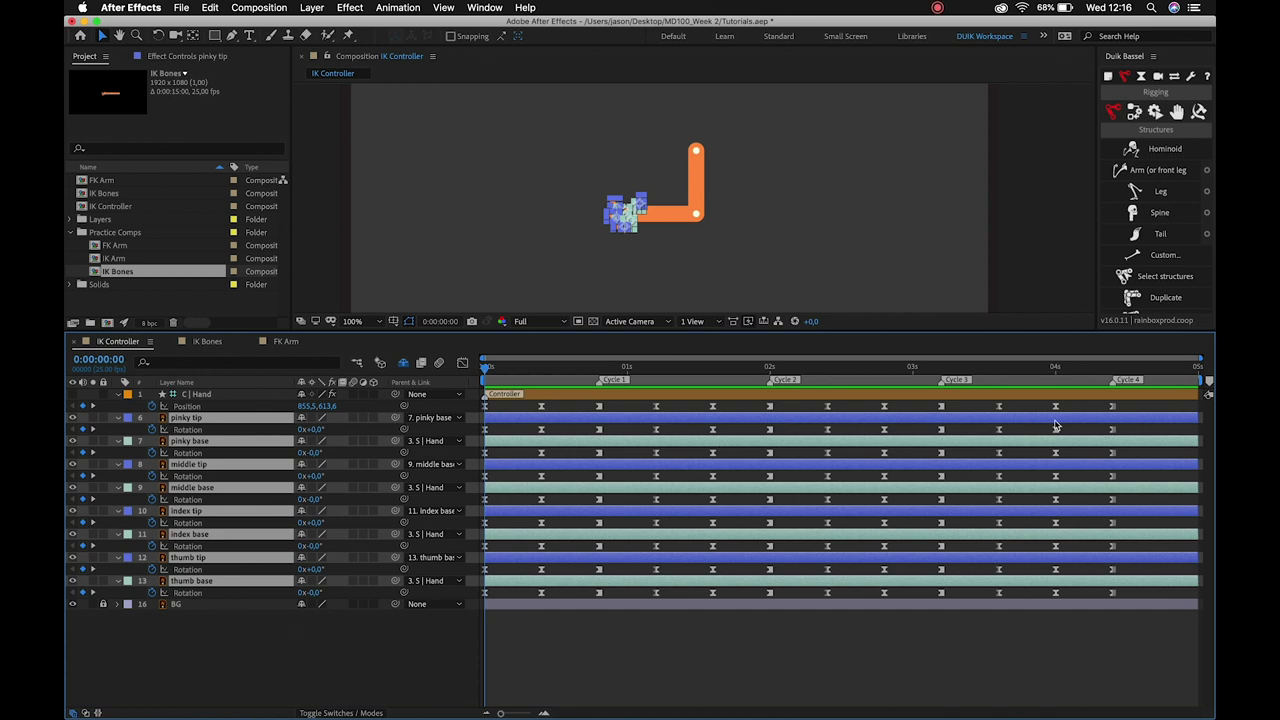
{"action": "left_click_drag", "start_coordinate": [1147, 432], "coordinate": [466, 630]}
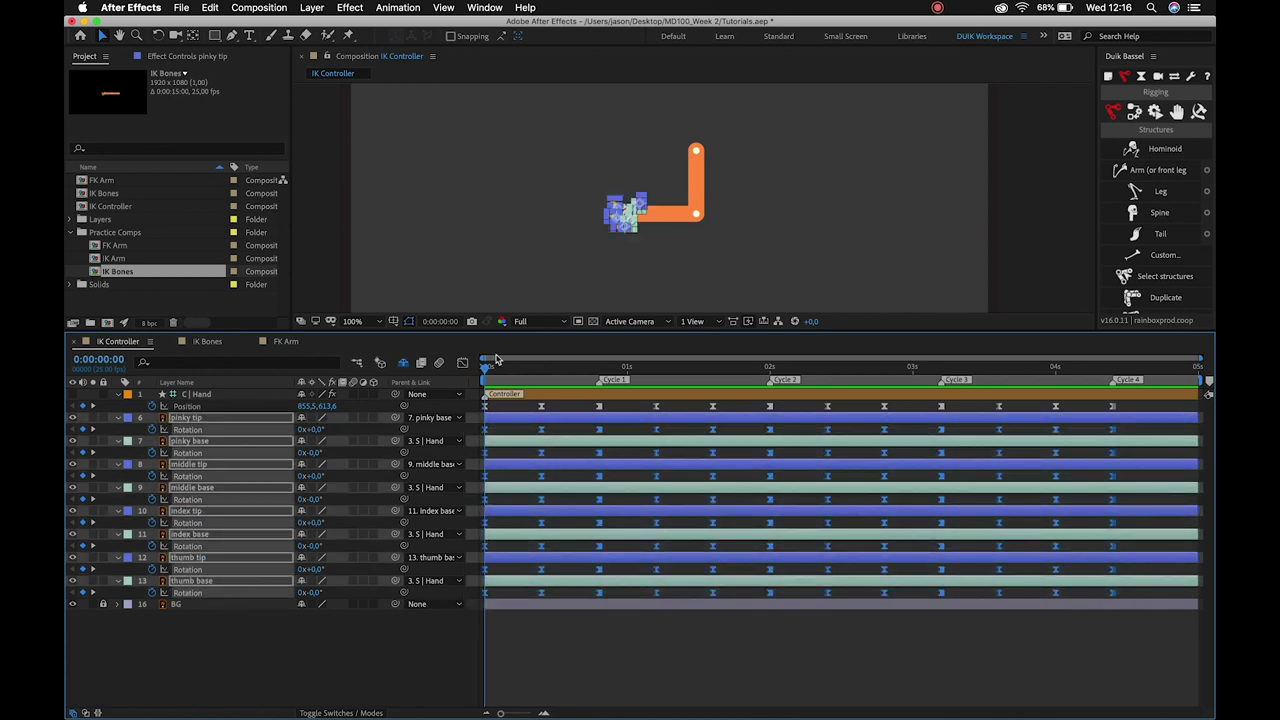
{"action": "mouse_move", "coordinate": [487, 367]}
{"action": "left_mouse_down"}
{"action": "mouse_move", "coordinate": [537, 383]}
{"action": "mouse_move", "coordinate": [481, 379]}
{"action": "left_mouse_up"}
{"action": "left_click_drag", "start_coordinate": [486, 433], "coordinate": [494, 436]}
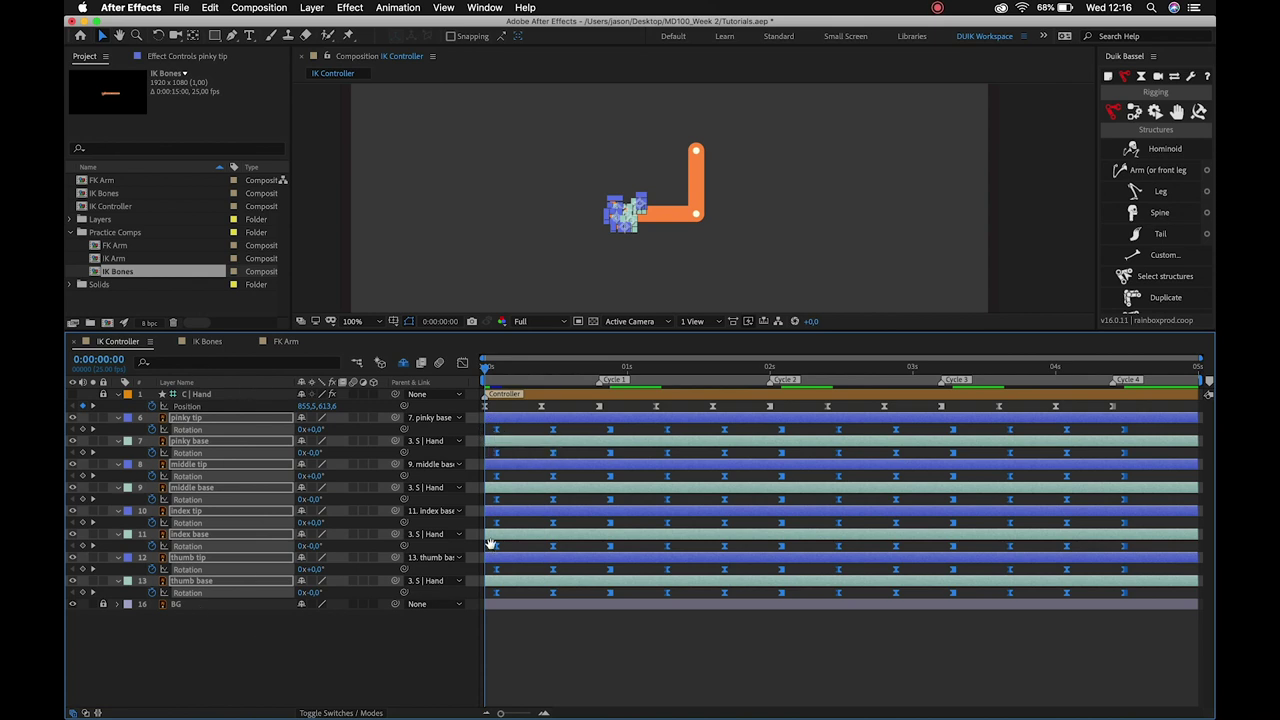
{"action": "key", "text": "space"}
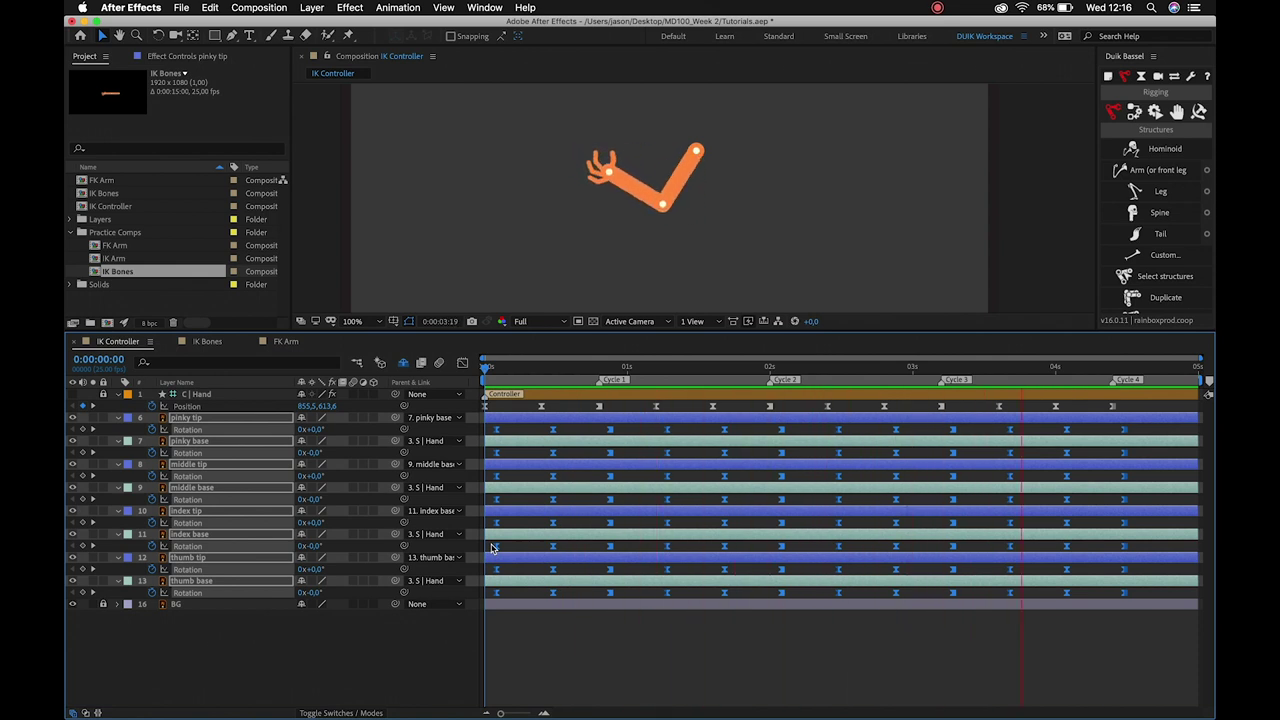
Shift the finger rotation keys one frame earlier and preview from the start.
{"action": "key", "text": "space"}
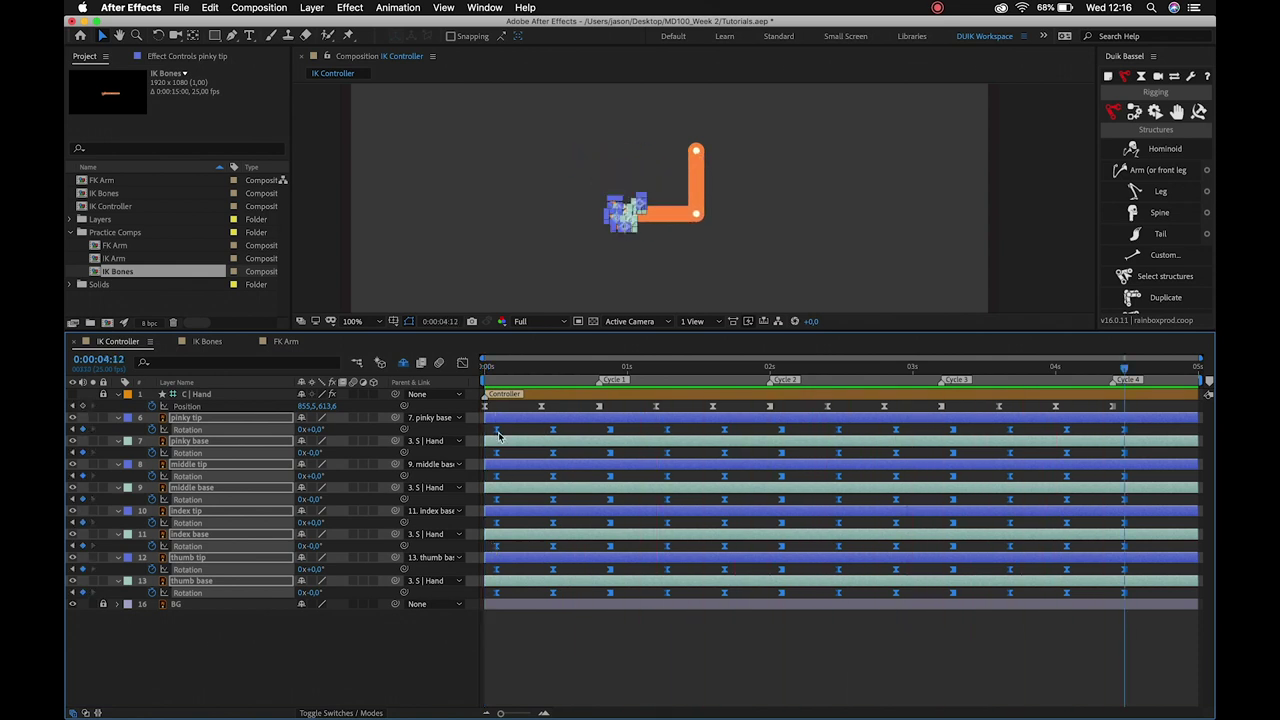
{"action": "left_click_drag", "start_coordinate": [497, 430], "coordinate": [491, 429]}
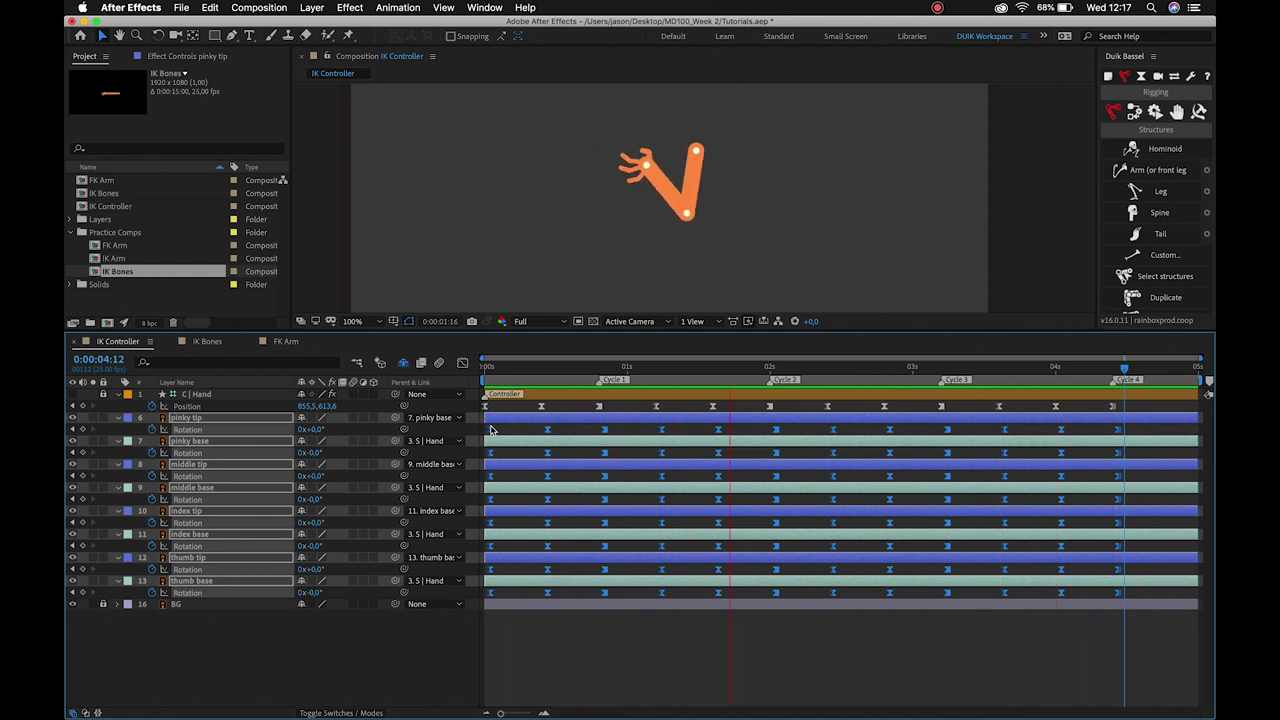
{"action": "left_click", "coordinate": [558, 588]}
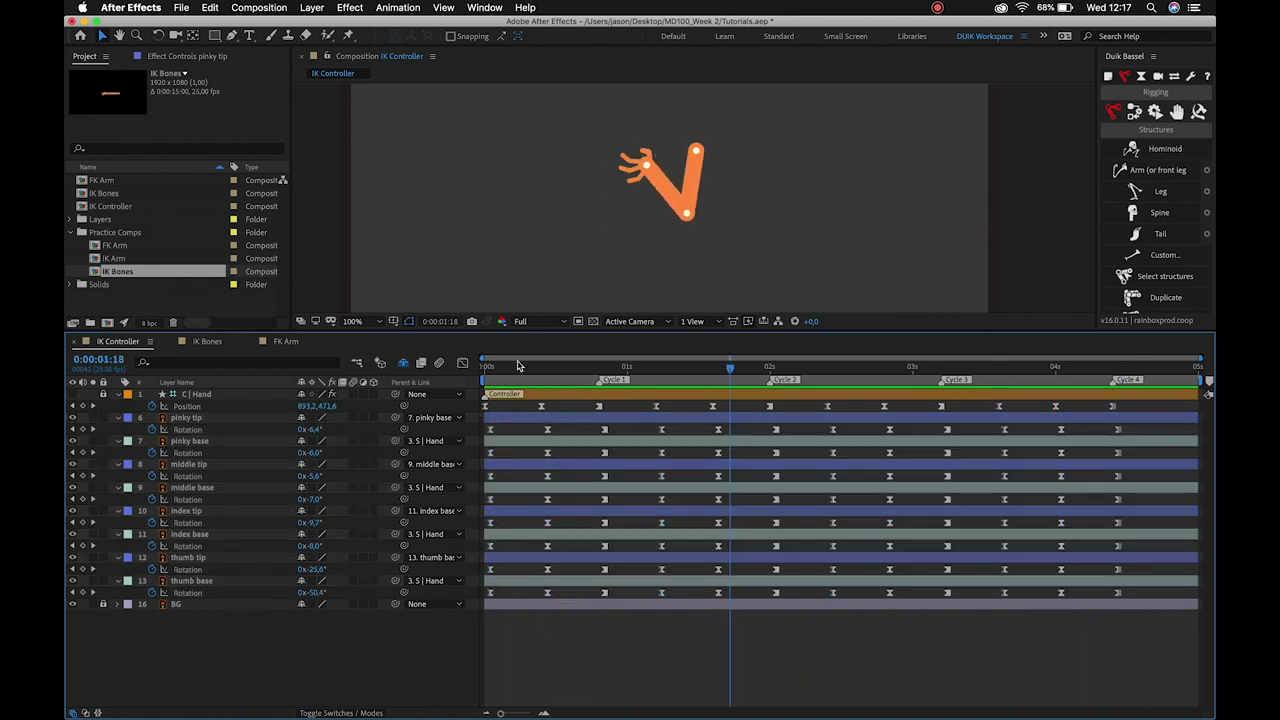
{"action": "left_click", "coordinate": [470, 366]}
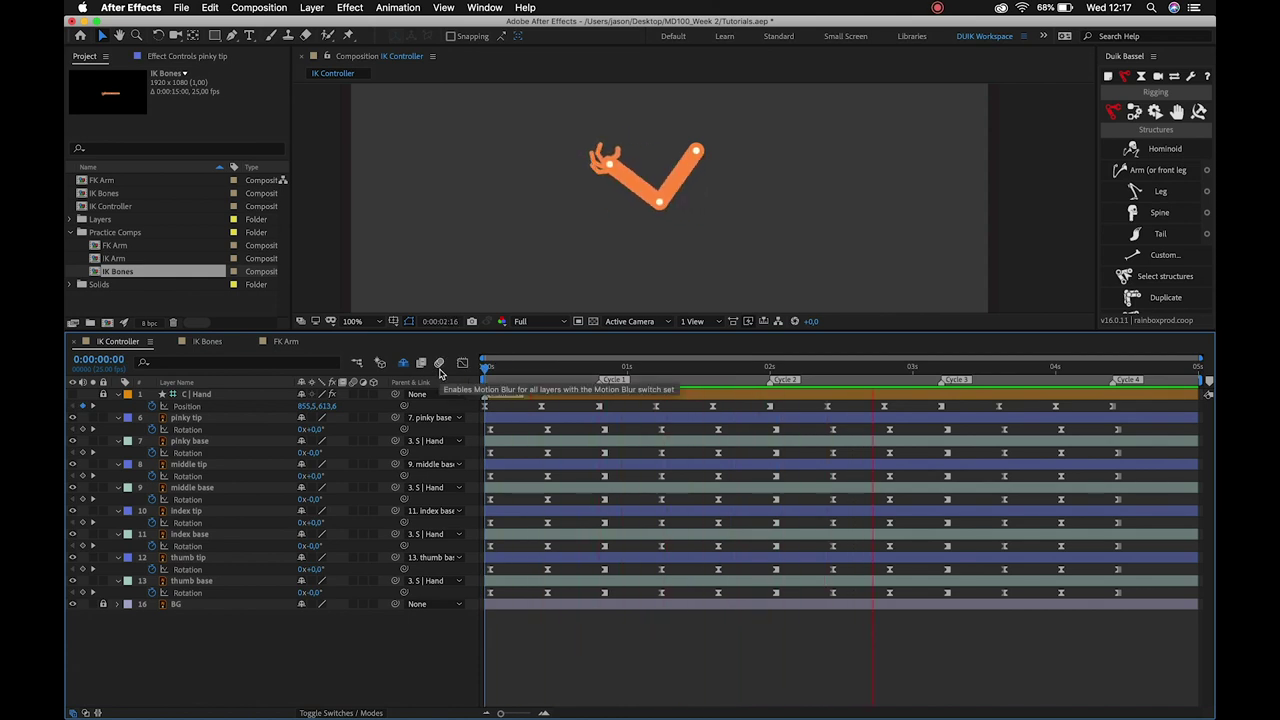
{"action": "key", "text": "space"}
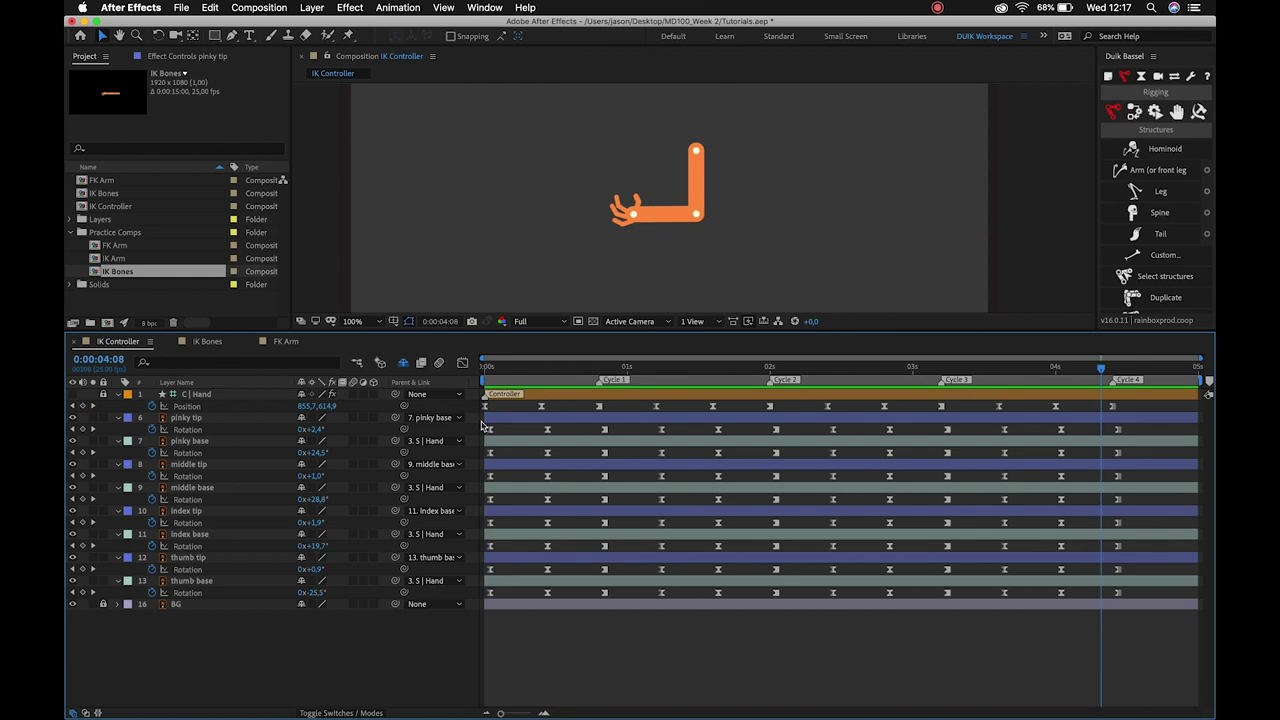
Reselect all finger keyframes, apply F9 Easy Ease, and preview from the beginning.
{"action": "left_click_drag", "start_coordinate": [487, 430], "coordinate": [1148, 635]}
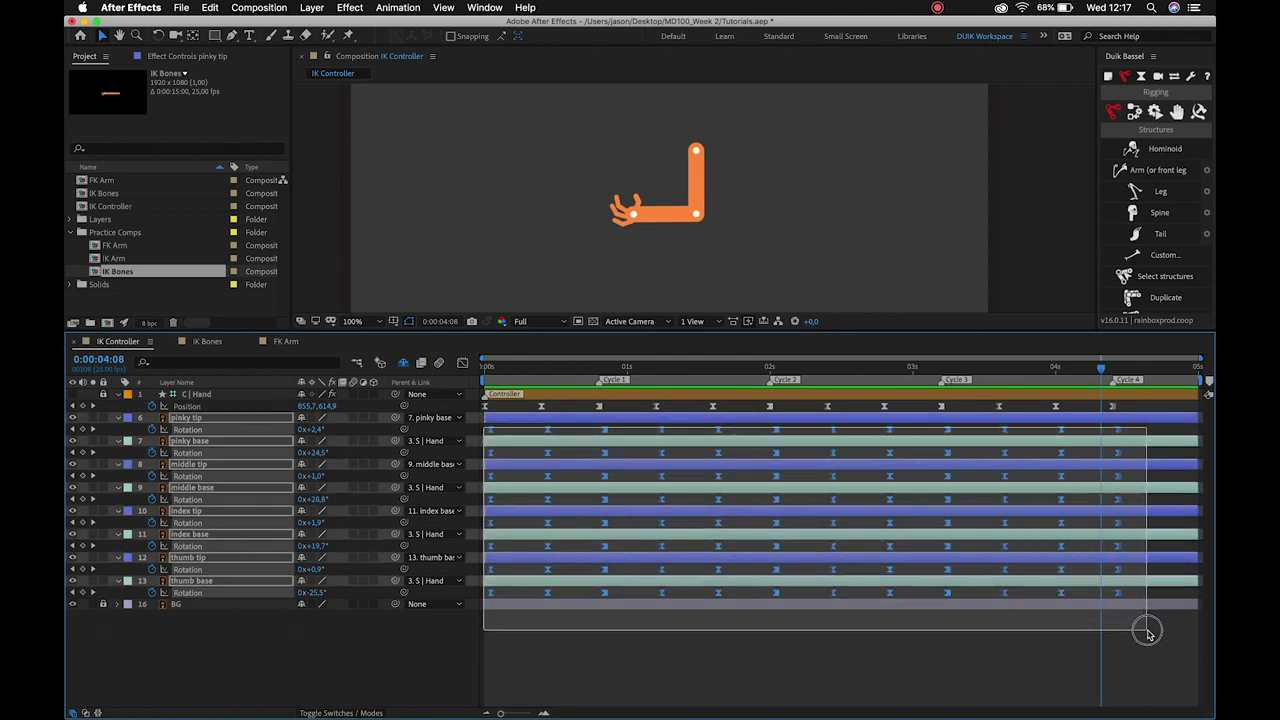
{"action": "key", "text": "F9"}
{"action": "left_click", "coordinate": [558, 662]}
{"action": "left_click_drag", "start_coordinate": [494, 367], "coordinate": [384, 371]}
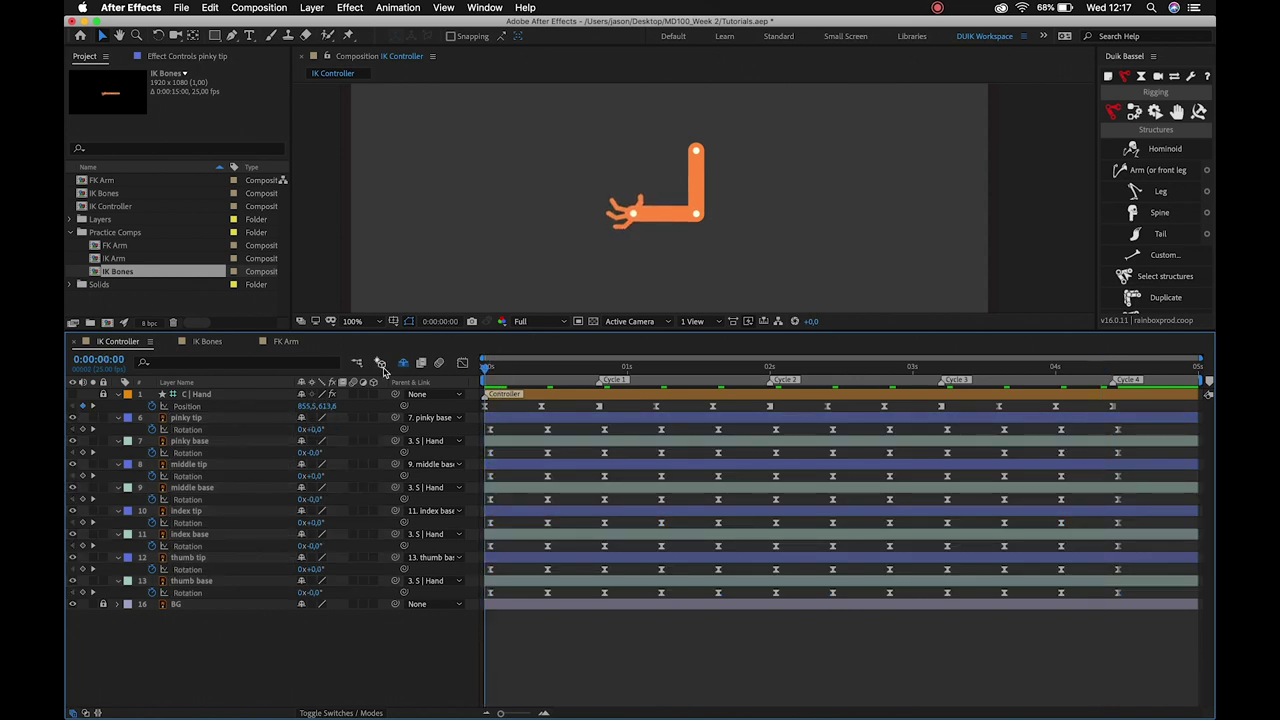
{"action": "key", "text": "space"}
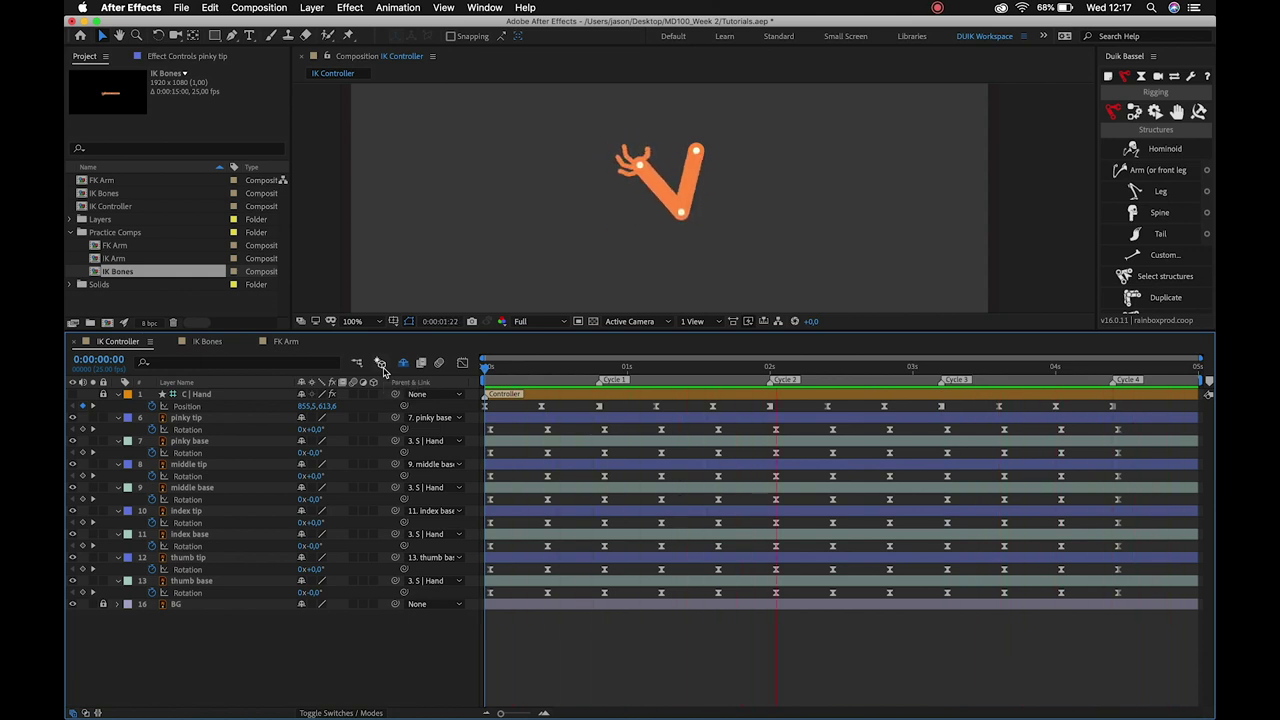
{"action": "key", "text": "space"}
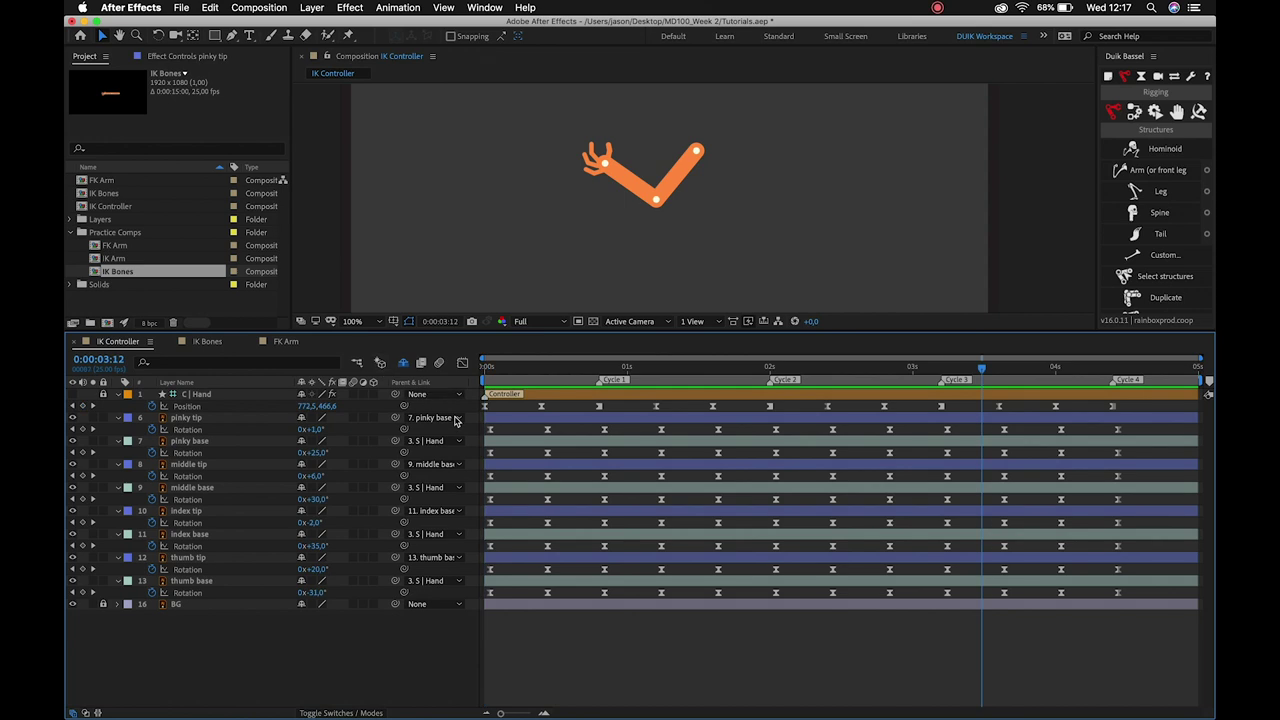
Delay the finger rotation keys one more frame, preview, and select the IK Arm composition.
{"action": "left_click_drag", "start_coordinate": [487, 430], "coordinate": [1137, 641]}
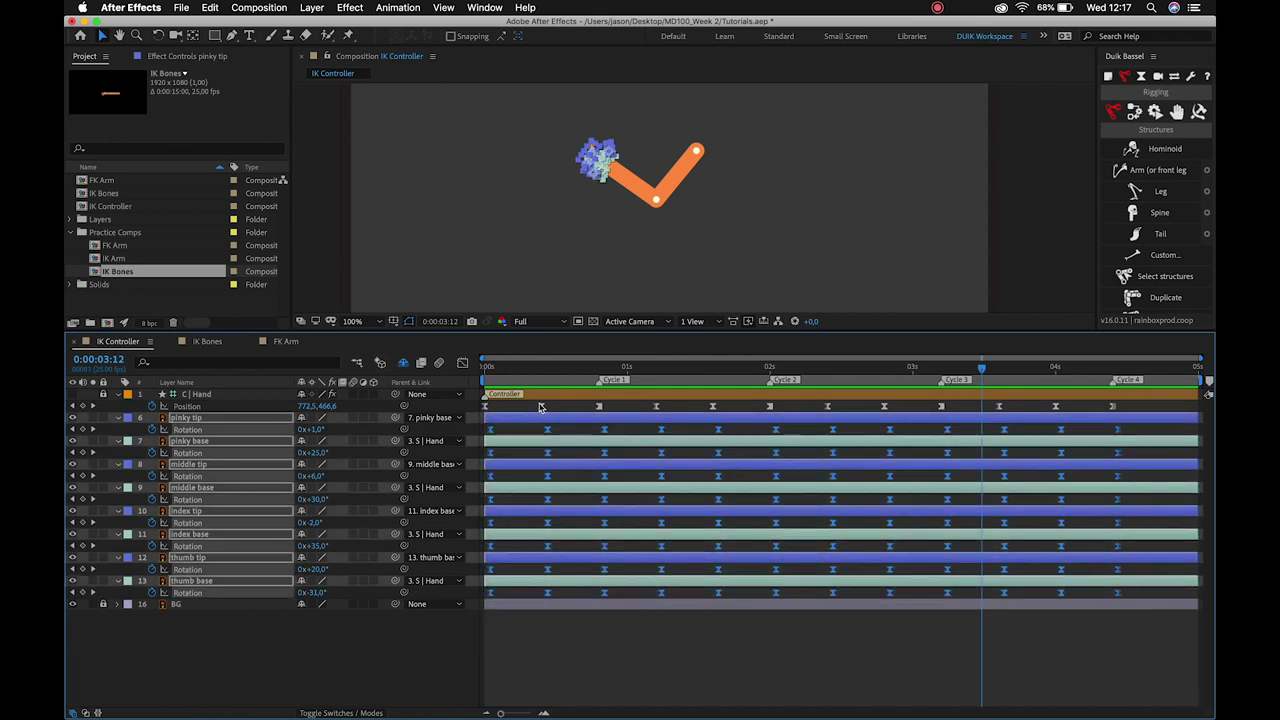
{"action": "left_click_drag", "start_coordinate": [490, 432], "coordinate": [497, 432]}
{"action": "left_click", "coordinate": [489, 366]}
{"action": "key", "text": "space"}
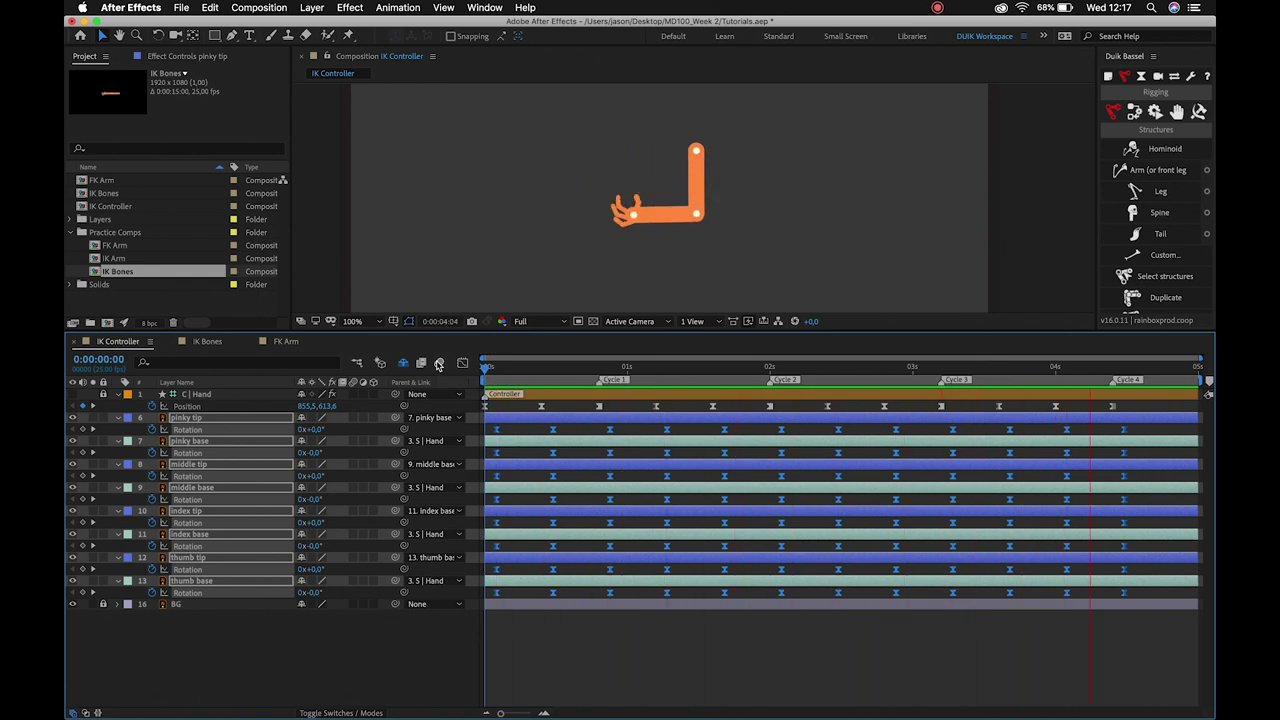
{"action": "key", "text": "space"}
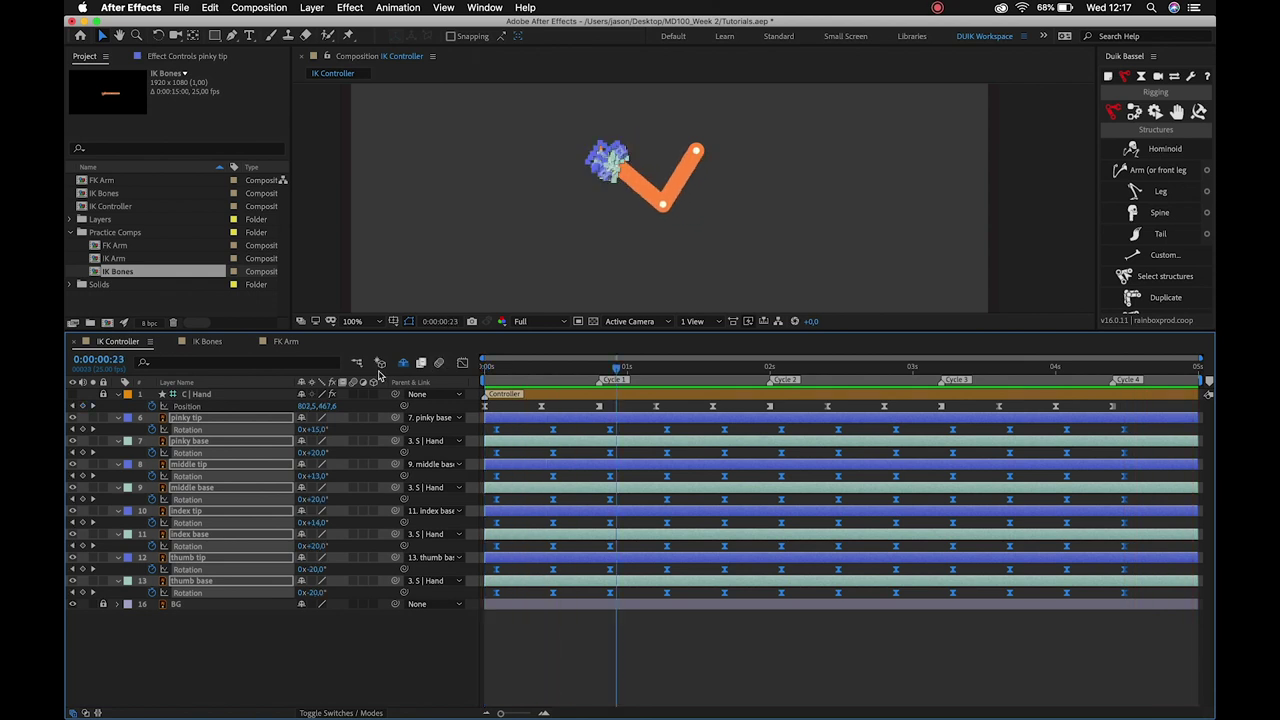
{"action": "left_click", "coordinate": [126, 259]}
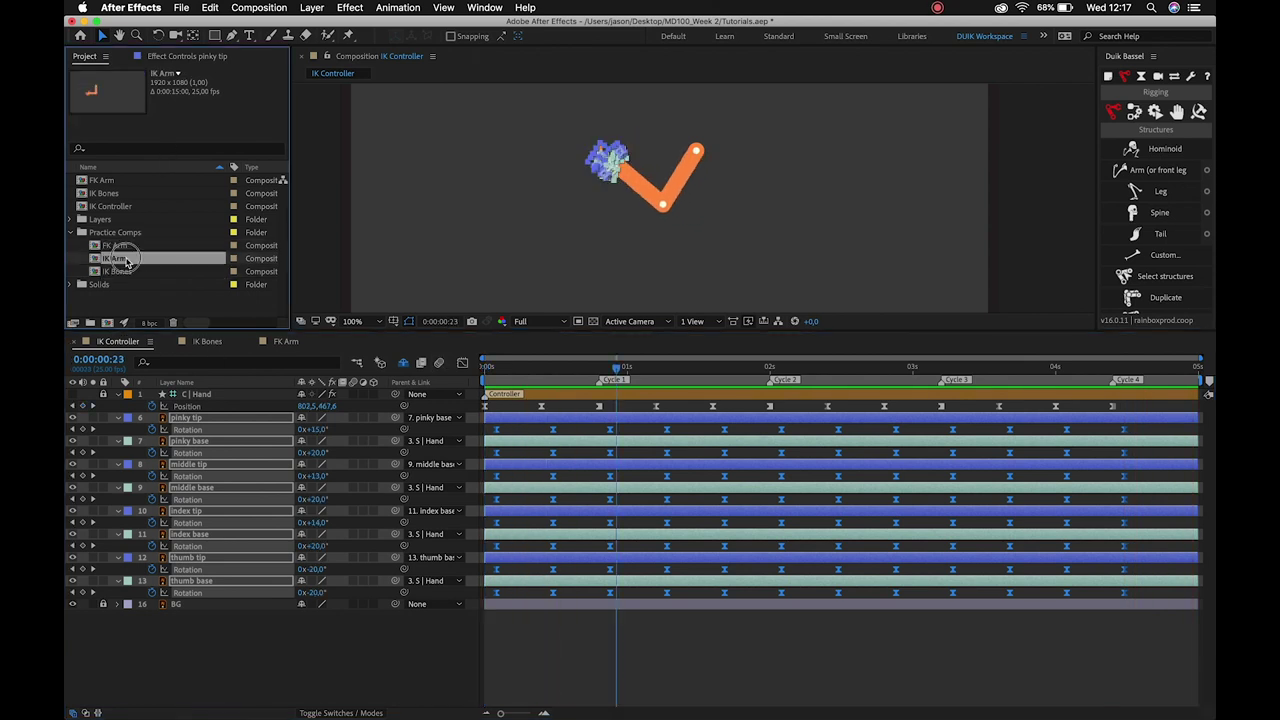
Preview the IK Arm composition from its start, then return to IK Controller at frame 0.
{"action": "double_click", "coordinate": [133, 261]}
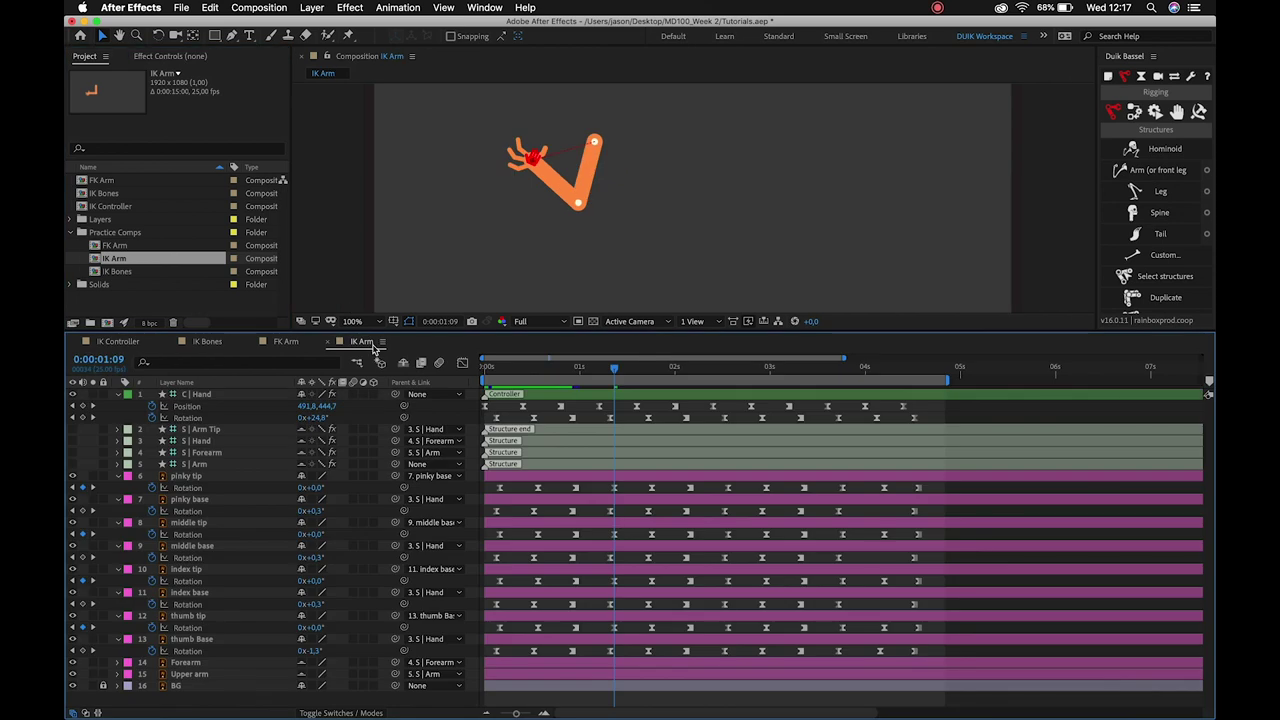
{"action": "left_click_drag", "start_coordinate": [498, 372], "coordinate": [424, 366]}
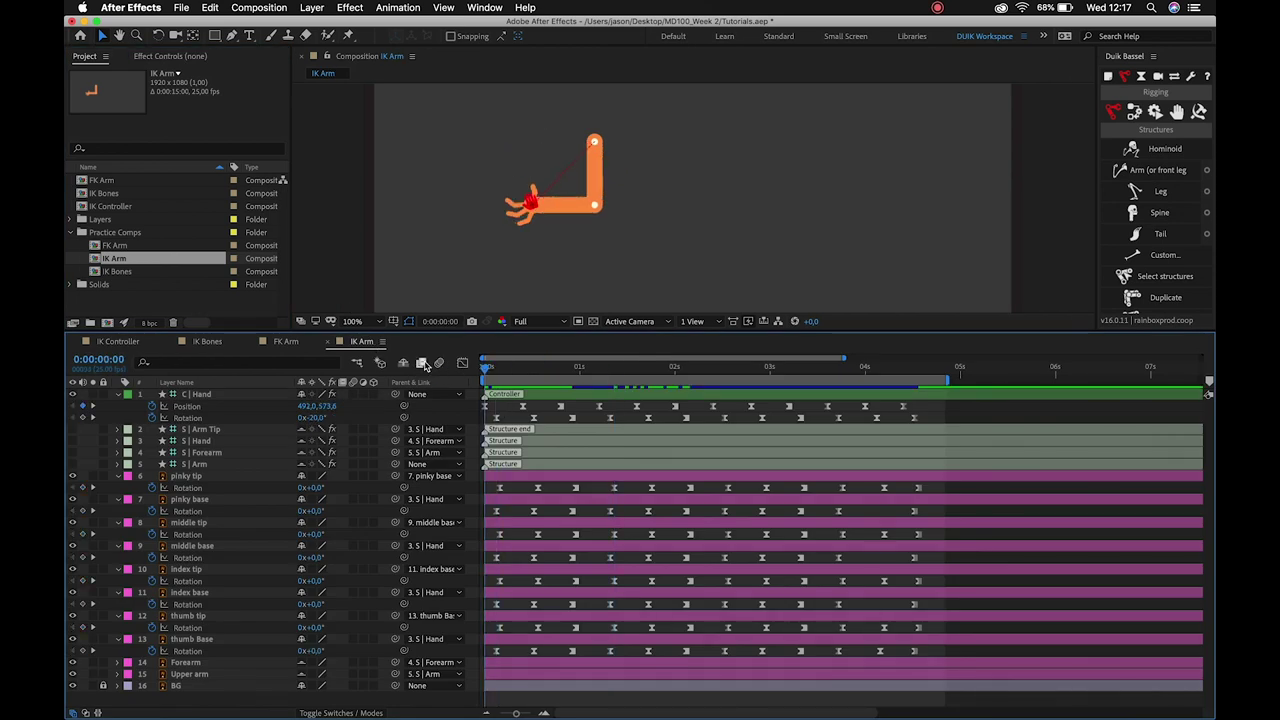
{"action": "key", "text": "space"}
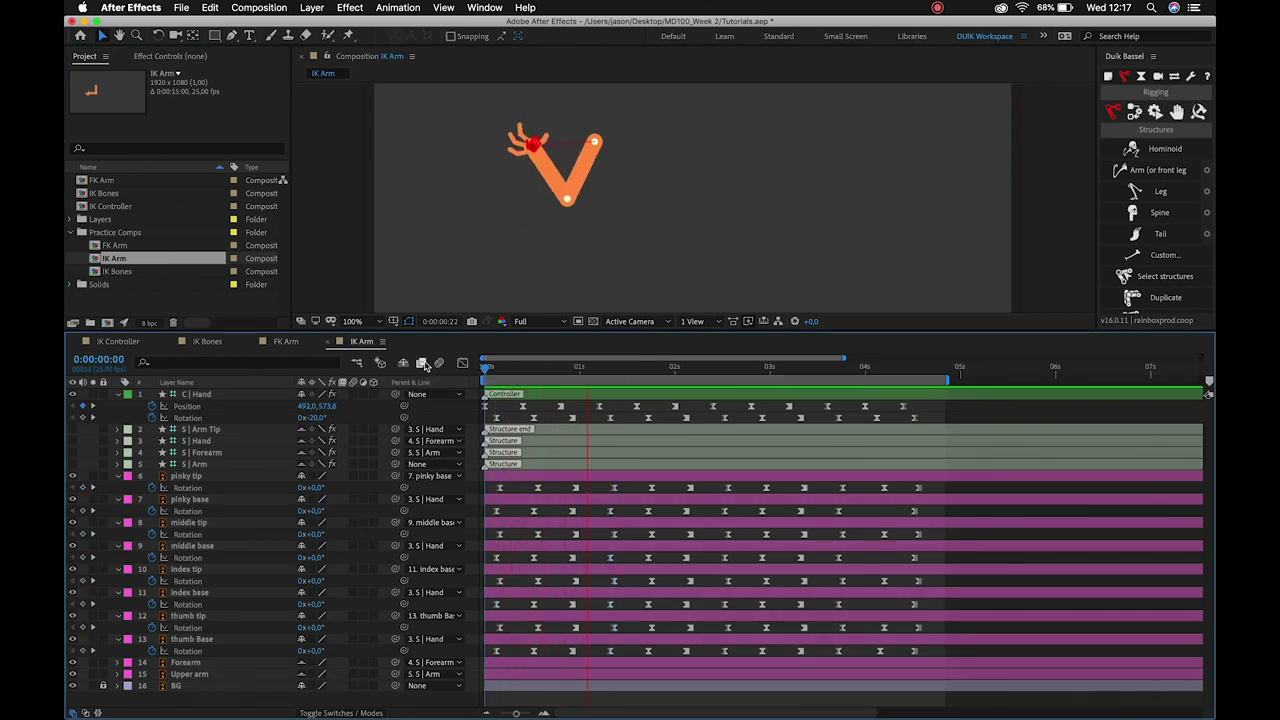
{"action": "key", "text": "space"}
{"action": "left_click", "coordinate": [137, 344]}
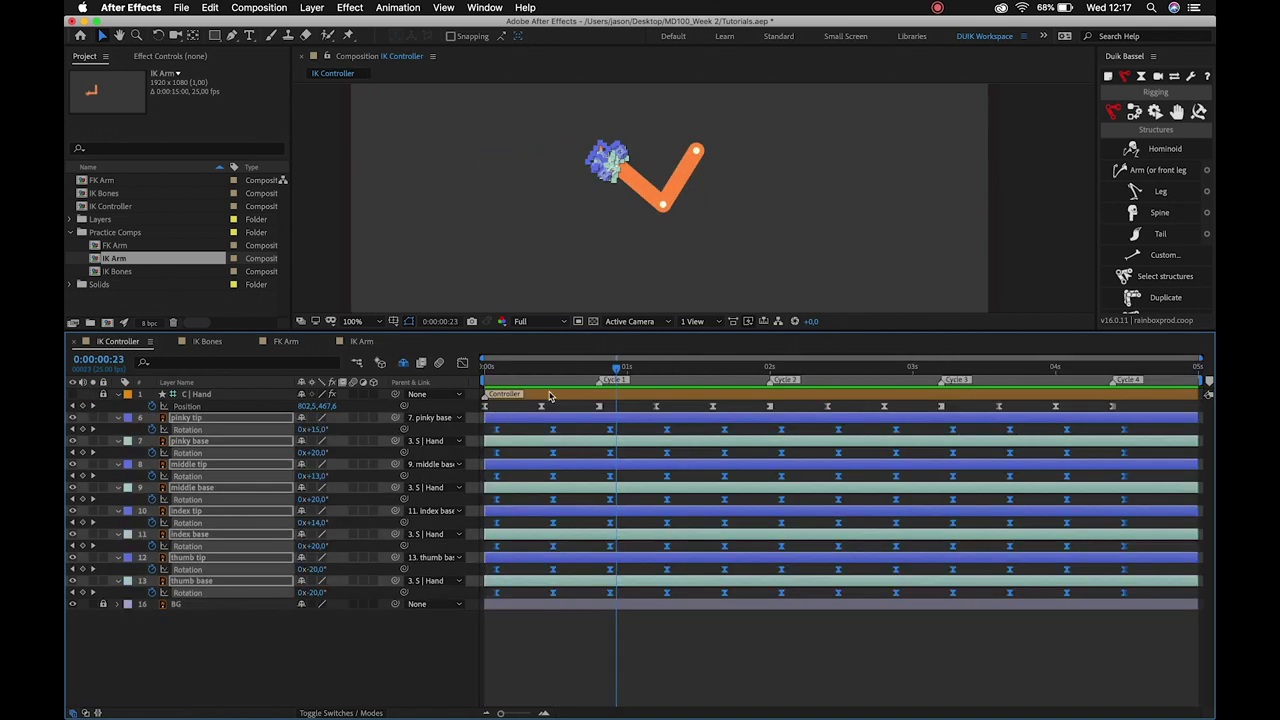
{"action": "left_click_drag", "start_coordinate": [511, 368], "coordinate": [455, 370]}
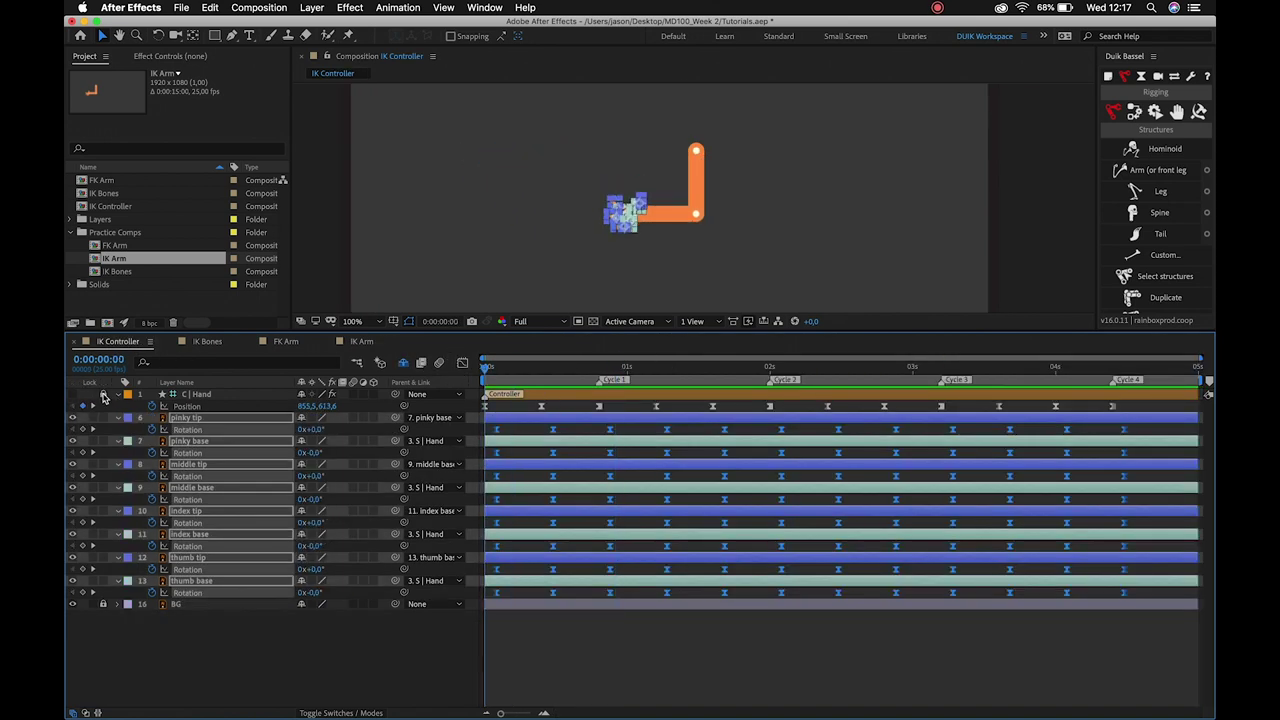
Reveal the hand controller's Rotation, preview the arm, and select Rotation around frame 2.
{"action": "left_click", "coordinate": [232, 396]}
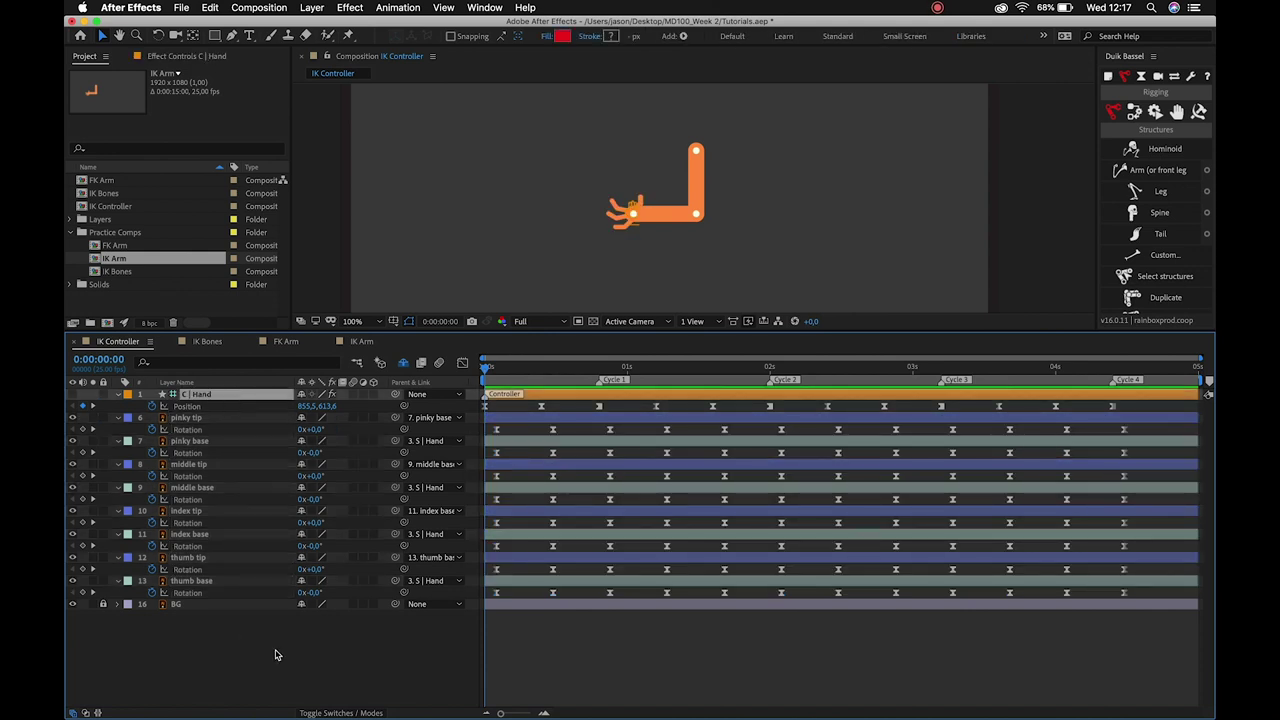
{"action": "key", "text": "shift+r"}
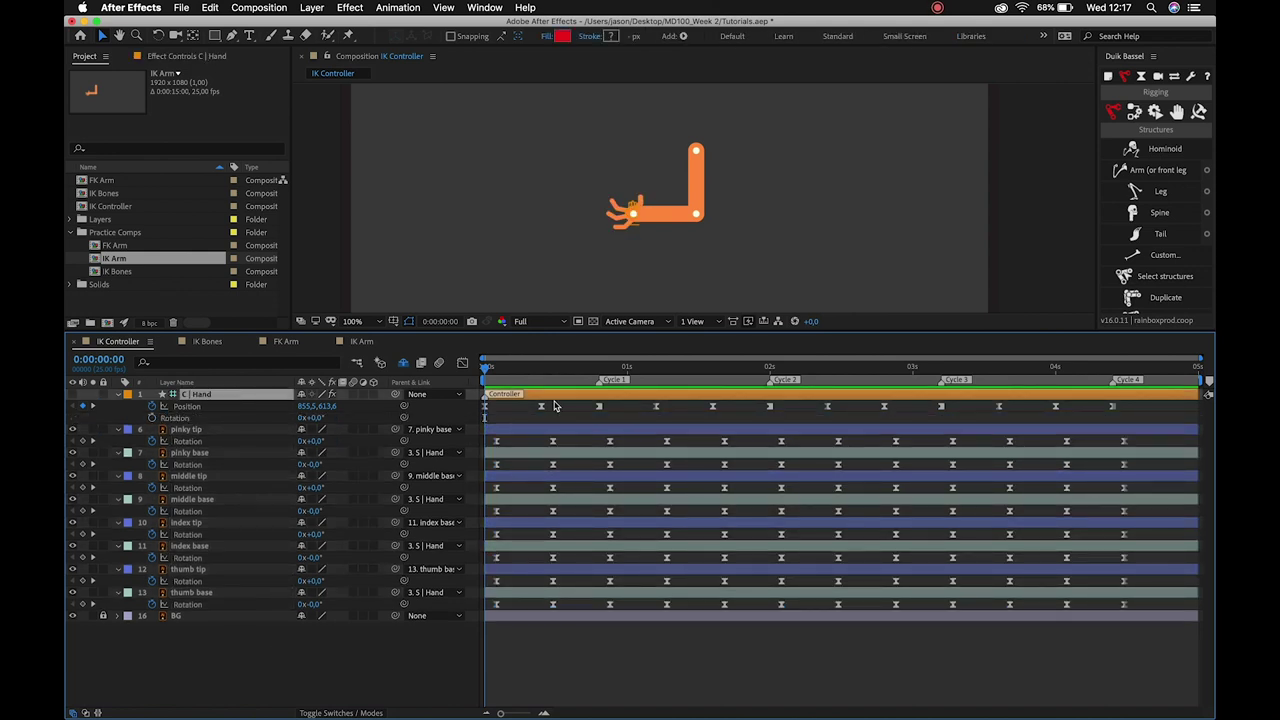
{"action": "left_click_drag", "start_coordinate": [488, 369], "coordinate": [456, 363]}
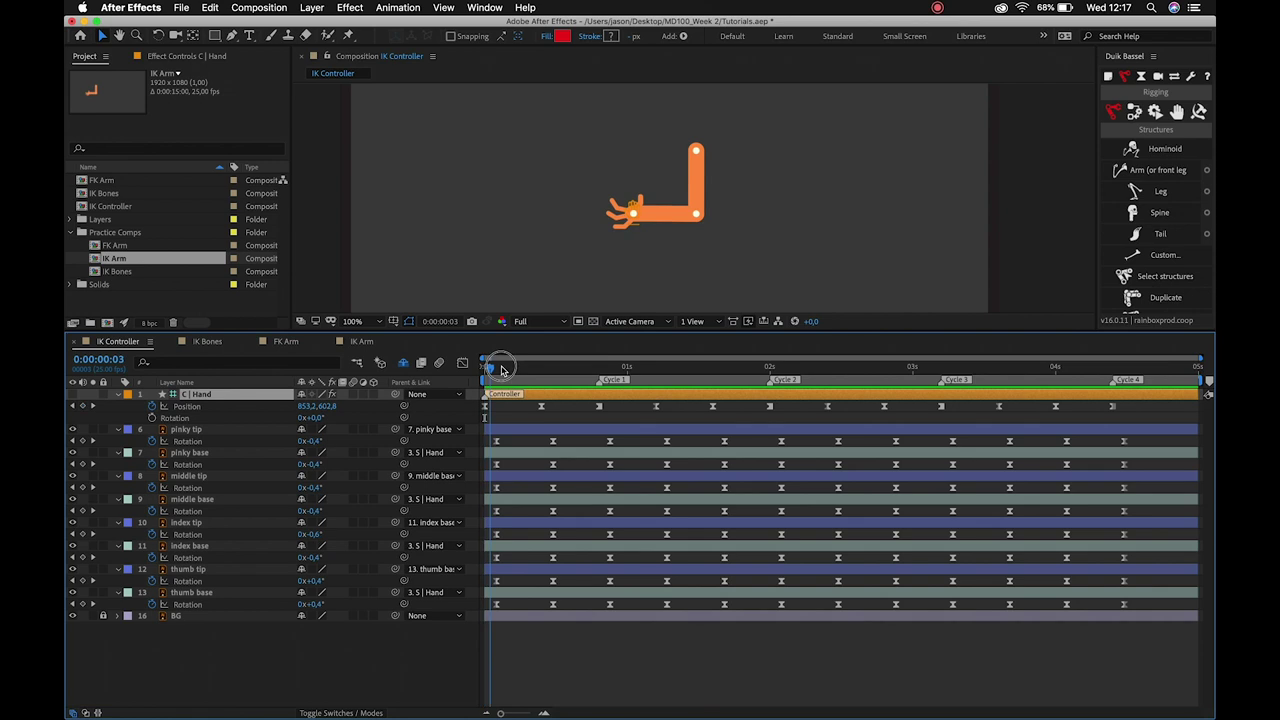
{"action": "key", "text": "space"}
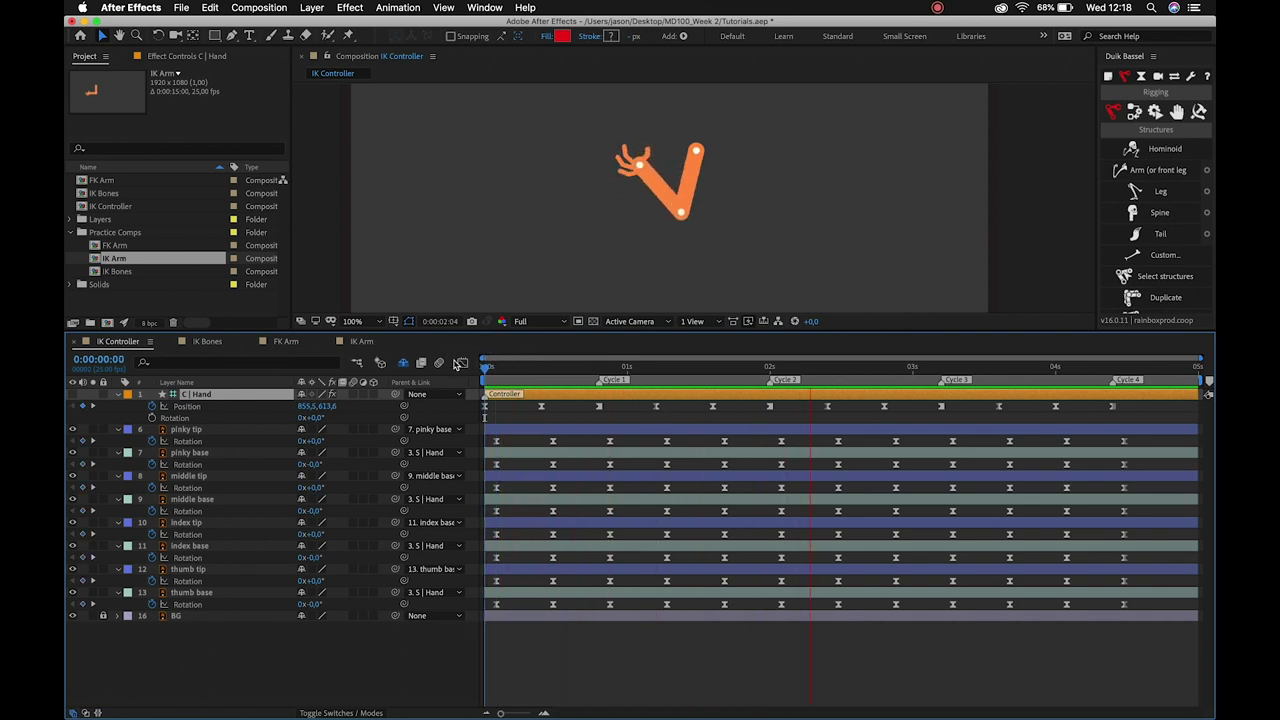
{"action": "key", "text": "space"}
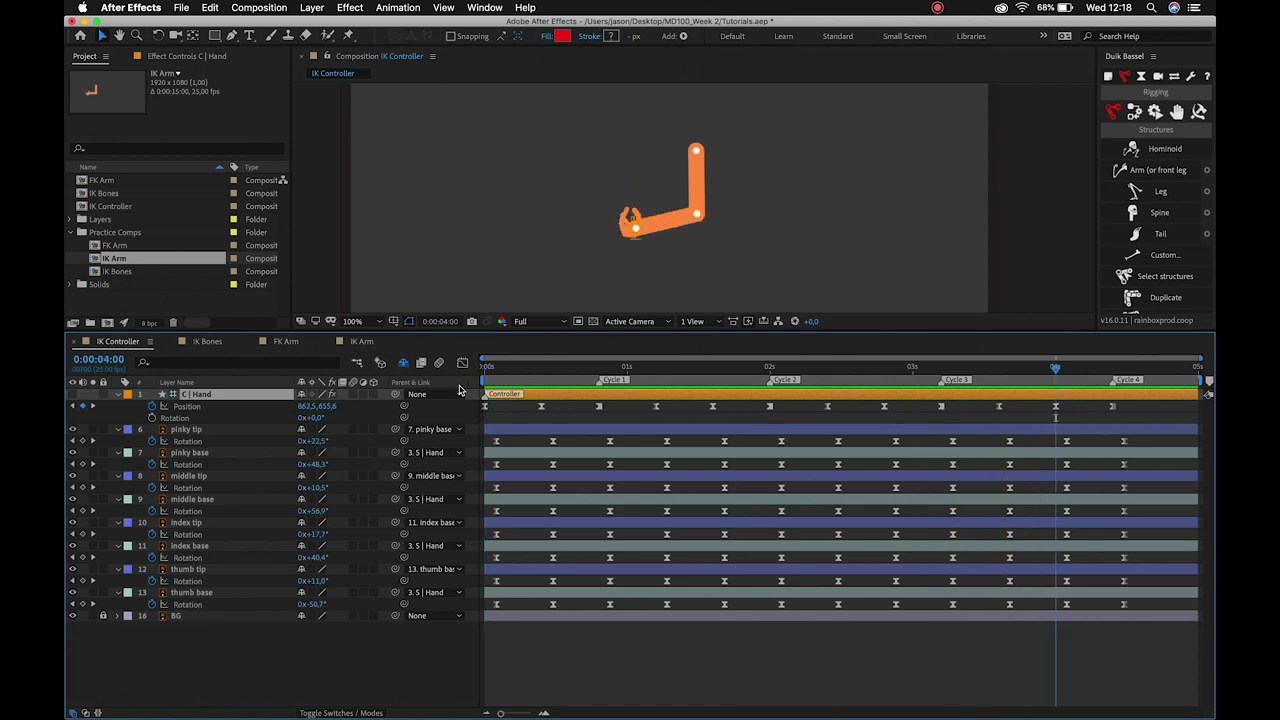
{"action": "left_click", "coordinate": [152, 417]}
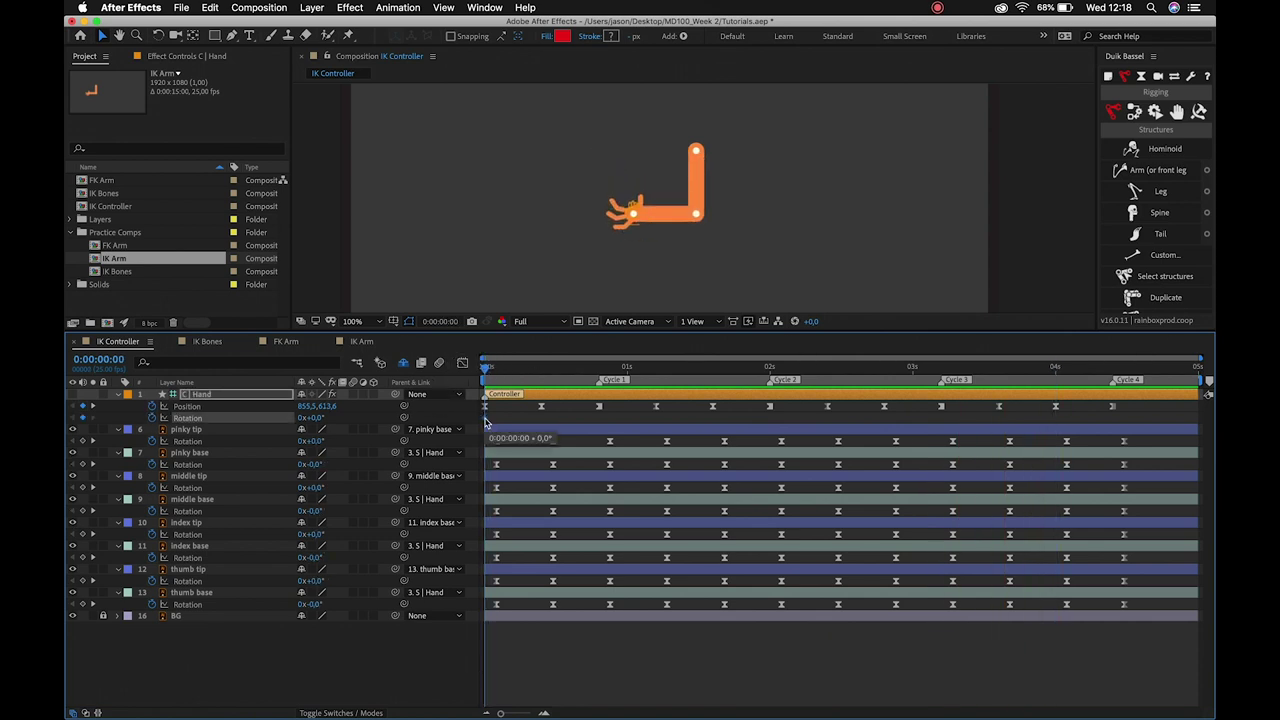
{"action": "left_click", "coordinate": [497, 369]}
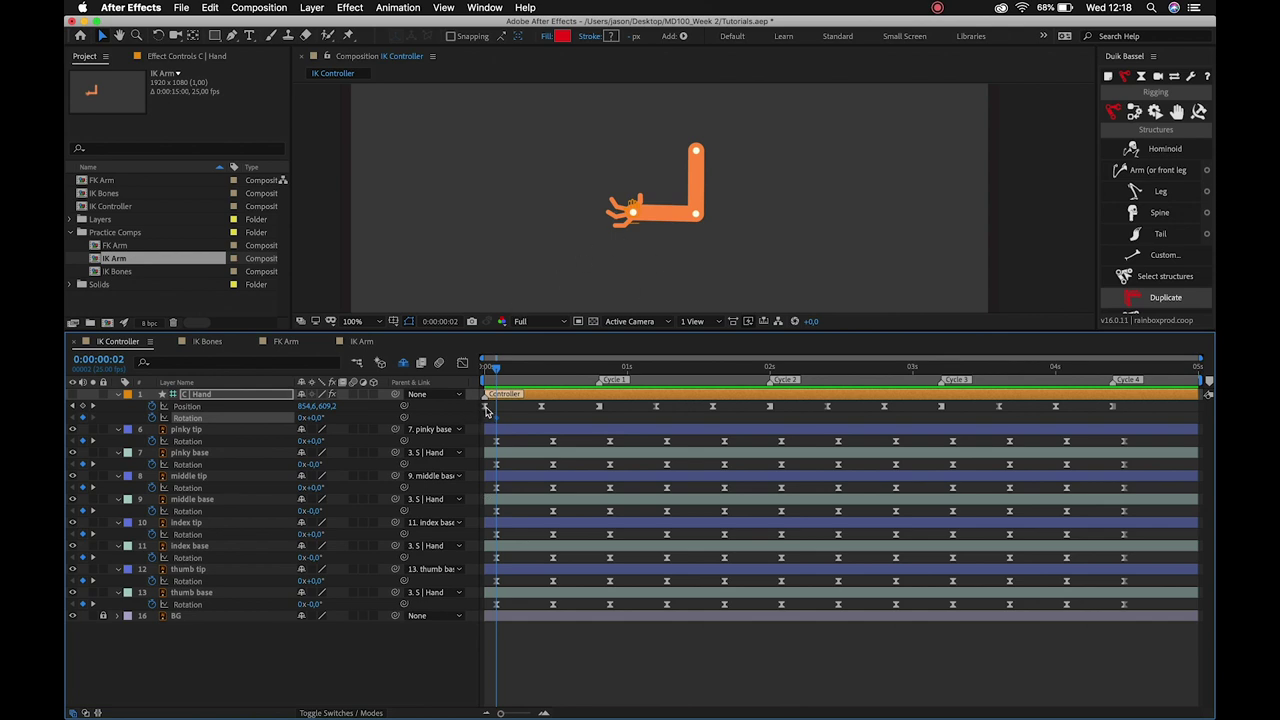
{"action": "mouse_move", "coordinate": [494, 374]}
{"action": "left_mouse_down"}
{"action": "mouse_move", "coordinate": [571, 388]}
{"action": "mouse_move", "coordinate": [483, 380]}
{"action": "left_mouse_up"}
Hide the pinky tip through thumb base layers and zoom the enlarged viewer in on the arm.
{"action": "left_click", "coordinate": [220, 432]}
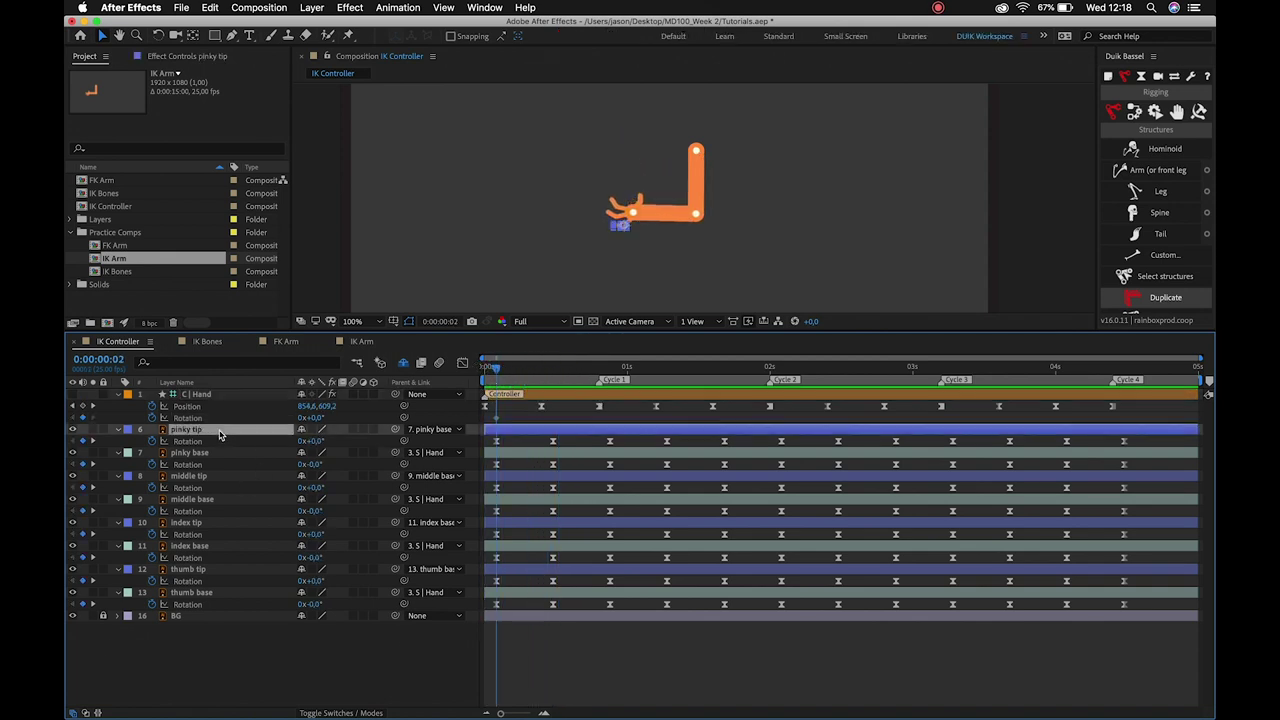
{"action": "left_click", "coordinate": [200, 595], "text": "shift"}
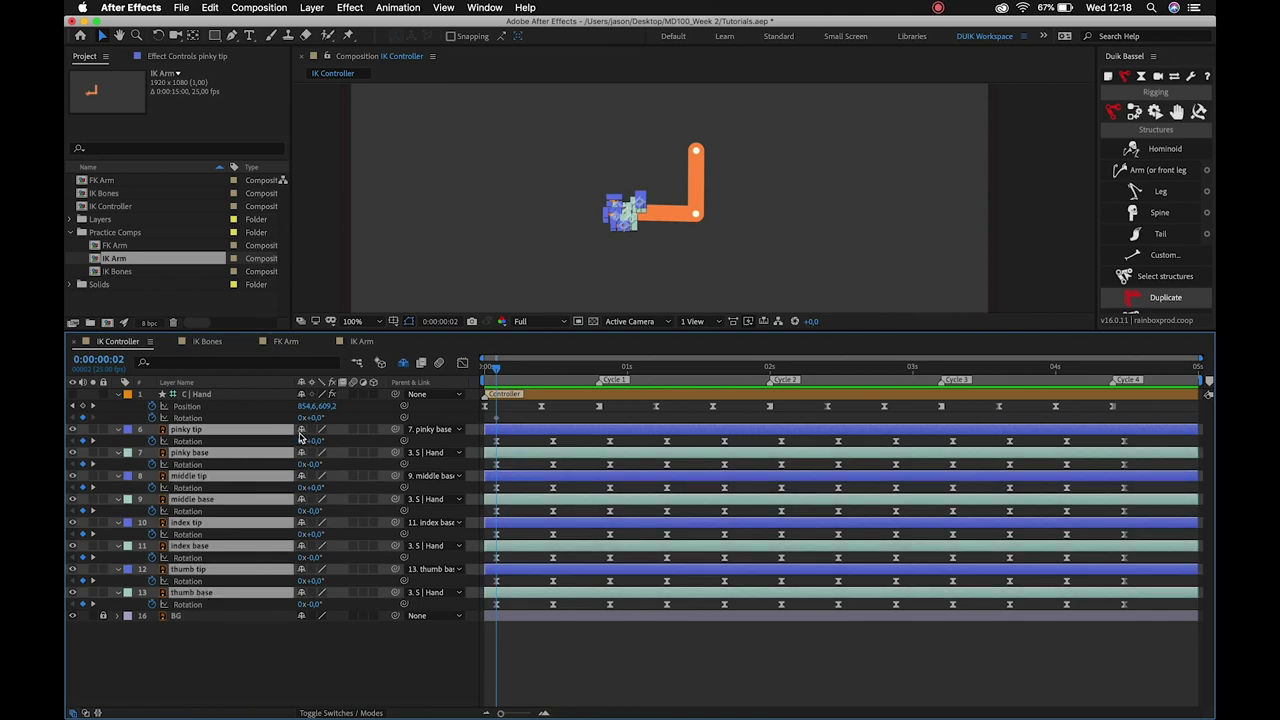
{"action": "left_click", "coordinate": [300, 431]}
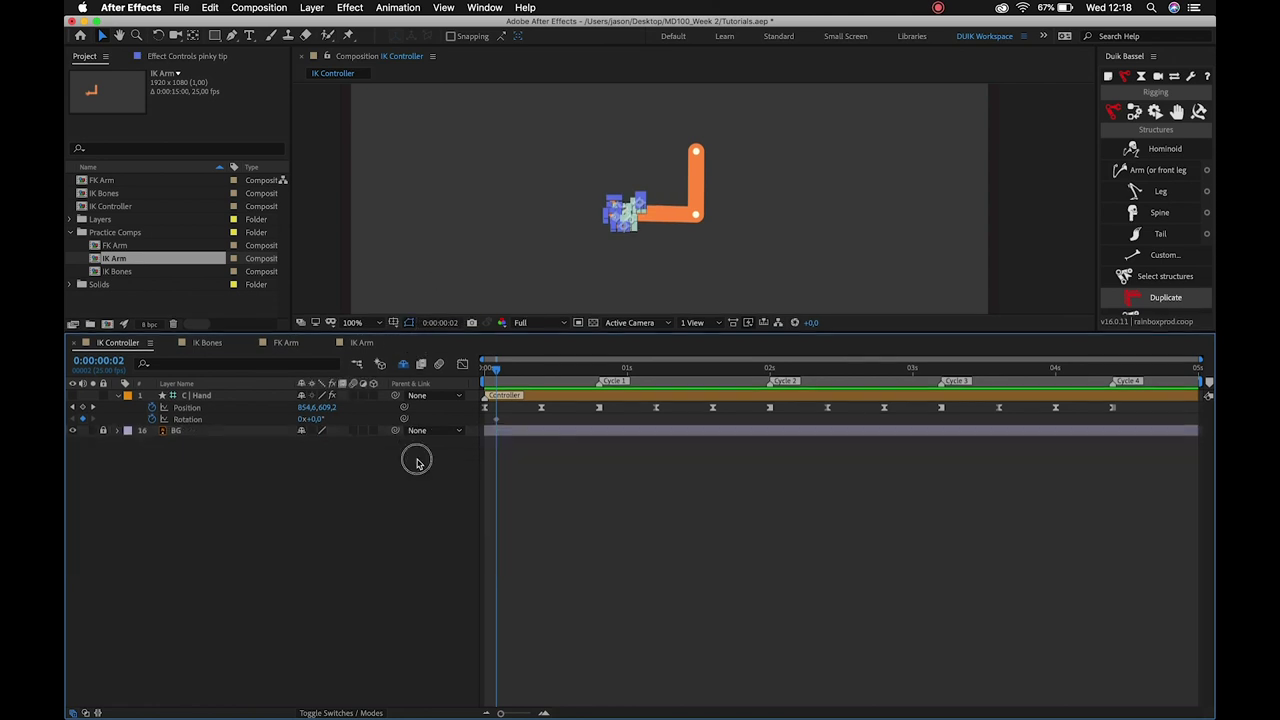
{"action": "left_click_drag", "start_coordinate": [417, 331], "coordinate": [417, 540]}
{"action": "key", "text": "z"}
{"action": "left_click", "coordinate": [640, 280]}
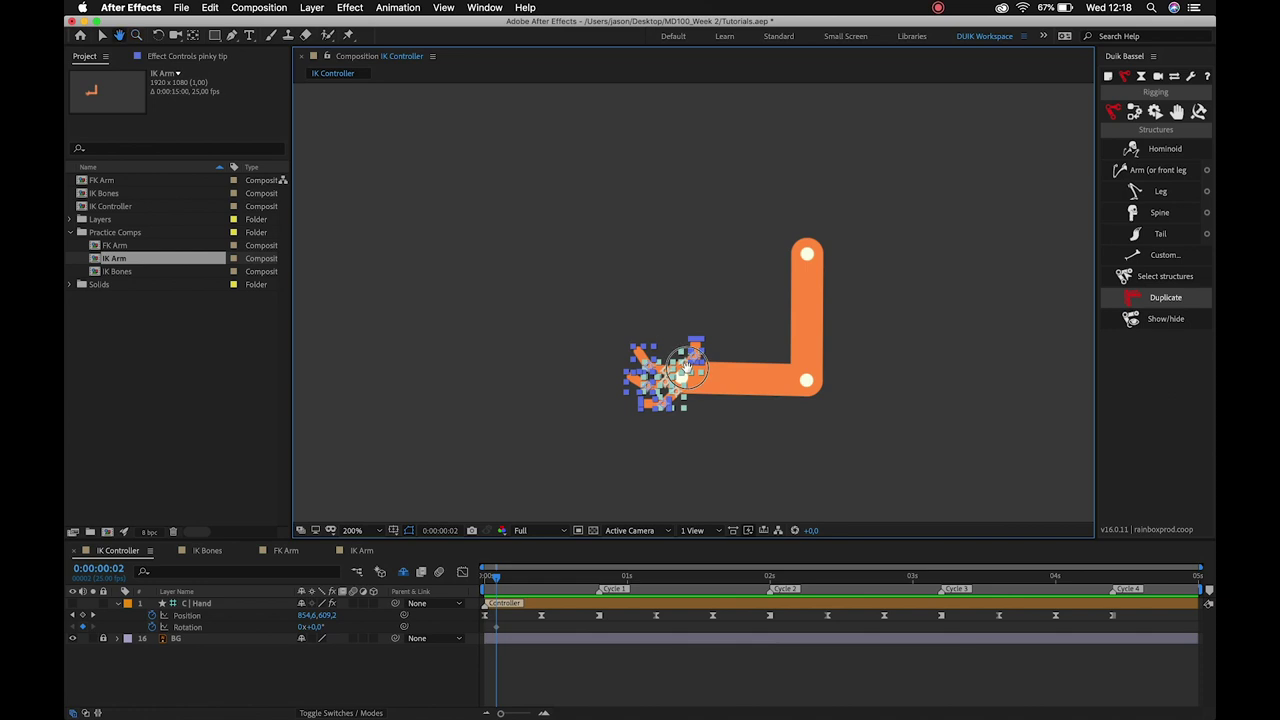
{"action": "left_click", "coordinate": [255, 674]}
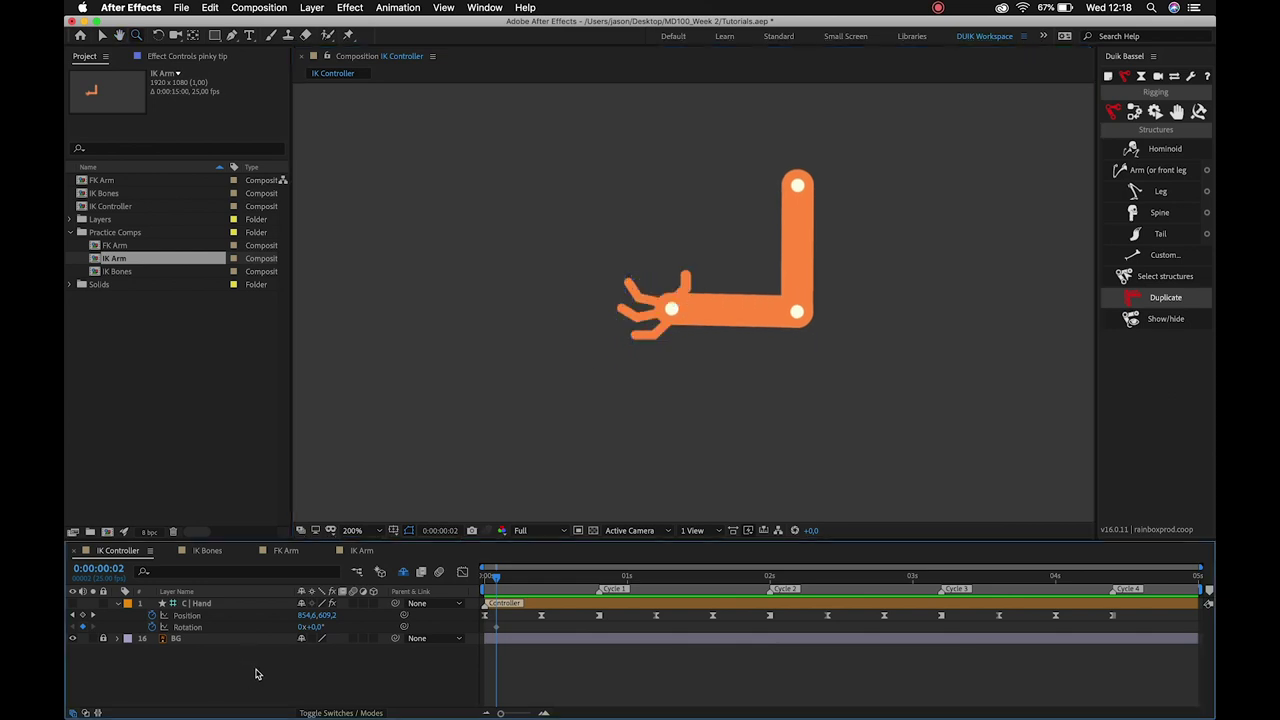
Move the first hand Rotation key to frame 0, then key -18° at 0:00:00:10 and about 49° at the next position key.
{"action": "left_click", "coordinate": [495, 630]}
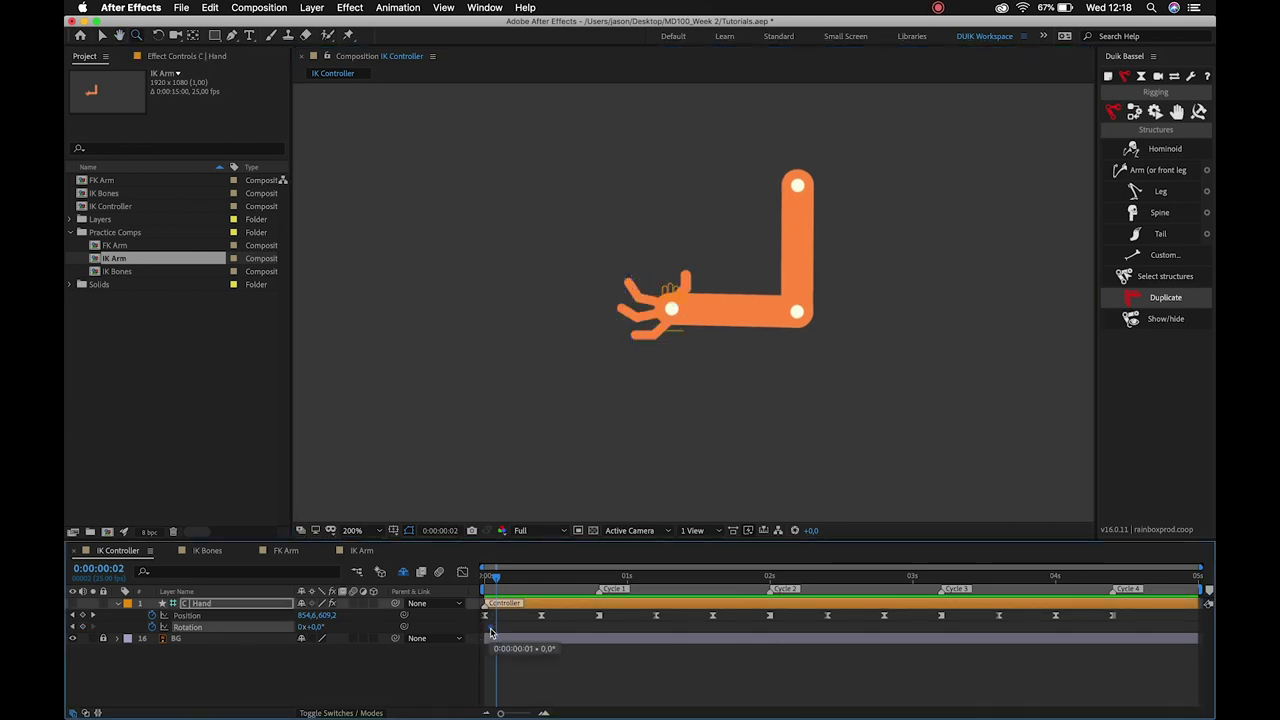
{"action": "left_click_drag", "start_coordinate": [491, 632], "coordinate": [485, 630]}
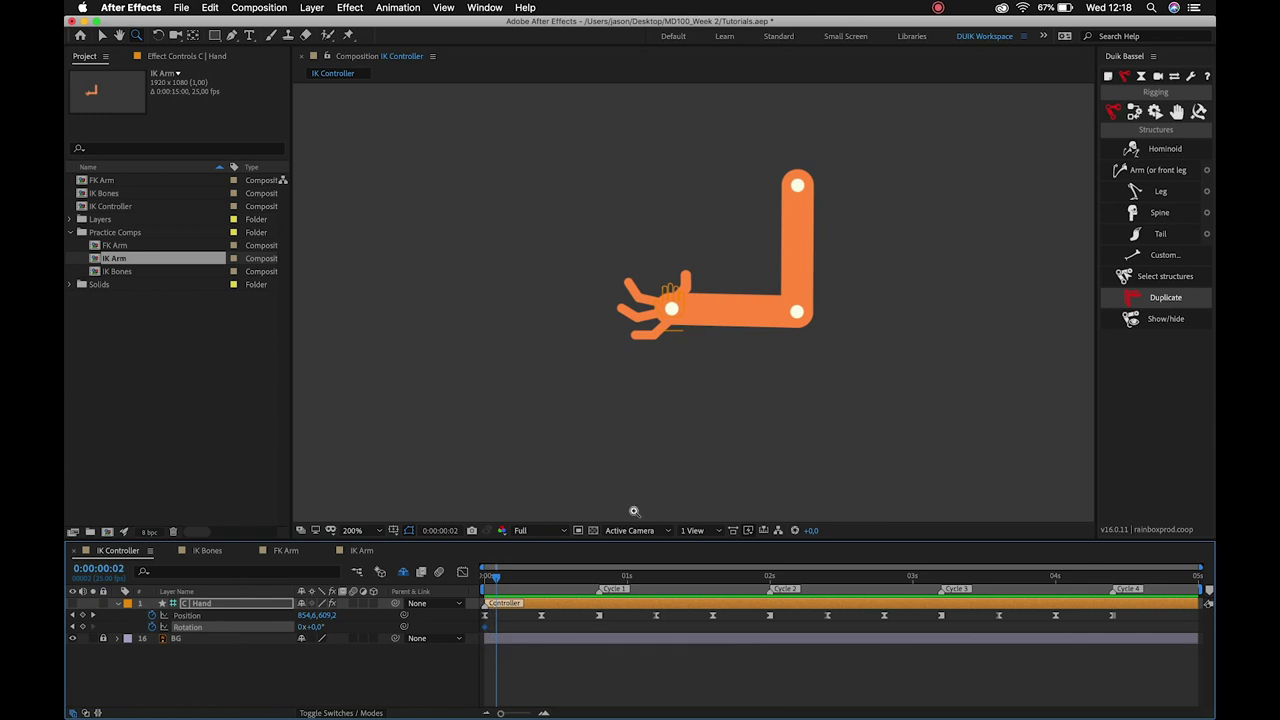
{"action": "left_click_drag", "start_coordinate": [496, 578], "coordinate": [542, 578]}
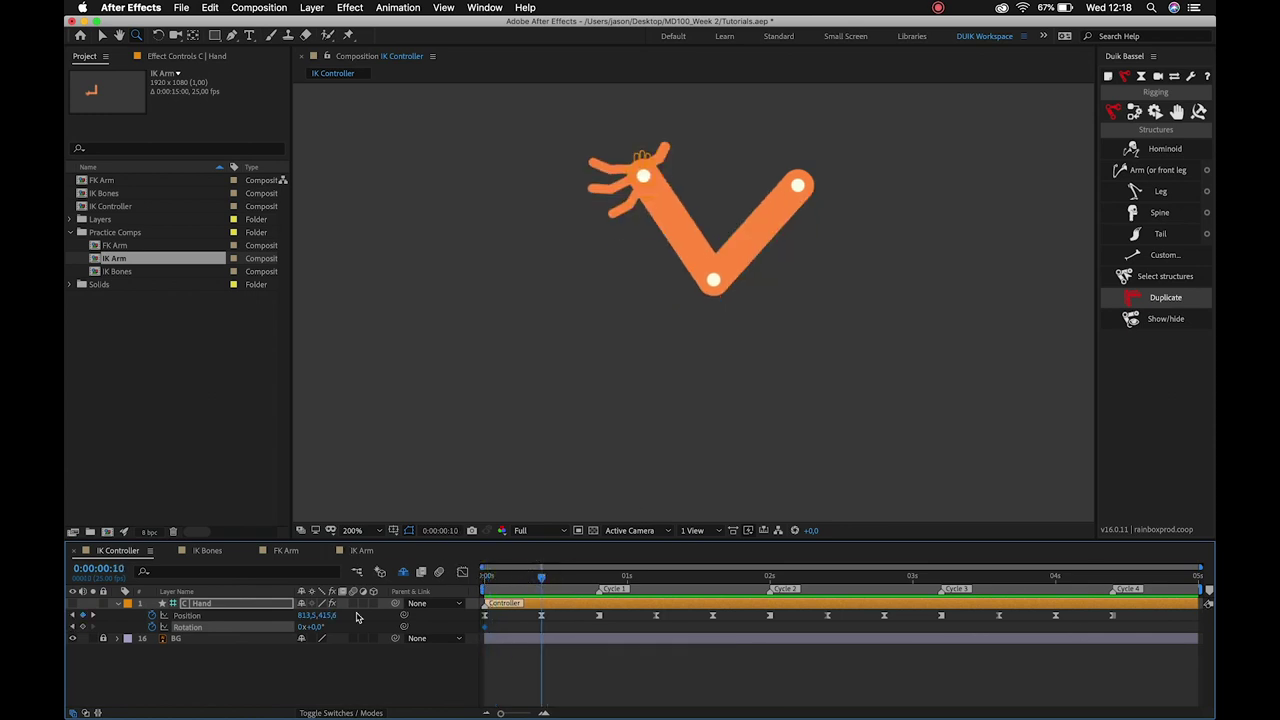
{"action": "left_click_drag", "start_coordinate": [318, 630], "coordinate": [298, 627]}
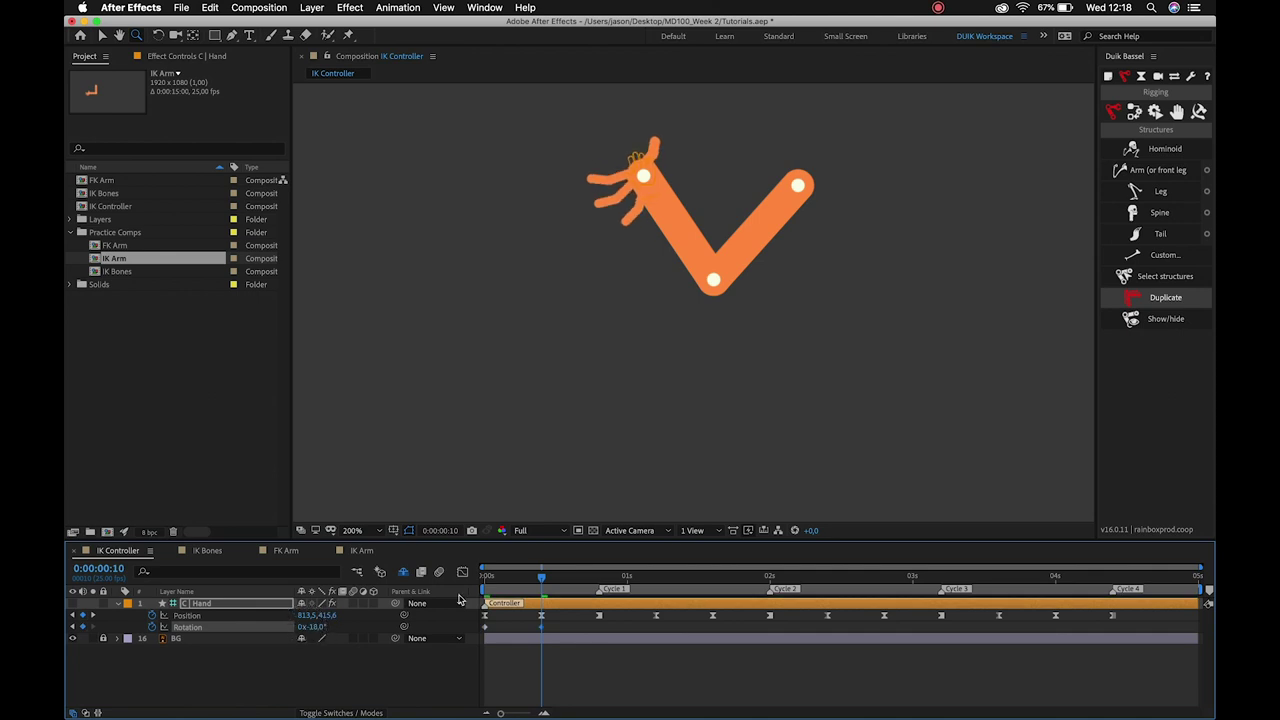
{"action": "left_click_drag", "start_coordinate": [572, 583], "coordinate": [600, 584]}
{"action": "left_click_drag", "start_coordinate": [312, 627], "coordinate": [364, 631]}
Key the hand's Rotation at 10° at 0:00:01:15 and about 54° at 0:00:02:00.
{"action": "left_click_drag", "start_coordinate": [566, 575], "coordinate": [658, 604]}
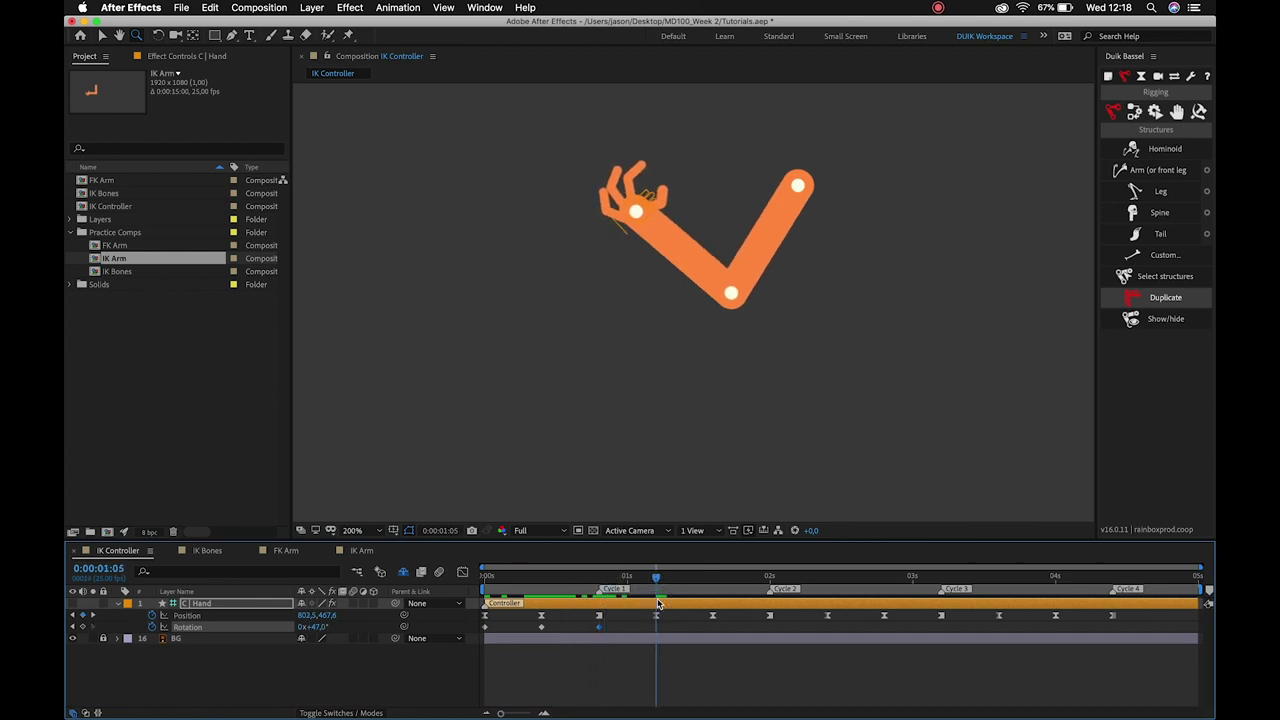
{"action": "left_click_drag", "start_coordinate": [658, 585], "coordinate": [715, 585]}
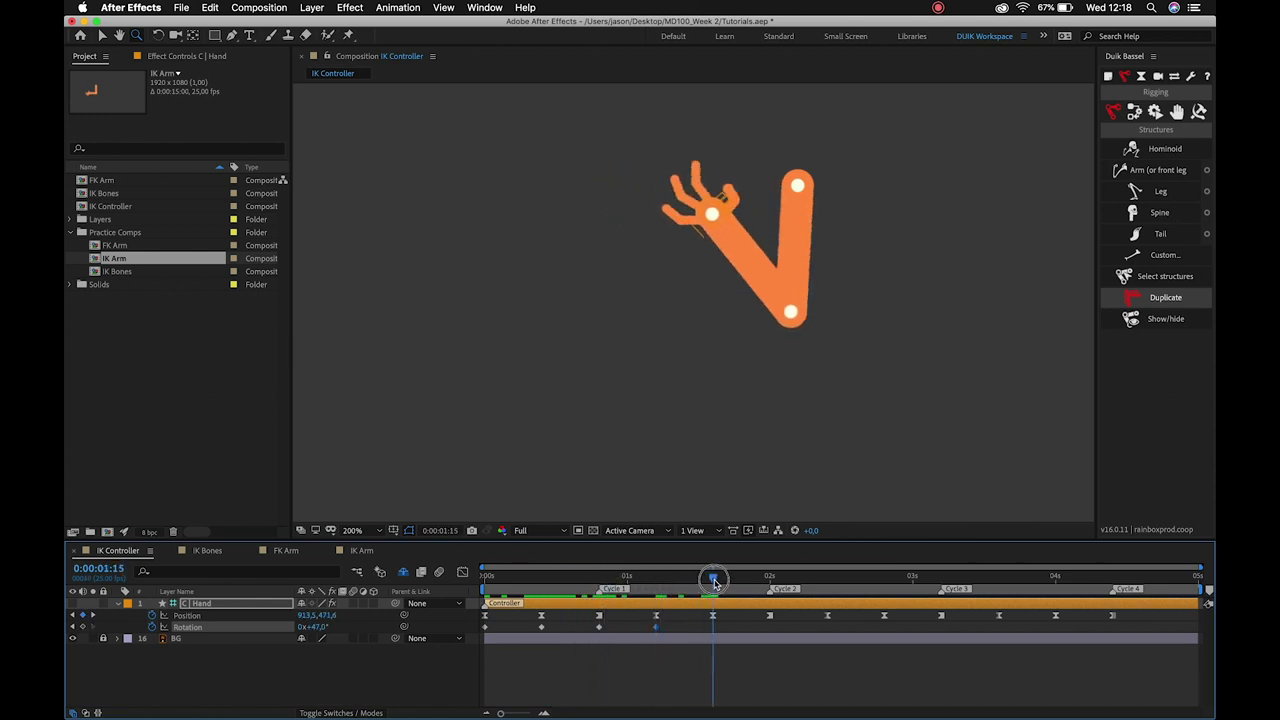
{"action": "left_click_drag", "start_coordinate": [322, 630], "coordinate": [298, 631]}
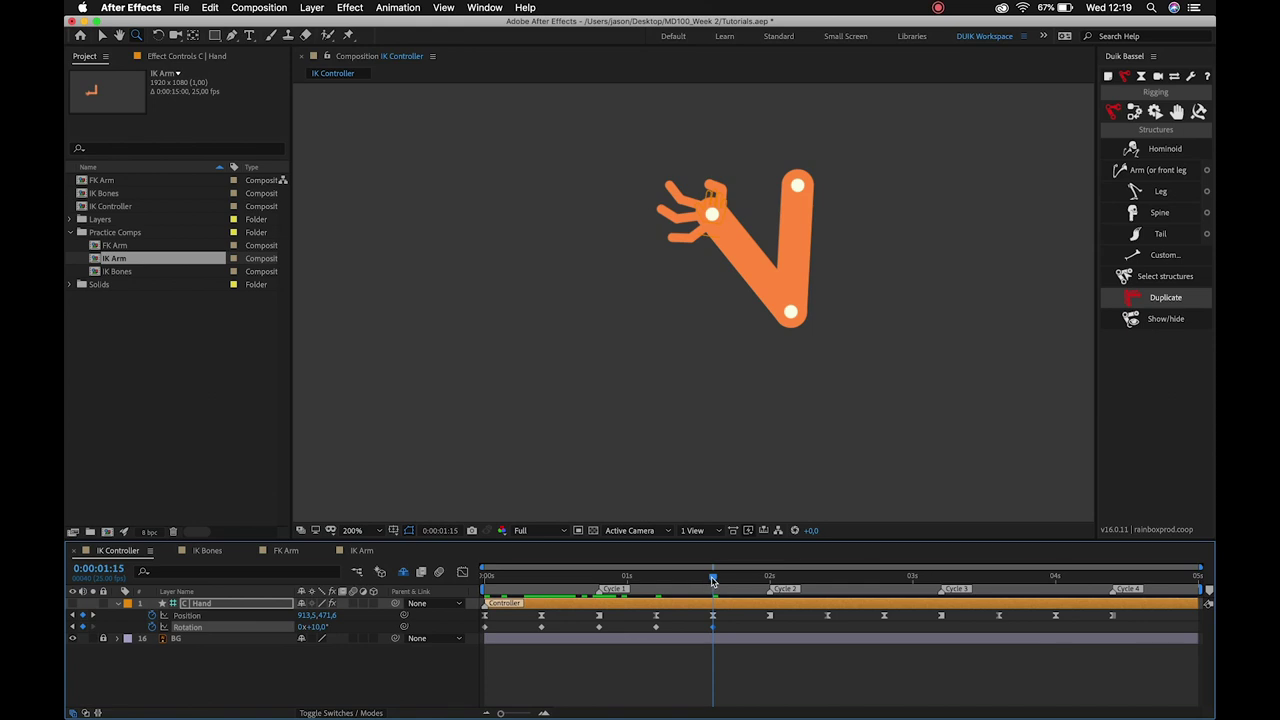
{"action": "left_click_drag", "start_coordinate": [713, 580], "coordinate": [770, 582]}
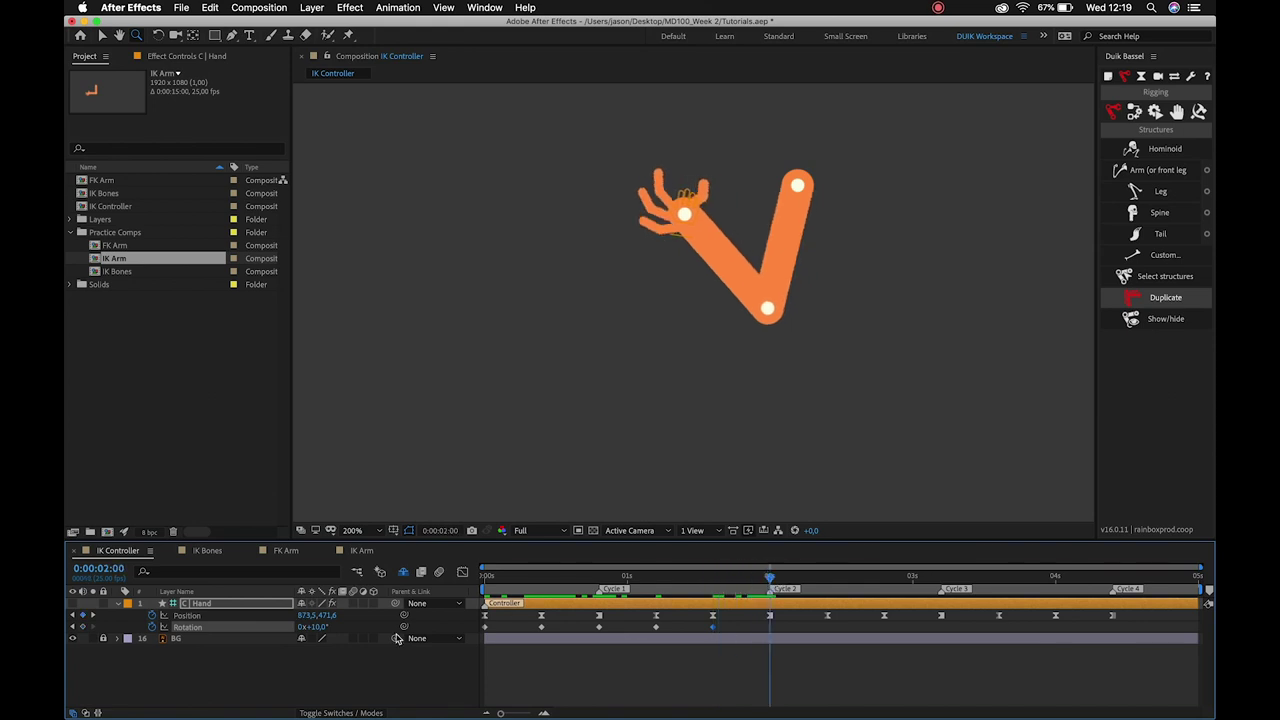
{"action": "left_click_drag", "start_coordinate": [330, 632], "coordinate": [357, 633]}
Key hand Rotation at 16° at 0:00:02:20, about -12° at 0:00:03:05, and again at 0:00:03:15.
{"action": "left_click", "coordinate": [828, 578]}
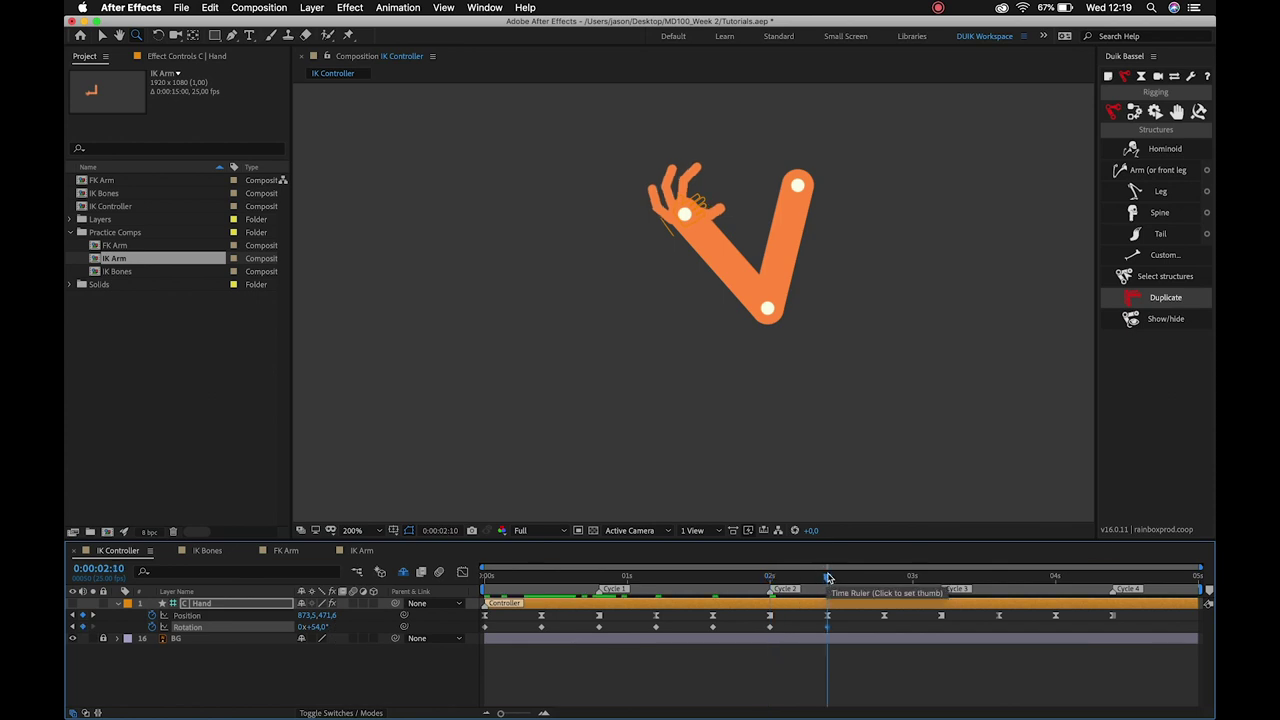
{"action": "left_click_drag", "start_coordinate": [869, 578], "coordinate": [886, 579]}
{"action": "mouse_move", "coordinate": [331, 630]}
{"action": "left_mouse_down"}
{"action": "mouse_move", "coordinate": [283, 626]}
{"action": "mouse_move", "coordinate": [295, 630]}
{"action": "left_mouse_up"}
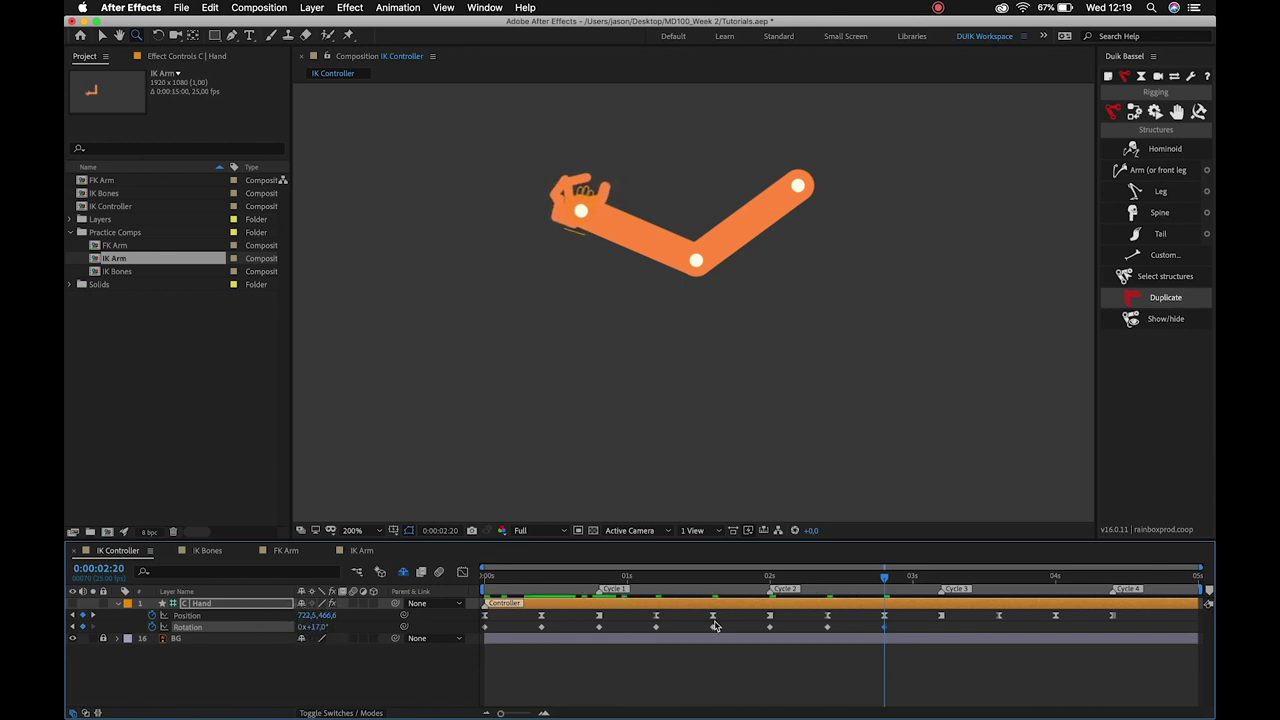
{"action": "left_click_drag", "start_coordinate": [885, 574], "coordinate": [942, 582]}
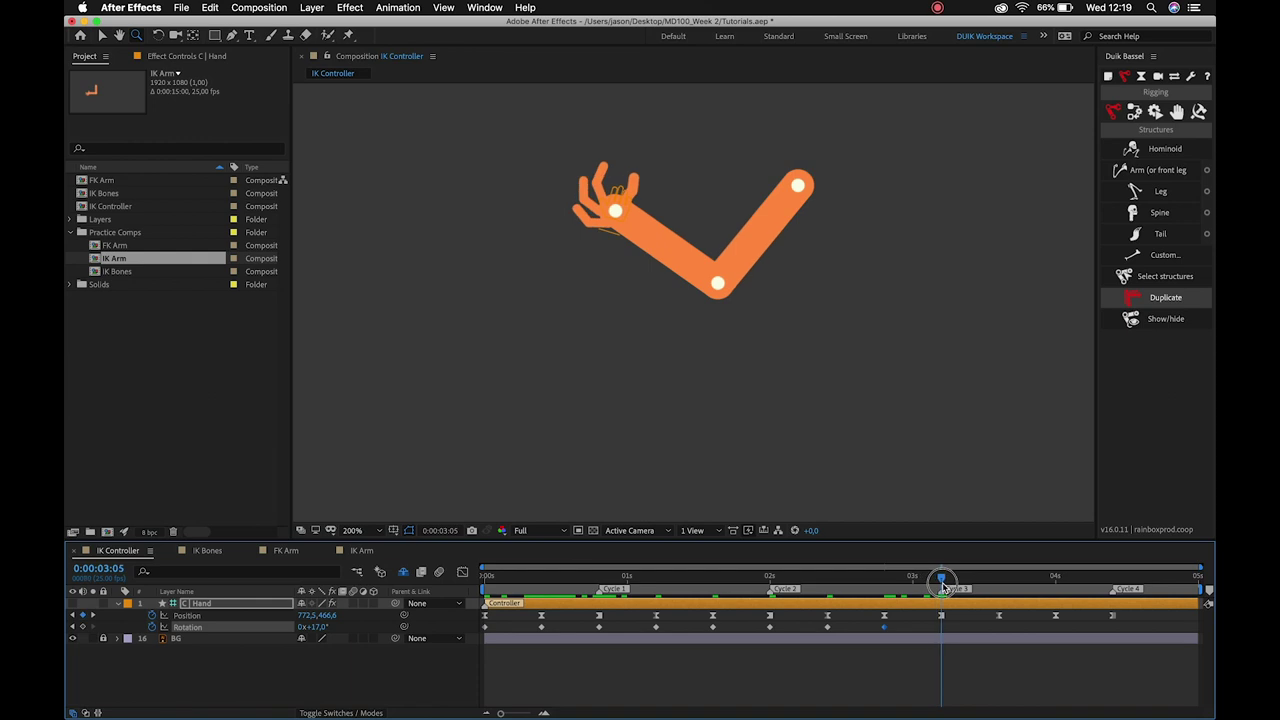
{"action": "left_click_drag", "start_coordinate": [320, 630], "coordinate": [300, 628]}
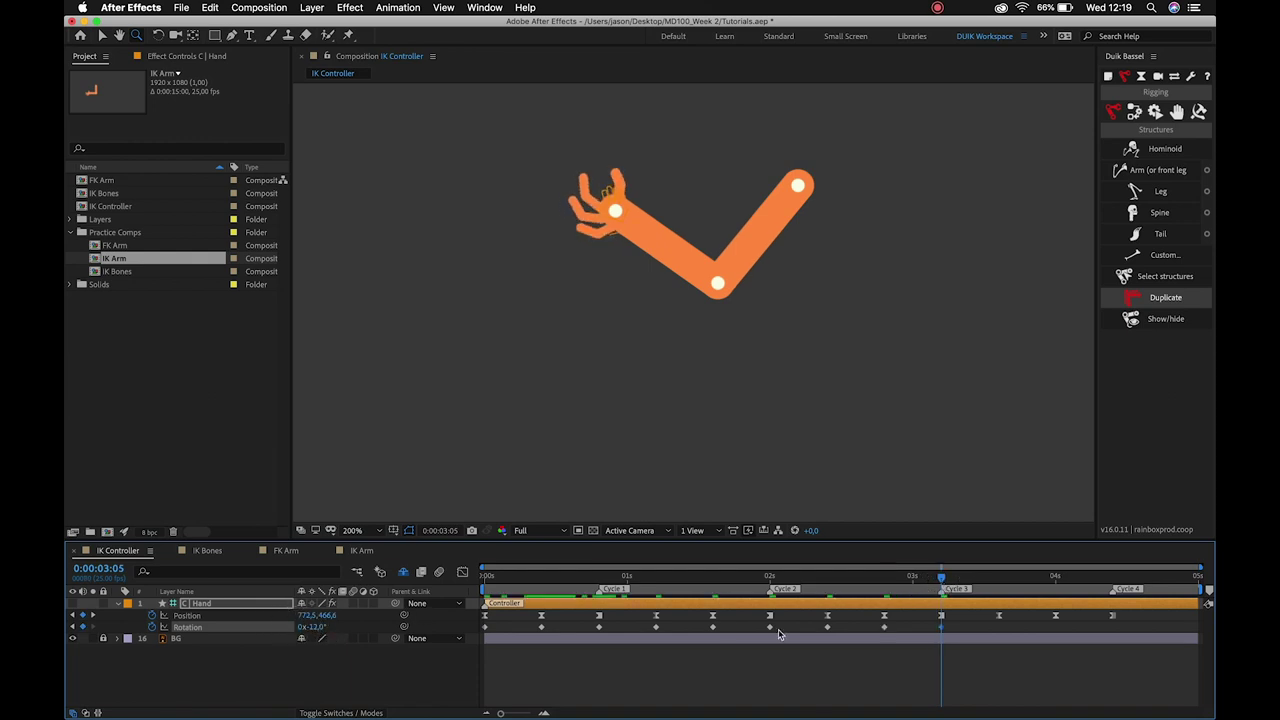
{"action": "left_click_drag", "start_coordinate": [944, 580], "coordinate": [1057, 589]}
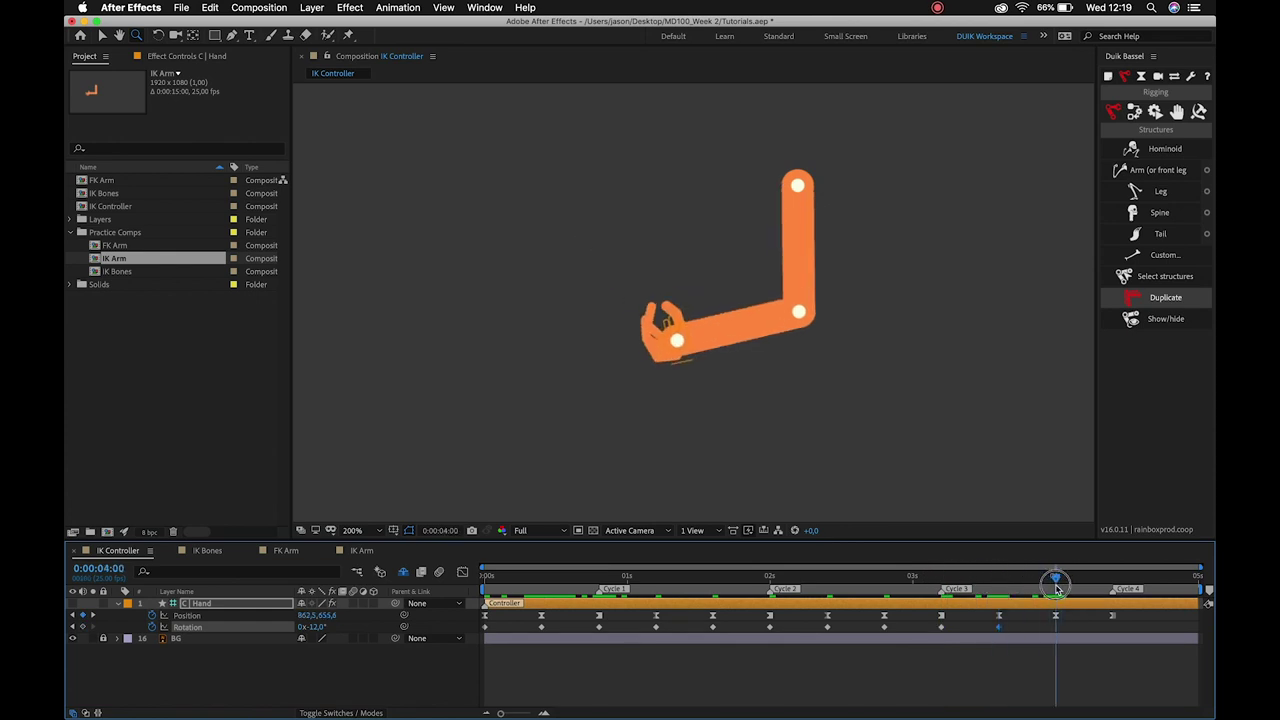
{"action": "left_click_drag", "start_coordinate": [317, 628], "coordinate": [325, 625]}
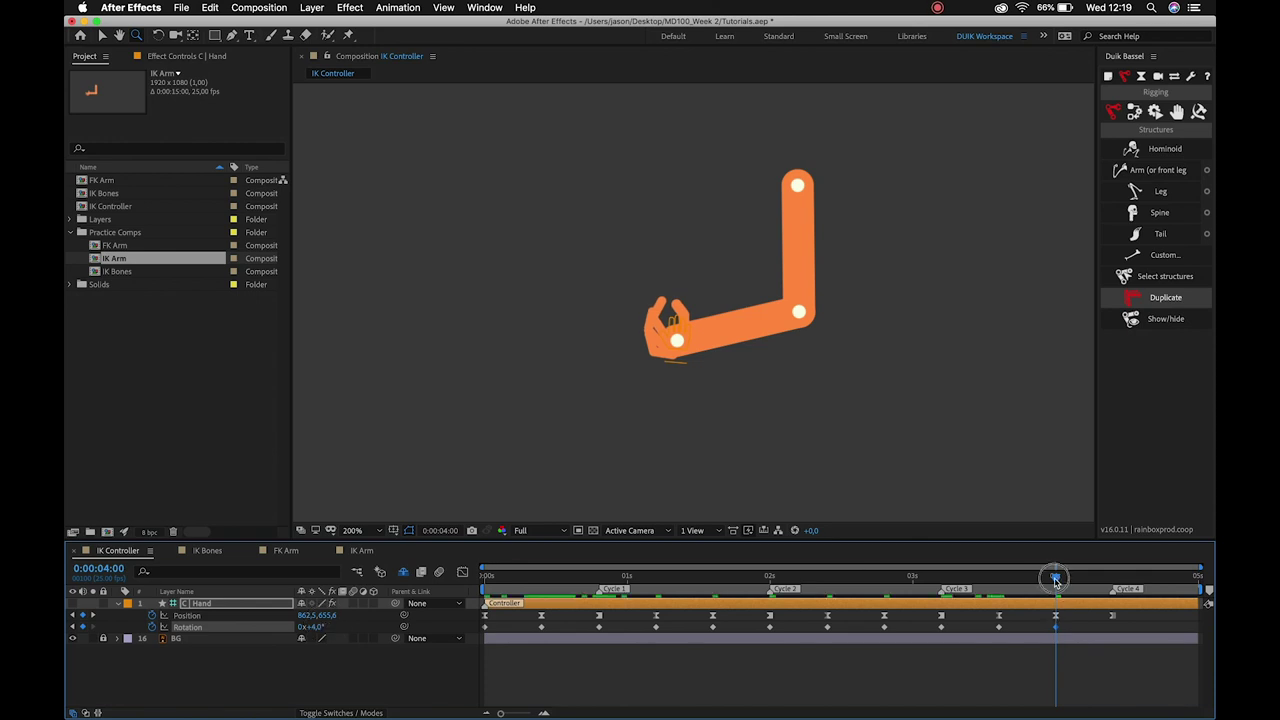
Check the hand back at 0° at 0:00:04:10, then preview the arm animation.
{"action": "left_click_drag", "start_coordinate": [1056, 578], "coordinate": [1113, 578]}
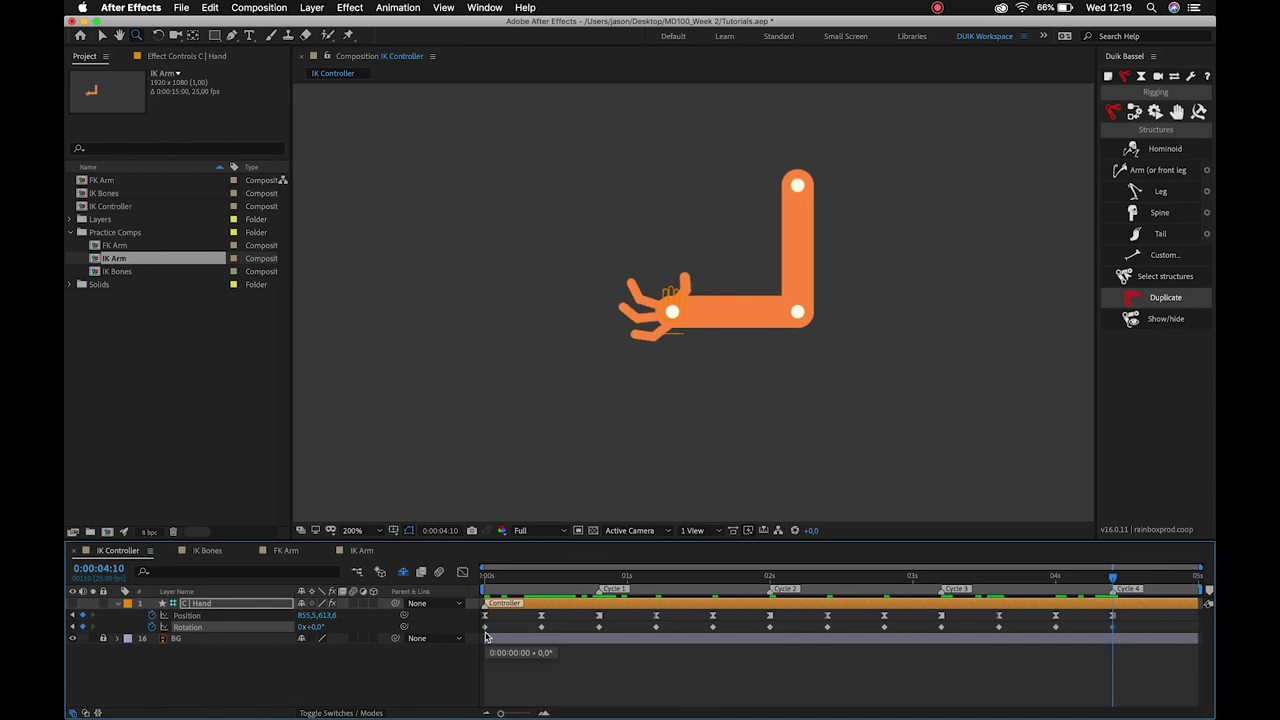
{"action": "left_click", "coordinate": [1056, 578]}
{"action": "key", "text": "space"}
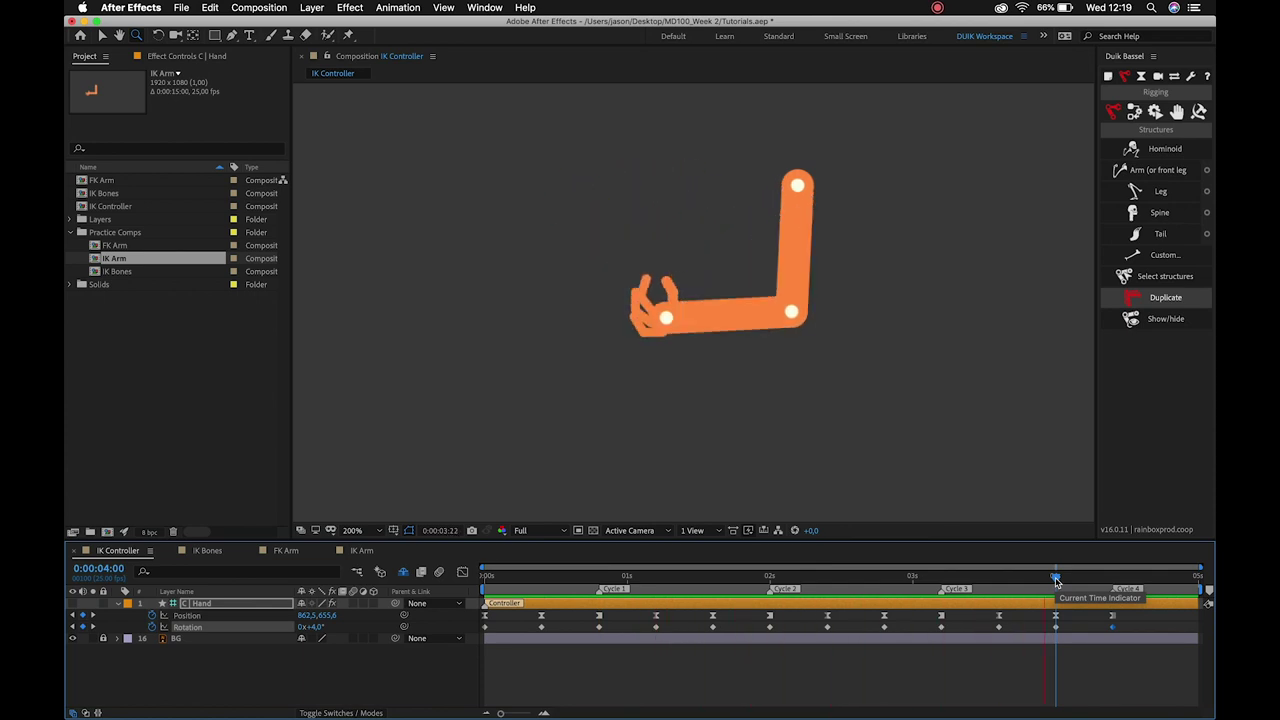
{"action": "key", "text": "space"}
Apply Easy Ease (F9) to all the hand's Rotation keyframes.
{"action": "mouse_move", "coordinate": [1122, 623]}
{"action": "left_mouse_down"}
{"action": "mouse_move", "coordinate": [405, 630]}
{"action": "mouse_move", "coordinate": [441, 657]}
{"action": "left_mouse_up"}
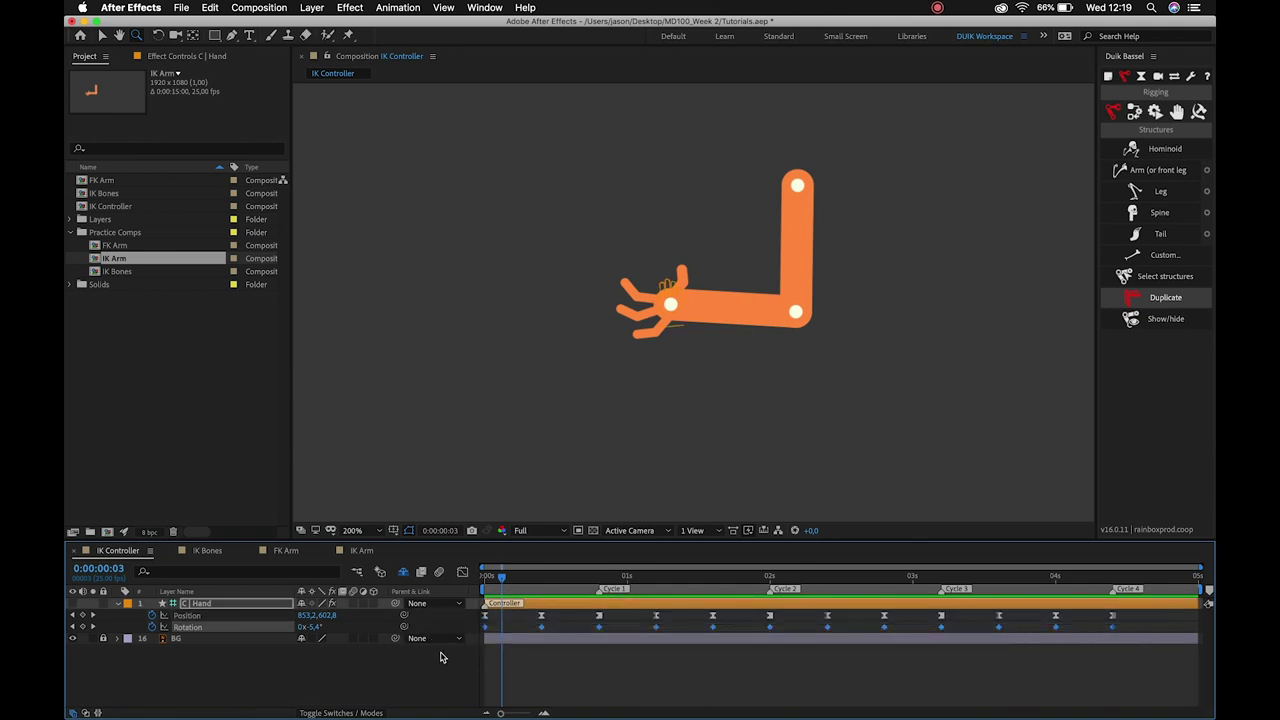
{"action": "key", "text": "F9"}
{"action": "left_click", "coordinate": [598, 627]}
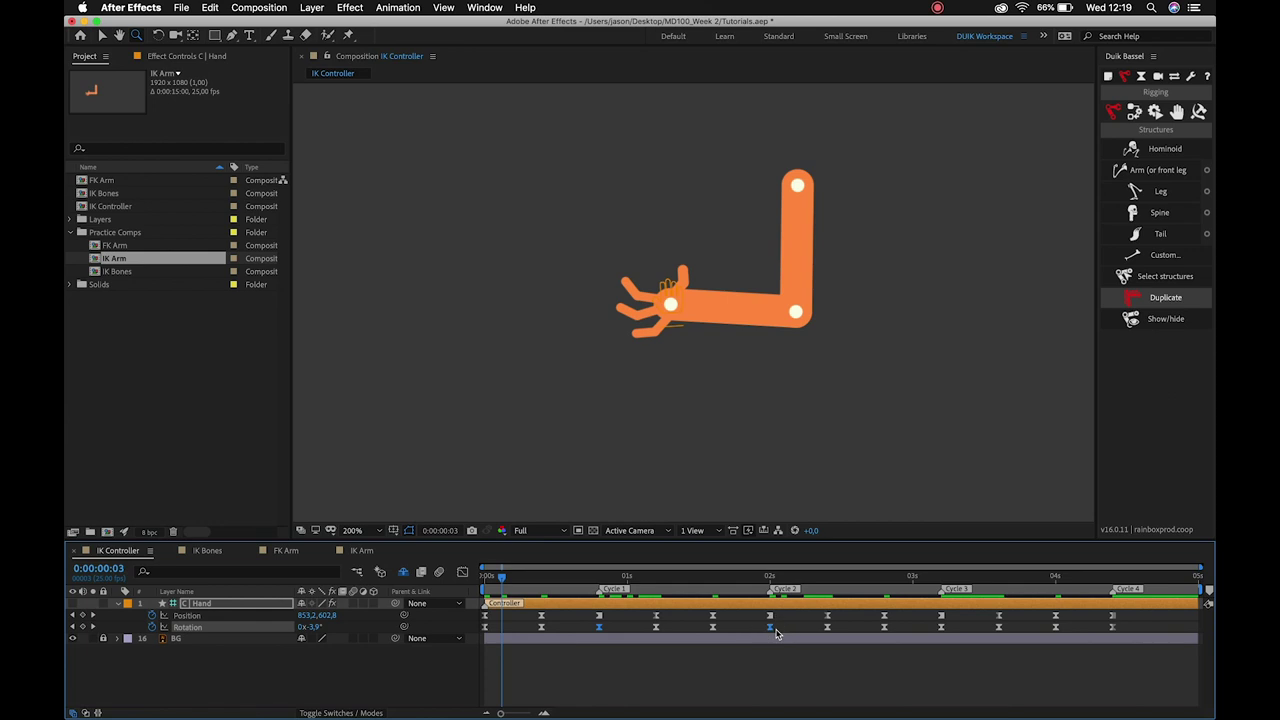
{"action": "left_click", "coordinate": [955, 629], "text": "shift"}
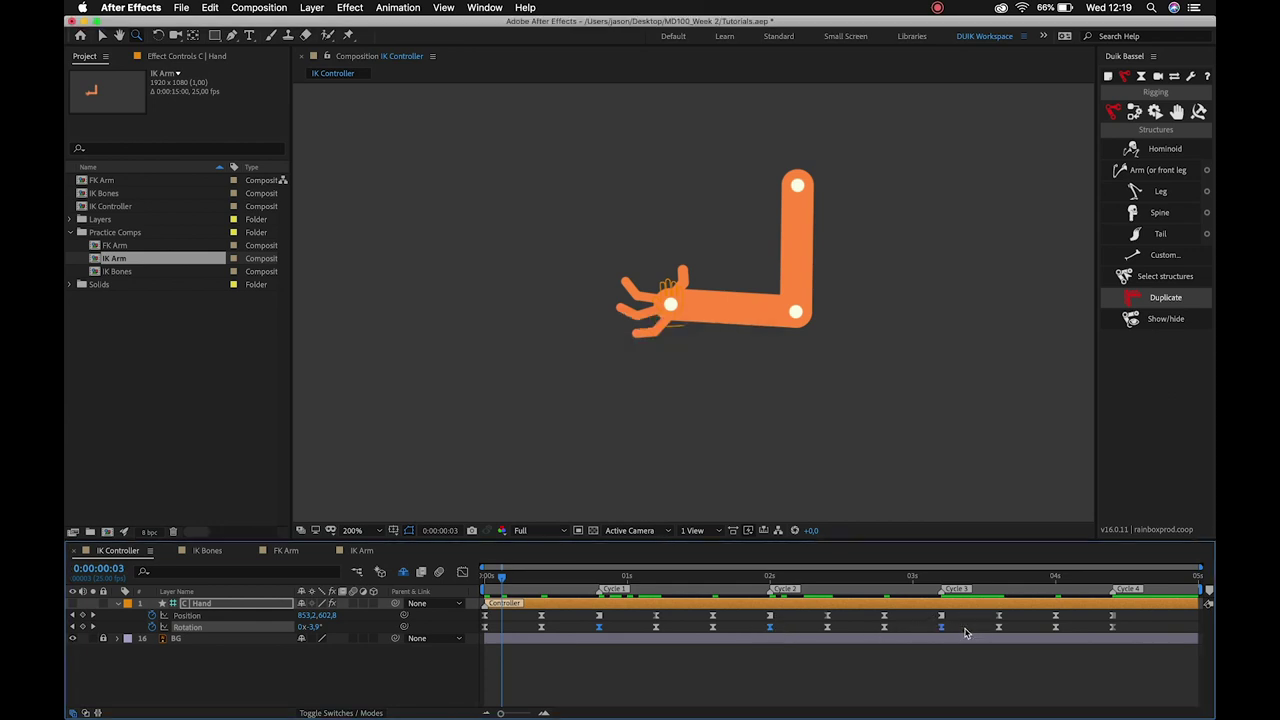
{"action": "right_click", "coordinate": [1112, 627]}
{"action": "left_click", "coordinate": [1020, 651]}
{"action": "left_click", "coordinate": [640, 672]}
Select the C | Hand's first Position and Rotation keys and show them in the Graph Editor.
{"action": "left_click_drag", "start_coordinate": [501, 578], "coordinate": [468, 586]}
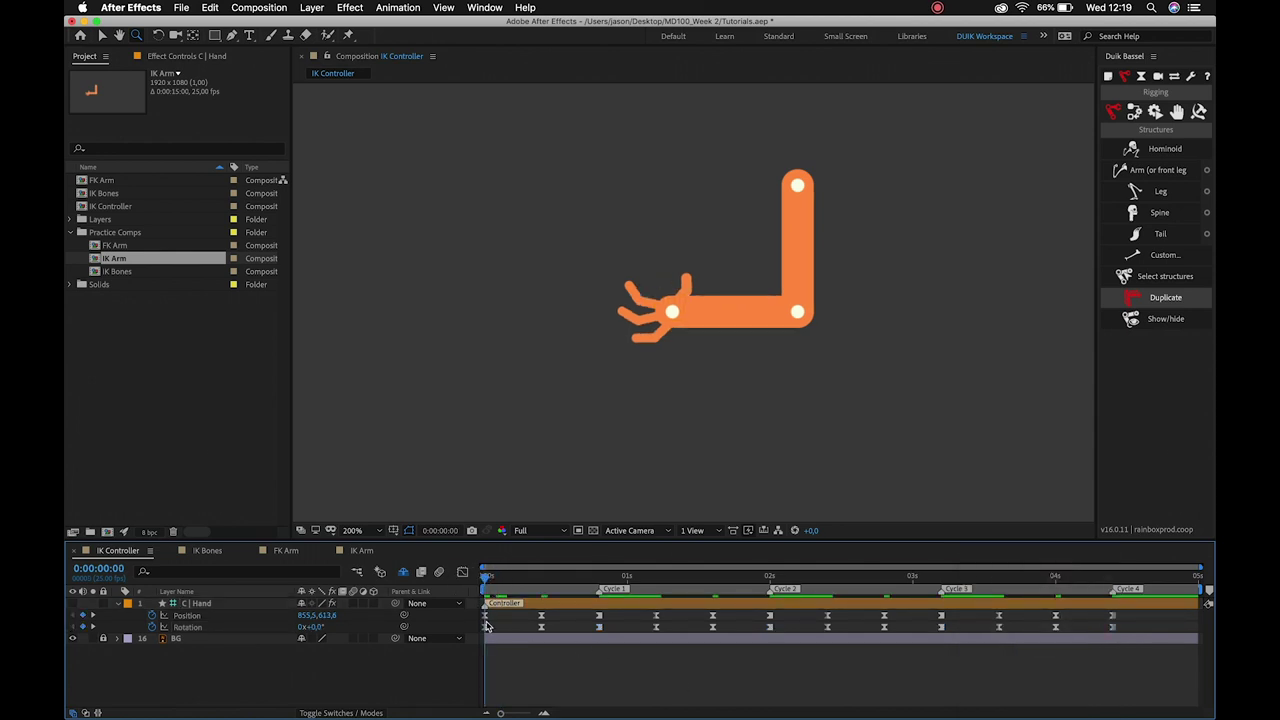
{"action": "left_click", "coordinate": [486, 620]}
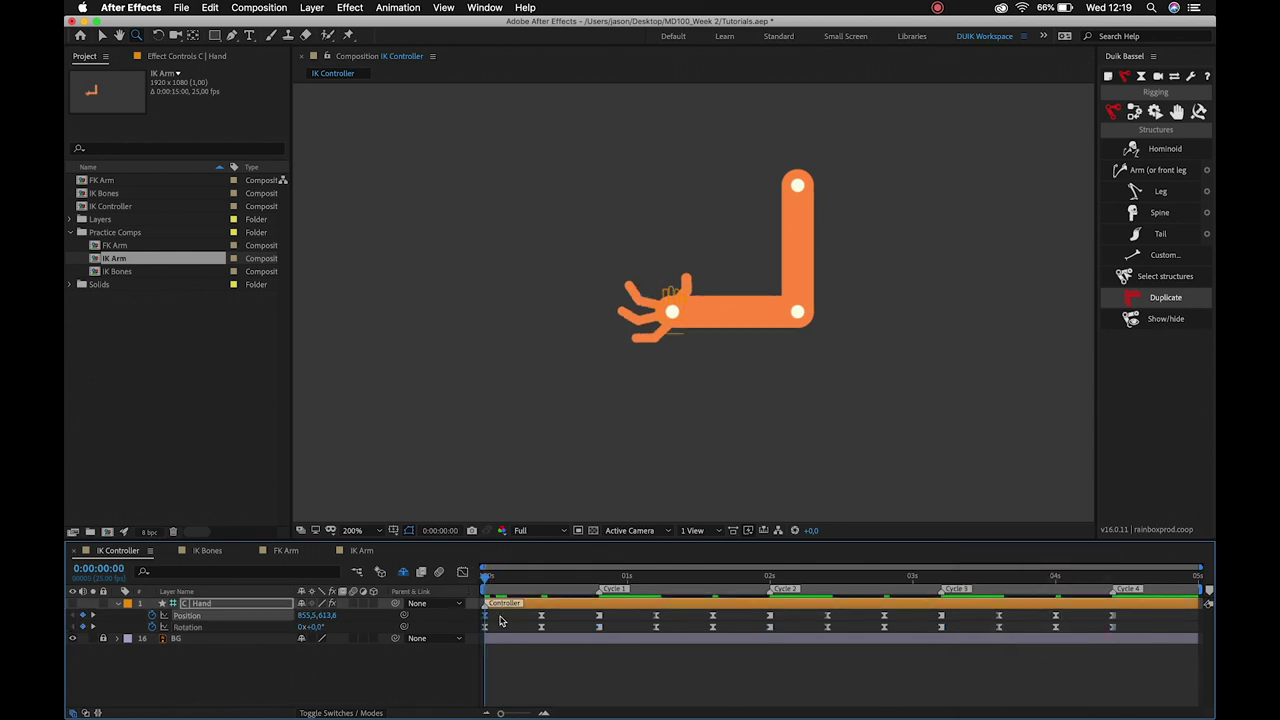
{"action": "left_click_drag", "start_coordinate": [501, 621], "coordinate": [480, 637]}
{"action": "left_click", "coordinate": [462, 572]}
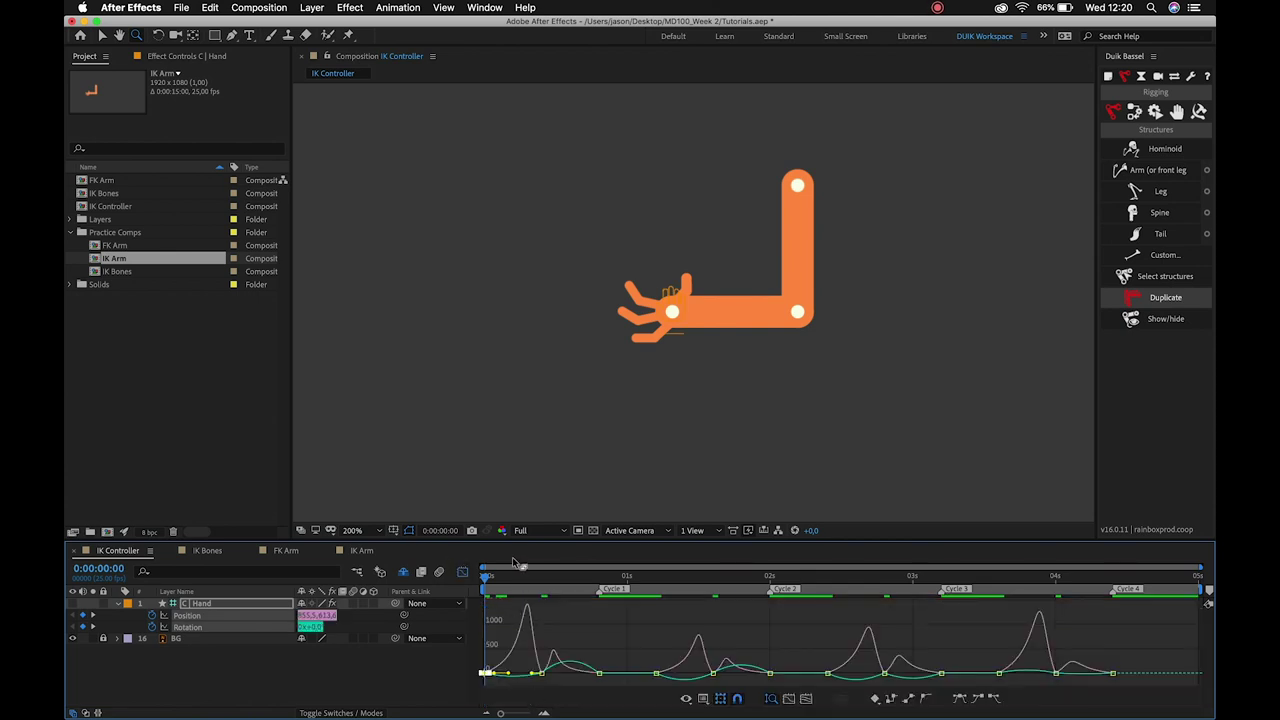
Enlarge the Graph Editor, zoom into Cycle 1, and lengthen the first Rotation key's ease out.
{"action": "left_click_drag", "start_coordinate": [506, 538], "coordinate": [531, 275]}
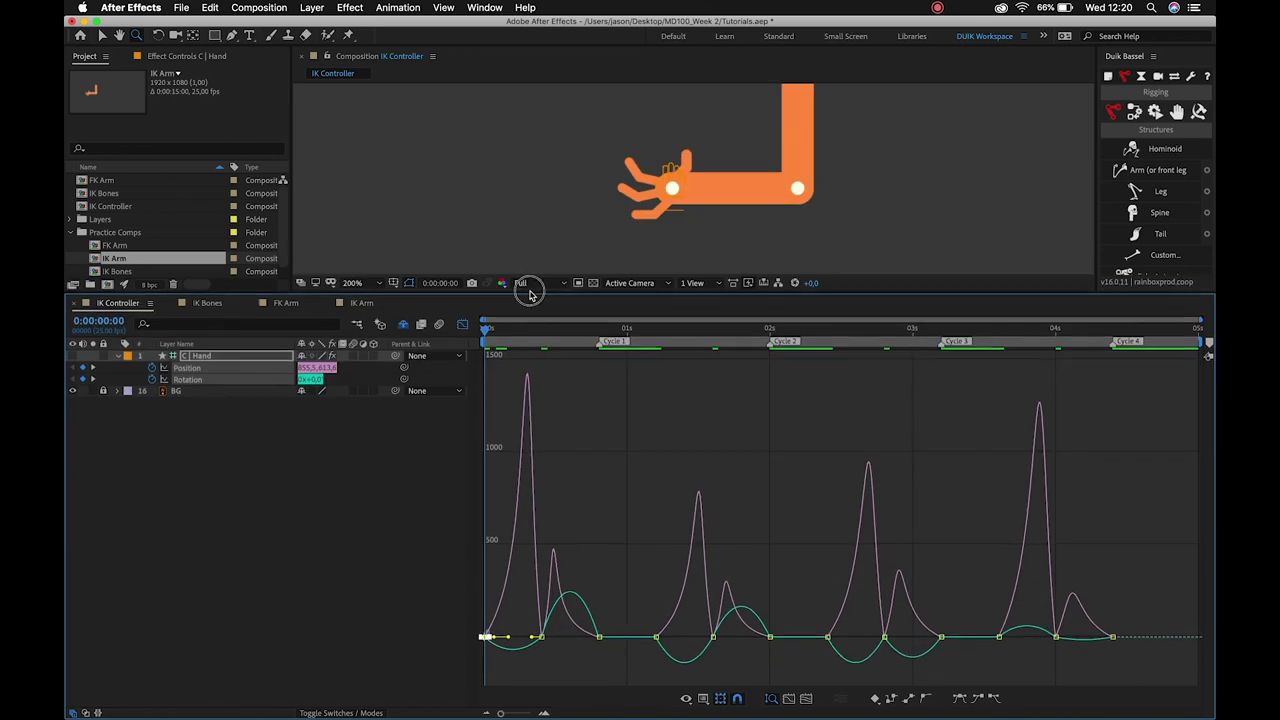
{"action": "left_click", "coordinate": [535, 402]}
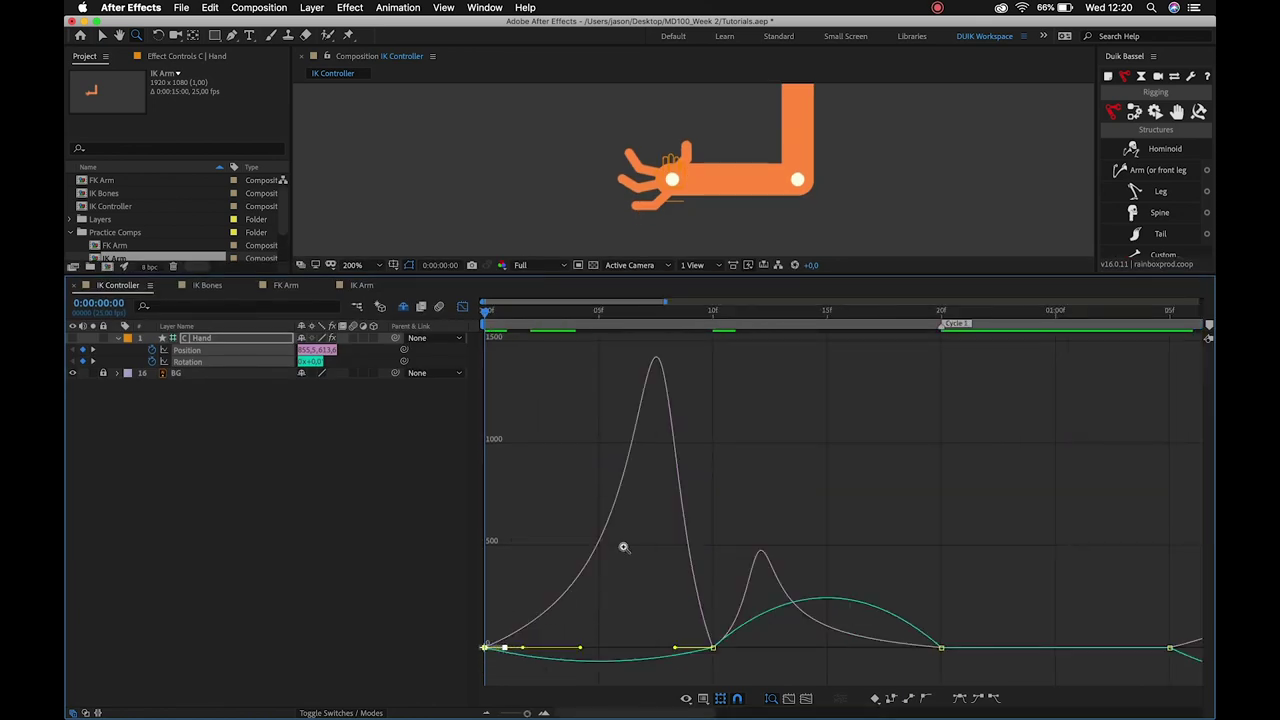
{"action": "key", "text": "v"}
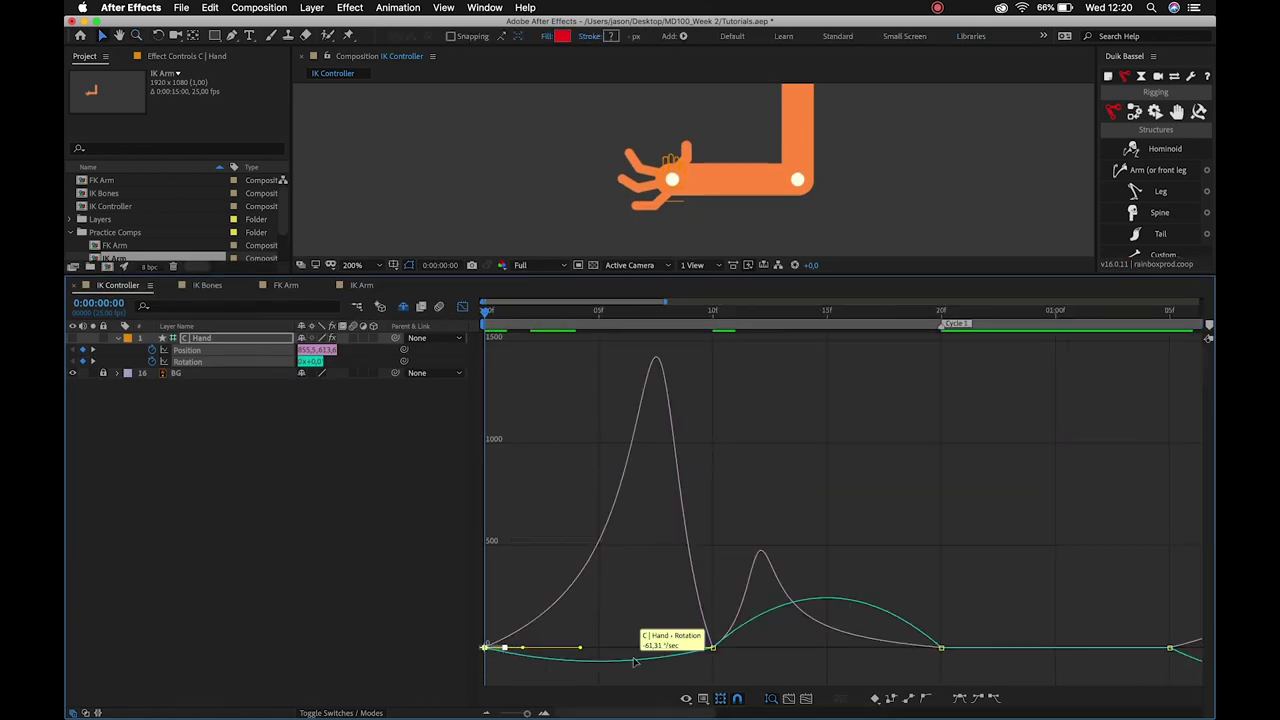
{"action": "left_click", "coordinate": [636, 659]}
{"action": "left_click_drag", "start_coordinate": [522, 648], "coordinate": [574, 655]}
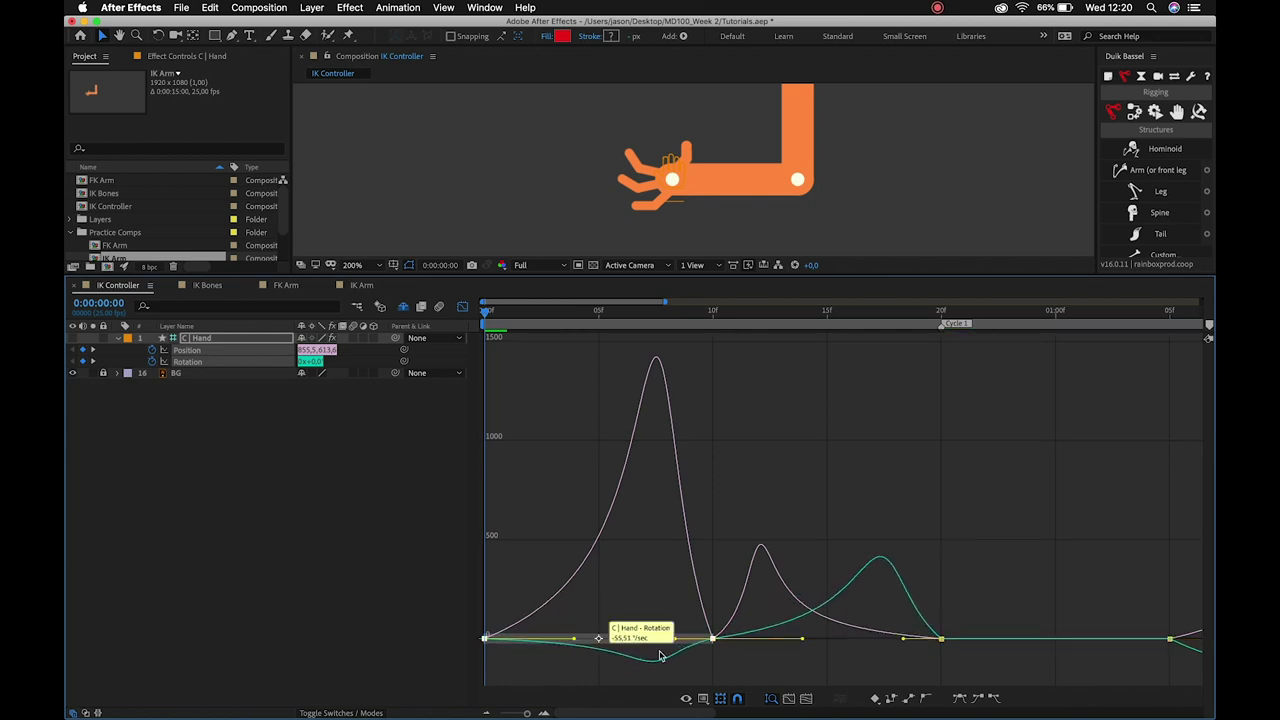
Reshape the Rotation handles at 10f and 20f so the peak is taller and sharper.
{"action": "left_click", "coordinate": [904, 638]}
{"action": "left_click", "coordinate": [905, 668]}
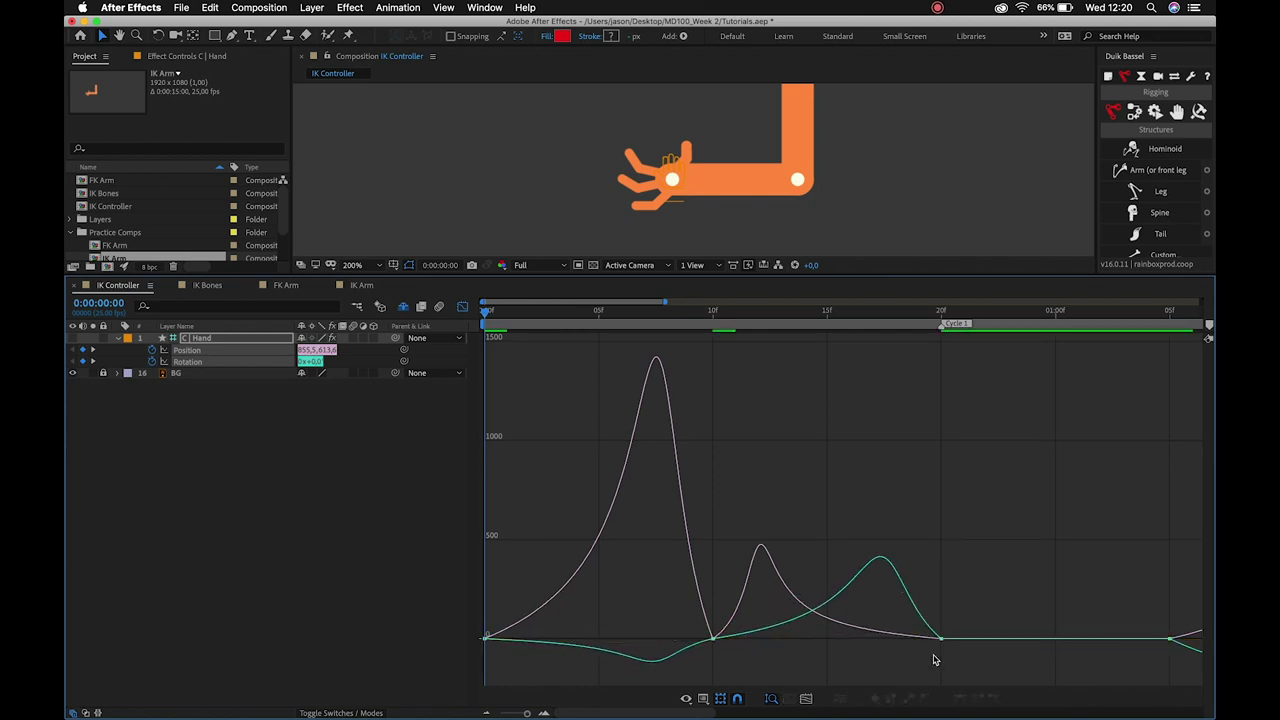
{"action": "left_click", "coordinate": [941, 638]}
{"action": "left_click_drag", "start_coordinate": [903, 641], "coordinate": [856, 639]}
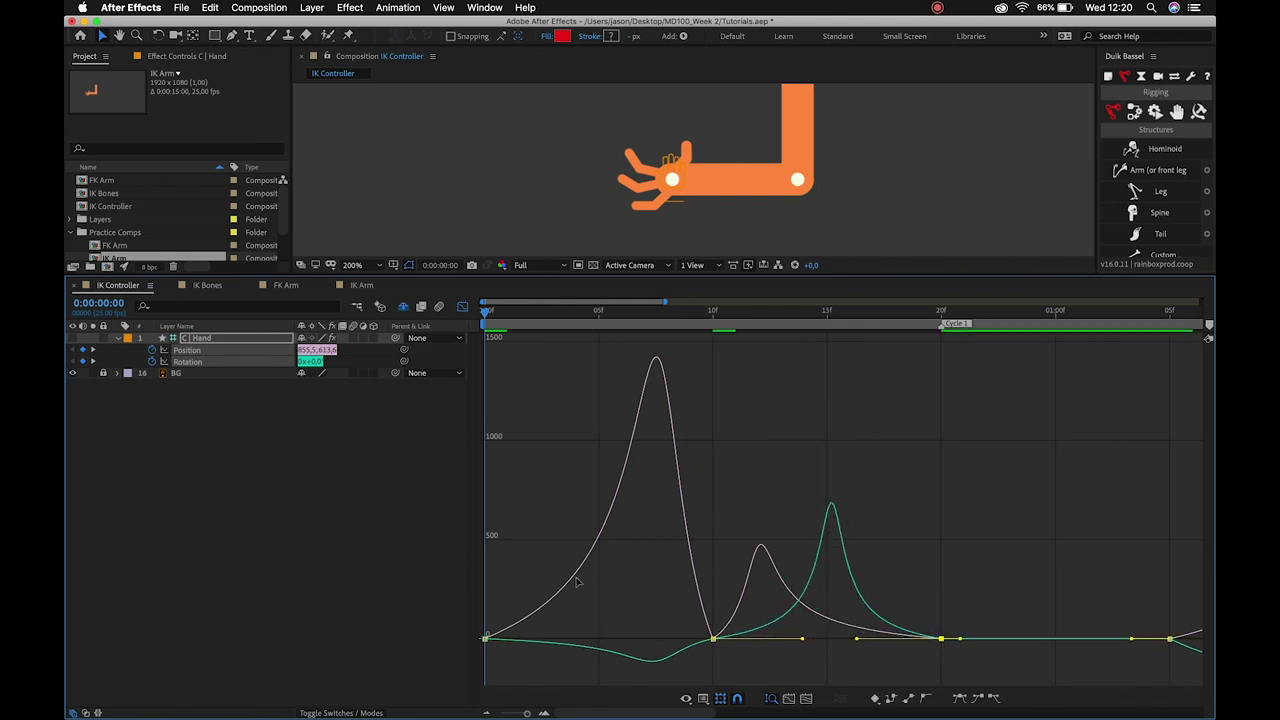
{"action": "mouse_move", "coordinate": [803, 640]}
{"action": "left_mouse_down"}
{"action": "mouse_move", "coordinate": [748, 639]}
{"action": "mouse_move", "coordinate": [766, 639]}
{"action": "left_mouse_up"}
{"action": "left_click_drag", "start_coordinate": [857, 640], "coordinate": [750, 641]}
{"action": "left_click_drag", "start_coordinate": [574, 639], "coordinate": [566, 645]}
{"action": "left_click", "coordinate": [590, 646]}
Adjust Cycle 2's Rotation handles, easing into the 02:00f key to follow Position.
{"action": "scroll", "coordinate": [837, 594], "scroll_direction": "right", "scroll_amount": 10}
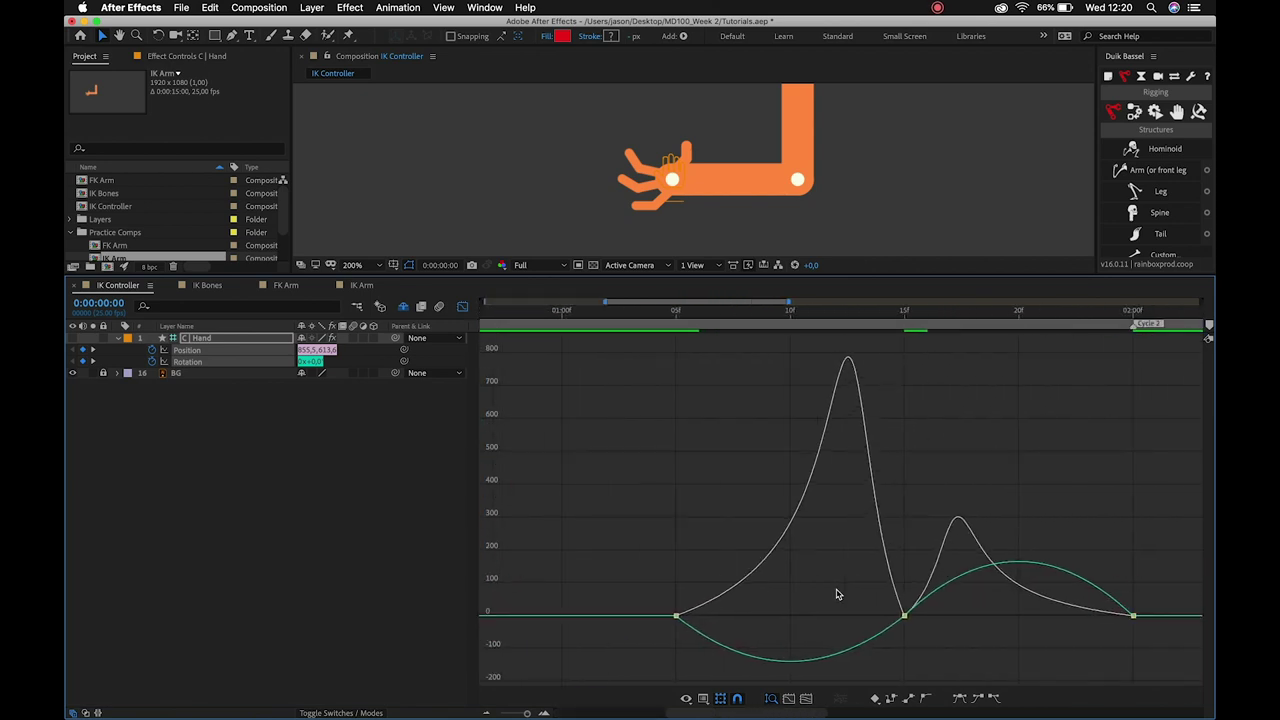
{"action": "left_click", "coordinate": [695, 637]}
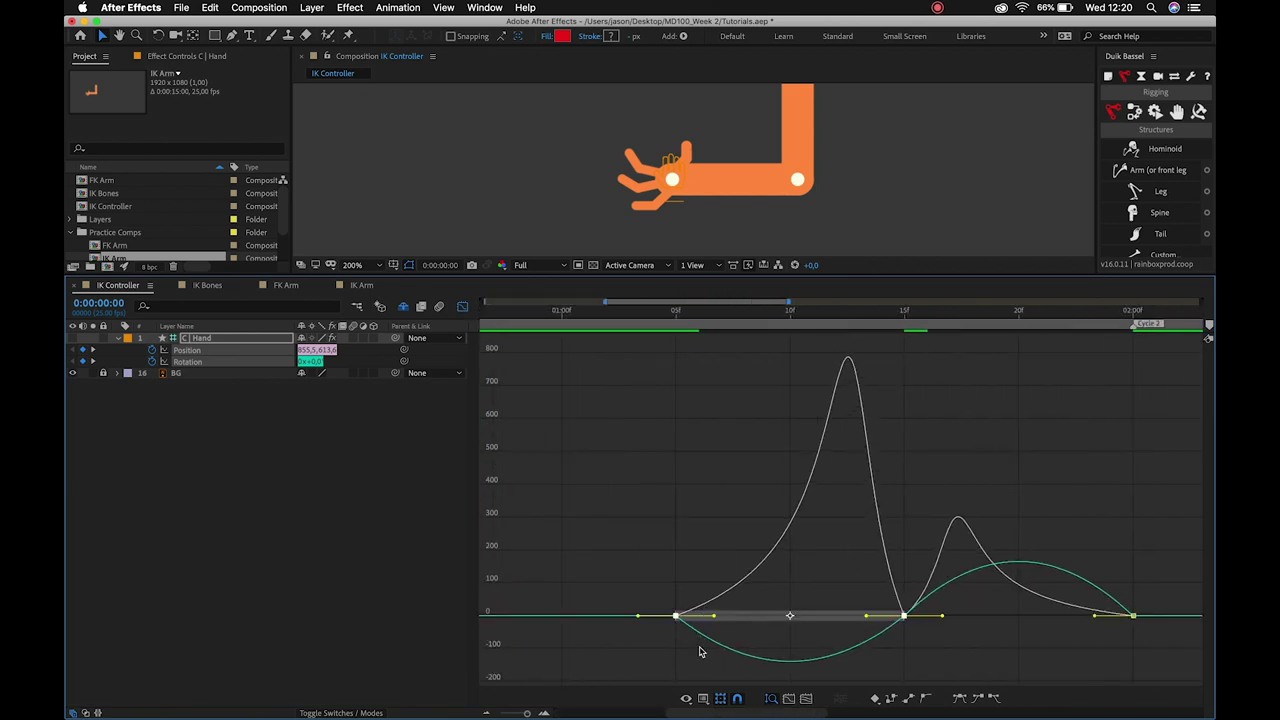
{"action": "left_click", "coordinate": [678, 636]}
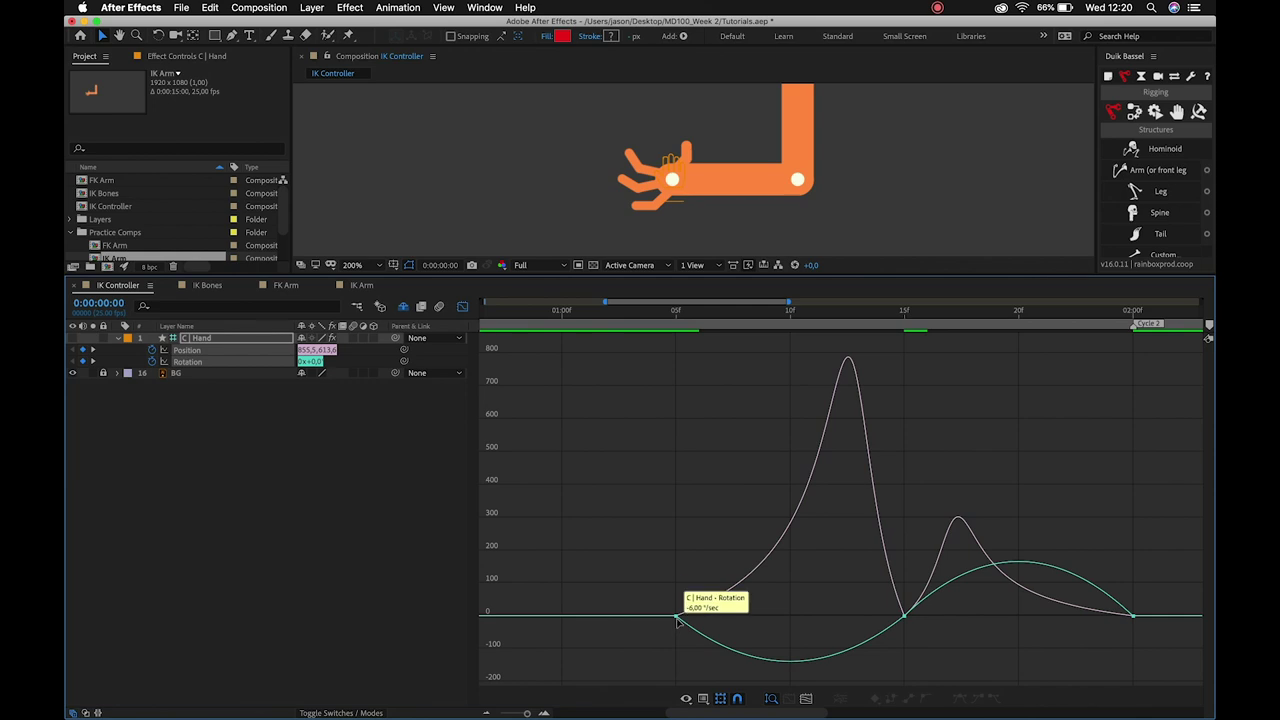
{"action": "left_click_drag", "start_coordinate": [715, 617], "coordinate": [765, 616]}
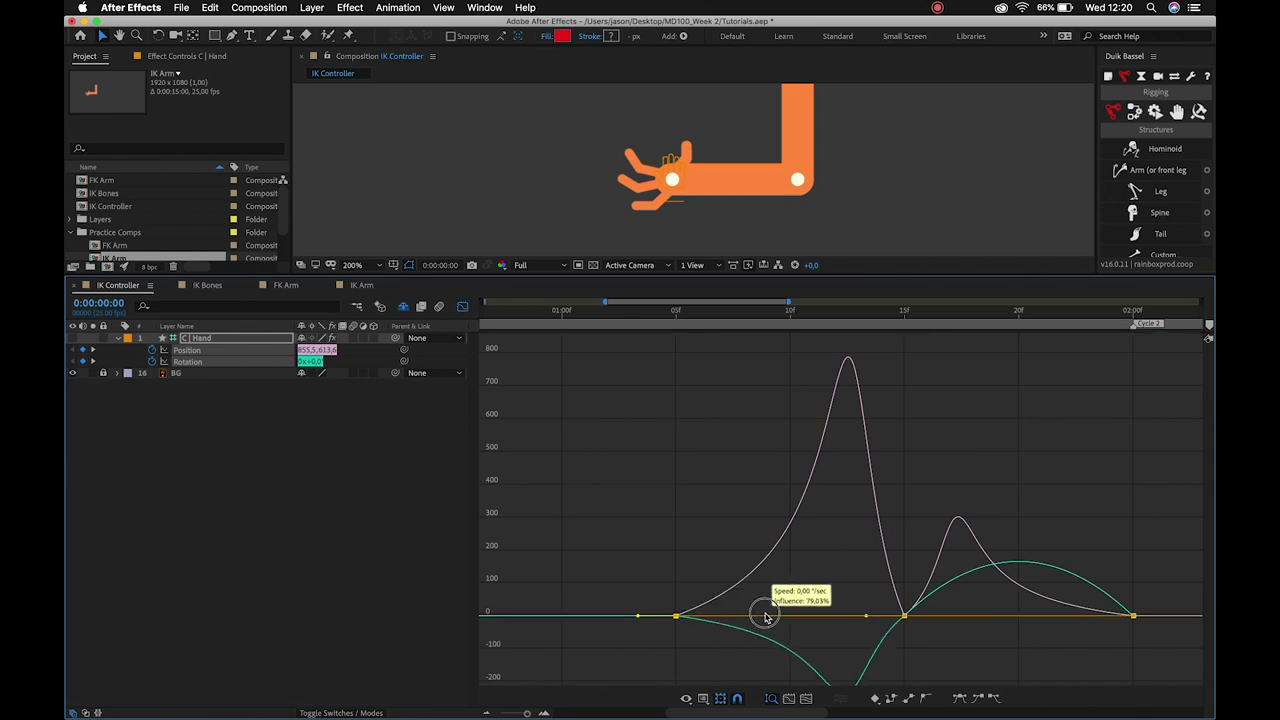
{"action": "left_click_drag", "start_coordinate": [988, 586], "coordinate": [820, 588]}
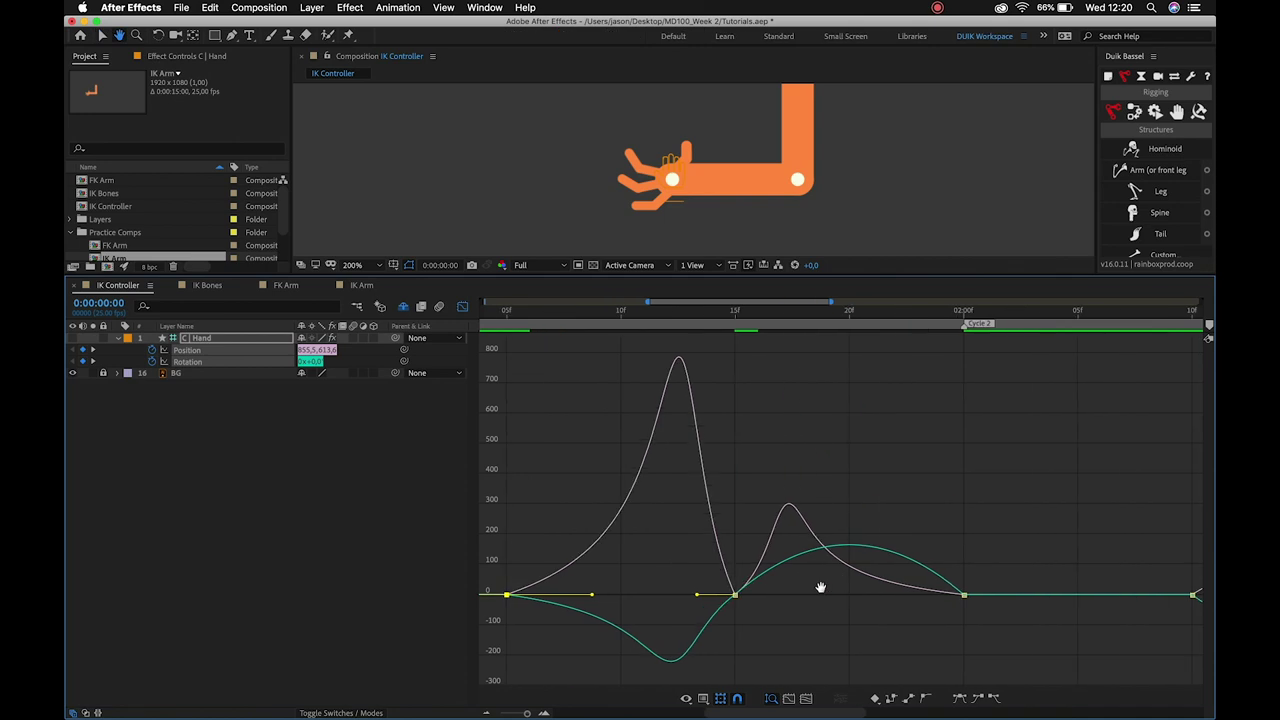
{"action": "left_click", "coordinate": [963, 595]}
{"action": "left_click_drag", "start_coordinate": [925, 597], "coordinate": [867, 595]}
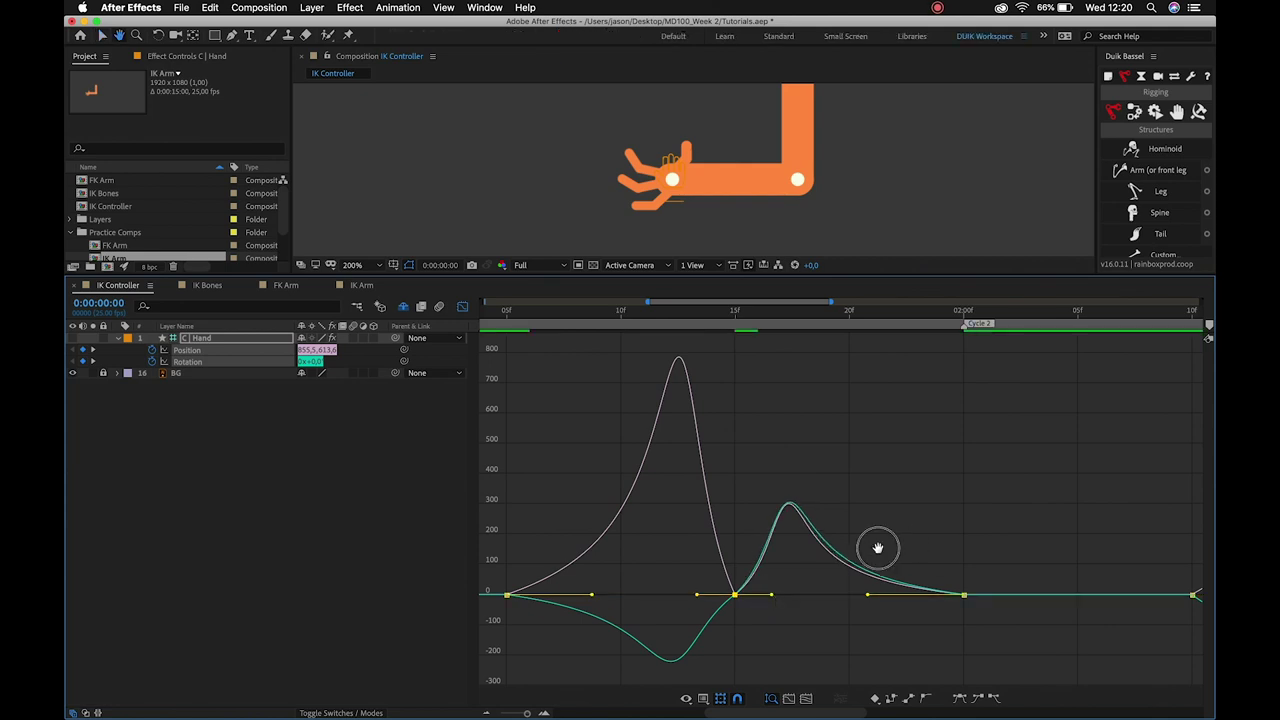
Lengthen Cycle 3's Rotation easing out of the 10f key and into the 05f key.
{"action": "scroll", "coordinate": [877, 546], "scroll_direction": "right", "scroll_amount": 5}
{"action": "left_click_drag", "start_coordinate": [855, 549], "coordinate": [640, 546]}
{"action": "left_click_drag", "start_coordinate": [800, 575], "coordinate": [737, 574]}
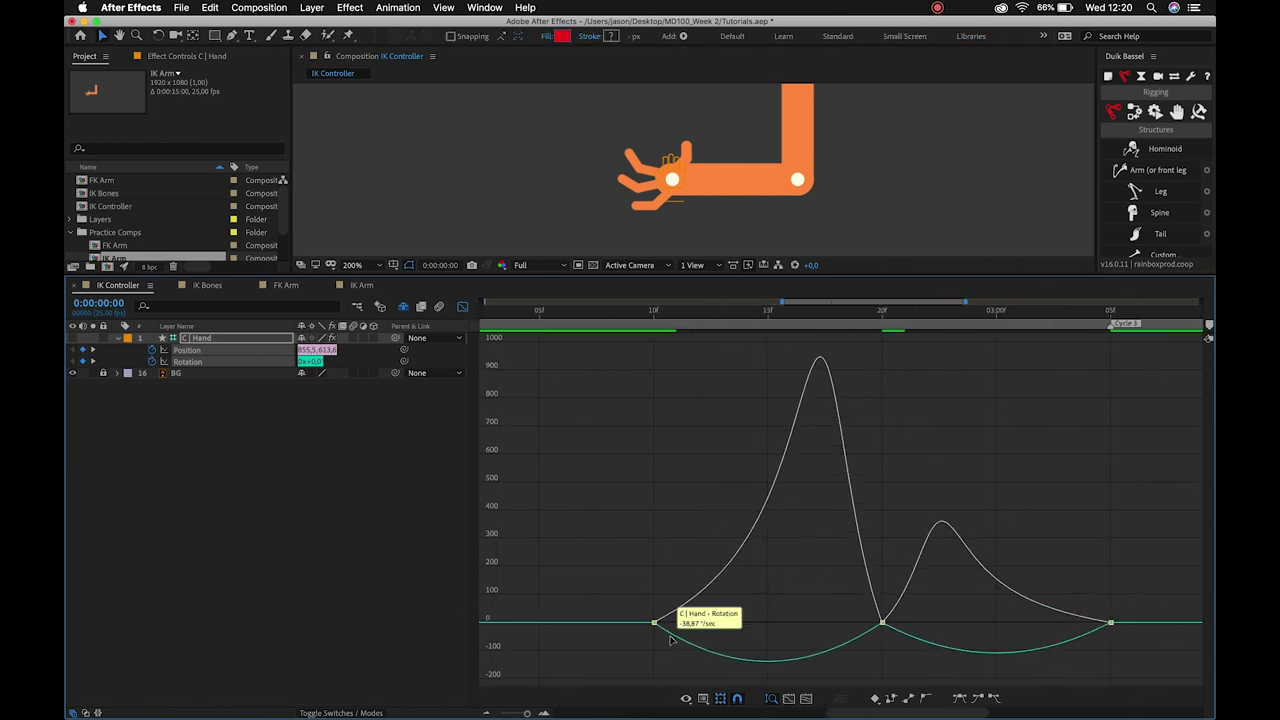
{"action": "left_click", "coordinate": [677, 641]}
{"action": "left_click", "coordinate": [655, 645]}
{"action": "left_click", "coordinate": [653, 624]}
{"action": "left_click_drag", "start_coordinate": [690, 624], "coordinate": [738, 625]}
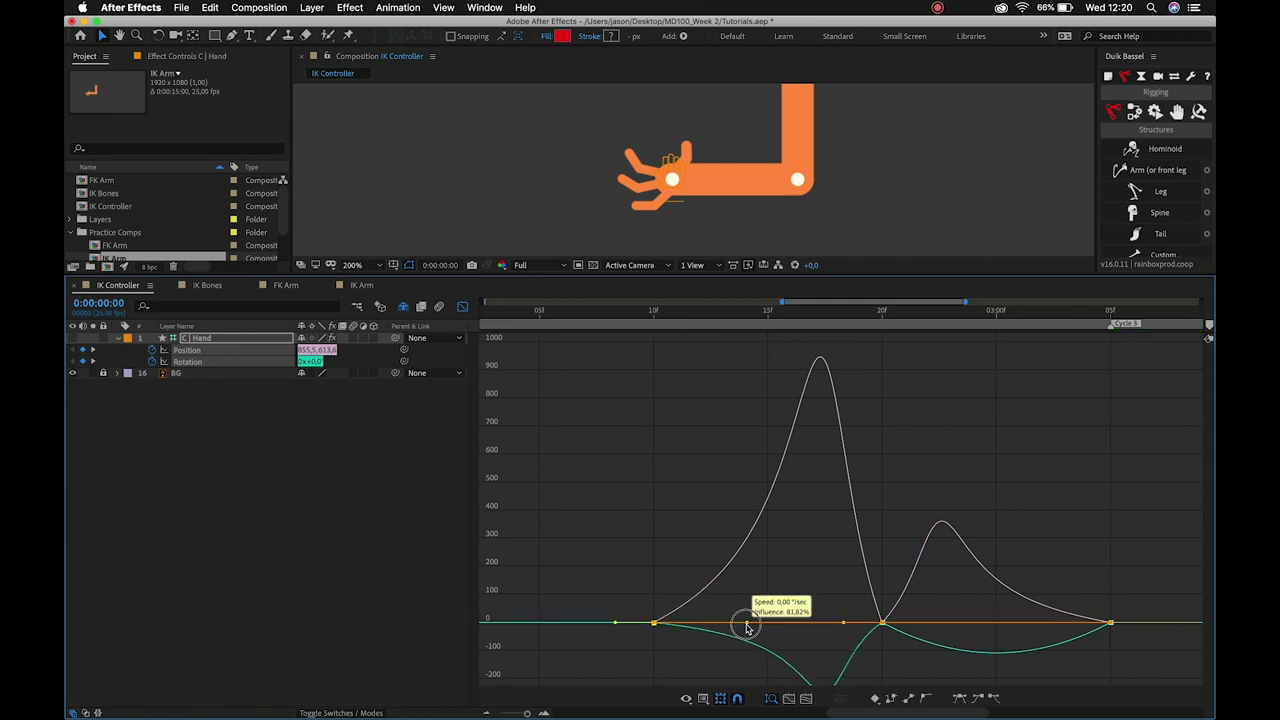
{"action": "left_click", "coordinate": [1111, 605]}
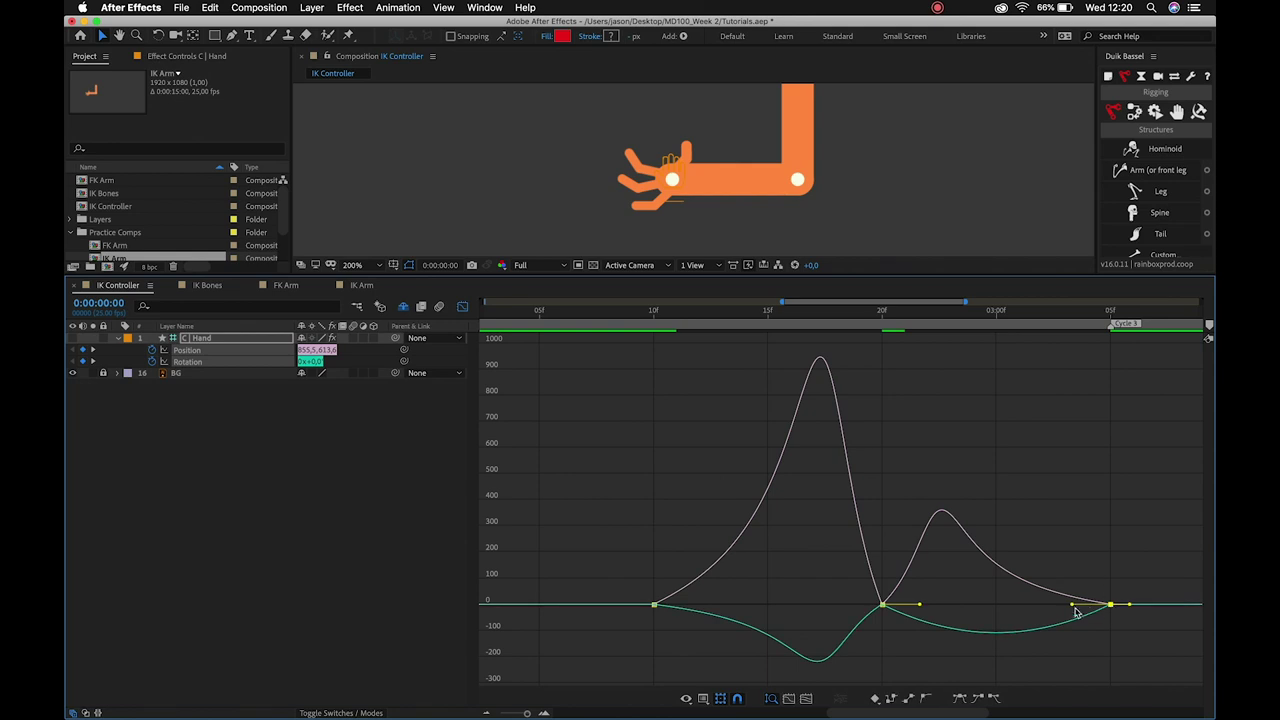
{"action": "left_click_drag", "start_coordinate": [1072, 605], "coordinate": [1029, 605]}
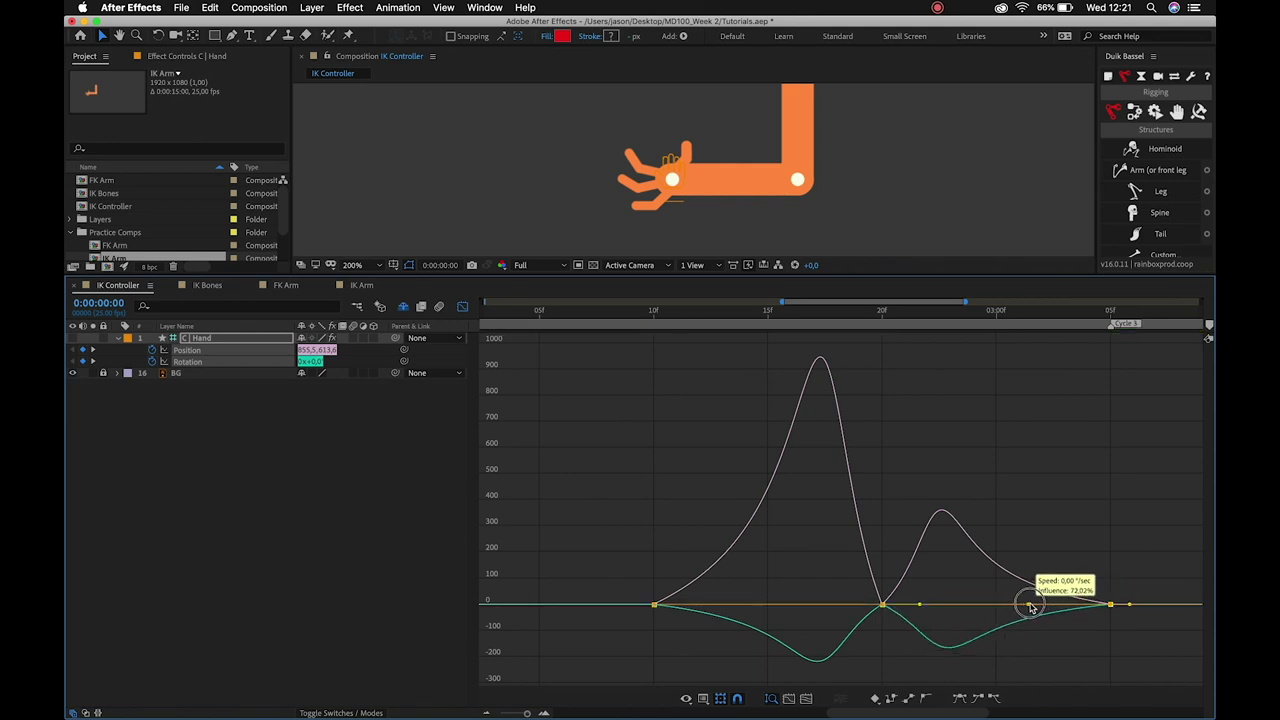
Lengthen Cycle 4's easing out of 15f and into 4:10, then leave the Graph Editor.
{"action": "scroll", "coordinate": [714, 589], "scroll_direction": "right", "scroll_amount": 5}
{"action": "left_click_drag", "start_coordinate": [597, 574], "coordinate": [806, 574]}
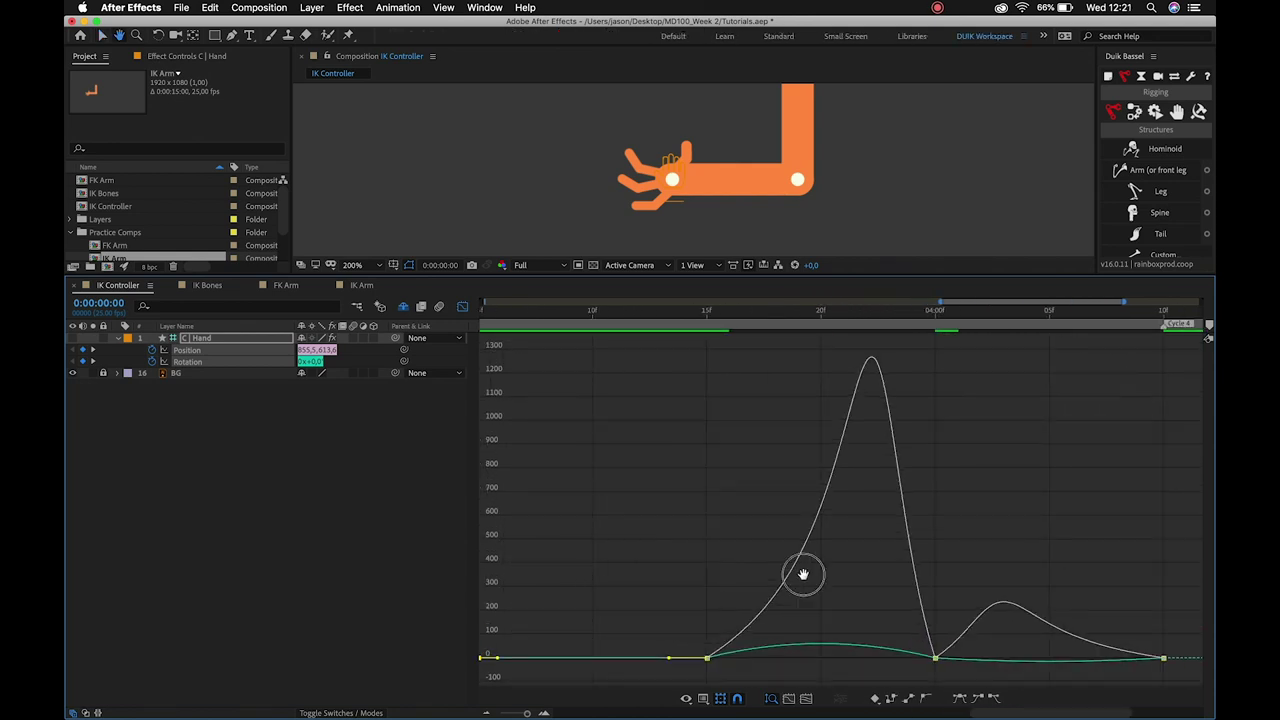
{"action": "left_click", "coordinate": [600, 658]}
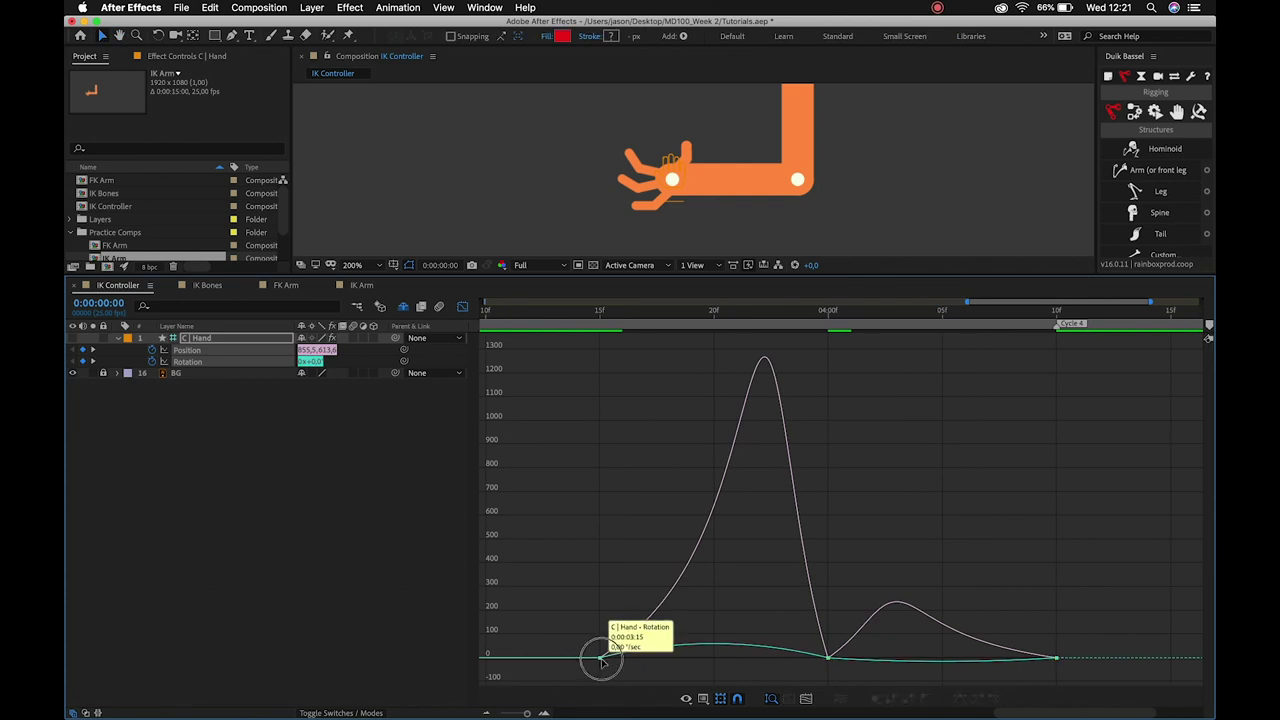
{"action": "left_click_drag", "start_coordinate": [638, 658], "coordinate": [698, 658]}
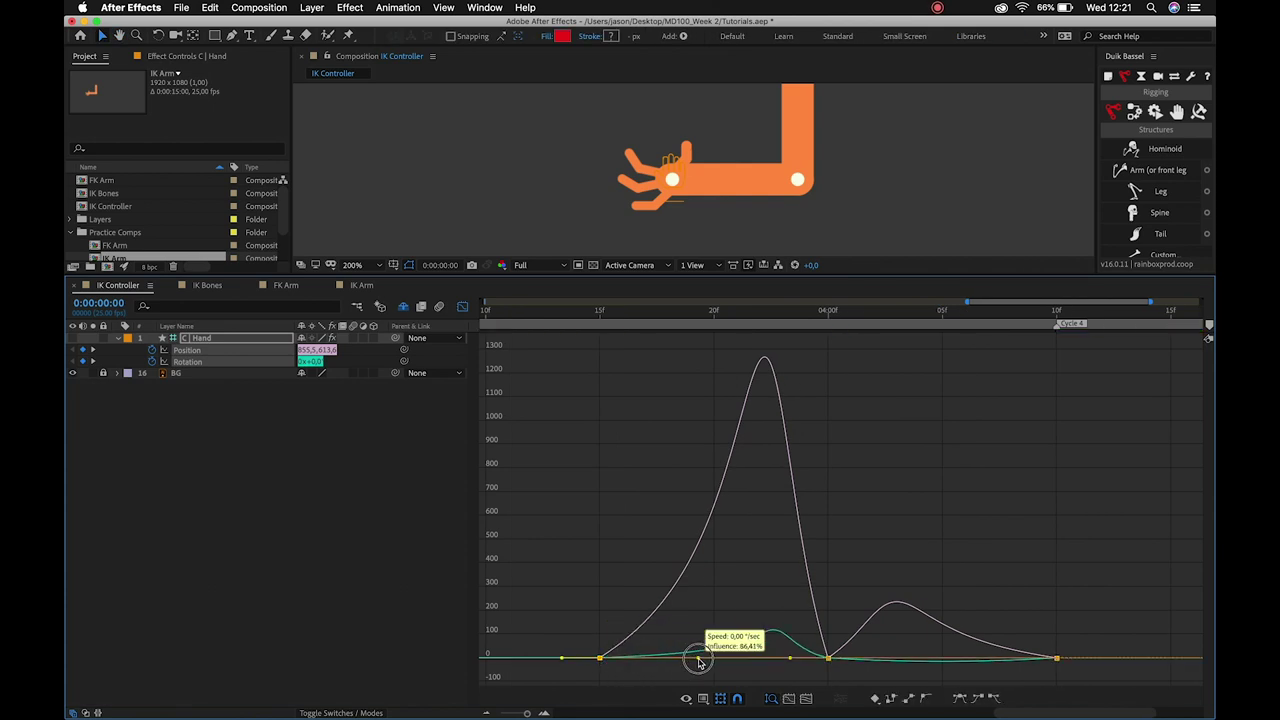
{"action": "left_click", "coordinate": [1057, 658]}
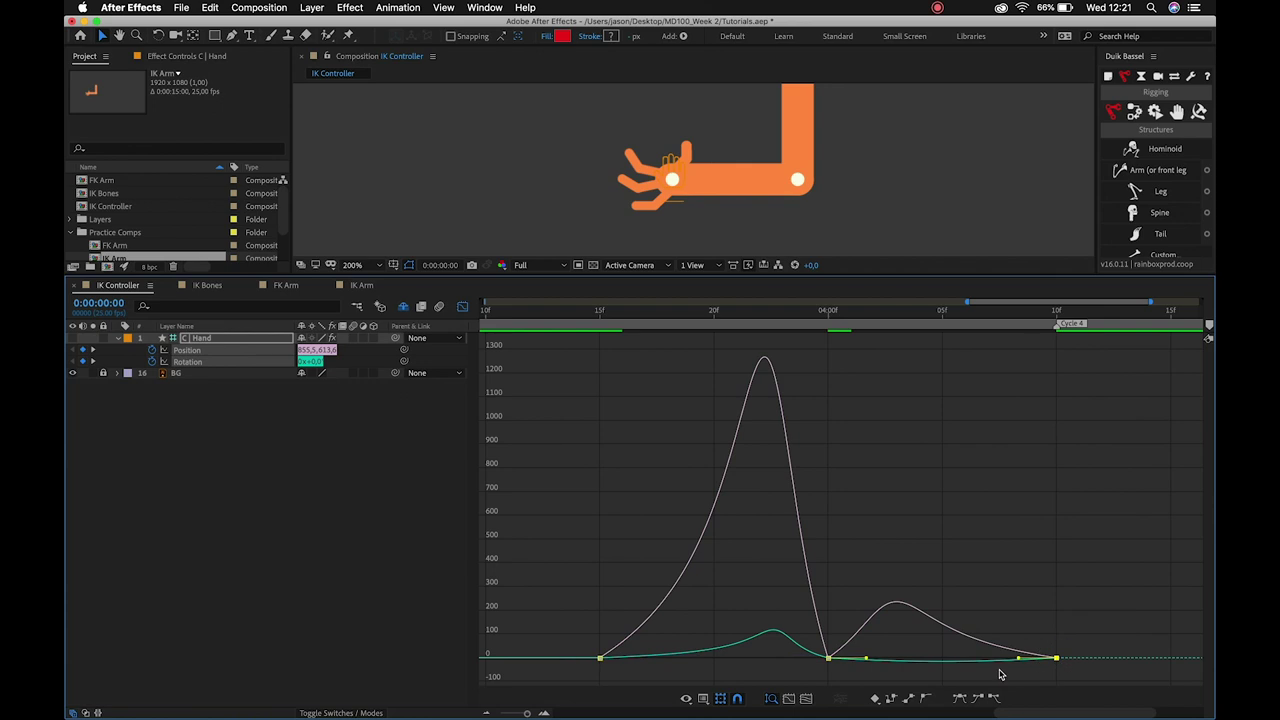
{"action": "left_click_drag", "start_coordinate": [1020, 658], "coordinate": [970, 659]}
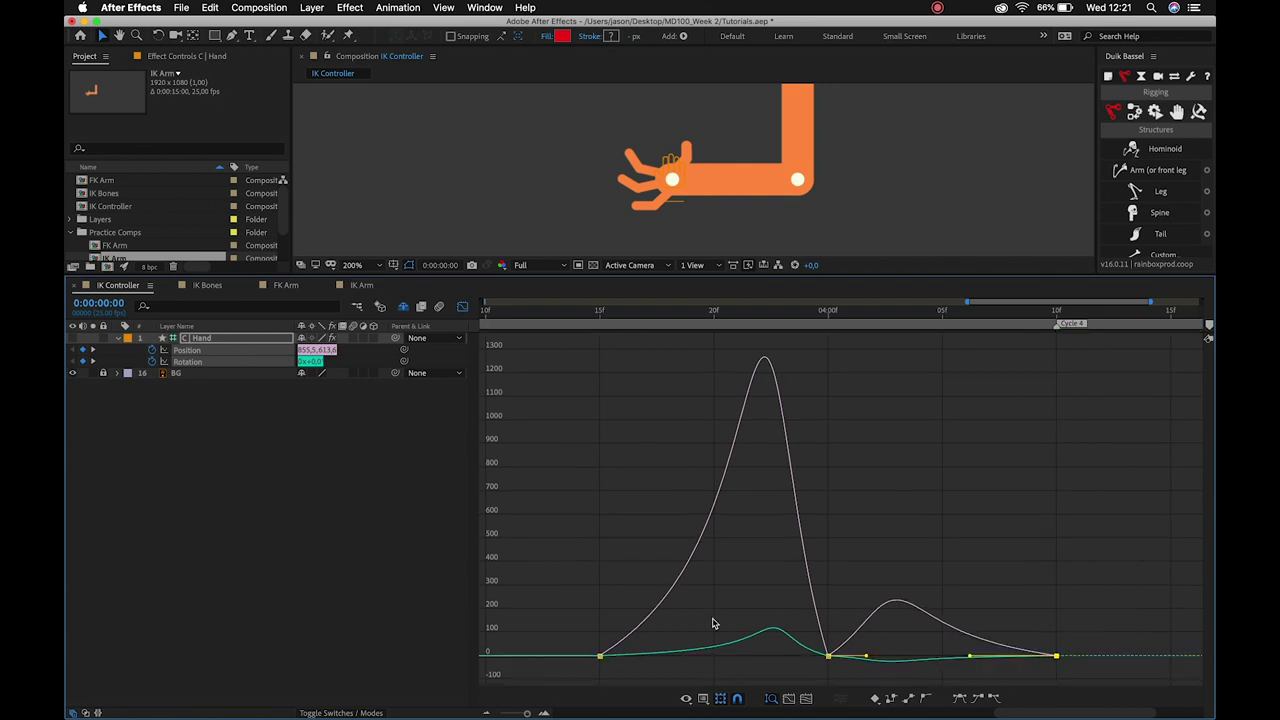
{"action": "left_click", "coordinate": [462, 306]}
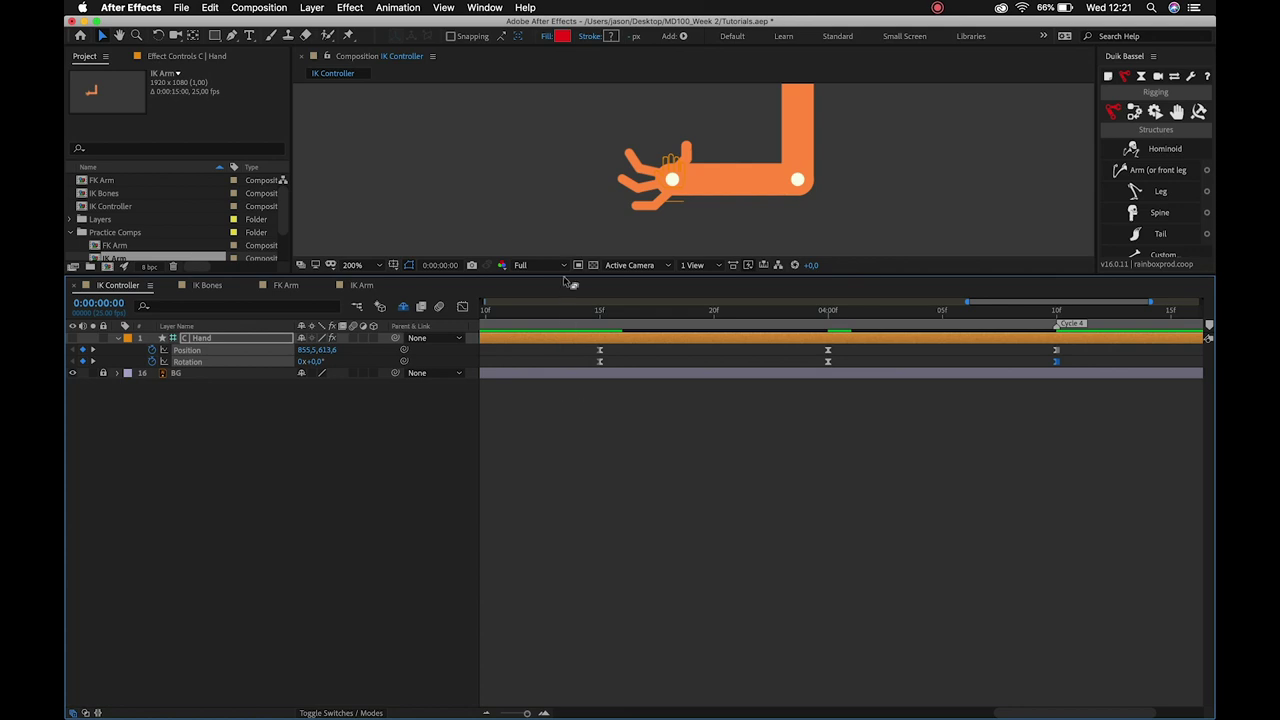
Enlarge the composition viewer, preview the arm animation, and zoom the timeline out to all four cycles.
{"action": "left_click_drag", "start_coordinate": [565, 279], "coordinate": [565, 550]}
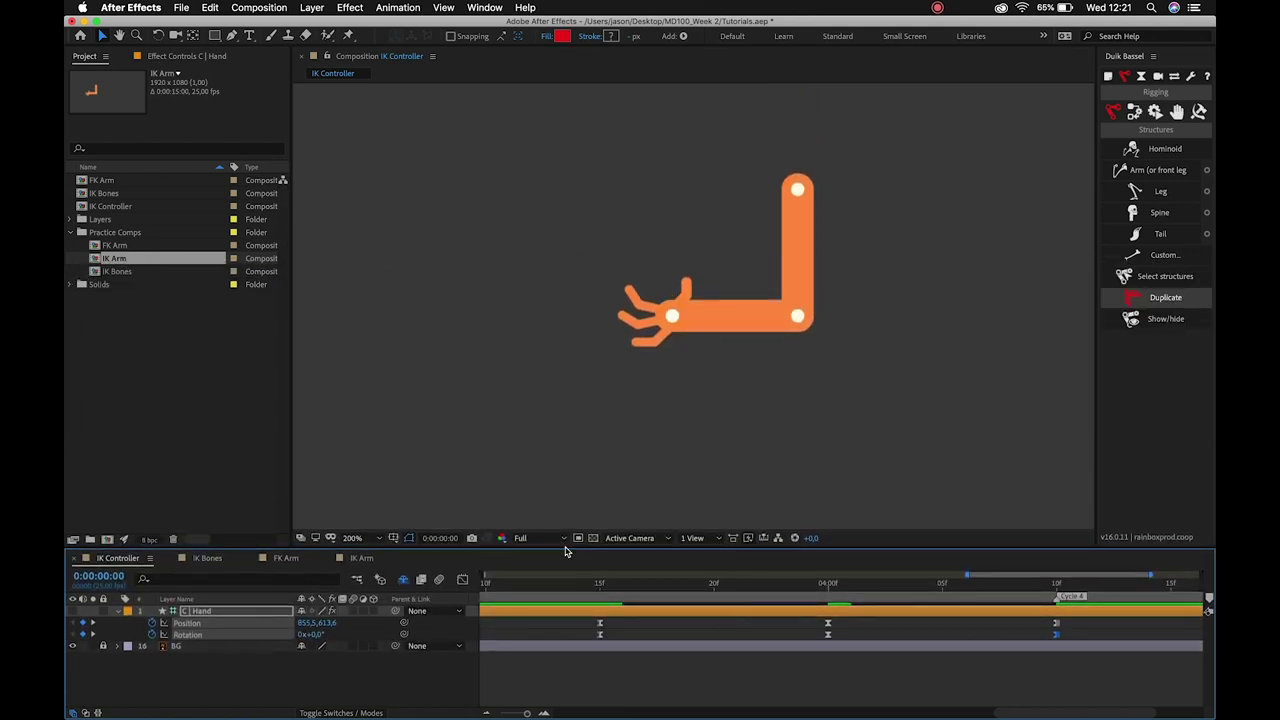
{"action": "key", "text": "space"}
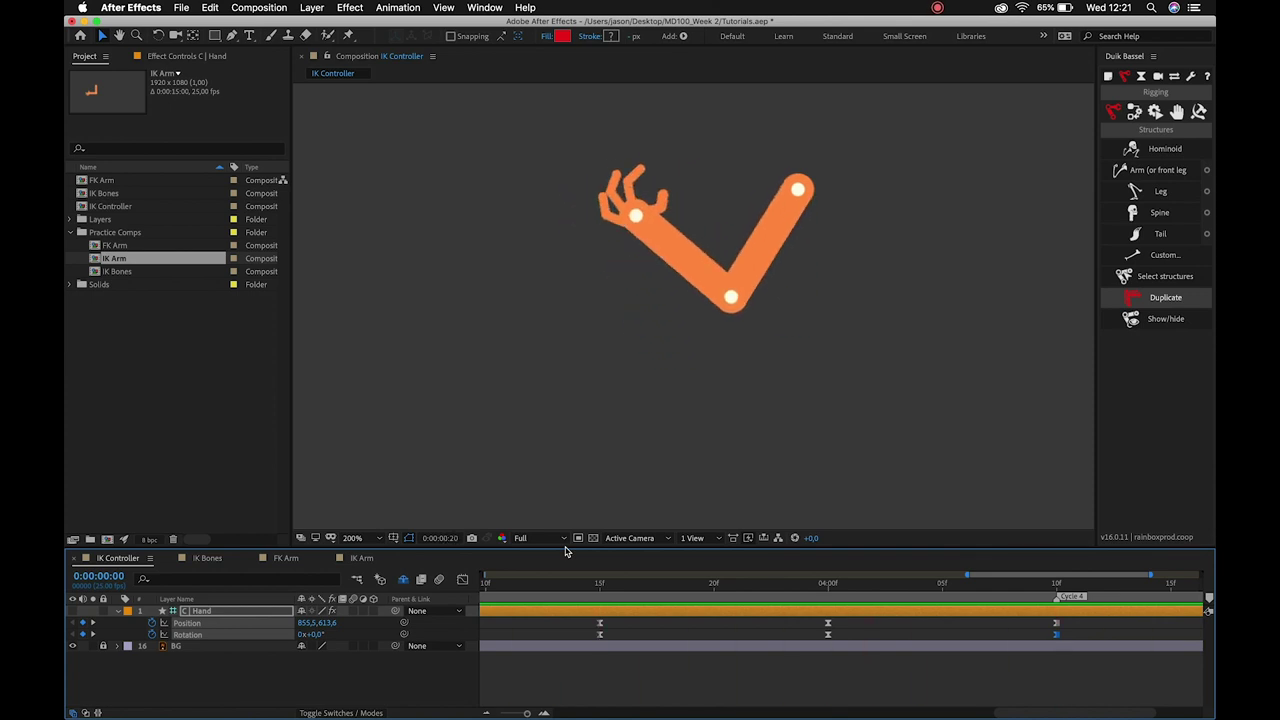
{"action": "left_click_drag", "start_coordinate": [529, 714], "coordinate": [474, 713]}
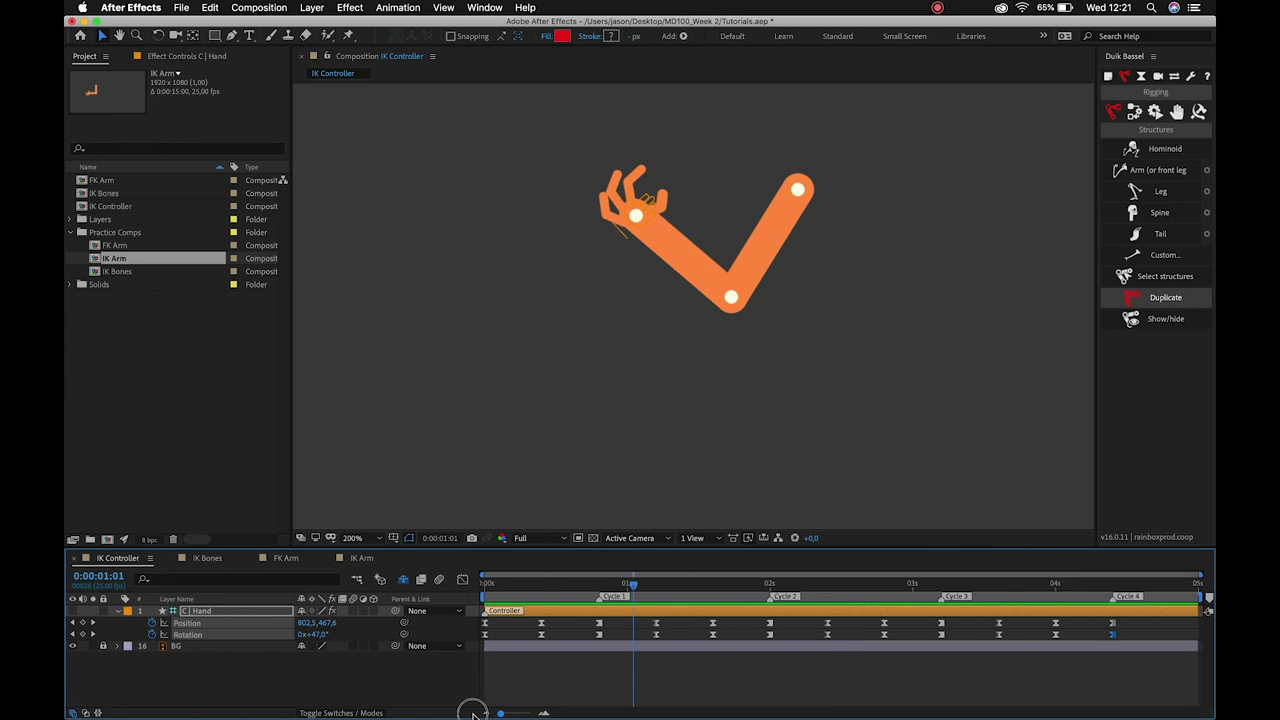
Select the hand's Rotation keyframes and turn off the Shy switch to reveal the bone and finger layers.
{"action": "left_click_drag", "start_coordinate": [1121, 635], "coordinate": [646, 668]}
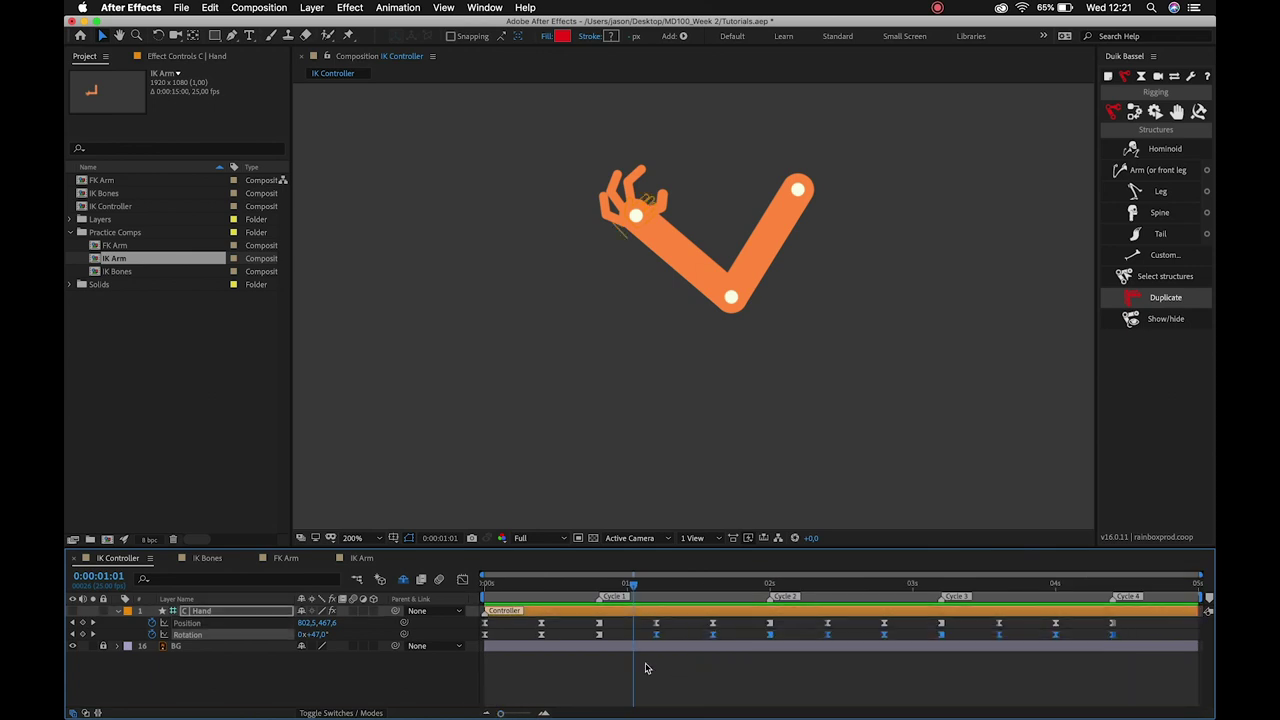
{"action": "left_click", "coordinate": [1131, 636]}
{"action": "left_click", "coordinate": [182, 637]}
{"action": "left_click", "coordinate": [402, 582]}
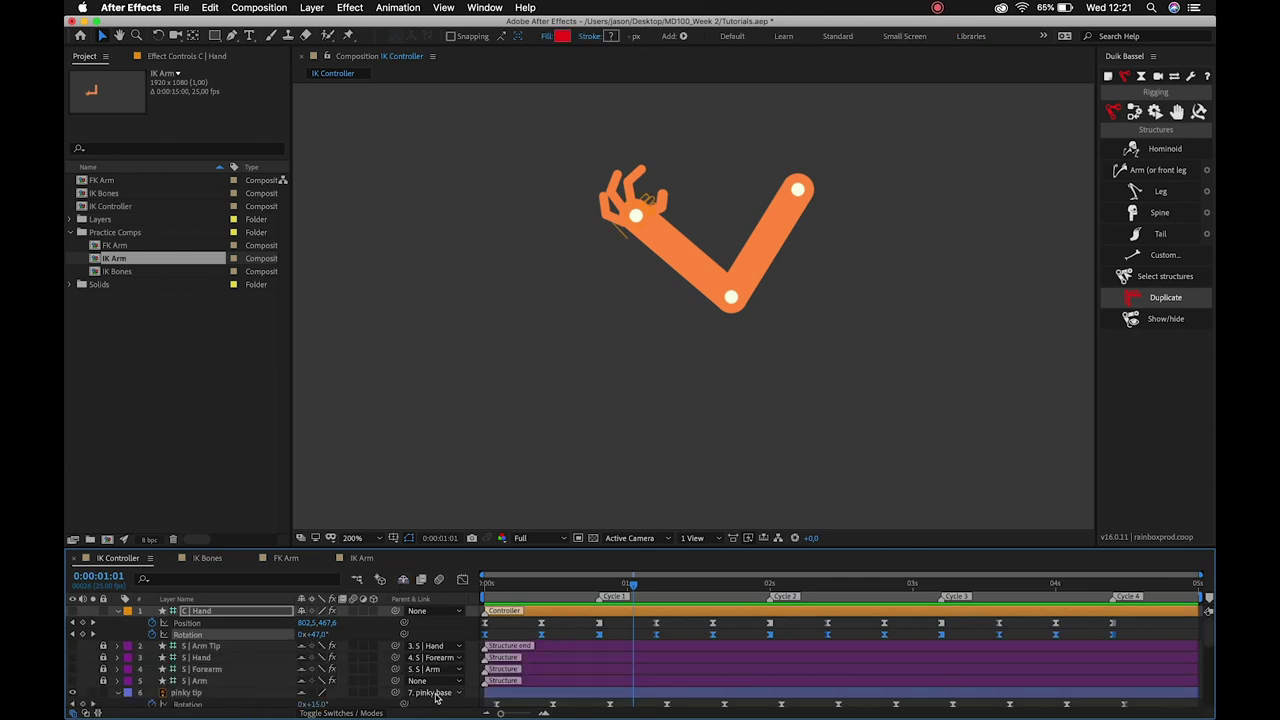
Move the current time to frame 2 in the timeline.
{"action": "scroll", "coordinate": [470, 665], "scroll_direction": "down", "scroll_amount": 2}
{"action": "scroll", "coordinate": [491, 645], "scroll_direction": "down", "scroll_amount": 2}
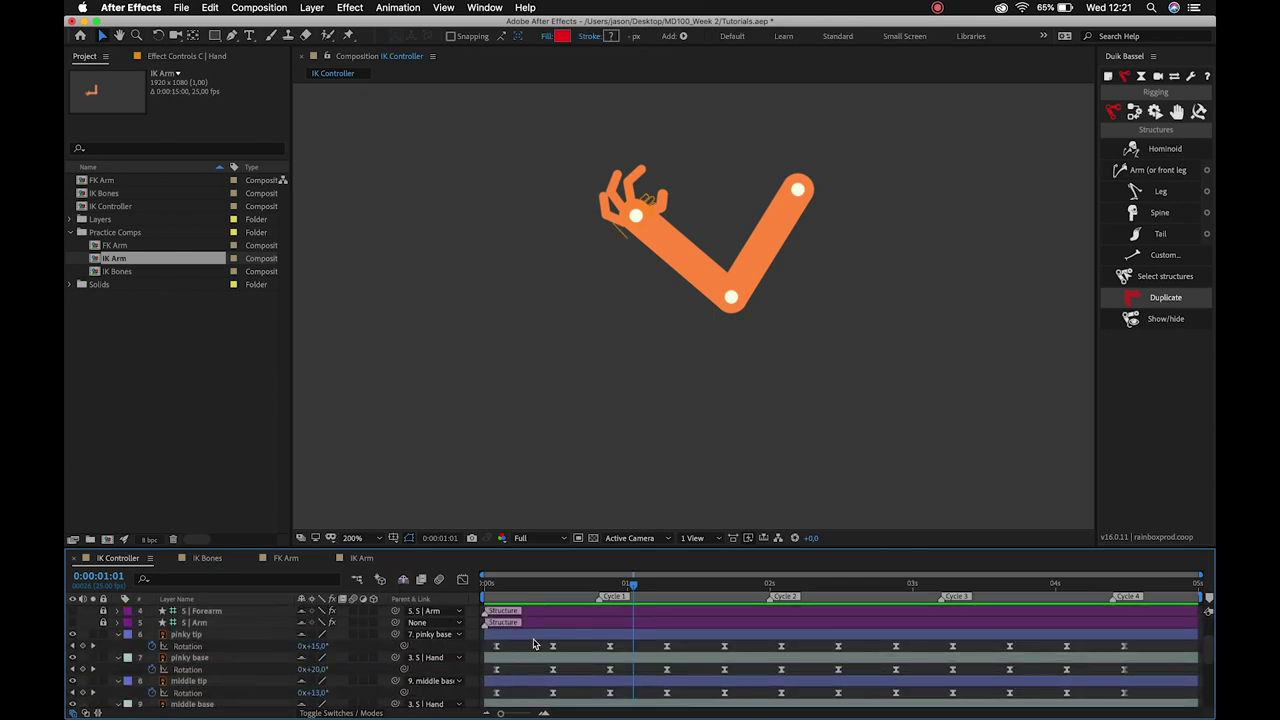
{"action": "scroll", "coordinate": [534, 643], "scroll_direction": "up", "scroll_amount": 2}
{"action": "left_click", "coordinate": [495, 585]}
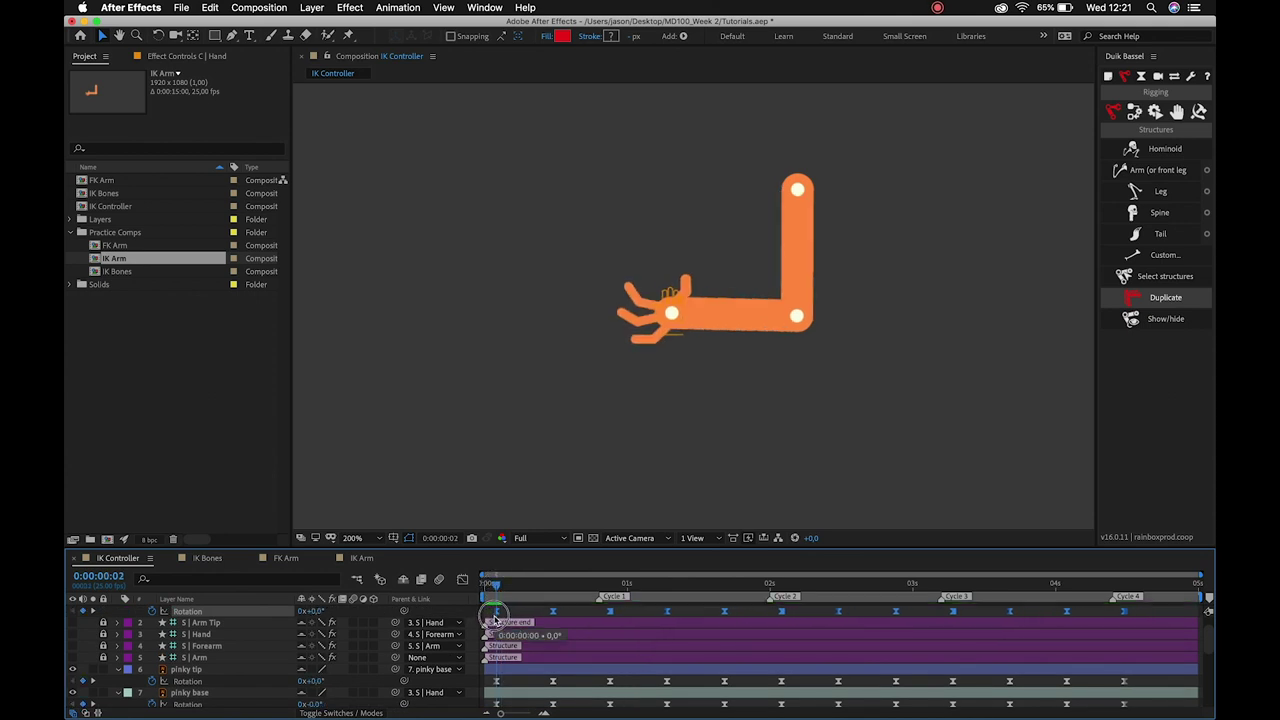
{"action": "scroll", "coordinate": [498, 621], "scroll_direction": "up", "scroll_amount": 2}
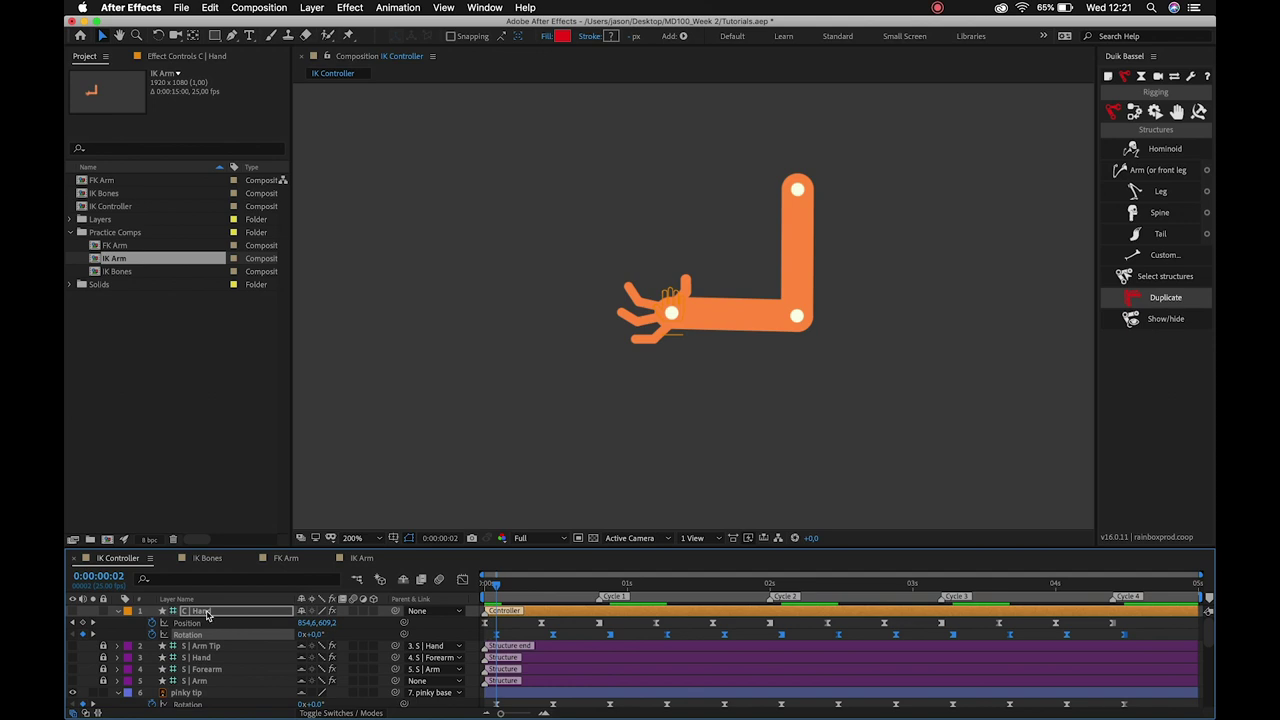
{"action": "scroll", "coordinate": [592, 649], "scroll_direction": "down", "scroll_amount": 1}
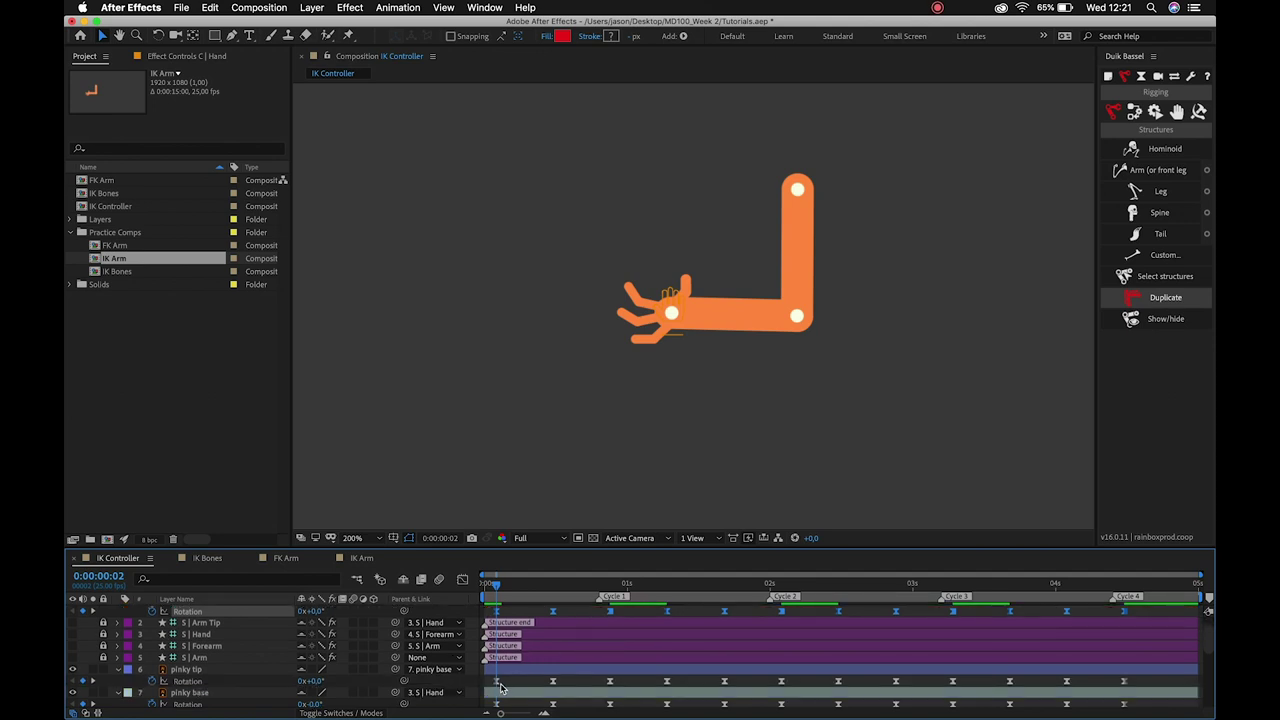
Preview the arm animation, then enlarge the timeline and hide the shy layers.
{"action": "key", "text": "space"}
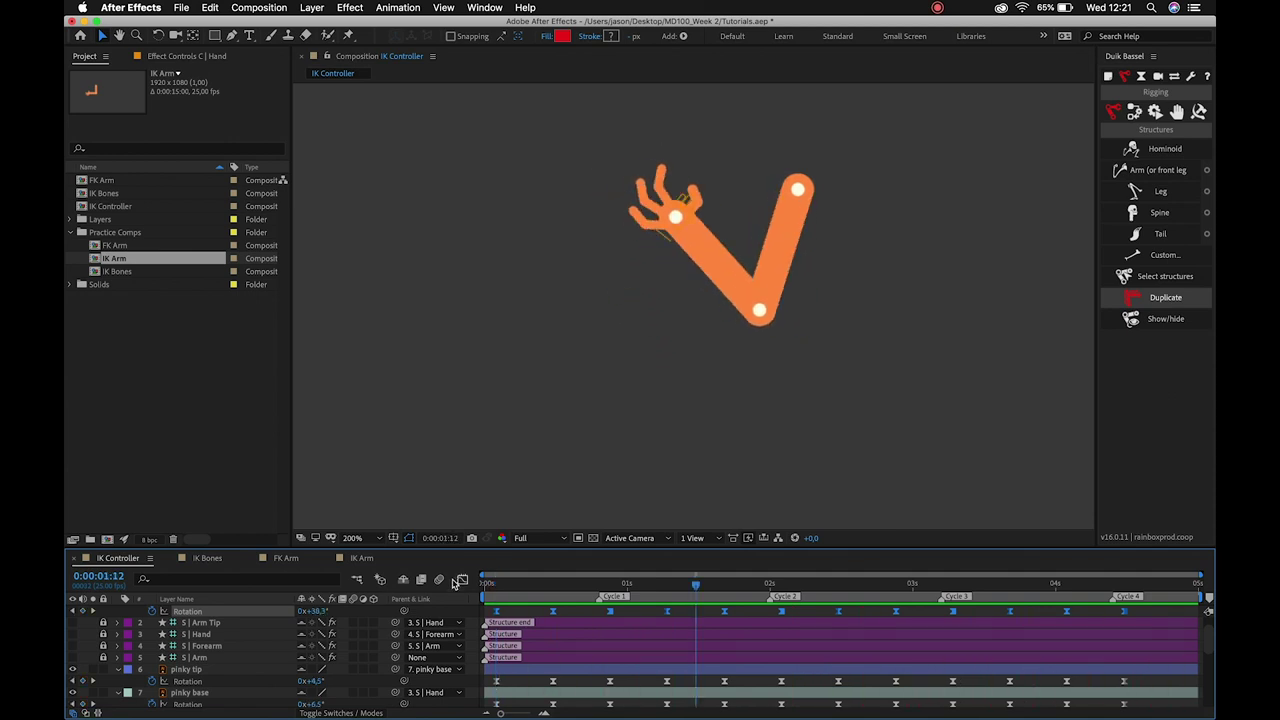
{"action": "left_click_drag", "start_coordinate": [446, 545], "coordinate": [457, 405]}
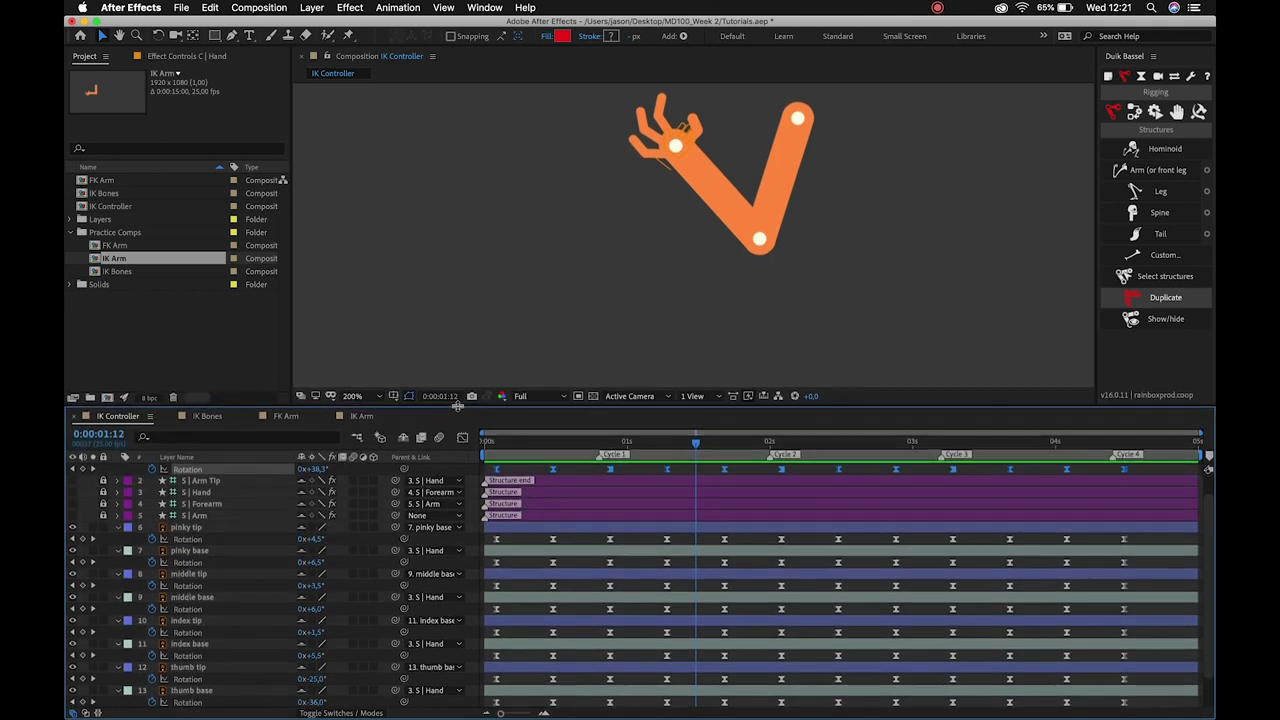
{"action": "left_click", "coordinate": [403, 438]}
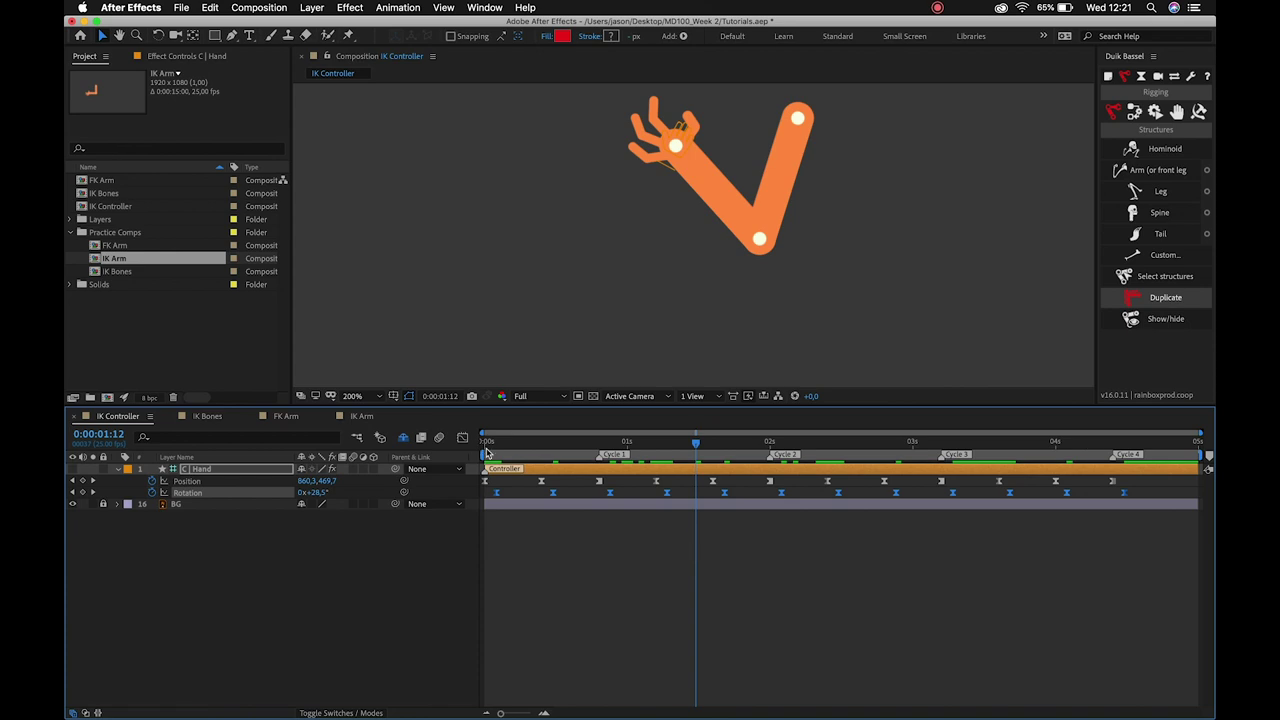
Play the arm animation from the start and turn on Motion Blur.
{"action": "left_click", "coordinate": [487, 445]}
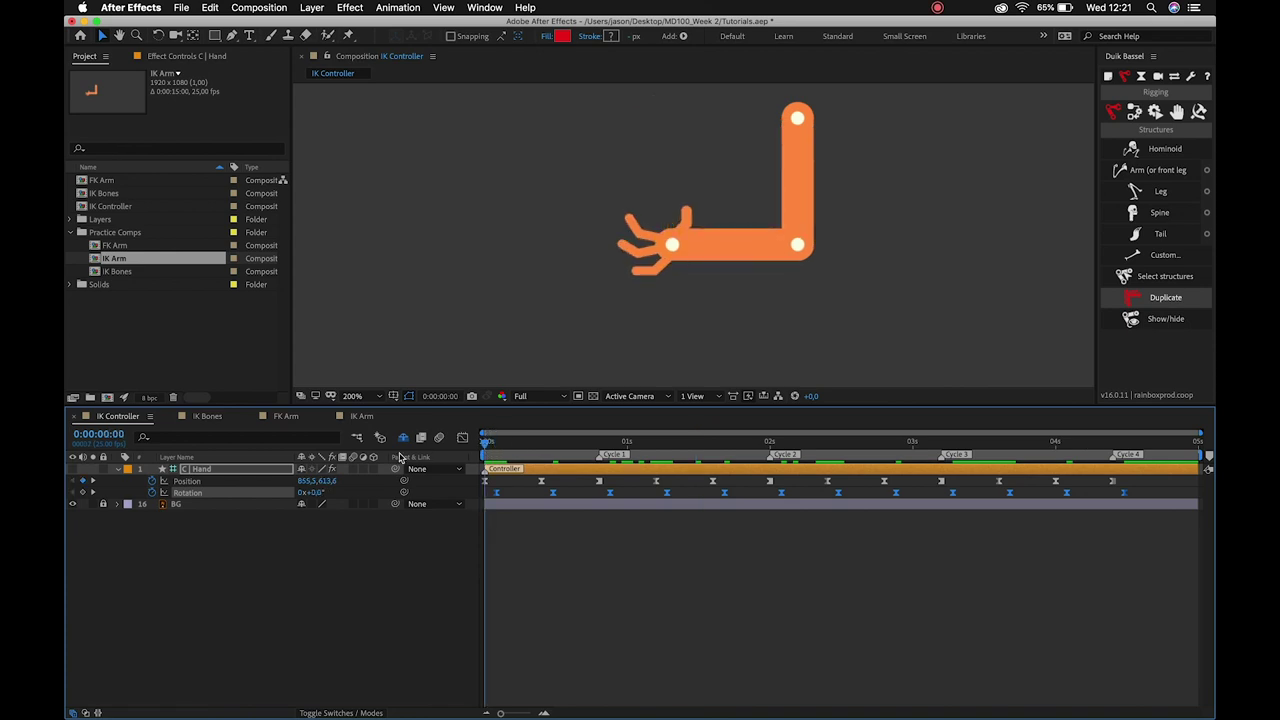
{"action": "key", "text": "space"}
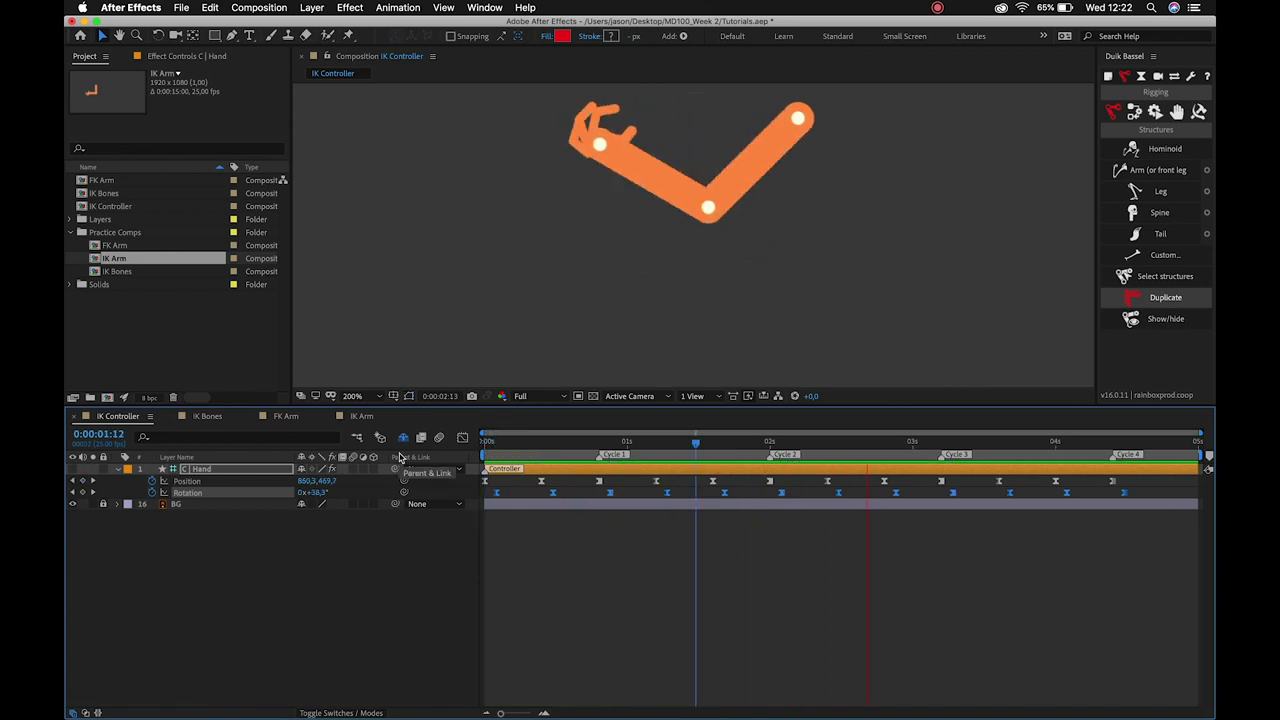
{"action": "left_click", "coordinate": [440, 440]}
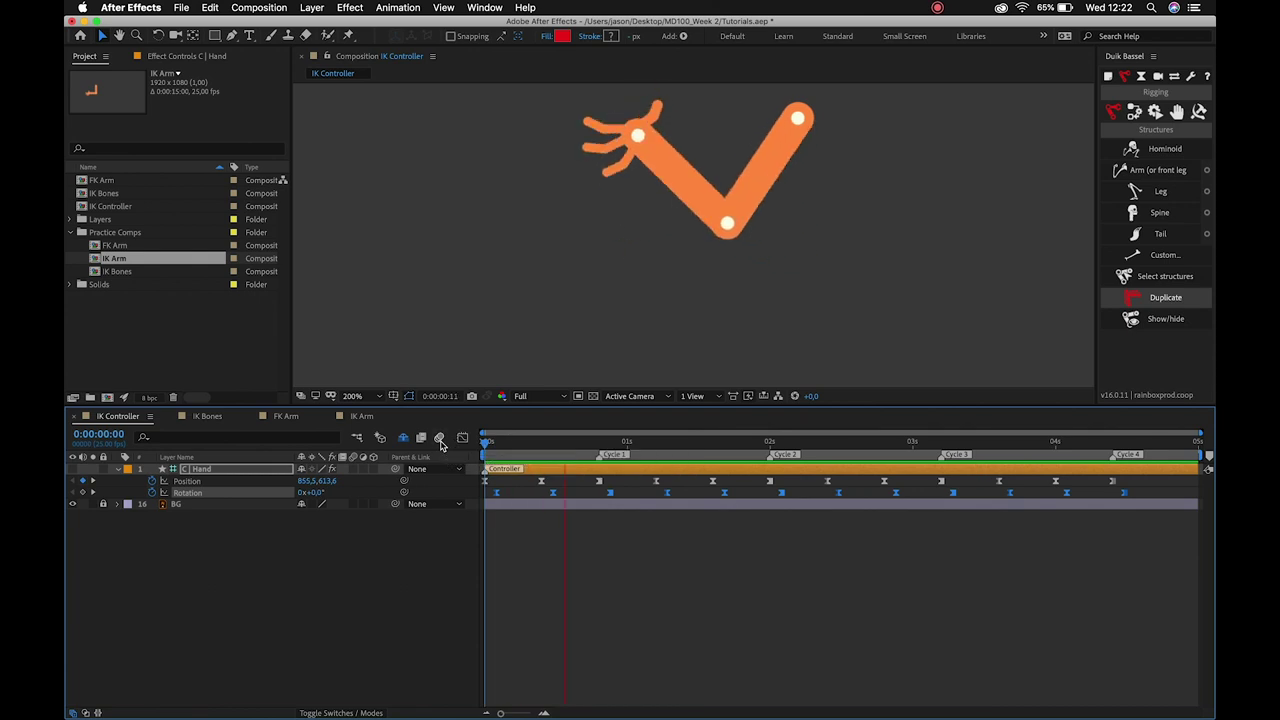
{"action": "left_click", "coordinate": [490, 443]}
Key the C | Hand Rotation at about 33° at frame 12, where the arm forms a V.
{"action": "left_click_drag", "start_coordinate": [496, 453], "coordinate": [550, 459]}
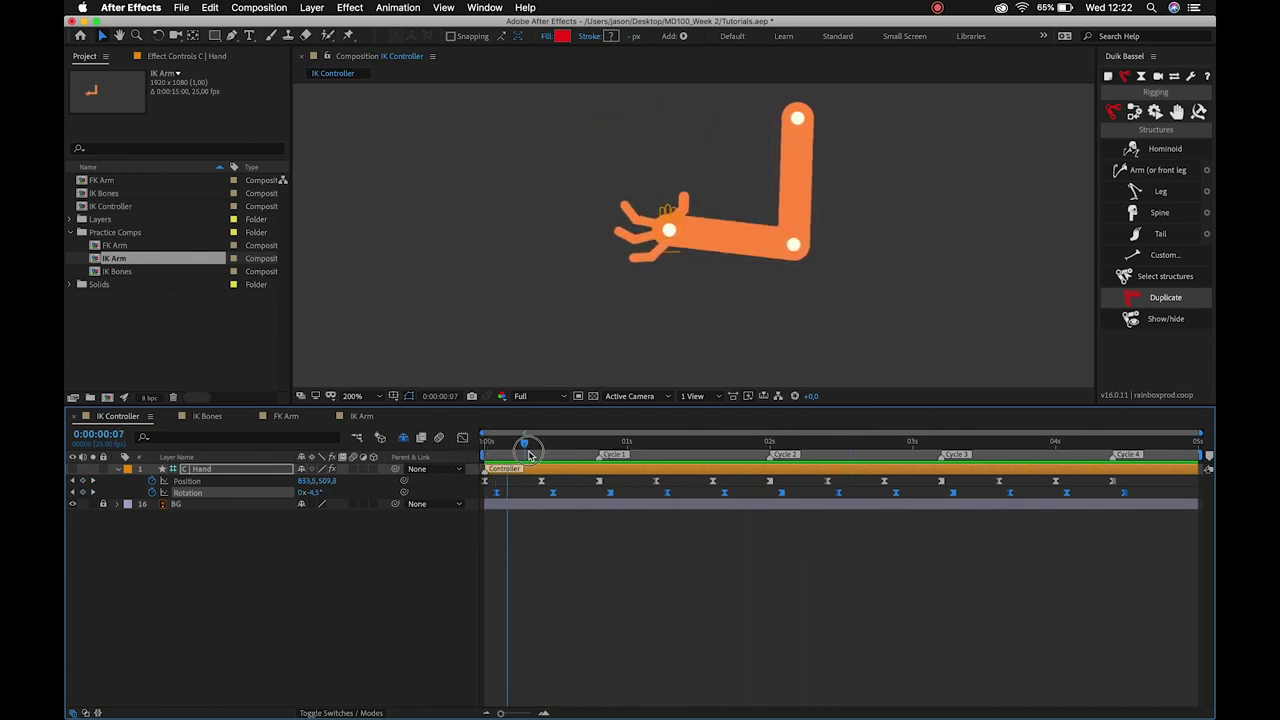
{"action": "left_click", "coordinate": [600, 340]}
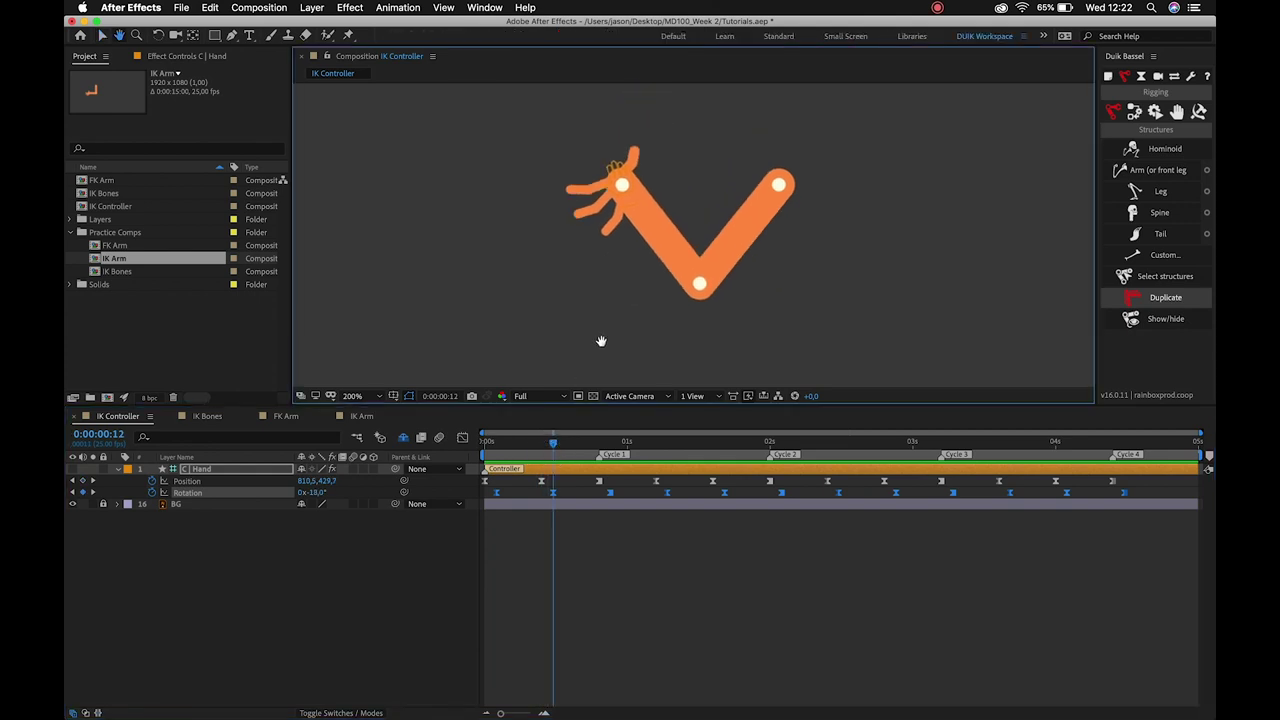
{"action": "left_click", "coordinate": [558, 501]}
{"action": "left_click", "coordinate": [552, 493]}
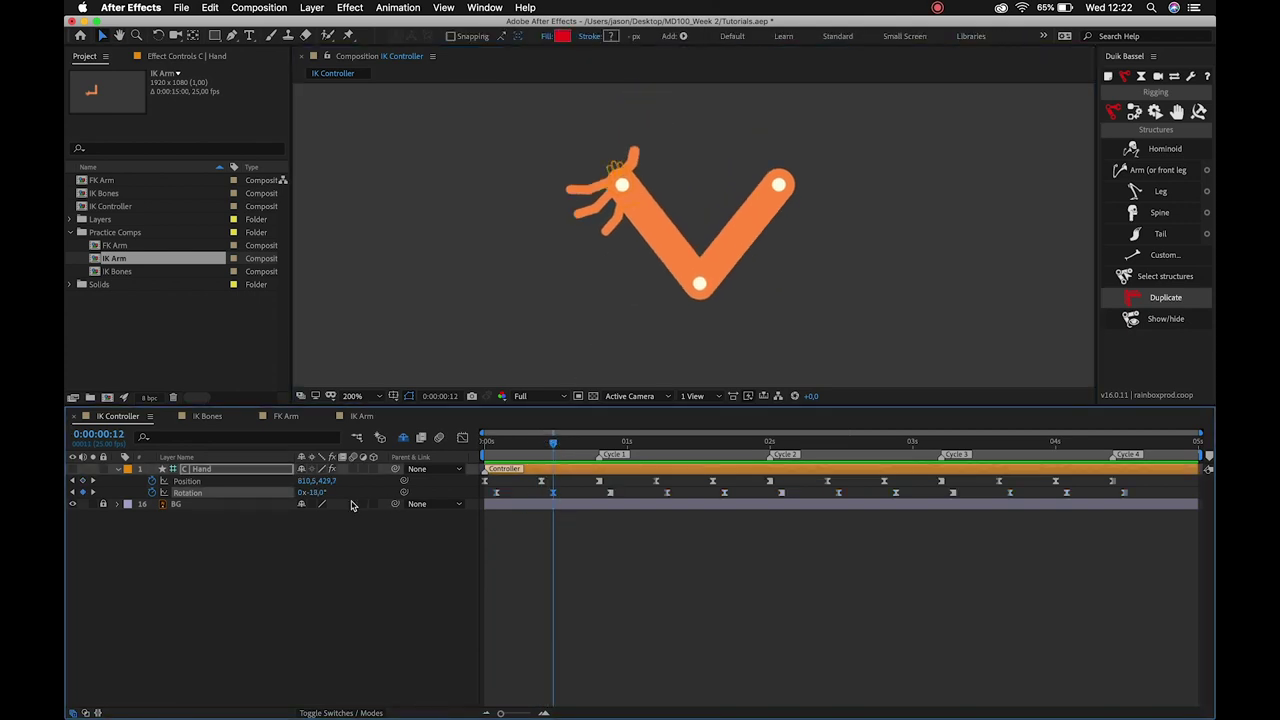
{"action": "left_click_drag", "start_coordinate": [316, 491], "coordinate": [363, 494]}
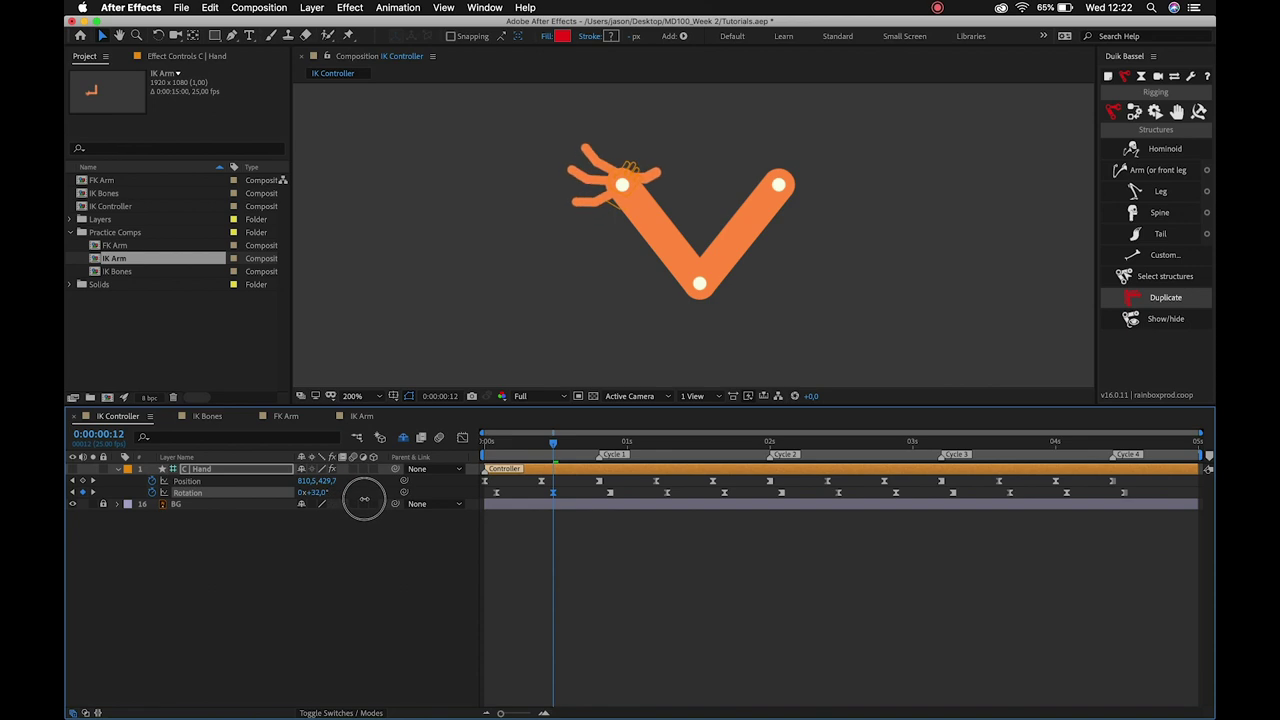
{"action": "mouse_move", "coordinate": [552, 449]}
{"action": "left_mouse_down"}
{"action": "mouse_move", "coordinate": [563, 454]}
{"action": "mouse_move", "coordinate": [553, 457]}
{"action": "left_mouse_up"}
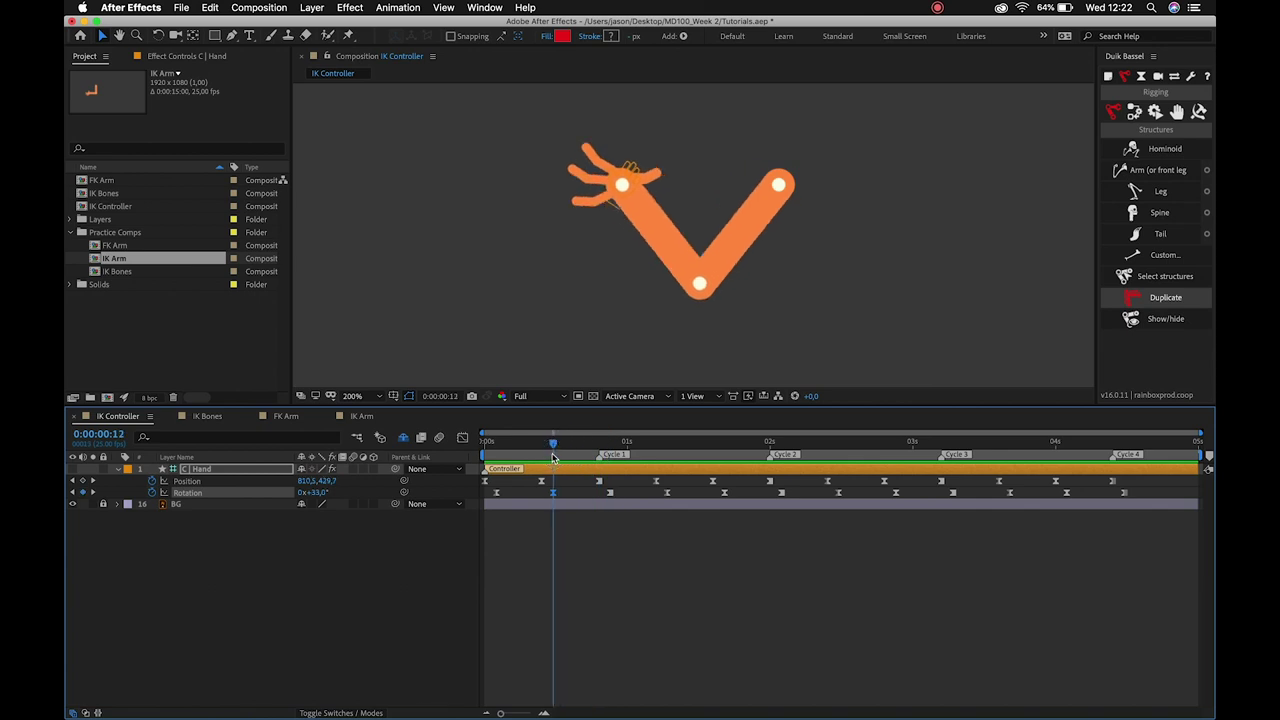
{"action": "left_click_drag", "start_coordinate": [316, 490], "coordinate": [310, 498]}
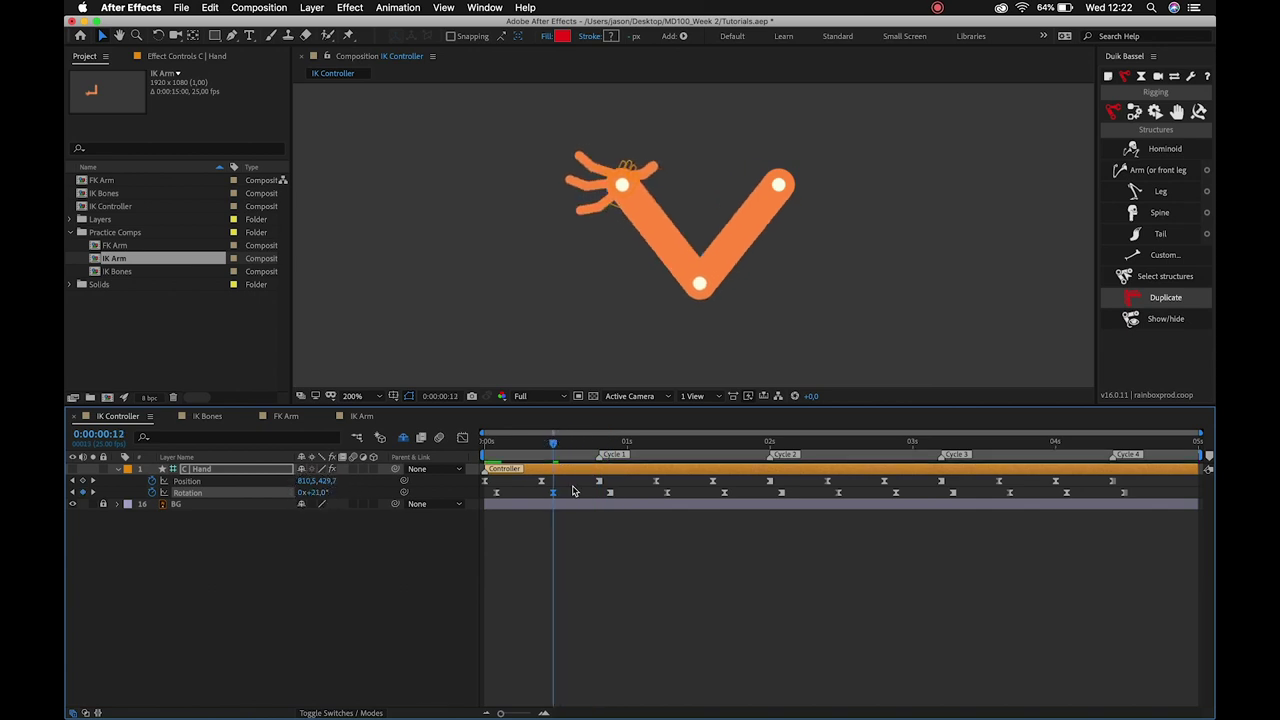
Key hand Rotation at 36° at 1:17 and a further tilt at 2:02, then review.
{"action": "mouse_move", "coordinate": [553, 445]}
{"action": "left_mouse_down"}
{"action": "mouse_move", "coordinate": [669, 467]}
{"action": "mouse_move", "coordinate": [724, 459]}
{"action": "left_mouse_up"}
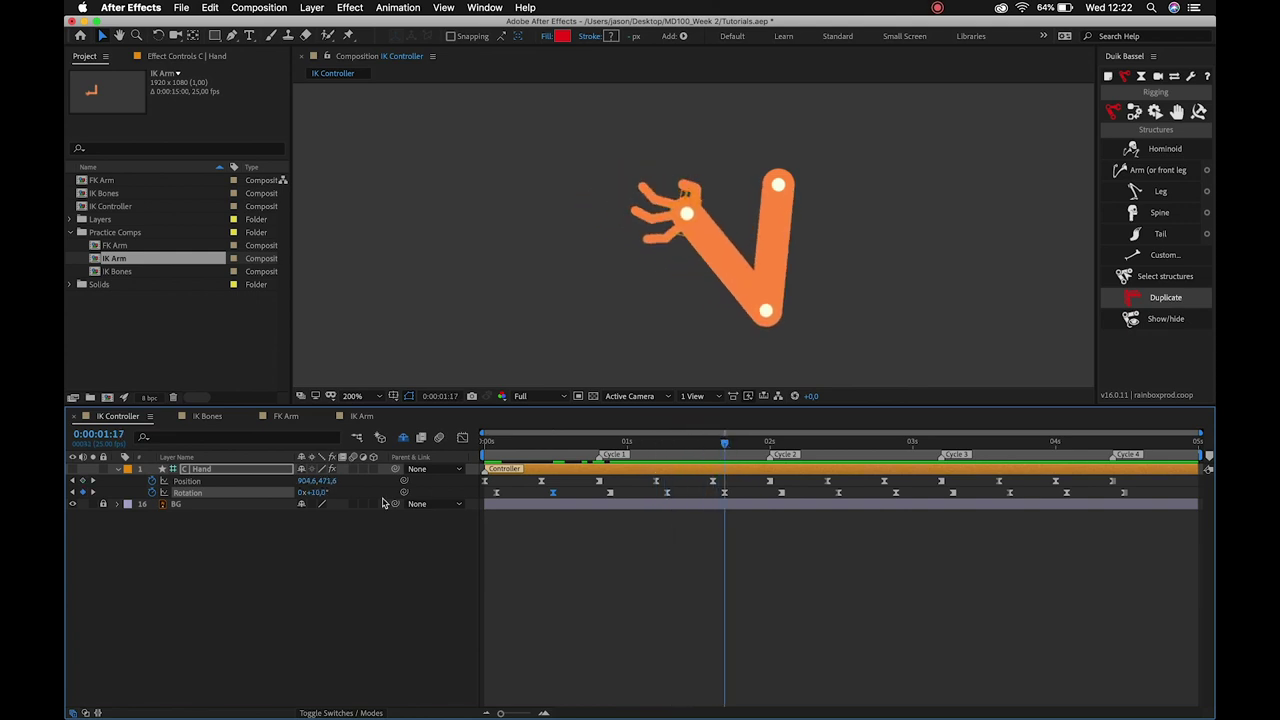
{"action": "left_click_drag", "start_coordinate": [320, 495], "coordinate": [346, 494]}
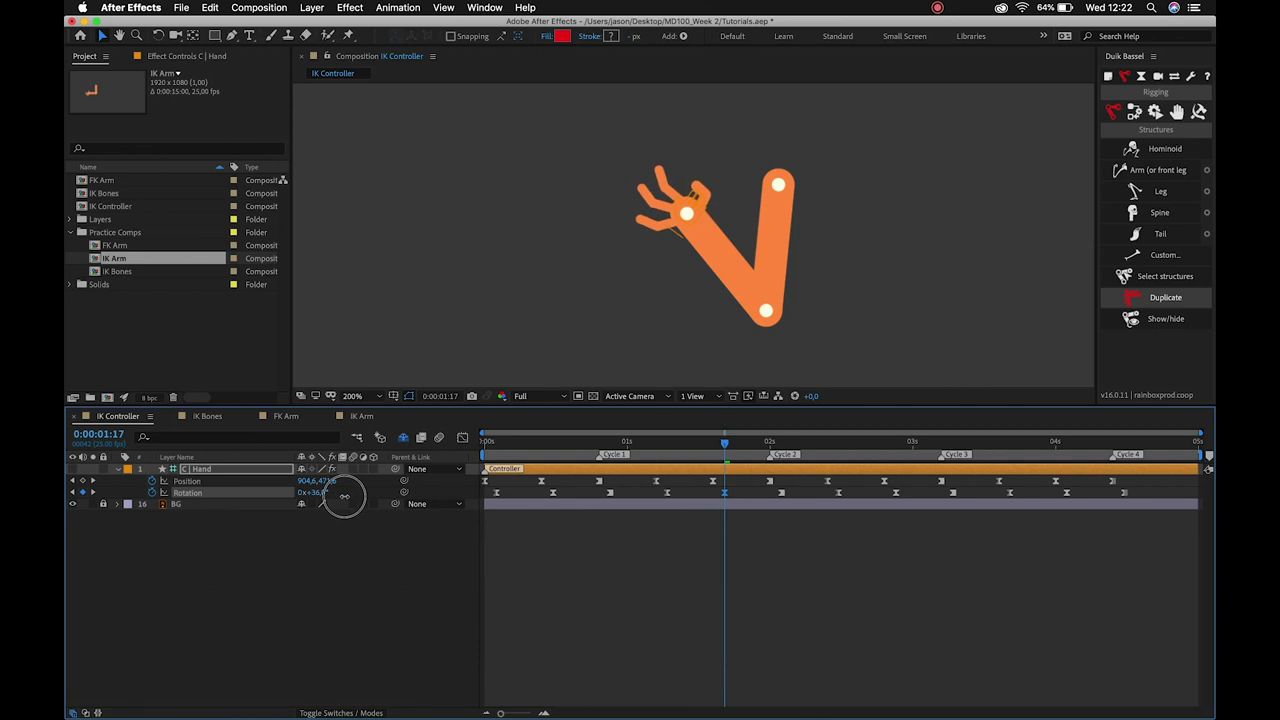
{"action": "left_click_drag", "start_coordinate": [727, 456], "coordinate": [783, 452]}
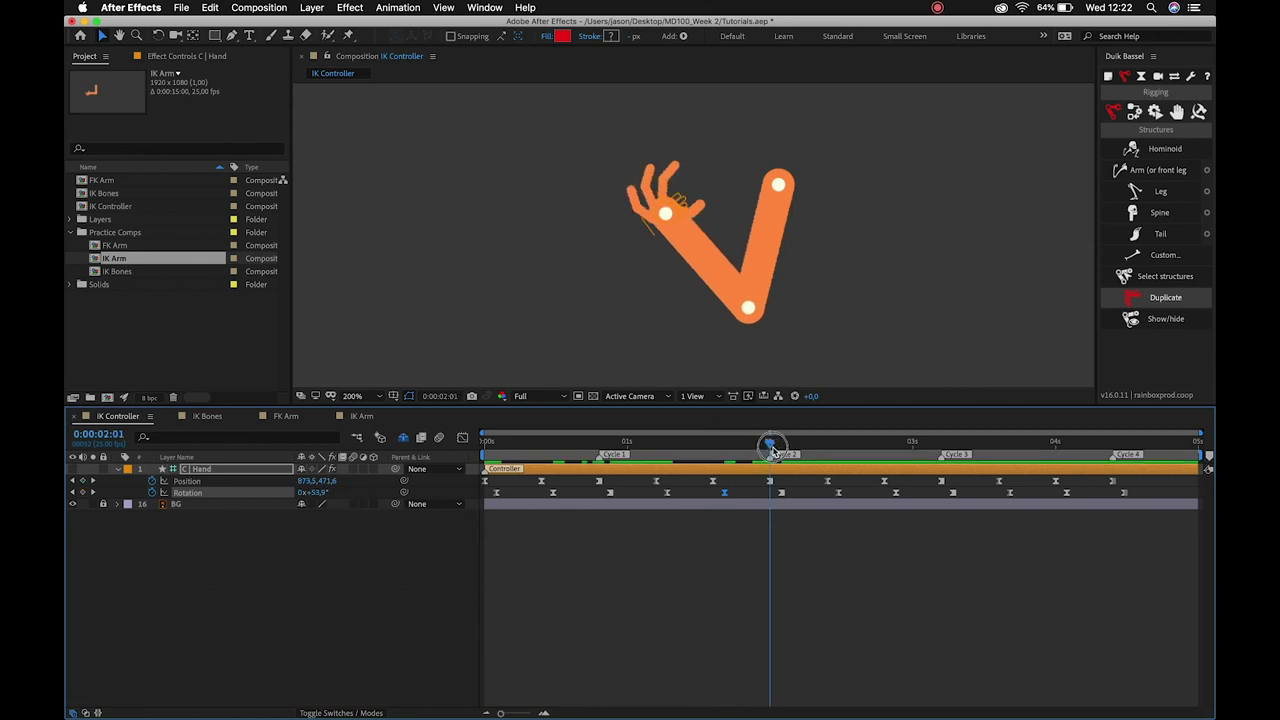
{"action": "left_click_drag", "start_coordinate": [320, 492], "coordinate": [312, 494]}
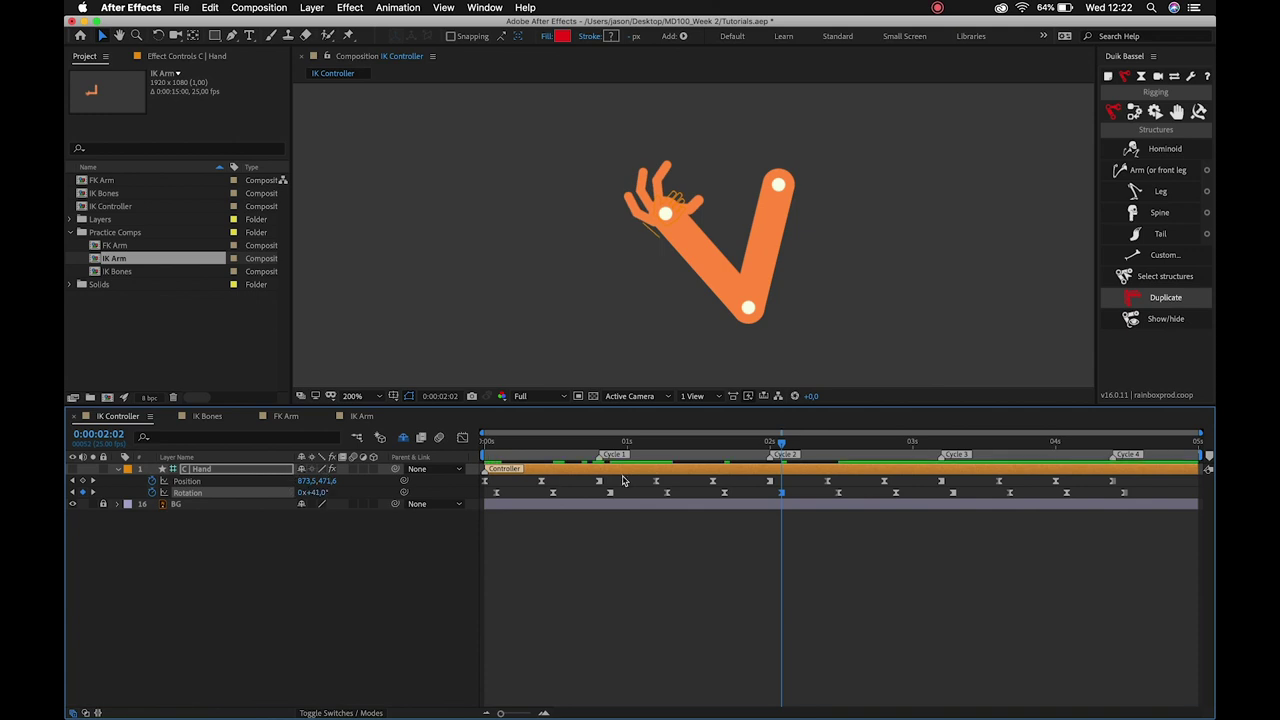
{"action": "mouse_move", "coordinate": [781, 447]}
{"action": "left_mouse_down"}
{"action": "mouse_move", "coordinate": [755, 459]}
{"action": "mouse_move", "coordinate": [838, 474]}
{"action": "left_mouse_up"}
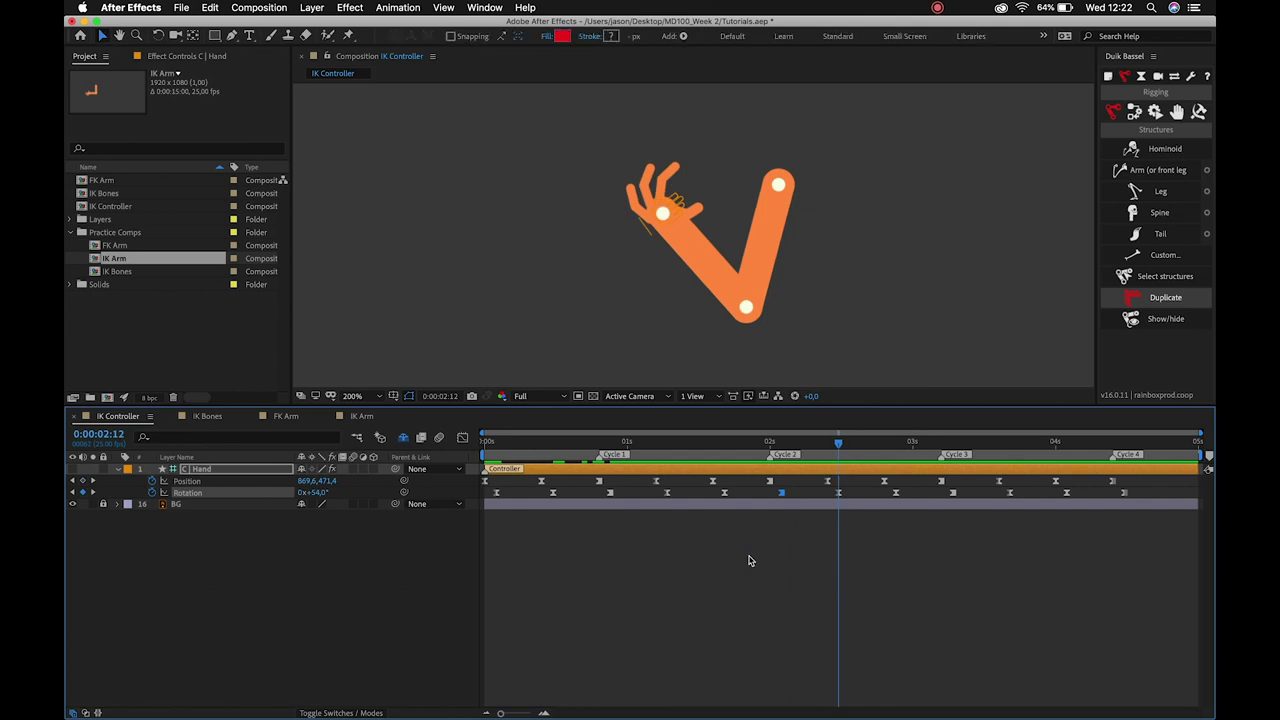
{"action": "mouse_move", "coordinate": [848, 444]}
{"action": "left_mouse_down"}
{"action": "mouse_move", "coordinate": [650, 438]}
{"action": "mouse_move", "coordinate": [840, 459]}
{"action": "left_mouse_up"}
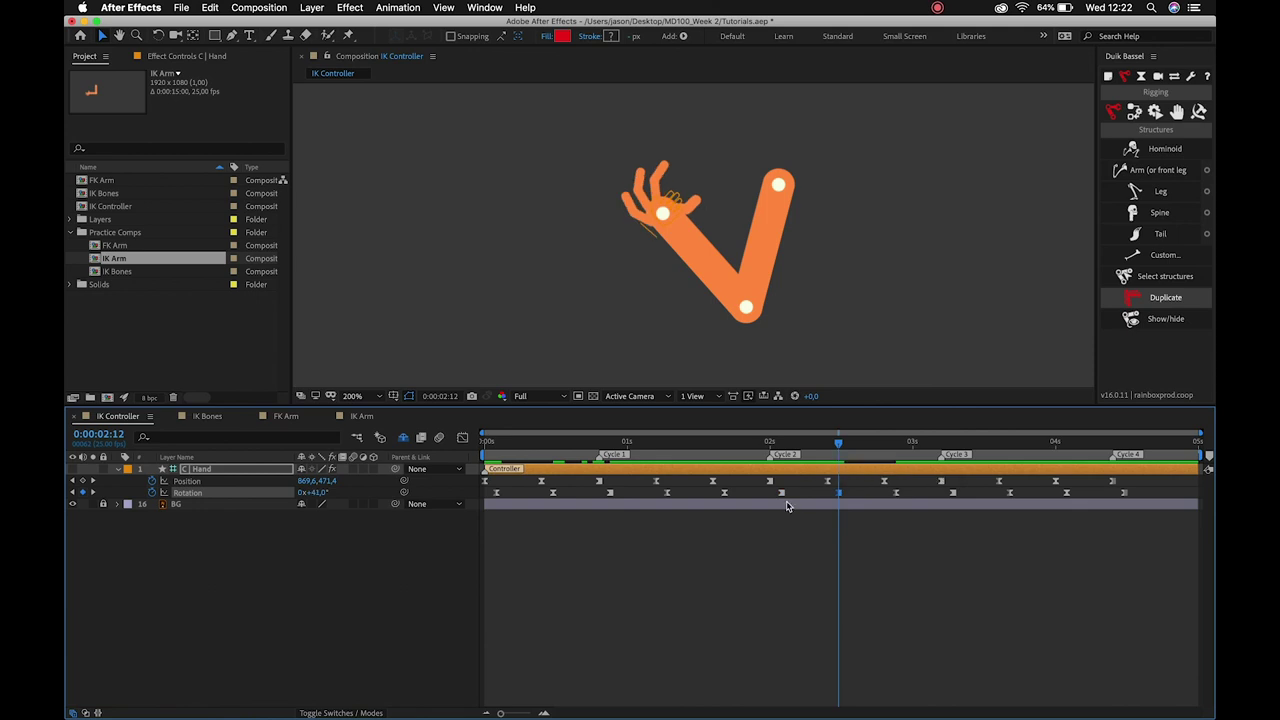
Key a new hand Rotation at 2:22 and check the pose near 3:07.
{"action": "mouse_move", "coordinate": [841, 497]}
{"action": "left_click_drag", "start_coordinate": [839, 445], "coordinate": [895, 463]}
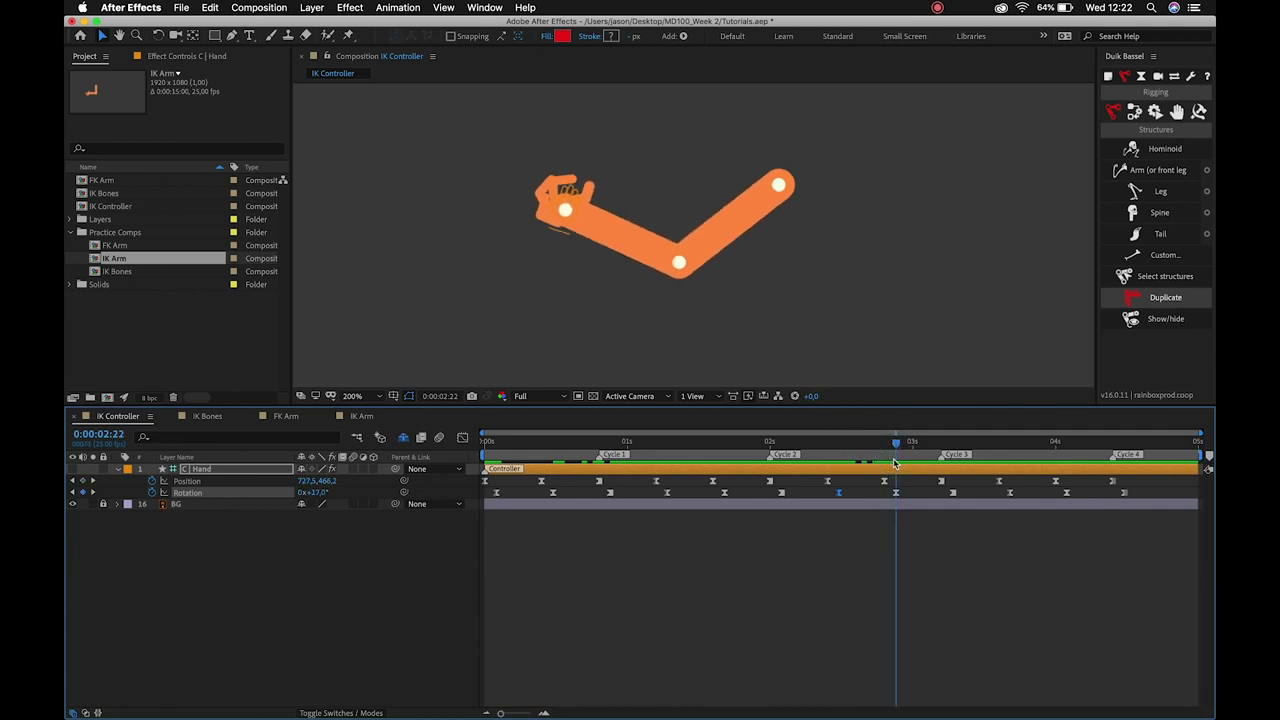
{"action": "left_click_drag", "start_coordinate": [318, 497], "coordinate": [322, 495]}
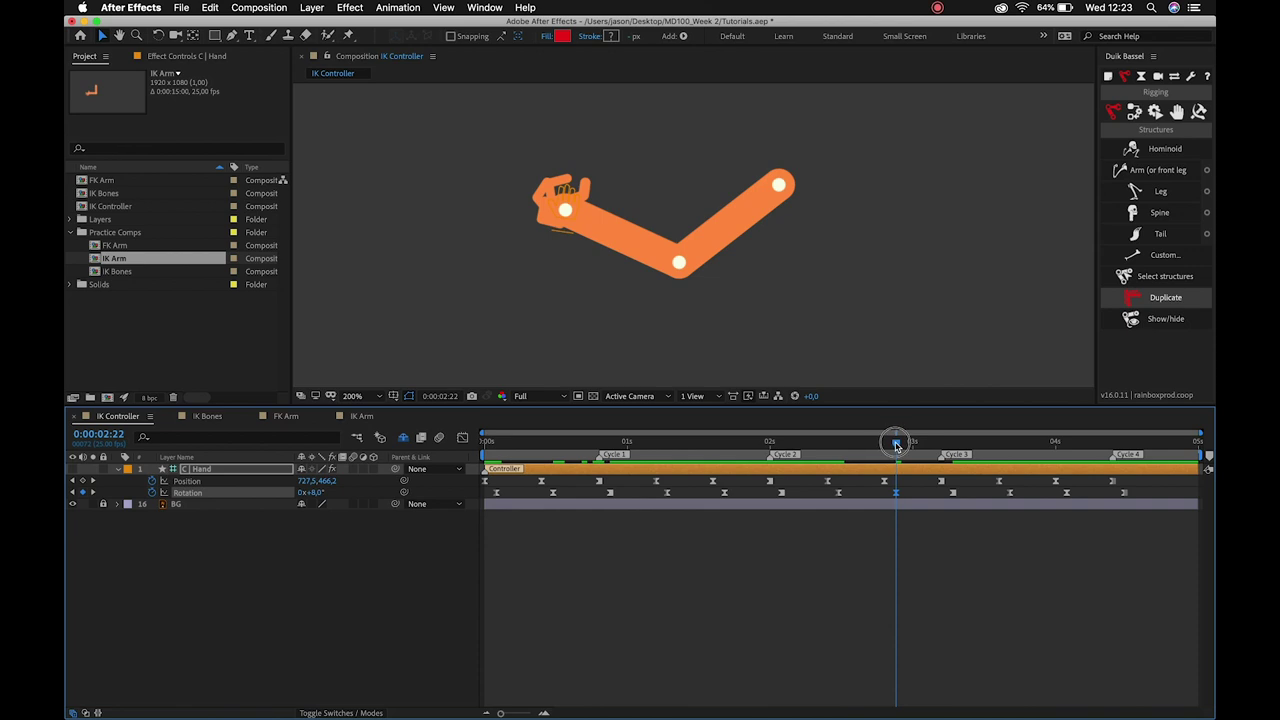
{"action": "left_click_drag", "start_coordinate": [896, 444], "coordinate": [950, 456]}
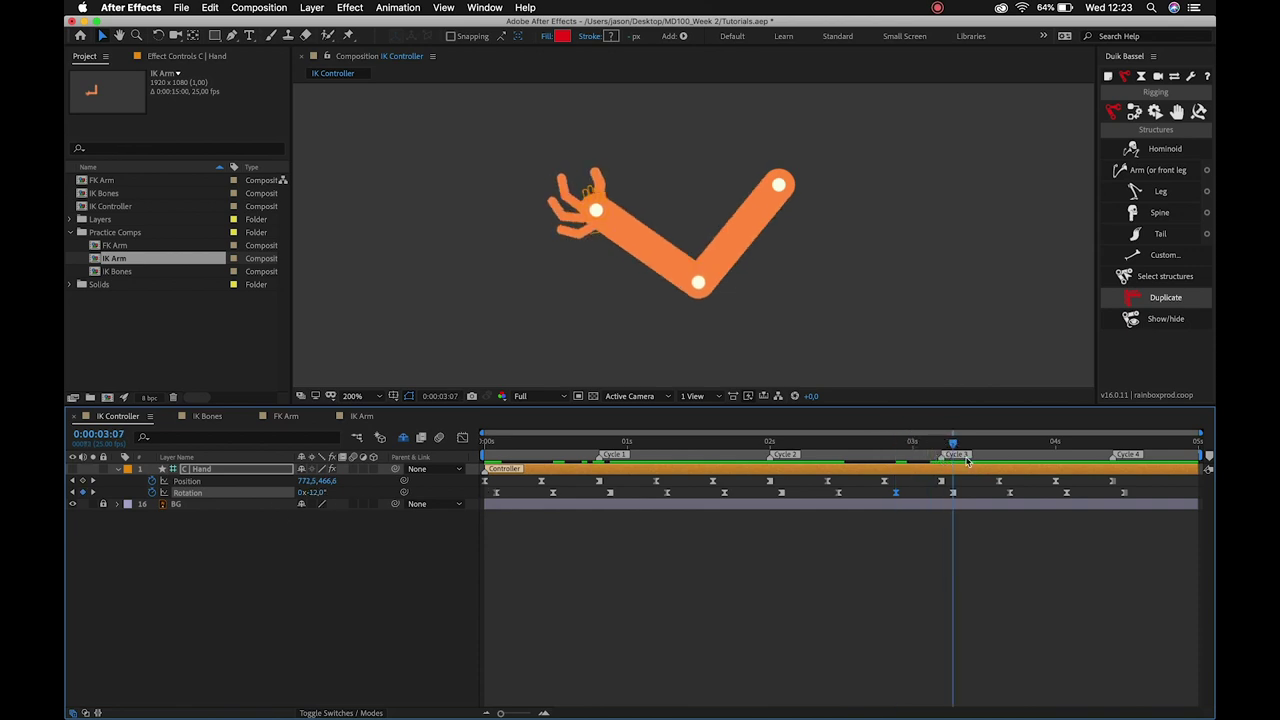
{"action": "mouse_move", "coordinate": [951, 443]}
{"action": "left_mouse_down"}
{"action": "mouse_move", "coordinate": [935, 444]}
{"action": "mouse_move", "coordinate": [953, 472]}
{"action": "left_mouse_up"}
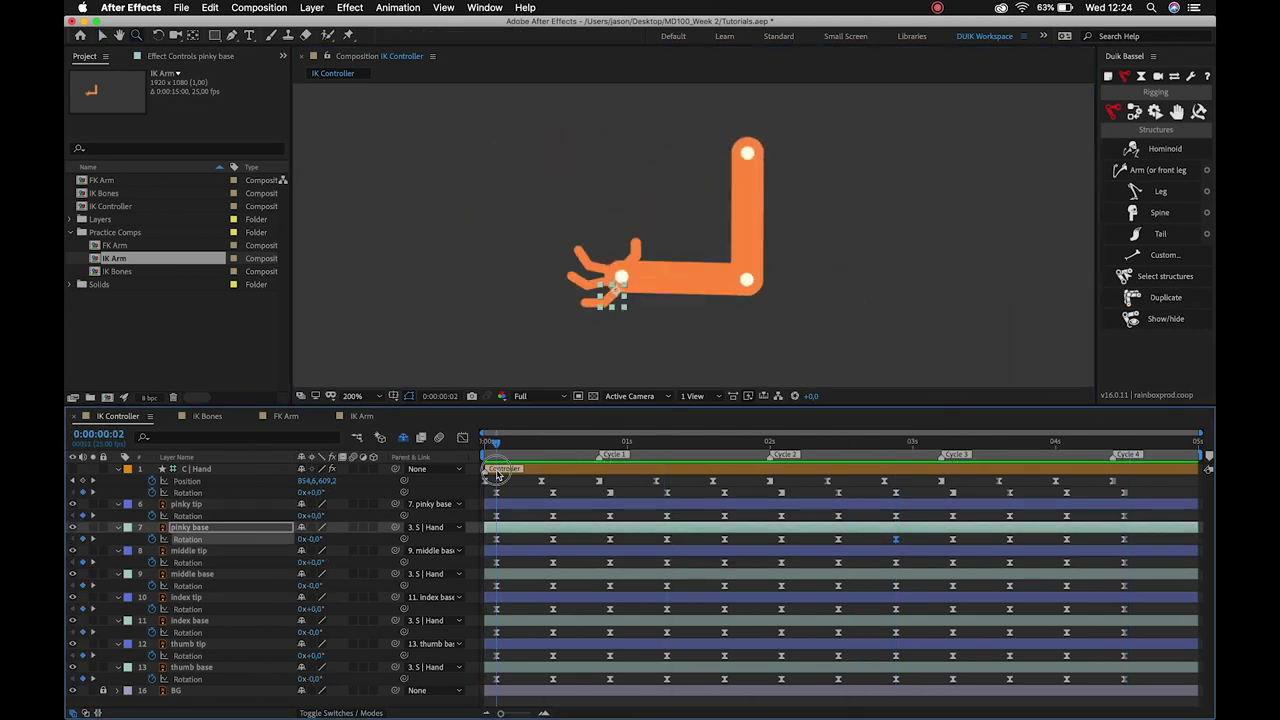
Scrub the arm motion through the cycles and preview from frame 8.
{"action": "left_click", "coordinate": [187, 481]}
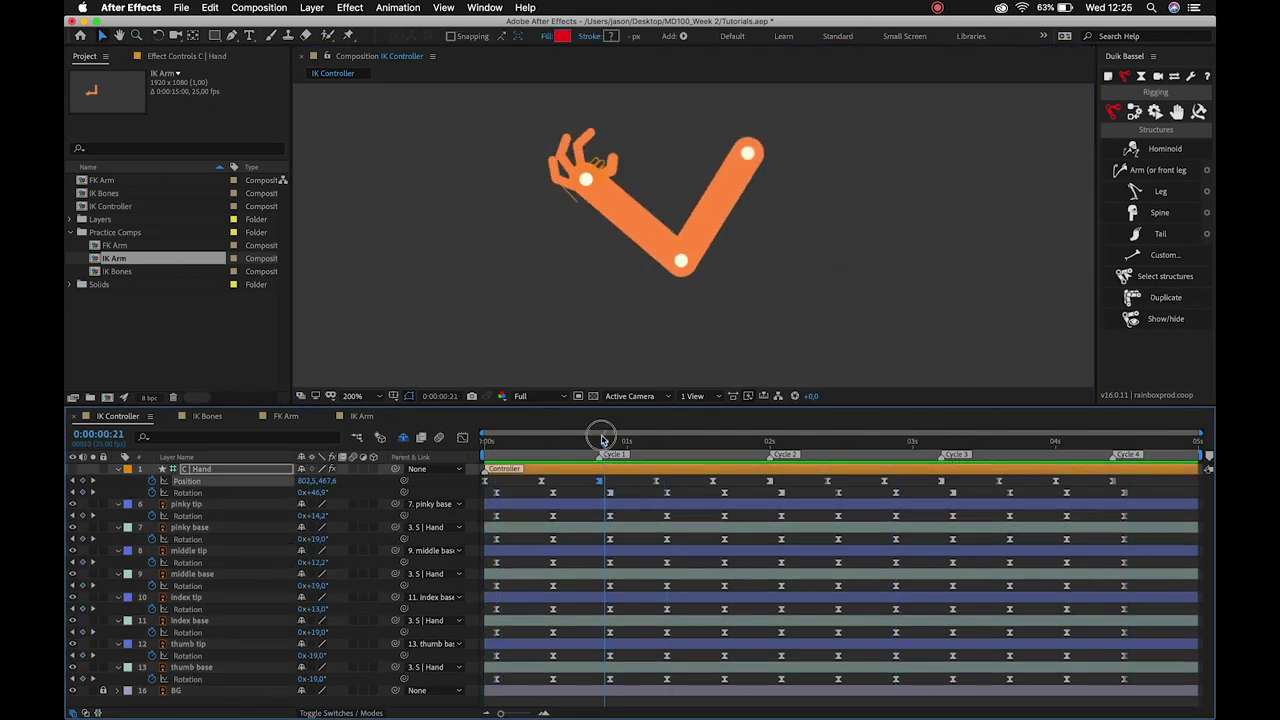
{"action": "left_click", "coordinate": [598, 443]}
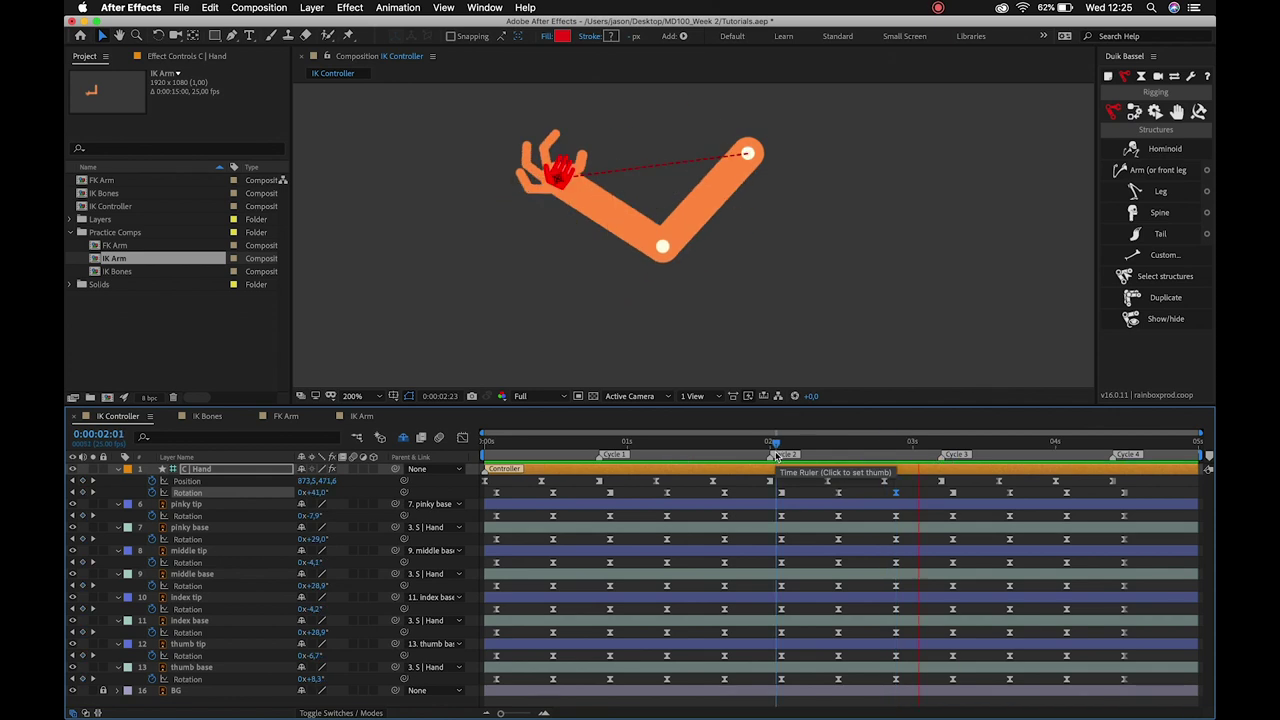
{"action": "left_click_drag", "start_coordinate": [598, 443], "coordinate": [1100, 443]}
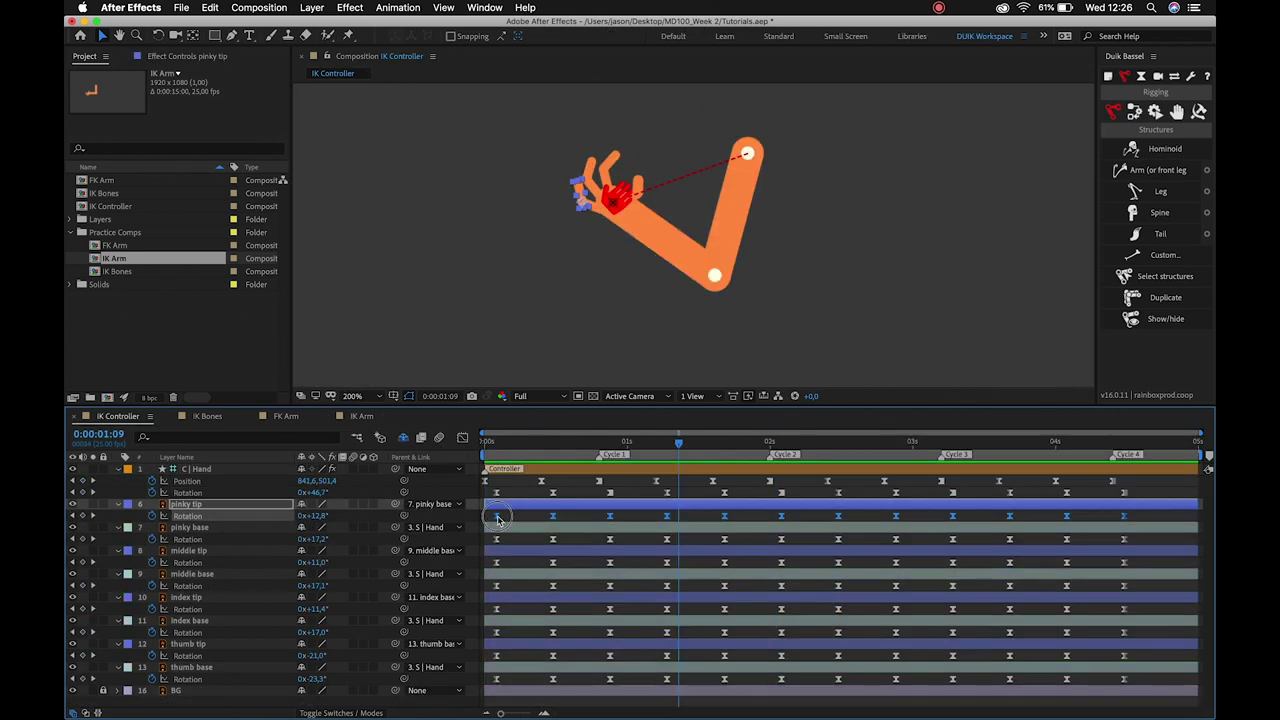
{"action": "left_click_drag", "start_coordinate": [486, 443], "coordinate": [532, 453]}
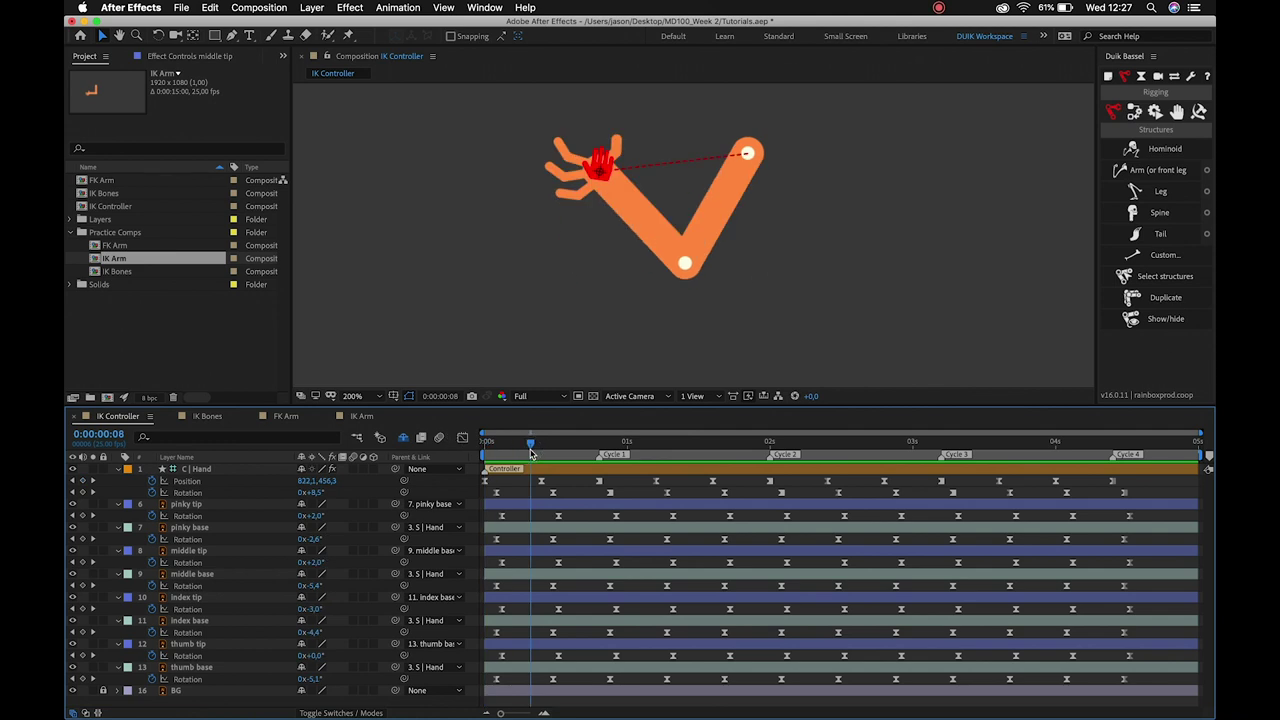
{"action": "key", "text": "space"}
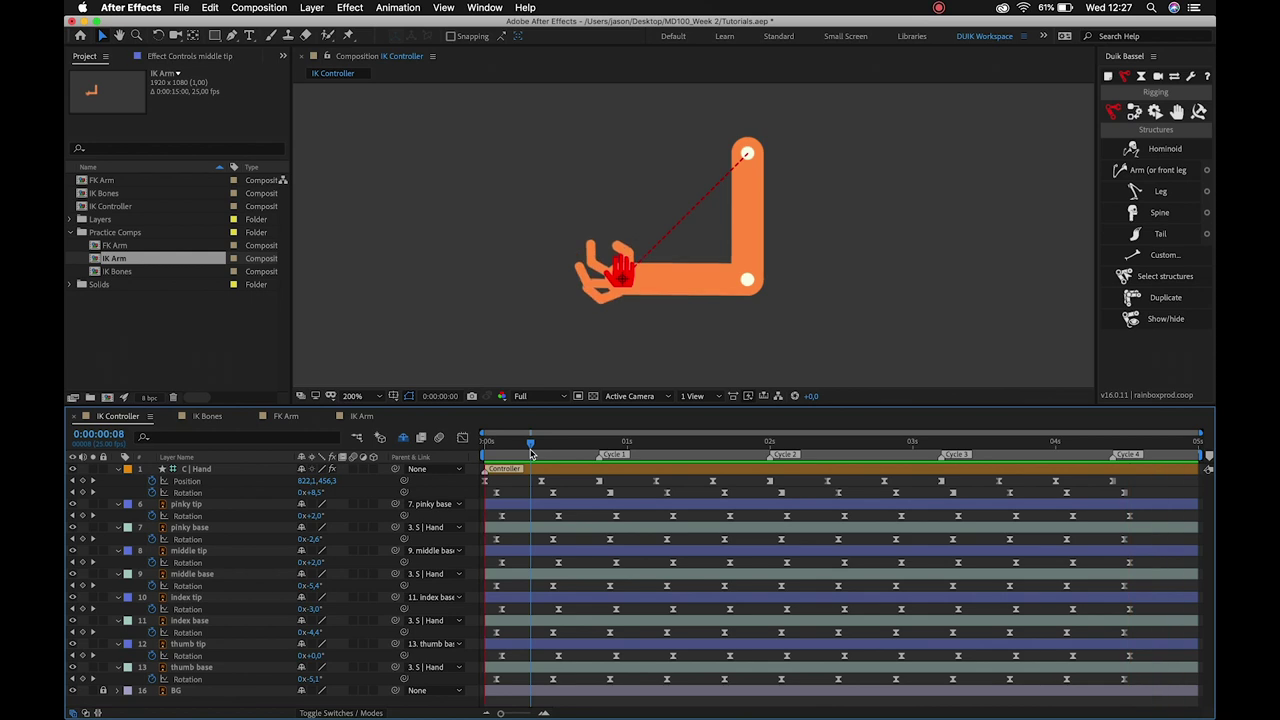
Inspect the pinky and middle tip layers in the first frames, then preview arm and fingers together.
{"action": "left_click", "coordinate": [246, 470]}
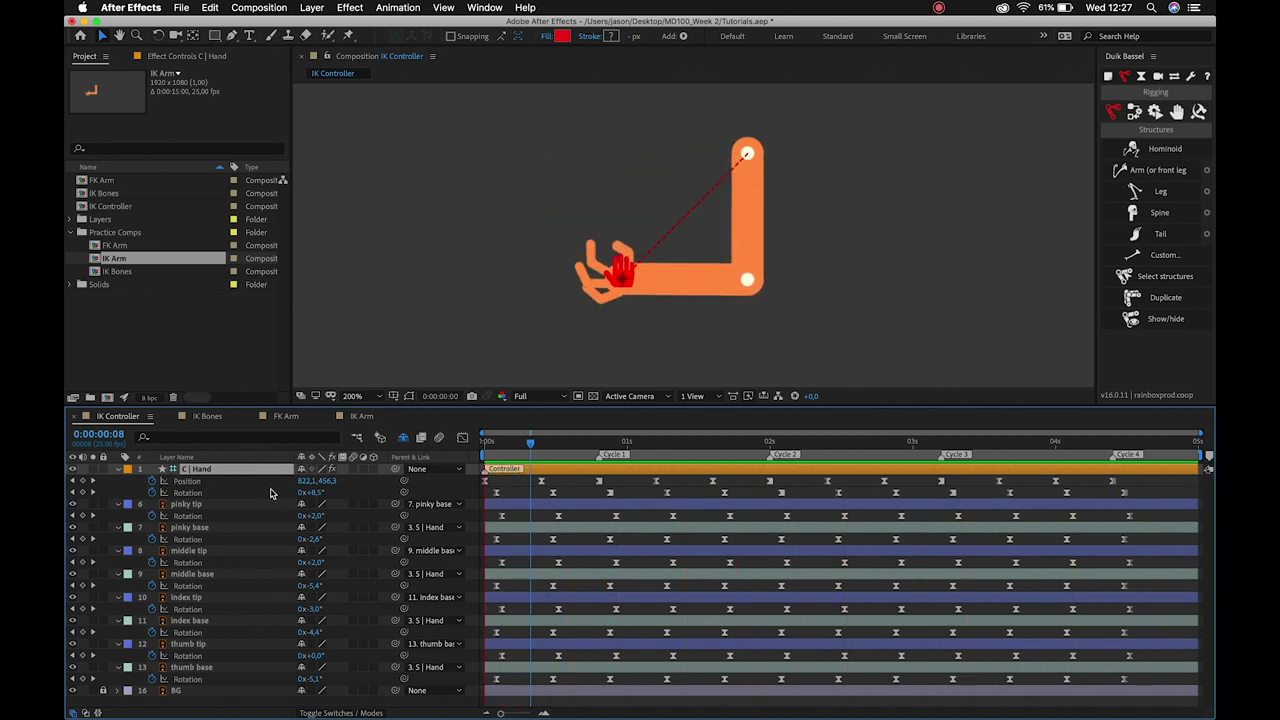
{"action": "left_click", "coordinate": [223, 506]}
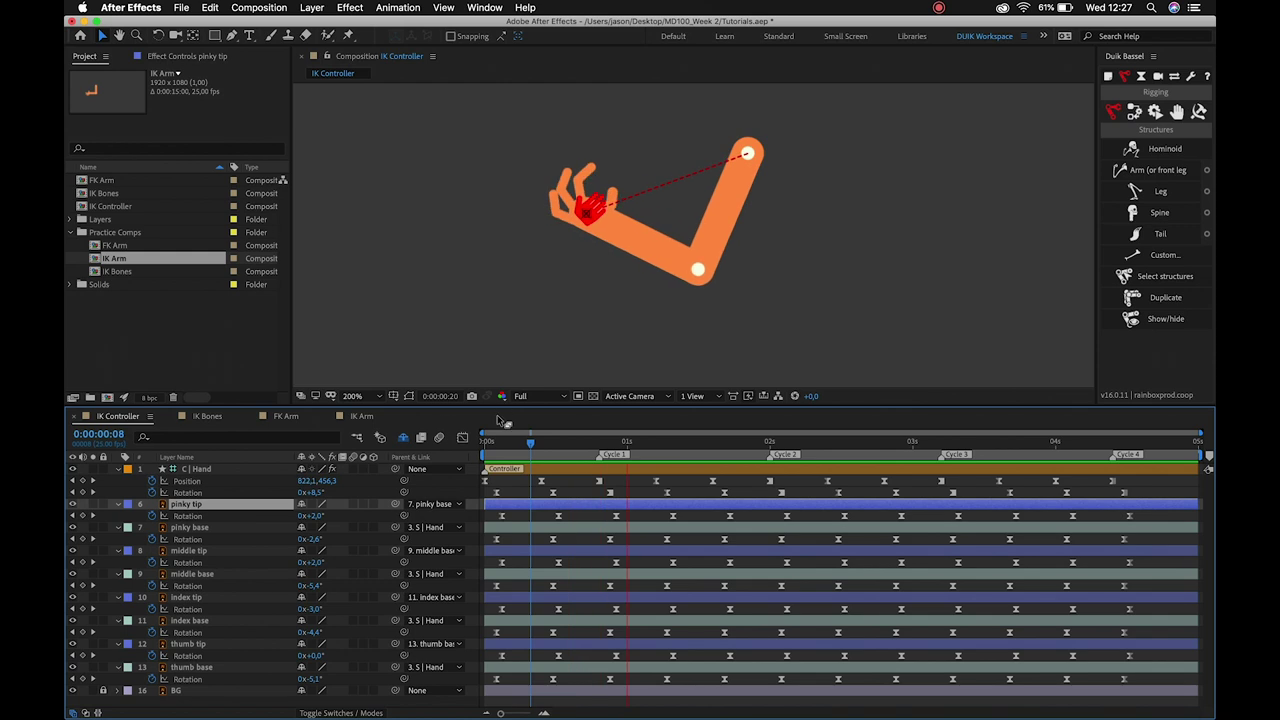
{"action": "left_click", "coordinate": [484, 443]}
{"action": "mouse_move", "coordinate": [484, 443]}
{"action": "left_mouse_down"}
{"action": "mouse_move", "coordinate": [503, 453]}
{"action": "mouse_move", "coordinate": [493, 450]}
{"action": "left_mouse_up"}
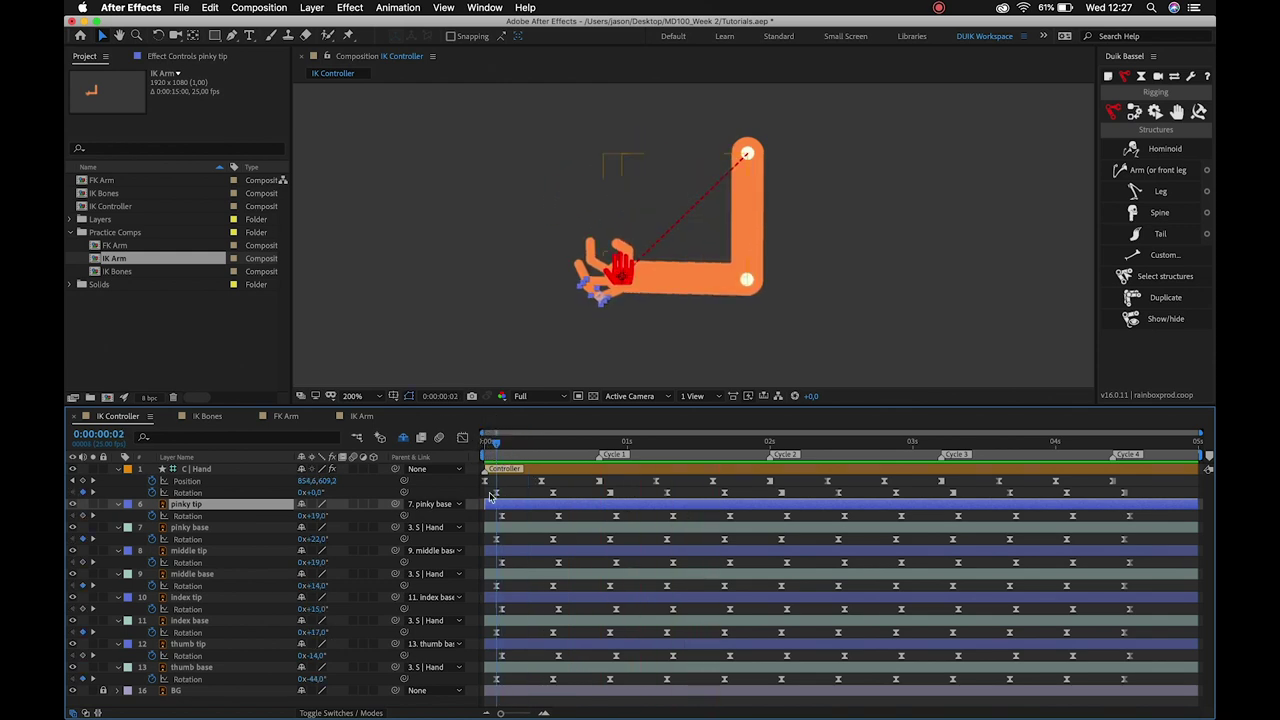
{"action": "mouse_move", "coordinate": [495, 451]}
{"action": "left_mouse_down"}
{"action": "mouse_move", "coordinate": [478, 450]}
{"action": "mouse_move", "coordinate": [495, 460]}
{"action": "left_mouse_up"}
{"action": "left_click", "coordinate": [210, 552]}
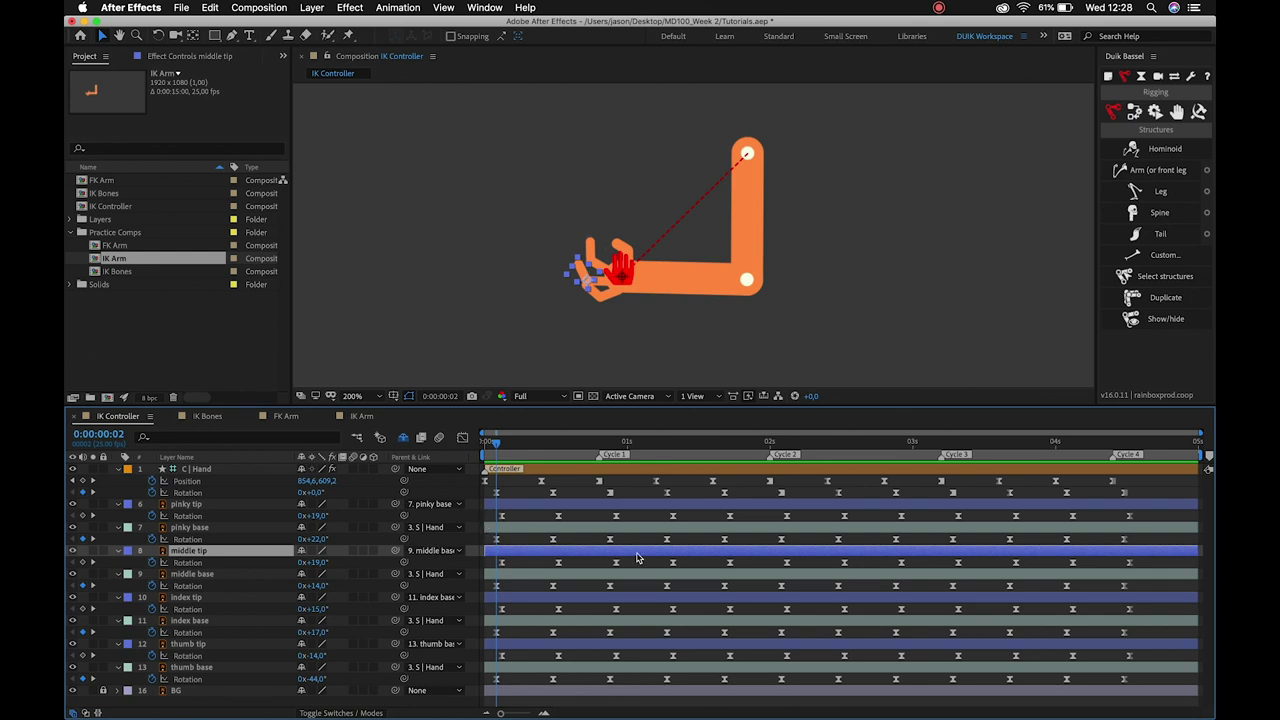
{"action": "key", "text": "space"}
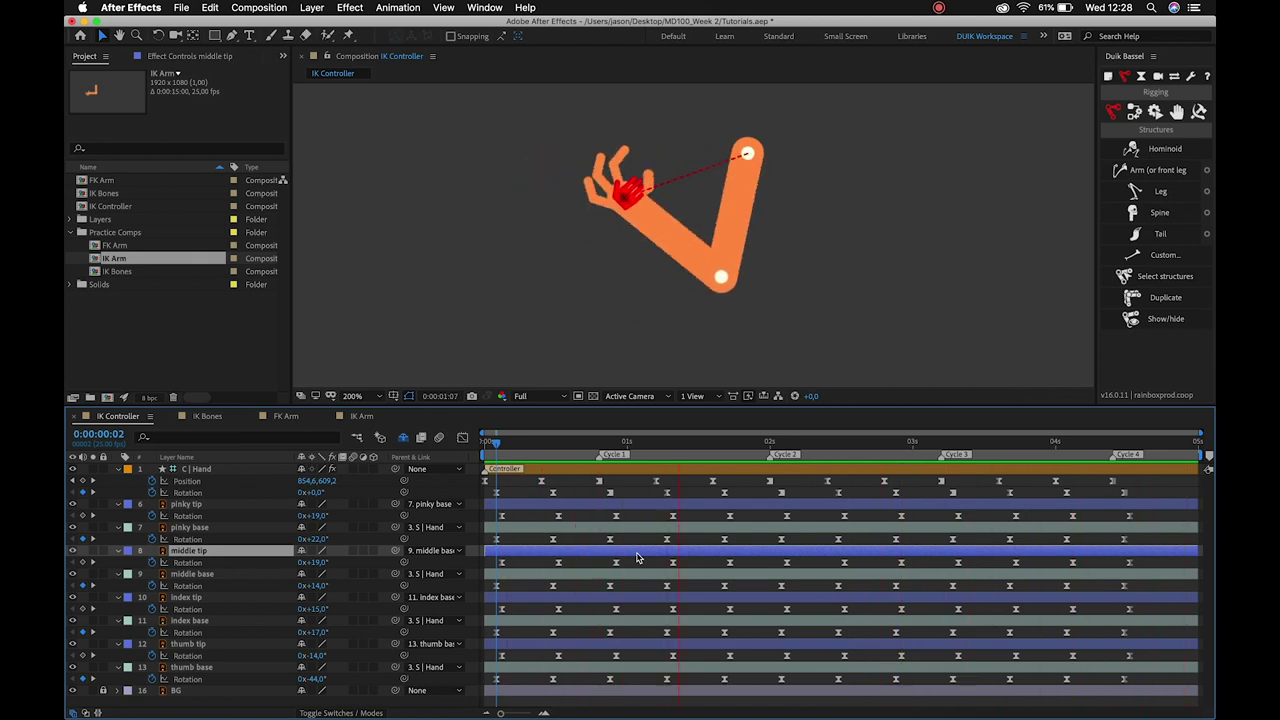
Stop the IK Controller preview and bring up the IK Bones comp in the timeline.
{"action": "key", "text": "space"}
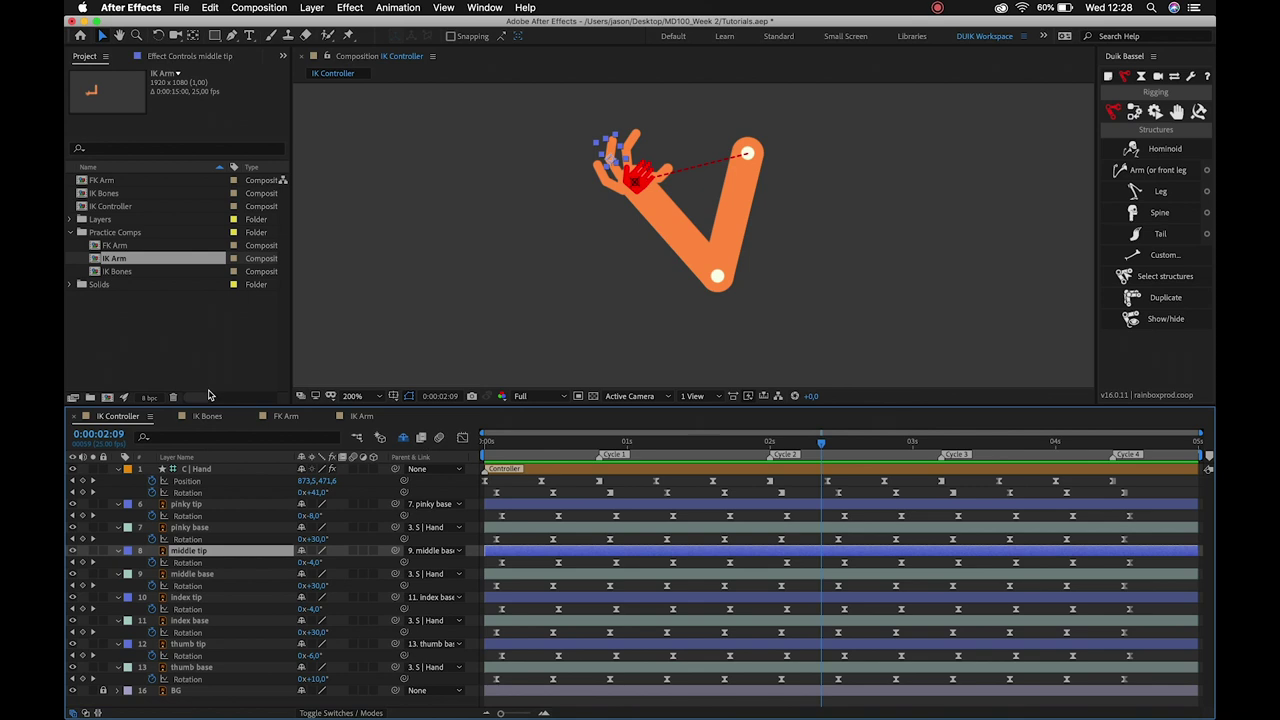
{"action": "left_click", "coordinate": [207, 418]}
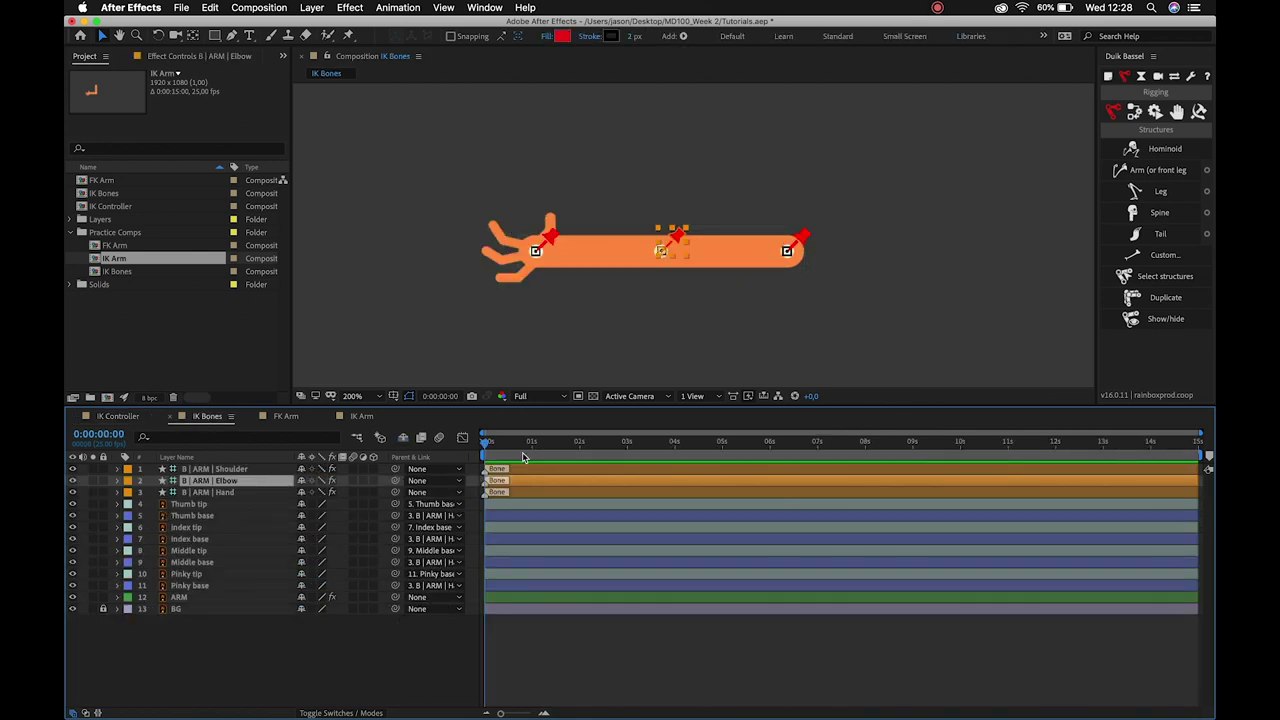
Zoom out to the full frame and inspect the ARM, Thumb, Index and Middle finger layers.
{"action": "left_click", "coordinate": [559, 346]}
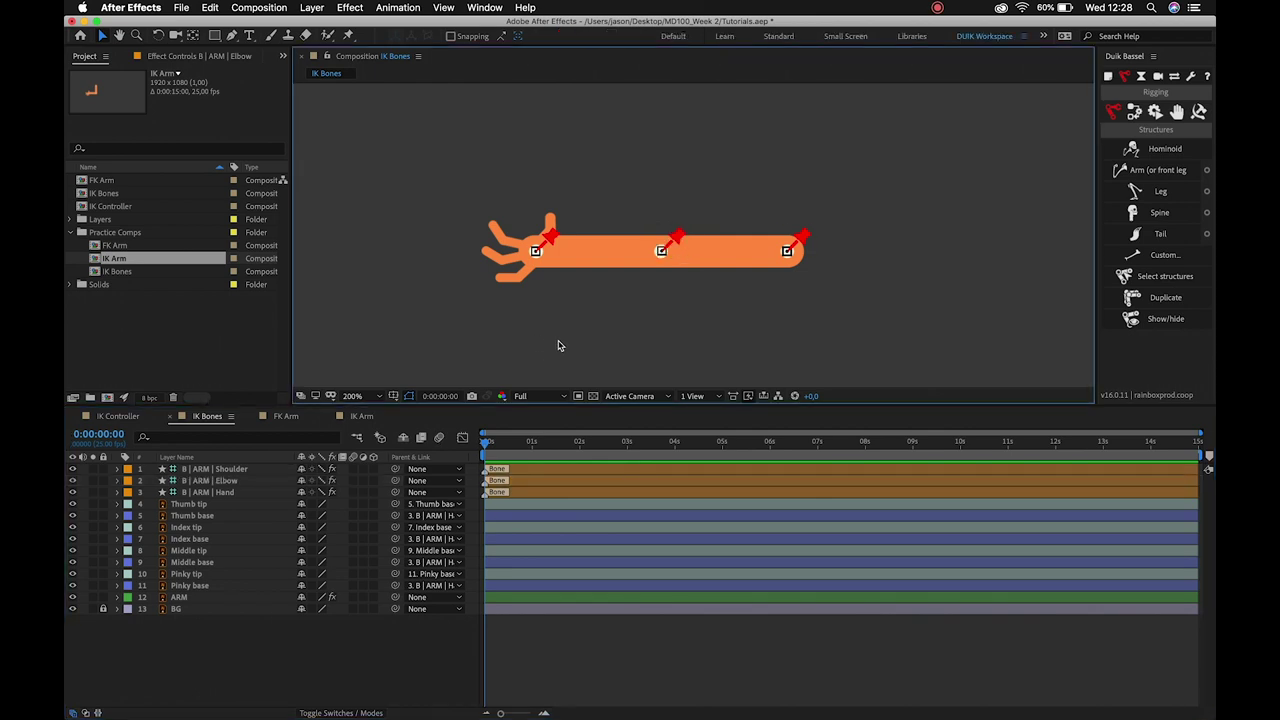
{"action": "key", "text": "z"}
{"action": "left_click", "coordinate": [614, 299], "text": "alt"}
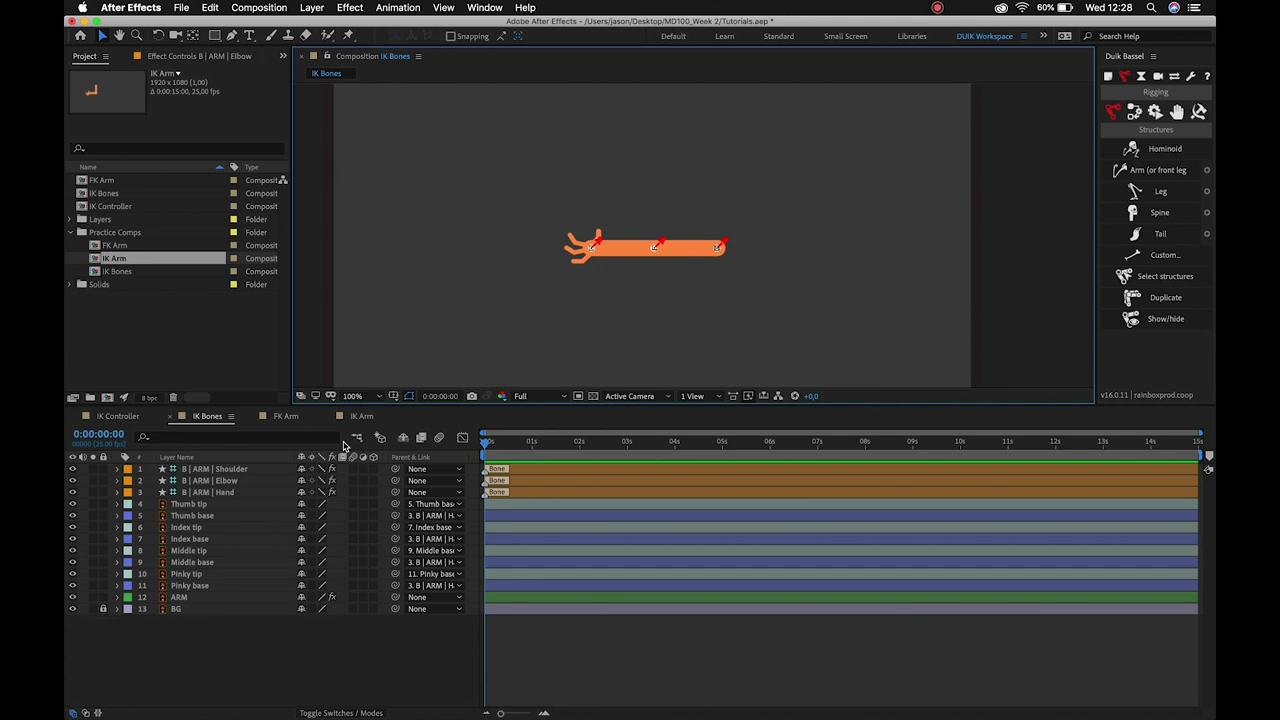
{"action": "left_click", "coordinate": [180, 597]}
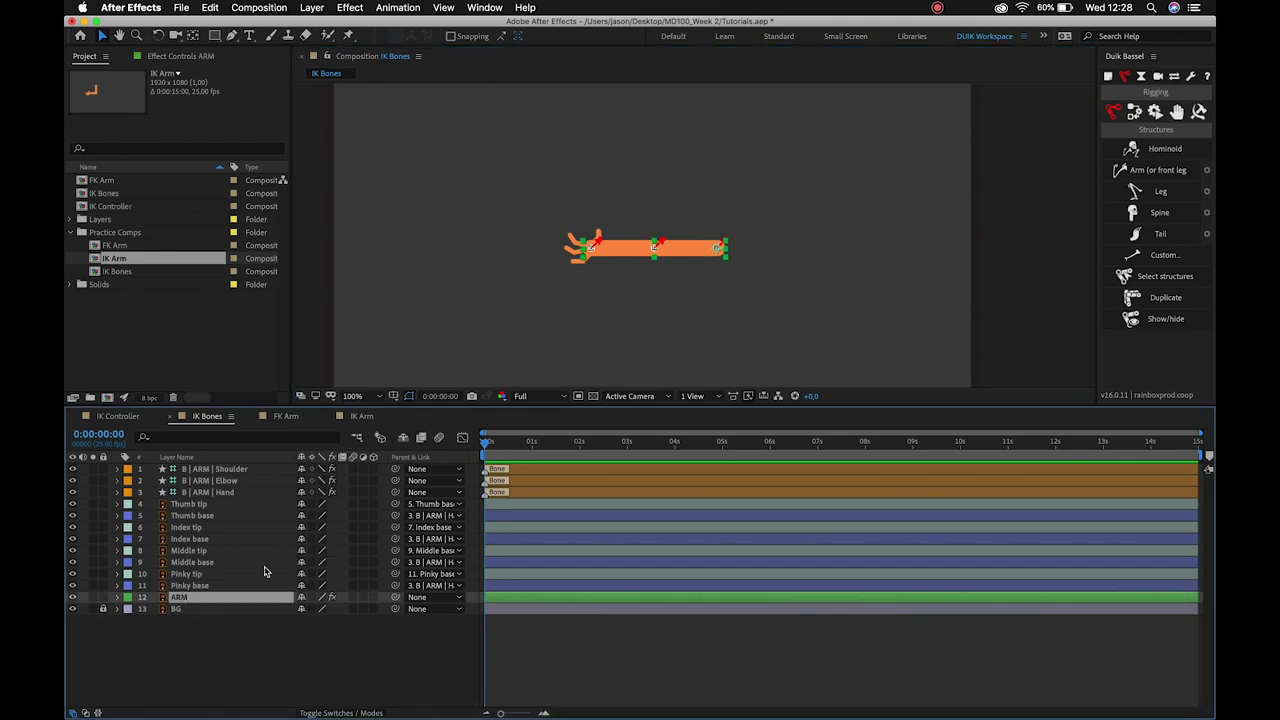
{"action": "left_click", "coordinate": [257, 474]}
{"action": "left_click", "coordinate": [244, 504]}
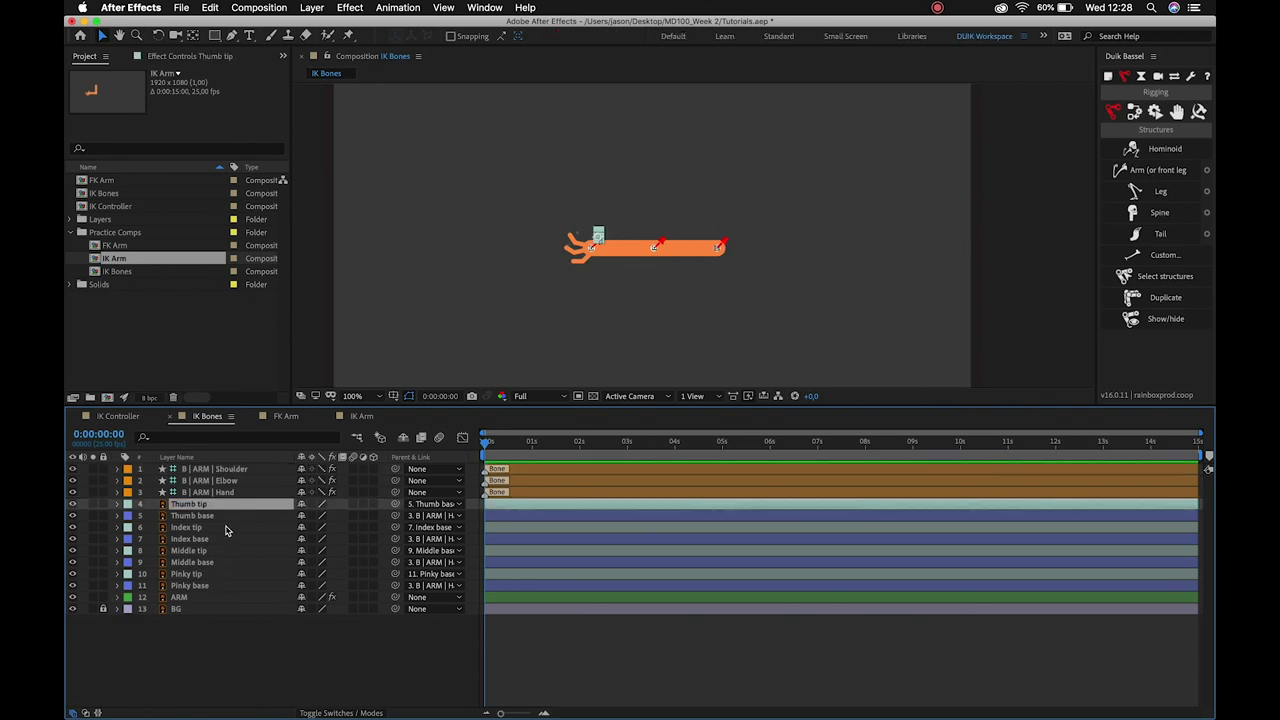
{"action": "left_click", "coordinate": [225, 519]}
{"action": "left_click", "coordinate": [221, 540]}
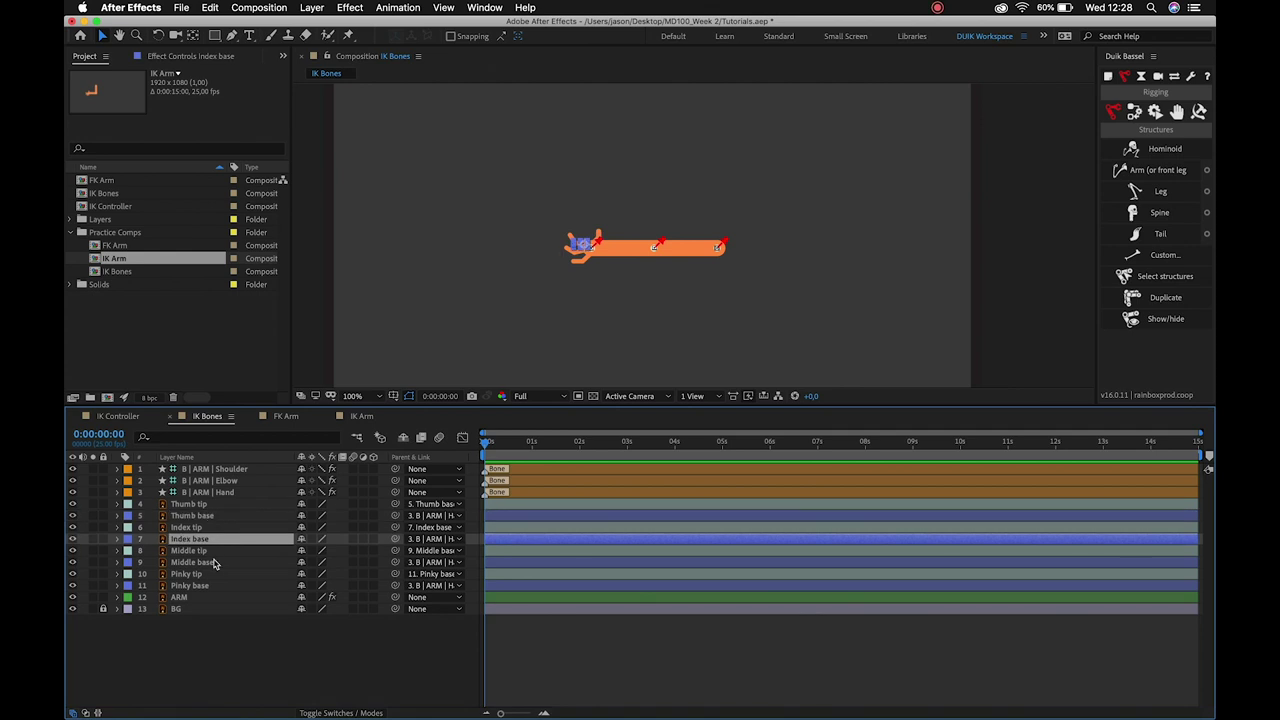
{"action": "left_click", "coordinate": [213, 564]}
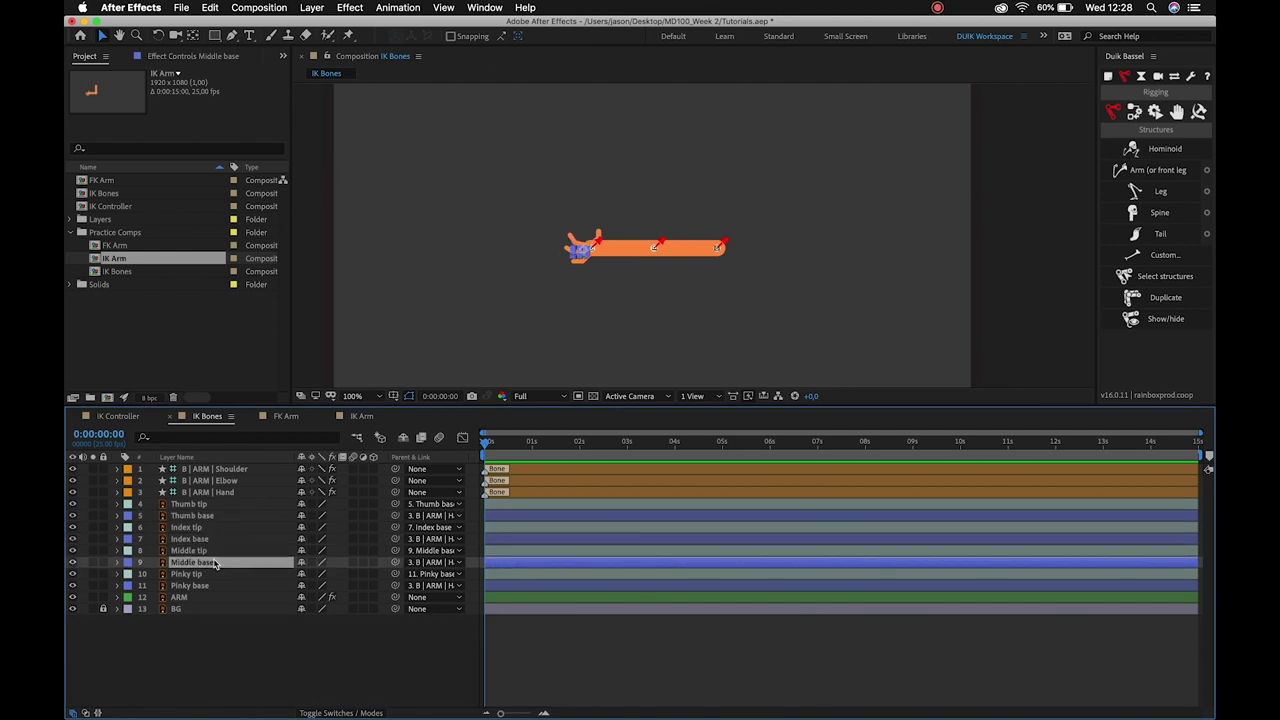
Test-drag the B | ARM | Hand controller to check the IK bend, undo, and deselect.
{"action": "left_click", "coordinate": [231, 494]}
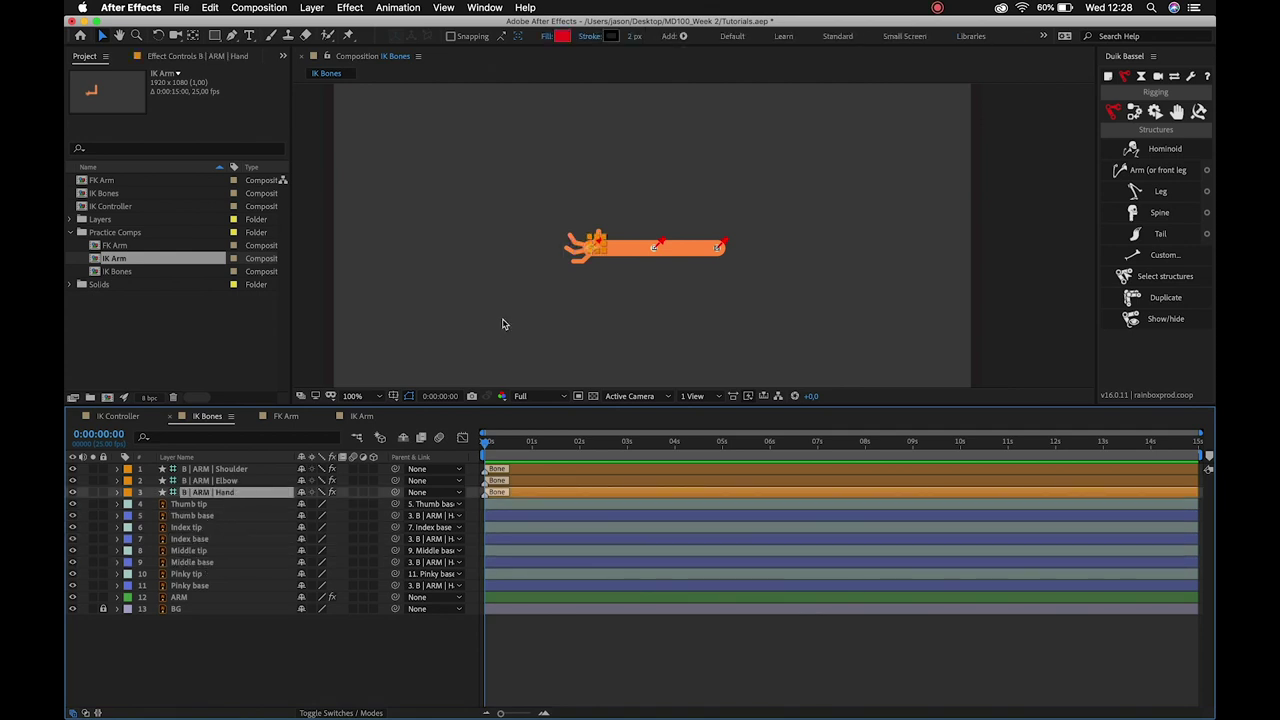
{"action": "left_click_drag", "start_coordinate": [597, 248], "coordinate": [624, 218]}
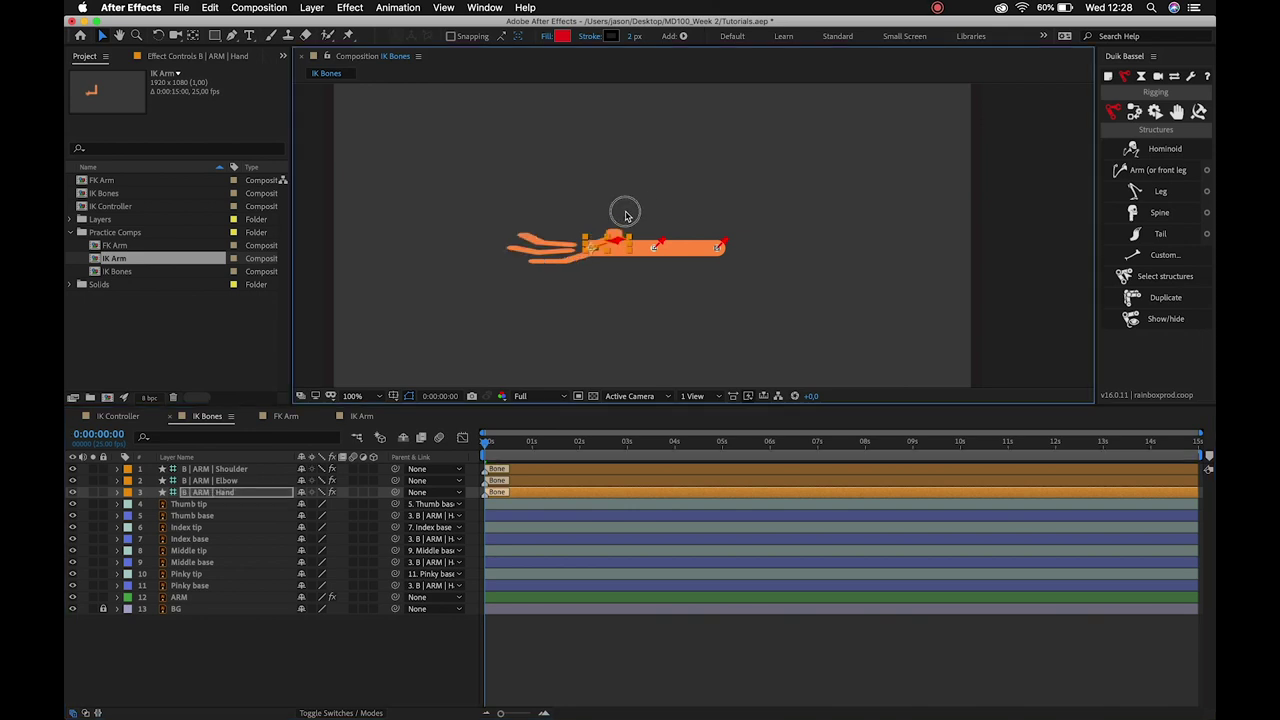
{"action": "key", "text": "super+z"}
{"action": "scroll", "coordinate": [620, 222], "scroll_direction": "up", "scroll_amount": 2}
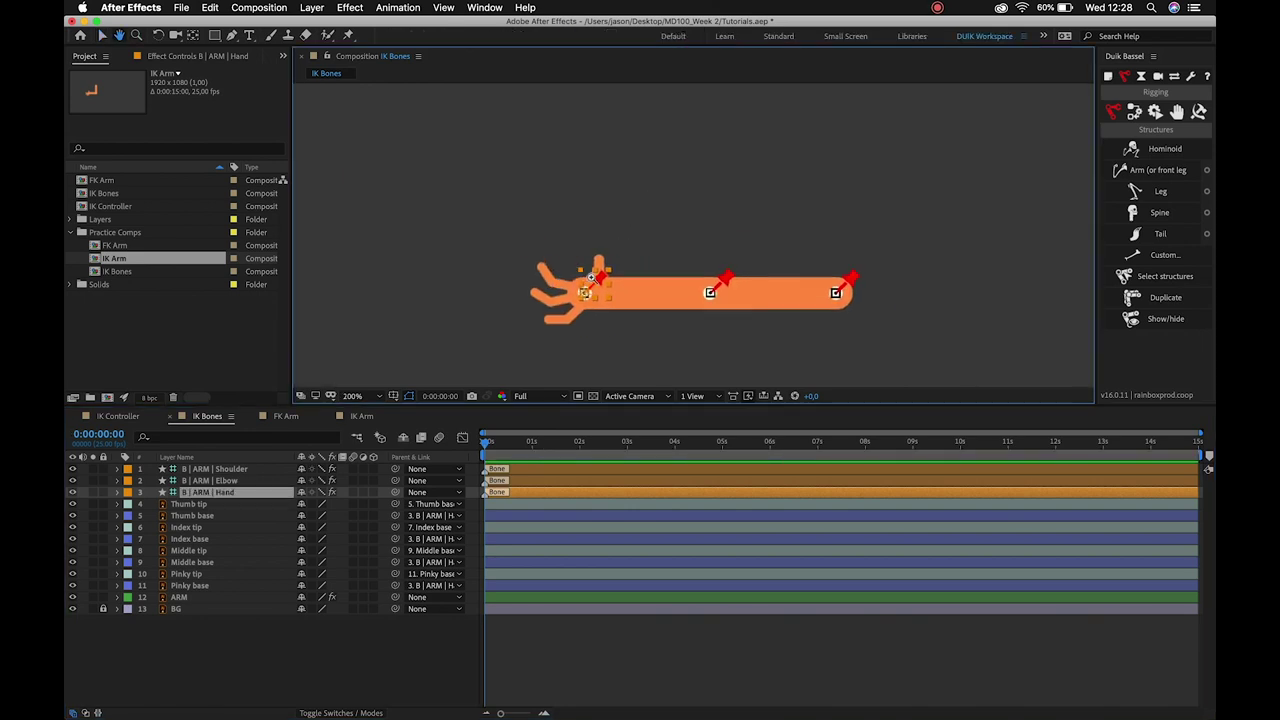
{"action": "mouse_move", "coordinate": [584, 290]}
{"action": "left_mouse_down"}
{"action": "mouse_move", "coordinate": [621, 189]}
{"action": "mouse_move", "coordinate": [583, 291]}
{"action": "left_mouse_up"}
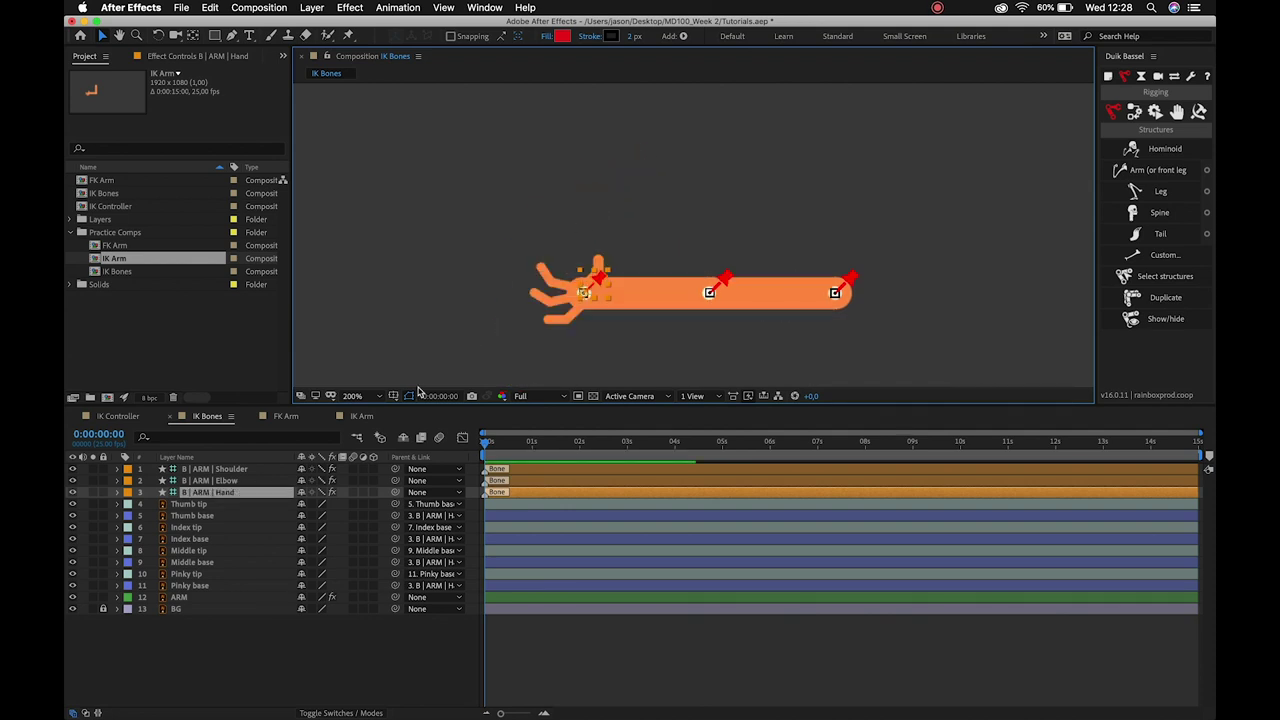
{"action": "left_click", "coordinate": [240, 647]}
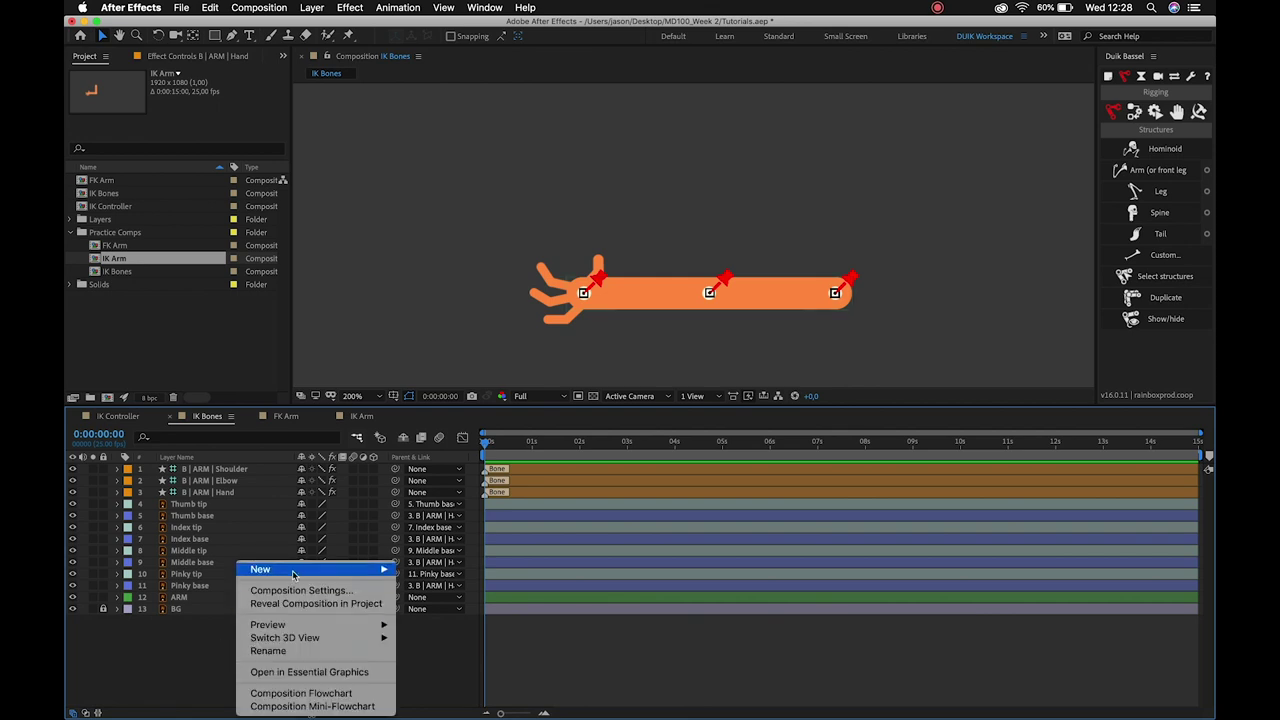
Create a new Null Object and move it onto the wrist.
{"action": "mouse_move", "coordinate": [295, 569]}
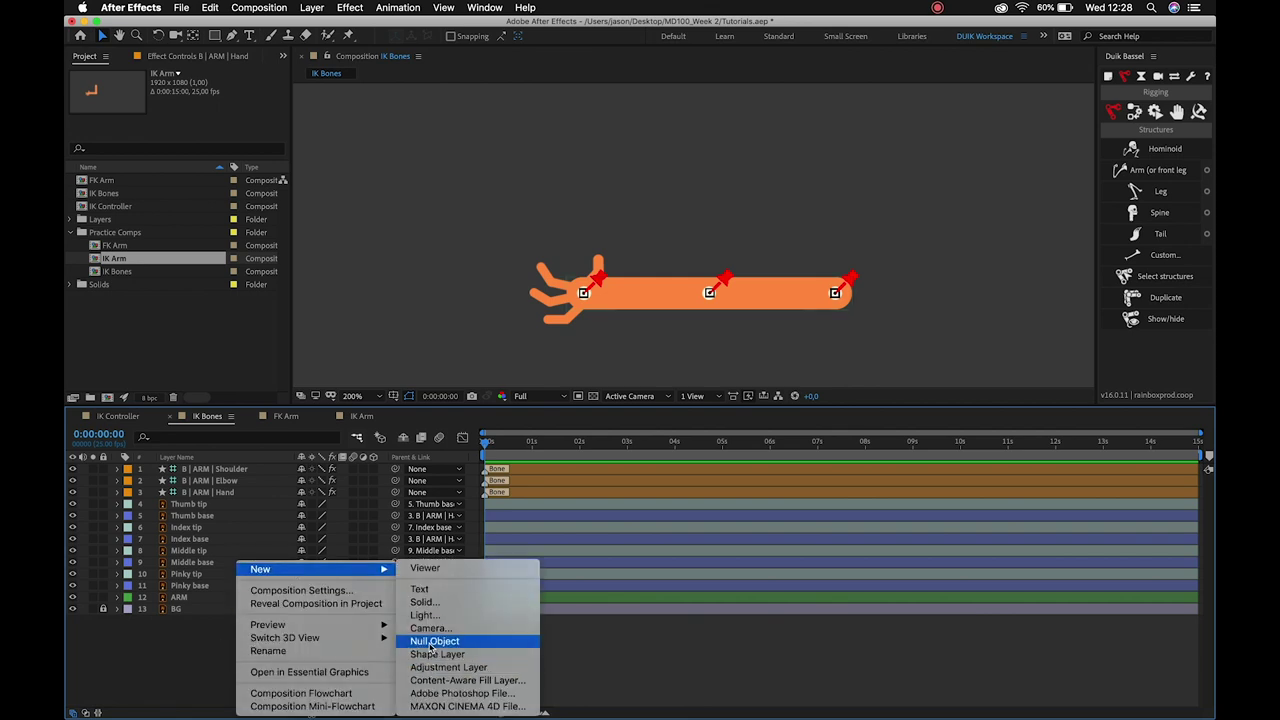
{"action": "left_click", "coordinate": [432, 641]}
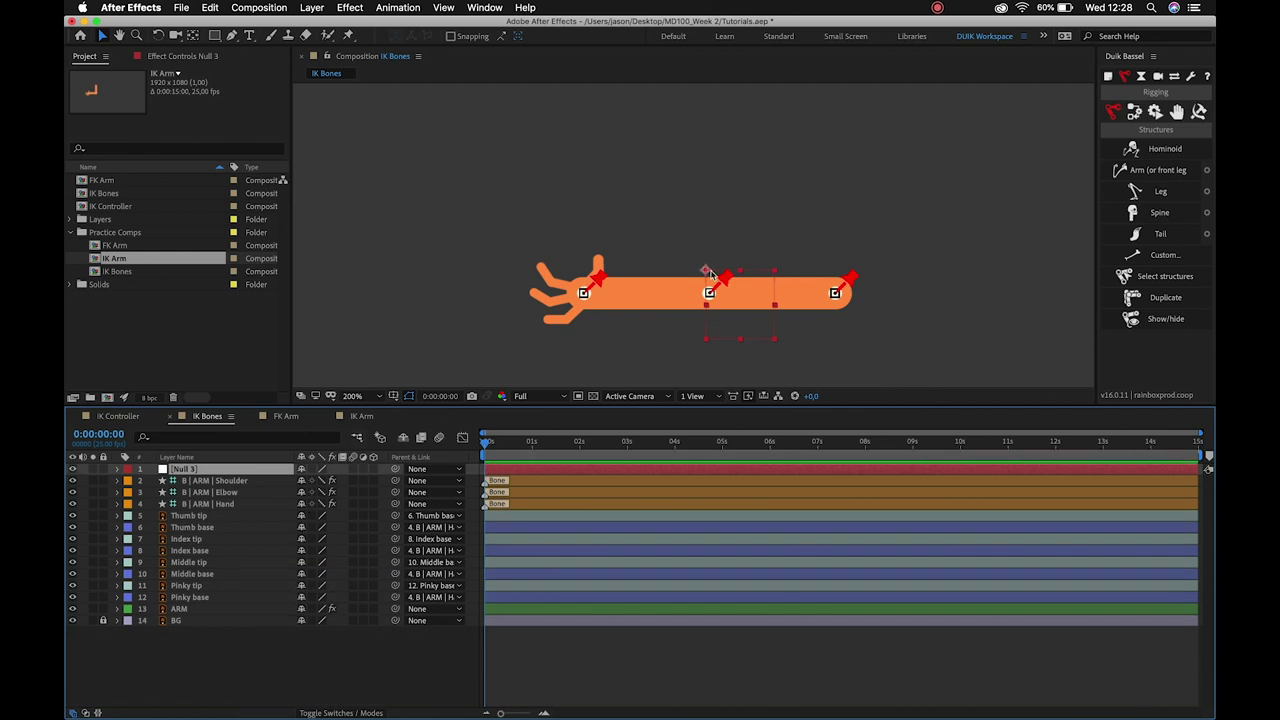
{"action": "left_click", "coordinate": [193, 36]}
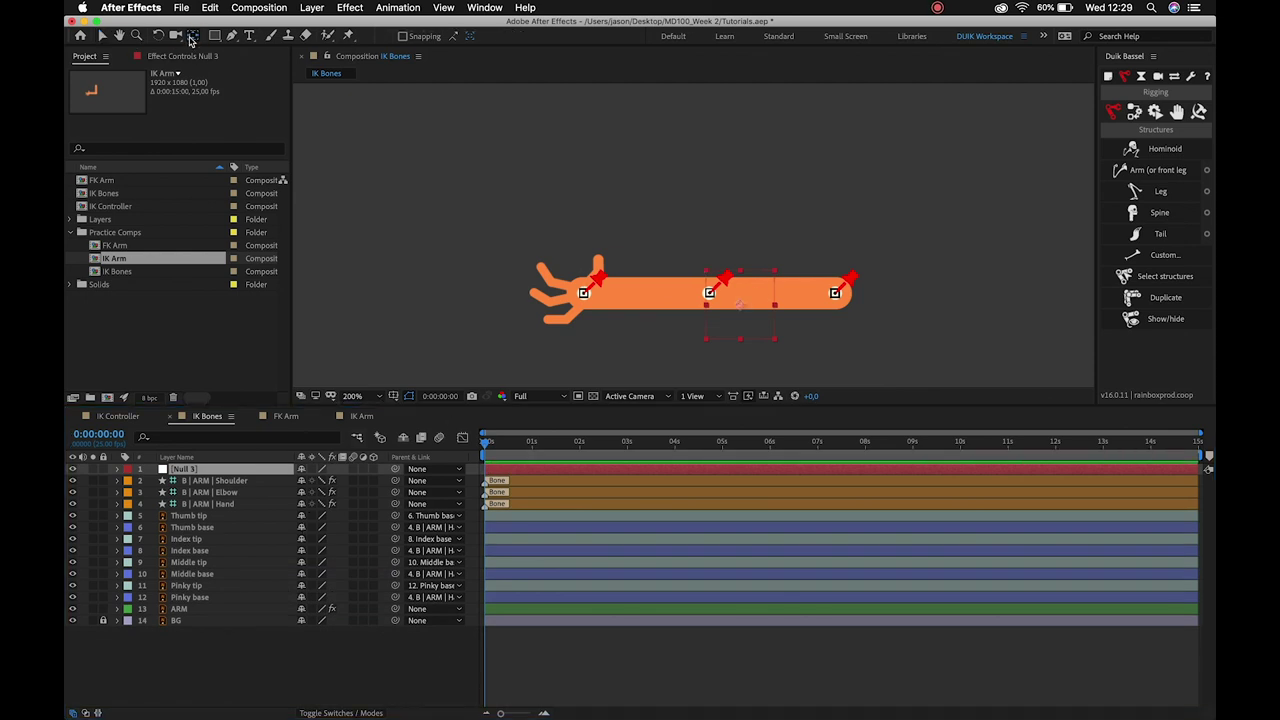
{"action": "key", "text": "v"}
{"action": "mouse_move", "coordinate": [740, 305]}
{"action": "left_mouse_down"}
{"action": "mouse_move", "coordinate": [585, 296]}
{"action": "mouse_move", "coordinate": [597, 296]}
{"action": "left_mouse_up"}
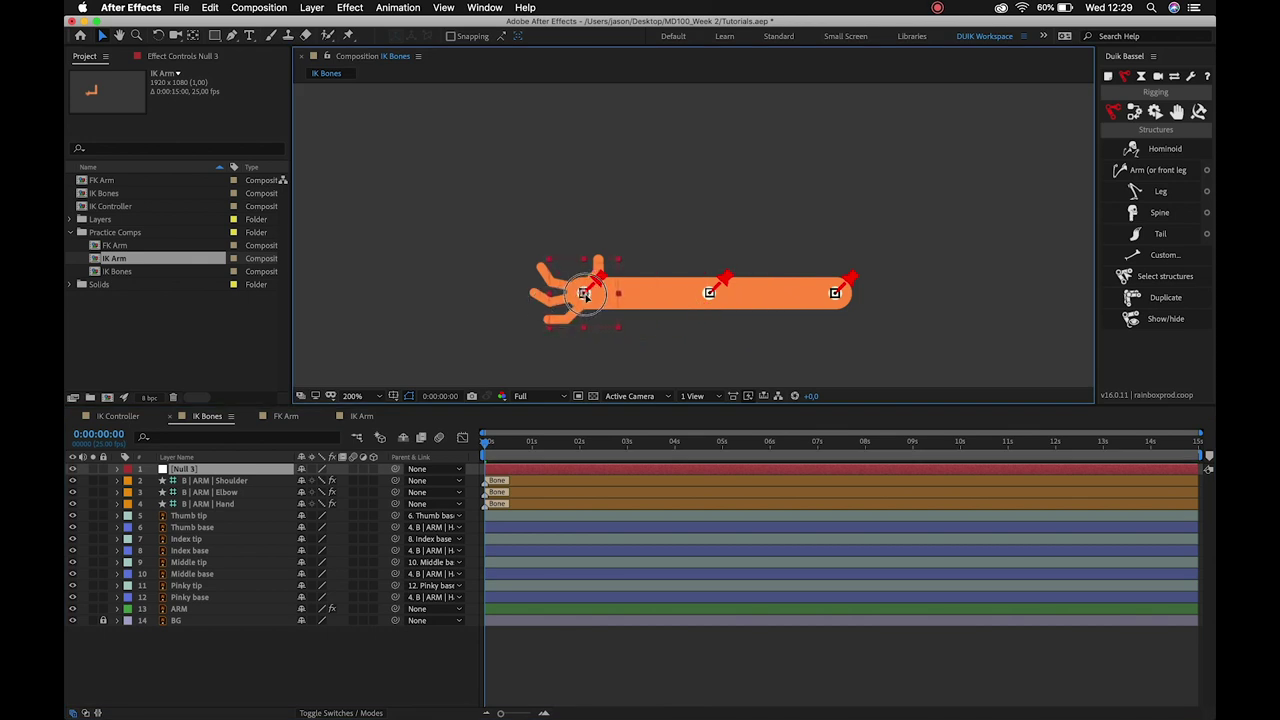
Label the null purple, shrink it around the wrist, and parent it to B | ARM | Hand.
{"action": "key", "text": "Return"}
{"action": "left_click", "coordinate": [127, 469]}
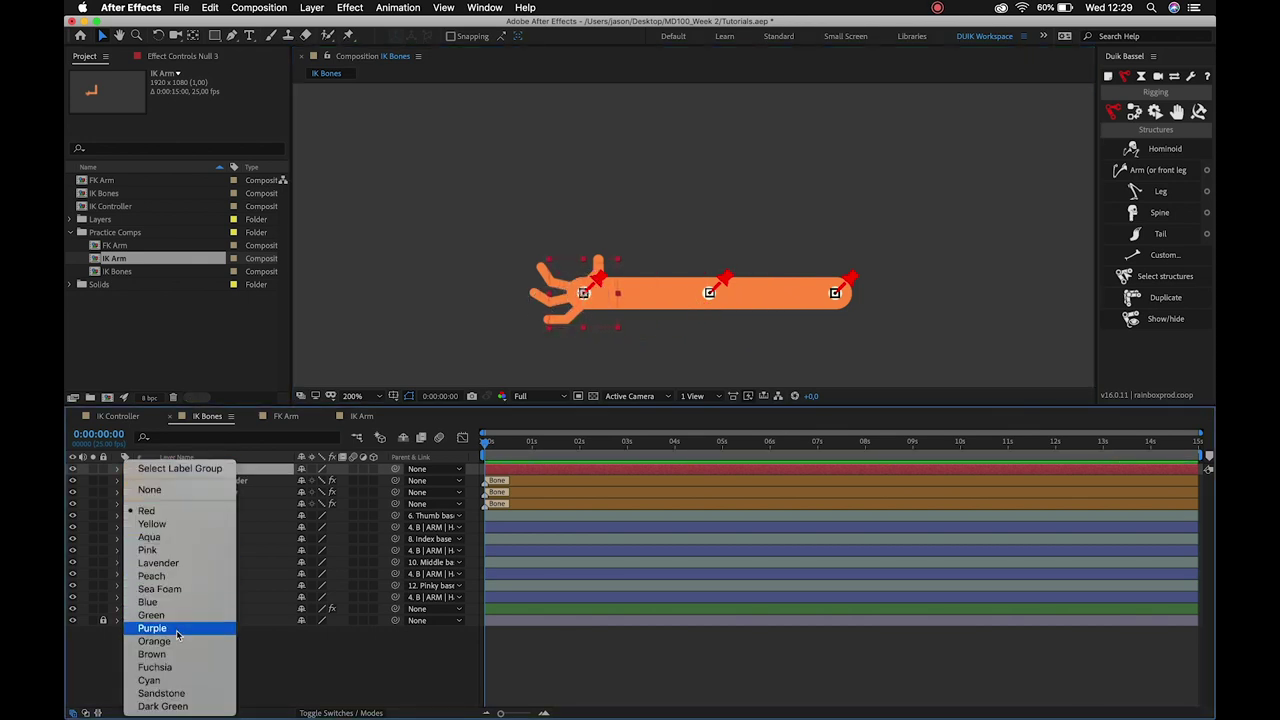
{"action": "left_click", "coordinate": [530, 296]}
{"action": "left_click_drag", "start_coordinate": [548, 262], "coordinate": [563, 277]}
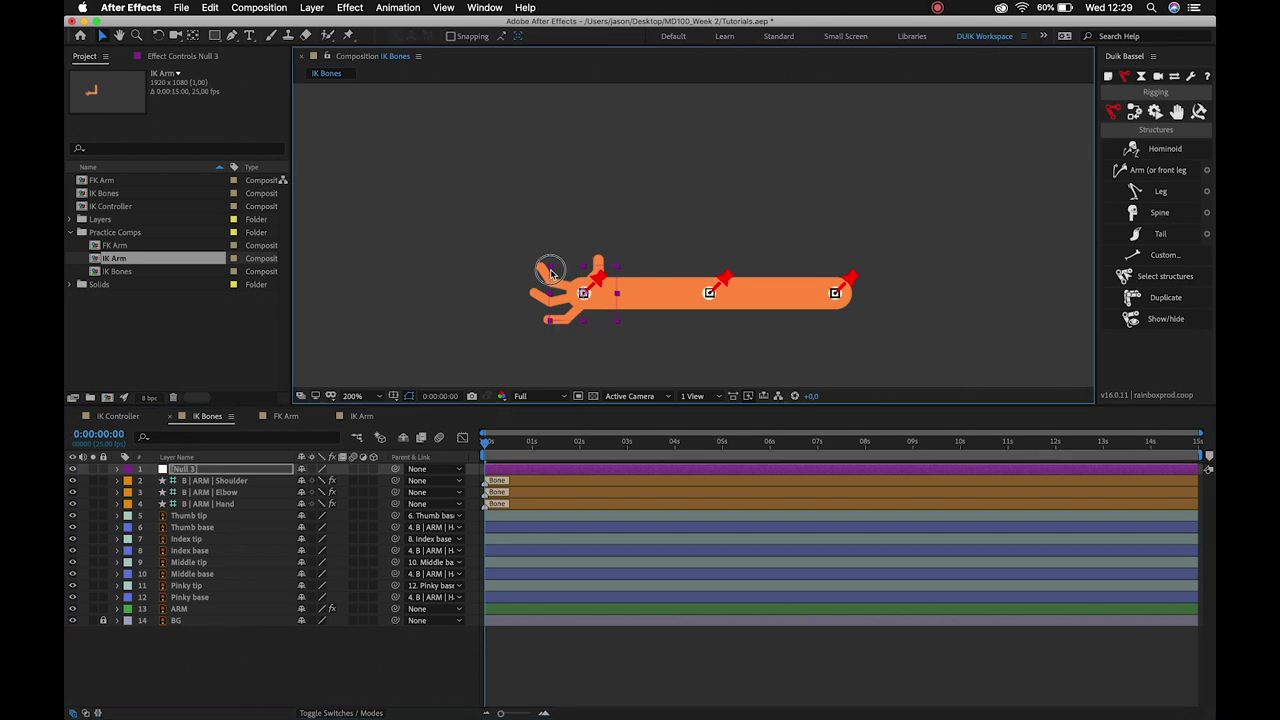
{"action": "left_click_drag", "start_coordinate": [395, 469], "coordinate": [261, 505]}
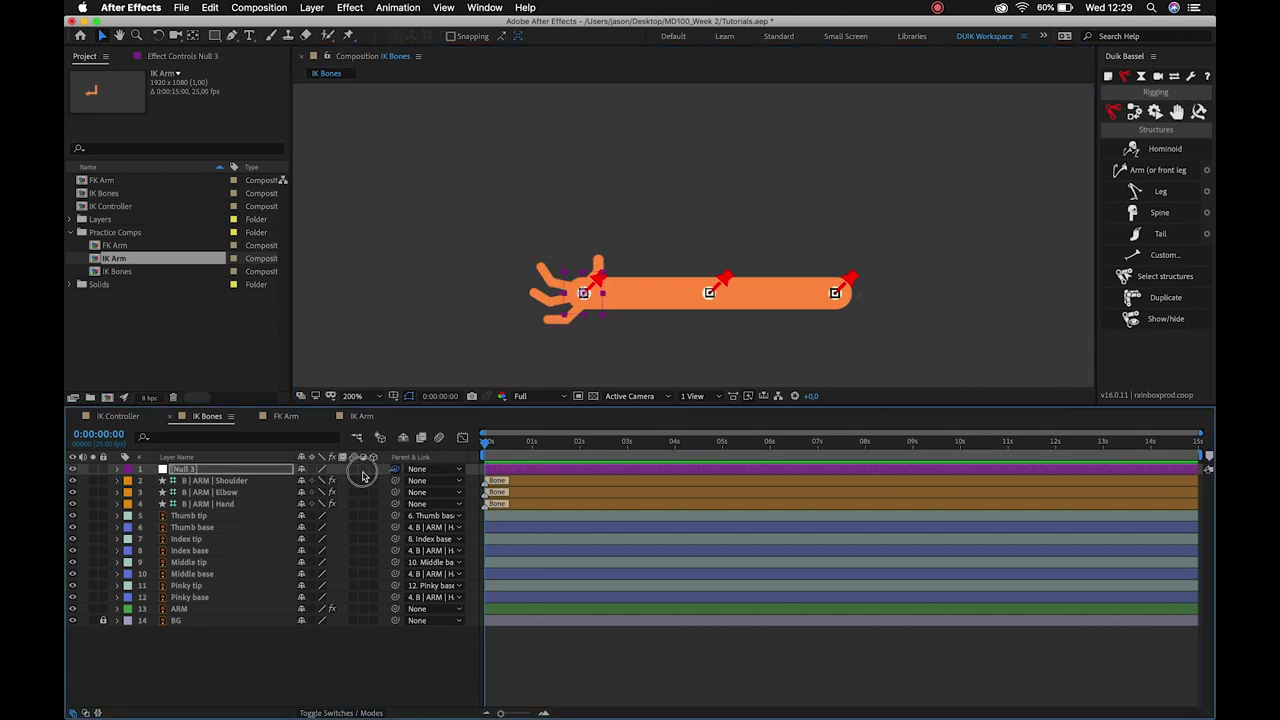
Parent the Thumb, Index, Middle and Pinky base layers to Null 3.
{"action": "left_click", "coordinate": [224, 518]}
{"action": "left_click", "coordinate": [224, 528]}
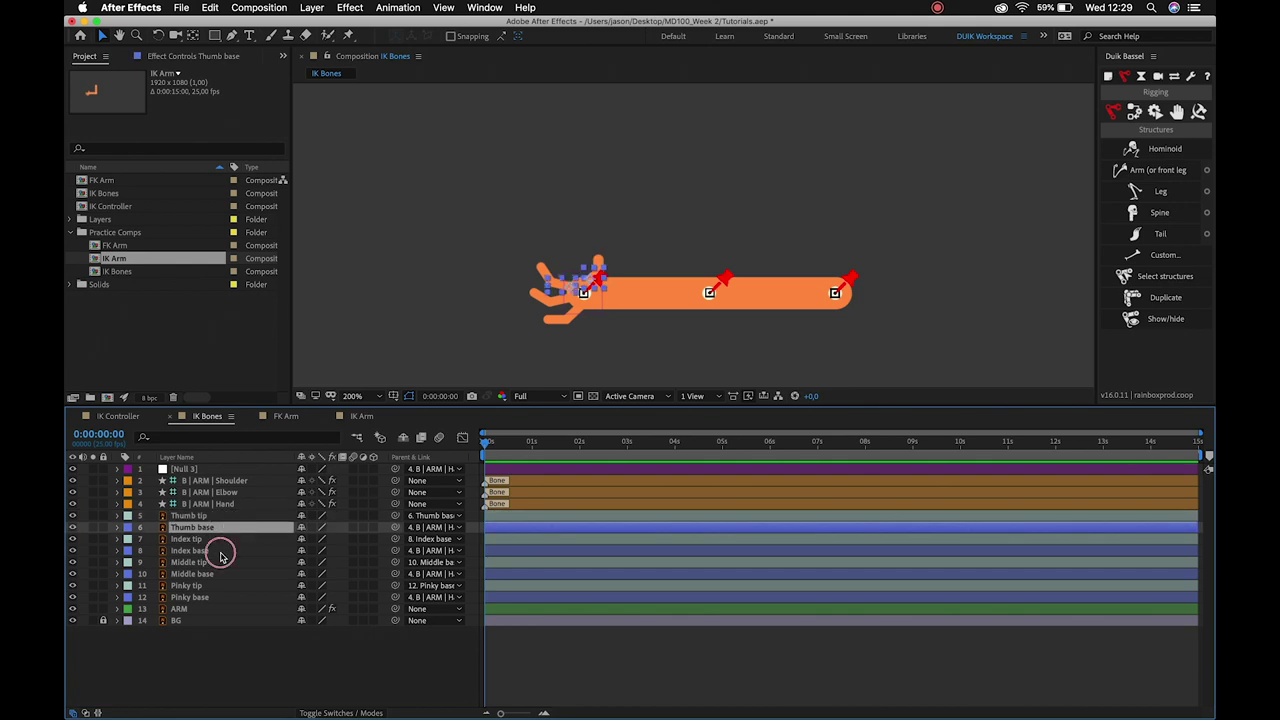
{"action": "left_click", "coordinate": [222, 551], "text": "super"}
{"action": "left_click", "coordinate": [221, 574], "text": "super"}
{"action": "left_click", "coordinate": [222, 597], "text": "super"}
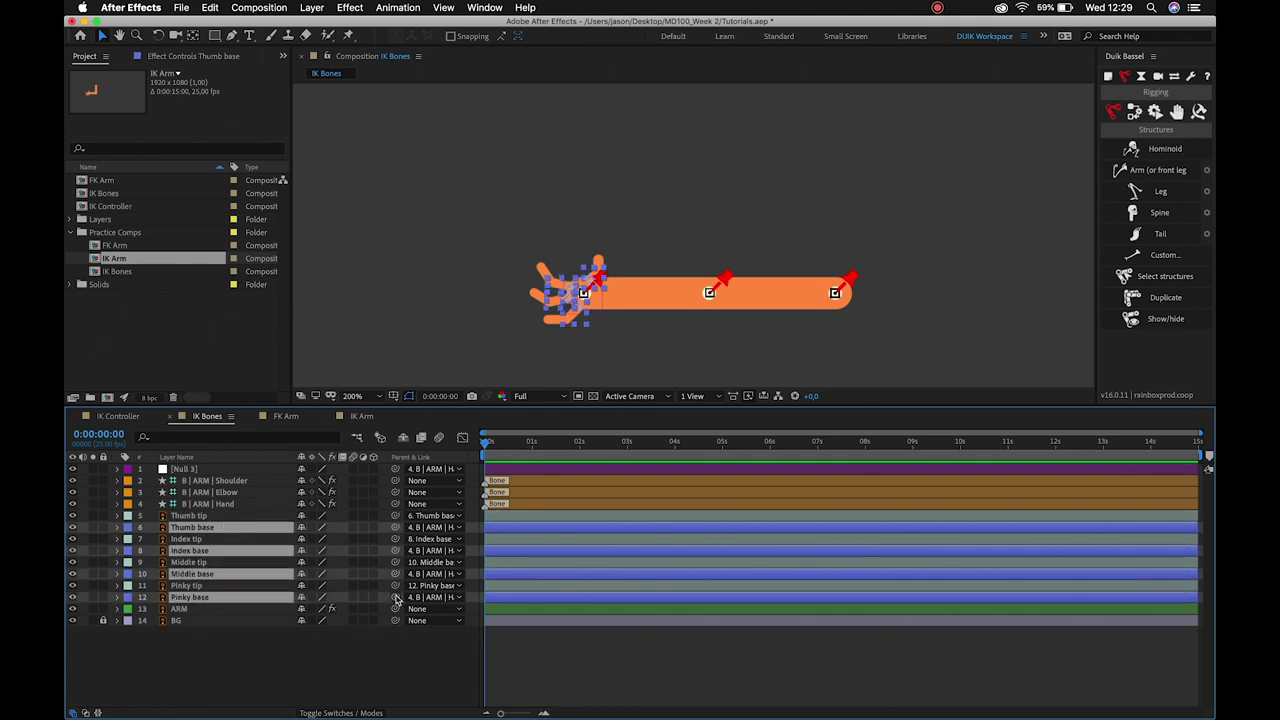
{"action": "mouse_move", "coordinate": [395, 597]}
{"action": "left_mouse_down"}
{"action": "mouse_move", "coordinate": [312, 562]}
{"action": "mouse_move", "coordinate": [263, 470]}
{"action": "left_mouse_up"}
{"action": "left_click", "coordinate": [265, 472]}
Test the null's Rotation, rename it Fingers NULL, and save the project.
{"action": "key", "text": "r"}
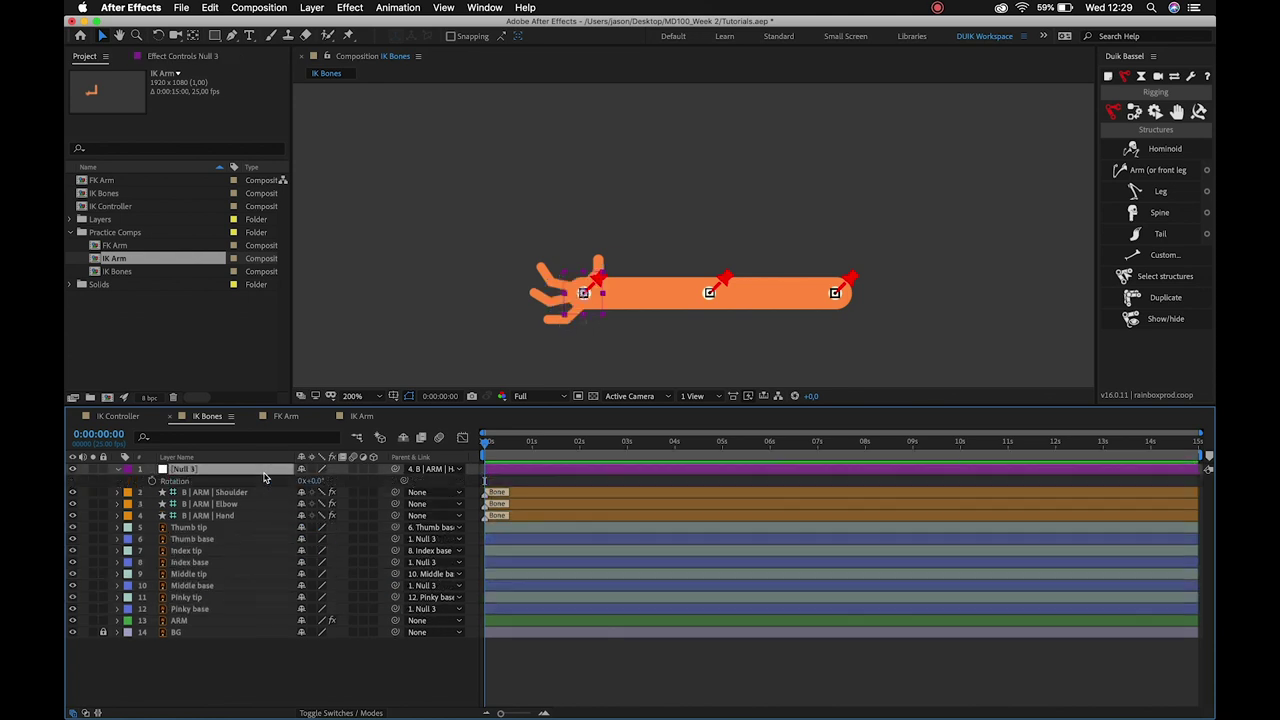
{"action": "left_click_drag", "start_coordinate": [320, 482], "coordinate": [323, 486]}
{"action": "key", "text": "Return"}
{"action": "type", "text": "H"}
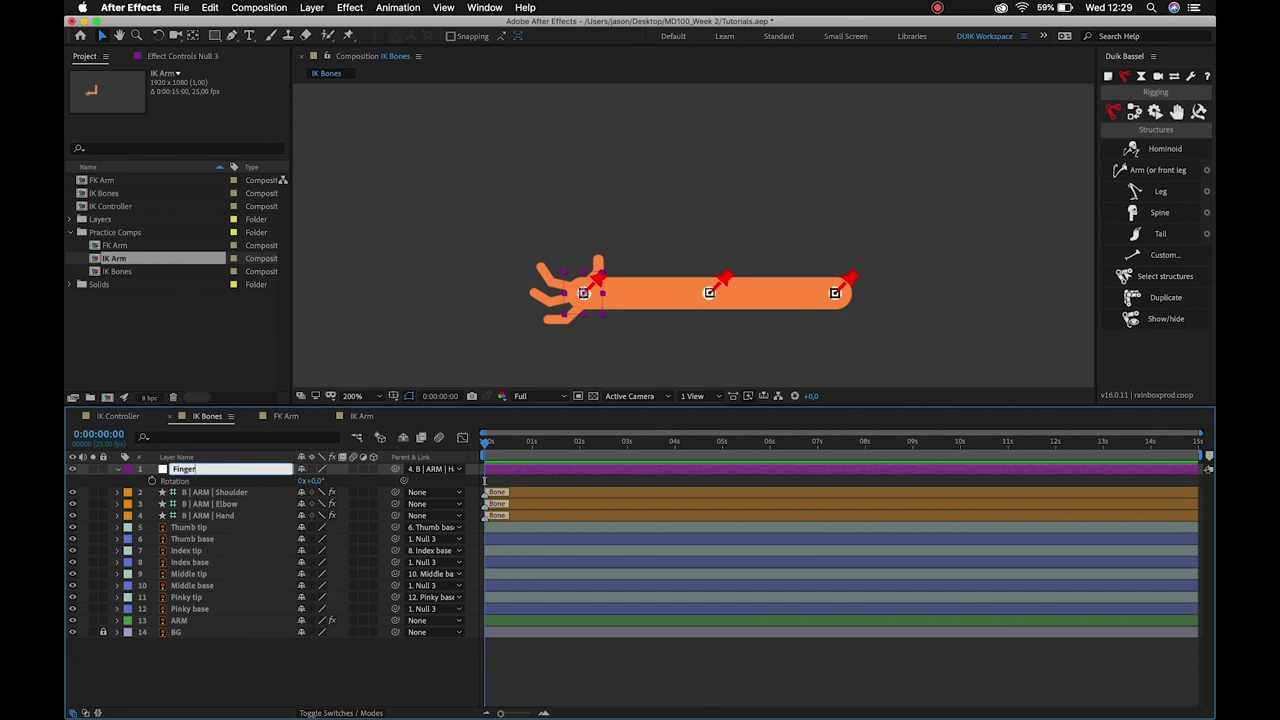
{"action": "type", "text": "L"}
{"action": "key", "text": "Return"}
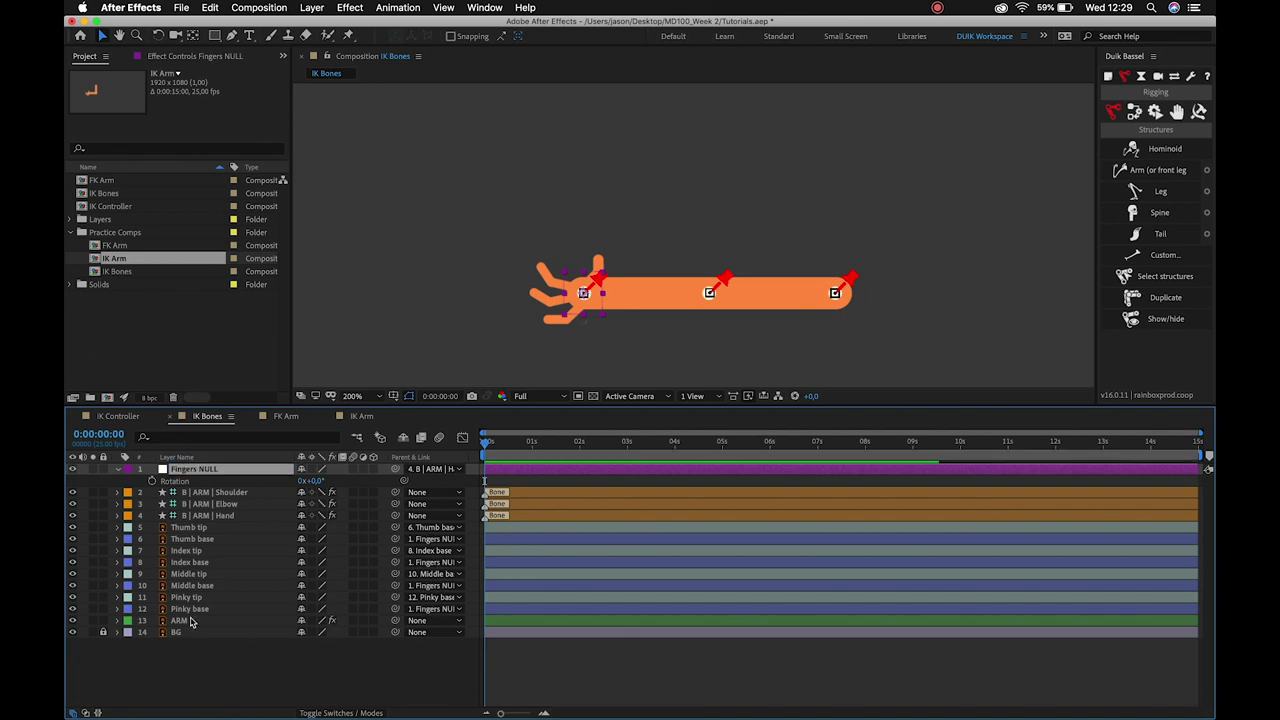
{"action": "key", "text": "super+s"}
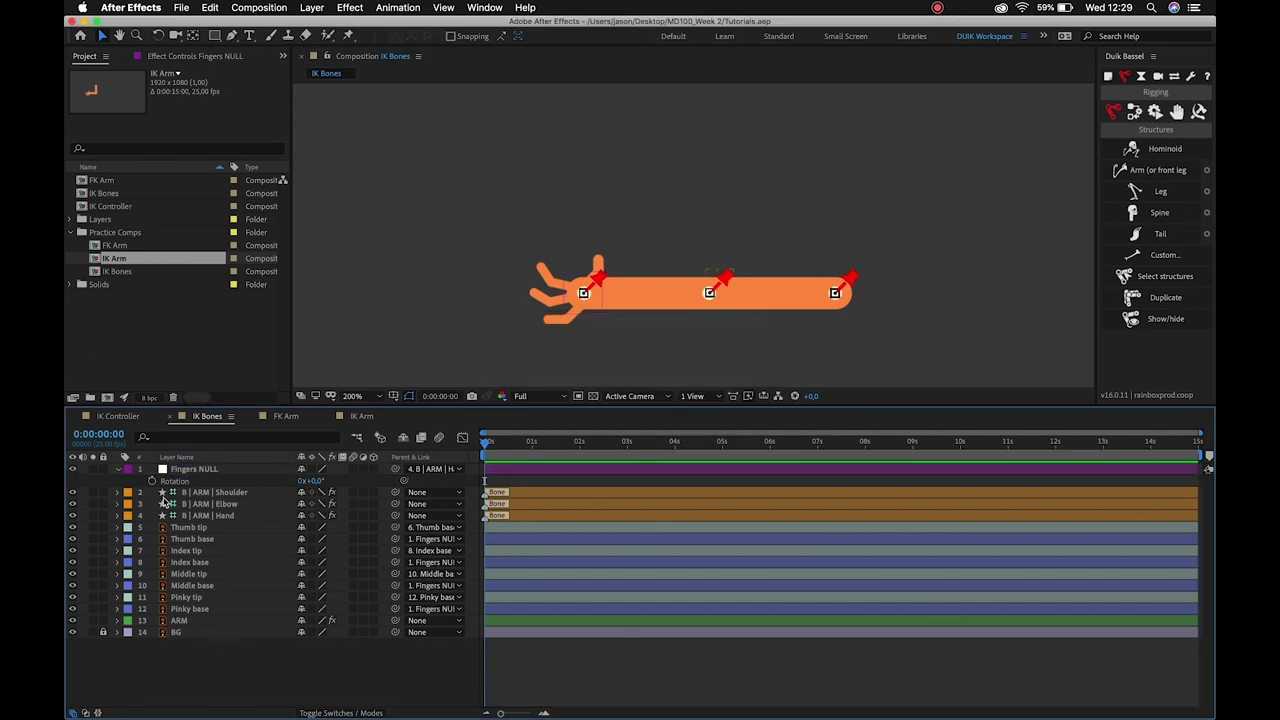
Lock the B | ARM | Shoulder layer and the finger and ARM layers.
{"action": "left_click", "coordinate": [191, 495]}
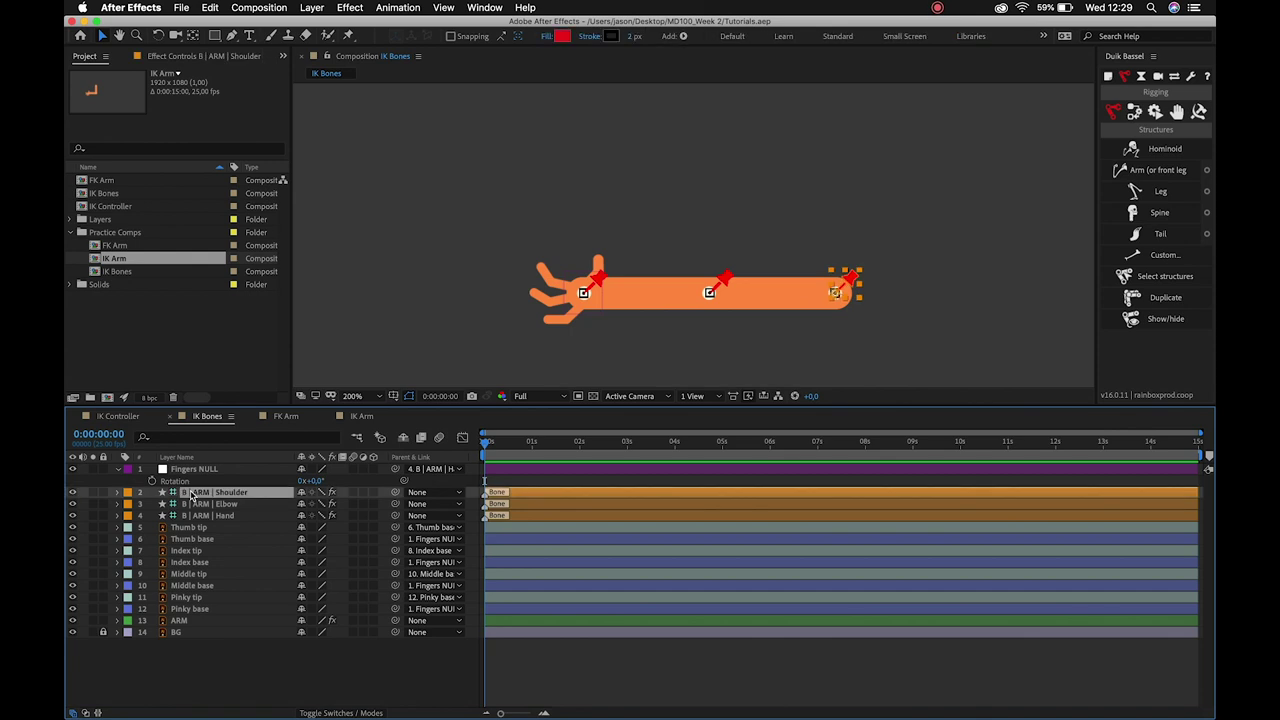
{"action": "left_click", "coordinate": [102, 492]}
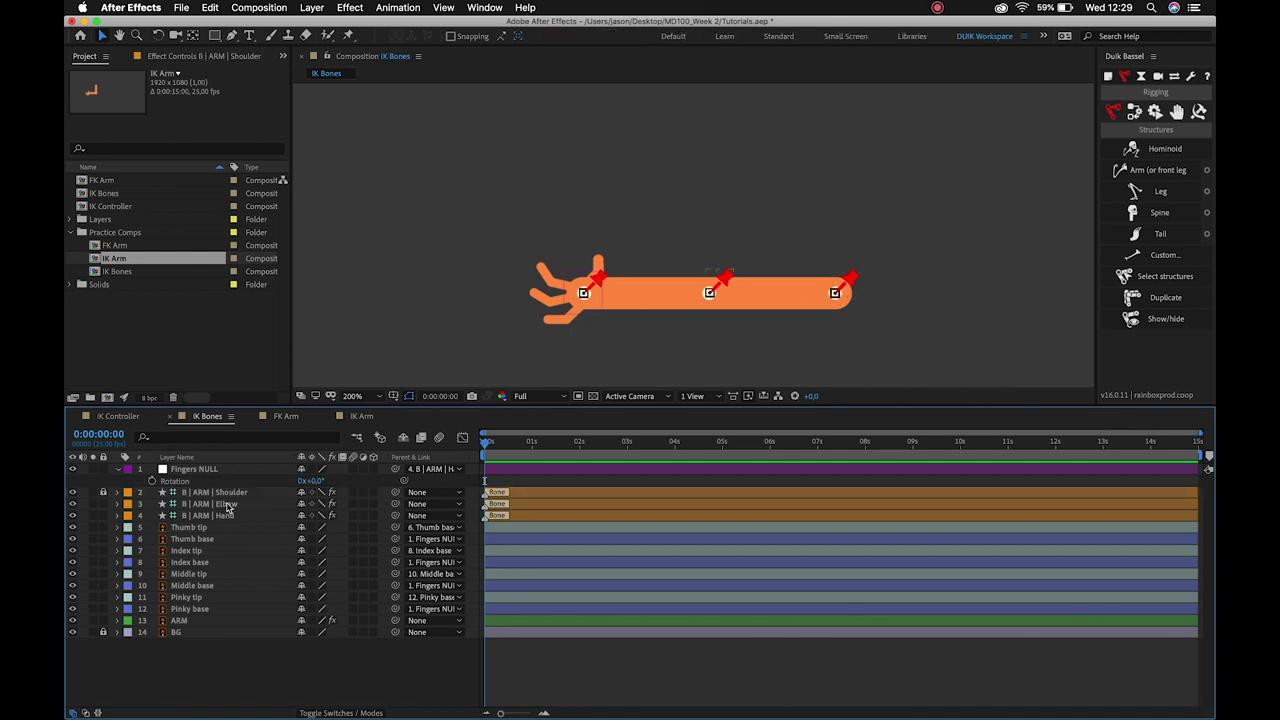
{"action": "left_click", "coordinate": [228, 506]}
{"action": "left_click", "coordinate": [222, 516]}
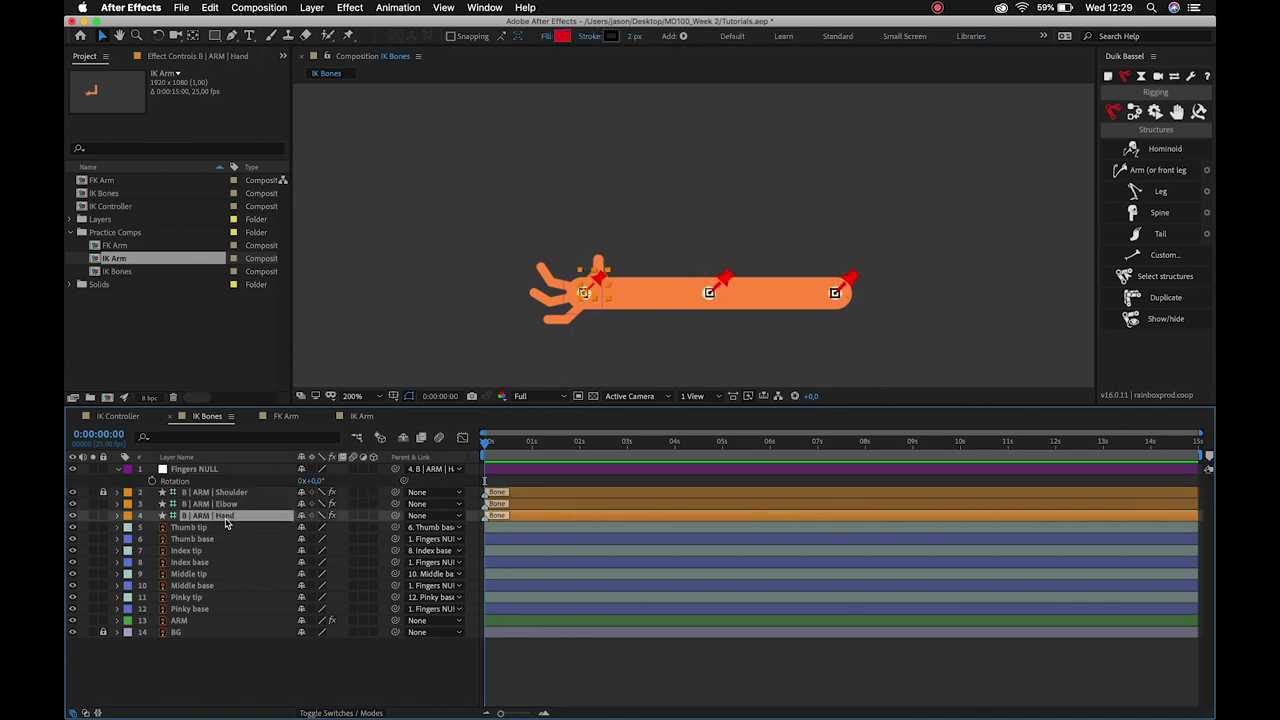
{"action": "left_click", "coordinate": [182, 620]}
{"action": "left_click", "coordinate": [186, 528], "text": "shift"}
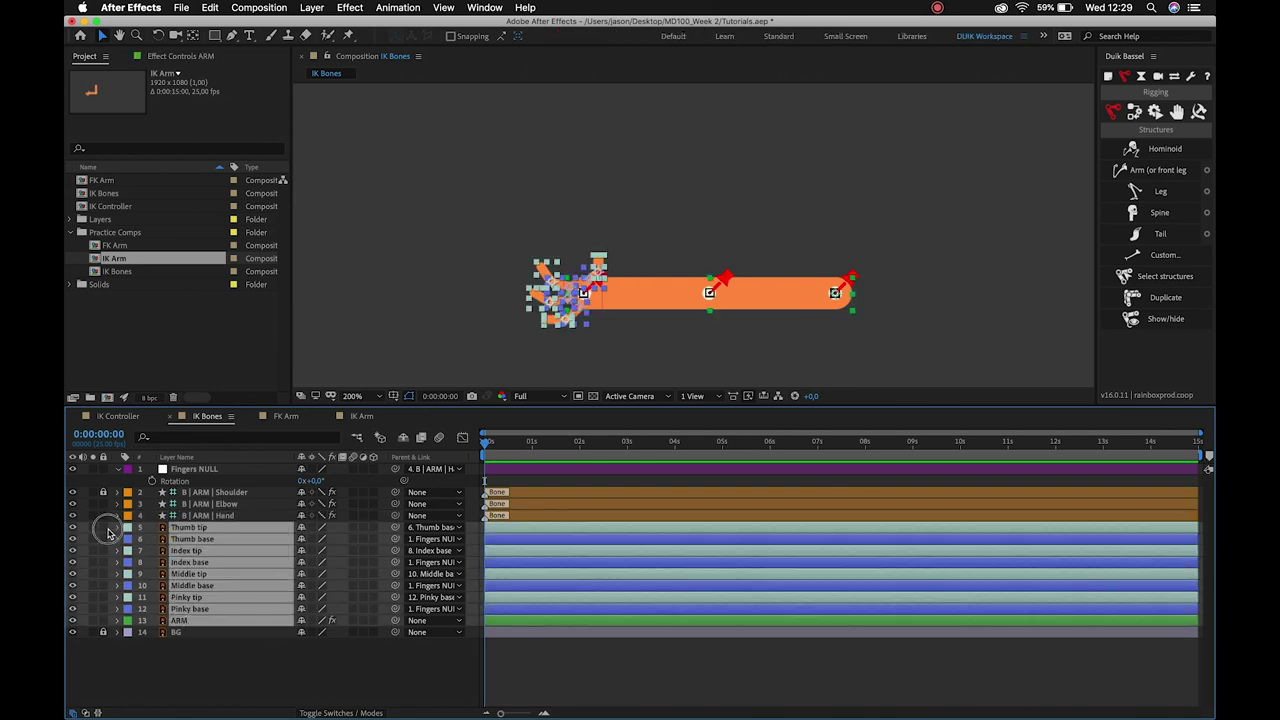
{"action": "left_click", "coordinate": [102, 527]}
Mark the finger and ARM layers shy, hide them, and show the elbow bone's Position.
{"action": "left_click_drag", "start_coordinate": [302, 527], "coordinate": [303, 621]}
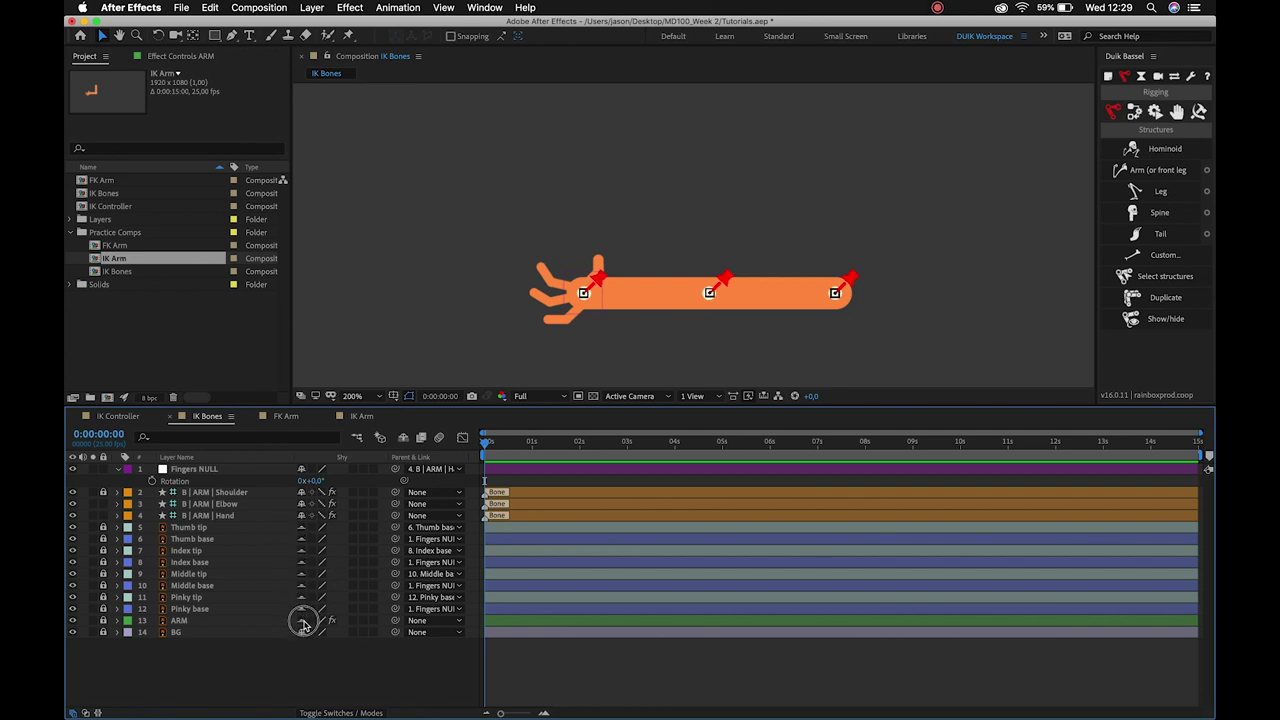
{"action": "left_click", "coordinate": [403, 438]}
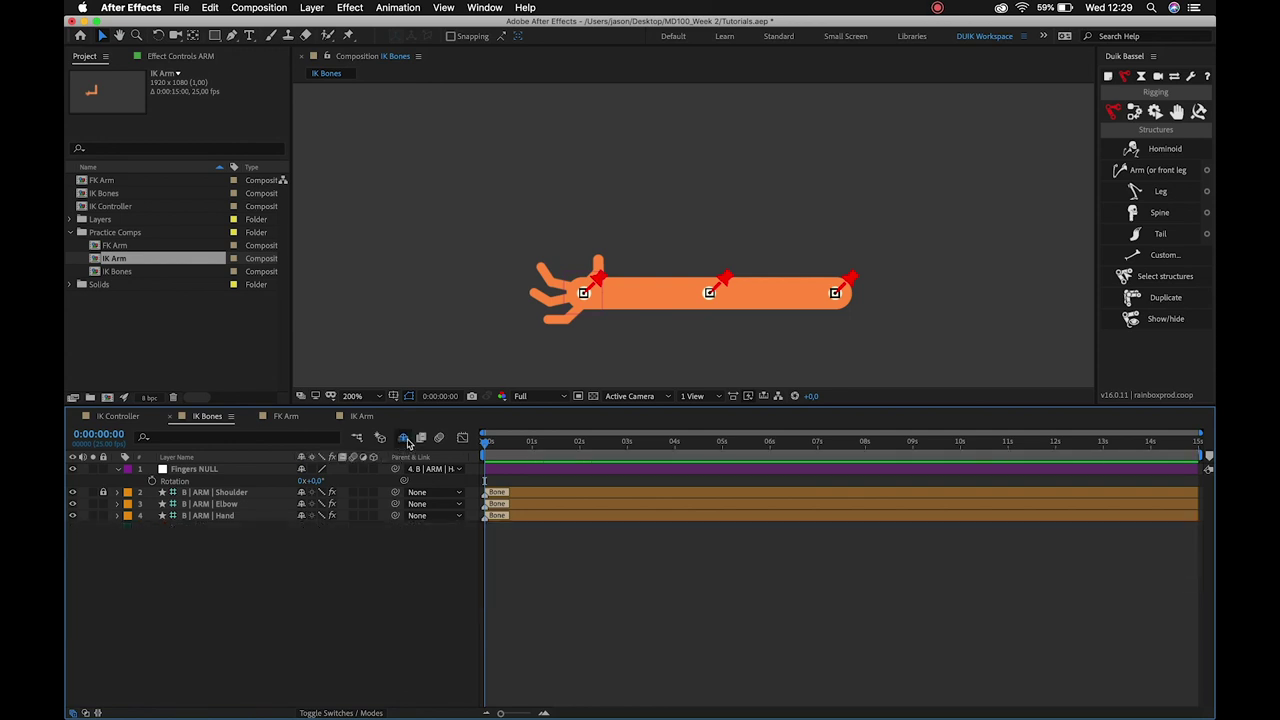
{"action": "left_click", "coordinate": [236, 509]}
{"action": "key", "text": "p"}
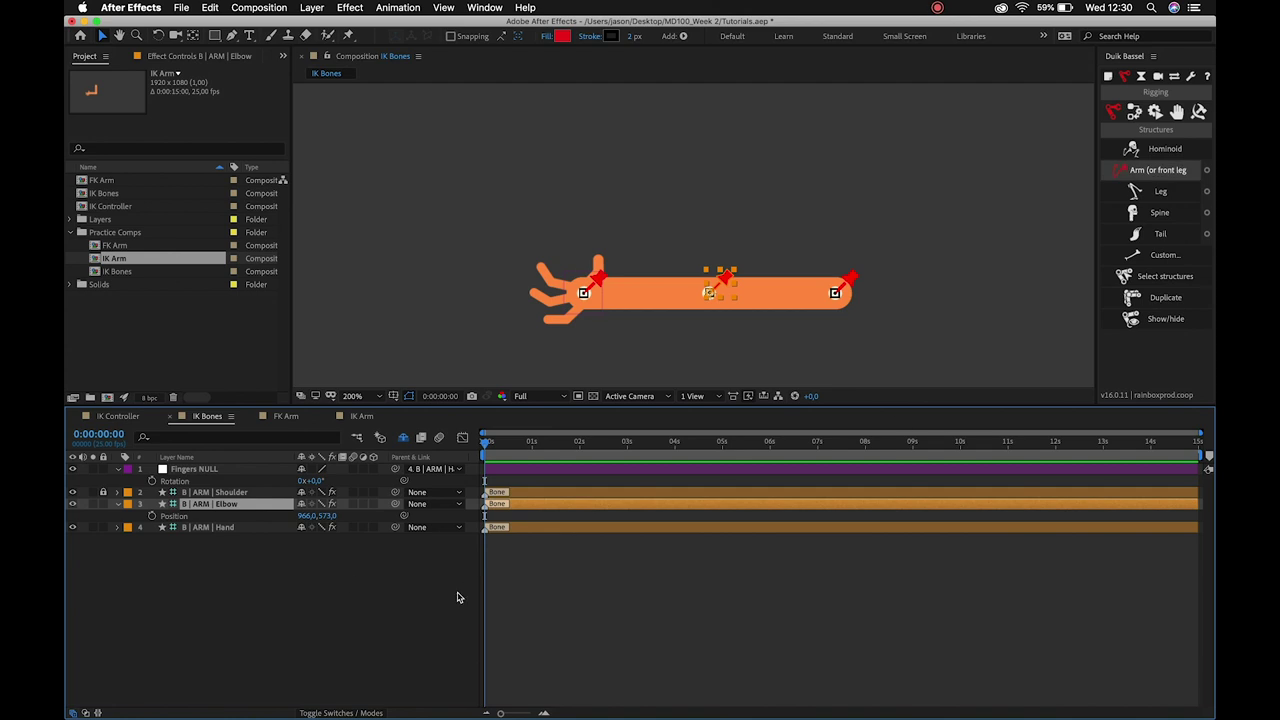
Set the IK Bones composition duration to 5 seconds.
{"action": "key", "text": "ctrl+k"}
{"action": "left_click", "coordinate": [911, 352]}
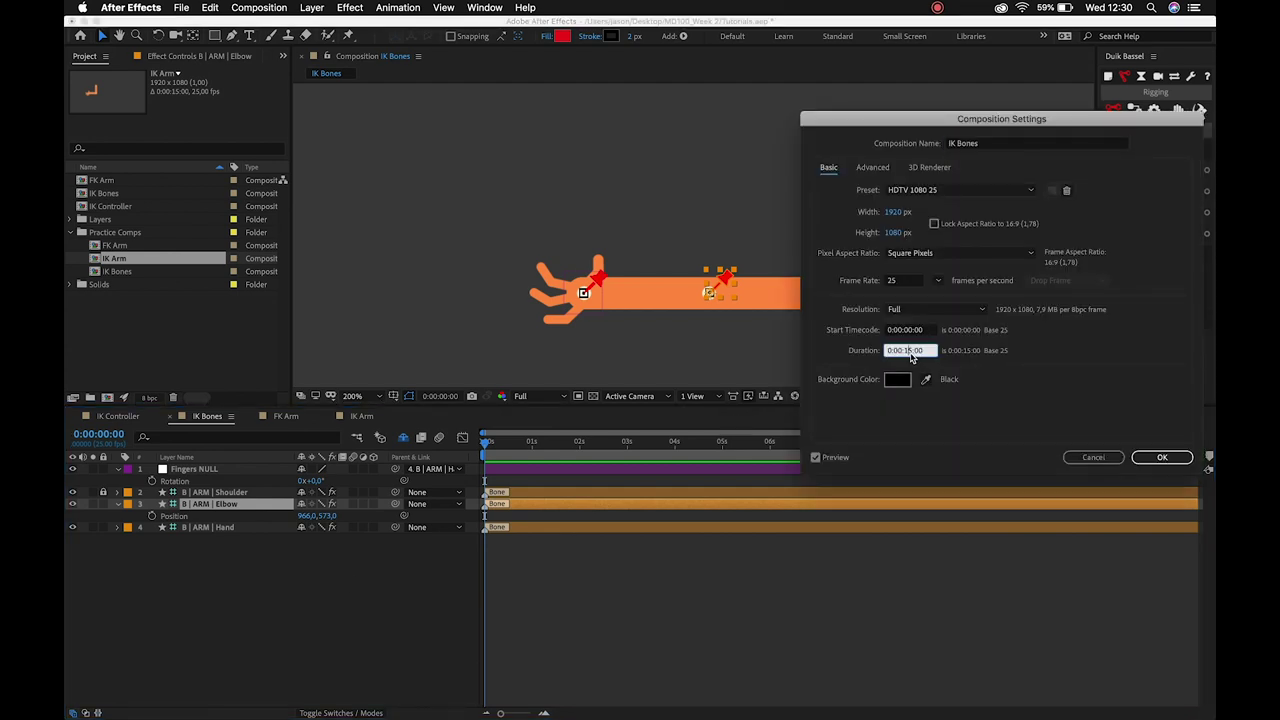
{"action": "key", "text": "Return"}
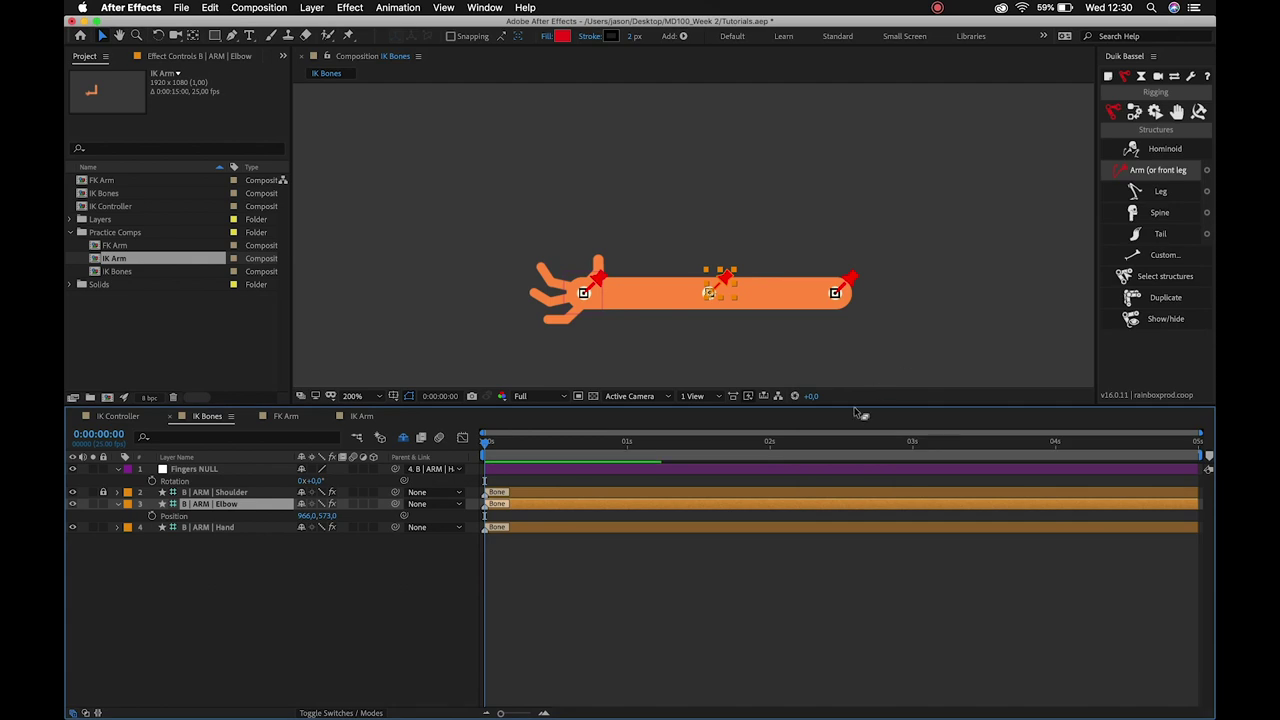
Keyframe the elbow Position at frame 0 and pull it down into a V at frame 10.
{"action": "left_click", "coordinate": [153, 516]}
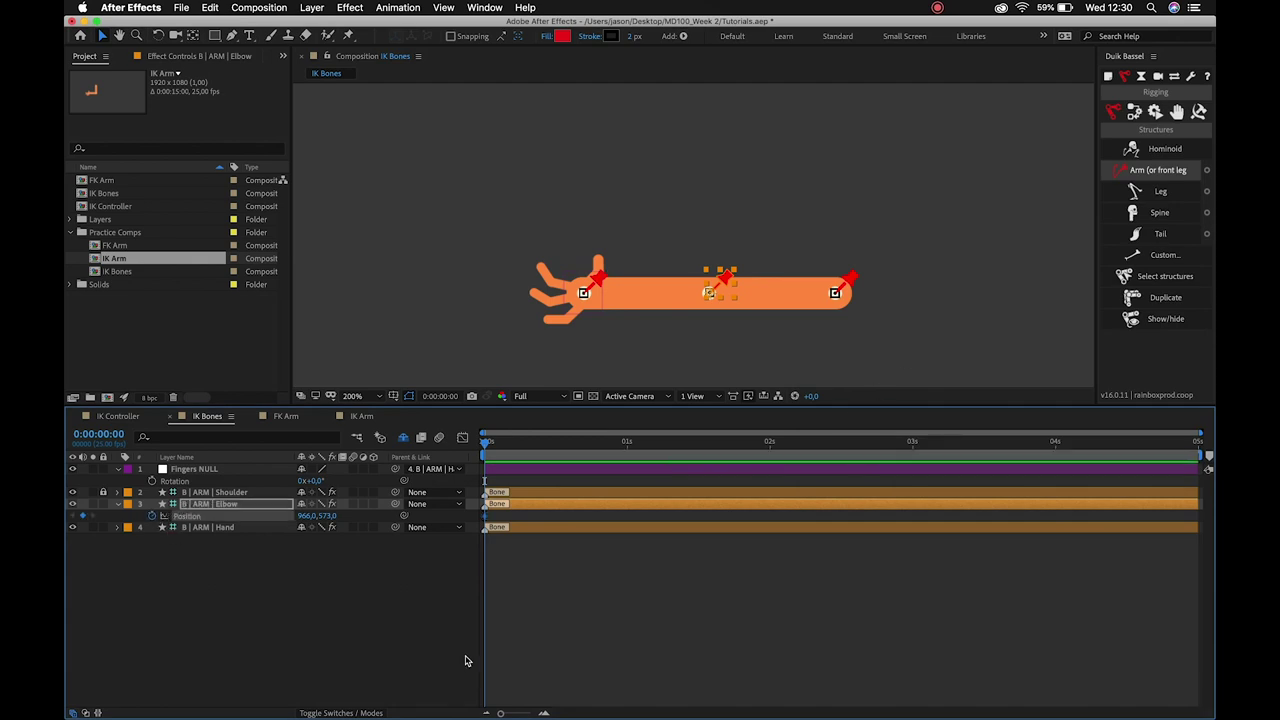
{"action": "key", "text": "shift+Page_Down"}
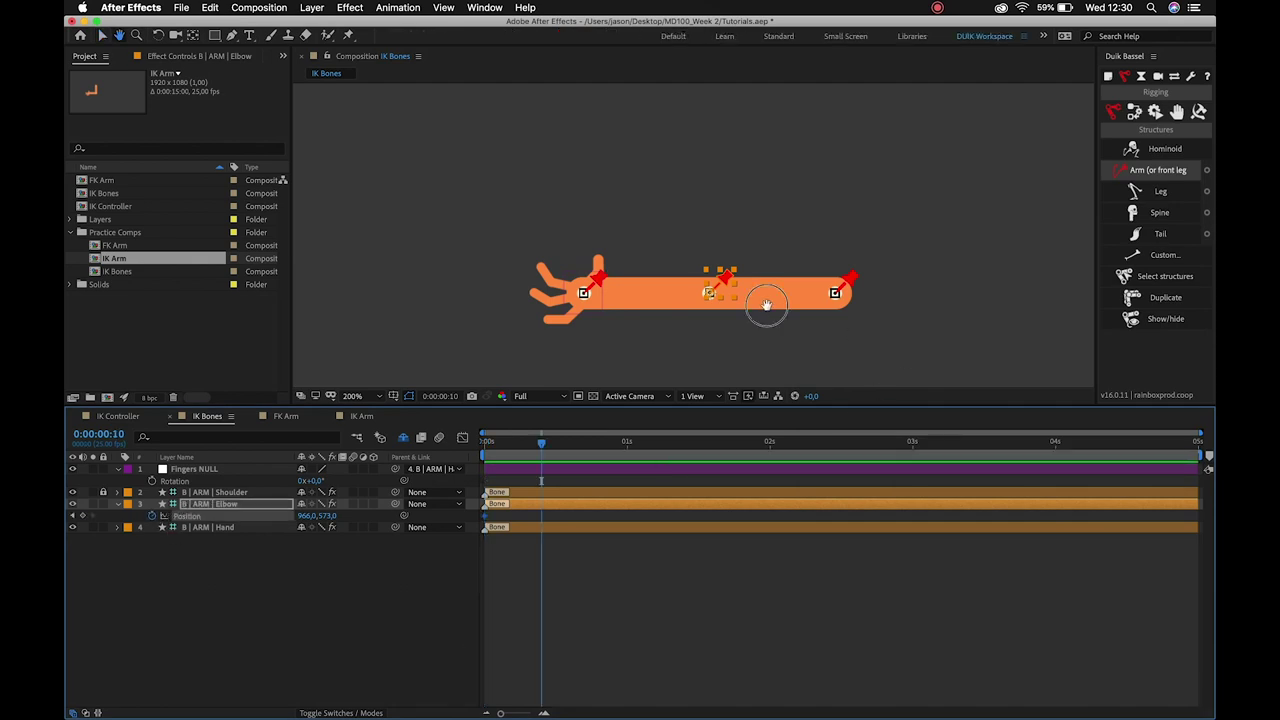
{"action": "scroll", "coordinate": [760, 300], "scroll_direction": "down", "scroll_amount": 5}
{"action": "scroll", "coordinate": [740, 200], "scroll_direction": "up", "scroll_amount": 2}
{"action": "left_click_drag", "start_coordinate": [710, 176], "coordinate": [760, 296]}
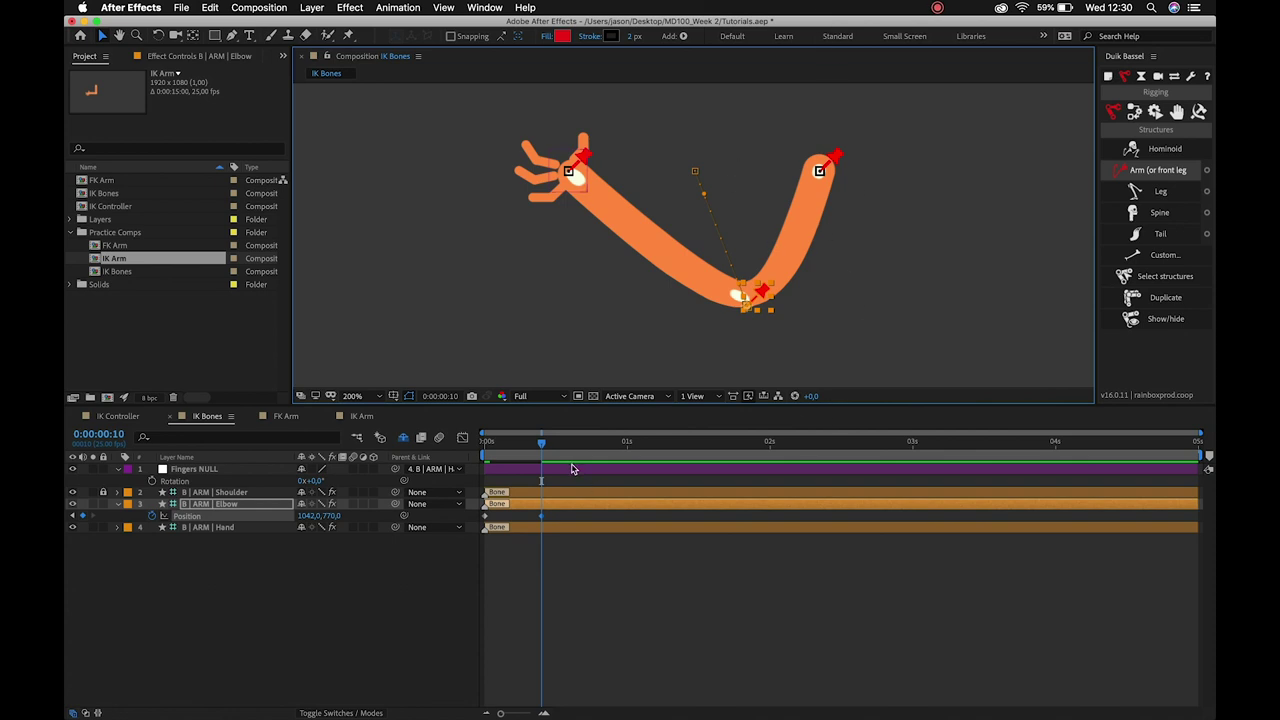
Paste the straight-arm elbow pose at frame 20 and preview the bend-and-straighten.
{"action": "key", "text": "shift+Page_Down"}
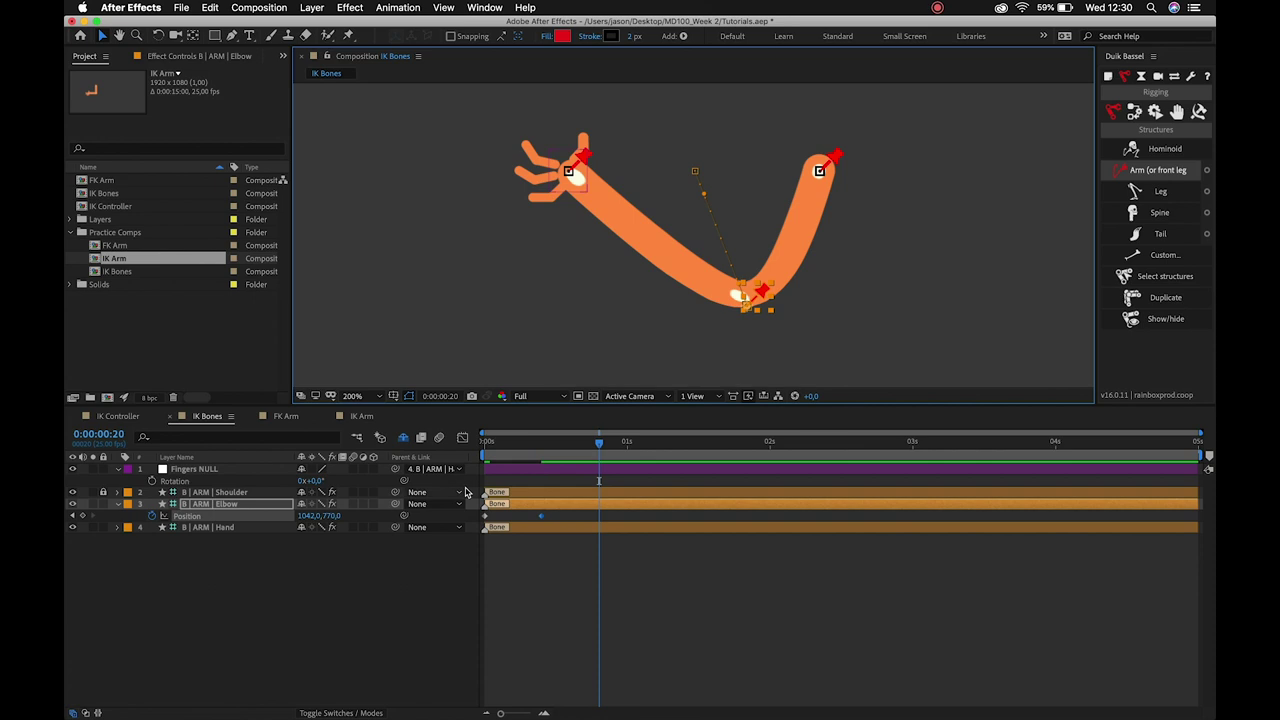
{"action": "left_click", "coordinate": [485, 515]}
{"action": "key", "text": "ctrl+c"}
{"action": "key", "text": "ctrl+v"}
{"action": "key", "text": "space"}
{"action": "key", "text": "space"}
{"action": "key", "text": "space"}
{"action": "key", "text": "space"}
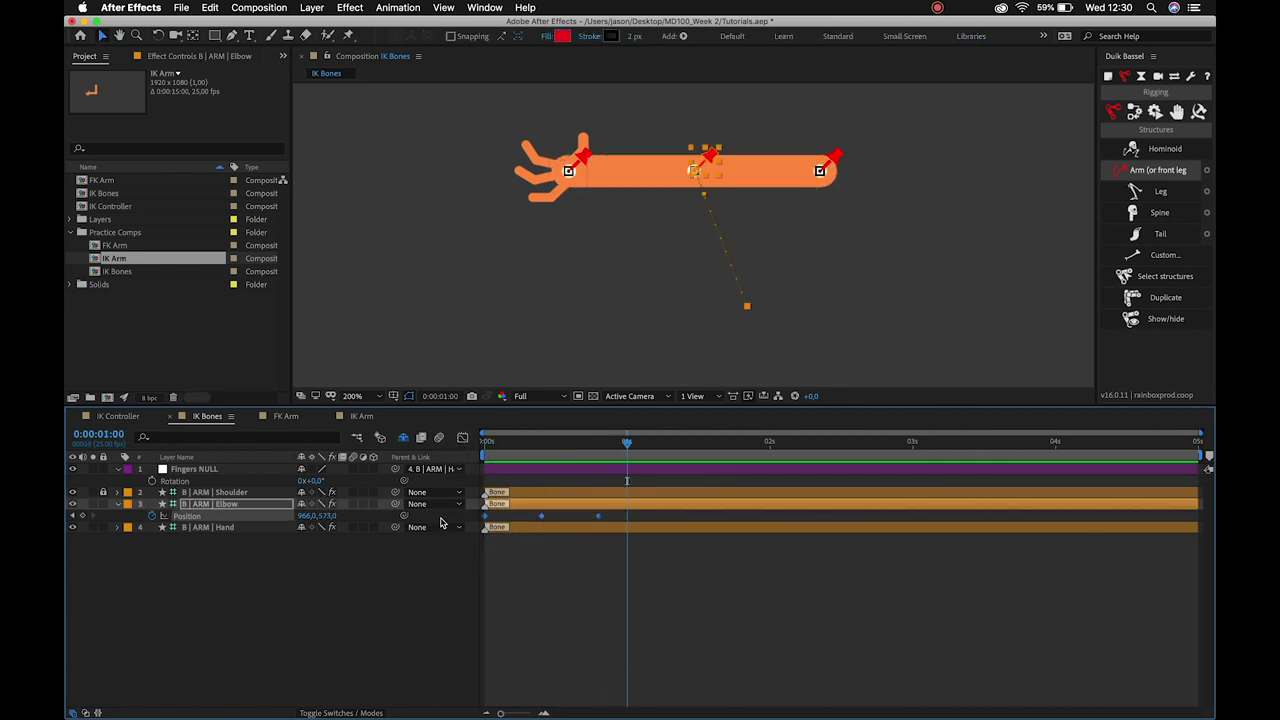
{"action": "left_click", "coordinate": [531, 606]}
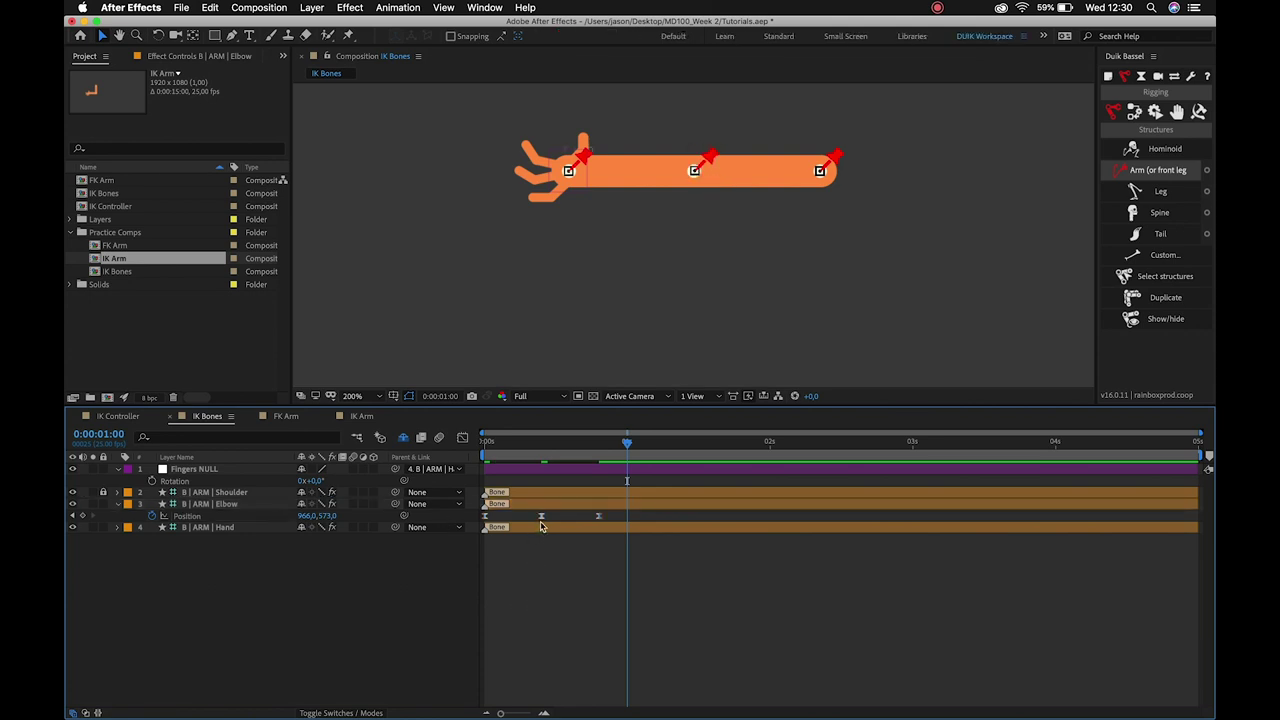
Lengthen the ease influence on the elbow's middle keyframe in the Graph Editor and preview.
{"action": "left_click", "coordinate": [541, 515]}
{"action": "left_click", "coordinate": [462, 437]}
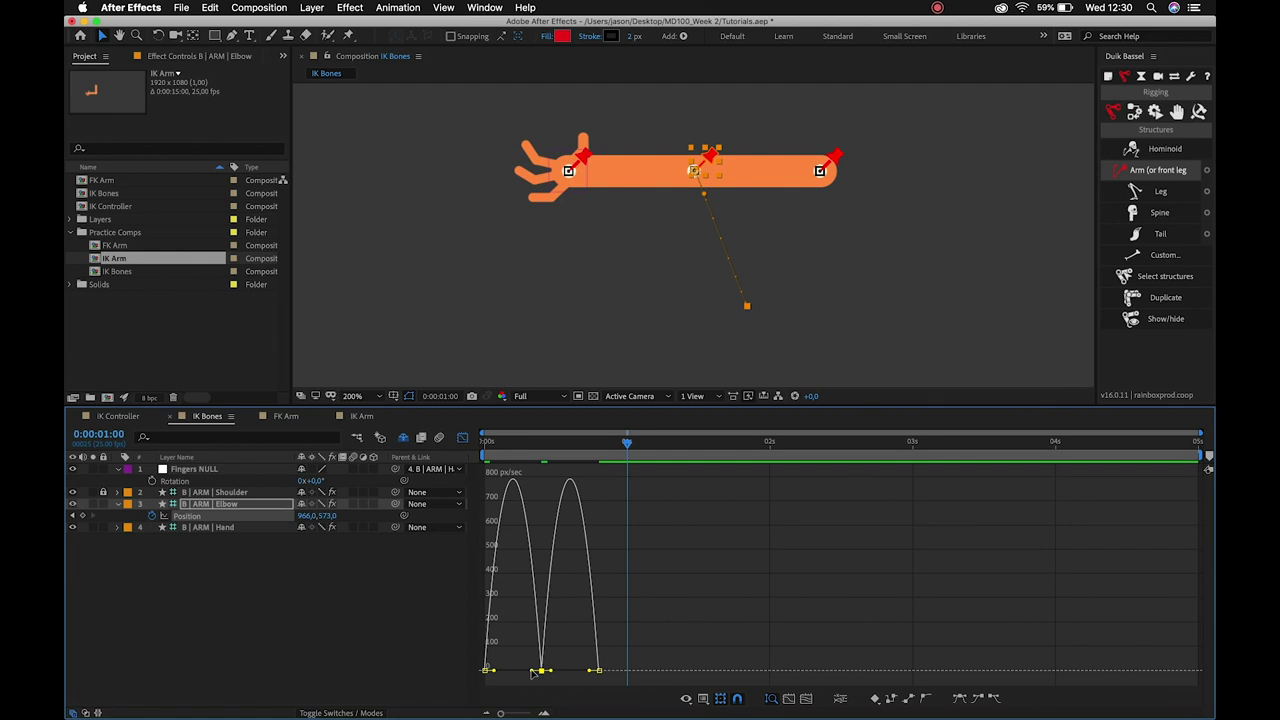
{"action": "mouse_move", "coordinate": [533, 670]}
{"action": "left_mouse_down"}
{"action": "mouse_move", "coordinate": [513, 670]}
{"action": "mouse_move", "coordinate": [569, 670]}
{"action": "left_mouse_up"}
{"action": "key", "text": "Home"}
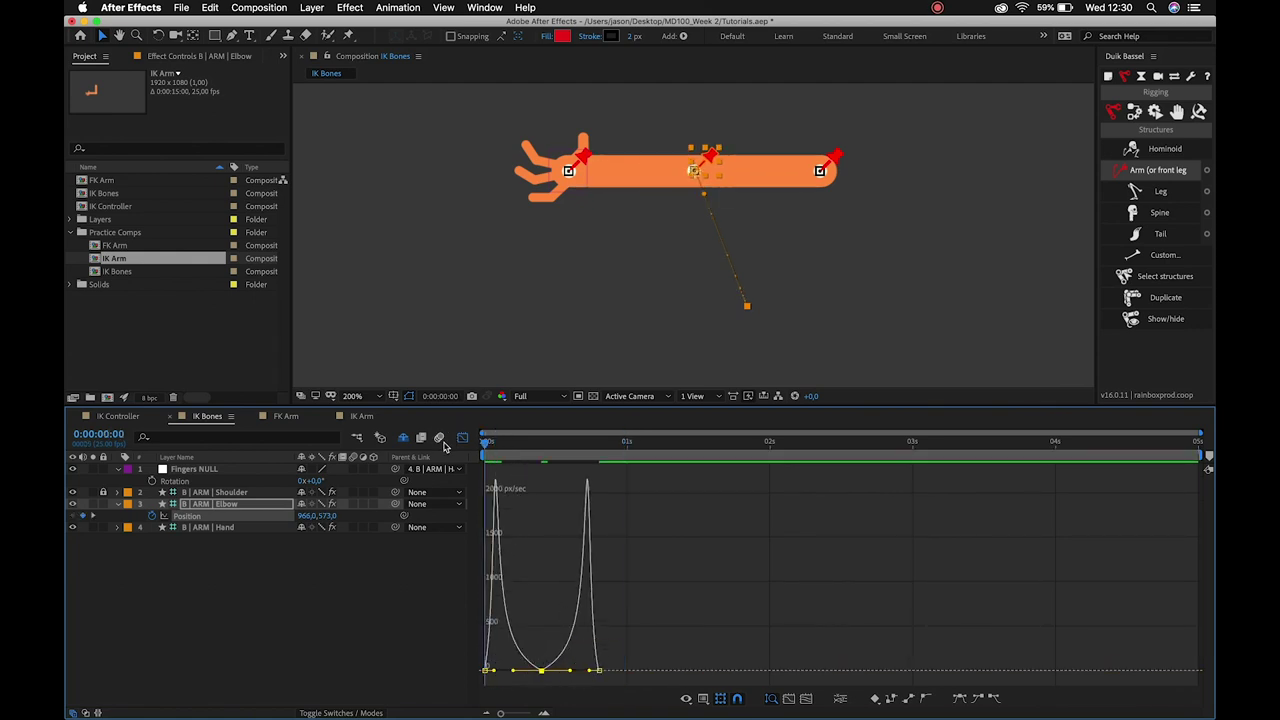
{"action": "key", "text": "space"}
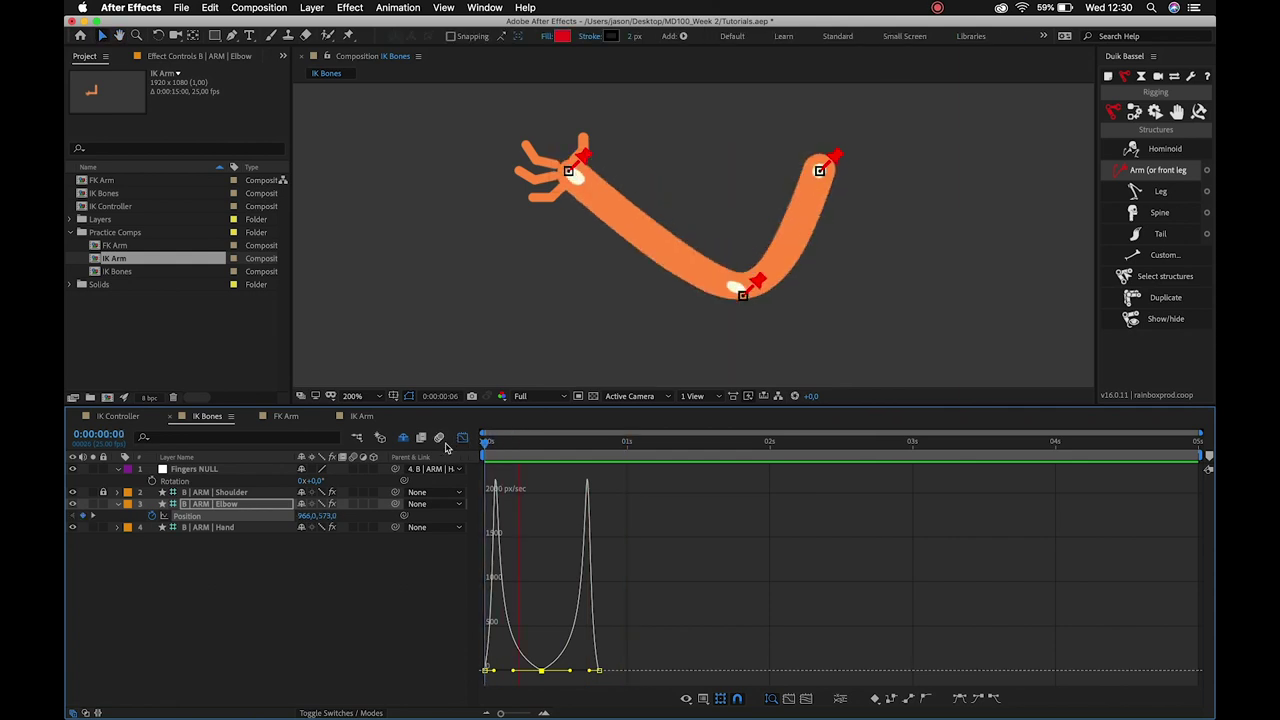
{"action": "key", "text": "space"}
{"action": "left_click", "coordinate": [463, 438]}
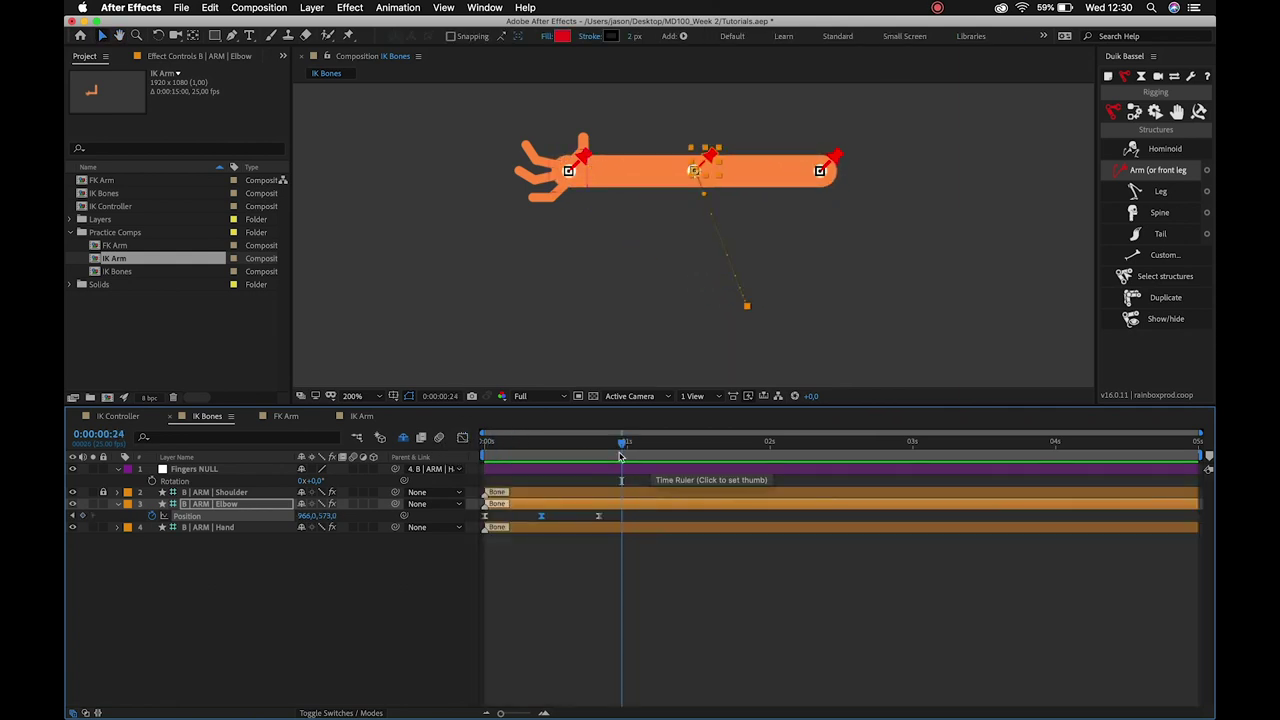
Preview the eased arm from 1:04, then select the B | ARM | Hand bone layer.
{"action": "left_click_drag", "start_coordinate": [621, 456], "coordinate": [650, 456]}
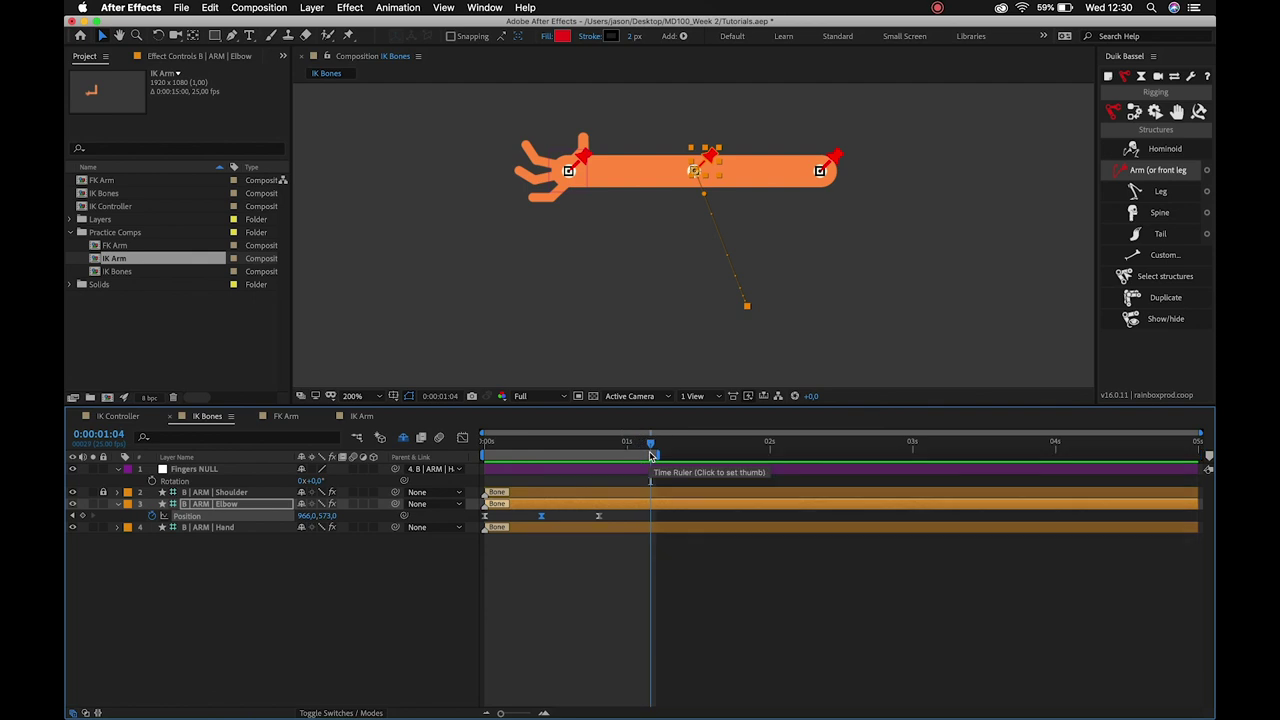
{"action": "key", "text": "space"}
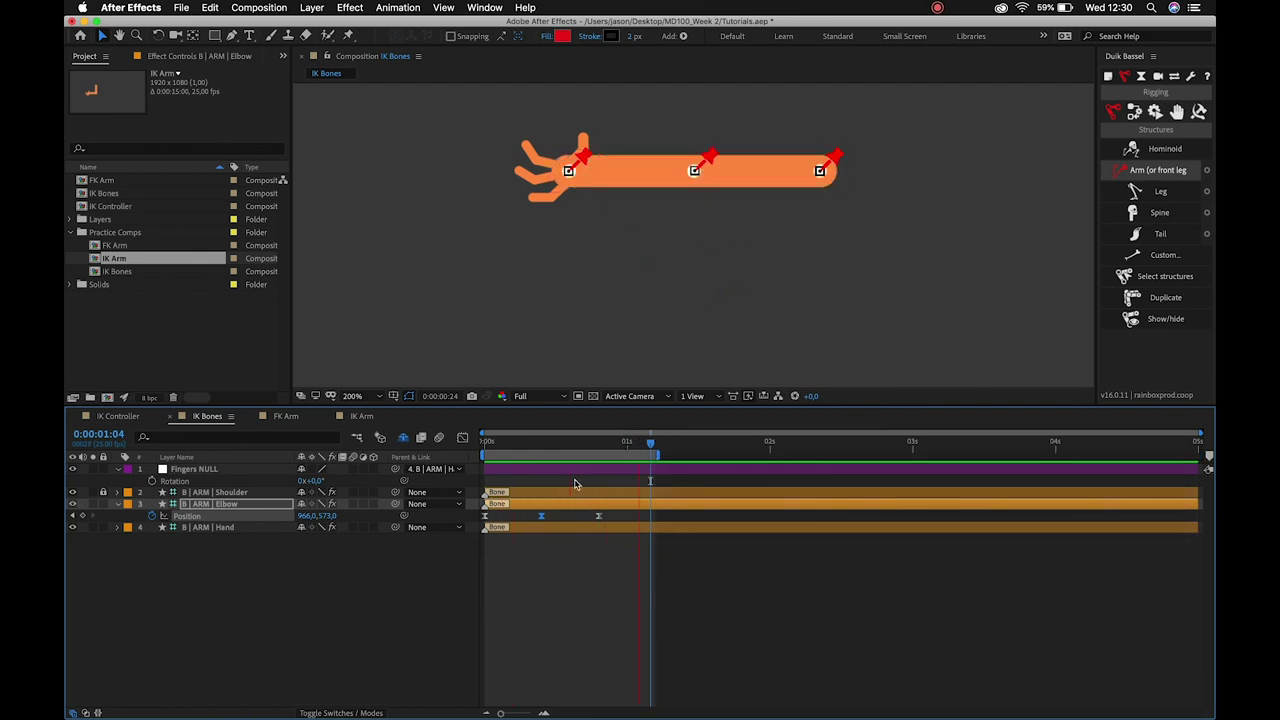
{"action": "left_click", "coordinate": [483, 442]}
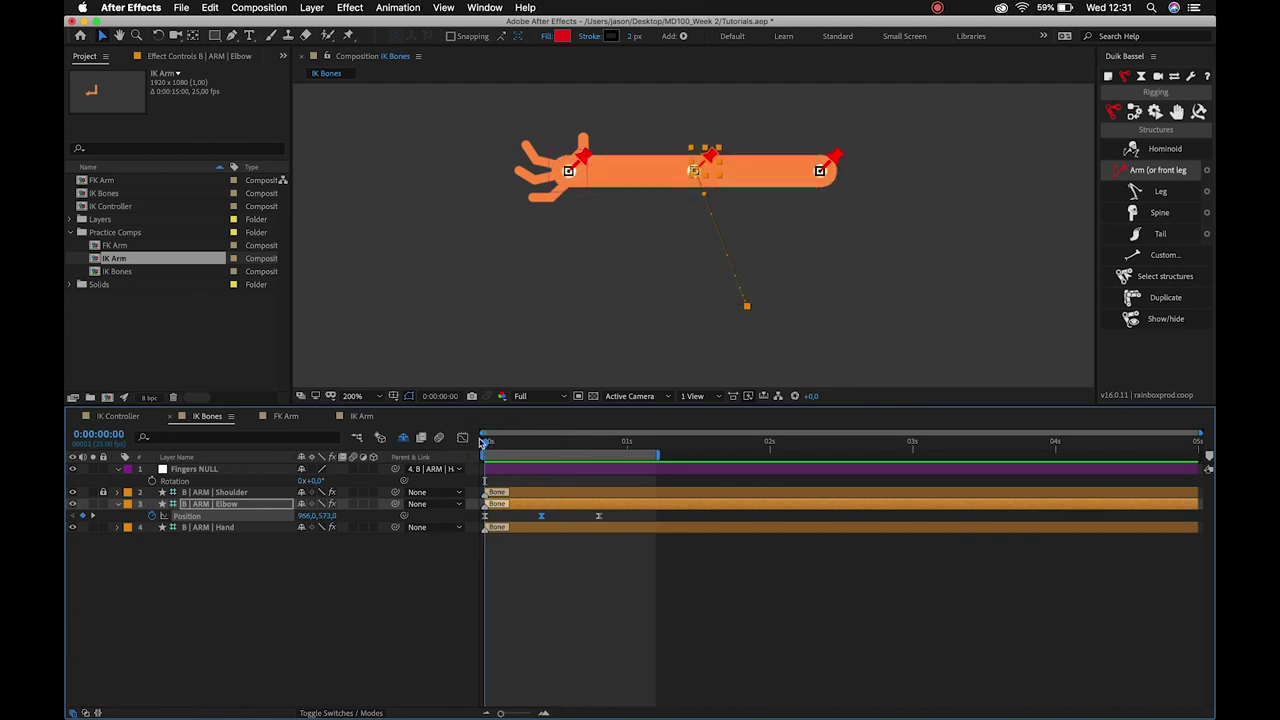
{"action": "left_click", "coordinate": [335, 608]}
{"action": "left_click", "coordinate": [237, 533]}
Keyframe the hand bone's Position at frame 0 and play back the arm.
{"action": "key", "text": "p"}
{"action": "left_click", "coordinate": [153, 540]}
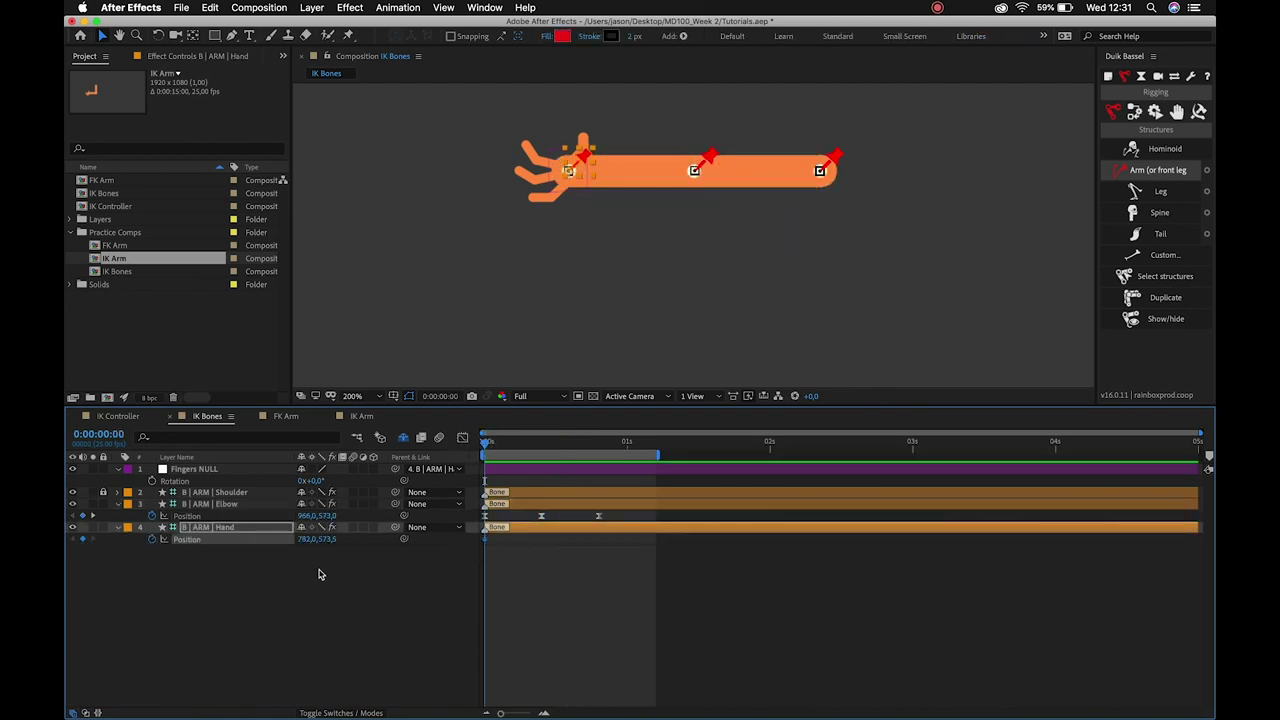
{"action": "left_click", "coordinate": [375, 655]}
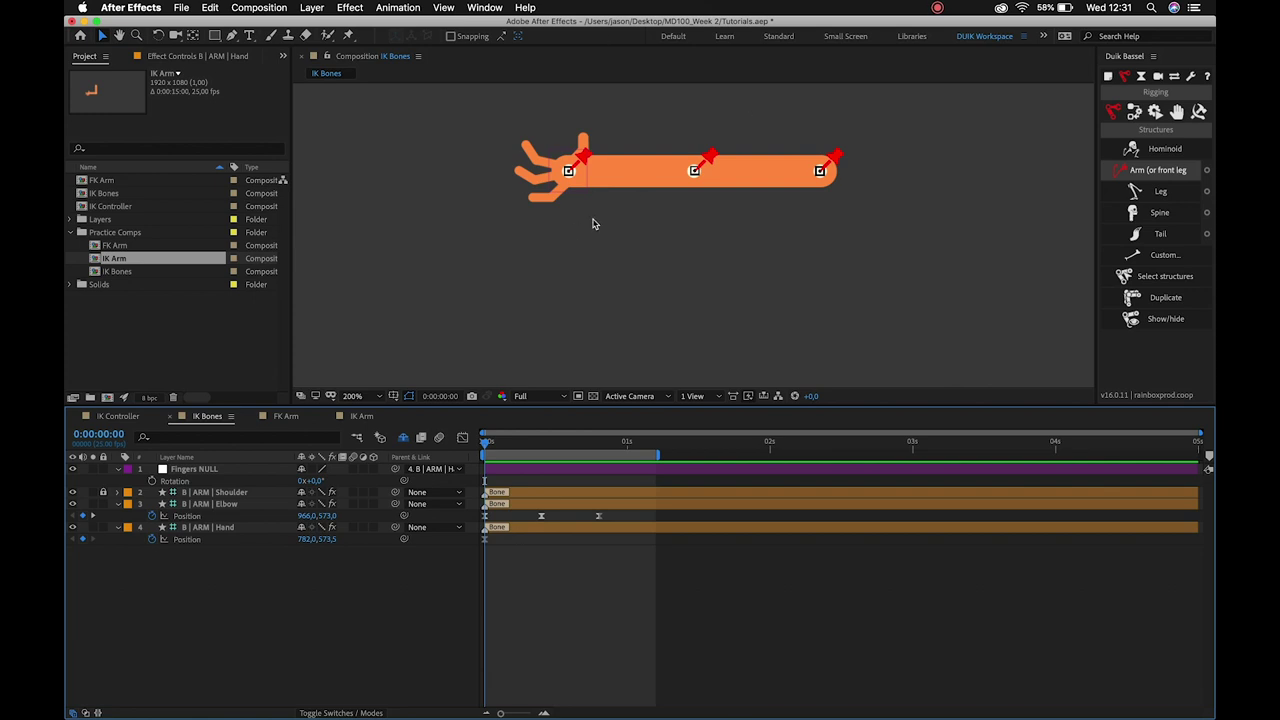
{"action": "key", "text": "space"}
{"action": "key", "text": "space"}
At frame 10, nudge the hand toward the shoulder and raise the elbow to tighten the V.
{"action": "left_click_drag", "start_coordinate": [505, 448], "coordinate": [541, 443]}
{"action": "left_click", "coordinate": [580, 158]}
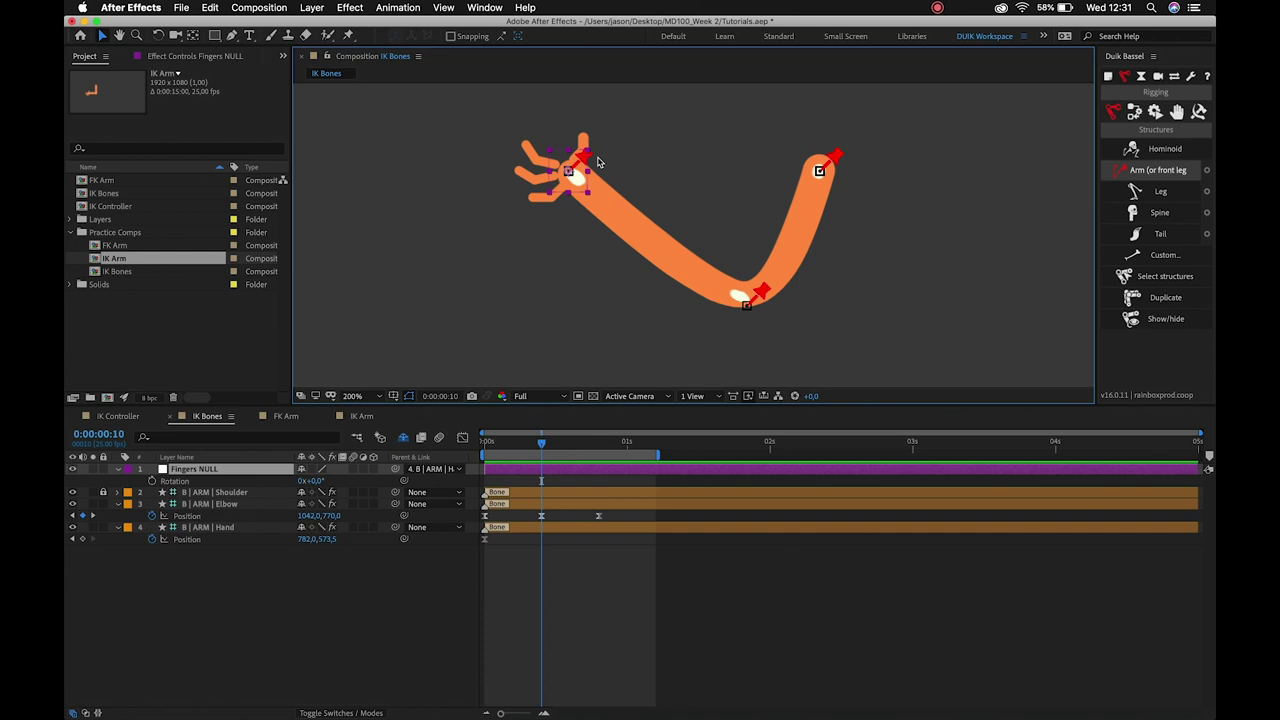
{"action": "left_click", "coordinate": [220, 527]}
{"action": "key", "text": "shift+Right"}
{"action": "key", "text": "shift+Right"}
{"action": "key", "text": "shift+Right"}
{"action": "key", "text": "shift+Right"}
{"action": "key", "text": "shift+Right"}
{"action": "key", "text": "shift+Right"}
{"action": "key", "text": "shift+Right"}
{"action": "key", "text": "shift+Right"}
{"action": "key", "text": "shift+Right"}
{"action": "key", "text": "shift+Right"}
{"action": "key", "text": "shift+Right"}
{"action": "key", "text": "shift+Right"}
{"action": "key", "text": "shift+Right"}
{"action": "key", "text": "shift+Right"}
{"action": "key", "text": "shift+Right"}
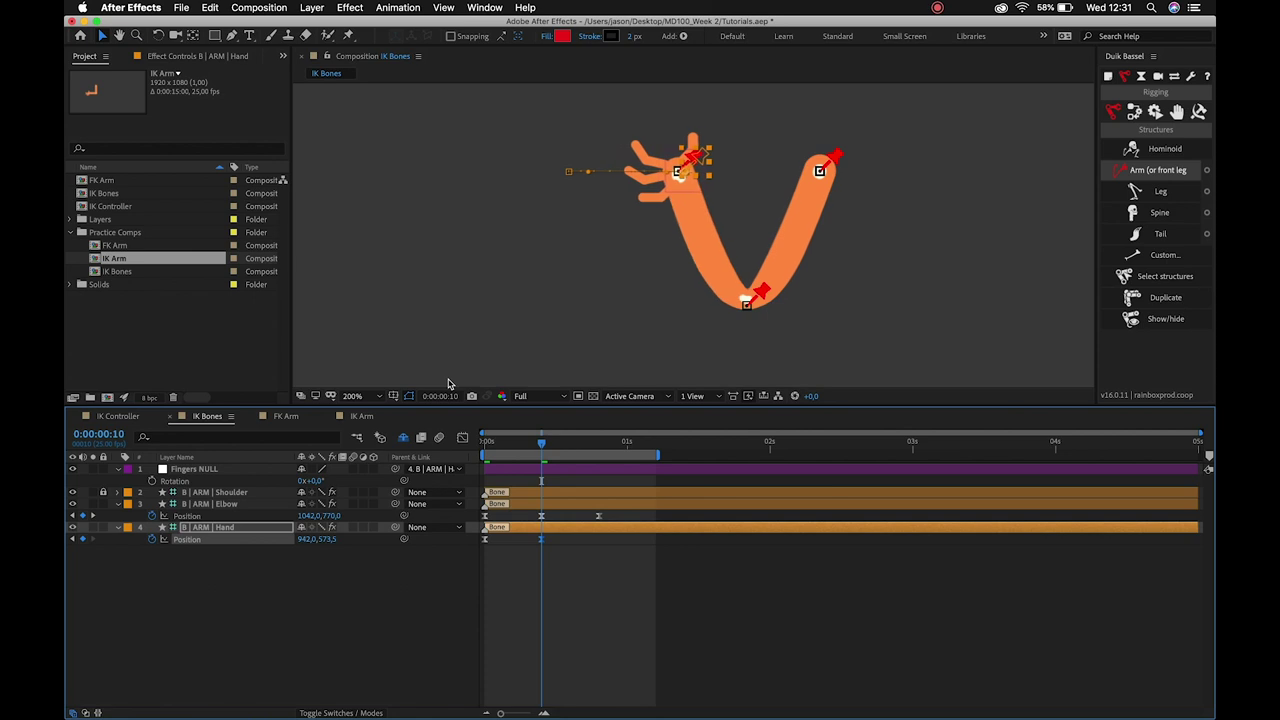
{"action": "key", "text": "shift+Right"}
{"action": "key", "text": "shift+Right"}
{"action": "key", "text": "shift+Right"}
{"action": "key", "text": "shift+Left"}
{"action": "key", "text": "shift+Left"}
{"action": "key", "text": "shift+Left"}
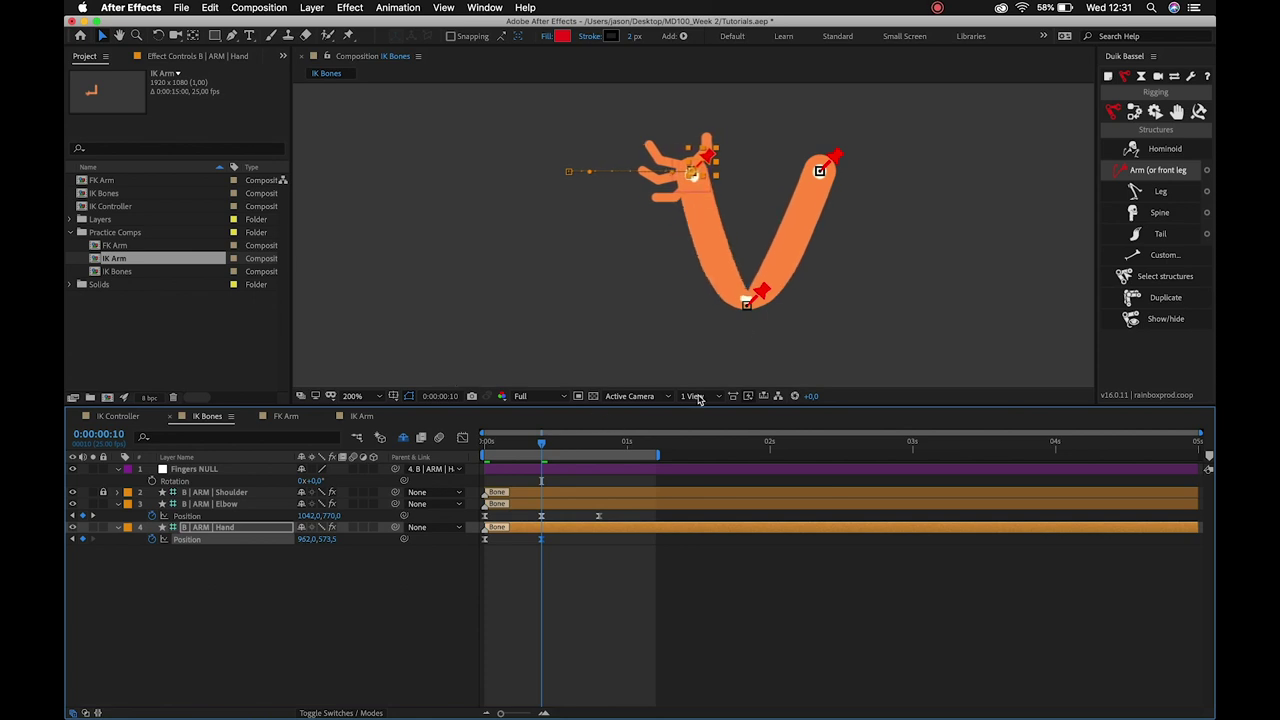
{"action": "left_click_drag", "start_coordinate": [765, 296], "coordinate": [764, 265]}
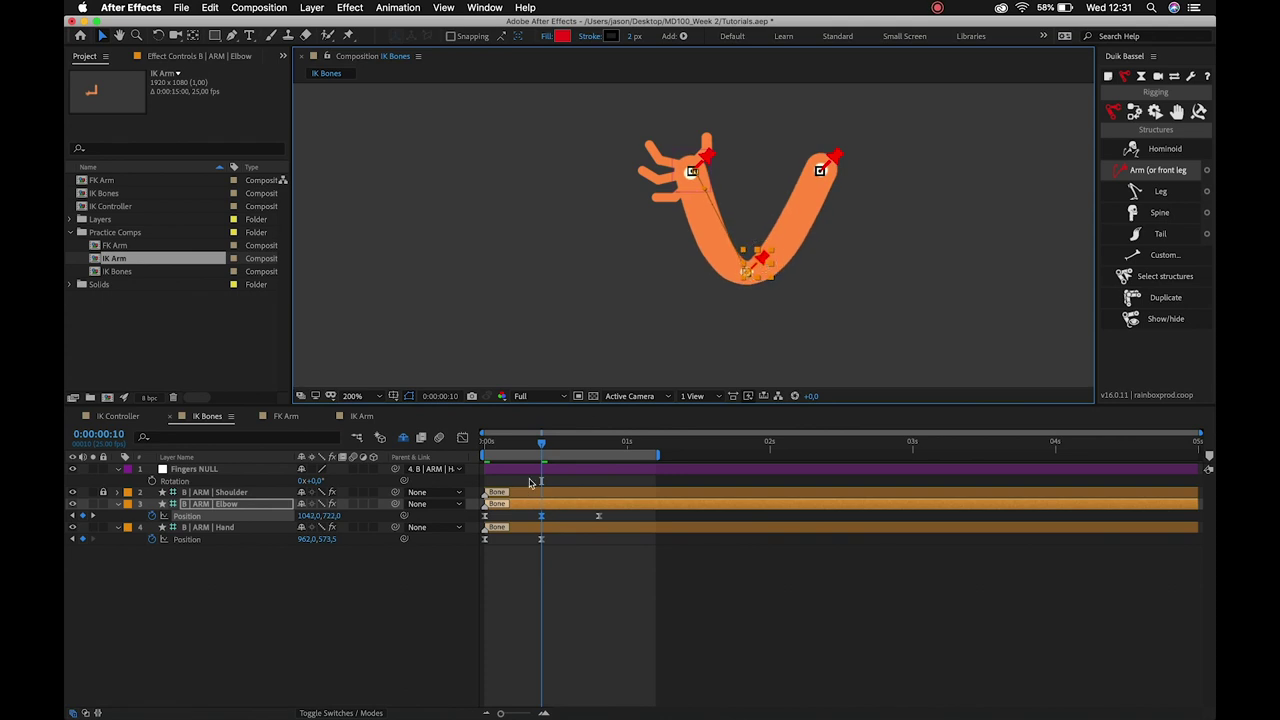
Paste the hand's starting Position at frame 20 and preview the arm.
{"action": "left_click_drag", "start_coordinate": [543, 452], "coordinate": [602, 453]}
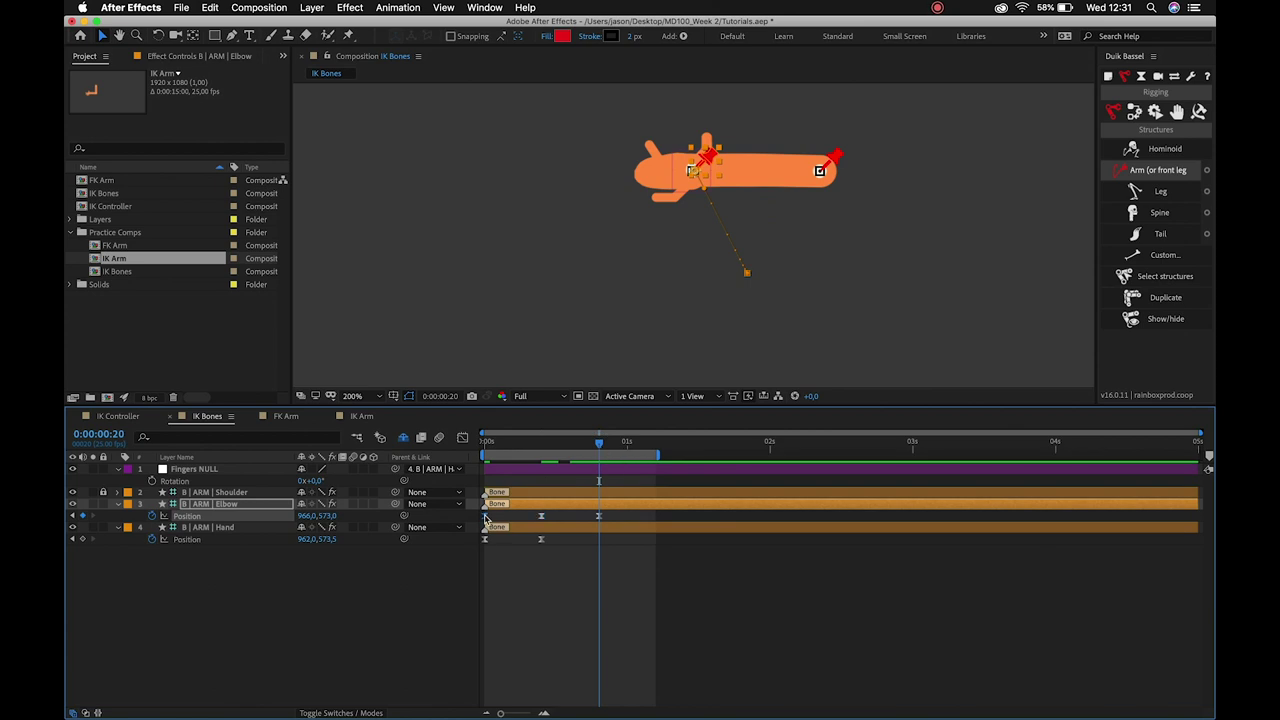
{"action": "left_click", "coordinate": [491, 622]}
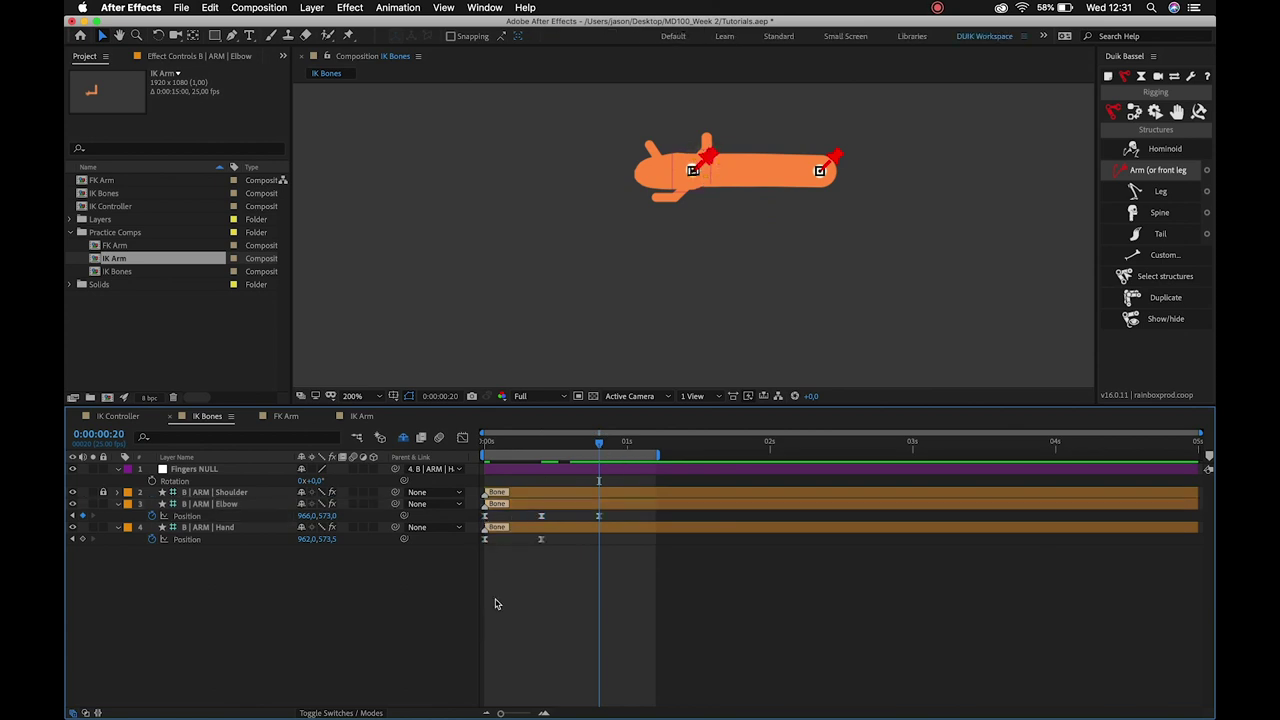
{"action": "key", "text": "ctrl+z"}
{"action": "left_click", "coordinate": [486, 539]}
{"action": "key", "text": "ctrl+c"}
{"action": "key", "text": "ctrl+v"}
{"action": "left_click", "coordinate": [500, 600]}
{"action": "key", "text": "space"}
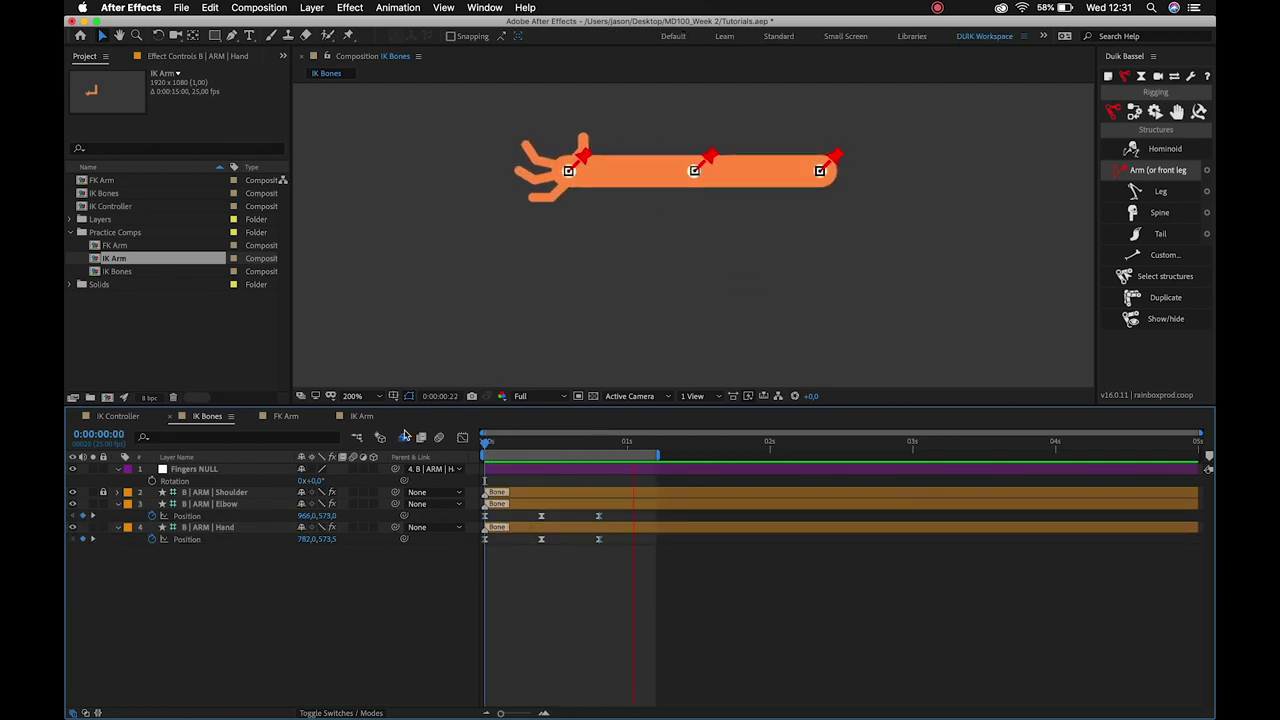
Lengthen the ease on the middle elbow and hand keyframes in the speed graph, then preview.
{"action": "left_click_drag", "start_coordinate": [549, 500], "coordinate": [532, 540]}
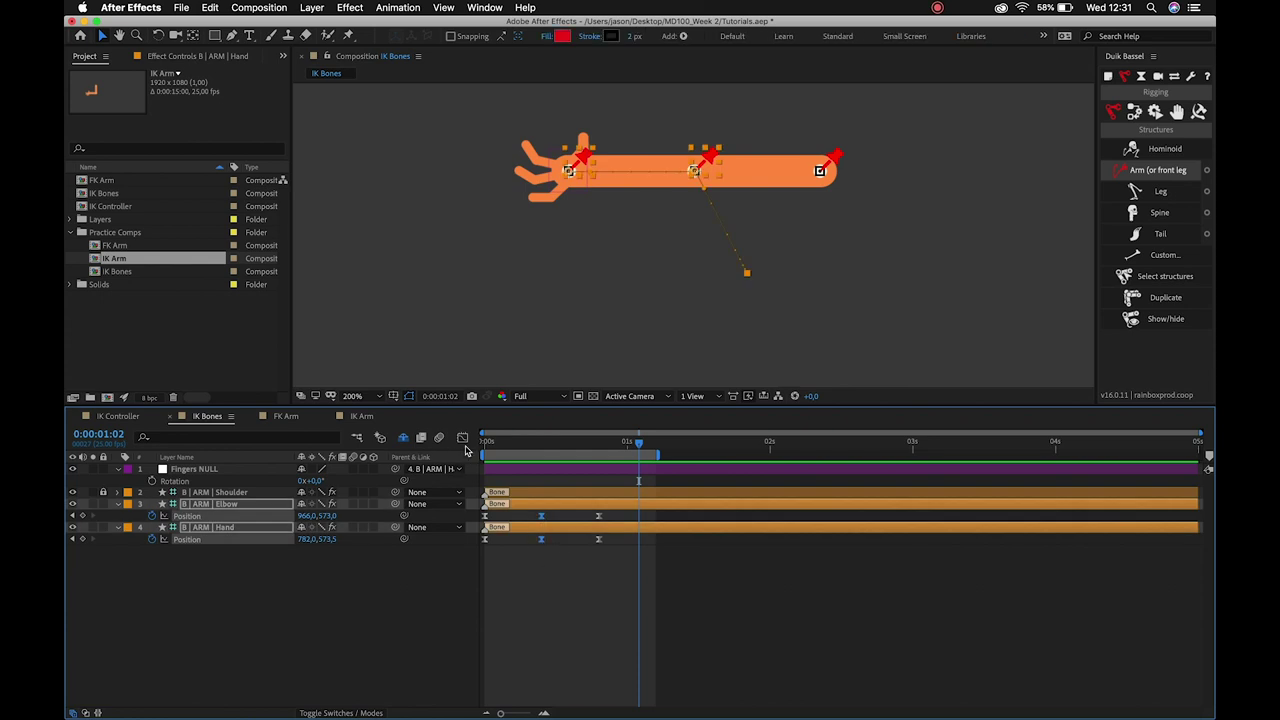
{"action": "left_click", "coordinate": [462, 438]}
{"action": "left_click", "coordinate": [561, 675]}
{"action": "mouse_move", "coordinate": [573, 646]}
{"action": "left_click_drag", "start_coordinate": [556, 682], "coordinate": [478, 660]}
{"action": "left_click_drag", "start_coordinate": [573, 675], "coordinate": [503, 675]}
{"action": "left_click", "coordinate": [462, 438]}
{"action": "key", "text": "Home"}
{"action": "key", "text": "space"}
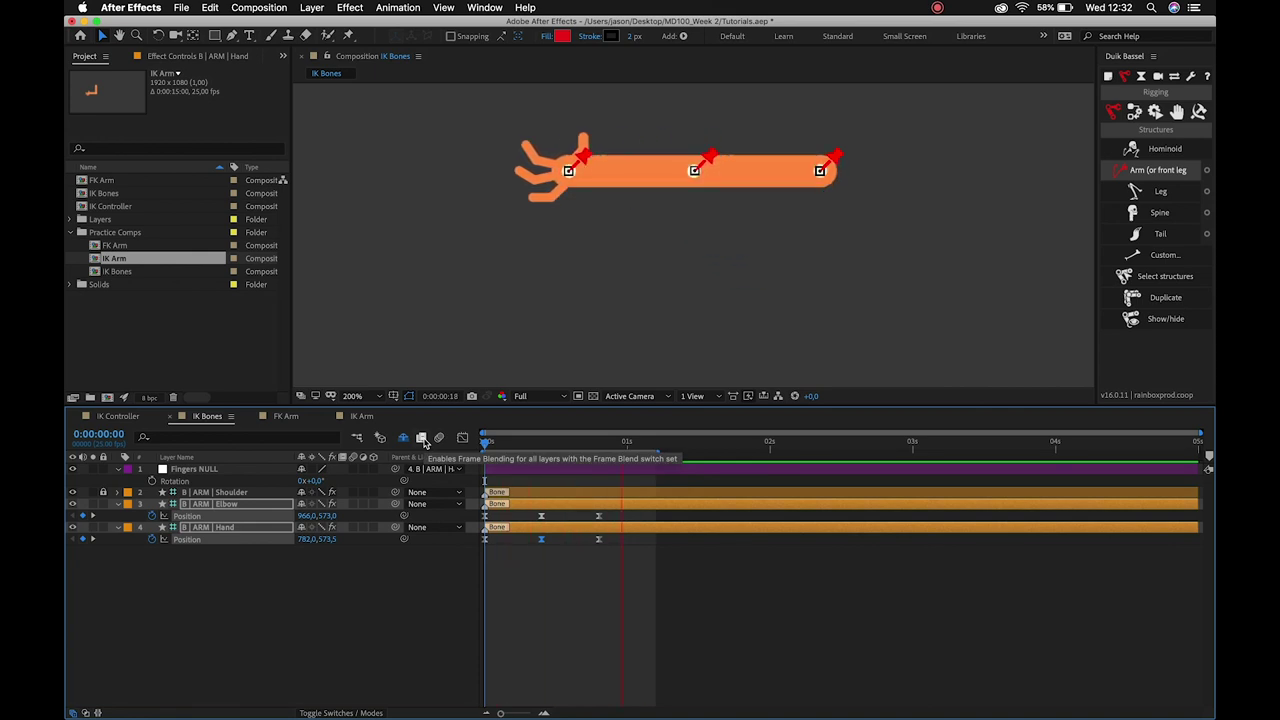
{"action": "key", "text": "space"}
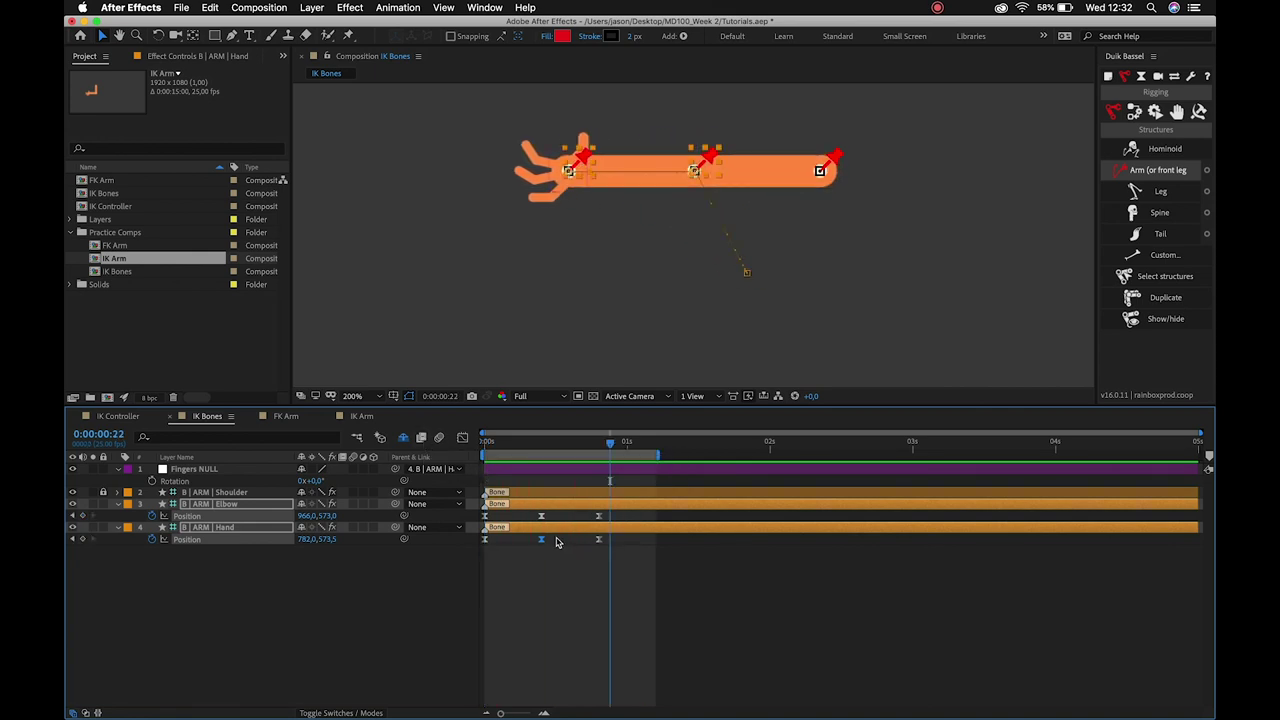
Spread the Position keyframes out to slow the motion and end the work area near 1:10.
{"action": "left_click_drag", "start_coordinate": [625, 512], "coordinate": [423, 586]}
{"action": "left_click_drag", "start_coordinate": [598, 540], "coordinate": [650, 540]}
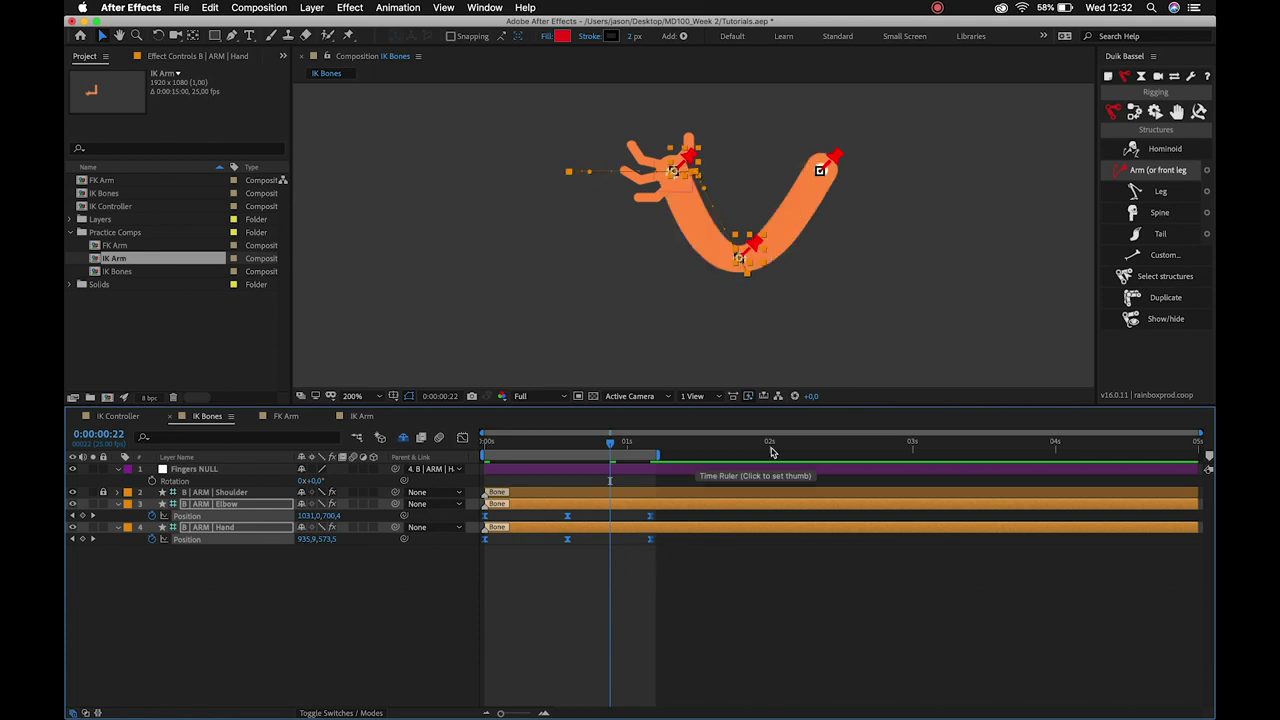
{"action": "left_click_drag", "start_coordinate": [771, 452], "coordinate": [686, 460]}
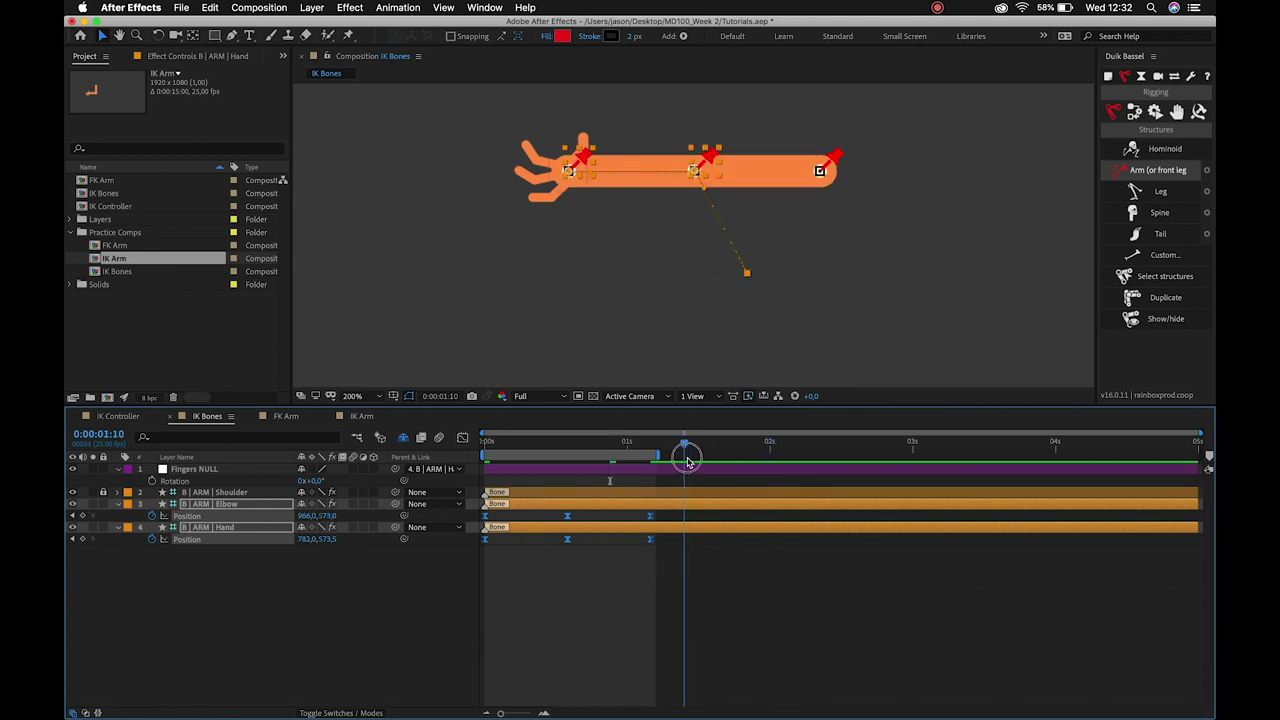
{"action": "key", "text": "n"}
{"action": "left_click_drag", "start_coordinate": [650, 516], "coordinate": [684, 517]}
{"action": "key", "text": "super+z"}
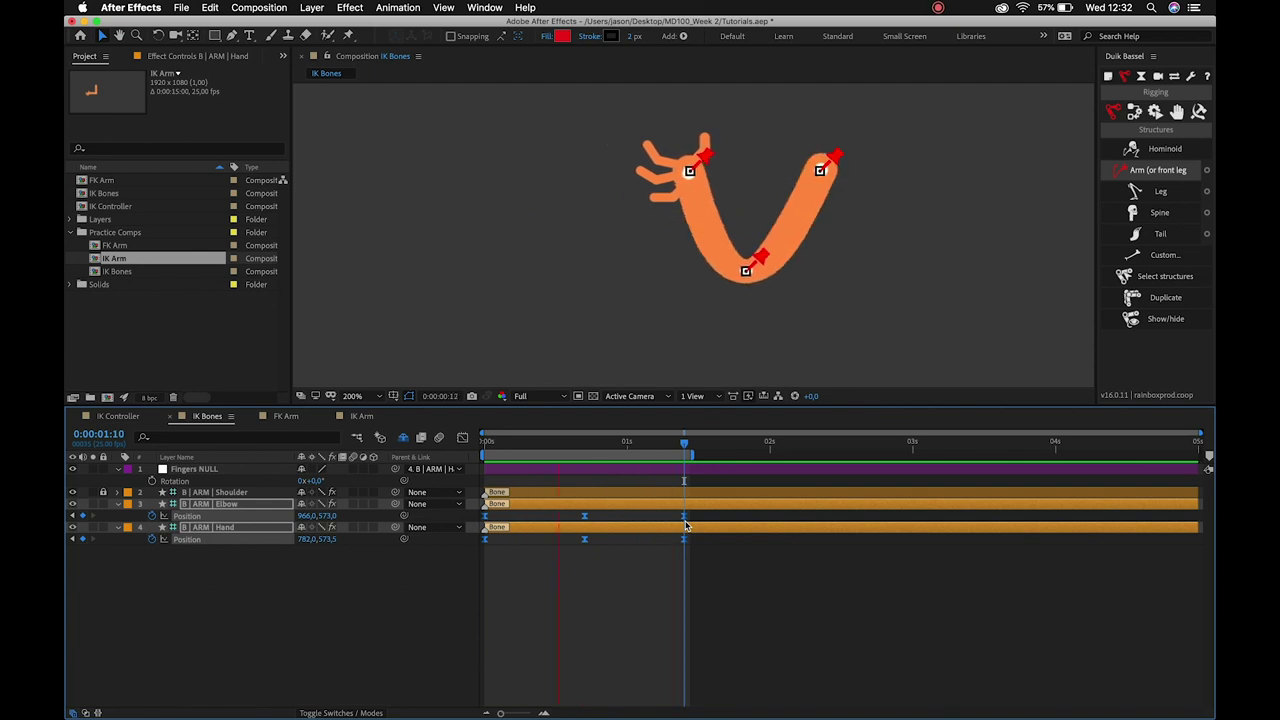
{"action": "key", "text": "space"}
Extend the work area end to 2 seconds and preview from the first frame.
{"action": "left_click_drag", "start_coordinate": [692, 455], "coordinate": [766, 455]}
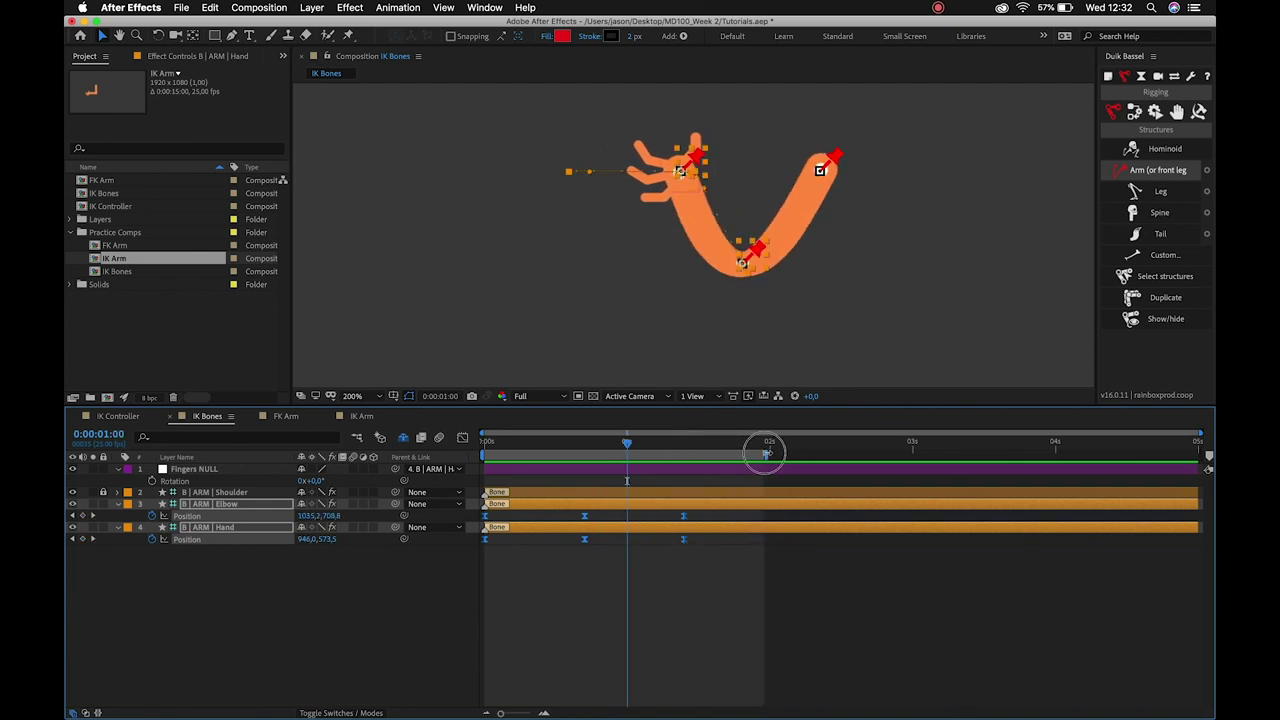
{"action": "key", "text": "space"}
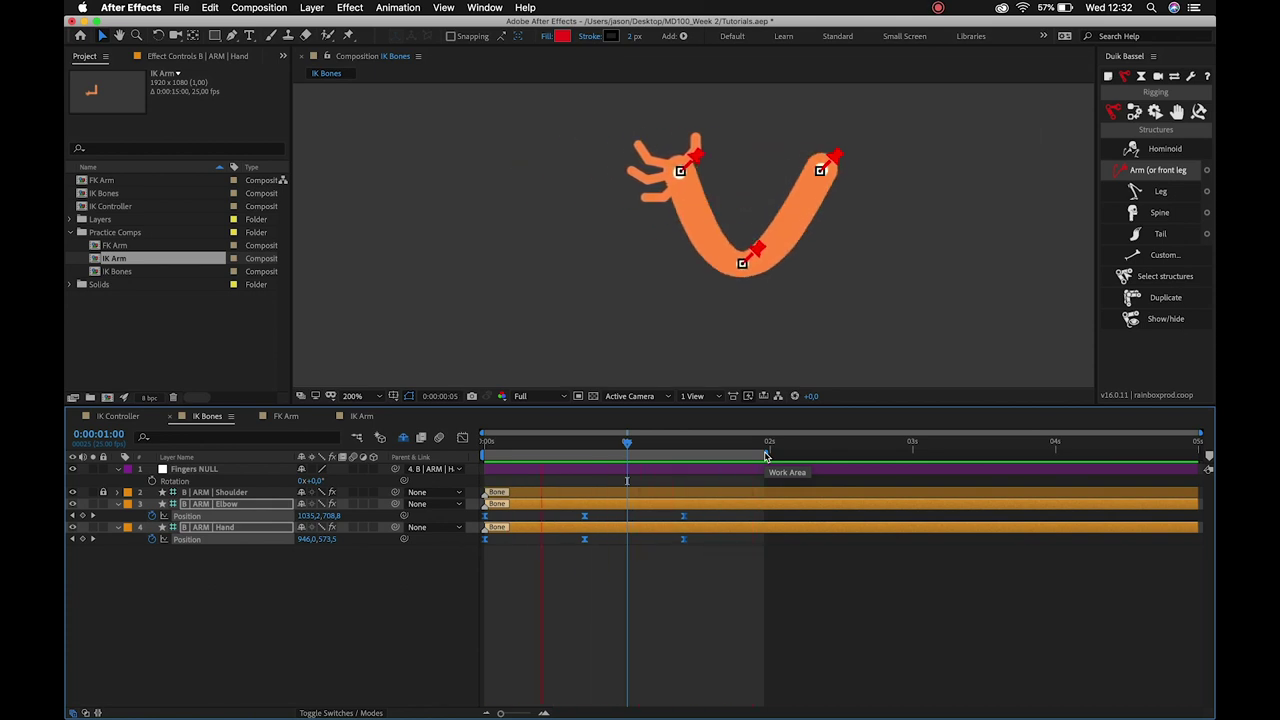
{"action": "key", "text": "space"}
{"action": "left_click_drag", "start_coordinate": [527, 440], "coordinate": [486, 442]}
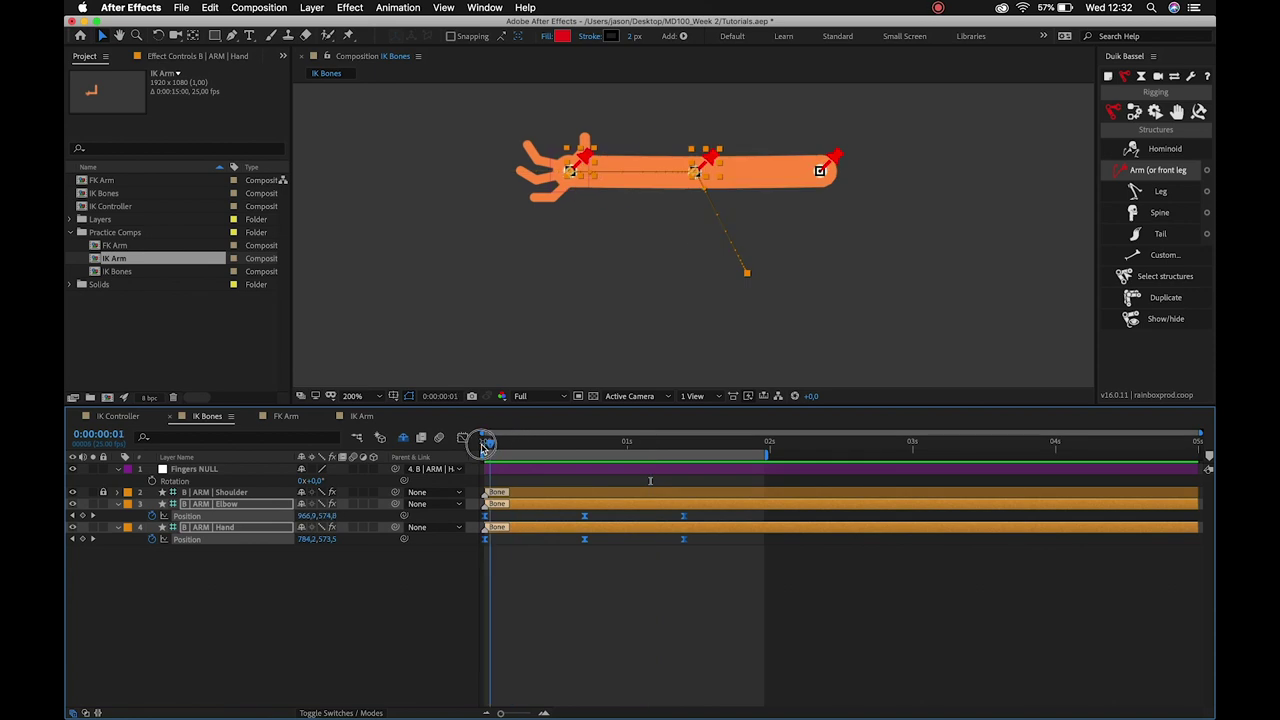
{"action": "key", "text": "space"}
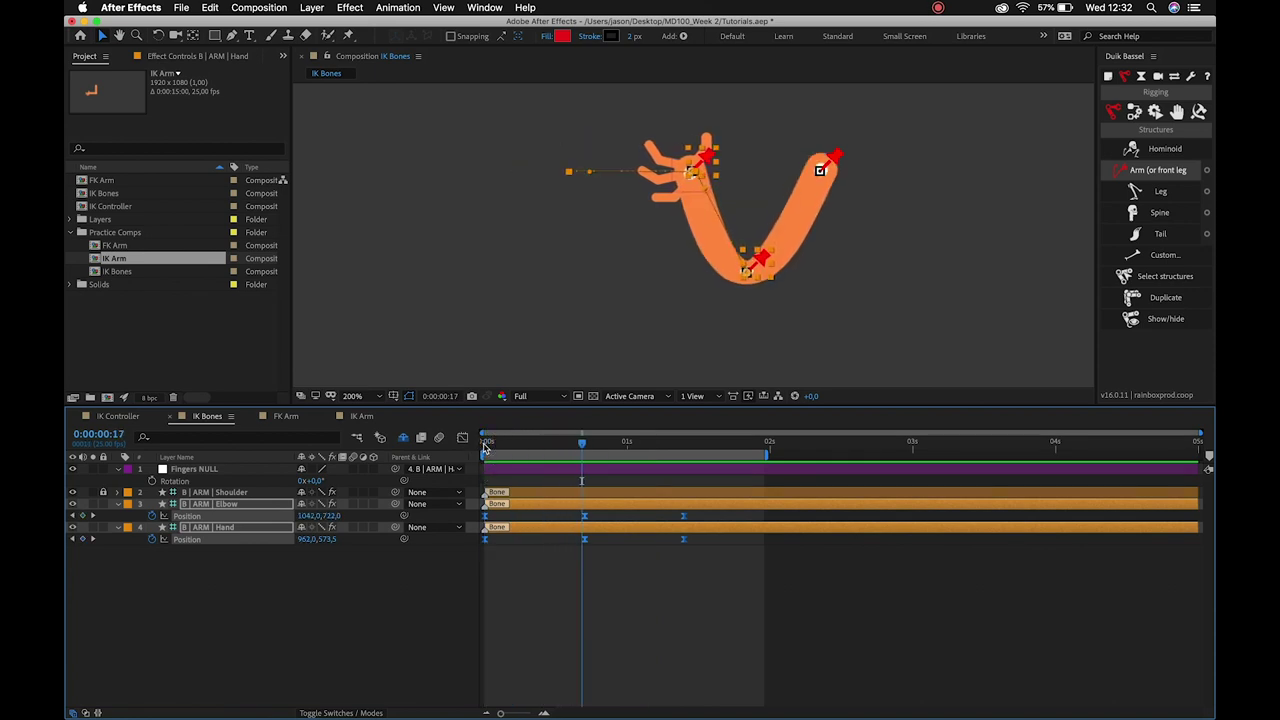
Apply Easy Ease to the frame-18 Position keyframes on both controllers and preview.
{"action": "left_click", "coordinate": [541, 578]}
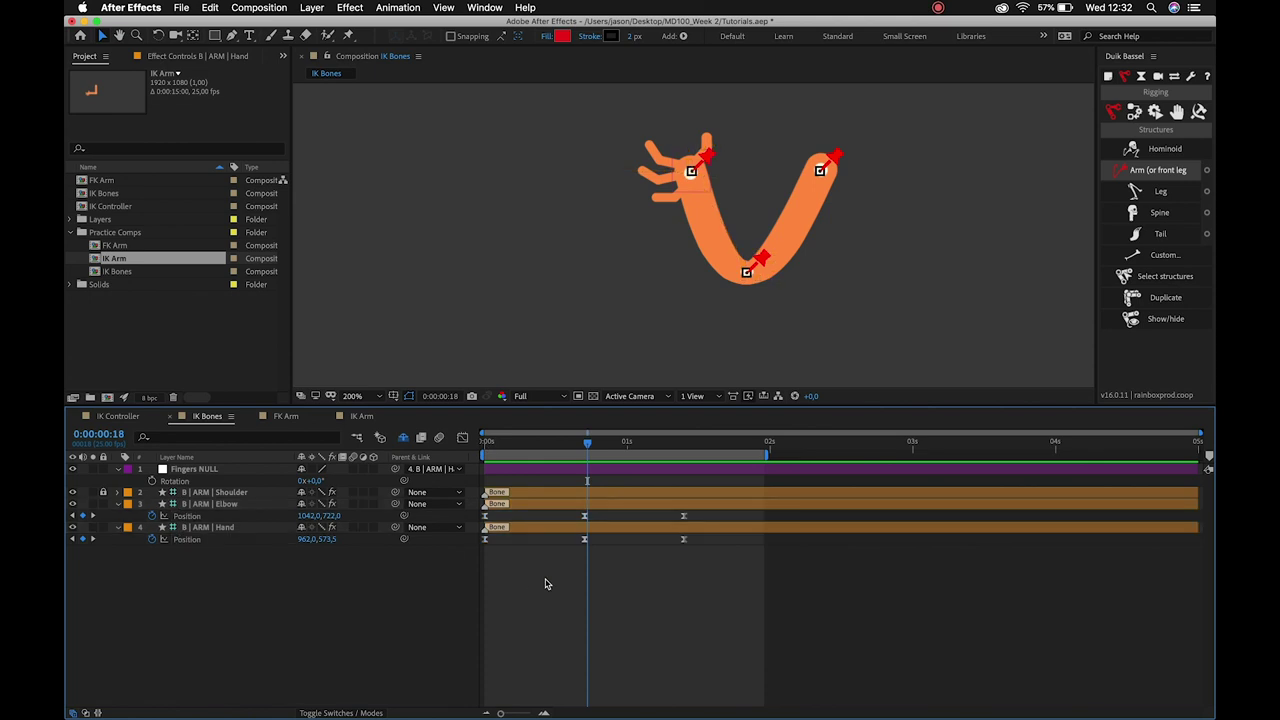
{"action": "left_click_drag", "start_coordinate": [565, 503], "coordinate": [600, 551]}
{"action": "key", "text": "F9"}
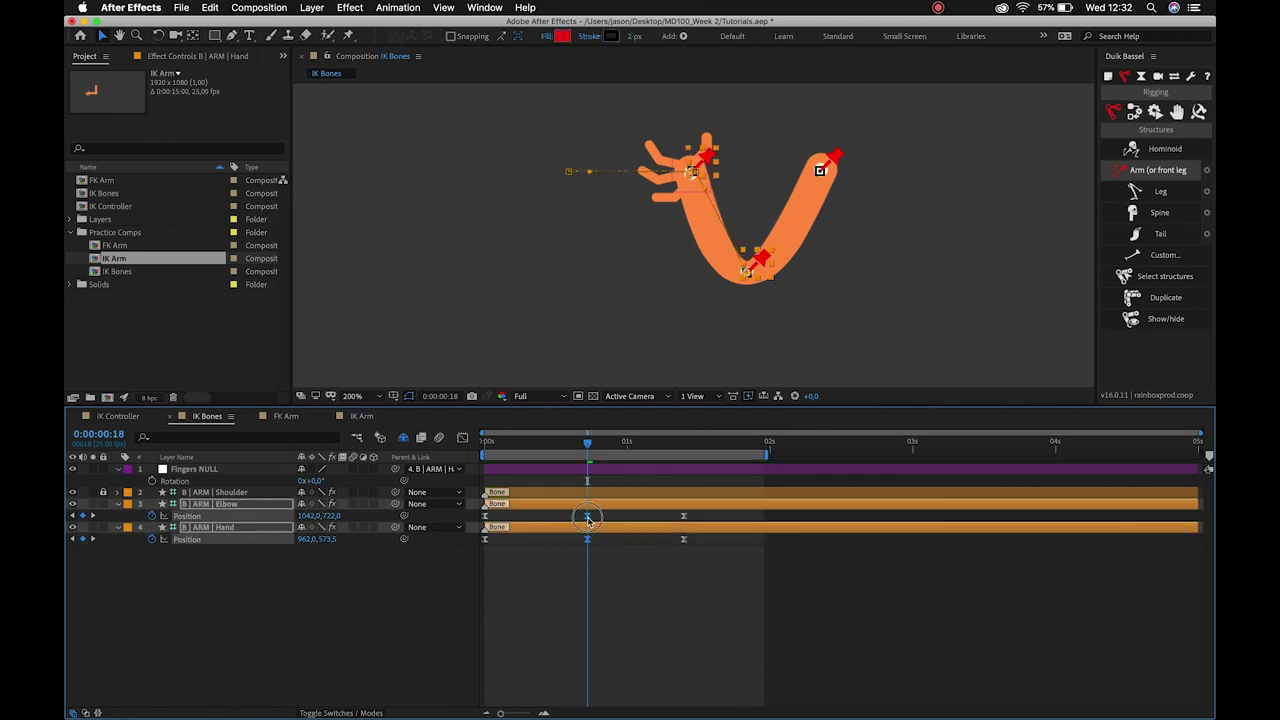
{"action": "key", "text": "shift+Page_Down"}
{"action": "key", "text": "space"}
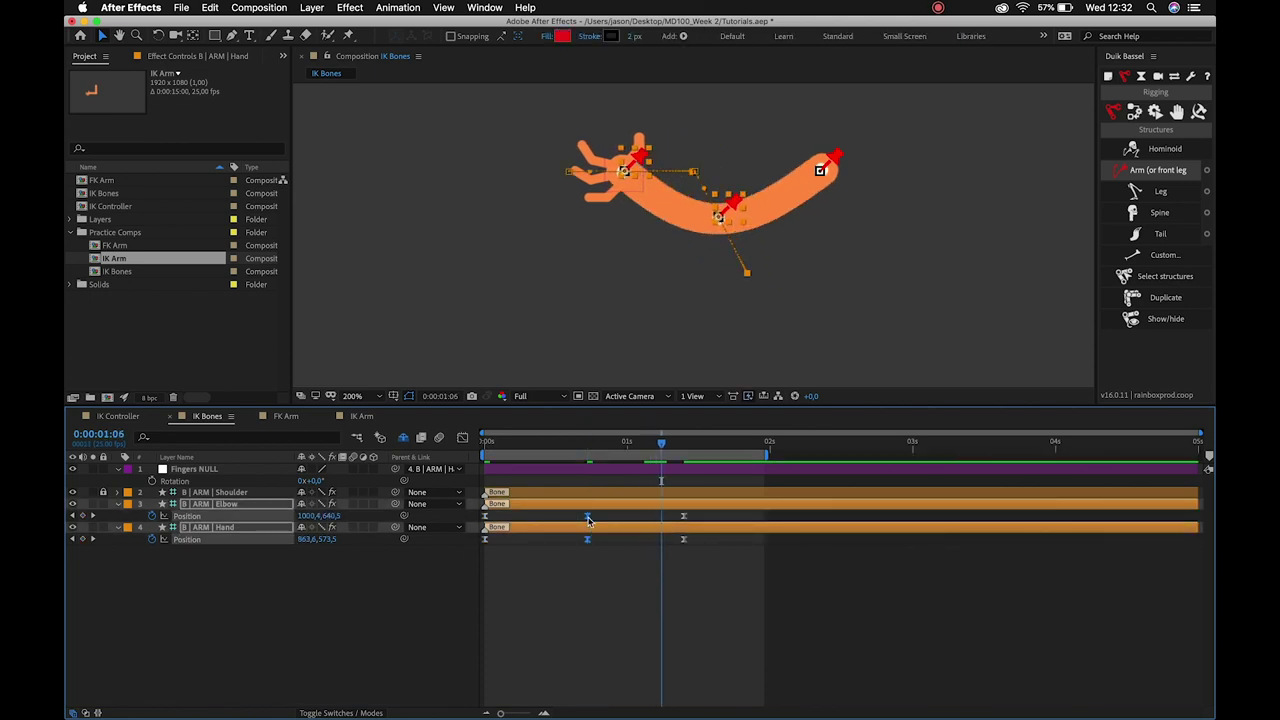
Align the final Position keyframes to 0:00:01:11, preview from the start, and select Fingers NULL.
{"action": "mouse_move", "coordinate": [663, 515]}
{"action": "left_mouse_down"}
{"action": "mouse_move", "coordinate": [686, 535]}
{"action": "mouse_move", "coordinate": [690, 522]}
{"action": "left_mouse_up"}
{"action": "left_click", "coordinate": [620, 570]}
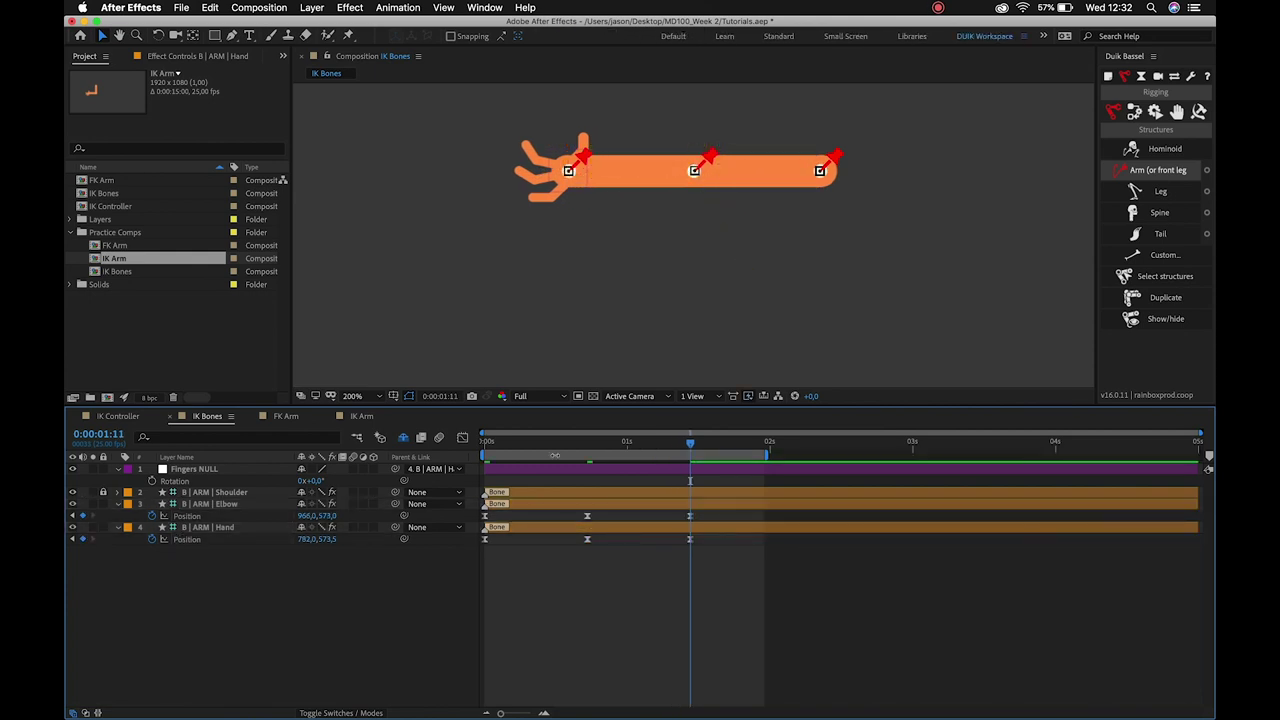
{"action": "left_click", "coordinate": [500, 447]}
{"action": "key", "text": "space"}
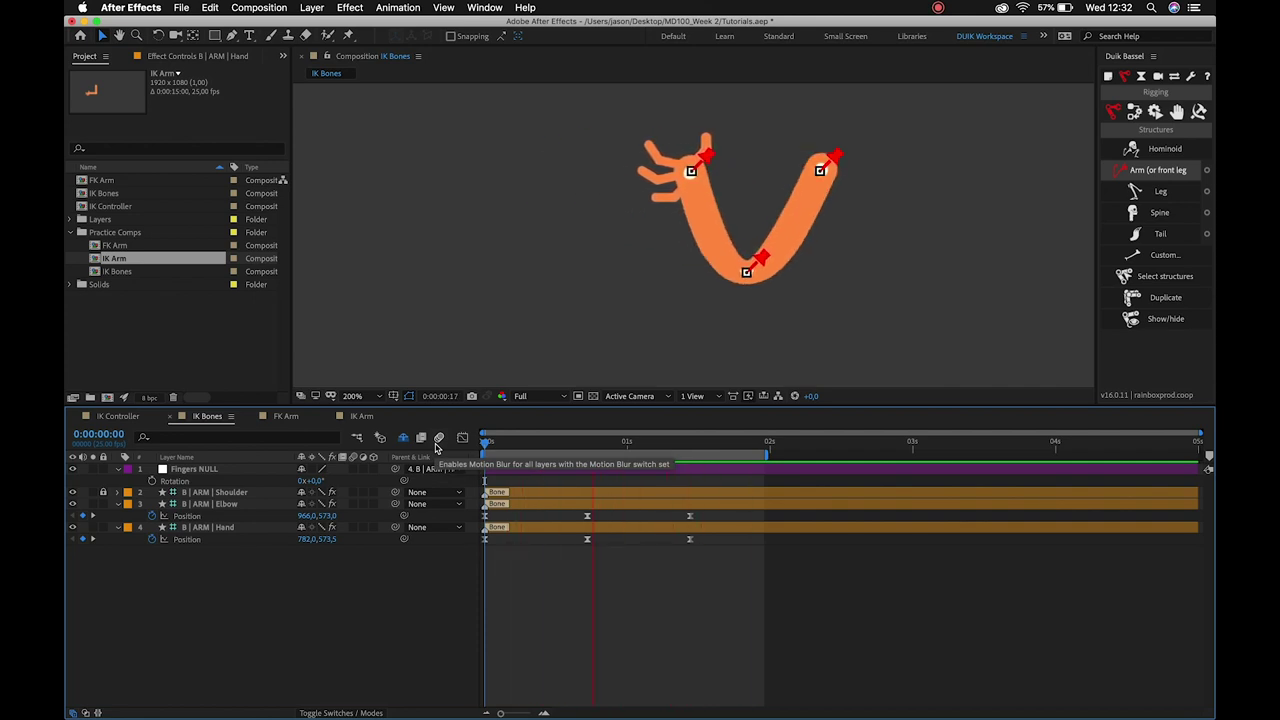
{"action": "left_click", "coordinate": [499, 581]}
{"action": "left_click", "coordinate": [487, 441]}
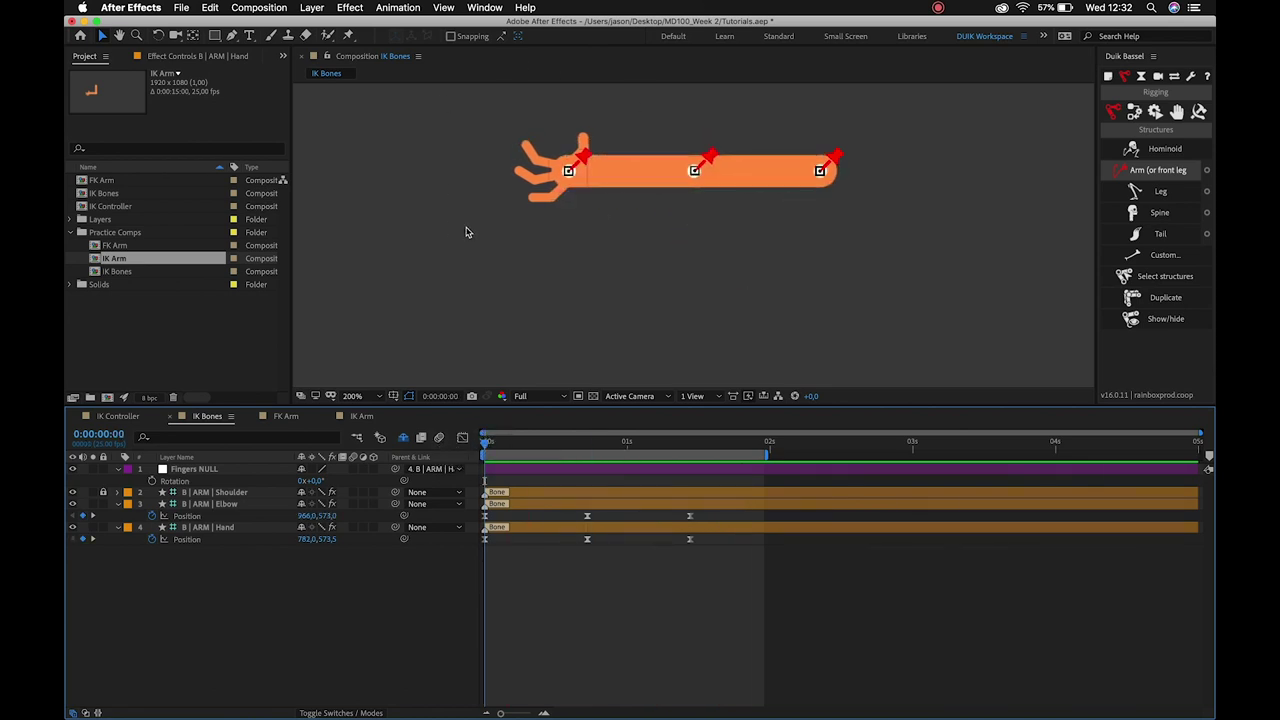
{"action": "left_click", "coordinate": [253, 469]}
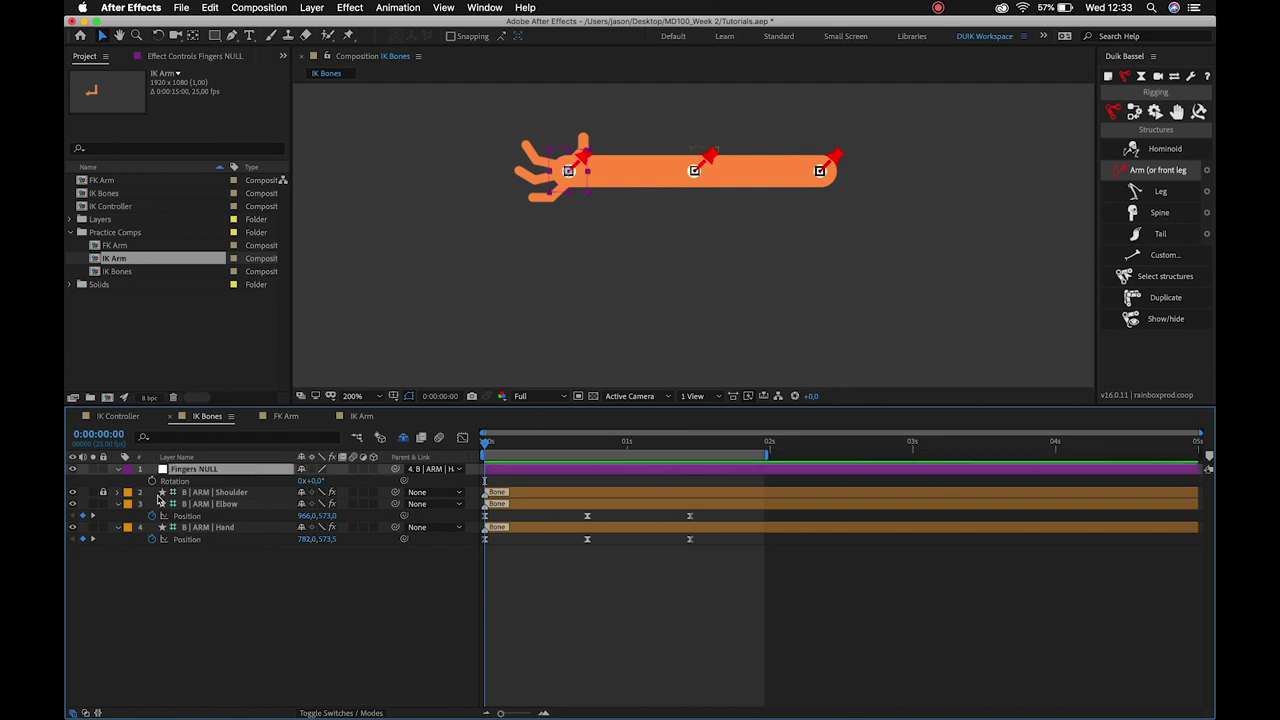
Keyframe the Fingers NULL rotation to 62° at frame 18 and straight again at 1:11.
{"action": "left_click", "coordinate": [152, 481]}
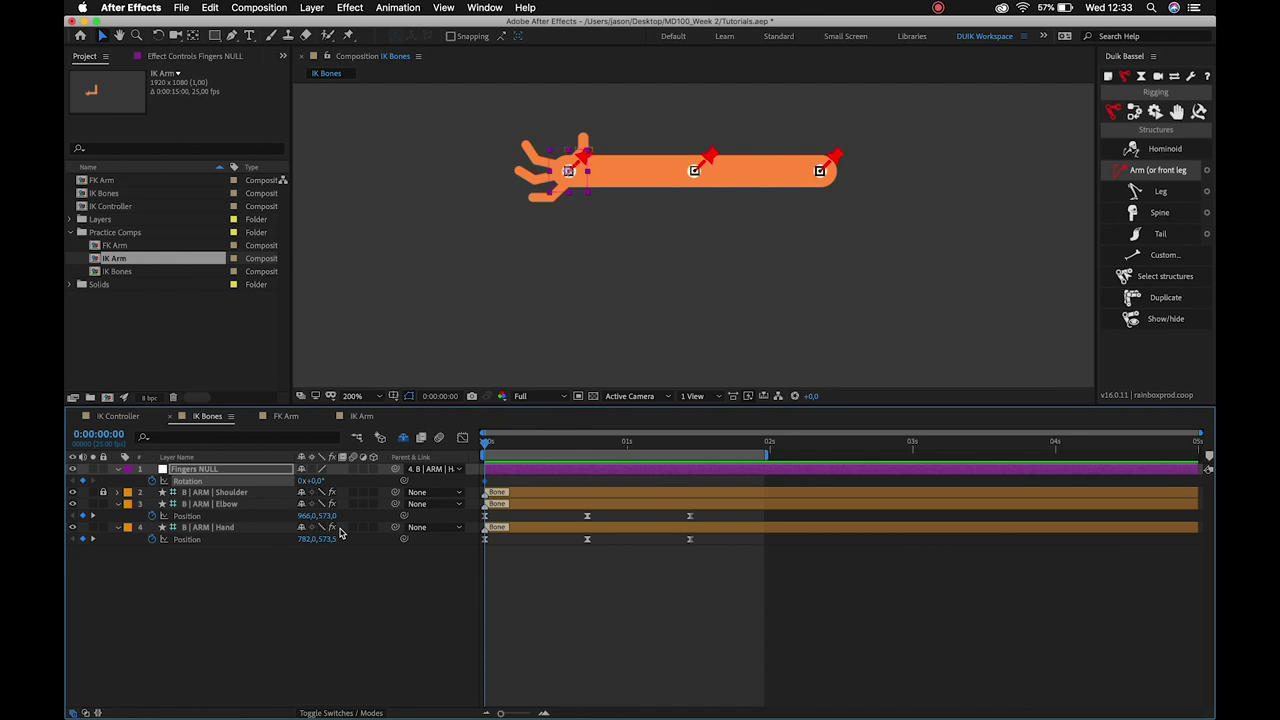
{"action": "key", "text": "k"}
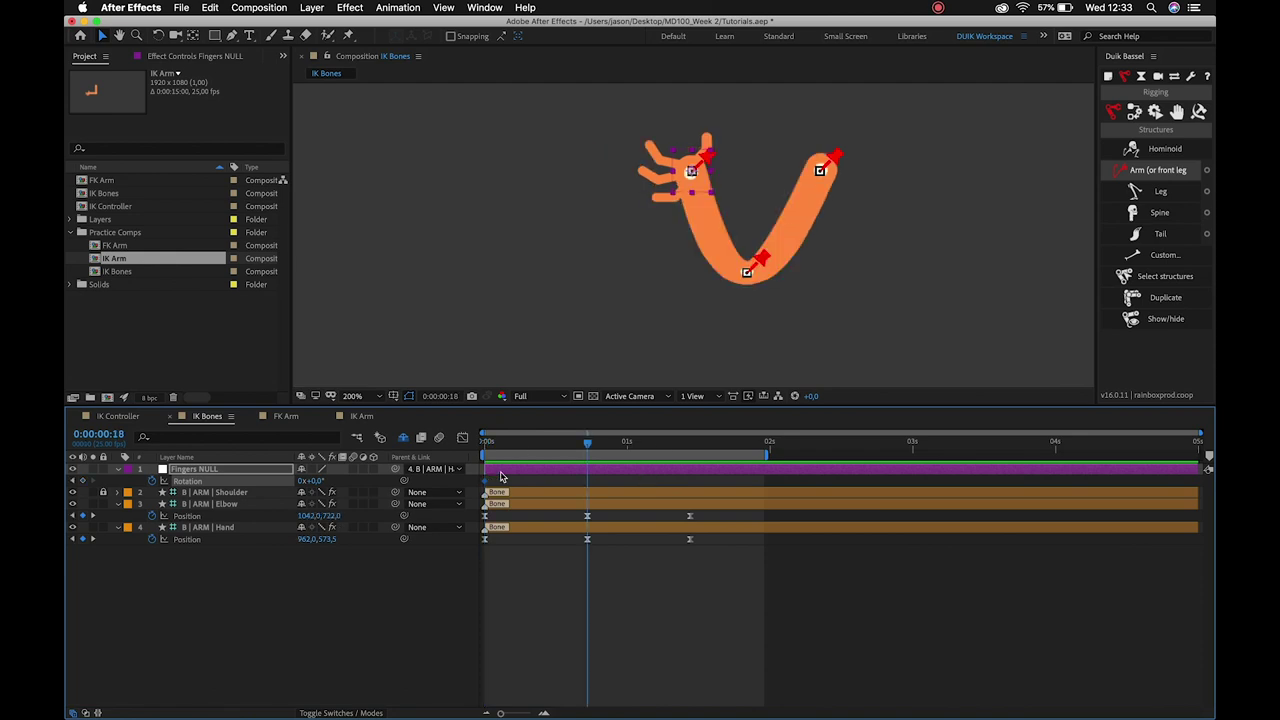
{"action": "left_click_drag", "start_coordinate": [318, 483], "coordinate": [366, 486]}
{"action": "mouse_move", "coordinate": [591, 444]}
{"action": "left_mouse_down"}
{"action": "mouse_move", "coordinate": [563, 466]}
{"action": "mouse_move", "coordinate": [692, 470]}
{"action": "left_mouse_up"}
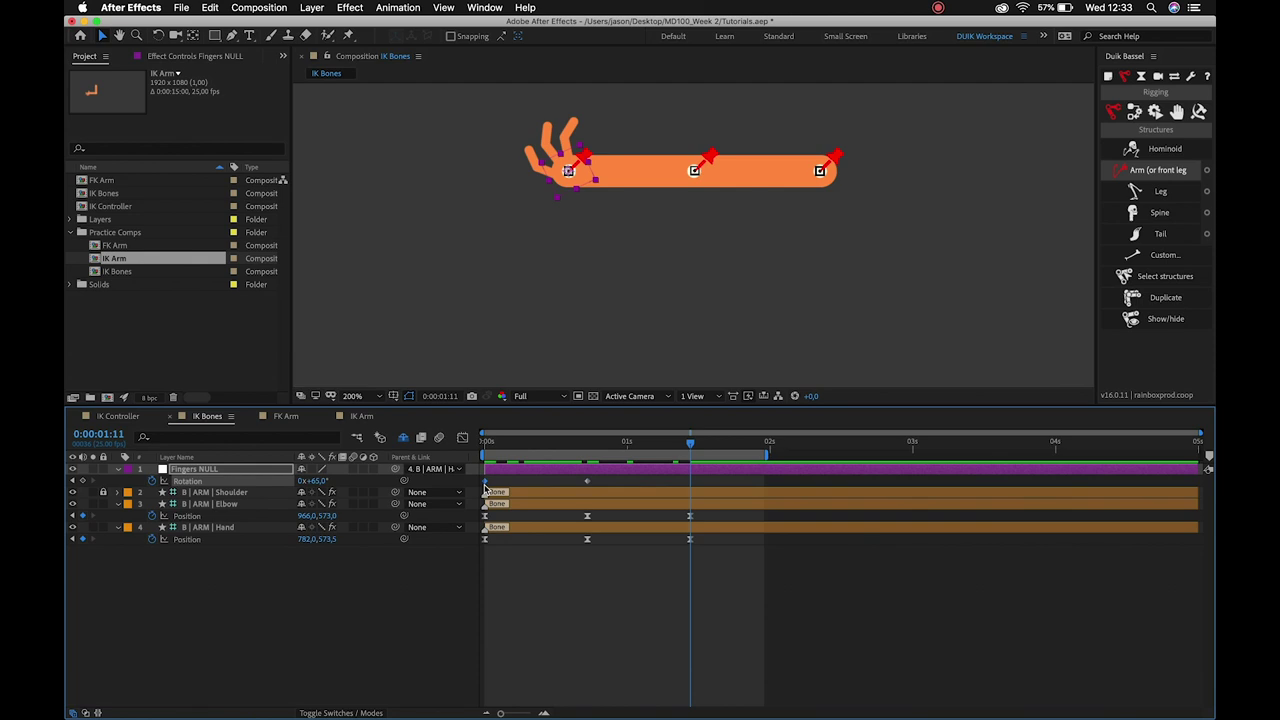
{"action": "key", "text": "cmd+v"}
{"action": "key", "text": "Home"}
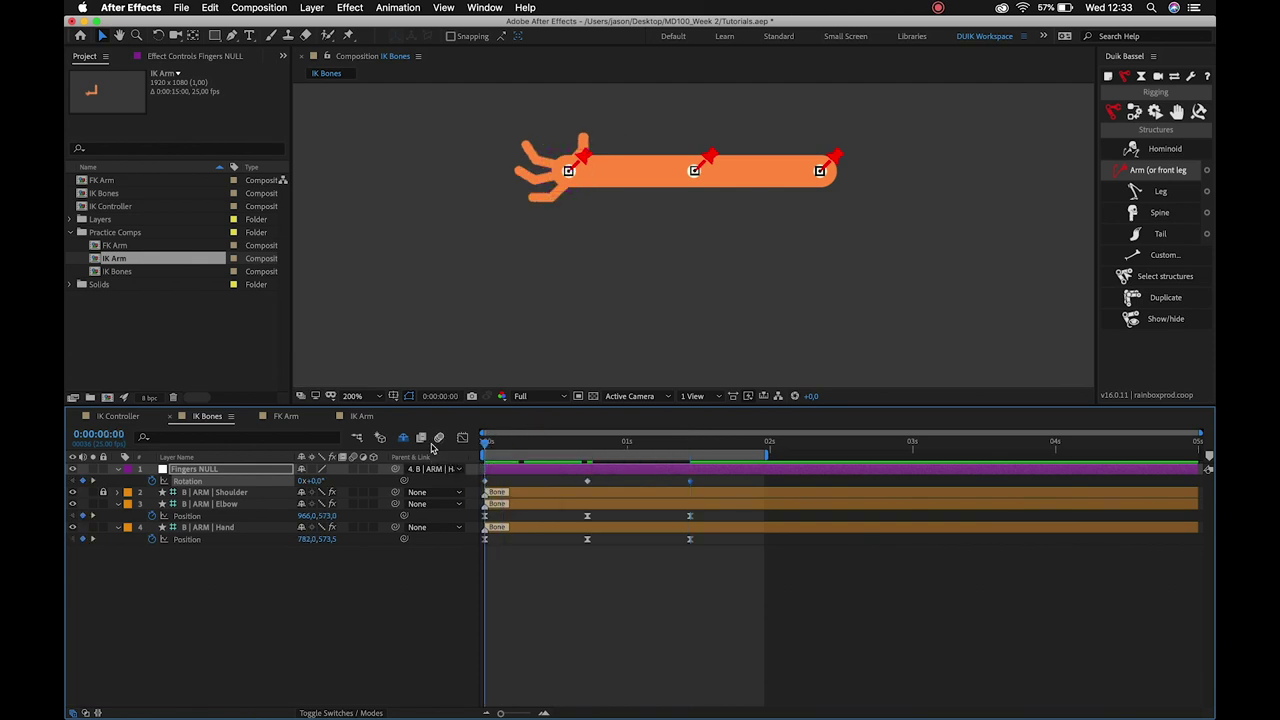
{"action": "key", "text": "space"}
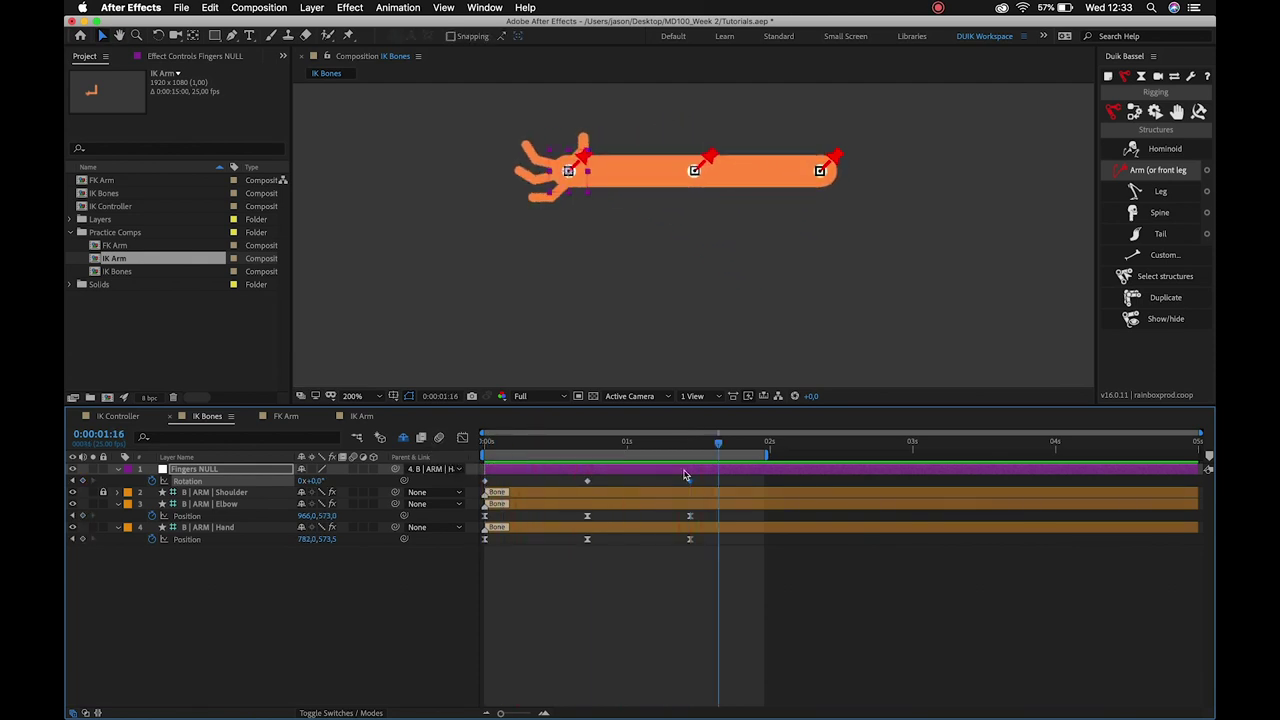
Easy-ease the Fingers NULL Rotation keyframes and raise their influence to about 41%.
{"action": "left_click_drag", "start_coordinate": [700, 480], "coordinate": [478, 495]}
{"action": "key", "text": "F9"}
{"action": "left_click", "coordinate": [464, 438]}
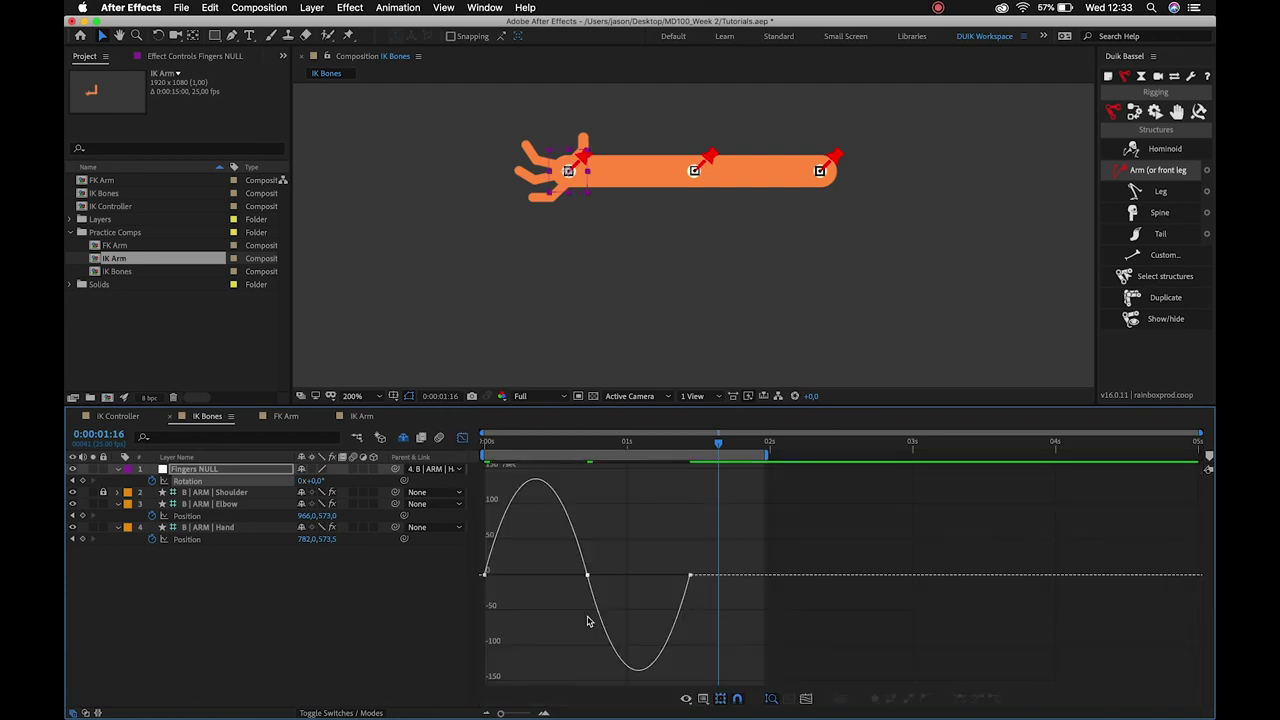
{"action": "double_click", "coordinate": [583, 548]}
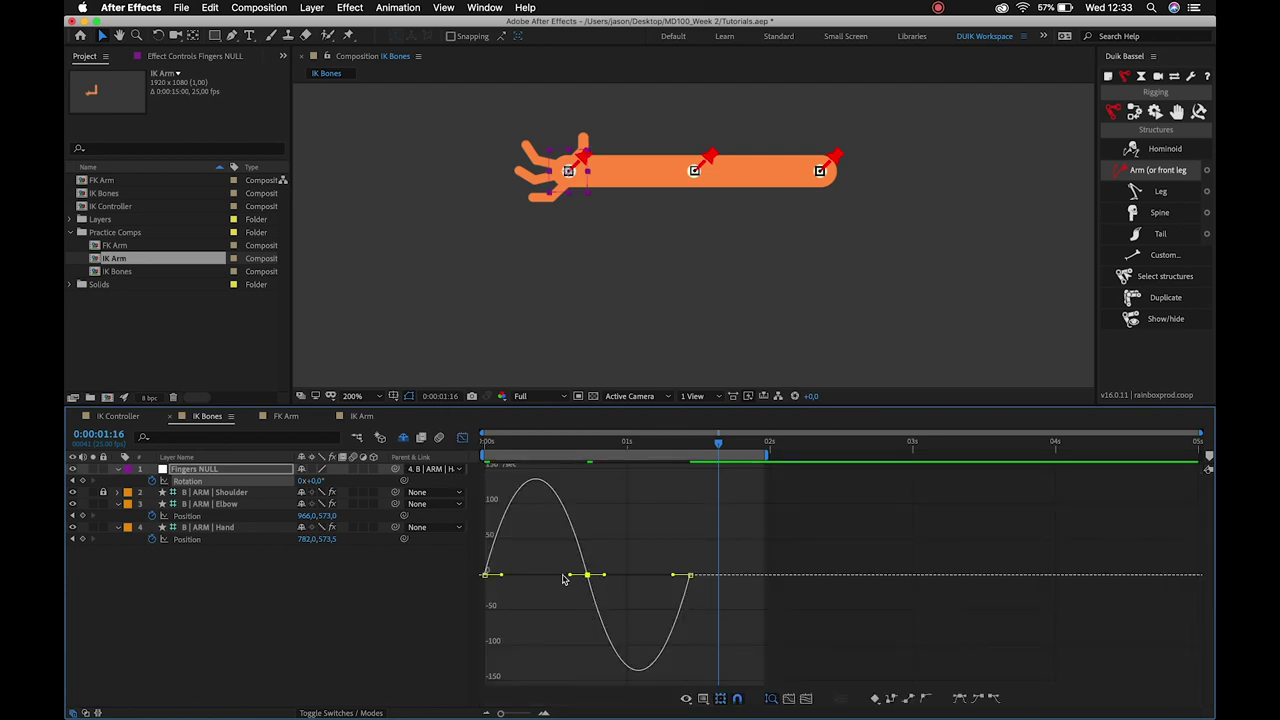
{"action": "left_click_drag", "start_coordinate": [571, 577], "coordinate": [536, 576]}
{"action": "left_click_drag", "start_coordinate": [607, 620], "coordinate": [652, 620]}
{"action": "left_click", "coordinate": [488, 441]}
{"action": "left_click", "coordinate": [463, 442]}
{"action": "key", "text": "space"}
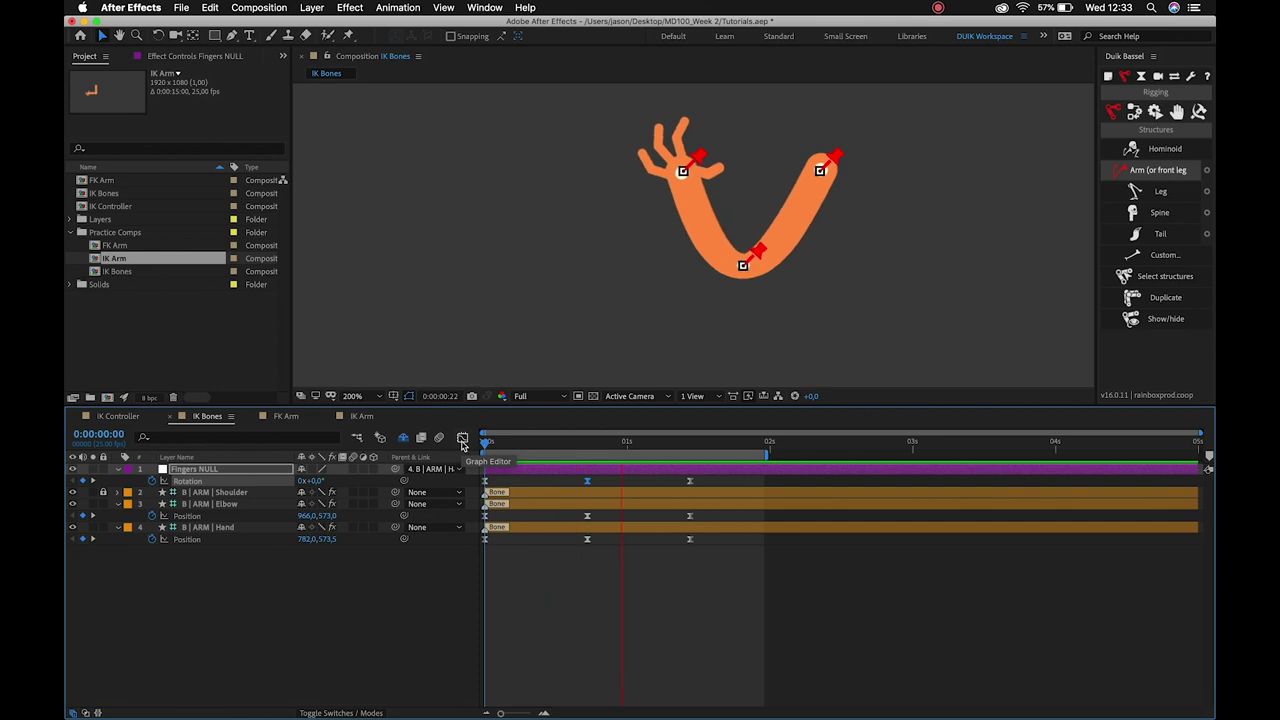
{"action": "left_click", "coordinate": [562, 457]}
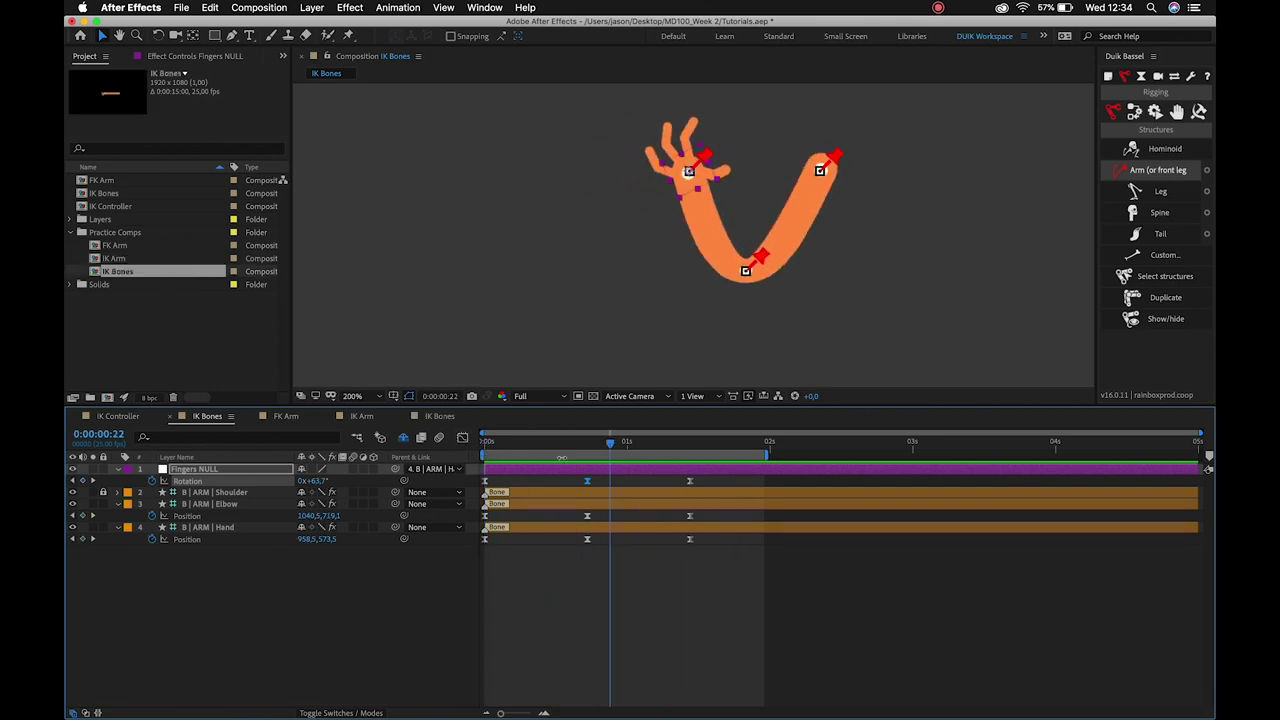
Fine-tune the Fingers NULL rotation amount at frame 18.
{"action": "left_click", "coordinate": [589, 443]}
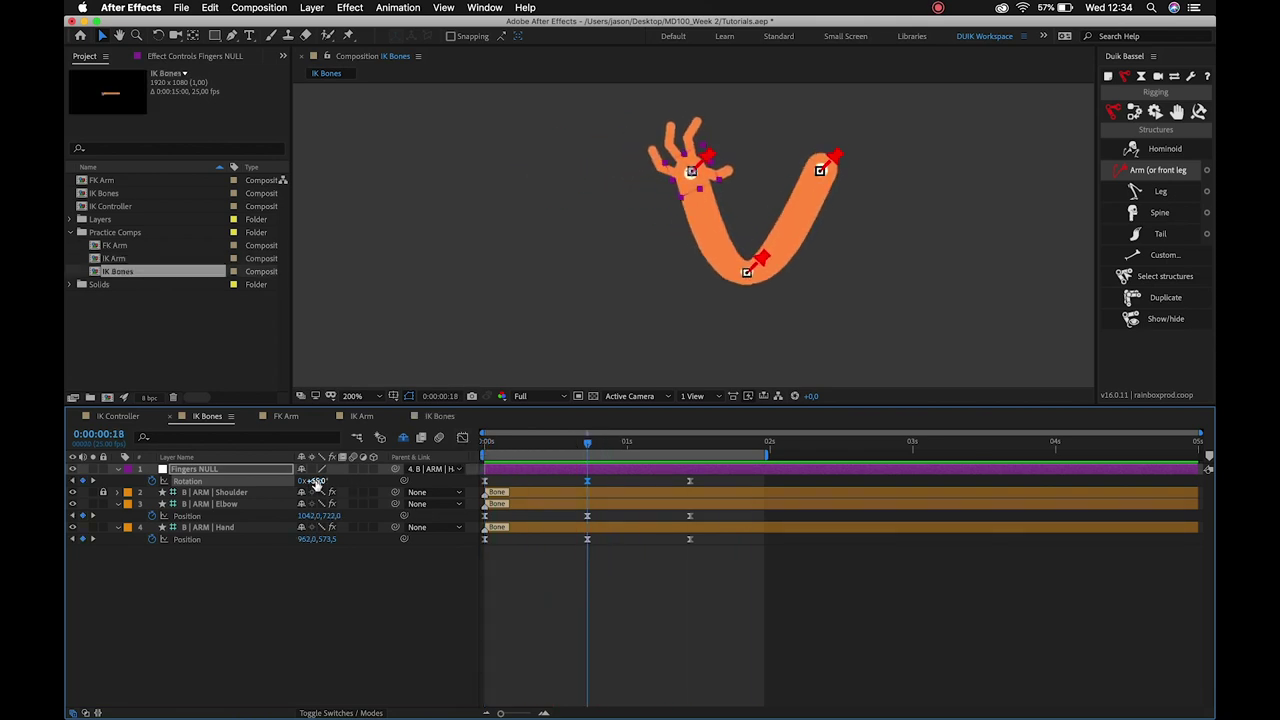
{"action": "left_click_drag", "start_coordinate": [316, 482], "coordinate": [318, 479]}
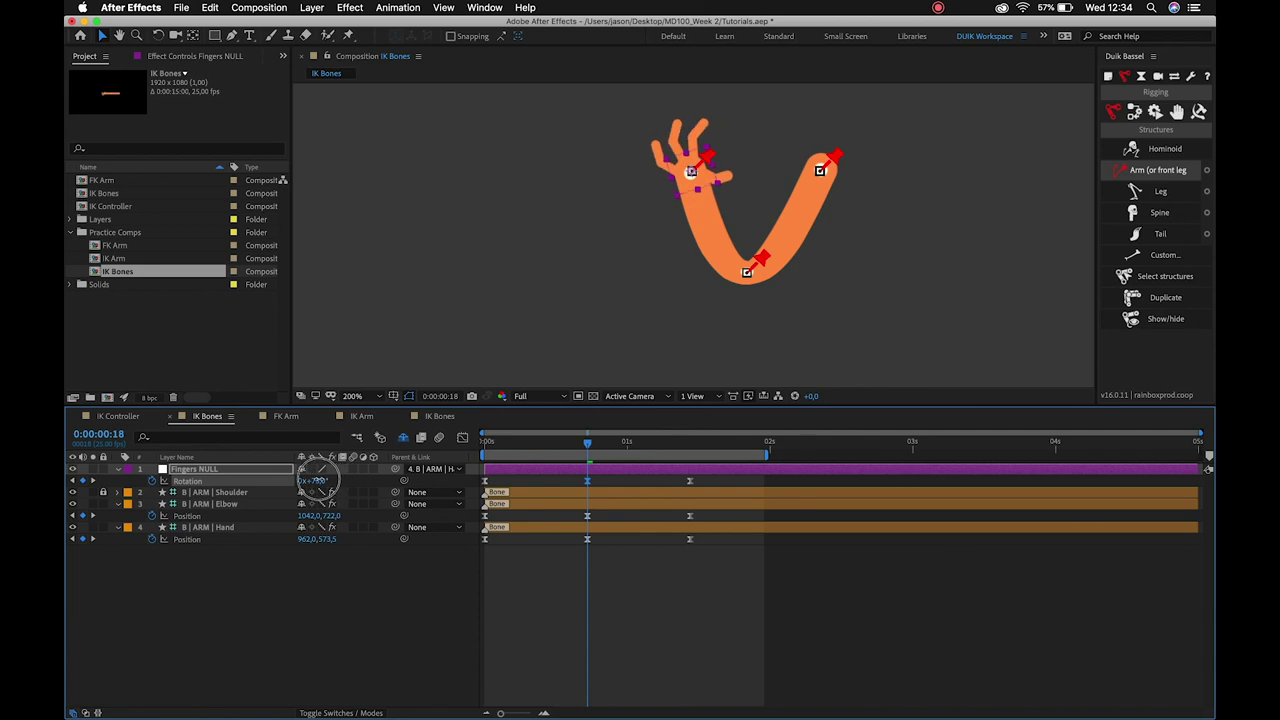
{"action": "left_click", "coordinate": [583, 620]}
{"action": "mouse_move", "coordinate": [505, 446]}
{"action": "left_mouse_down"}
{"action": "mouse_move", "coordinate": [701, 481]}
{"action": "mouse_move", "coordinate": [484, 484]}
{"action": "mouse_move", "coordinate": [499, 483]}
{"action": "left_mouse_up"}
Shift the Fingers NULL Rotation keyframes a few frames so the fingers trail the arm.
{"action": "key", "text": "Home"}
{"action": "key", "text": "space"}
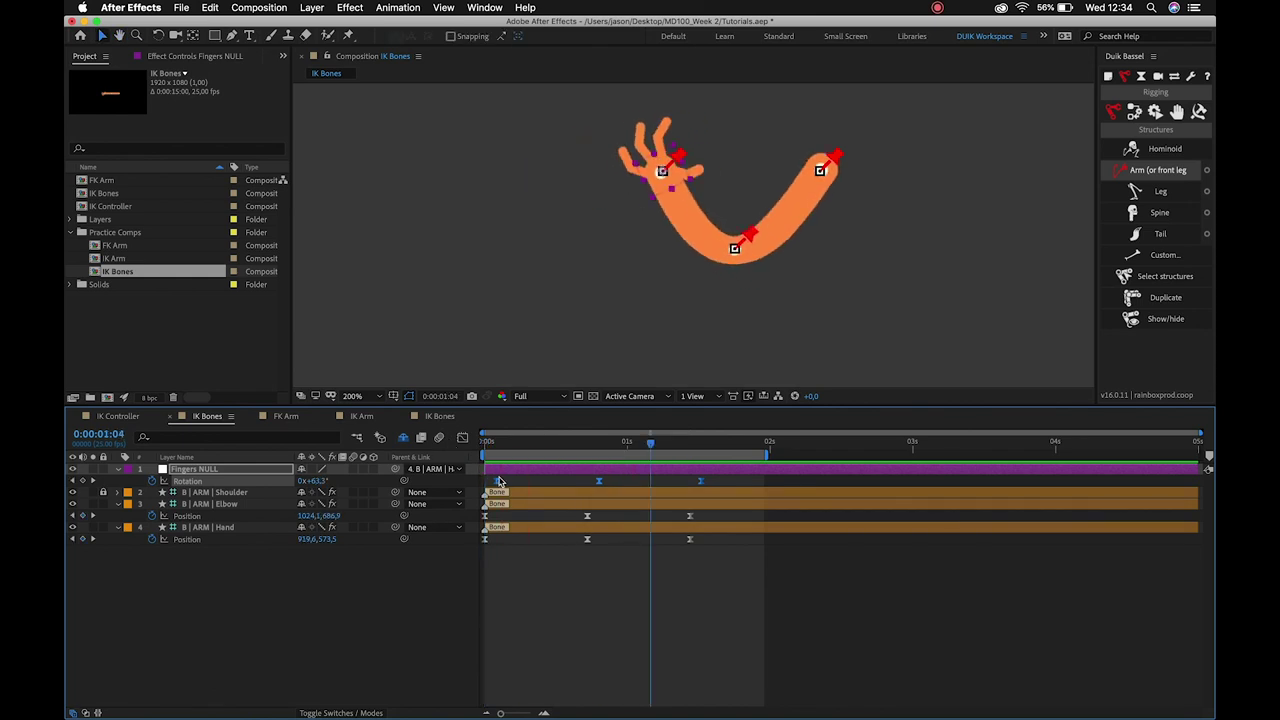
{"action": "left_click_drag", "start_coordinate": [497, 483], "coordinate": [503, 483]}
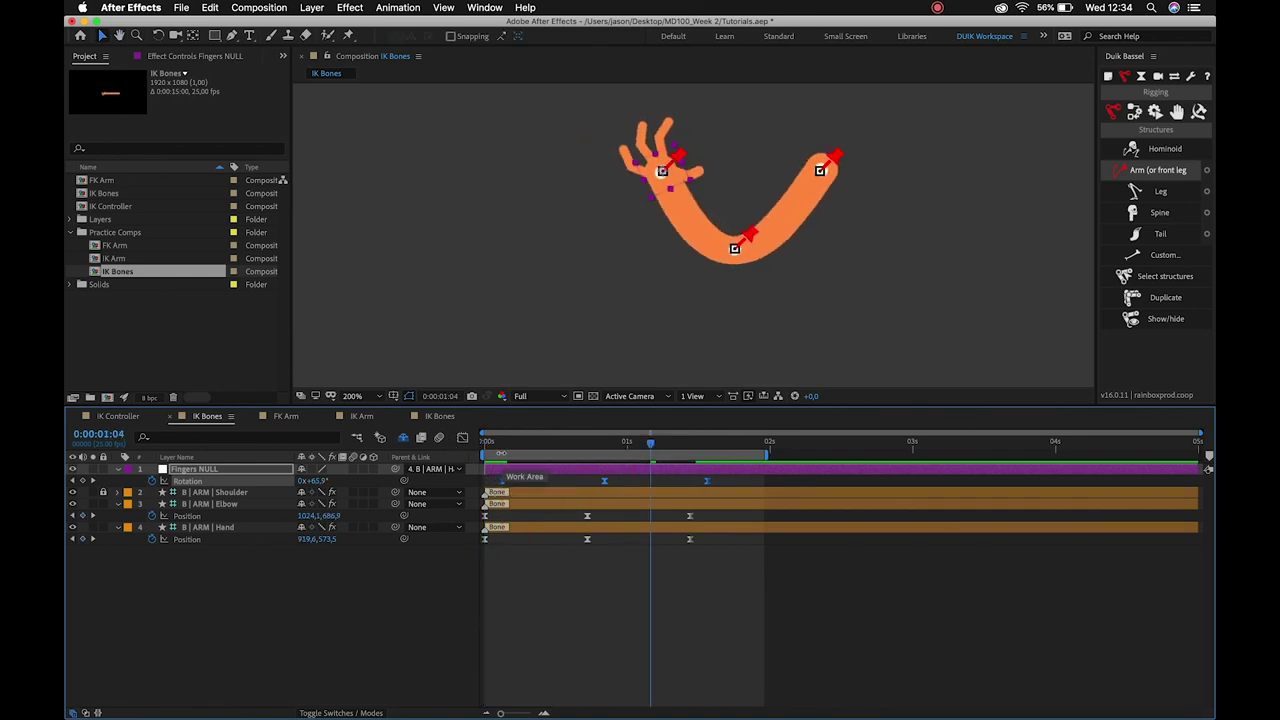
{"action": "key", "text": "Home"}
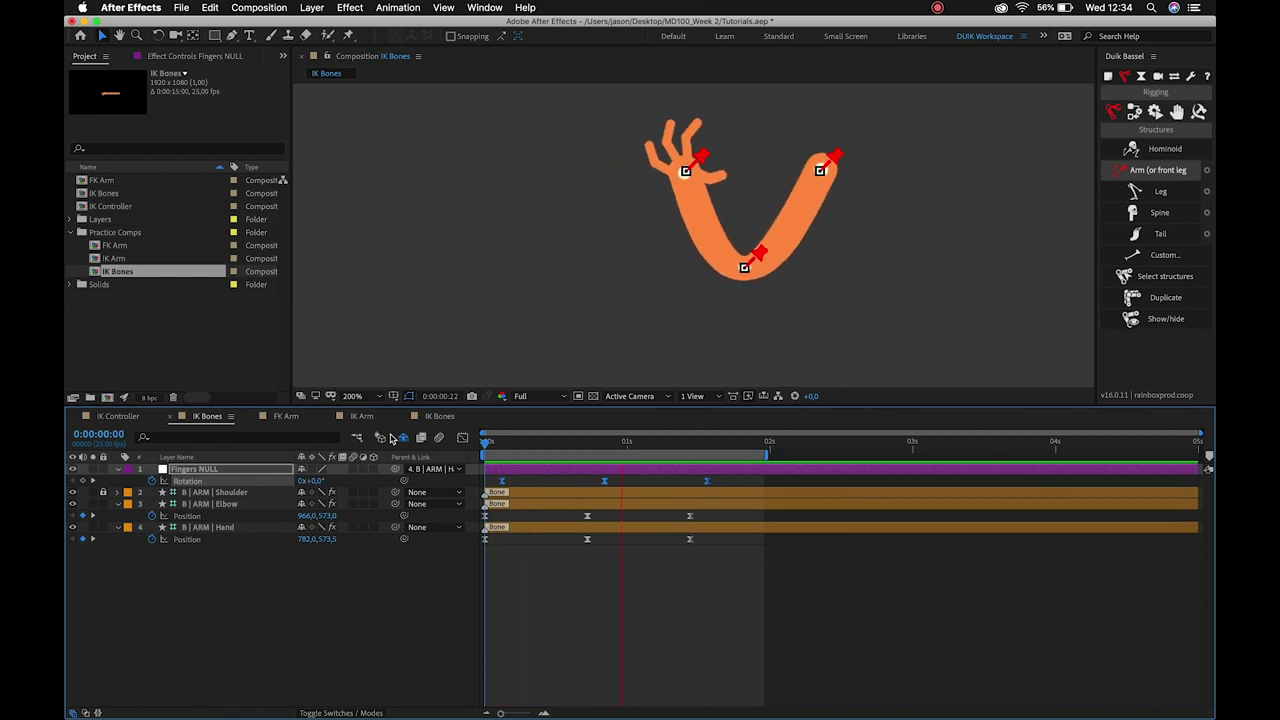
{"action": "left_click_drag", "start_coordinate": [503, 482], "coordinate": [514, 482]}
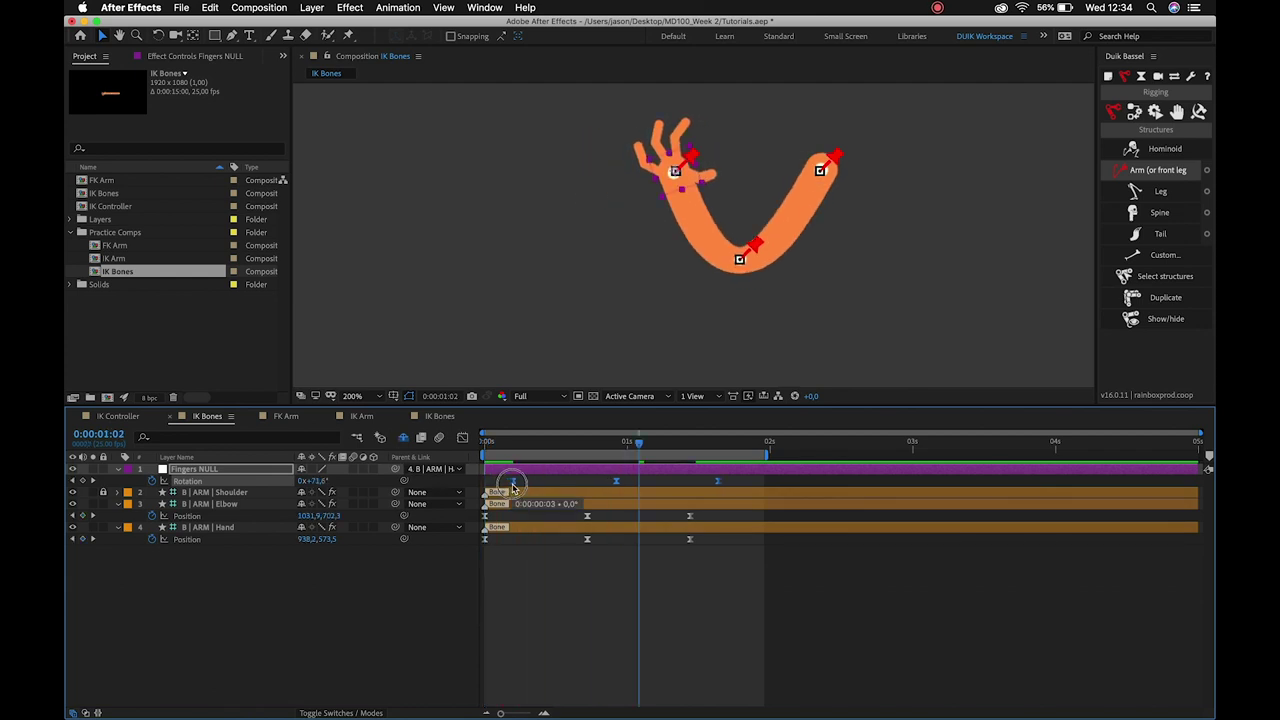
{"action": "key", "text": "Home"}
{"action": "key", "text": "space"}
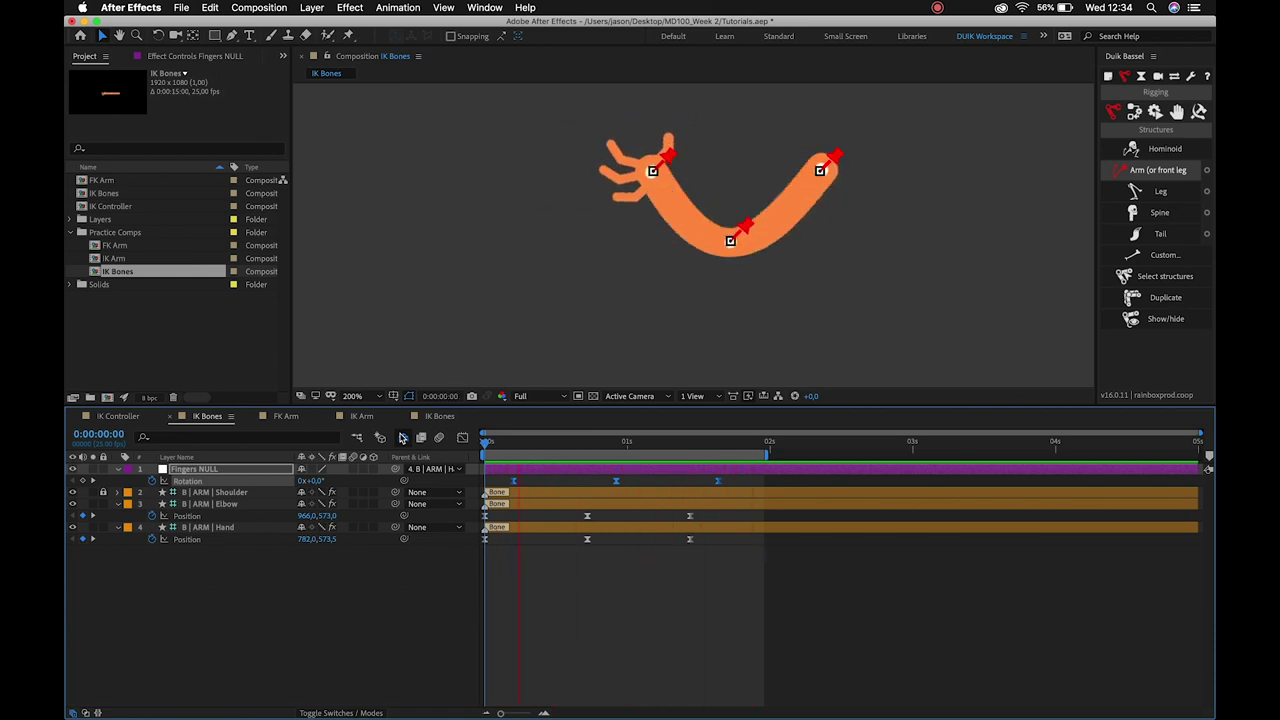
{"action": "left_click", "coordinate": [403, 437]}
{"action": "left_click_drag", "start_coordinate": [512, 483], "coordinate": [507, 483]}
{"action": "key", "text": "Home"}
{"action": "key", "text": "space"}
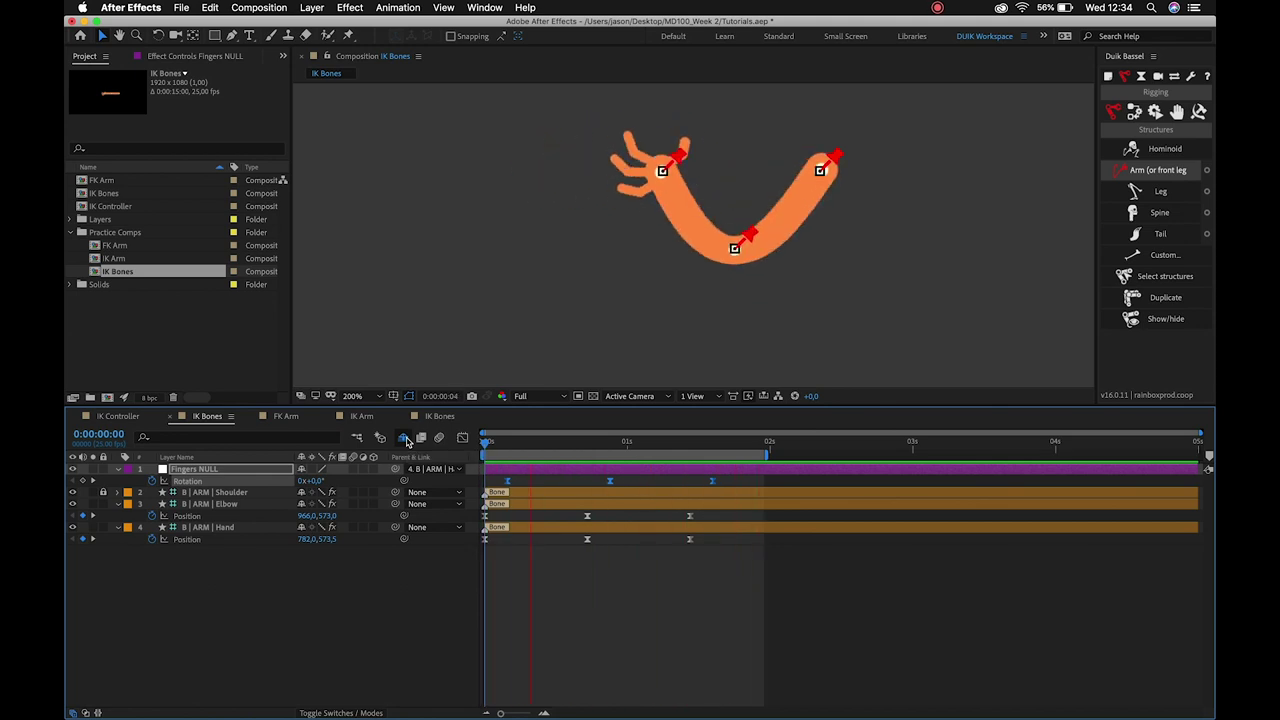
{"action": "left_click", "coordinate": [599, 628]}
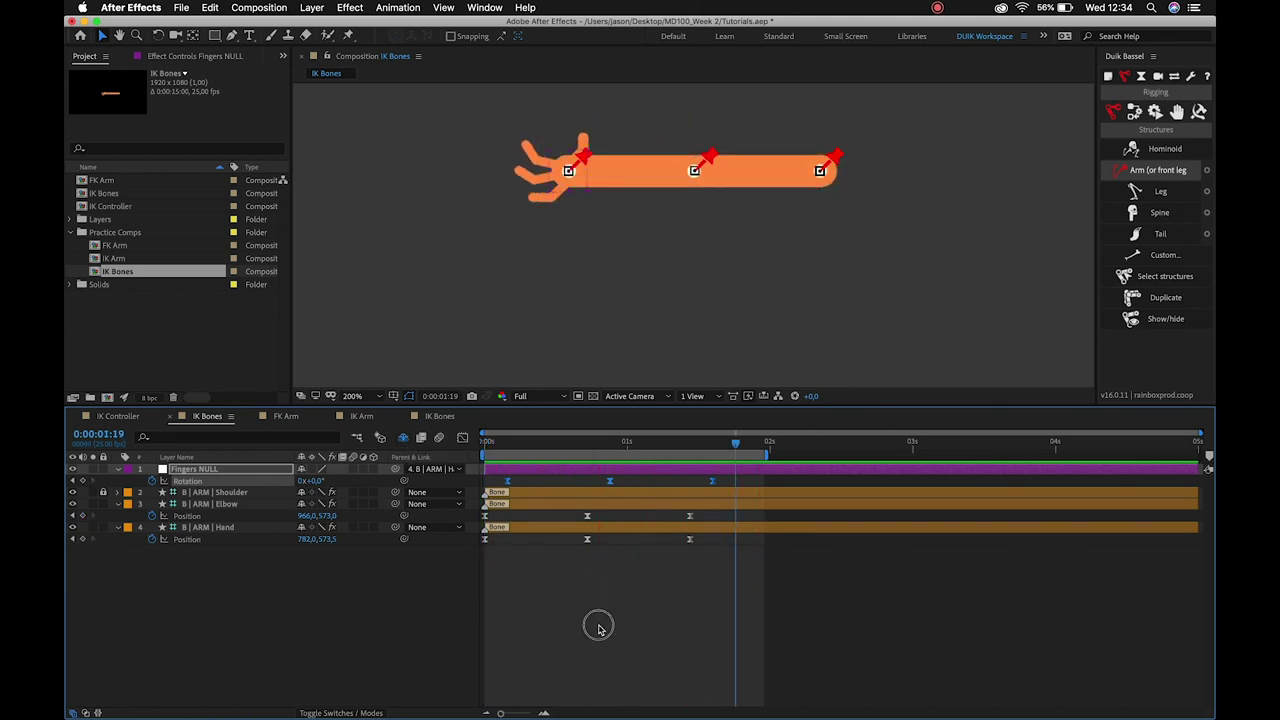
{"action": "left_click", "coordinate": [503, 450]}
{"action": "left_click_drag", "start_coordinate": [503, 450], "coordinate": [509, 450]}
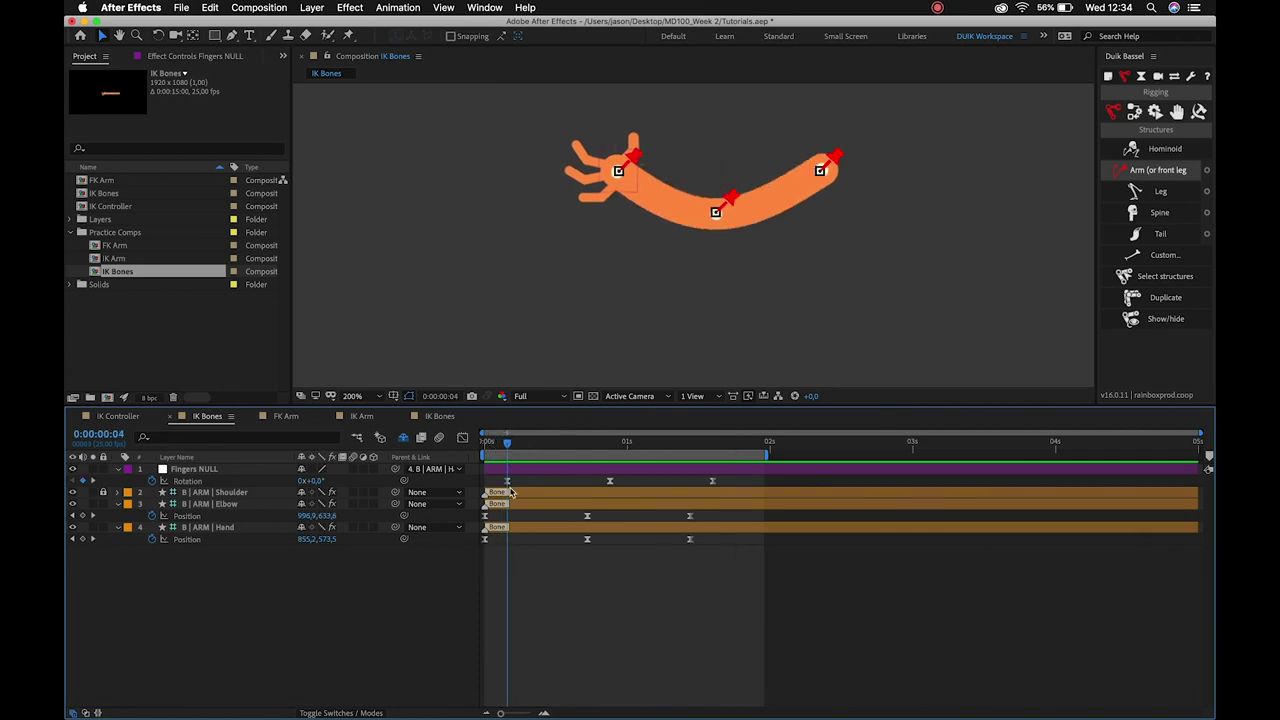
{"action": "left_click", "coordinate": [508, 482]}
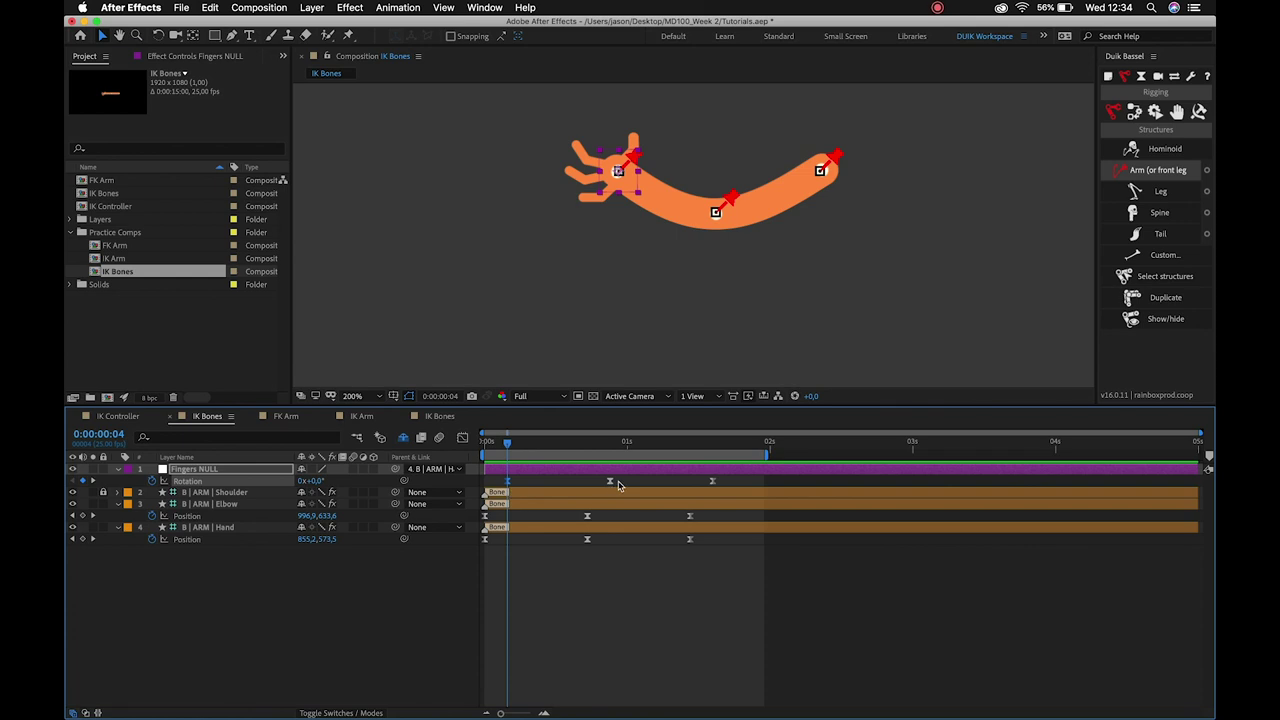
Save the project, show the shy layers, and unlock layers 5–14.
{"action": "key", "text": "super+s"}
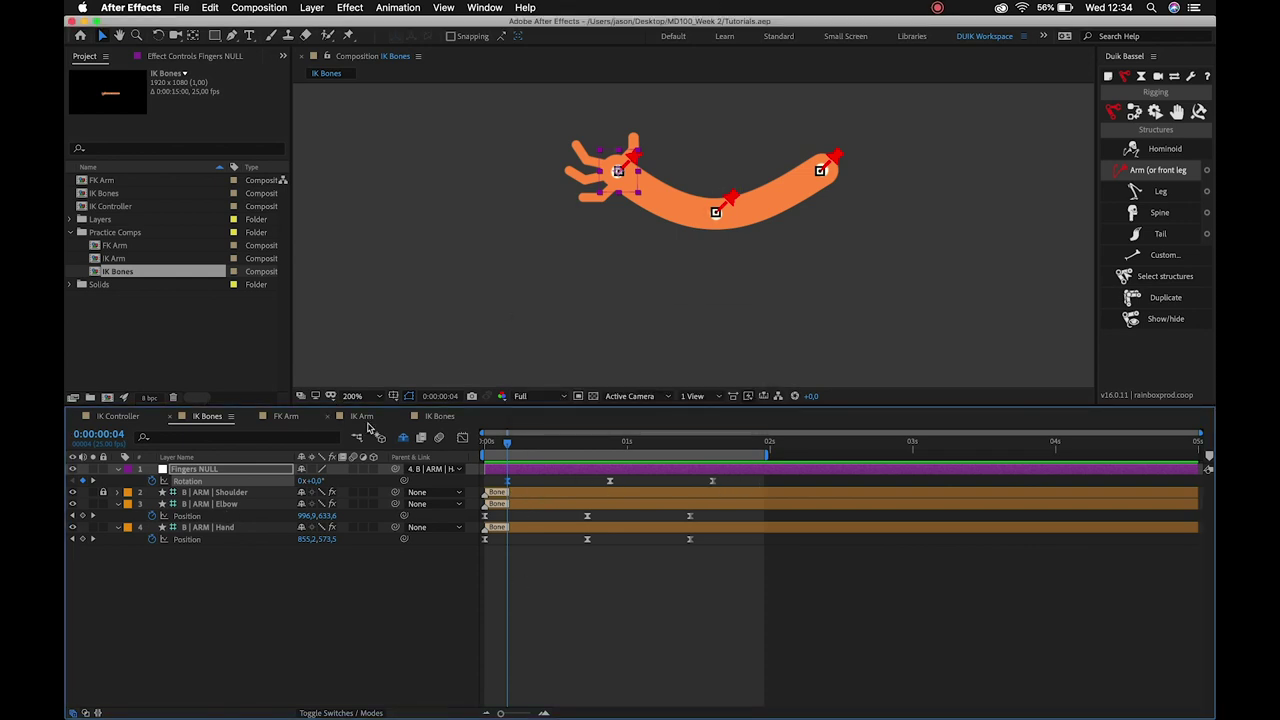
{"action": "left_click", "coordinate": [403, 439]}
{"action": "left_click_drag", "start_coordinate": [104, 551], "coordinate": [104, 648]}
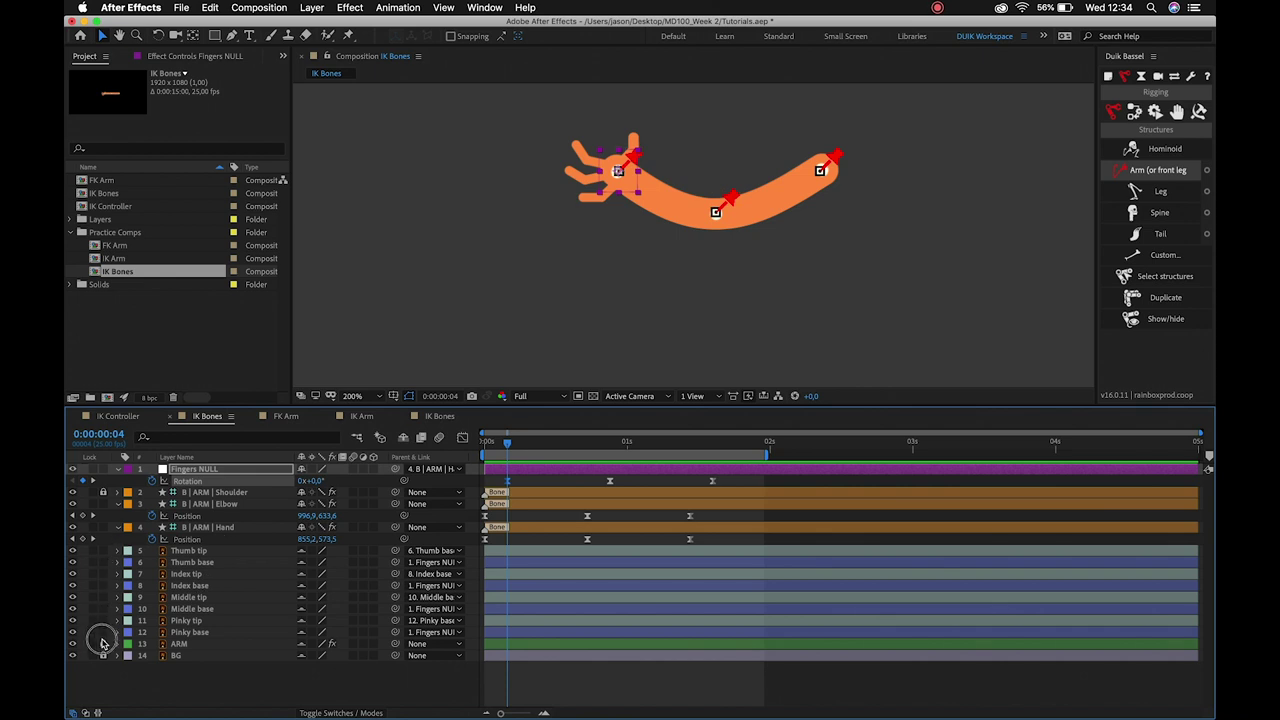
Un-shy the finger layers, hide ARM and BG, and select the four finger base layers.
{"action": "left_click", "coordinate": [200, 632]}
{"action": "left_click_drag", "start_coordinate": [305, 557], "coordinate": [306, 634]}
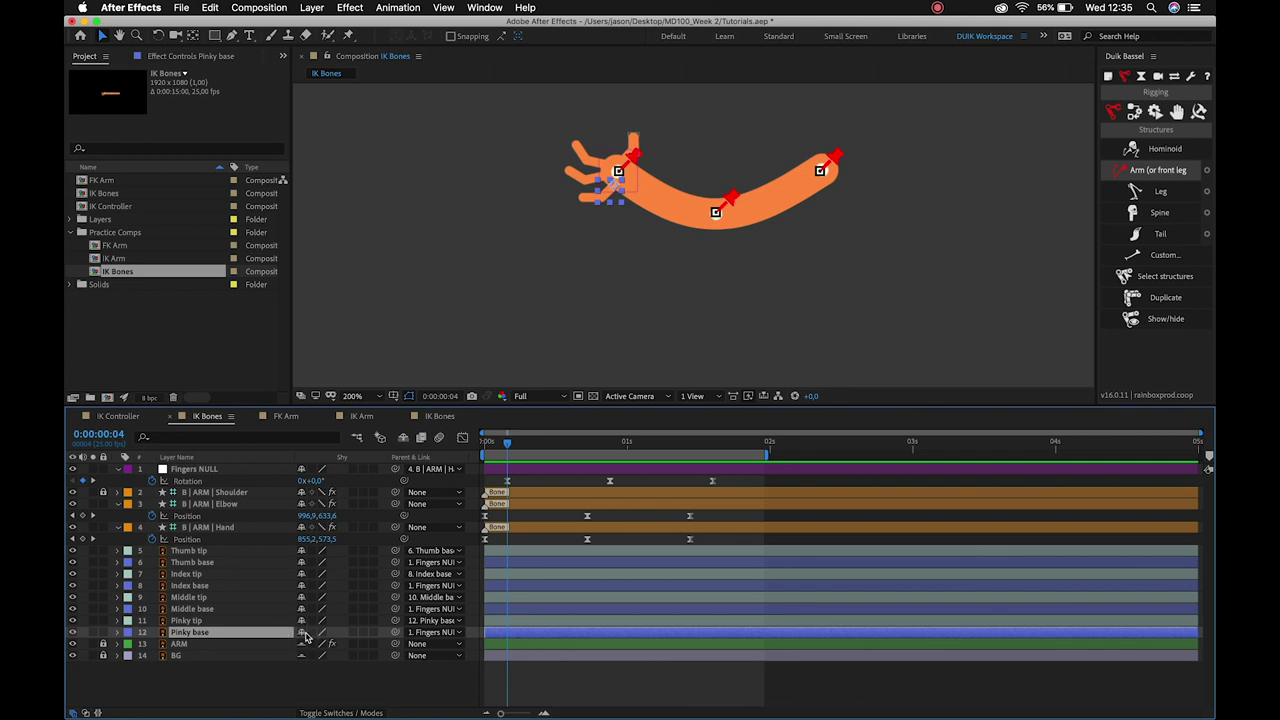
{"action": "left_click", "coordinate": [403, 438]}
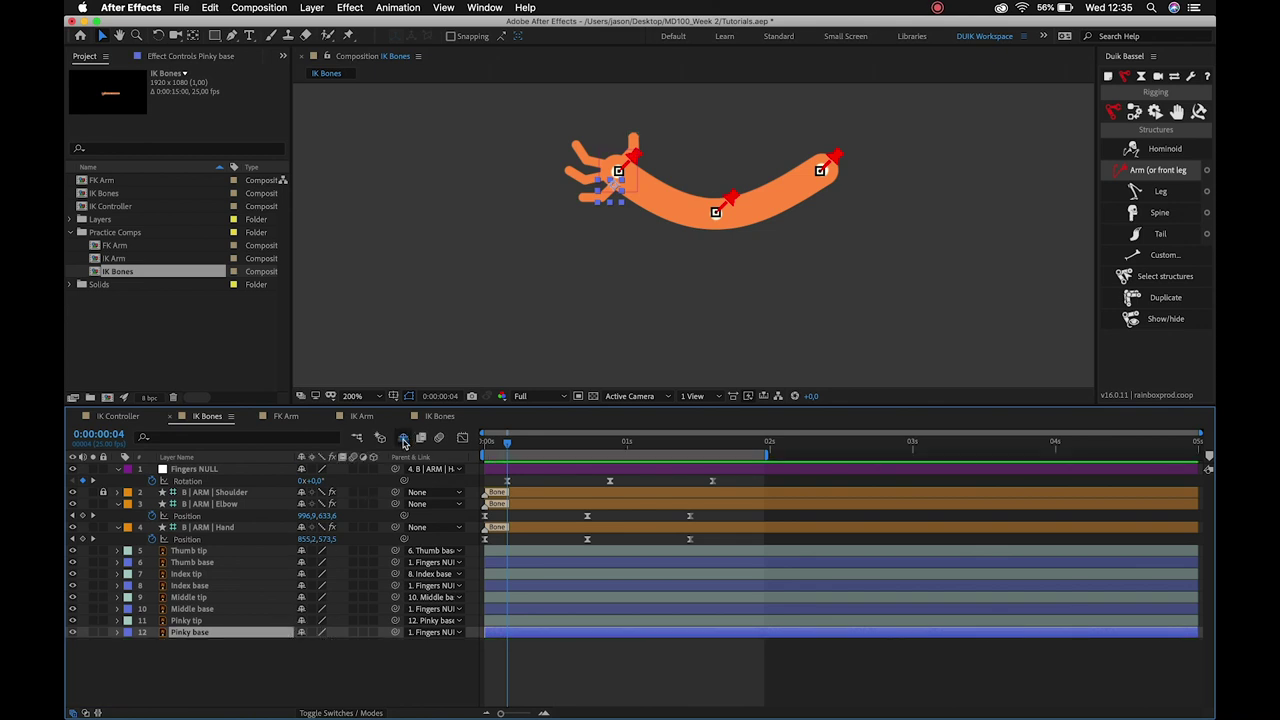
{"action": "left_click", "coordinate": [335, 671]}
{"action": "left_click", "coordinate": [240, 634]}
{"action": "left_click", "coordinate": [206, 609], "text": "super"}
{"action": "left_click", "coordinate": [205, 586], "text": "super"}
{"action": "left_click", "coordinate": [210, 563], "text": "super"}
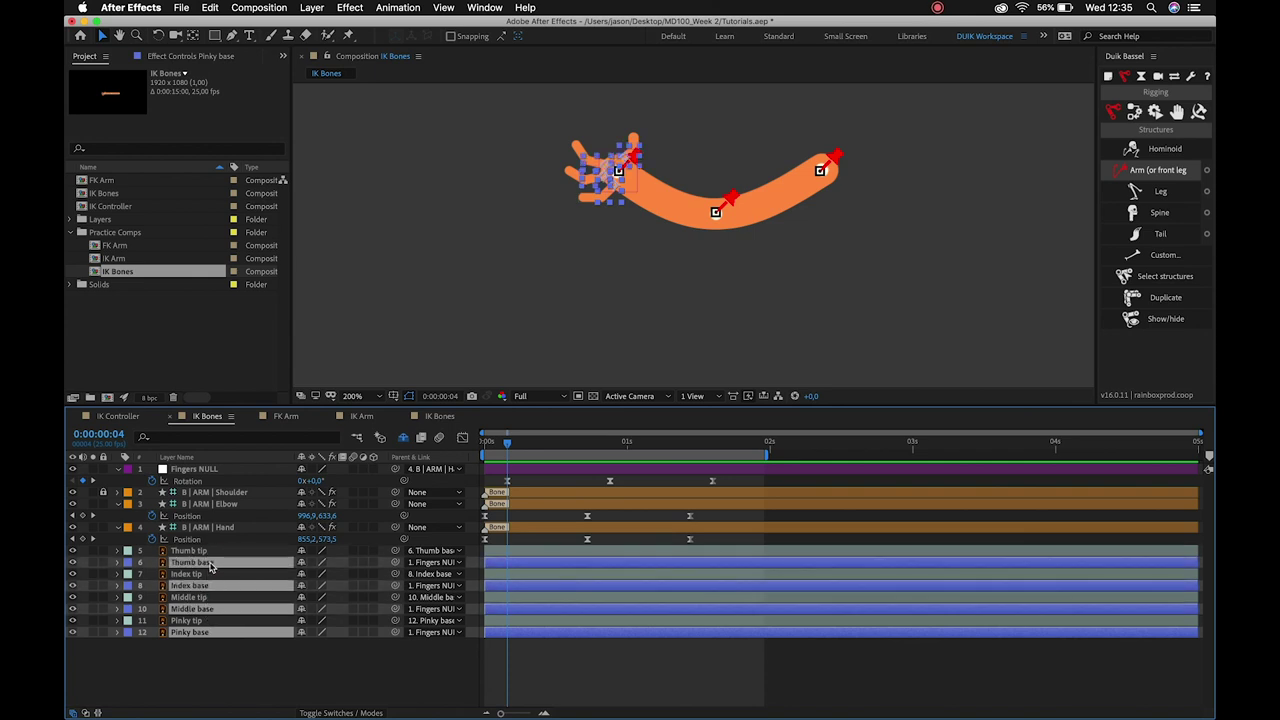
Keyframe the finger base rotations at frame 22: all 25°, thumb -48°, index 11°.
{"action": "key", "text": "r"}
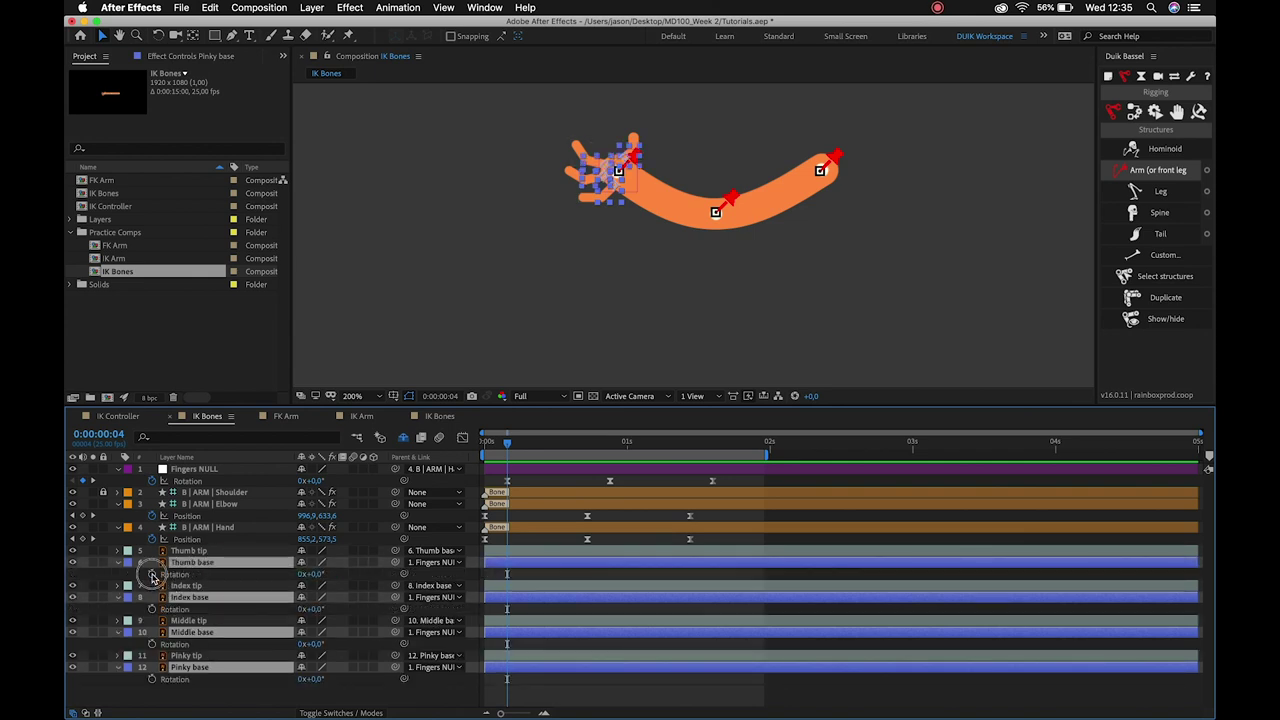
{"action": "left_click", "coordinate": [152, 575]}
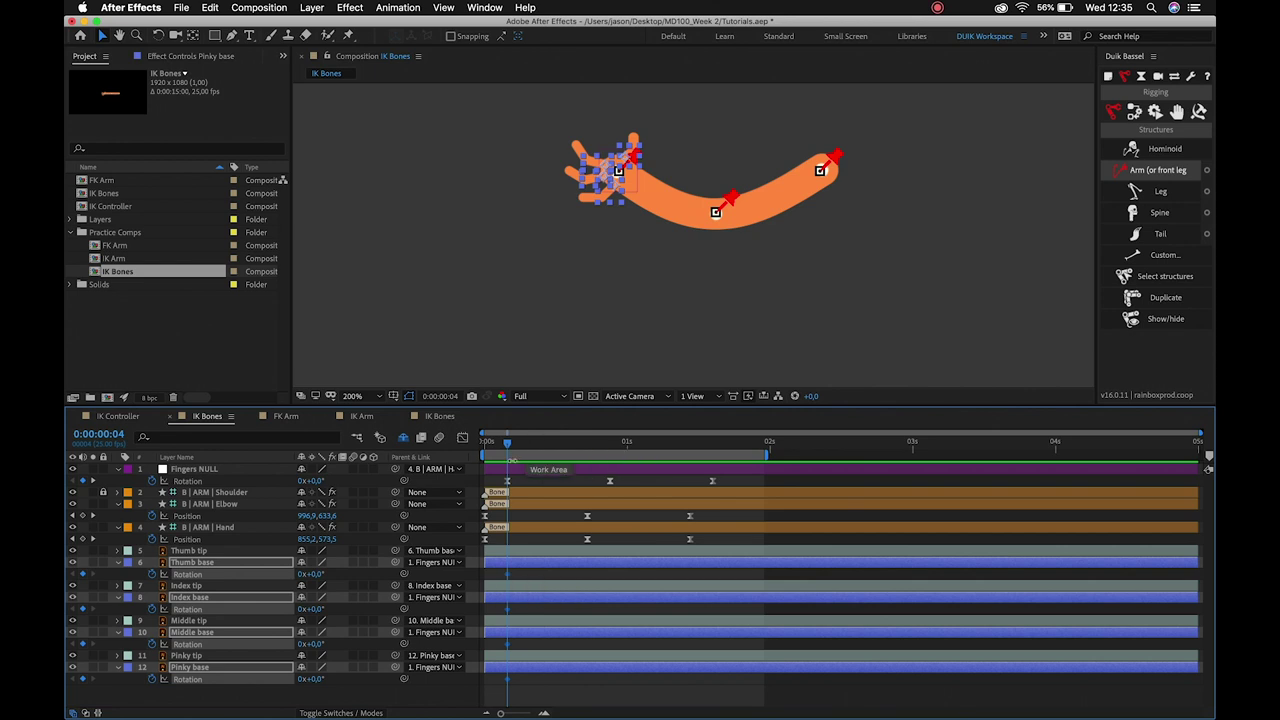
{"action": "left_click_drag", "start_coordinate": [508, 443], "coordinate": [610, 459]}
{"action": "left_click_drag", "start_coordinate": [313, 574], "coordinate": [335, 574]}
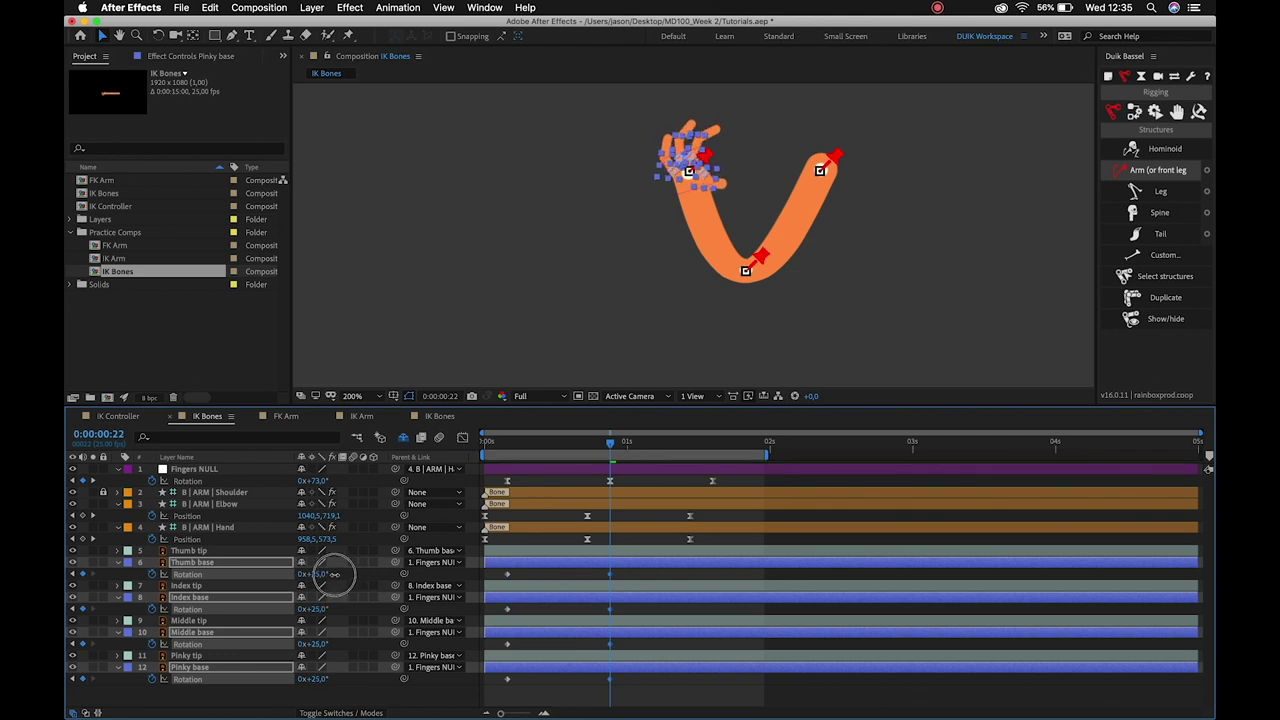
{"action": "left_click", "coordinate": [338, 690]}
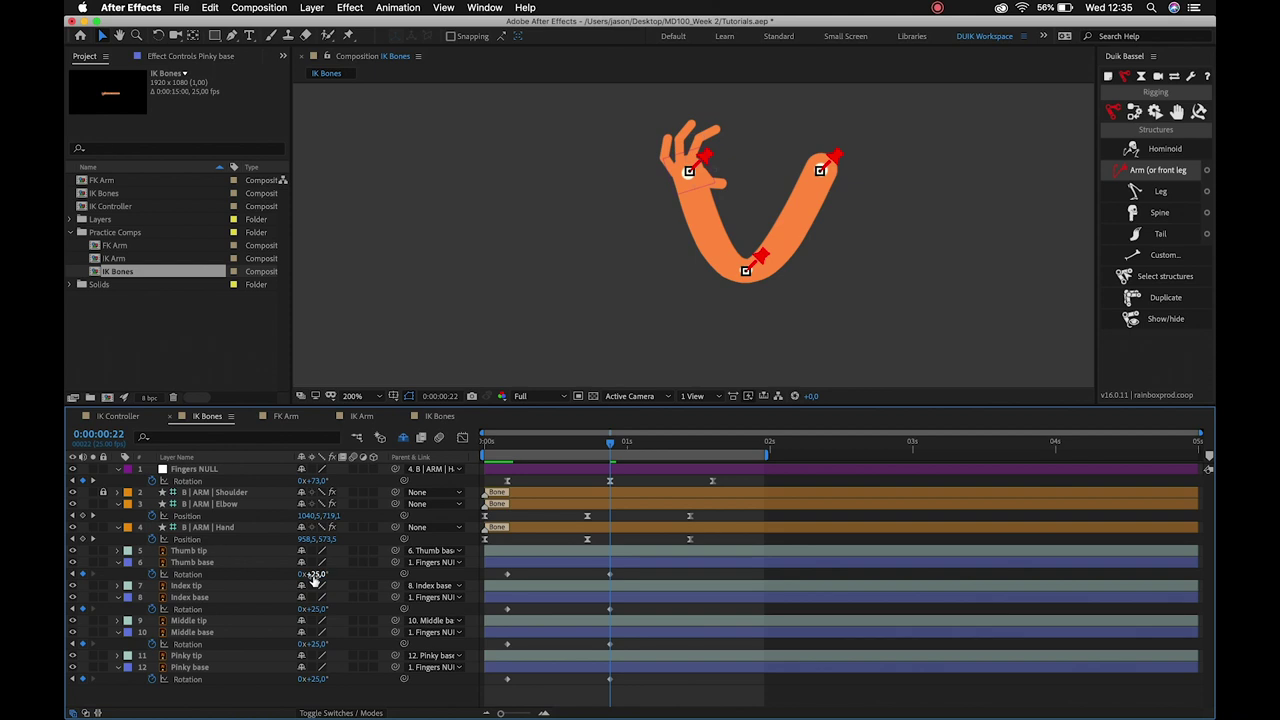
{"action": "left_click_drag", "start_coordinate": [313, 578], "coordinate": [261, 580]}
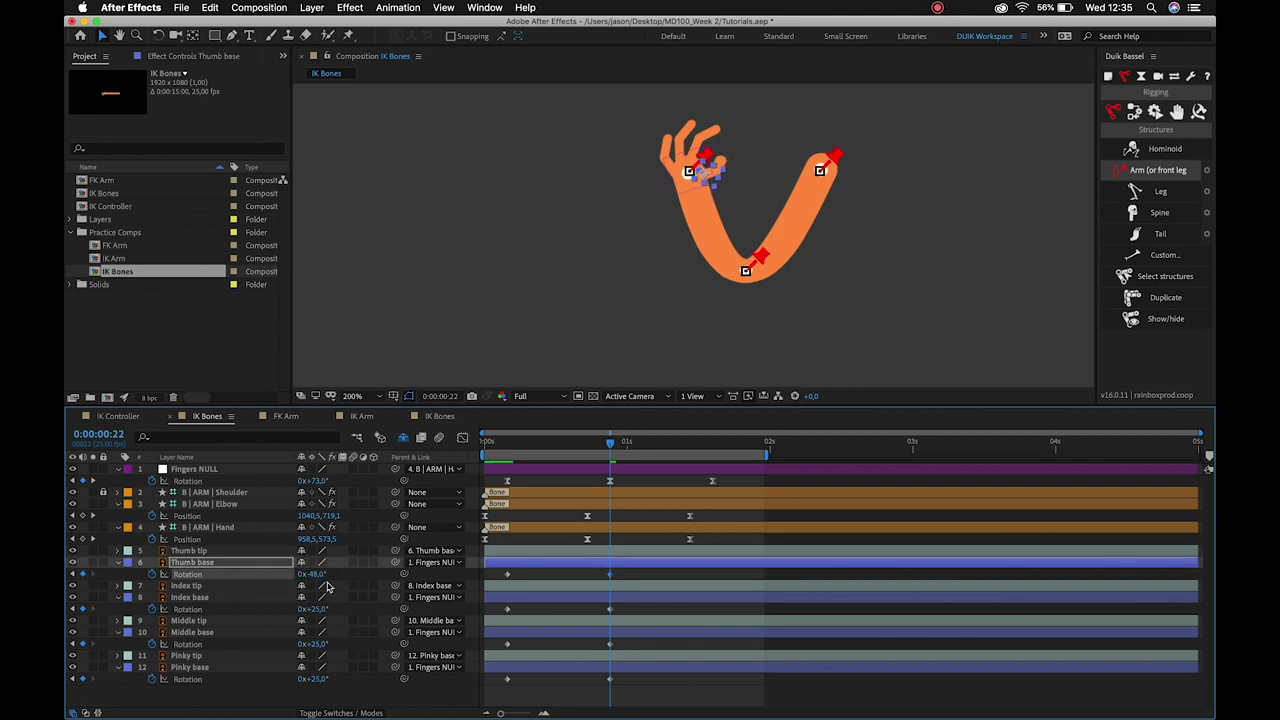
{"action": "mouse_move", "coordinate": [316, 610]}
{"action": "left_mouse_down"}
{"action": "mouse_move", "coordinate": [300, 610]}
{"action": "mouse_move", "coordinate": [306, 679]}
{"action": "left_mouse_up"}
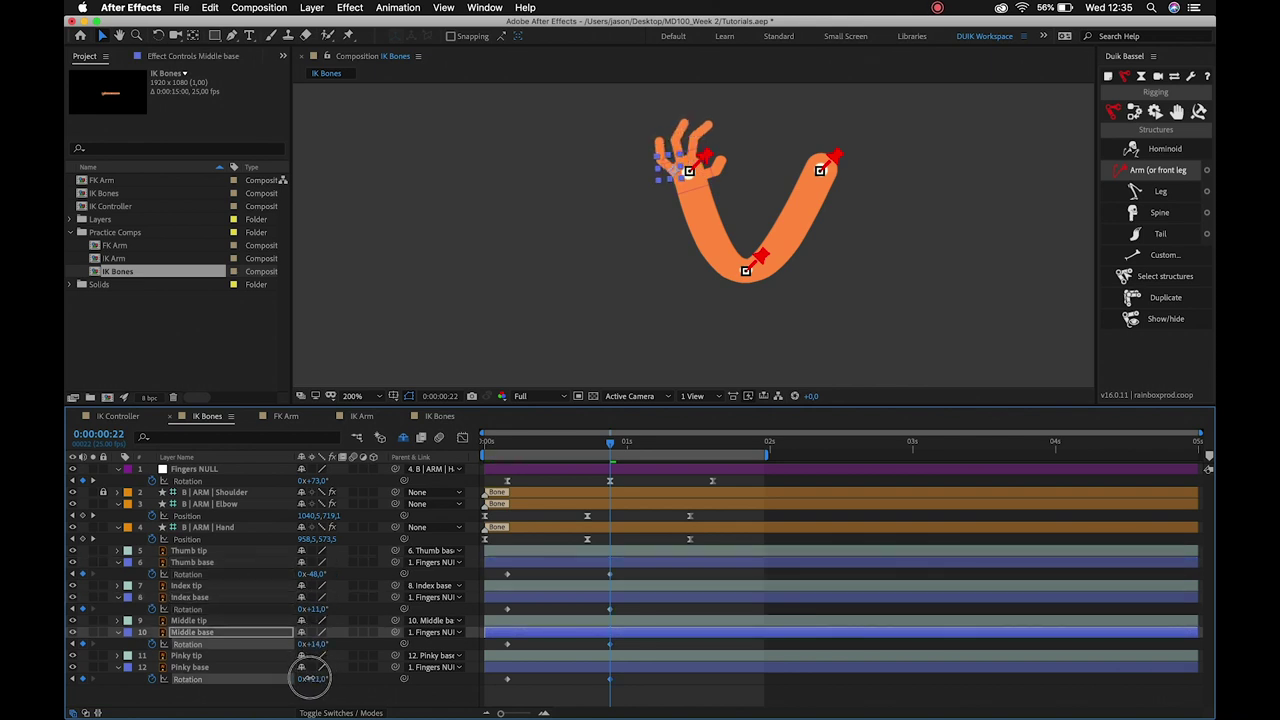
Set the thumb base's frame-4 angle, then index 25° and middle 19° at frame 22.
{"action": "mouse_move", "coordinate": [523, 443]}
{"action": "left_mouse_down"}
{"action": "mouse_move", "coordinate": [510, 443]}
{"action": "mouse_move", "coordinate": [610, 470]}
{"action": "mouse_move", "coordinate": [508, 463]}
{"action": "left_mouse_up"}
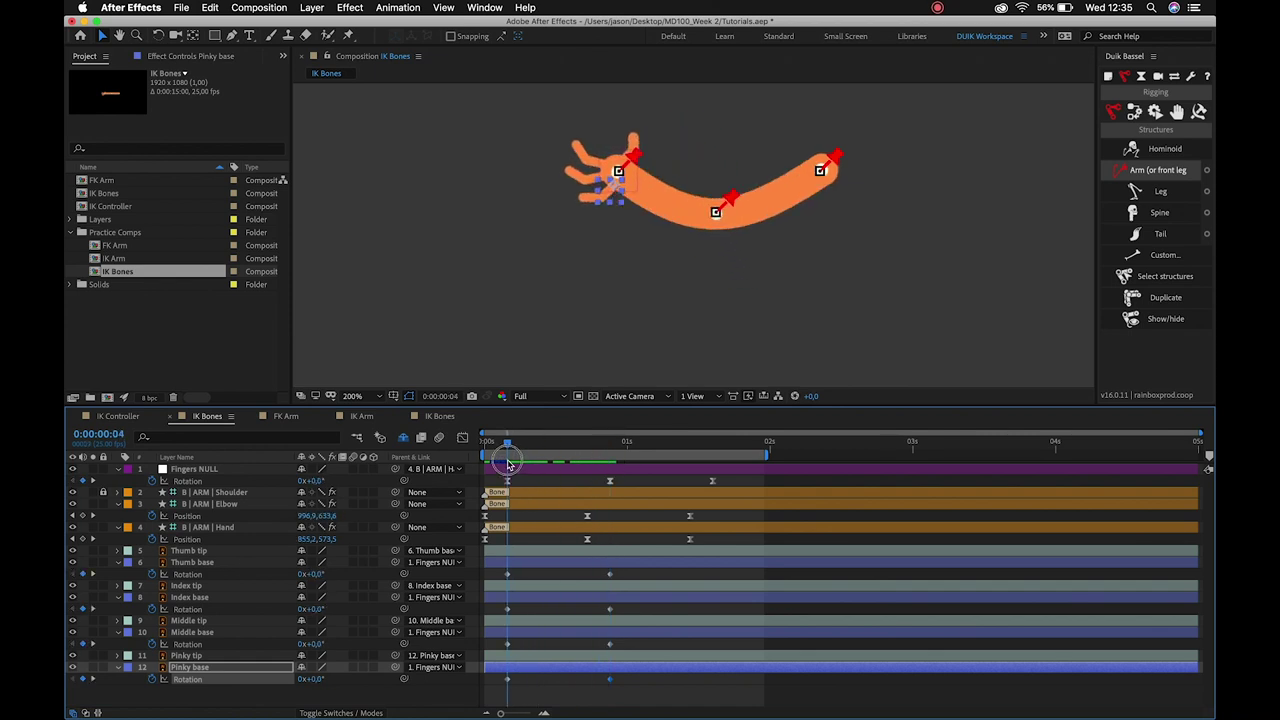
{"action": "mouse_move", "coordinate": [326, 575]}
{"action": "left_mouse_down"}
{"action": "mouse_move", "coordinate": [313, 574]}
{"action": "mouse_move", "coordinate": [329, 598]}
{"action": "mouse_move", "coordinate": [314, 612]}
{"action": "mouse_move", "coordinate": [314, 686]}
{"action": "left_mouse_up"}
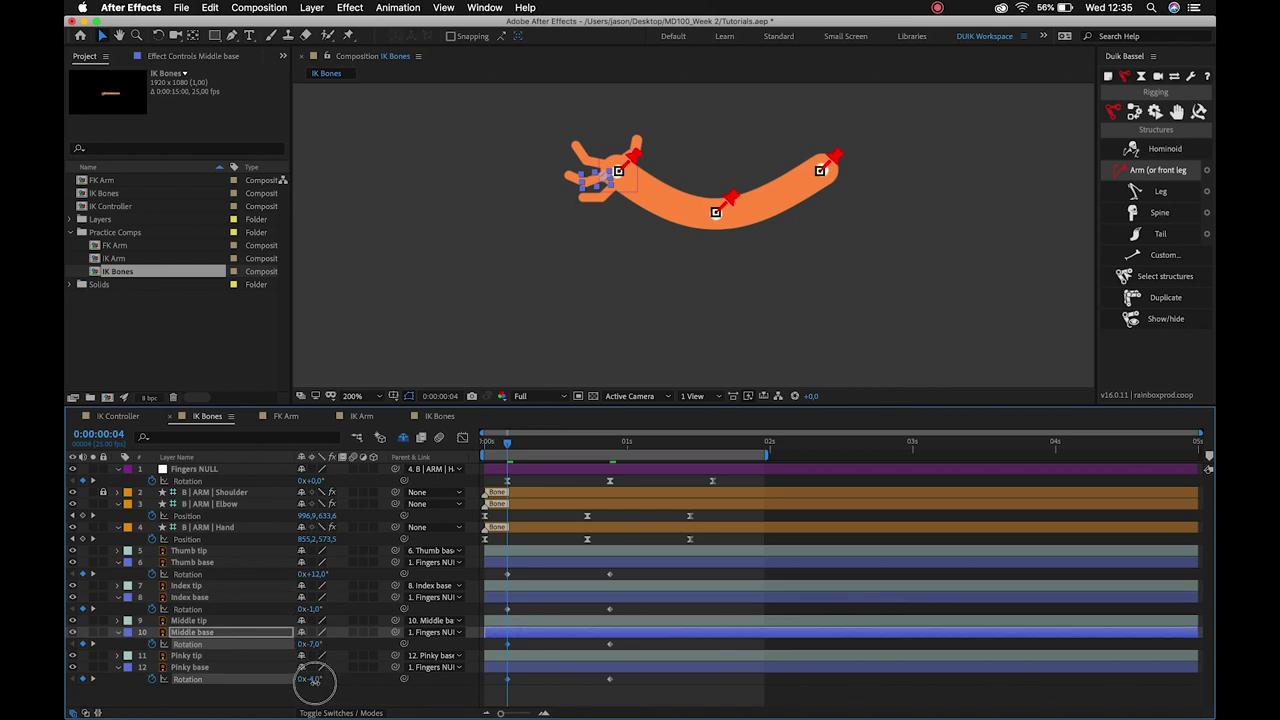
{"action": "left_click_drag", "start_coordinate": [507, 446], "coordinate": [614, 490]}
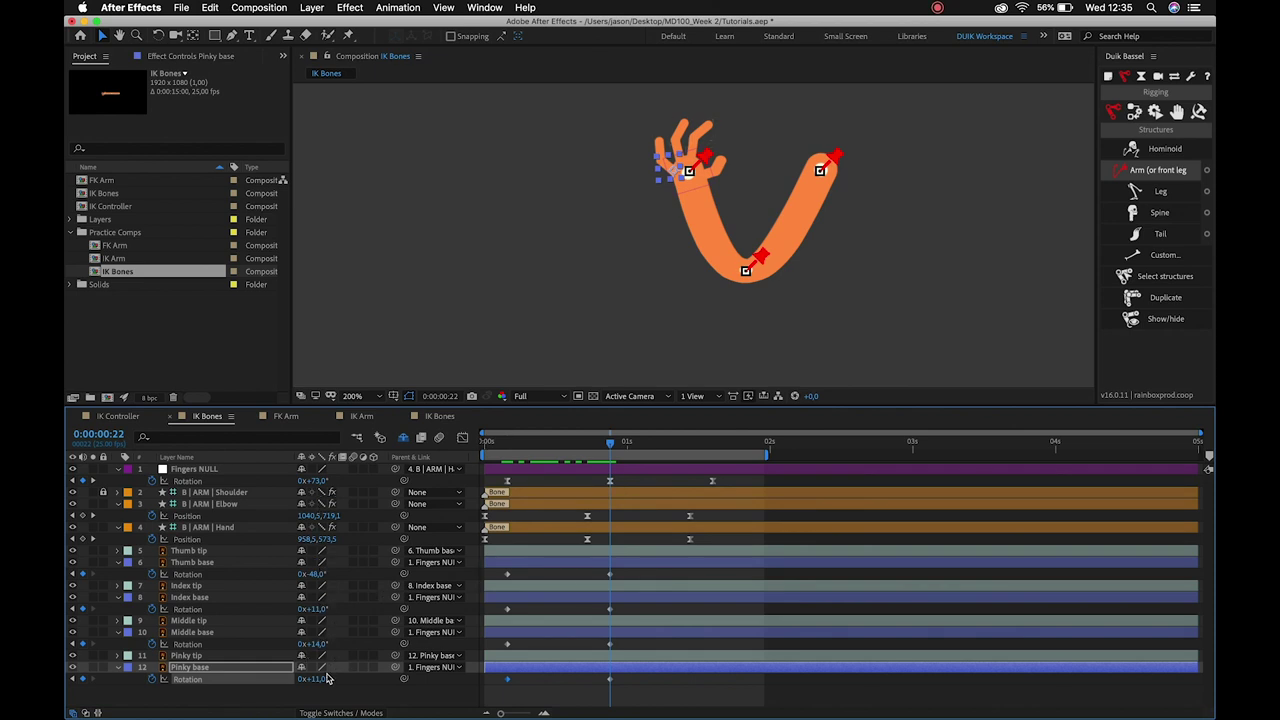
{"action": "left_click", "coordinate": [238, 597]}
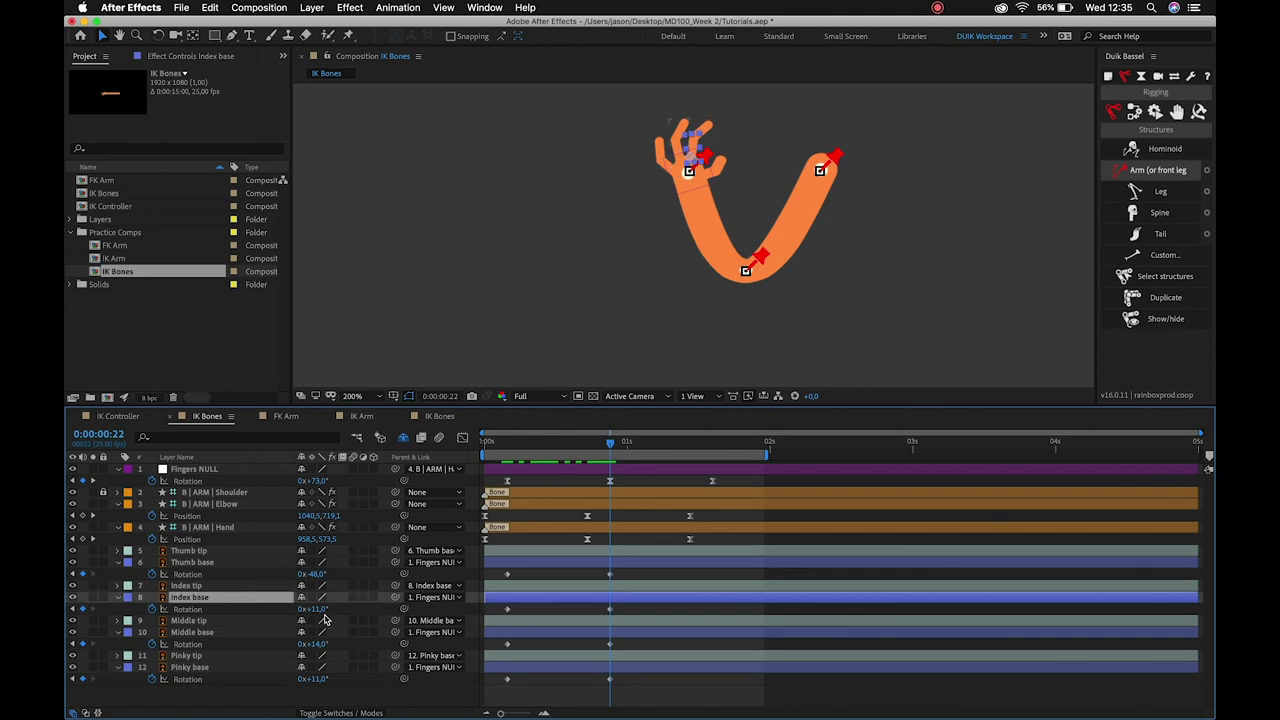
{"action": "left_click_drag", "start_coordinate": [320, 609], "coordinate": [328, 607]}
{"action": "key", "text": "Return"}
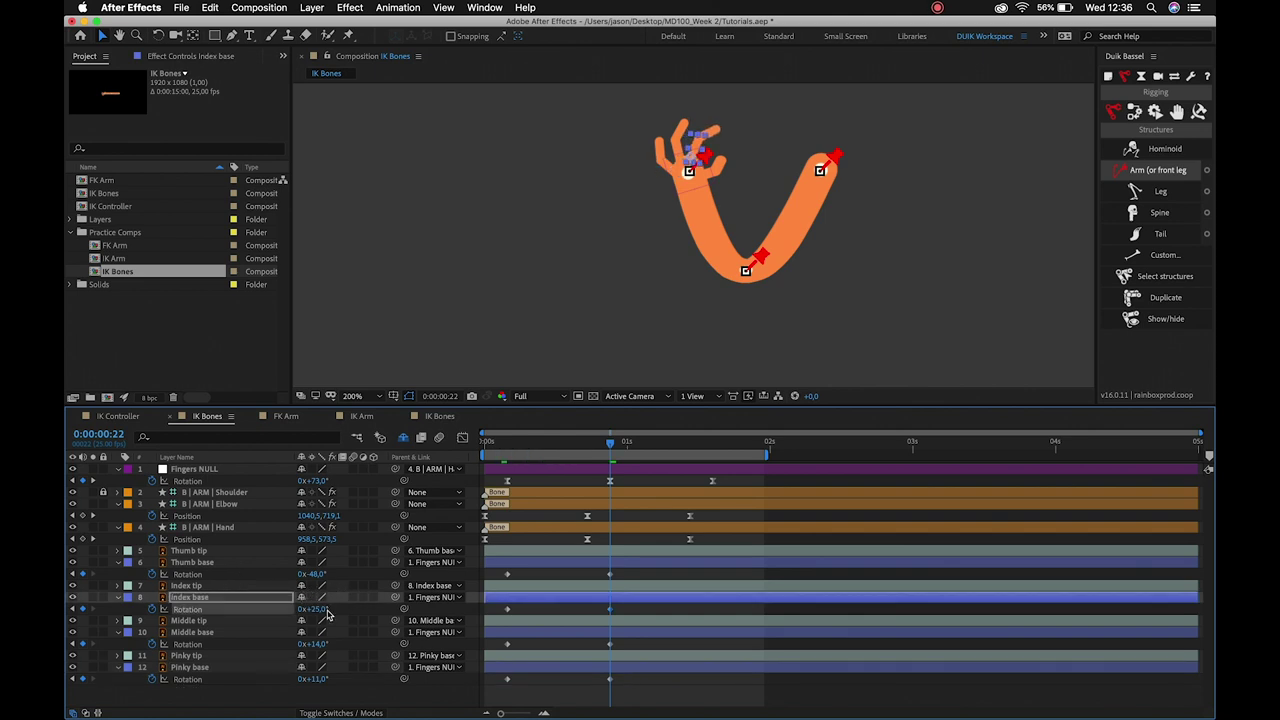
{"action": "left_click_drag", "start_coordinate": [314, 644], "coordinate": [322, 643]}
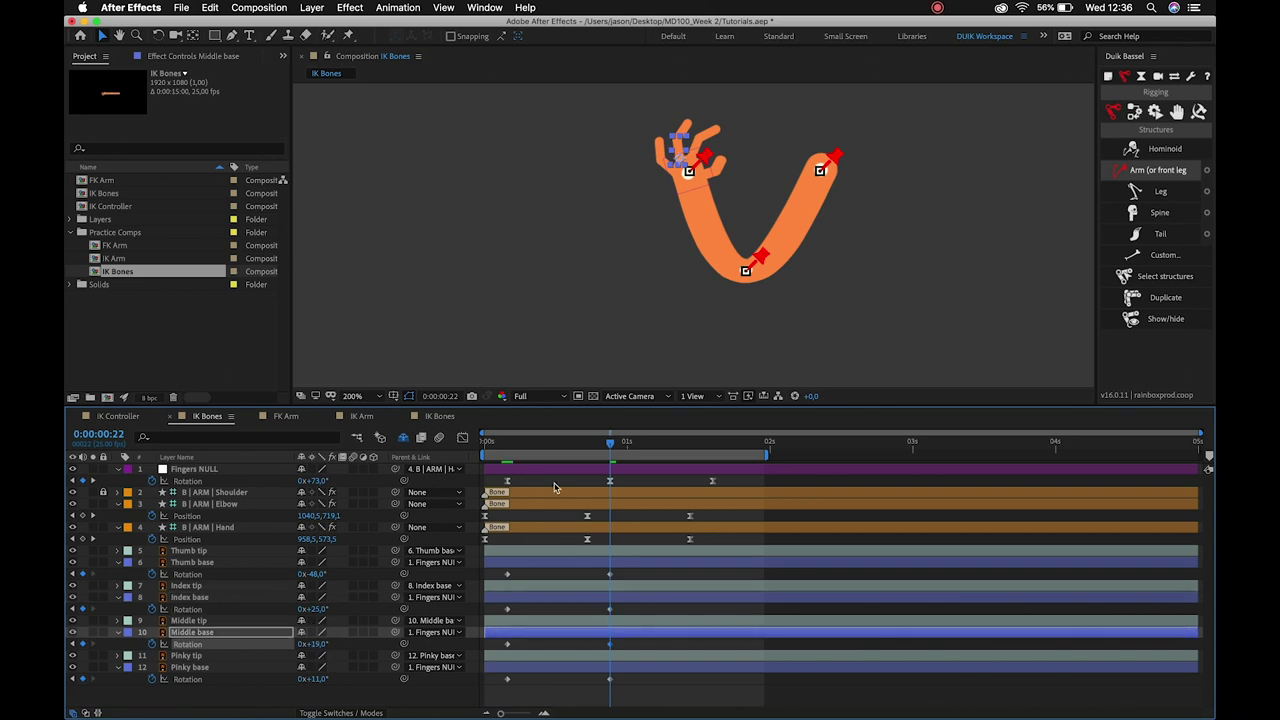
Copy each finger base's starting keyframe to 1:15 (12°, -1°, -7°, -8°).
{"action": "left_click_drag", "start_coordinate": [611, 444], "coordinate": [712, 485]}
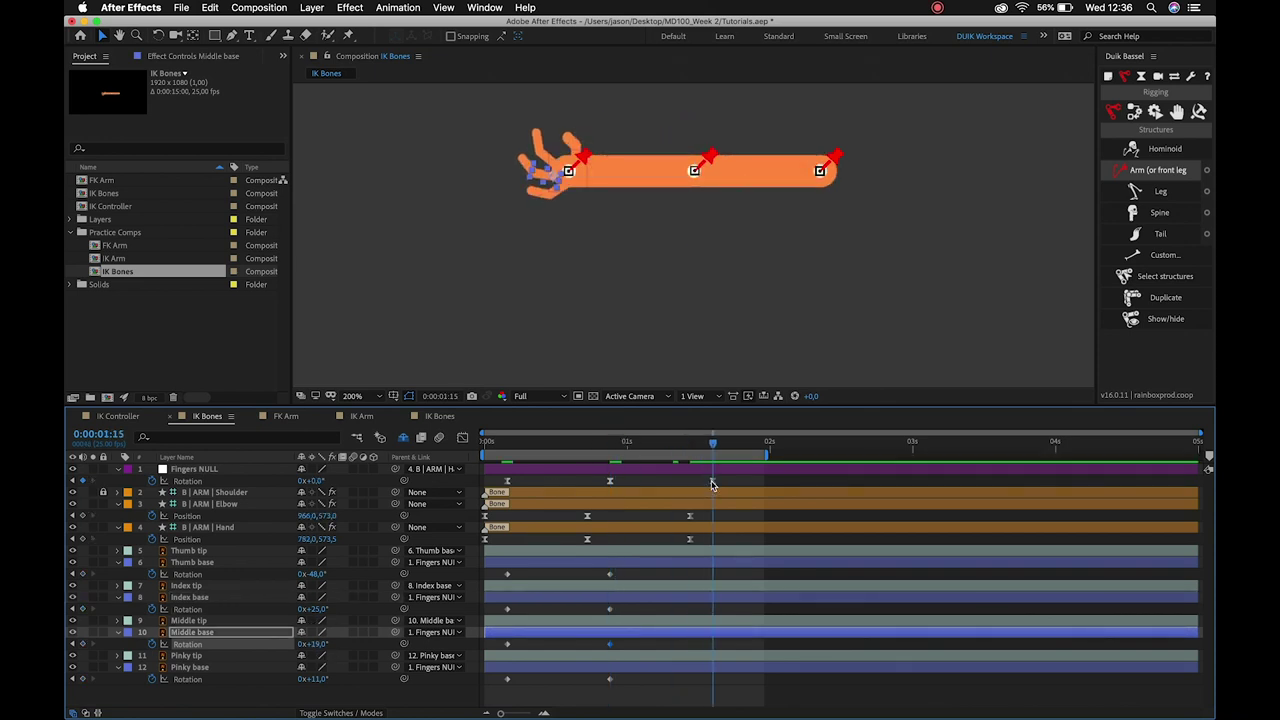
{"action": "left_click", "coordinate": [507, 575]}
{"action": "key", "text": "ctrl+c"}
{"action": "key", "text": "ctrl+v"}
{"action": "left_click", "coordinate": [508, 611]}
{"action": "key", "text": "ctrl+c"}
{"action": "key", "text": "ctrl+v"}
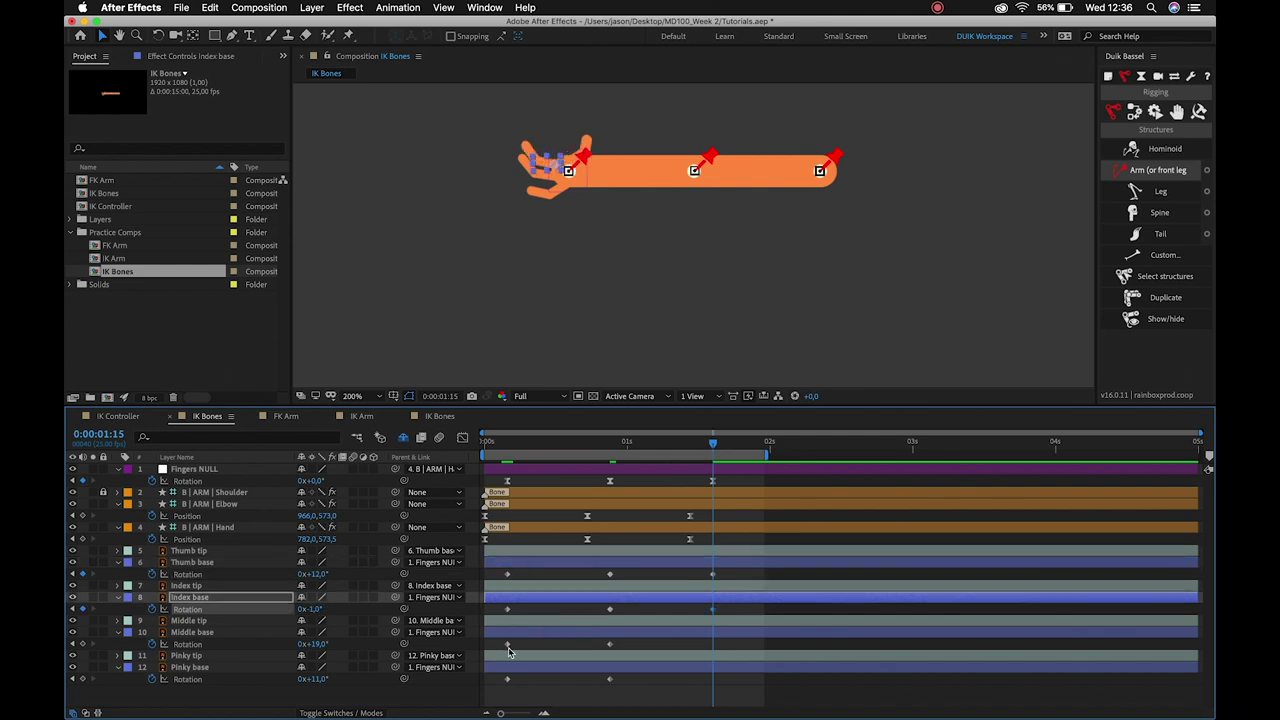
{"action": "left_click", "coordinate": [507, 644]}
{"action": "key", "text": "ctrl+c"}
{"action": "key", "text": "ctrl+v"}
{"action": "left_click", "coordinate": [507, 680]}
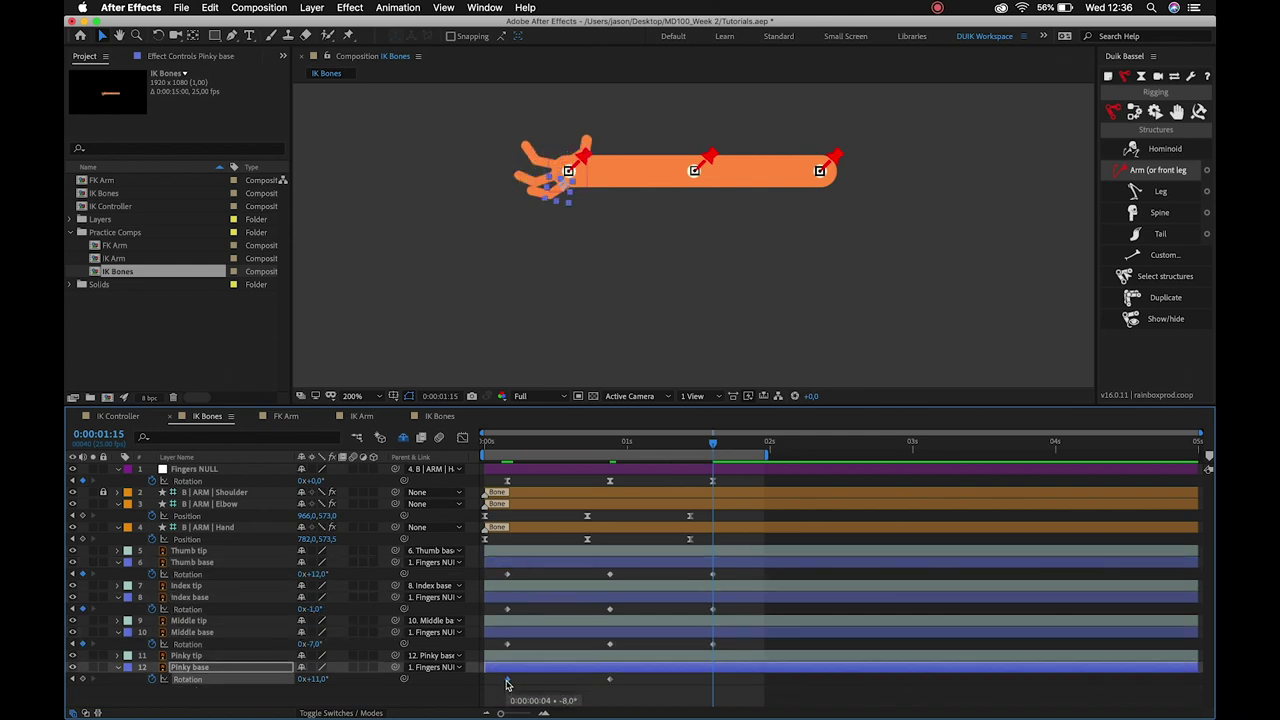
{"action": "key", "text": "ctrl+c"}
{"action": "key", "text": "ctrl+v"}
{"action": "left_click", "coordinate": [224, 659]}
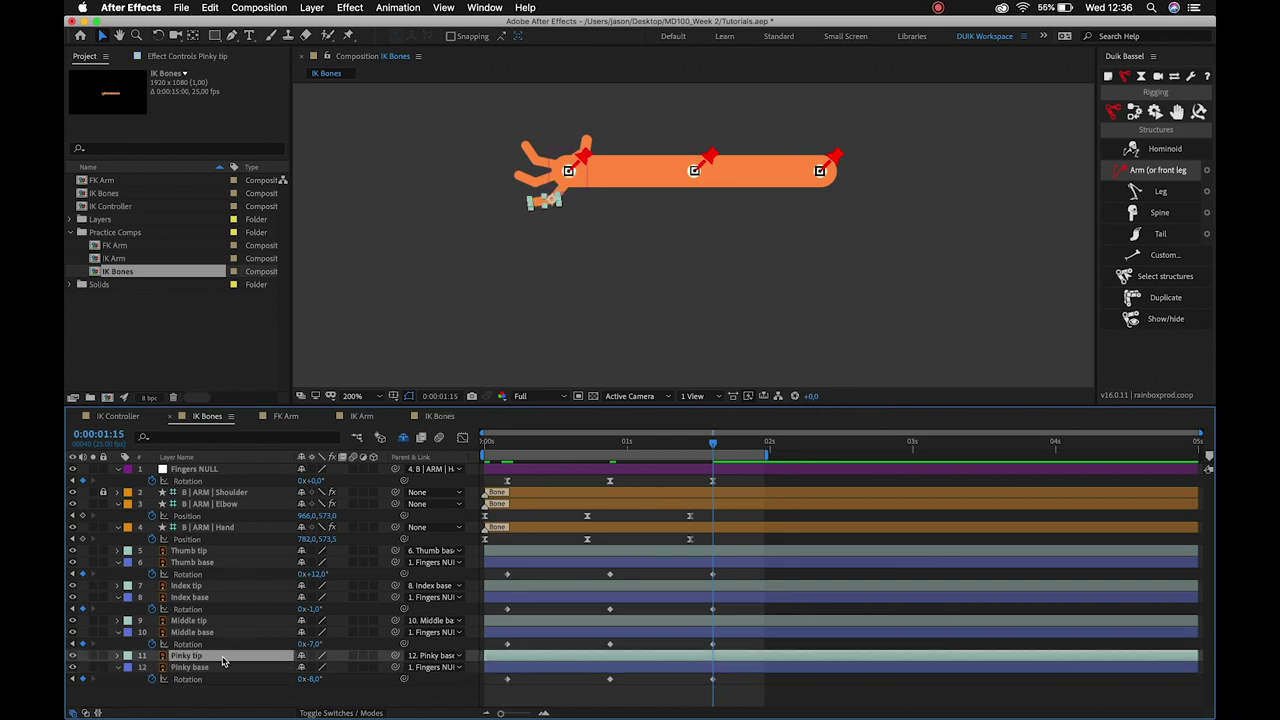
Start Rotation keyframes on the four finger tip layers at frame 4.
{"action": "left_click", "coordinate": [207, 621], "text": "ctrl"}
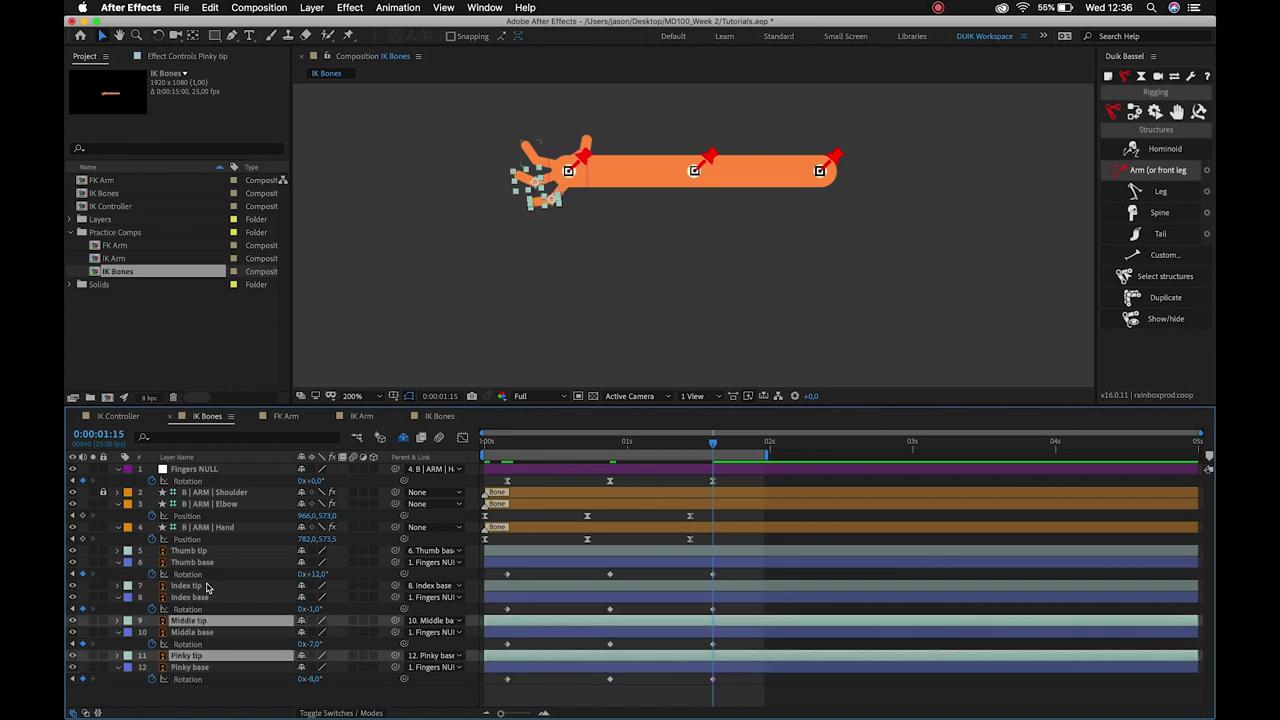
{"action": "left_click", "coordinate": [207, 586], "text": "ctrl"}
{"action": "left_click", "coordinate": [210, 551], "text": "ctrl"}
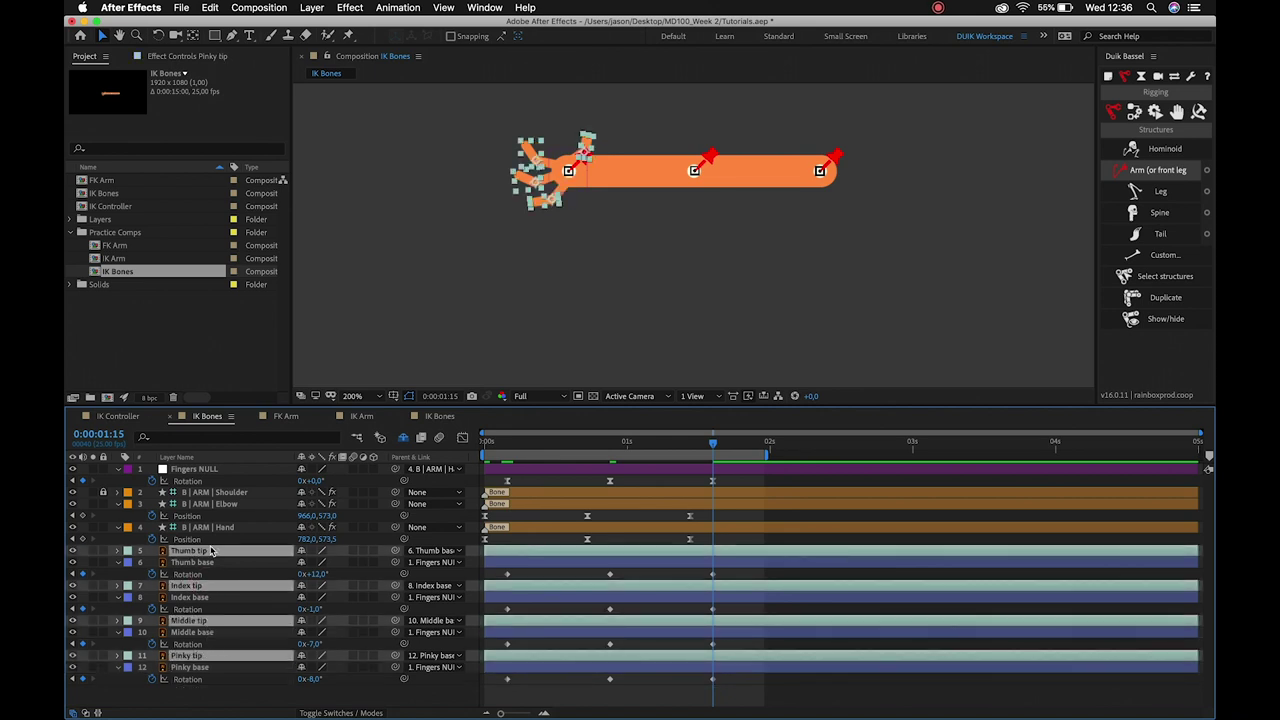
{"action": "key", "text": "r"}
{"action": "left_click_drag", "start_coordinate": [527, 443], "coordinate": [507, 446]}
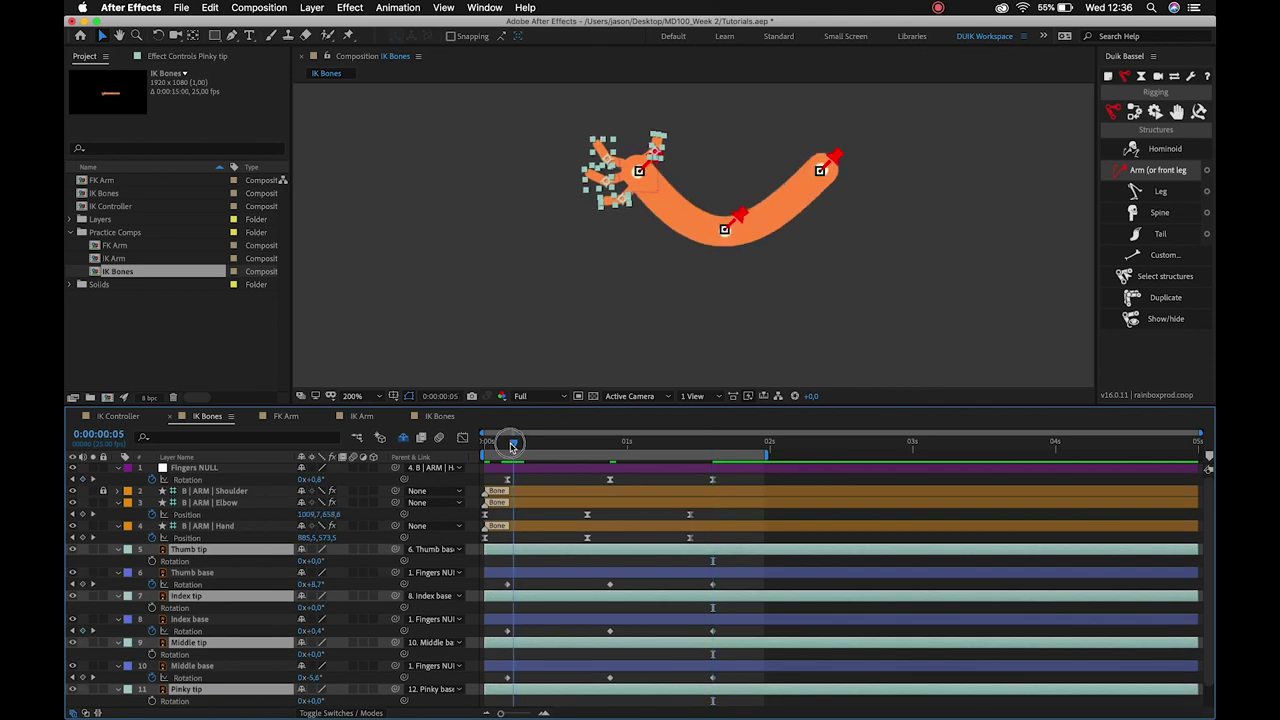
{"action": "left_click", "coordinate": [155, 563]}
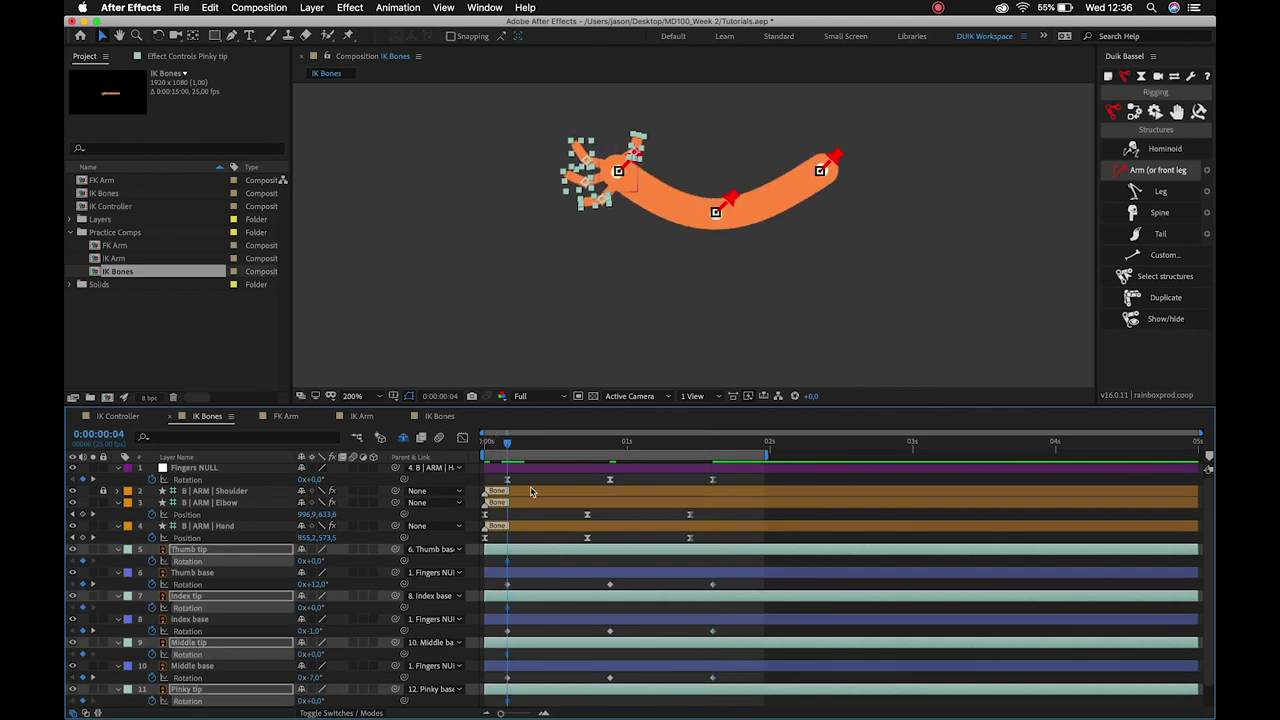
Curl the tips at frame 22: thumb -2°, index about 40°, middle about 23°, pinky slightly.
{"action": "left_click_drag", "start_coordinate": [610, 441], "coordinate": [613, 447]}
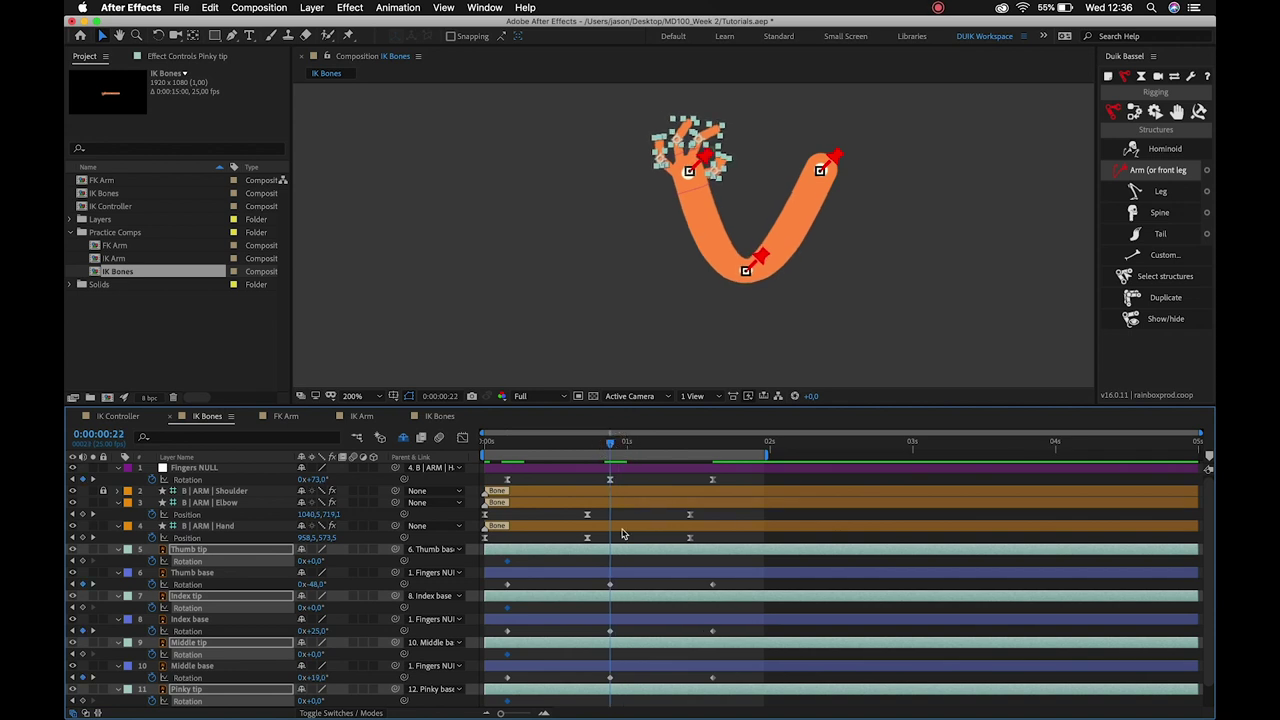
{"action": "left_click", "coordinate": [617, 563]}
{"action": "left_click_drag", "start_coordinate": [314, 561], "coordinate": [313, 561]}
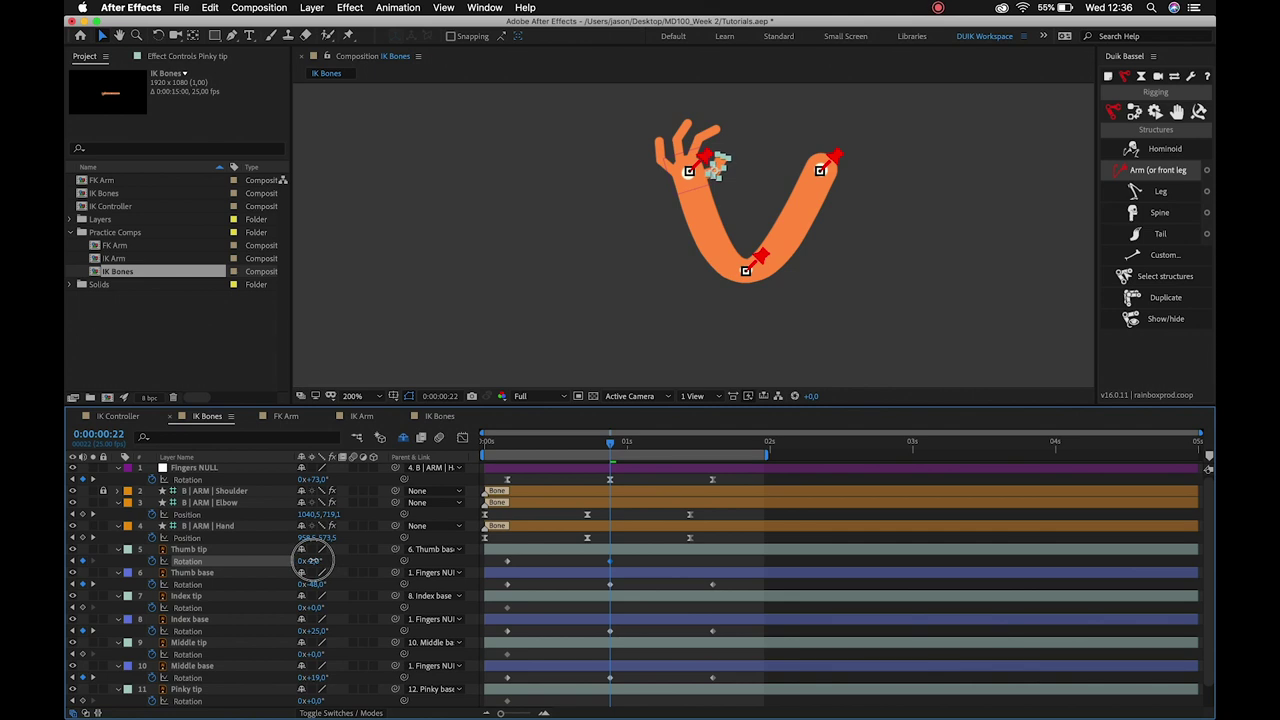
{"action": "left_click_drag", "start_coordinate": [314, 607], "coordinate": [346, 608]}
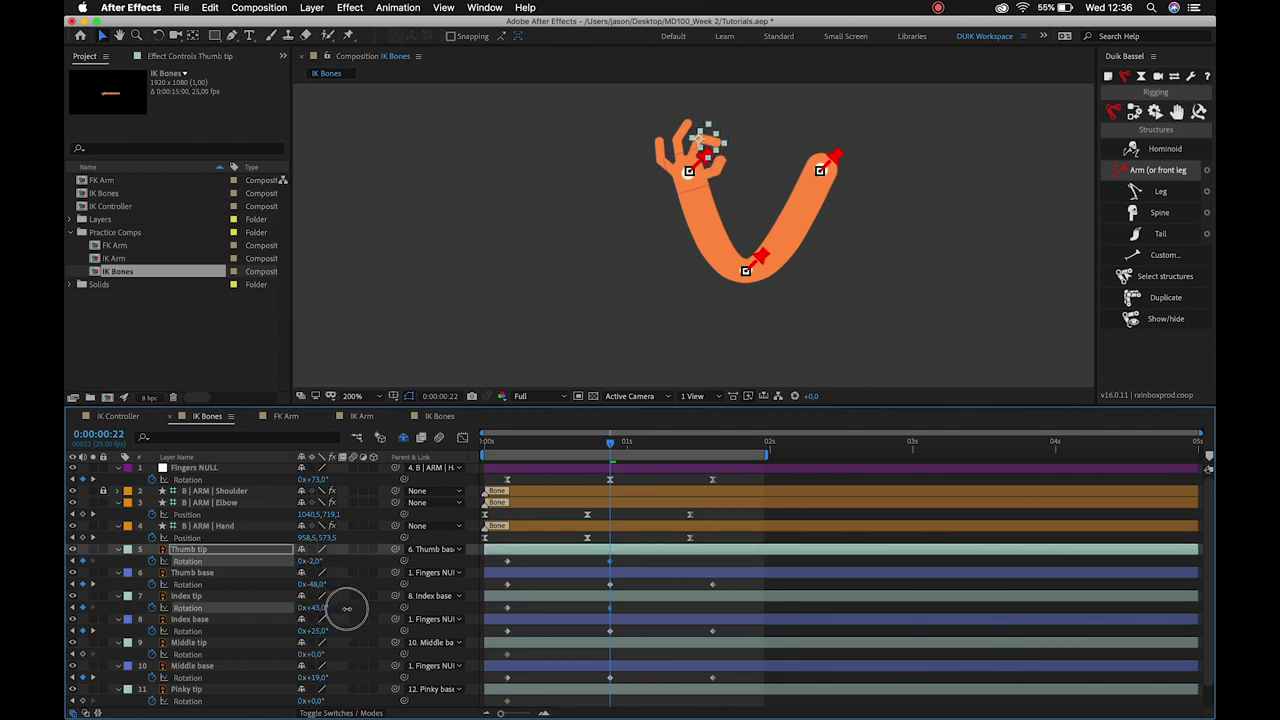
{"action": "left_click_drag", "start_coordinate": [316, 654], "coordinate": [336, 654]}
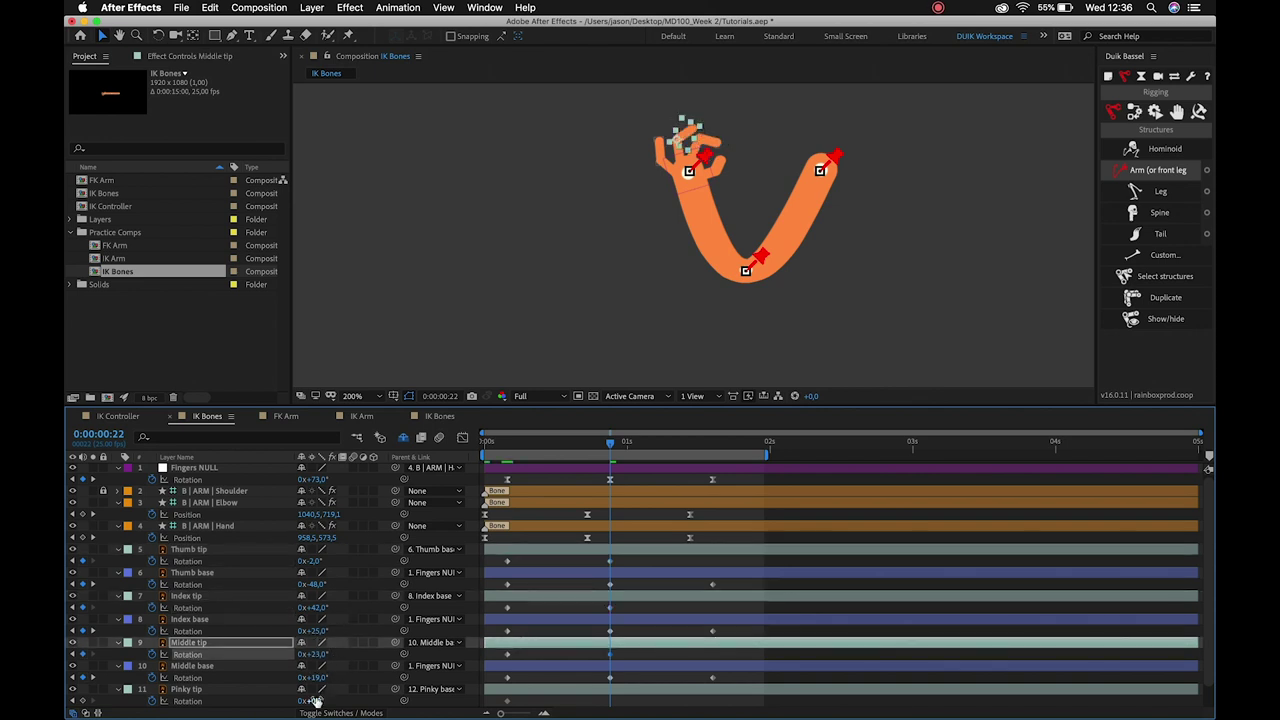
{"action": "left_click_drag", "start_coordinate": [314, 700], "coordinate": [333, 700]}
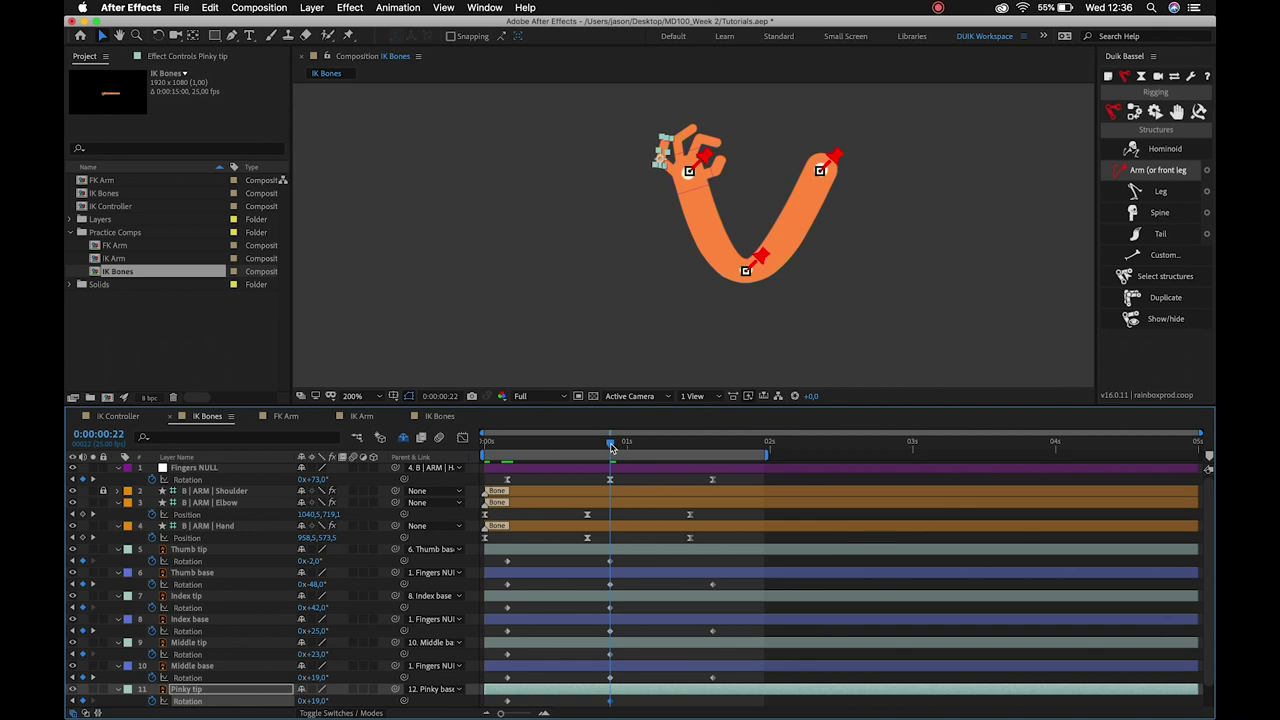
Return every finger tip to 0° rotation at 1:15 and select all finger rotation keyframes.
{"action": "left_click_drag", "start_coordinate": [611, 447], "coordinate": [714, 472]}
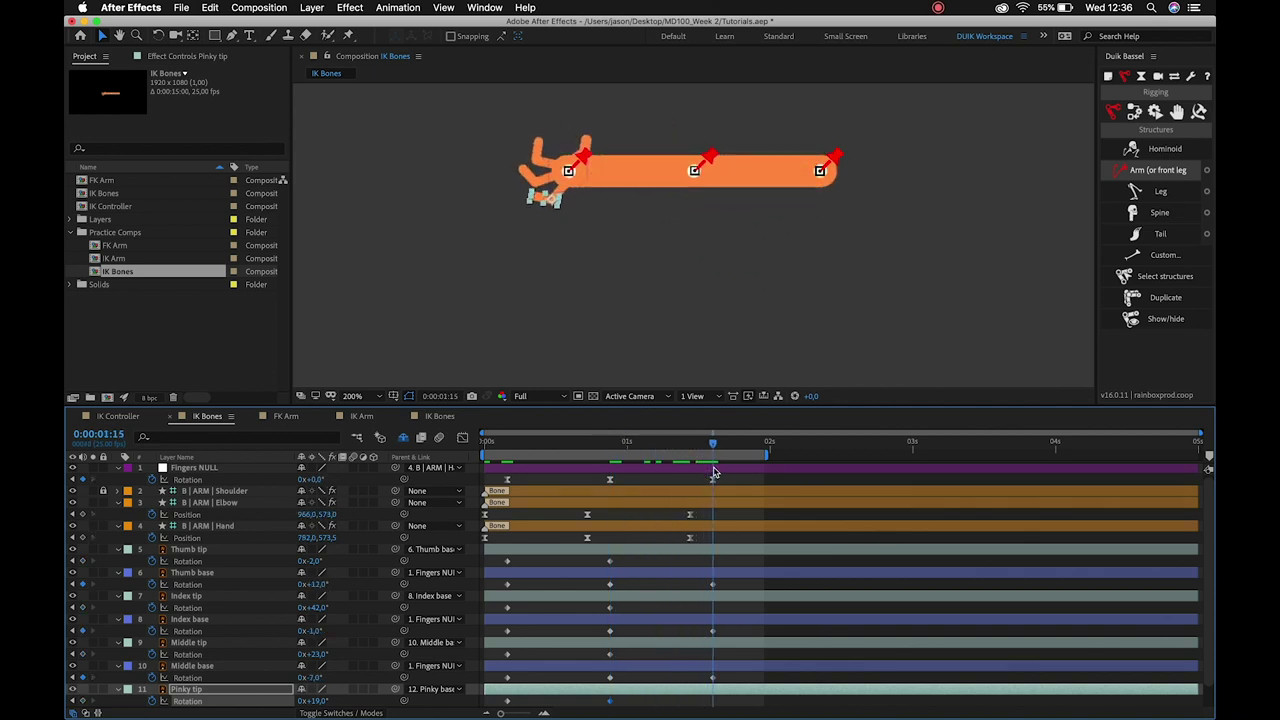
{"action": "scroll", "coordinate": [643, 559], "scroll_direction": "down", "scroll_amount": 1}
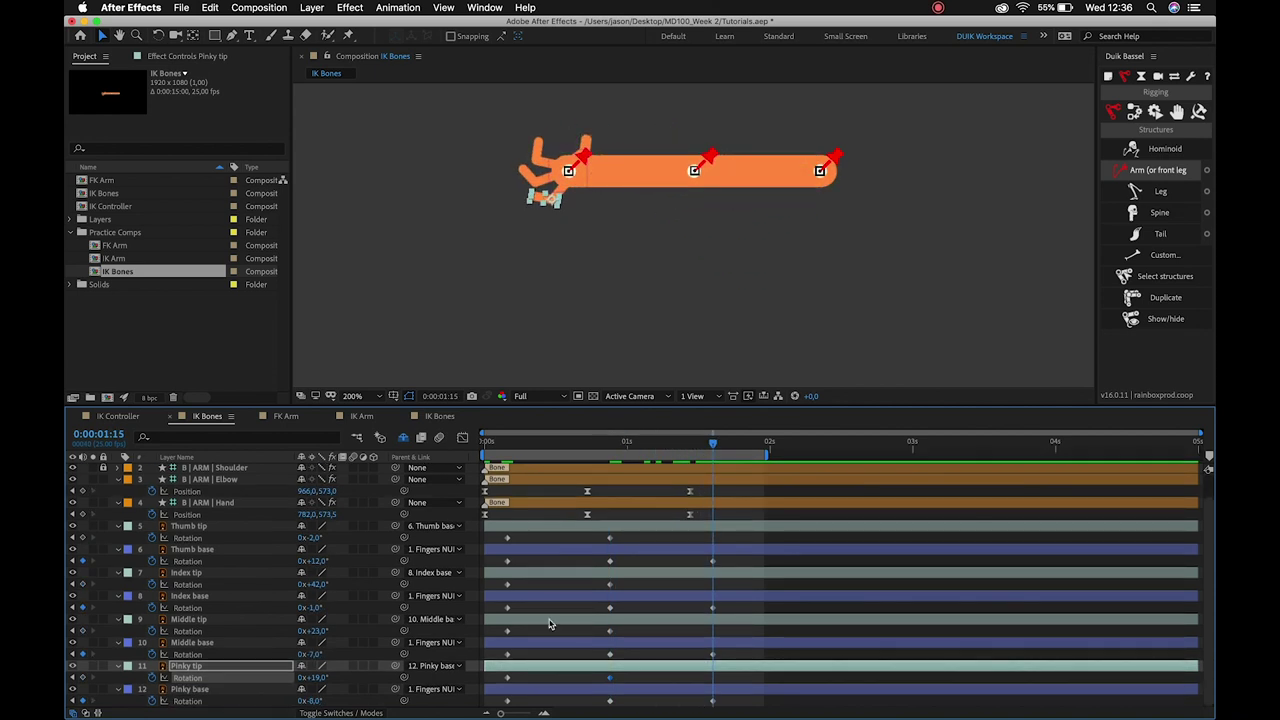
{"action": "key", "text": "ctrl+v"}
{"action": "left_click", "coordinate": [507, 631]}
{"action": "key", "text": "ctrl+c"}
{"action": "key", "text": "ctrl+v"}
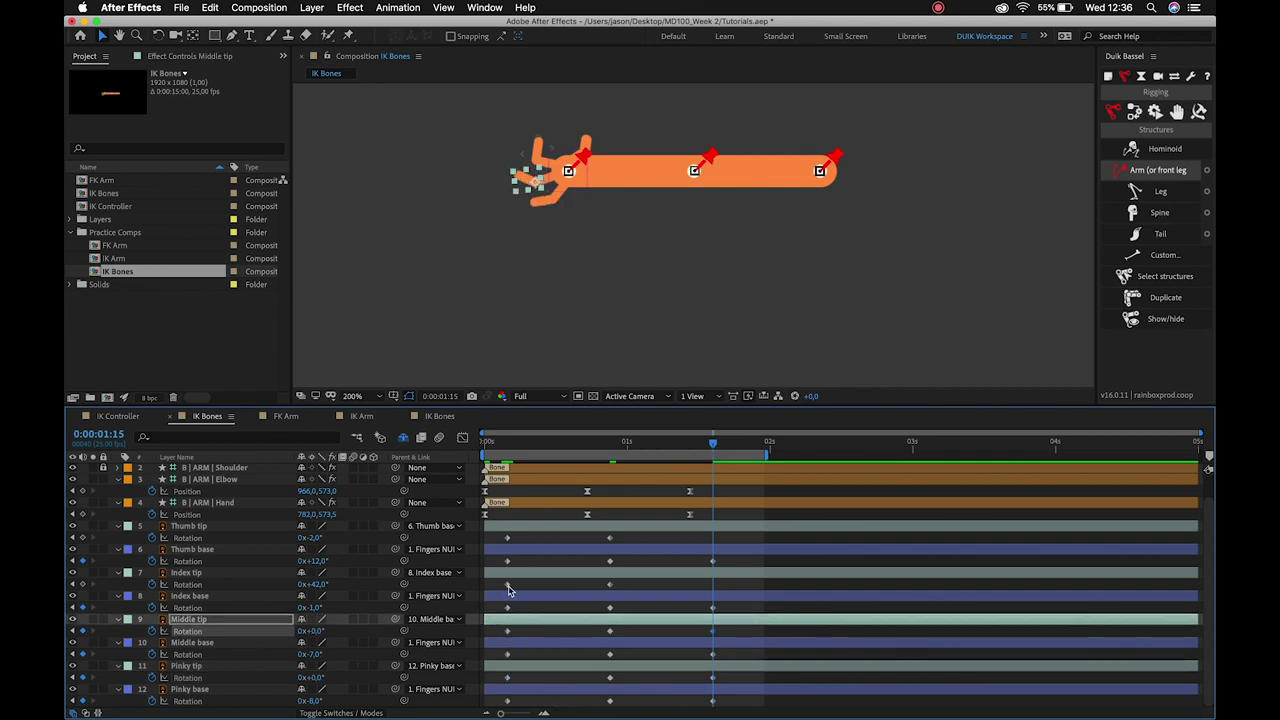
{"action": "left_click", "coordinate": [507, 584]}
{"action": "key", "text": "ctrl+v"}
{"action": "left_click", "coordinate": [507, 538]}
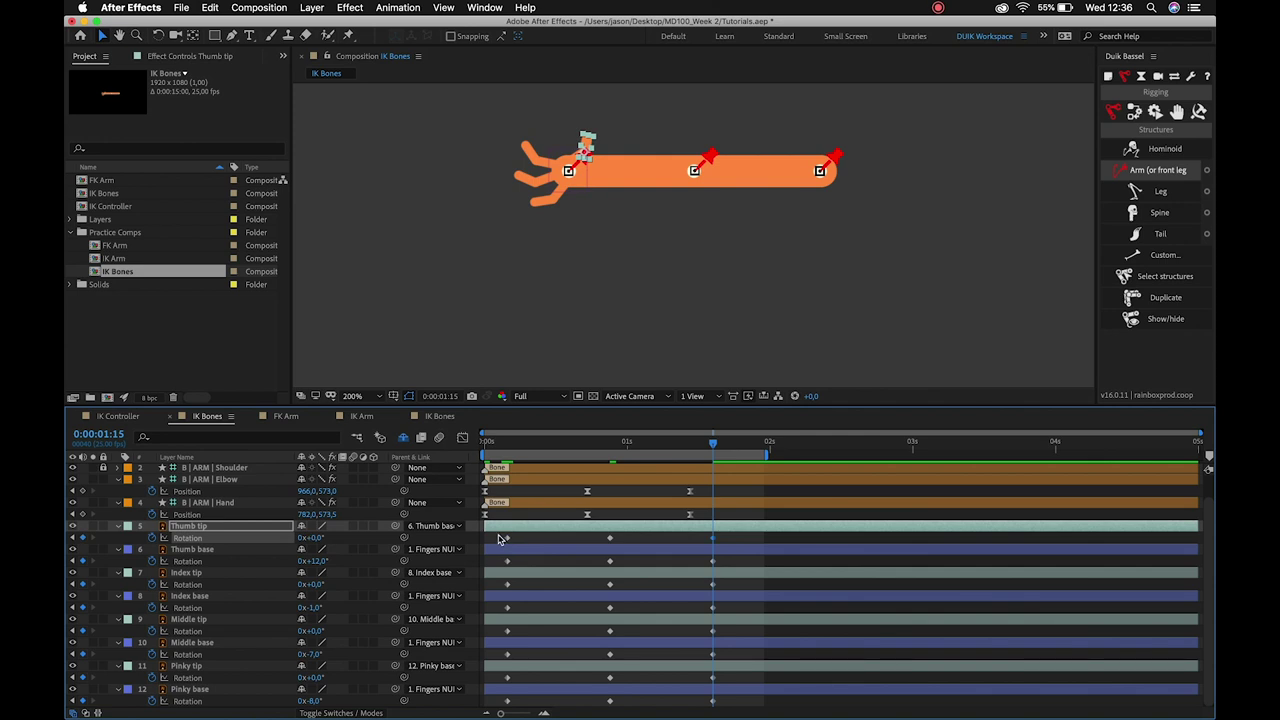
{"action": "left_click_drag", "start_coordinate": [500, 540], "coordinate": [800, 710]}
Easy-ease all finger rotation keyframes, preview the curl, and open their speed graph.
{"action": "key", "text": "F9"}
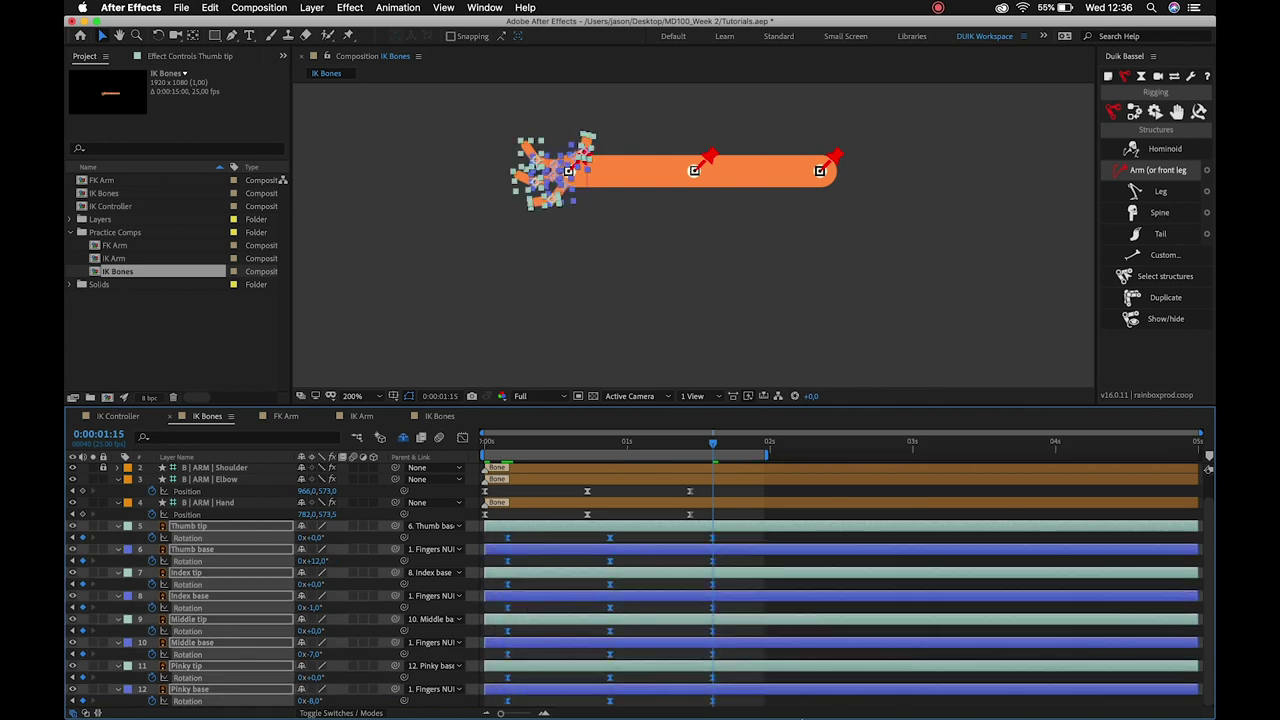
{"action": "left_click", "coordinate": [498, 443]}
{"action": "key", "text": "space"}
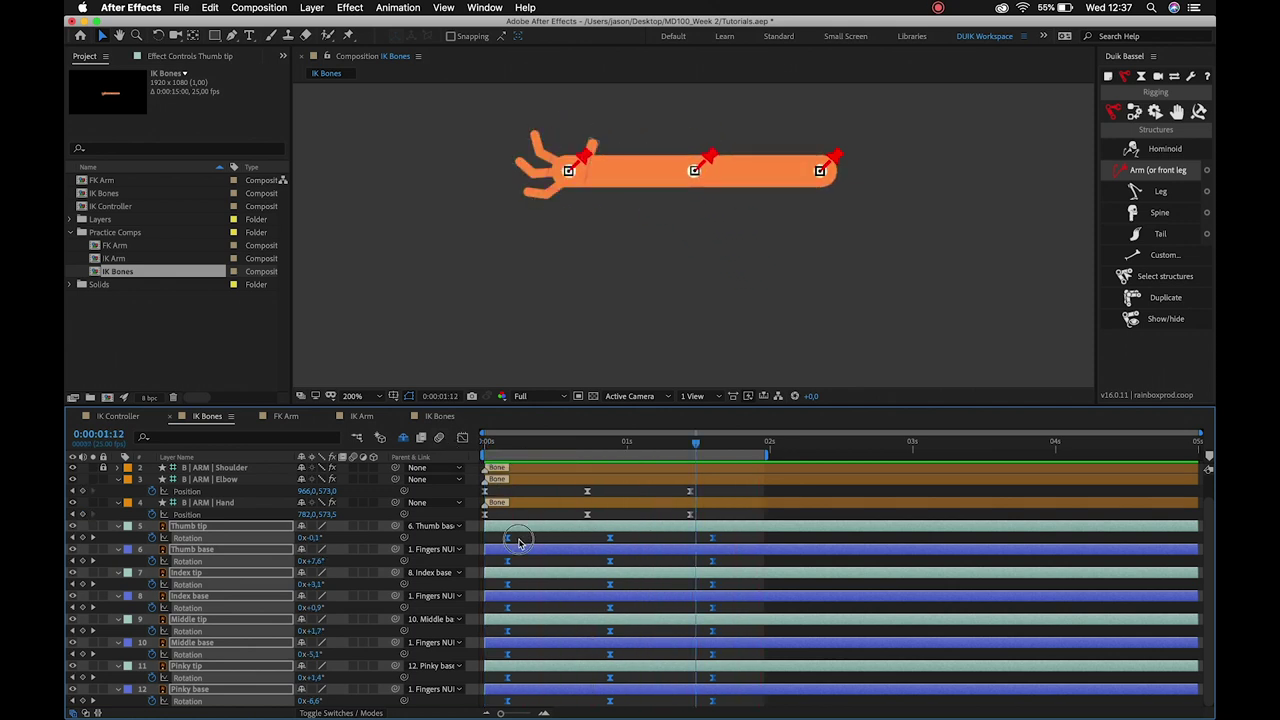
{"action": "left_click", "coordinate": [505, 477]}
{"action": "left_click", "coordinate": [487, 447]}
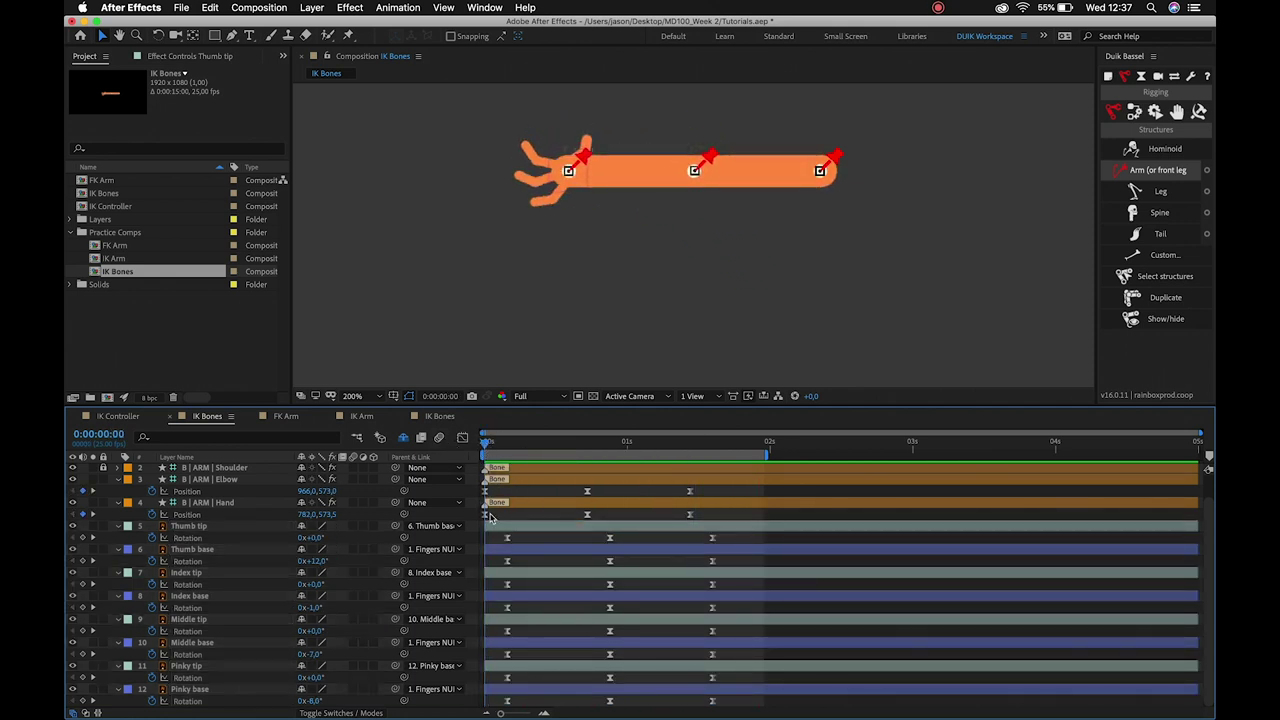
{"action": "left_click", "coordinate": [485, 517]}
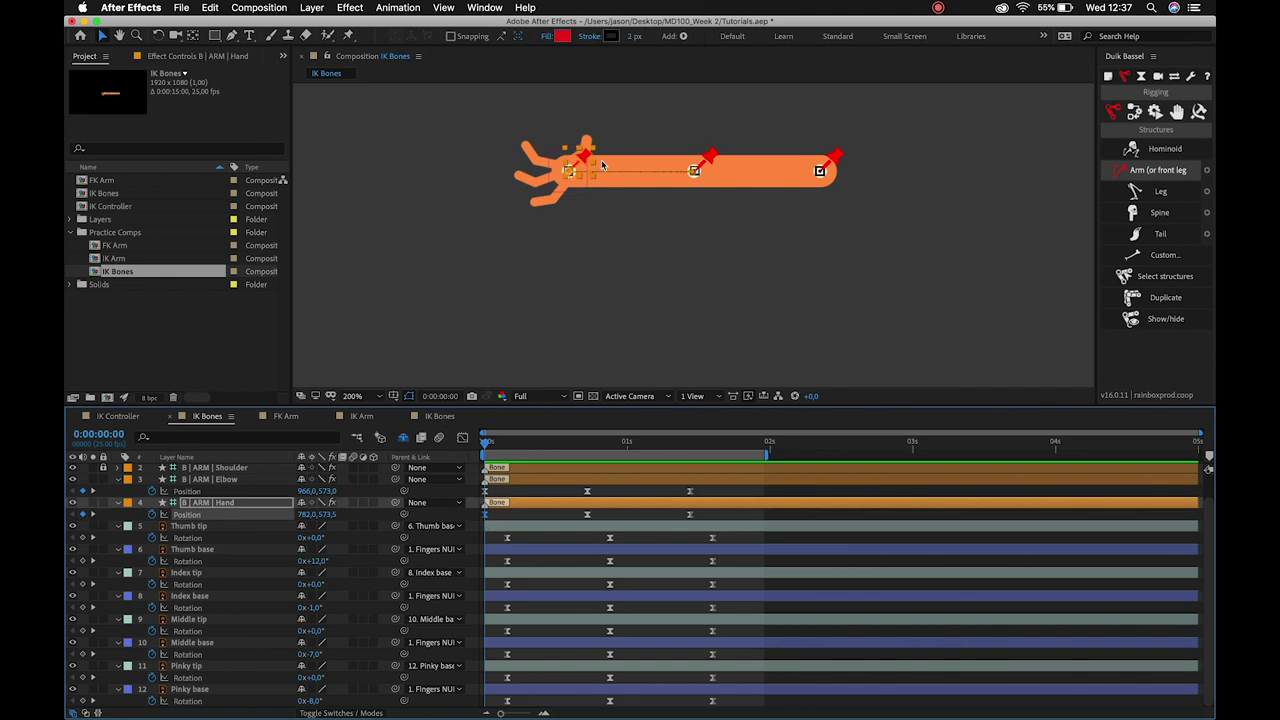
{"action": "key", "text": "space"}
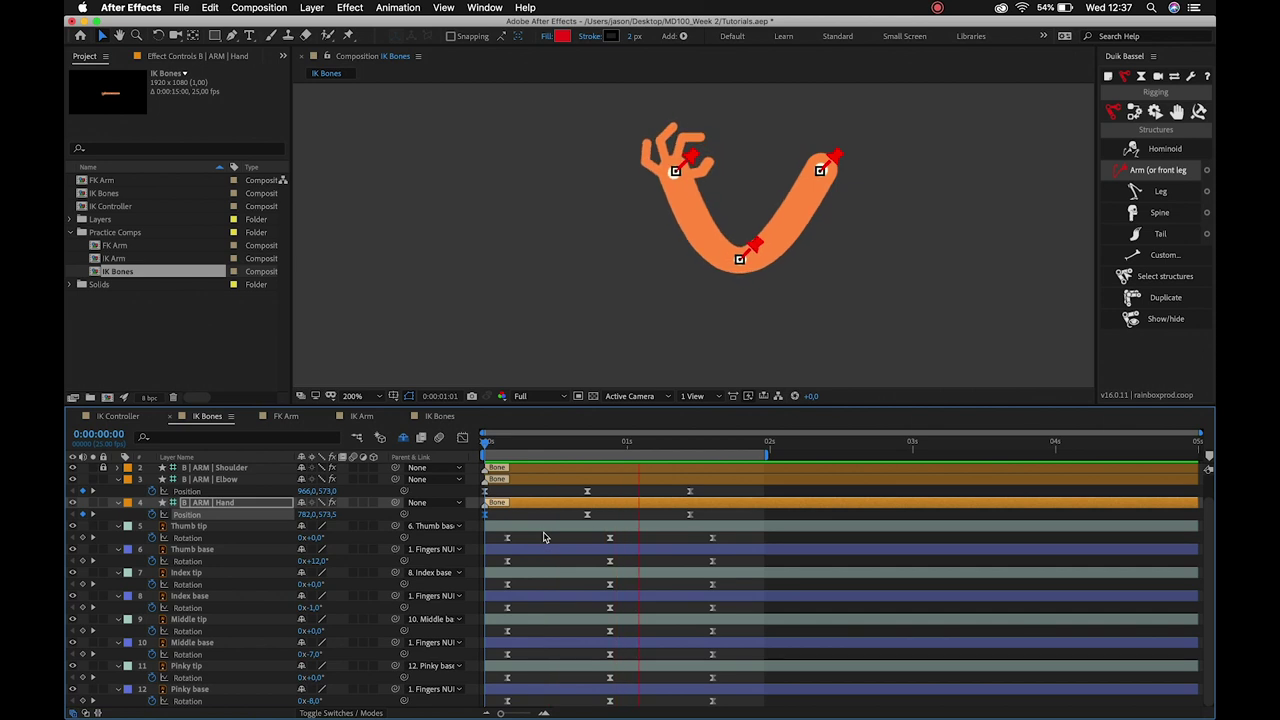
{"action": "key", "text": "space"}
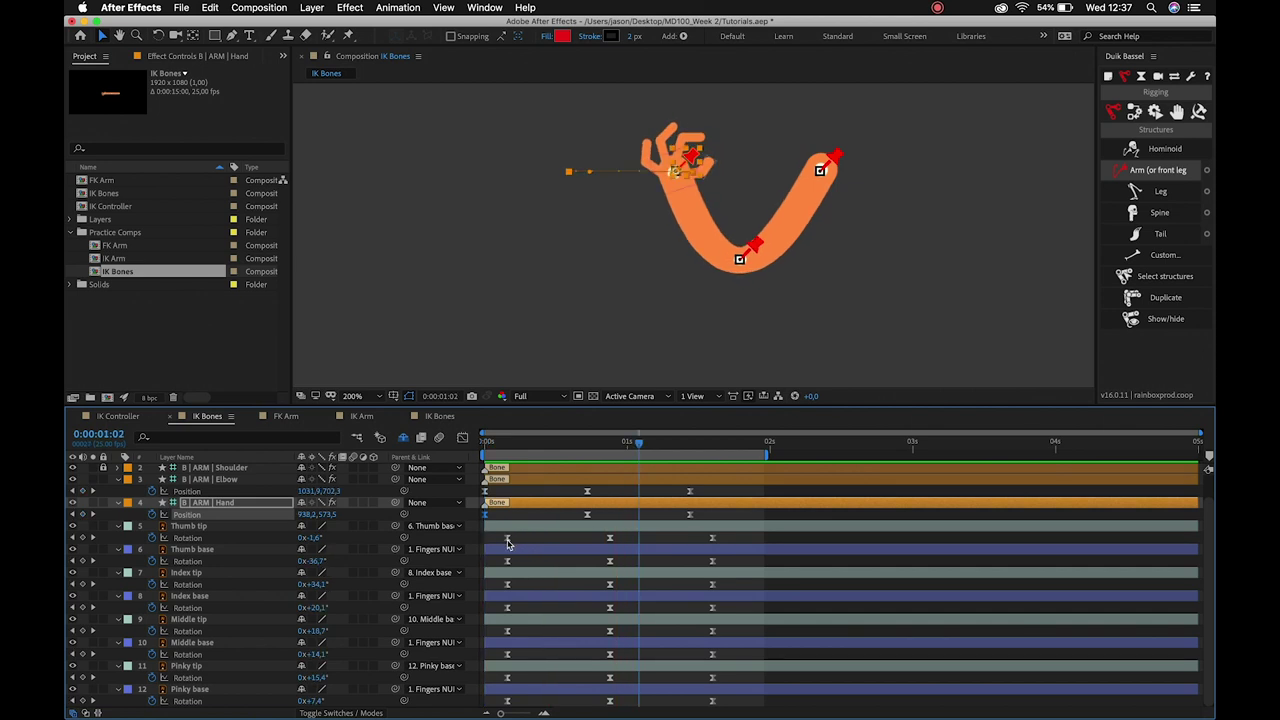
{"action": "left_click_drag", "start_coordinate": [490, 530], "coordinate": [524, 705]}
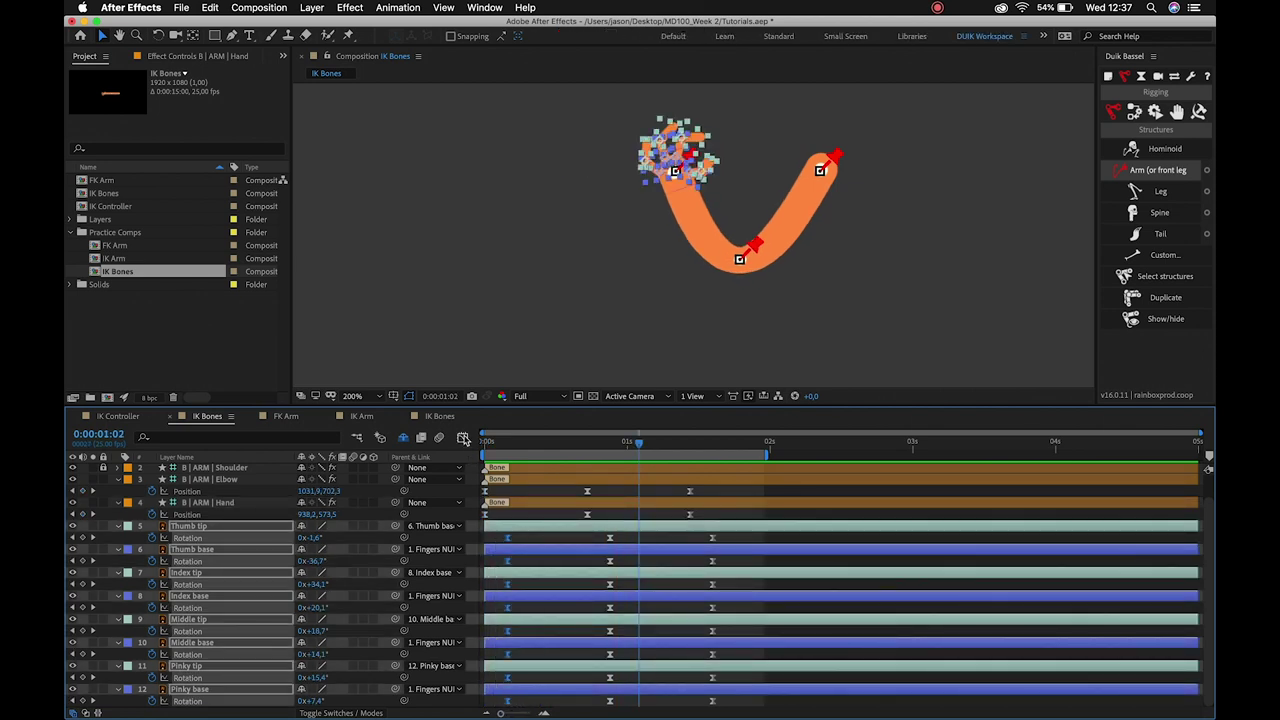
{"action": "left_click", "coordinate": [463, 438]}
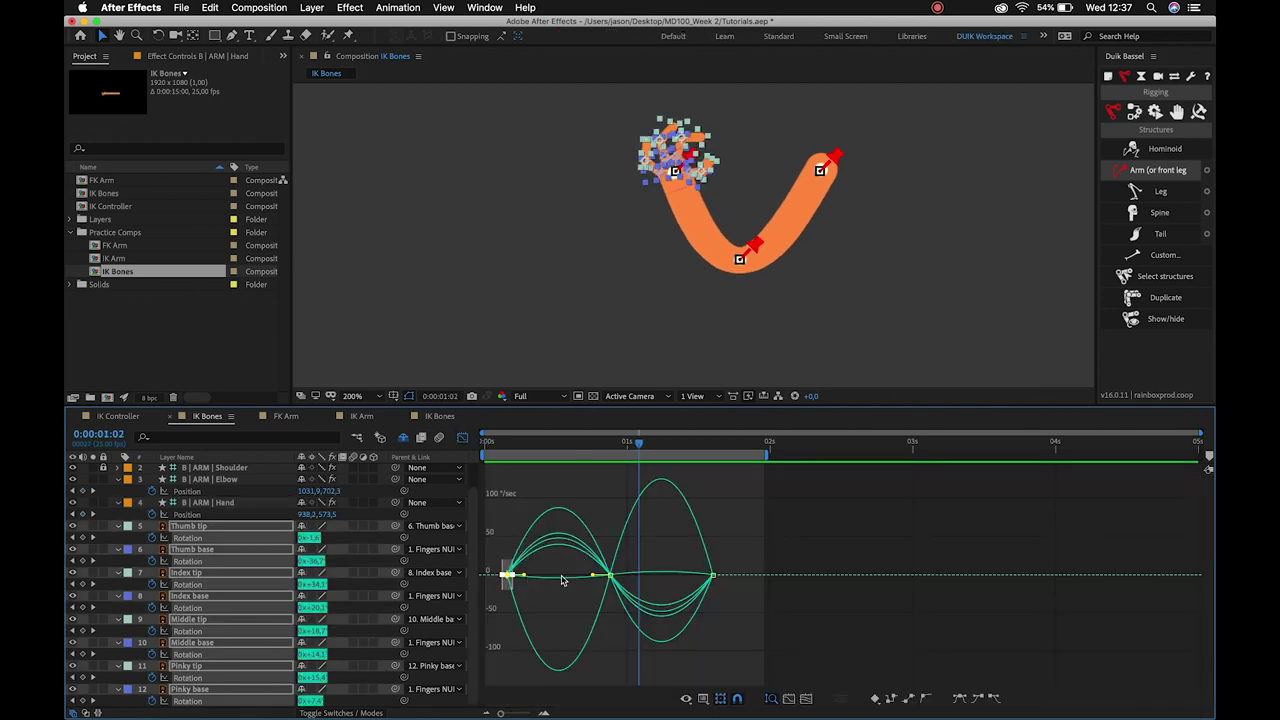
Easy-ease the finger keyframes near one second with influence stretched to about 70%.
{"action": "left_click_drag", "start_coordinate": [598, 528], "coordinate": [636, 644]}
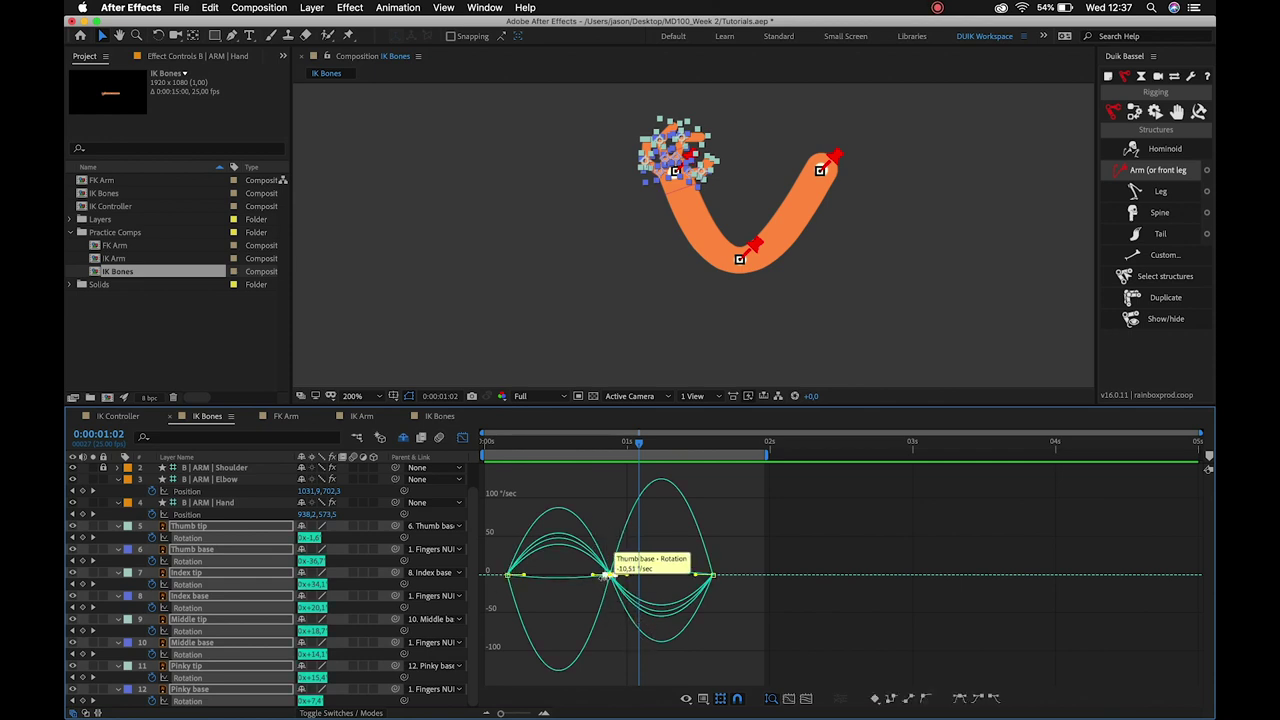
{"action": "key", "text": "F9"}
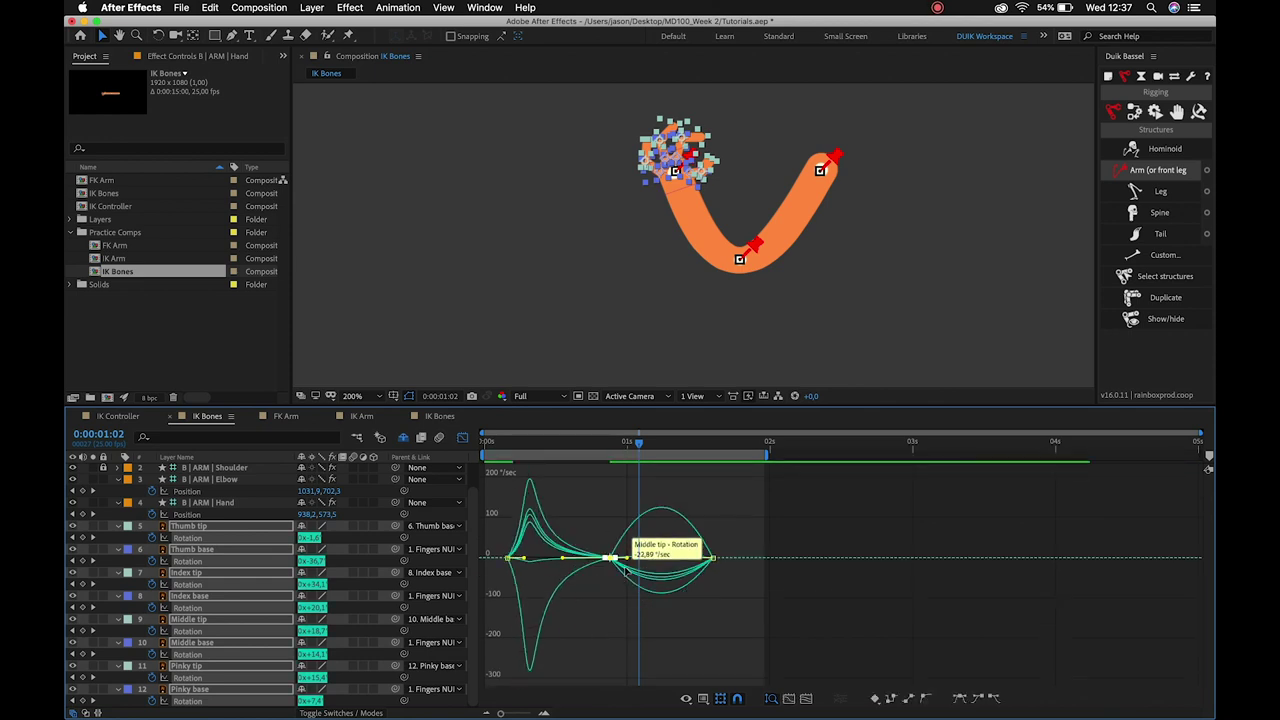
{"action": "left_click_drag", "start_coordinate": [630, 562], "coordinate": [647, 561]}
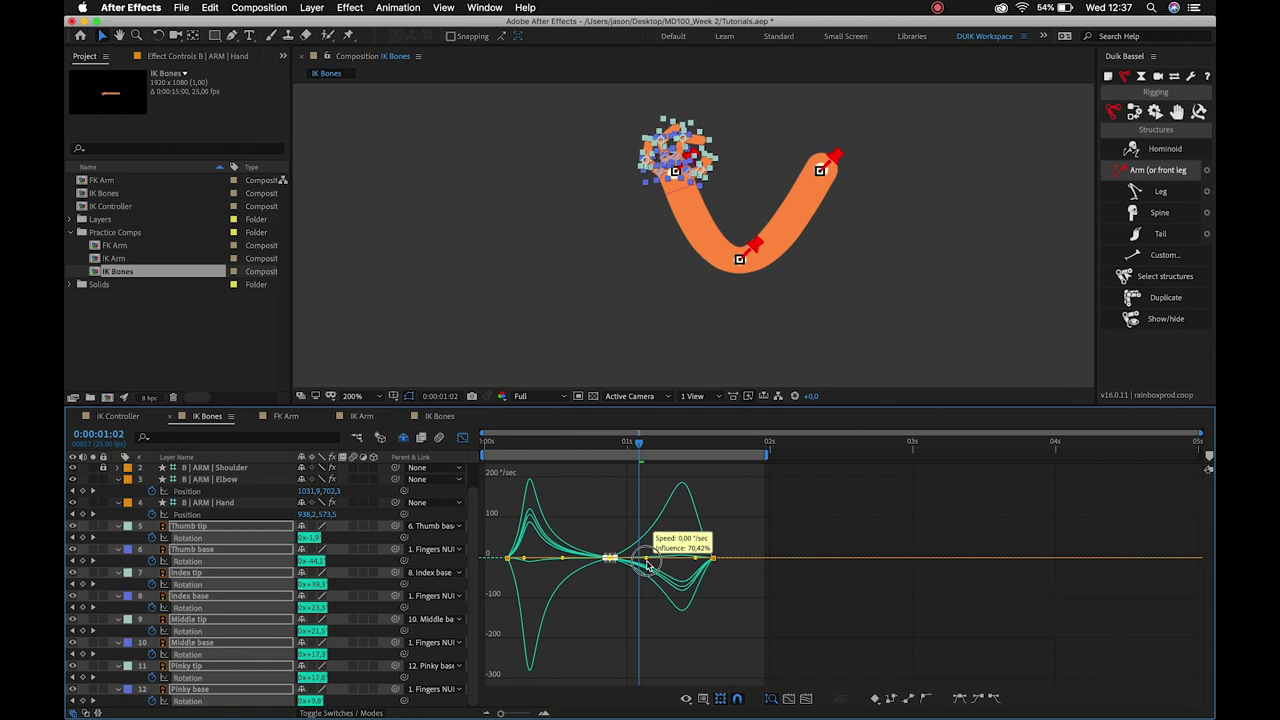
{"action": "key", "text": "space"}
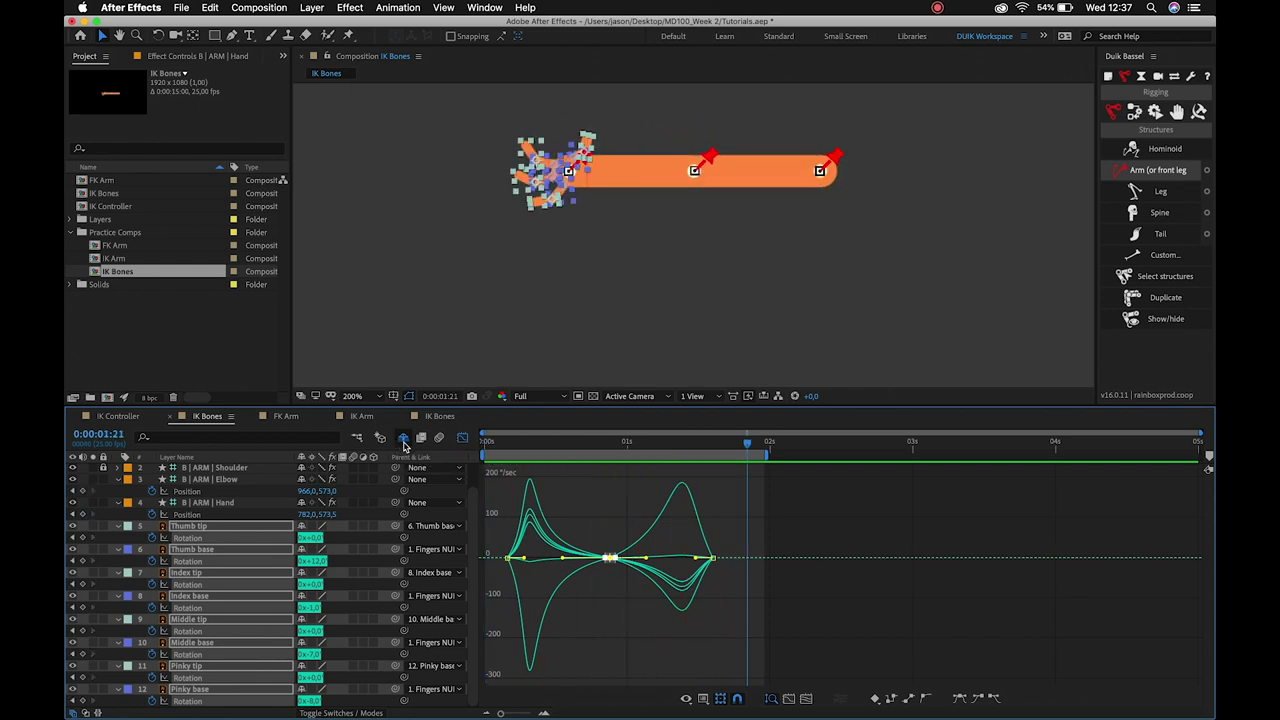
{"action": "left_click", "coordinate": [462, 438]}
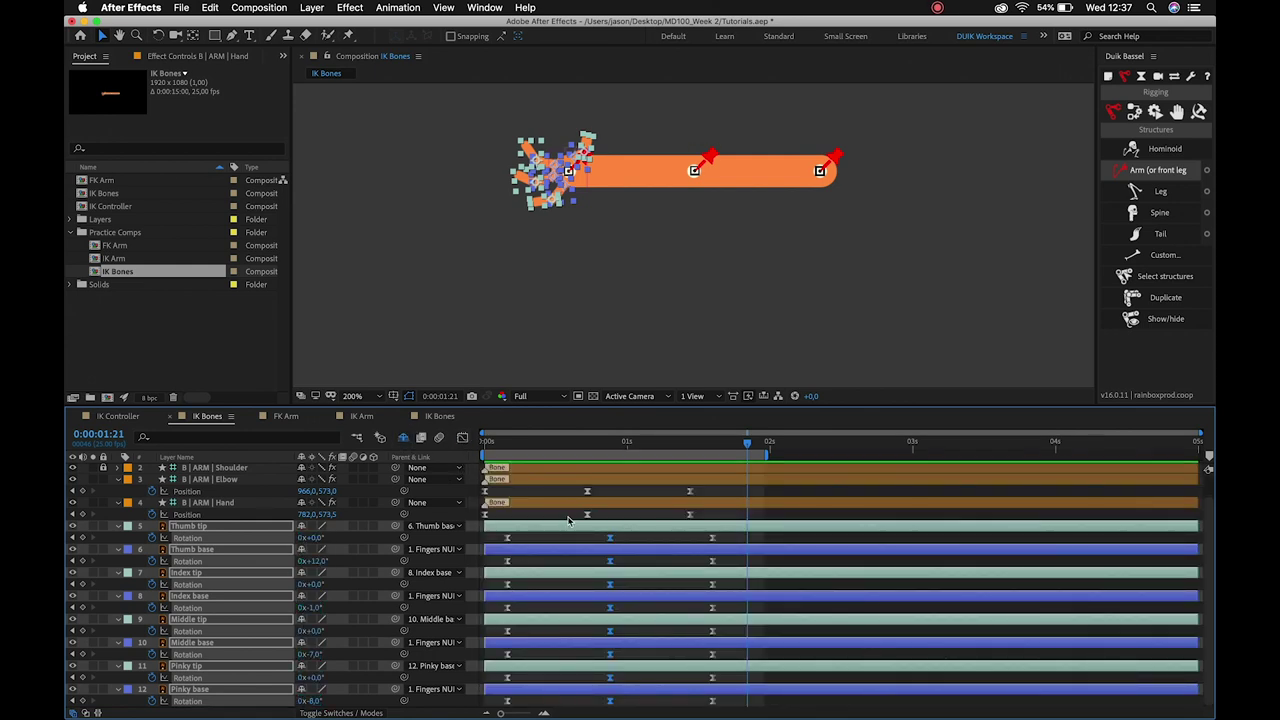
{"action": "key", "text": "super+shift+a"}
{"action": "left_click_drag", "start_coordinate": [510, 443], "coordinate": [485, 443]}
{"action": "key", "text": "space"}
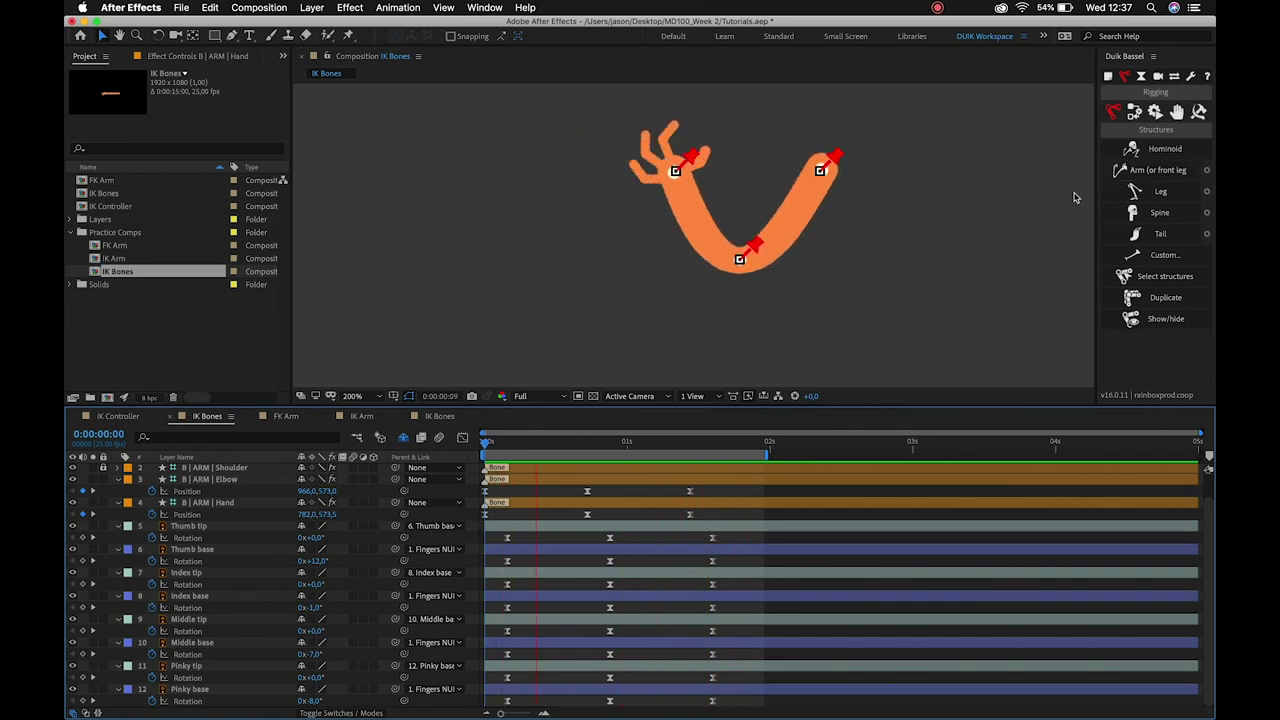
{"action": "scroll", "coordinate": [203, 487], "scroll_direction": "up", "scroll_amount": 2}
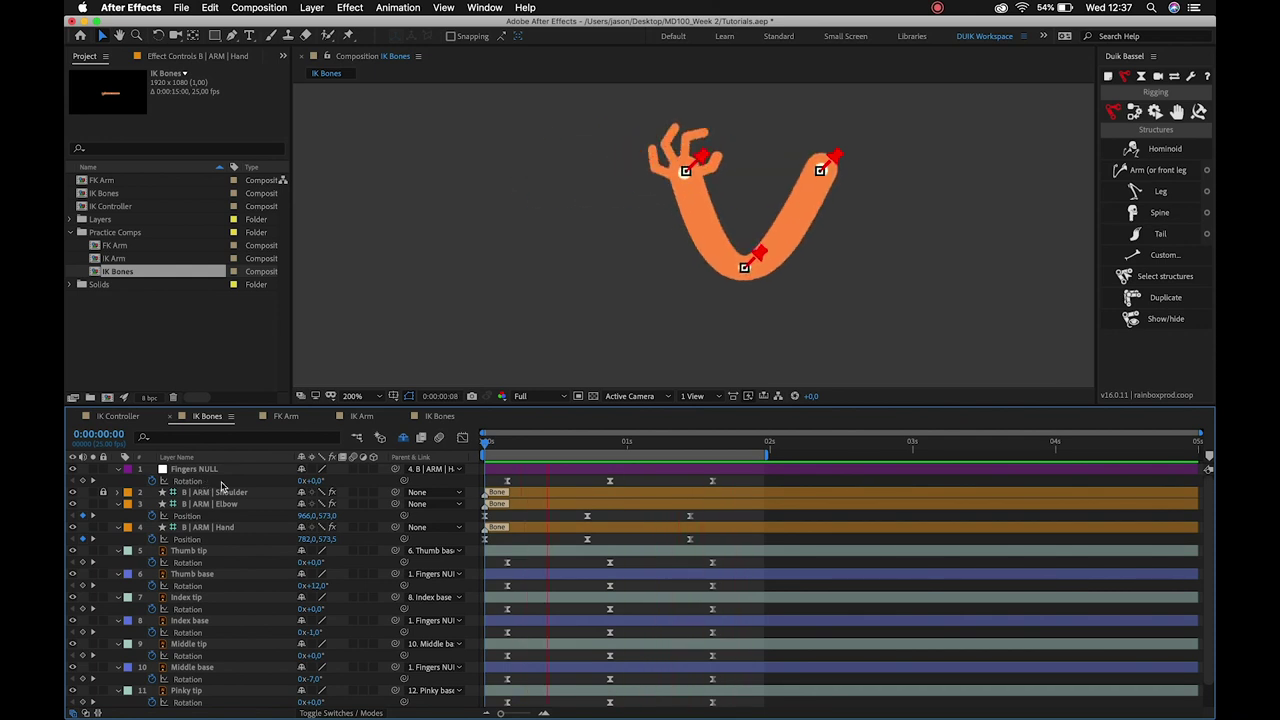
{"action": "left_click", "coordinate": [236, 506]}
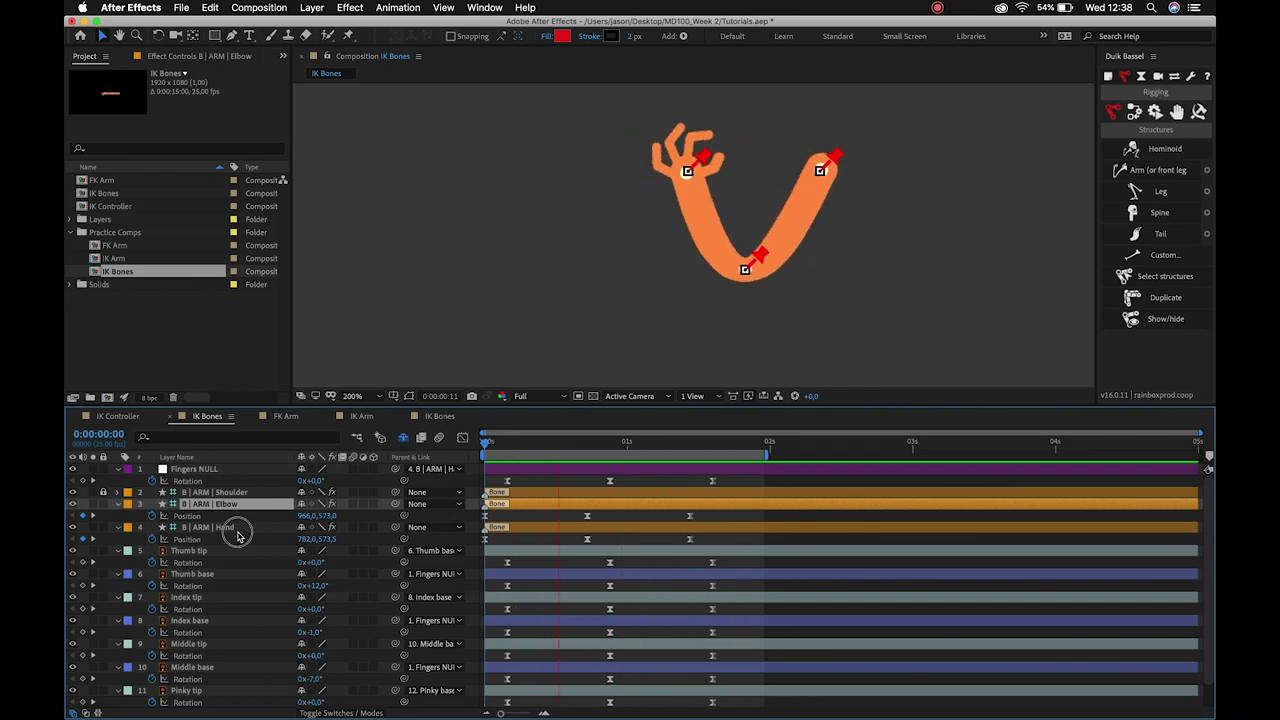
{"action": "left_click", "coordinate": [238, 528]}
{"action": "left_click_drag", "start_coordinate": [578, 512], "coordinate": [605, 550]}
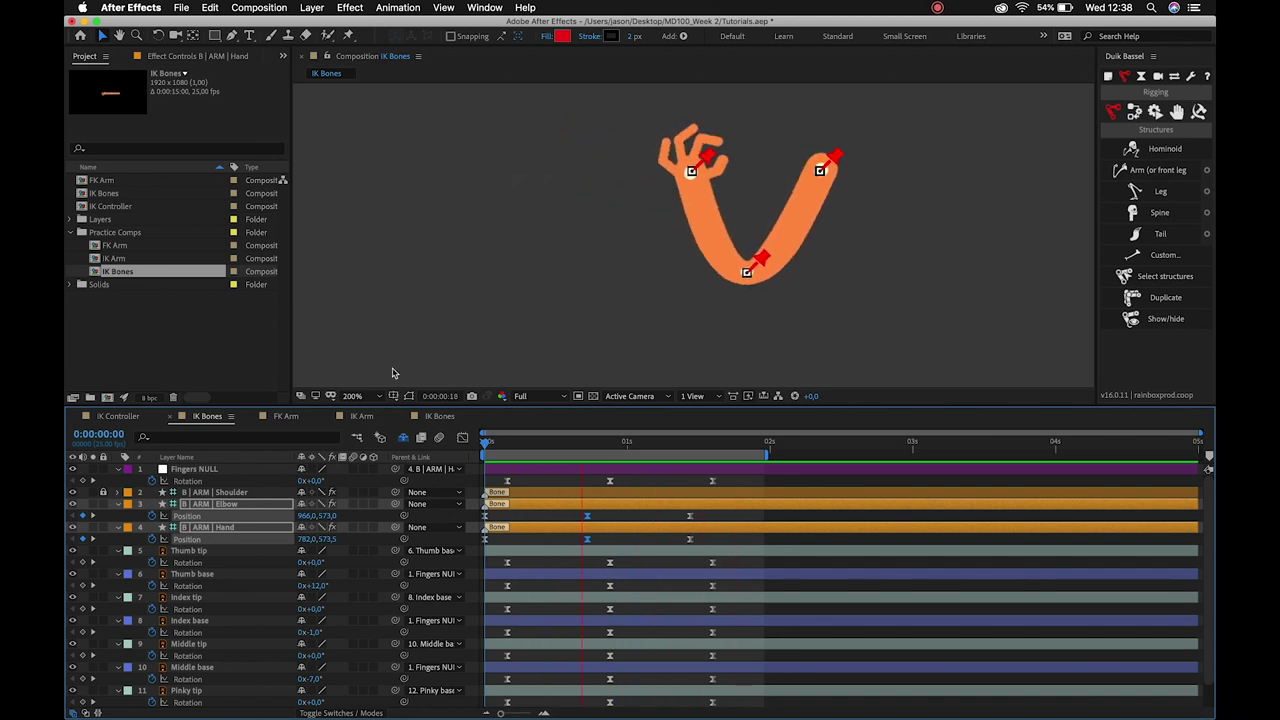
{"action": "left_click", "coordinate": [279, 474]}
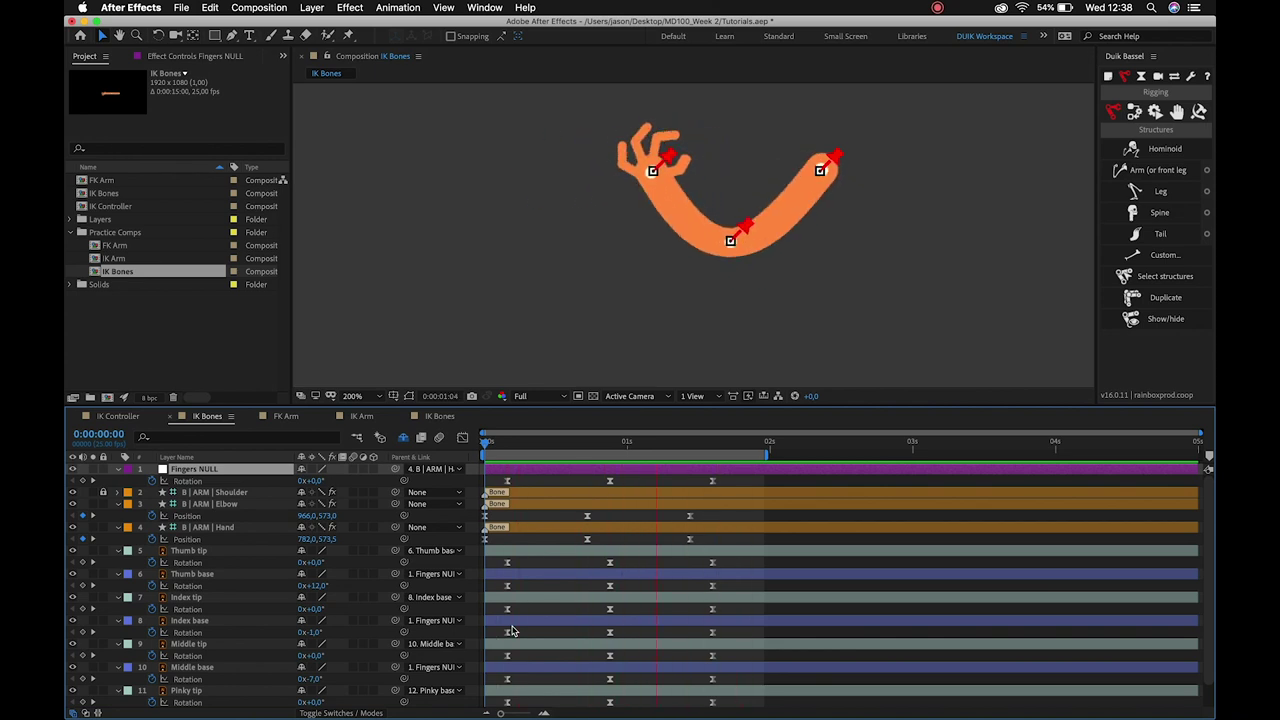
{"action": "key", "text": "space"}
{"action": "key", "text": "Page_Up"}
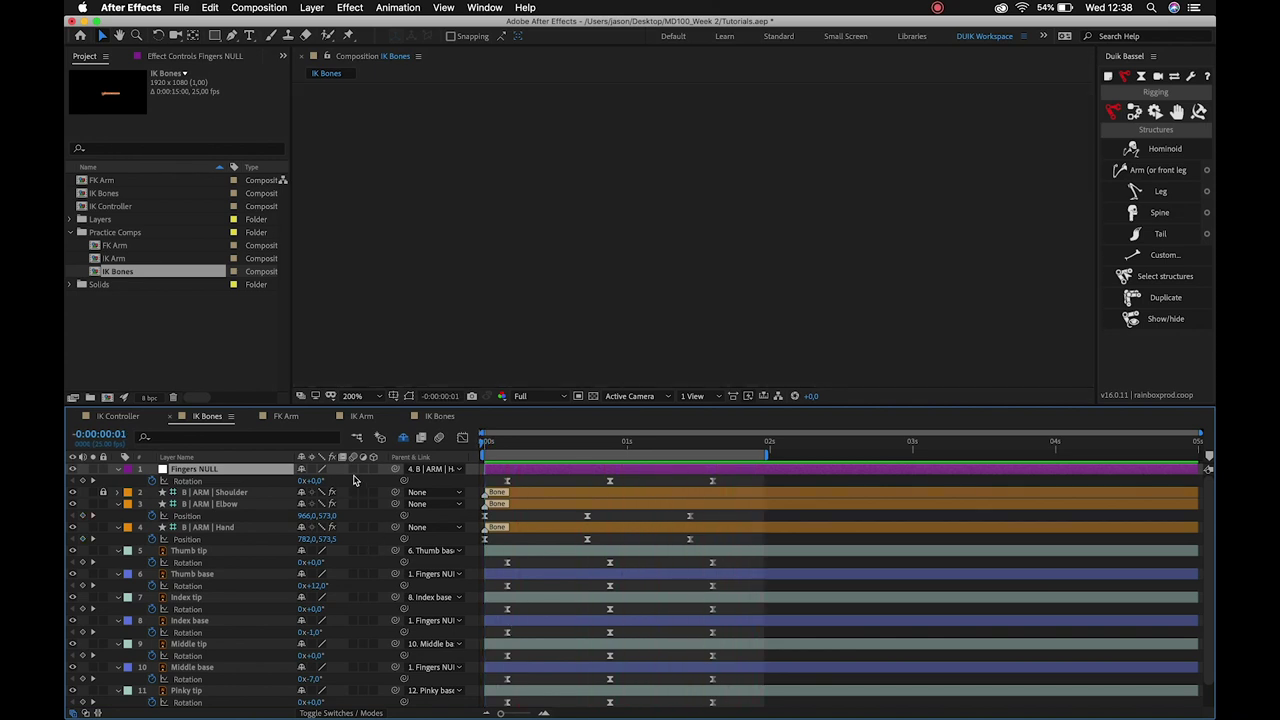
{"action": "left_click", "coordinate": [547, 447]}
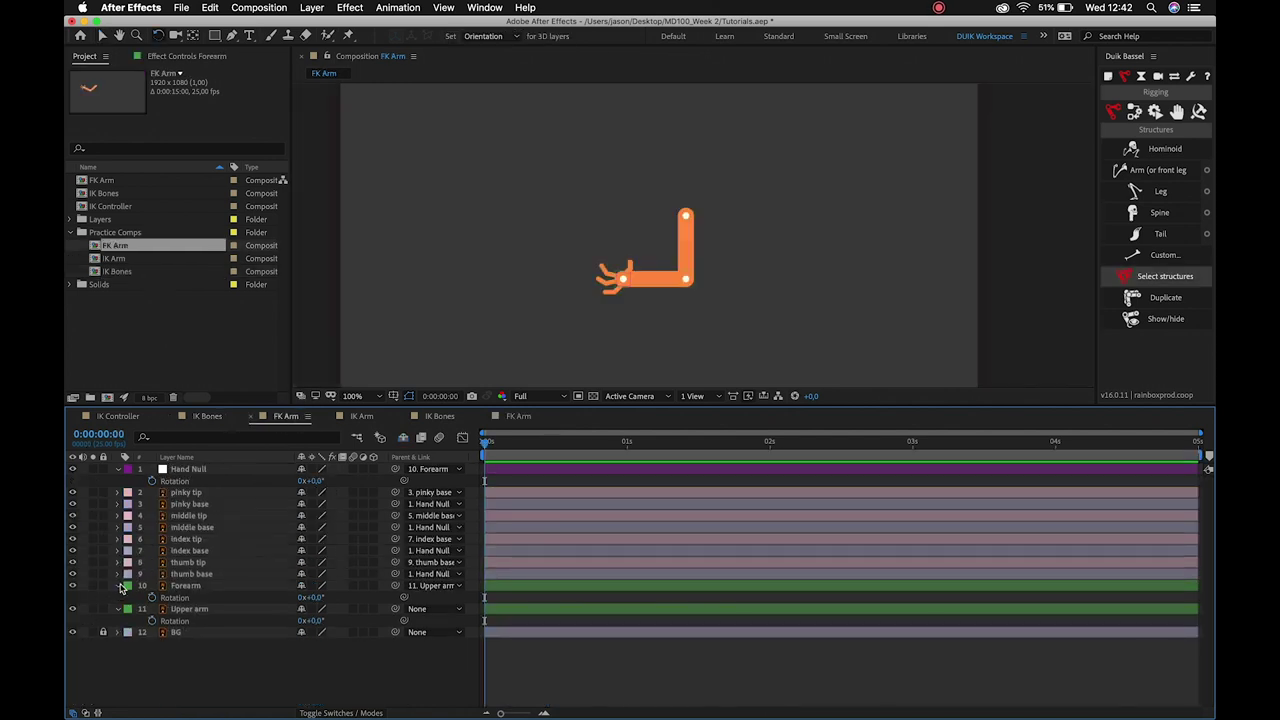
{"action": "left_click", "coordinate": [119, 596]}
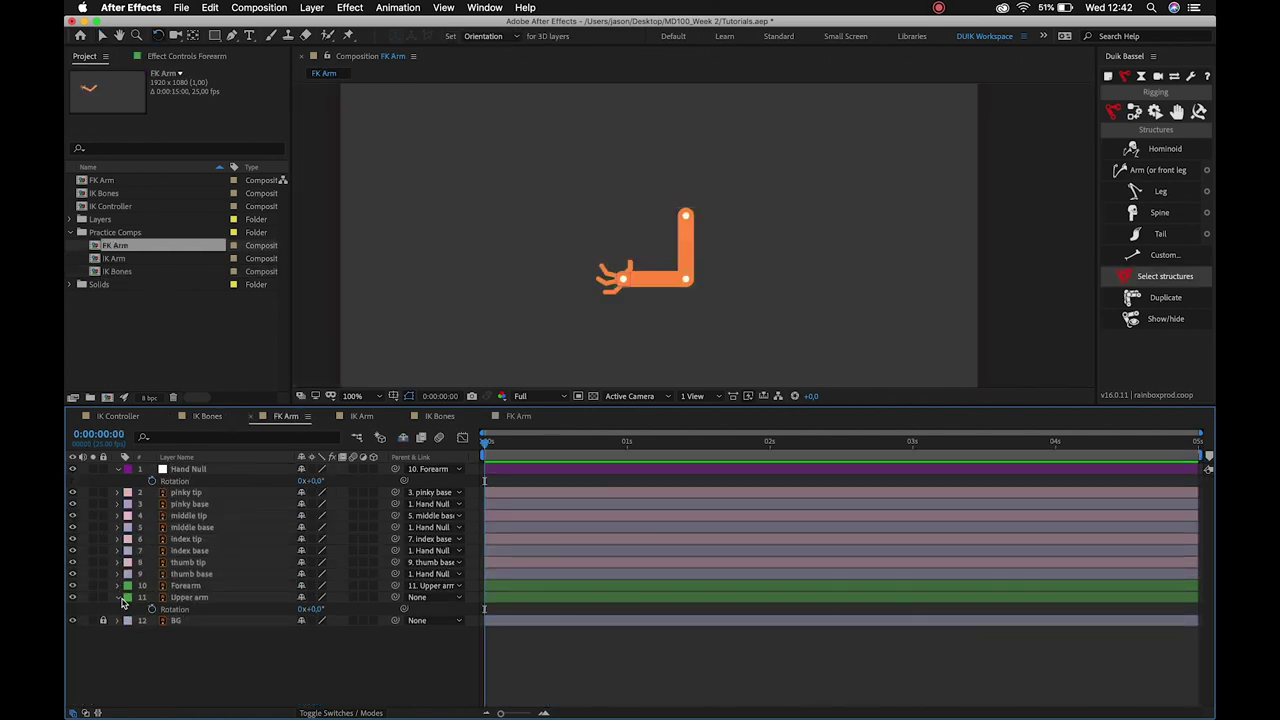
{"action": "left_click", "coordinate": [118, 598]}
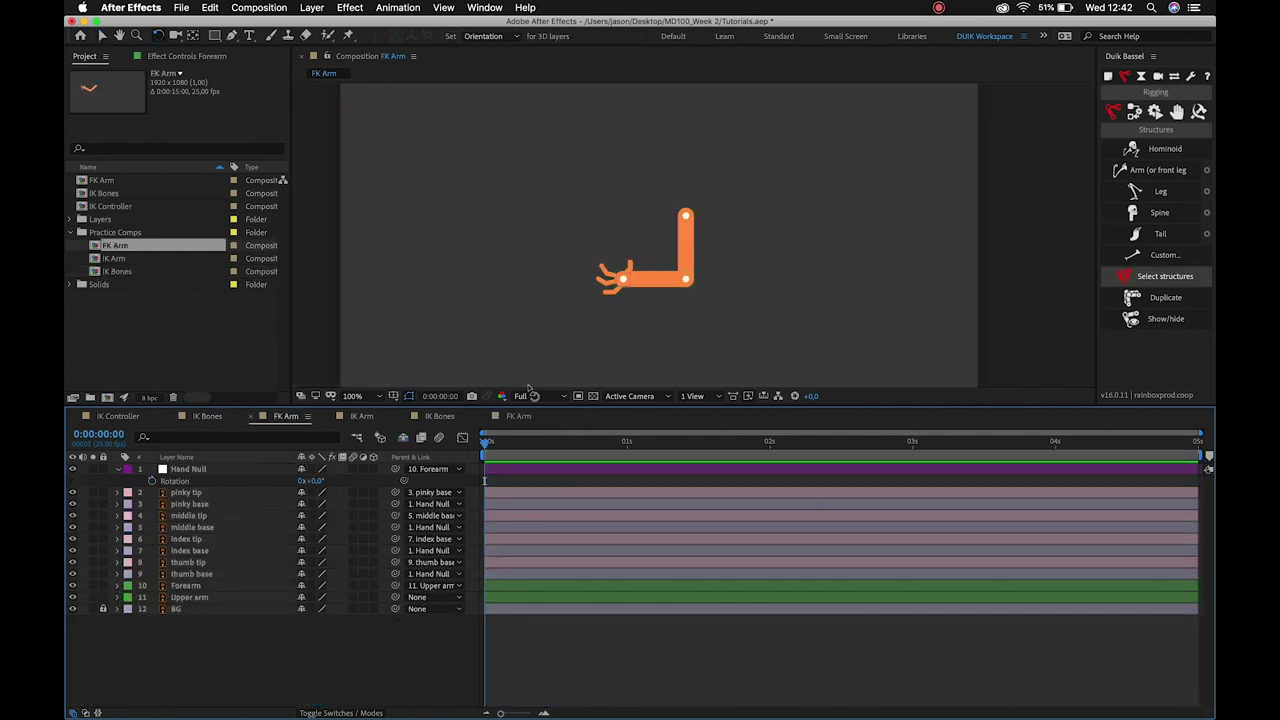
{"action": "left_click", "coordinate": [202, 475]}
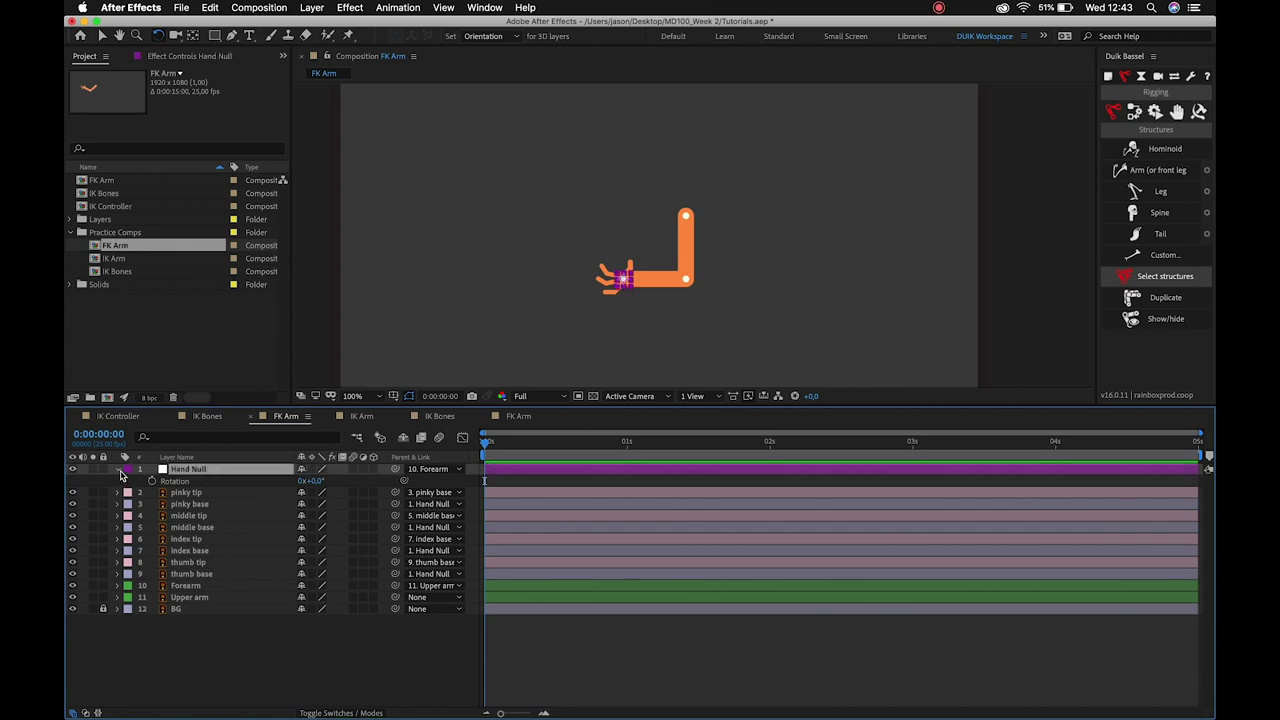
{"action": "left_click", "coordinate": [119, 470]}
{"action": "left_click", "coordinate": [672, 320]}
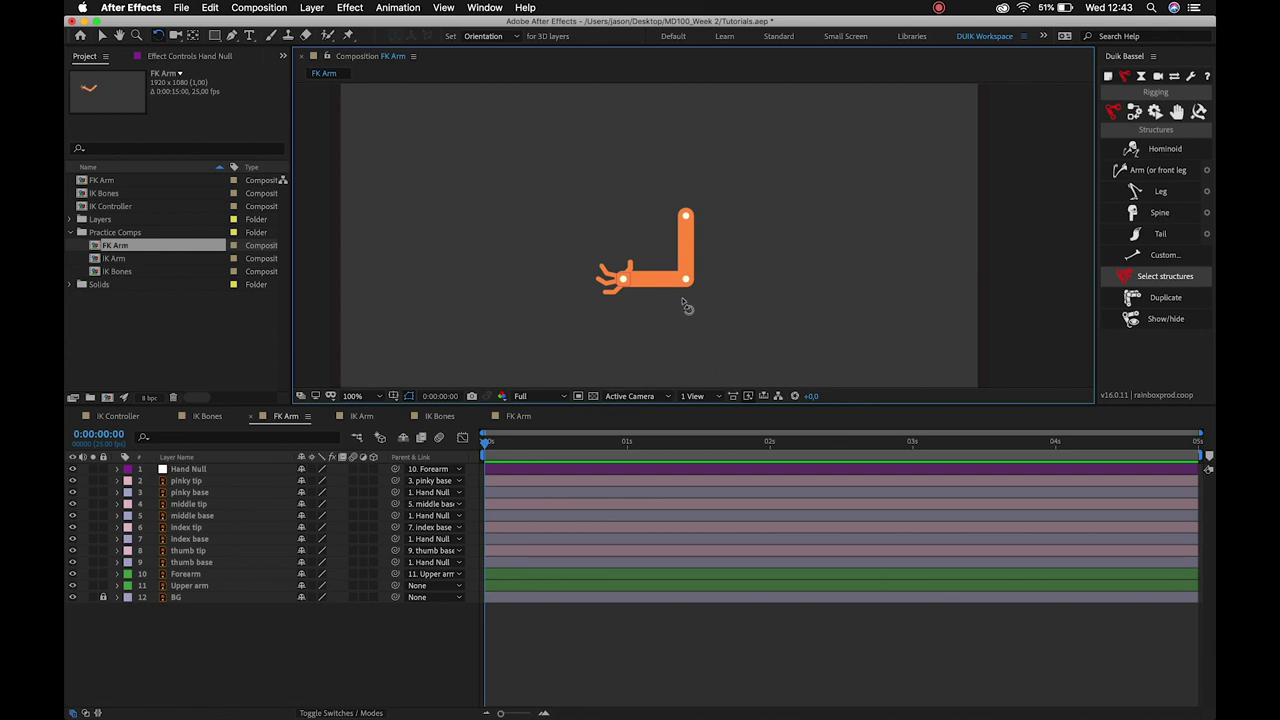
{"action": "left_click", "coordinate": [694, 247]}
{"action": "left_click_drag", "start_coordinate": [690, 253], "coordinate": [643, 263]}
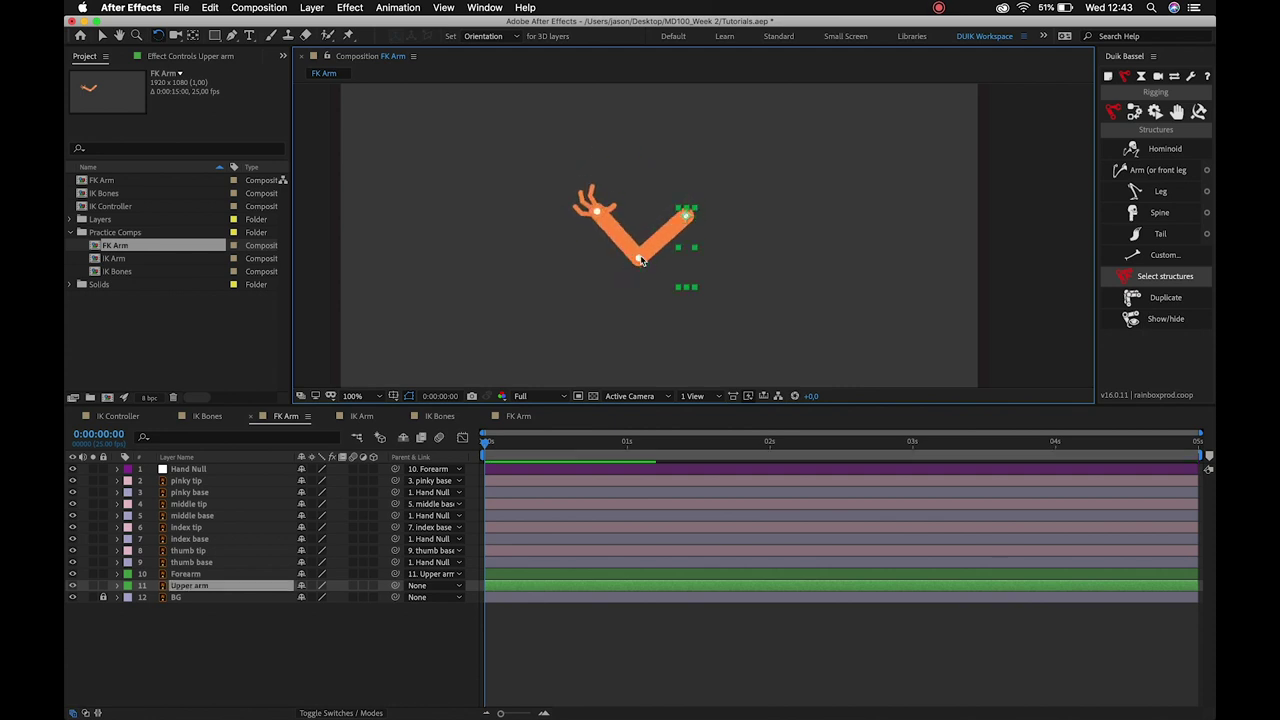
{"action": "key", "text": "super+z"}
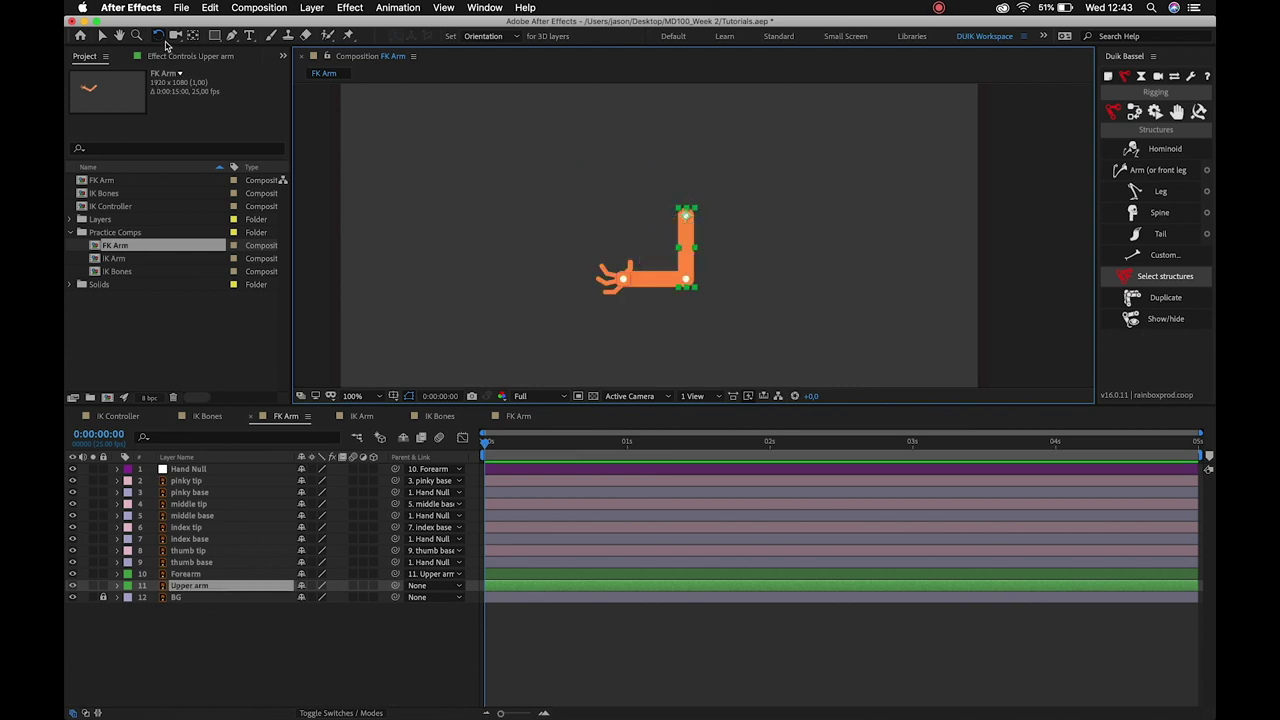
{"action": "left_click", "coordinate": [186, 574]}
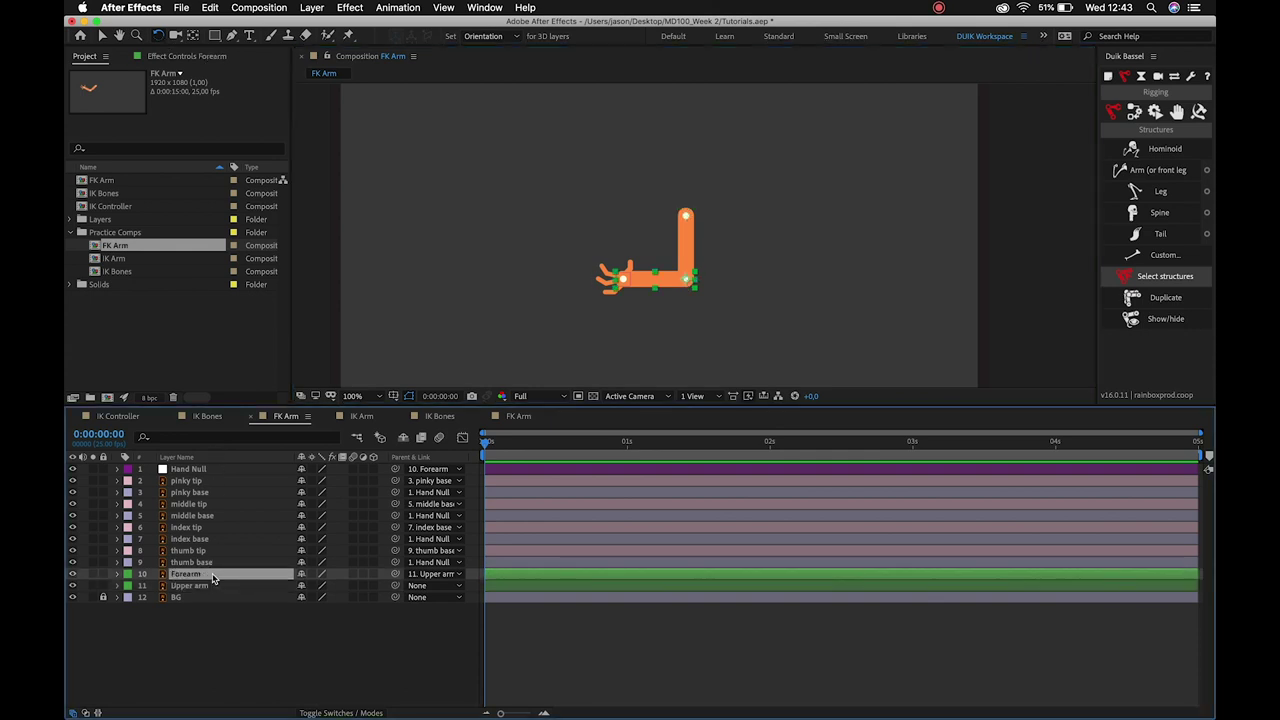
{"action": "left_click_drag", "start_coordinate": [643, 277], "coordinate": [640, 265]}
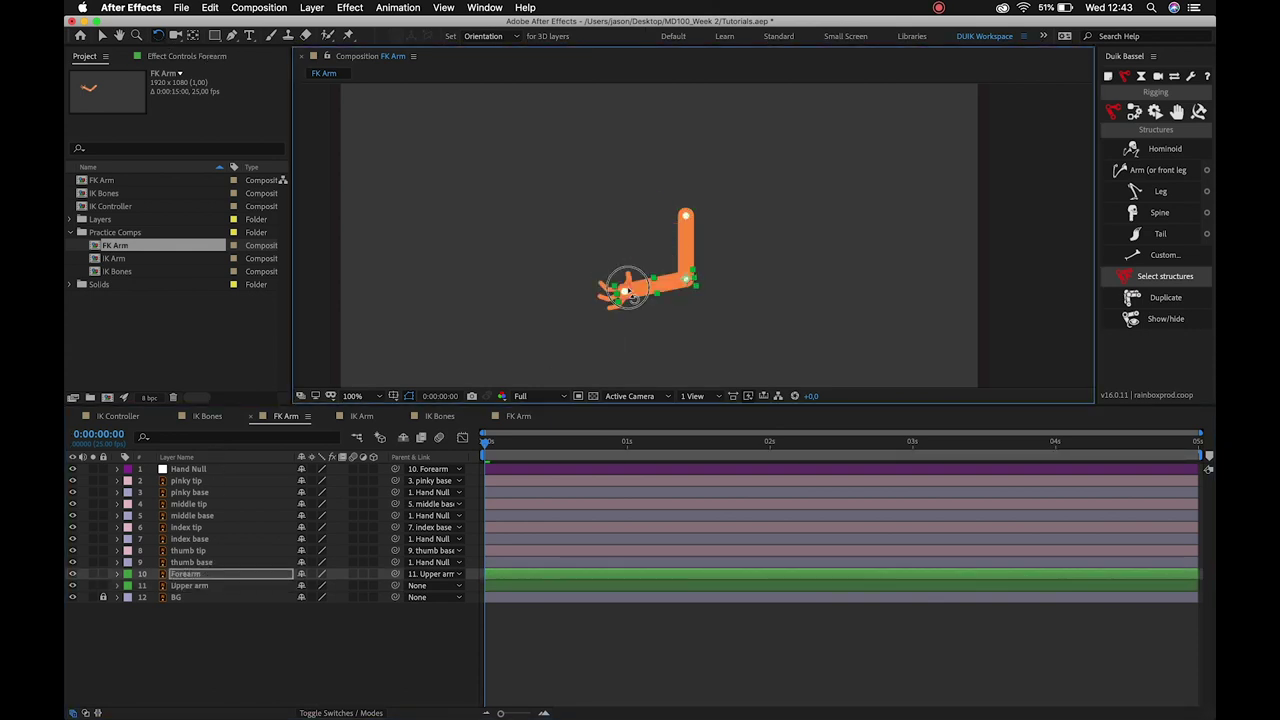
{"action": "key", "text": "super+z"}
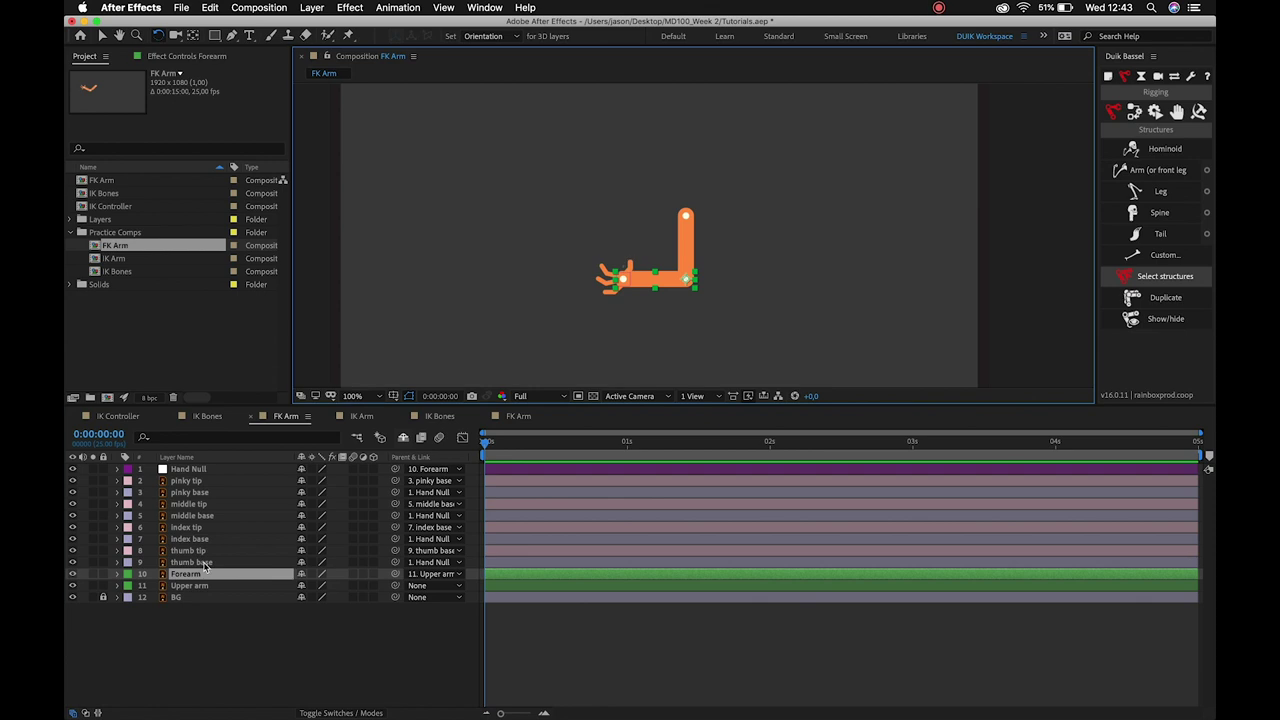
{"action": "left_click", "coordinate": [206, 540]}
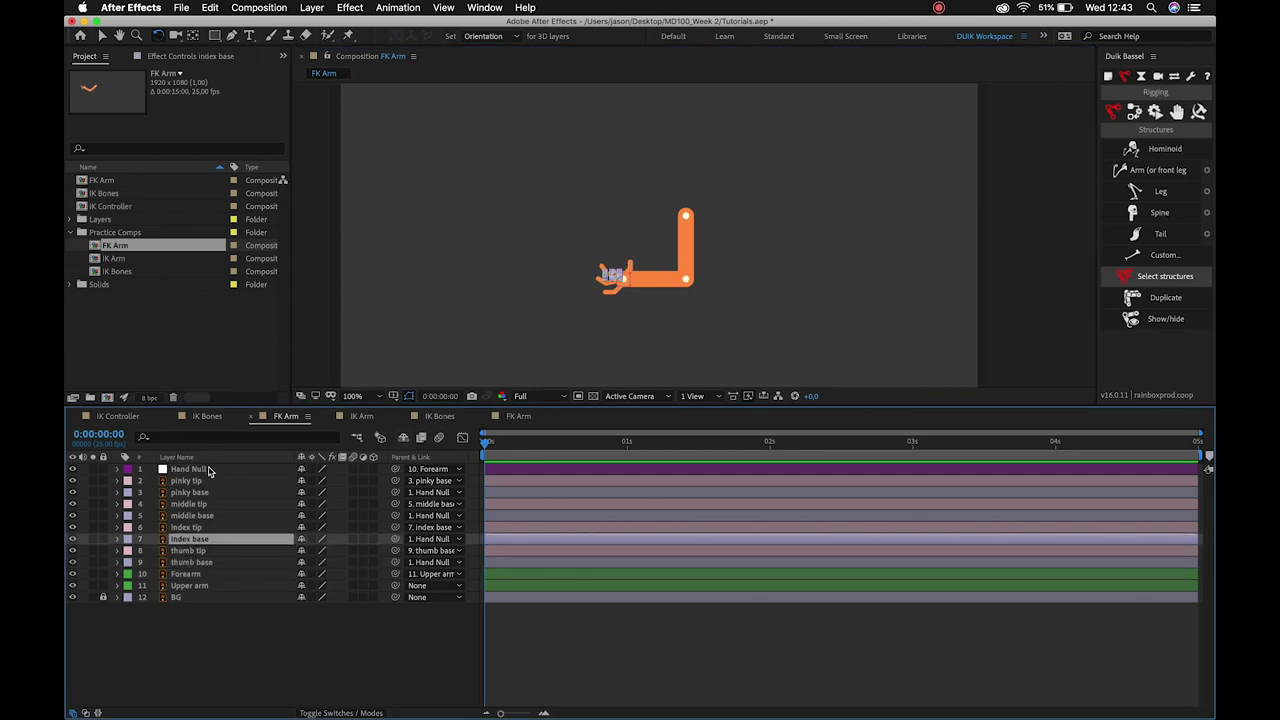
{"action": "left_click", "coordinate": [208, 469]}
{"action": "scroll", "coordinate": [643, 318], "scroll_direction": "up", "scroll_amount": 2}
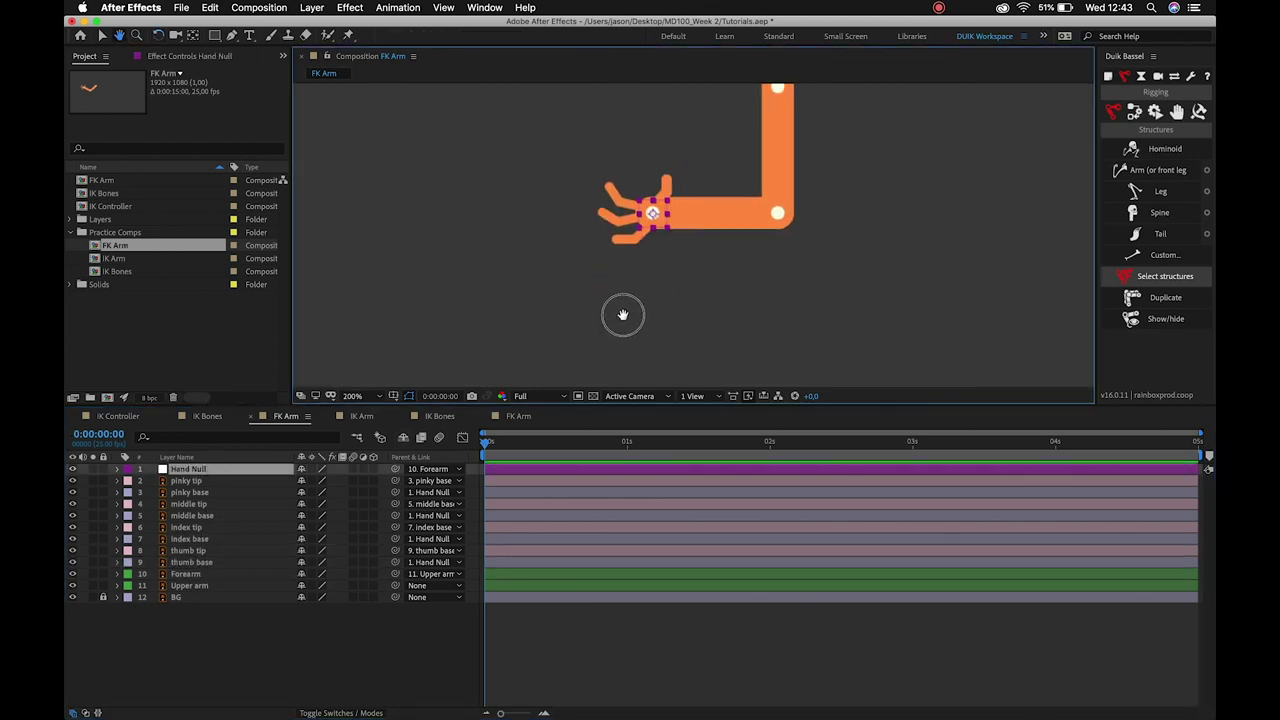
{"action": "key", "text": "v"}
{"action": "key", "text": "w"}
{"action": "mouse_move", "coordinate": [619, 263]}
{"action": "left_mouse_down"}
{"action": "mouse_move", "coordinate": [647, 246]}
{"action": "mouse_move", "coordinate": [595, 305]}
{"action": "left_mouse_up"}
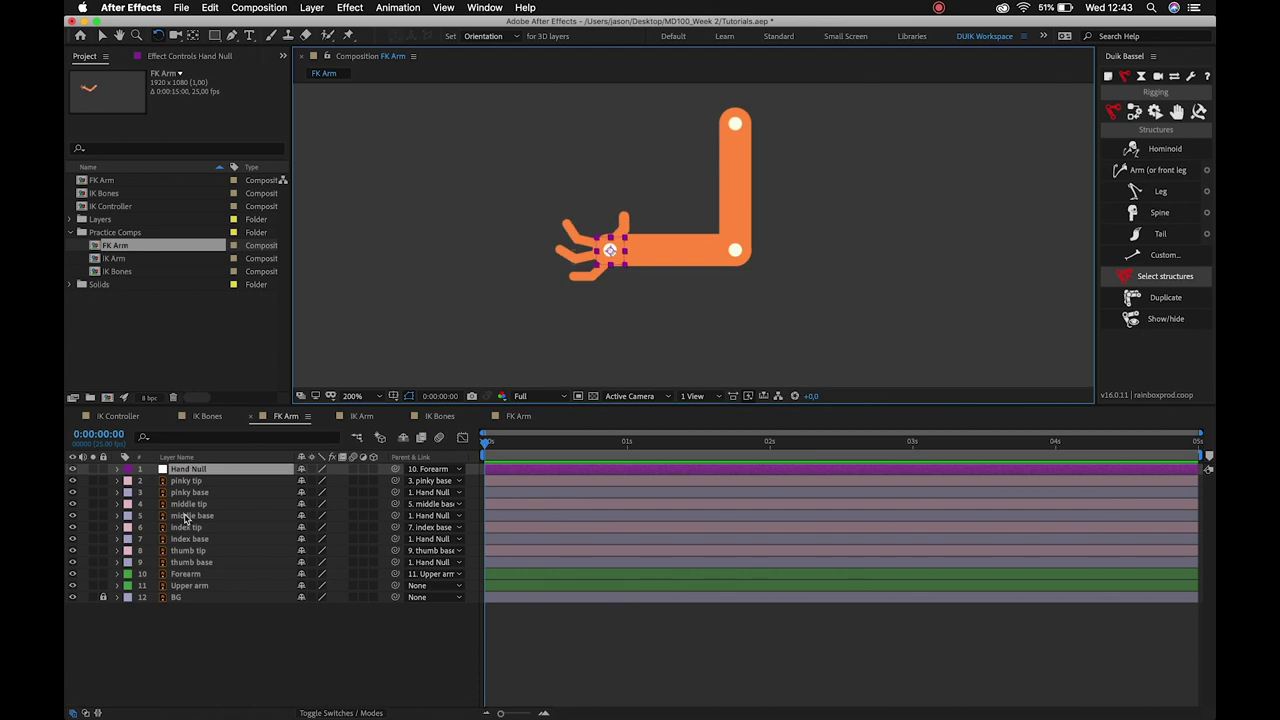
{"action": "left_click", "coordinate": [190, 481]}
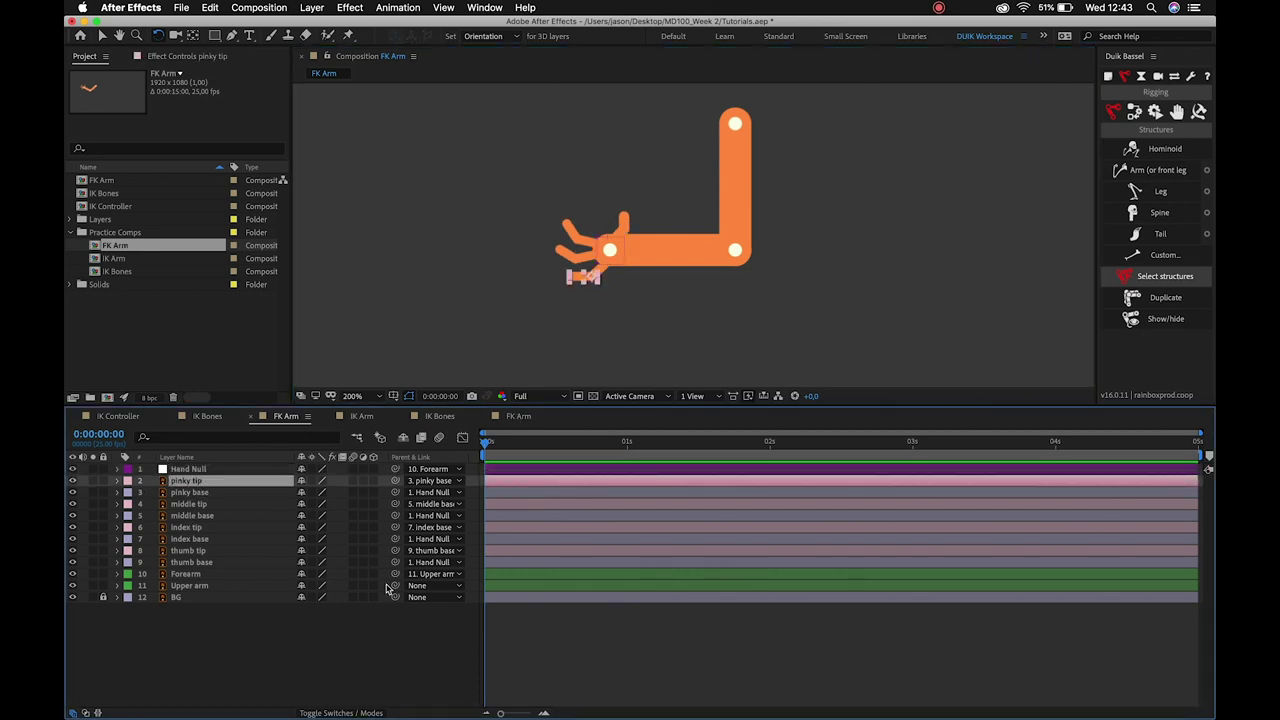
{"action": "left_click", "coordinate": [372, 652]}
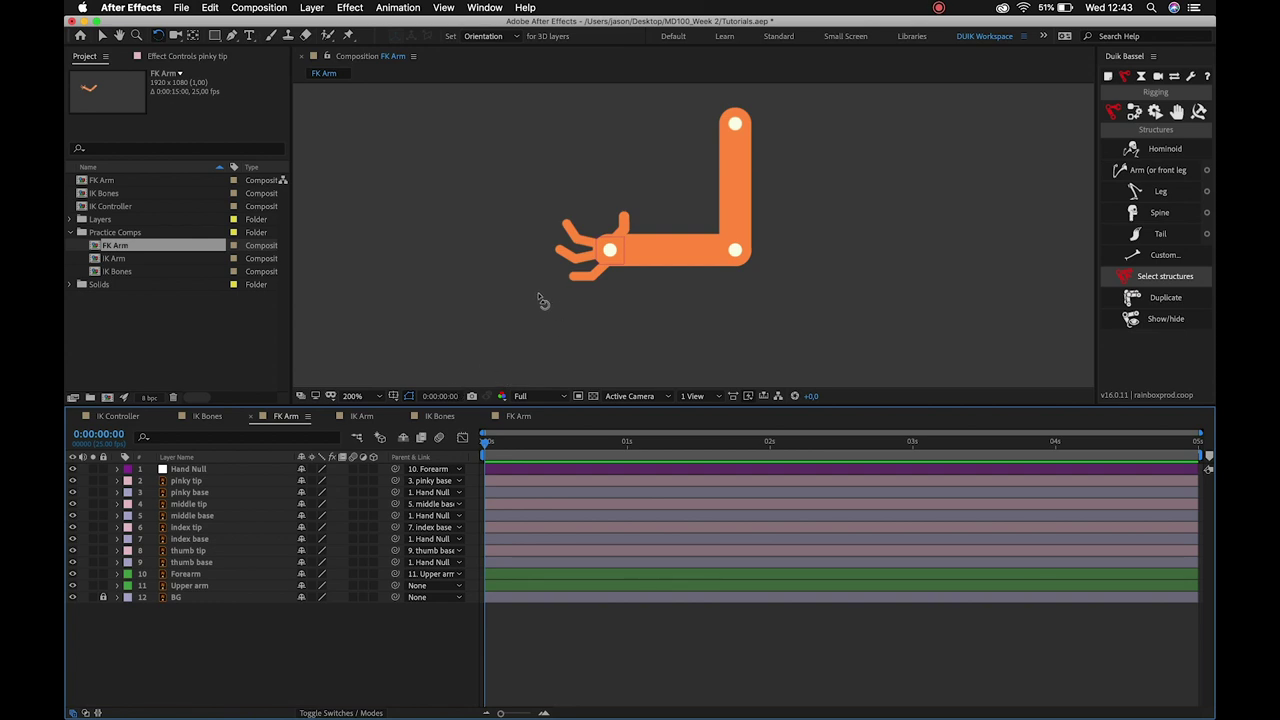
{"action": "scroll", "coordinate": [737, 214], "scroll_direction": "down", "scroll_amount": 2}
{"action": "scroll", "coordinate": [655, 272], "scroll_direction": "up", "scroll_amount": 2}
{"action": "left_click_drag", "start_coordinate": [654, 274], "coordinate": [606, 361]}
{"action": "key", "text": "z"}
{"action": "left_click", "coordinate": [611, 320], "text": "alt"}
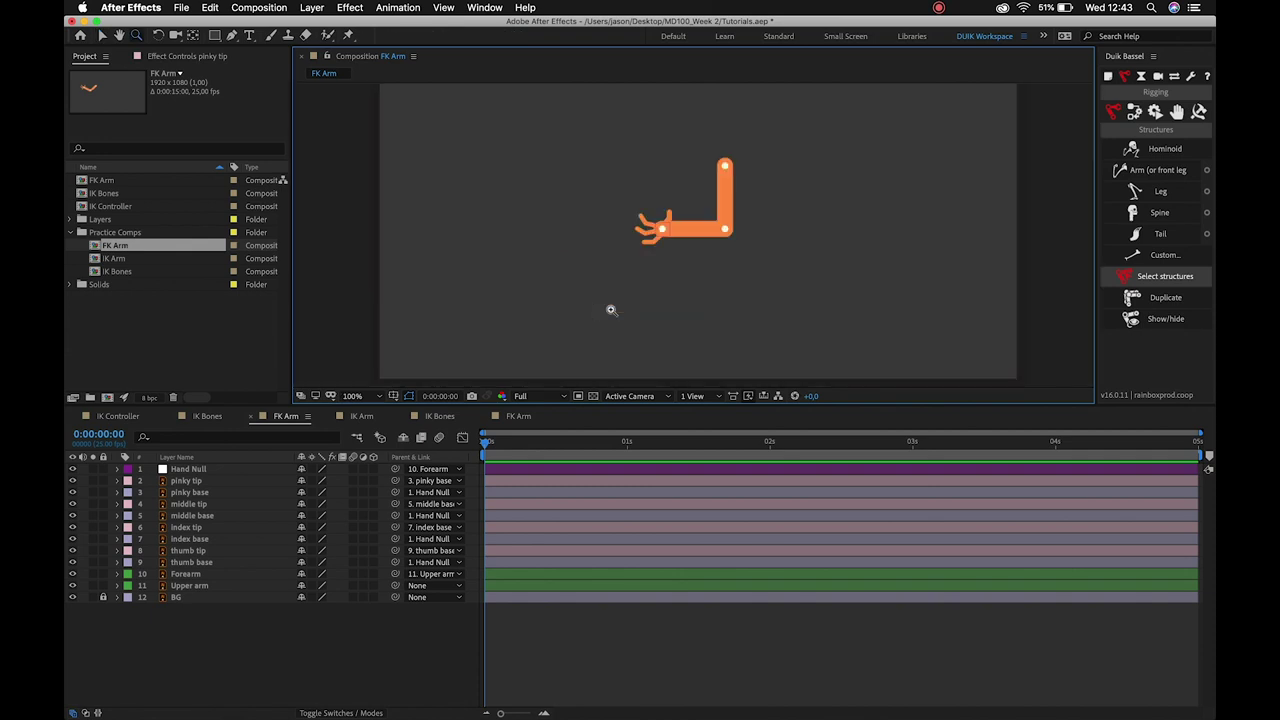
{"action": "left_click_drag", "start_coordinate": [611, 310], "coordinate": [543, 337]}
{"action": "key", "text": "v"}
{"action": "left_click", "coordinate": [650, 238]}
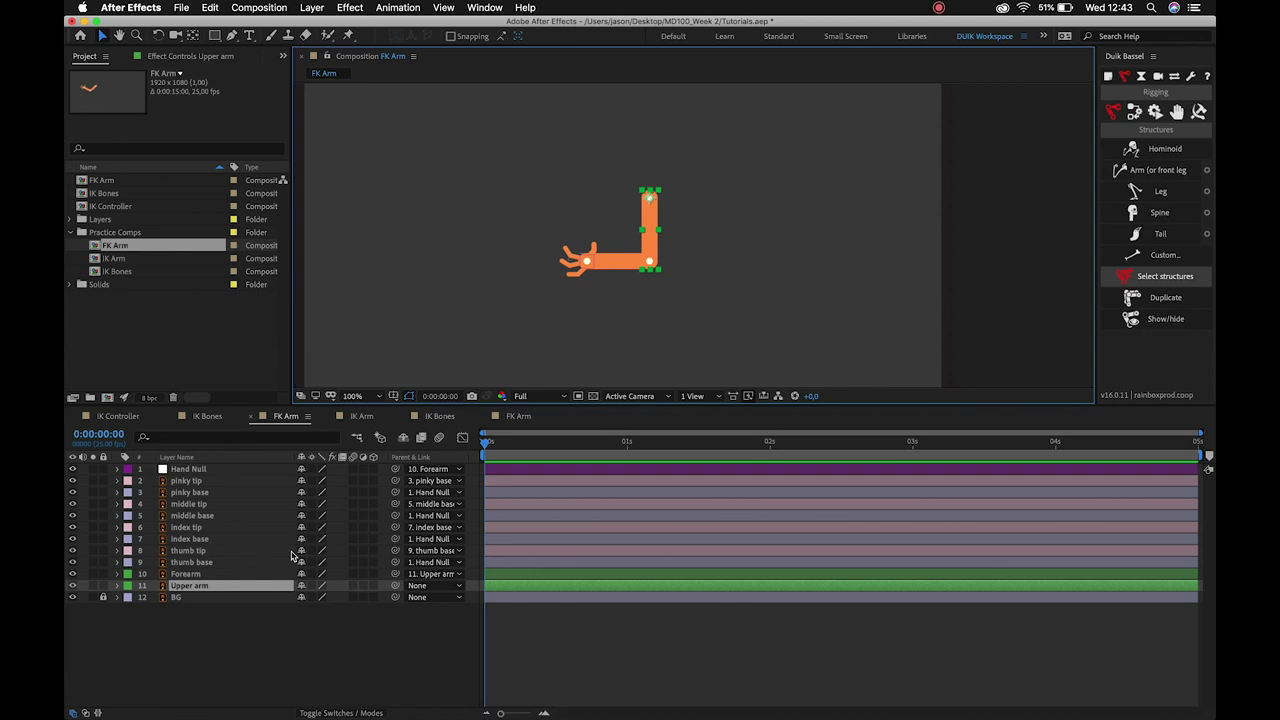
Solo the Upper arm layer and set a 0° Rotation keyframe at frame 0.
{"action": "left_click", "coordinate": [94, 586]}
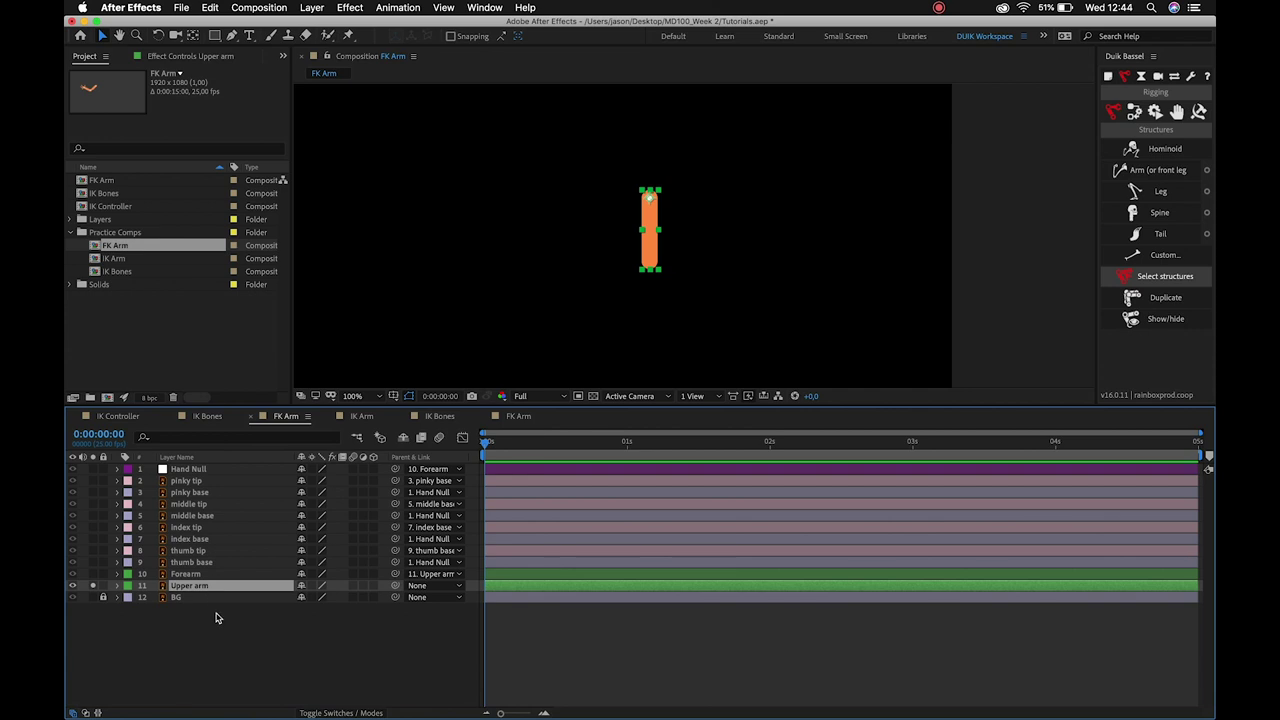
{"action": "key", "text": "r"}
{"action": "left_click", "coordinate": [152, 597]}
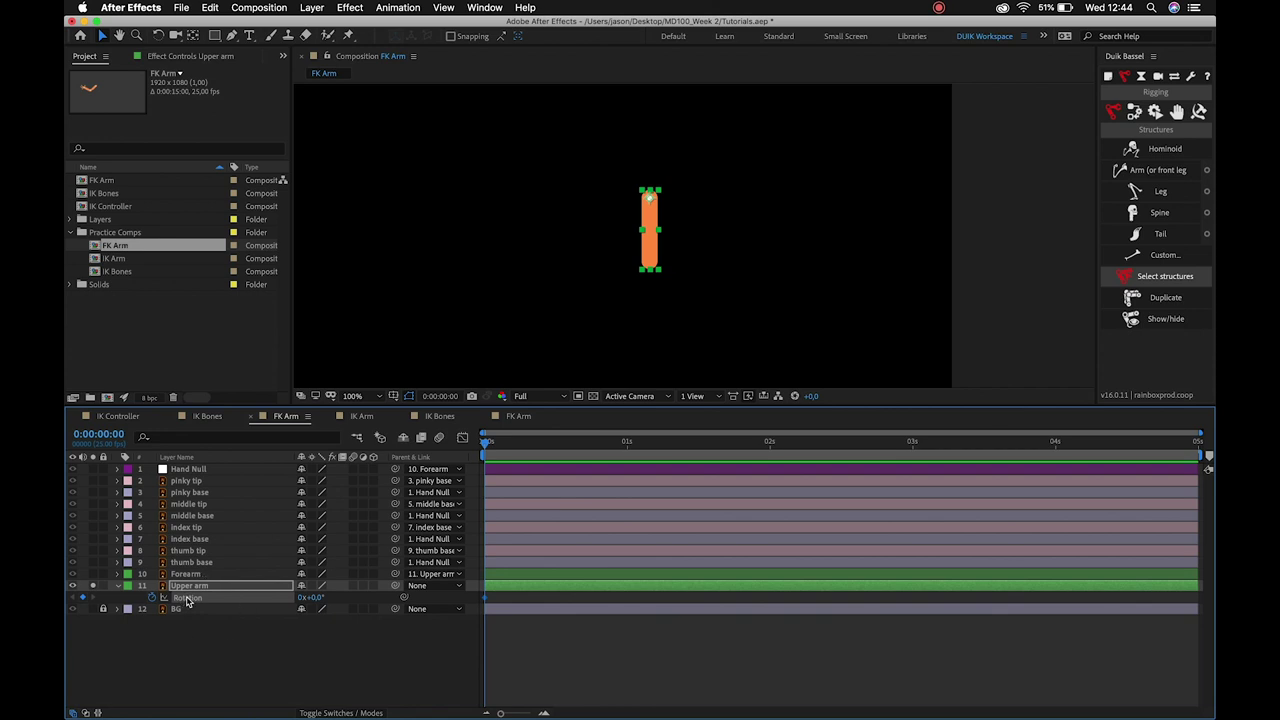
Rotate the upper arm to about 26.7° at frame 10 and -18.5° at frame 20.
{"action": "key", "text": "shift+Page_Down"}
{"action": "left_click", "coordinate": [158, 36]}
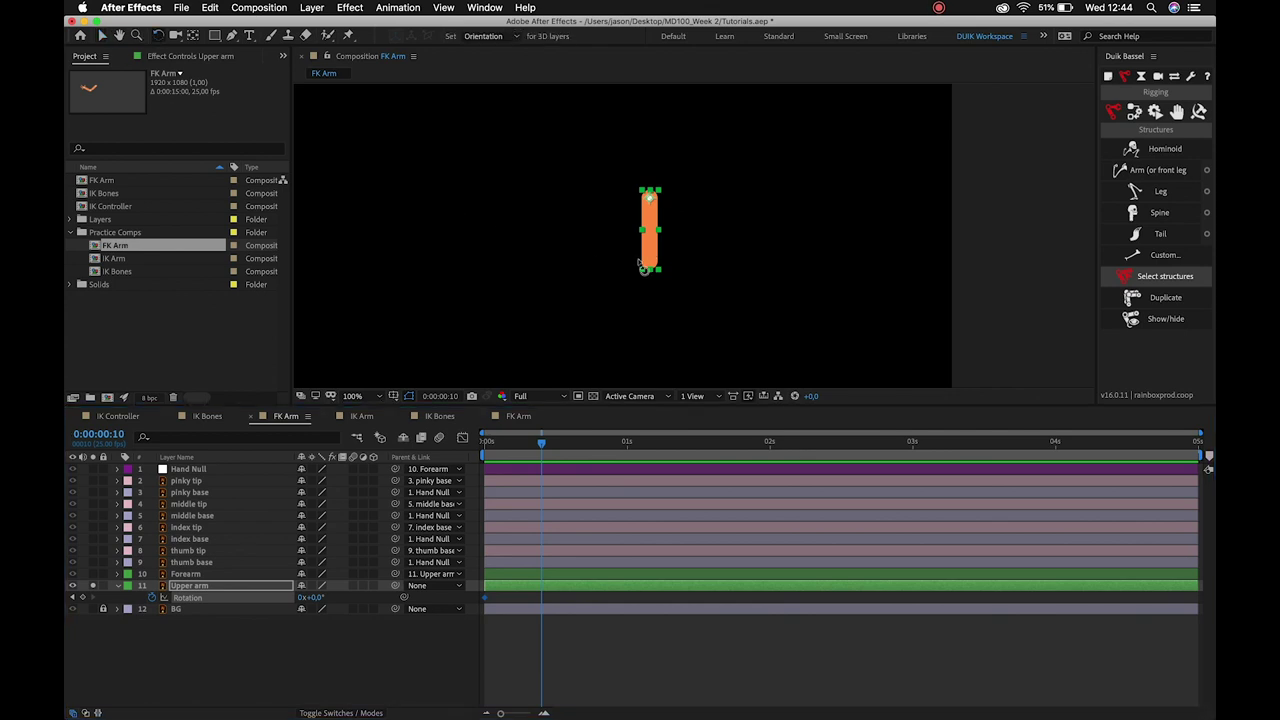
{"action": "left_click_drag", "start_coordinate": [649, 252], "coordinate": [625, 243]}
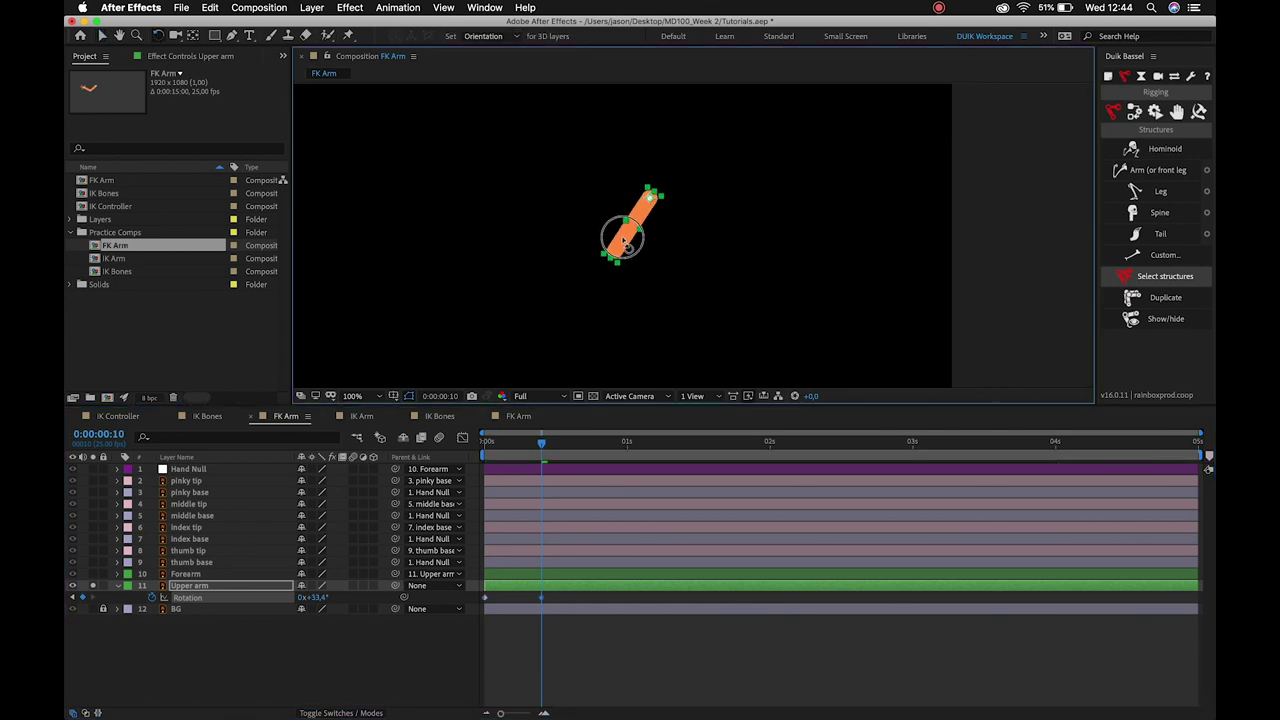
{"action": "left_click_drag", "start_coordinate": [625, 243], "coordinate": [630, 250]}
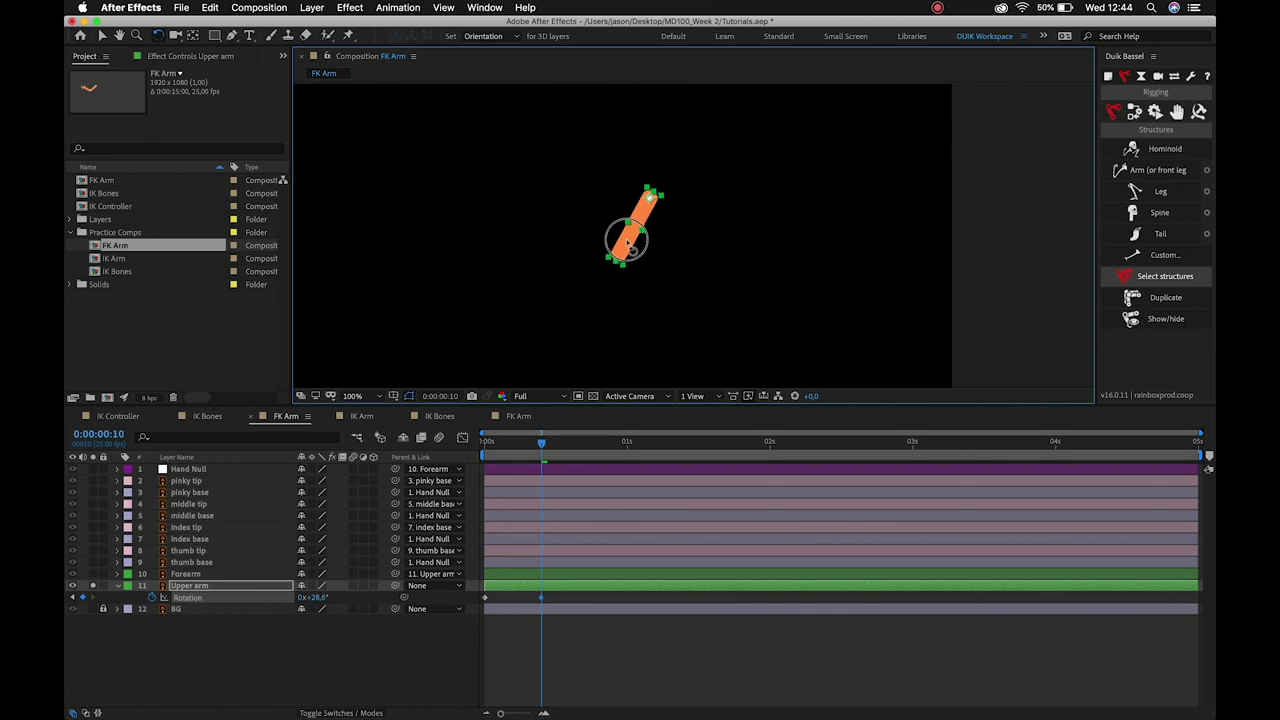
{"action": "key", "text": "shift+Page_Down"}
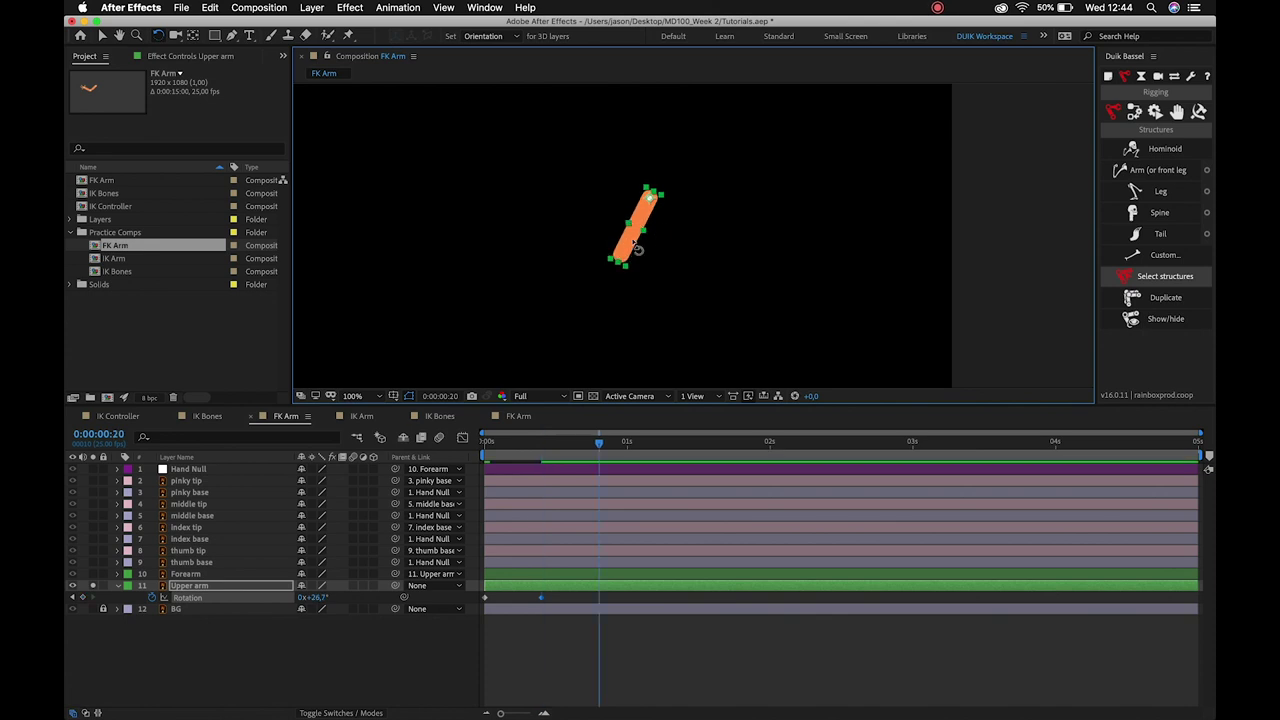
{"action": "left_click_drag", "start_coordinate": [634, 250], "coordinate": [666, 244]}
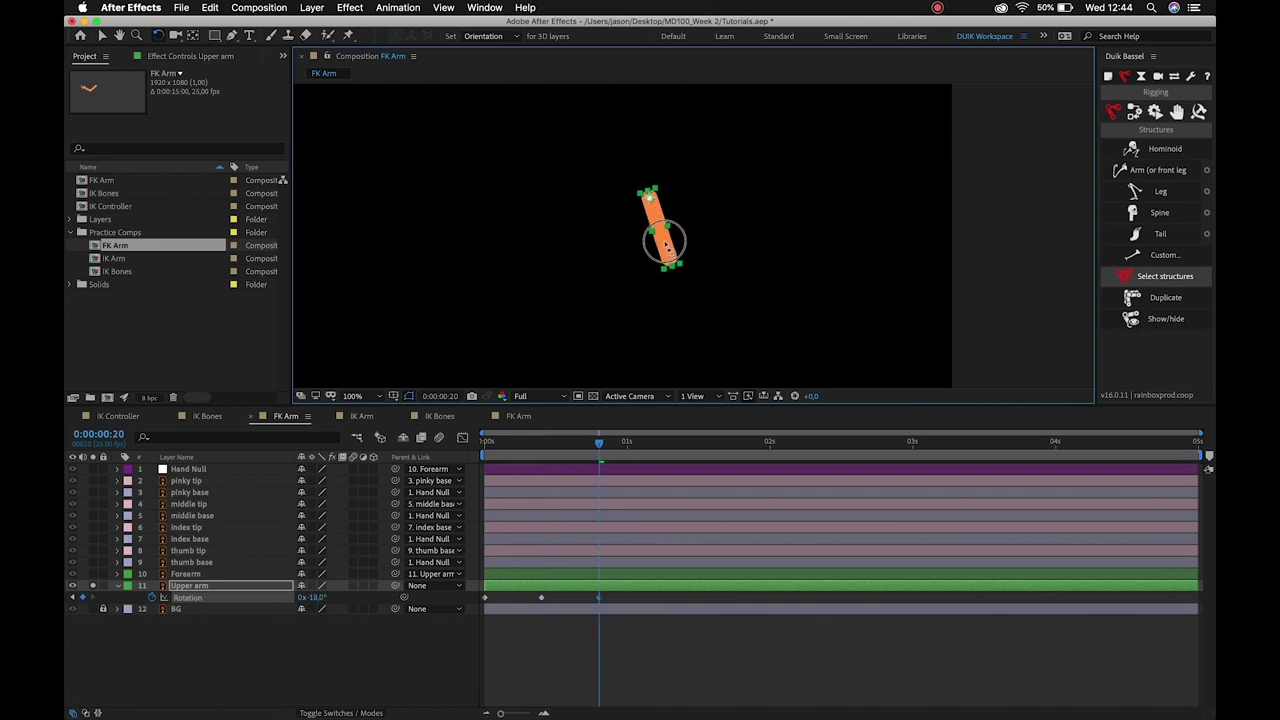
{"action": "left_click_drag", "start_coordinate": [666, 244], "coordinate": [667, 247]}
Paste the 0° rotation keyframe at 0:00:01:05 and preview the upper-arm swing.
{"action": "key", "text": "shift+Page_Down"}
{"action": "left_click", "coordinate": [486, 597]}
{"action": "key", "text": "ctrl+c"}
{"action": "key", "text": "ctrl+v"}
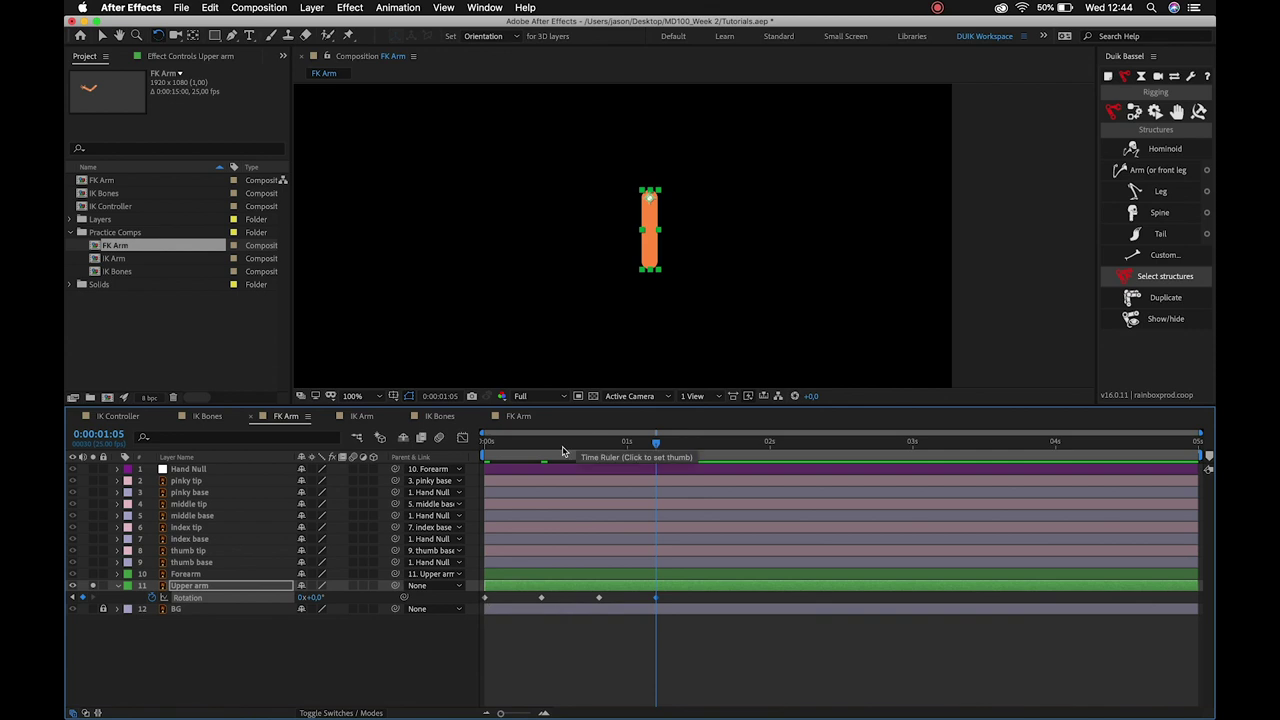
{"action": "key", "text": "Home"}
{"action": "key", "text": "space"}
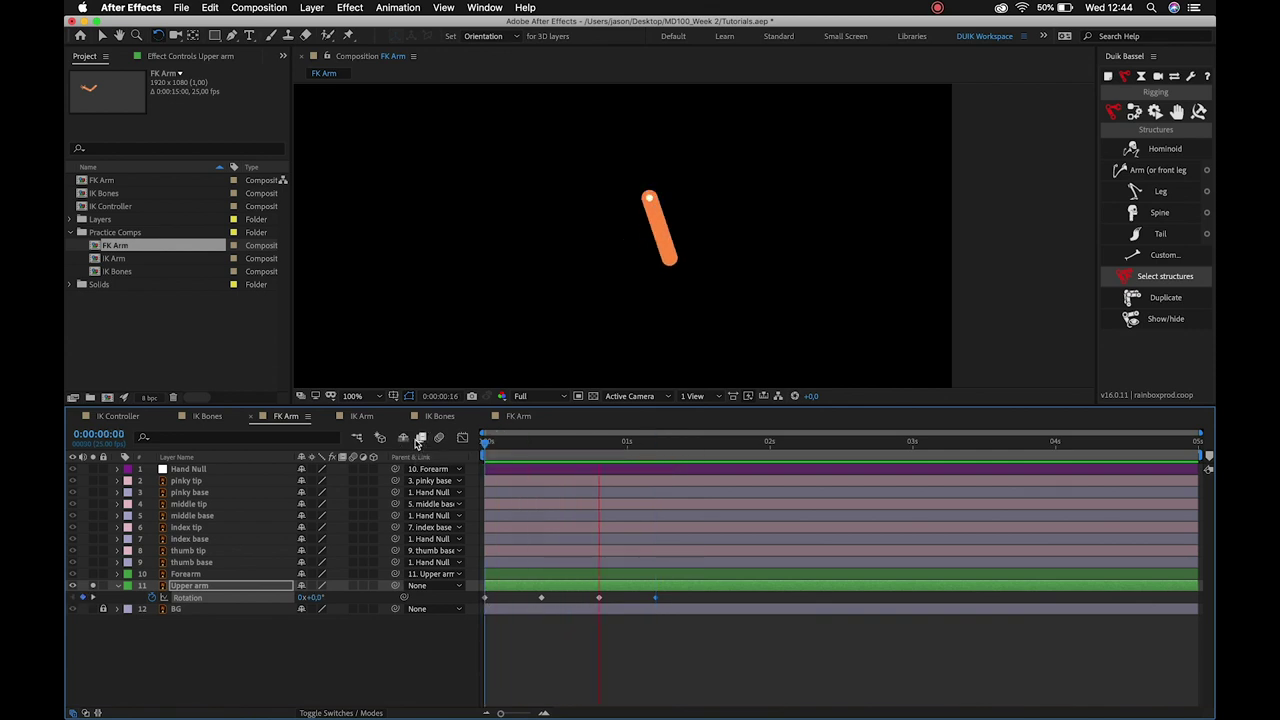
{"action": "key", "text": "space"}
Unsolo the Upper arm, compare with the finished FK Arm example, then preview the working comp.
{"action": "left_click", "coordinate": [93, 585]}
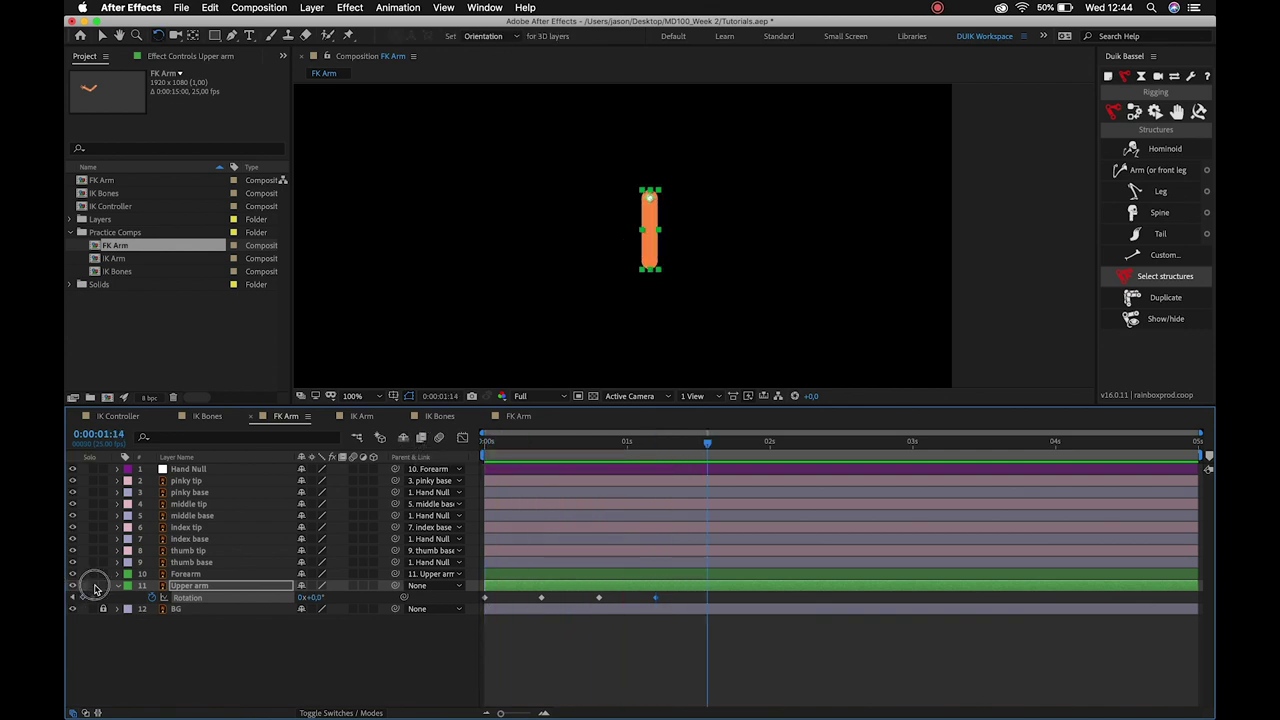
{"action": "left_click", "coordinate": [486, 443]}
{"action": "left_click_drag", "start_coordinate": [486, 443], "coordinate": [655, 465]}
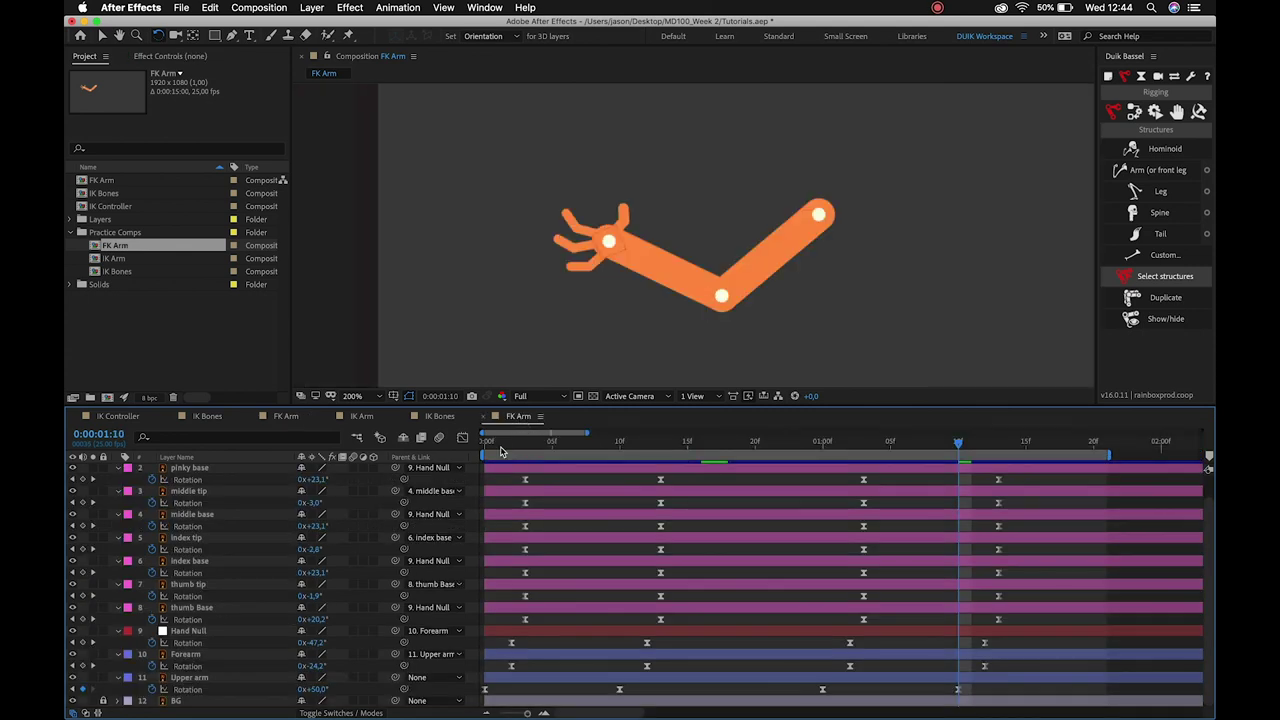
{"action": "key", "text": "space"}
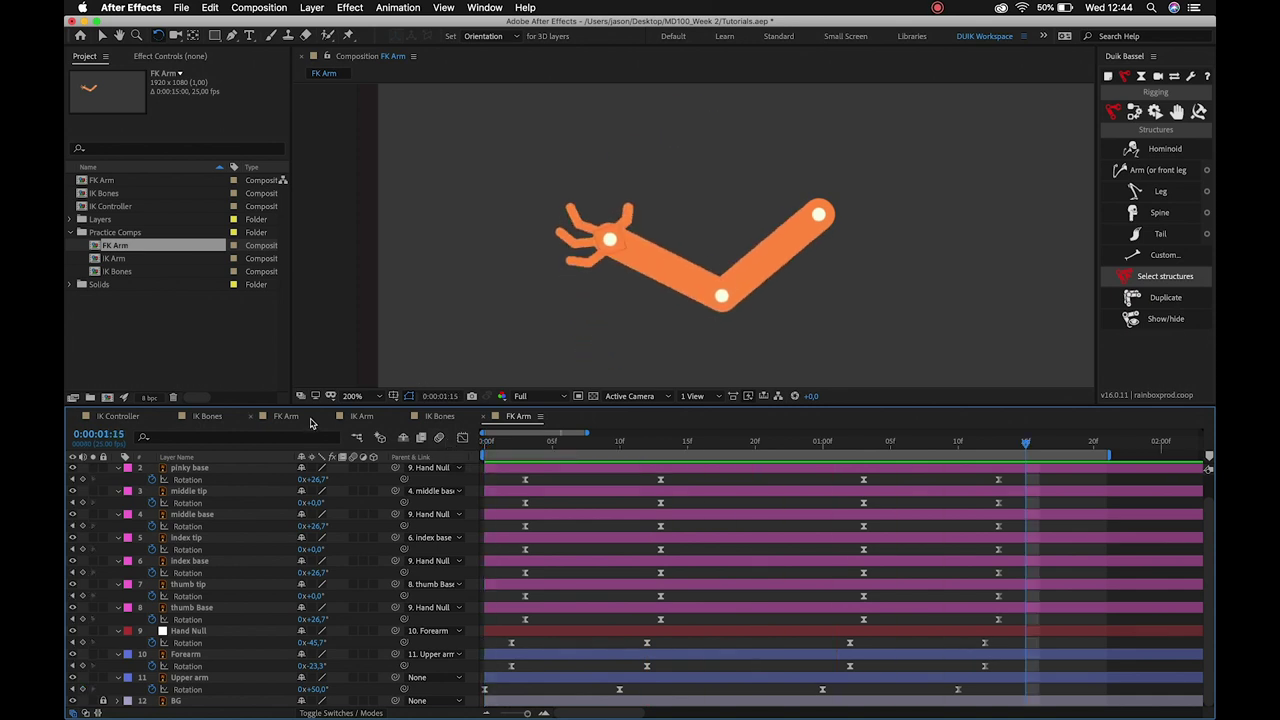
{"action": "left_click", "coordinate": [305, 422]}
{"action": "key", "text": "space"}
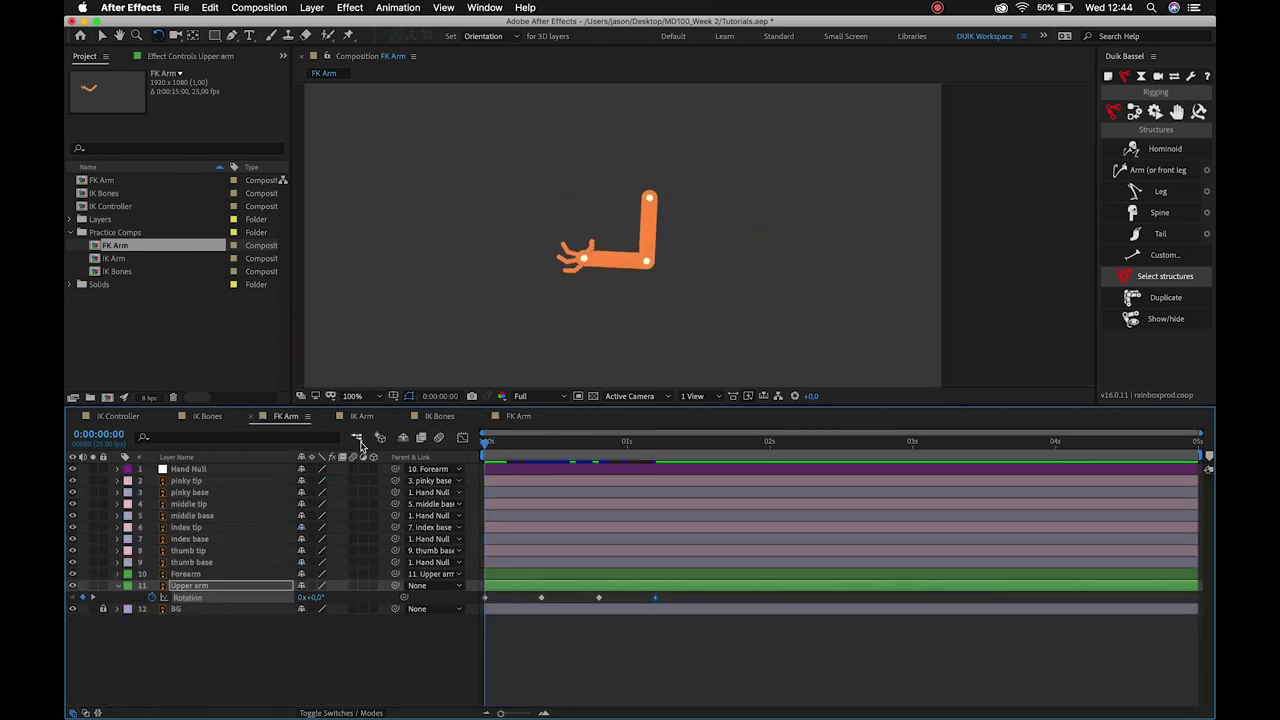
Apply Easy Ease to all four Upper arm Rotation keyframes.
{"action": "key", "text": "space"}
{"action": "left_click", "coordinate": [486, 600]}
{"action": "left_click", "coordinate": [484, 597]}
{"action": "left_click", "coordinate": [477, 603]}
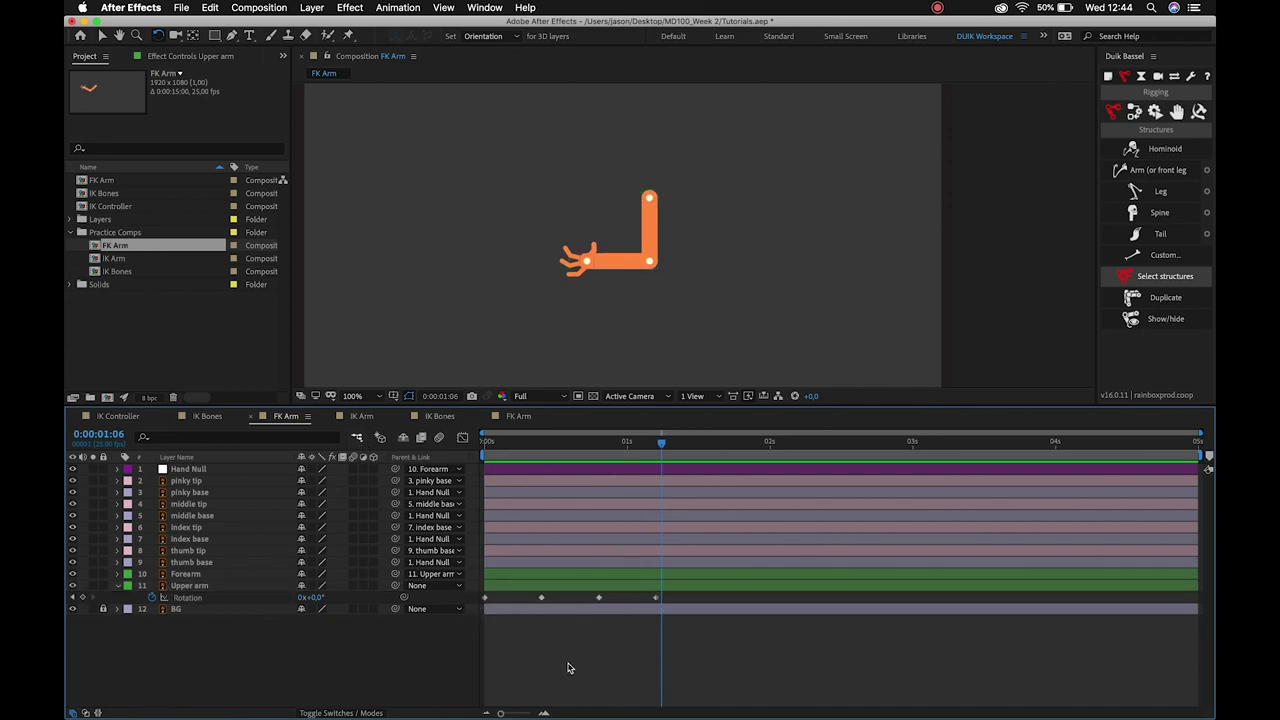
{"action": "left_click_drag", "start_coordinate": [528, 443], "coordinate": [450, 445]}
{"action": "left_click_drag", "start_coordinate": [669, 599], "coordinate": [476, 623]}
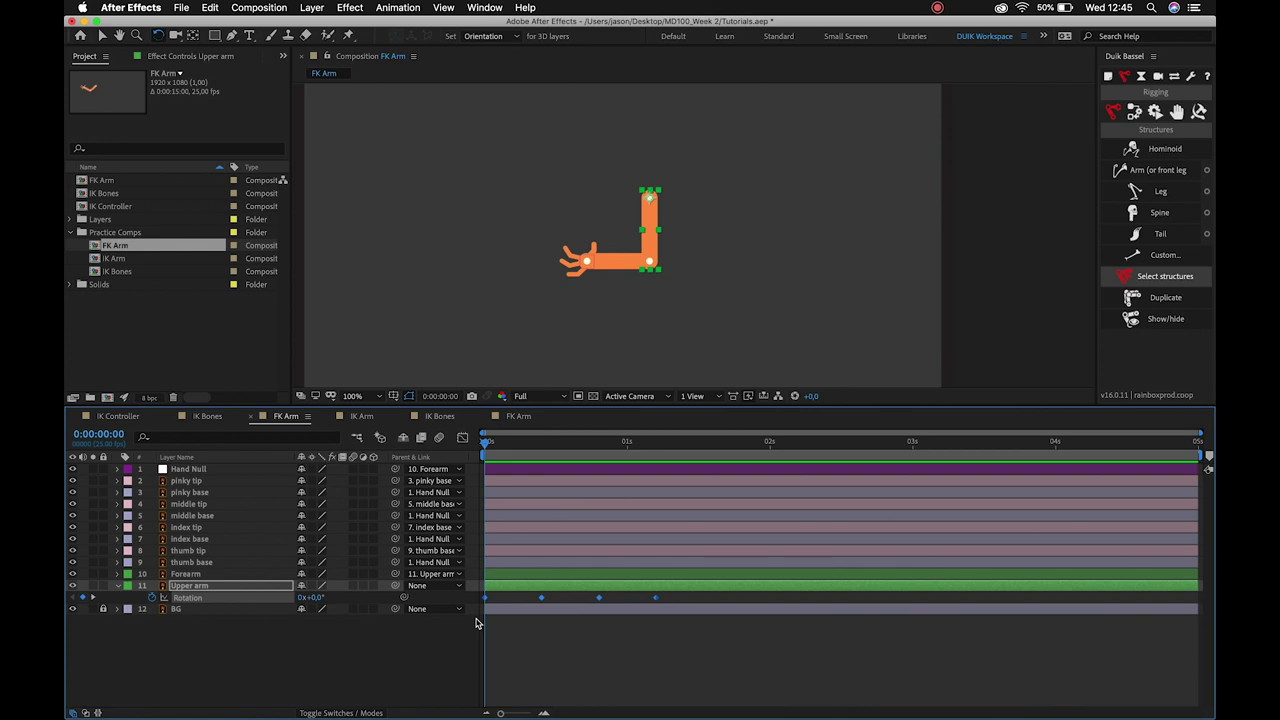
{"action": "key", "text": "F9"}
Preview the eased upper arm swing, replaying from the 0:00:00:20 keyframe.
{"action": "left_click", "coordinate": [512, 638]}
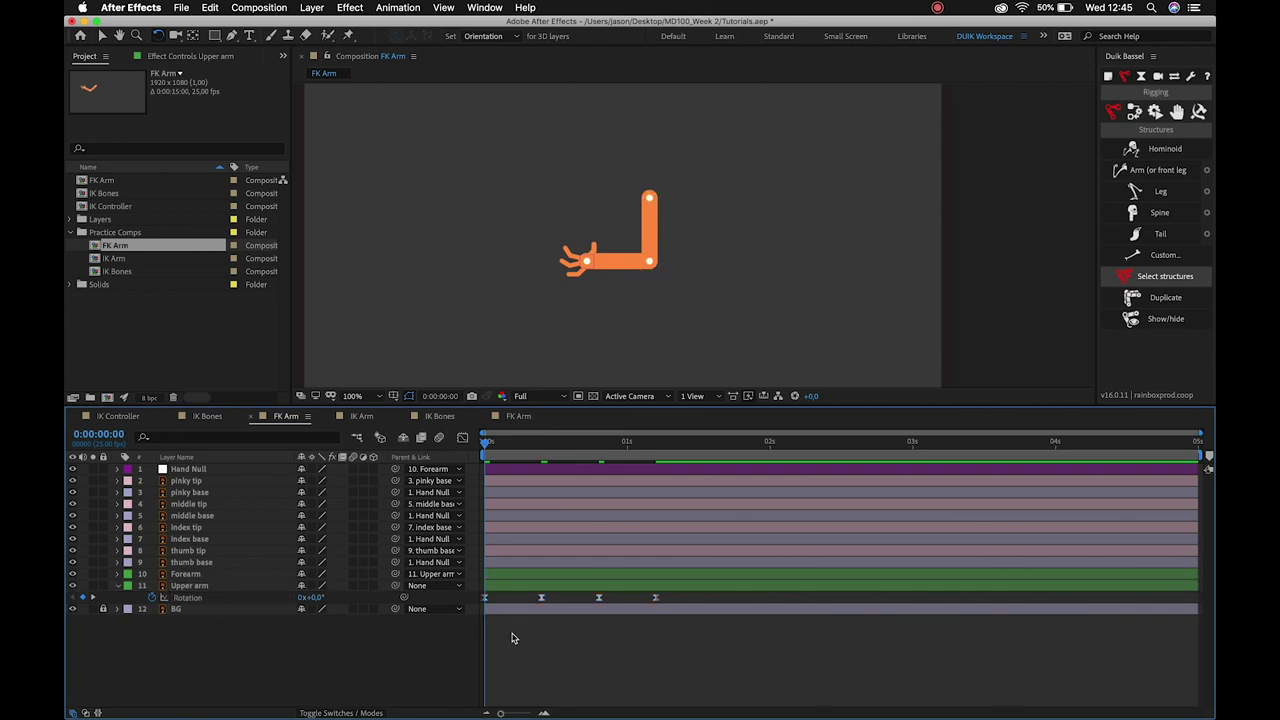
{"action": "left_click", "coordinate": [543, 598]}
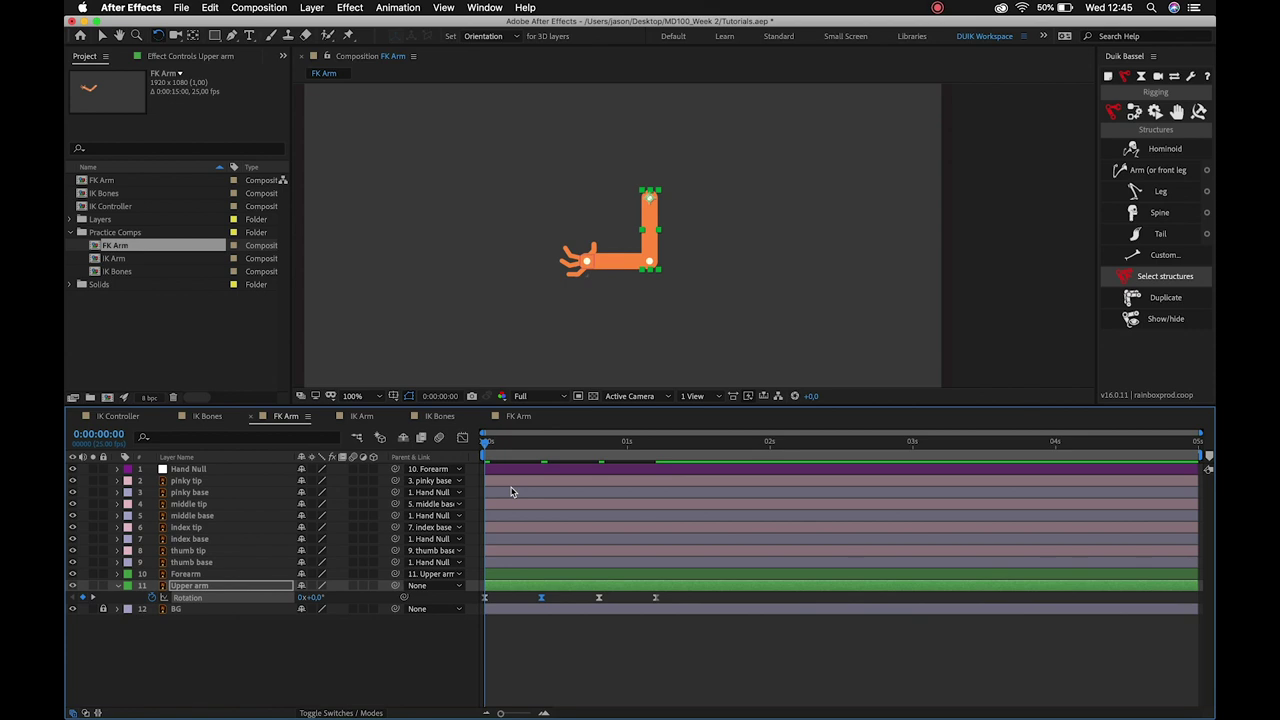
{"action": "key", "text": "space"}
{"action": "key", "text": "space"}
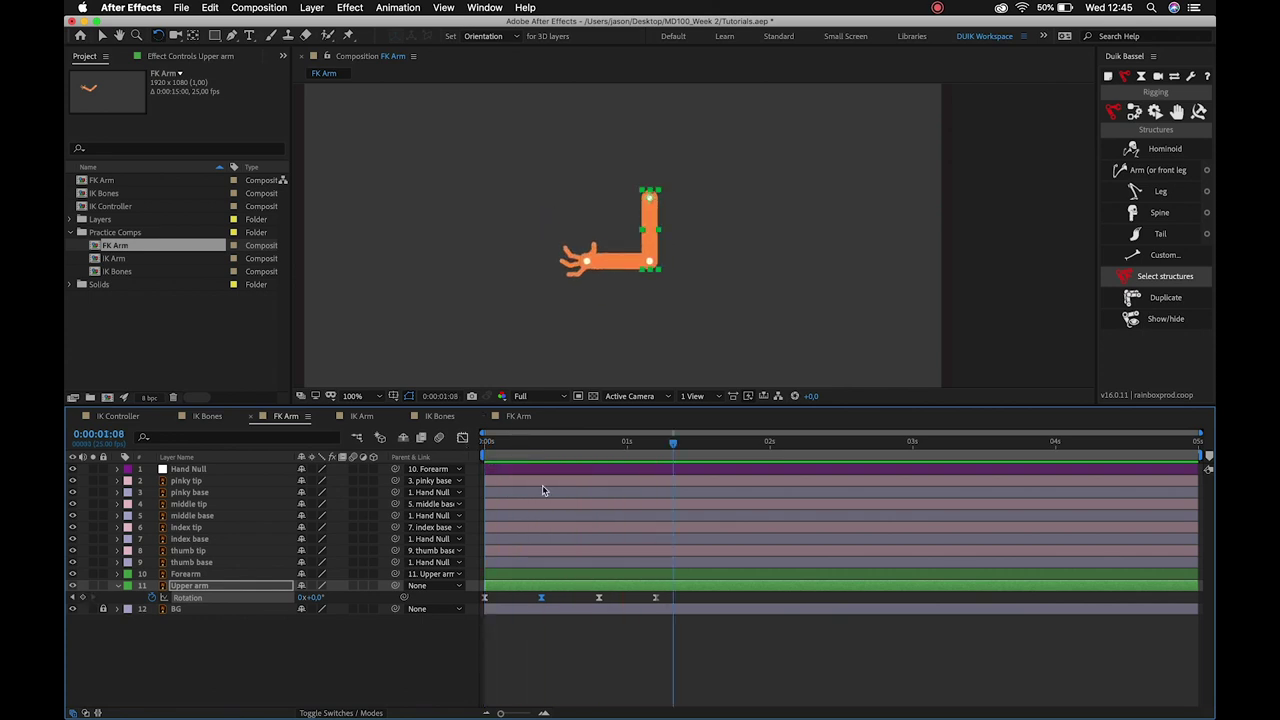
{"action": "mouse_move", "coordinate": [522, 442]}
{"action": "left_mouse_down"}
{"action": "mouse_move", "coordinate": [618, 458]}
{"action": "mouse_move", "coordinate": [614, 483]}
{"action": "mouse_move", "coordinate": [543, 477]}
{"action": "left_mouse_up"}
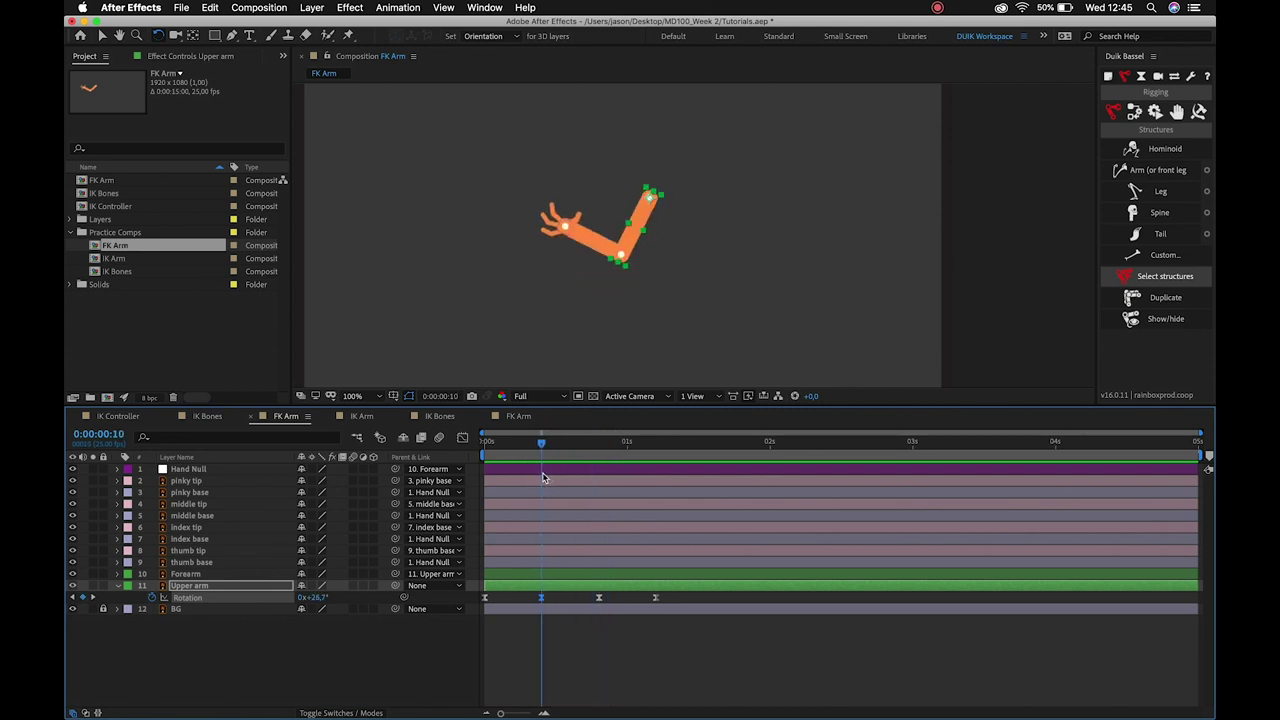
{"action": "key", "text": "k"}
{"action": "key", "text": "space"}
Move the last two Upper arm Rotation keyframes later to slow the backward swing and settle.
{"action": "left_click_drag", "start_coordinate": [590, 575], "coordinate": [708, 610]}
{"action": "left_click_drag", "start_coordinate": [598, 601], "coordinate": [632, 605]}
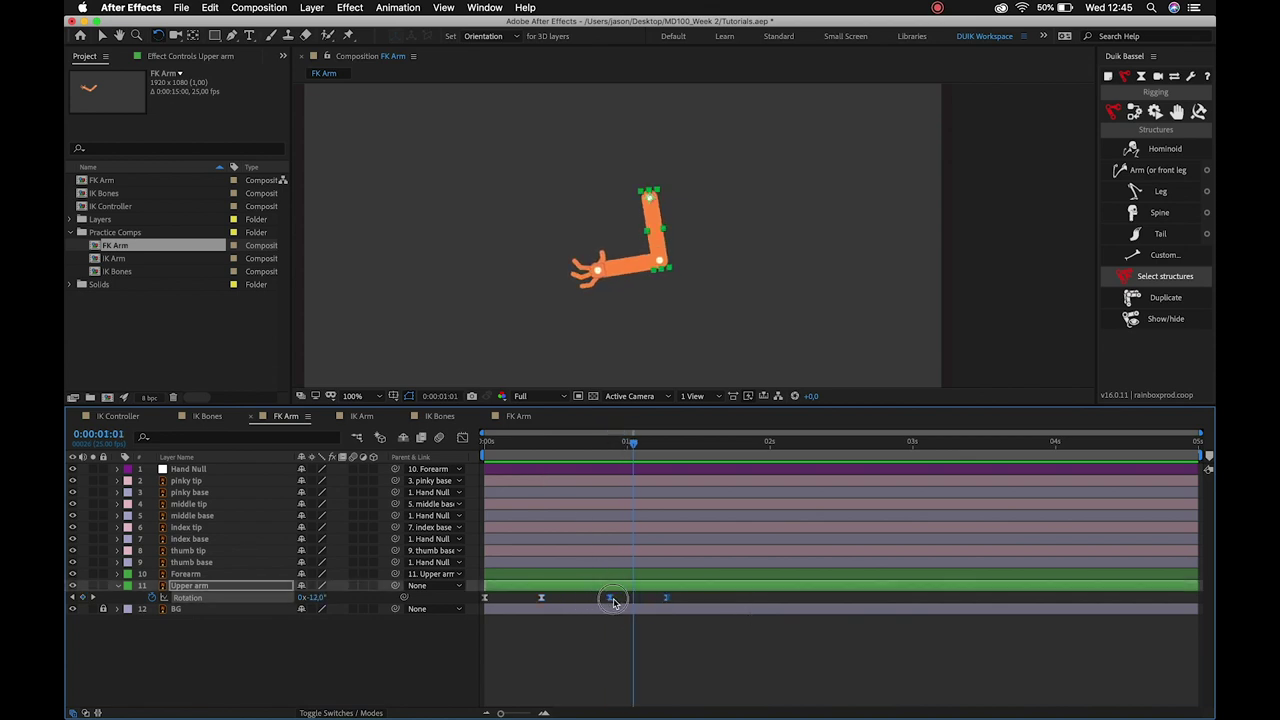
{"action": "left_click", "coordinate": [483, 440]}
{"action": "key", "text": "space"}
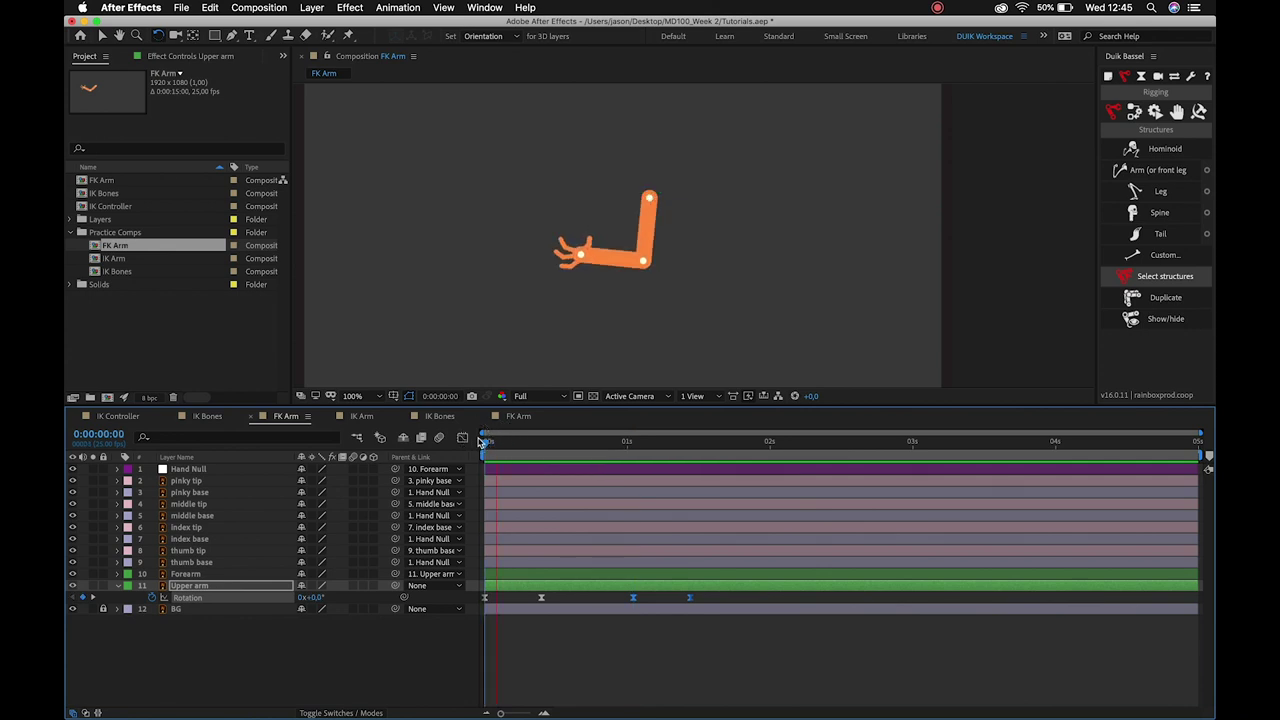
{"action": "key", "text": "space"}
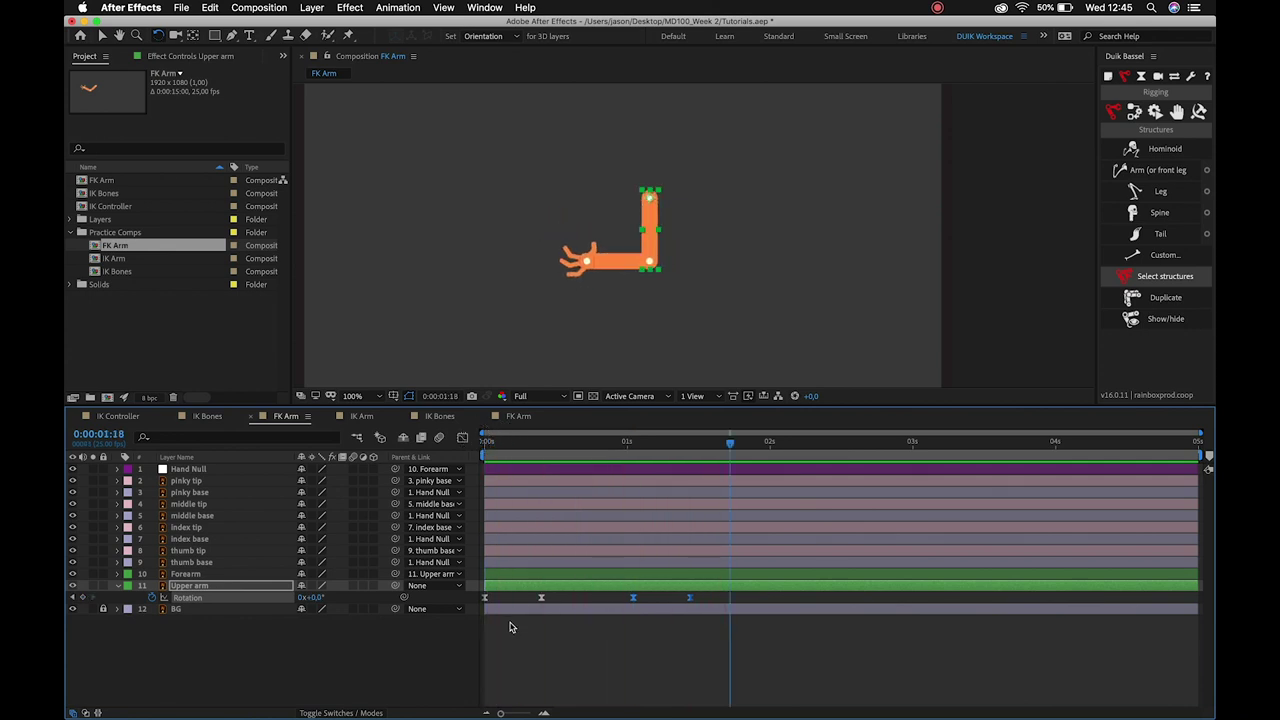
In the Graph Editor, lengthen the Upper arm keyframes' influence, with the last easing in at about 64%.
{"action": "left_click", "coordinate": [462, 437]}
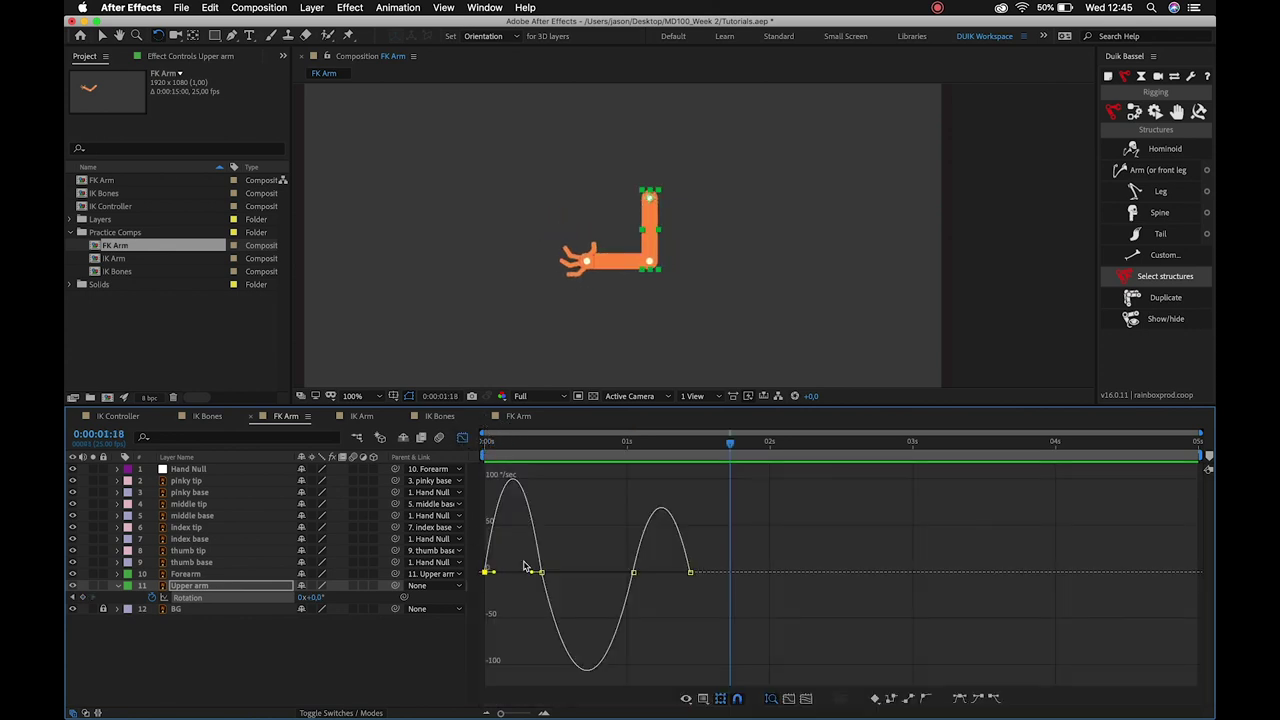
{"action": "left_click", "coordinate": [486, 441]}
{"action": "key", "text": "space"}
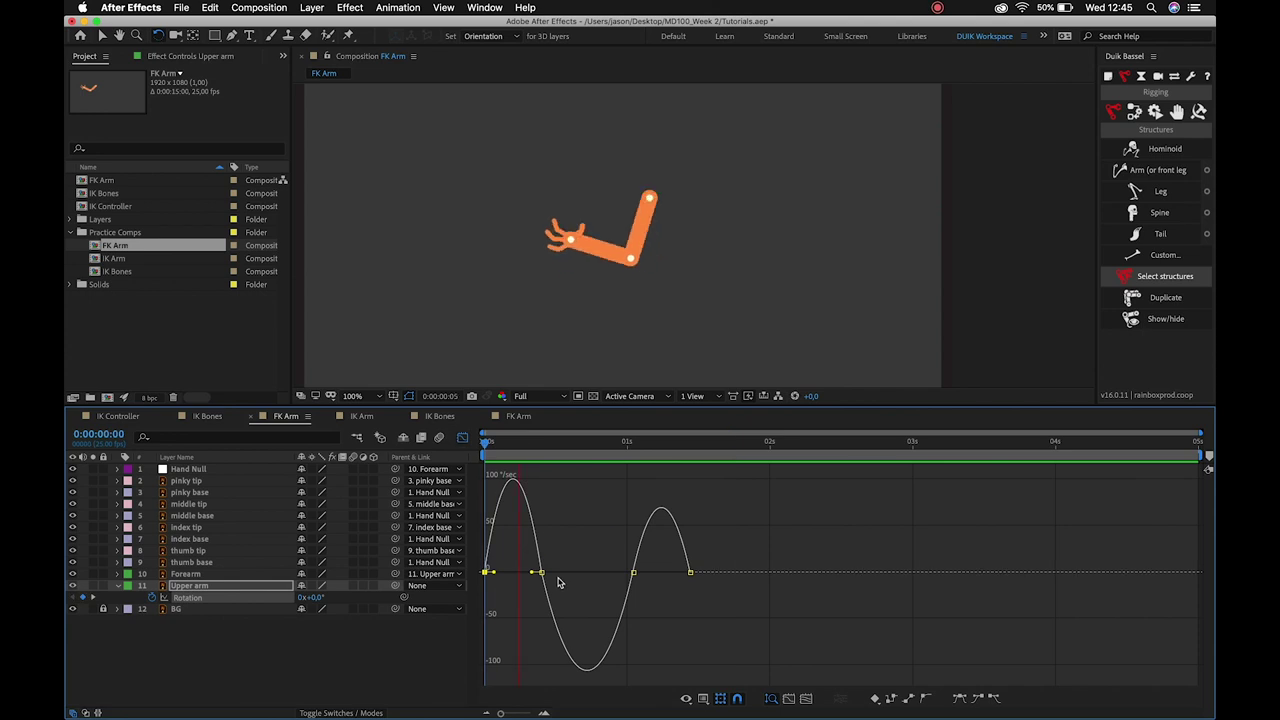
{"action": "key", "text": "space"}
{"action": "left_click_drag", "start_coordinate": [534, 574], "coordinate": [516, 572]}
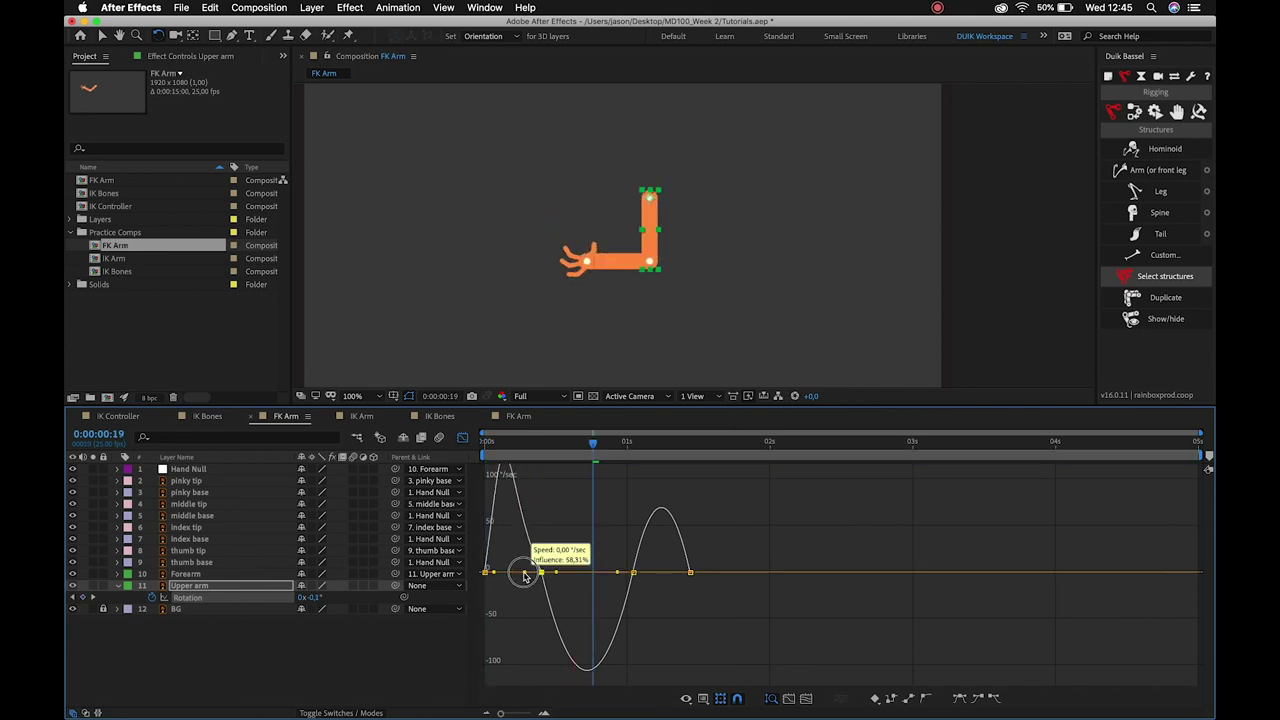
{"action": "left_click_drag", "start_coordinate": [557, 611], "coordinate": [572, 609]}
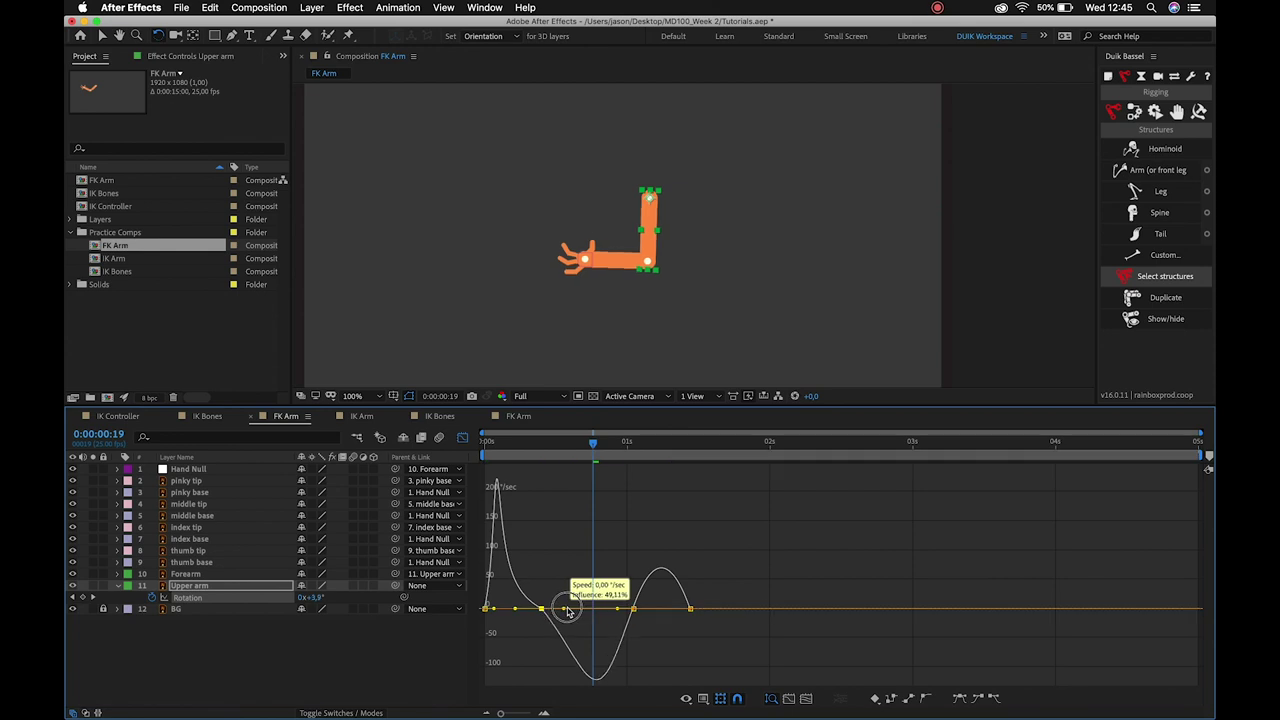
{"action": "left_click", "coordinate": [632, 593]}
{"action": "left_click", "coordinate": [689, 592]}
{"action": "left_click_drag", "start_coordinate": [680, 592], "coordinate": [668, 593]}
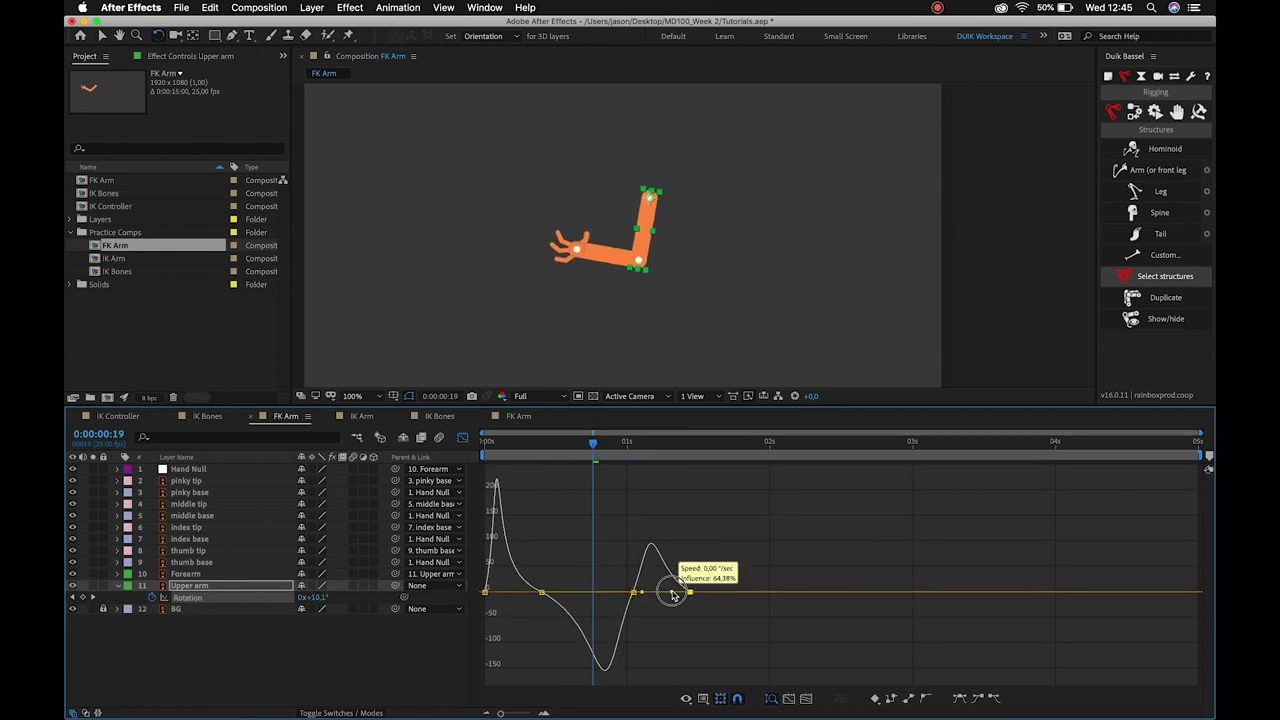
End the work area at 2 seconds and preview the eased arm swing.
{"action": "left_click", "coordinate": [491, 446]}
{"action": "key", "text": "space"}
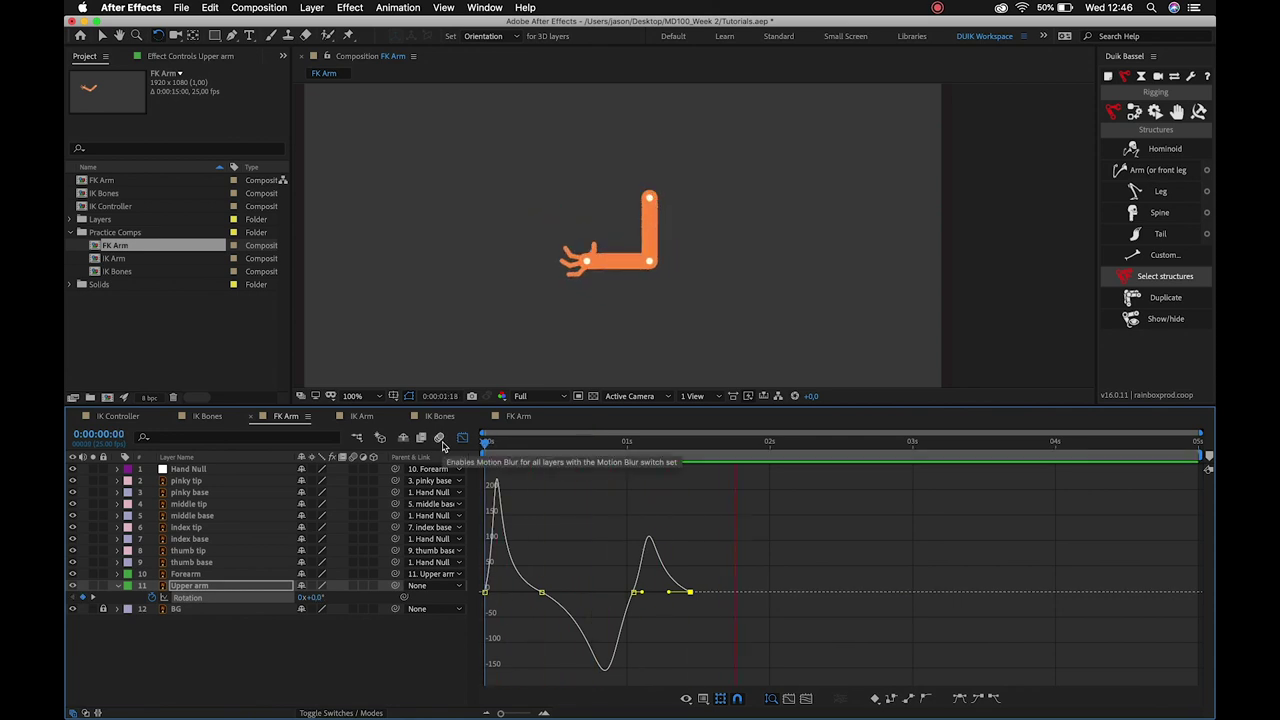
{"action": "left_click_drag", "start_coordinate": [759, 446], "coordinate": [769, 446]}
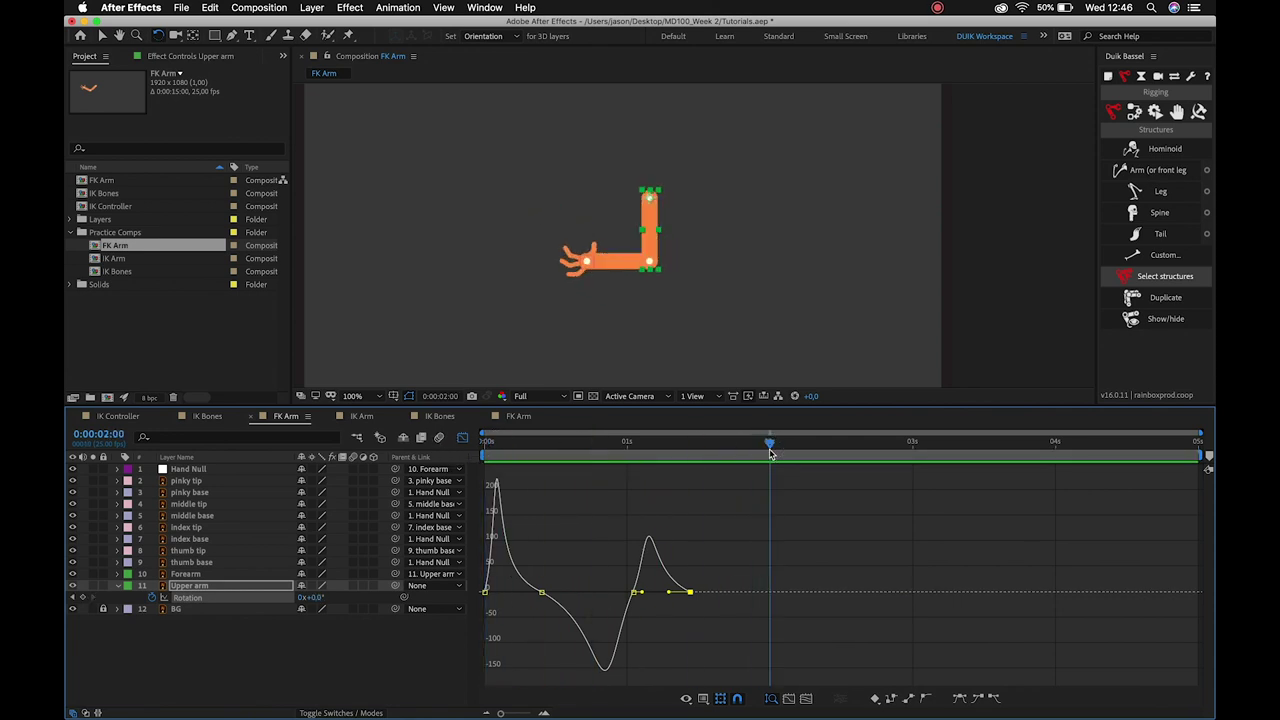
{"action": "key", "text": "n"}
{"action": "key", "text": "space"}
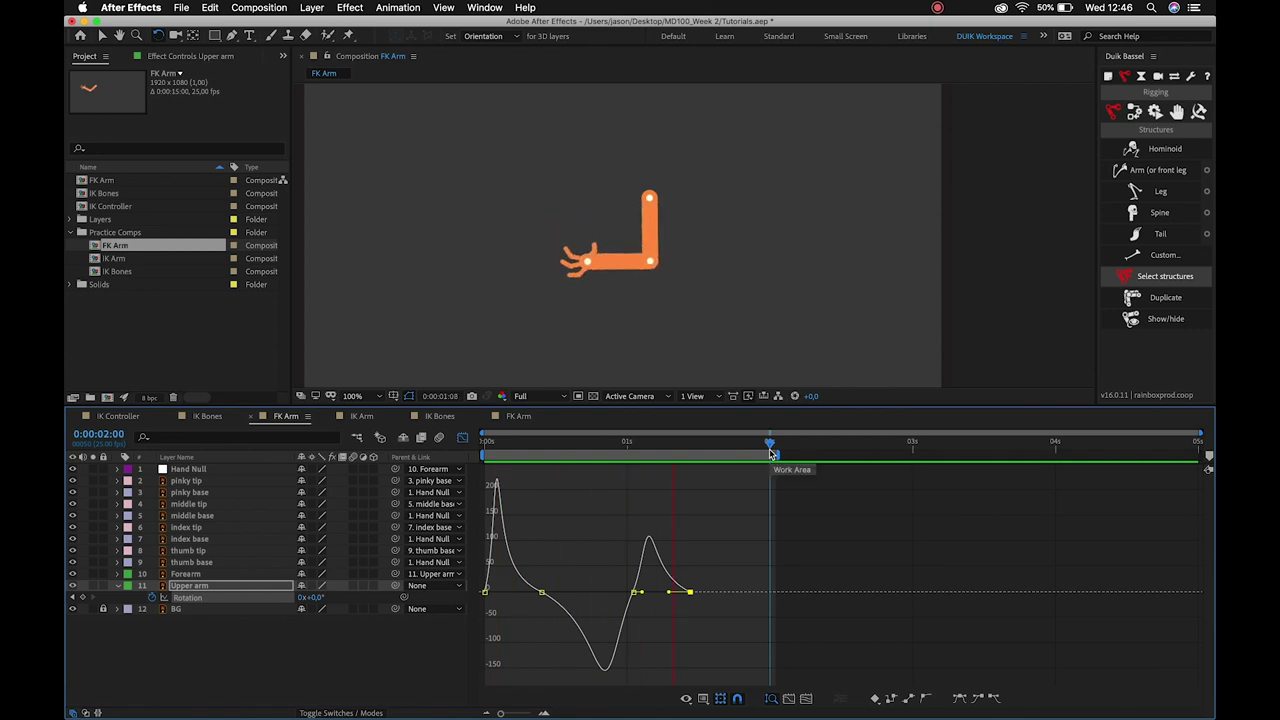
{"action": "key", "text": "space"}
Start Forearm Rotation keyframing with a 0° key at 0 seconds.
{"action": "left_click", "coordinate": [462, 437]}
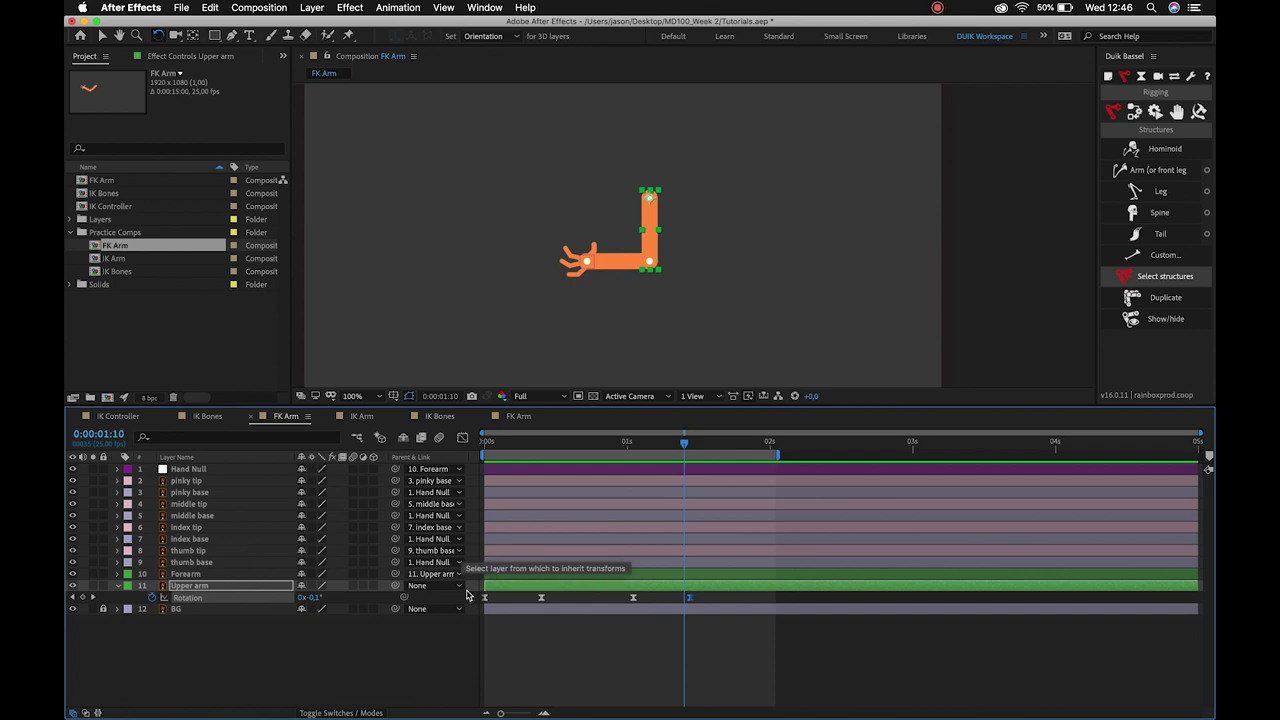
{"action": "left_click", "coordinate": [529, 632]}
{"action": "left_click", "coordinate": [486, 441]}
{"action": "left_click", "coordinate": [204, 577]}
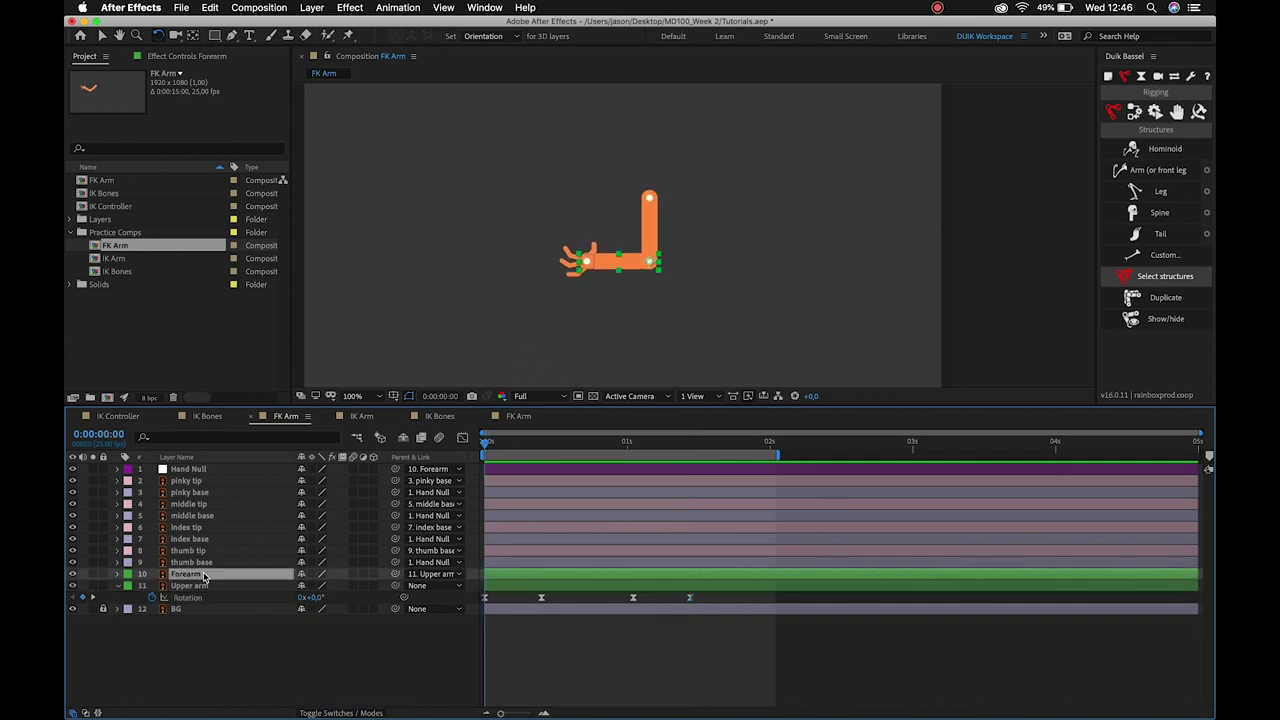
{"action": "key", "text": "r"}
{"action": "left_click", "coordinate": [155, 588]}
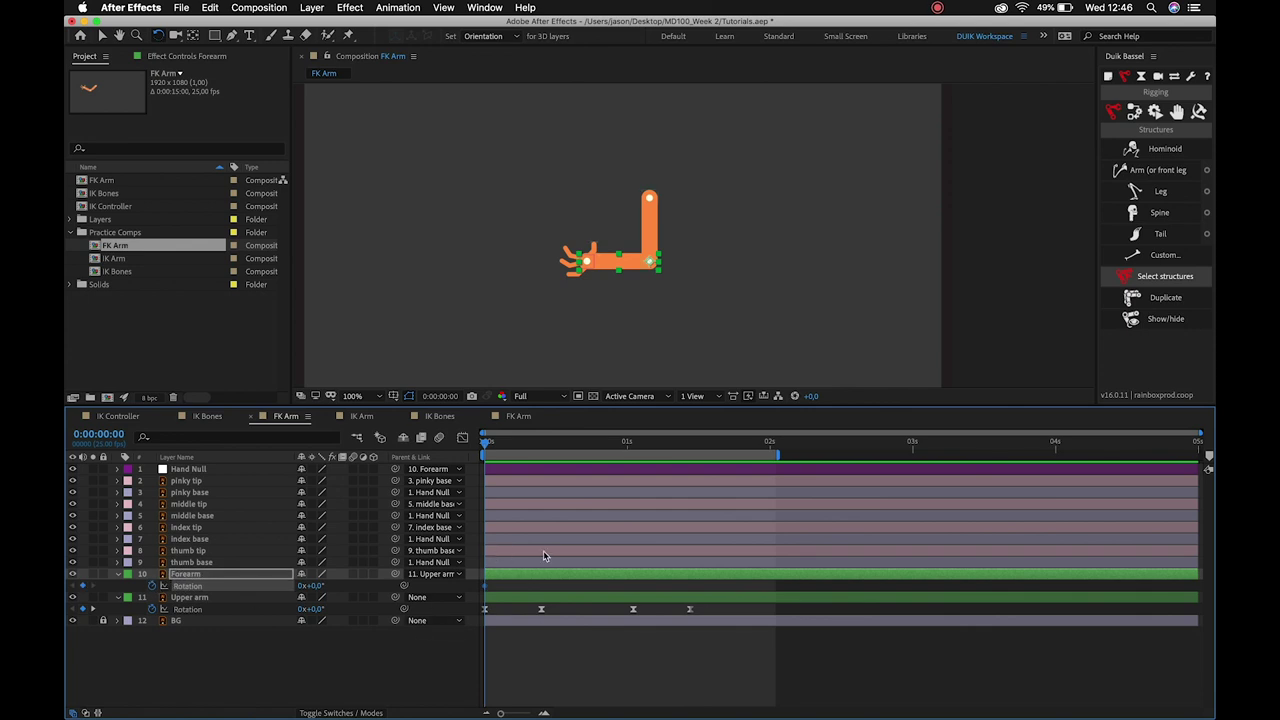
{"action": "left_click", "coordinate": [541, 609]}
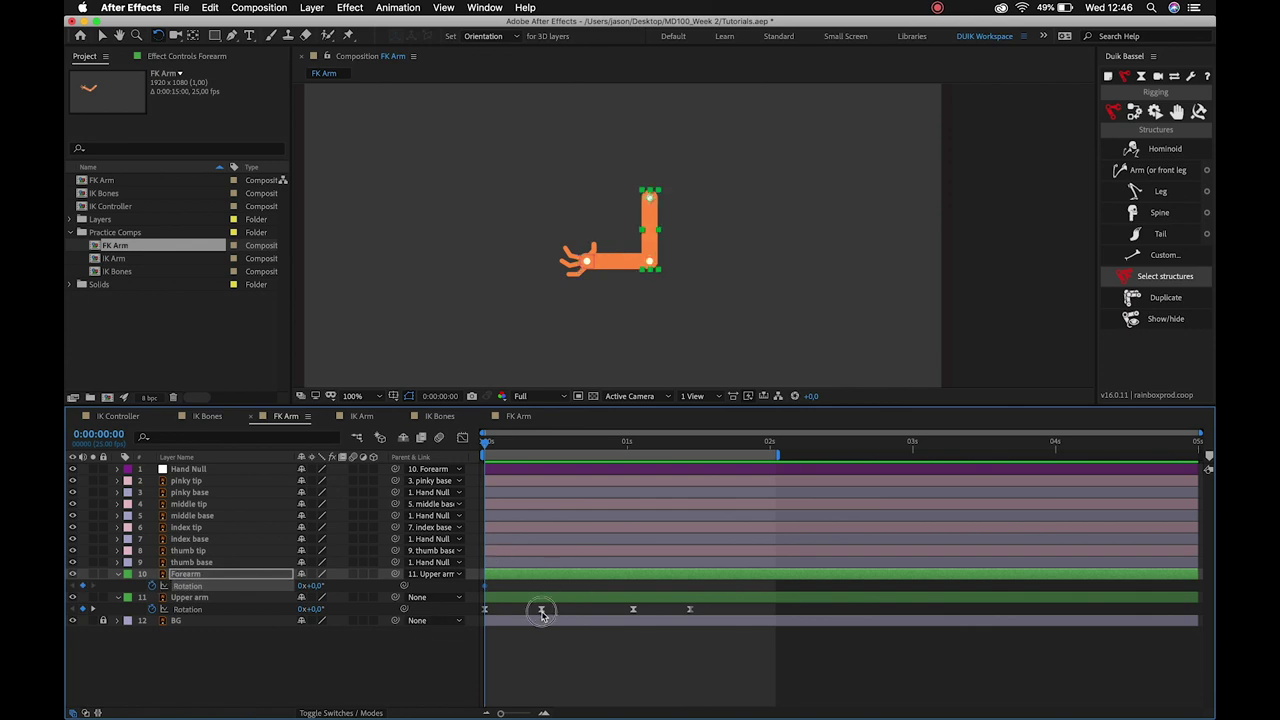
{"action": "left_click", "coordinate": [487, 586]}
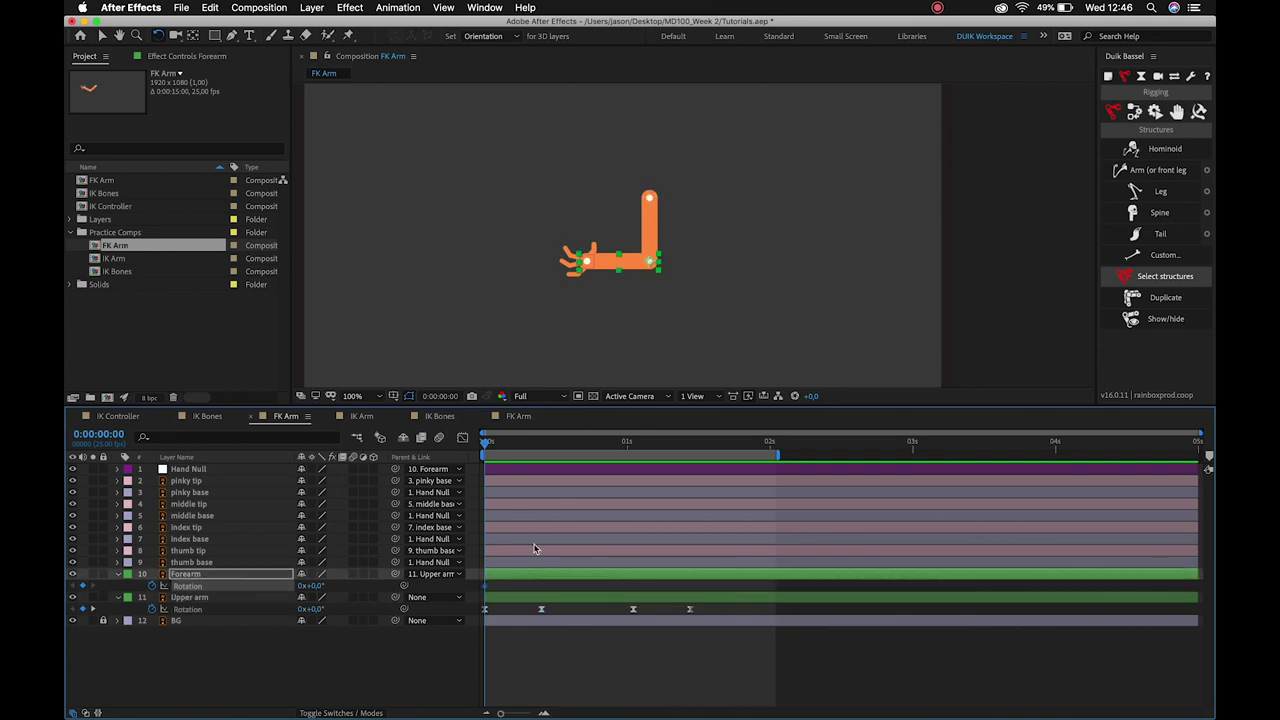
Key the Forearm bends at 0:00:00:10 and 0:00:01:01, and 0° at 0:00:01:11.
{"action": "left_click_drag", "start_coordinate": [487, 445], "coordinate": [541, 444]}
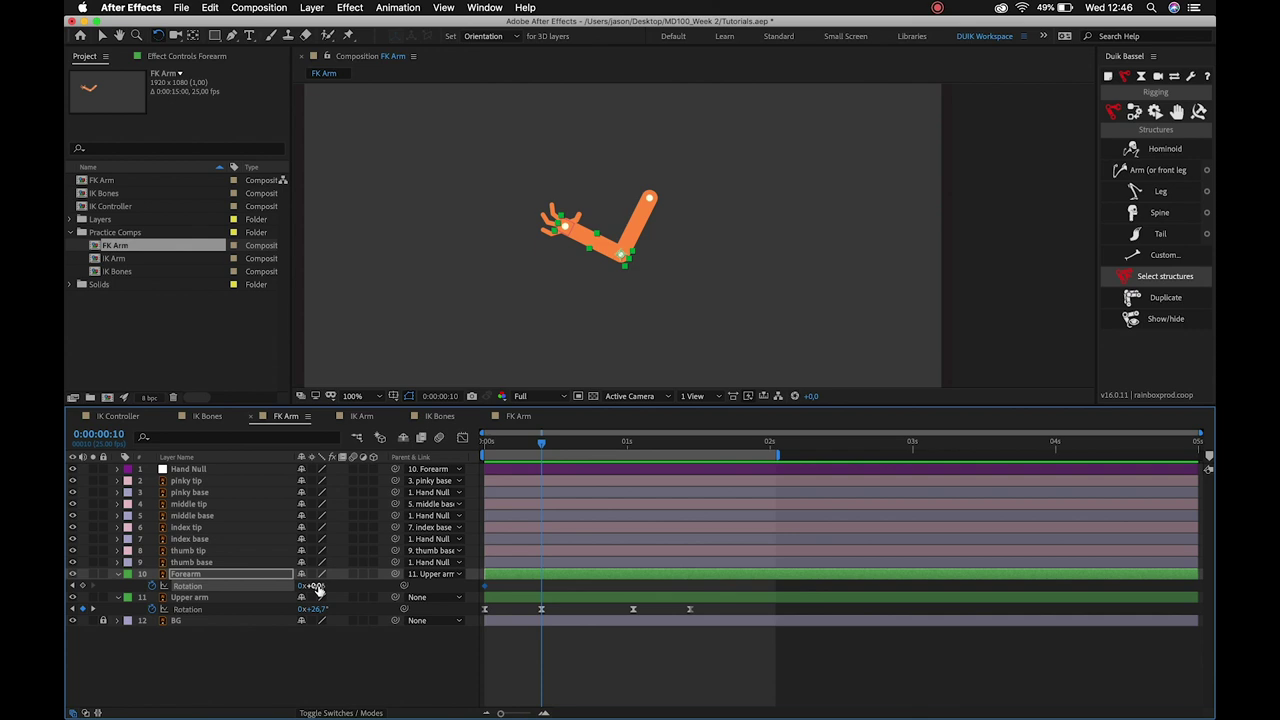
{"action": "left_click_drag", "start_coordinate": [318, 590], "coordinate": [325, 590]}
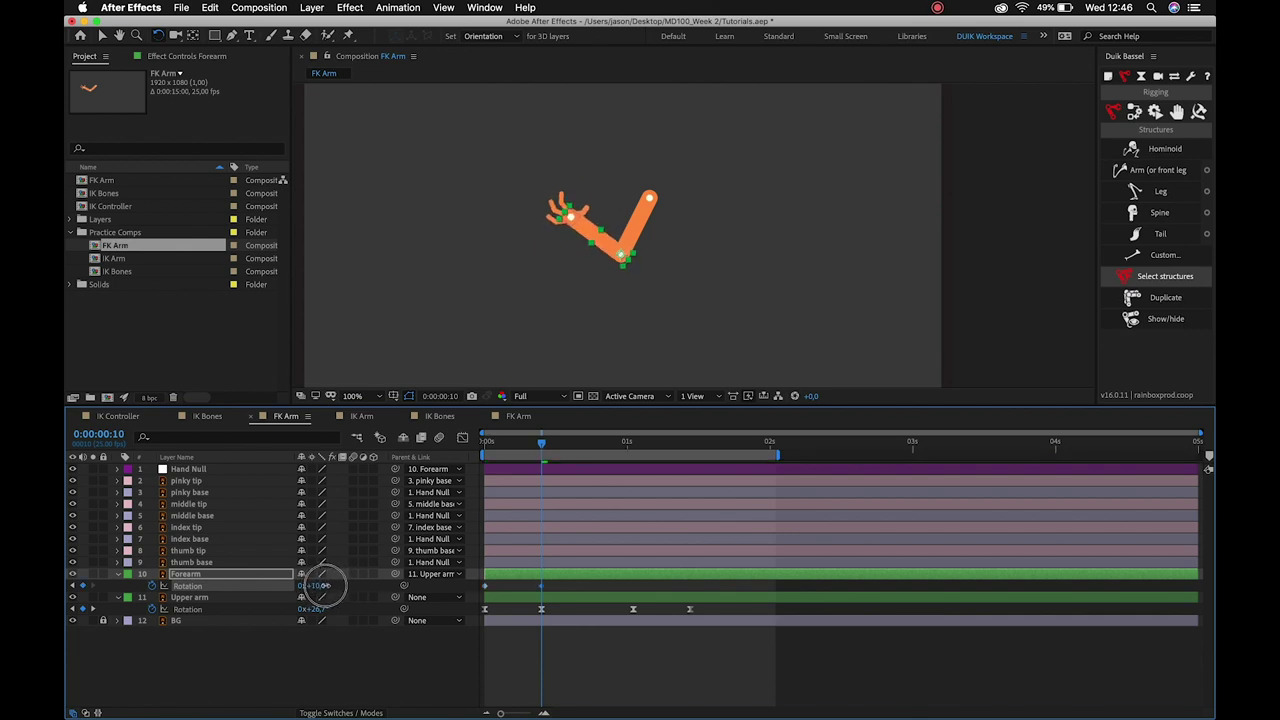
{"action": "key", "text": "space"}
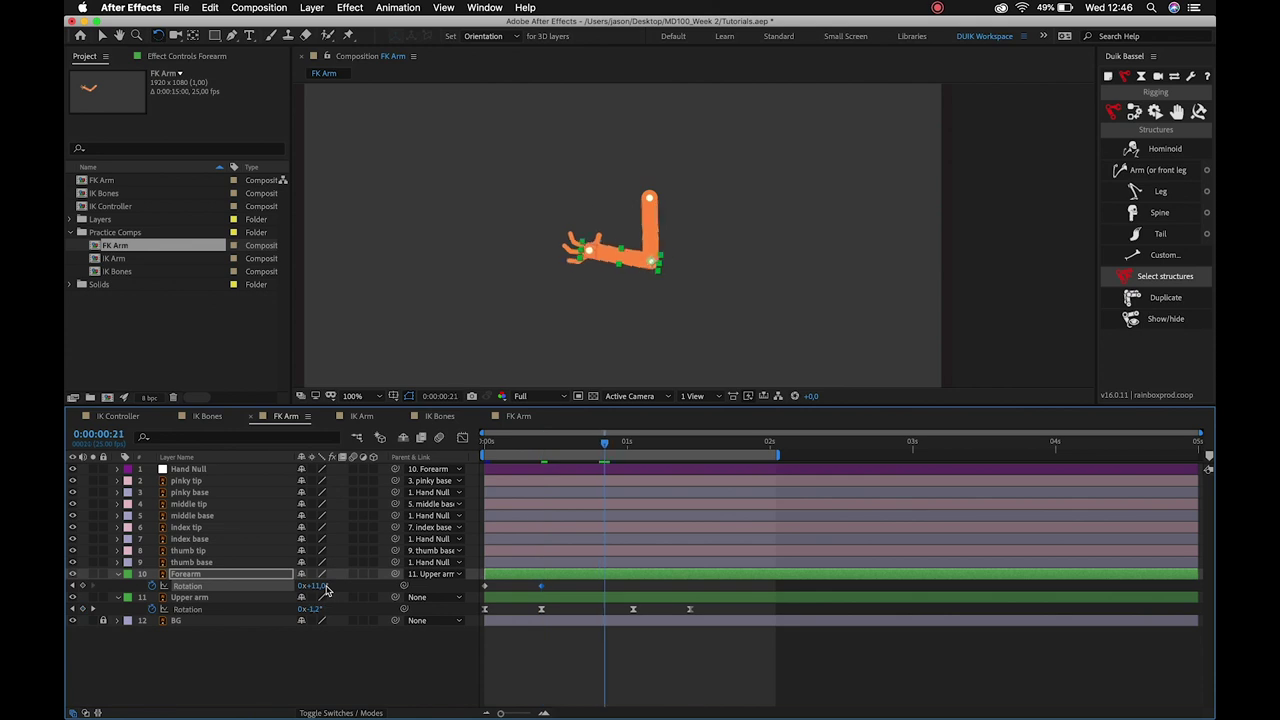
{"action": "key", "text": "space"}
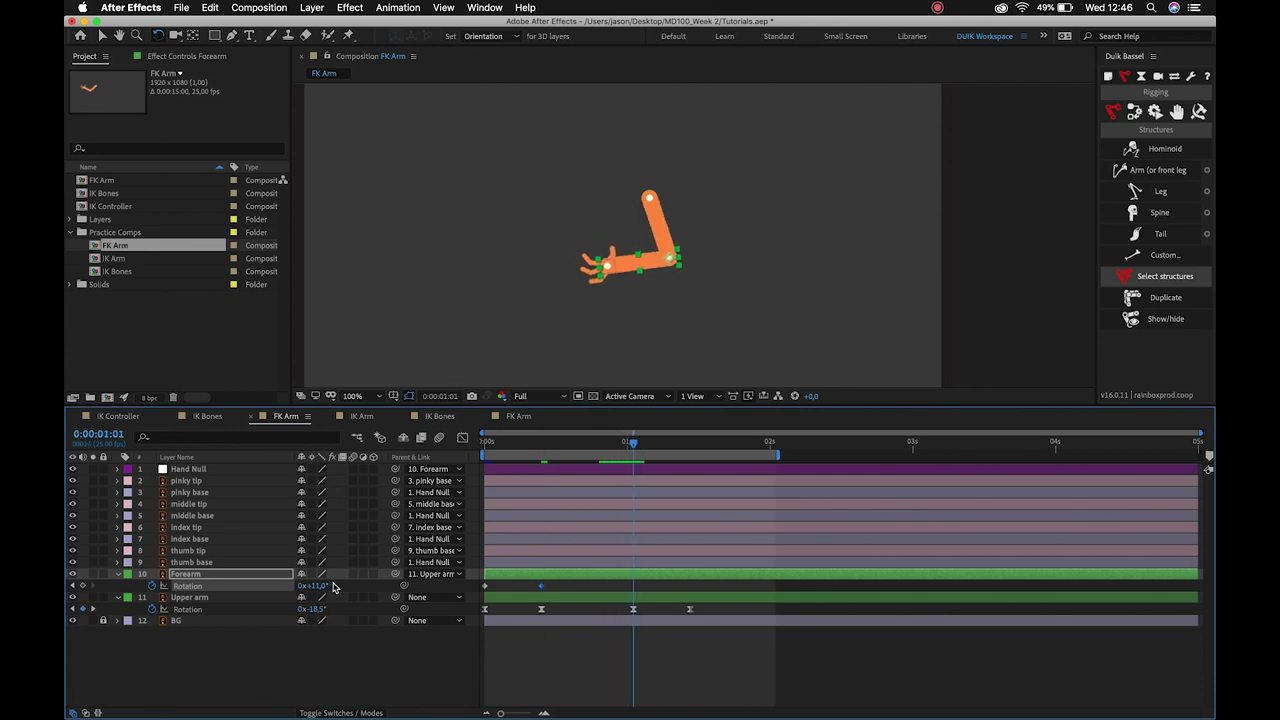
{"action": "left_click_drag", "start_coordinate": [316, 588], "coordinate": [297, 592]}
{"action": "key", "text": "k"}
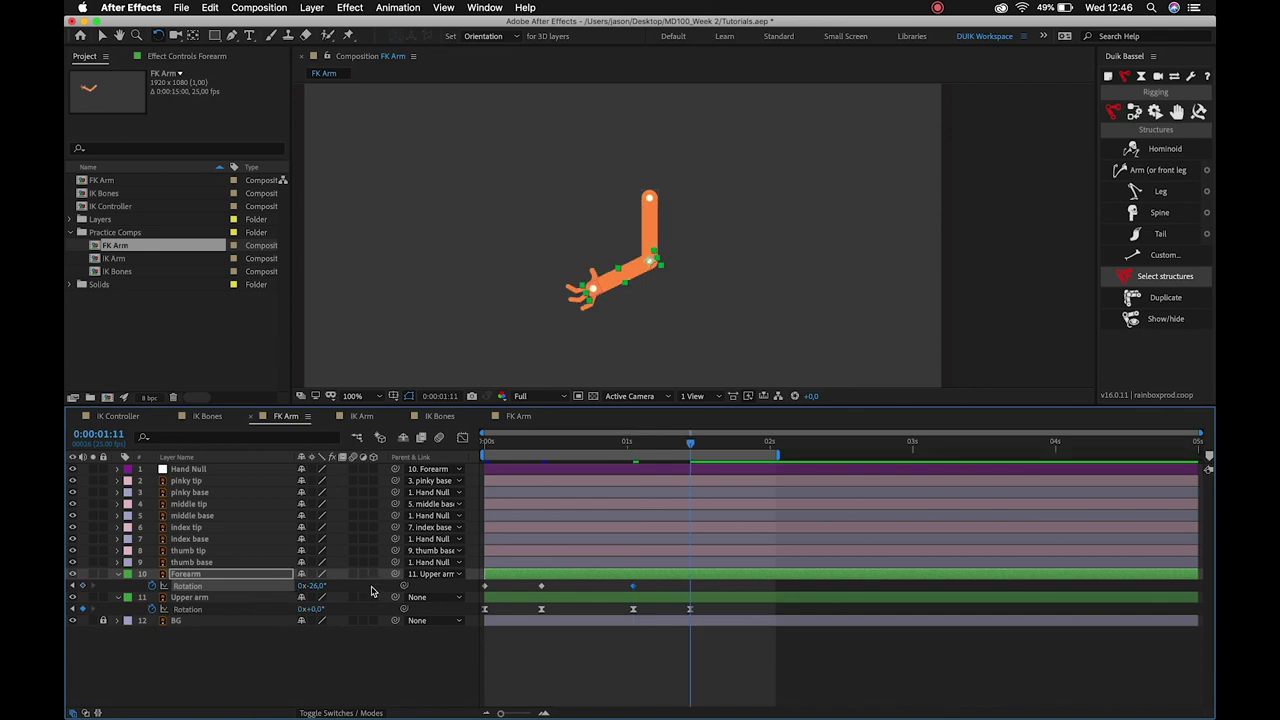
{"action": "key", "text": "ctrl+c"}
{"action": "key", "text": "ctrl+v"}
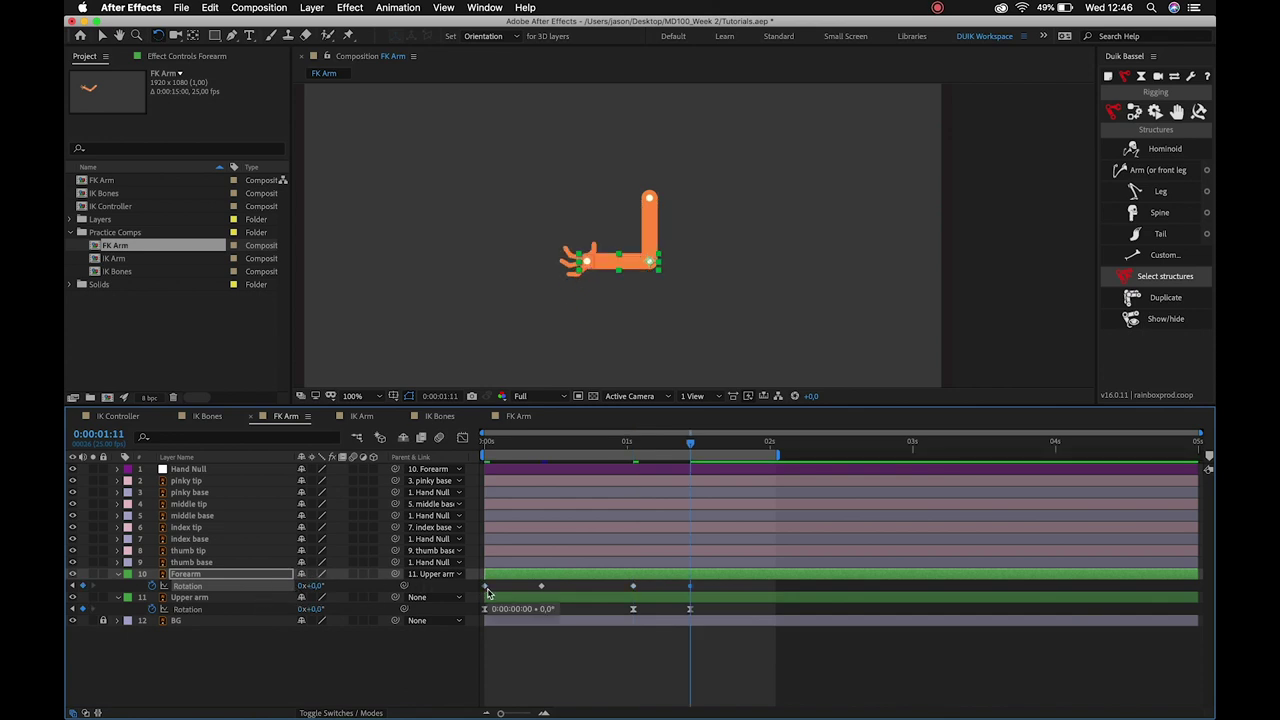
Refine the Forearm keys to 21° at 0:00:00:10 and -32° at 0:00:01:01, then select all four.
{"action": "left_click", "coordinate": [485, 441]}
{"action": "key", "text": "space"}
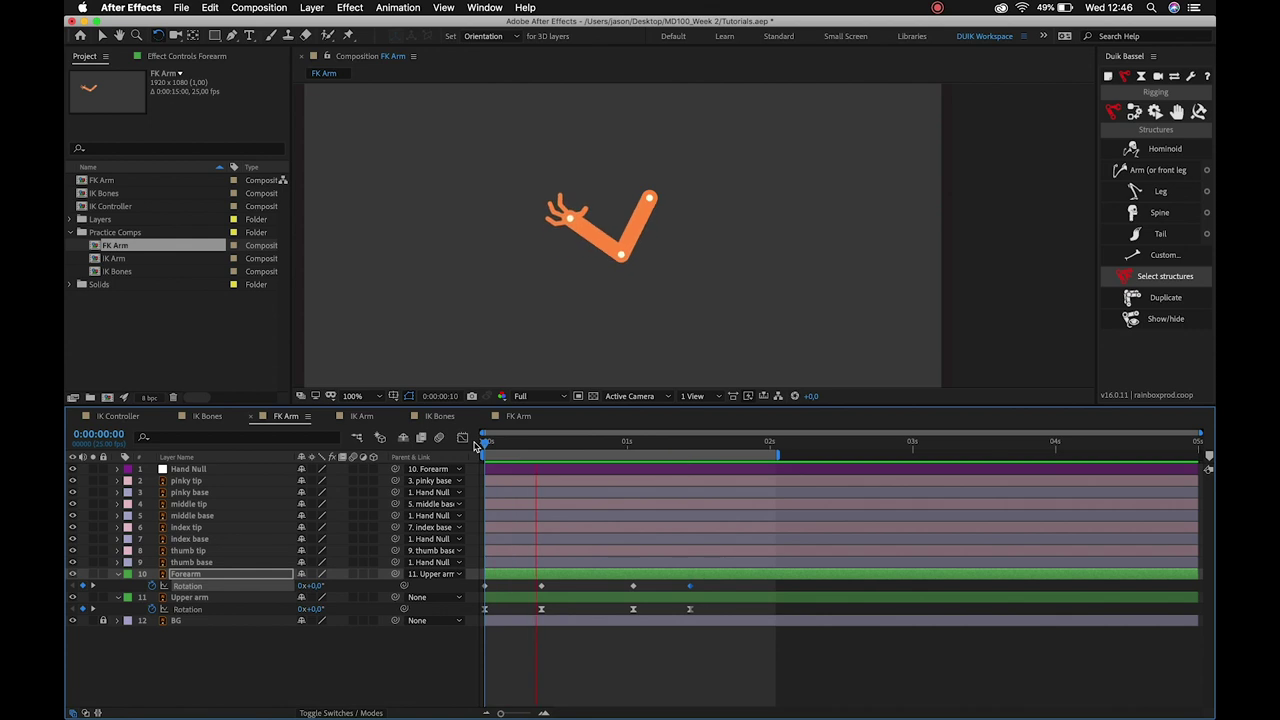
{"action": "key", "text": "space"}
{"action": "left_click_drag", "start_coordinate": [533, 445], "coordinate": [541, 445]}
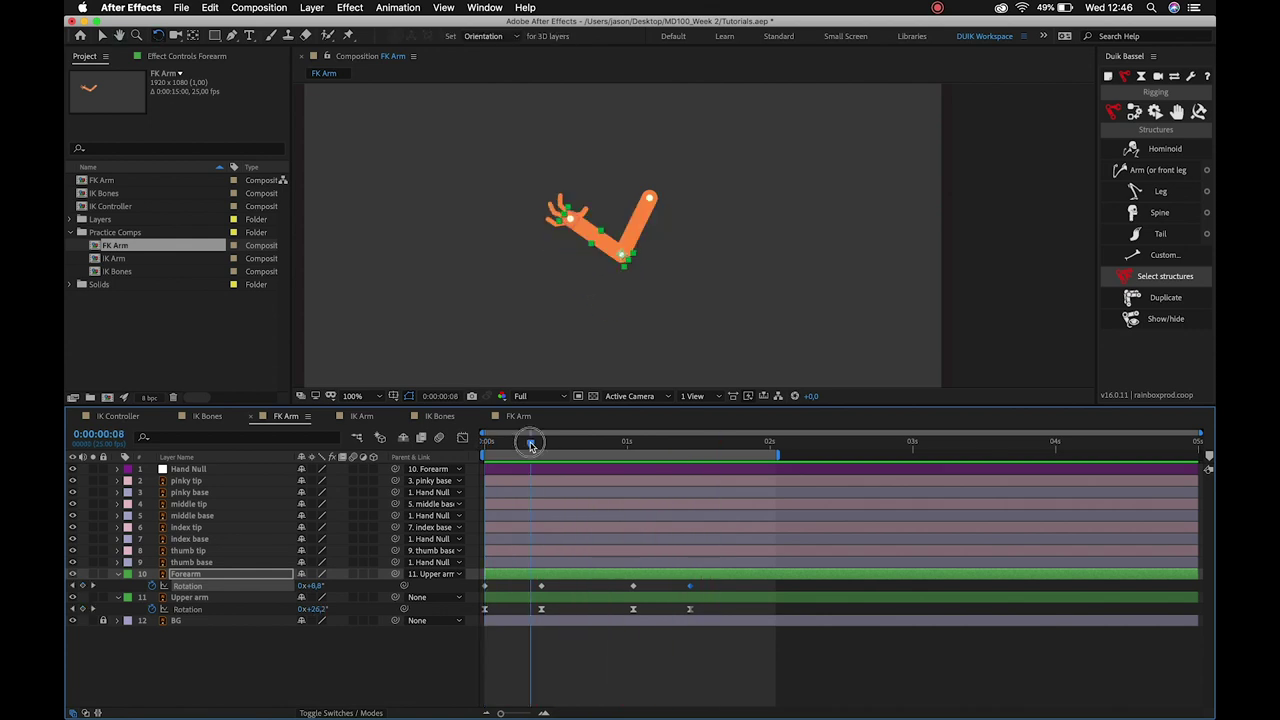
{"action": "left_click_drag", "start_coordinate": [316, 586], "coordinate": [330, 586]}
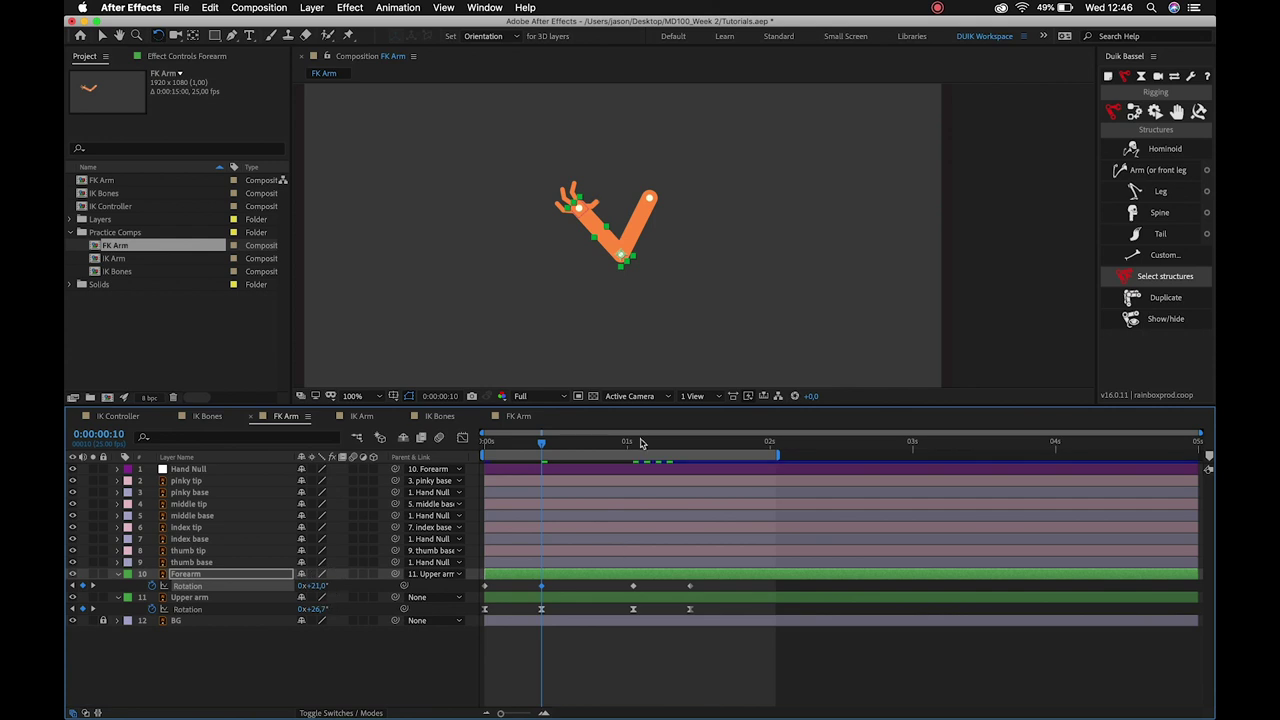
{"action": "left_click_drag", "start_coordinate": [641, 444], "coordinate": [633, 443]}
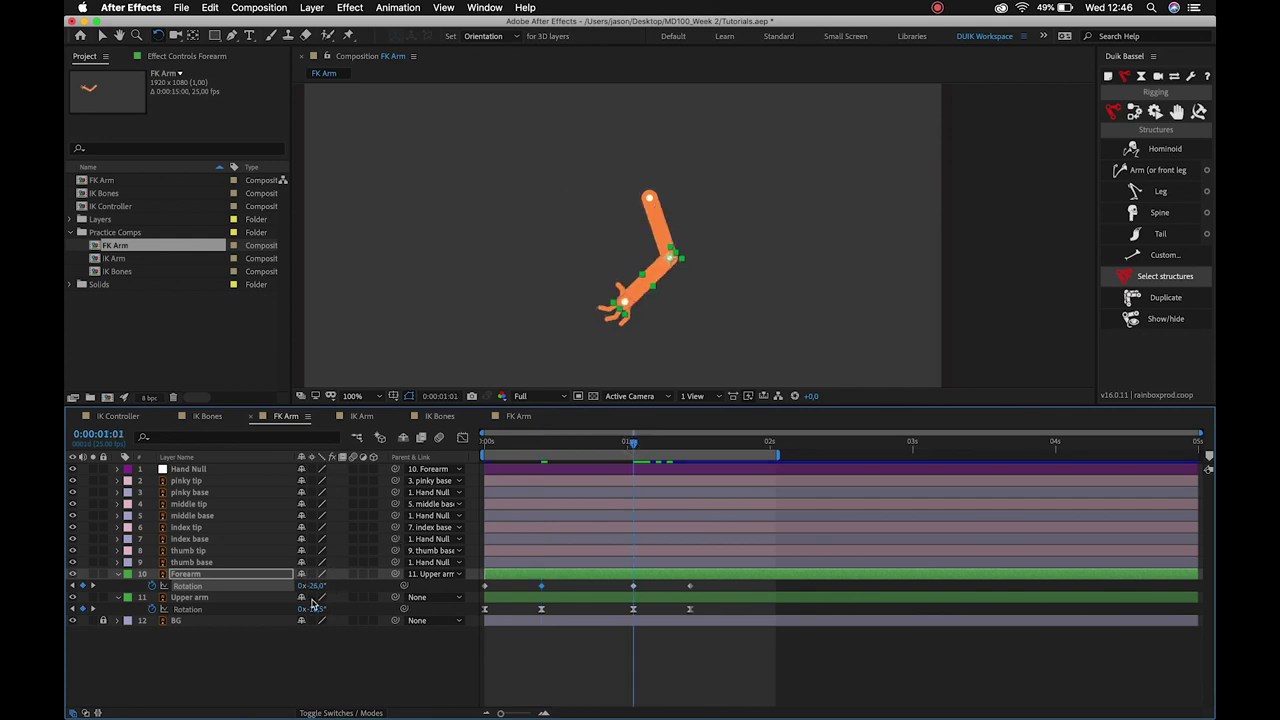
{"action": "left_click_drag", "start_coordinate": [316, 586], "coordinate": [308, 586]}
{"action": "left_click_drag", "start_coordinate": [722, 596], "coordinate": [479, 584]}
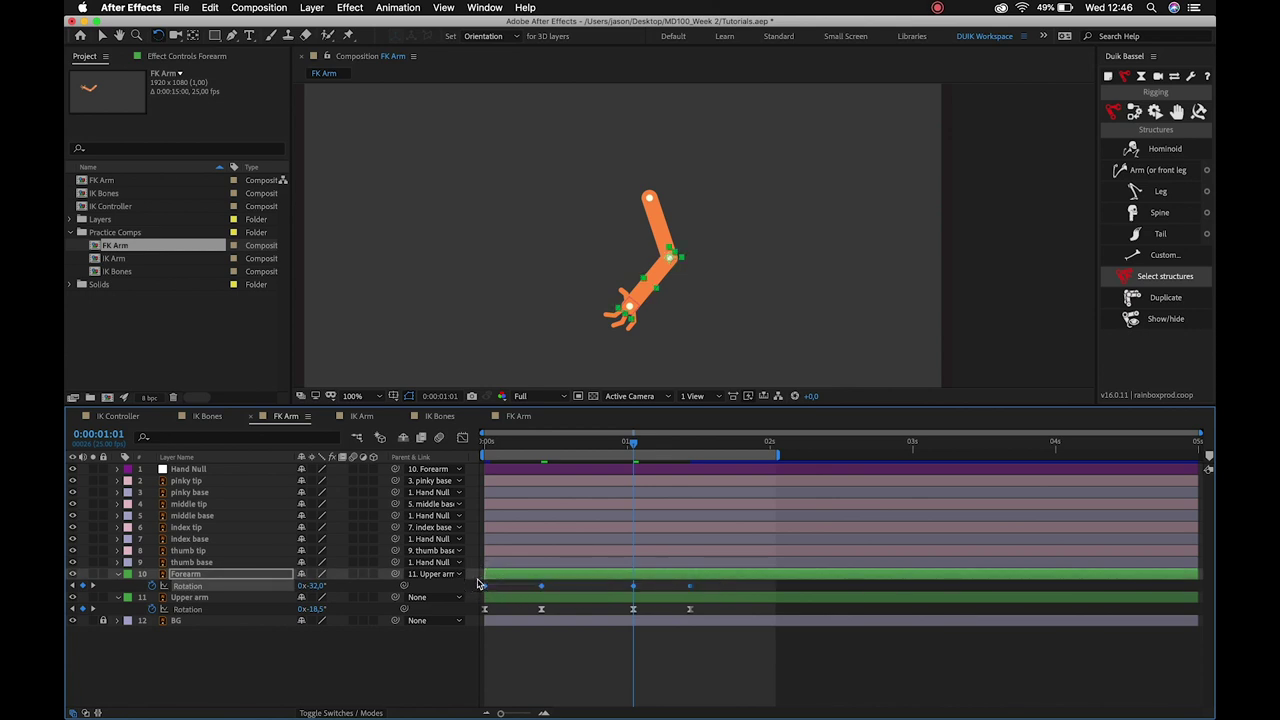
Stretch the Forearm keyframes' easing influence to about 62% in the Graph Editor and preview.
{"action": "left_click", "coordinate": [463, 438]}
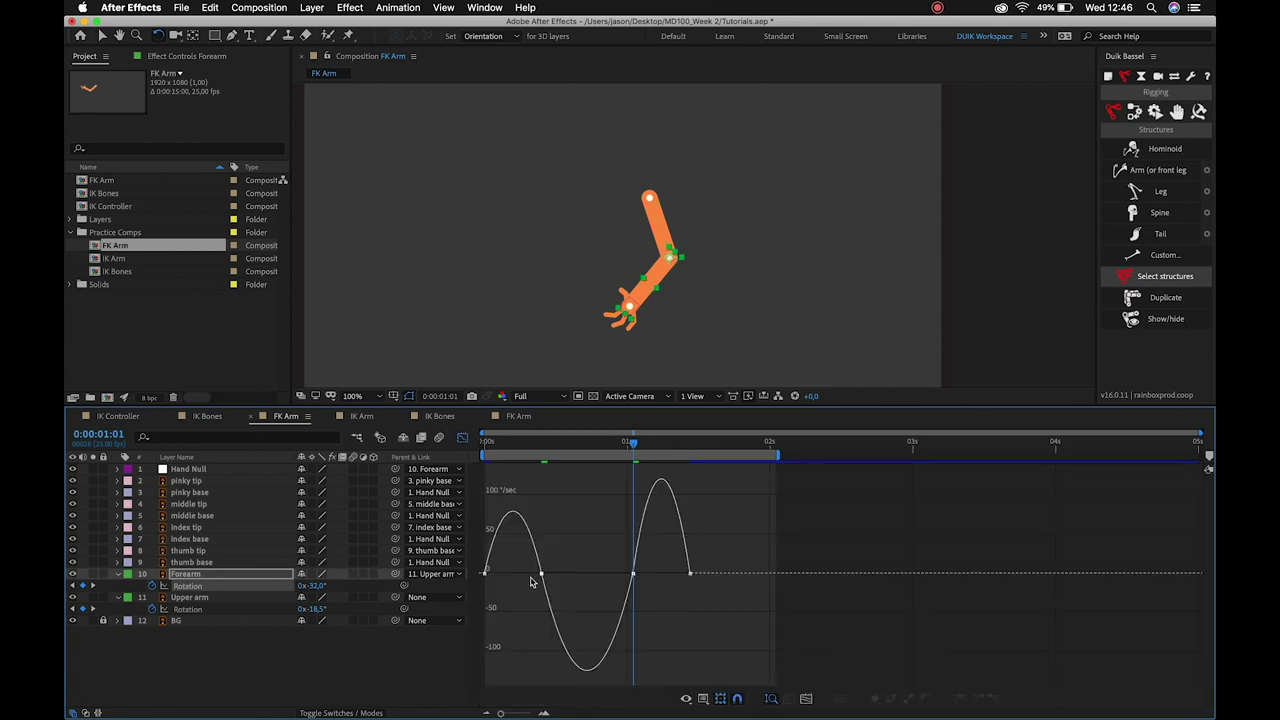
{"action": "left_click", "coordinate": [486, 574]}
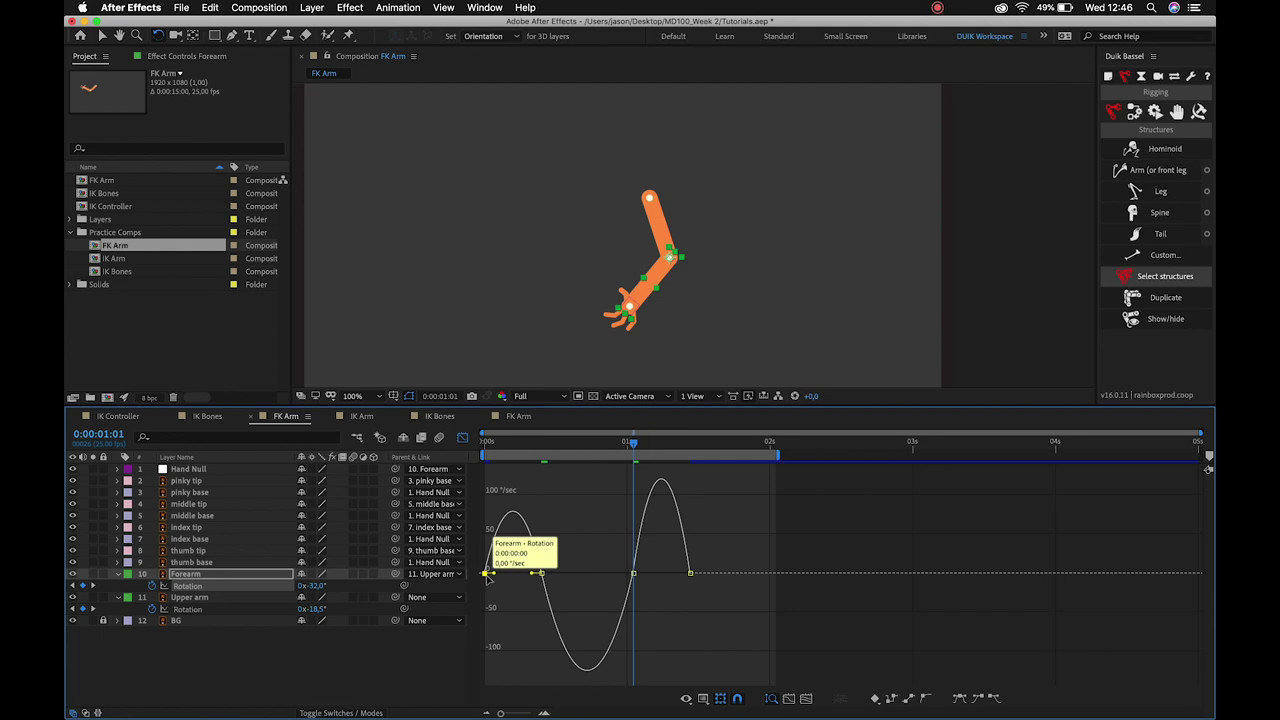
{"action": "left_click_drag", "start_coordinate": [533, 576], "coordinate": [573, 581]}
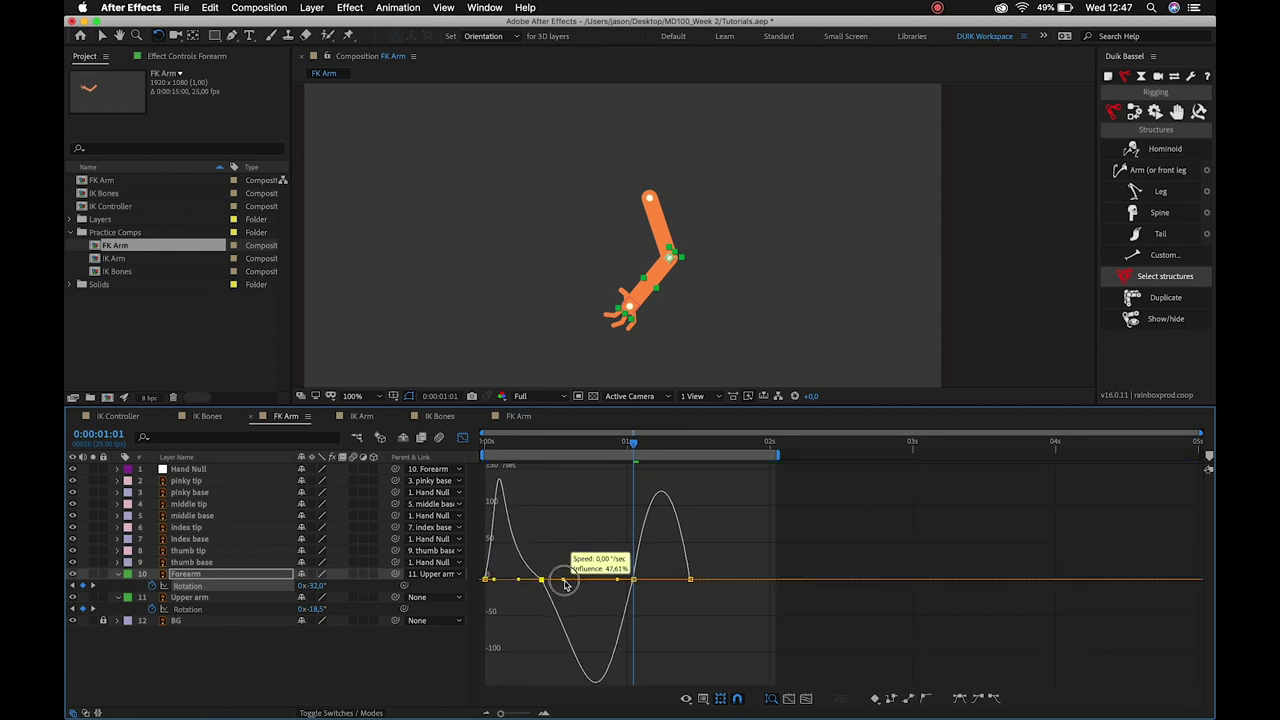
{"action": "left_click", "coordinate": [688, 566]}
{"action": "left_click_drag", "start_coordinate": [673, 566], "coordinate": [672, 565]}
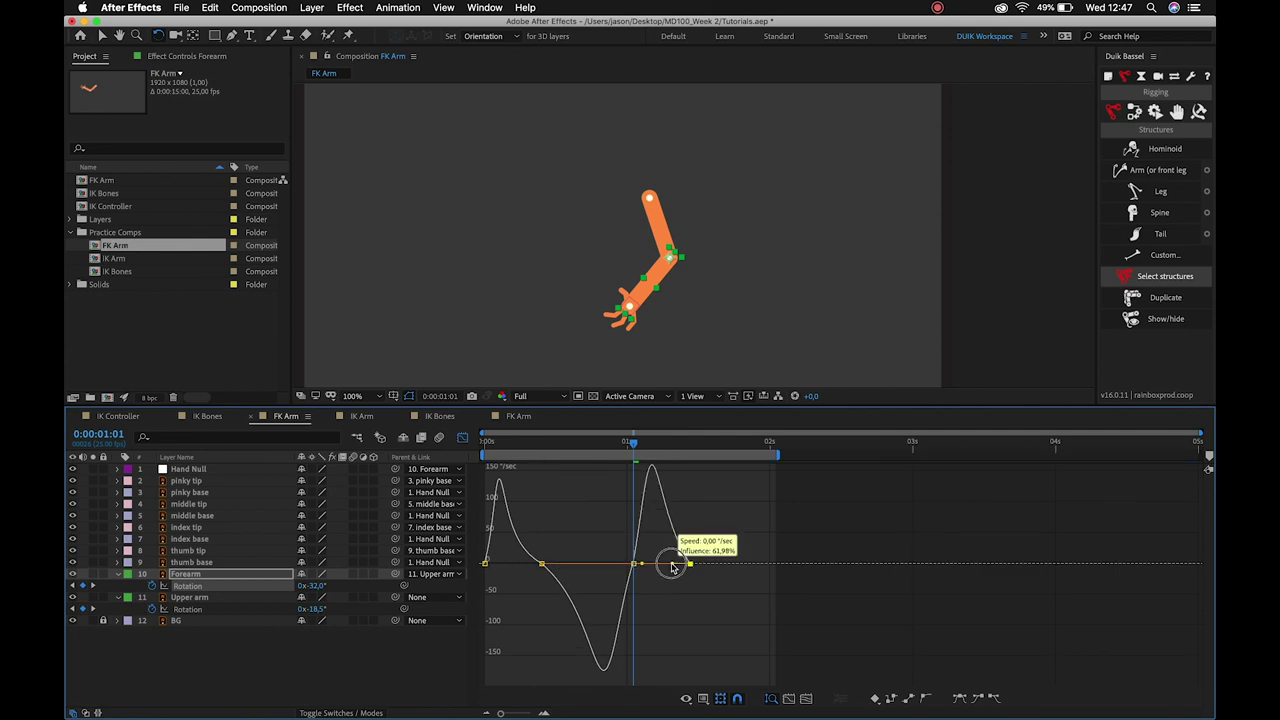
{"action": "left_click", "coordinate": [487, 442]}
{"action": "key", "text": "space"}
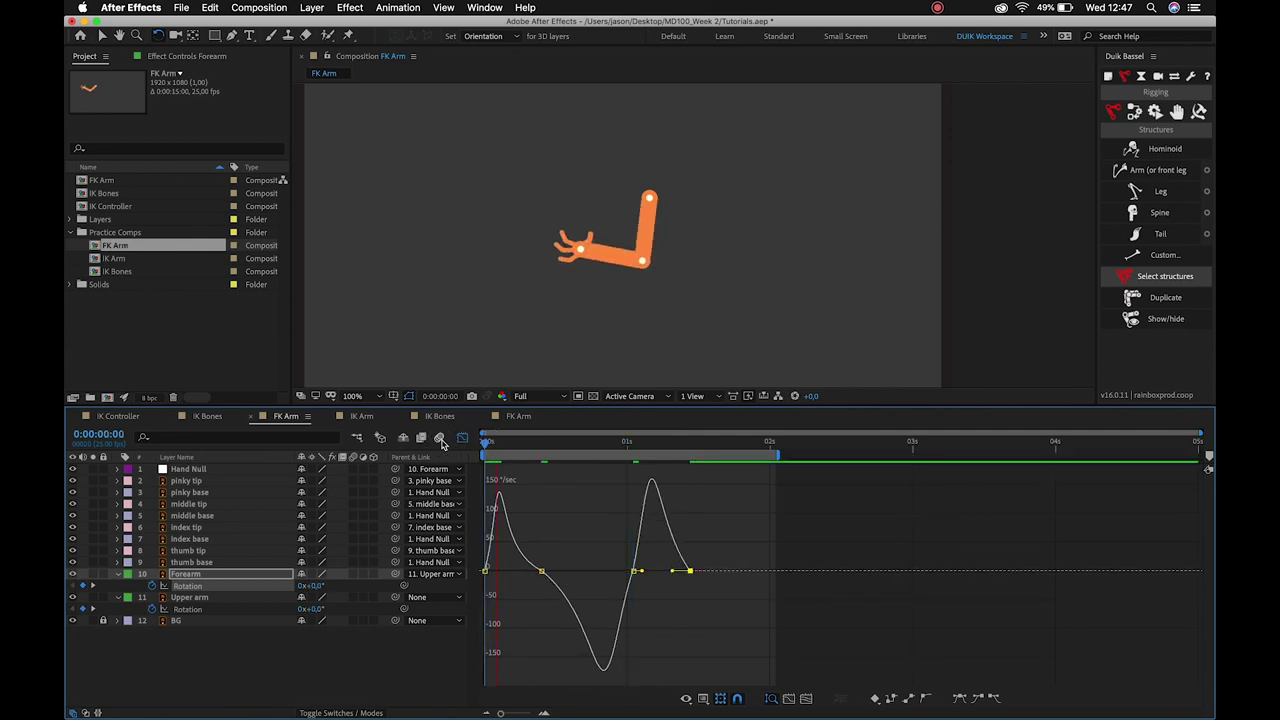
{"action": "key", "text": "space"}
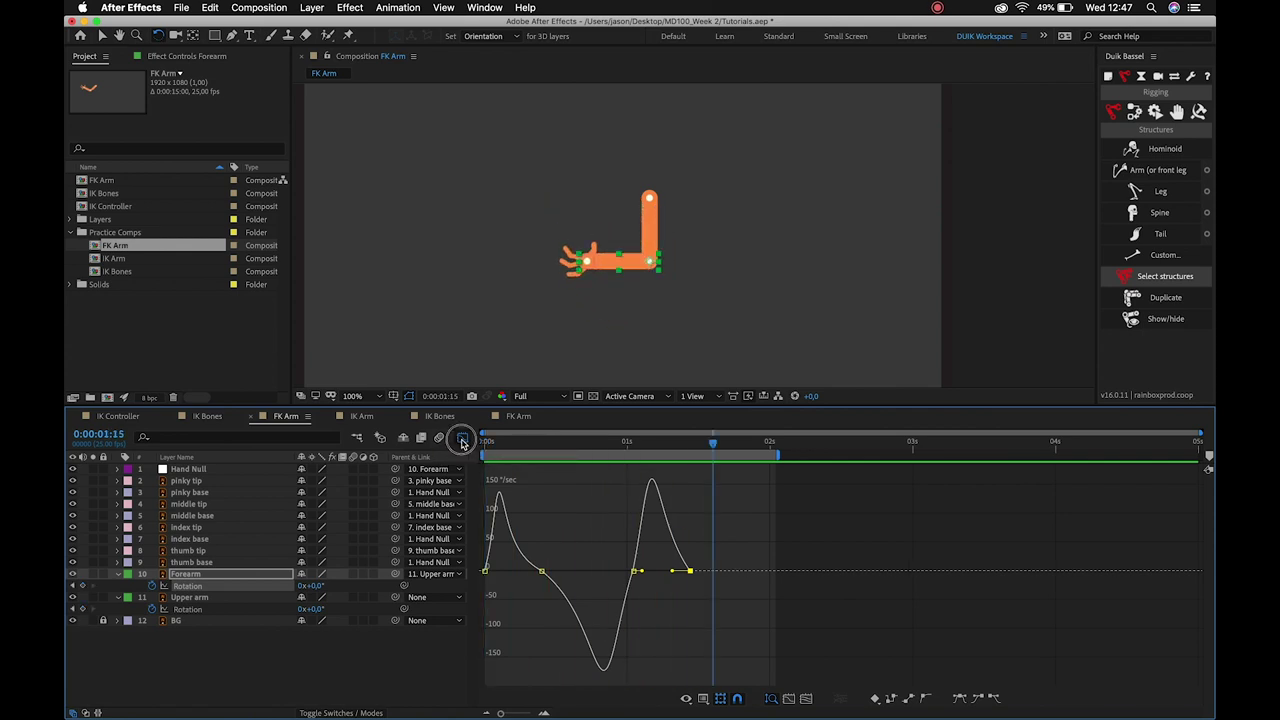
Select all four Forearm Rotation keyframes and offset them slightly after the Upper arm's.
{"action": "left_click", "coordinate": [462, 437]}
{"action": "mouse_move", "coordinate": [718, 590]}
{"action": "left_mouse_down"}
{"action": "mouse_move", "coordinate": [477, 583]}
{"action": "mouse_move", "coordinate": [499, 587]}
{"action": "left_mouse_up"}
{"action": "left_click", "coordinate": [487, 442]}
{"action": "key", "text": "space"}
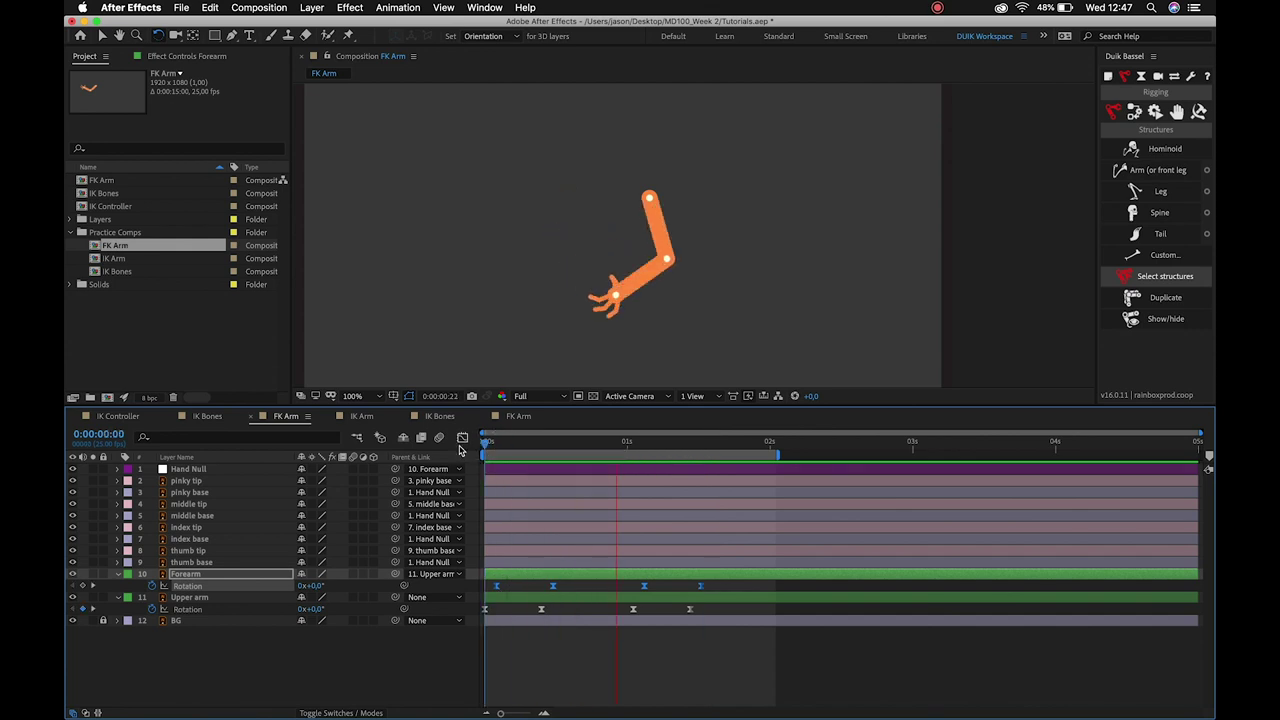
Nudge the four Forearm Rotation keyframes about one frame later and replay the swing from the start.
{"action": "key", "text": "space"}
{"action": "left_click_drag", "start_coordinate": [497, 588], "coordinate": [501, 588]}
{"action": "left_click", "coordinate": [486, 439]}
{"action": "key", "text": "space"}
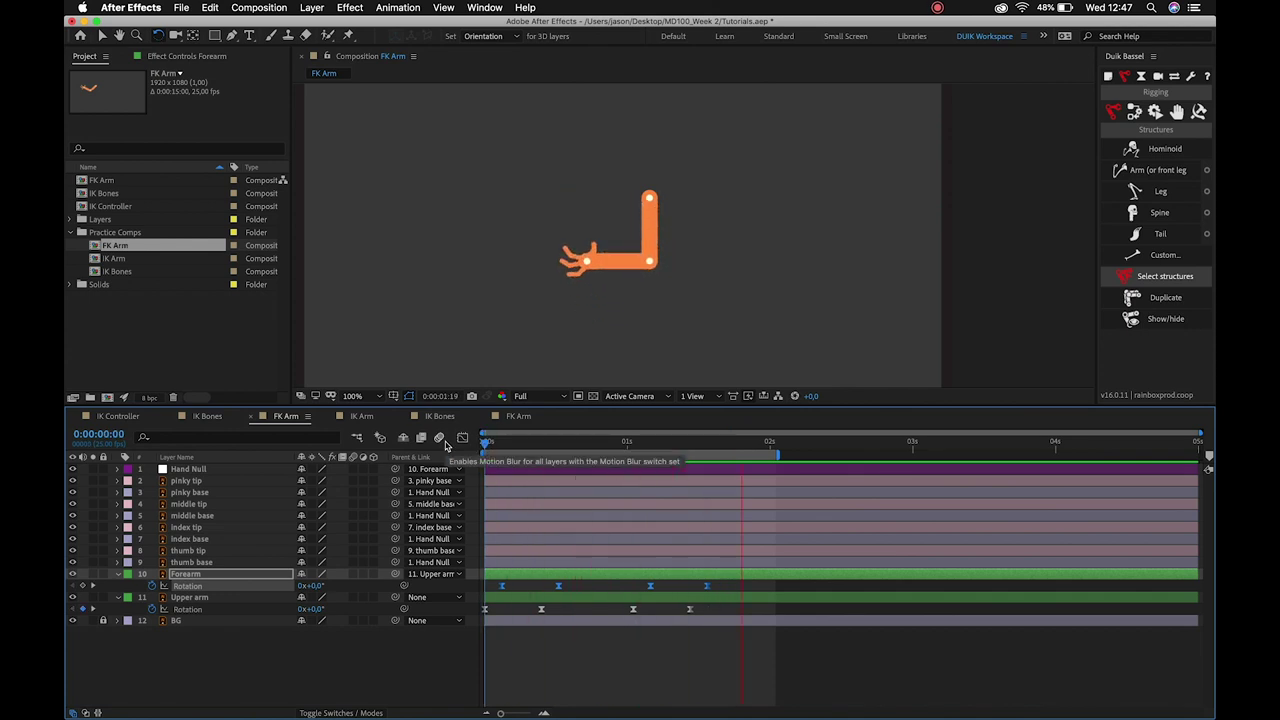
{"action": "key", "text": "space"}
{"action": "key", "text": "space"}
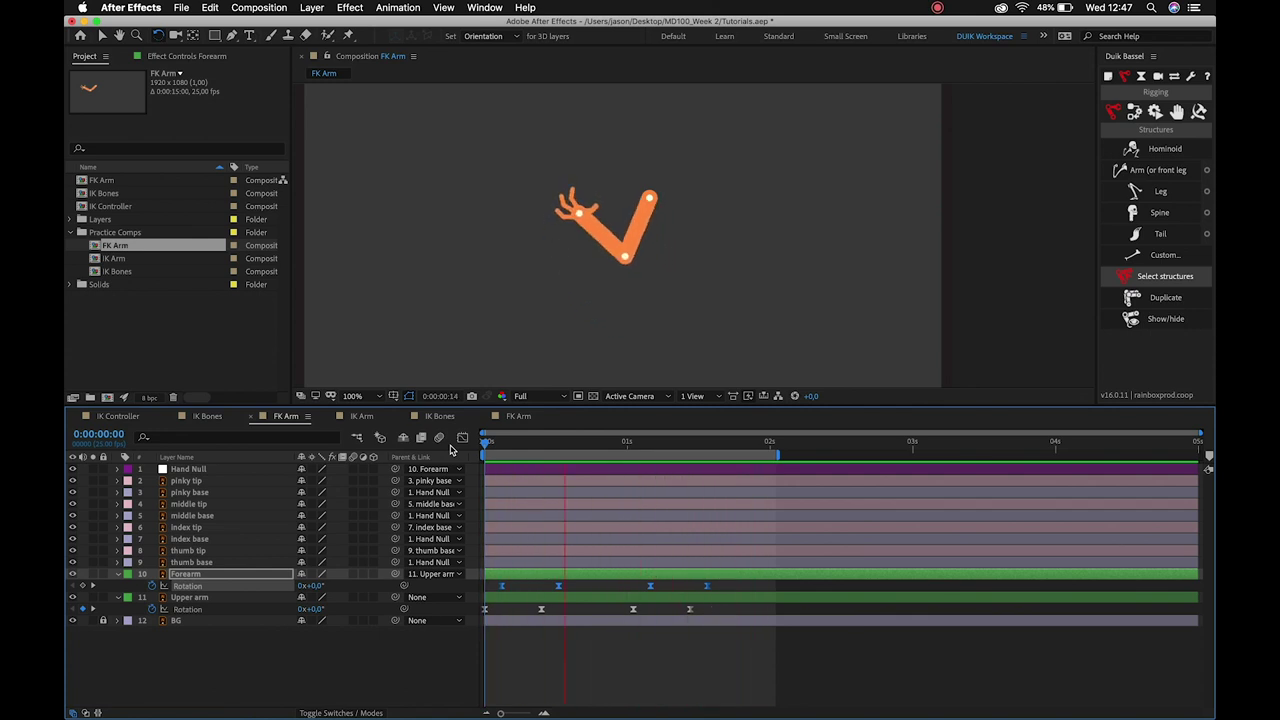
{"action": "key", "text": "space"}
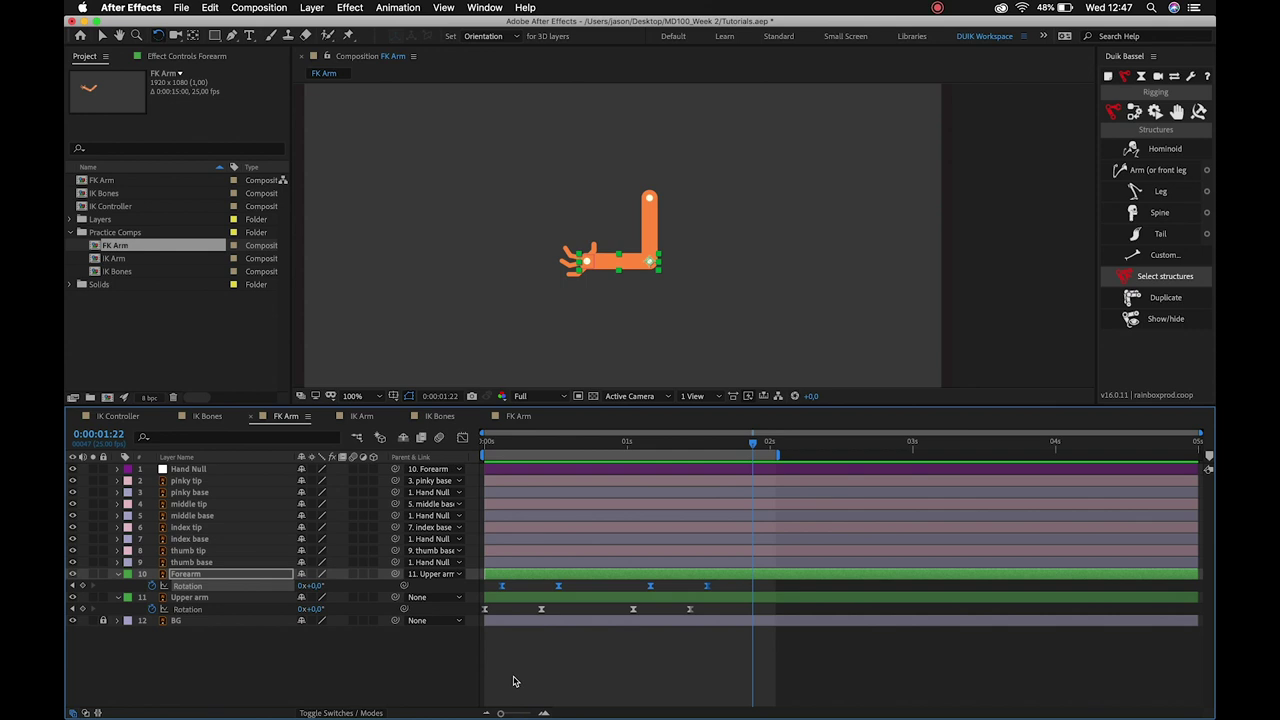
Lock the Upper arm and Forearm layers.
{"action": "left_click", "coordinate": [514, 681]}
{"action": "left_click", "coordinate": [197, 600]}
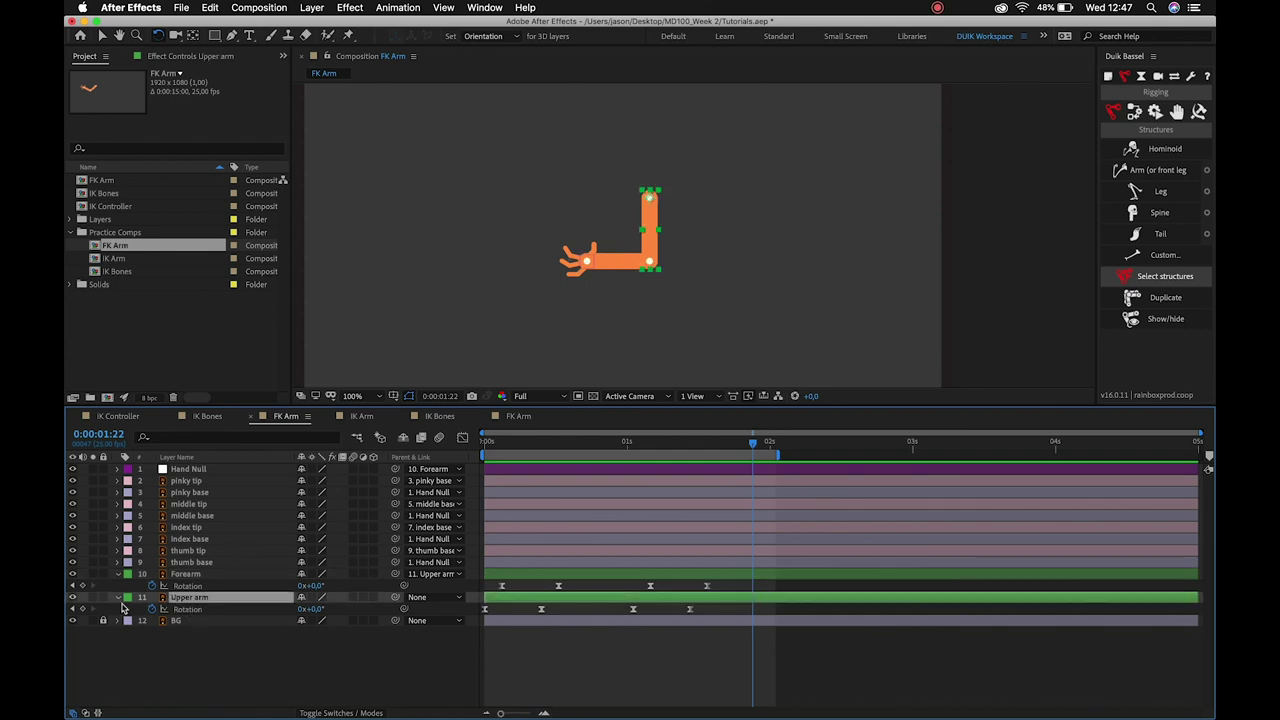
{"action": "left_click", "coordinate": [103, 598]}
{"action": "left_click", "coordinate": [205, 576]}
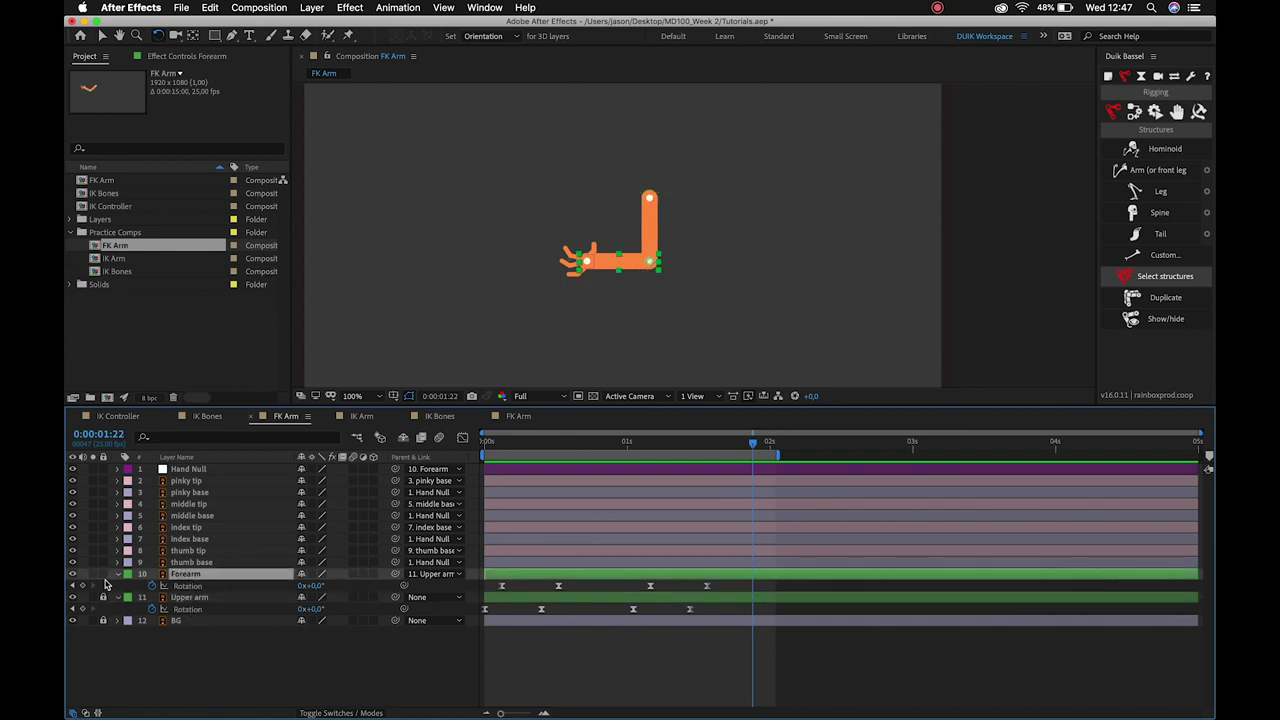
{"action": "left_click", "coordinate": [103, 574]}
Select Hand Null at 0:00:00:03 and enlarge the composition view, centred on the hand.
{"action": "left_click", "coordinate": [202, 468]}
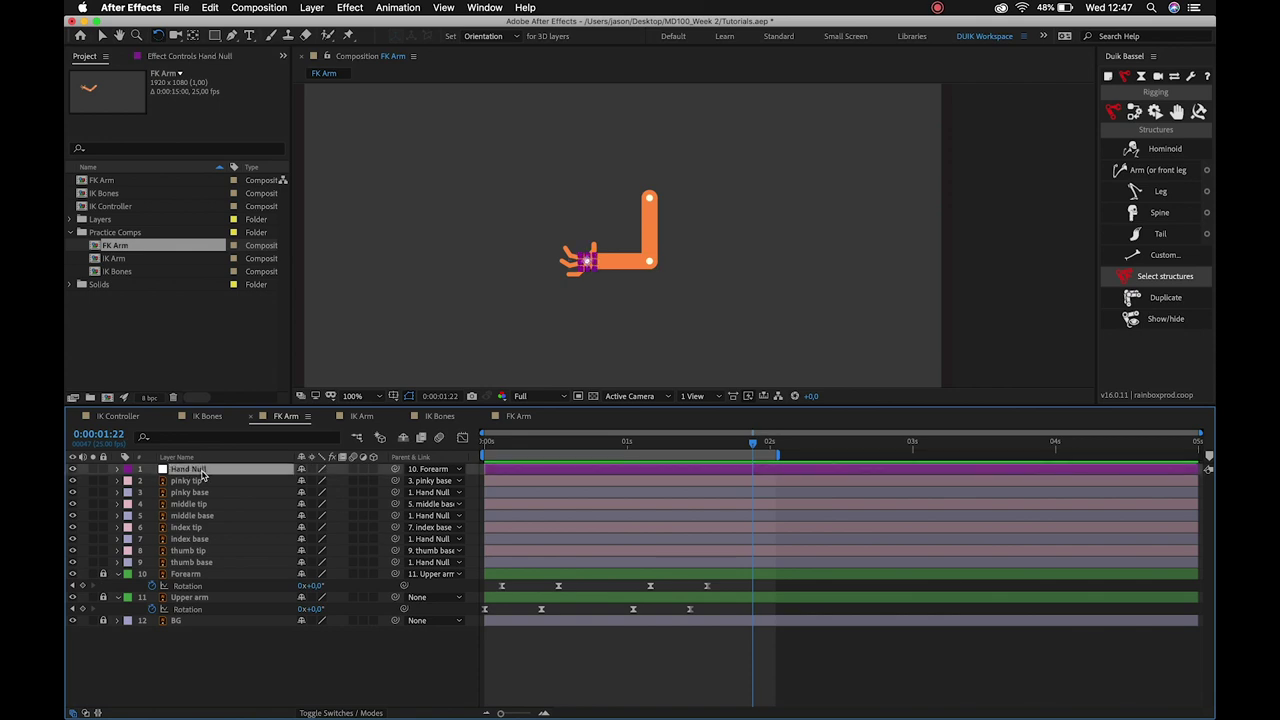
{"action": "left_click", "coordinate": [503, 445]}
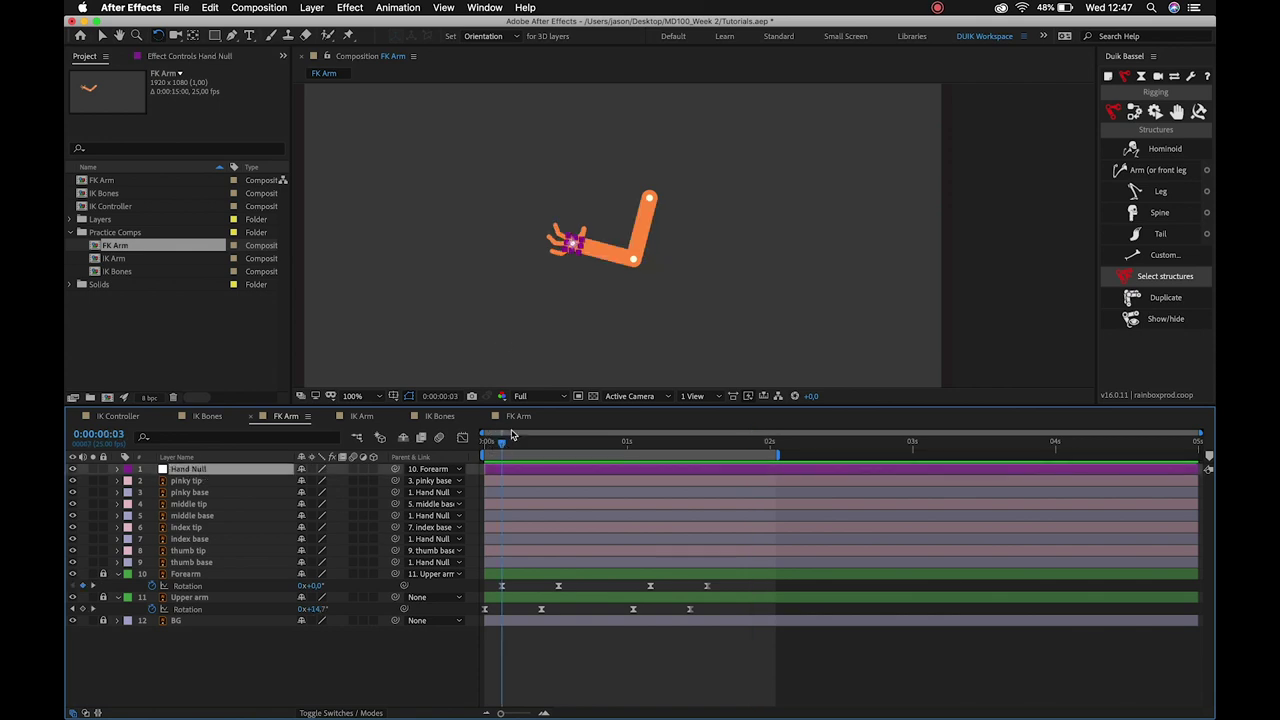
{"action": "scroll", "coordinate": [577, 343], "scroll_direction": "up", "scroll_amount": 1}
{"action": "left_click_drag", "start_coordinate": [508, 300], "coordinate": [622, 297]}
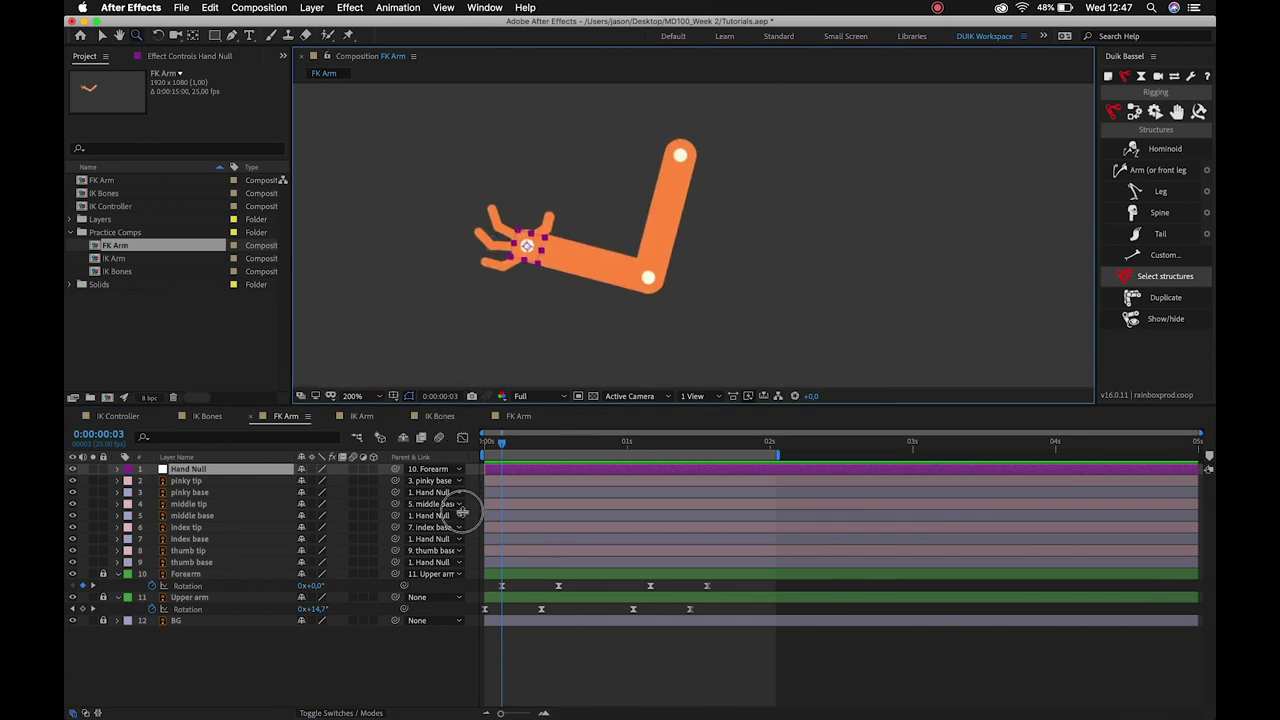
{"action": "left_click_drag", "start_coordinate": [468, 403], "coordinate": [464, 530]}
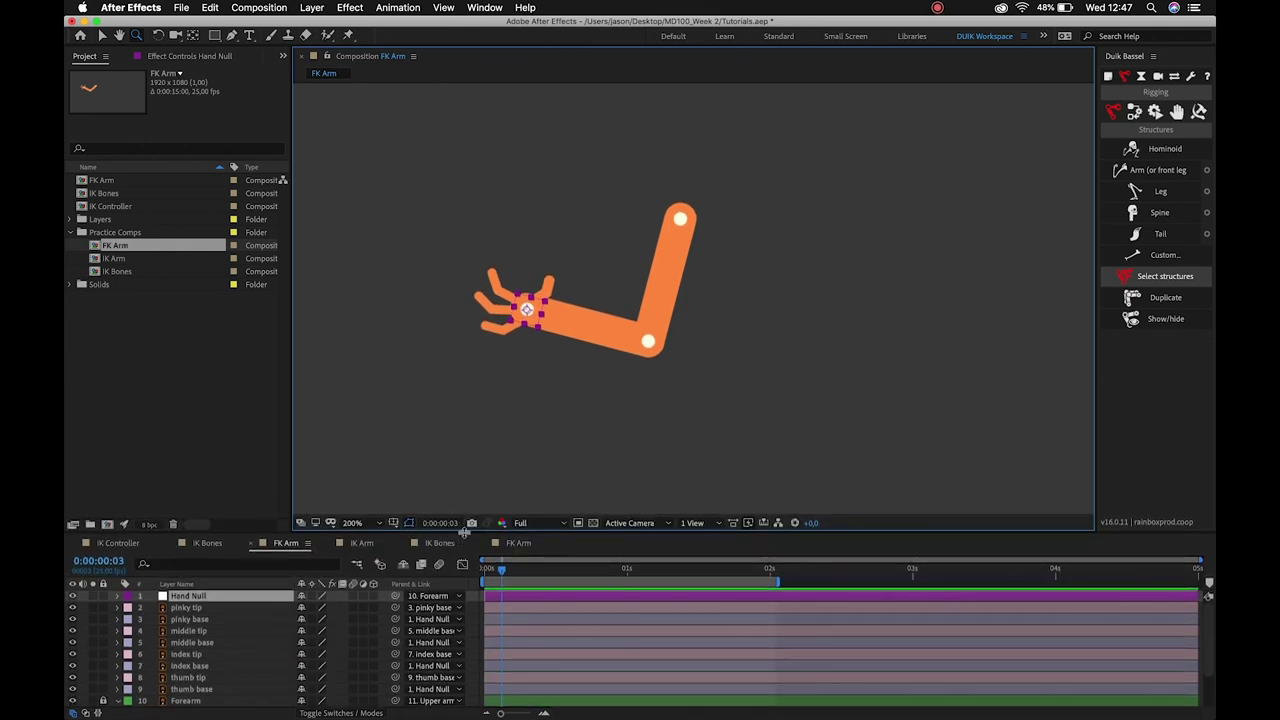
Set a 0° Hand Null Rotation keyframe at 0:00:00:03.
{"action": "key", "text": "r"}
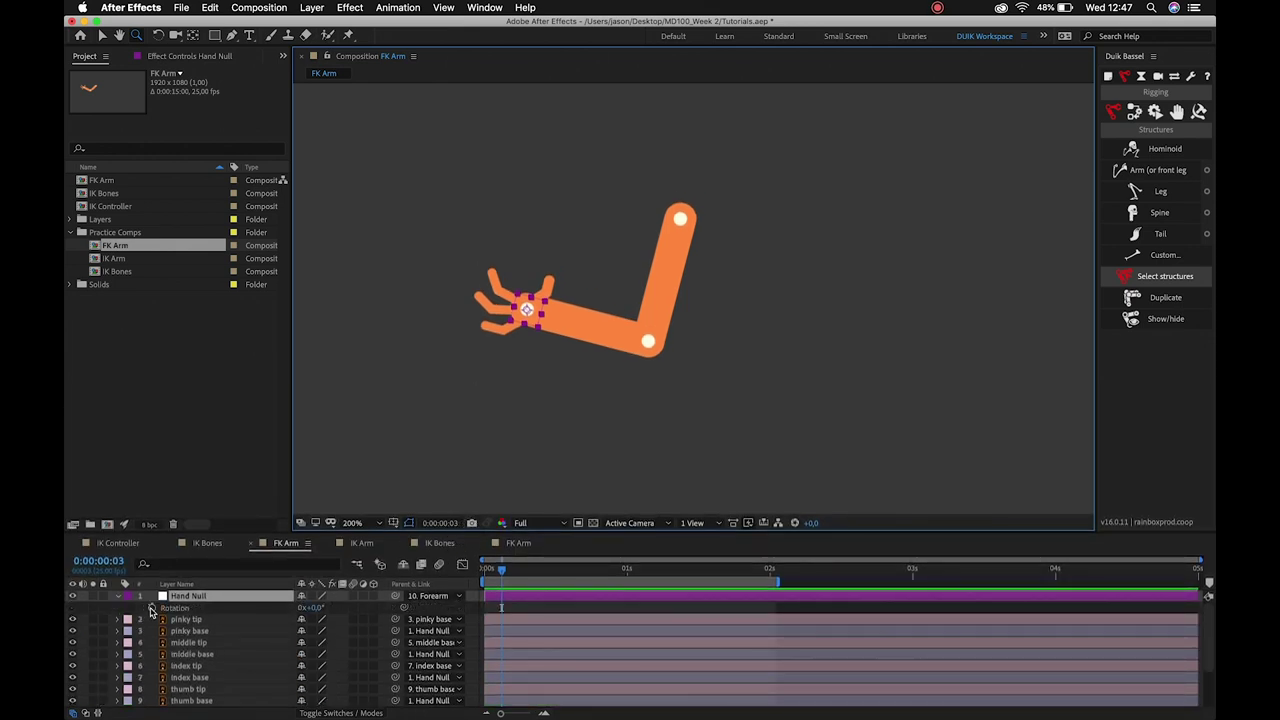
{"action": "left_click", "coordinate": [151, 608]}
{"action": "scroll", "coordinate": [567, 625], "scroll_direction": "down", "scroll_amount": 3}
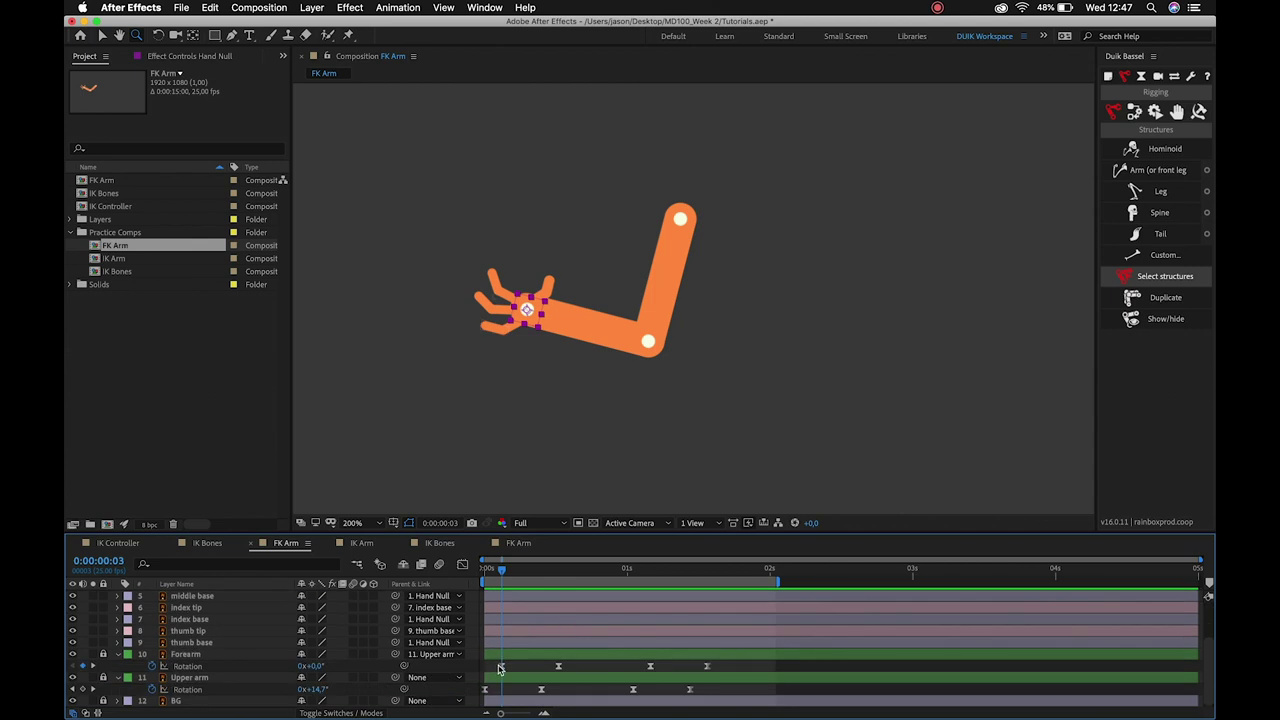
{"action": "scroll", "coordinate": [500, 668], "scroll_direction": "up", "scroll_amount": 3}
{"action": "scroll", "coordinate": [505, 670], "scroll_direction": "down", "scroll_amount": 3}
{"action": "scroll", "coordinate": [507, 668], "scroll_direction": "up", "scroll_amount": 3}
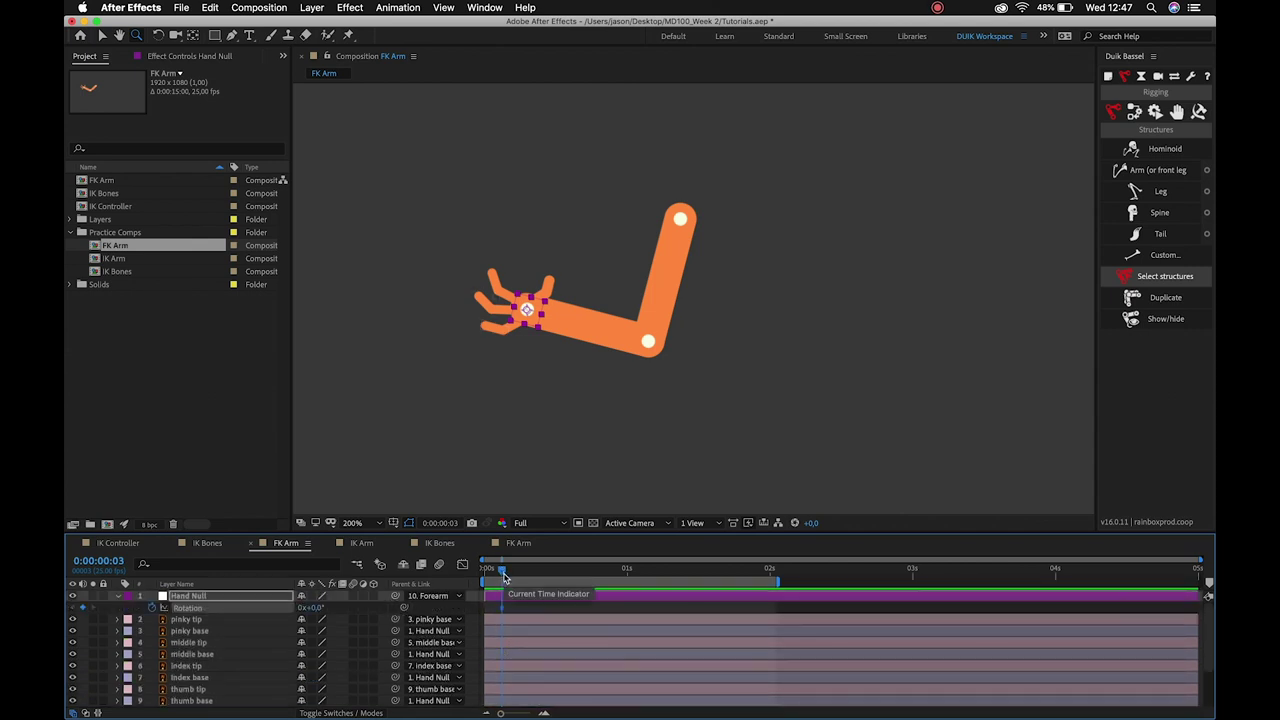
Key the hand rotated to -23° at 0:00:00:13.
{"action": "key", "text": "space"}
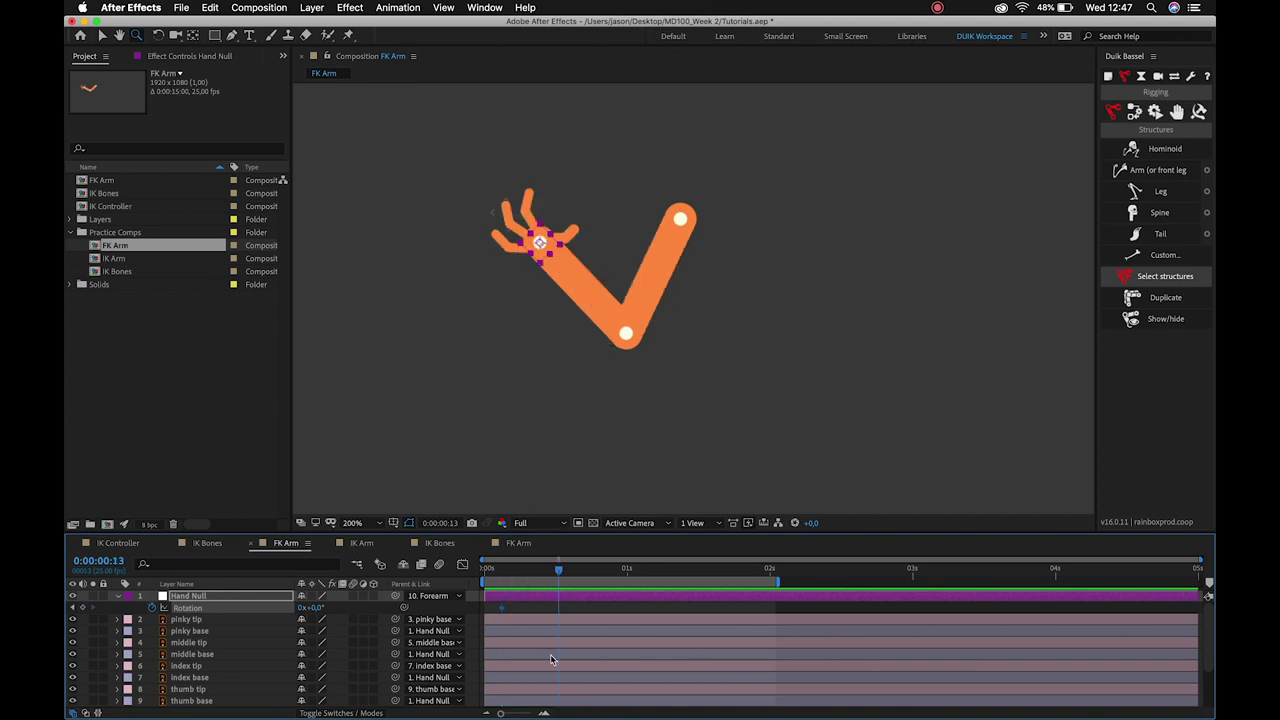
{"action": "scroll", "coordinate": [550, 659], "scroll_direction": "down", "scroll_amount": 3}
{"action": "mouse_move", "coordinate": [560, 672]}
{"action": "left_click", "coordinate": [549, 260]}
{"action": "mouse_move", "coordinate": [316, 609]}
{"action": "left_mouse_down"}
{"action": "mouse_move", "coordinate": [327, 608]}
{"action": "mouse_move", "coordinate": [288, 598]}
{"action": "left_mouse_up"}
{"action": "key", "text": "comma"}
Key Hand Null Rotation at +9° at 0:00:01:04 and 0° at 0:00:01:14, then preview.
{"action": "key", "text": "v"}
{"action": "left_click_drag", "start_coordinate": [603, 531], "coordinate": [603, 459]}
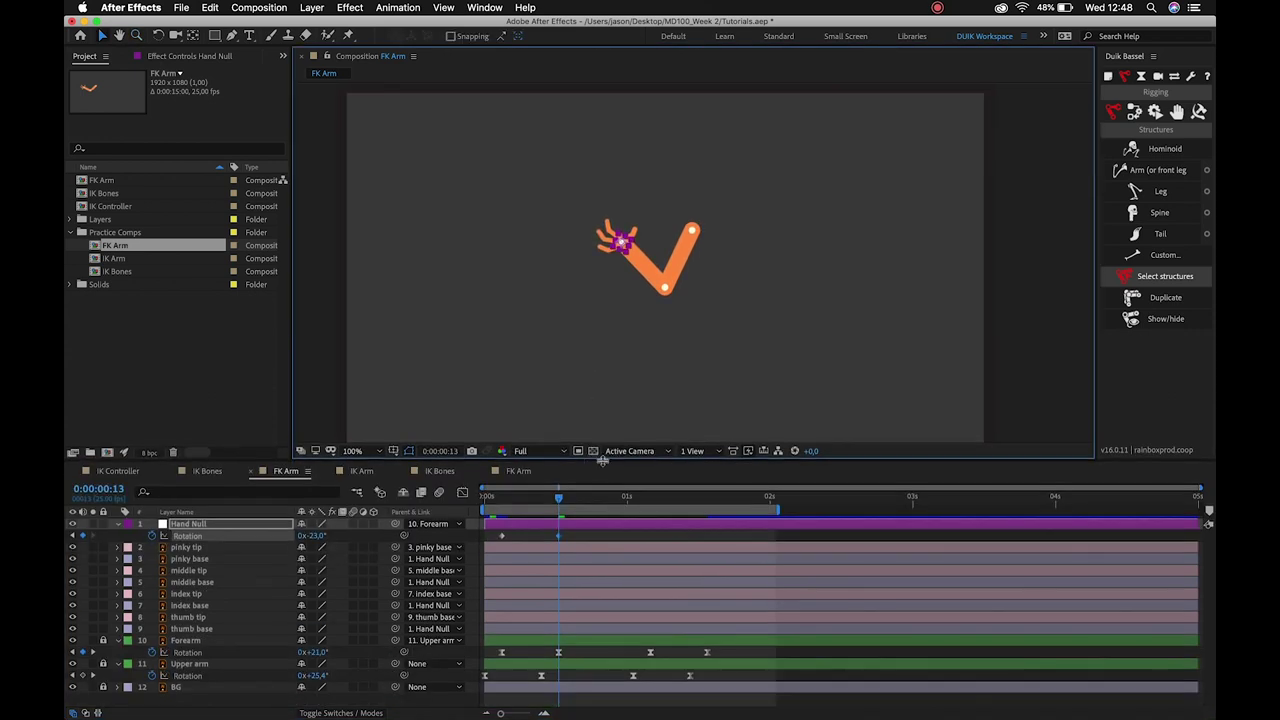
{"action": "left_click_drag", "start_coordinate": [626, 505], "coordinate": [650, 505]}
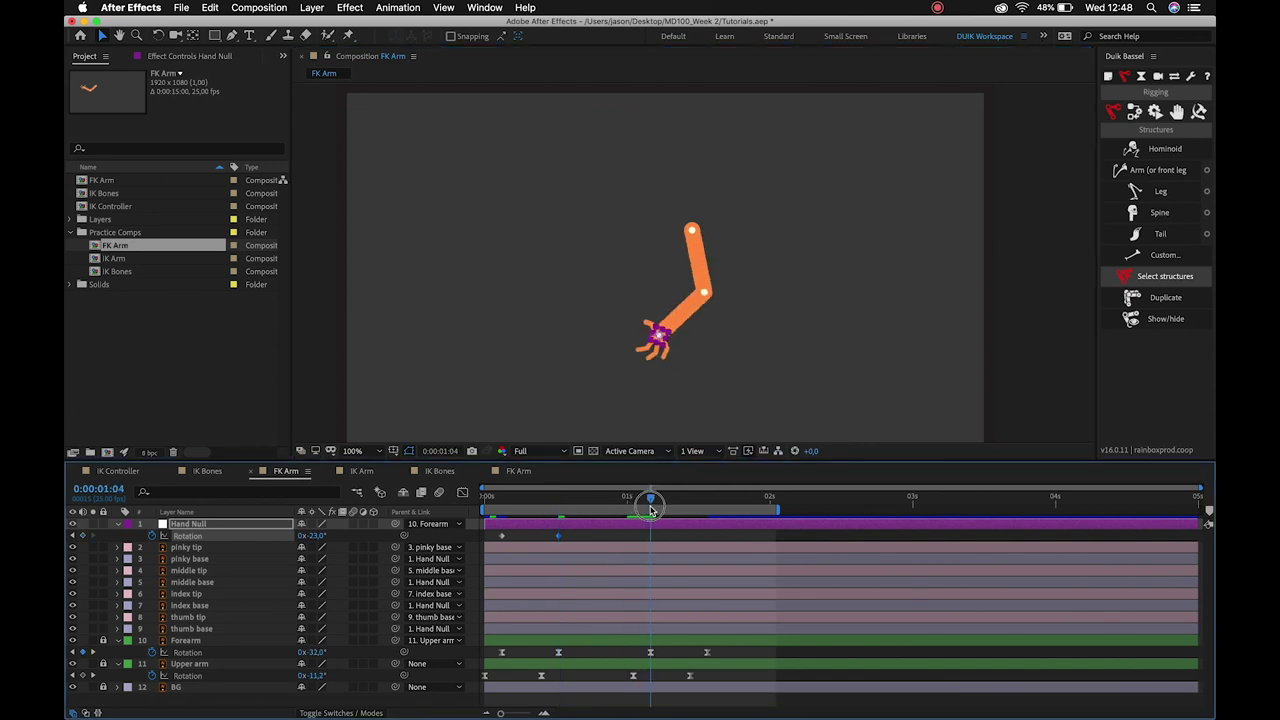
{"action": "left_click_drag", "start_coordinate": [312, 535], "coordinate": [339, 535]}
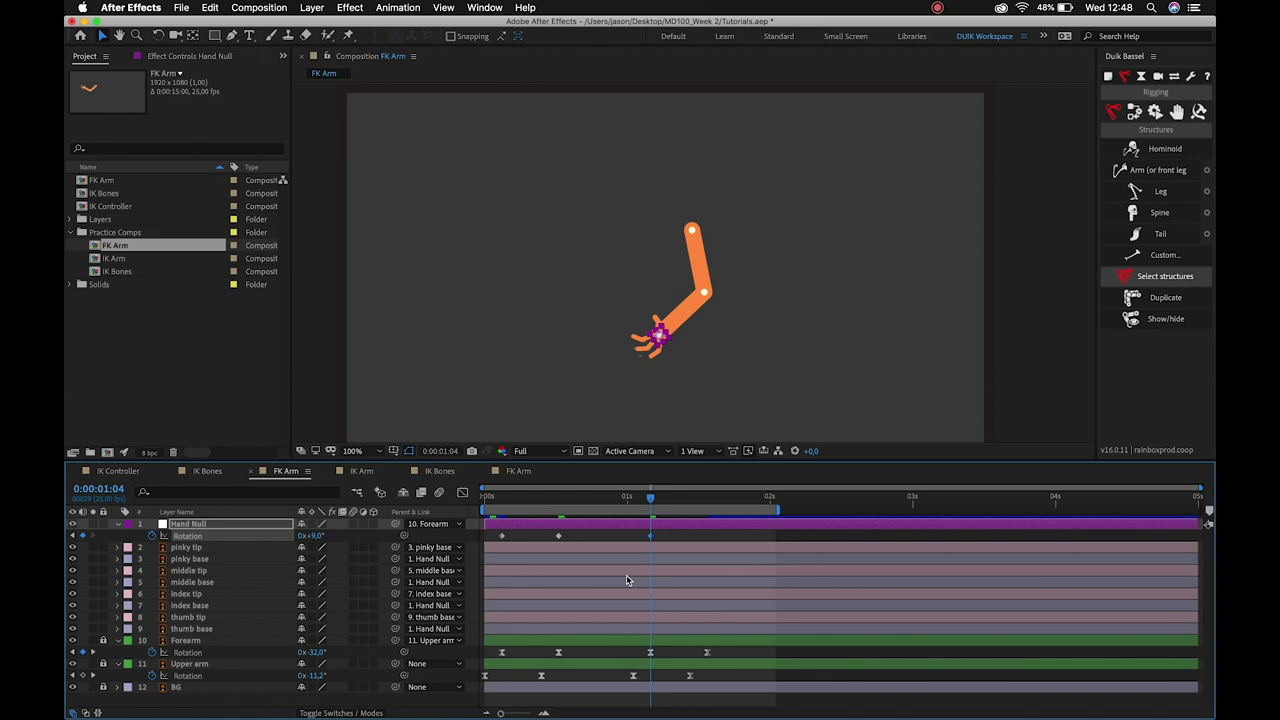
{"action": "key", "text": "shift+Page_Down"}
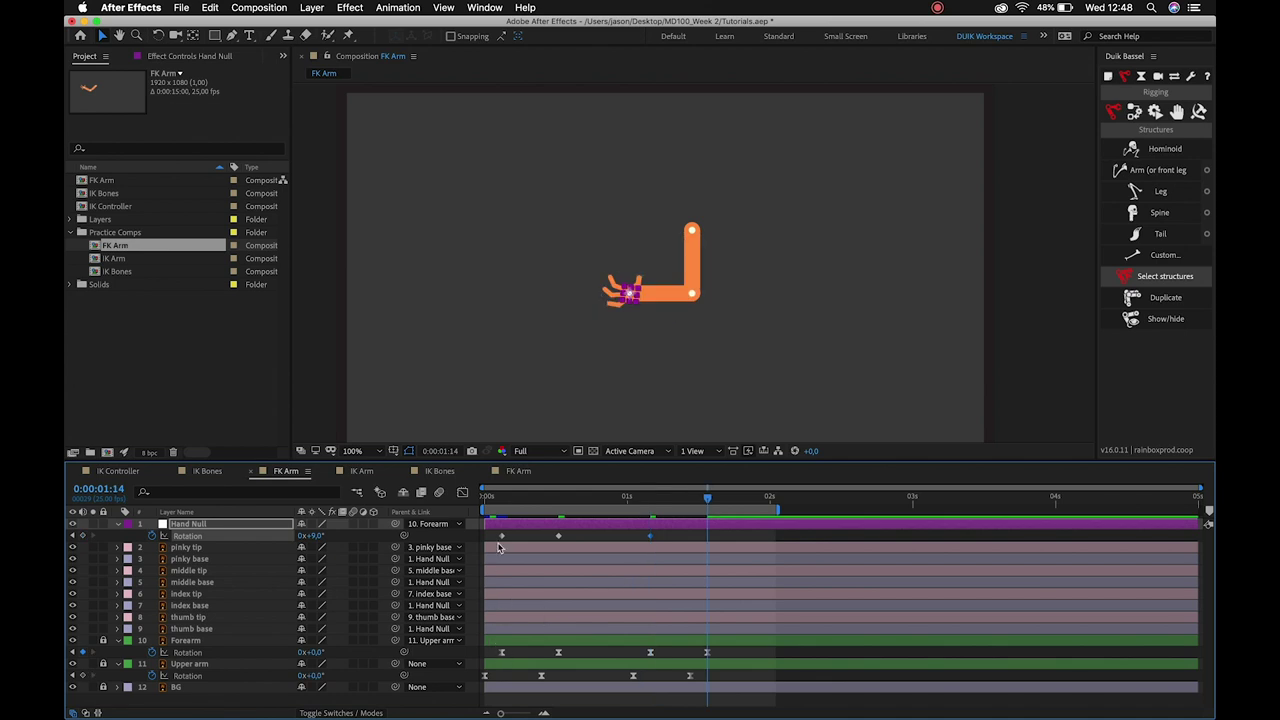
{"action": "key", "text": "space"}
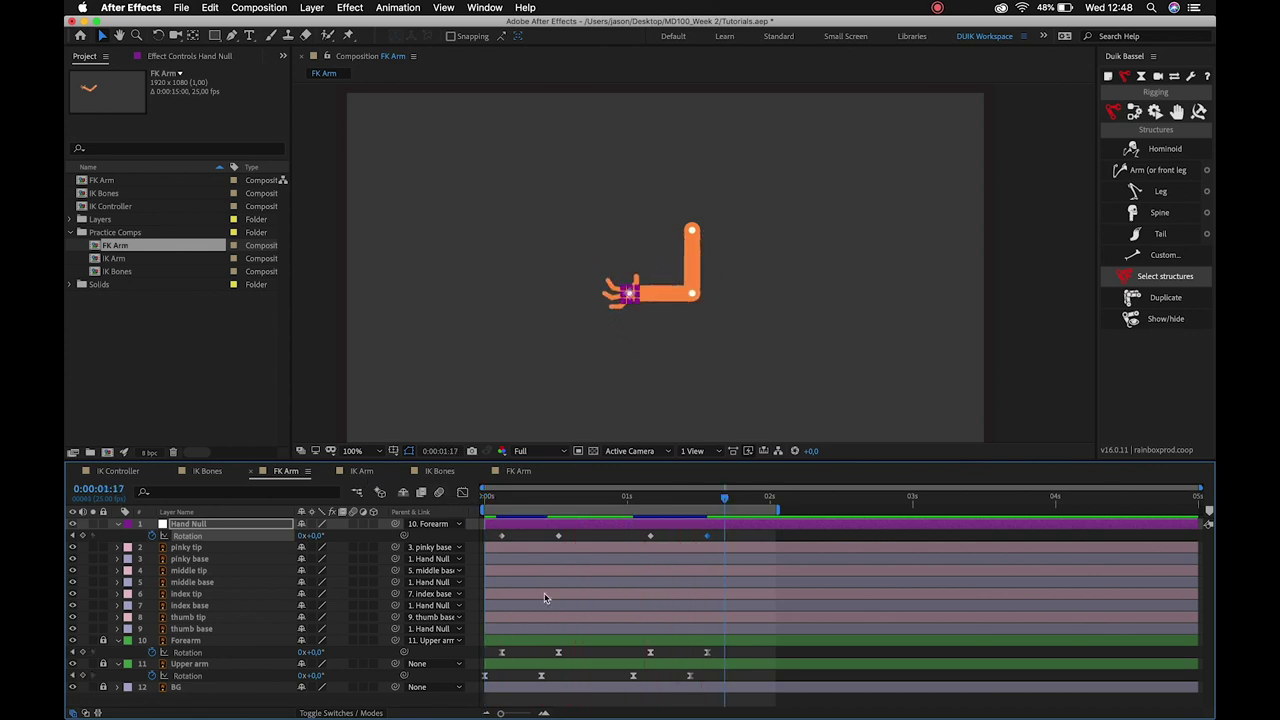
Change the Hand Null Rotation key at 0:00:00:03 to -29°.
{"action": "left_click_drag", "start_coordinate": [506, 499], "coordinate": [561, 514]}
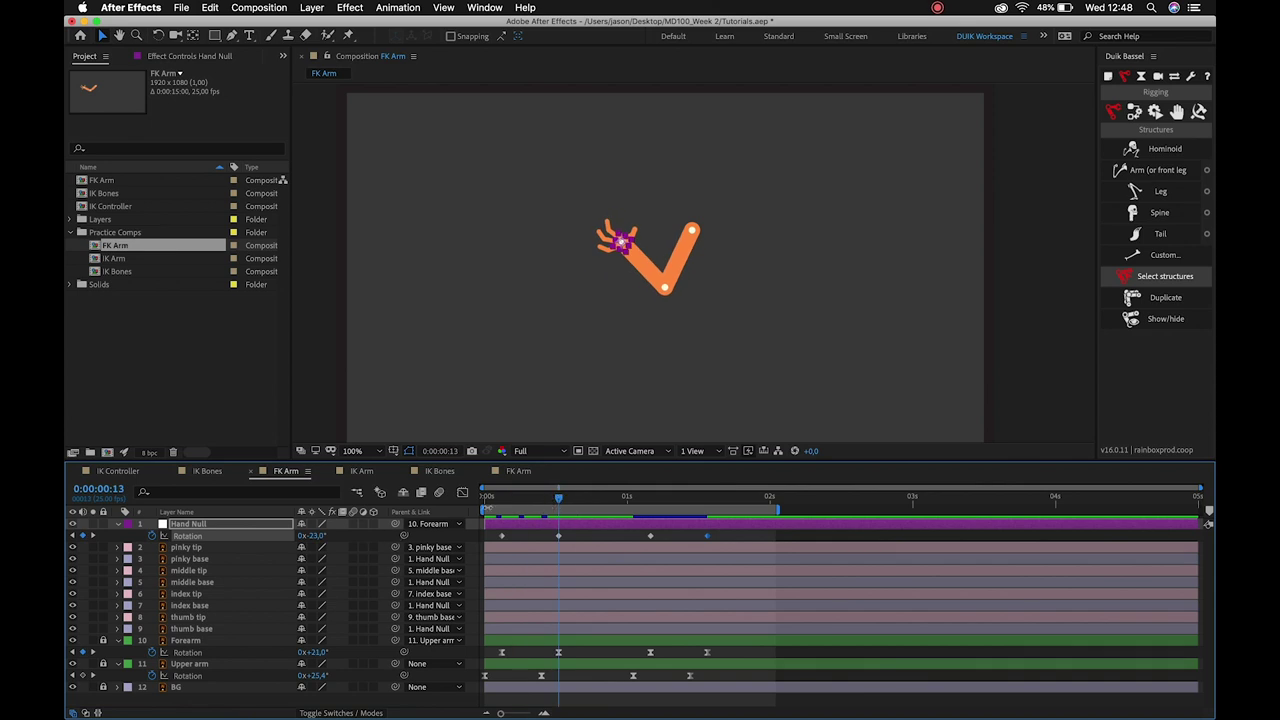
{"action": "left_click", "coordinate": [504, 499]}
{"action": "left_click_drag", "start_coordinate": [328, 537], "coordinate": [296, 537]}
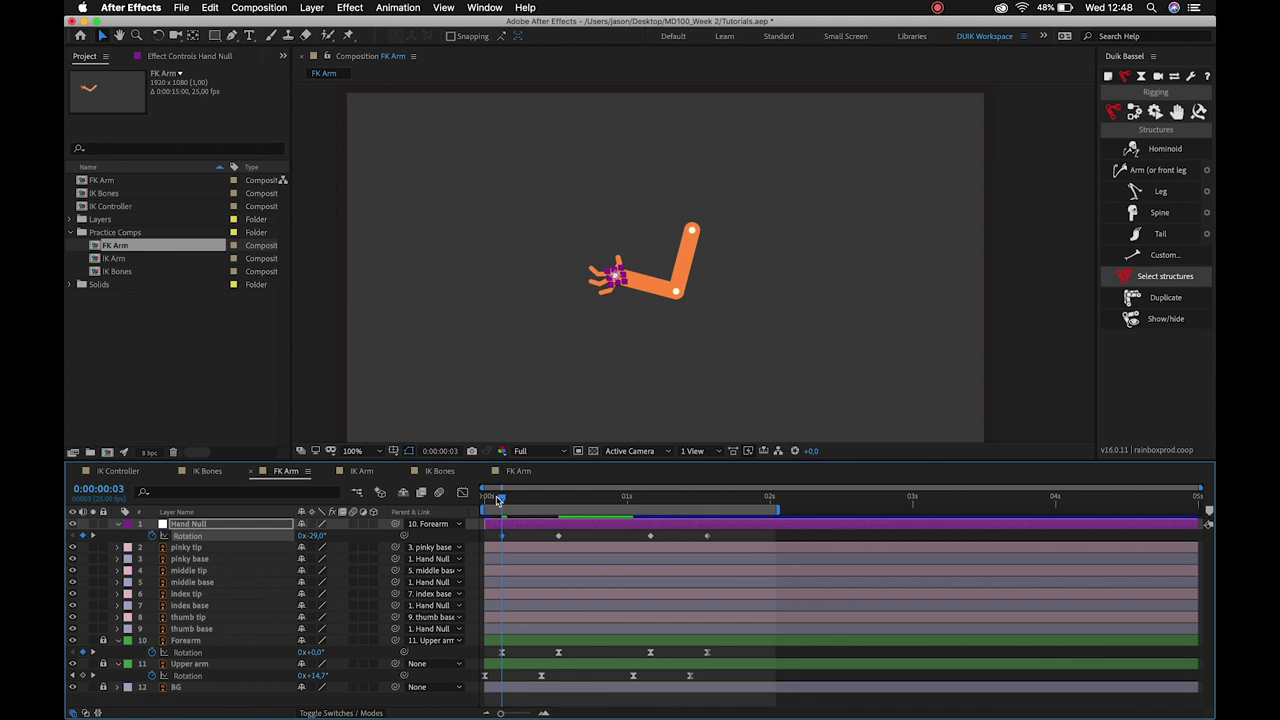
{"action": "left_click_drag", "start_coordinate": [502, 499], "coordinate": [561, 511]}
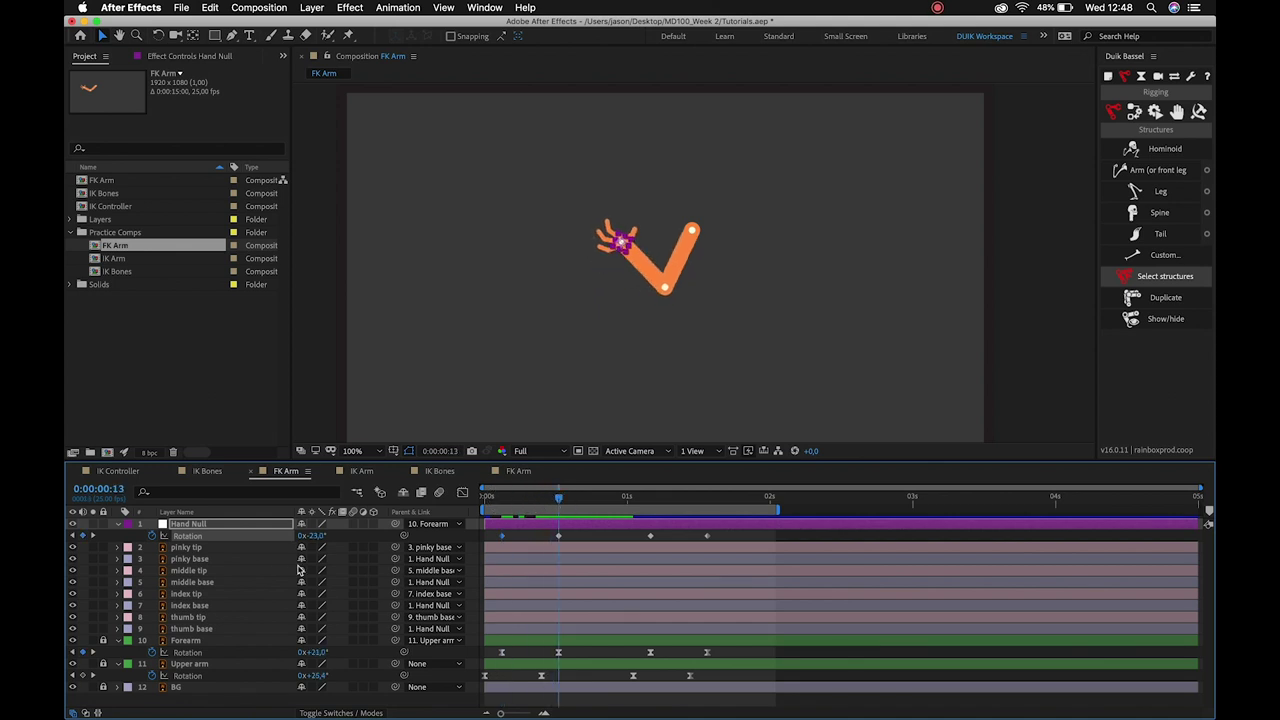
Rework the mid-swing Hand Null keys, setting Rotation to -57° at 0:00:01:04.
{"action": "left_click_drag", "start_coordinate": [316, 537], "coordinate": [349, 537]}
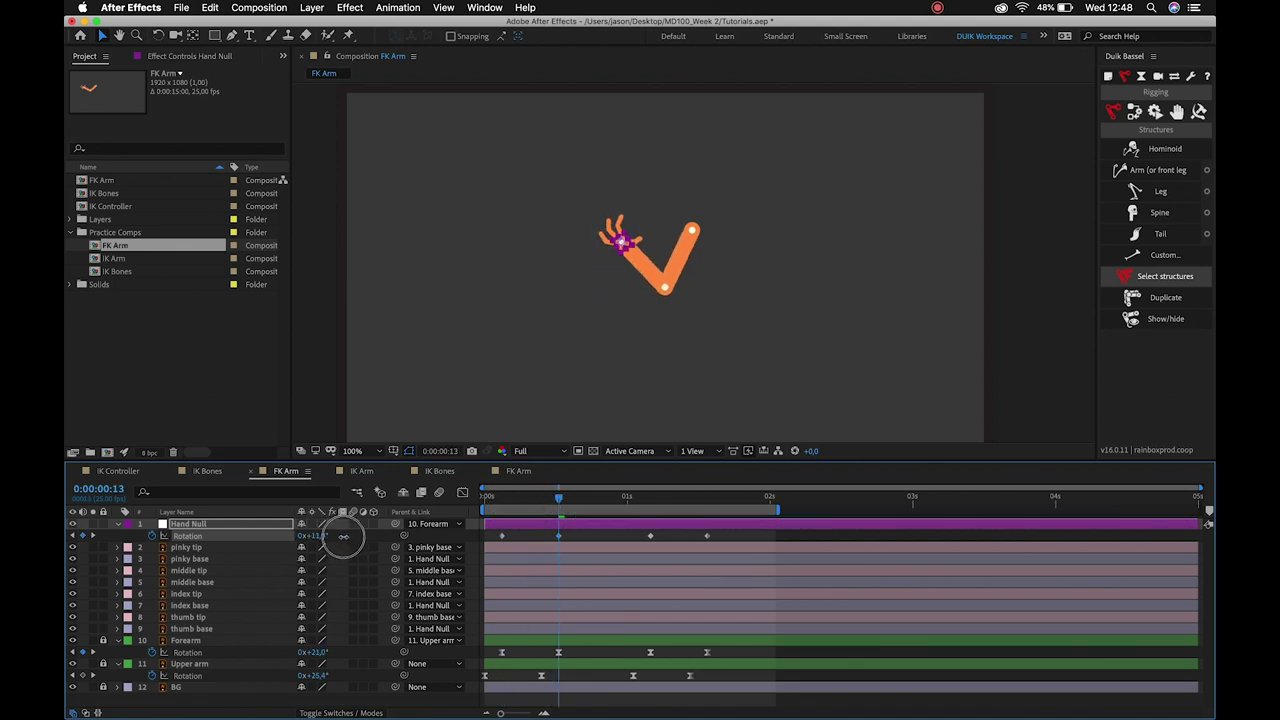
{"action": "left_click", "coordinate": [655, 499]}
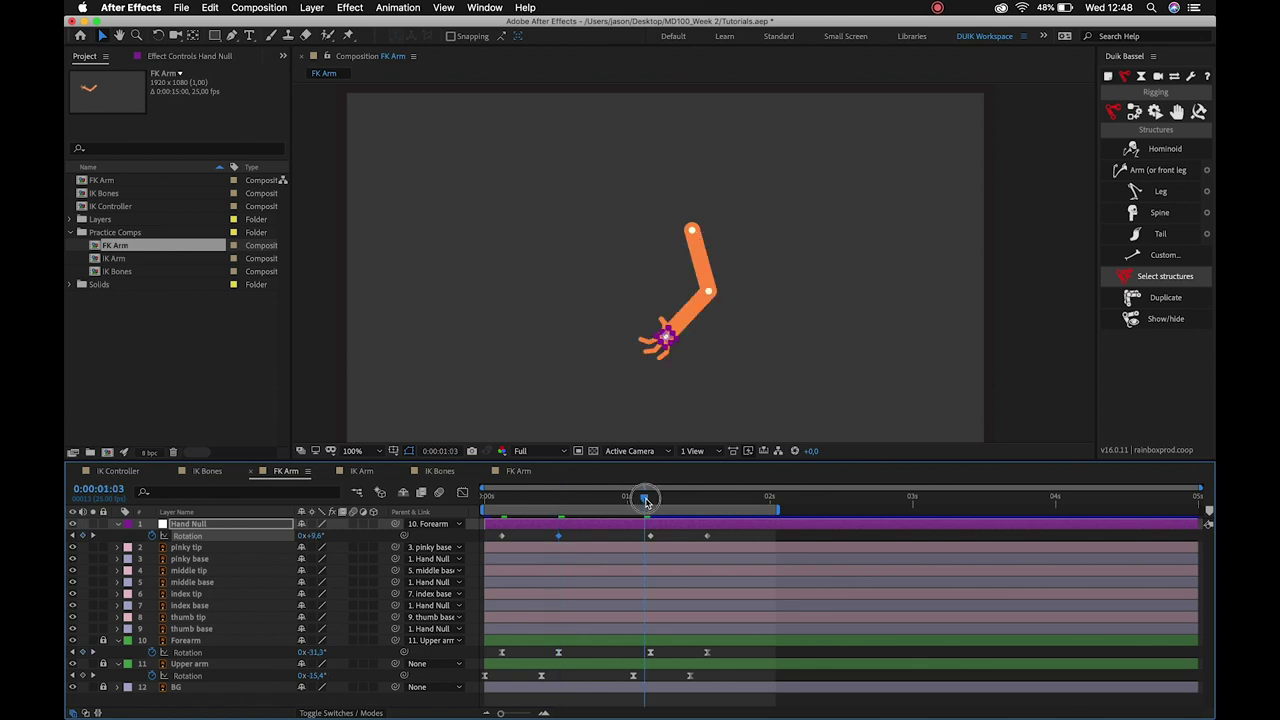
{"action": "left_click_drag", "start_coordinate": [655, 505], "coordinate": [722, 545]}
{"action": "key", "text": "Delete"}
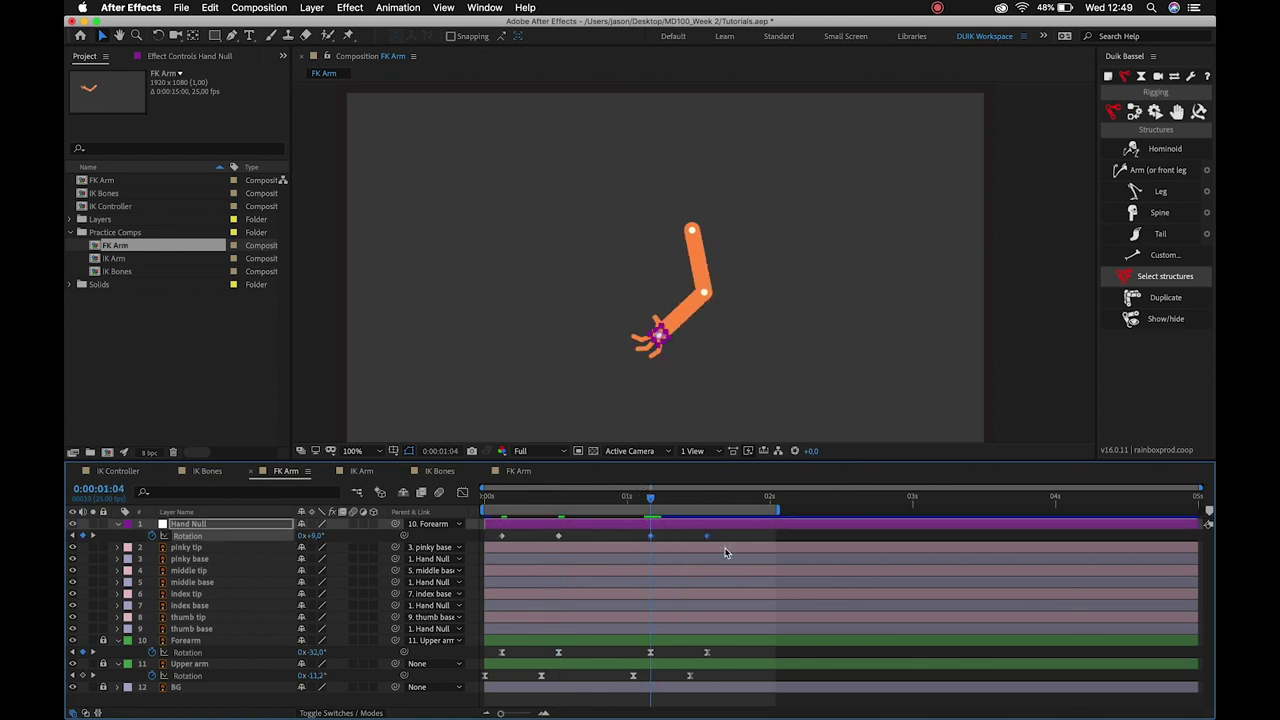
{"action": "left_click", "coordinate": [585, 540]}
{"action": "left_click_drag", "start_coordinate": [312, 535], "coordinate": [265, 538]}
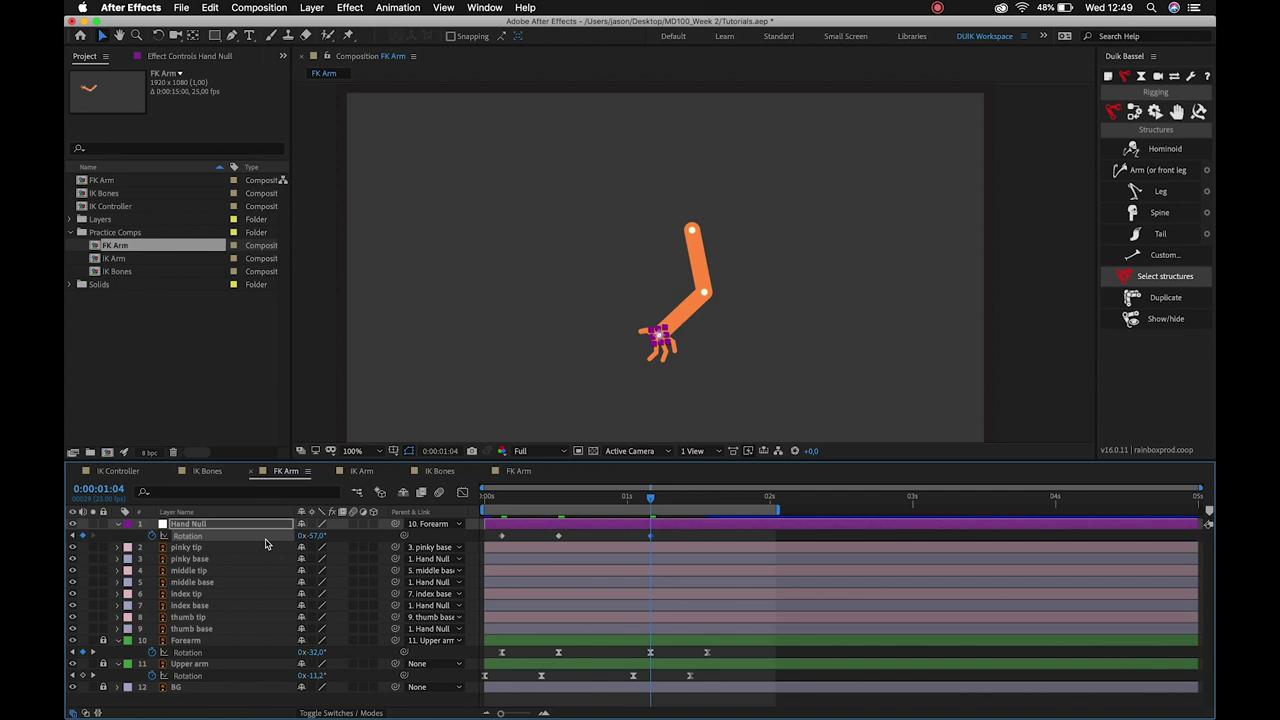
{"action": "key", "text": "k"}
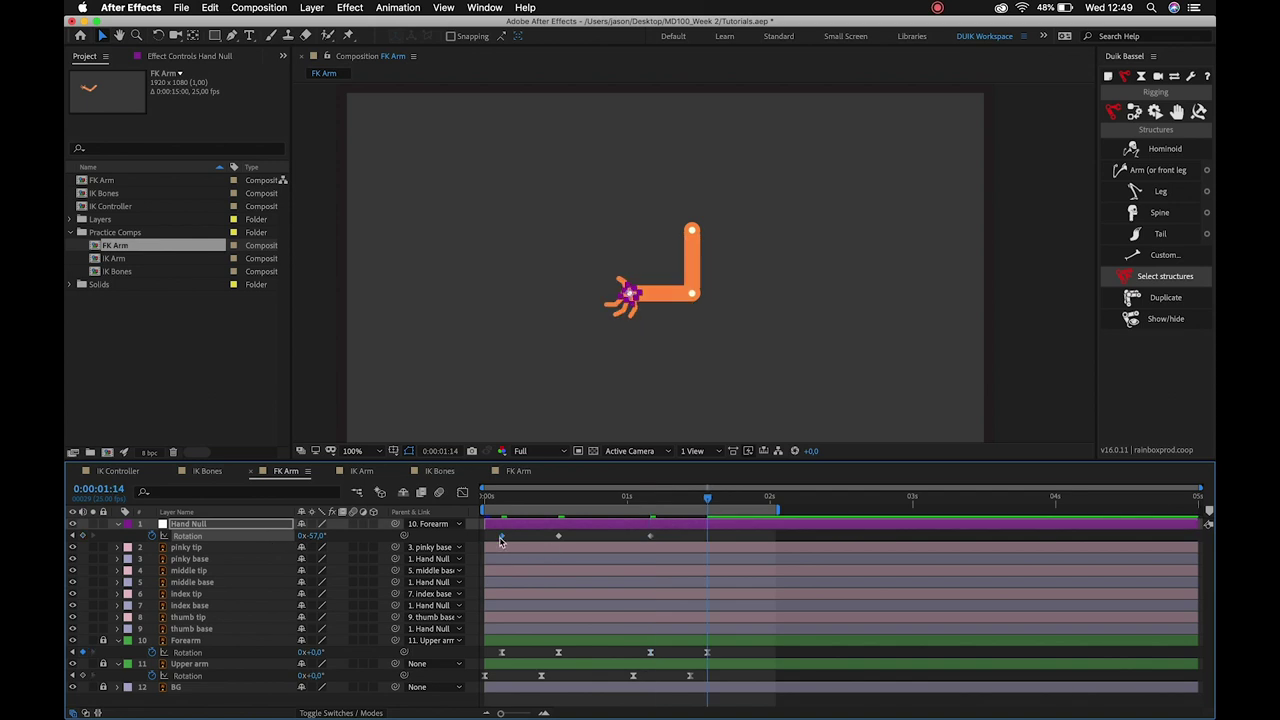
Play the full arm animation from the start and check the pose around 0:00:00:03.
{"action": "left_click", "coordinate": [488, 495]}
{"action": "key", "text": "space"}
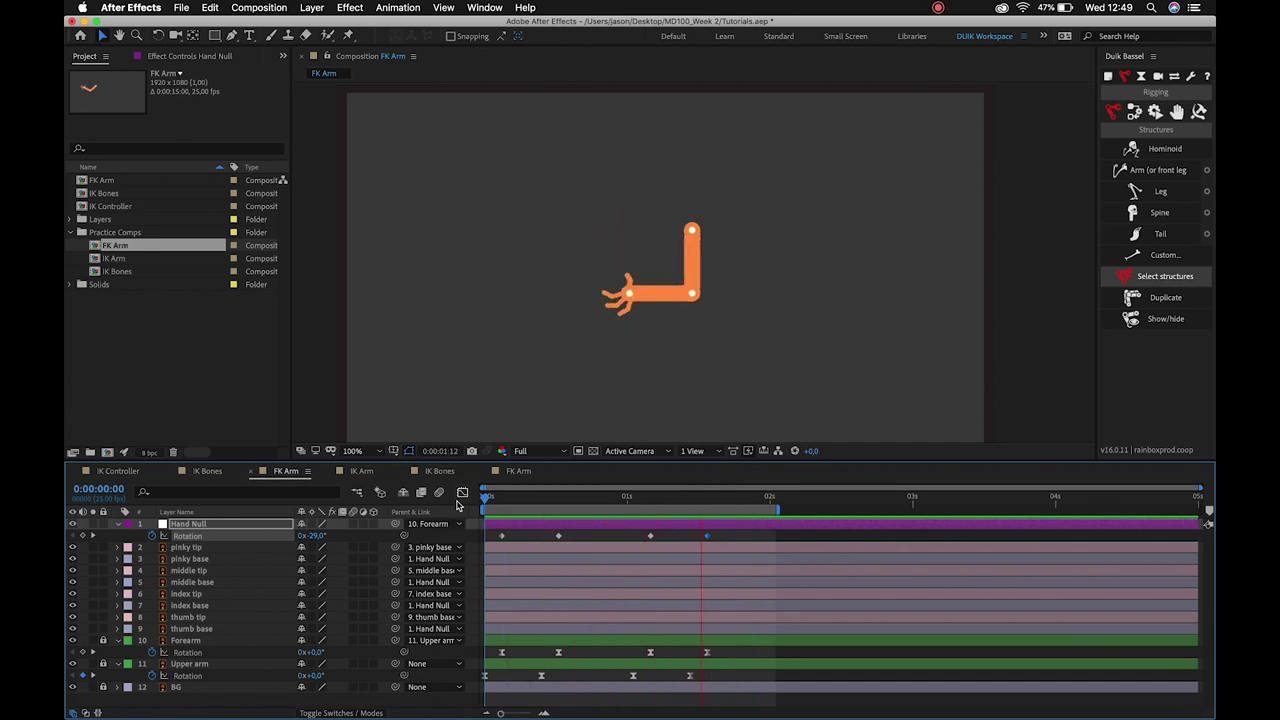
{"action": "left_click", "coordinate": [504, 499]}
{"action": "left_click_drag", "start_coordinate": [505, 503], "coordinate": [505, 502]}
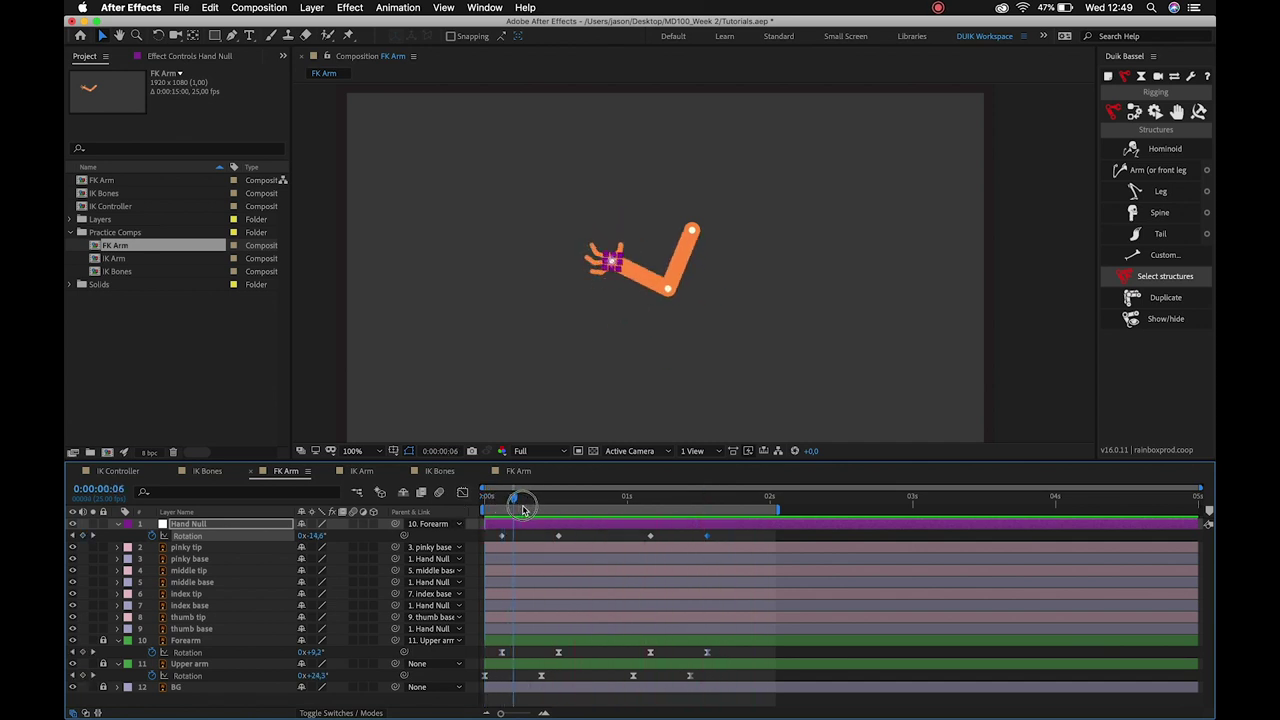
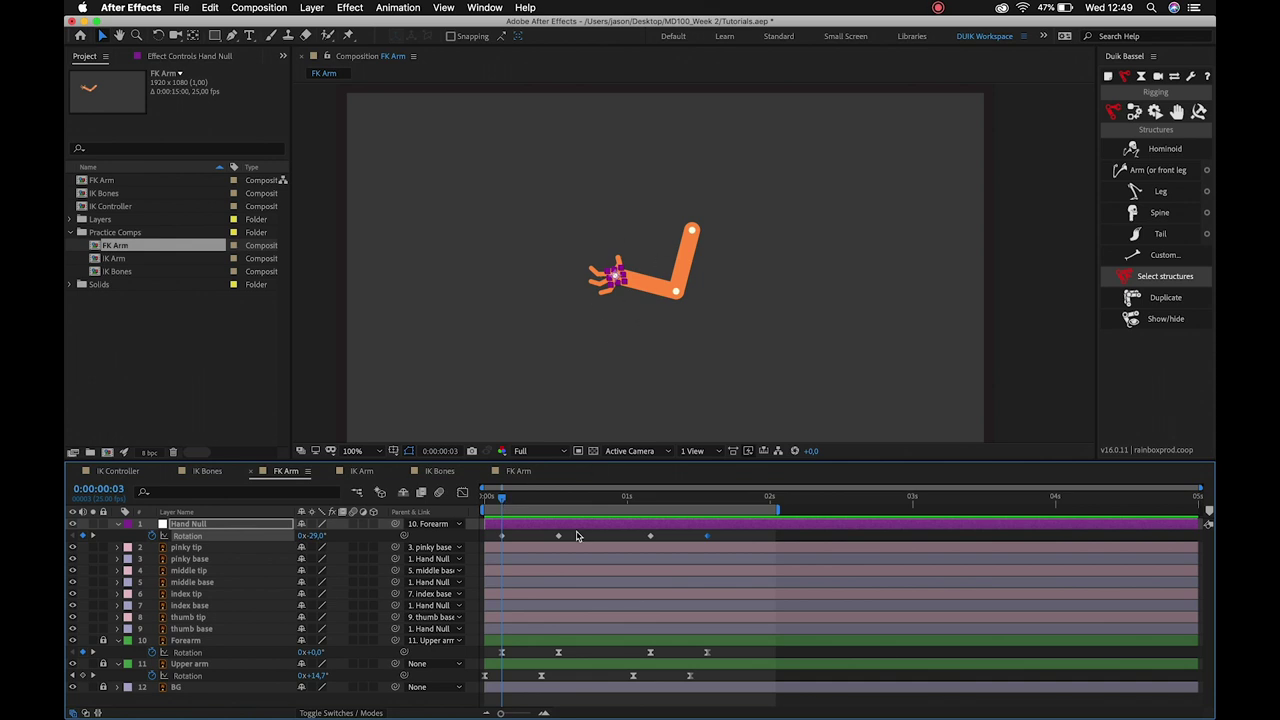
Select the Hand Null's first rotation keyframe, view it as a graph curve and raise its first peak.
{"action": "mouse_move", "coordinate": [502, 497]}
{"action": "left_mouse_down"}
{"action": "mouse_move", "coordinate": [553, 497]}
{"action": "mouse_move", "coordinate": [502, 505]}
{"action": "mouse_move", "coordinate": [550, 523]}
{"action": "mouse_move", "coordinate": [705, 543]}
{"action": "mouse_move", "coordinate": [452, 562]}
{"action": "left_mouse_up"}
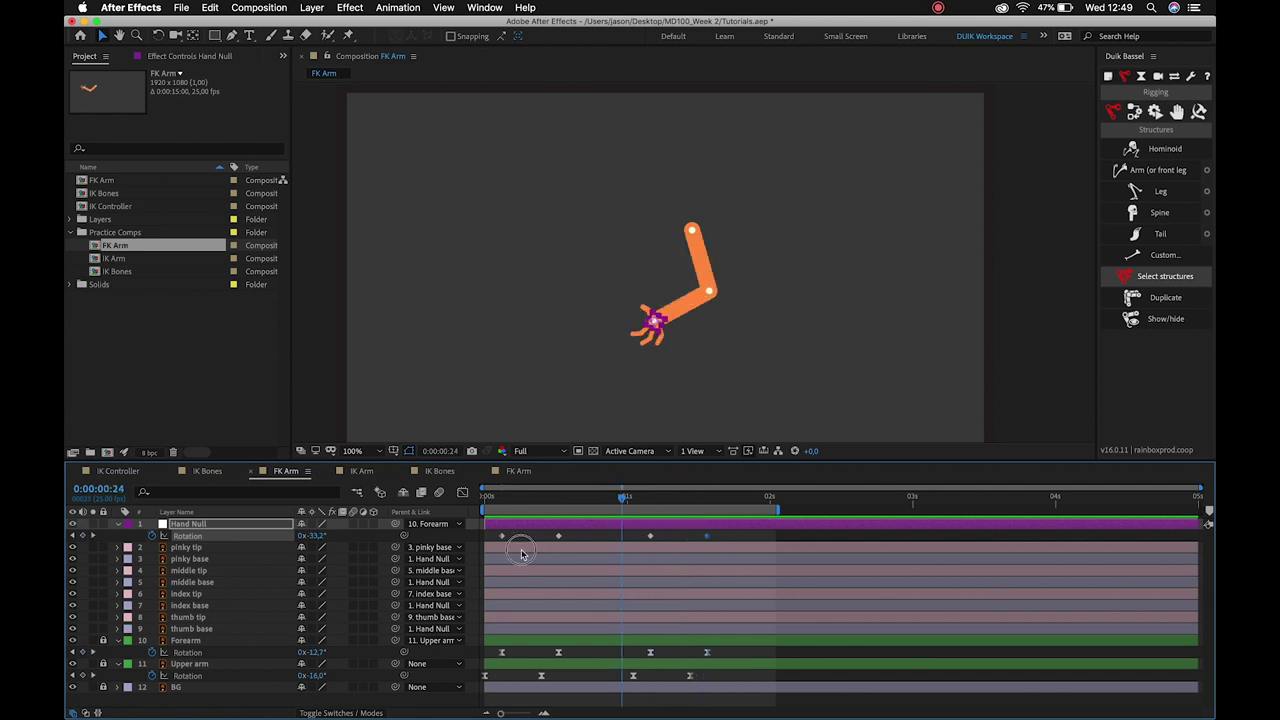
{"action": "left_click_drag", "start_coordinate": [720, 546], "coordinate": [465, 530]}
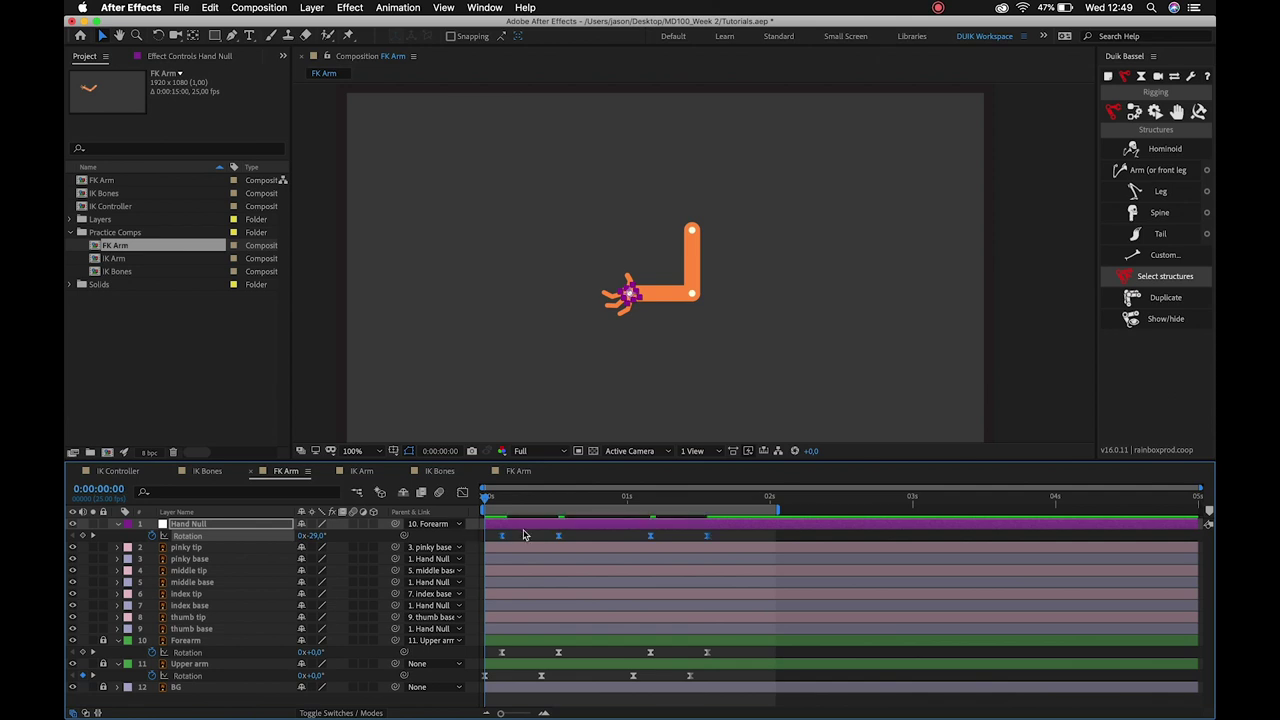
{"action": "left_click", "coordinate": [509, 543]}
{"action": "left_click", "coordinate": [502, 538]}
{"action": "left_click", "coordinate": [464, 492]}
{"action": "left_click_drag", "start_coordinate": [551, 604], "coordinate": [578, 623]}
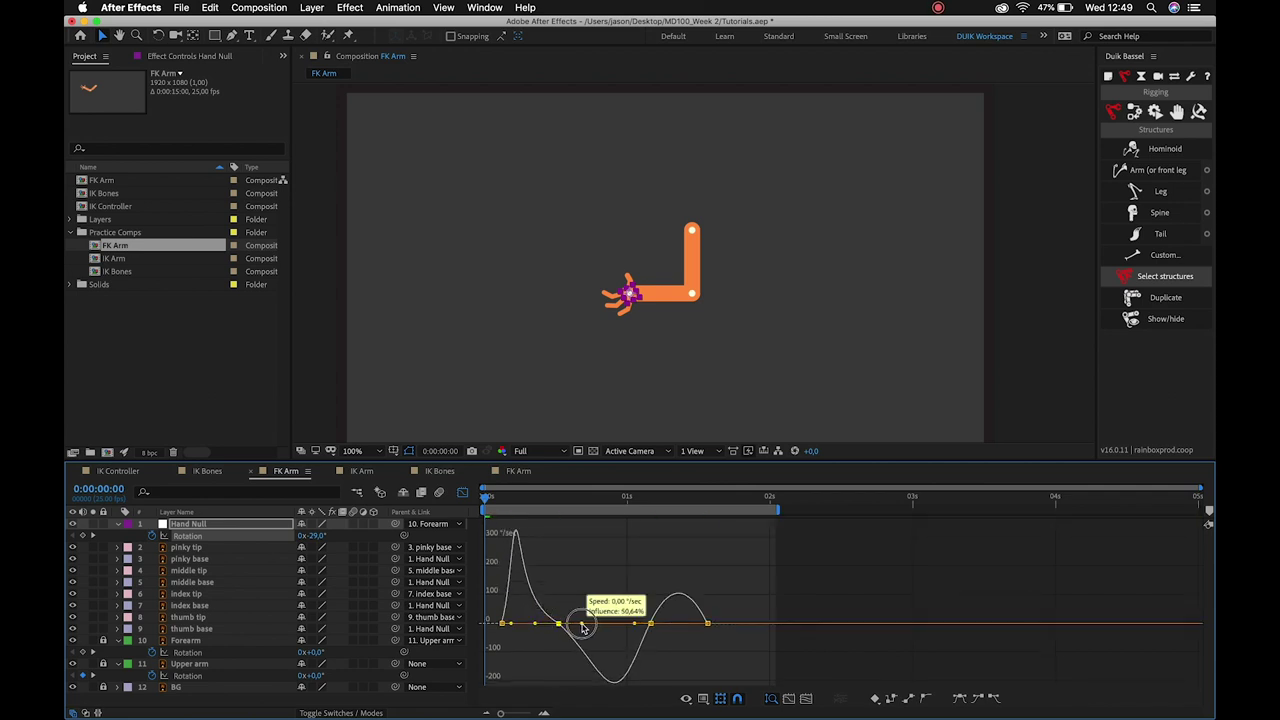
Pull the last Hand Null keyframe's incoming handle left for a sharper final hump, preview, and return to layer view.
{"action": "left_click", "coordinate": [707, 612]}
{"action": "left_click_drag", "start_coordinate": [700, 610], "coordinate": [688, 615]}
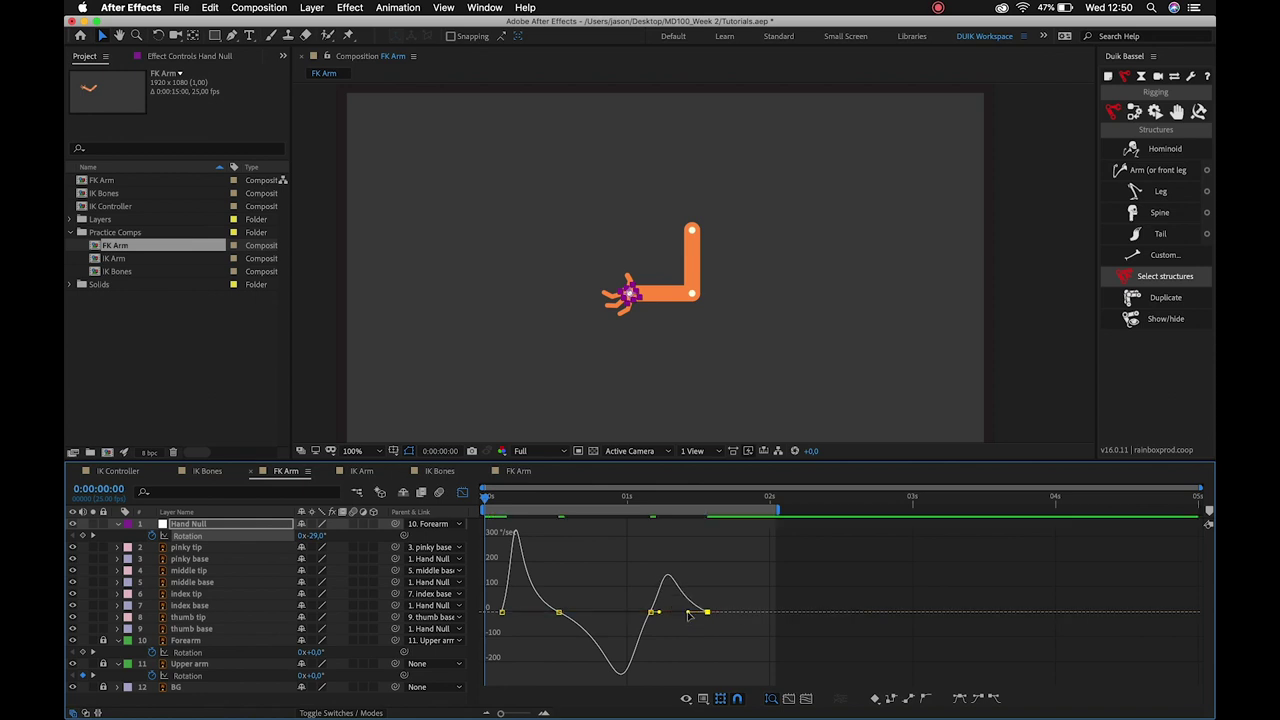
{"action": "key", "text": "space"}
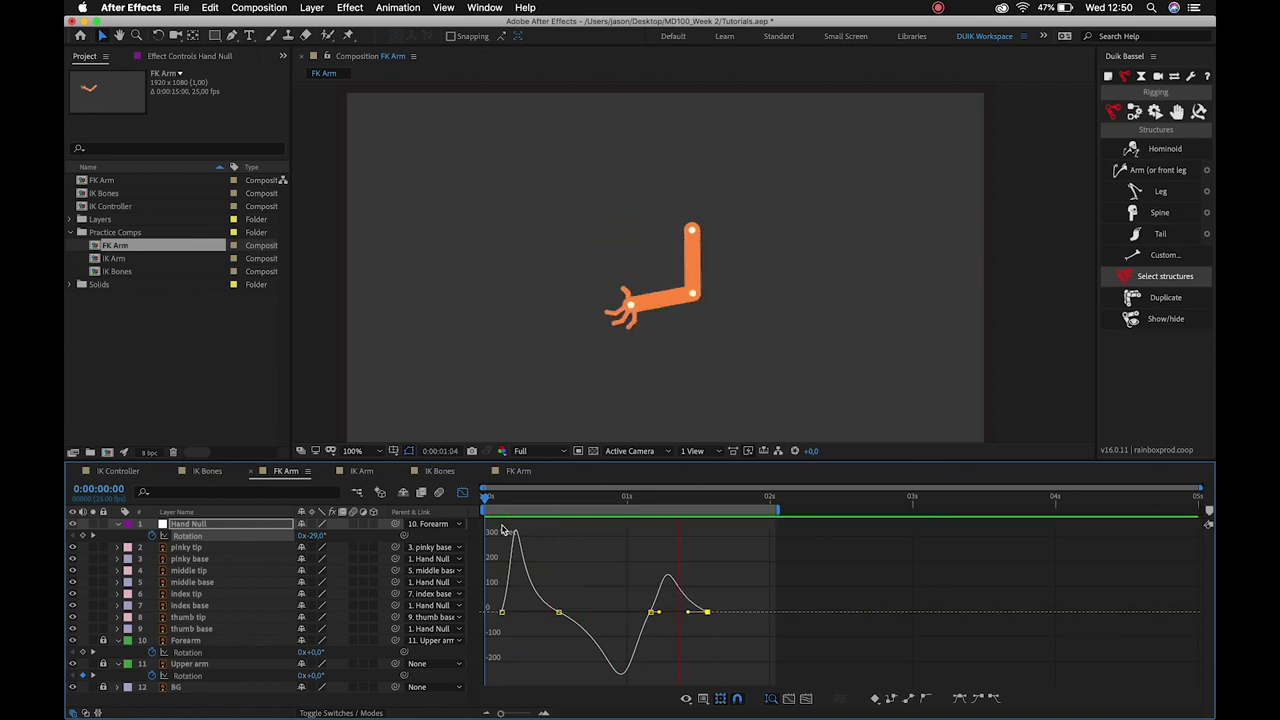
{"action": "key", "text": "space"}
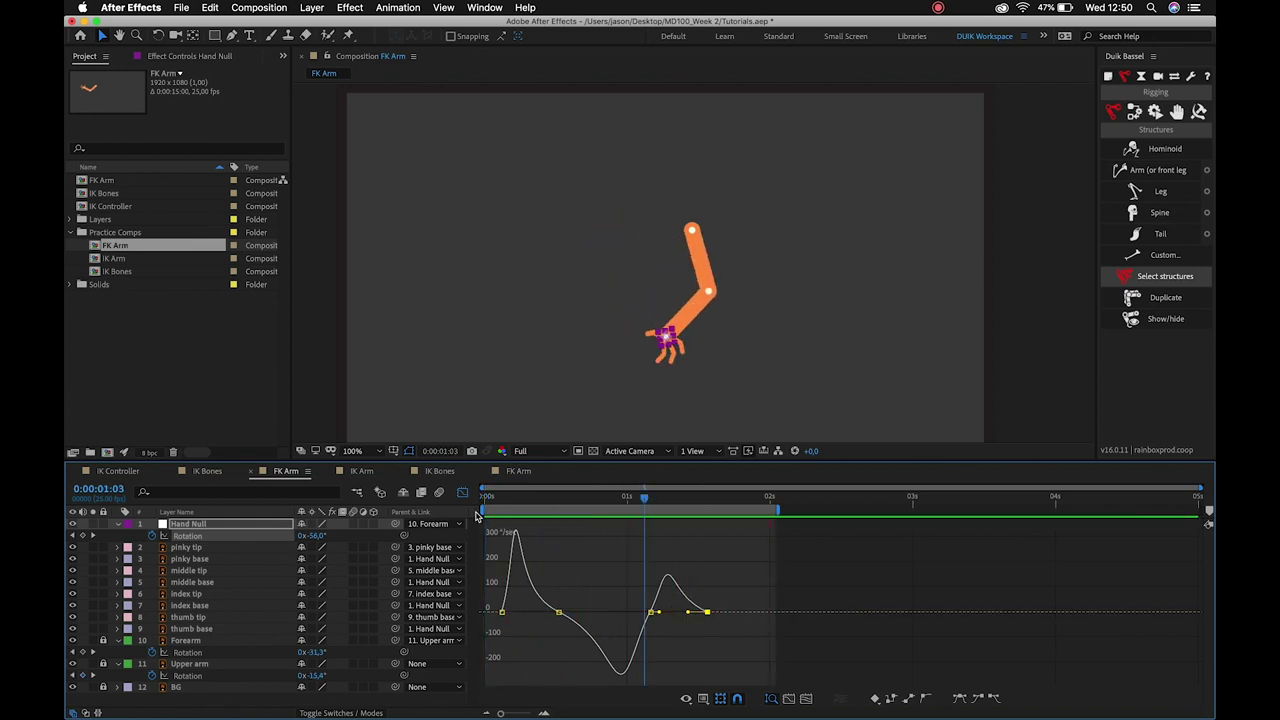
{"action": "left_click", "coordinate": [463, 493]}
Shift the four Hand Null rotation keyframes a few frames later, previewing the new timing.
{"action": "left_click_drag", "start_coordinate": [493, 507], "coordinate": [501, 512]}
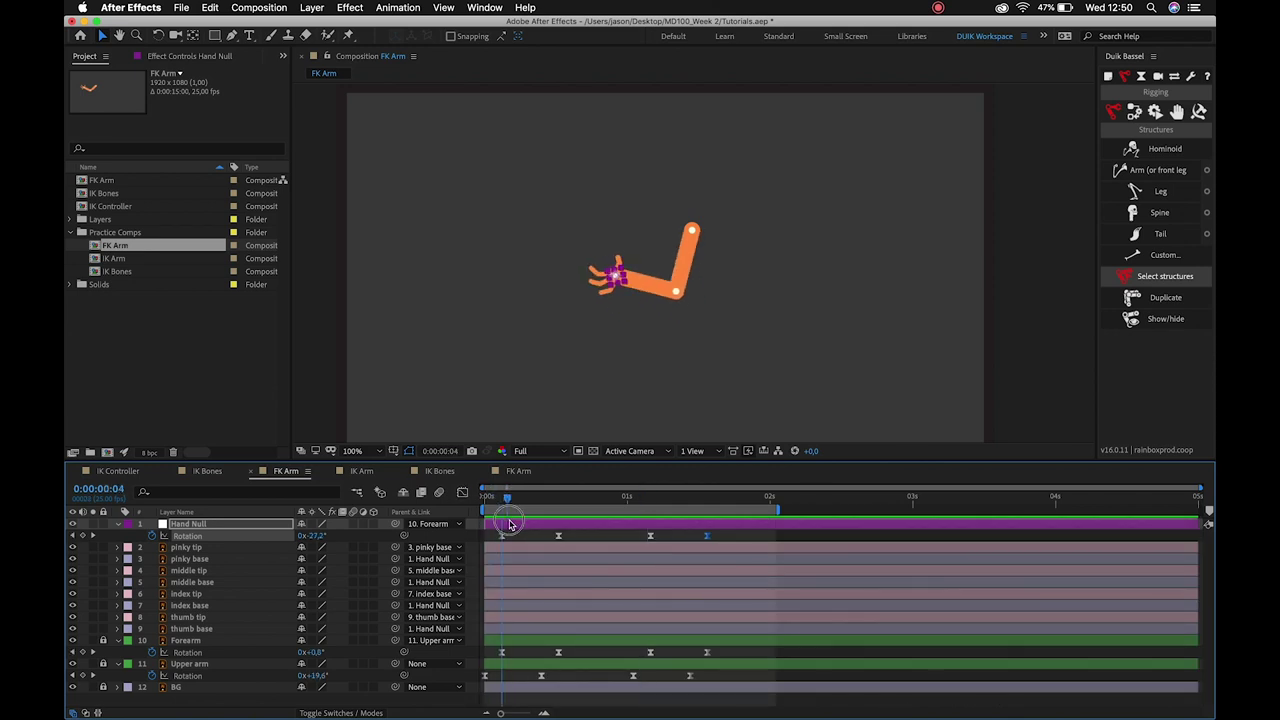
{"action": "key", "text": "space"}
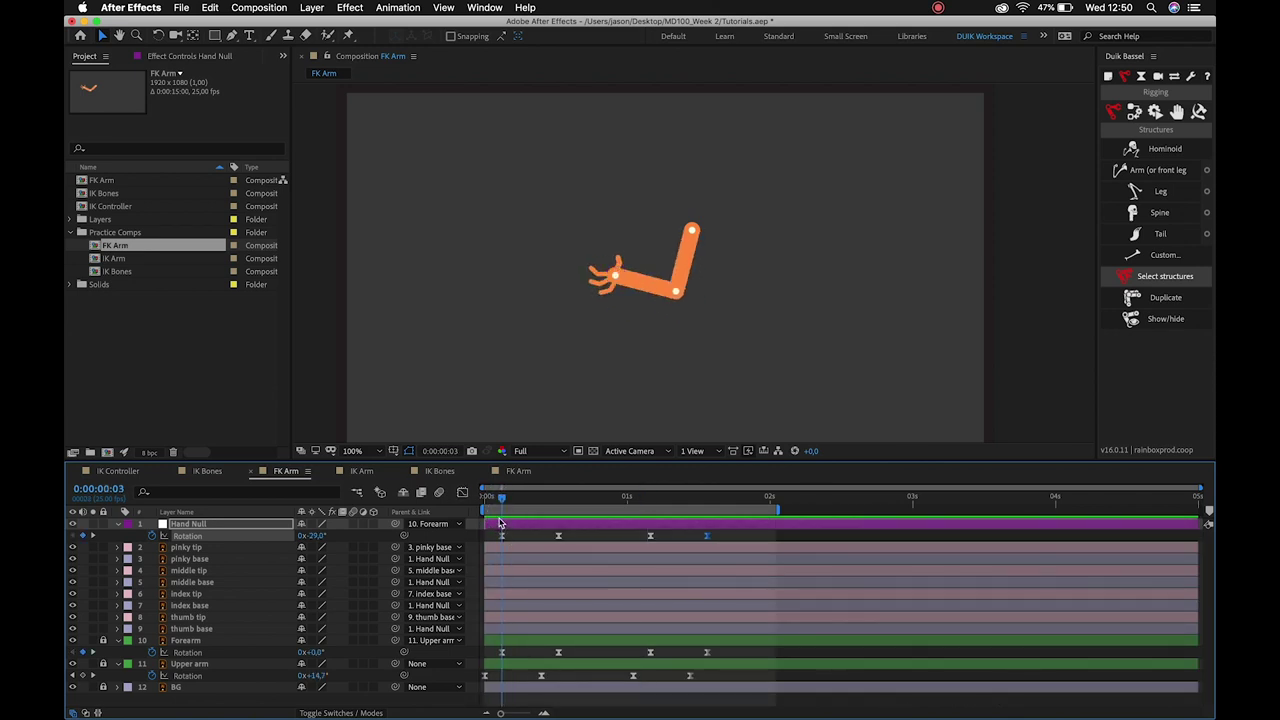
{"action": "key", "text": "space"}
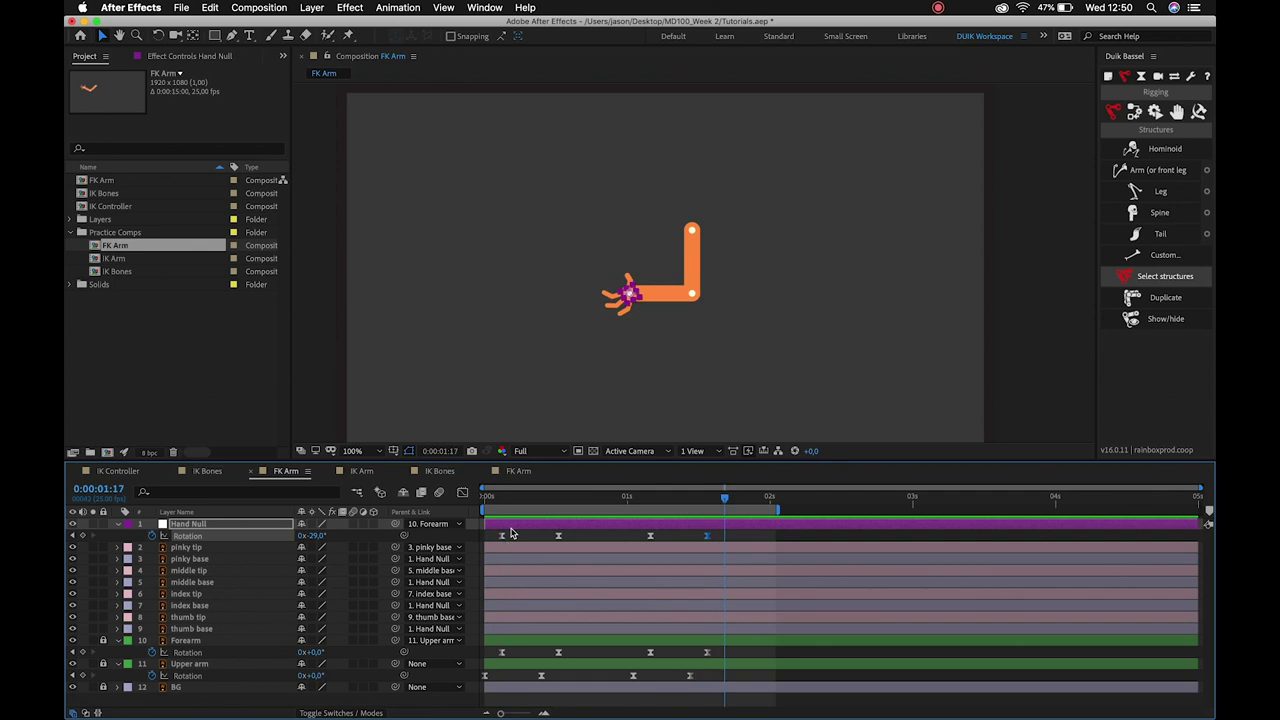
{"action": "left_click_drag", "start_coordinate": [498, 537], "coordinate": [763, 543]}
{"action": "left_click_drag", "start_coordinate": [503, 538], "coordinate": [509, 537]}
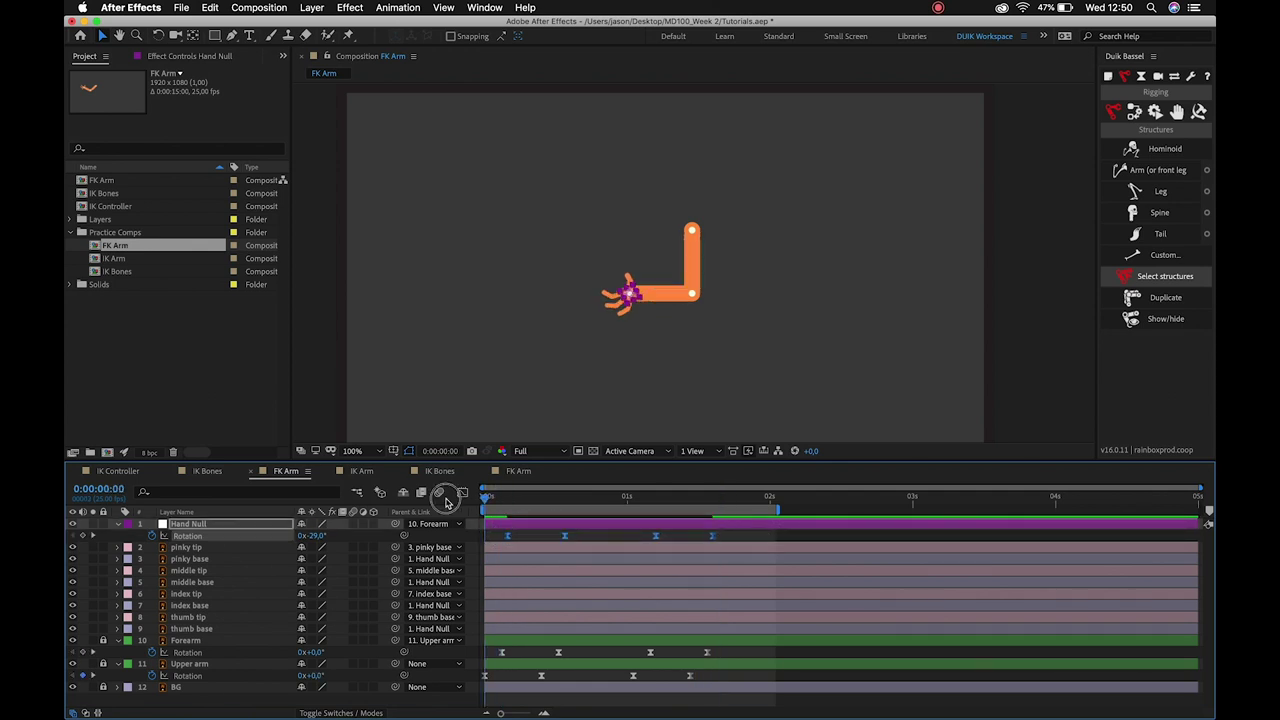
{"action": "key", "text": "space"}
{"action": "left_click_drag", "start_coordinate": [507, 537], "coordinate": [513, 538]}
{"action": "key", "text": "space"}
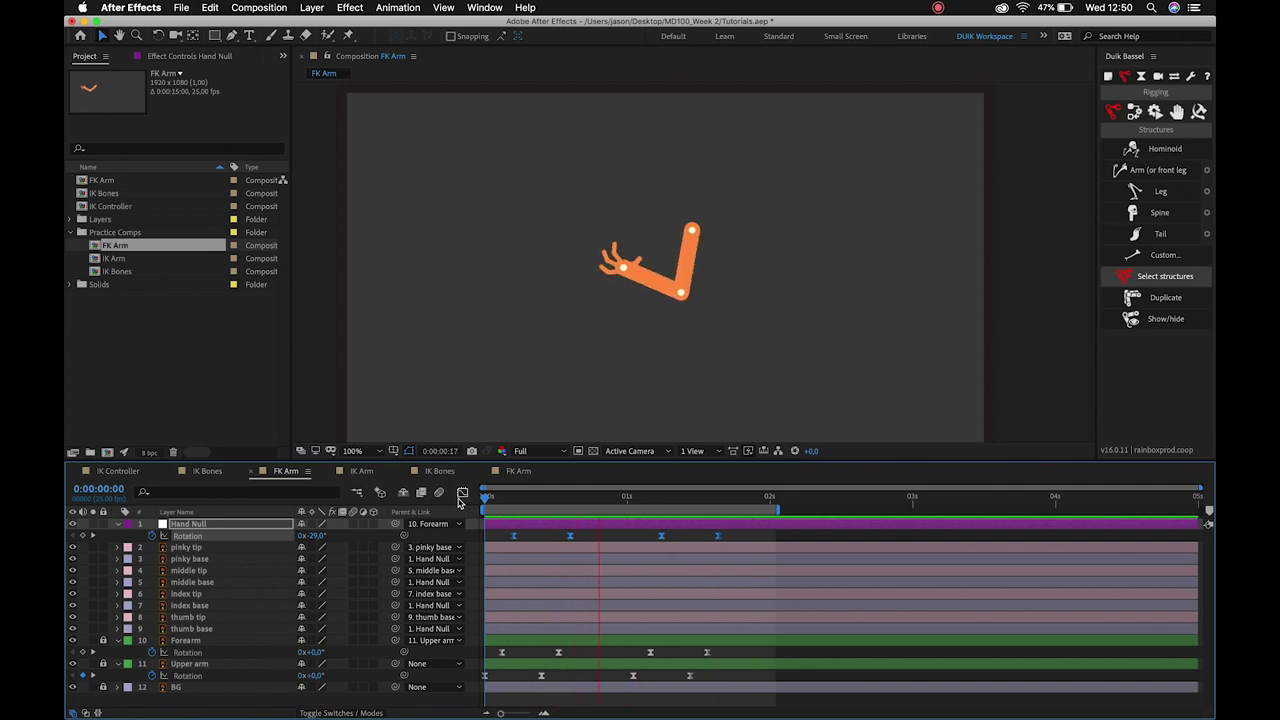
Step frame by frame around frame 5 to check the hand's lag, then deselect the layer.
{"action": "left_click", "coordinate": [512, 498]}
{"action": "key", "text": "Page_Up"}
{"action": "key", "text": "Page_Up"}
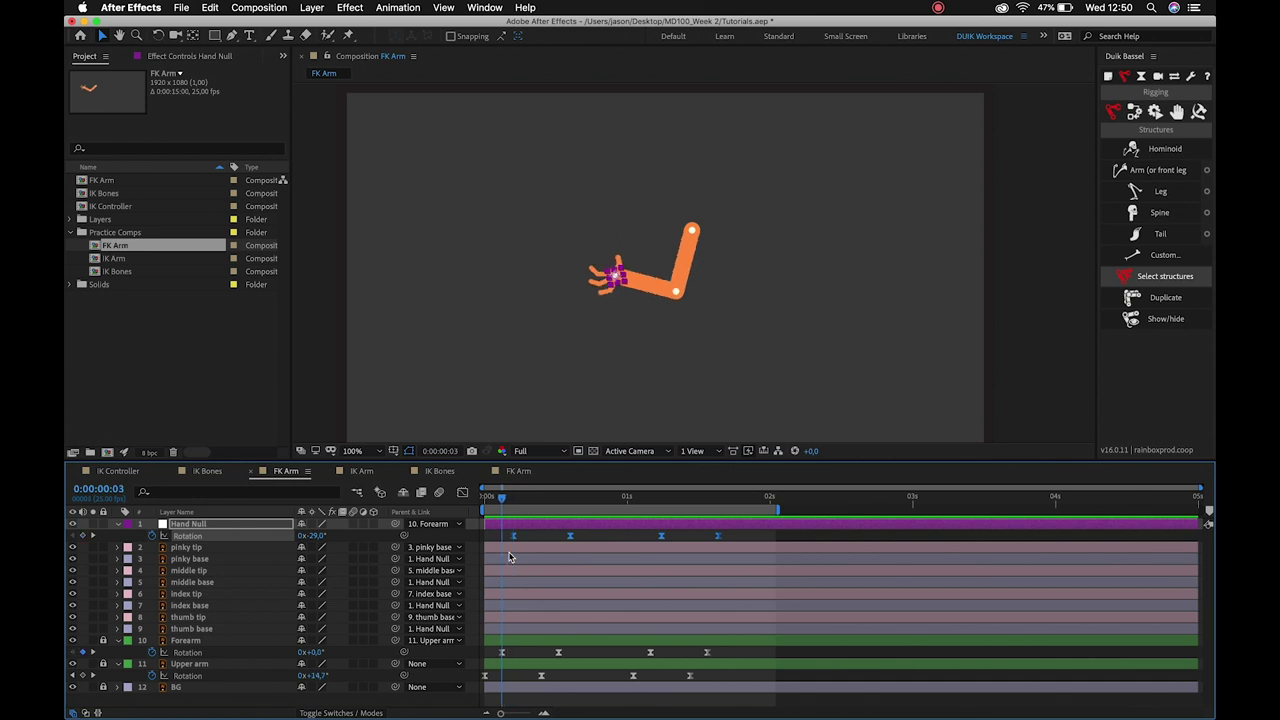
{"action": "key", "text": "Page_Up"}
{"action": "key", "text": "Page_Down"}
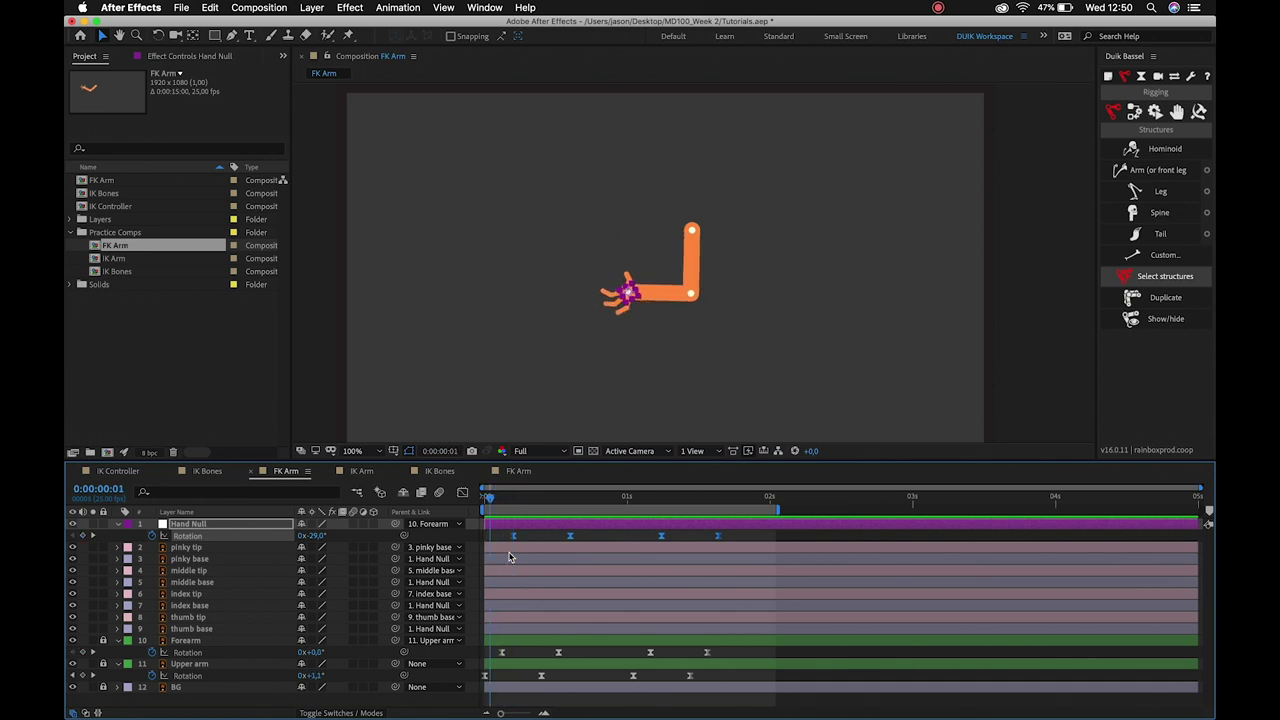
{"action": "key", "text": "Page_Up"}
{"action": "key", "text": "Page_Up"}
{"action": "key", "text": "Page_Down"}
{"action": "key", "text": "Page_Down"}
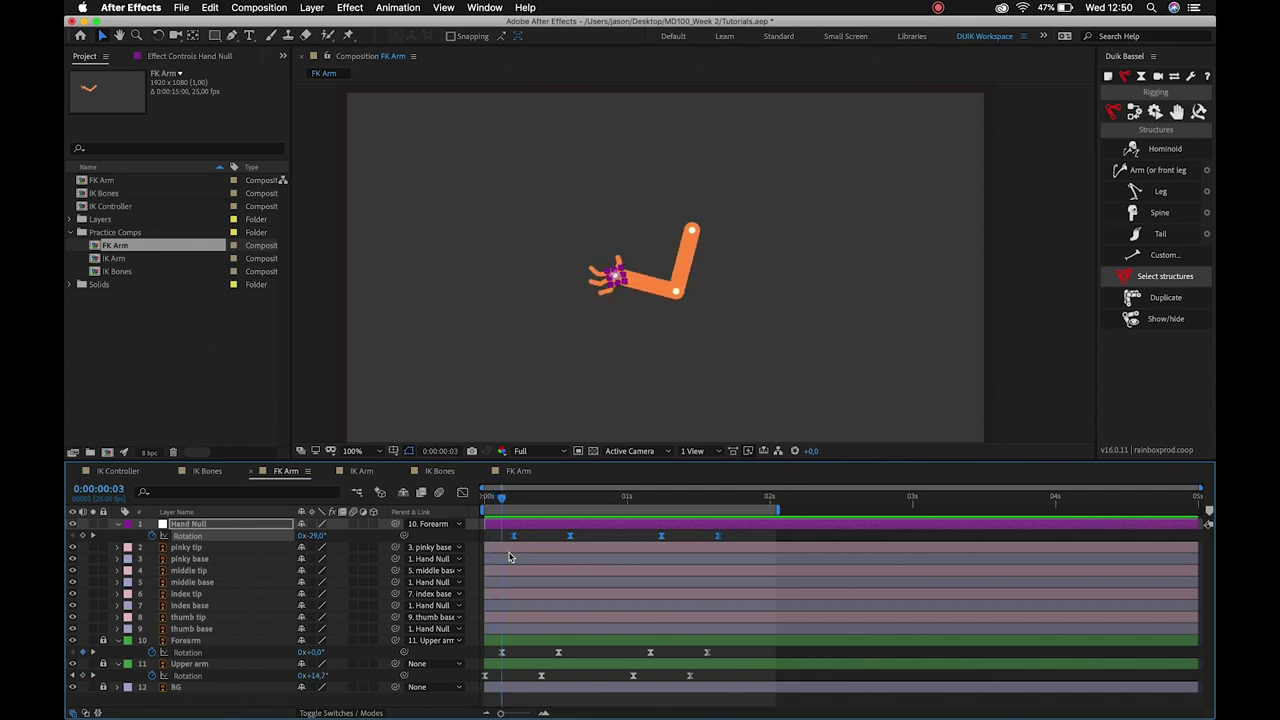
{"action": "key", "text": "Page_Down"}
{"action": "key", "text": "Page_Down"}
{"action": "key", "text": "Page_Up"}
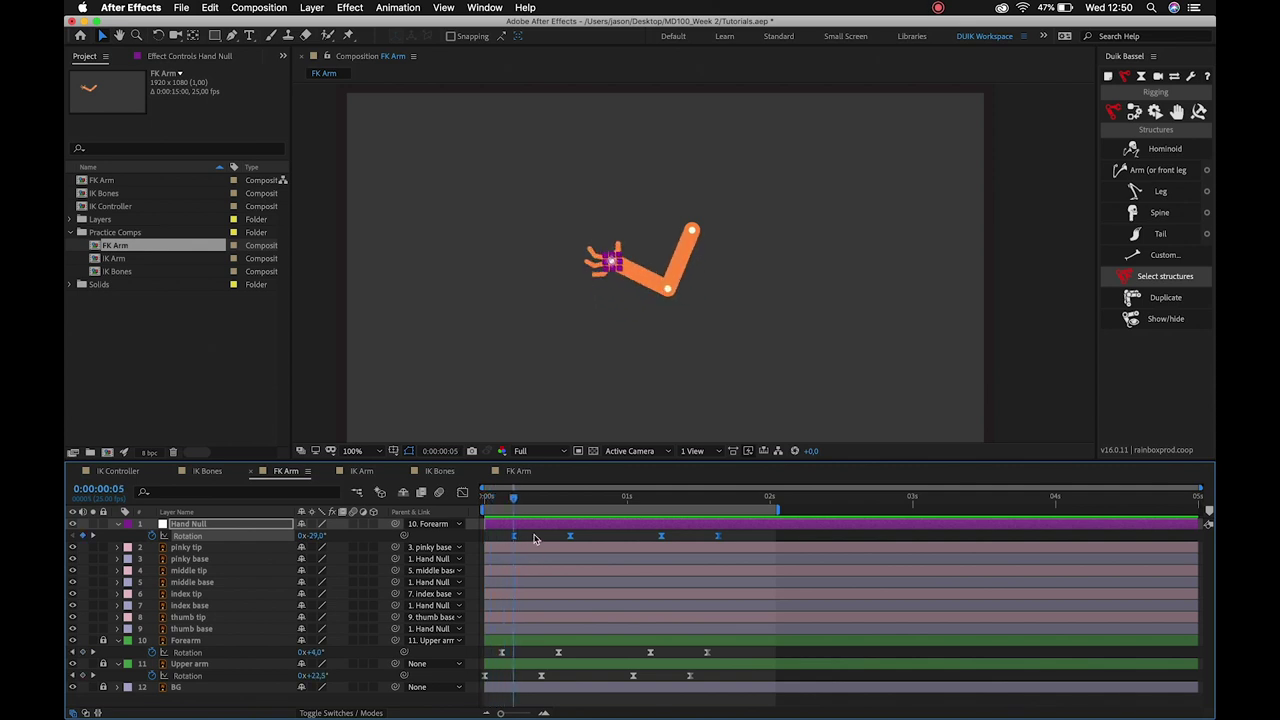
{"action": "key", "text": "F2"}
Zoom in on the hand, select the four finger base layers by label group, and set 0° Rotation keyframes at 0:00:00:05.
{"action": "left_click", "coordinate": [238, 546]}
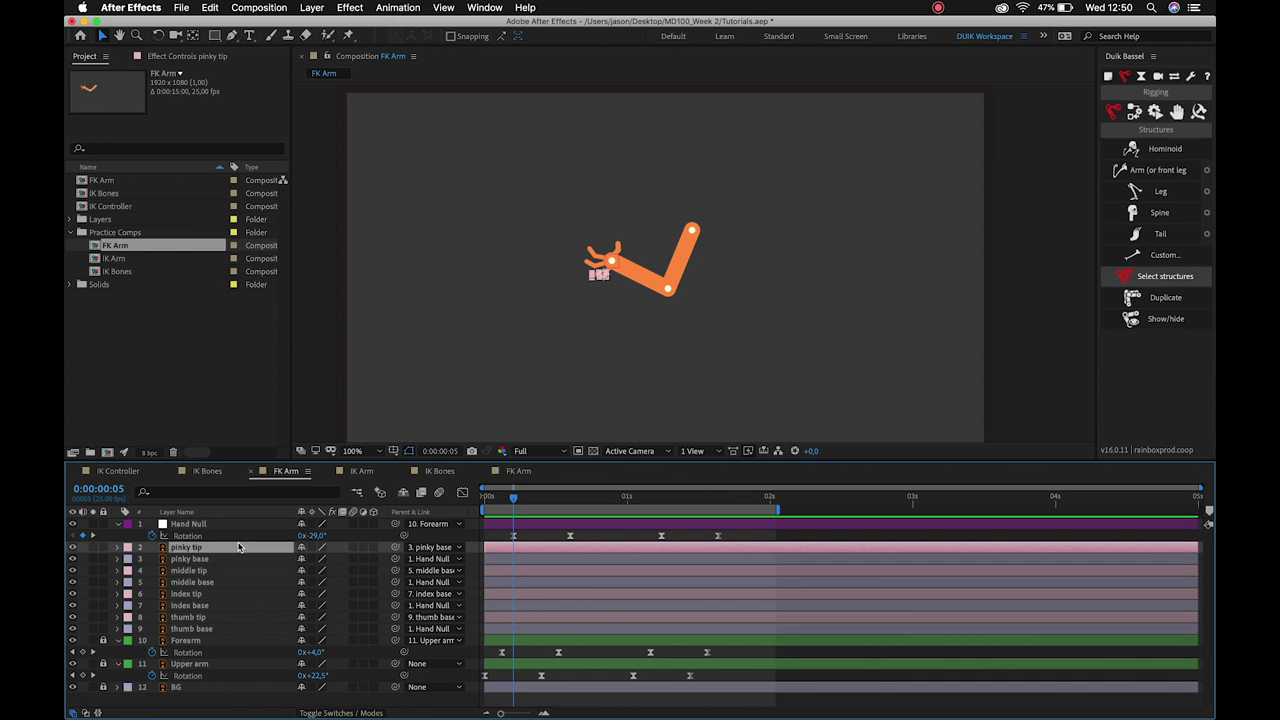
{"action": "left_click", "coordinate": [540, 338]}
{"action": "left_click_drag", "start_coordinate": [743, 217], "coordinate": [531, 334]}
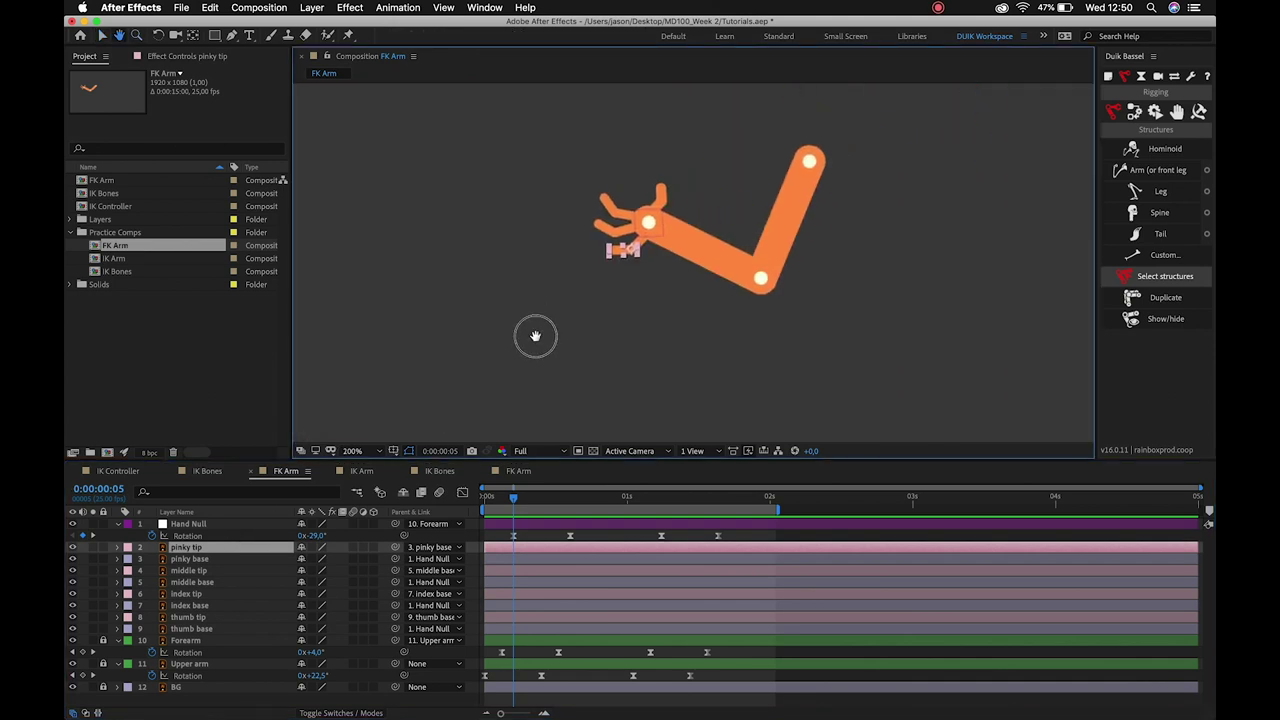
{"action": "left_click", "coordinate": [218, 559]}
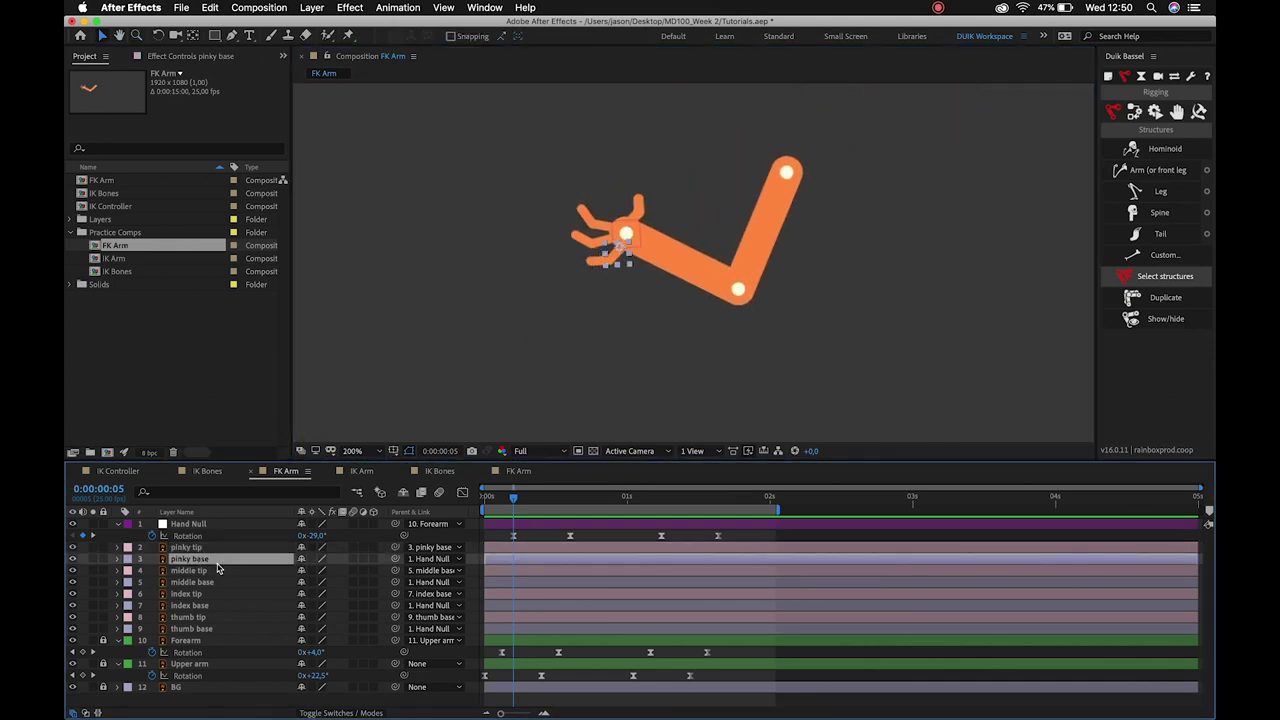
{"action": "left_click", "coordinate": [209, 631]}
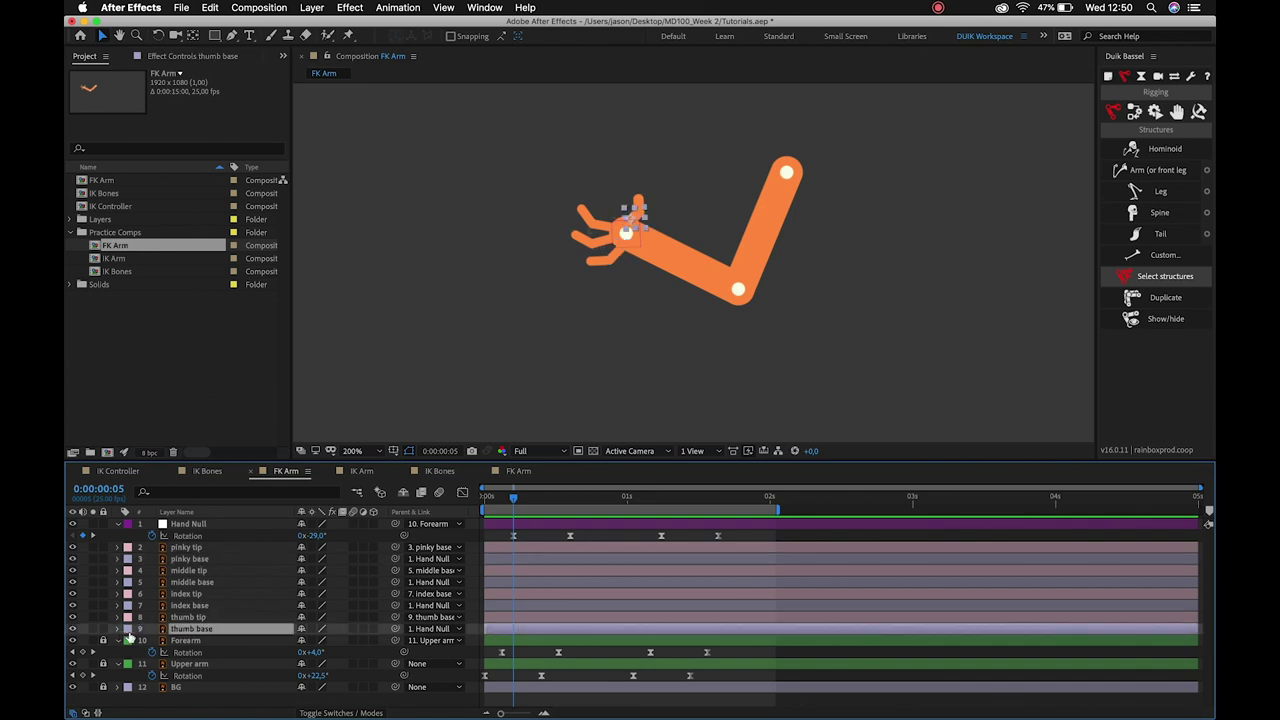
{"action": "left_click", "coordinate": [127, 636]}
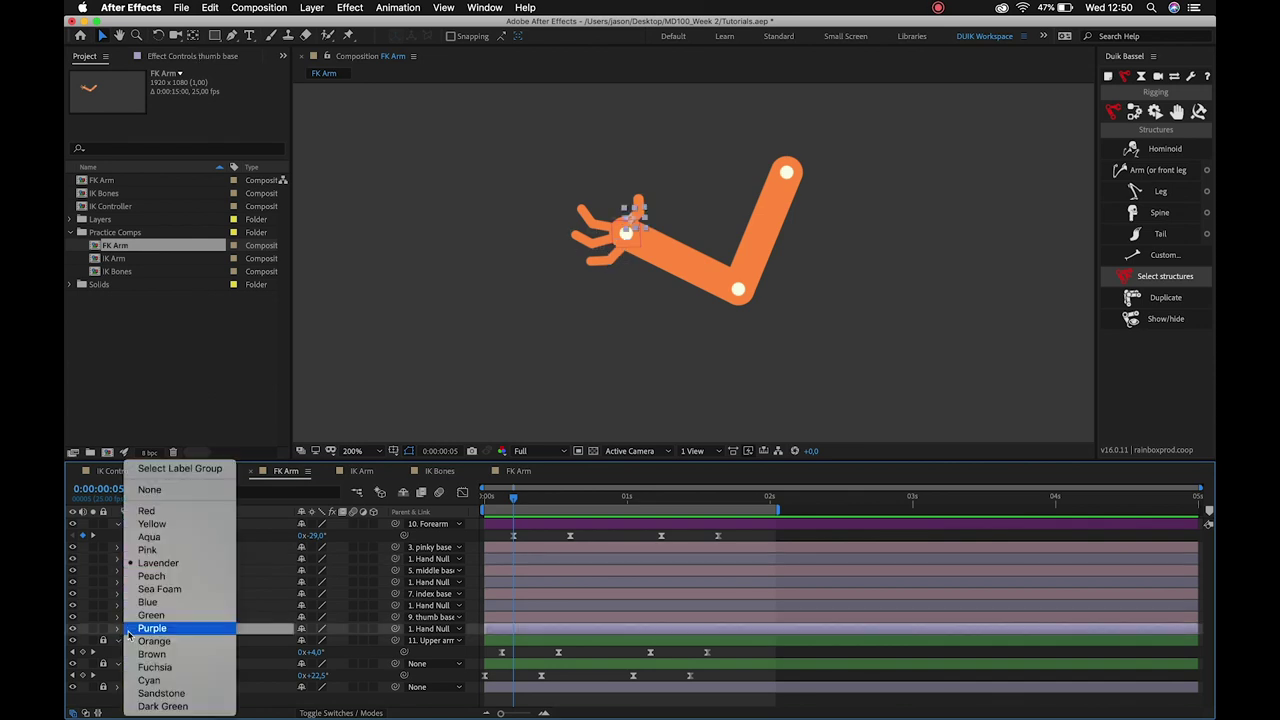
{"action": "left_click", "coordinate": [176, 470]}
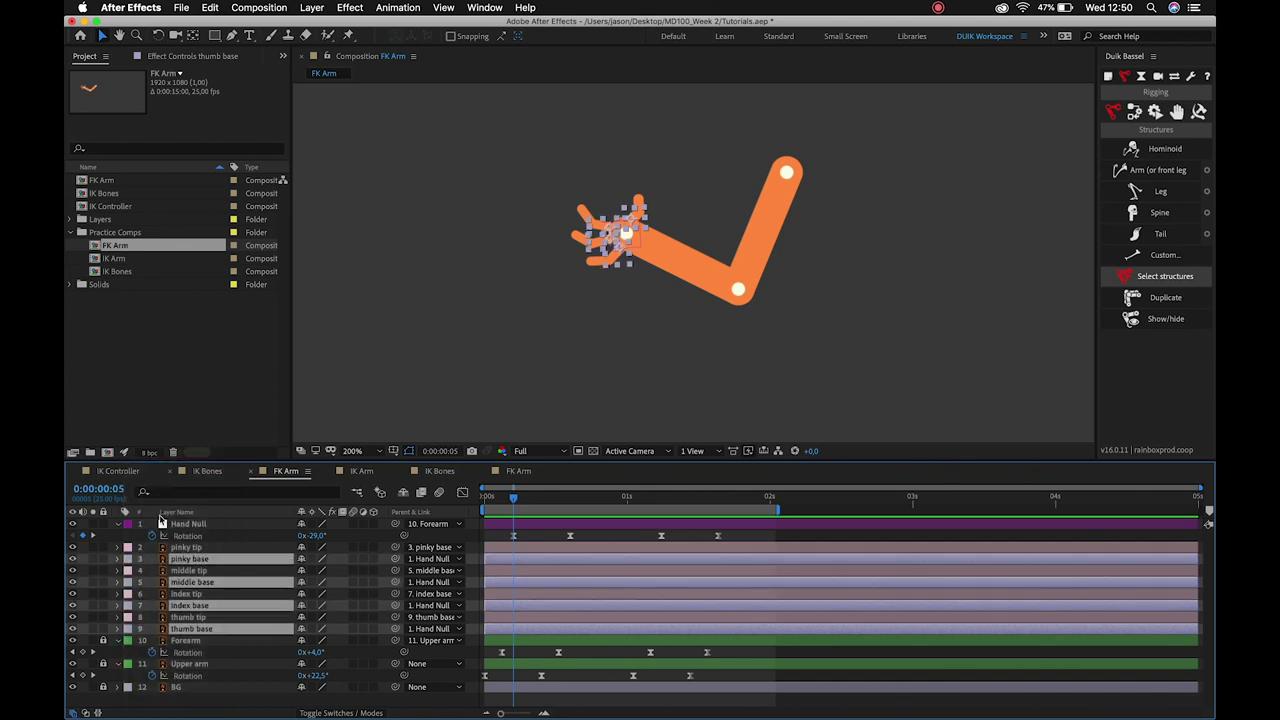
{"action": "key", "text": "r"}
{"action": "left_click", "coordinate": [152, 571]}
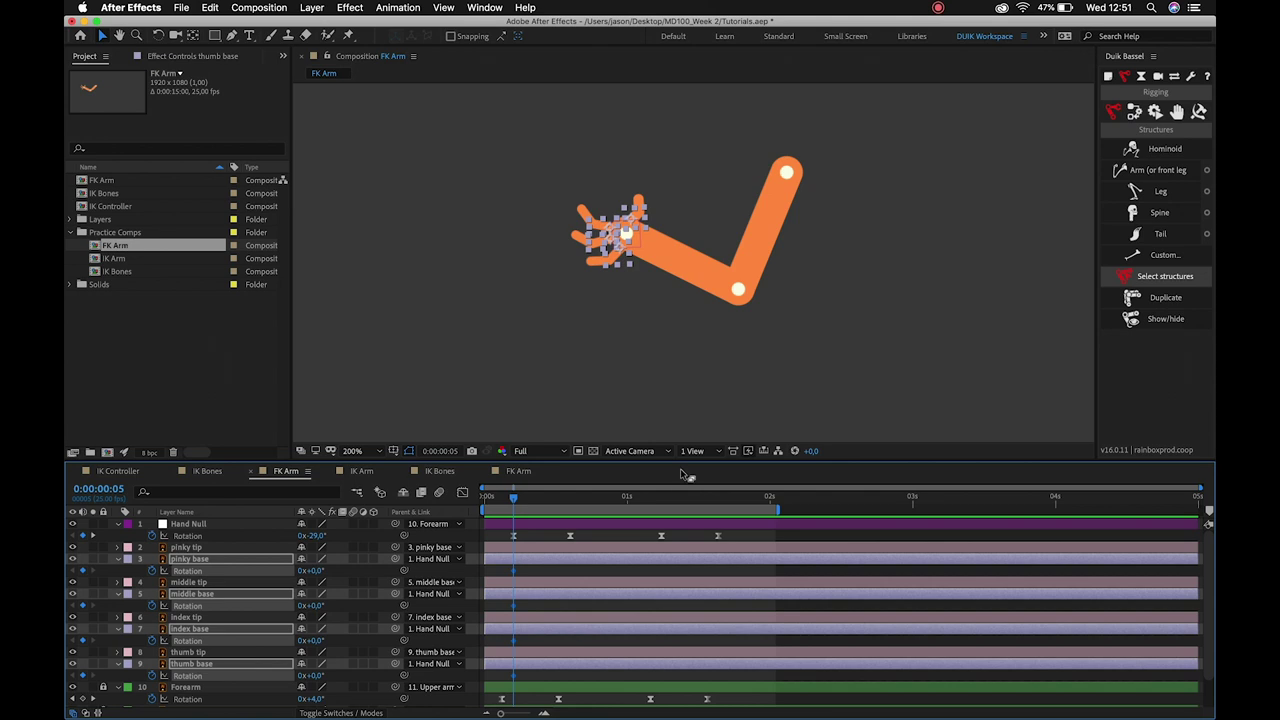
At frame 15, rotate the thumb base to -42° and the index base to 33°.
{"action": "left_click_drag", "start_coordinate": [515, 502], "coordinate": [570, 500]}
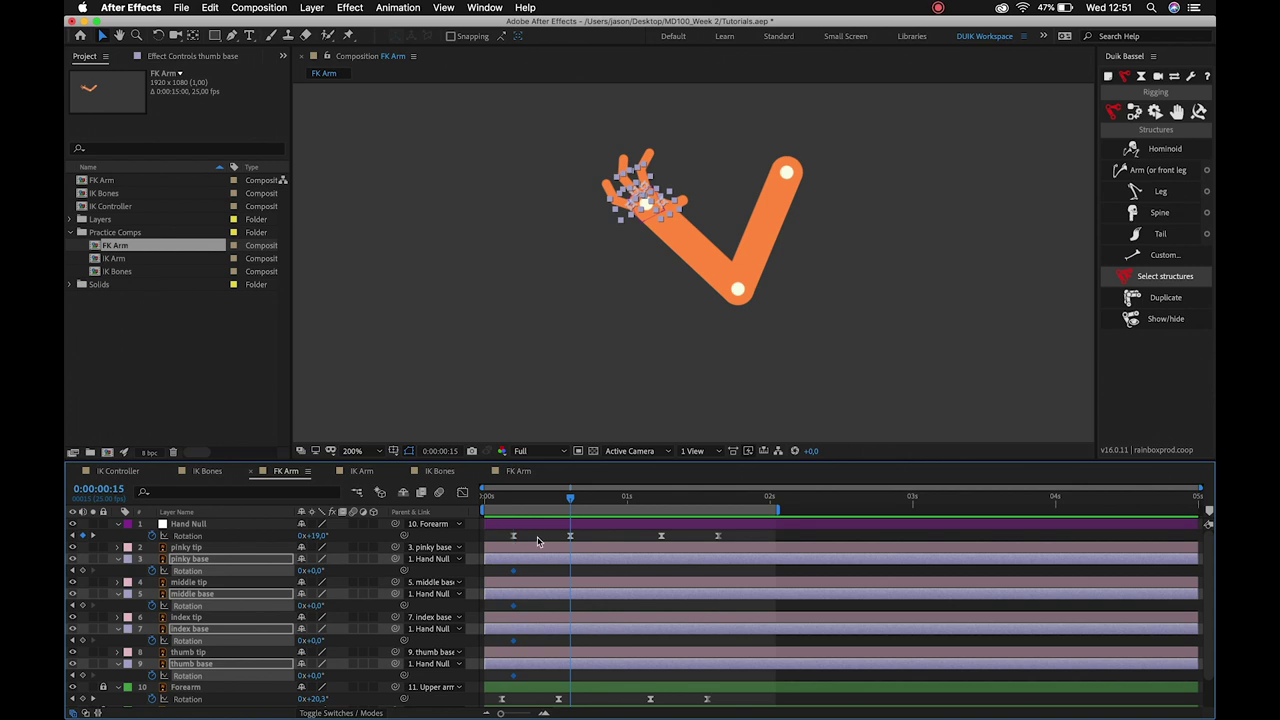
{"action": "left_click", "coordinate": [535, 540]}
{"action": "left_click_drag", "start_coordinate": [512, 502], "coordinate": [572, 506]}
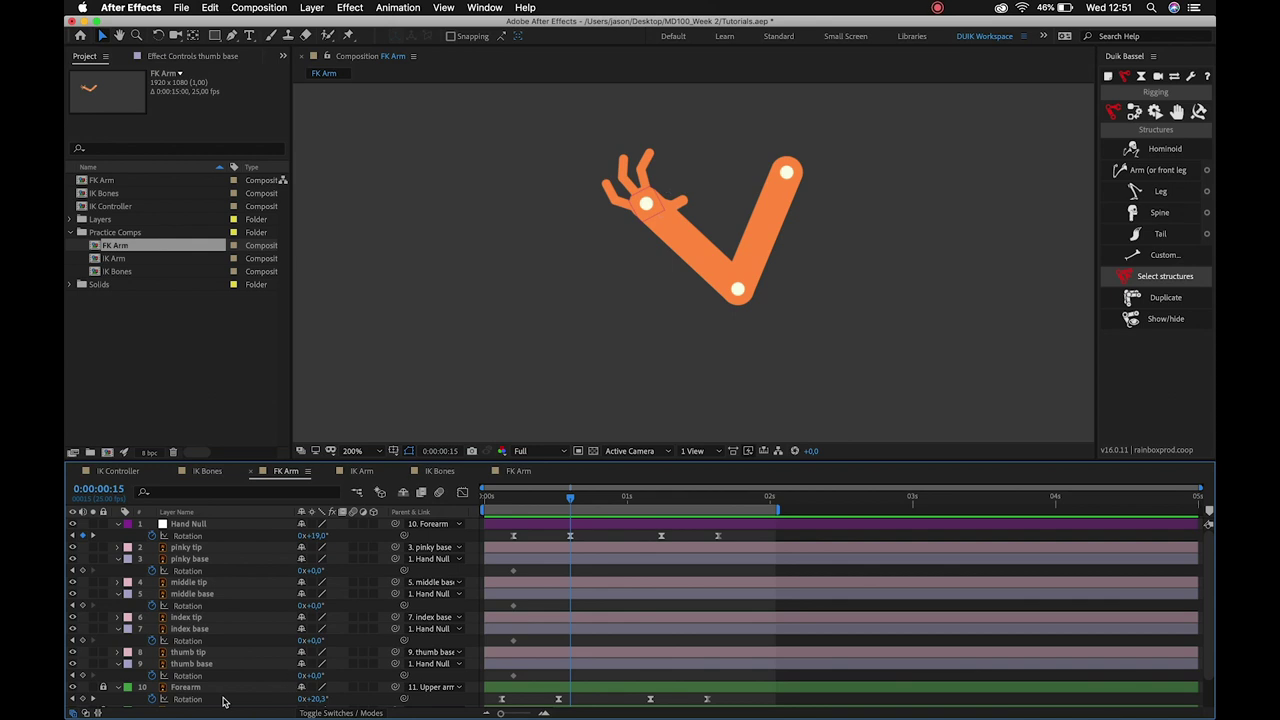
{"action": "left_click", "coordinate": [219, 665]}
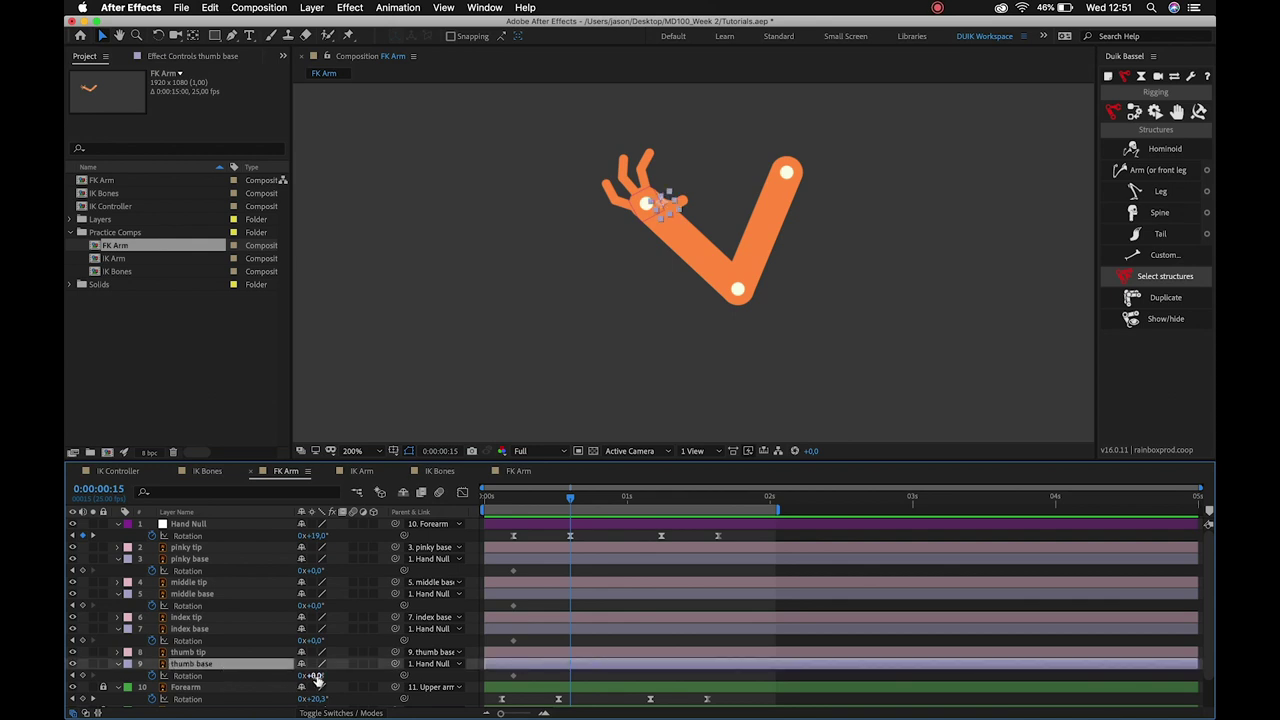
{"action": "left_click_drag", "start_coordinate": [313, 676], "coordinate": [285, 675]}
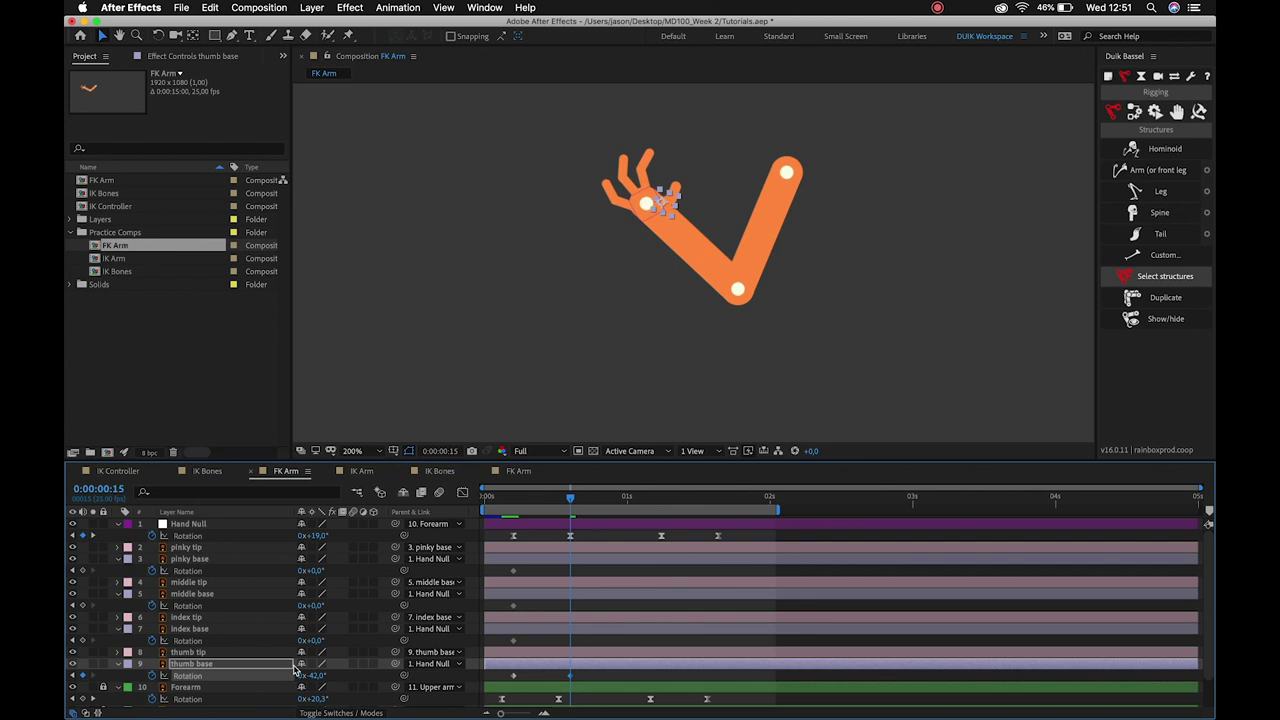
{"action": "mouse_move", "coordinate": [310, 640]}
{"action": "left_mouse_down"}
{"action": "mouse_move", "coordinate": [336, 640]}
{"action": "mouse_move", "coordinate": [325, 571]}
{"action": "mouse_move", "coordinate": [313, 571]}
{"action": "mouse_move", "coordinate": [311, 610]}
{"action": "left_mouse_up"}
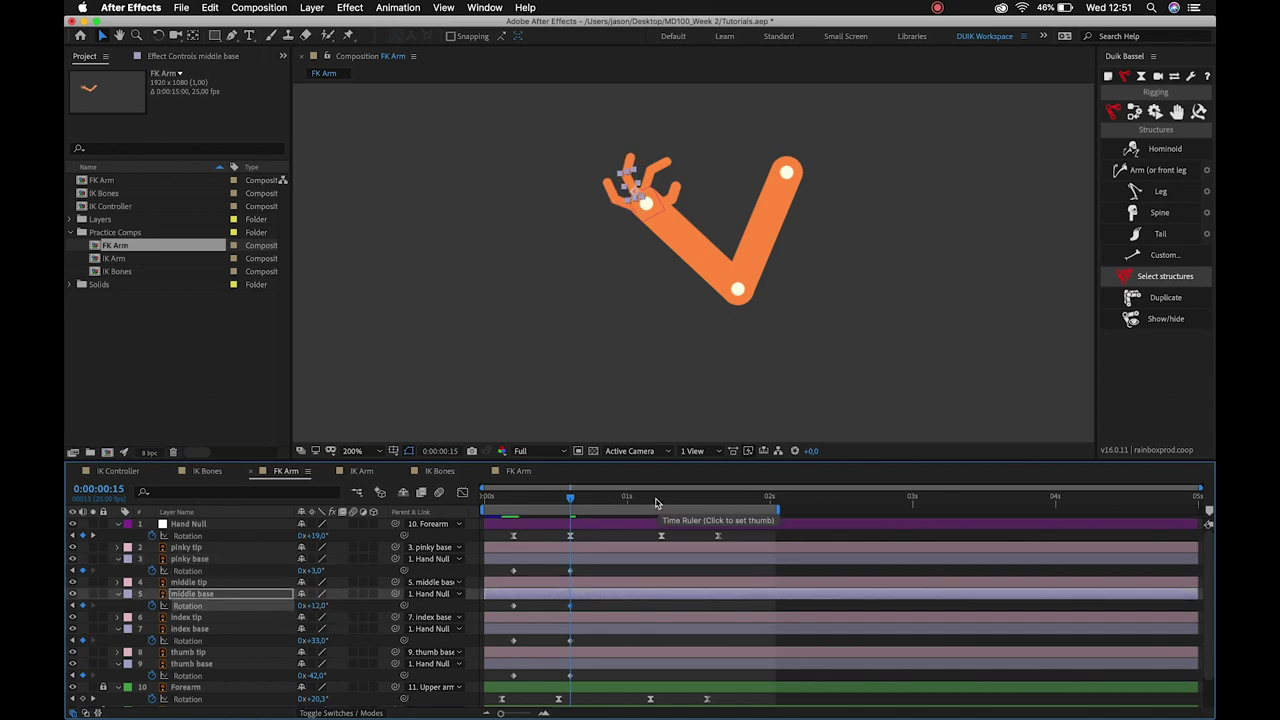
At 1:06, curl the middle base, the index base to about -12° and the pinky base to about -16°.
{"action": "left_click_drag", "start_coordinate": [570, 498], "coordinate": [660, 516]}
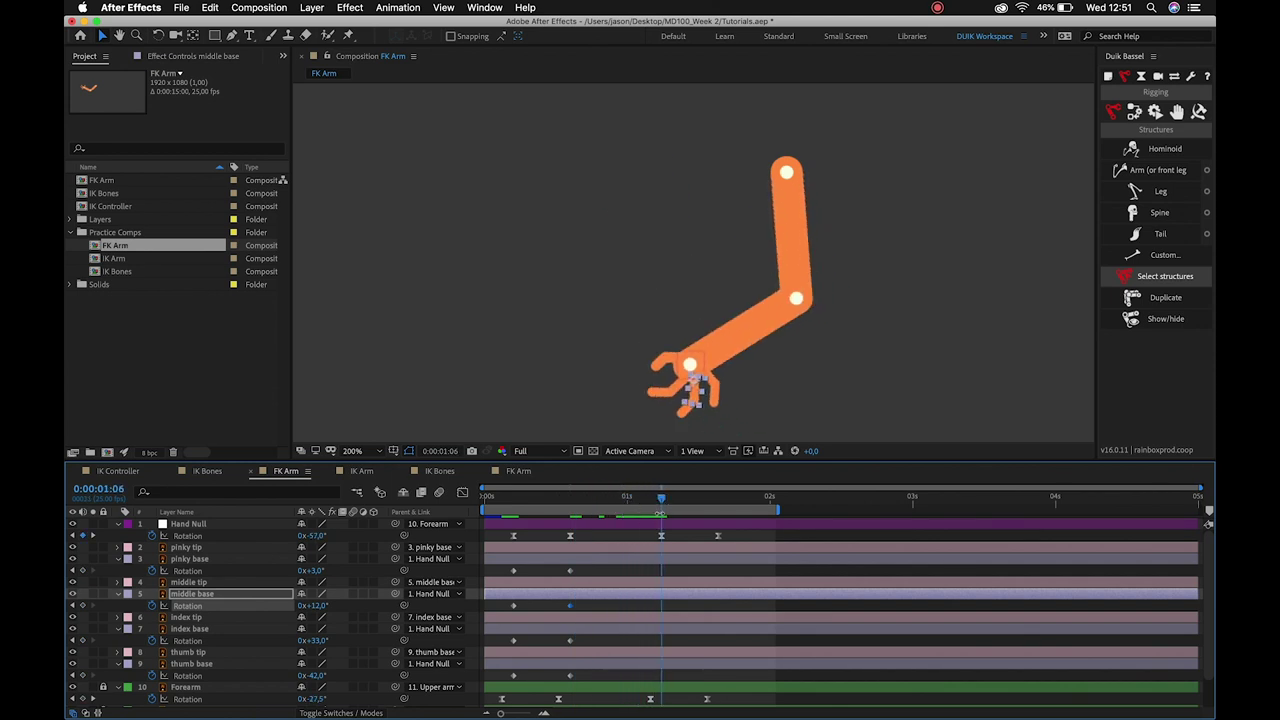
{"action": "key", "text": "space"}
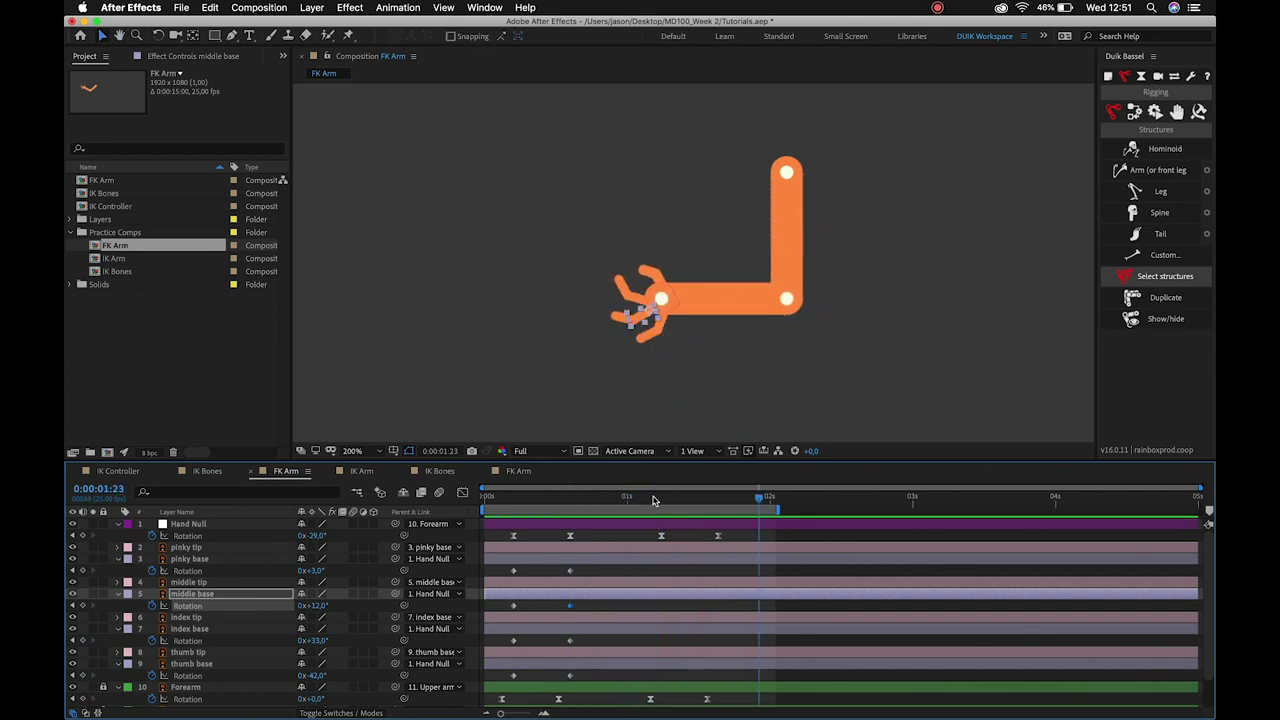
{"action": "left_click", "coordinate": [660, 505]}
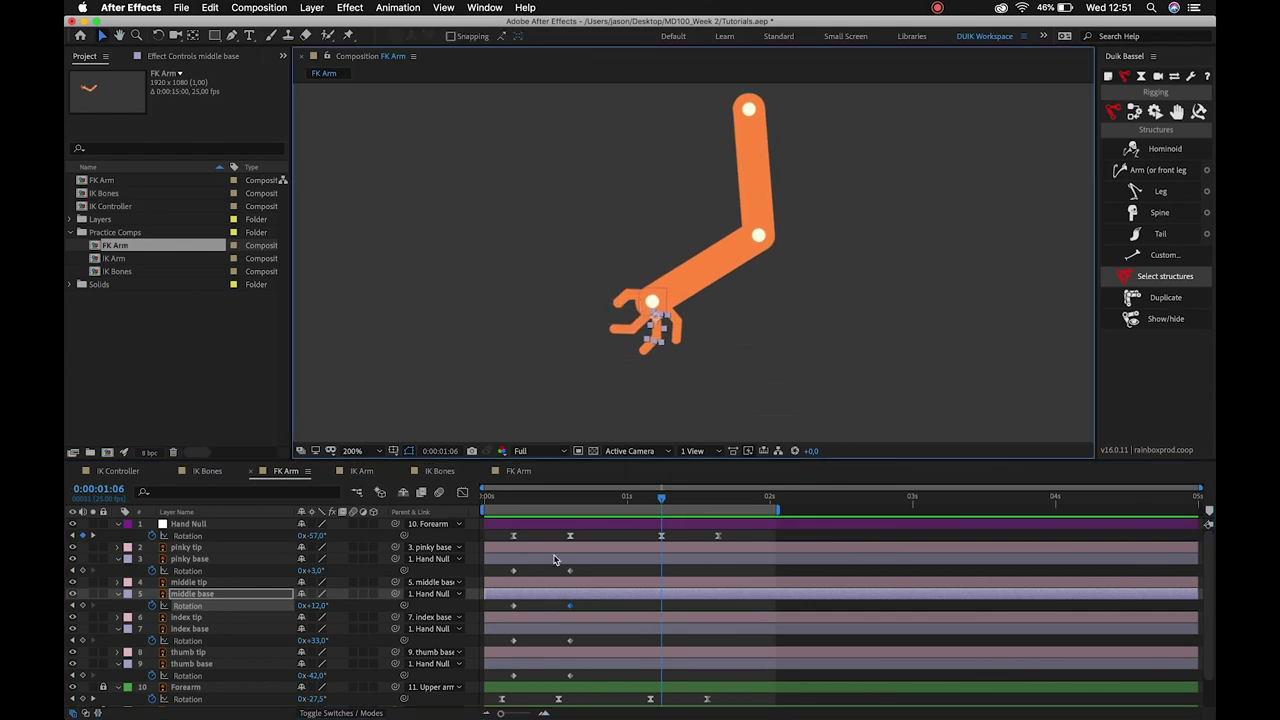
{"action": "left_click_drag", "start_coordinate": [303, 607], "coordinate": [310, 606]}
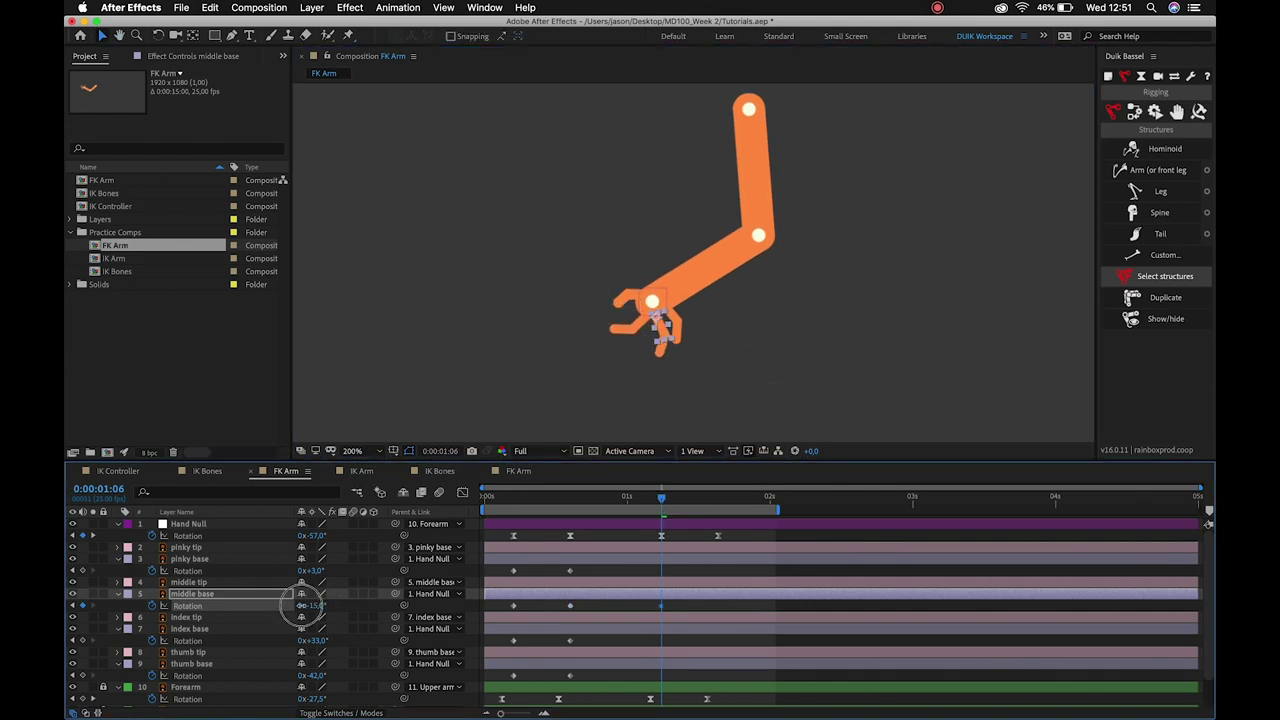
{"action": "mouse_move", "coordinate": [314, 641]}
{"action": "left_mouse_down"}
{"action": "mouse_move", "coordinate": [283, 641]}
{"action": "mouse_move", "coordinate": [312, 678]}
{"action": "left_mouse_up"}
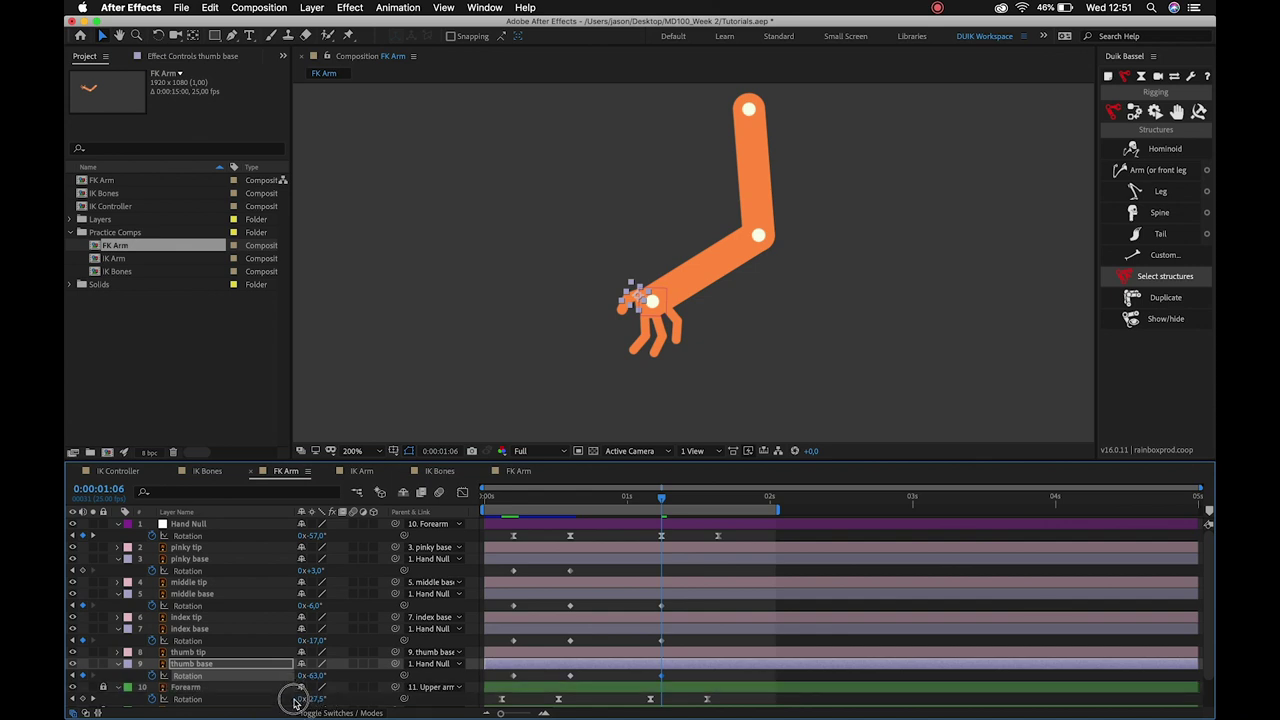
{"action": "left_click_drag", "start_coordinate": [312, 571], "coordinate": [314, 571]}
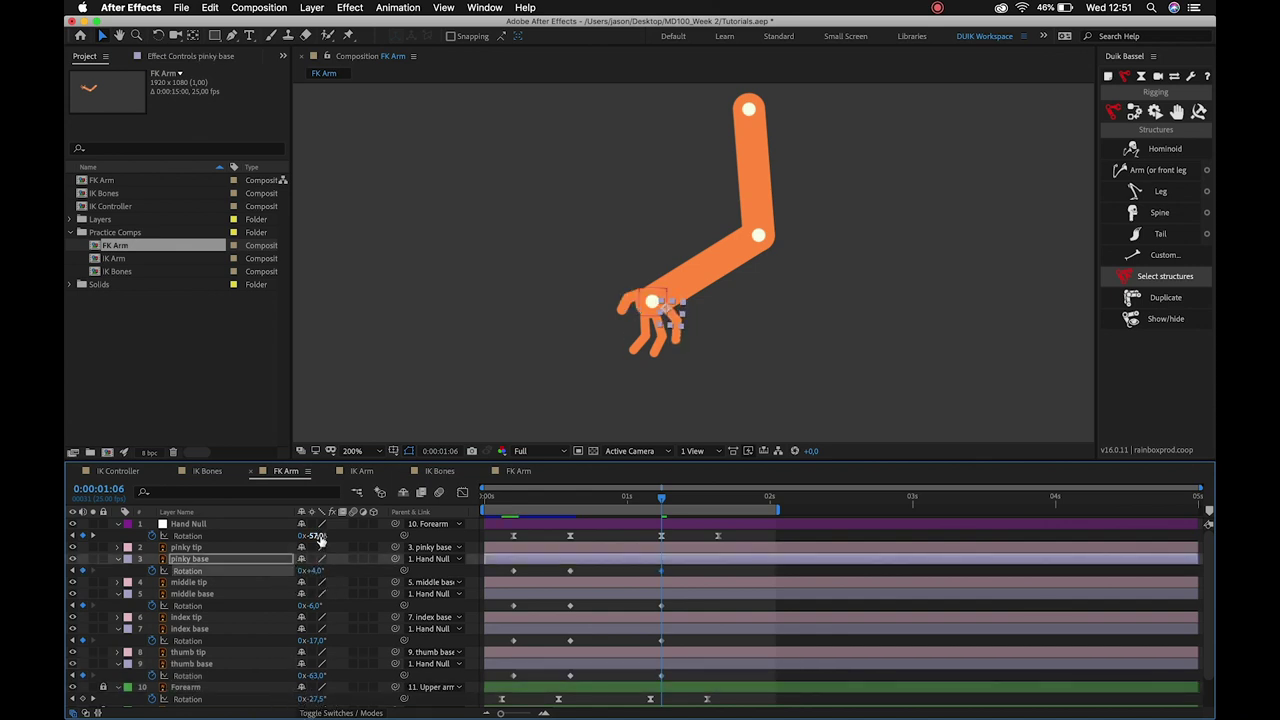
At 1:16, paste the 0° rotation keyframe onto the pinky, middle, index and thumb bases.
{"action": "left_click_drag", "start_coordinate": [712, 495], "coordinate": [718, 496]}
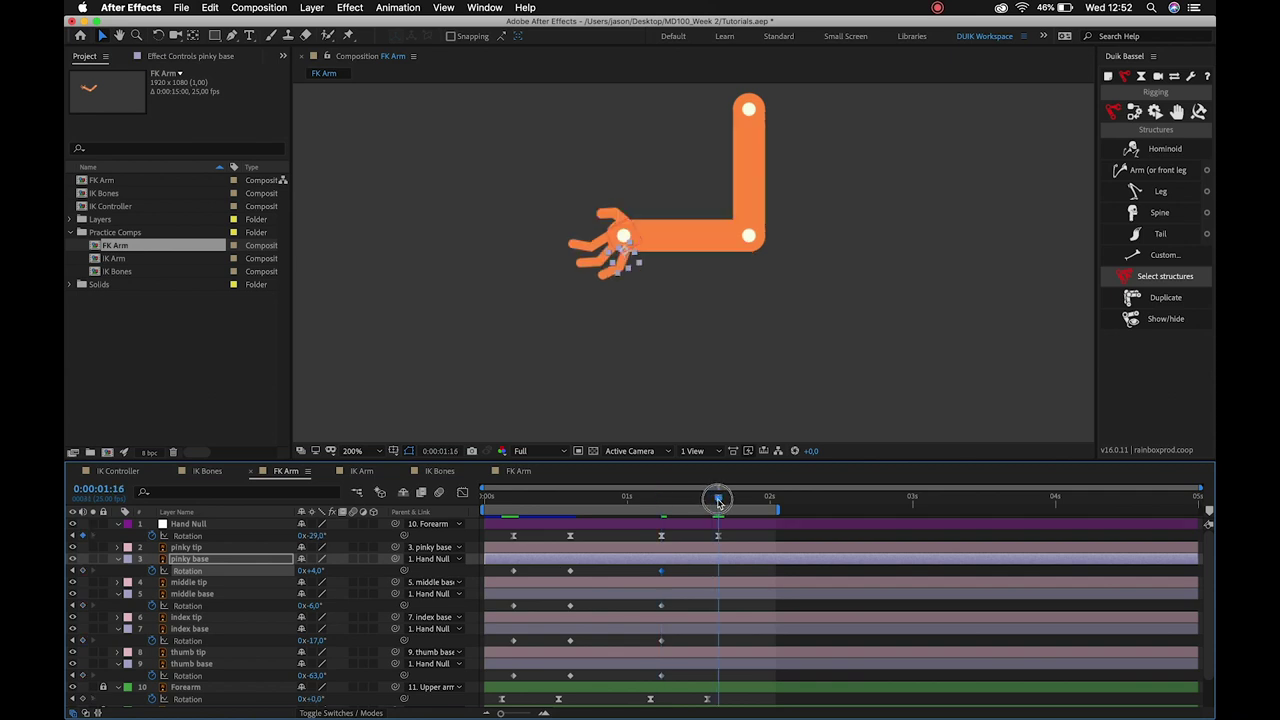
{"action": "key", "text": "ctrl+c"}
{"action": "key", "text": "ctrl+v"}
{"action": "left_click", "coordinate": [513, 606]}
{"action": "key", "text": "ctrl+v"}
{"action": "left_click", "coordinate": [514, 641]}
{"action": "key", "text": "ctrl+v"}
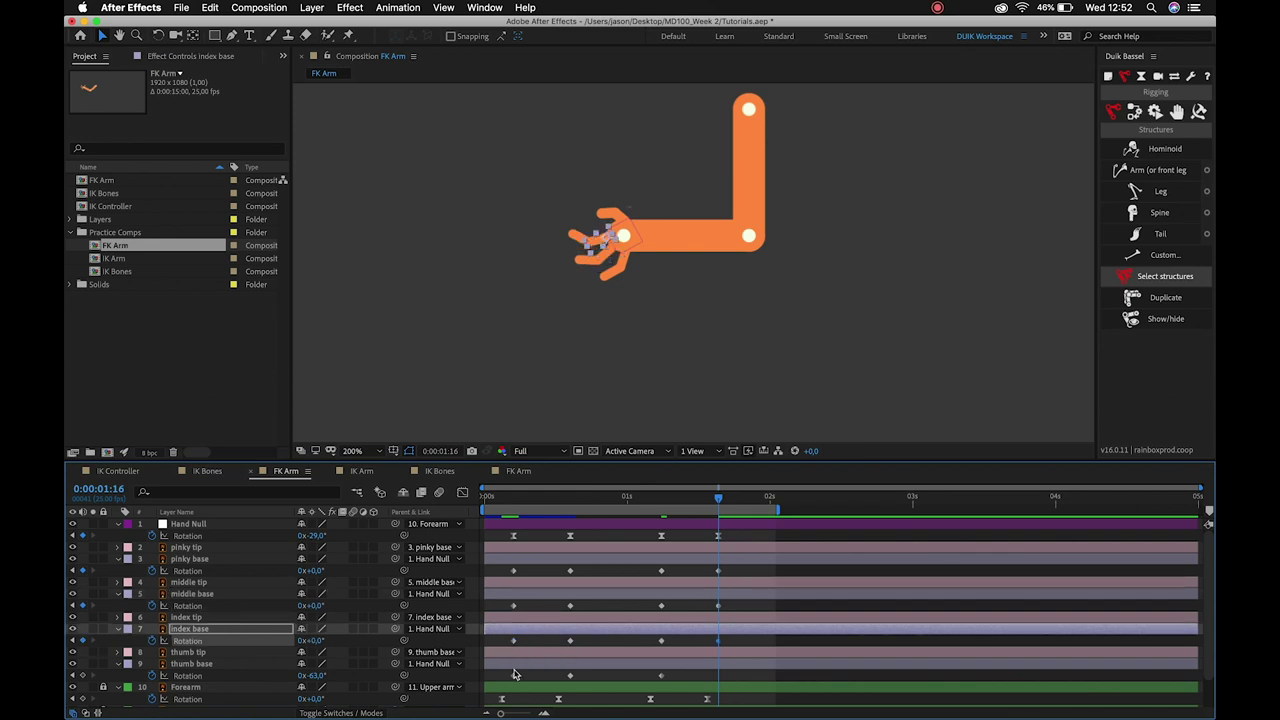
{"action": "left_click", "coordinate": [514, 675]}
{"action": "key", "text": "ctrl+v"}
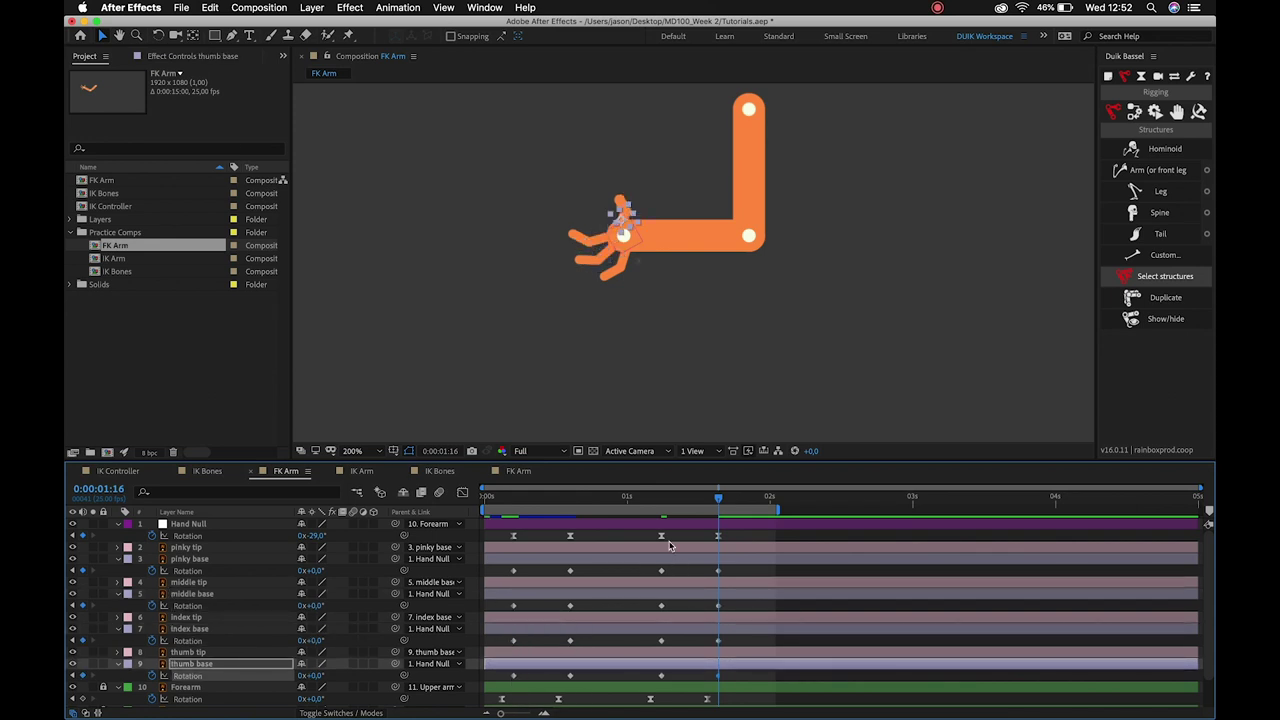
Preview the hand and finger animation, stopping back at frame 0:05.
{"action": "key", "text": "space"}
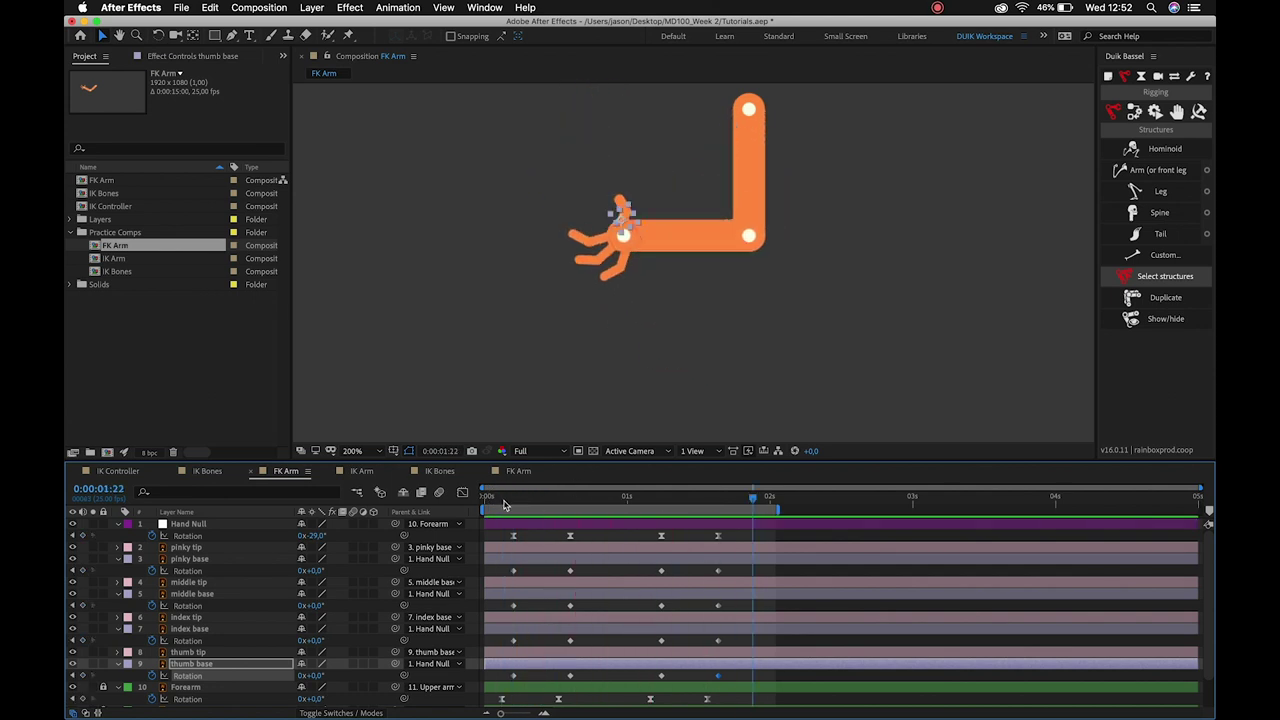
{"action": "left_click", "coordinate": [510, 499]}
{"action": "left_click", "coordinate": [515, 504]}
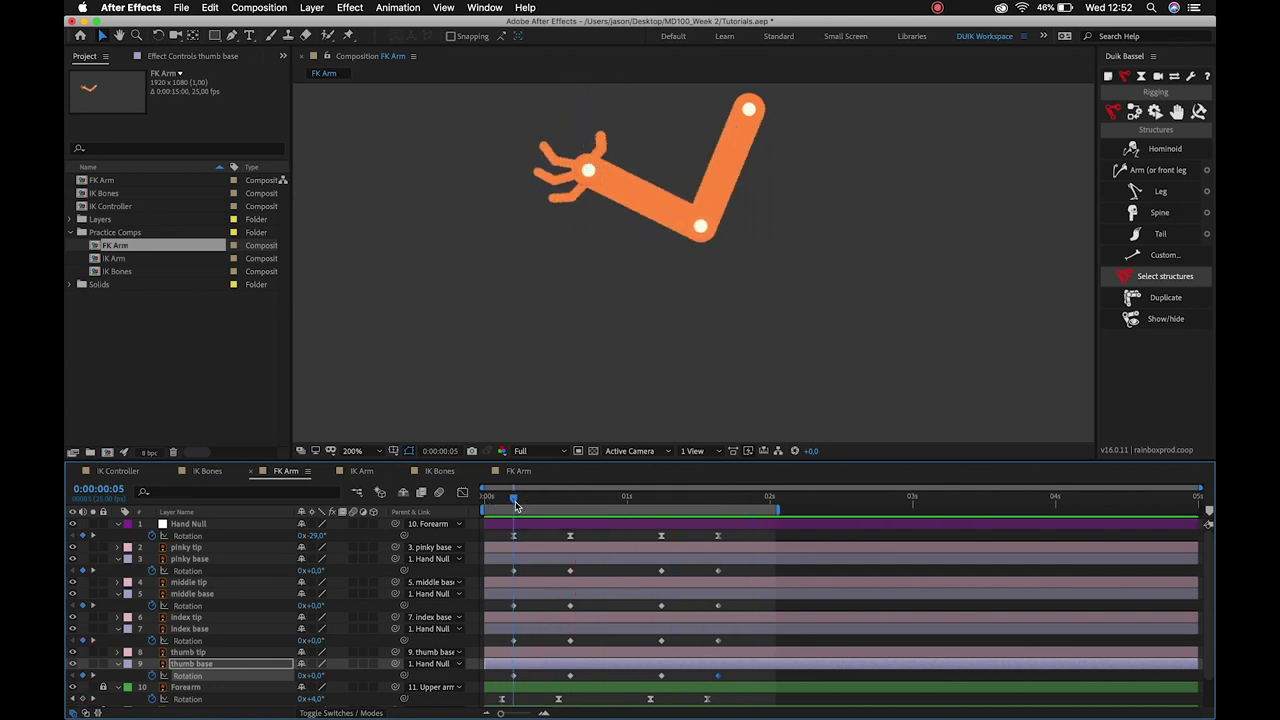
{"action": "key", "text": "space"}
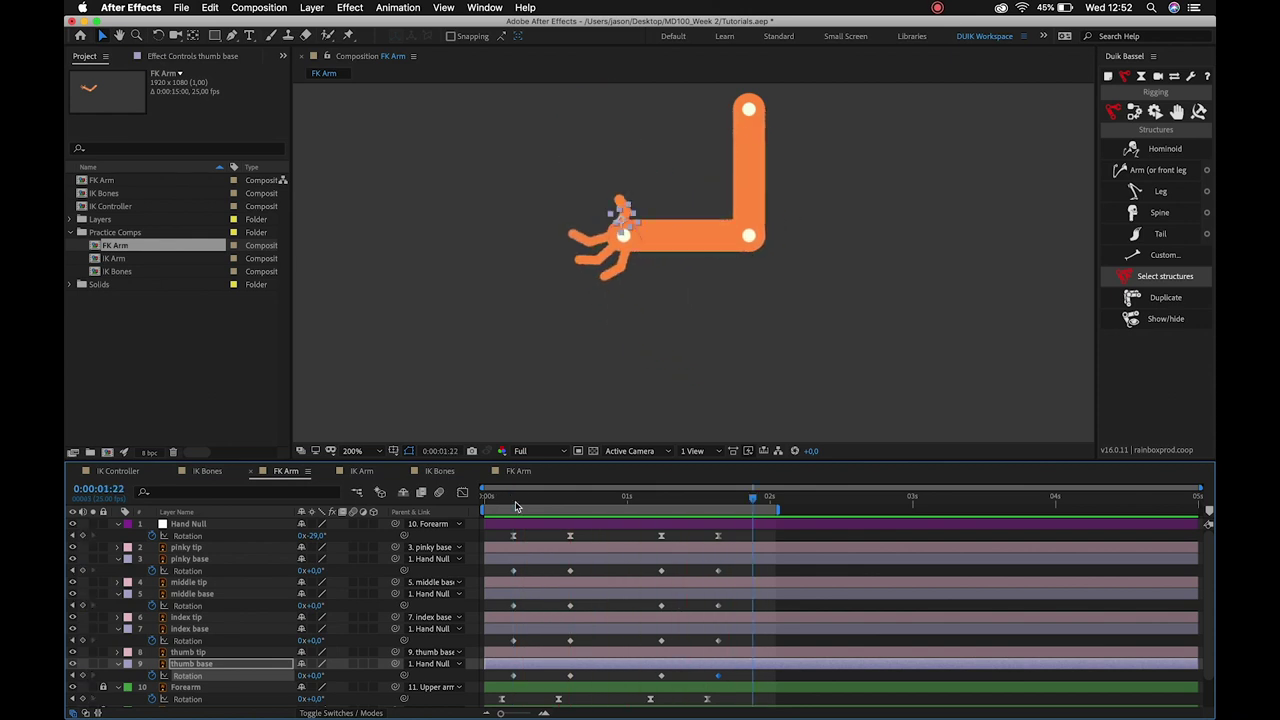
{"action": "key", "text": "space"}
{"action": "left_click", "coordinate": [183, 548]}
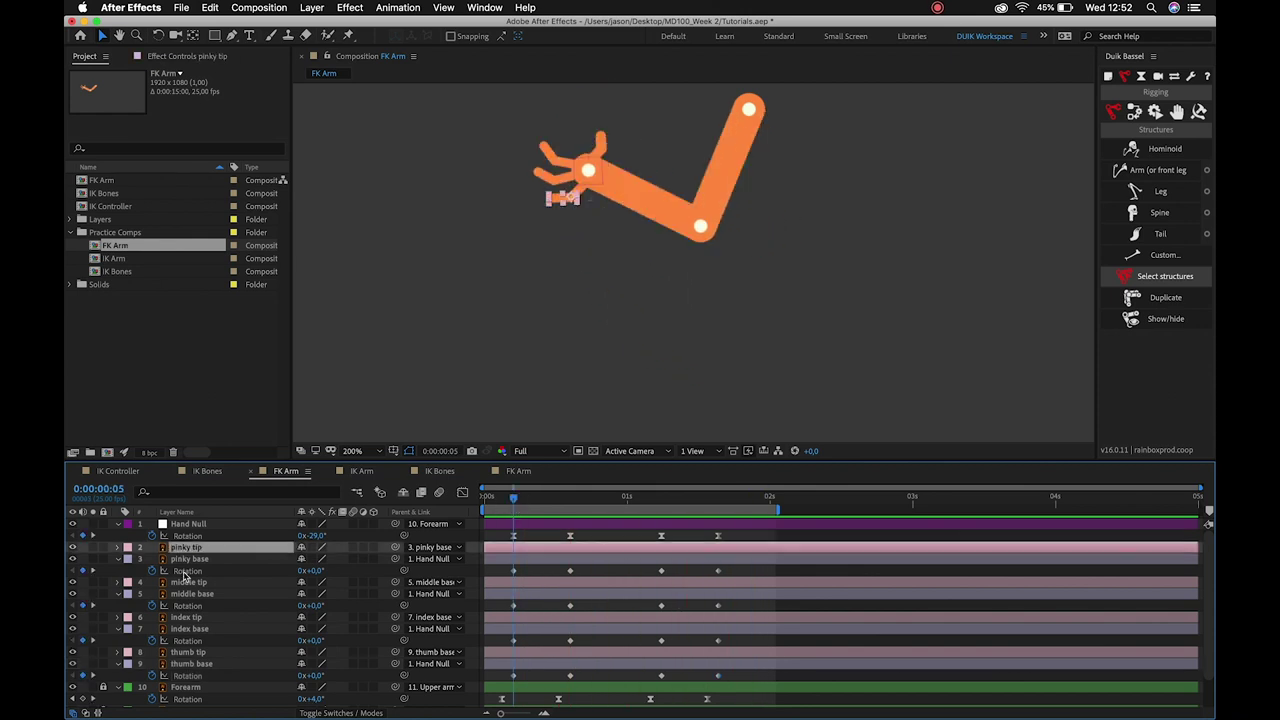
Add the middle, index and thumb tip layers to the pinky tip and reveal all four Rotation properties.
{"action": "left_click", "coordinate": [188, 584], "text": "super"}
{"action": "left_click", "coordinate": [195, 617], "text": "super"}
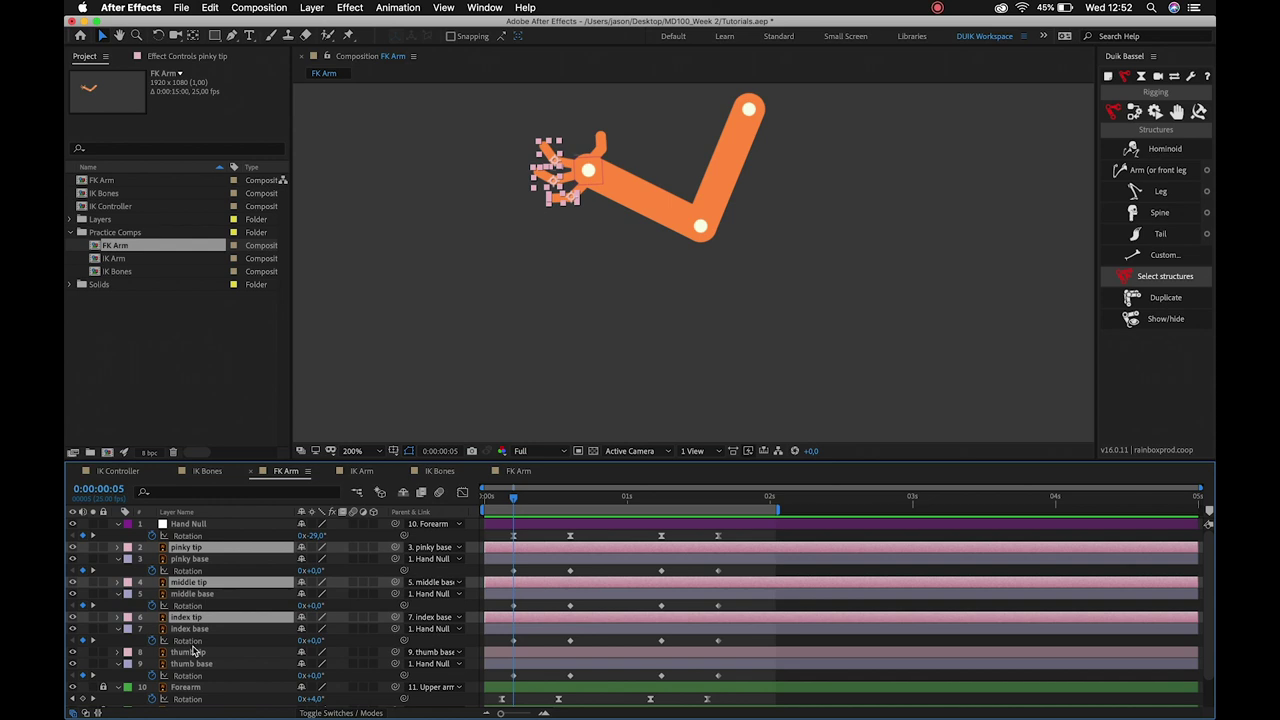
{"action": "left_click", "coordinate": [195, 651], "text": "super"}
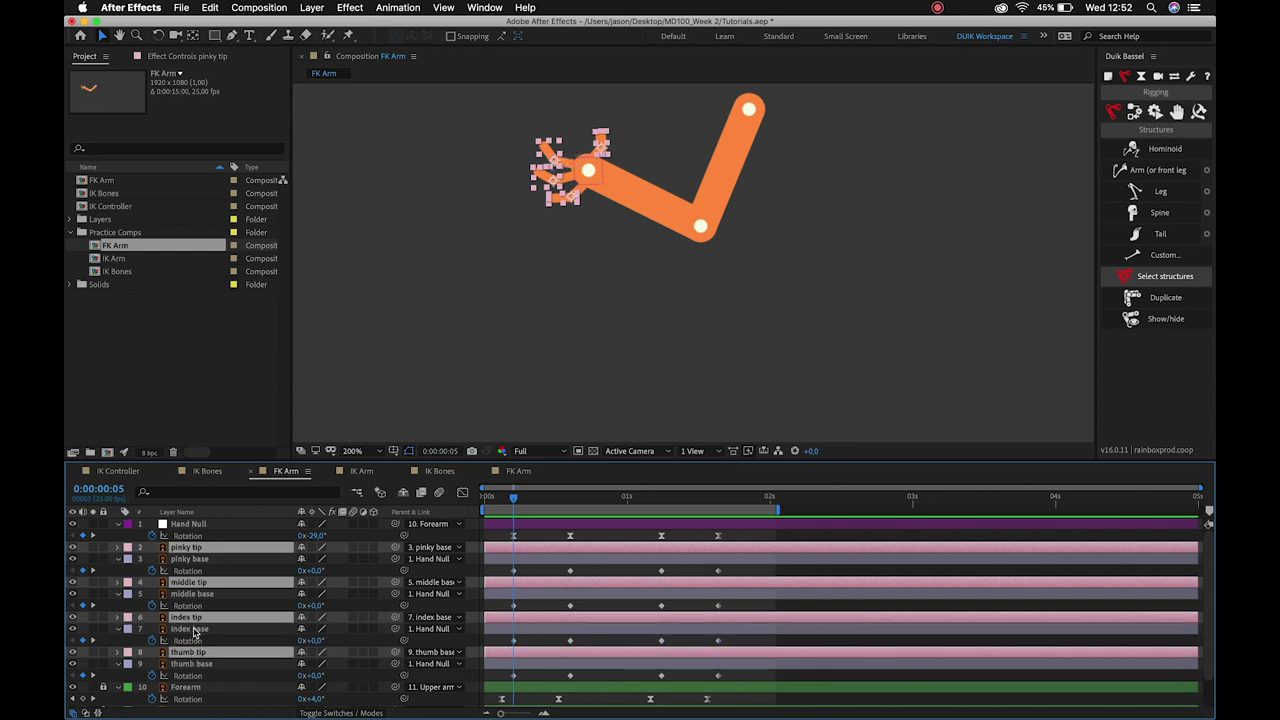
{"action": "key", "text": "r"}
{"action": "left_click", "coordinate": [160, 654]}
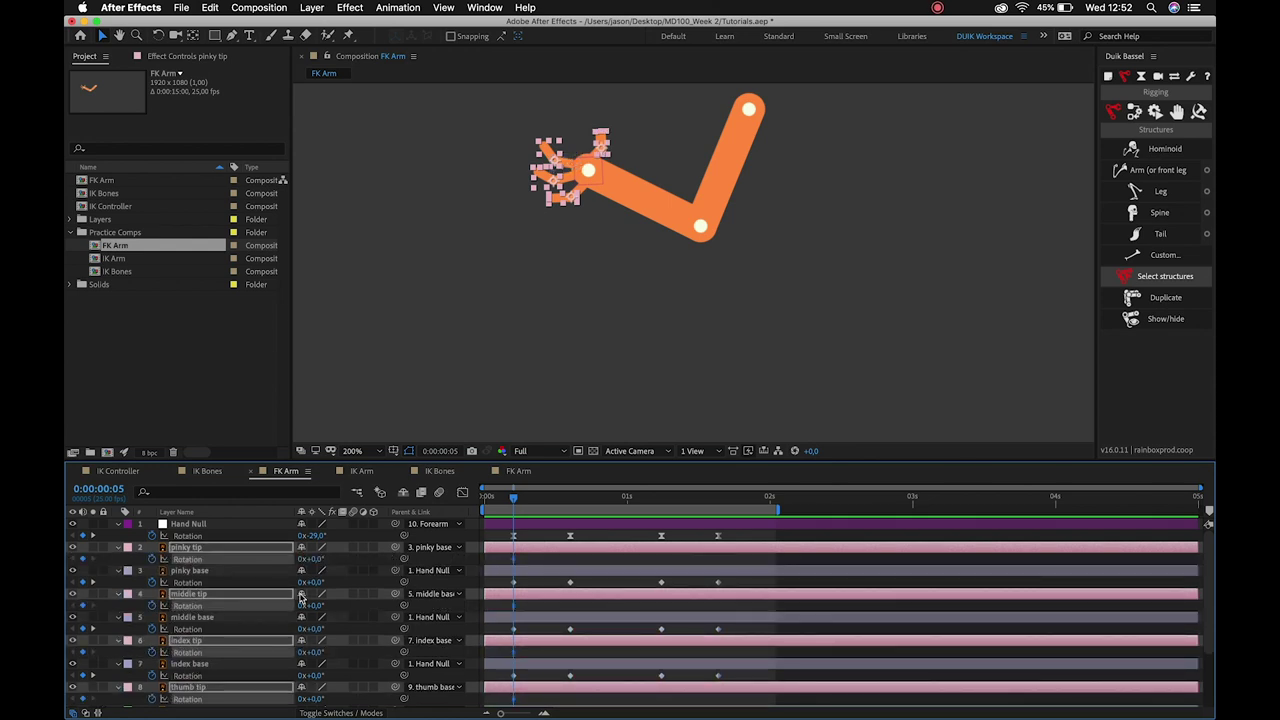
{"action": "left_click", "coordinate": [128, 617]}
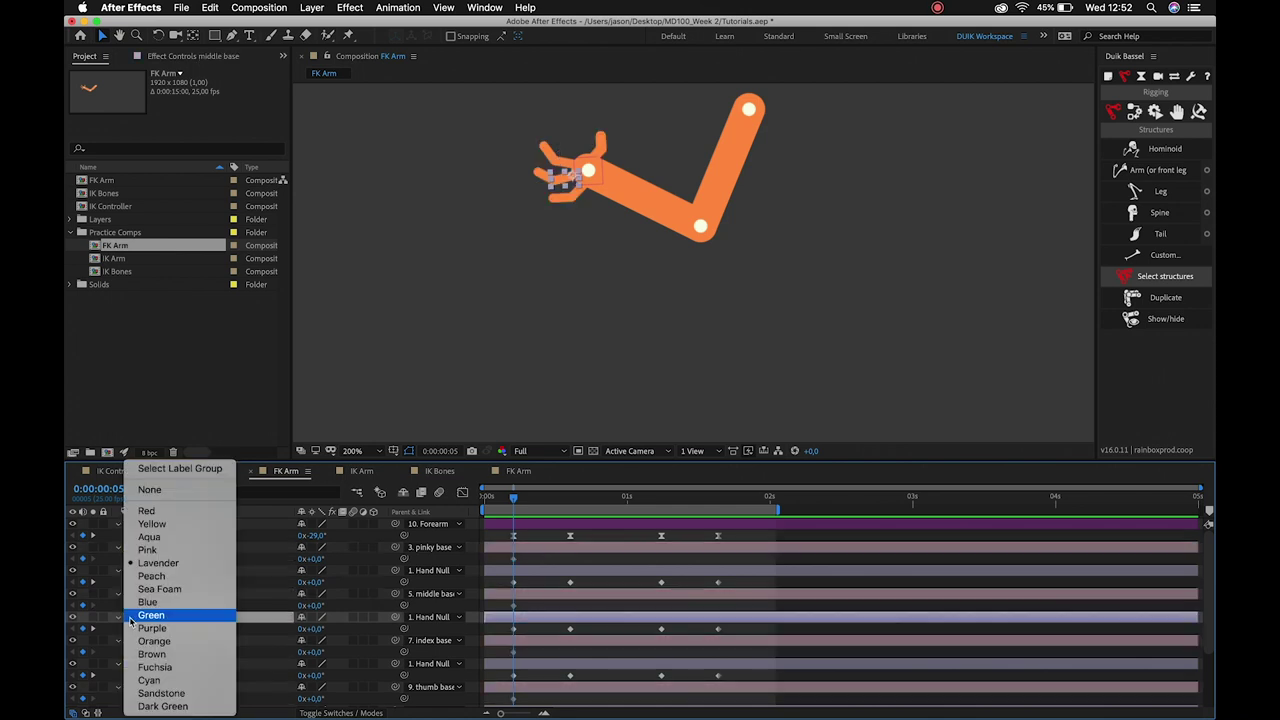
Select the four finger base layers by label group, collapse their properties and lock them.
{"action": "left_click", "coordinate": [180, 468]}
{"action": "left_click", "coordinate": [102, 570]}
{"action": "key", "text": "super+z"}
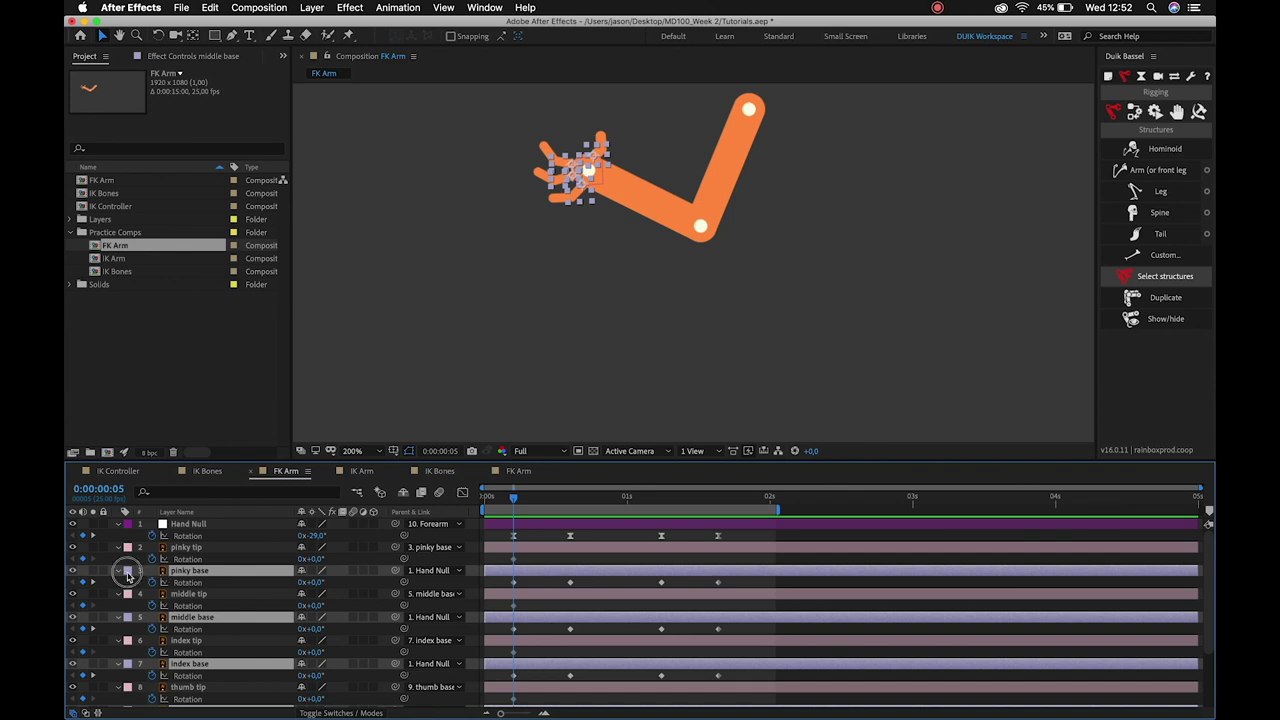
{"action": "left_click", "coordinate": [127, 570]}
{"action": "left_click", "coordinate": [109, 592]}
{"action": "left_click", "coordinate": [118, 572]}
{"action": "left_click", "coordinate": [118, 576]}
{"action": "left_click", "coordinate": [118, 576]}
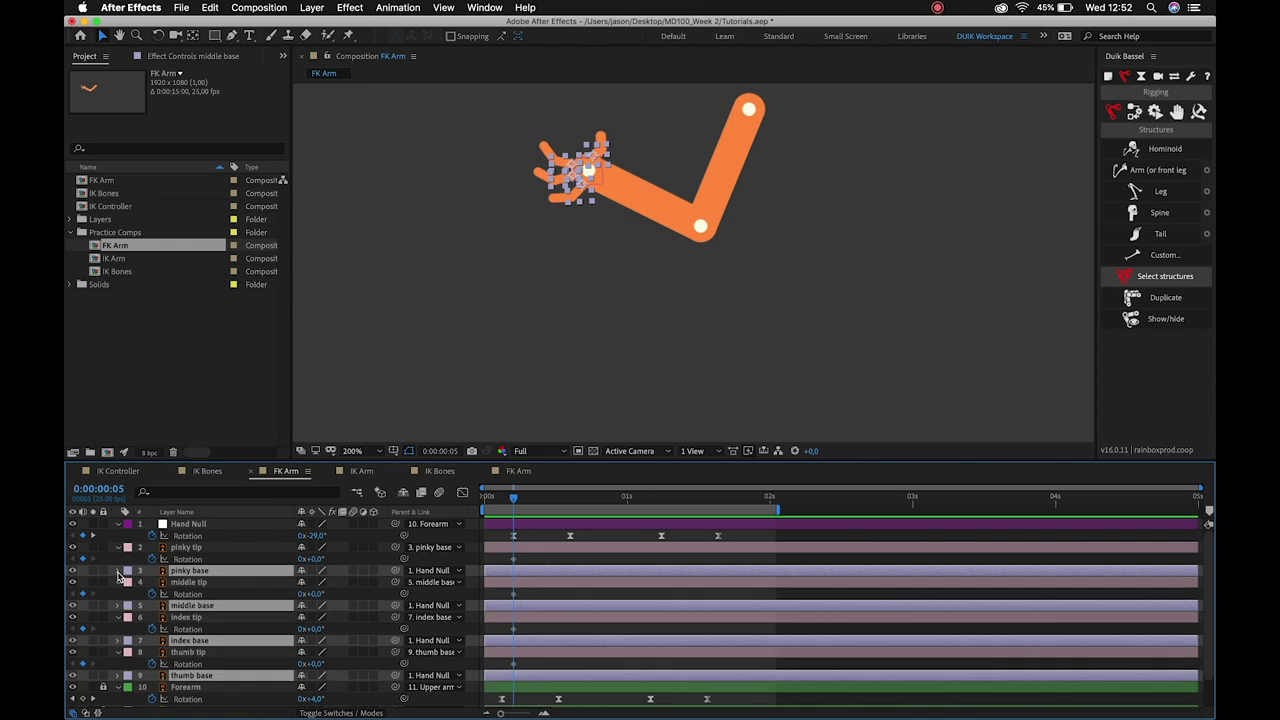
{"action": "key", "text": "super+l"}
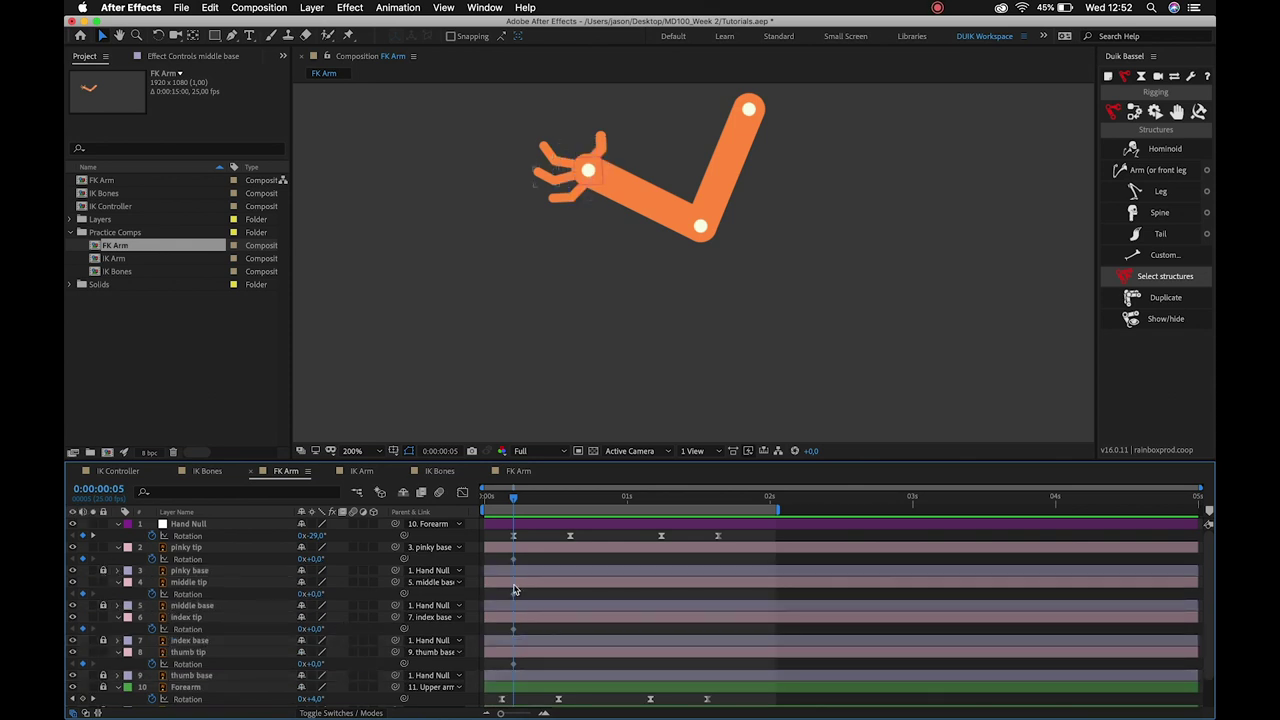
At frame 0:15, bend the index and pinky fingertips with Rotation keyframes.
{"action": "left_click_drag", "start_coordinate": [514, 506], "coordinate": [568, 515]}
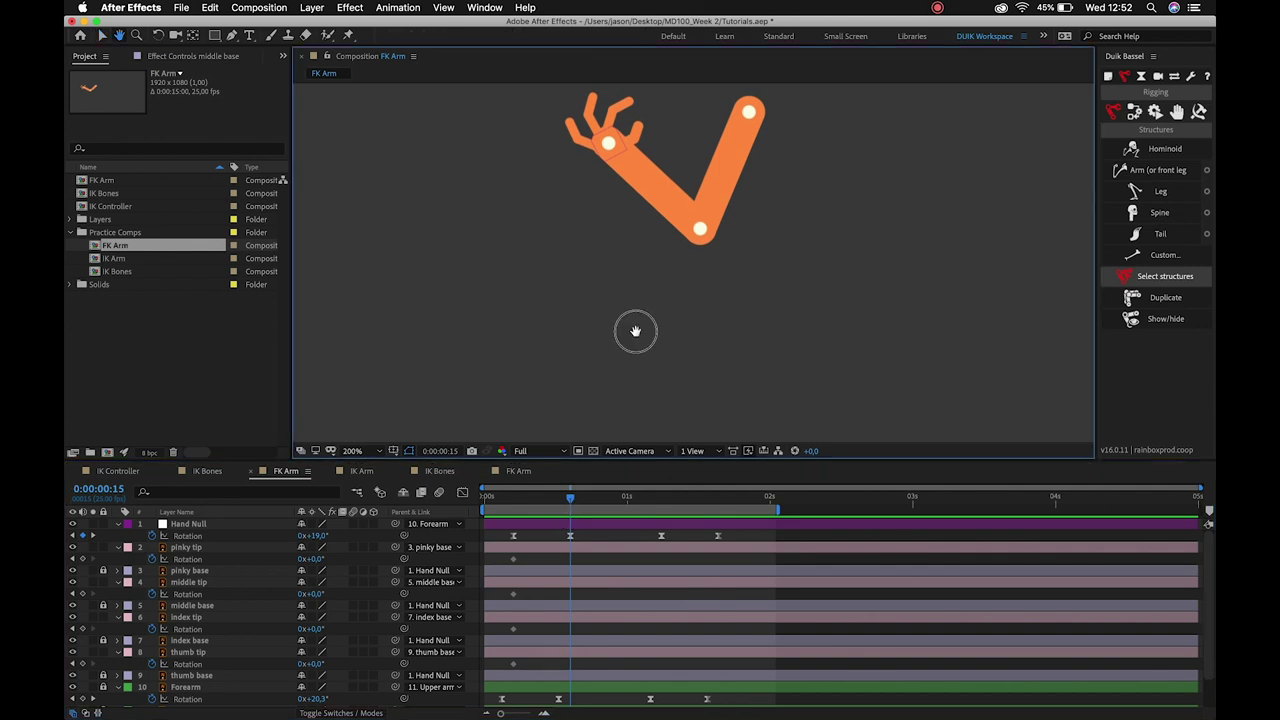
{"action": "left_click_drag", "start_coordinate": [637, 329], "coordinate": [586, 351]}
{"action": "left_click", "coordinate": [580, 205]}
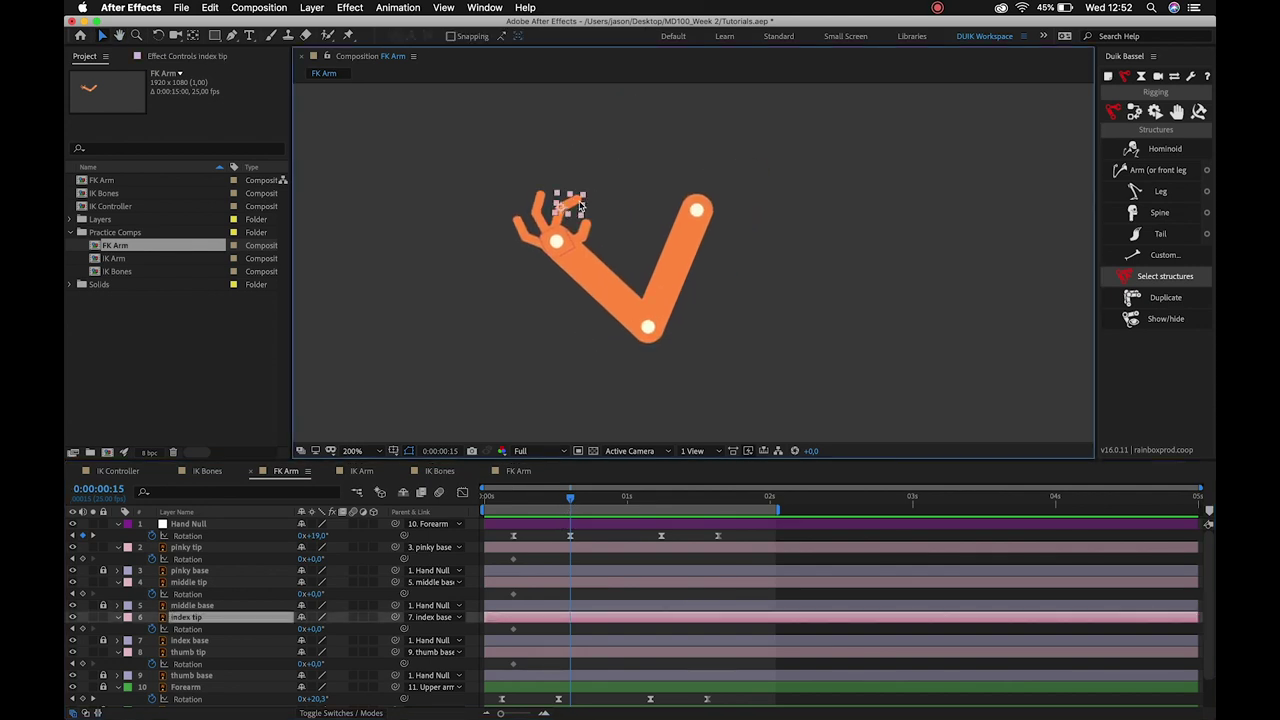
{"action": "mouse_move", "coordinate": [312, 628]}
{"action": "left_mouse_down"}
{"action": "mouse_move", "coordinate": [332, 629]}
{"action": "mouse_move", "coordinate": [305, 665]}
{"action": "mouse_move", "coordinate": [329, 633]}
{"action": "mouse_move", "coordinate": [320, 592]}
{"action": "left_mouse_up"}
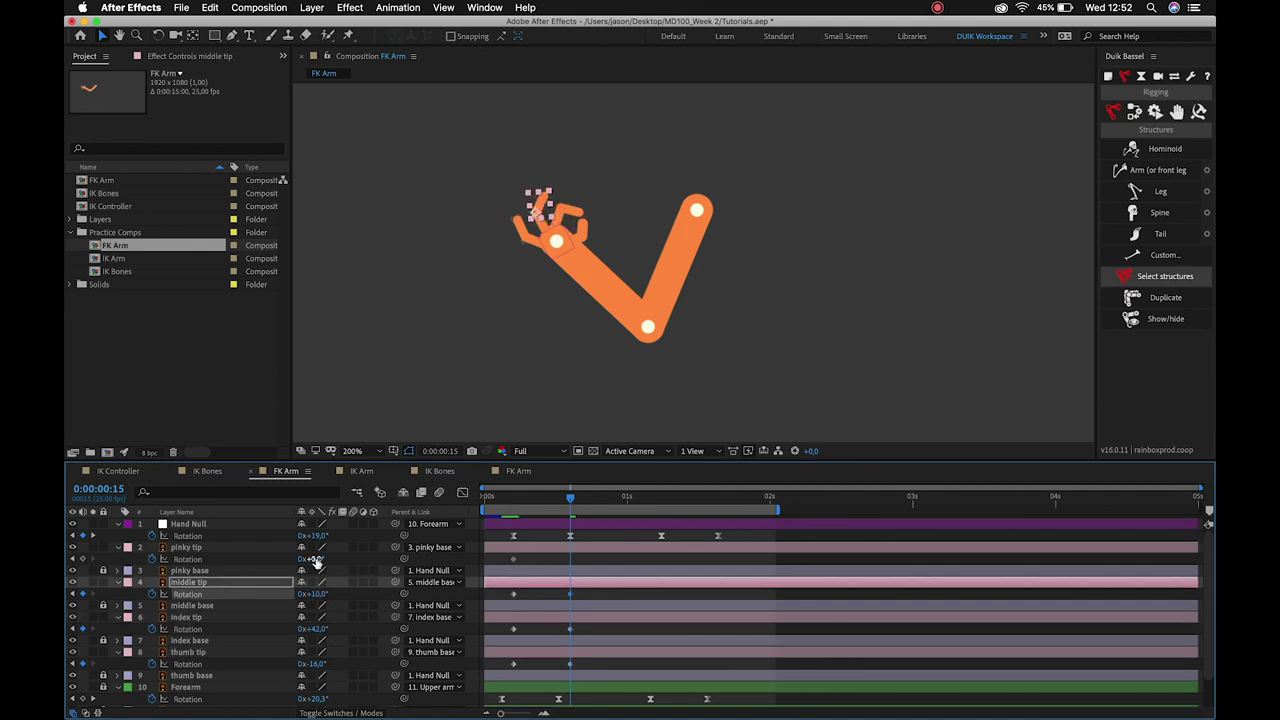
{"action": "left_click_drag", "start_coordinate": [314, 558], "coordinate": [330, 558]}
{"action": "left_click", "coordinate": [330, 558]}
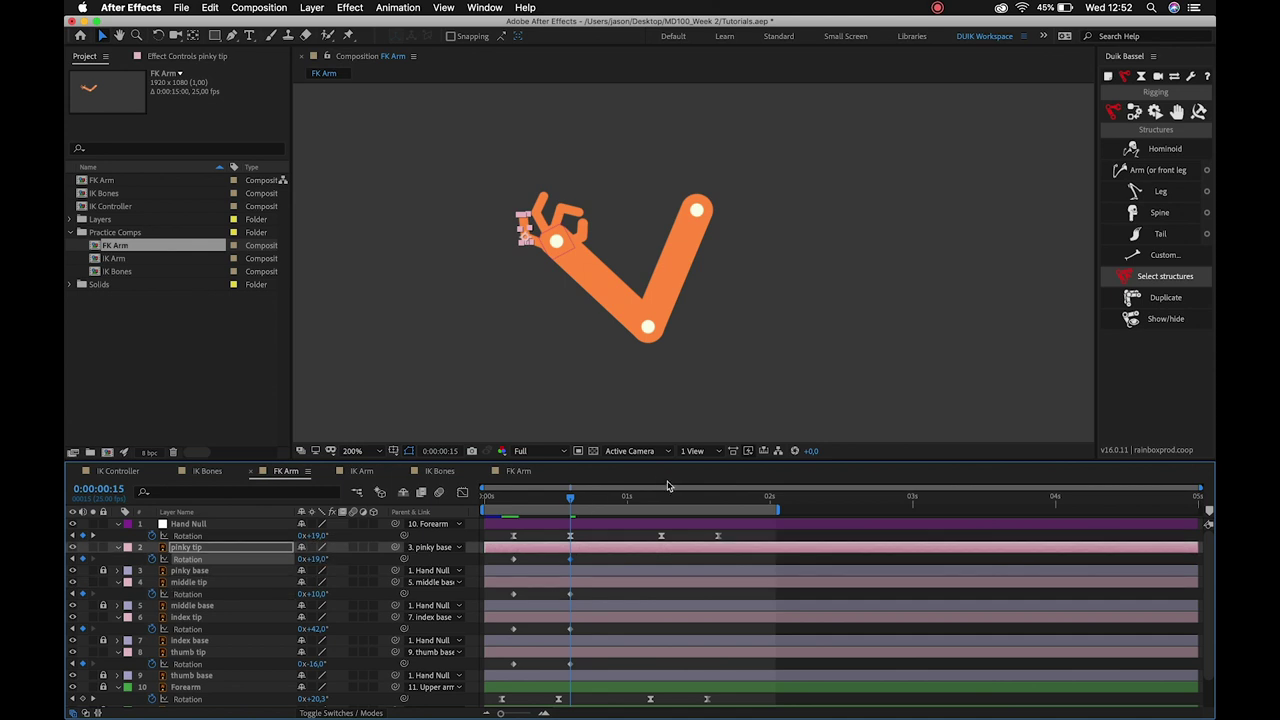
At 1:06, bend the pinky fingertip the opposite way.
{"action": "left_click_drag", "start_coordinate": [668, 486], "coordinate": [661, 488]}
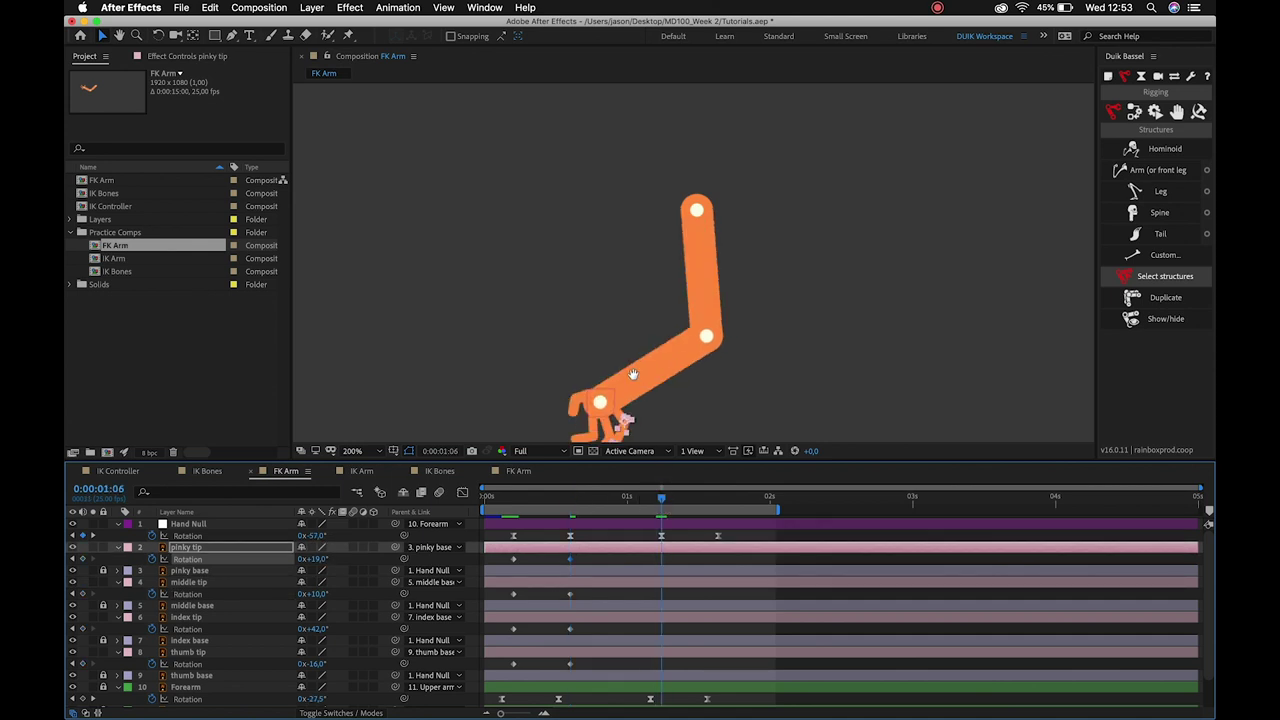
{"action": "left_click_drag", "start_coordinate": [633, 374], "coordinate": [592, 277]}
{"action": "mouse_move", "coordinate": [323, 565]}
{"action": "left_mouse_down"}
{"action": "mouse_move", "coordinate": [296, 565]}
{"action": "mouse_move", "coordinate": [284, 630]}
{"action": "mouse_move", "coordinate": [341, 669]}
{"action": "left_mouse_up"}
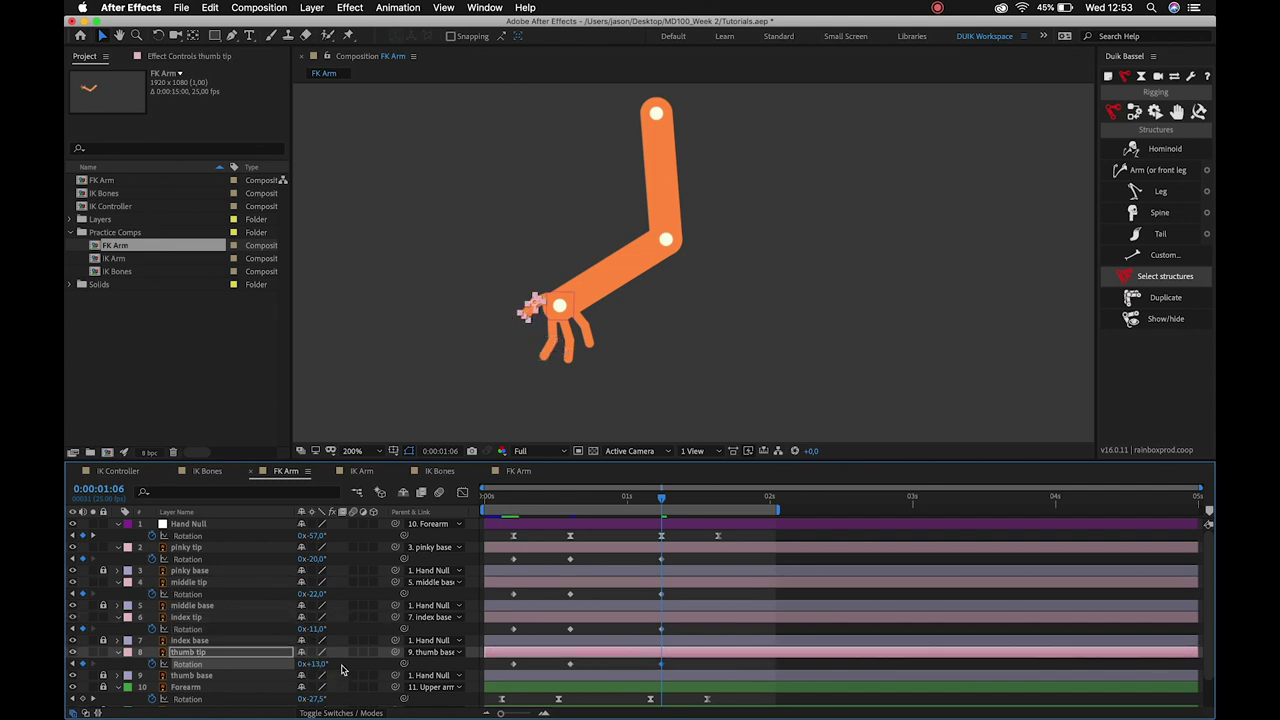
At 1:16, paste the 0° rotation keyframe onto the pinky, middle, index and thumb tips.
{"action": "left_click", "coordinate": [718, 494]}
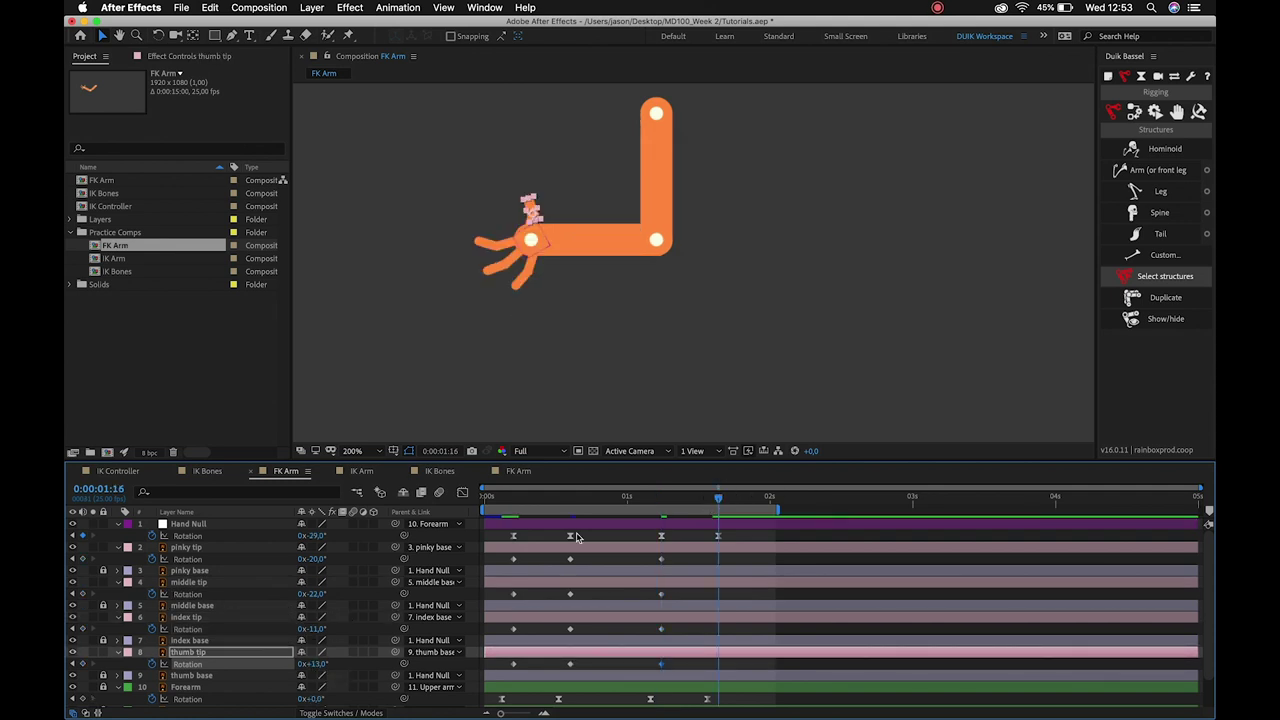
{"action": "left_click", "coordinate": [514, 561]}
{"action": "key", "text": "ctrl+c"}
{"action": "key", "text": "ctrl+v"}
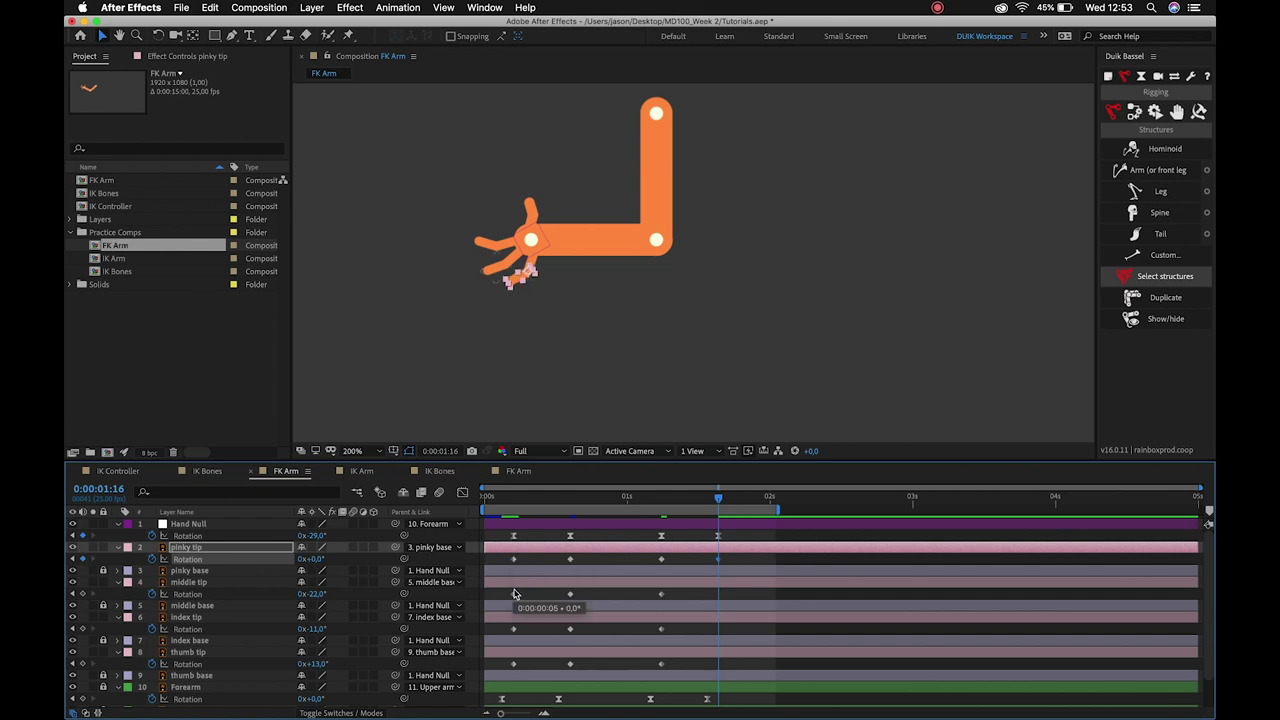
{"action": "left_click", "coordinate": [516, 598]}
{"action": "key", "text": "ctrl+c"}
{"action": "key", "text": "ctrl+v"}
{"action": "left_click", "coordinate": [514, 629]}
{"action": "key", "text": "ctrl+c"}
{"action": "key", "text": "ctrl+v"}
{"action": "left_click", "coordinate": [514, 664]}
{"action": "key", "text": "ctrl+c"}
{"action": "key", "text": "ctrl+v"}
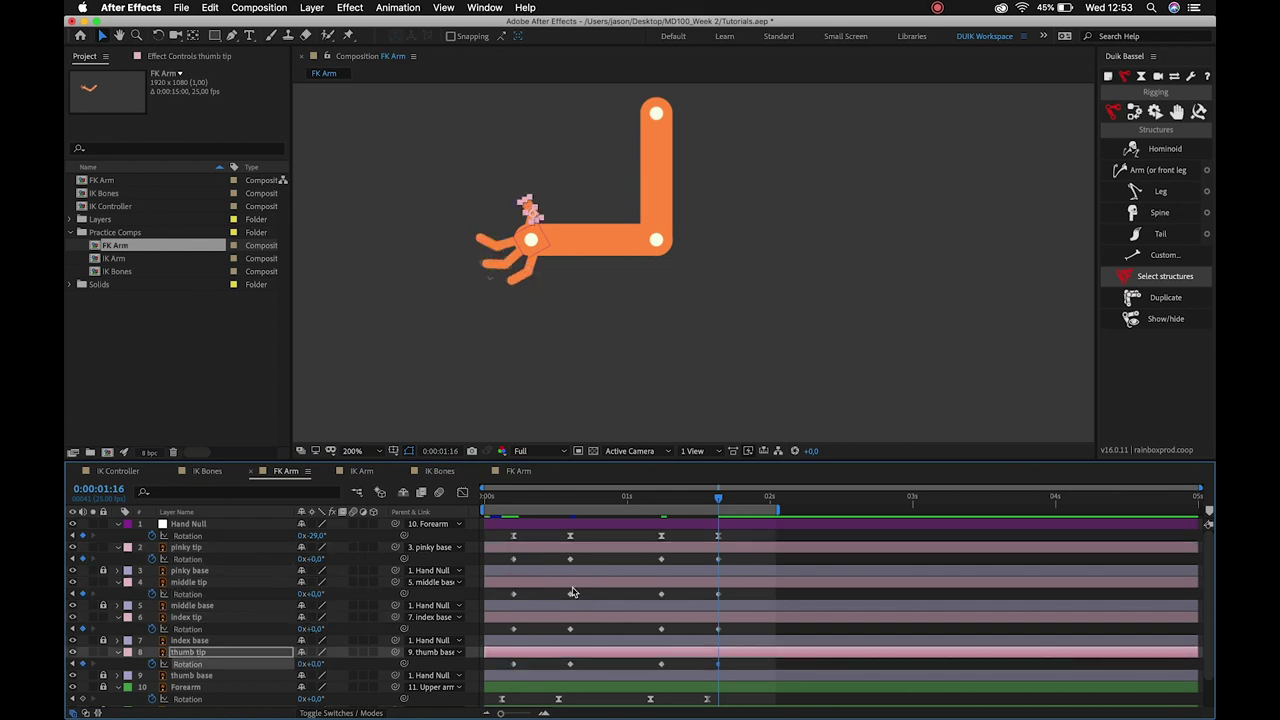
Unlock the base layers and apply Easy Ease to all finger rotation keyframes.
{"action": "left_click_drag", "start_coordinate": [107, 578], "coordinate": [107, 664]}
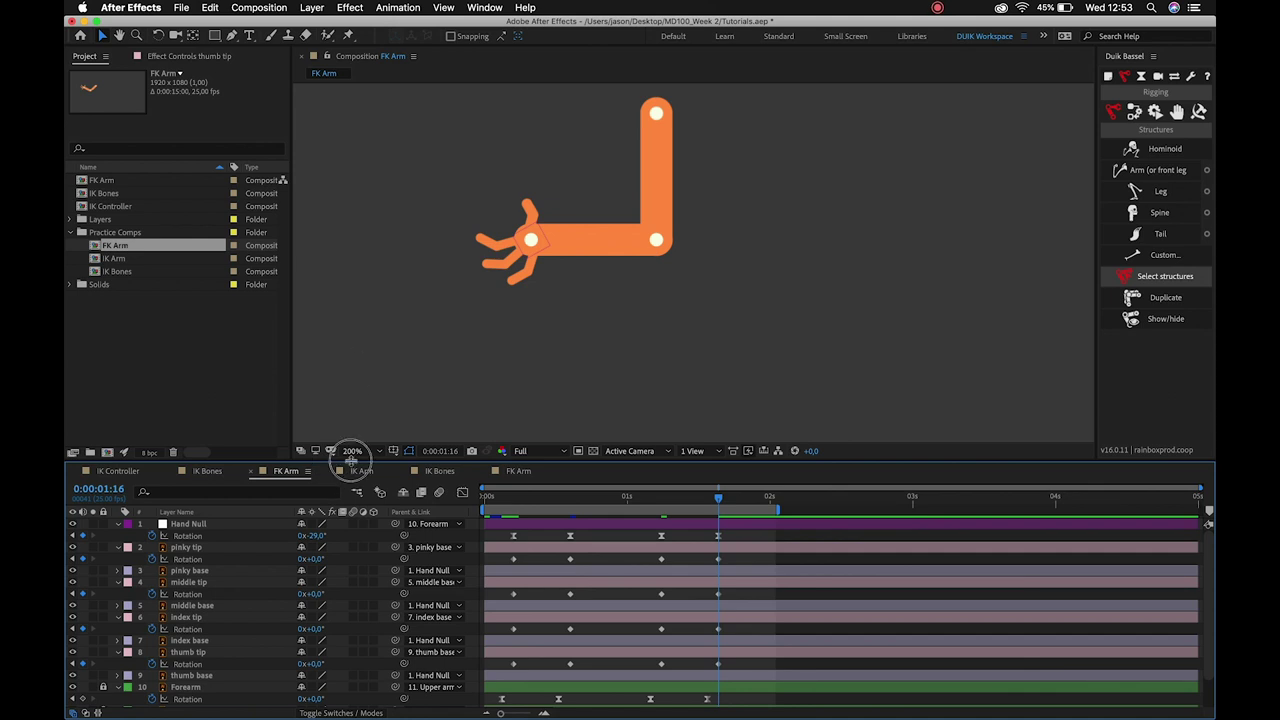
{"action": "left_click_drag", "start_coordinate": [350, 460], "coordinate": [450, 316]}
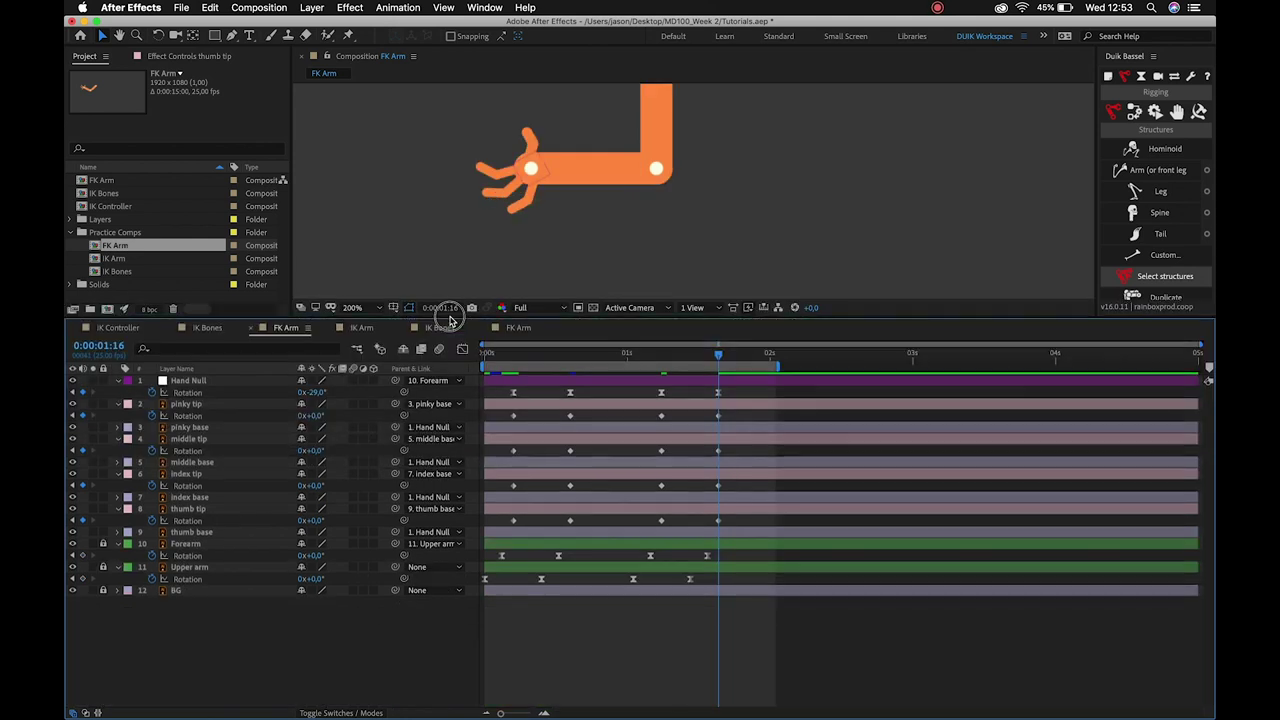
{"action": "left_click", "coordinate": [200, 406]}
{"action": "left_click", "coordinate": [221, 534], "text": "shift"}
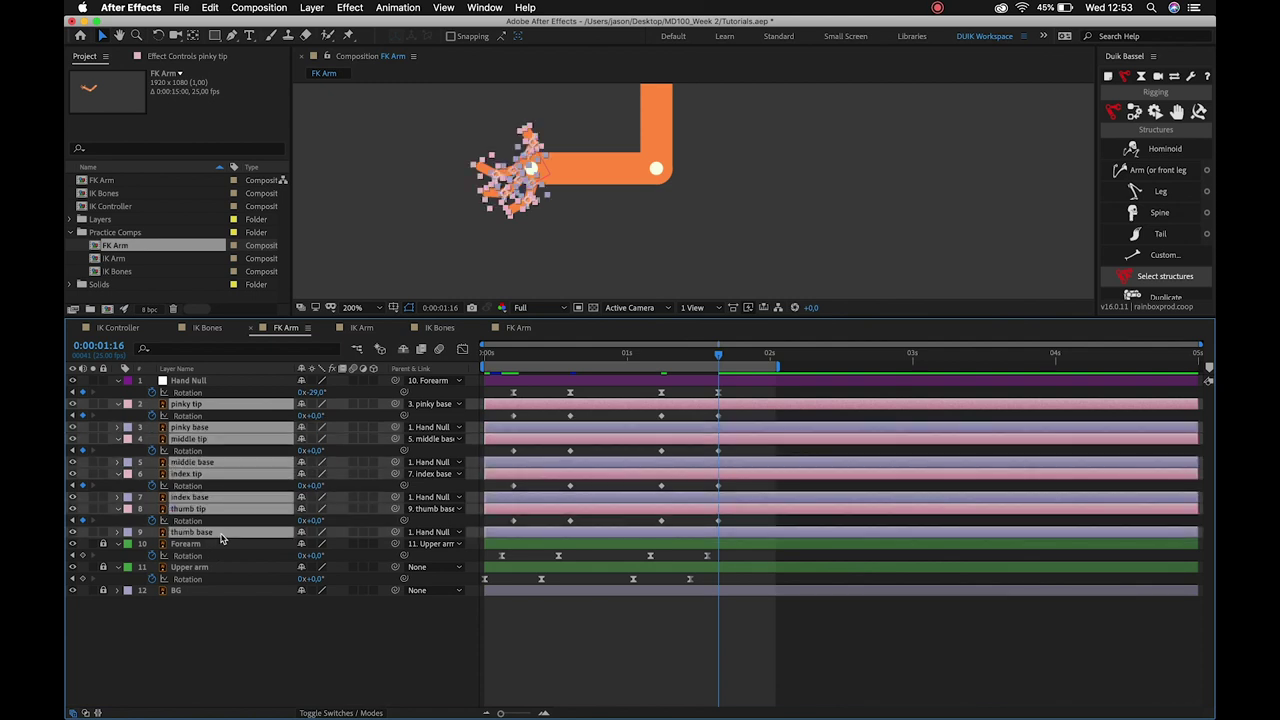
{"action": "key", "text": "r"}
{"action": "left_click_drag", "start_coordinate": [505, 424], "coordinate": [757, 586]}
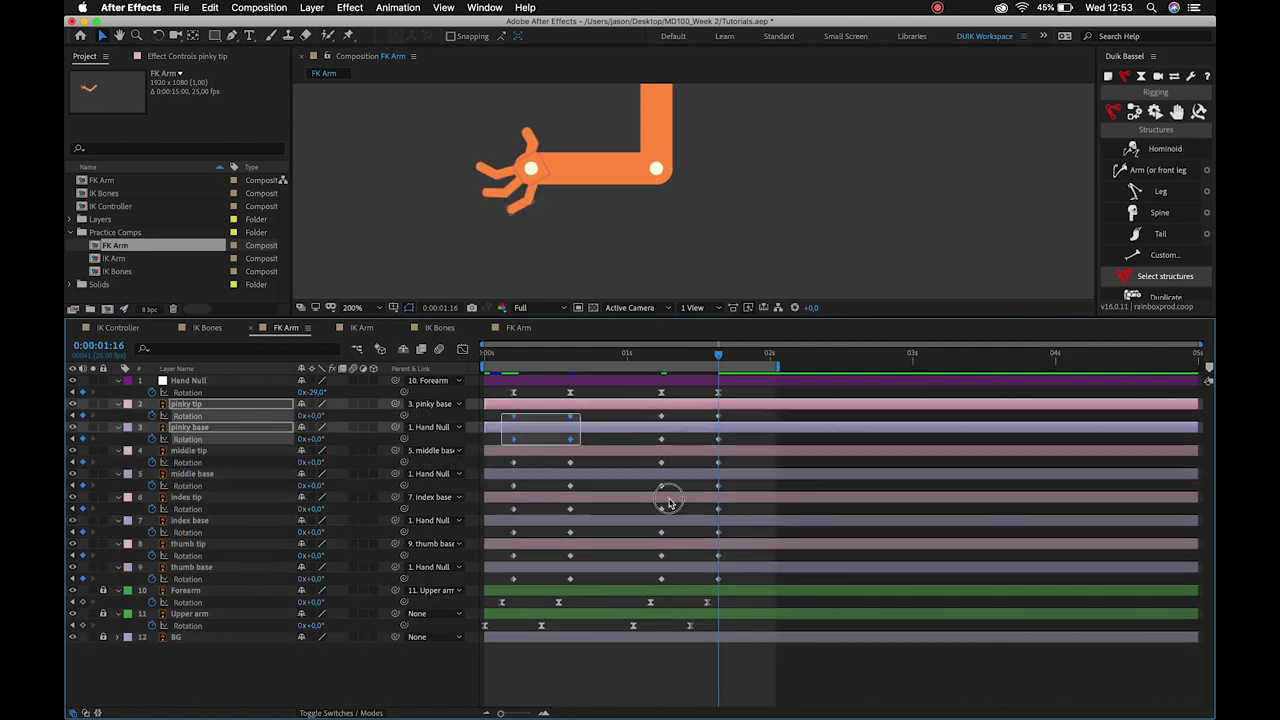
{"action": "key", "text": "F9"}
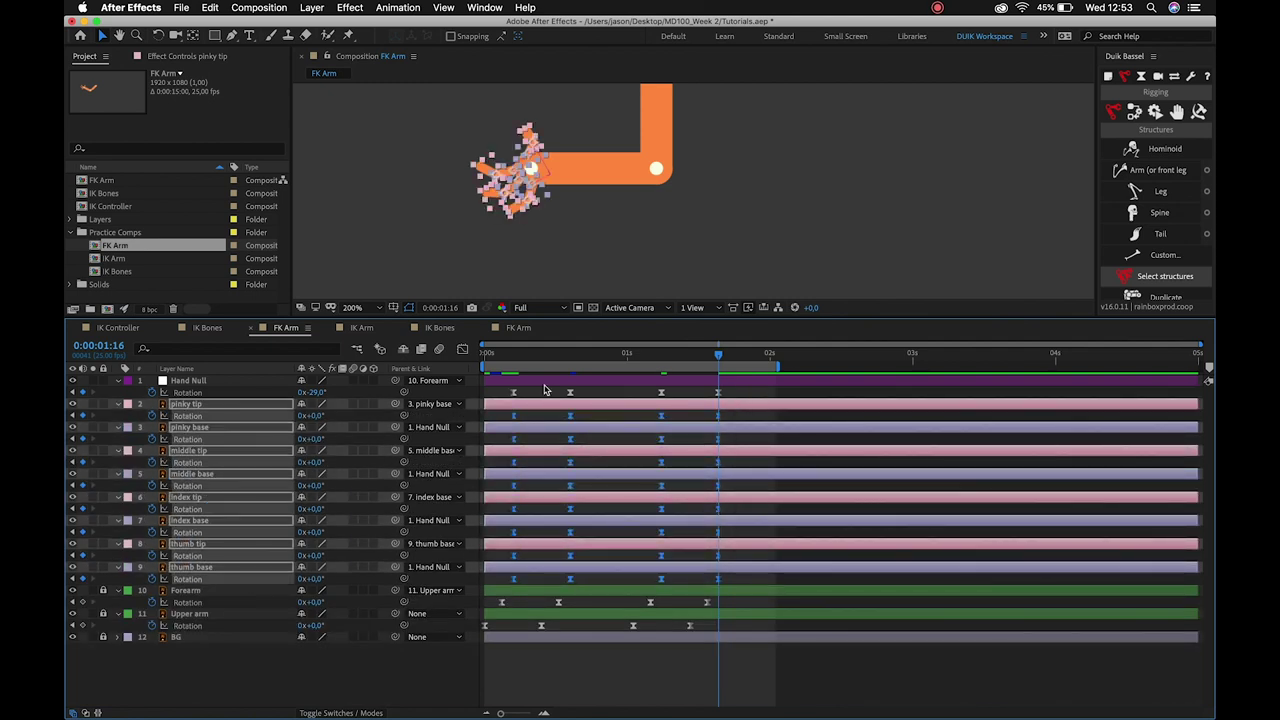
Play the arm animation from the first frame in a maximized composition view.
{"action": "left_click_drag", "start_coordinate": [510, 354], "coordinate": [443, 355]}
{"action": "left_click", "coordinate": [413, 221]}
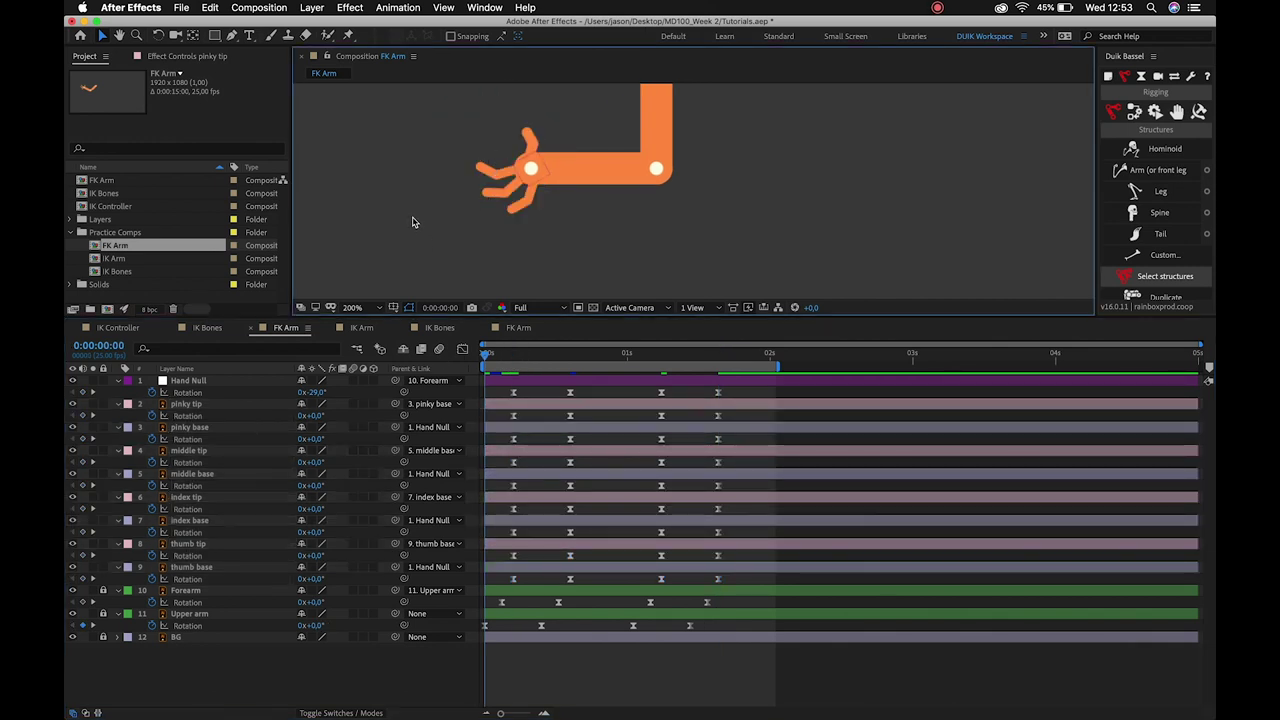
{"action": "key", "text": "grave"}
{"action": "key", "text": "space"}
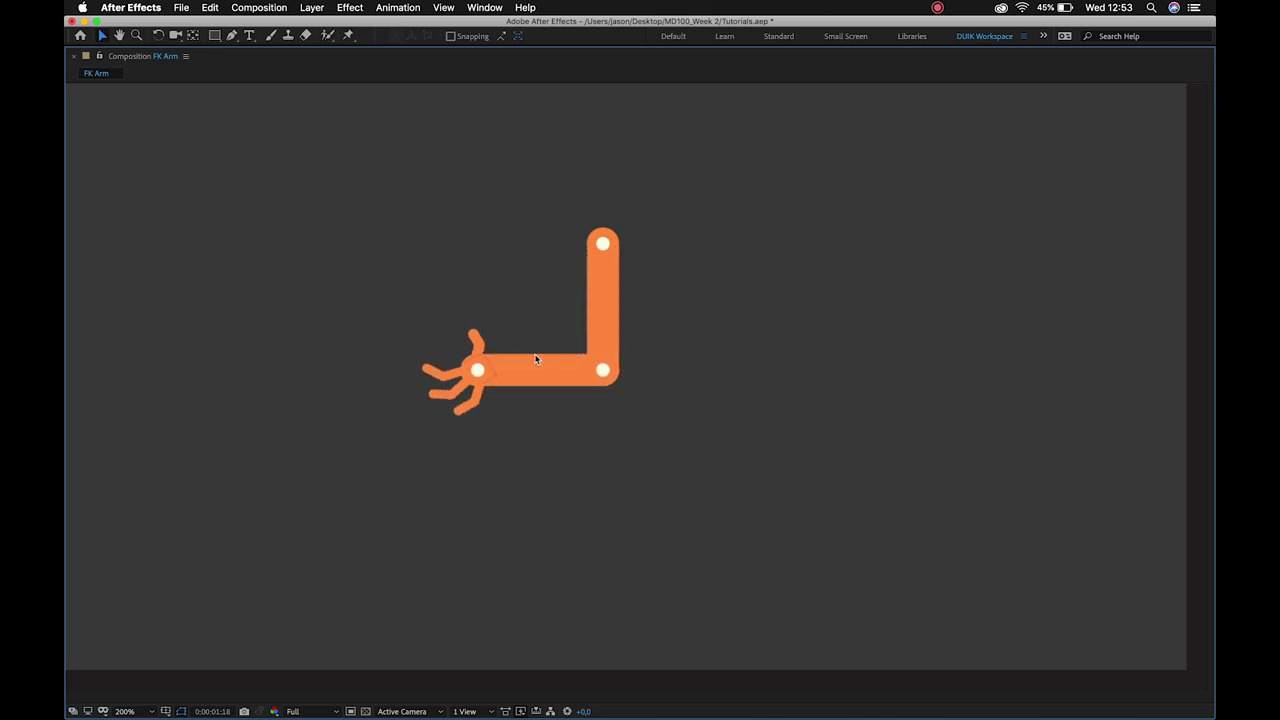
At 0:00:00:15, rotate the middle fingertip further closed with the Rotate tool.
{"action": "key", "text": "grave"}
{"action": "left_click", "coordinate": [570, 356]}
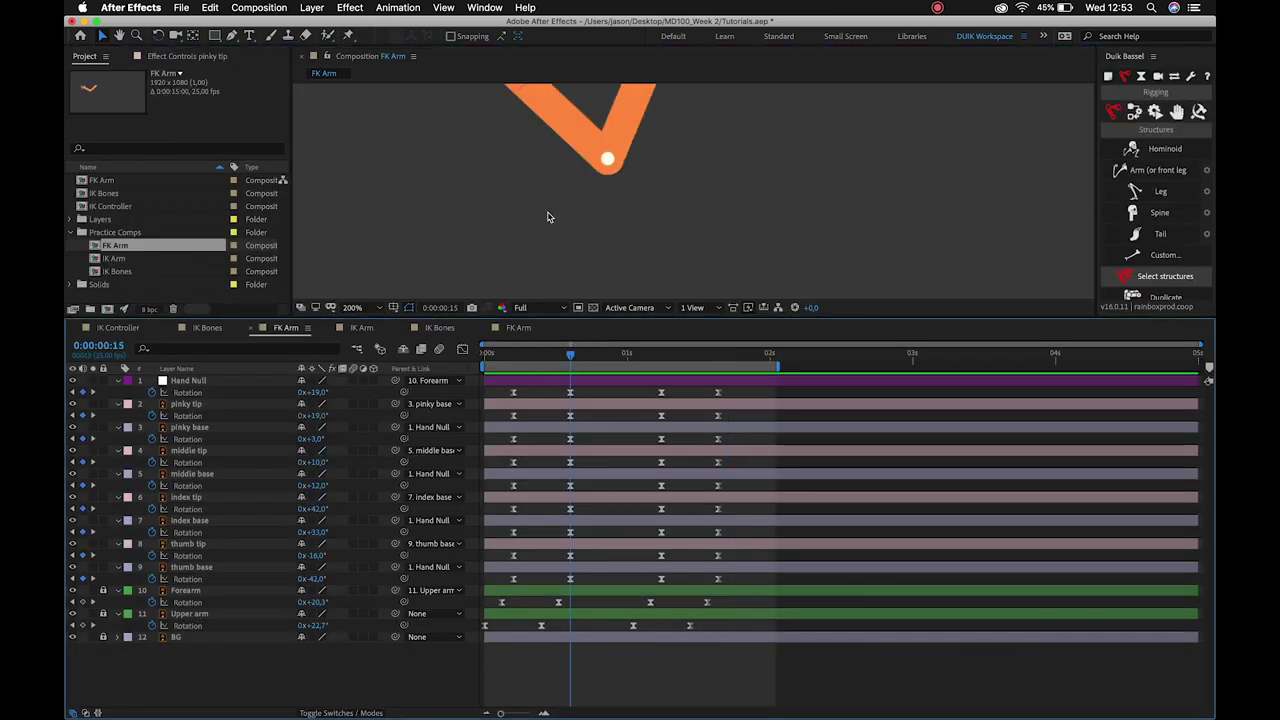
{"action": "left_click_drag", "start_coordinate": [570, 353], "coordinate": [574, 372]}
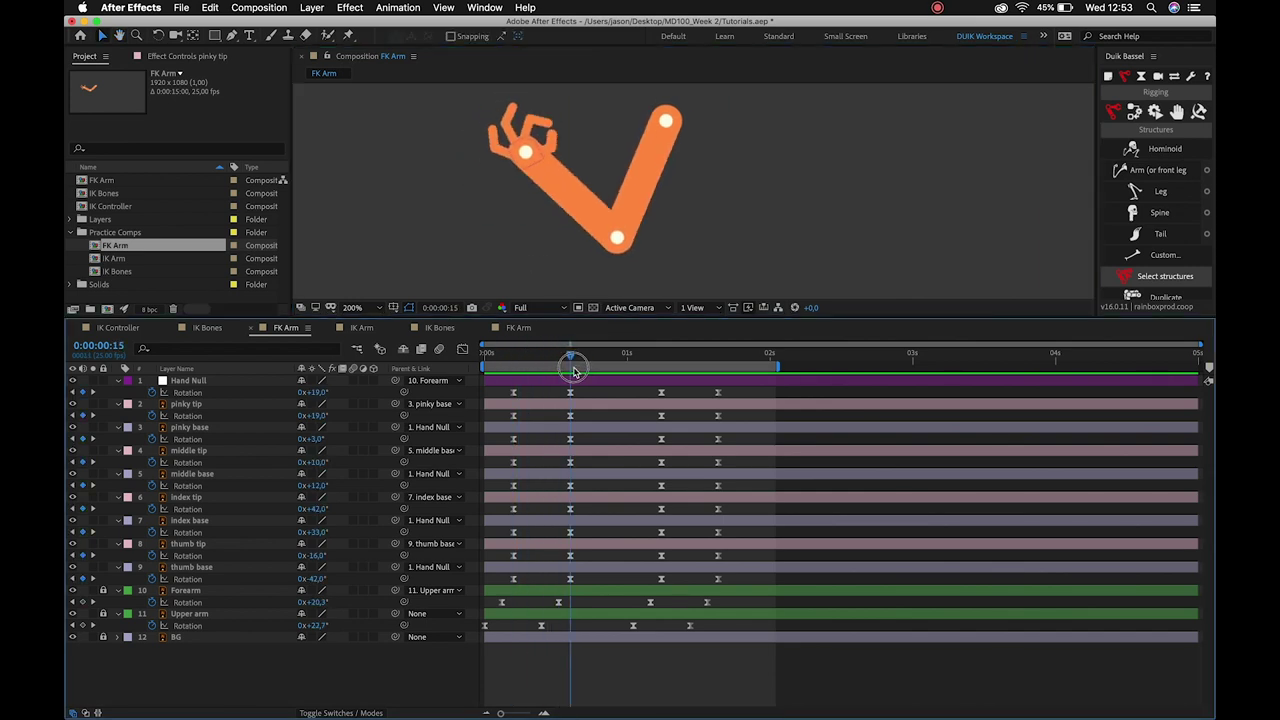
{"action": "left_click", "coordinate": [518, 111]}
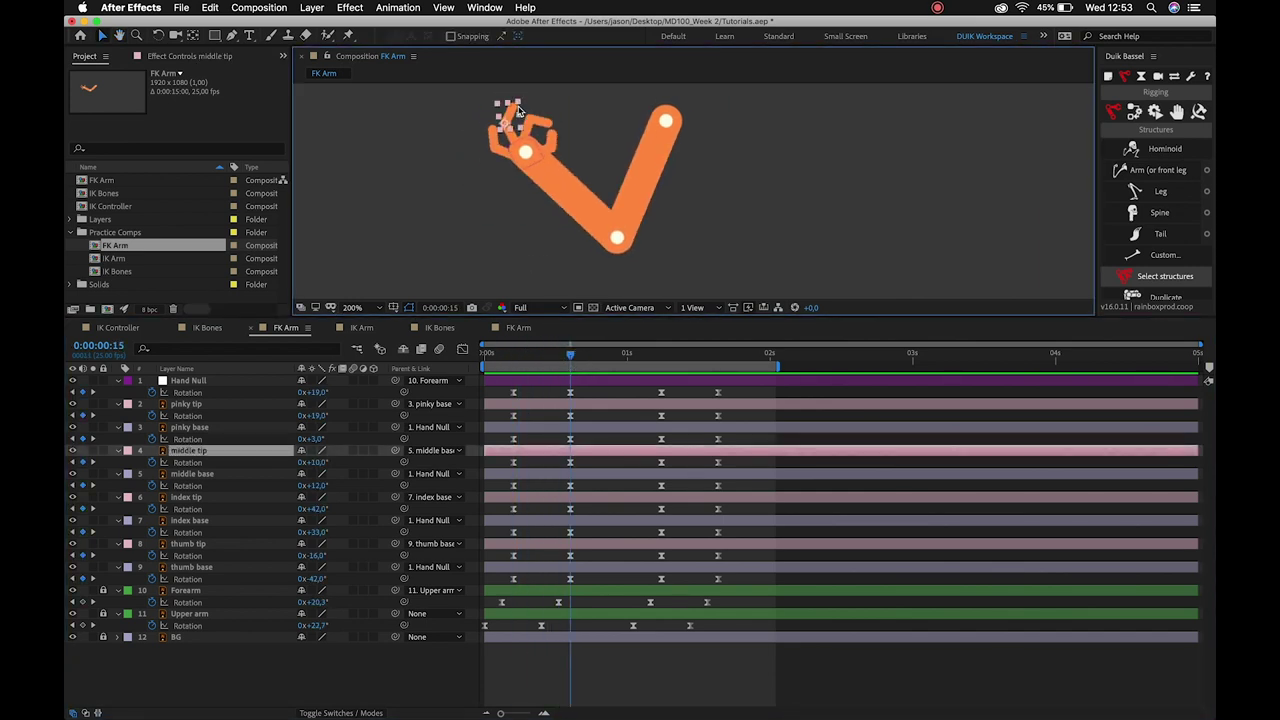
{"action": "key", "text": "s"}
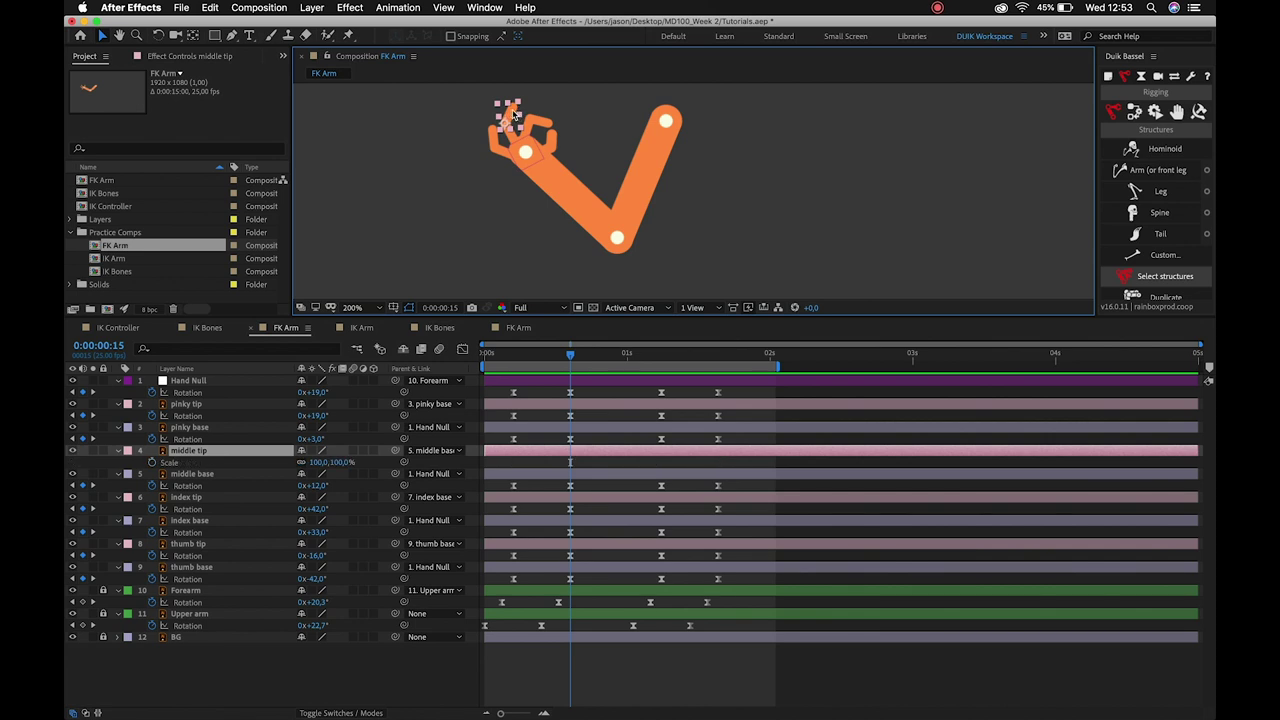
{"action": "key", "text": "w"}
{"action": "key", "text": "r"}
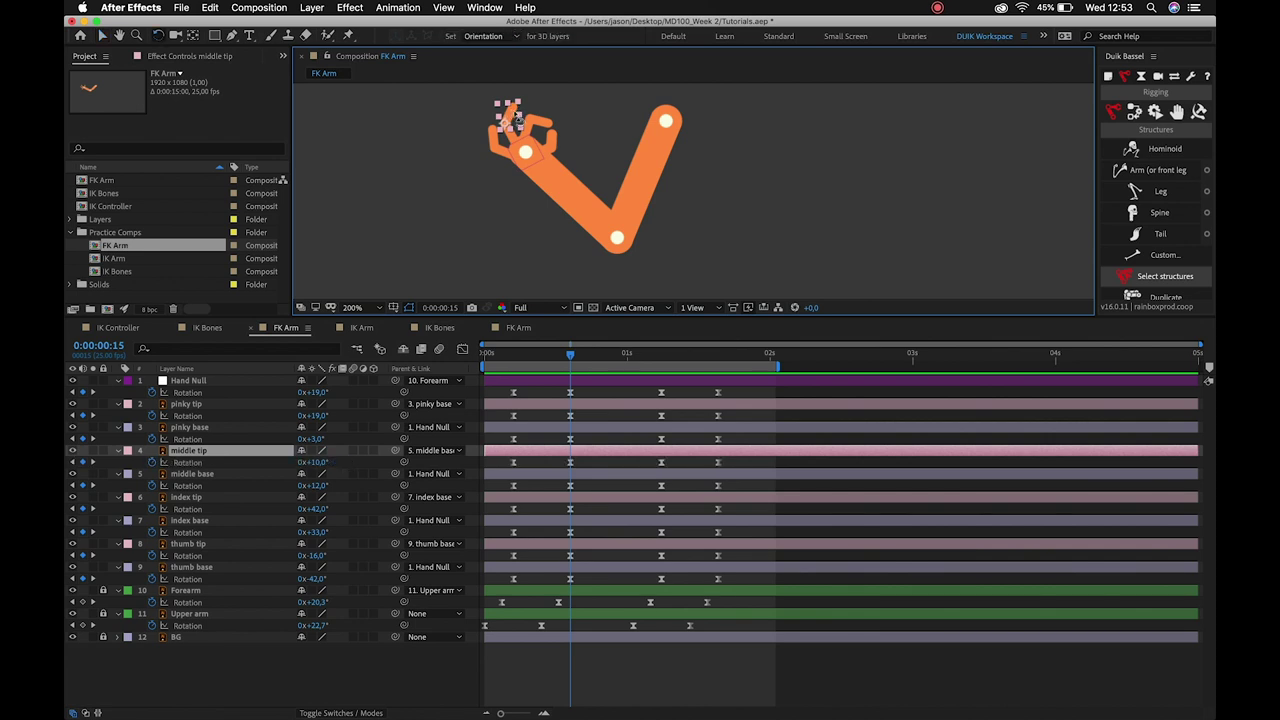
{"action": "left_click_drag", "start_coordinate": [507, 117], "coordinate": [496, 138]}
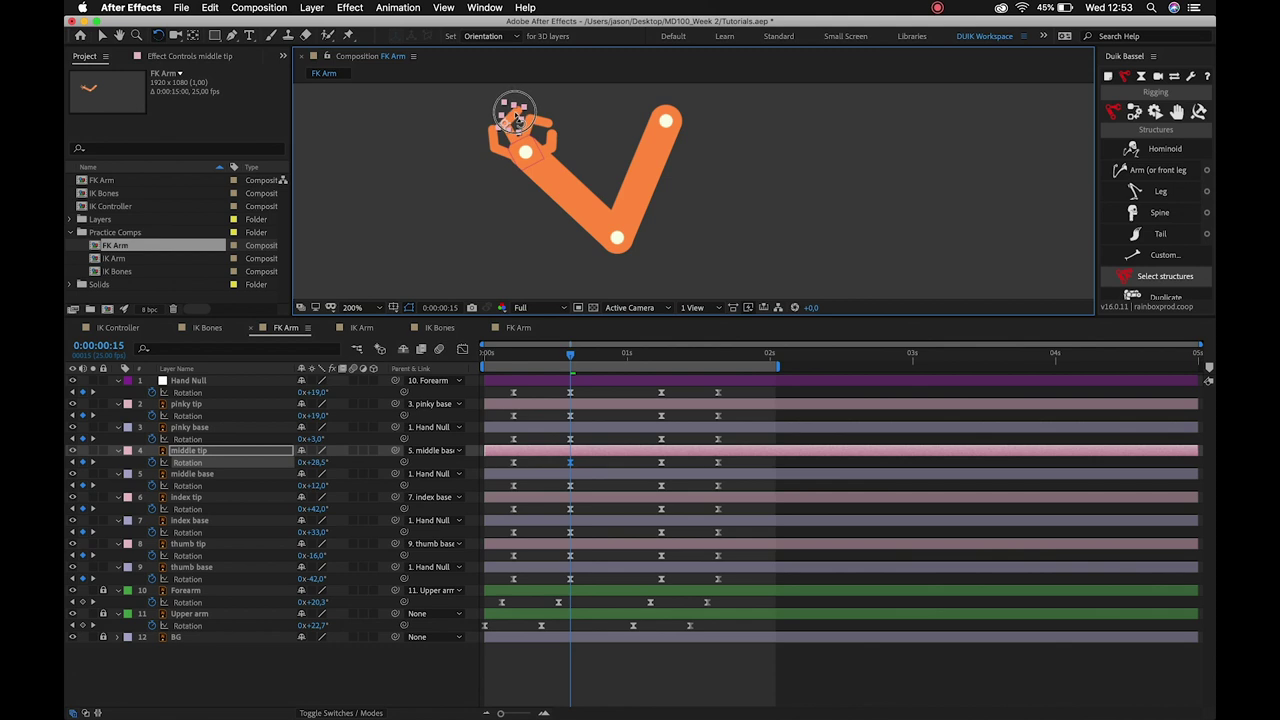
Rotate the pinky tip, middle base and pinky base further closed.
{"action": "left_click", "coordinate": [494, 139]}
{"action": "left_click_drag", "start_coordinate": [494, 139], "coordinate": [496, 137]}
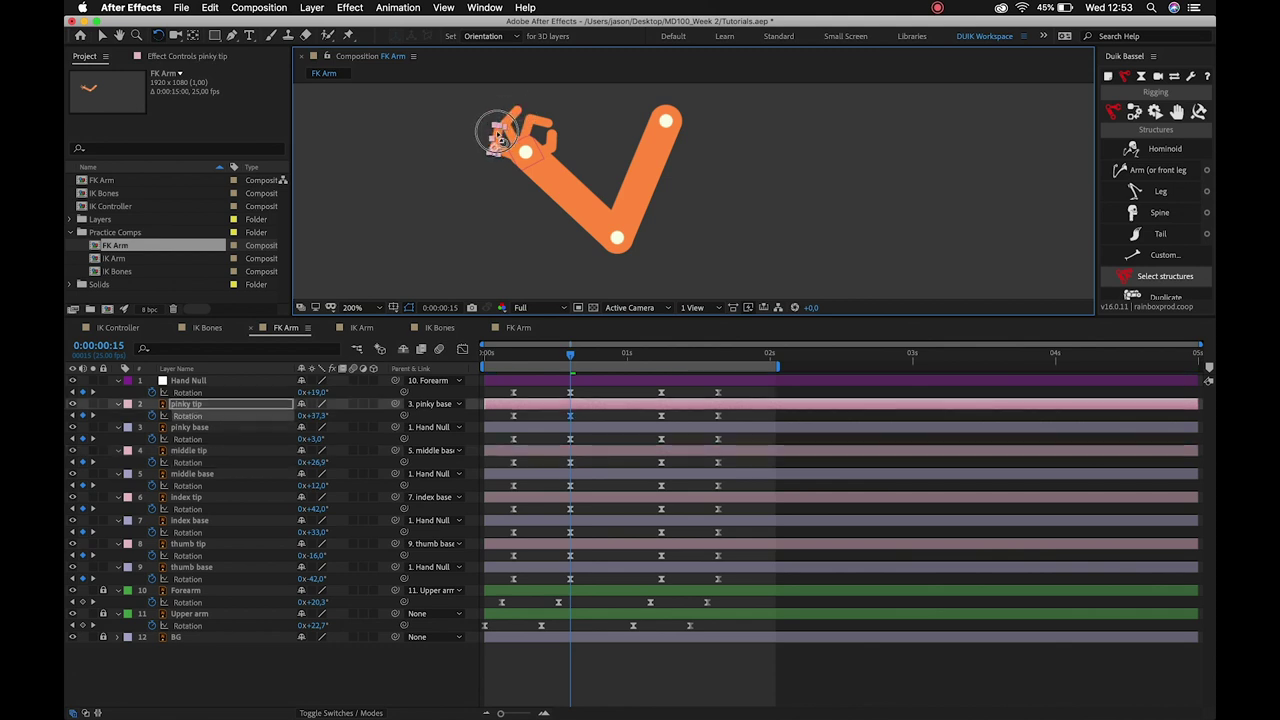
{"action": "left_click", "coordinate": [513, 140]}
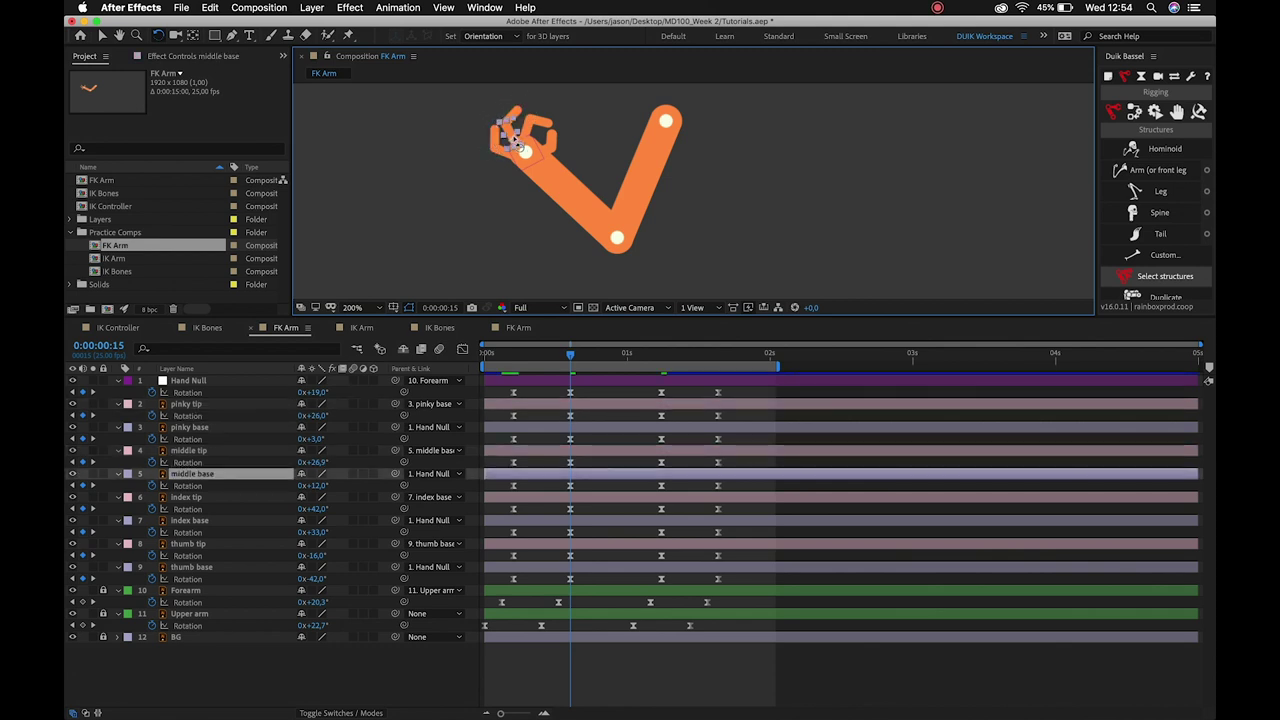
{"action": "left_click_drag", "start_coordinate": [510, 130], "coordinate": [516, 131]}
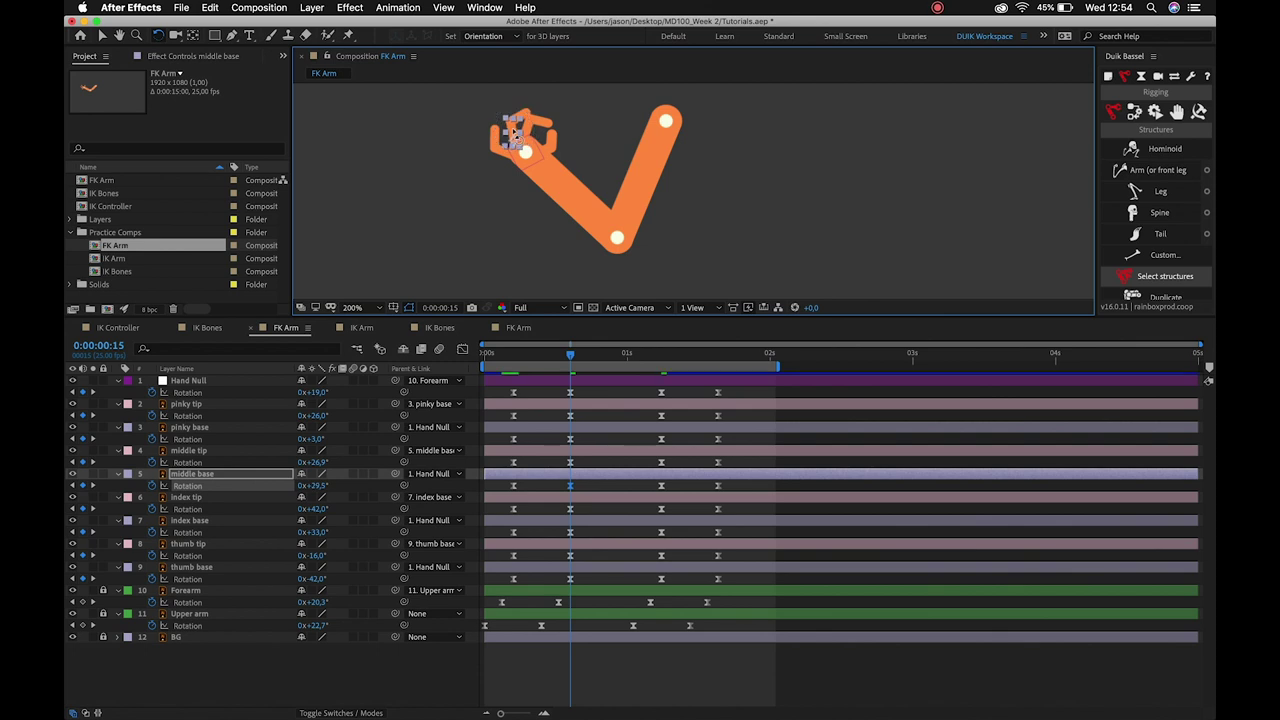
{"action": "left_click", "coordinate": [502, 153]}
{"action": "mouse_move", "coordinate": [513, 163]}
{"action": "left_mouse_down"}
{"action": "mouse_move", "coordinate": [505, 150]}
{"action": "mouse_move", "coordinate": [510, 160]}
{"action": "left_mouse_up"}
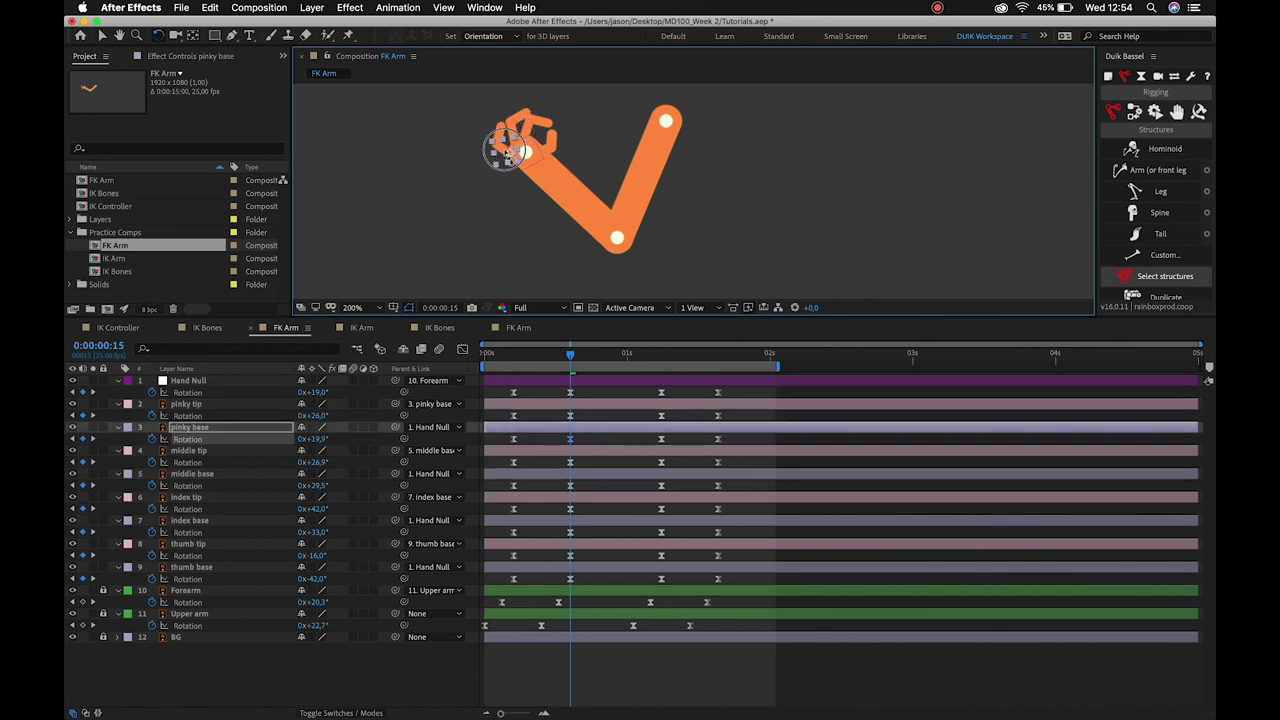
Play the arm animation from the start, viewed at 100% and centred.
{"action": "left_click", "coordinate": [505, 356]}
{"action": "key", "text": "space"}
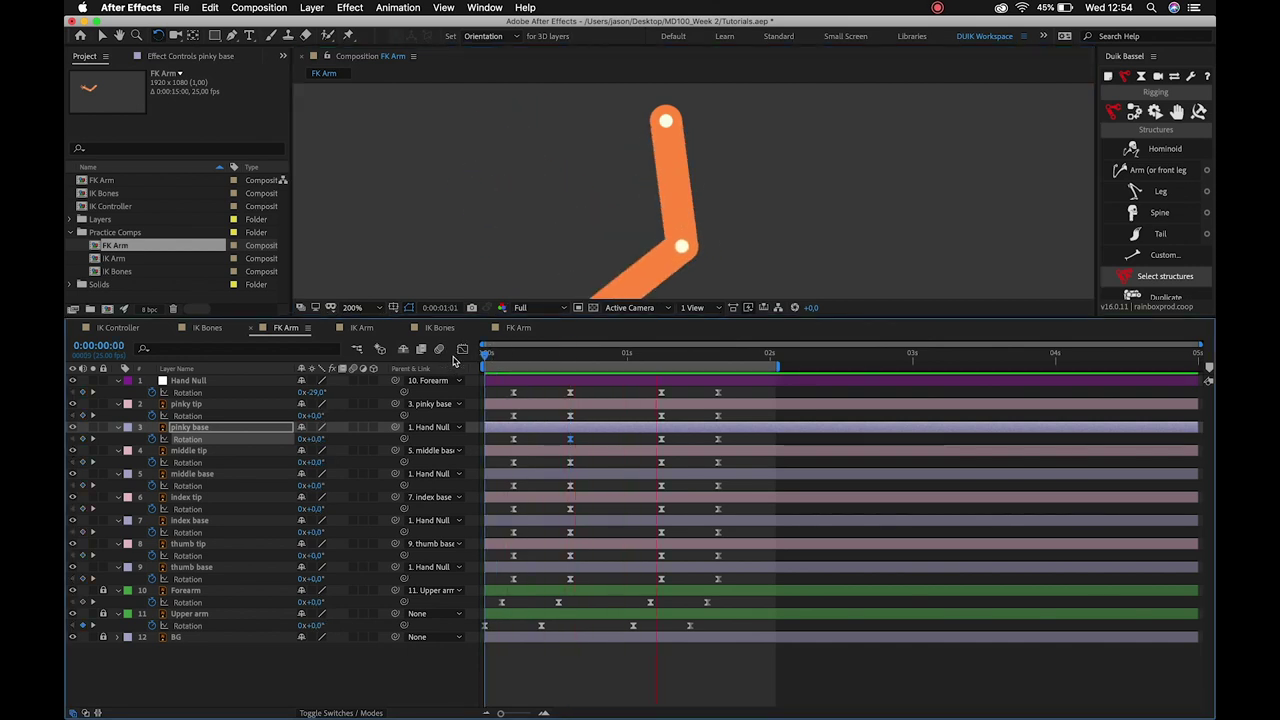
{"action": "left_click", "coordinate": [592, 256], "text": "alt"}
{"action": "left_click_drag", "start_coordinate": [592, 256], "coordinate": [477, 271]}
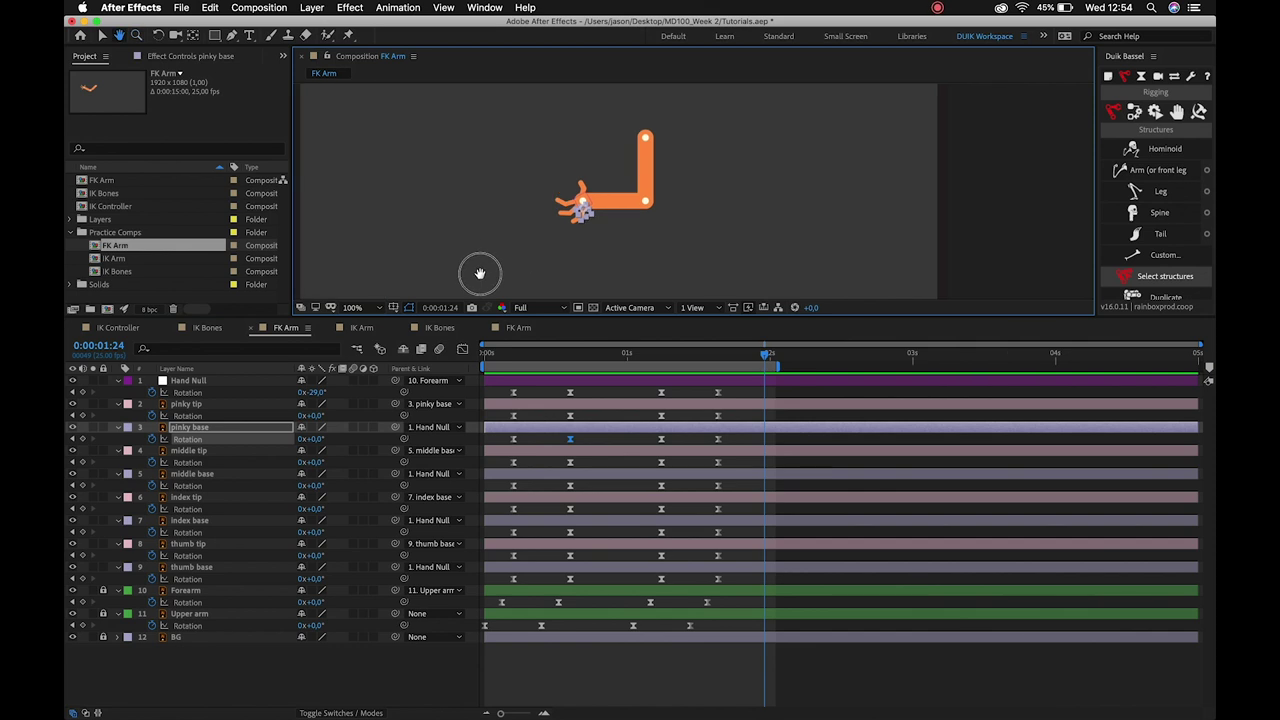
{"action": "key", "text": "v"}
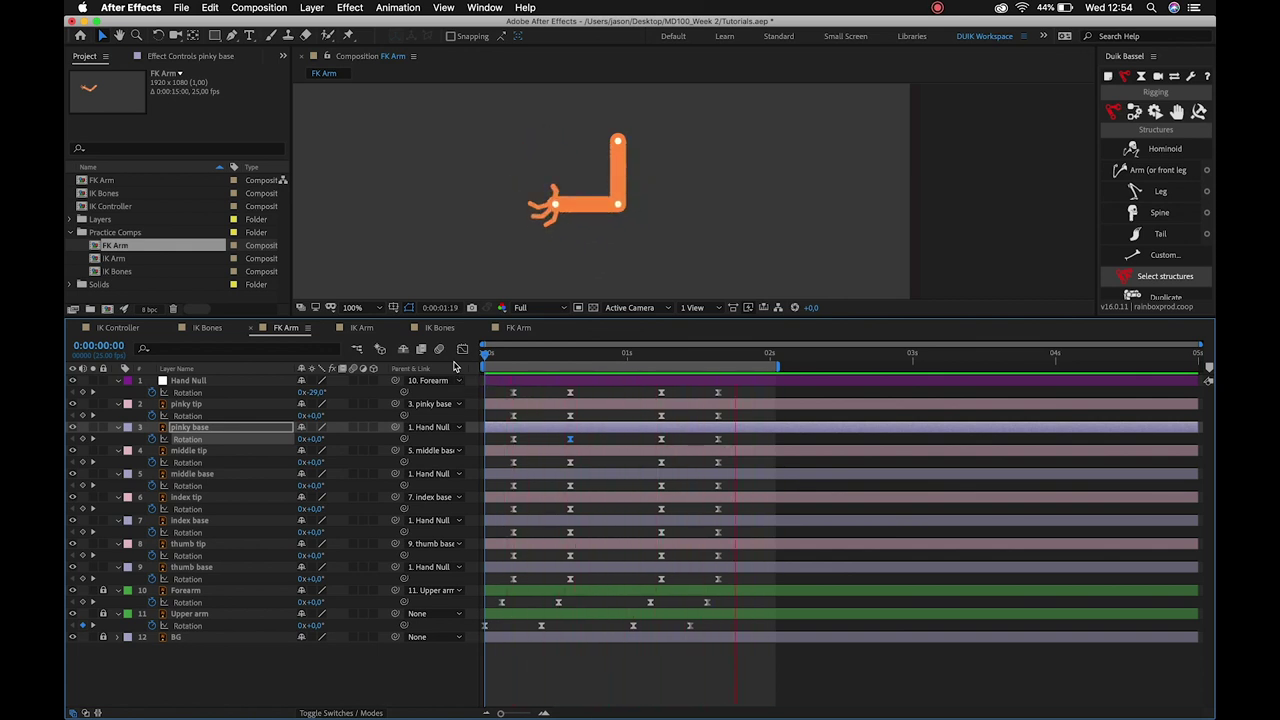
{"action": "key", "text": "space"}
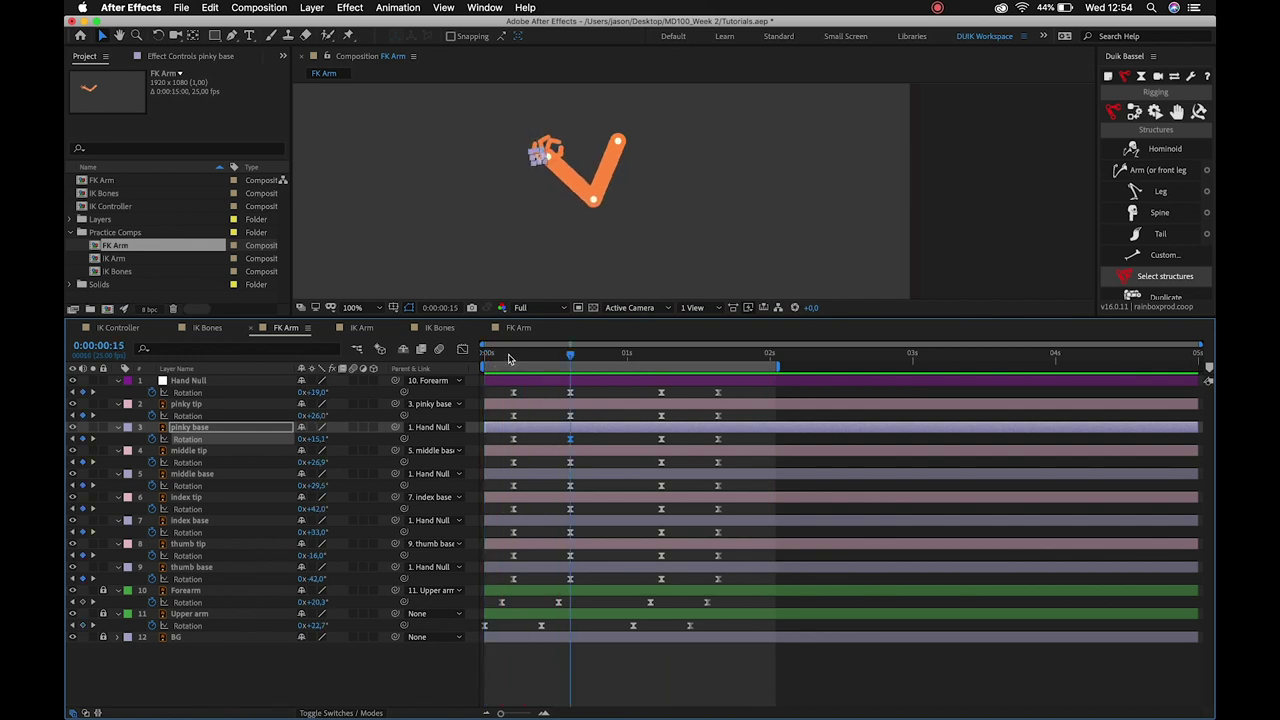
Drag Hand Null down the layer stack to sit just above Forearm.
{"action": "left_click", "coordinate": [508, 355]}
{"action": "left_click", "coordinate": [181, 384]}
{"action": "left_click_drag", "start_coordinate": [181, 386], "coordinate": [199, 576]}
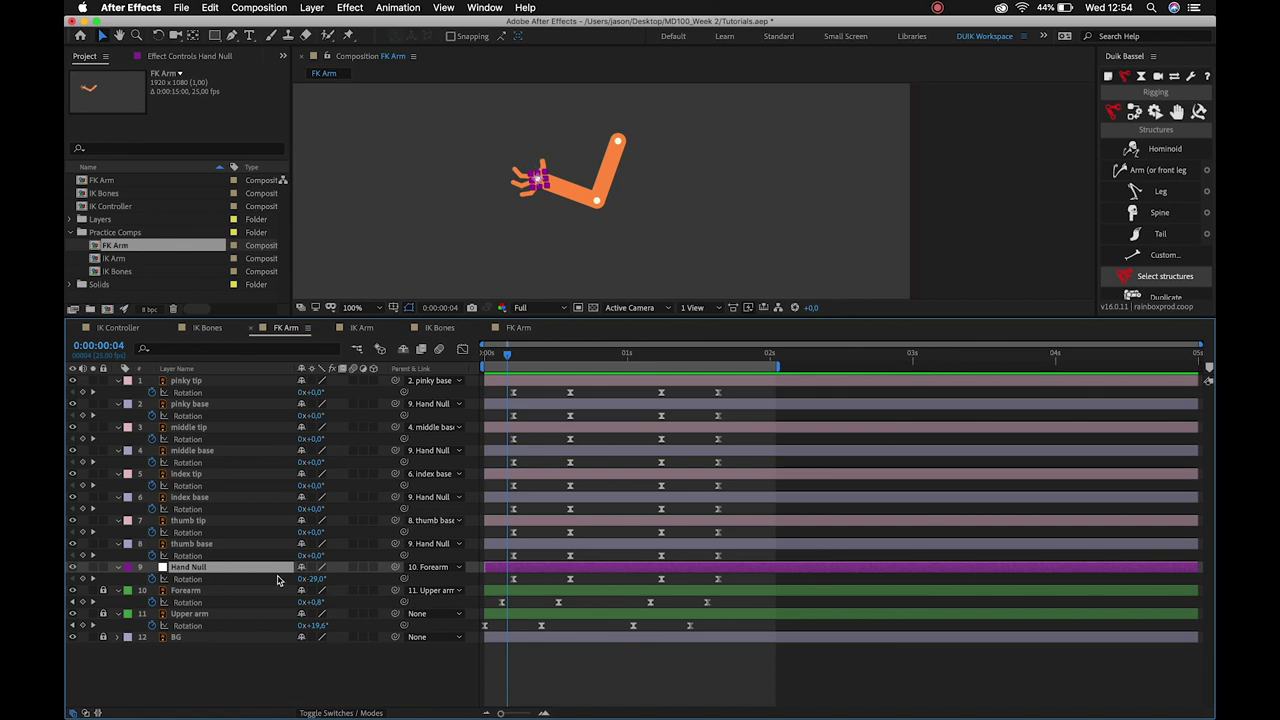
Select the pinky, middle, index and thumb tip Rotation keys, slide them a frame later, and preview.
{"action": "left_click", "coordinate": [220, 594]}
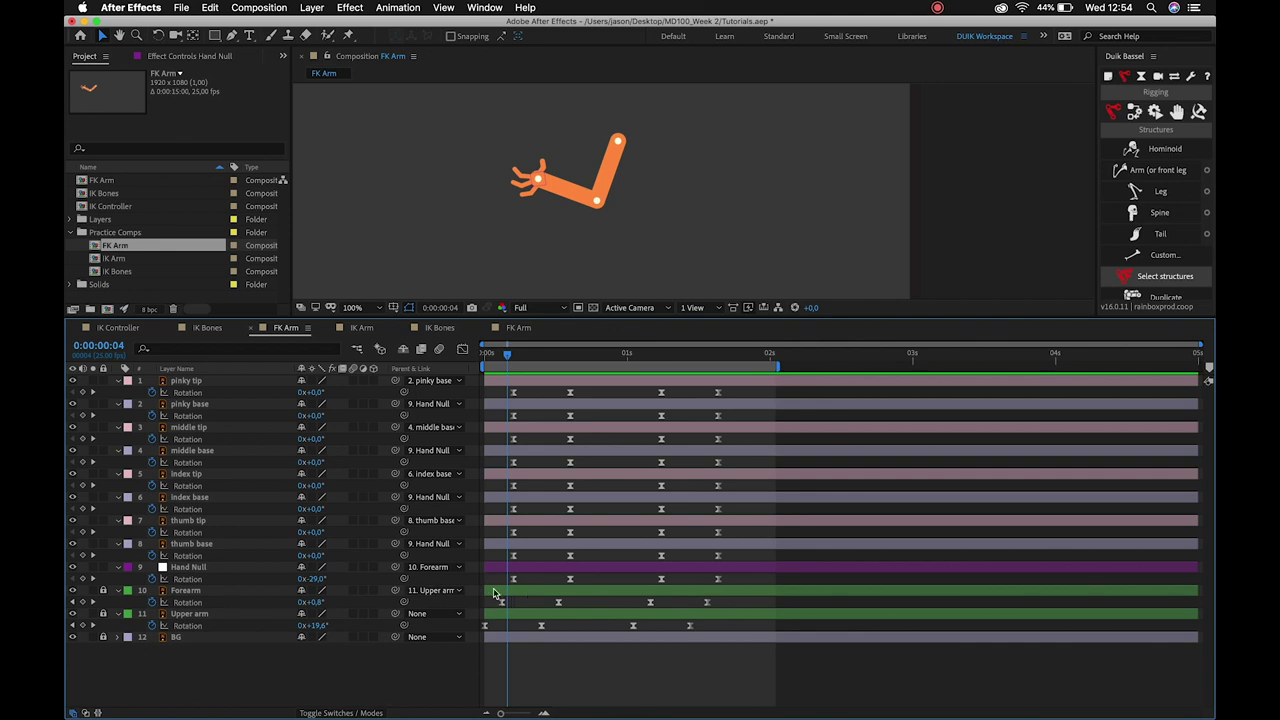
{"action": "left_click", "coordinate": [191, 570]}
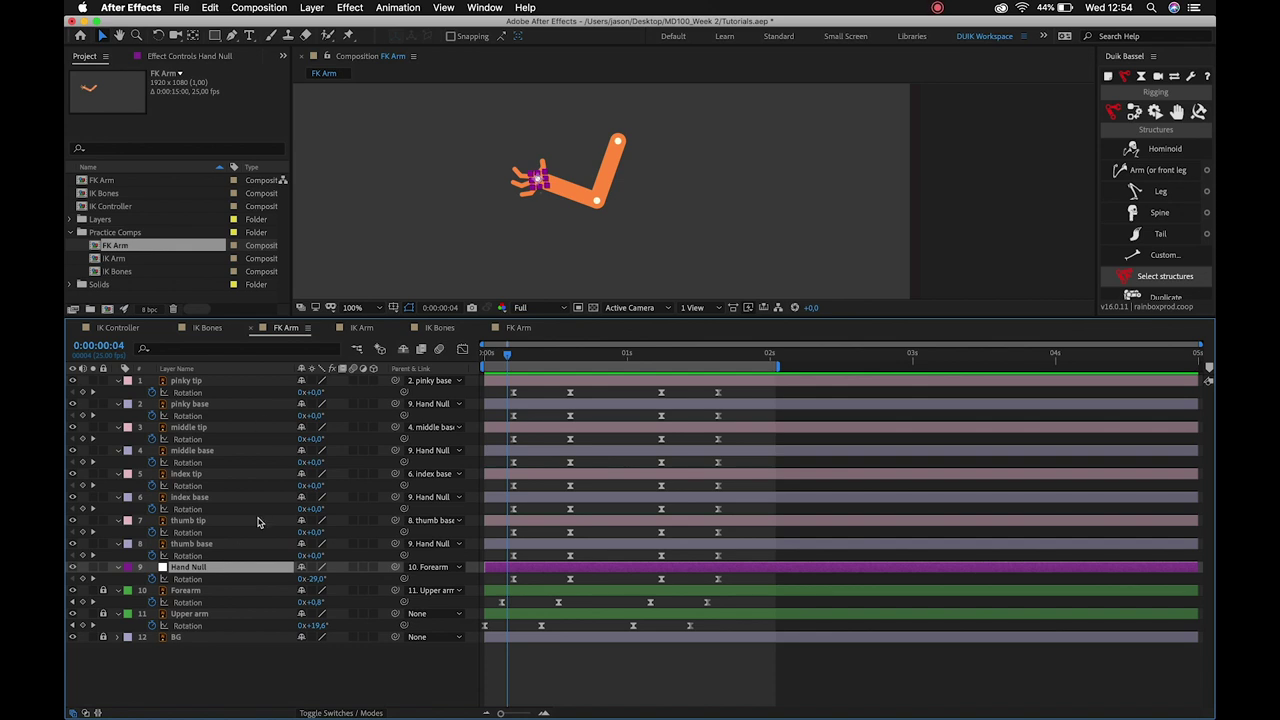
{"action": "left_click_drag", "start_coordinate": [501, 387], "coordinate": [738, 400]}
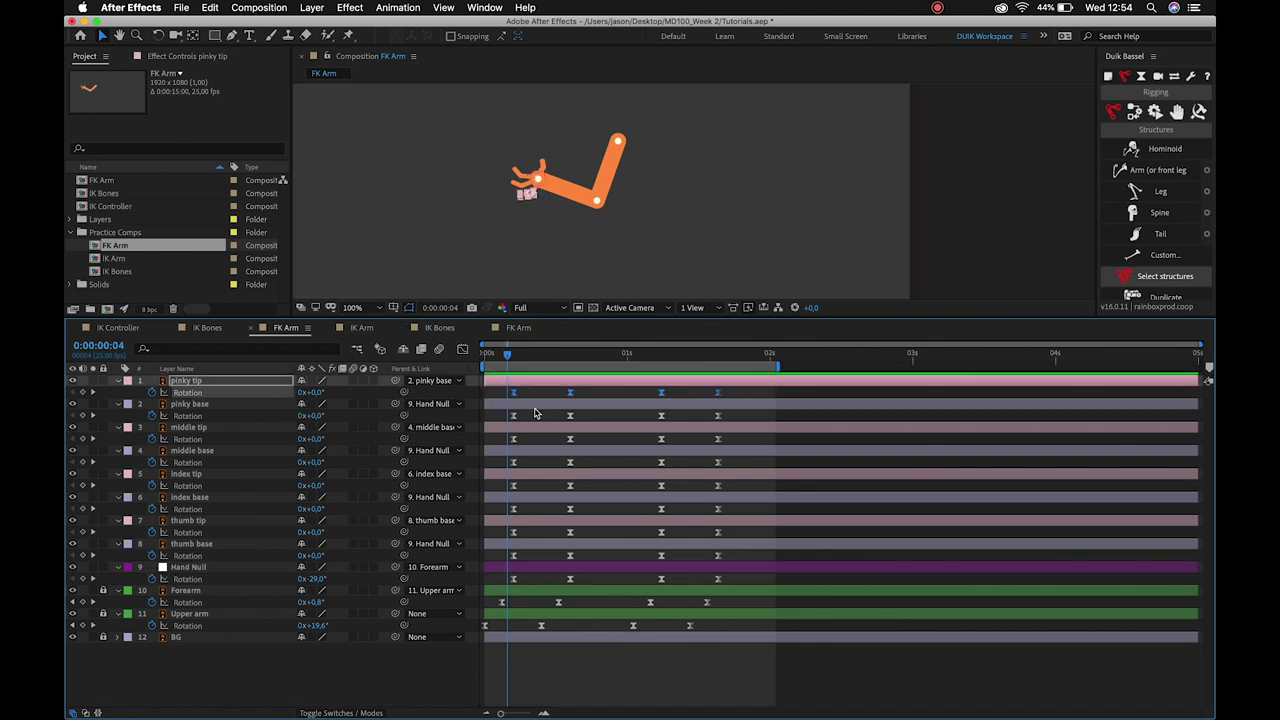
{"action": "left_click_drag", "start_coordinate": [493, 432], "coordinate": [740, 450], "text": "shift"}
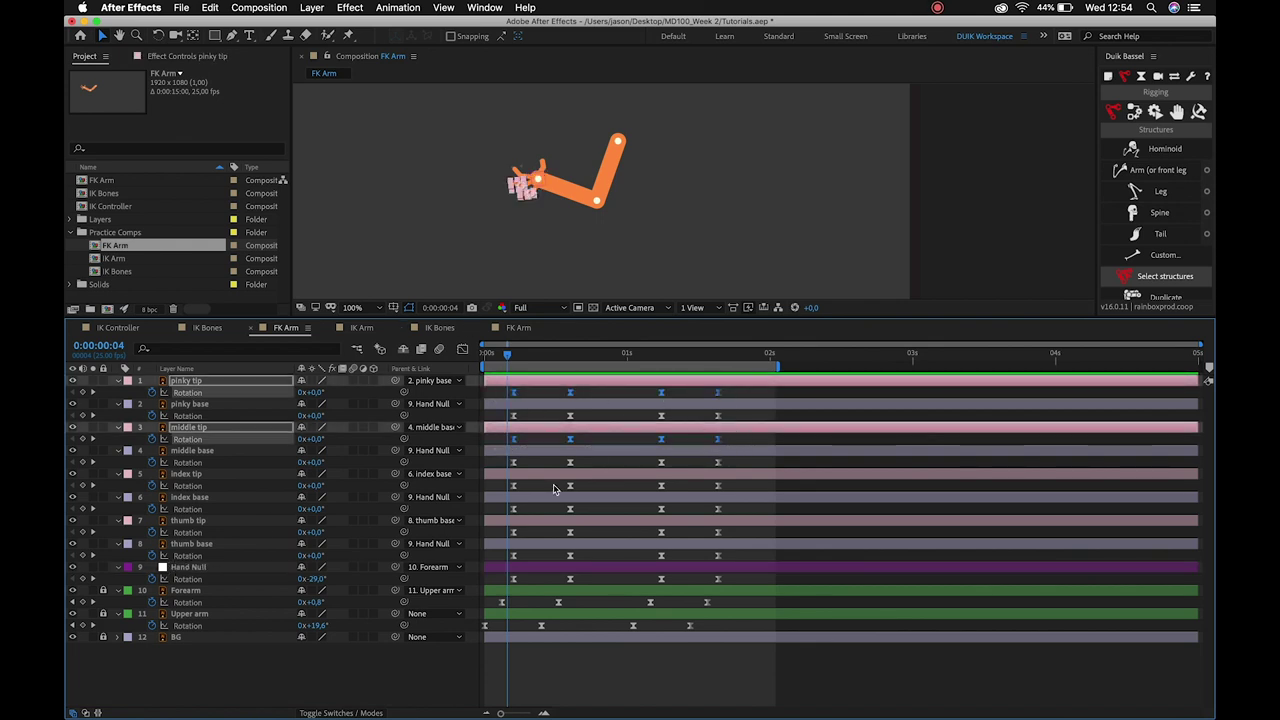
{"action": "left_click_drag", "start_coordinate": [509, 488], "coordinate": [740, 494], "text": "shift"}
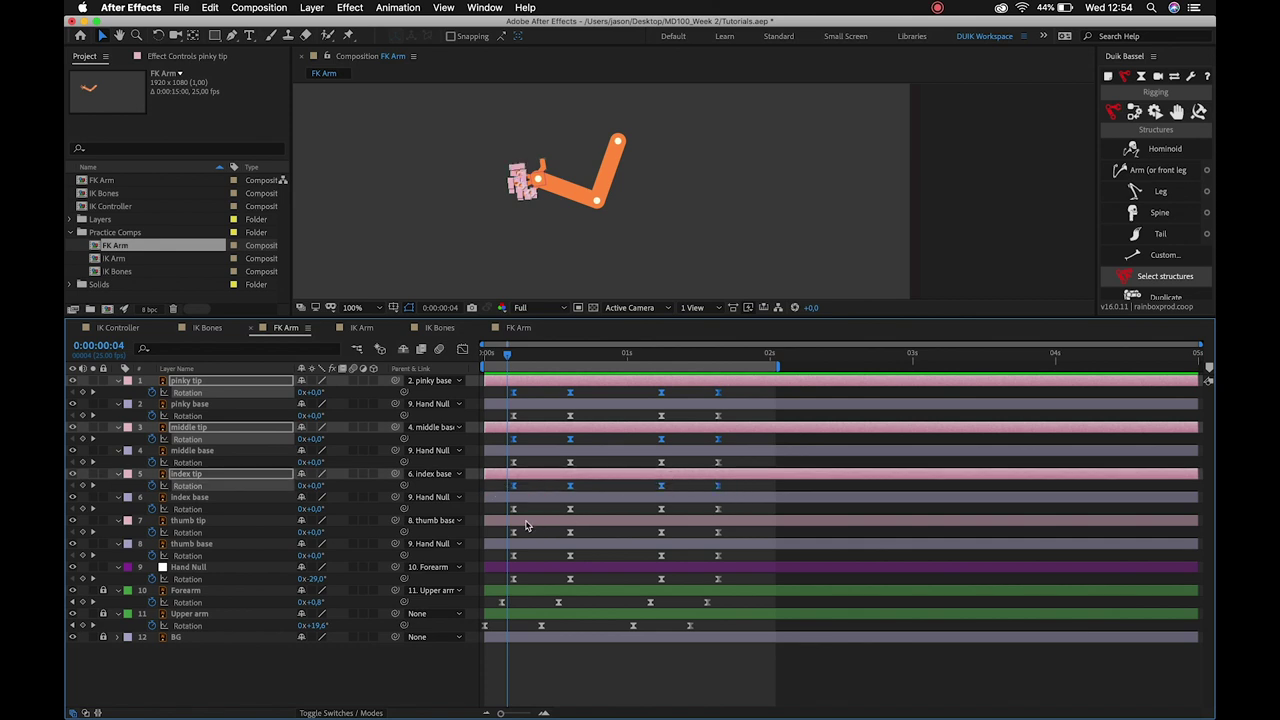
{"action": "left_click_drag", "start_coordinate": [505, 532], "coordinate": [740, 538], "text": "shift"}
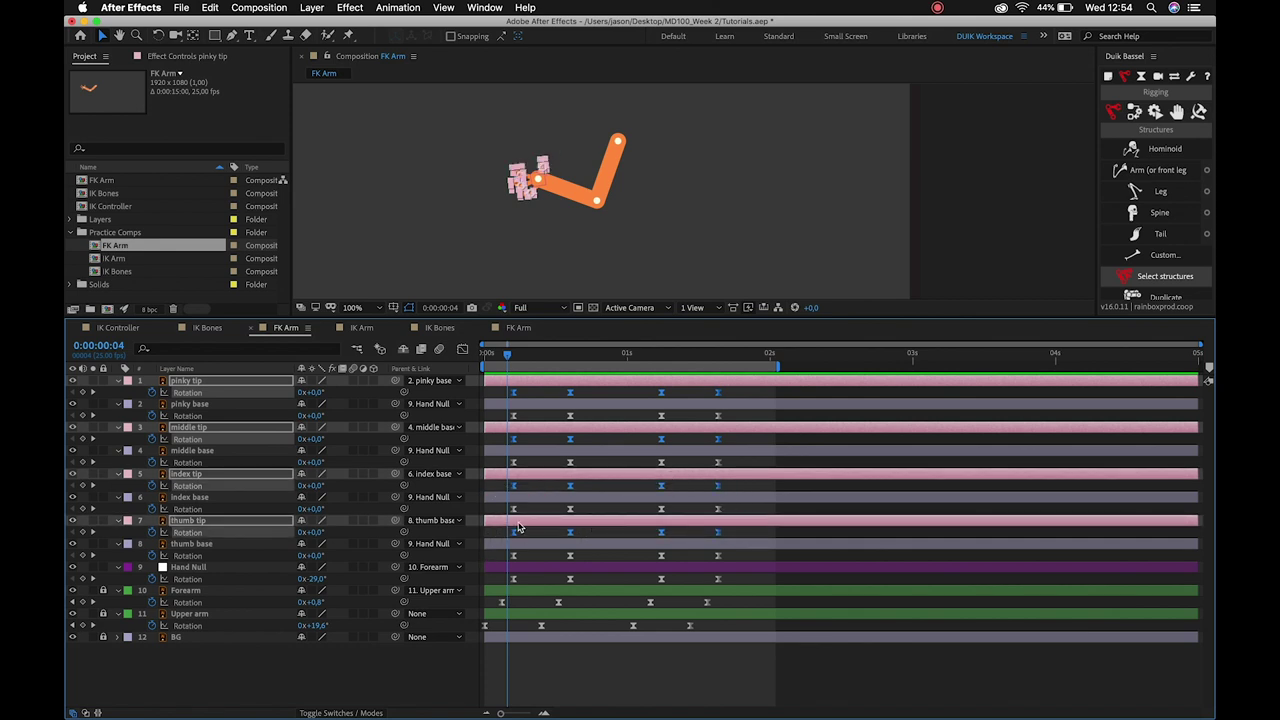
{"action": "left_click_drag", "start_coordinate": [515, 537], "coordinate": [521, 537]}
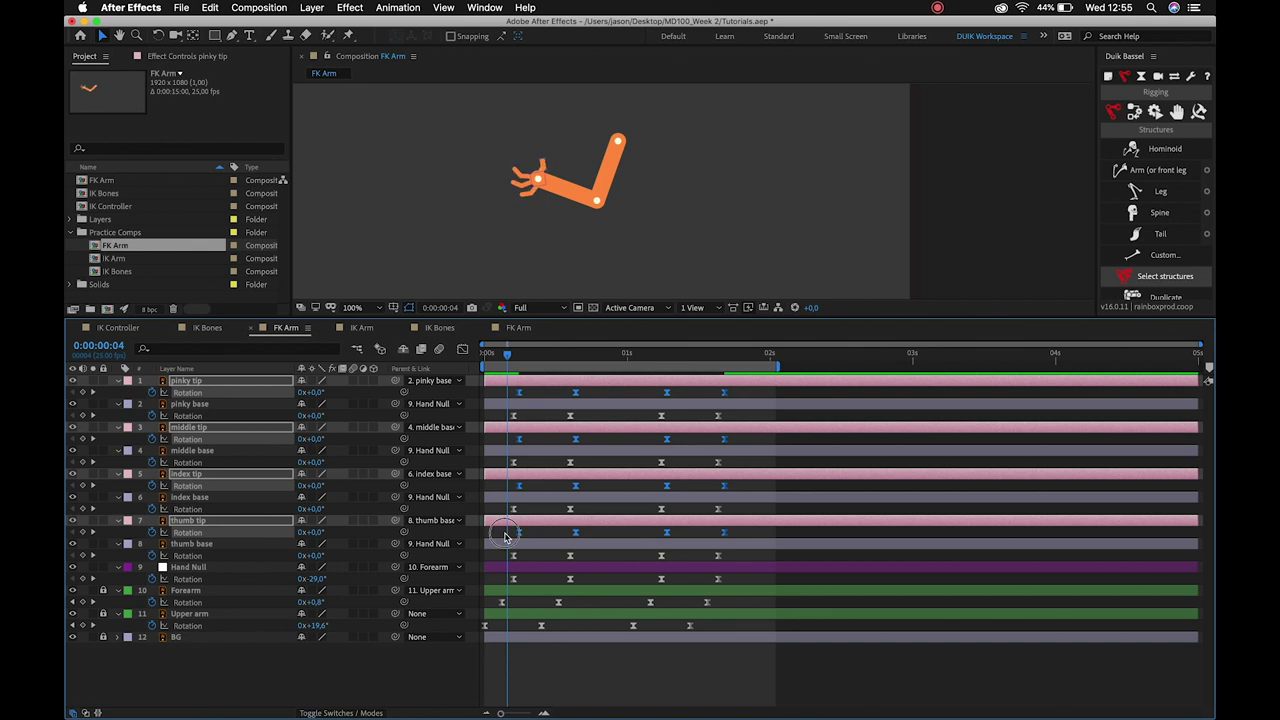
{"action": "left_click", "coordinate": [505, 537]}
{"action": "key", "text": "space"}
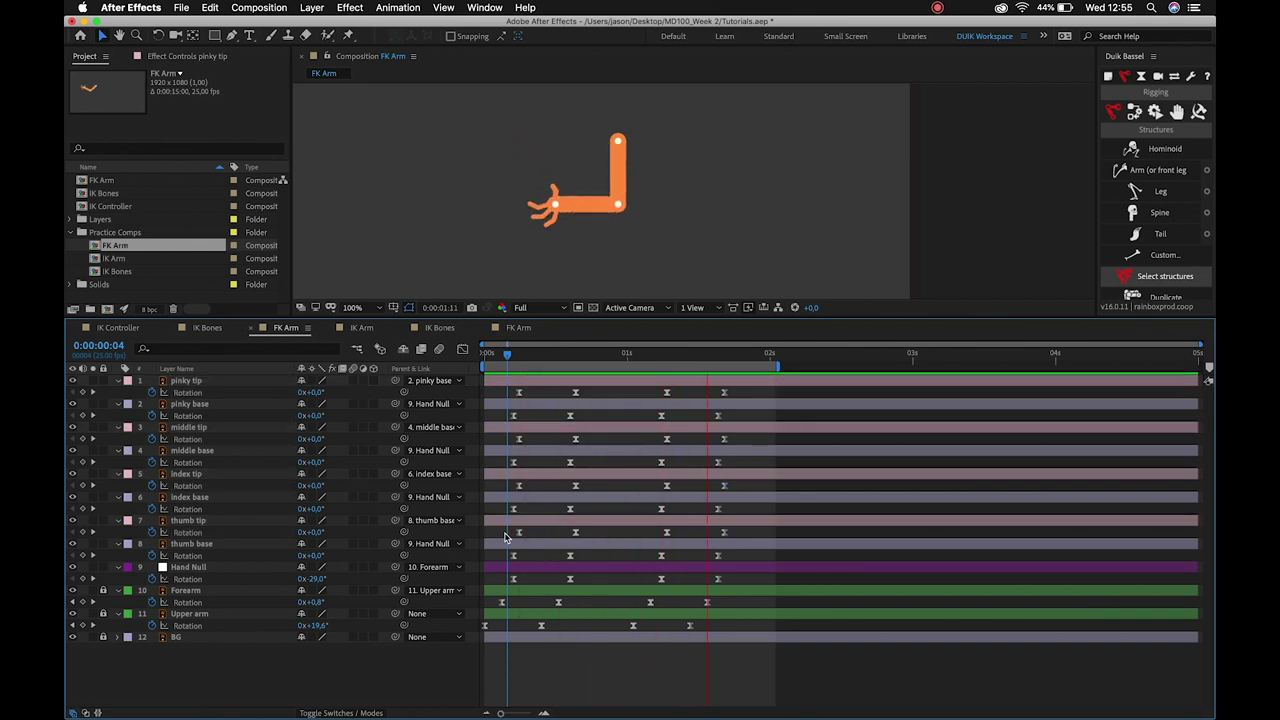